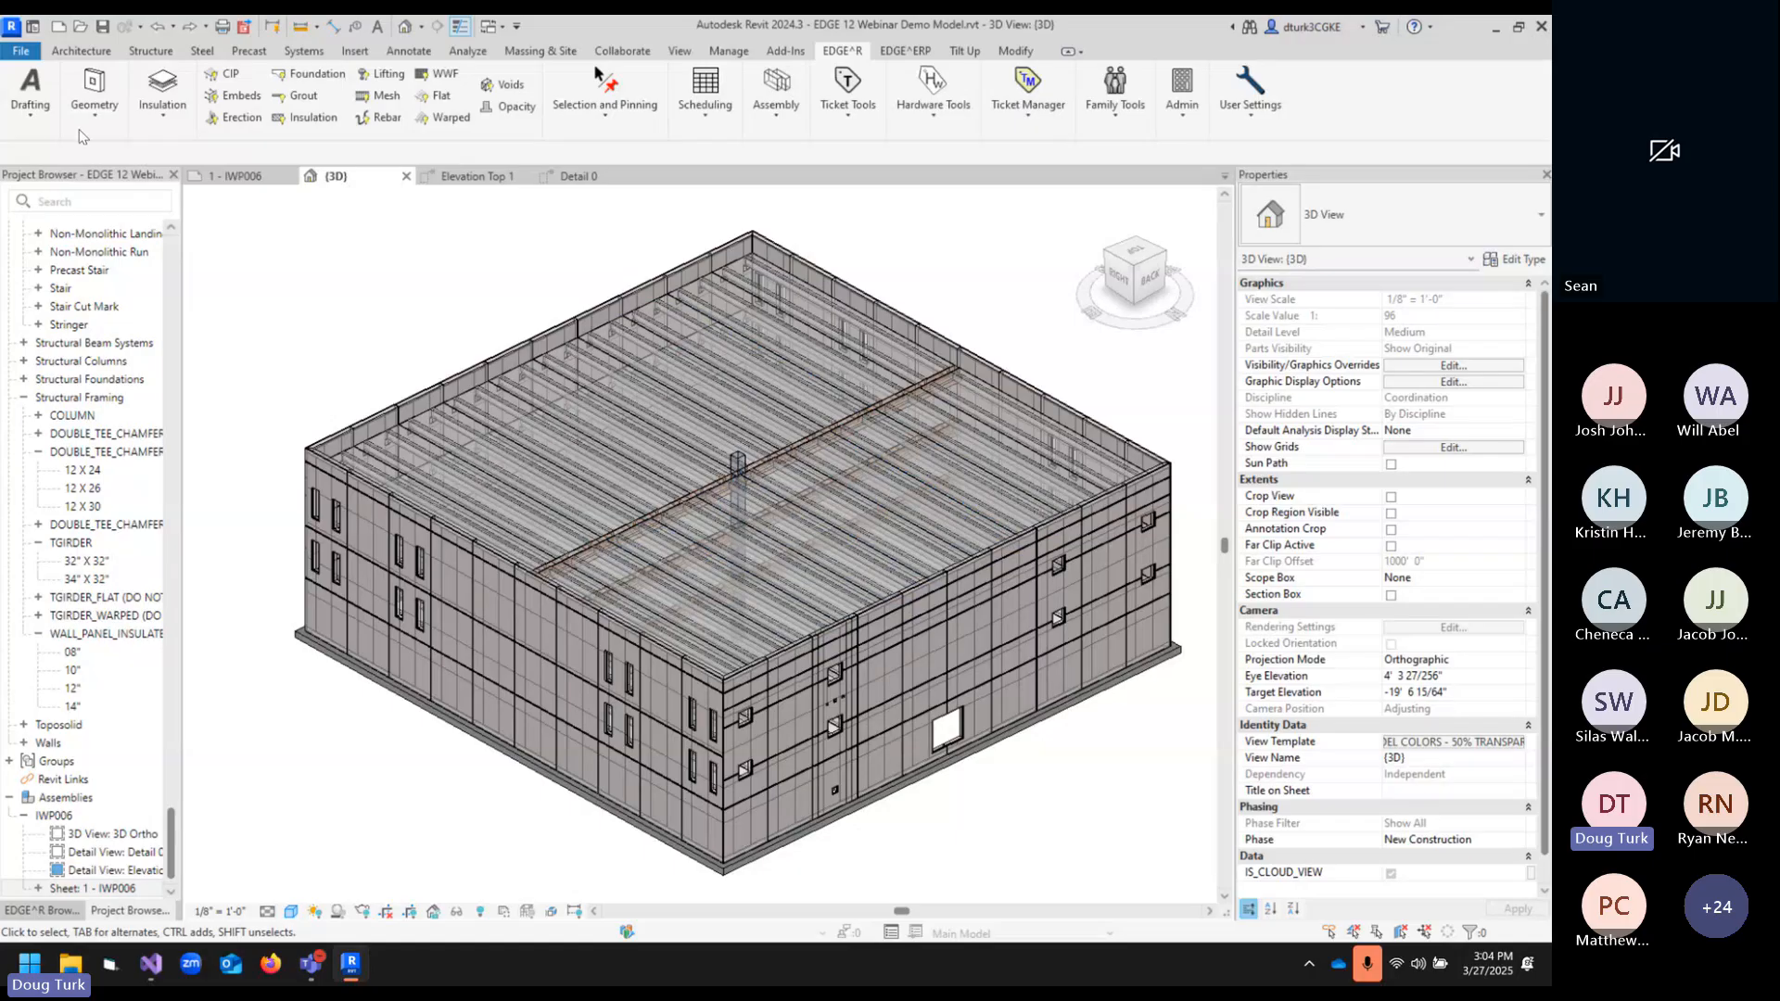
left_click(30, 117)
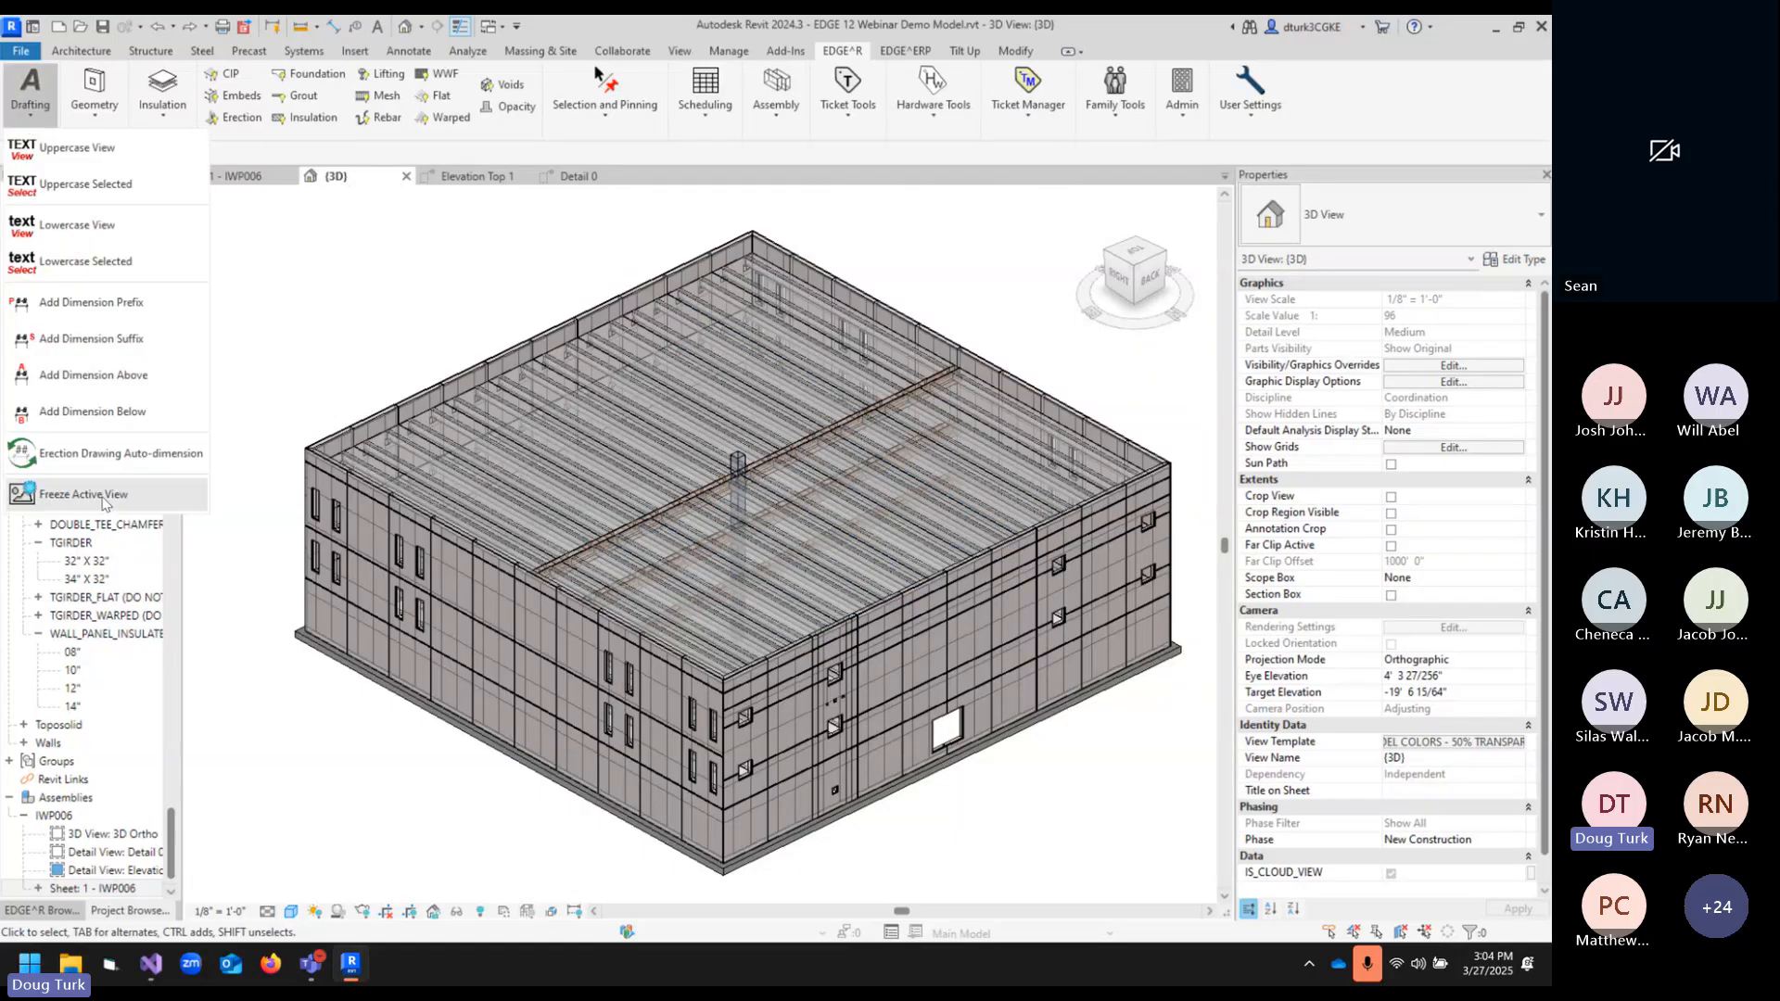
left_click(33, 97)
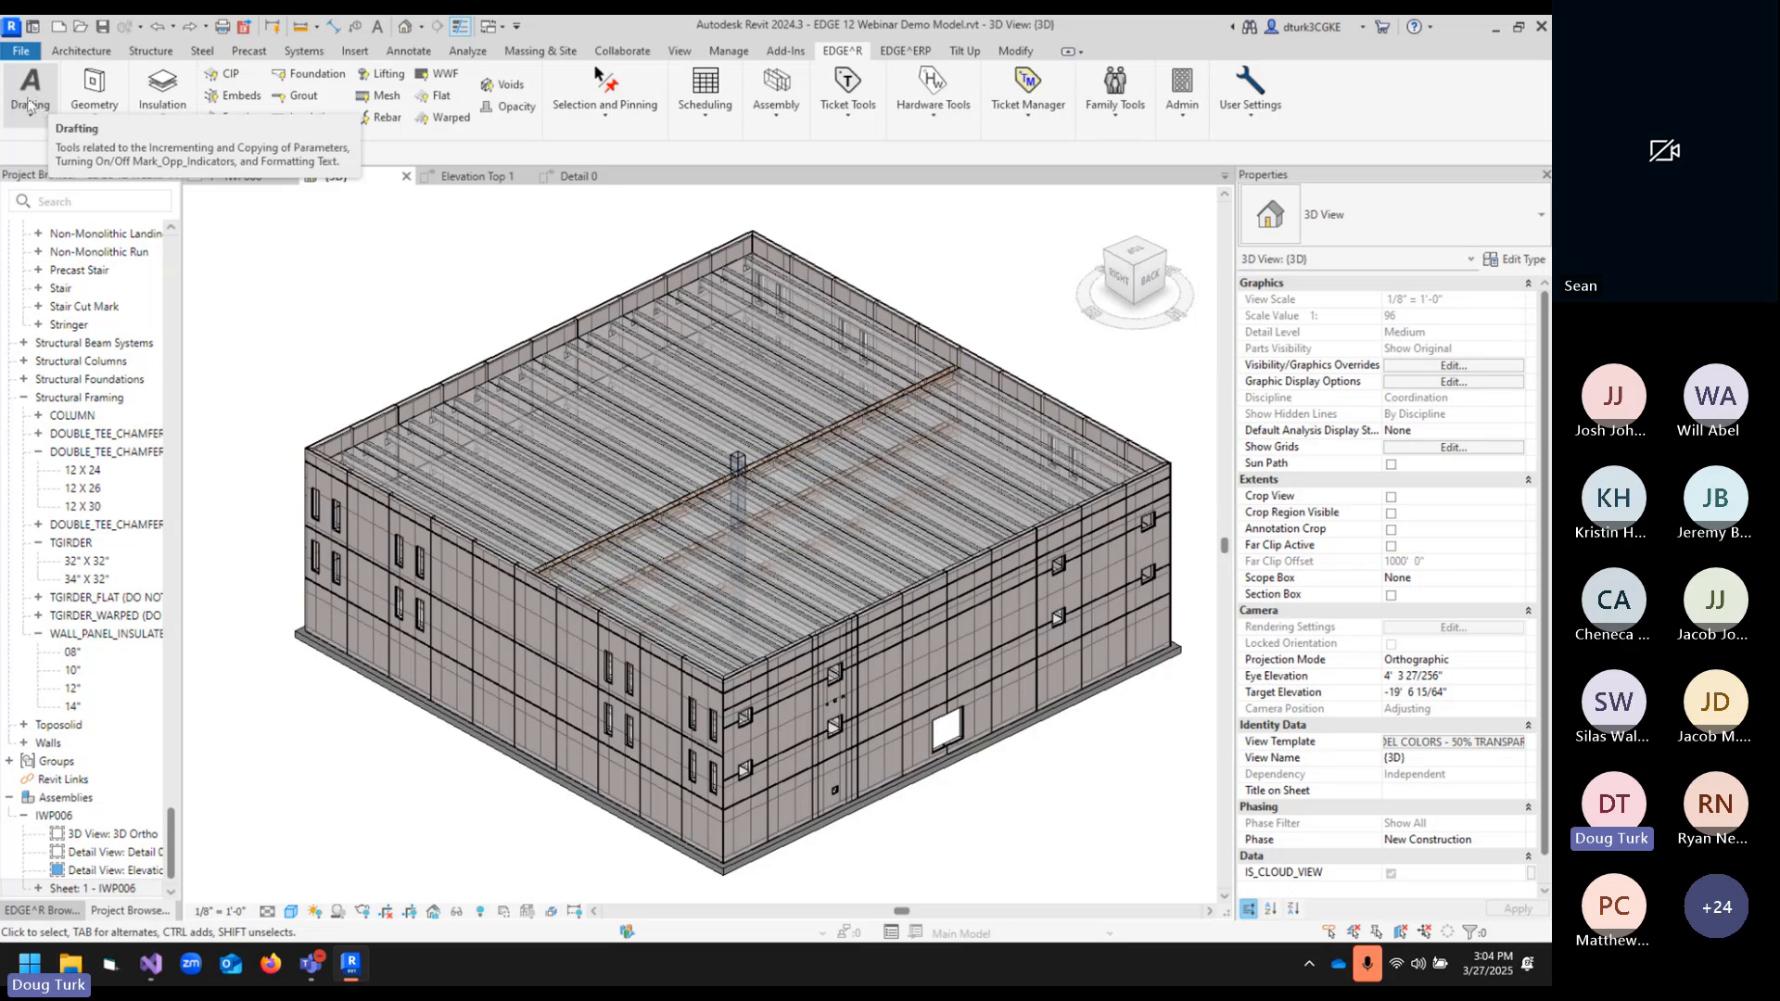
left_click(36, 113)
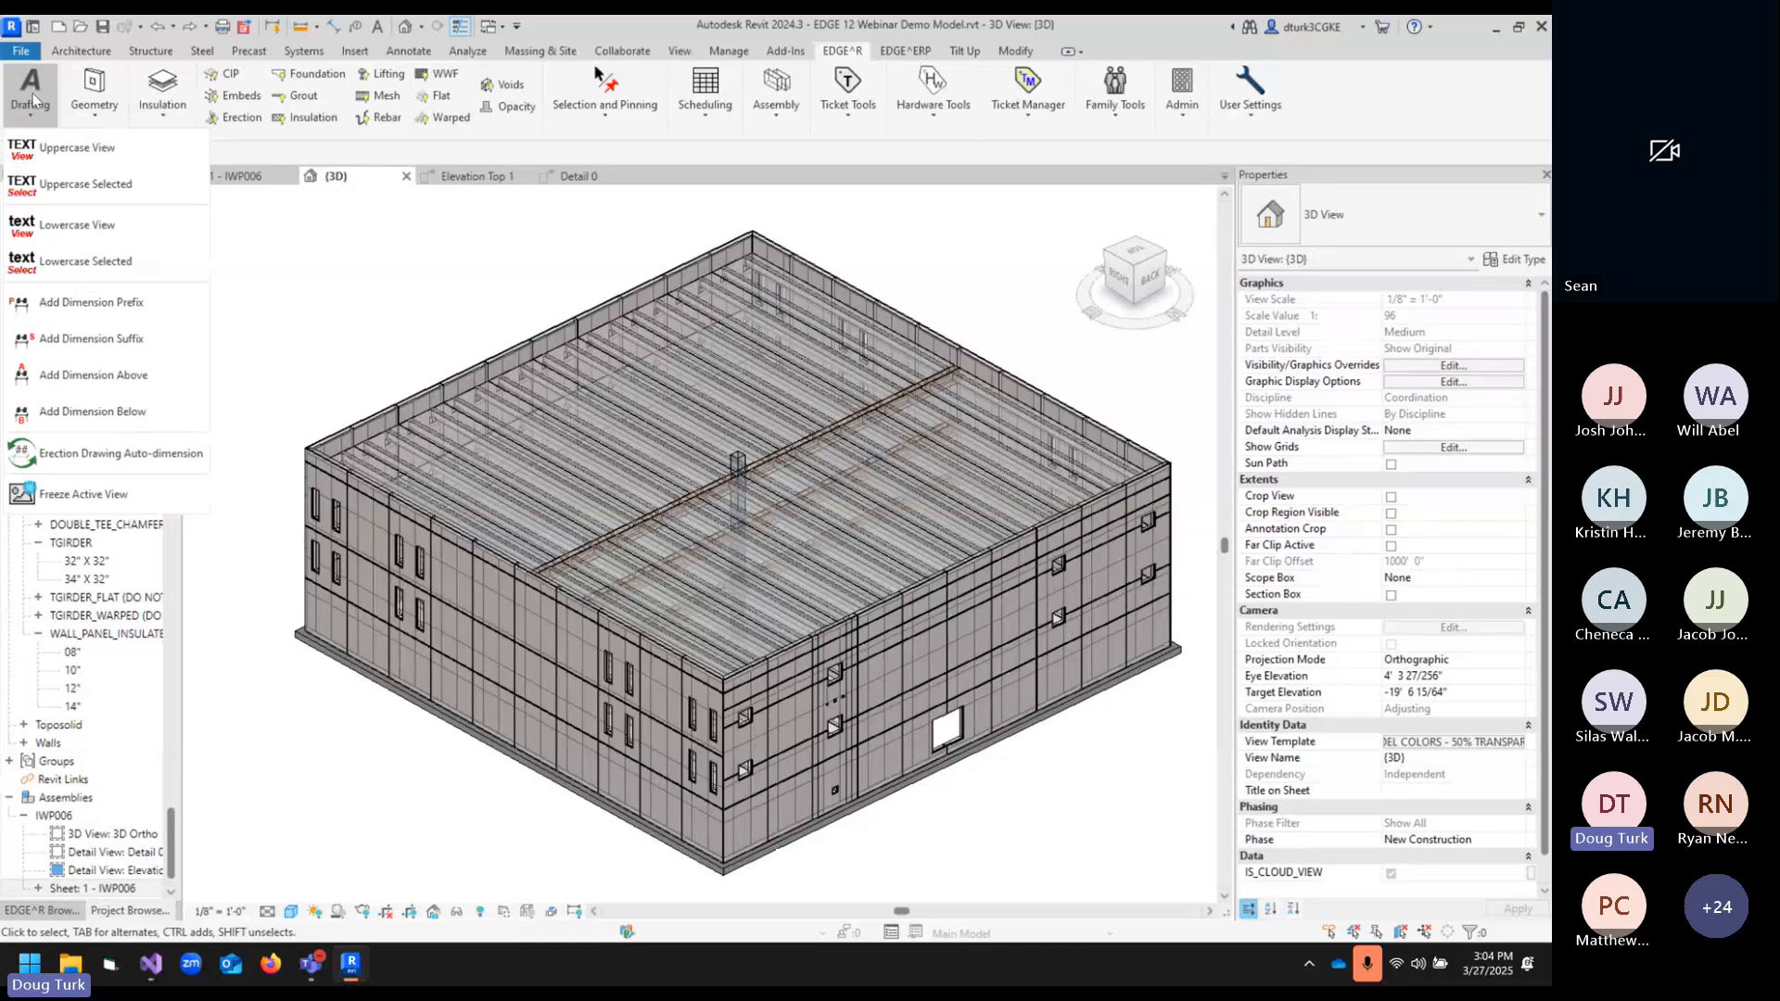
left_click(33, 91)
left_click(34, 94)
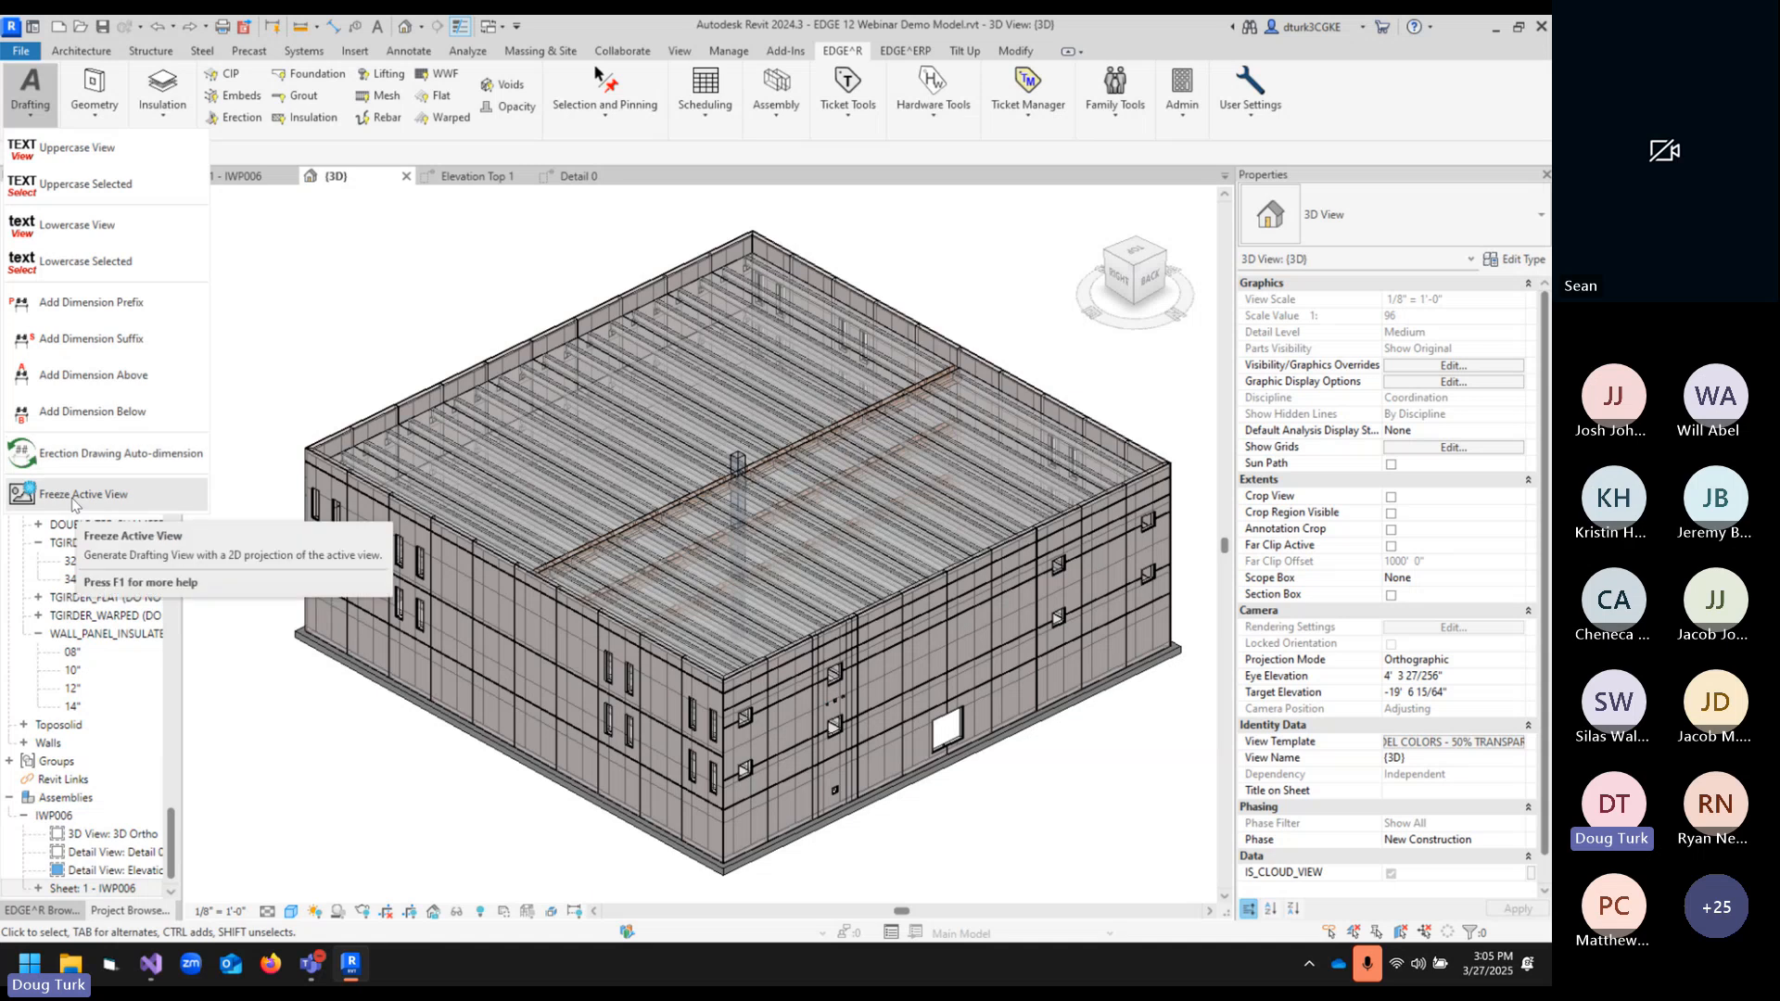
left_click(368, 276)
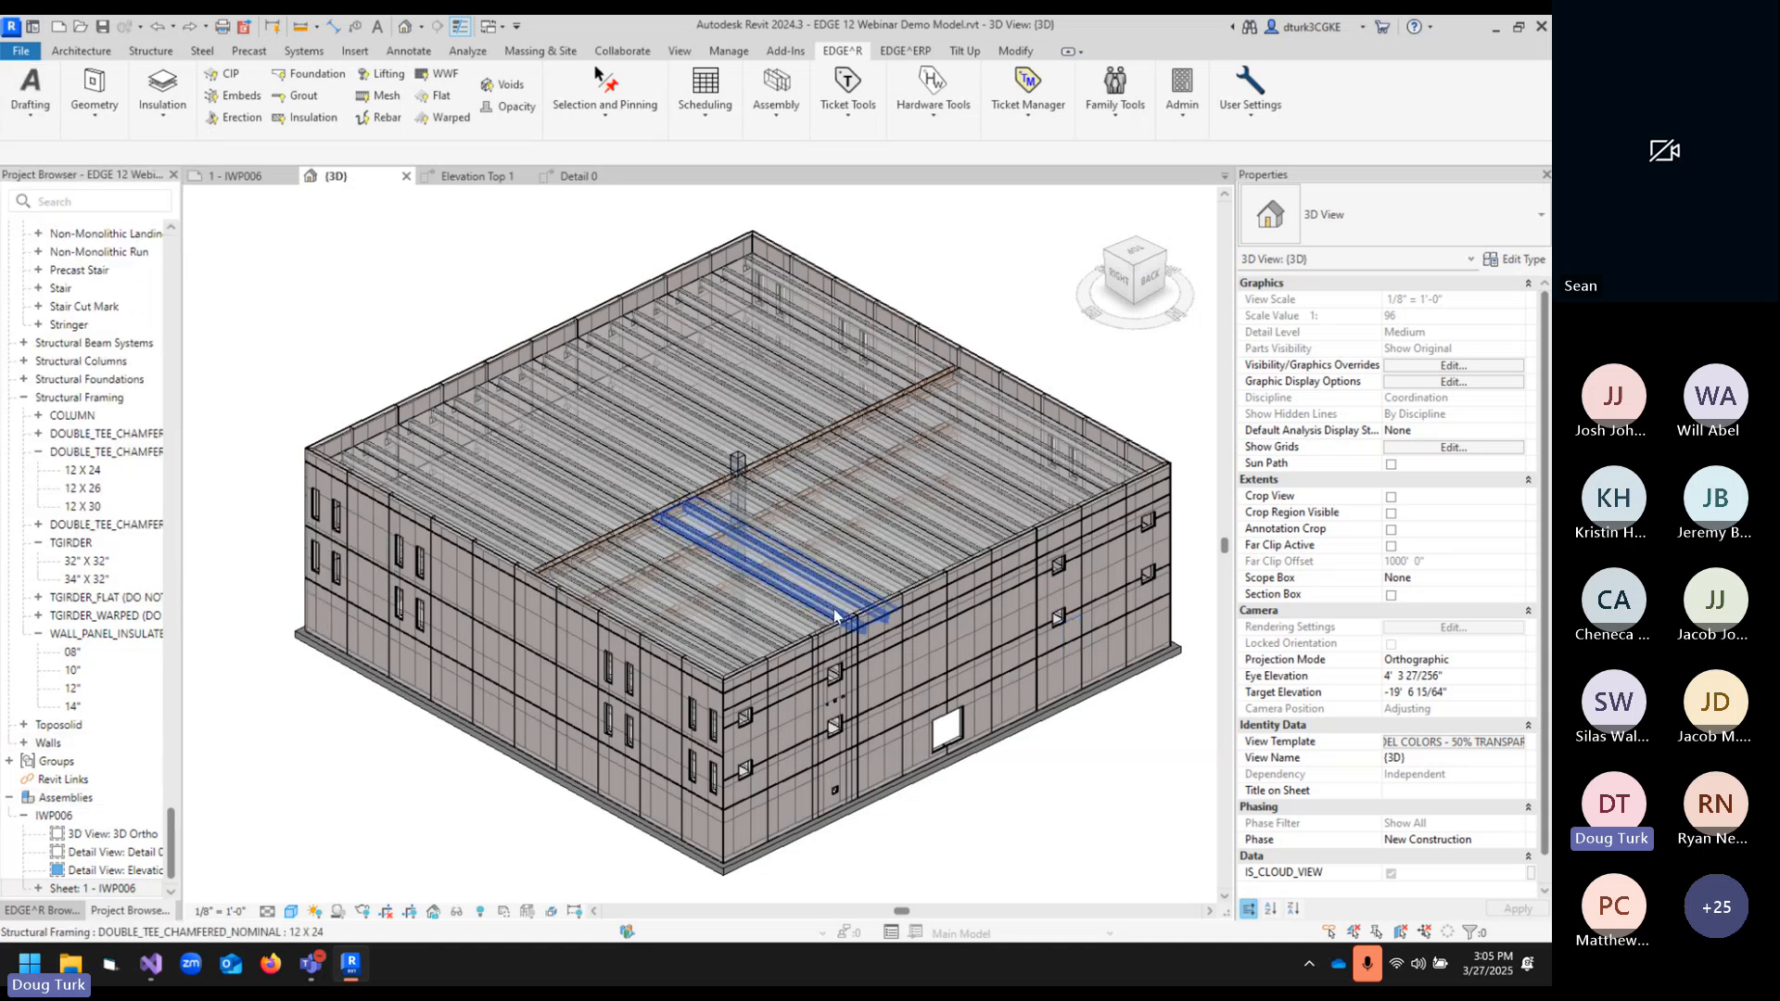
- Select the IWP006 wall panel assembly in the 3D model to inspect its properties, and clear the selection
mouse_move(869, 610)
middle_mouse_down("shift")
mouse_move(723, 376)
mouse_move(1117, 600)
mouse_move(461, 534)
mouse_move(871, 631)
middle_mouse_up("shift")
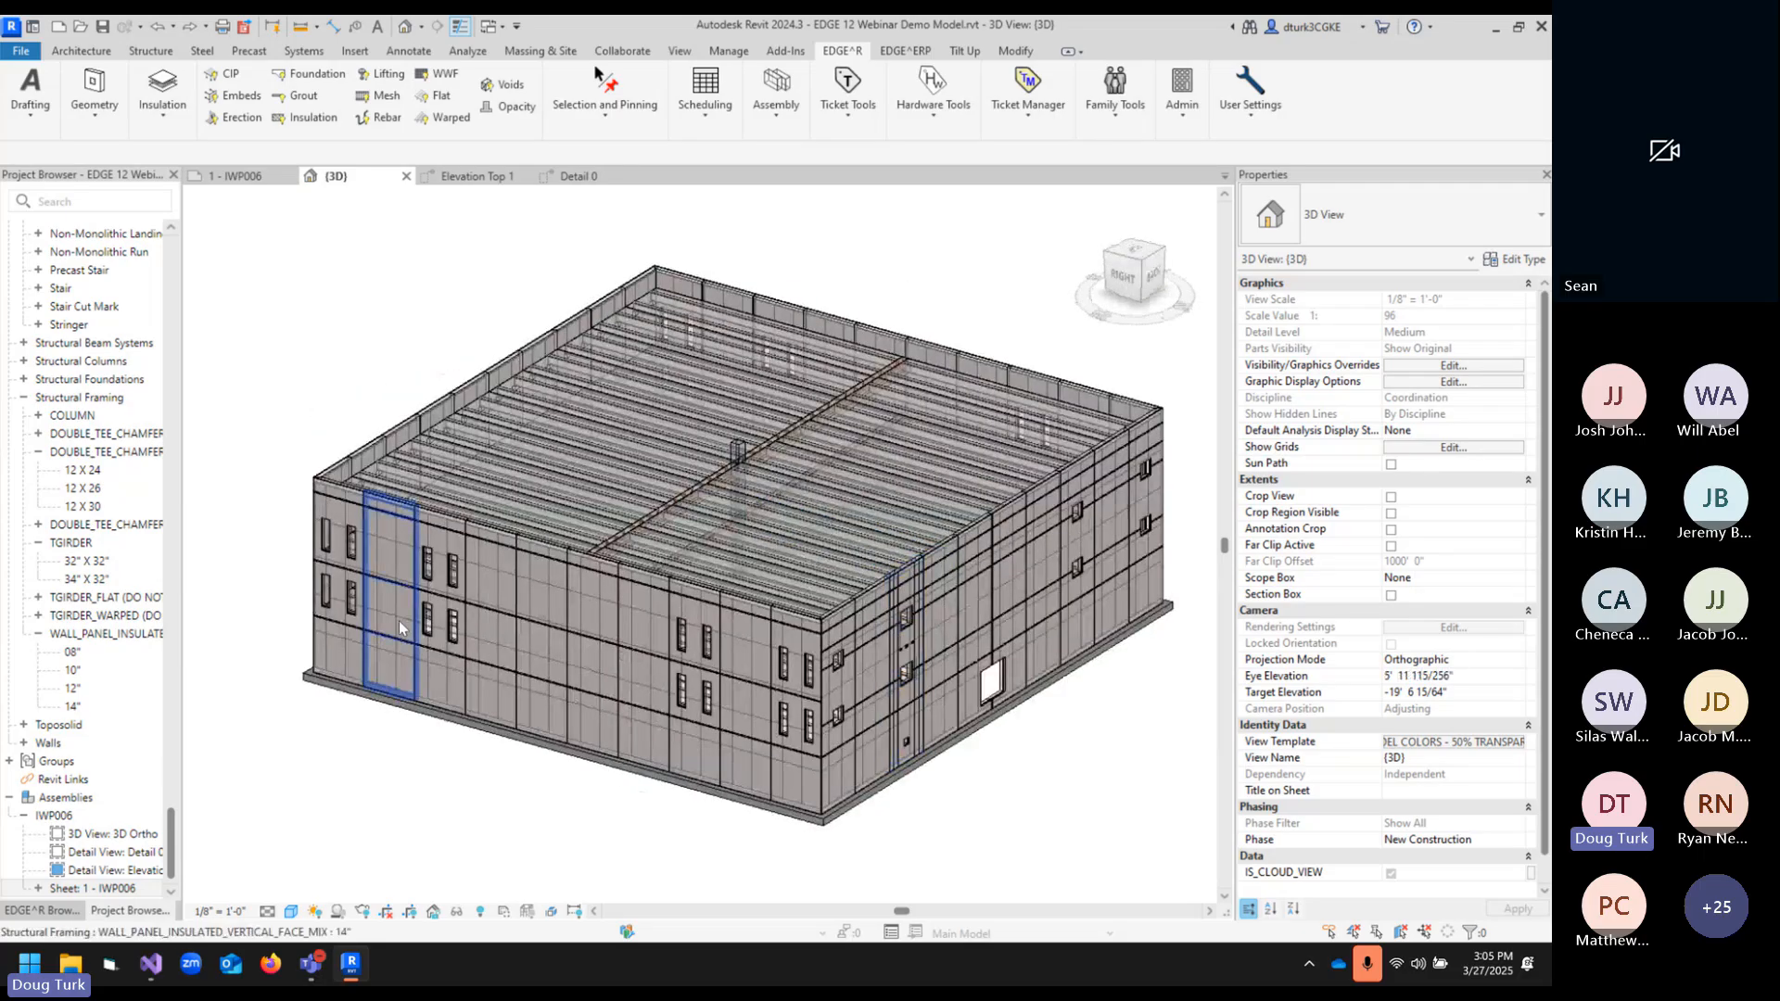
left_click(916, 643)
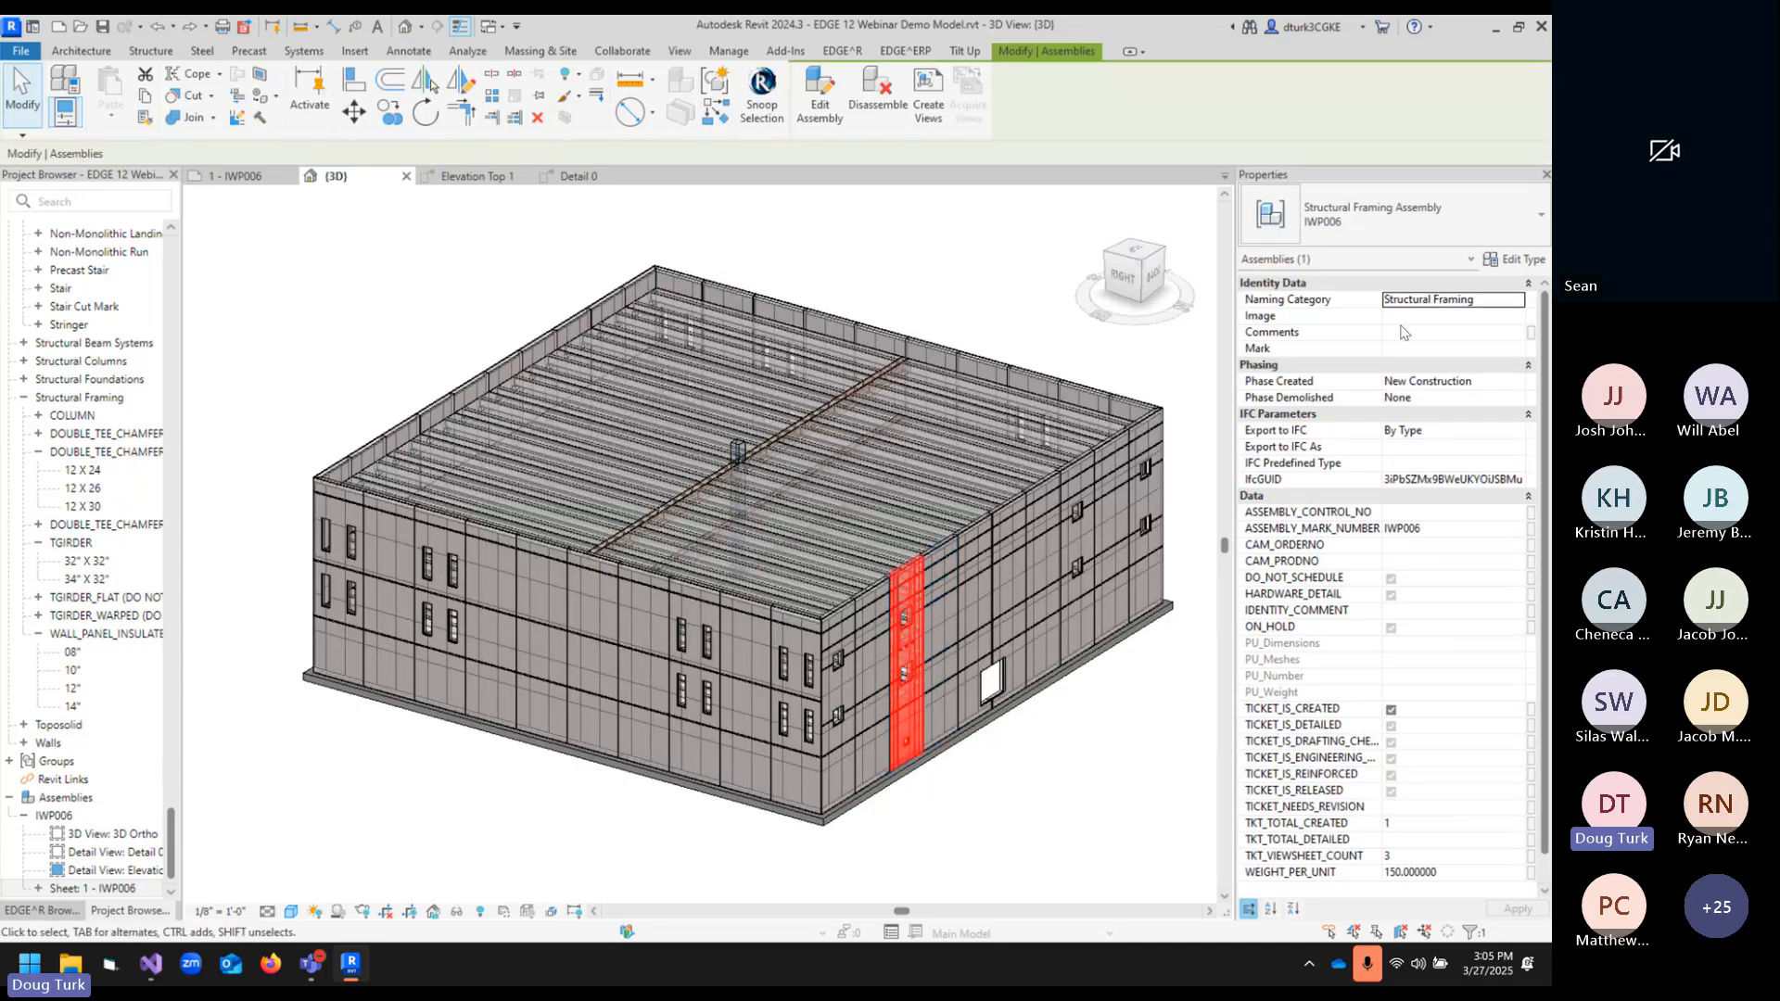
left_click(327, 791)
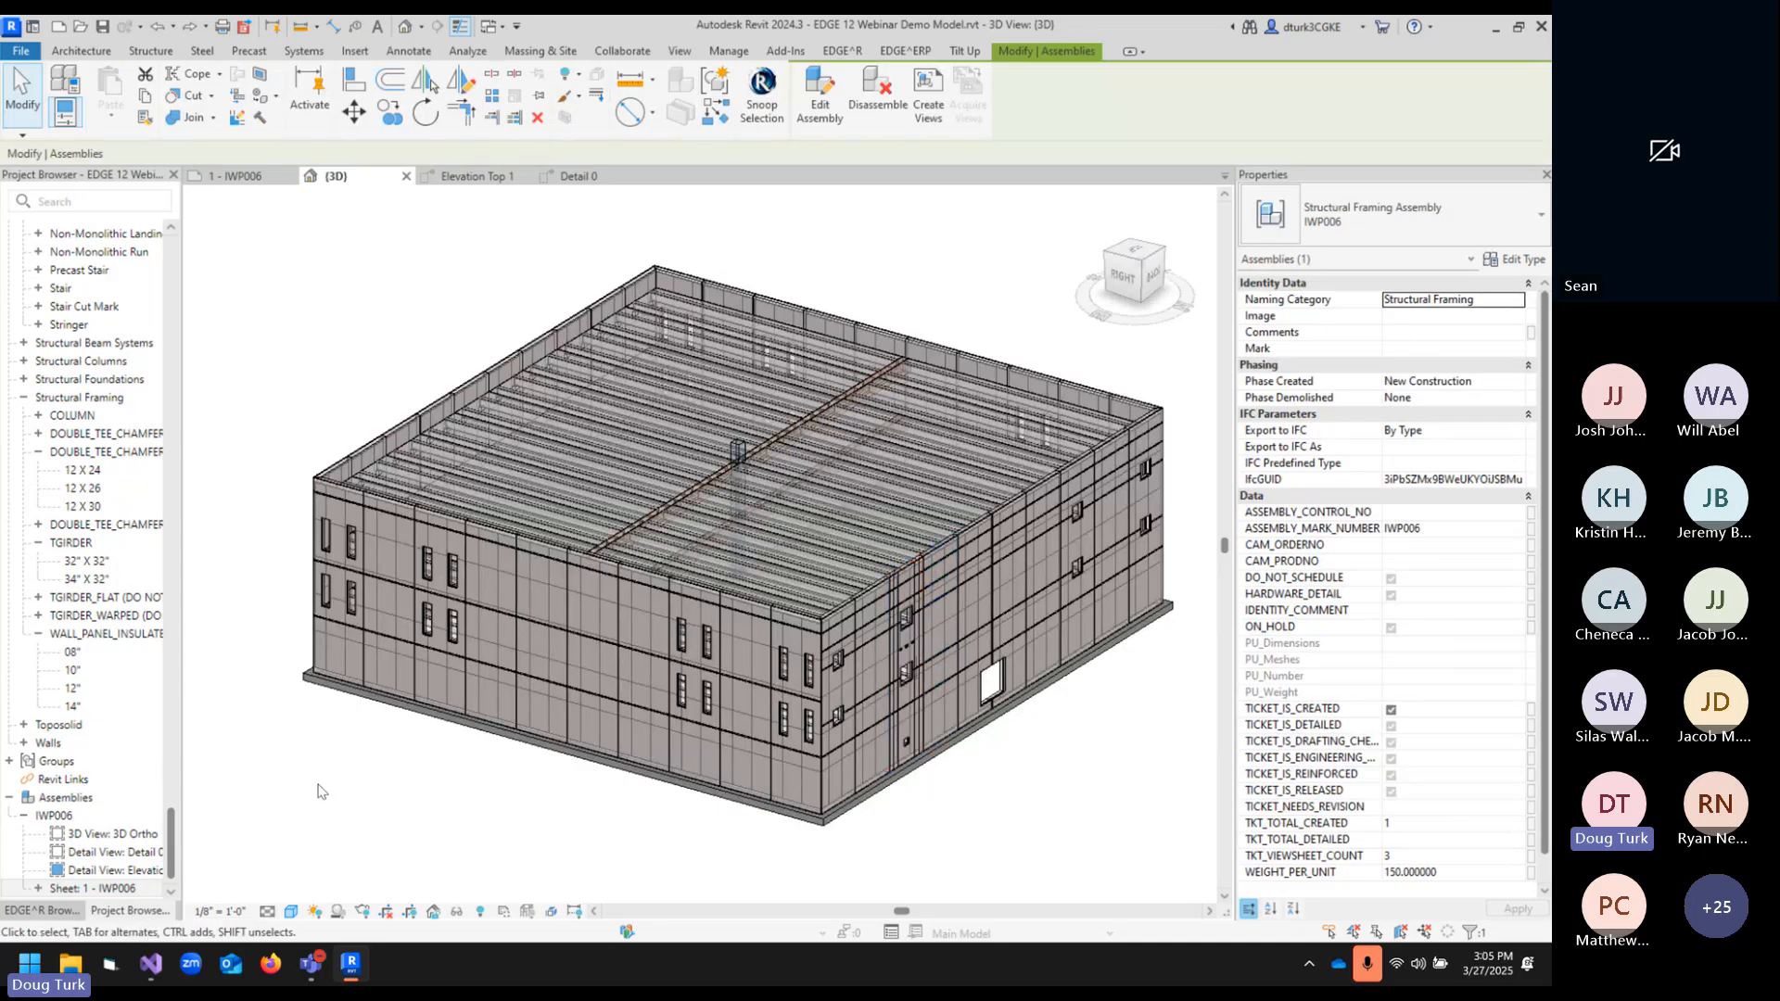
- Open IWP006's Elevation Top 1 view and temporarily reveal hidden elements to inspect the Detail 0 section line
double_click(104, 870)
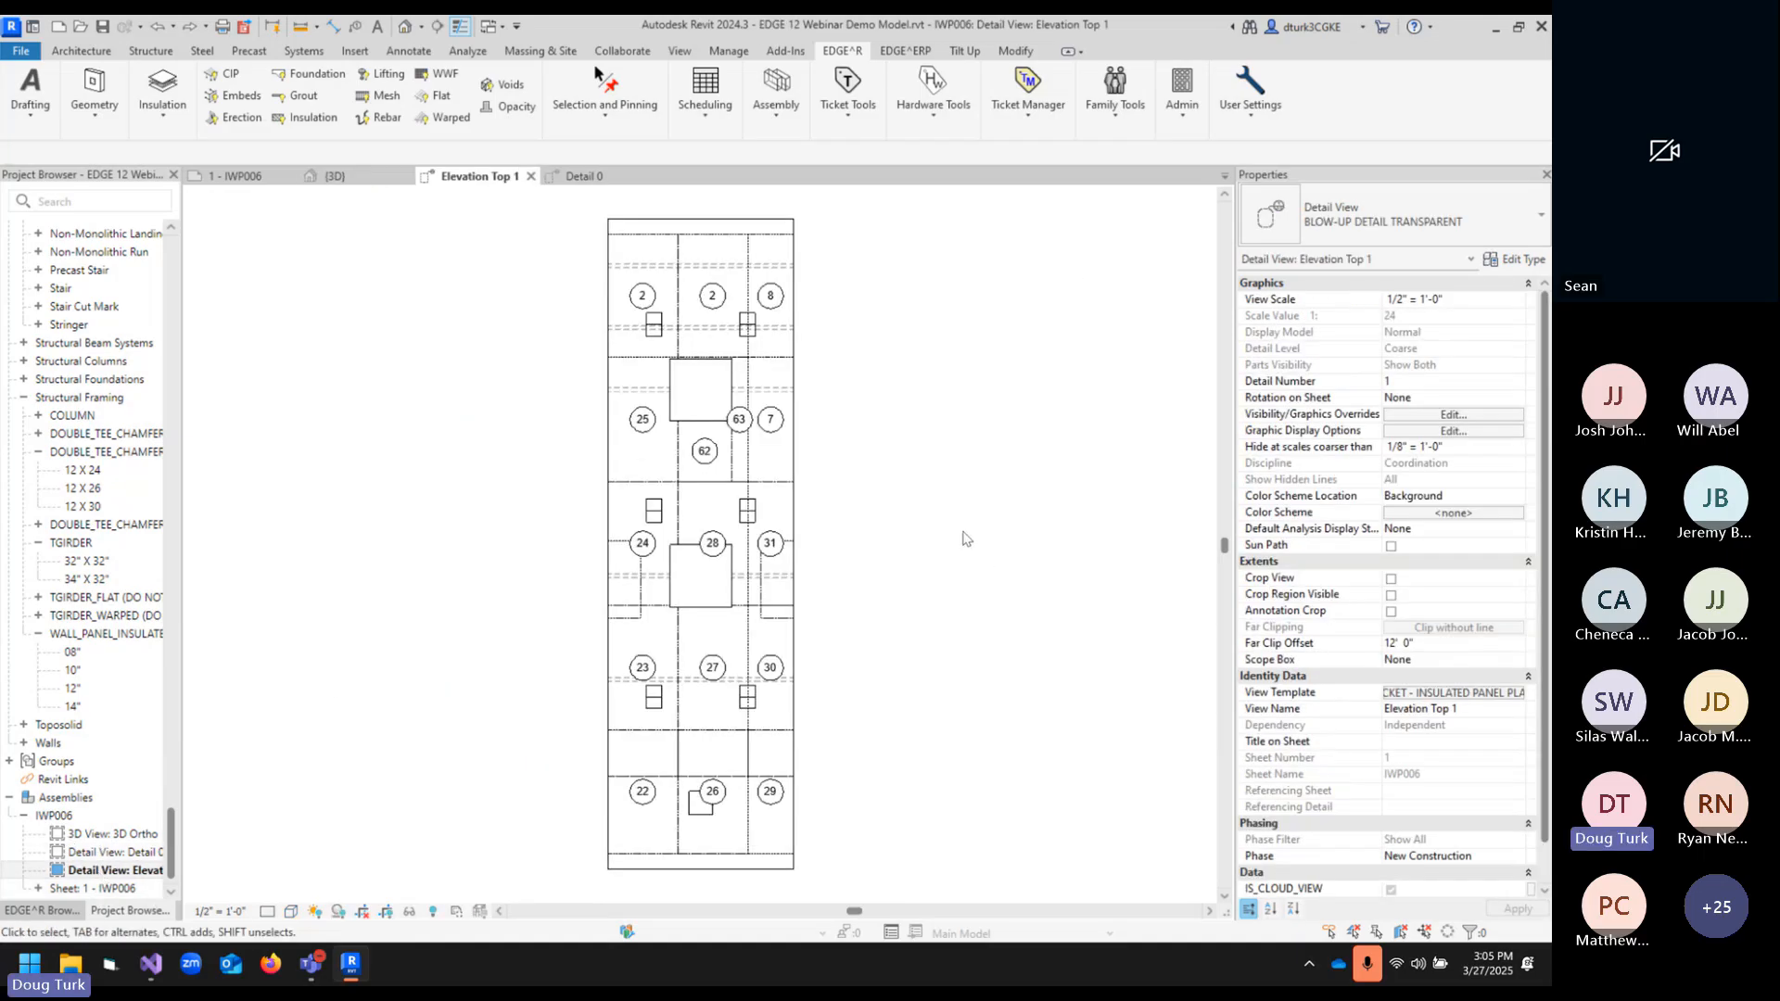
left_click(433, 912)
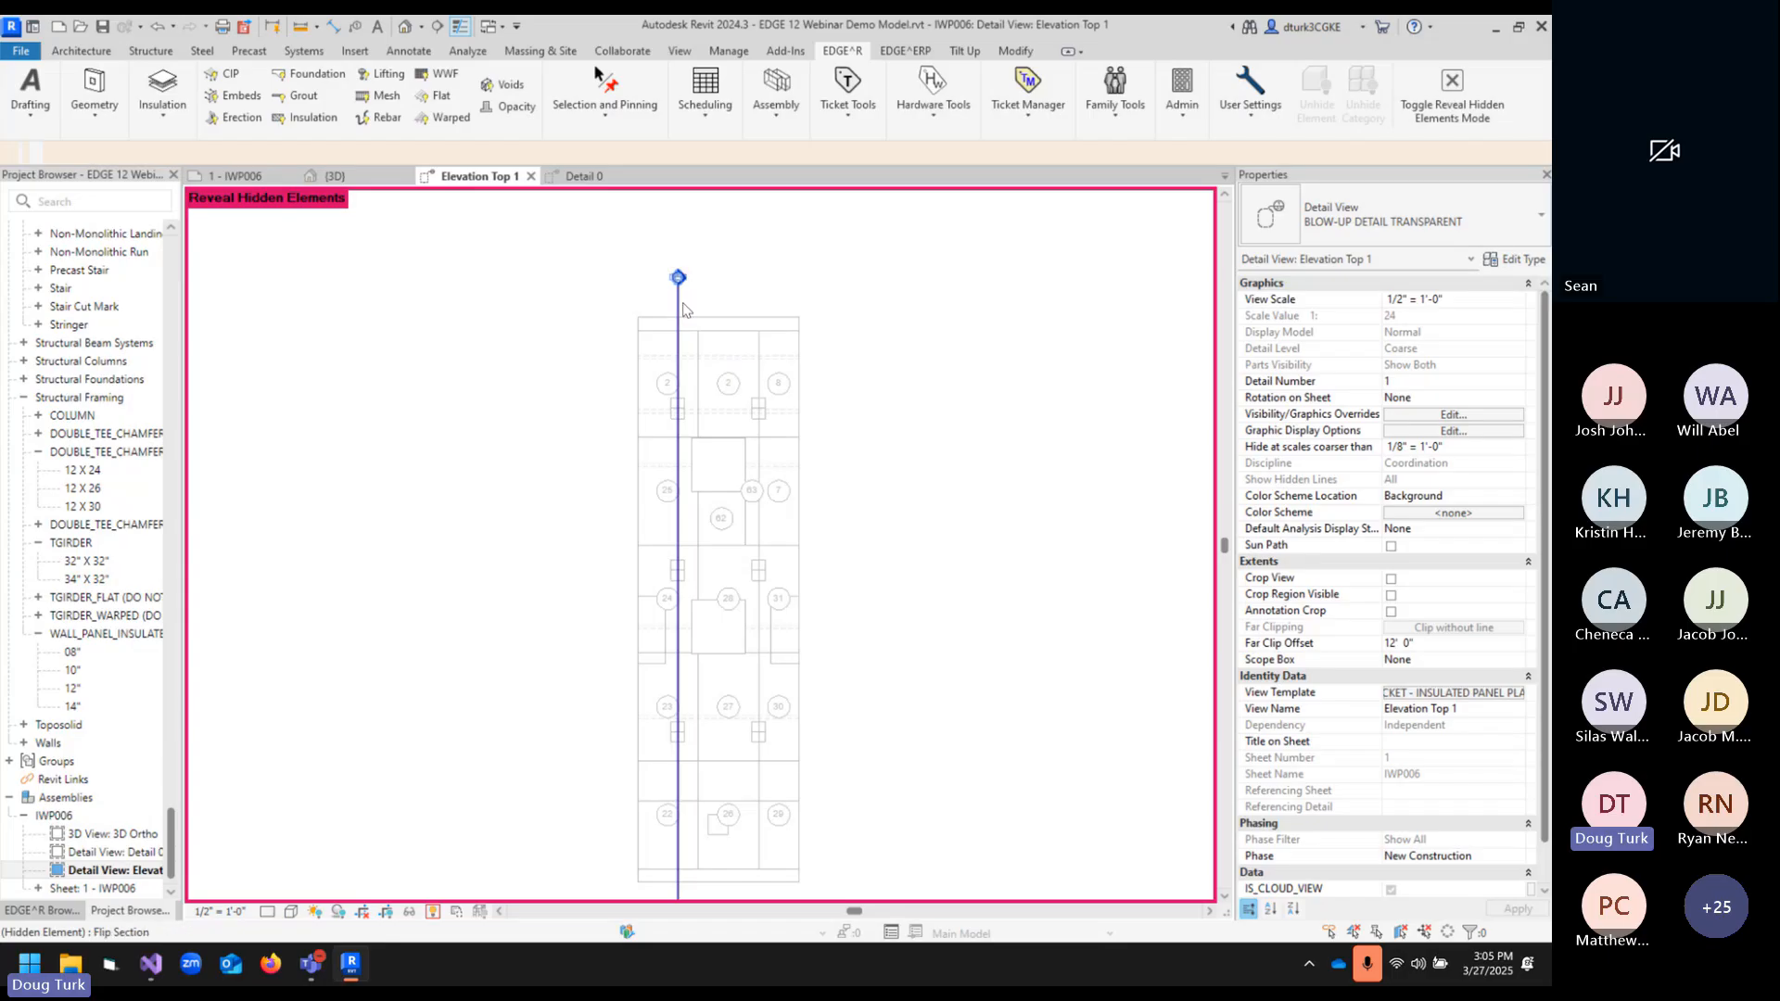
left_click(741, 404)
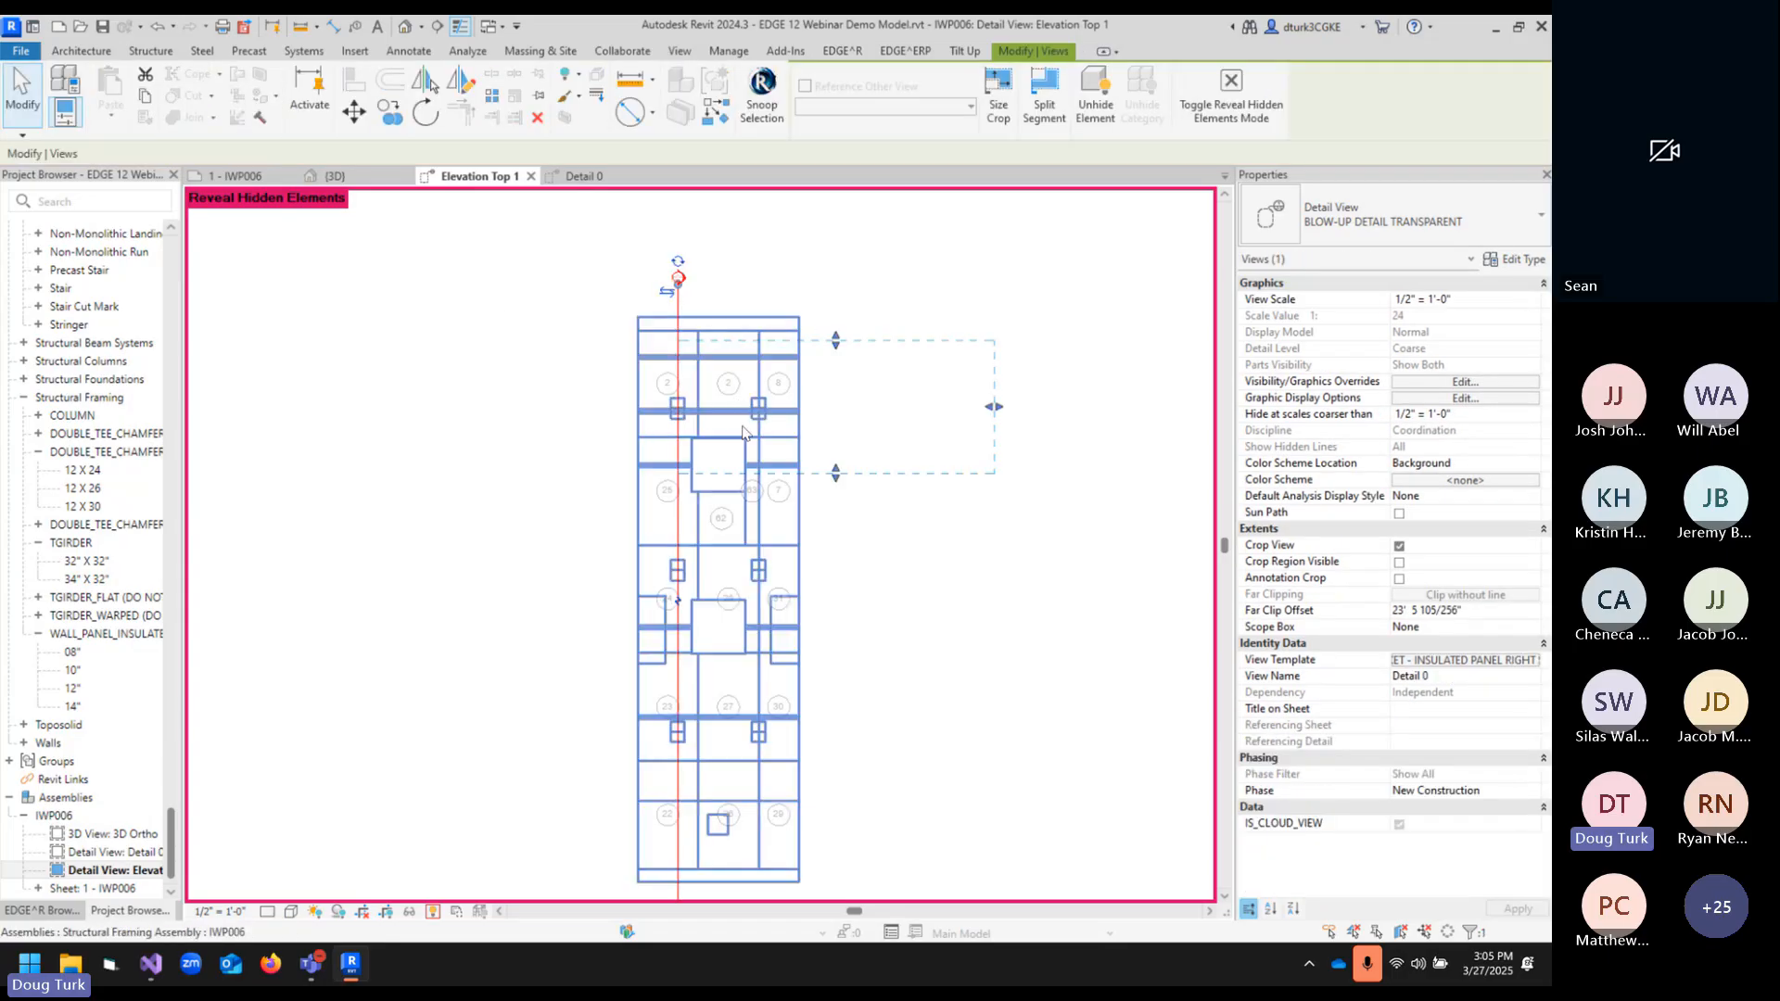
left_click(527, 605)
left_click(433, 913)
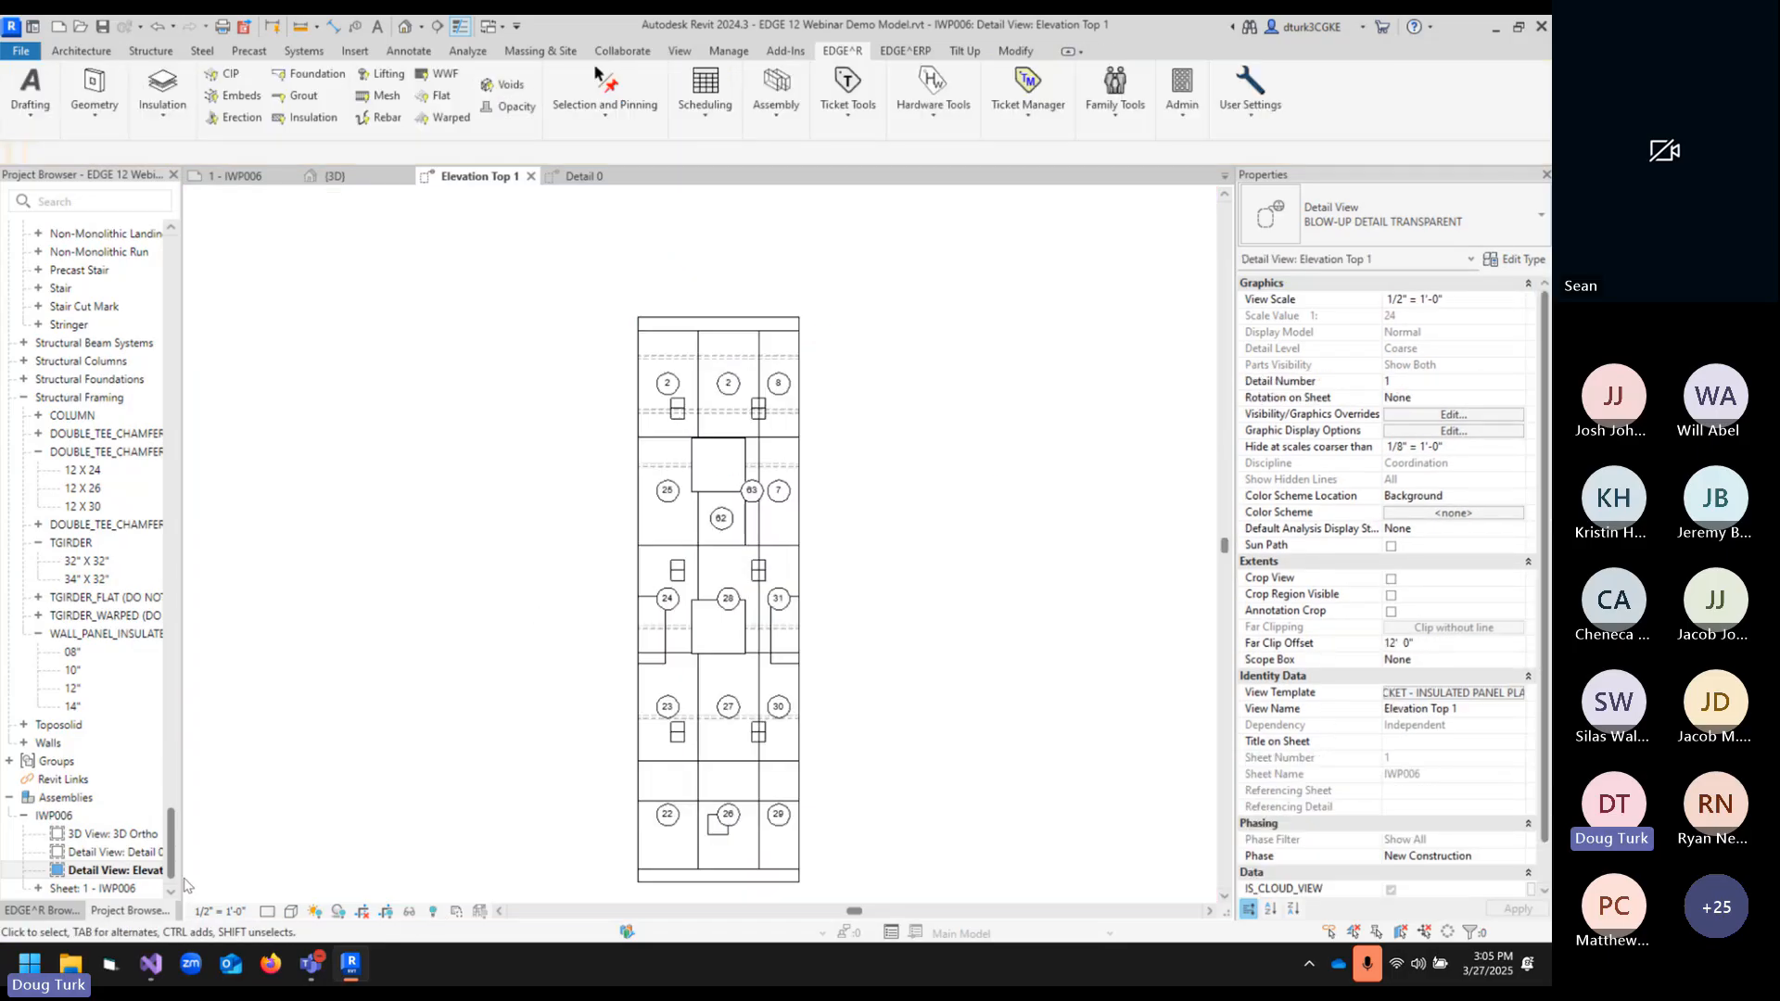
- Open the Detail 0 view of assembly IWP006 and make its crop region visible
double_click(115, 852)
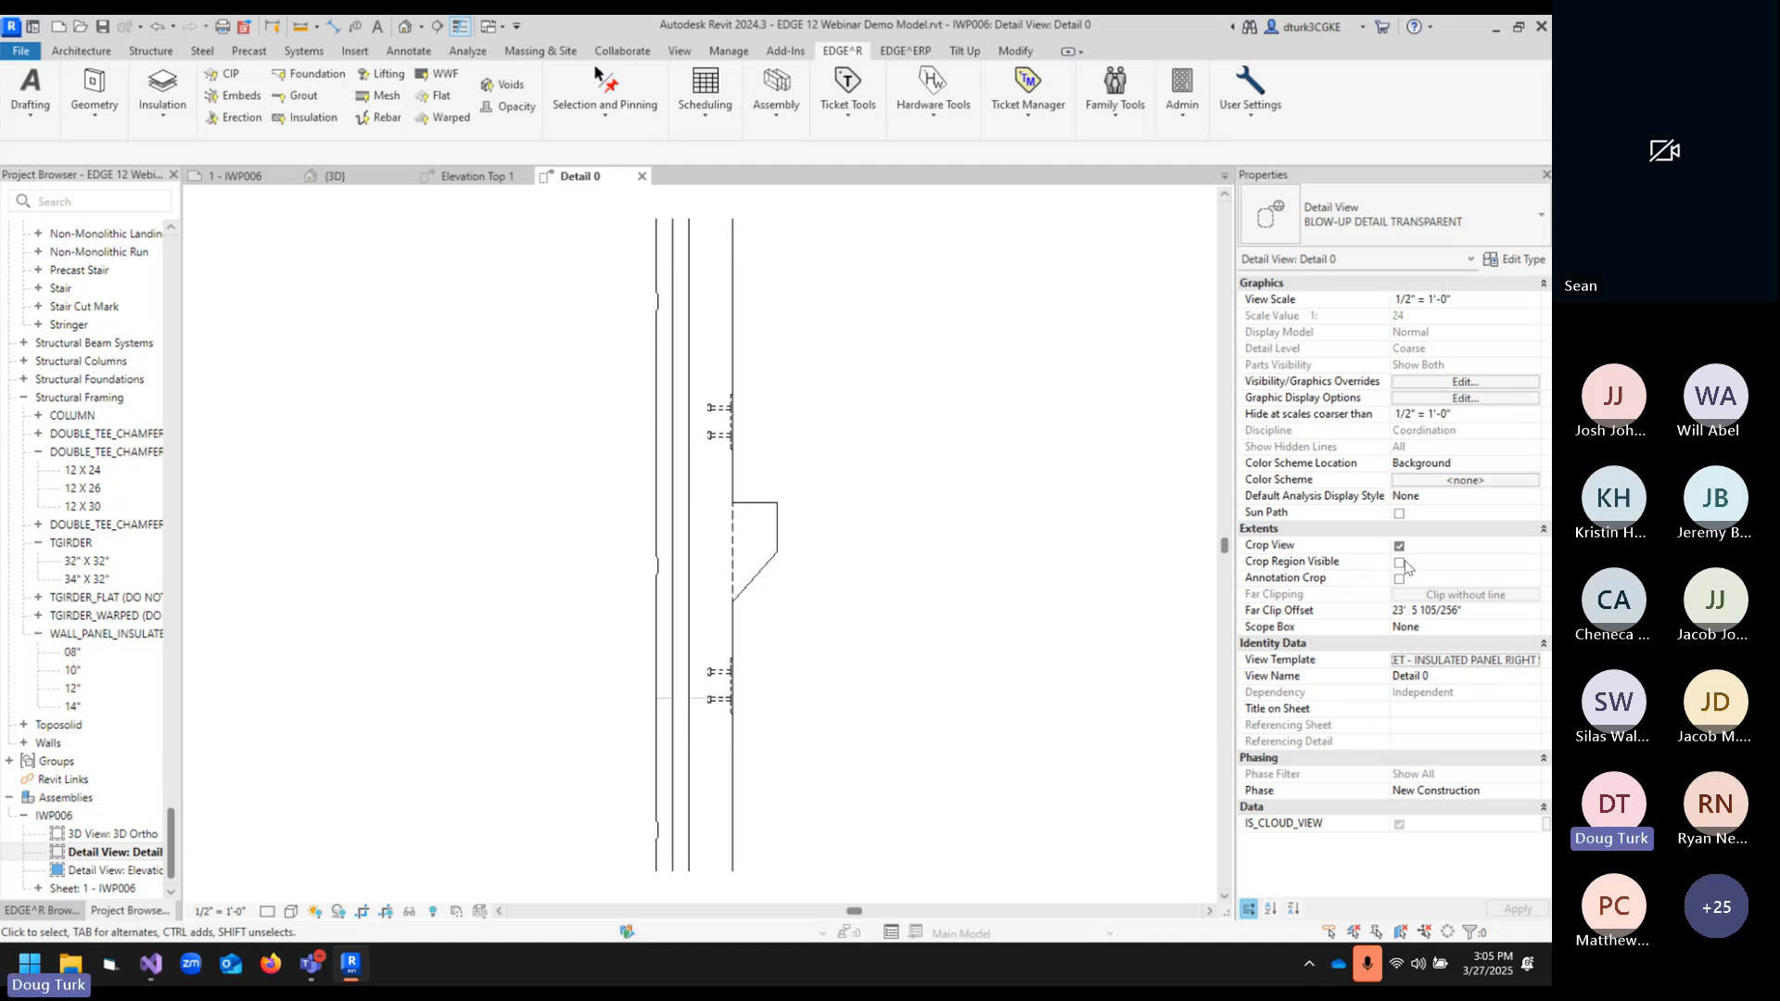
left_click(1400, 562)
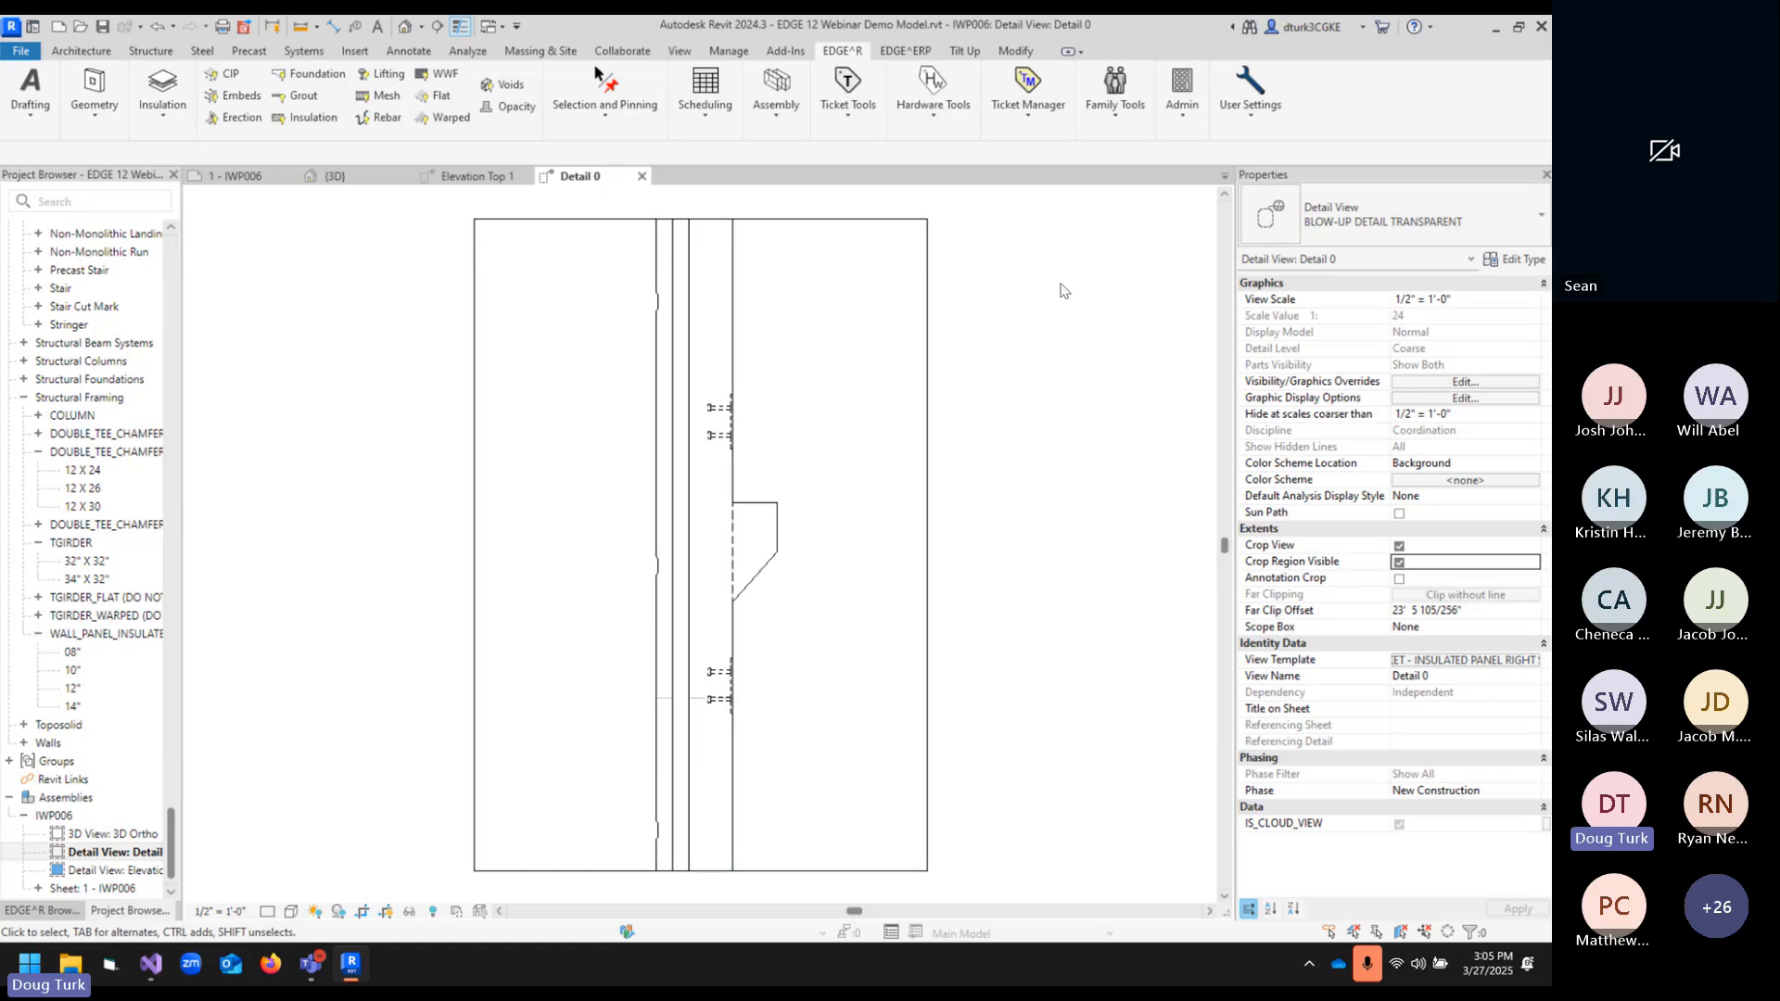
- Start Freeze Active View and accept options Model Space line scaling, Project Internal coordinates, Foot units, and Black and White color
left_click(51, 98)
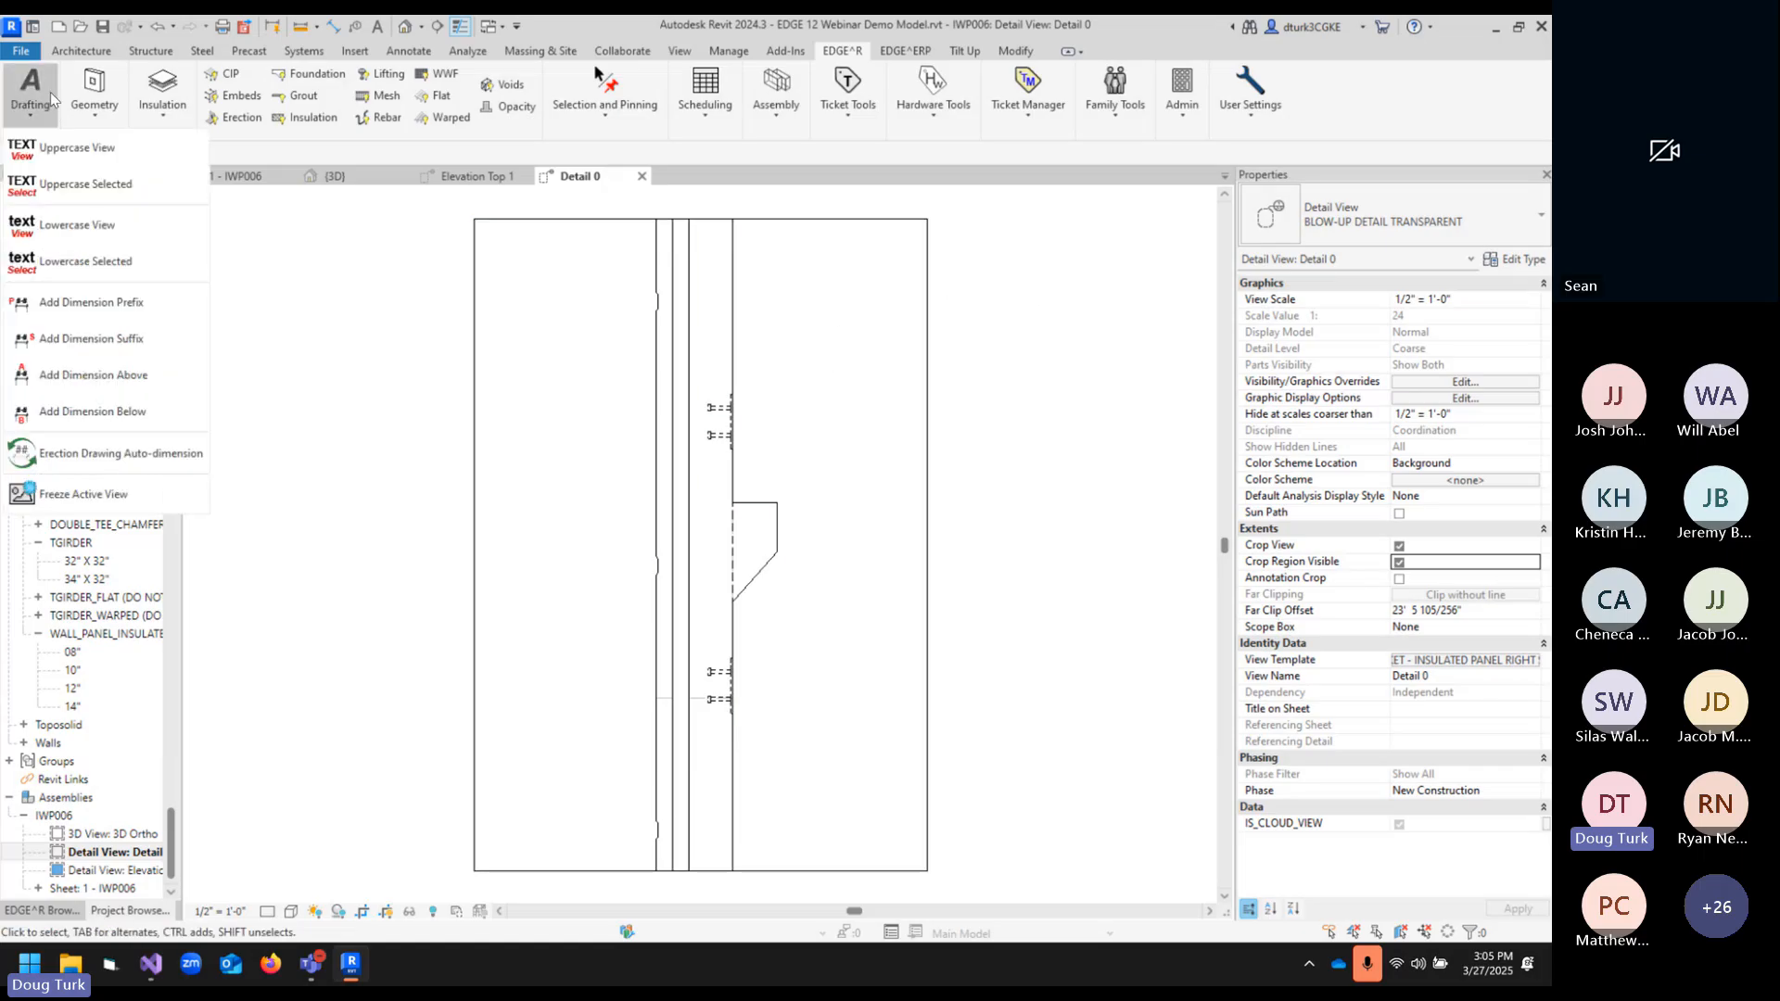
left_click(67, 496)
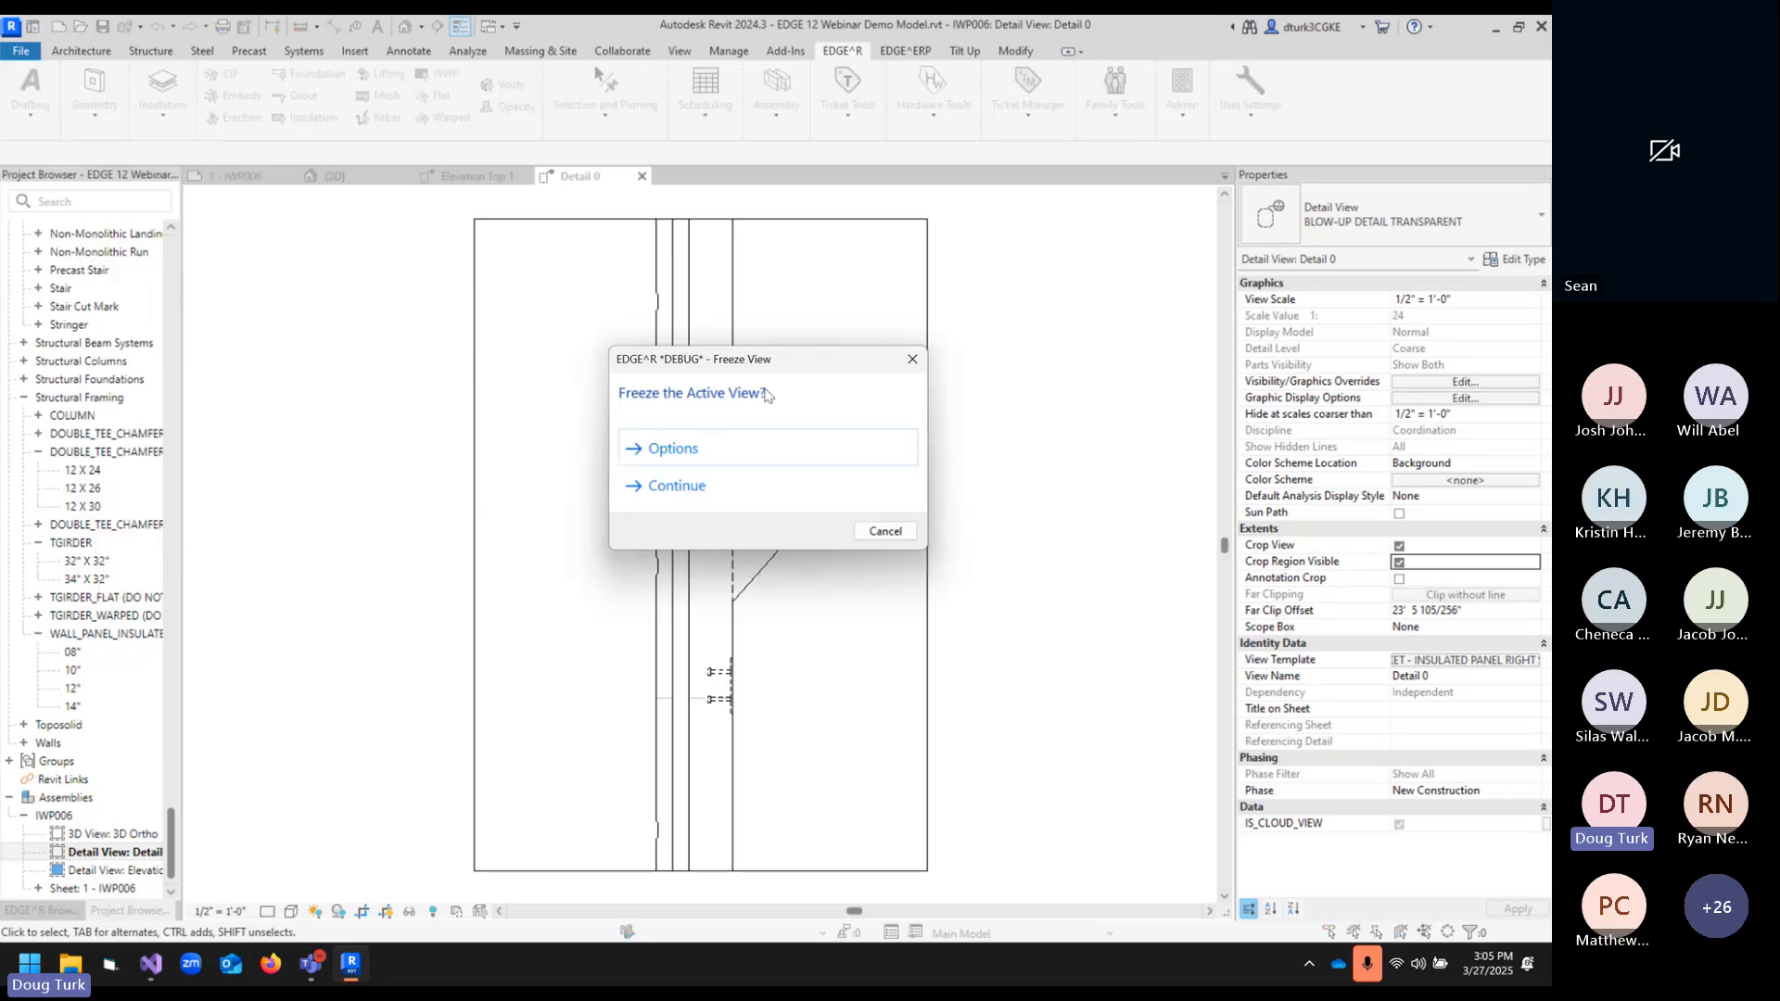
left_click_drag(782, 371, 407, 315)
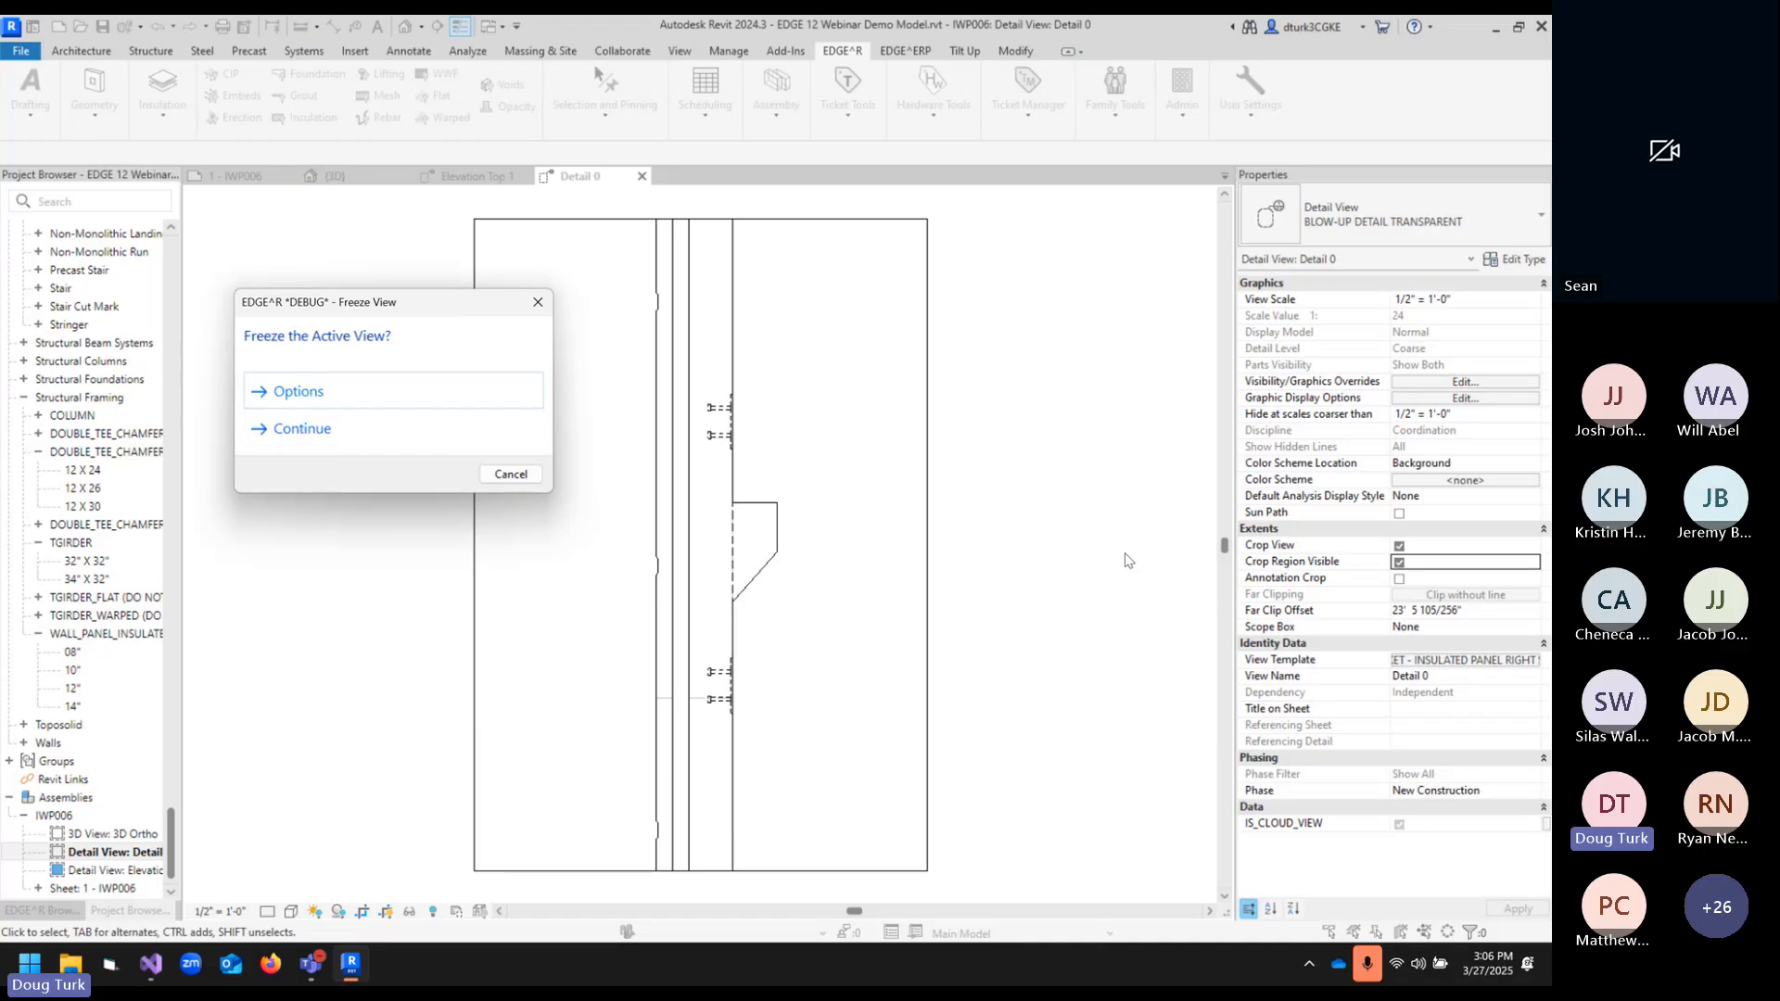
left_click(316, 397)
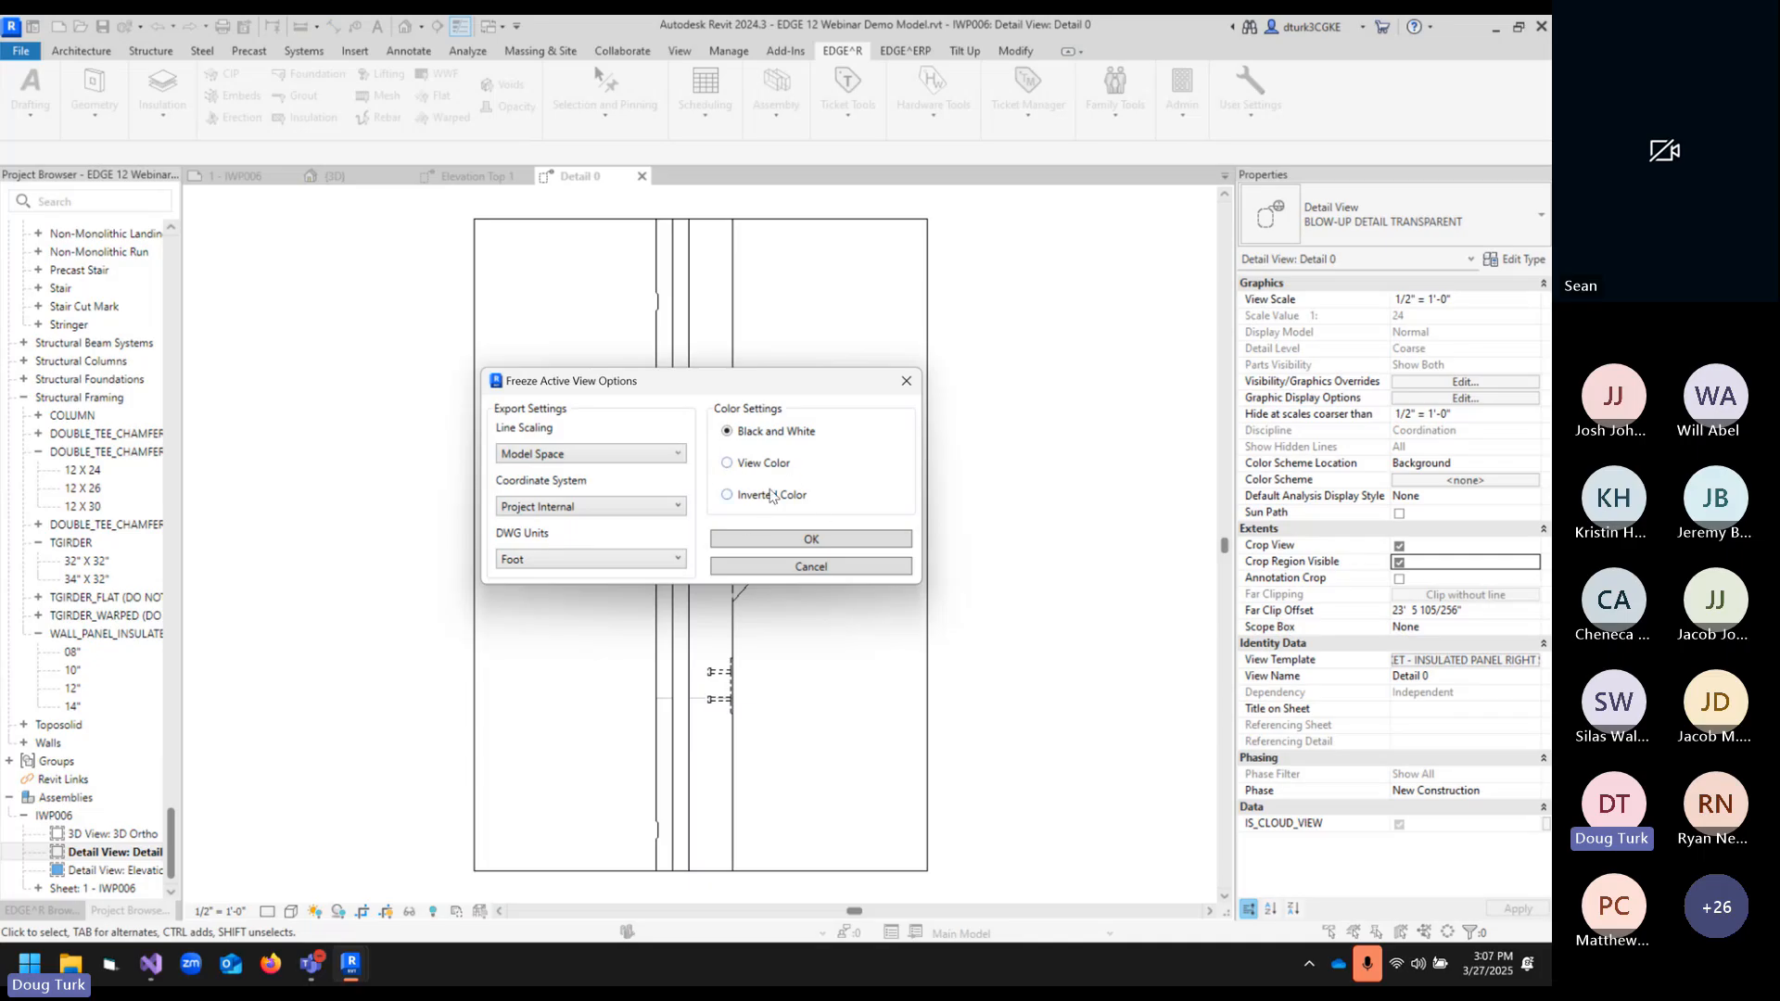
mouse_move(796, 389)
left_mouse_down()
mouse_move(961, 506)
mouse_move(1142, 485)
mouse_move(1013, 408)
mouse_move(550, 345)
left_mouse_up()
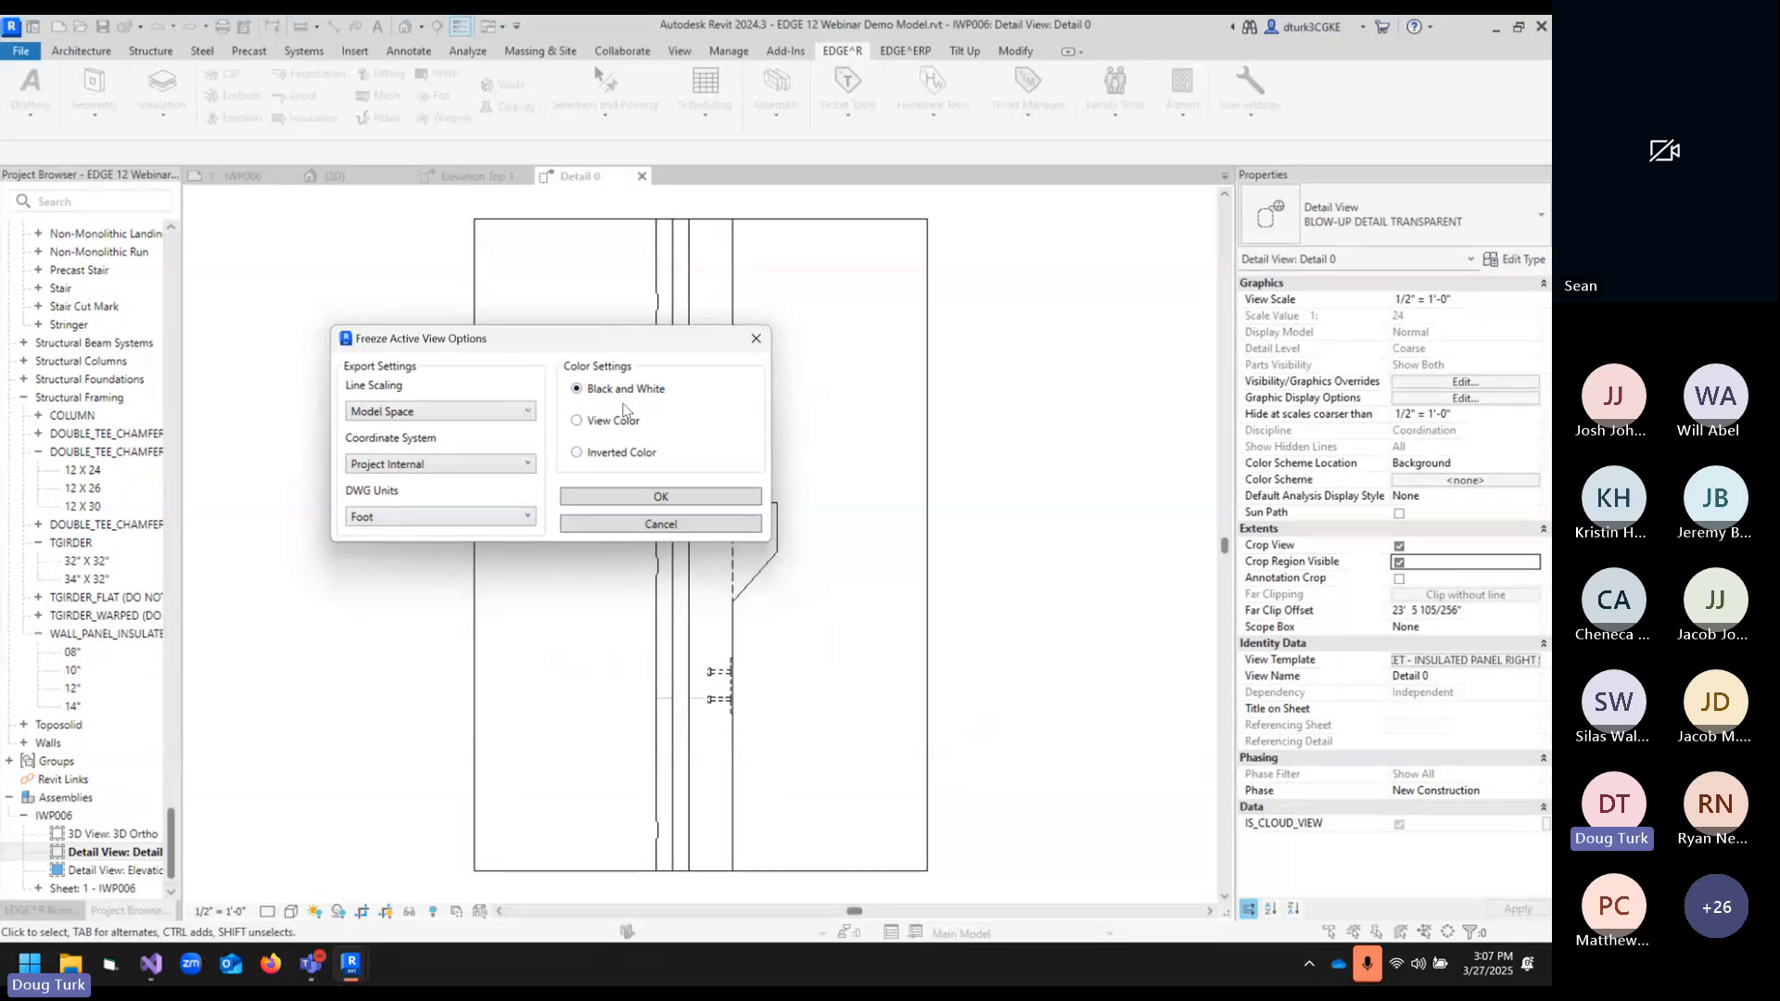
left_click(625, 501)
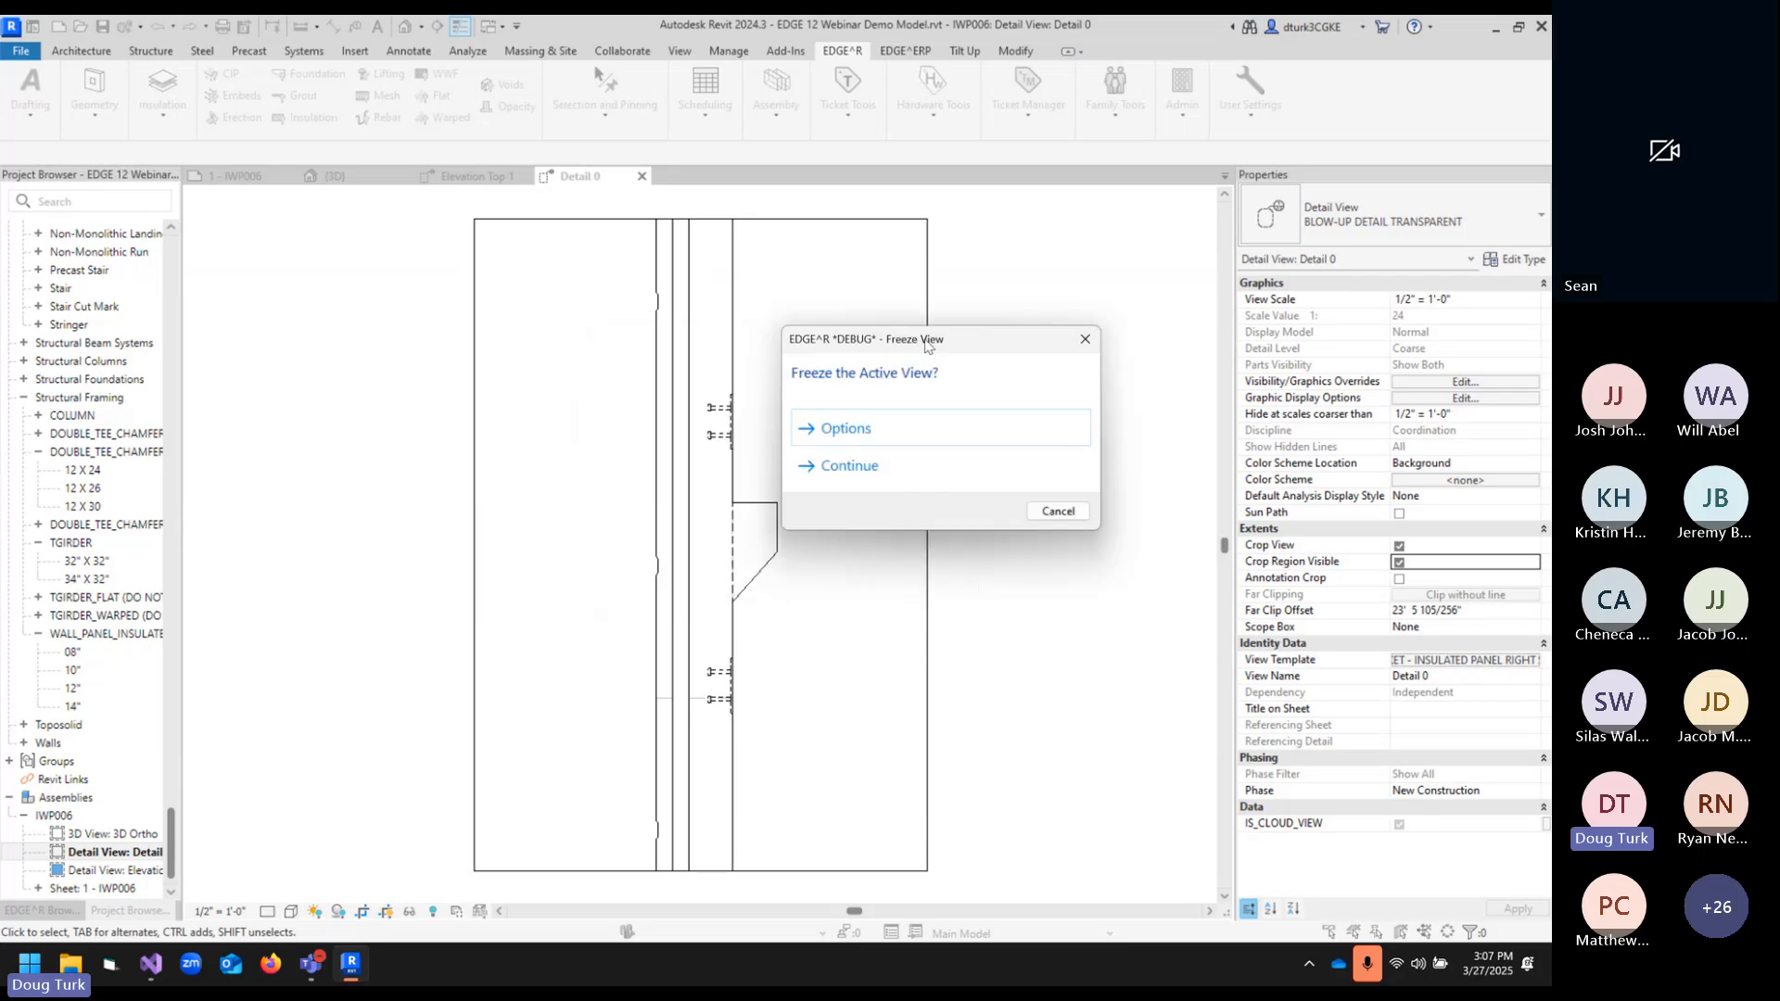
- Freeze the Detail 0 view, expand the result details, and switch to the new frozen drafting view
left_click(890, 478)
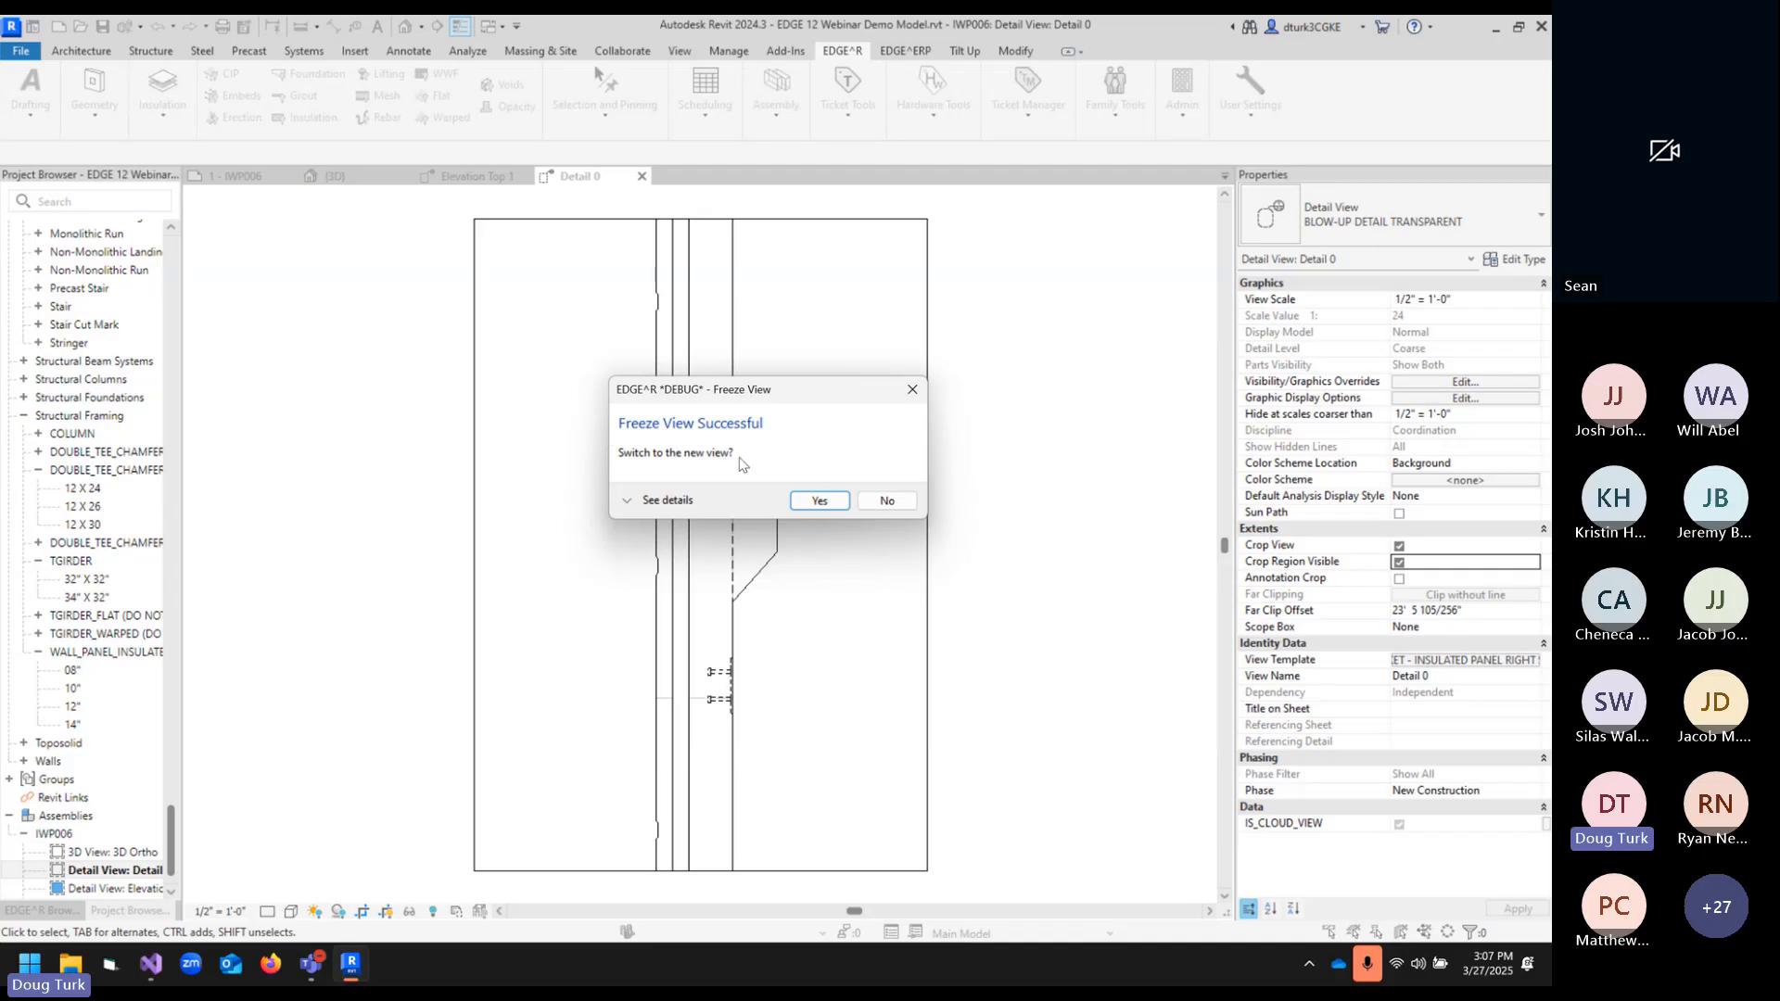
left_click(651, 502)
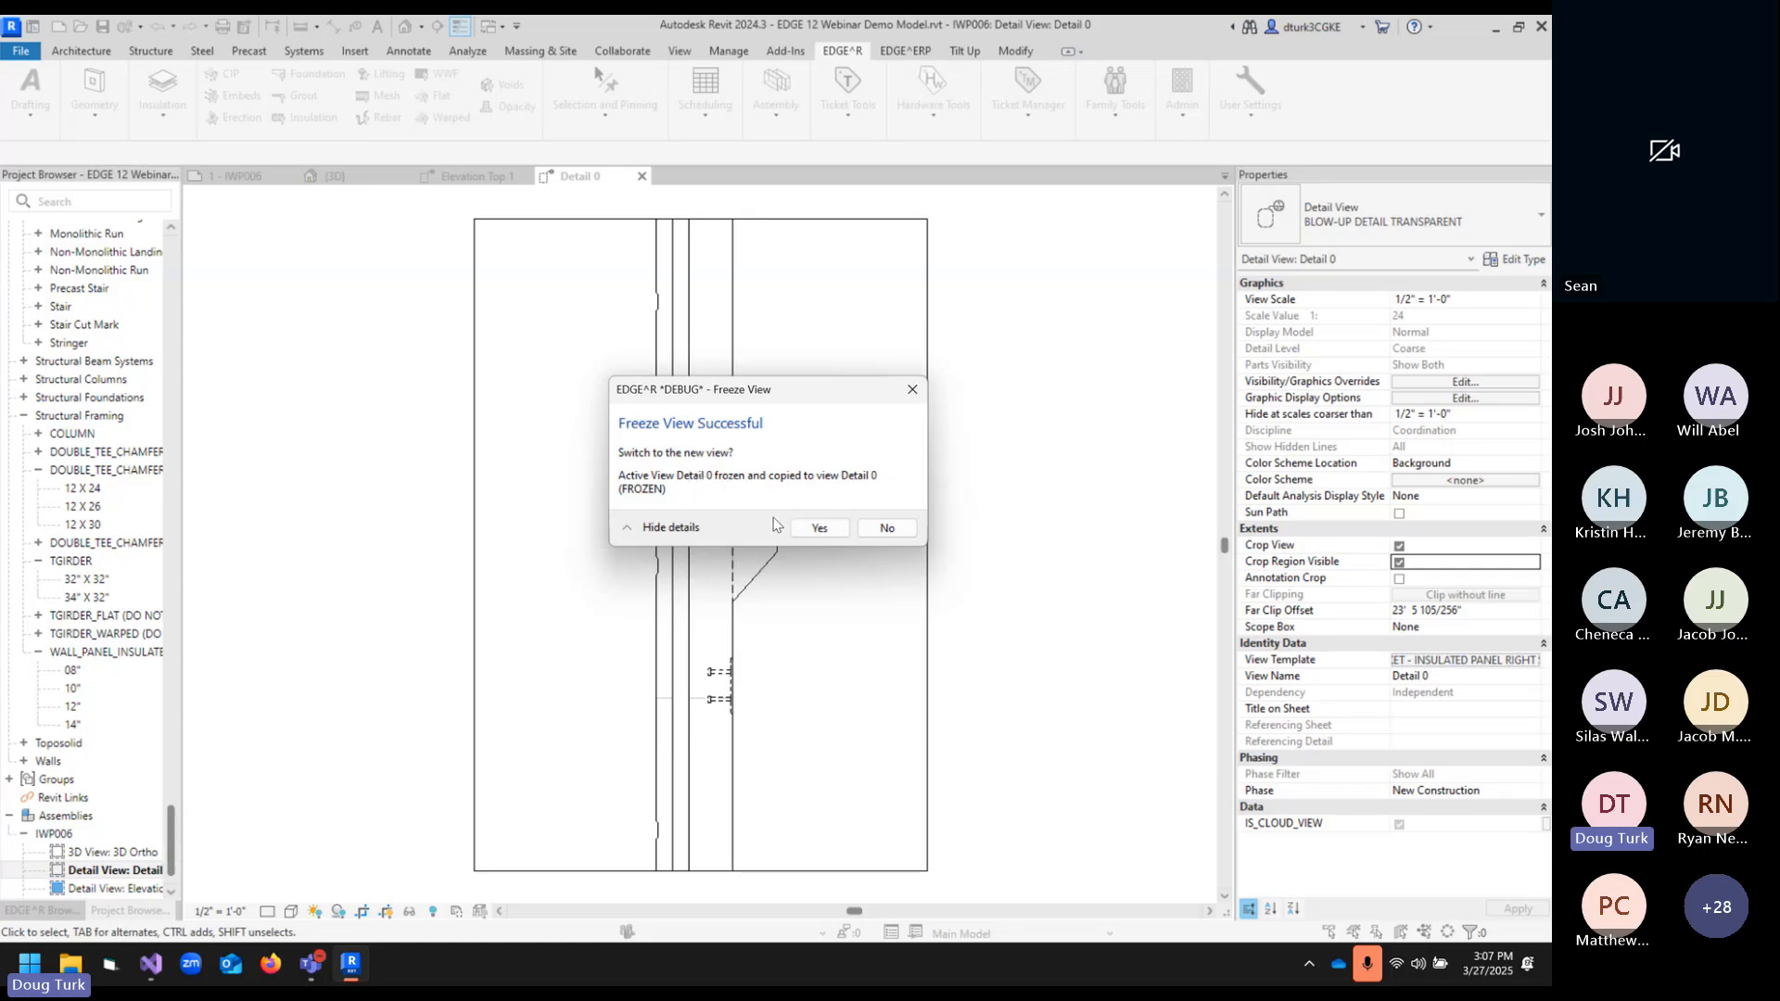
left_click(819, 527)
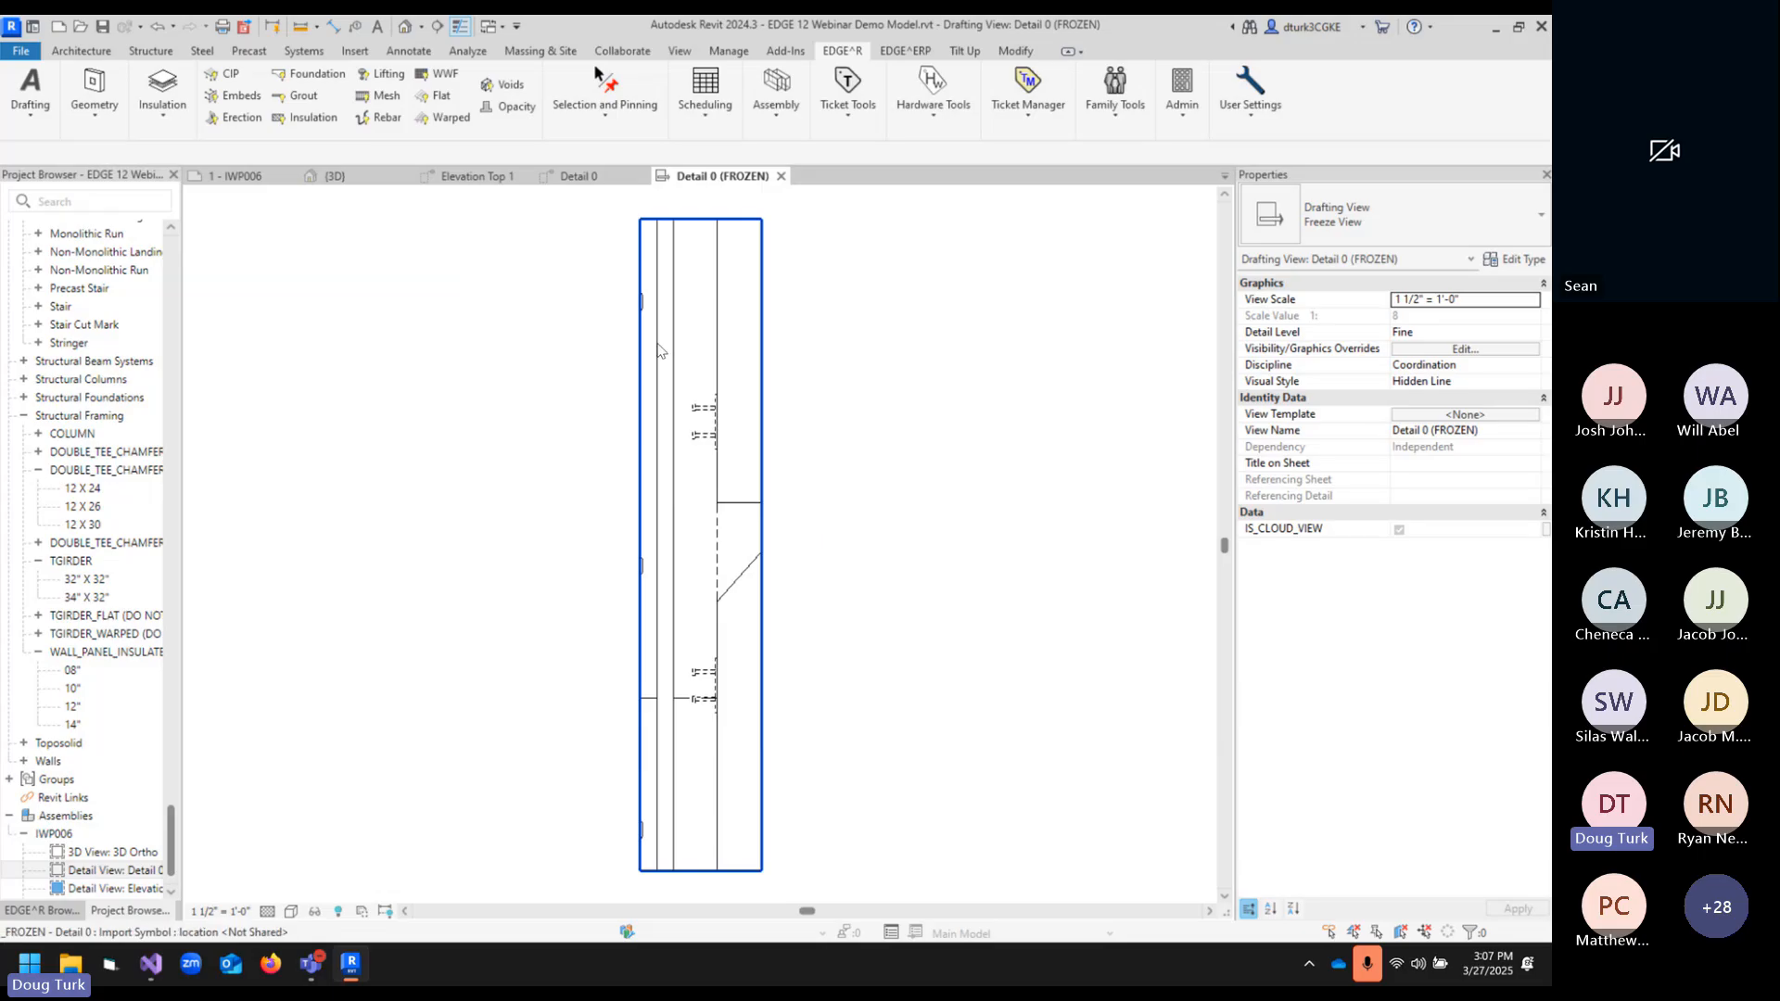
- Fully explode the imported Detail 0 symbol in the frozen view into individual detail lines
left_click(724, 408)
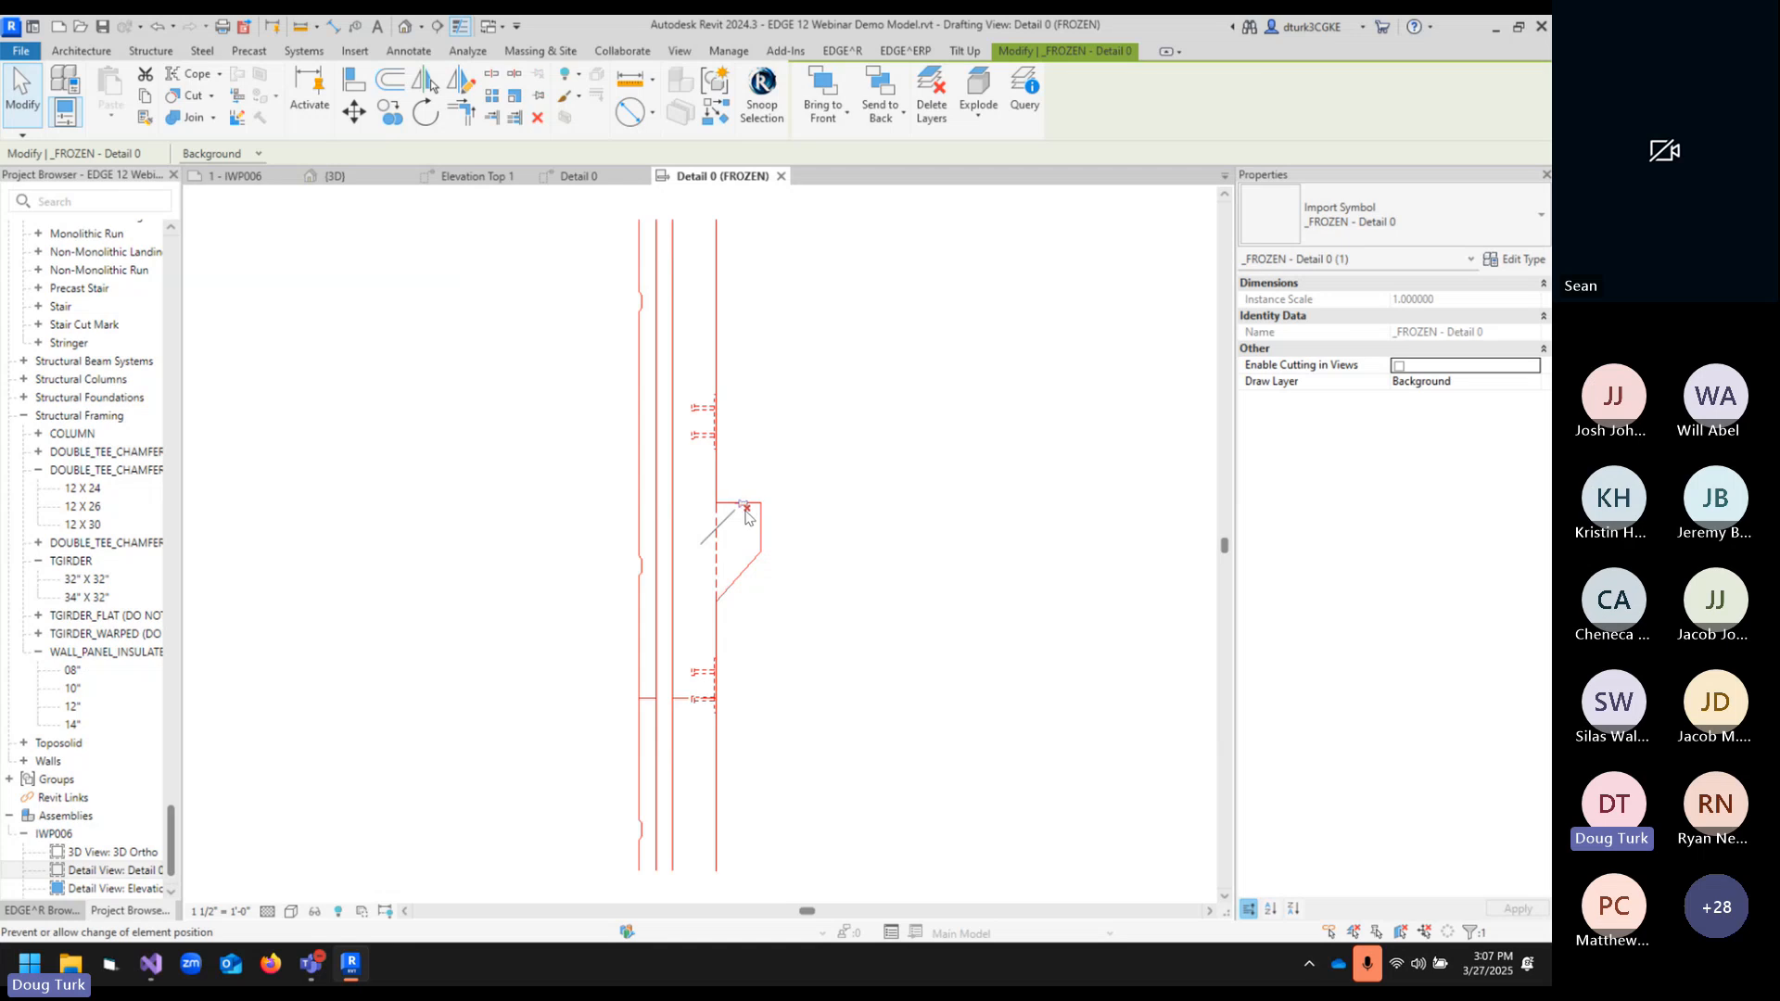
left_click(793, 408)
left_click(729, 371)
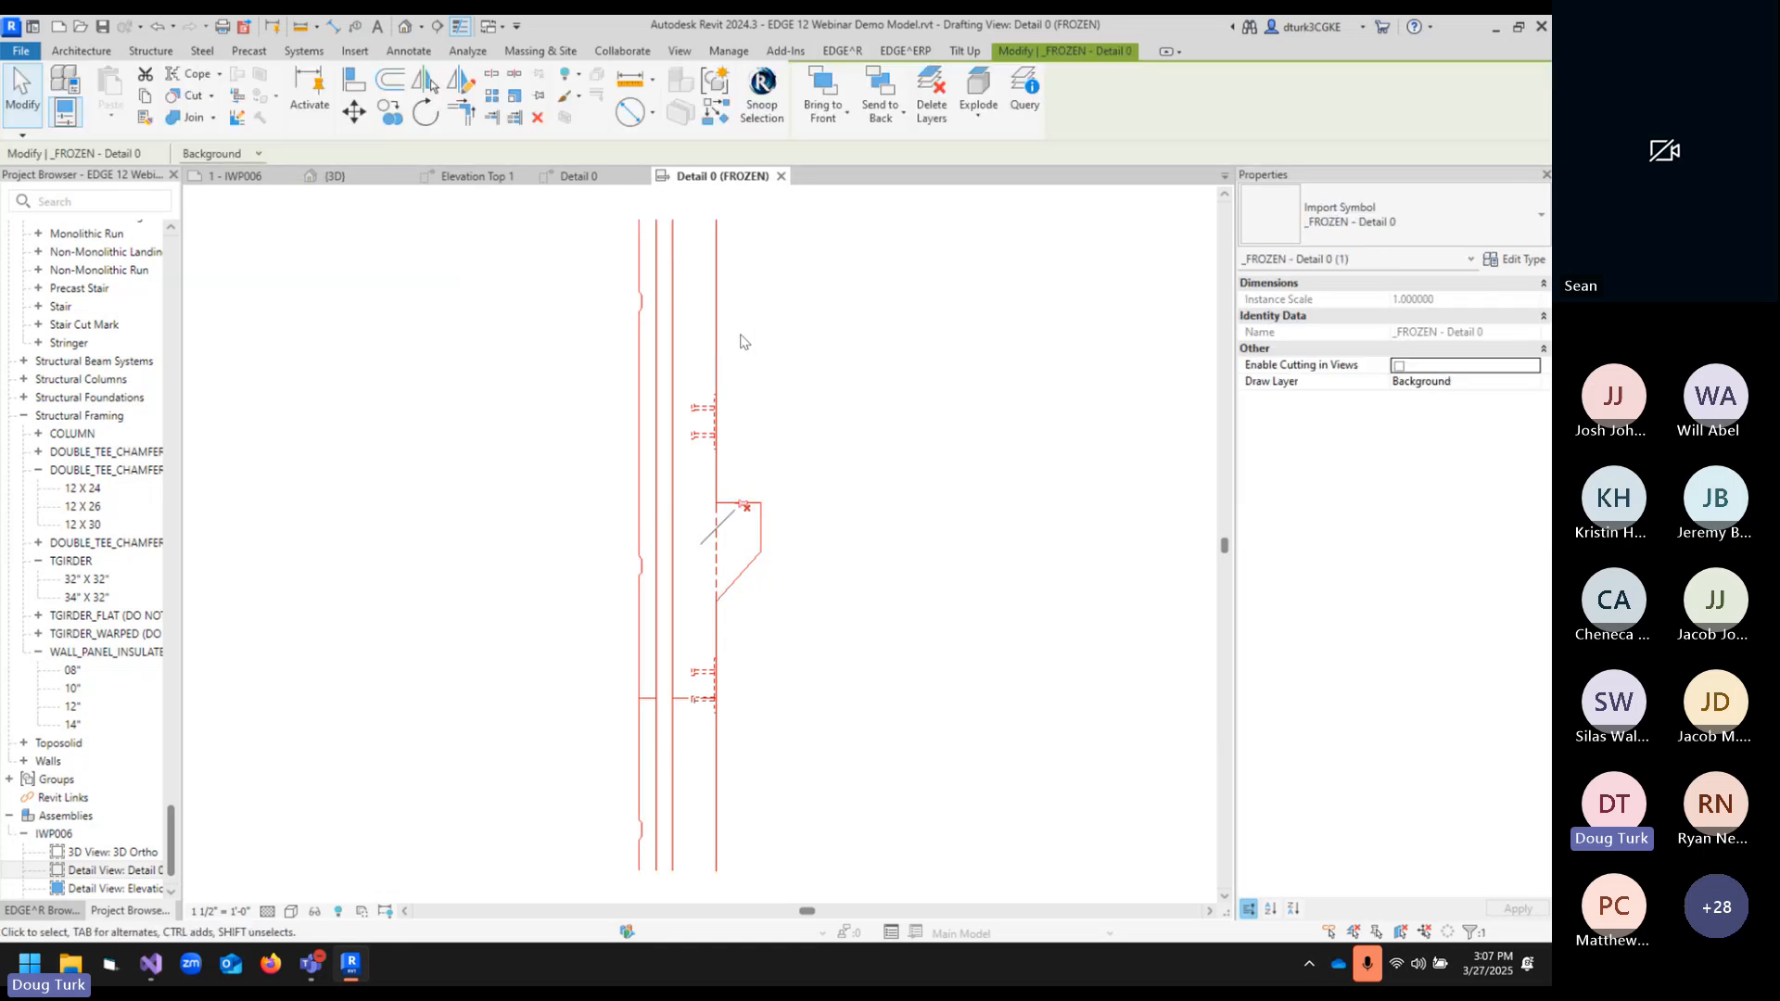
left_click(978, 109)
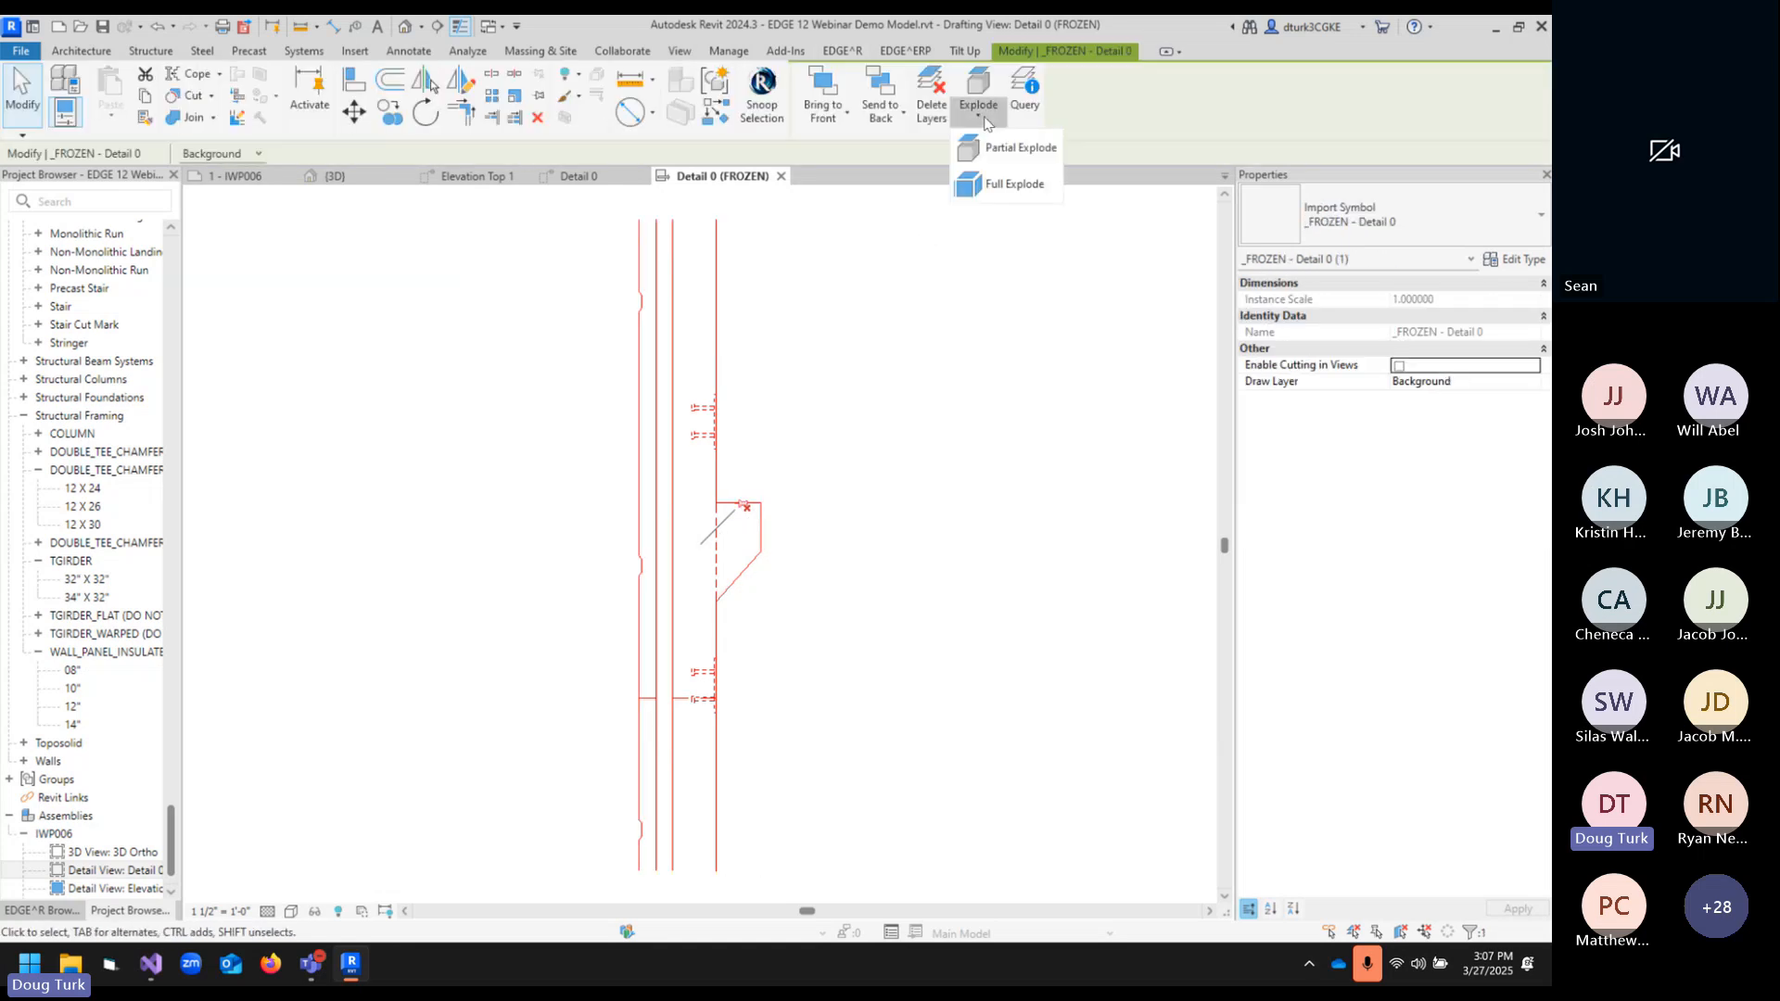
left_click(997, 182)
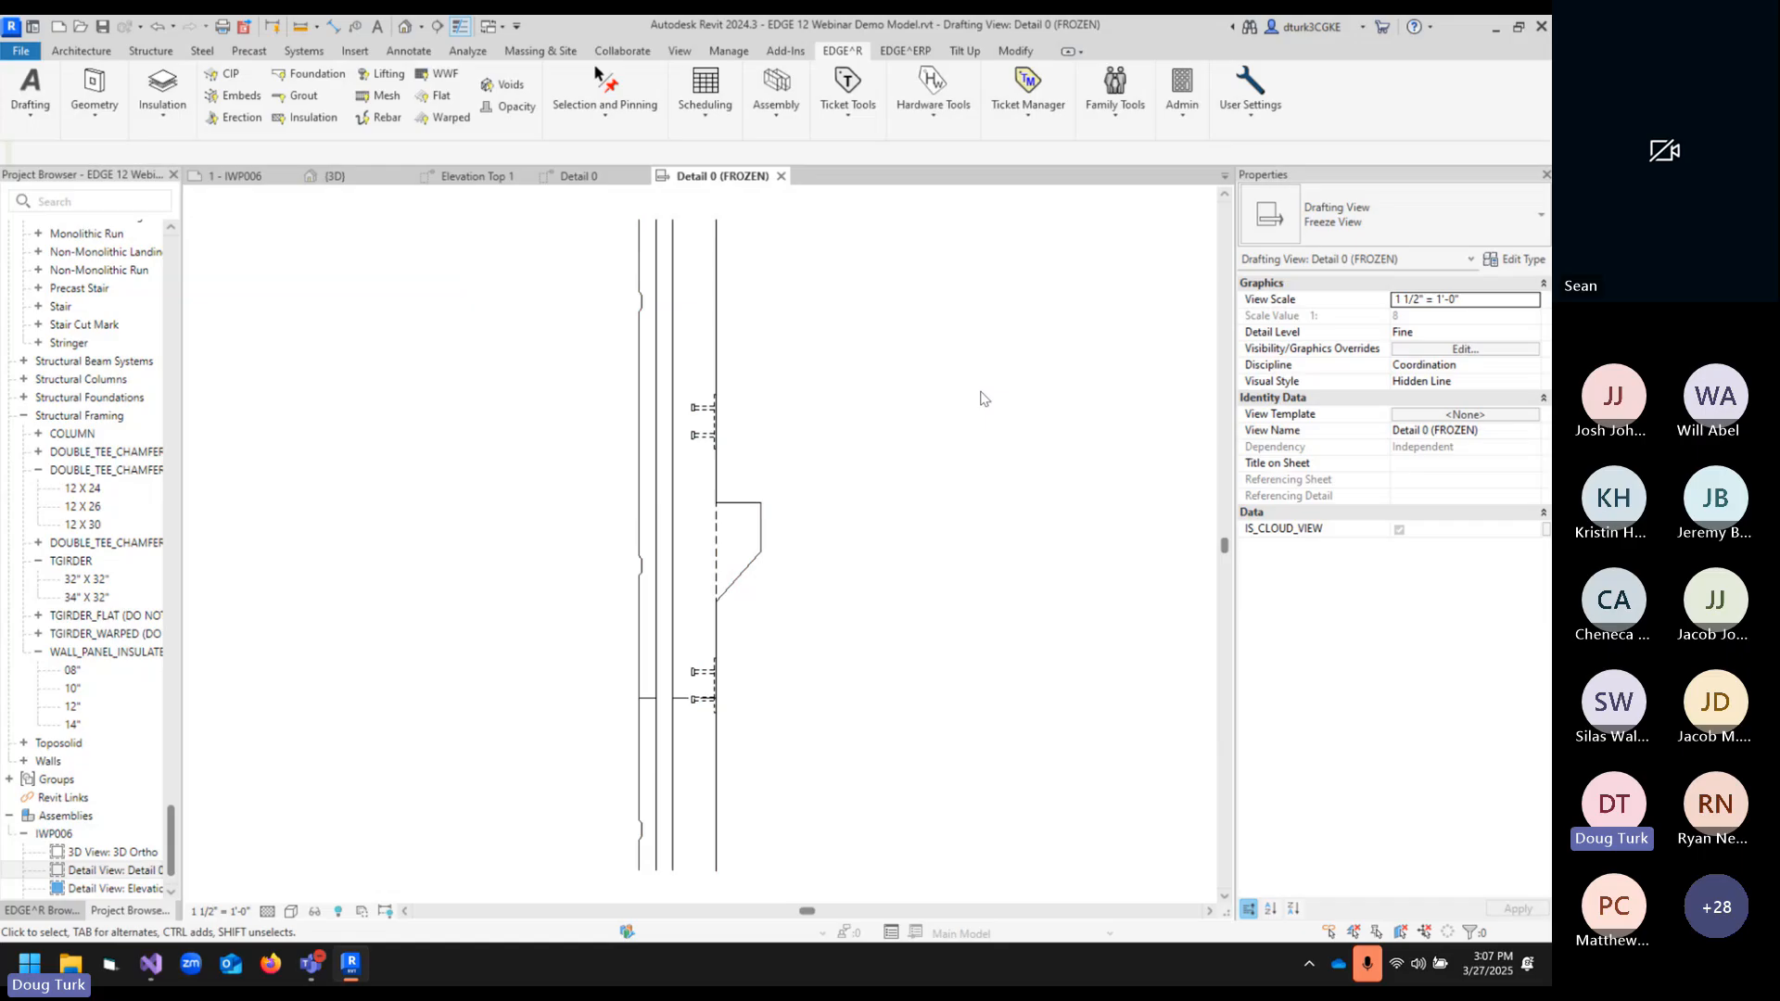
- Try moving the panel's corbel-side vertical edge line outward, and undo the move
left_click(717, 385)
left_click_drag(717, 384, 870, 385)
left_click(1050, 510)
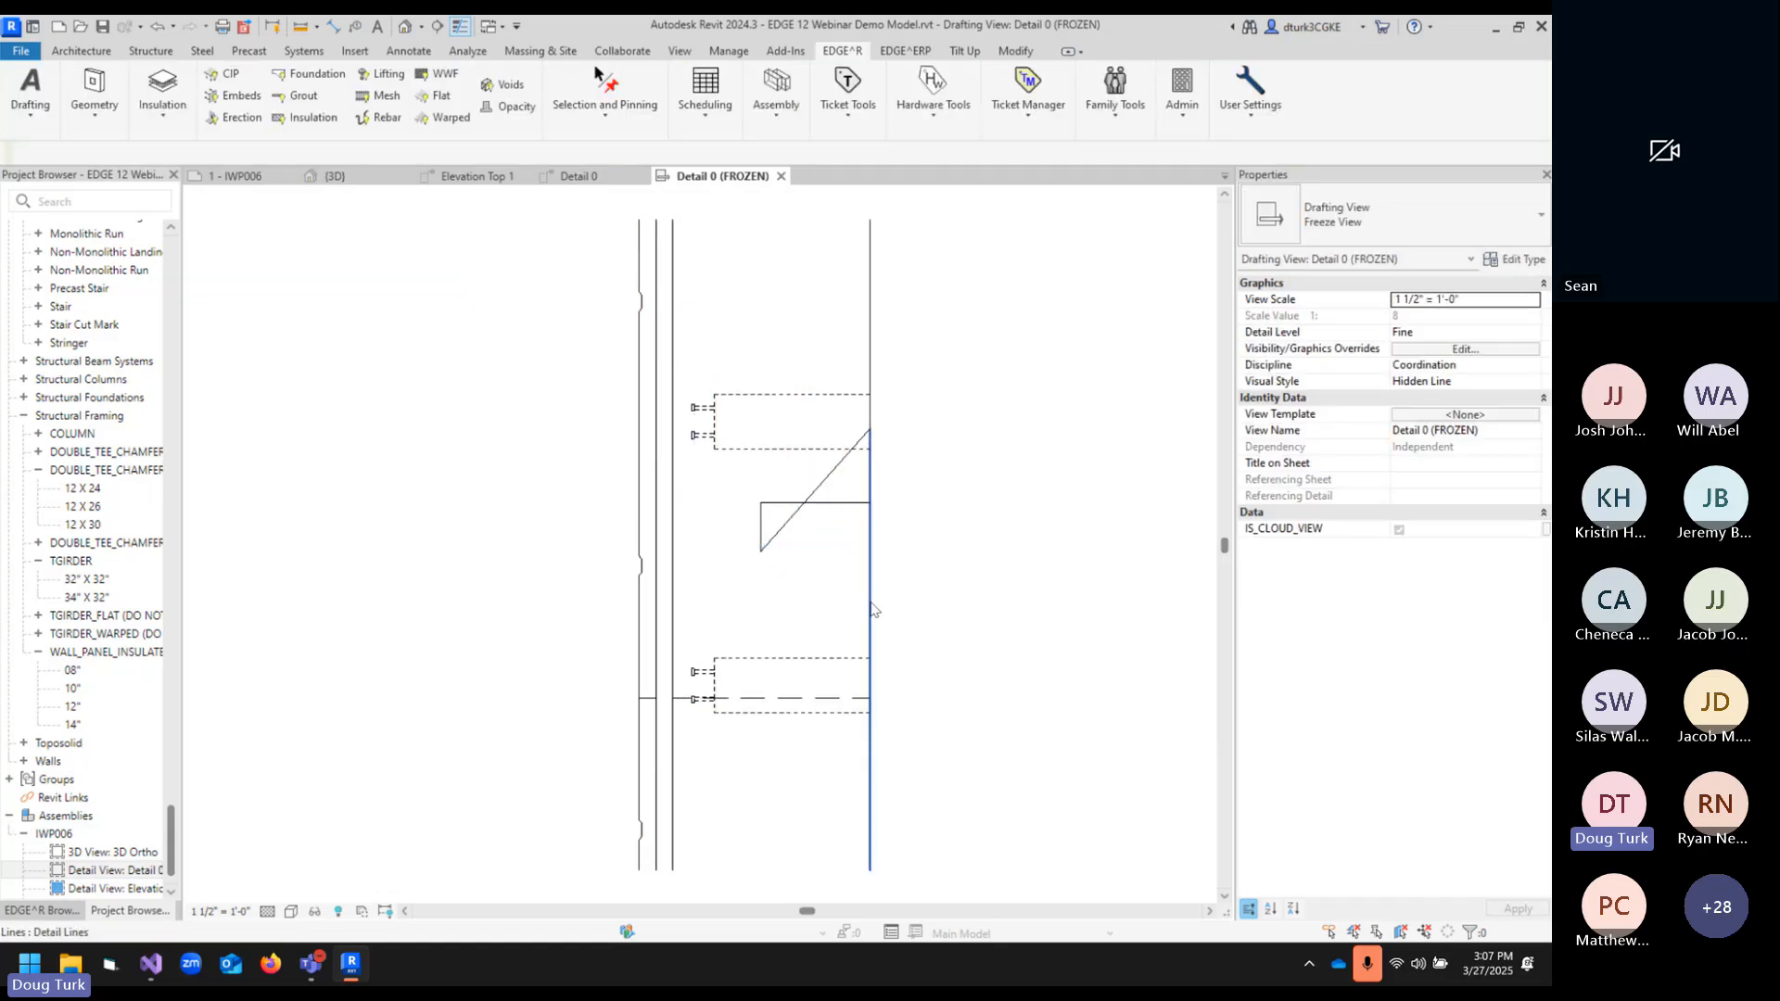
key("ctrl+z")
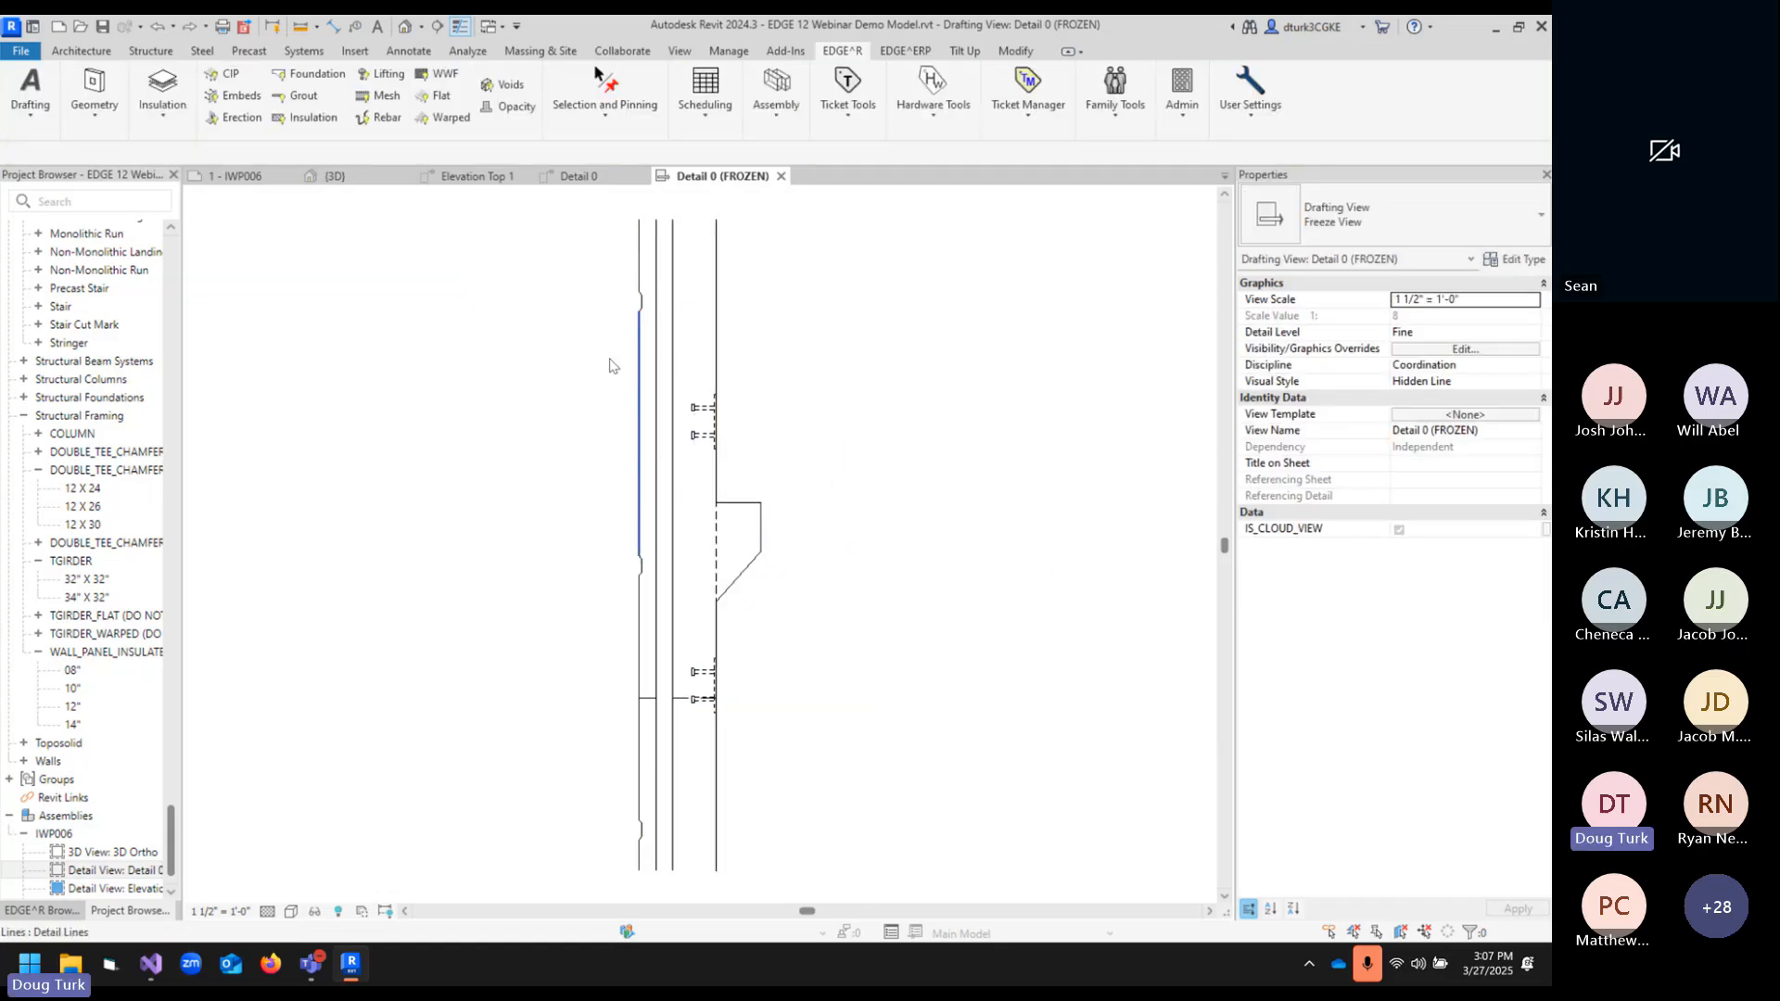
- Place the Detail 0 (FROZEN) drafting view on sheet IWP006, to the right of the panel elevation
left_click_drag(171, 835, 155, 607)
scroll(120, 593, "up", 15)
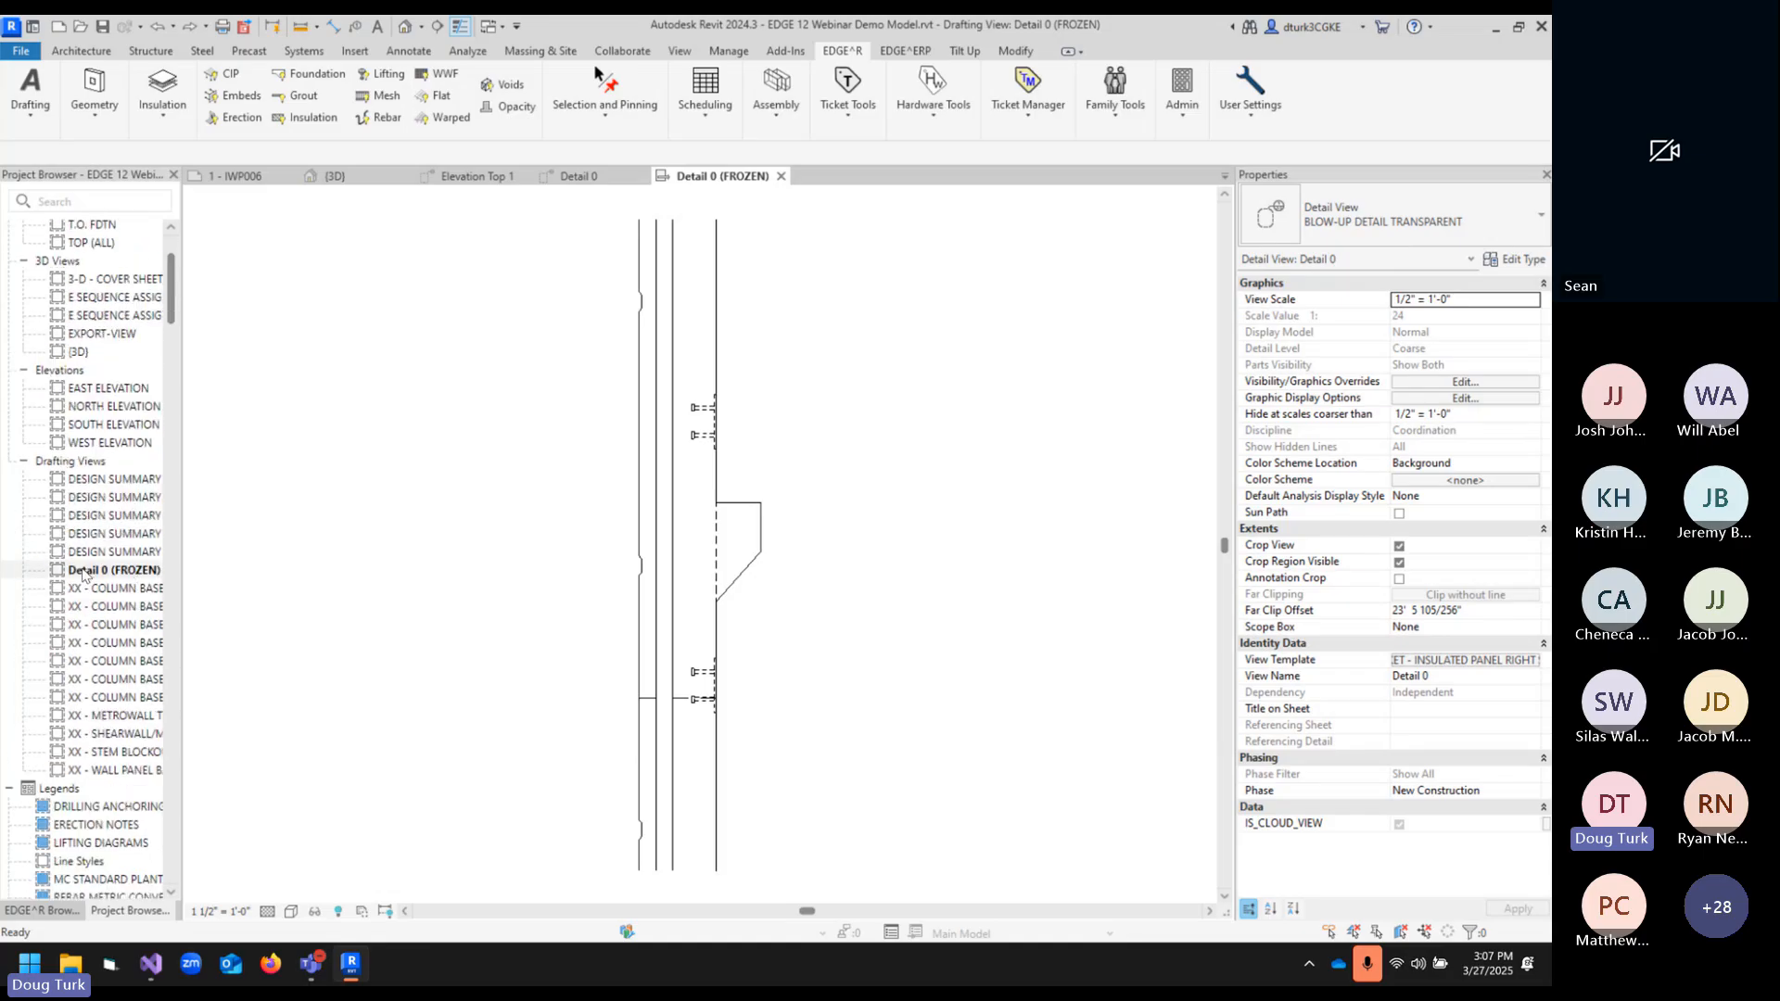
left_click(238, 176)
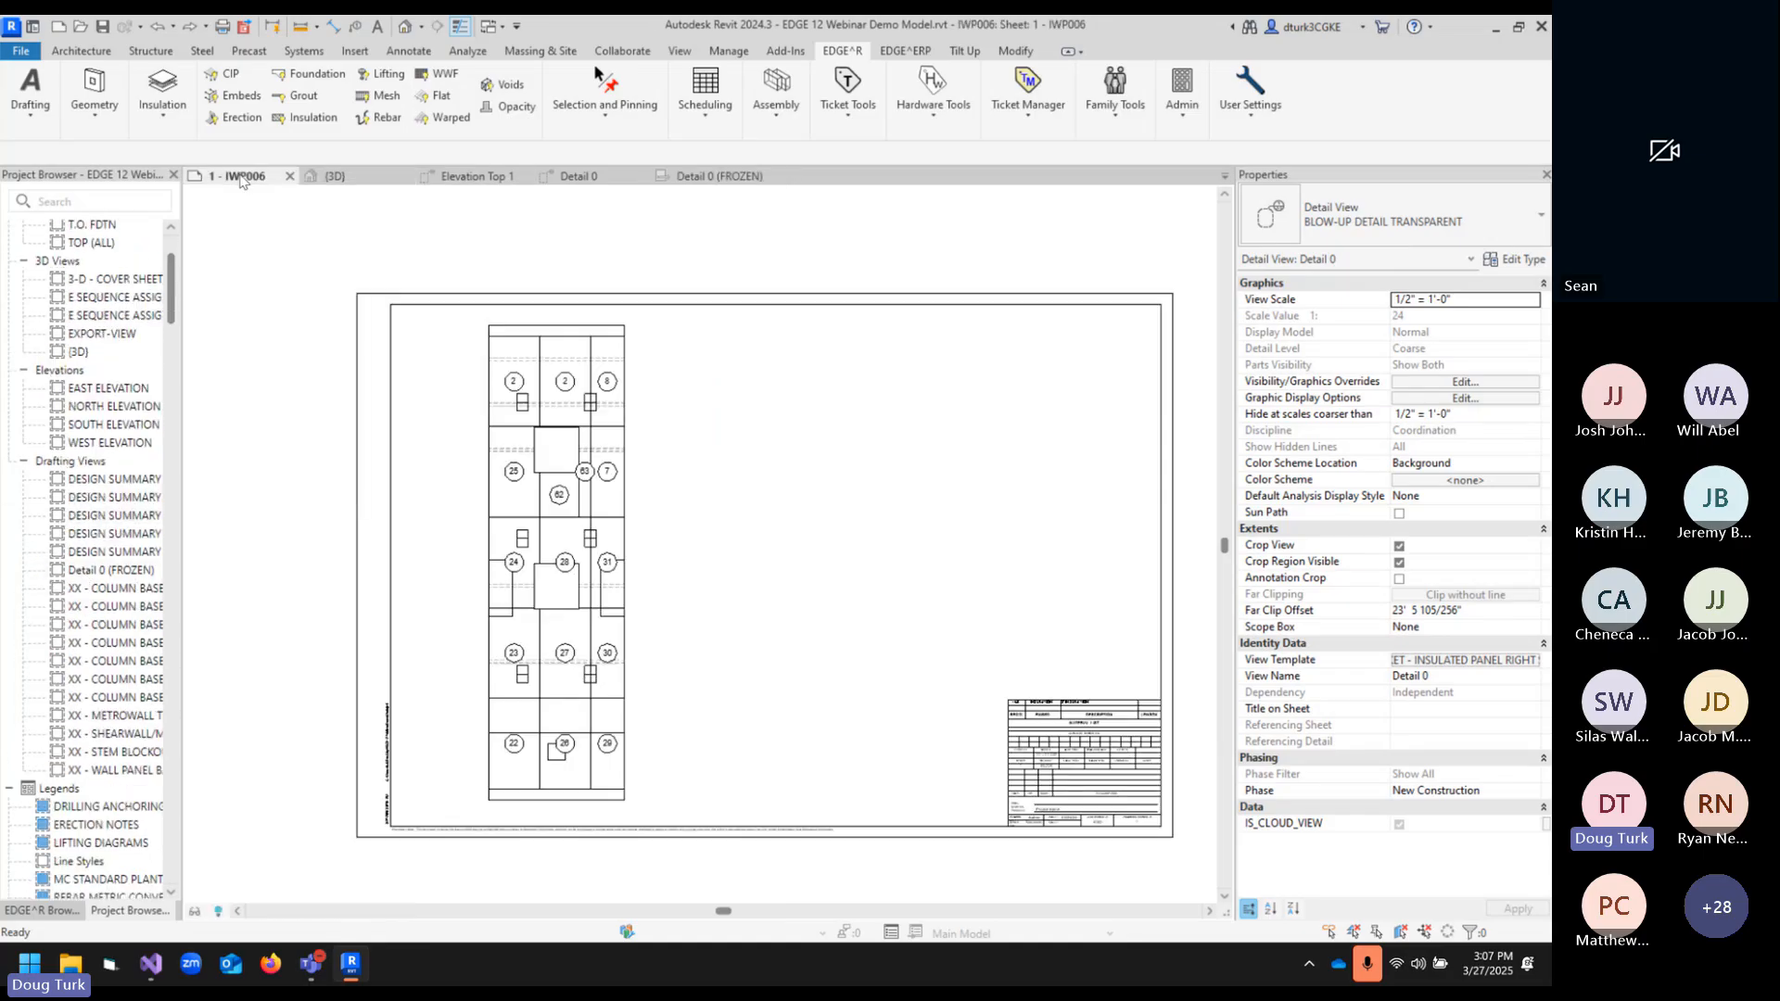
left_click_drag(111, 569, 885, 500)
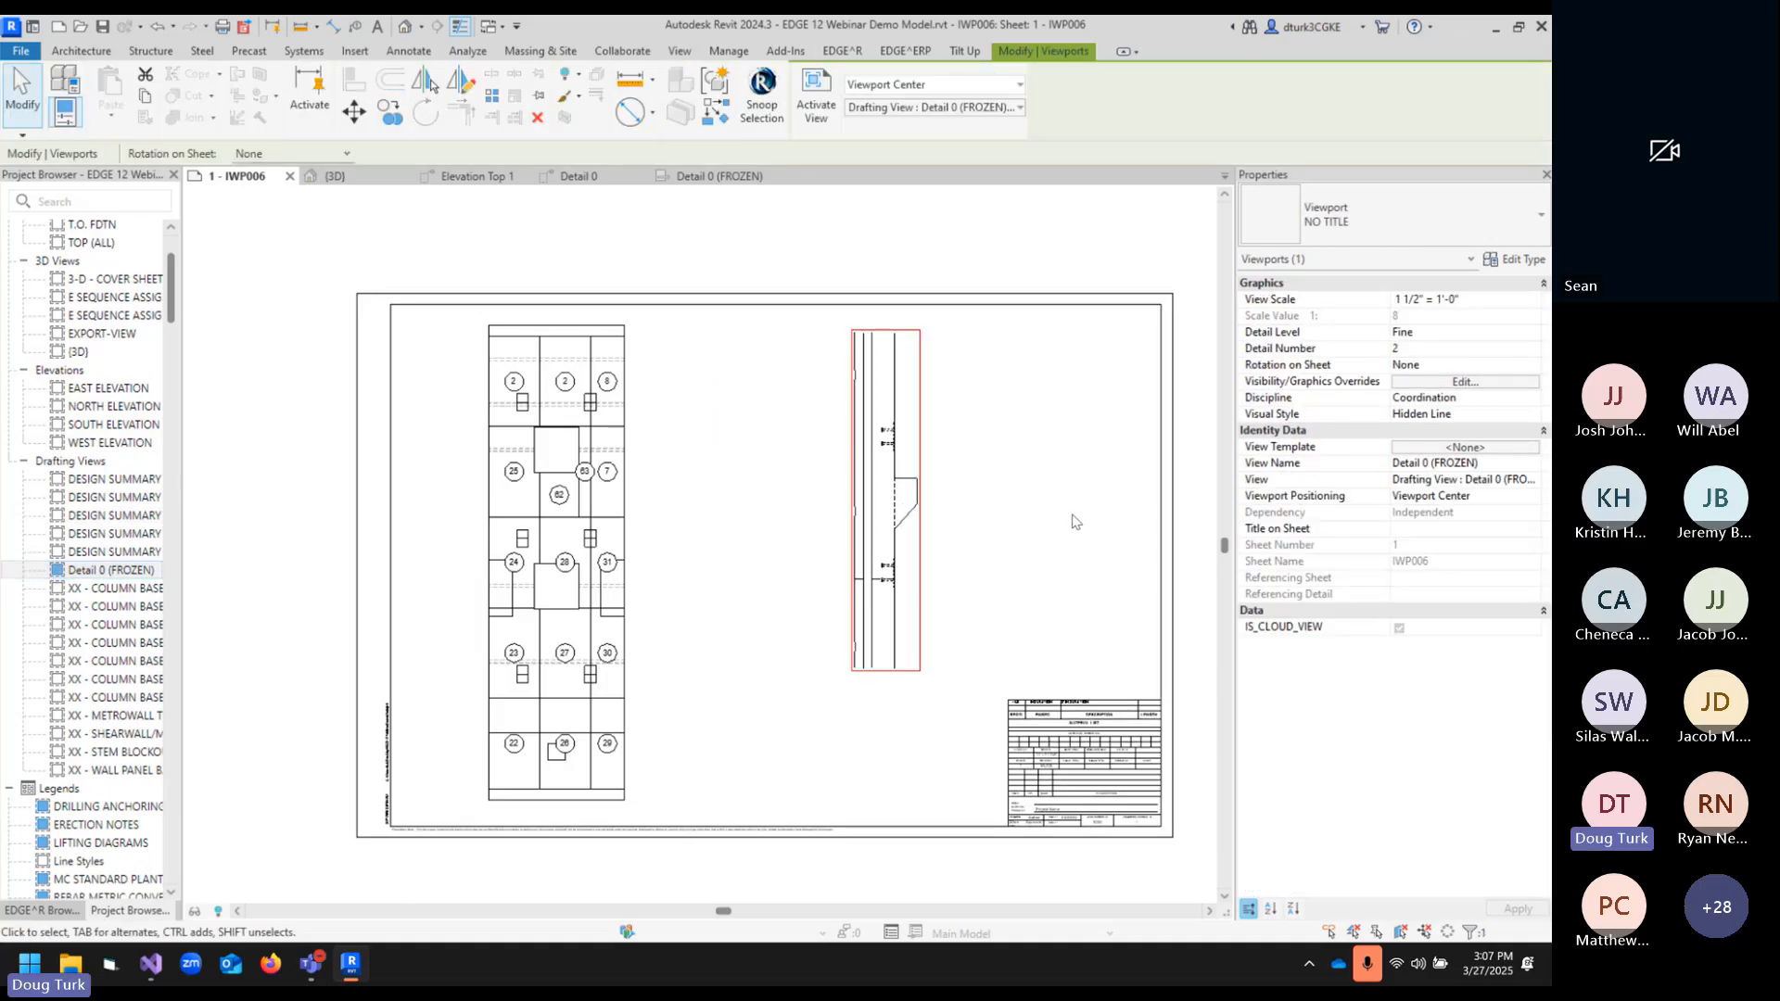
- Delete the Detail 0 (FROZEN) viewport from sheet IWP006
left_click(1072, 521)
left_click(947, 528)
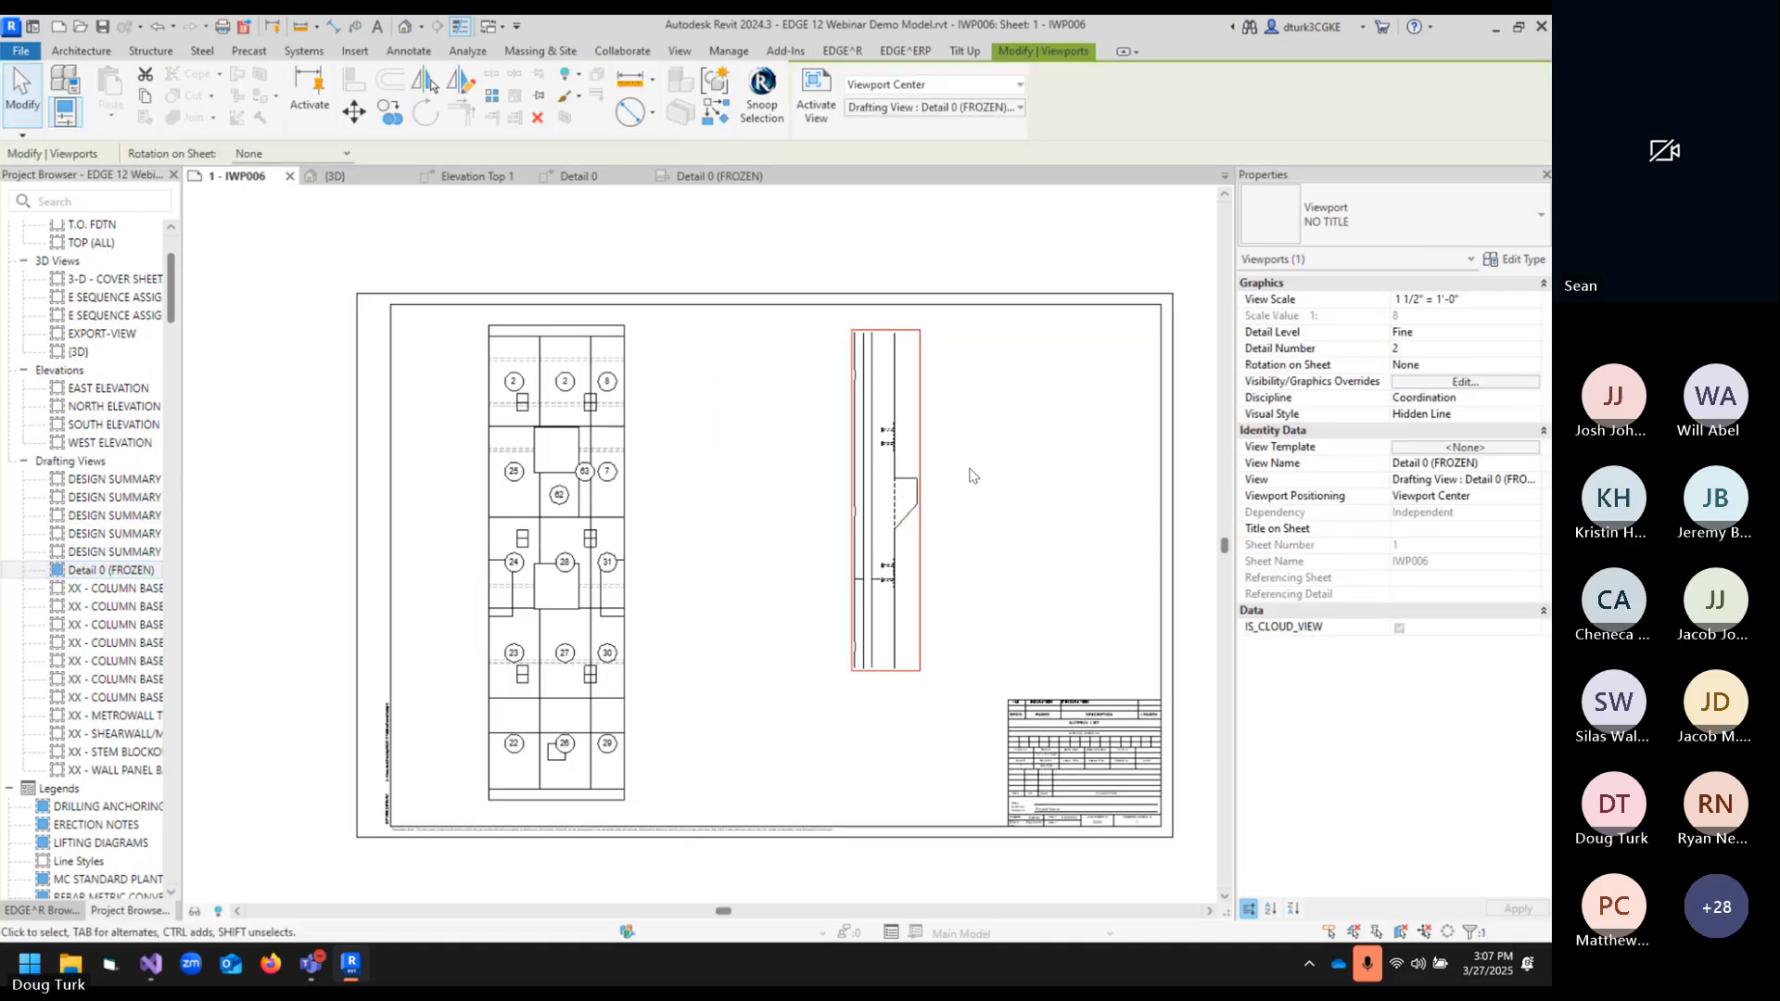
key("Delete")
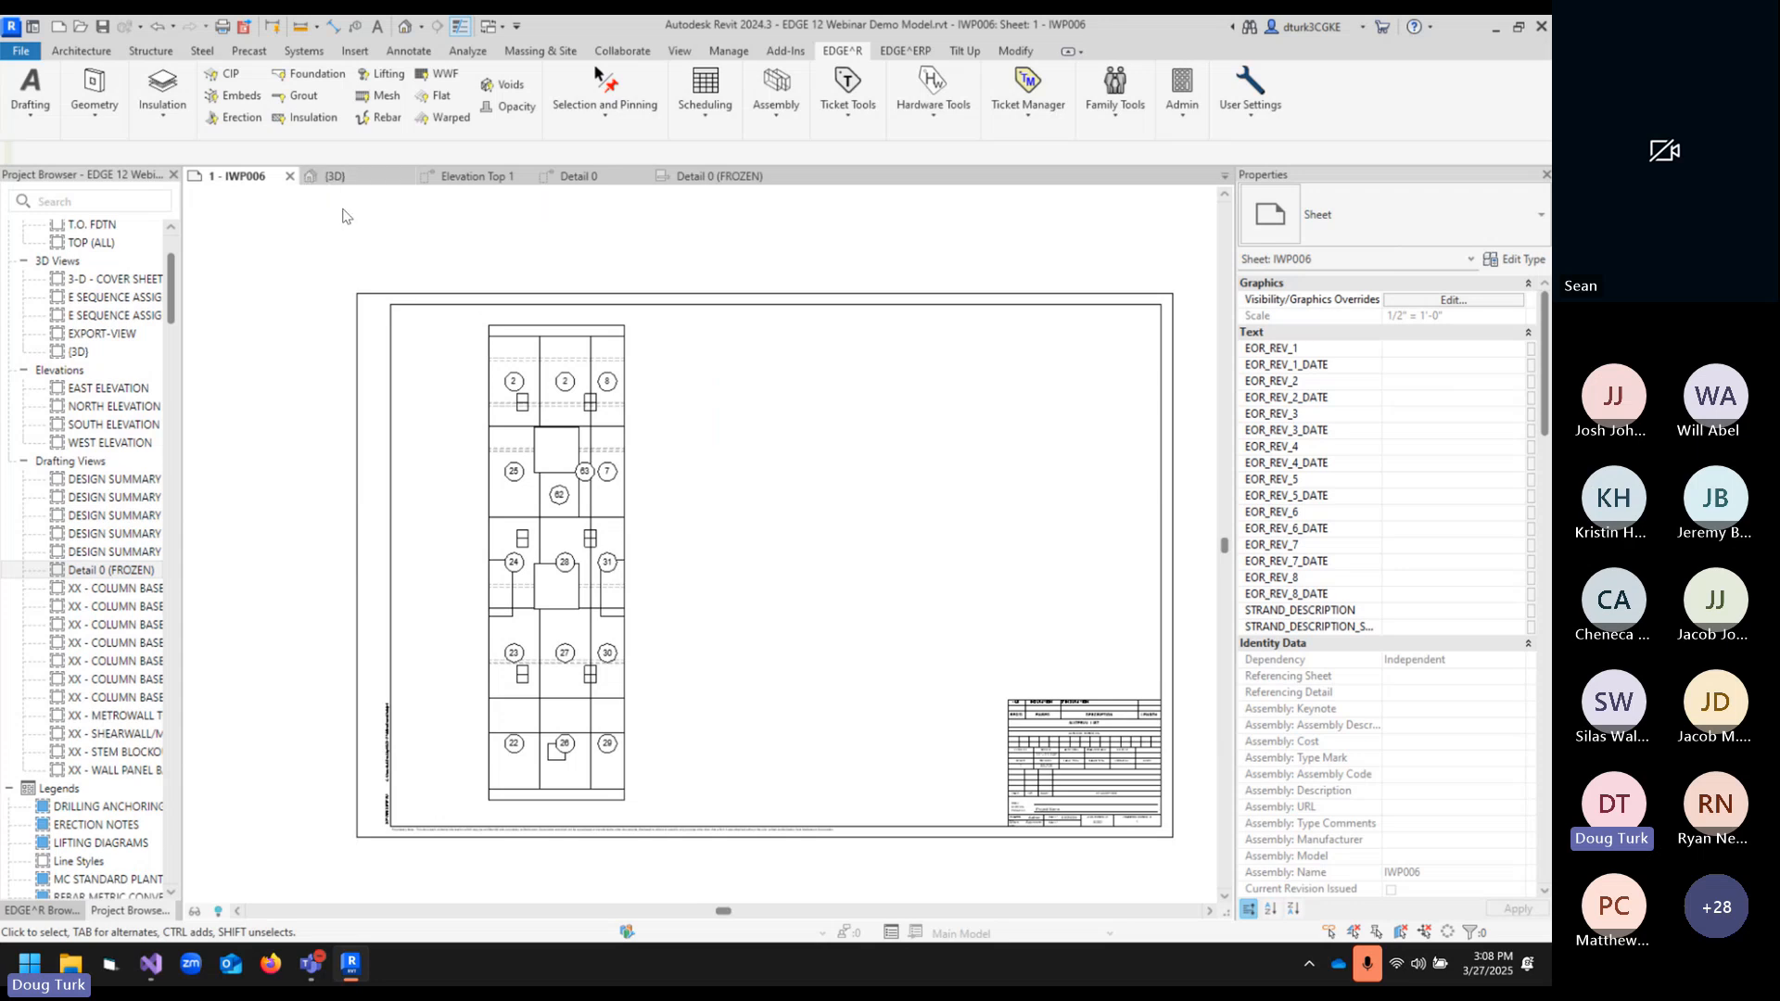
- Return to the {3D} view of the whole building
left_click(347, 183)
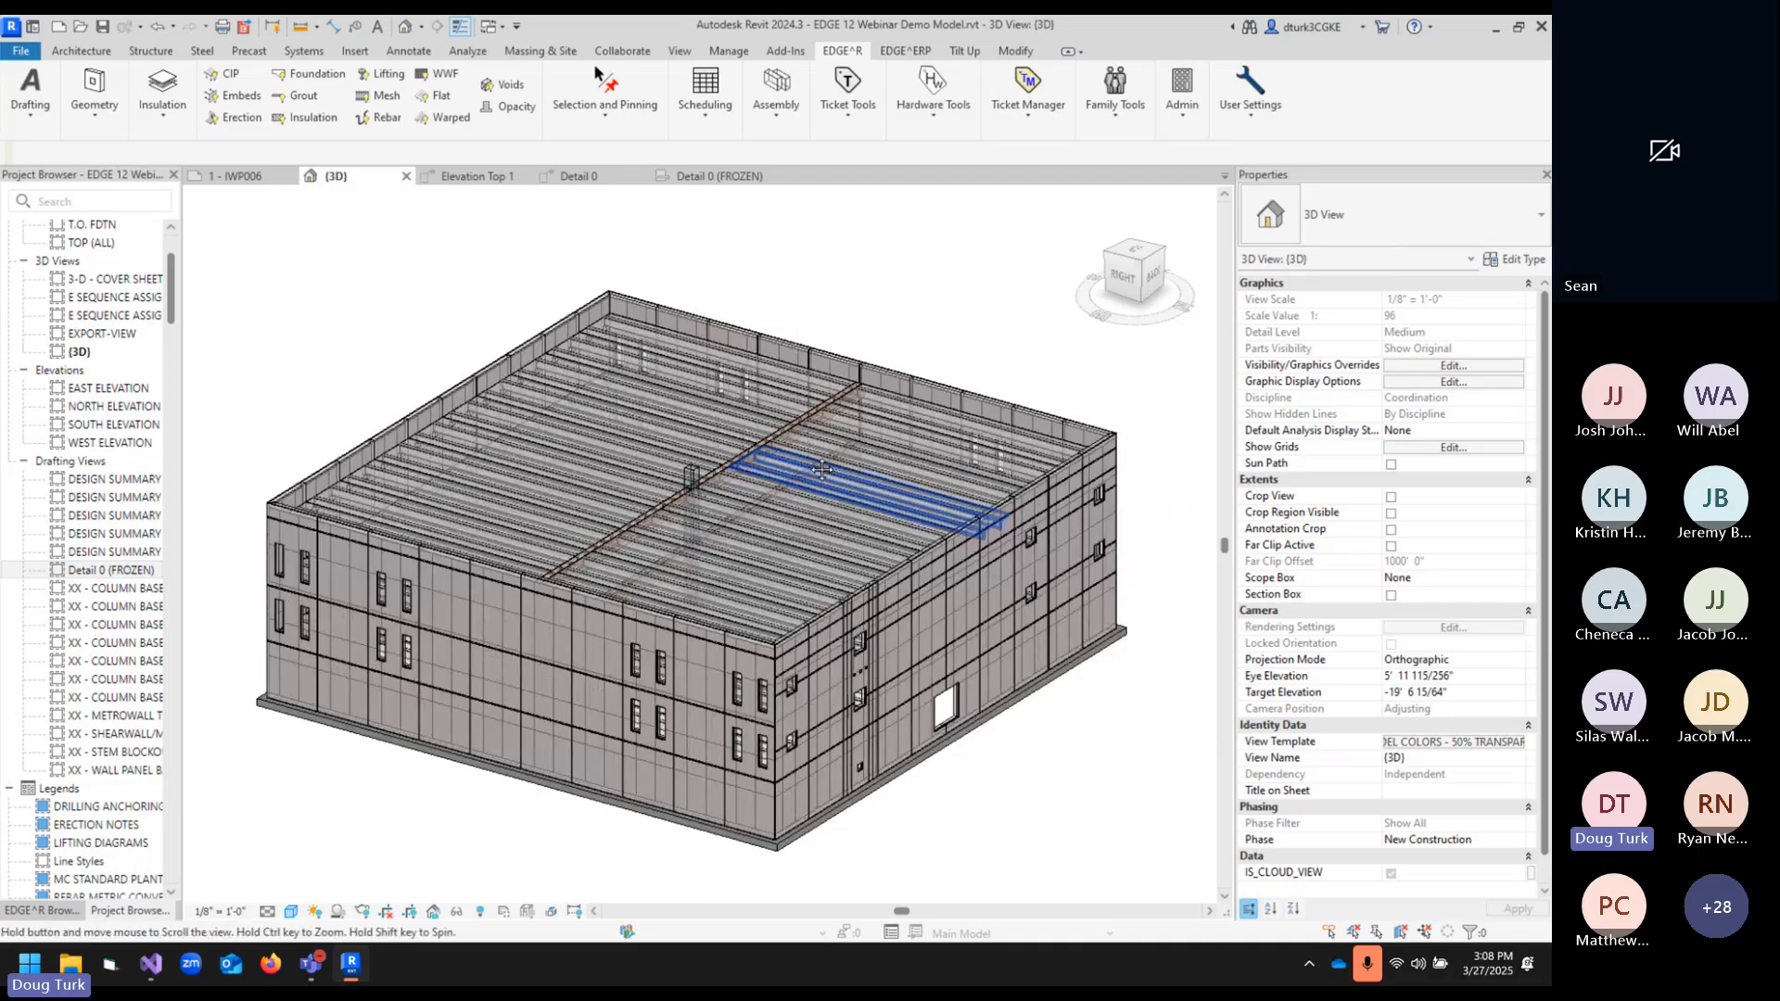
- Select the IWP006 wall panel assembly in the 3D view and look up CAD Export among the ticket tools
middle_click_drag(799, 470, 838, 467)
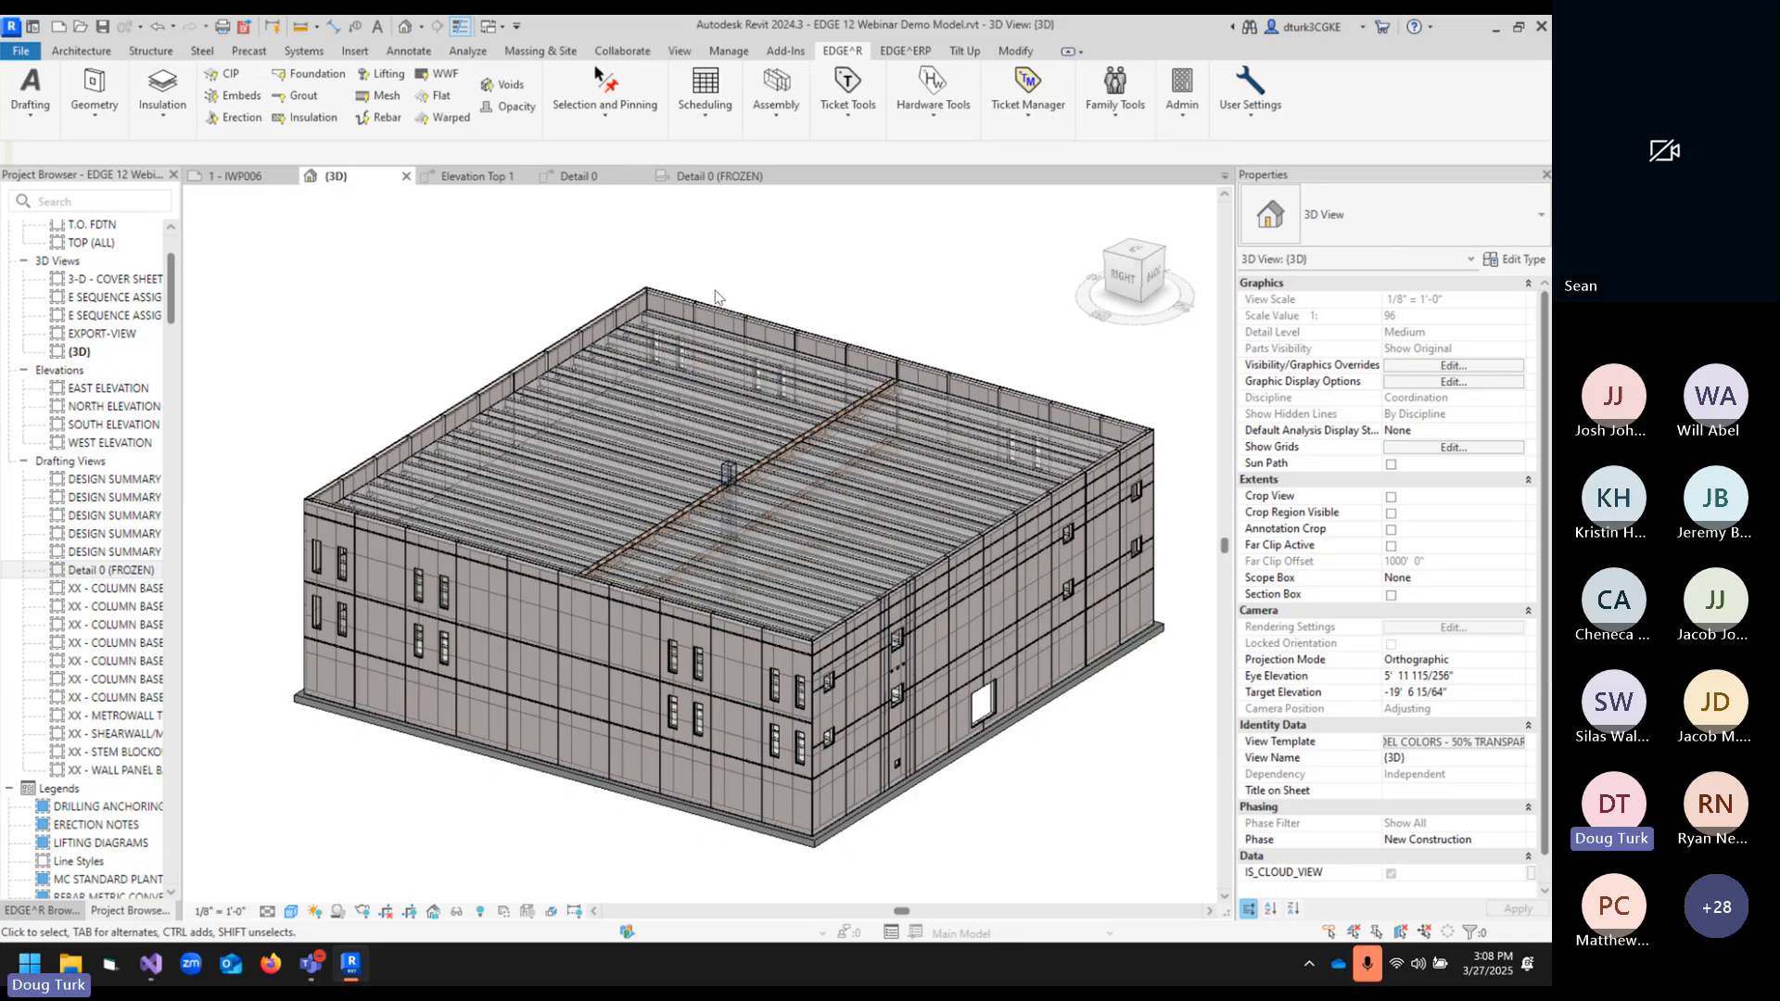
left_click(907, 514)
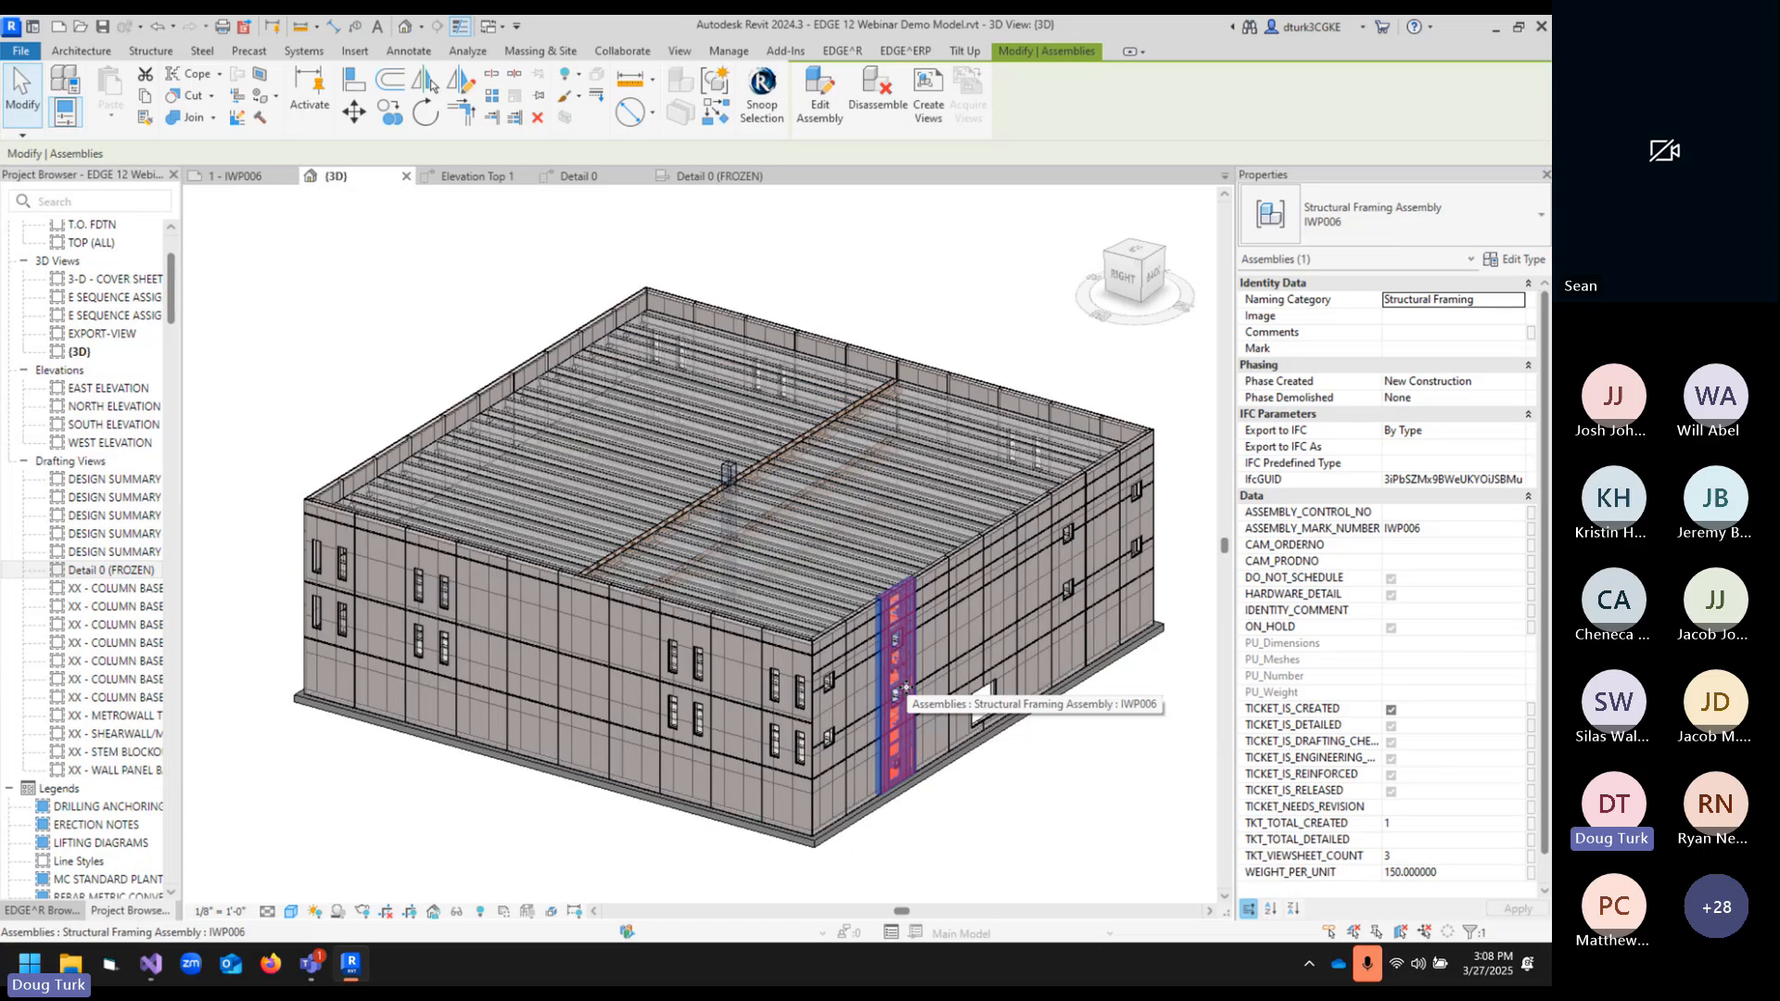
left_click(842, 51)
left_click(848, 91)
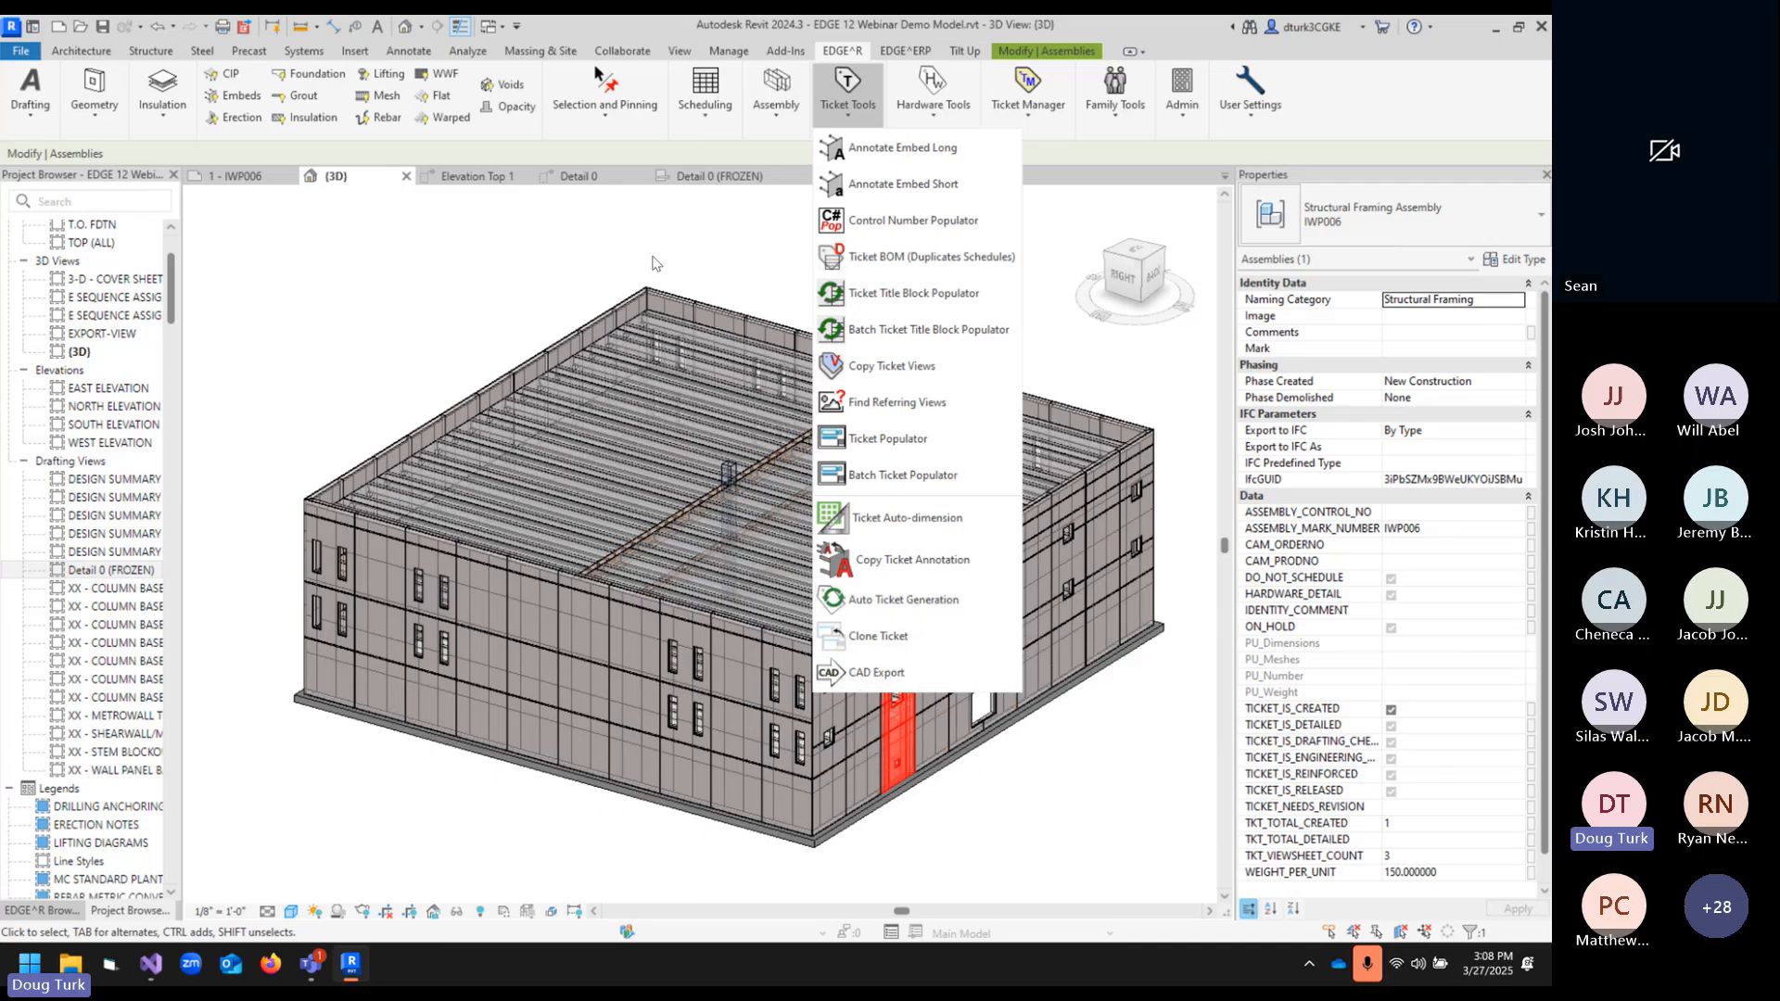
left_click(517, 260)
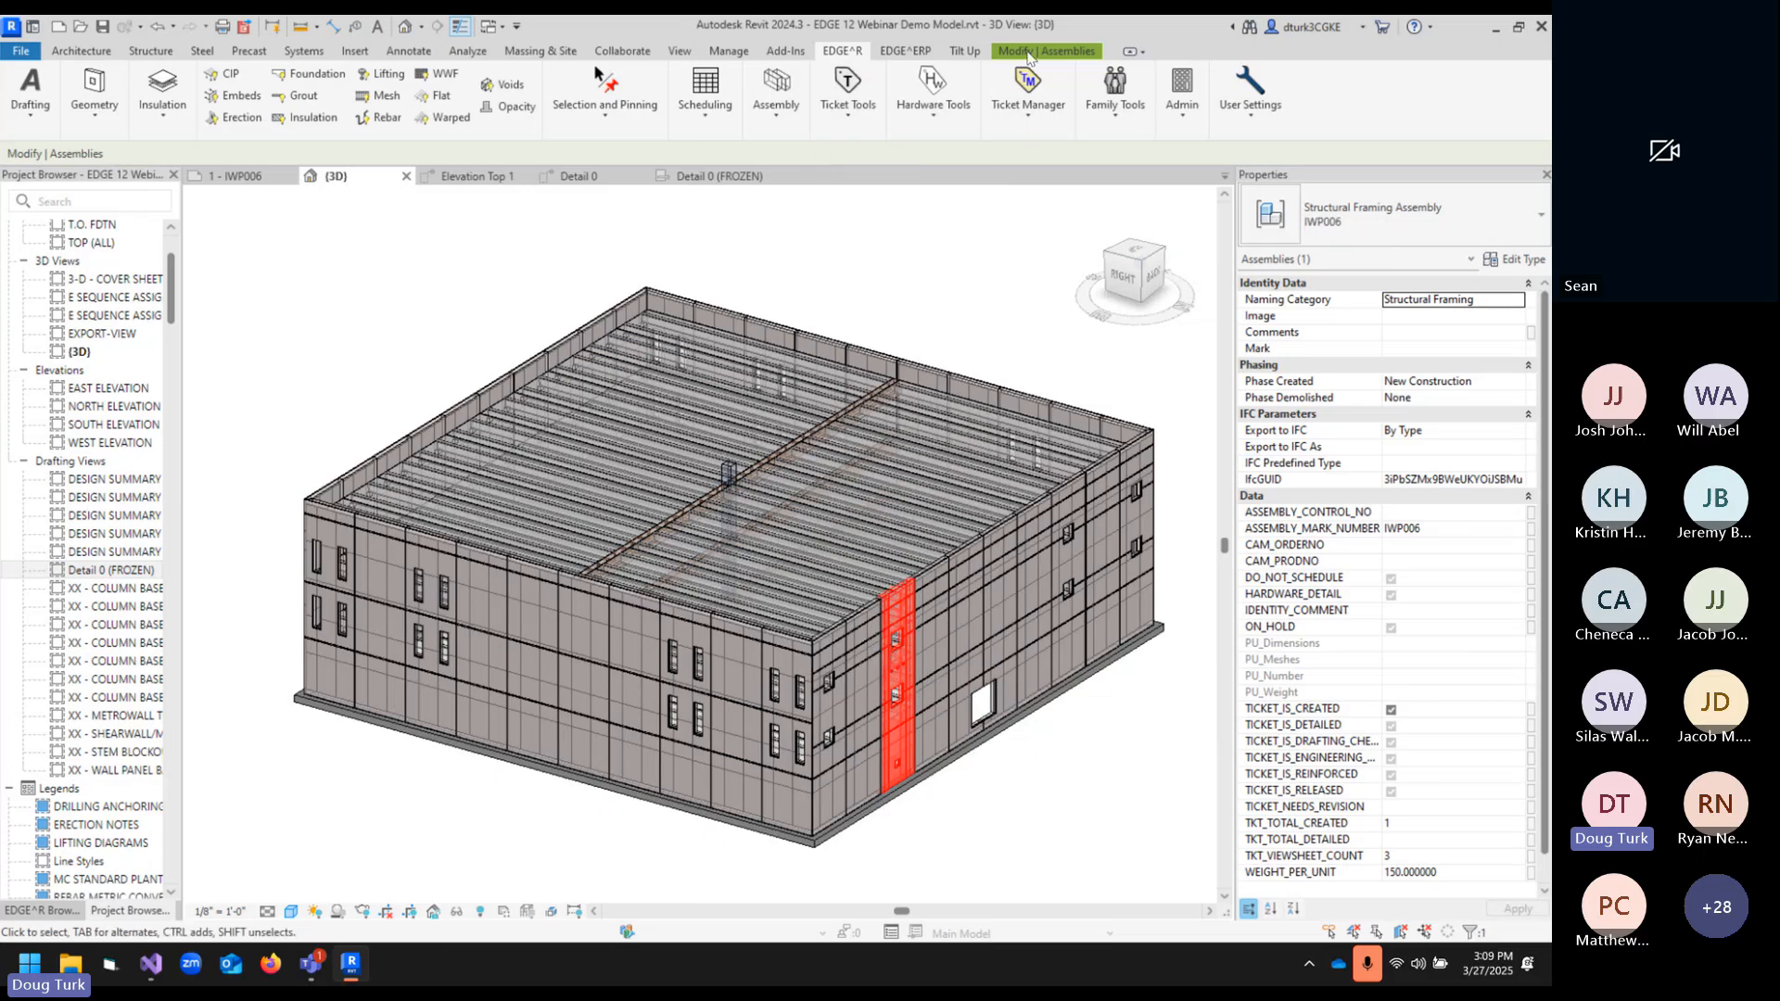
- Check the file setup for CAD and insulation exports in CAD Export Settings, and look up the Insulation Export command
left_click(1247, 101)
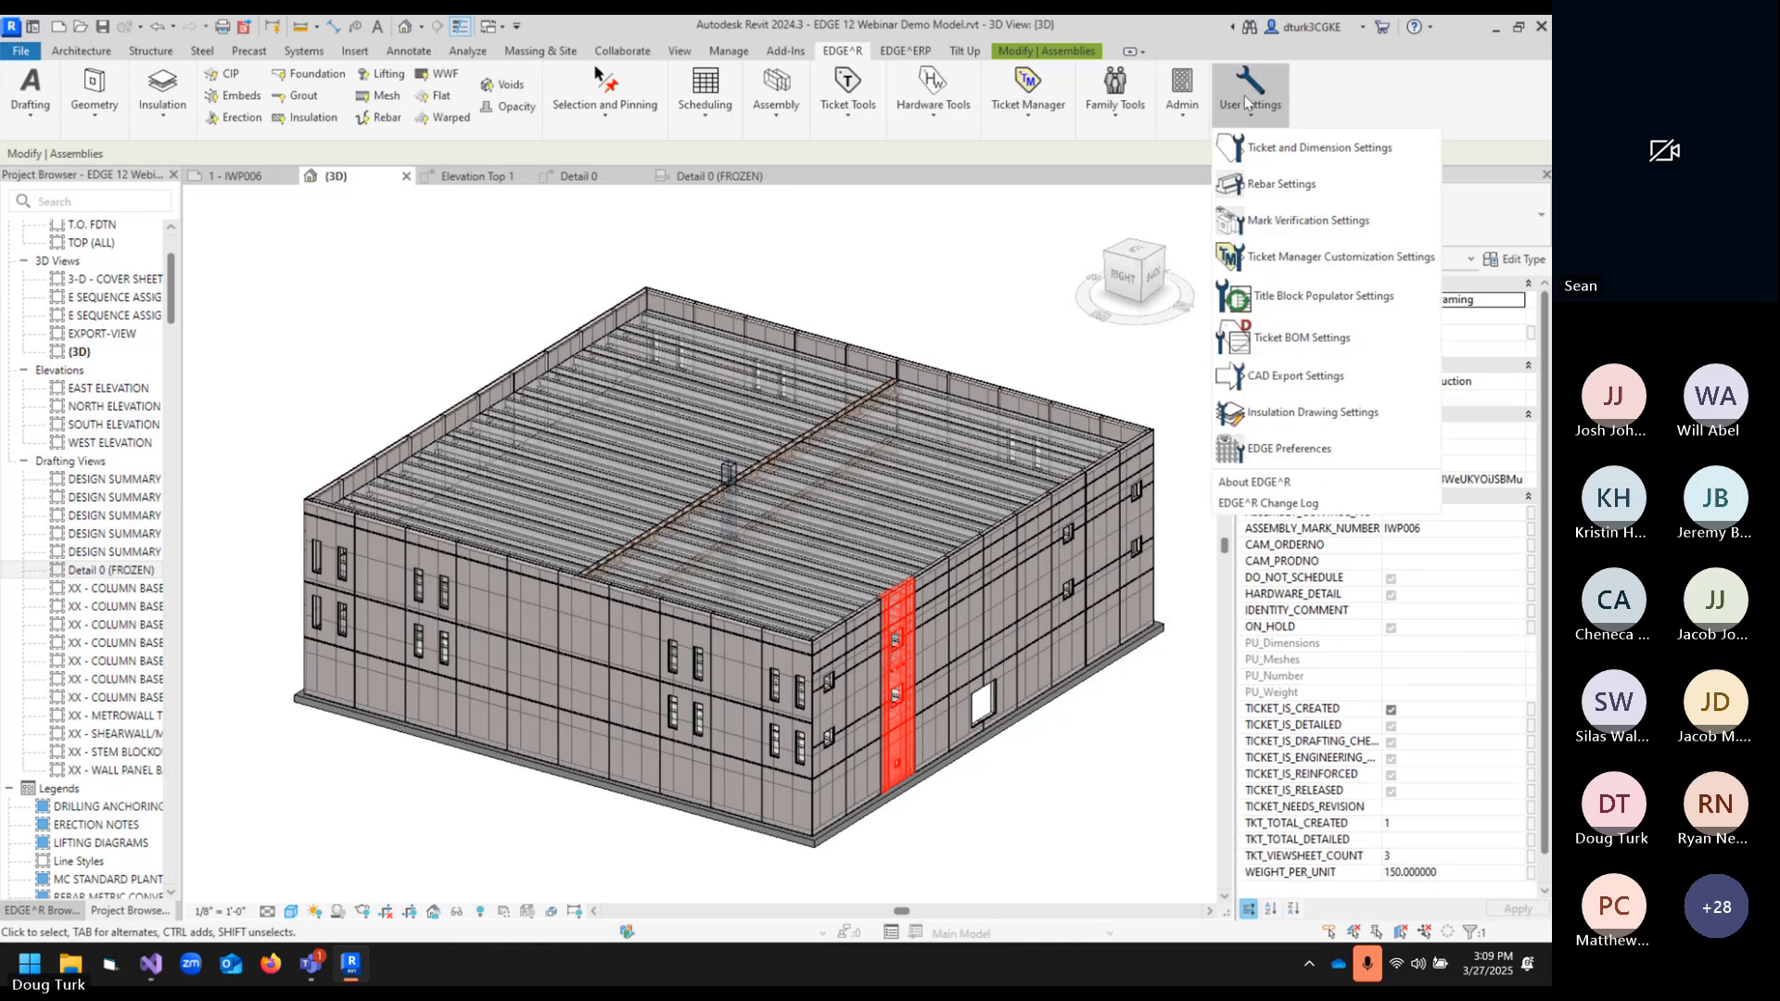
left_click(1268, 373)
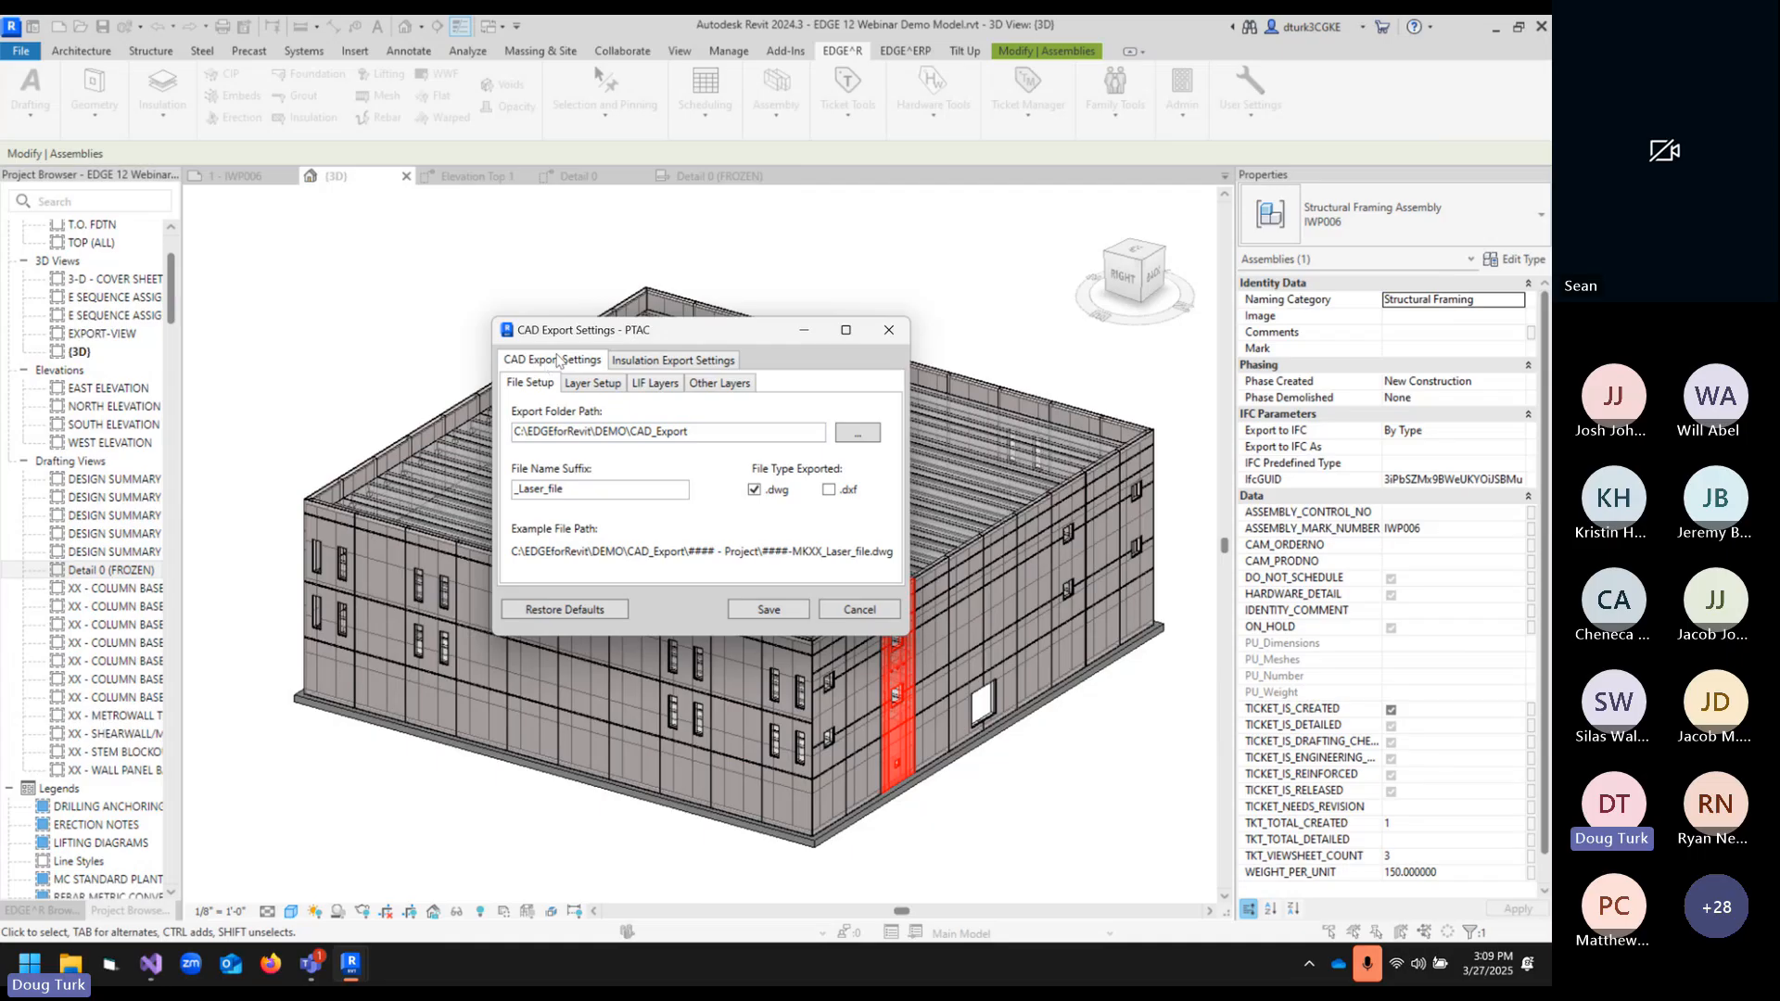
left_click(620, 361)
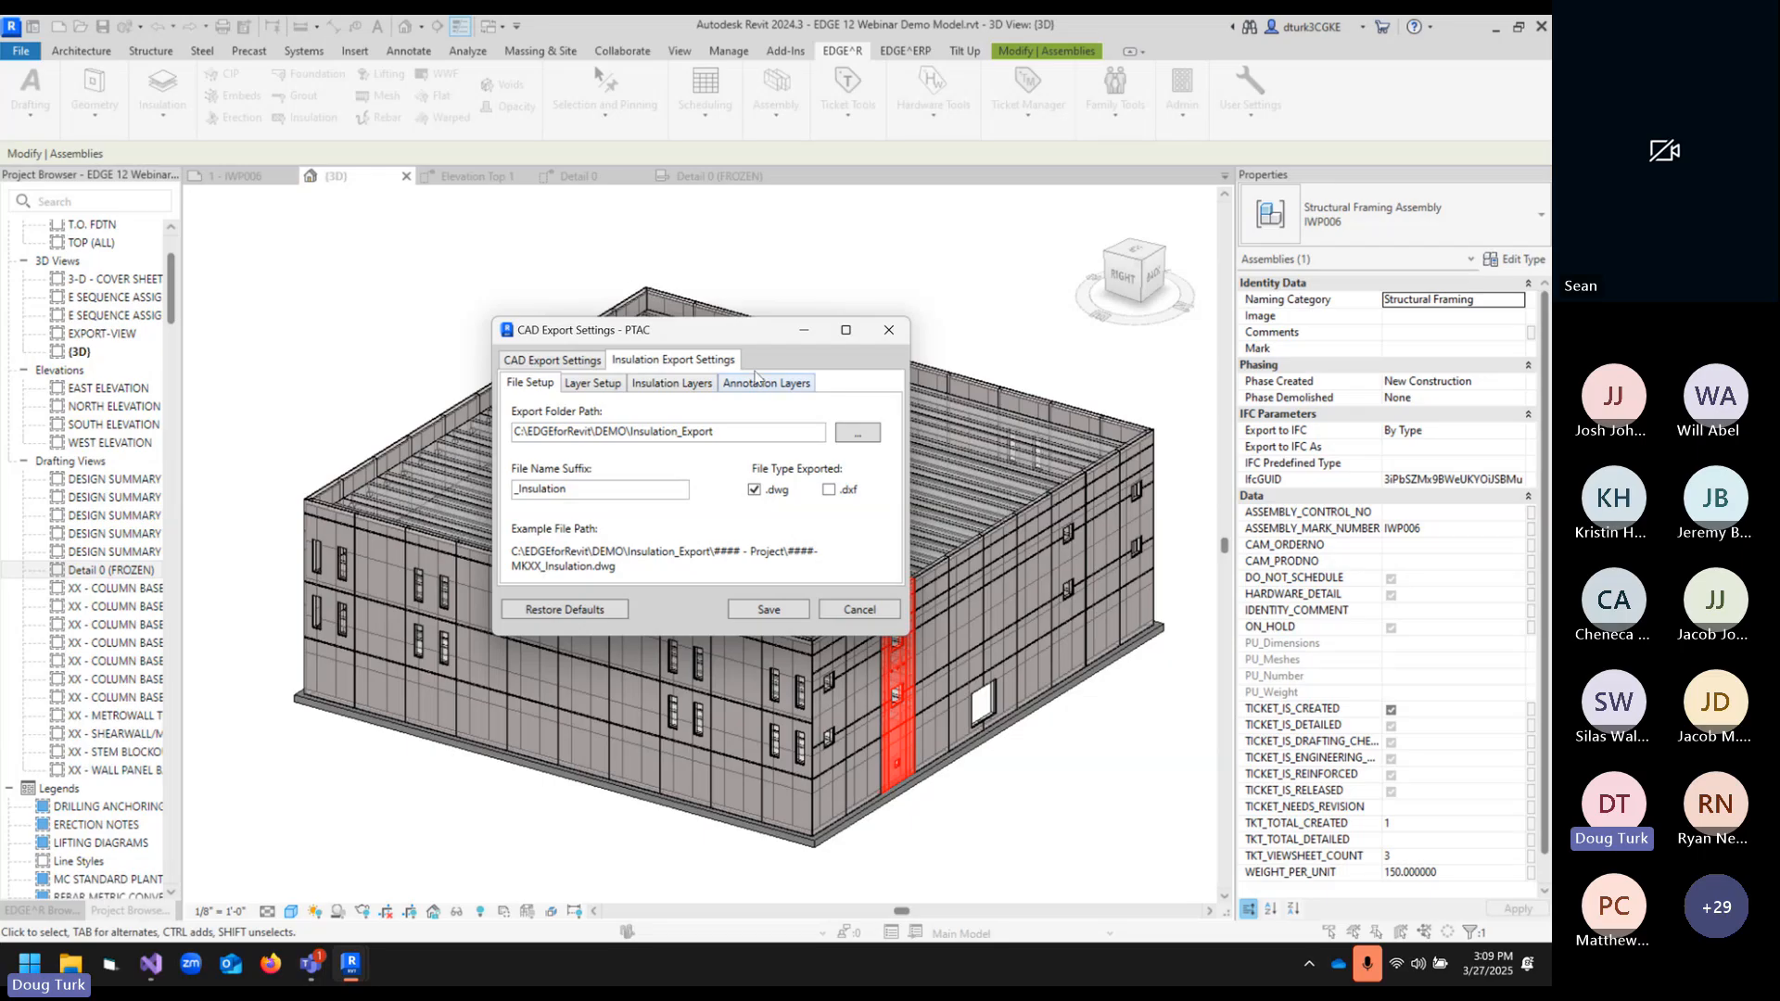
left_click(888, 331)
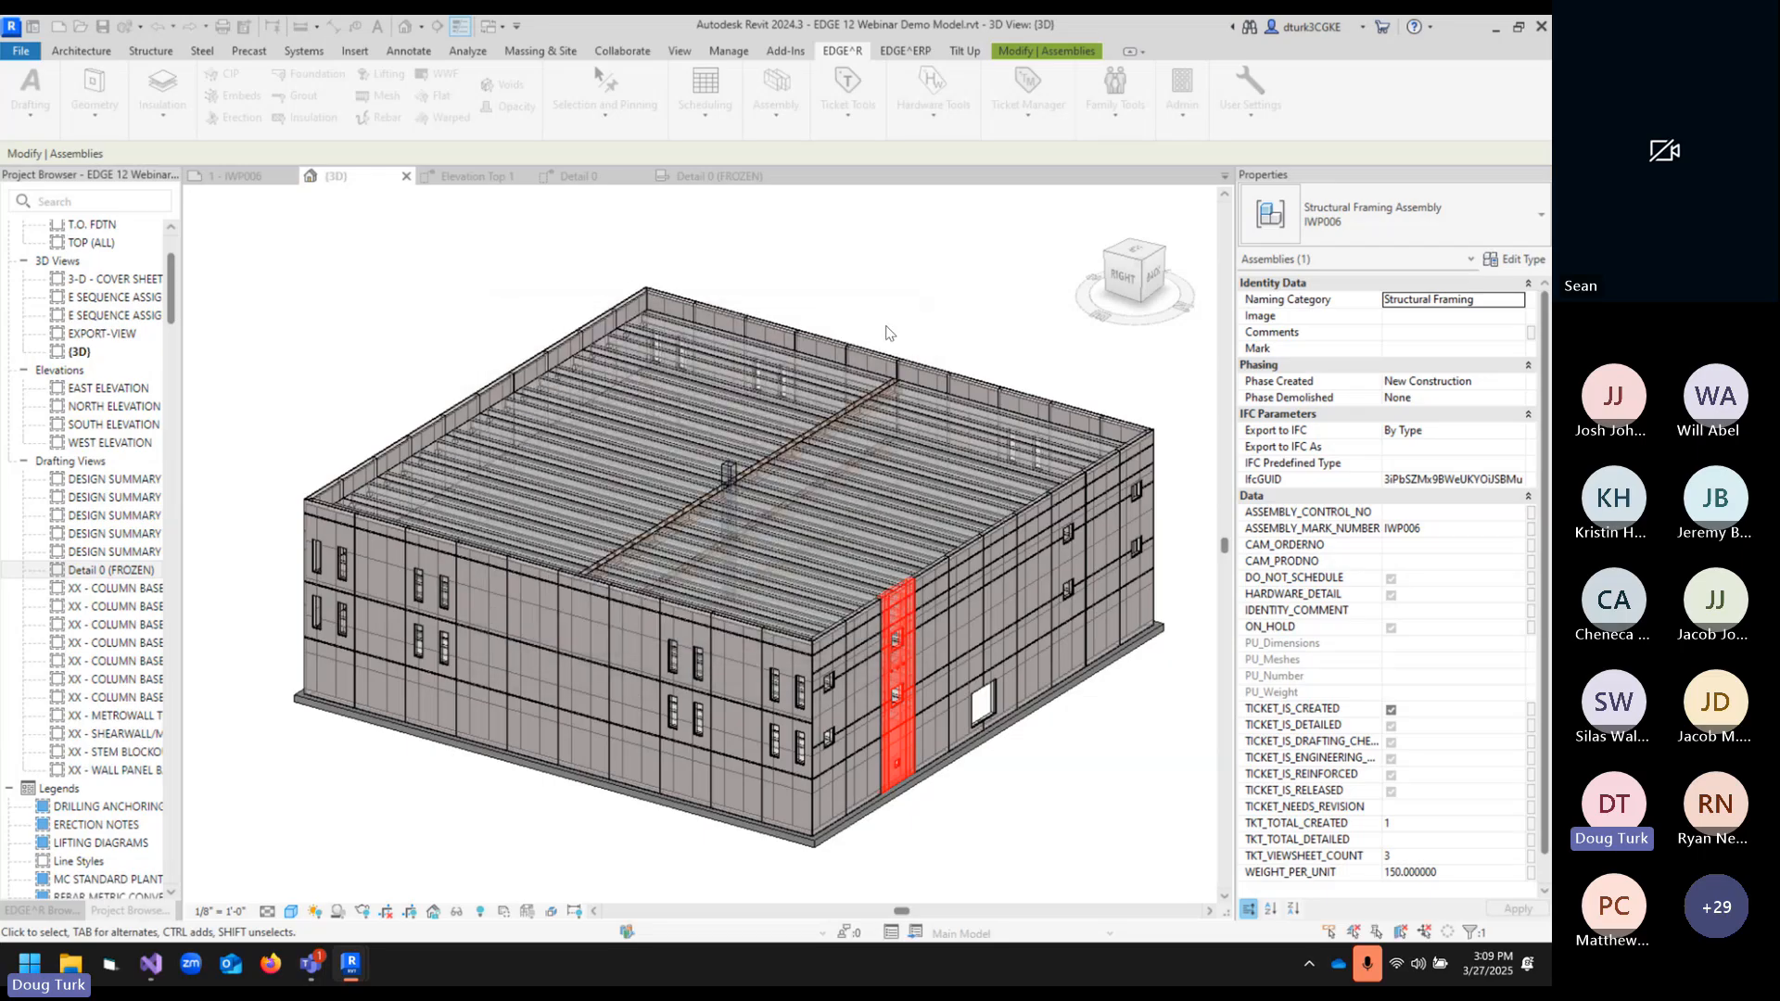
left_click(912, 640)
left_click(162, 117)
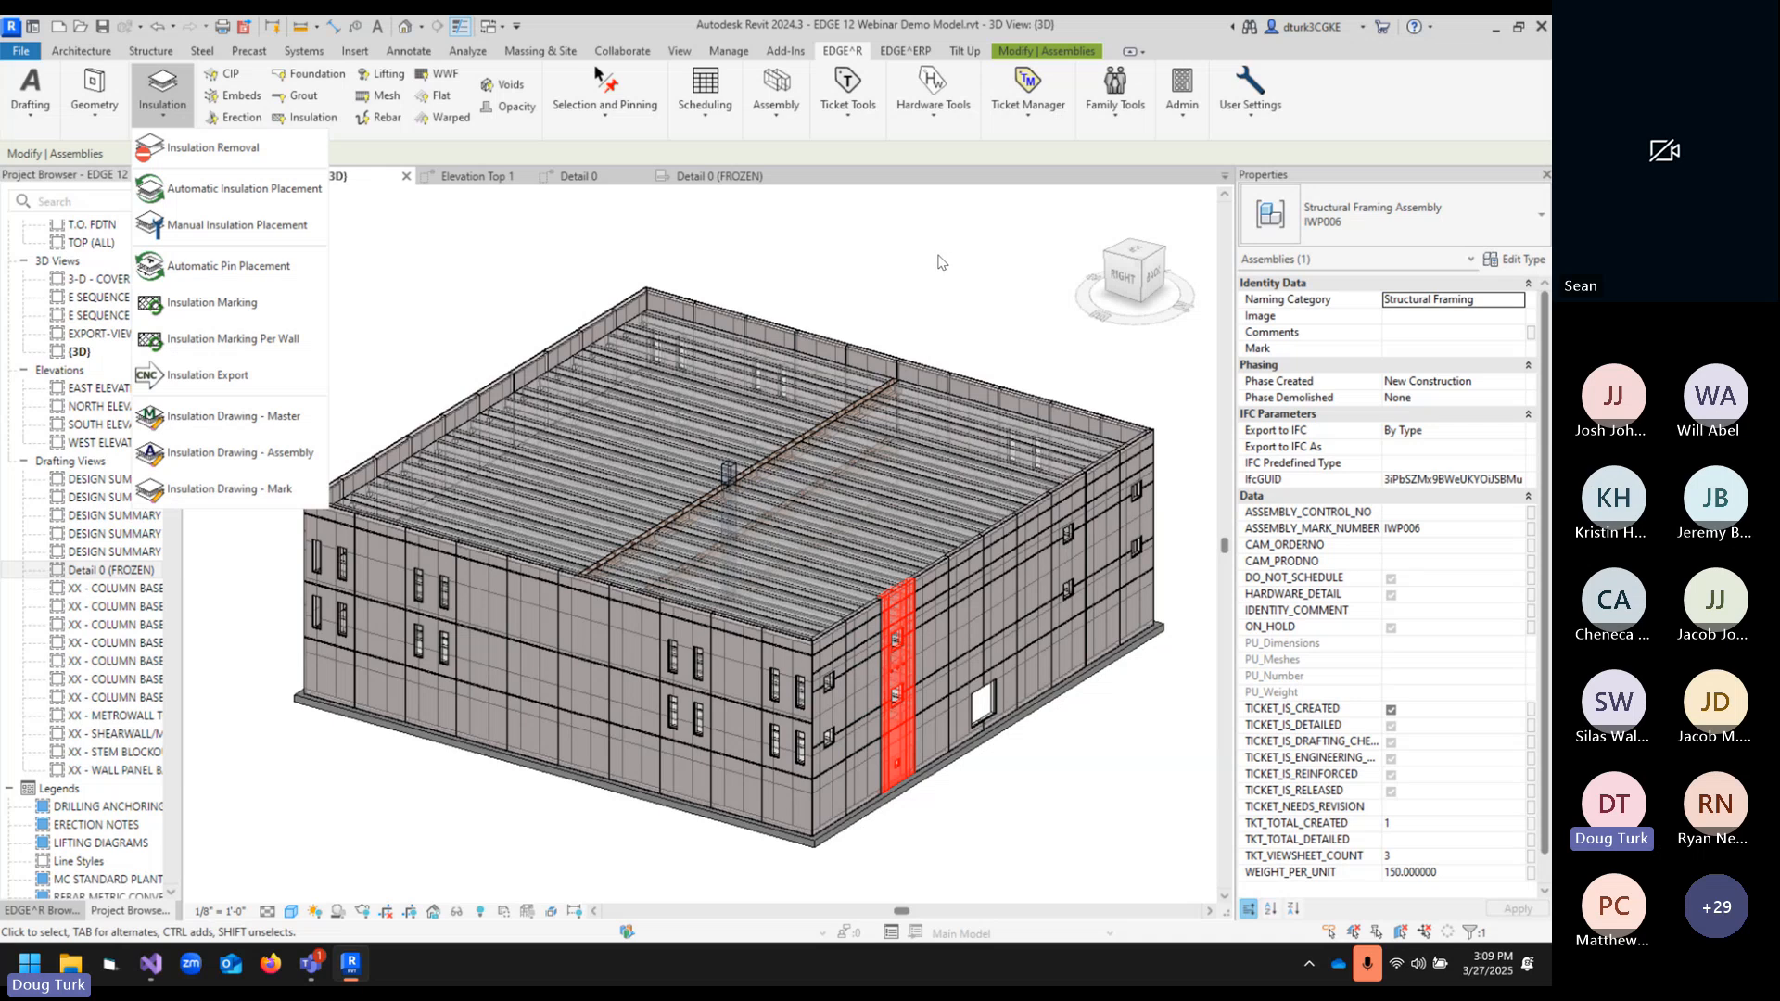
- Reopen CAD Export Settings and look through the CAD export's layer setup, LIF layers and other layers
left_click(1250, 93)
left_click(1296, 376)
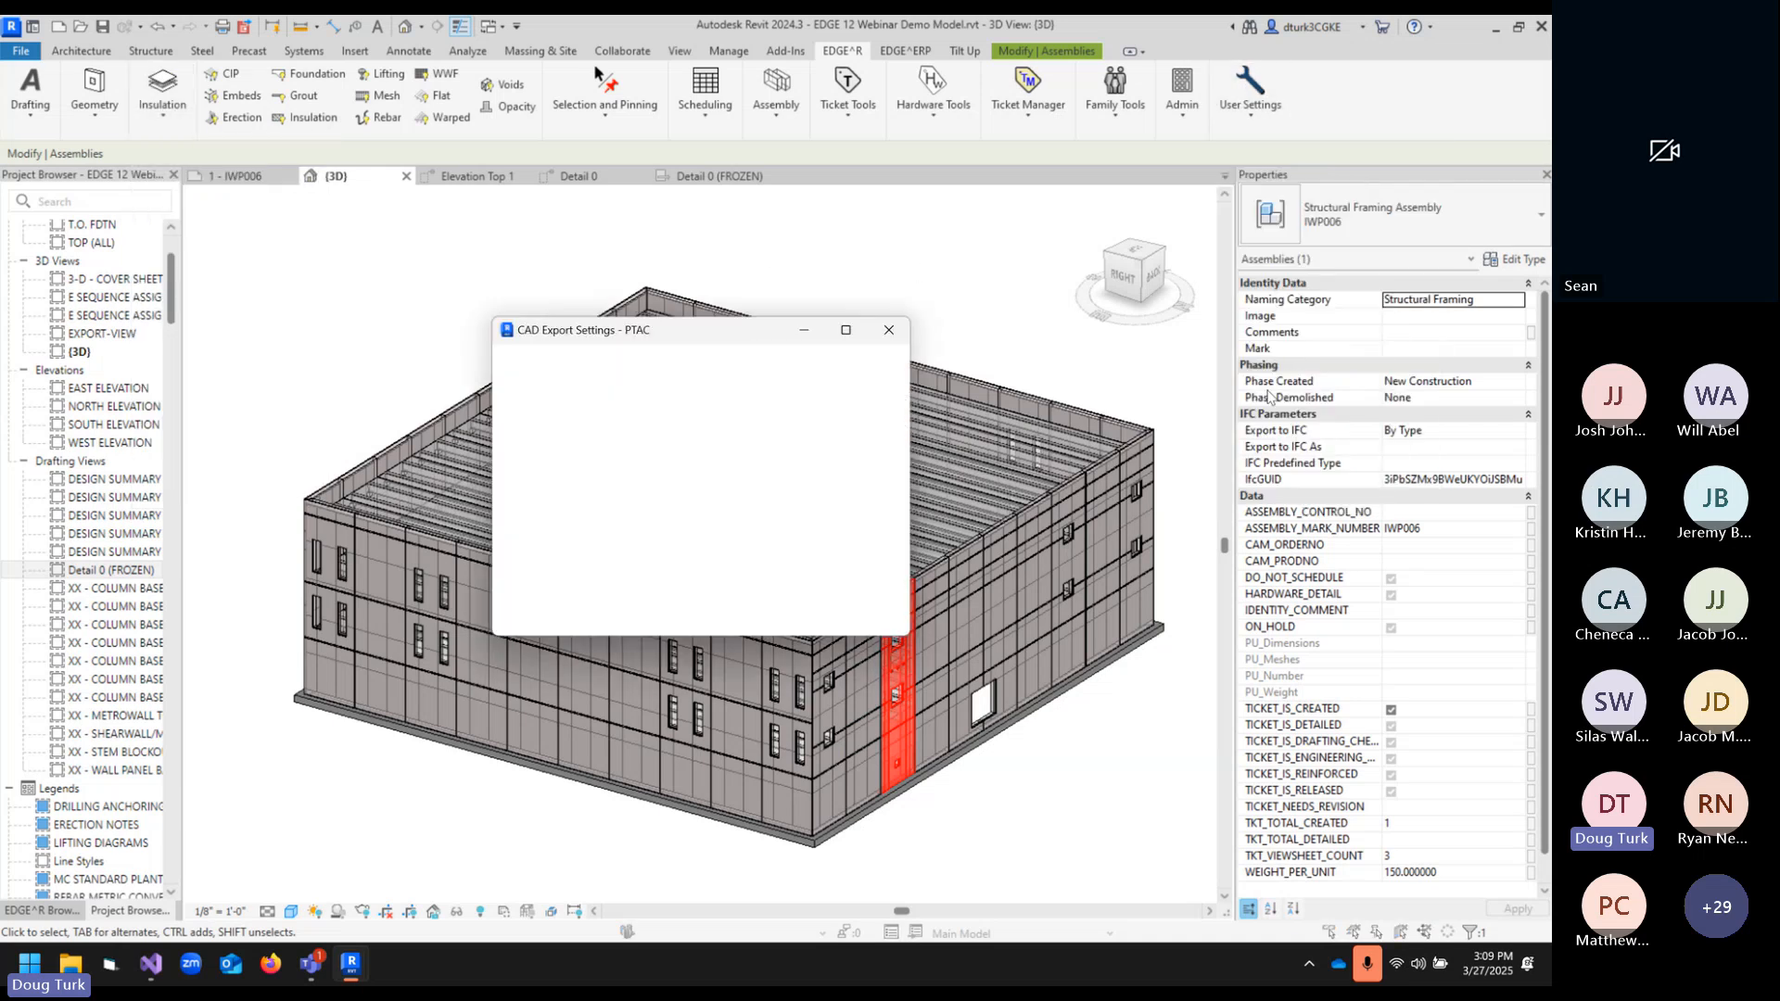
left_click(661, 360)
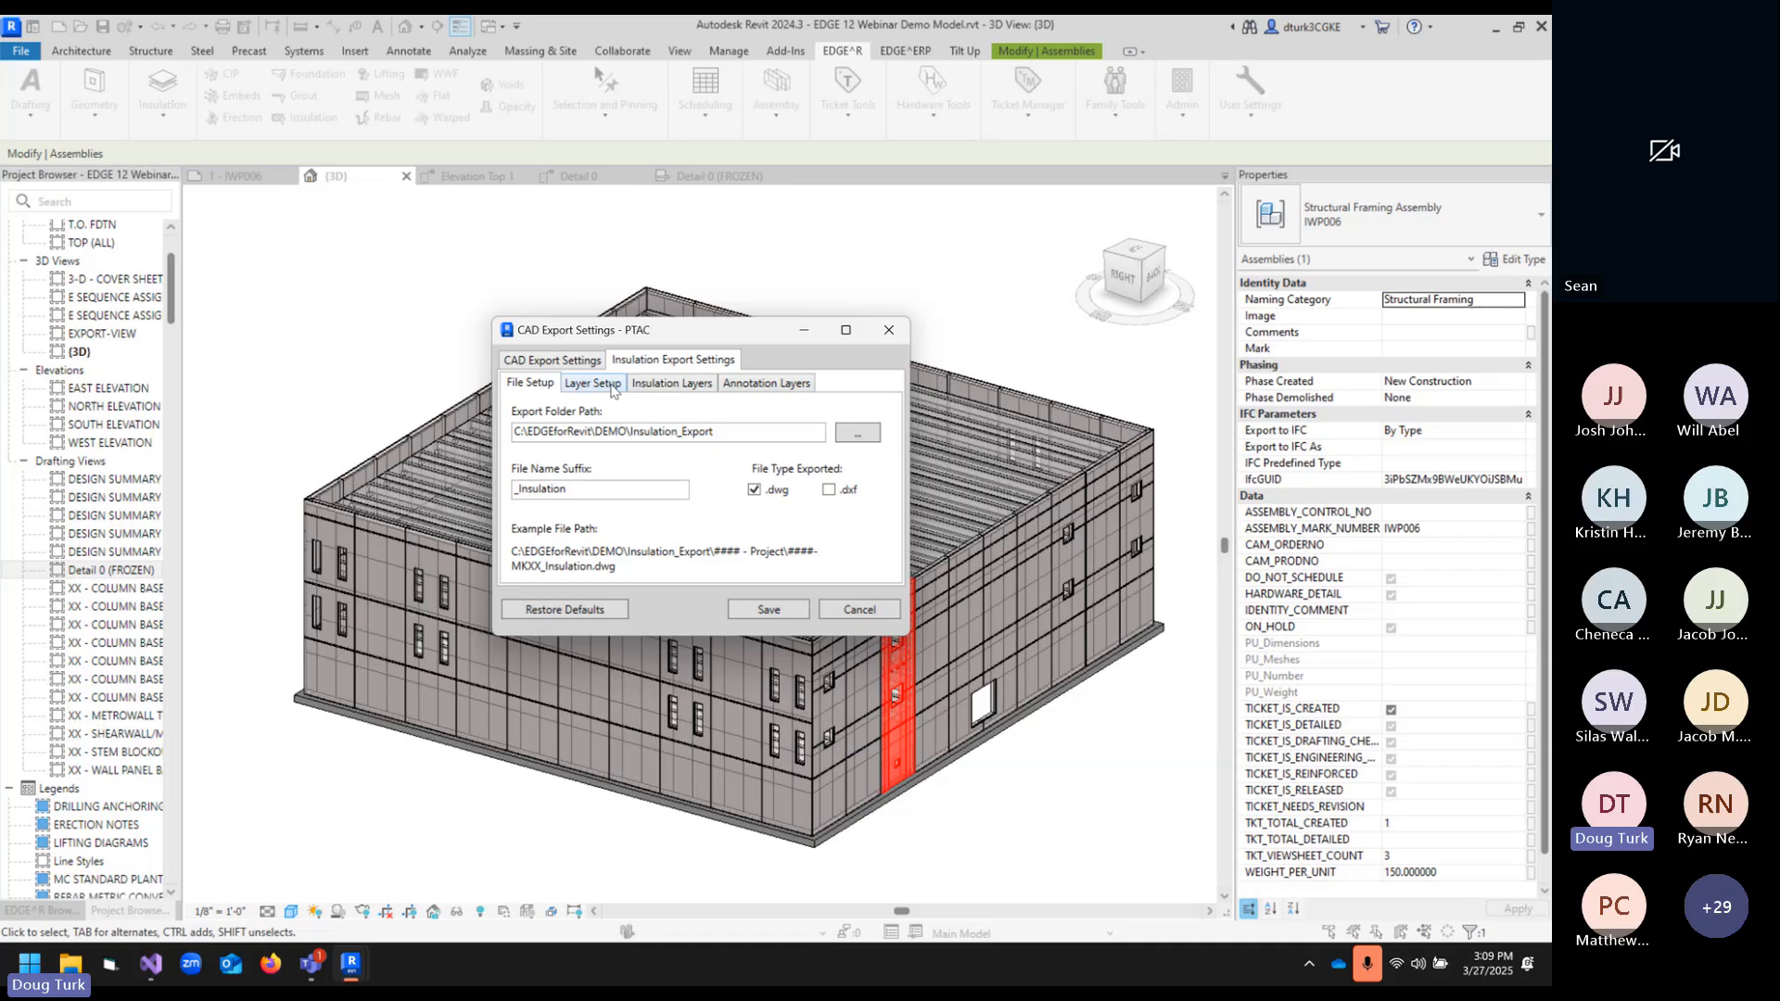
left_click(573, 360)
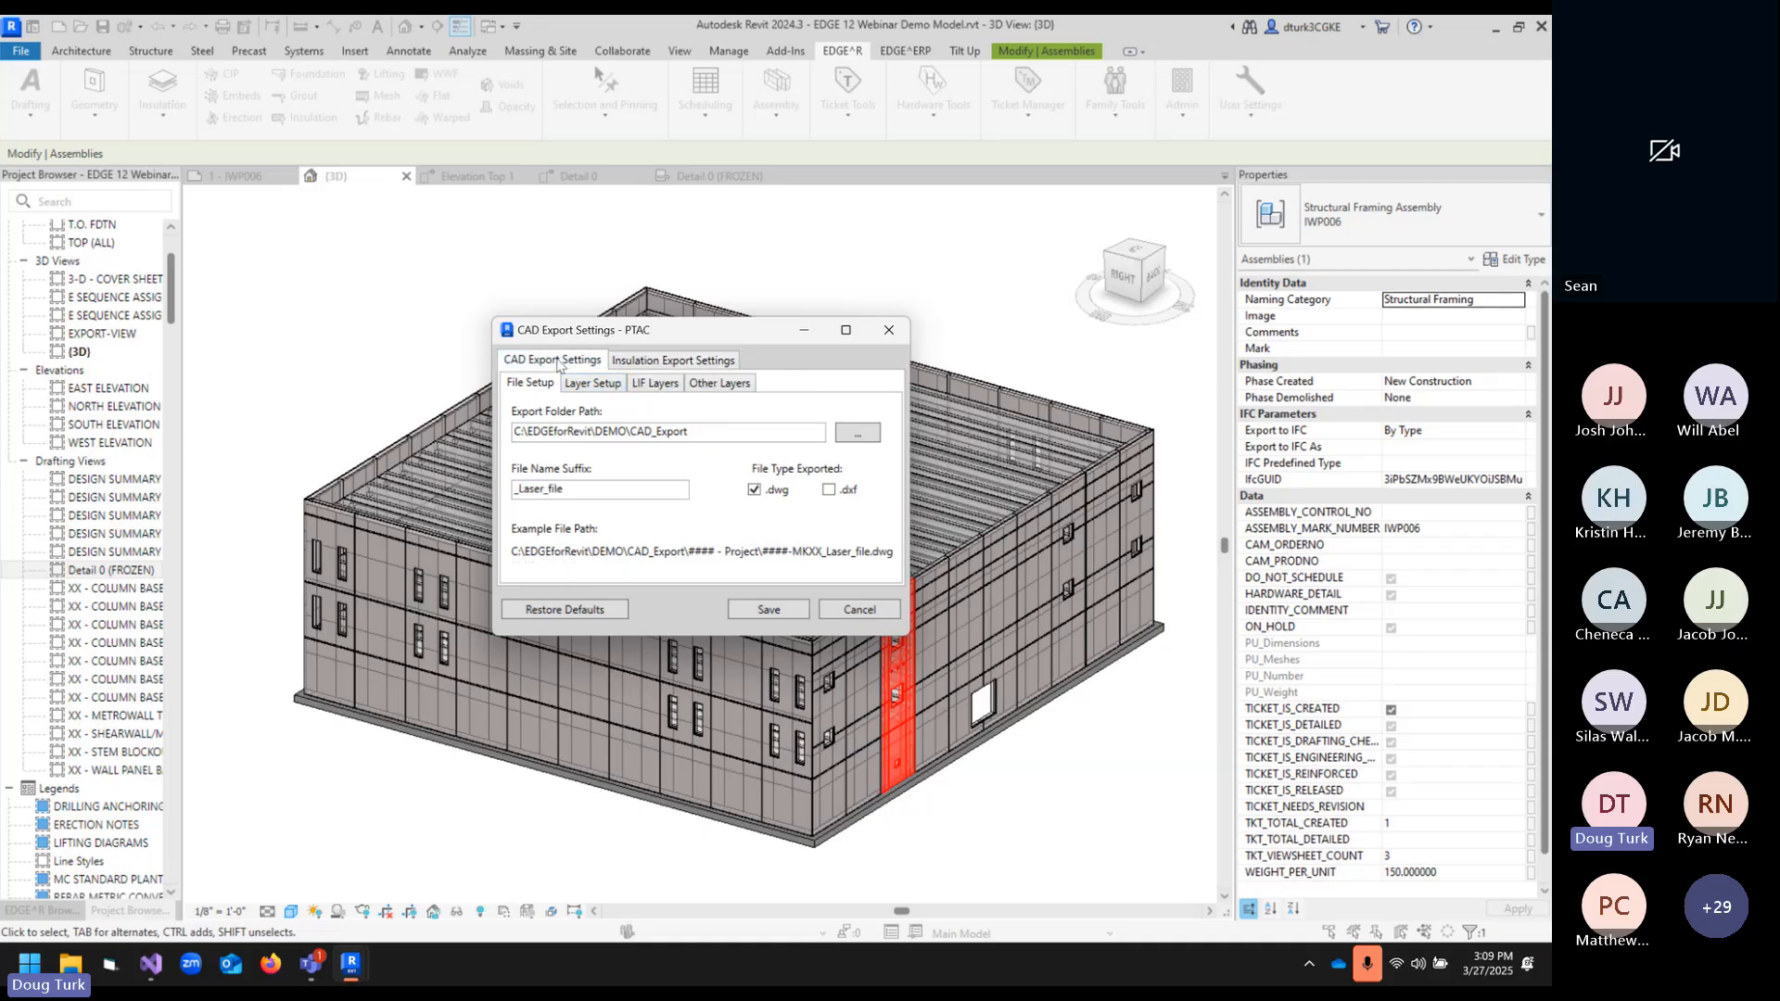
left_click(598, 383)
scroll(685, 516, "down", 1)
scroll(684, 515, "up", 1)
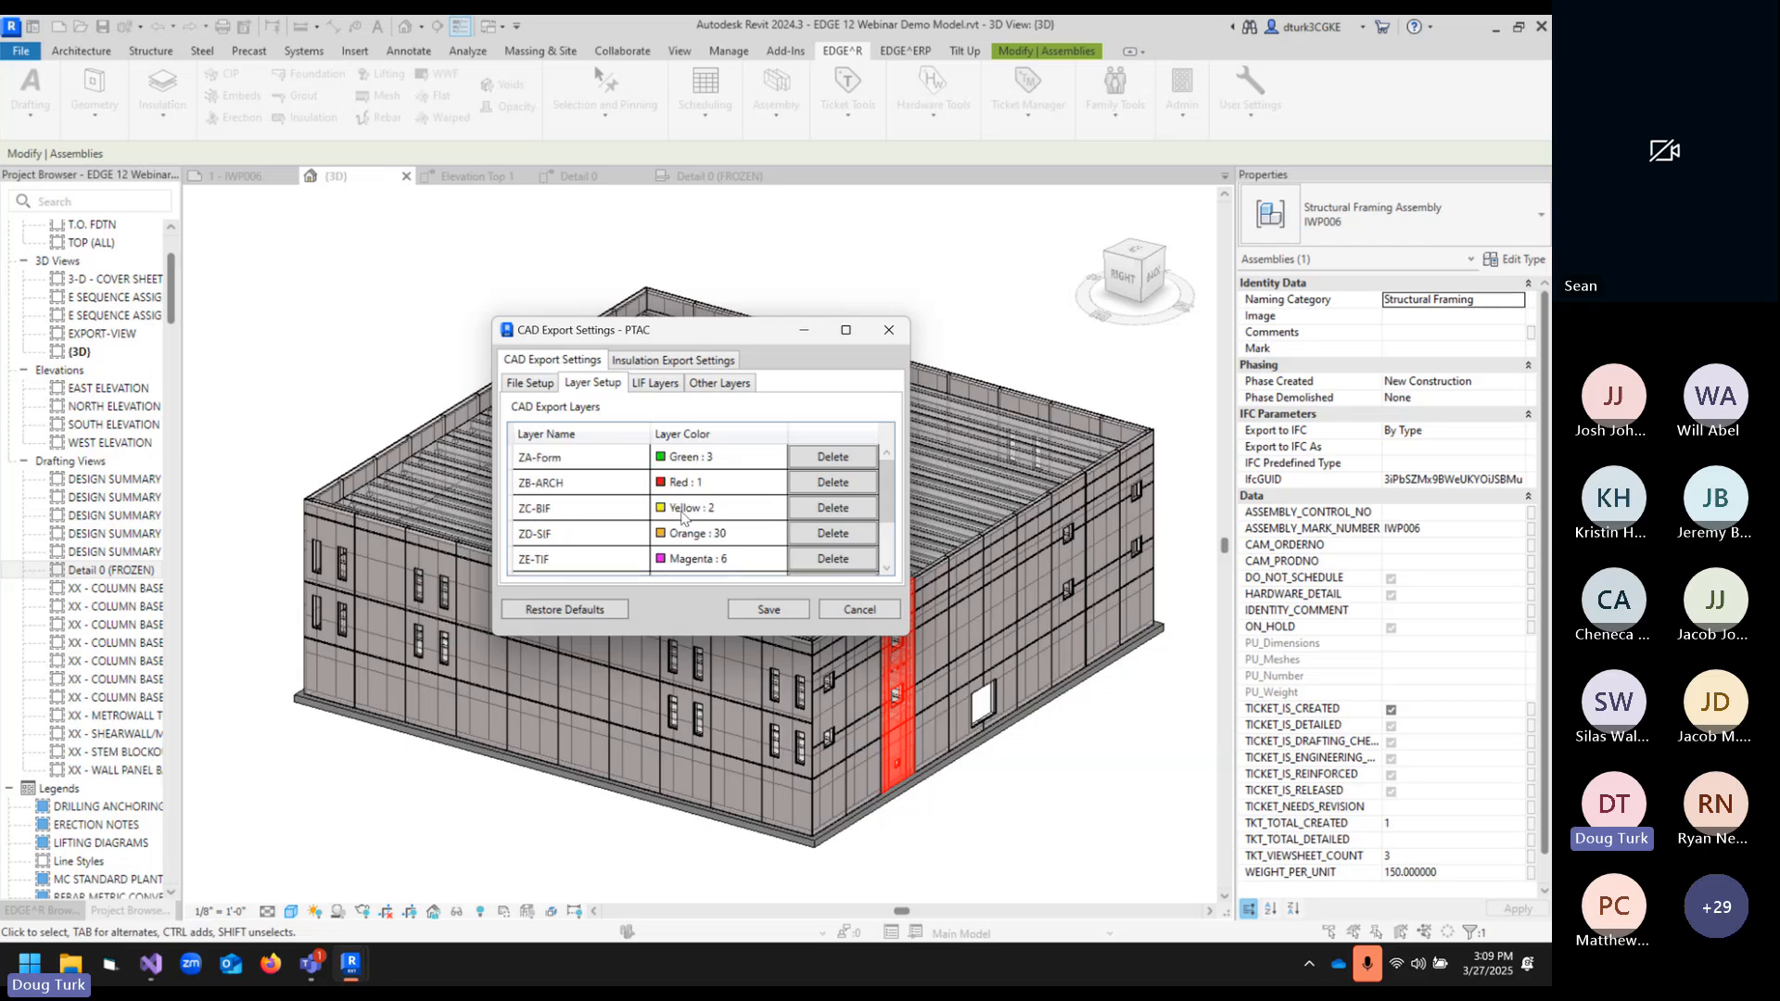
left_click(652, 387)
left_click(713, 385)
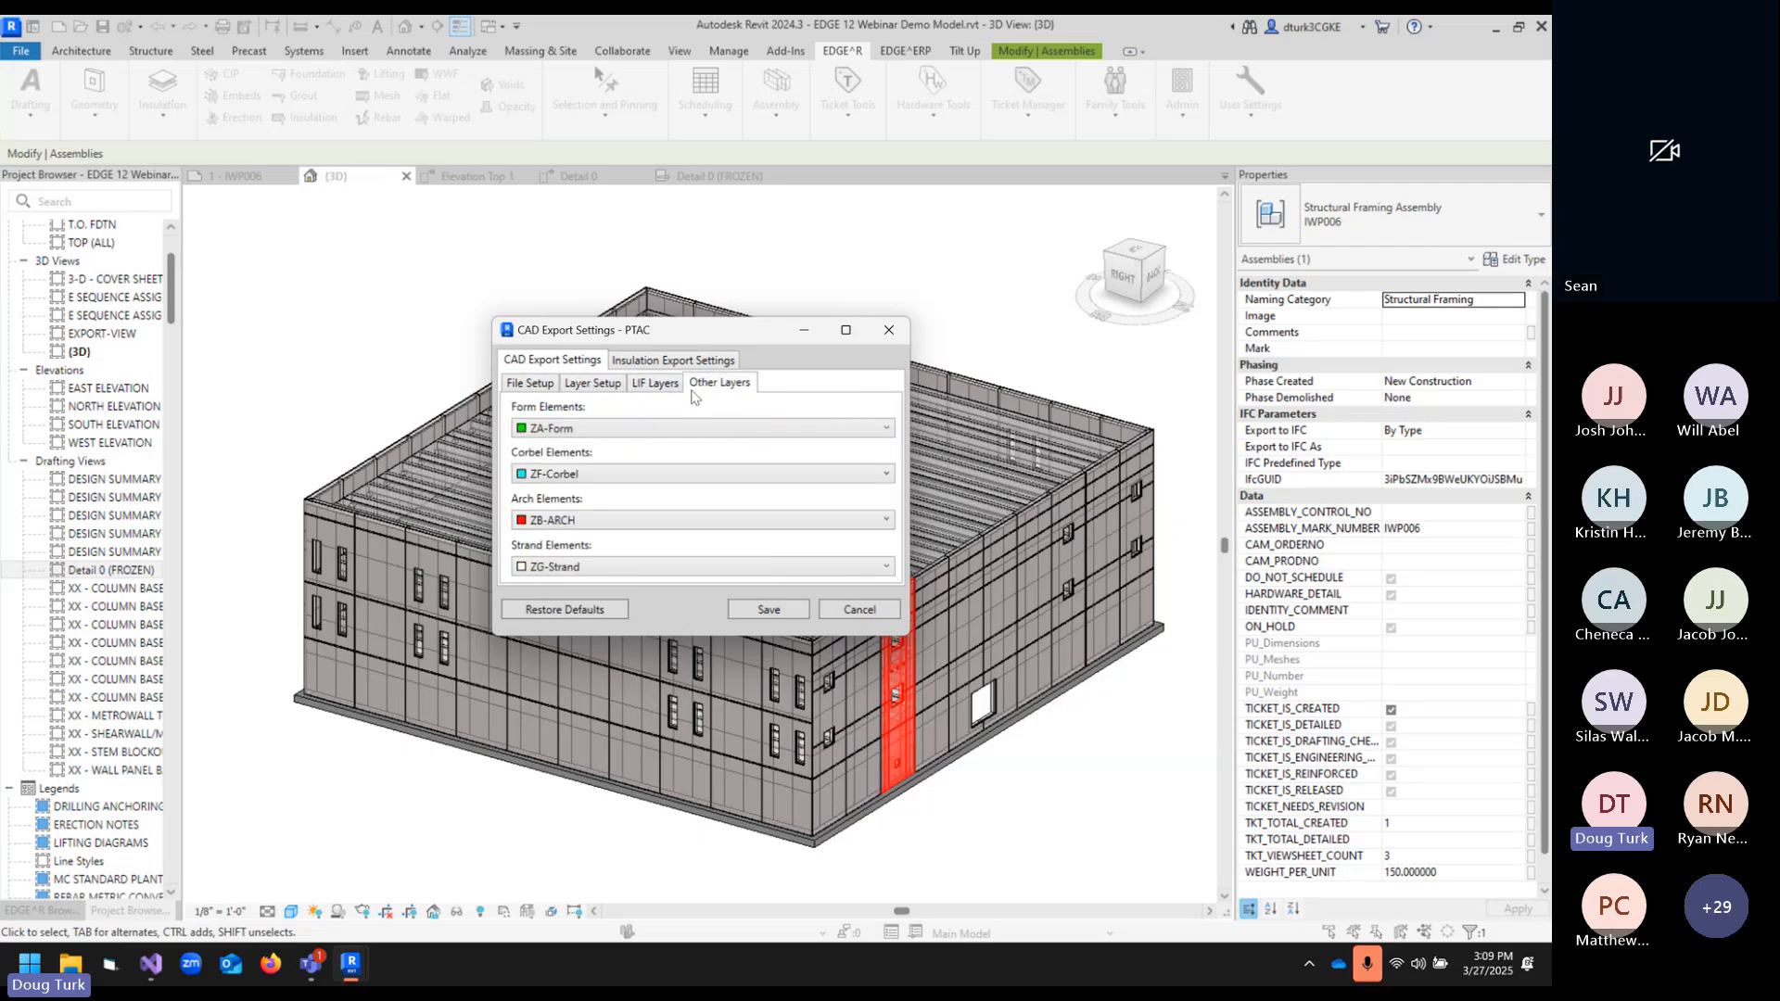
left_click(668, 390)
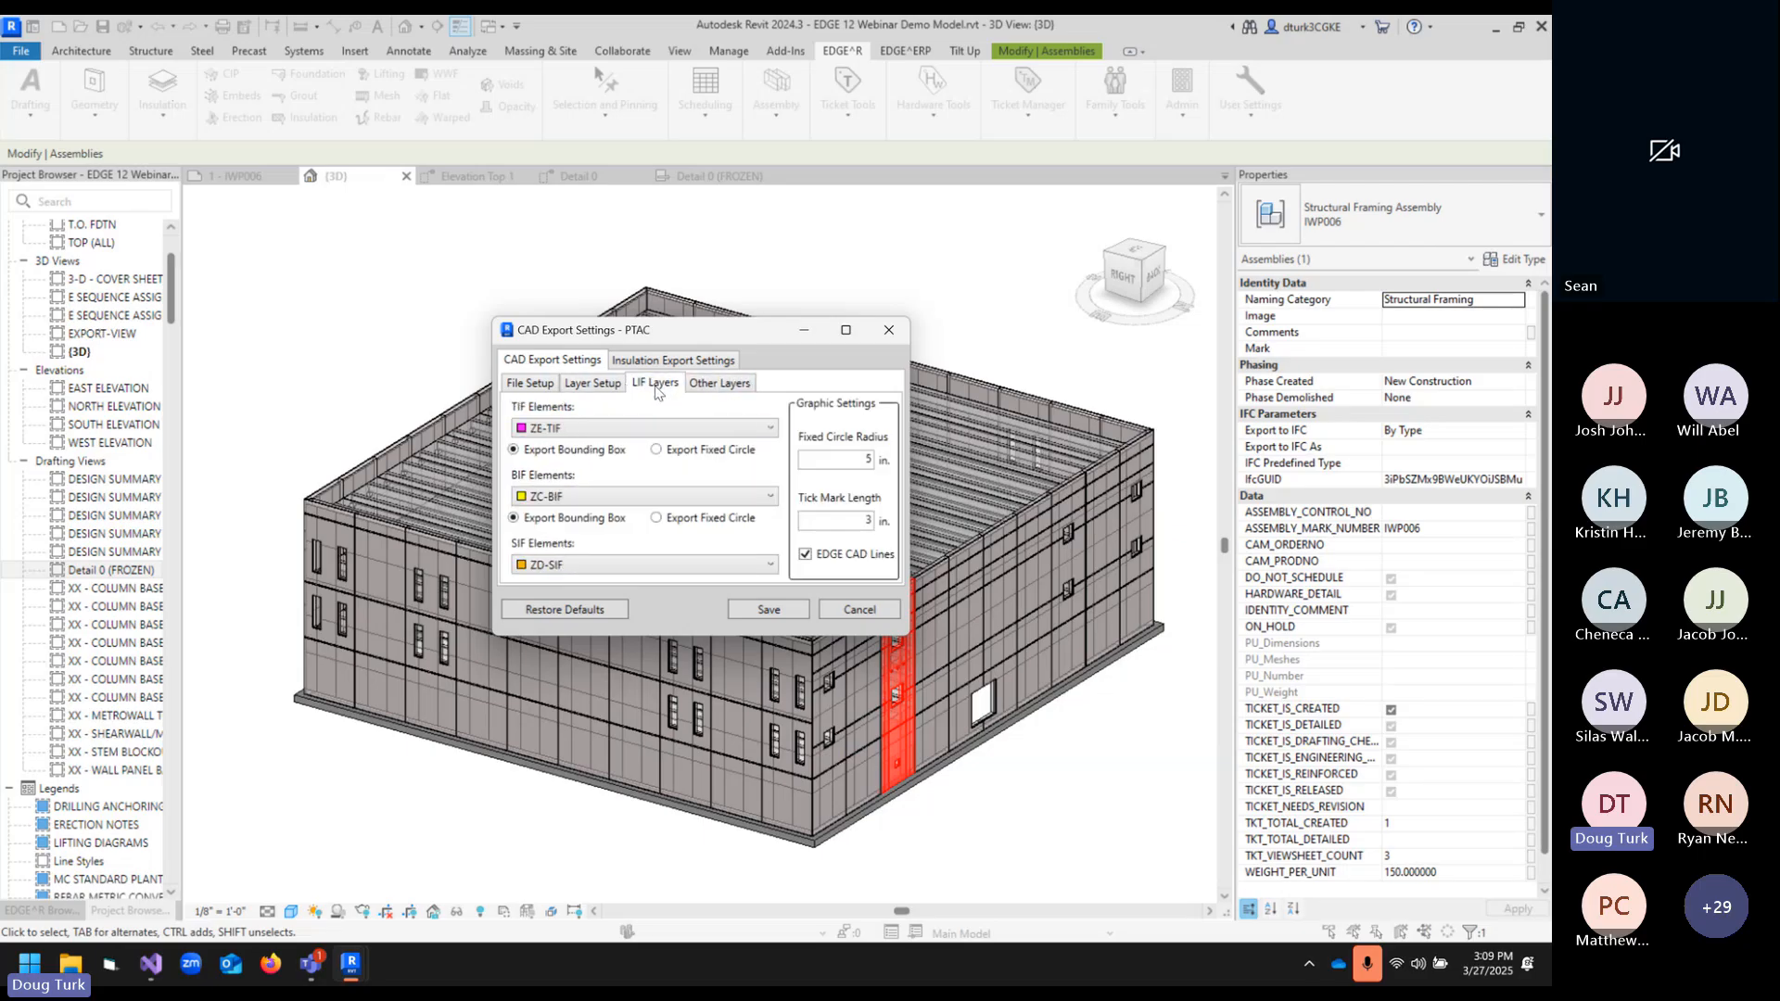
- Look through the insulation export's layer setup, insulation layers and annotation layers
left_click(654, 362)
left_click(617, 385)
left_click(656, 388)
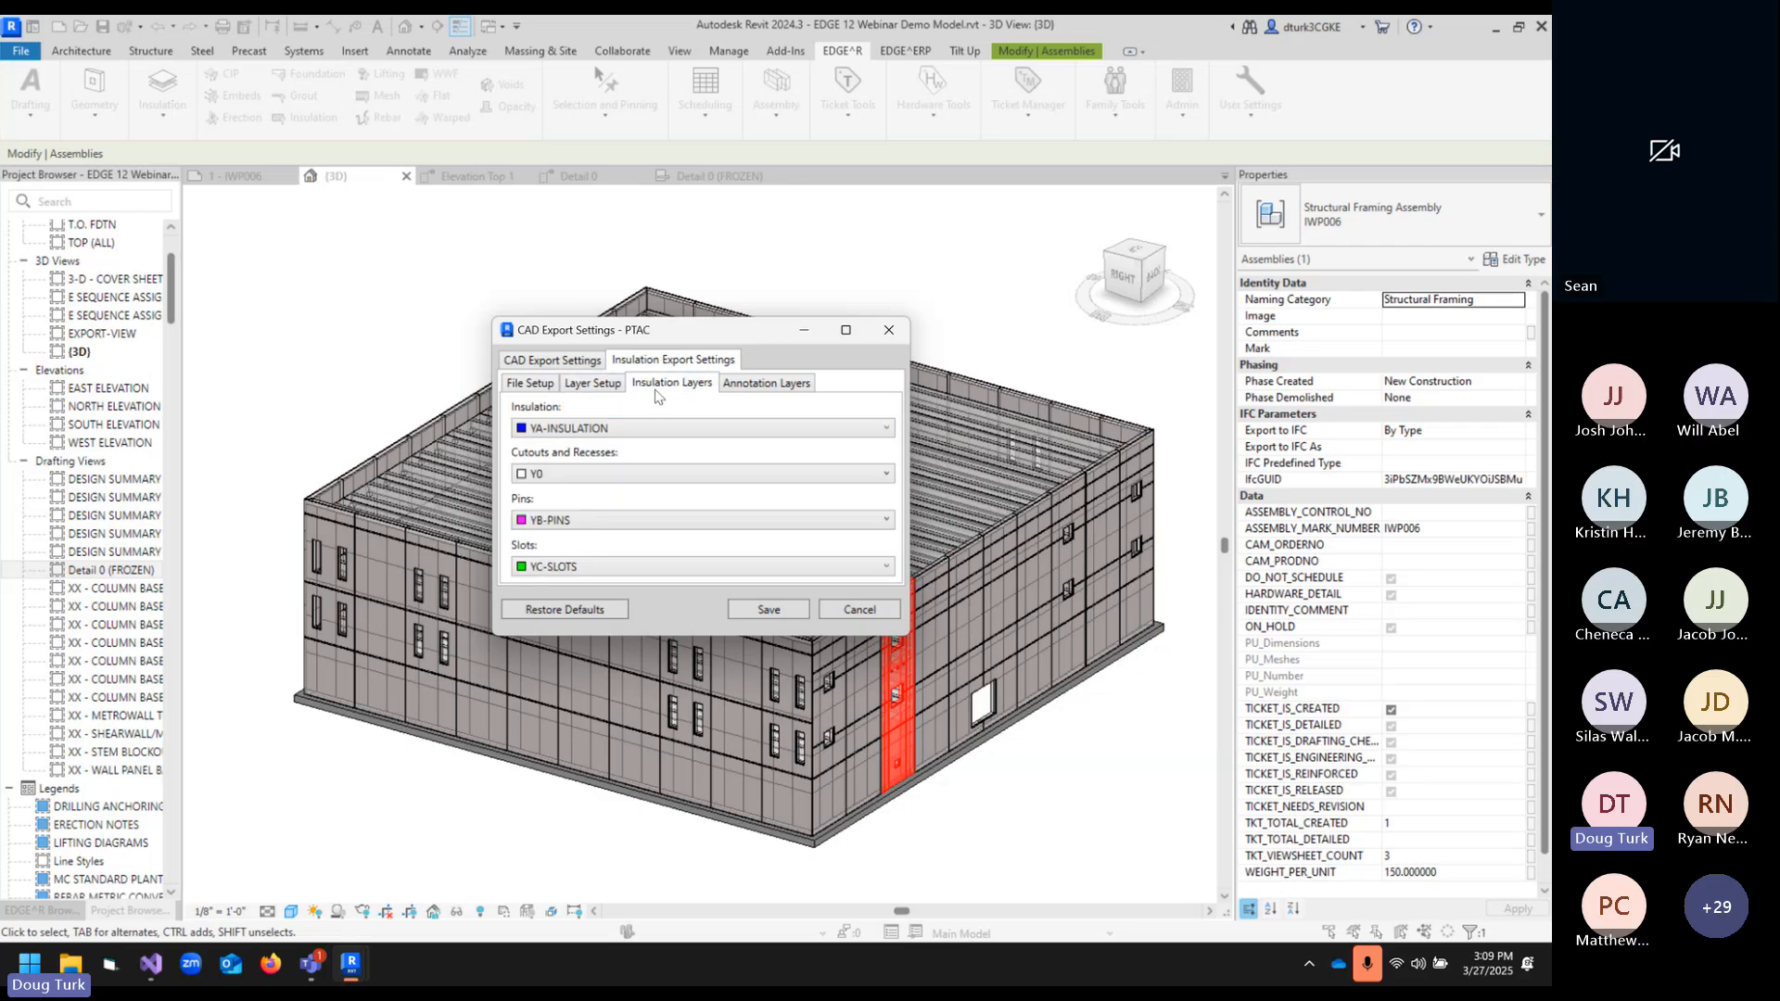
left_click(753, 390)
left_click(649, 384)
- Return to the CAD export's file setup and examine its export folder path
left_click(599, 360)
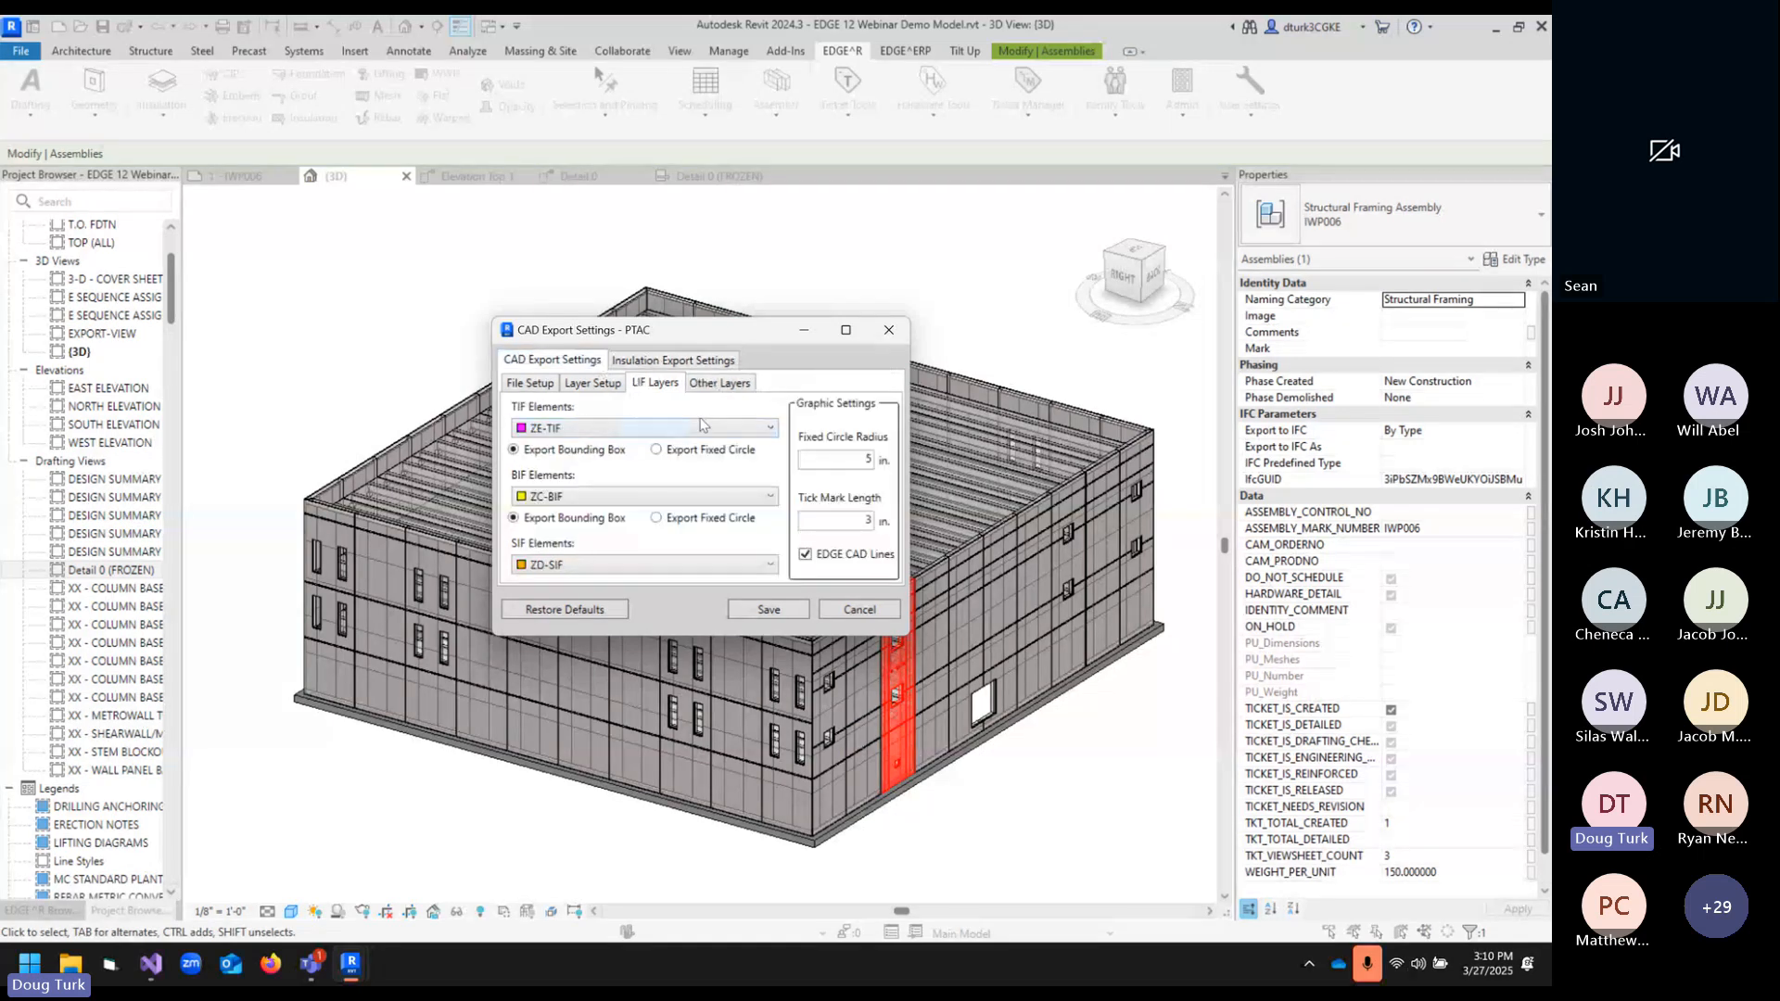
left_click(534, 384)
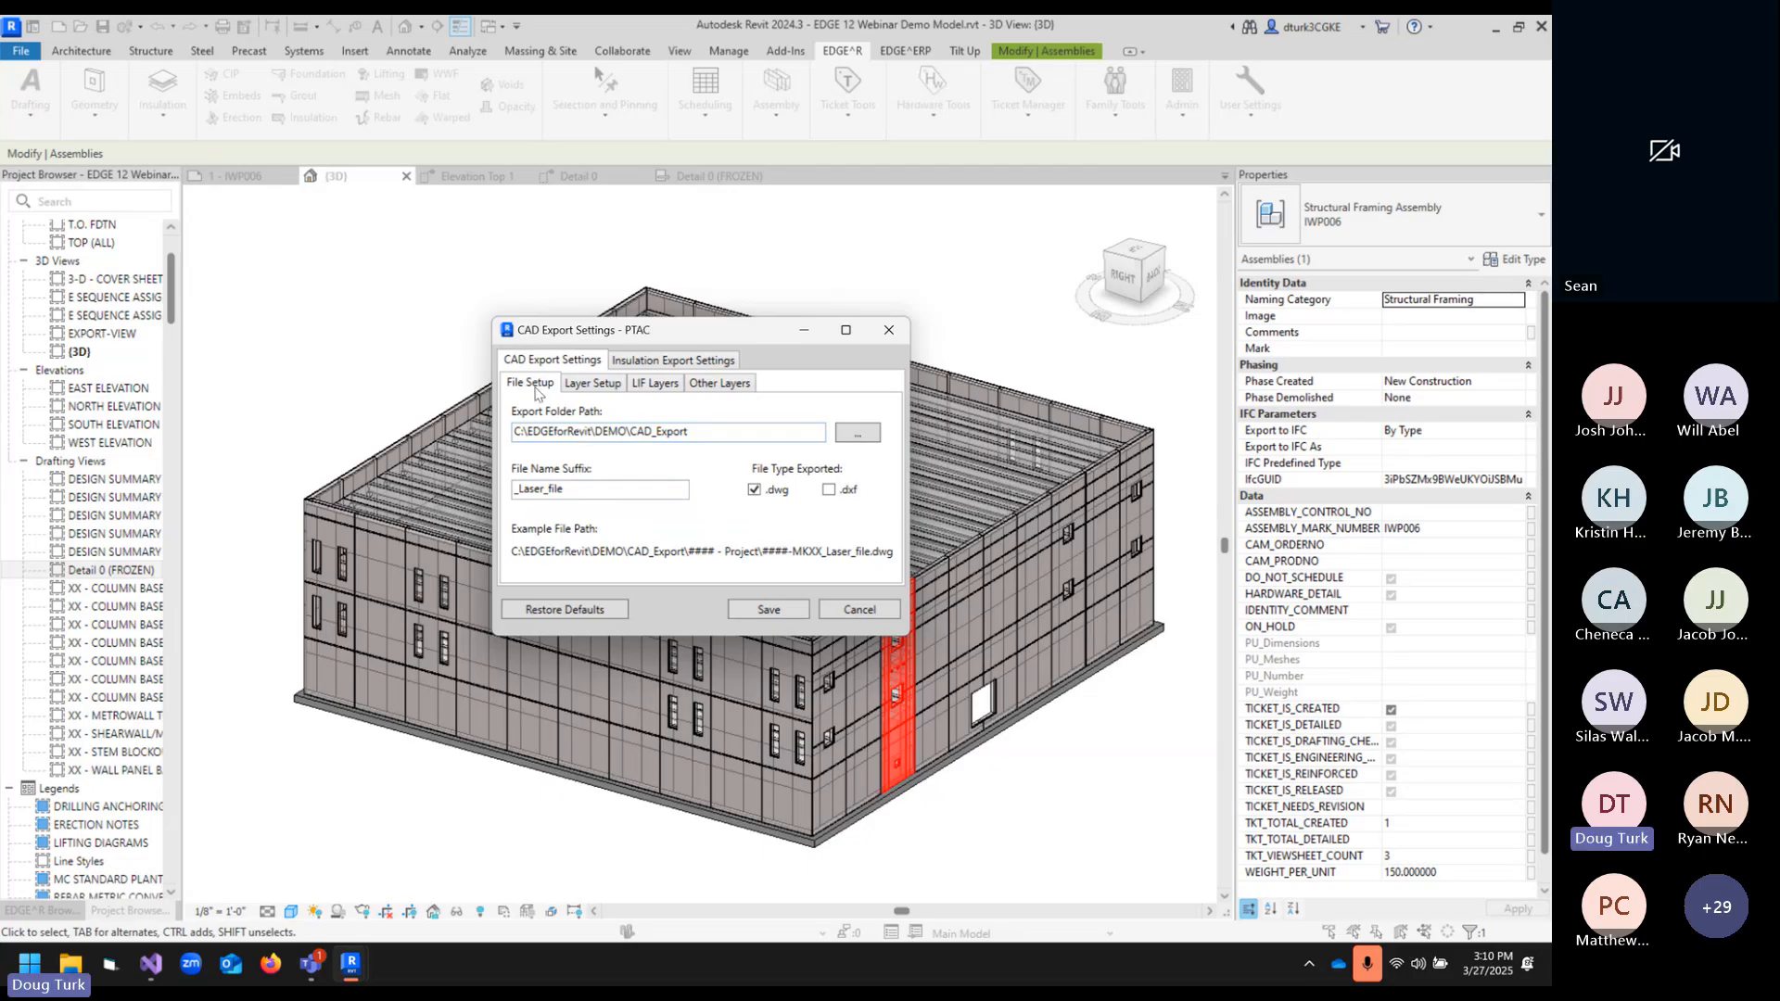
left_click_drag(709, 432, 425, 425)
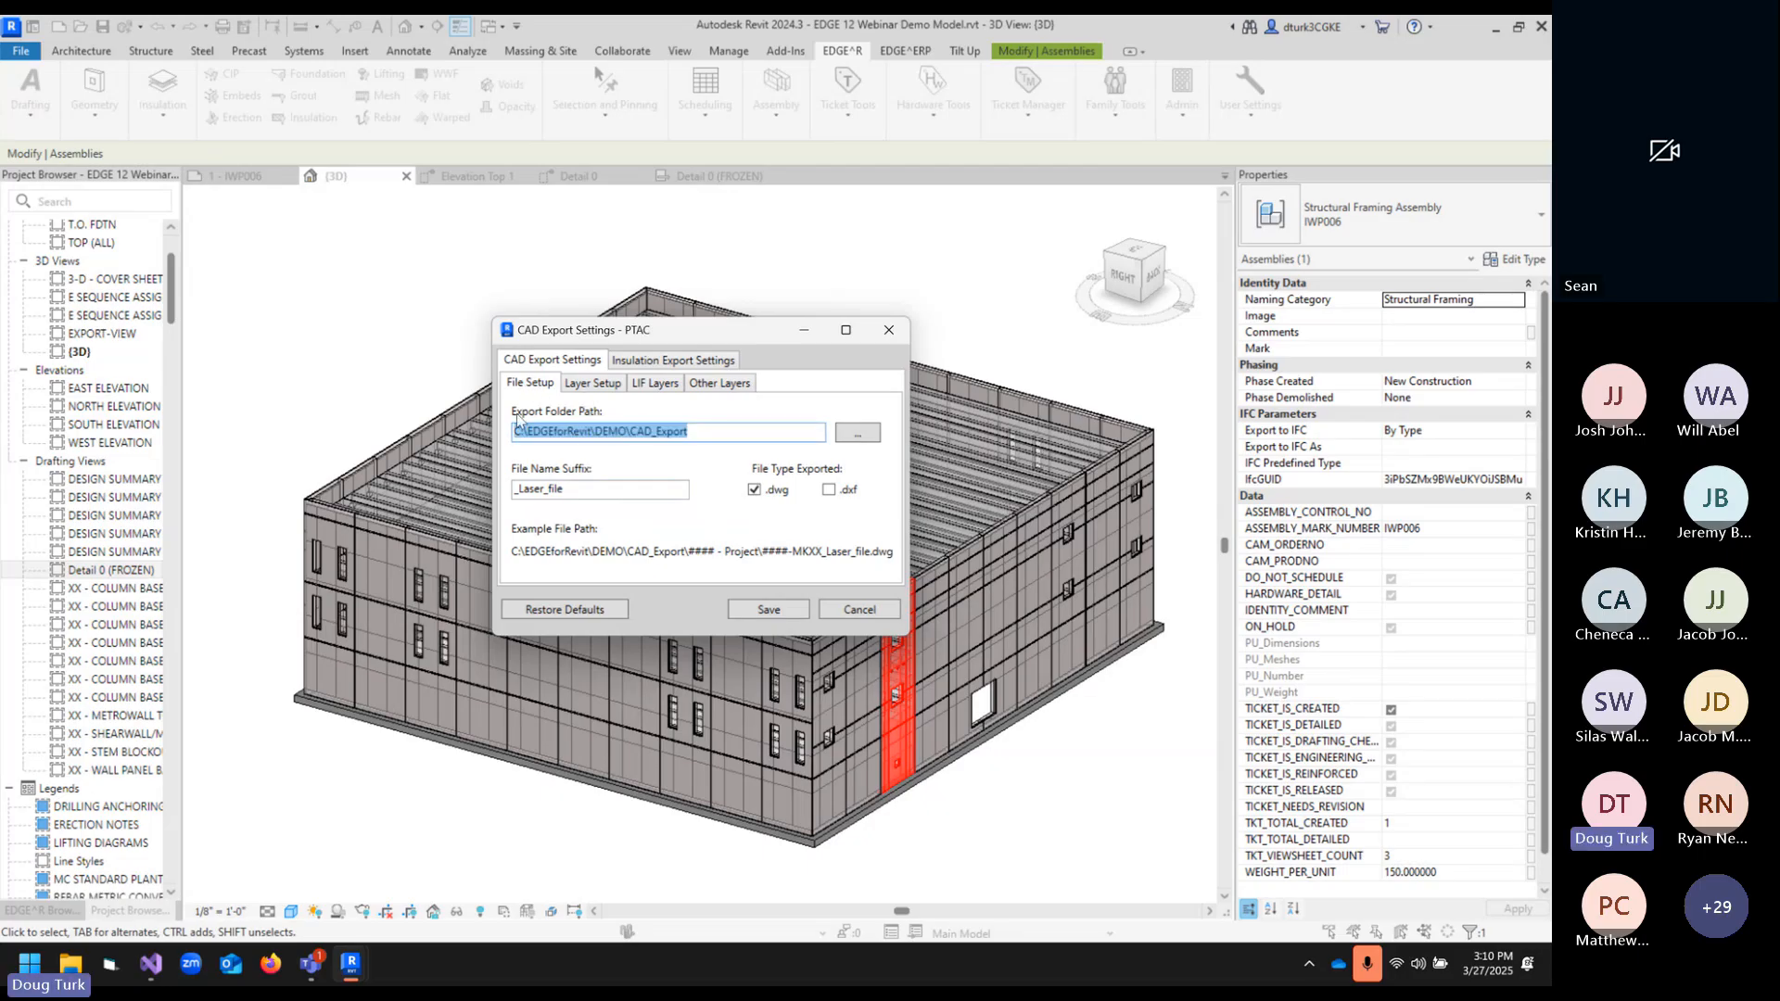
left_click(751, 433)
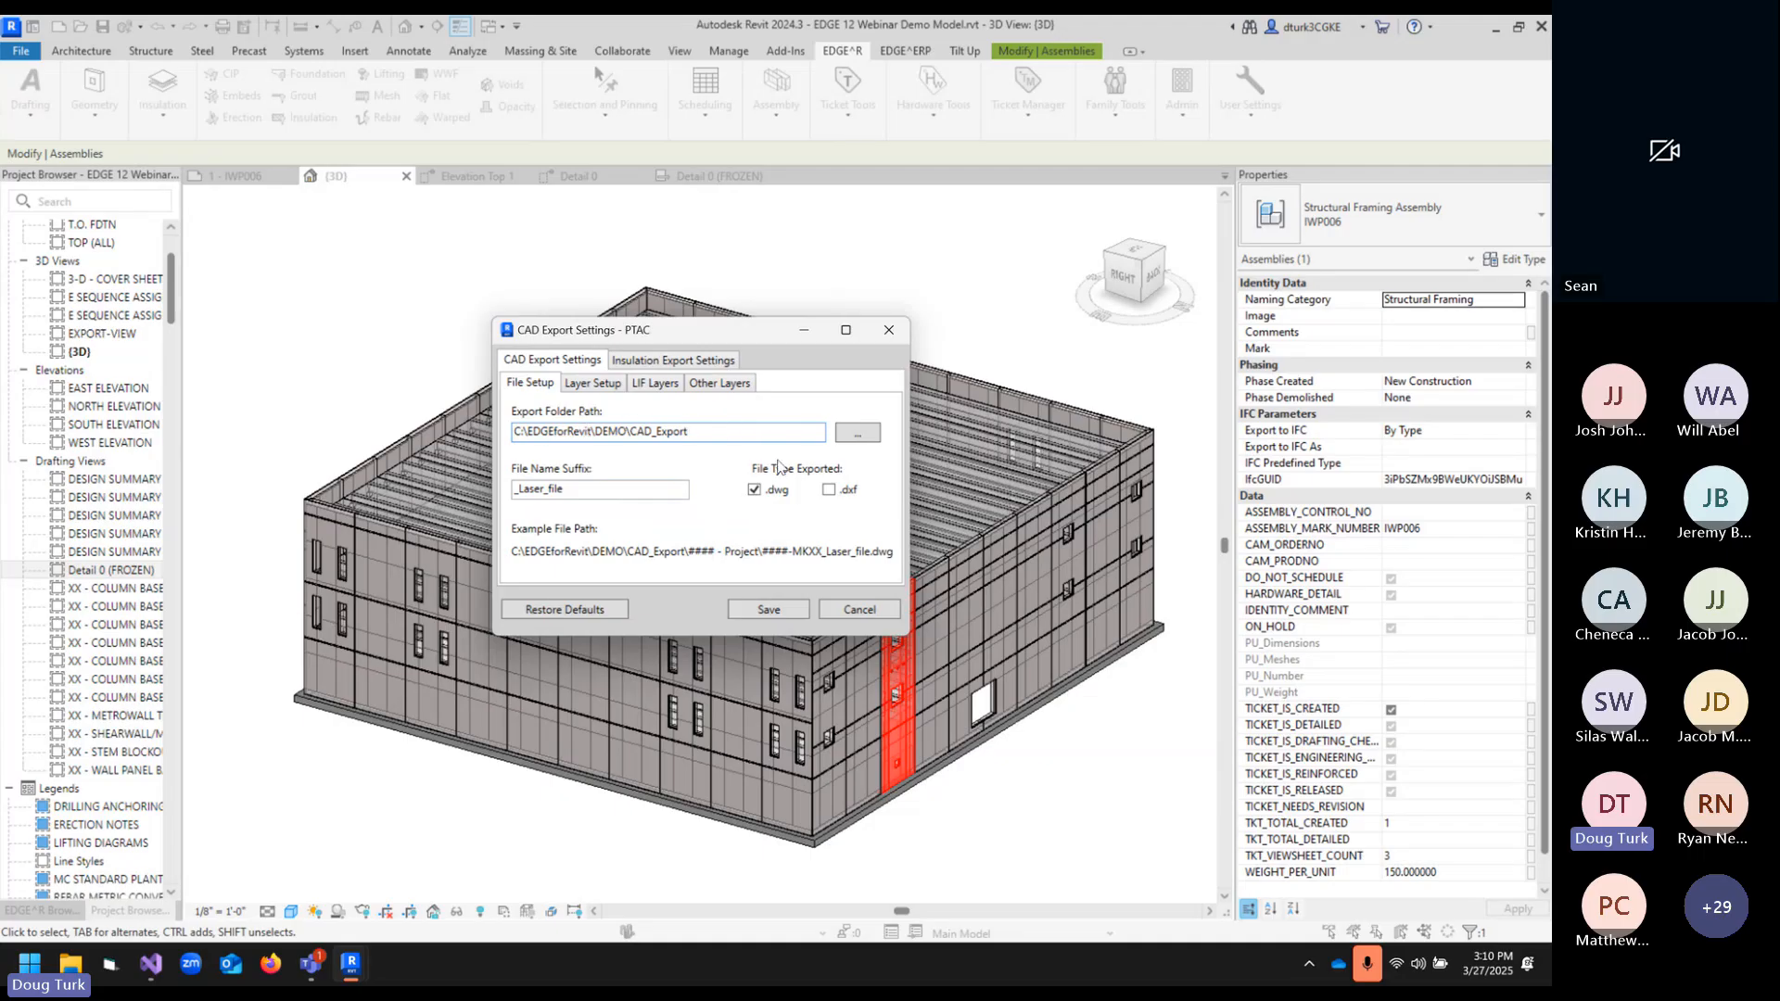
- Try restoring the CAD and insulation export settings to their defaults, and close the settings without saving
left_click(588, 610)
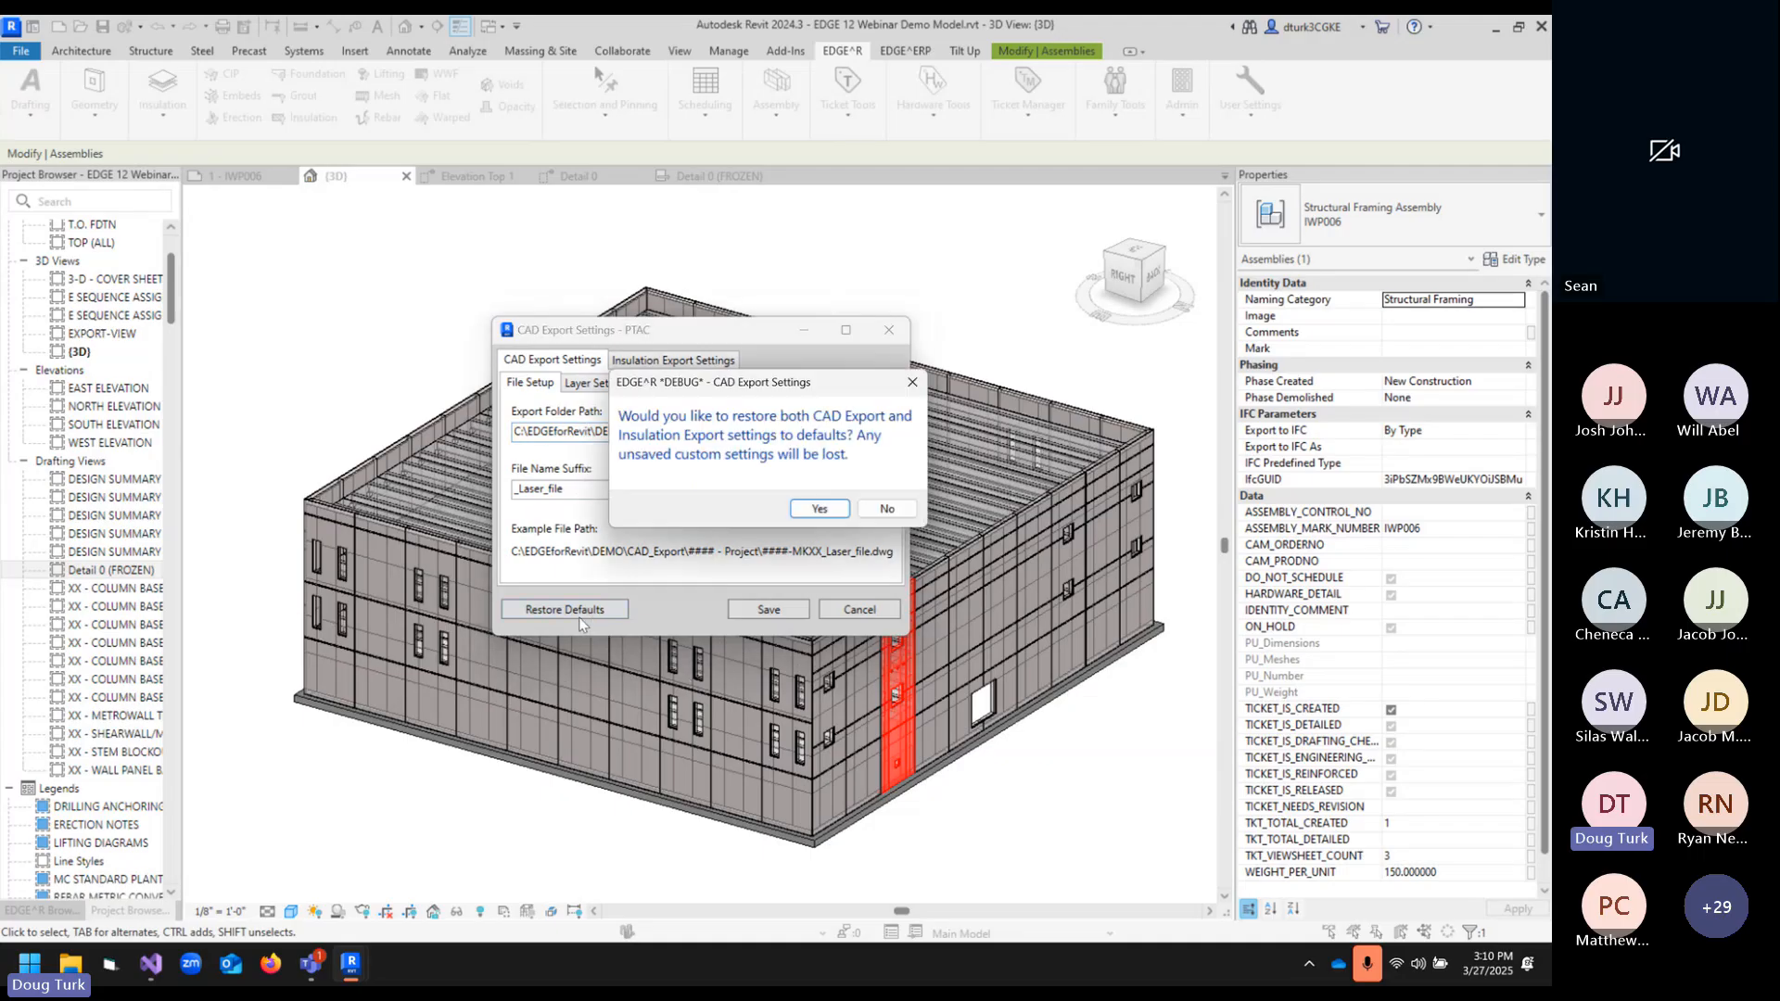
left_click(811, 508)
left_click_drag(731, 442, 597, 439)
left_click(689, 441)
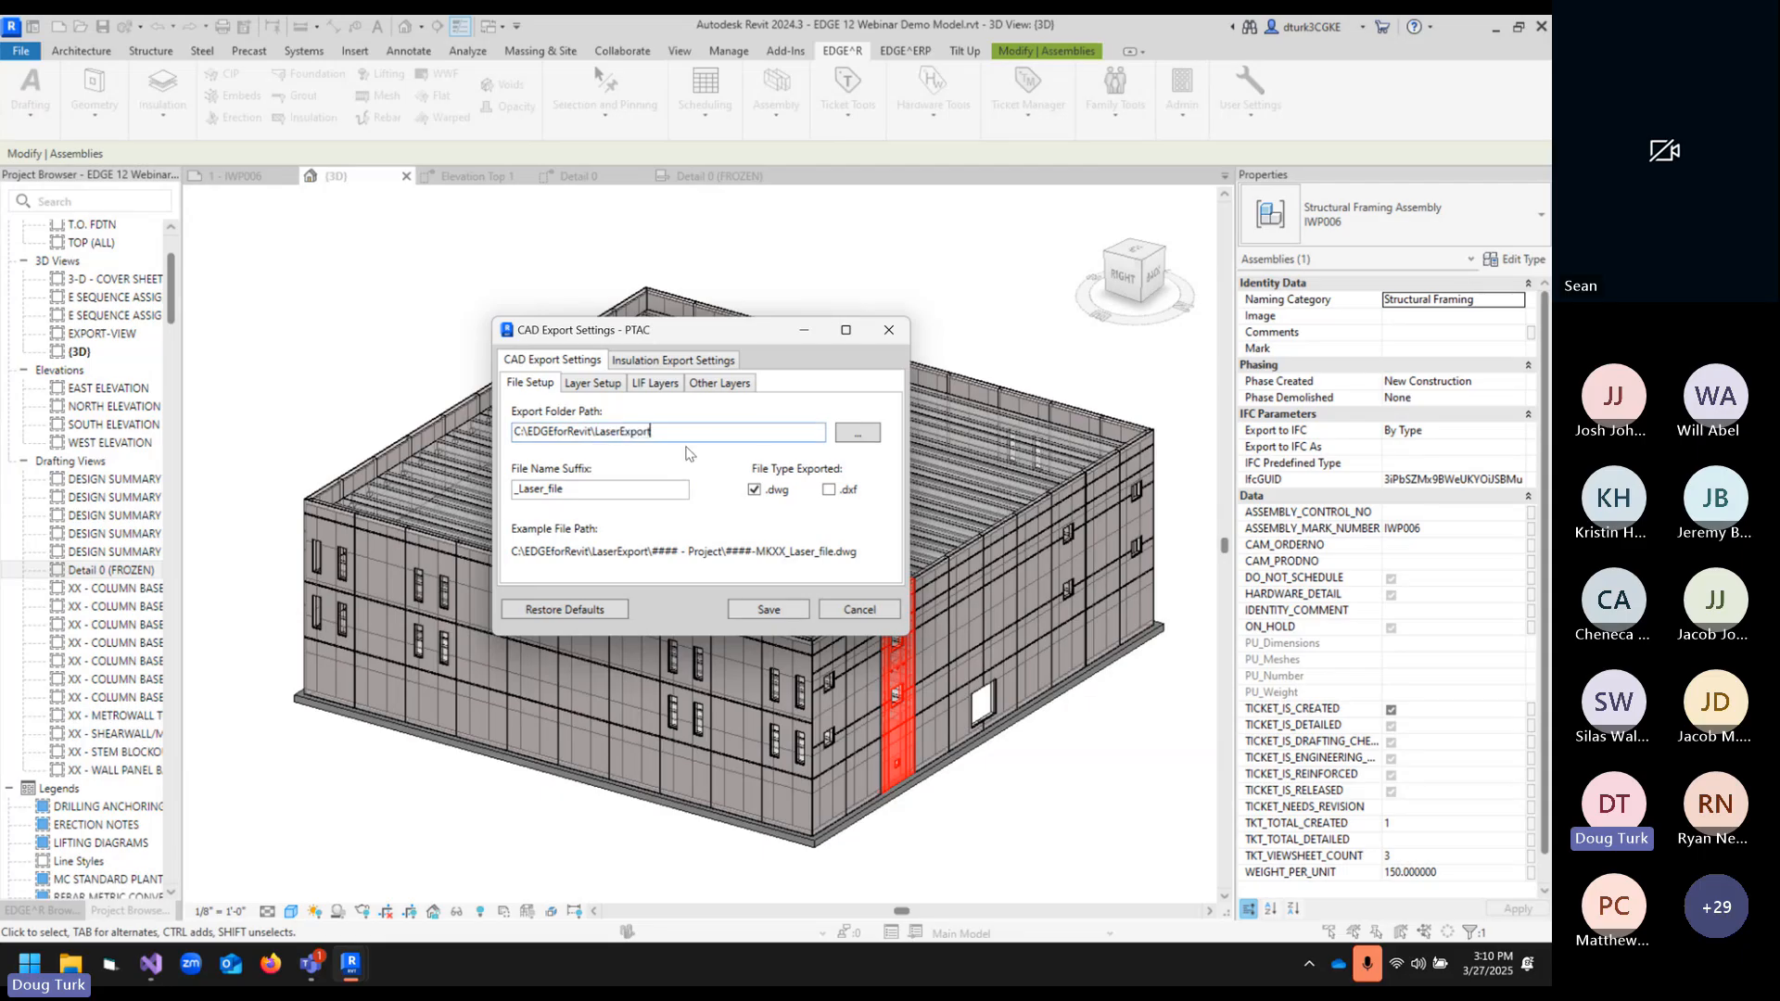
left_click(858, 610)
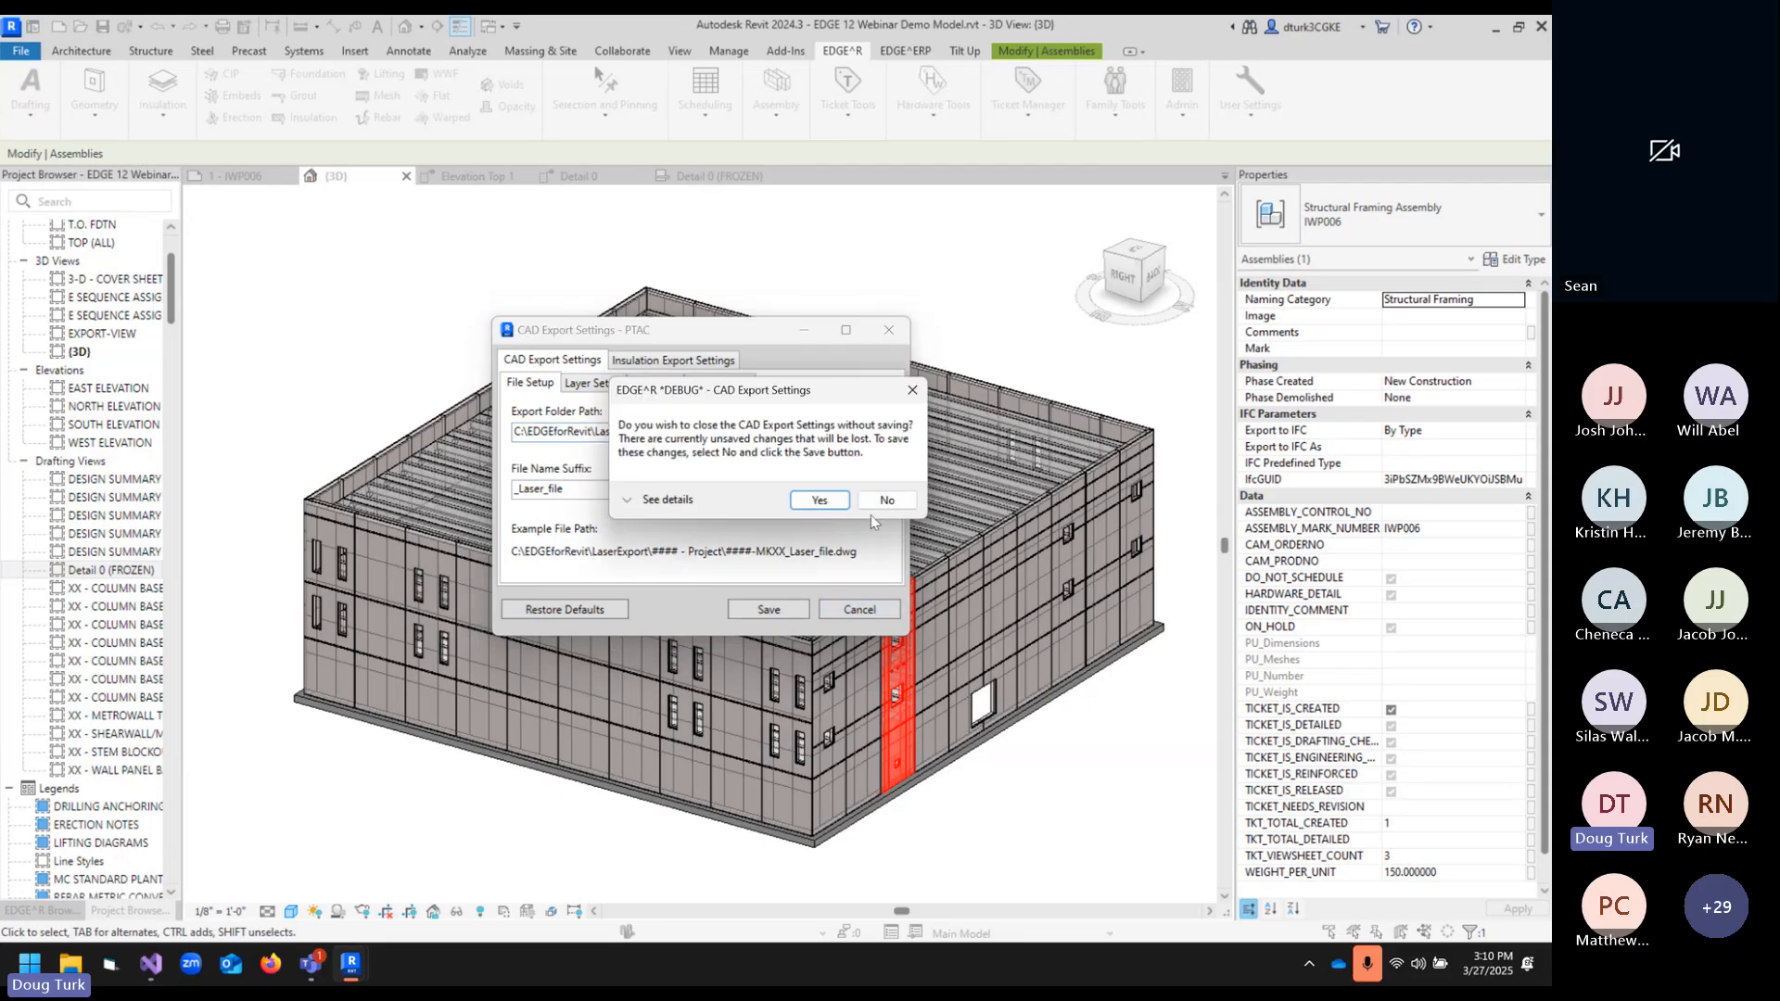
left_click(818, 502)
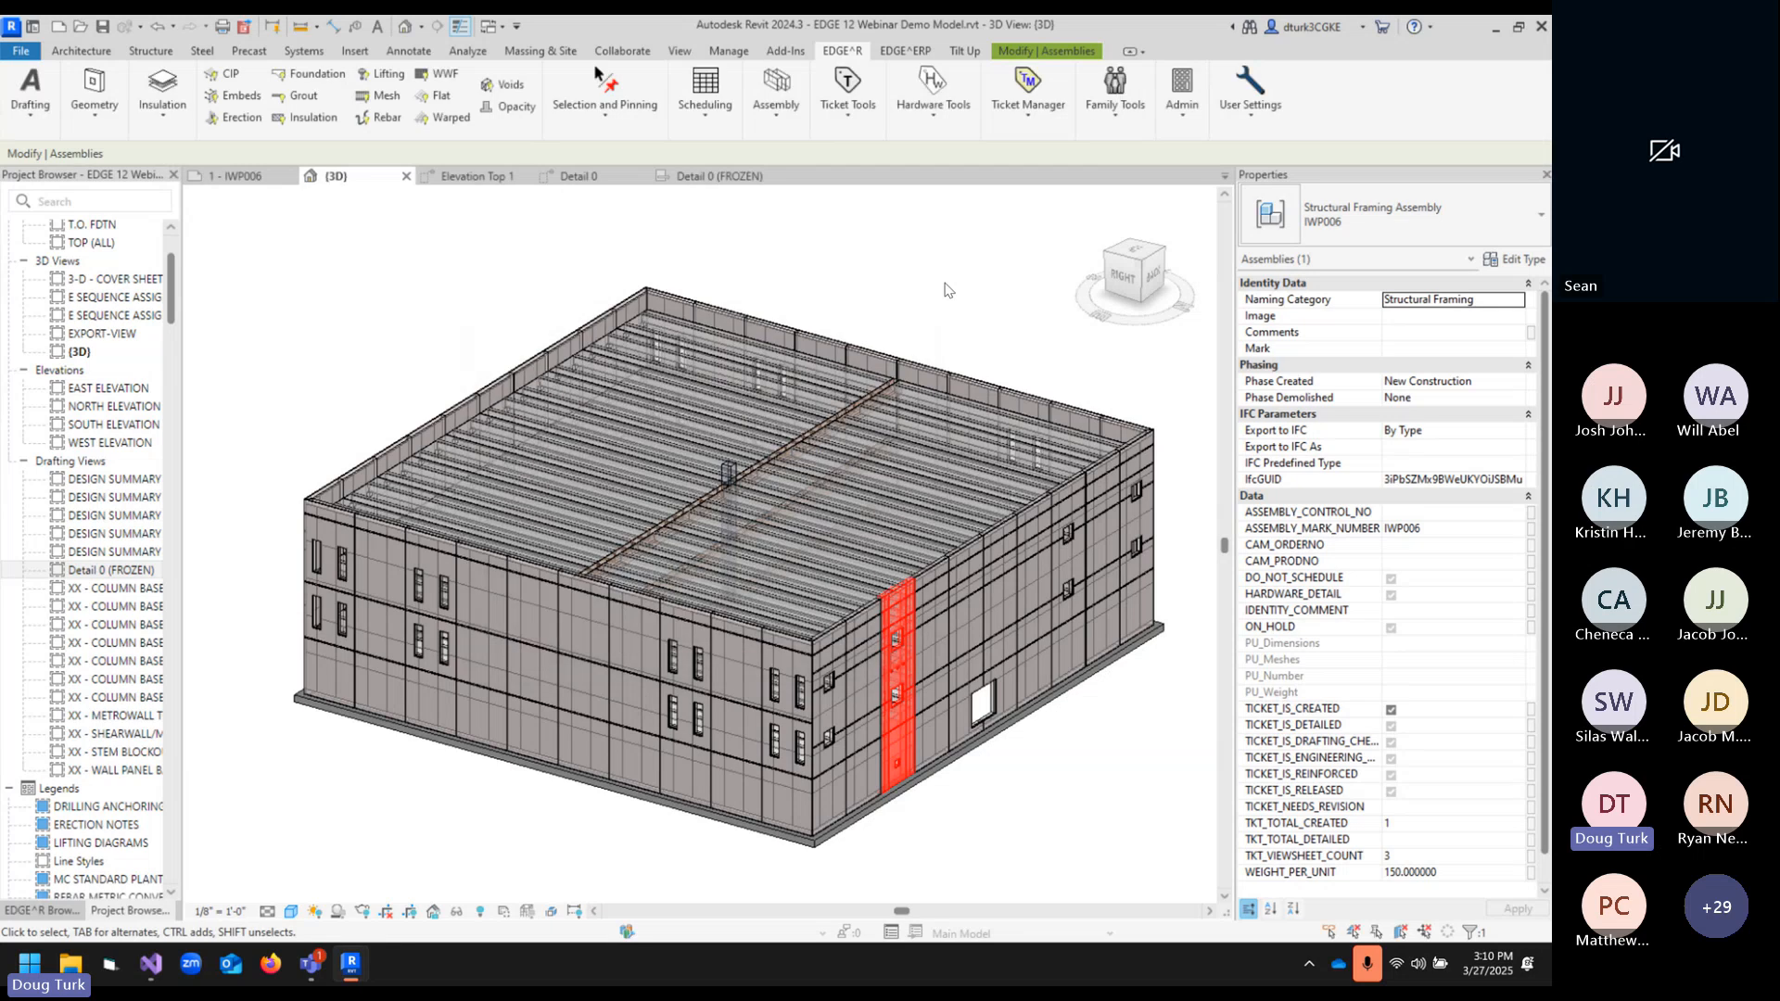
- Reopen CAD Export Settings and examine the export folder path and file name suffix for CAD exports
left_click(1249, 91)
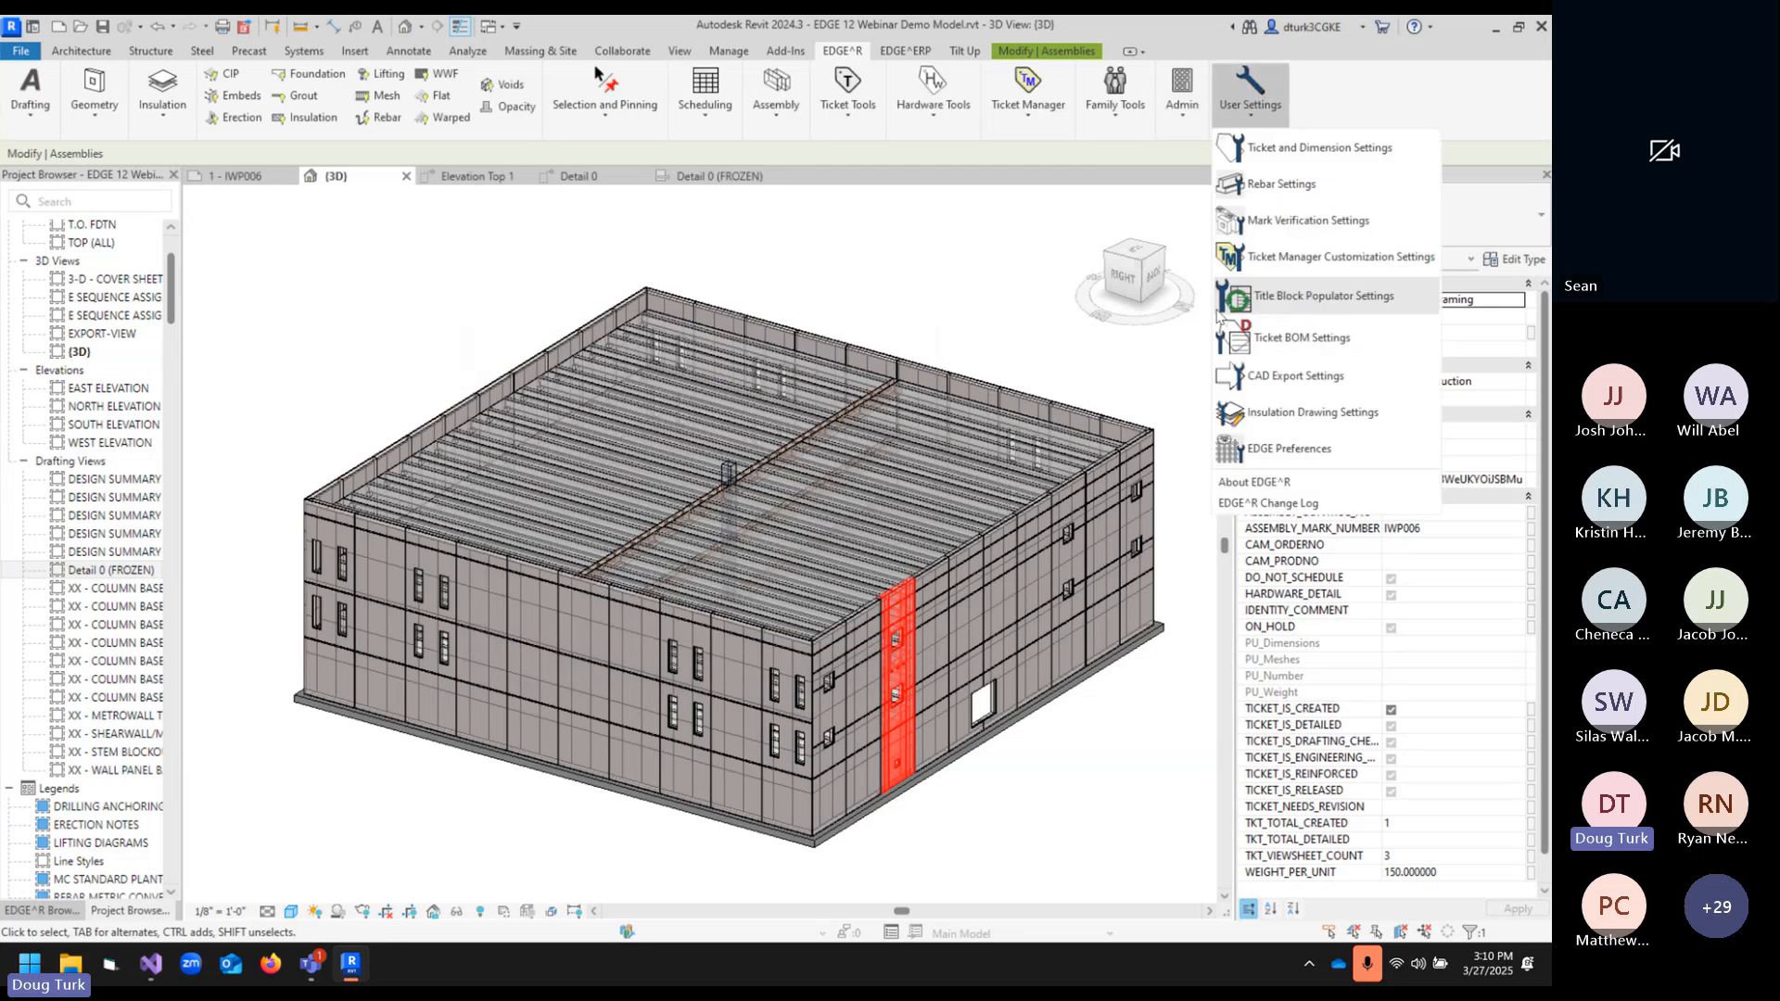
left_click(1295, 376)
double_click(707, 431)
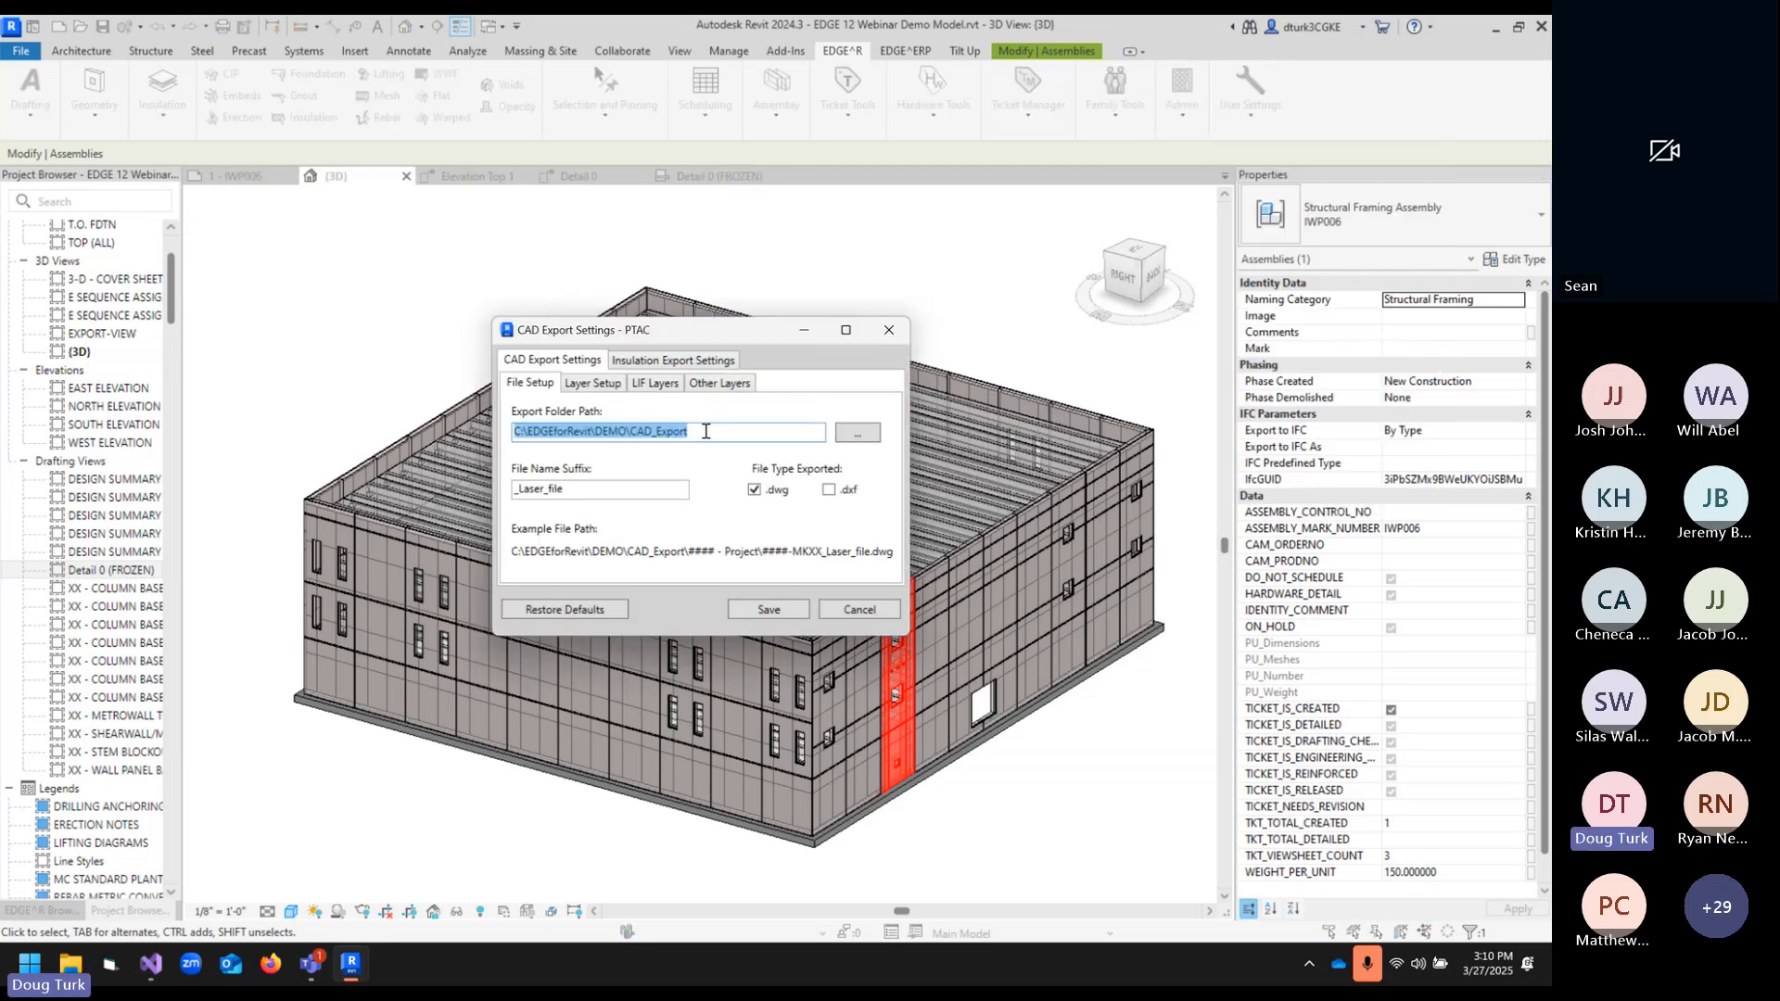
left_click(682, 433)
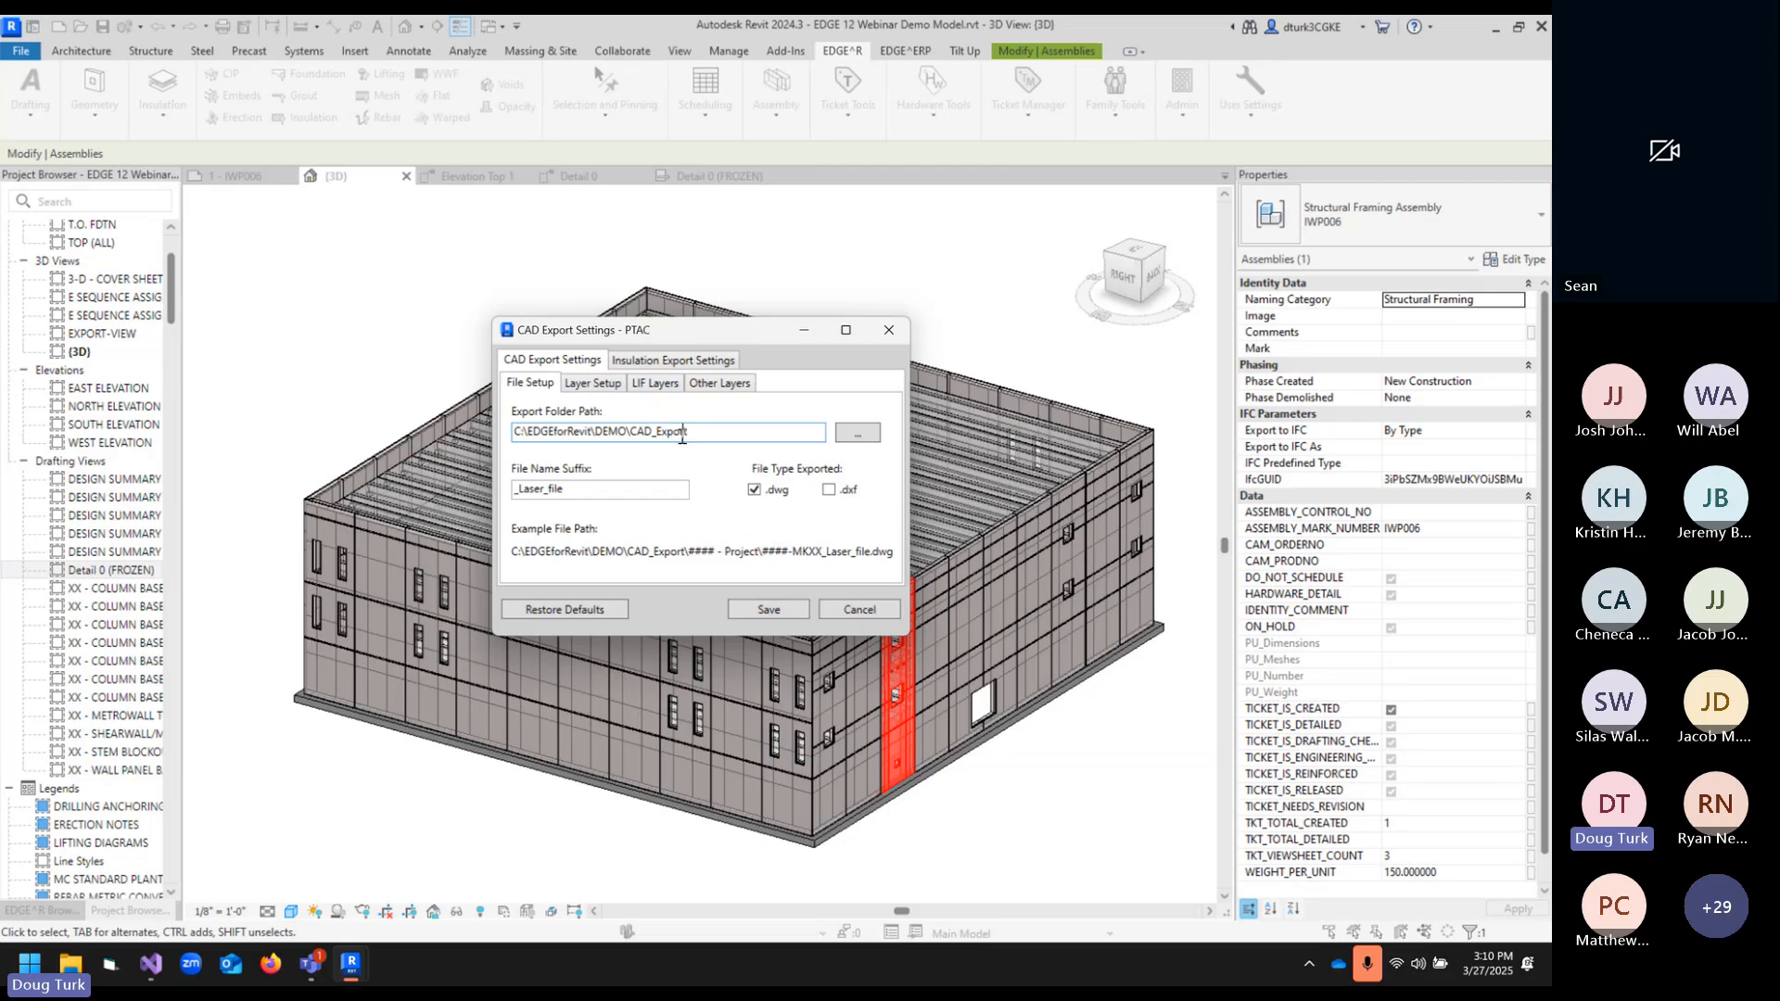
left_click(623, 433)
left_click_drag(751, 439, 395, 443)
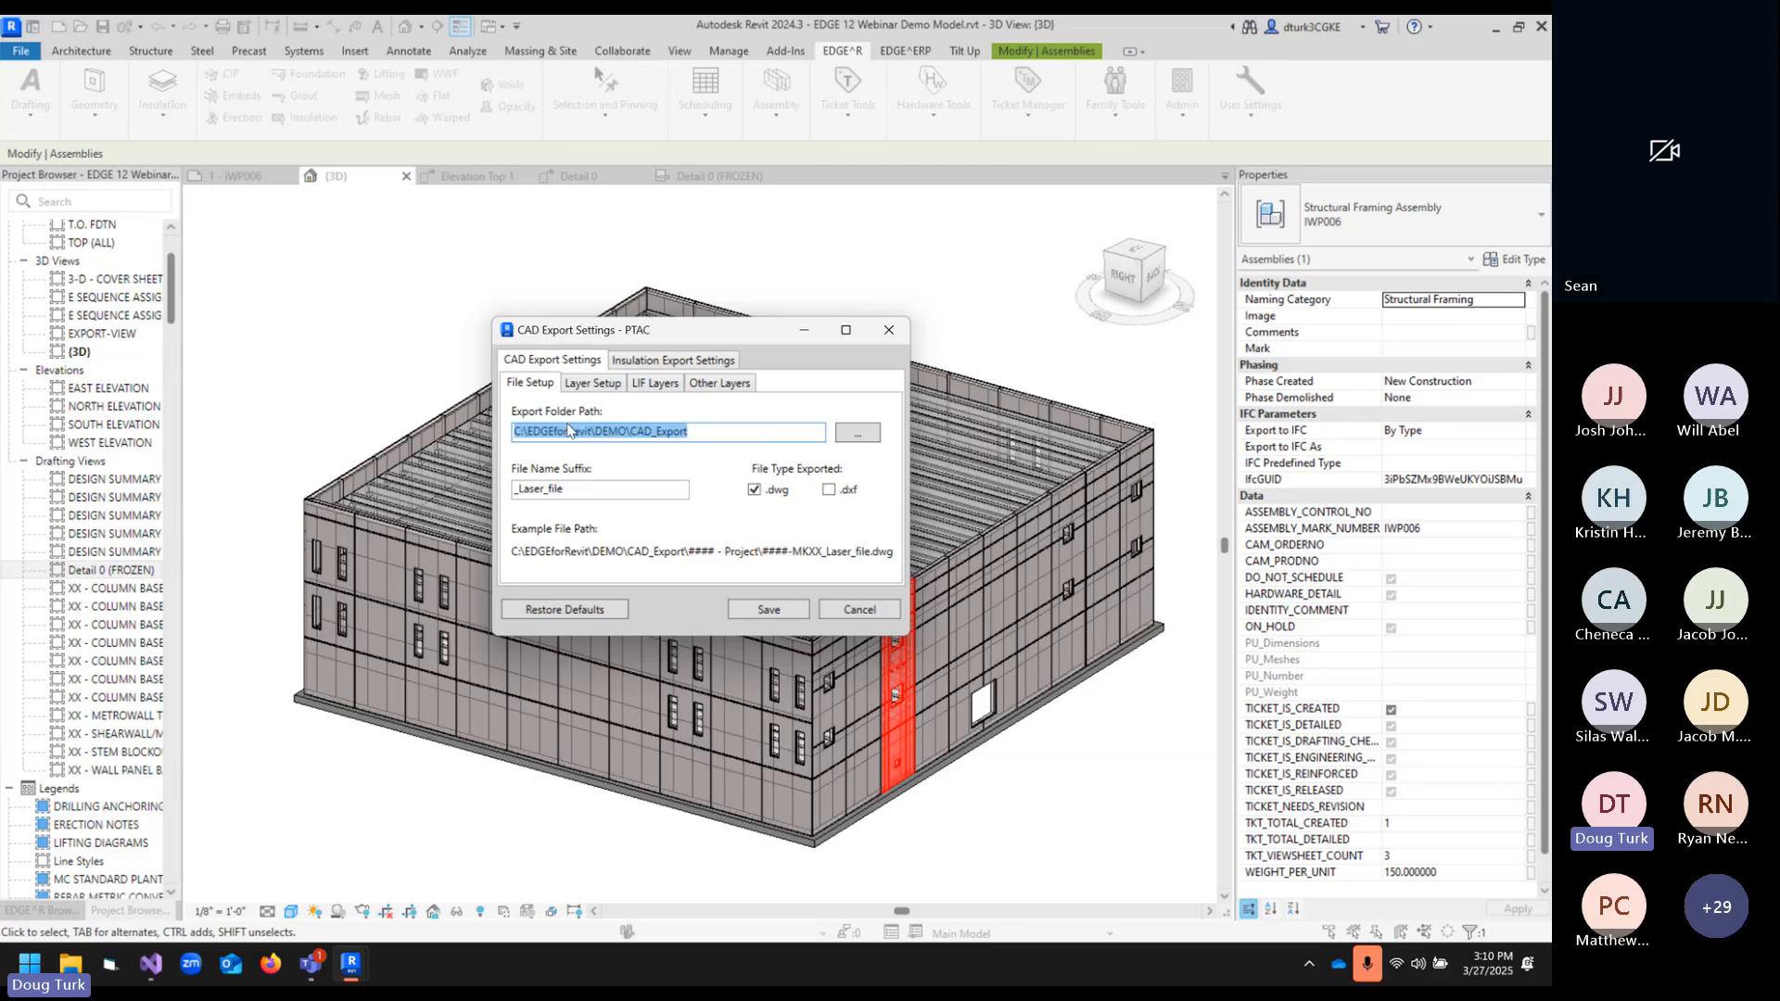
left_click(590, 435)
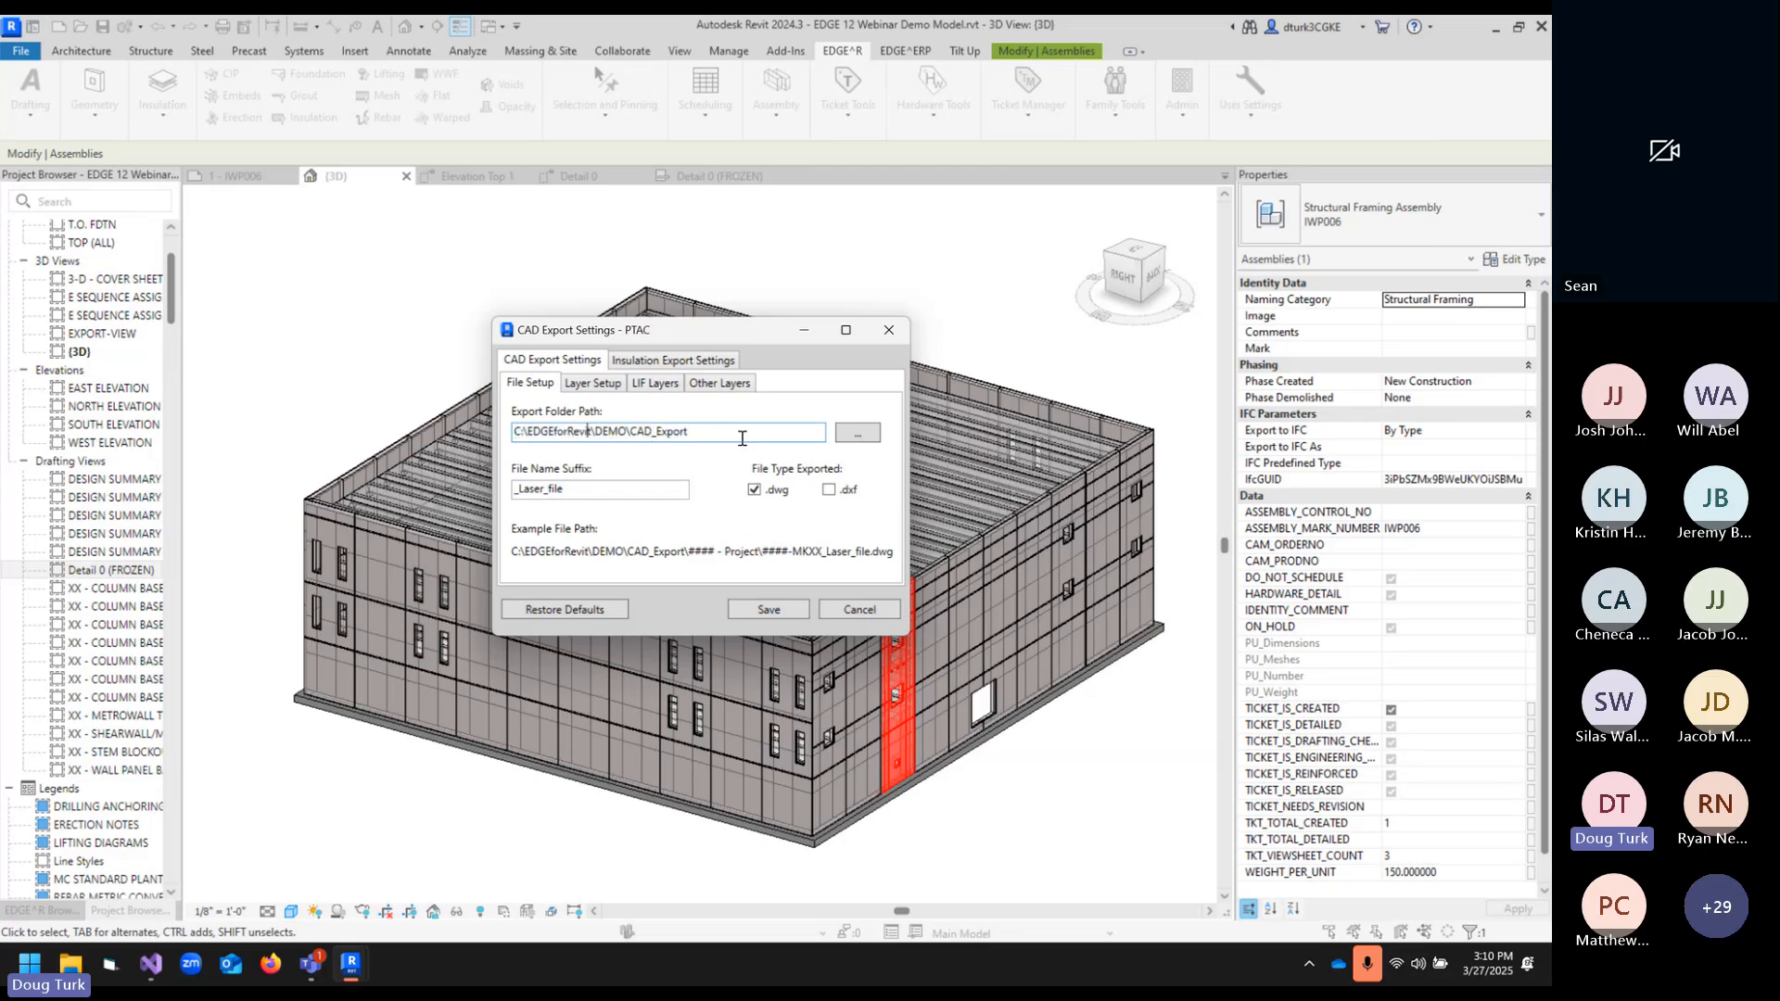
left_click_drag(623, 490, 470, 512)
left_click(570, 493)
left_click(553, 492)
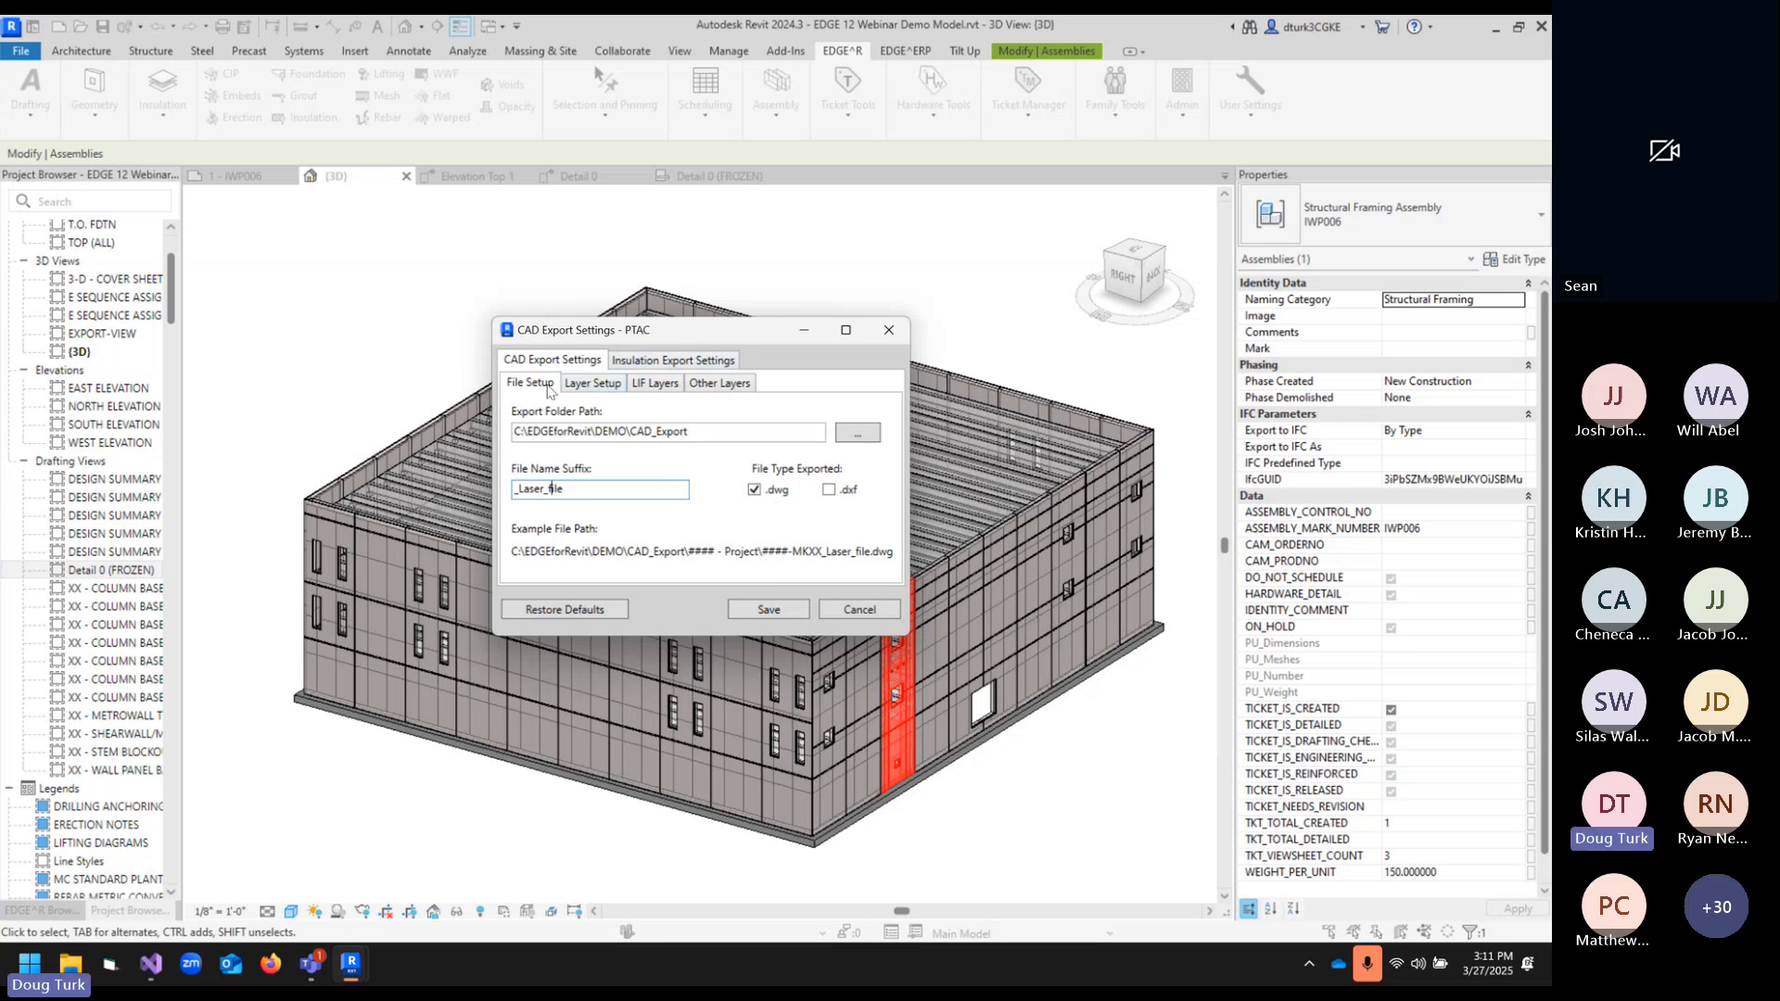
- Compare the insulation export's file setup with that of the CAD export
left_click(531, 387)
left_click(665, 361)
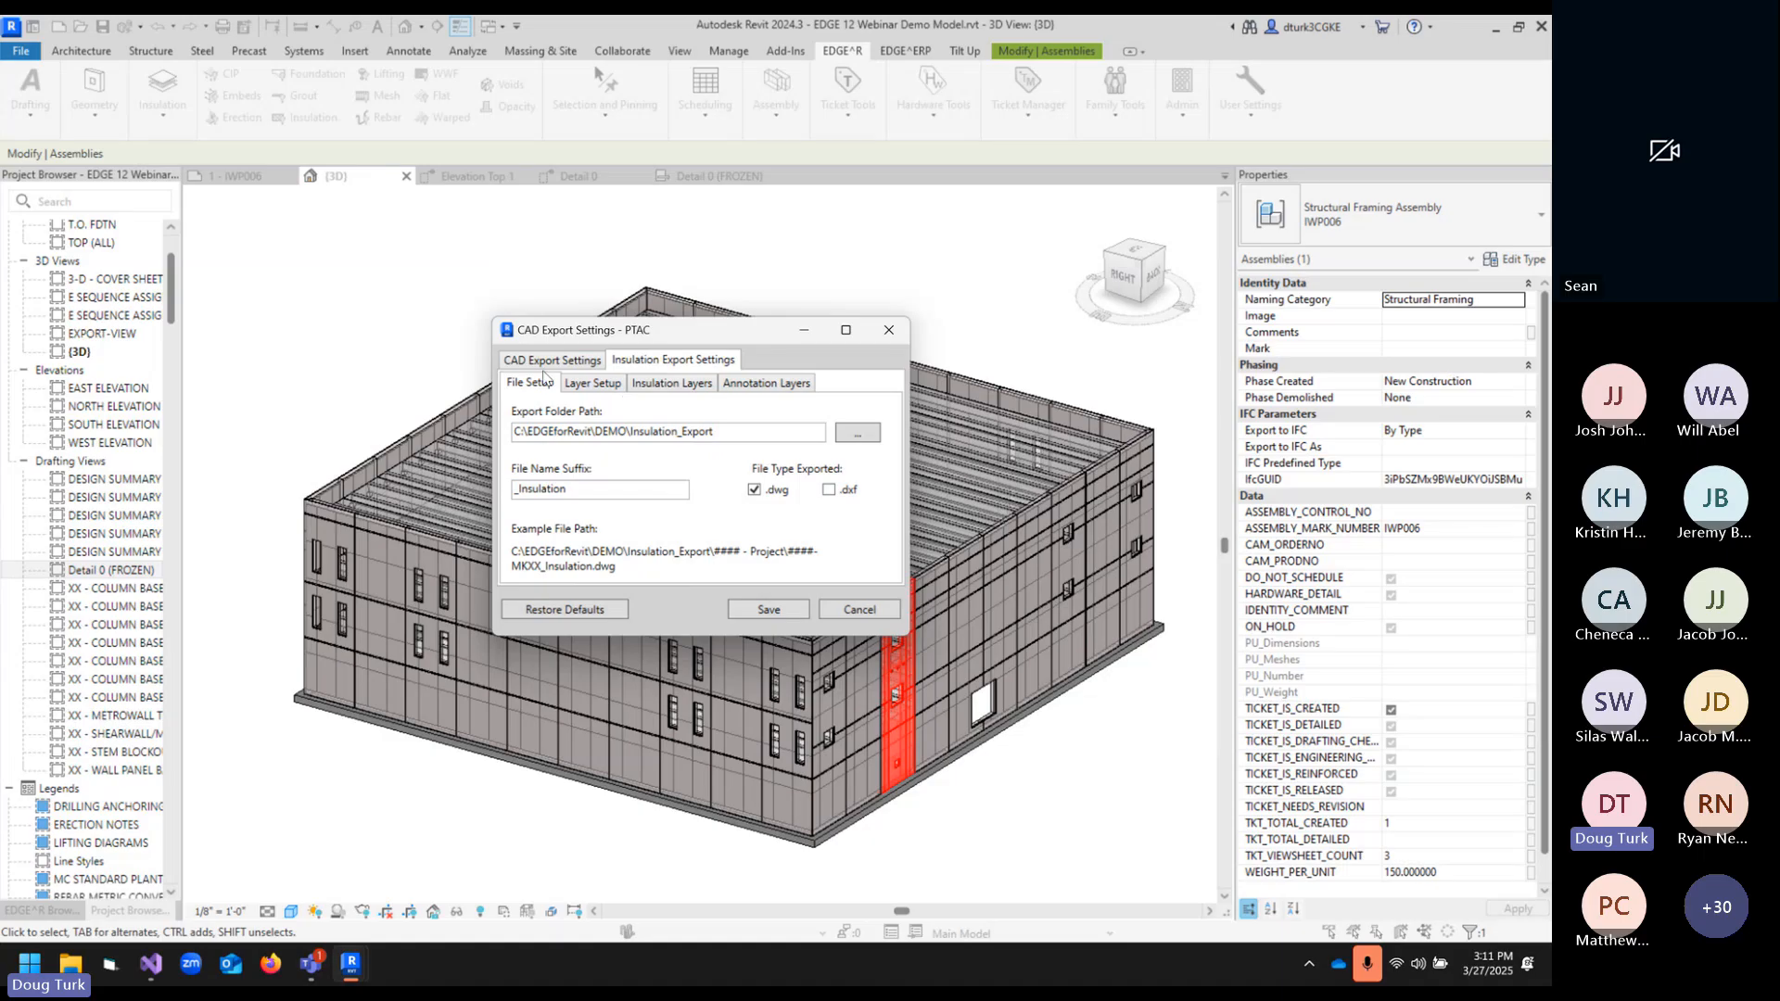
left_click(547, 364)
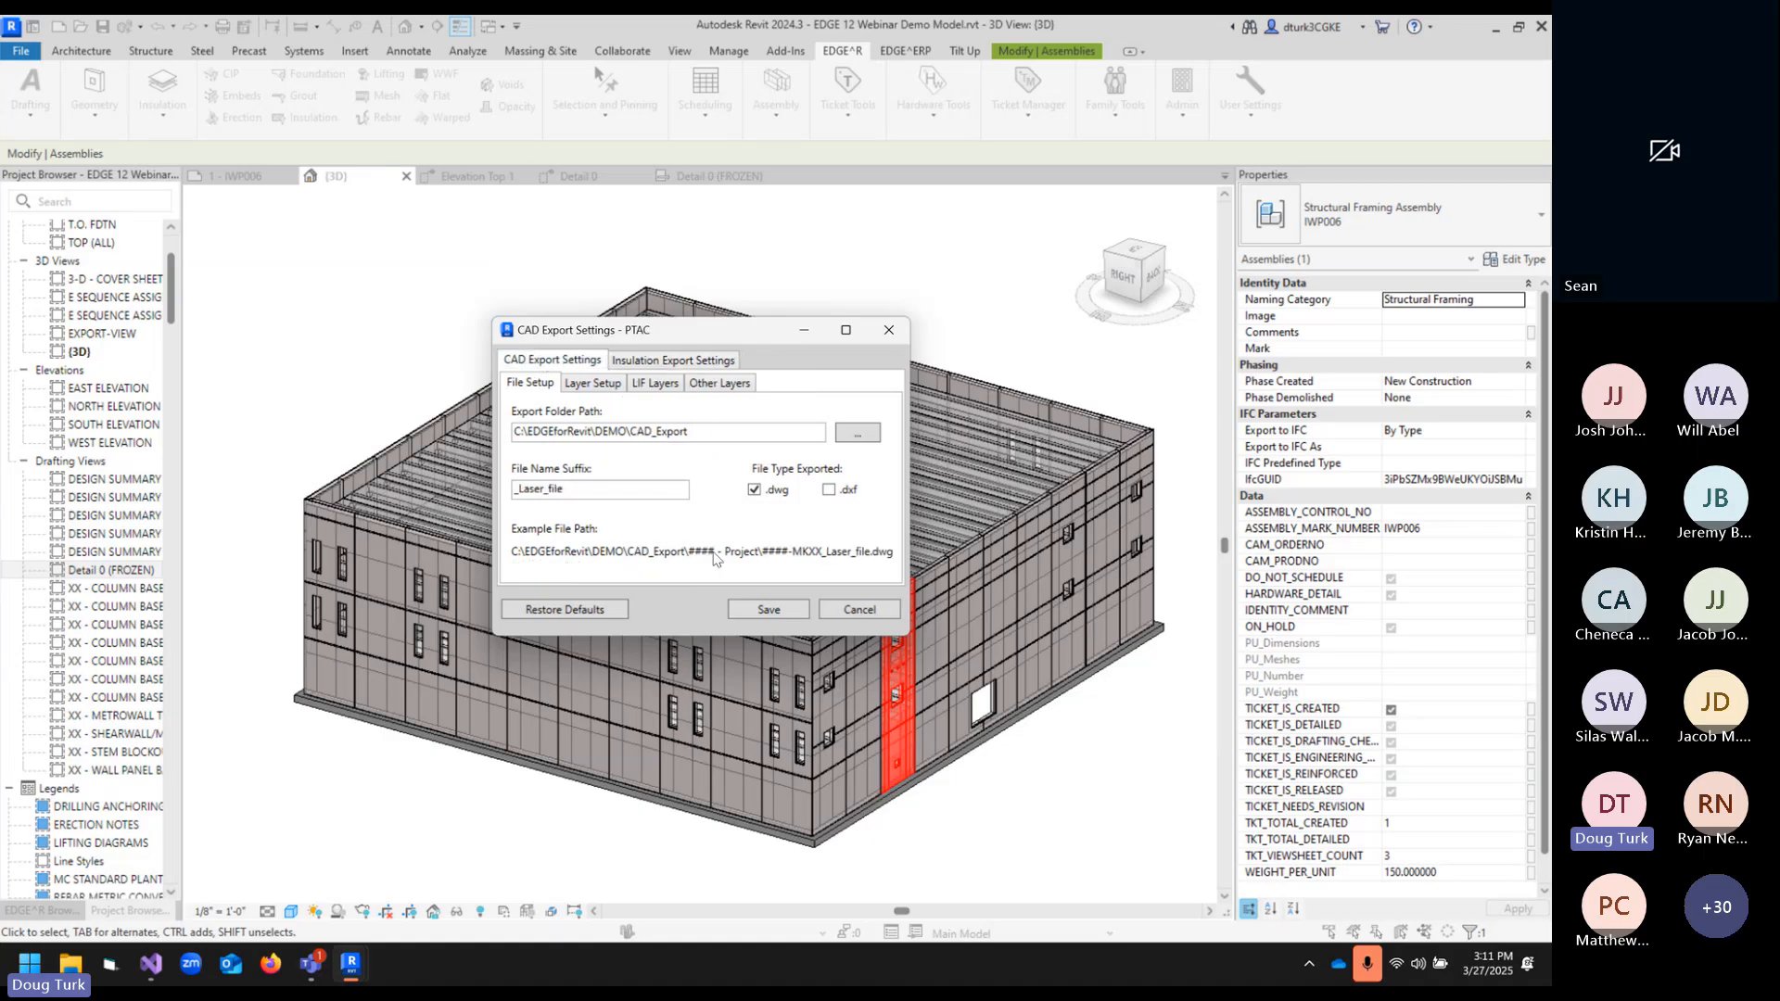
- Examine the CAD export layer colors, the TIF, BIF and SIF layer options, and the form, corbel, arch and strand layers
left_click(592, 384)
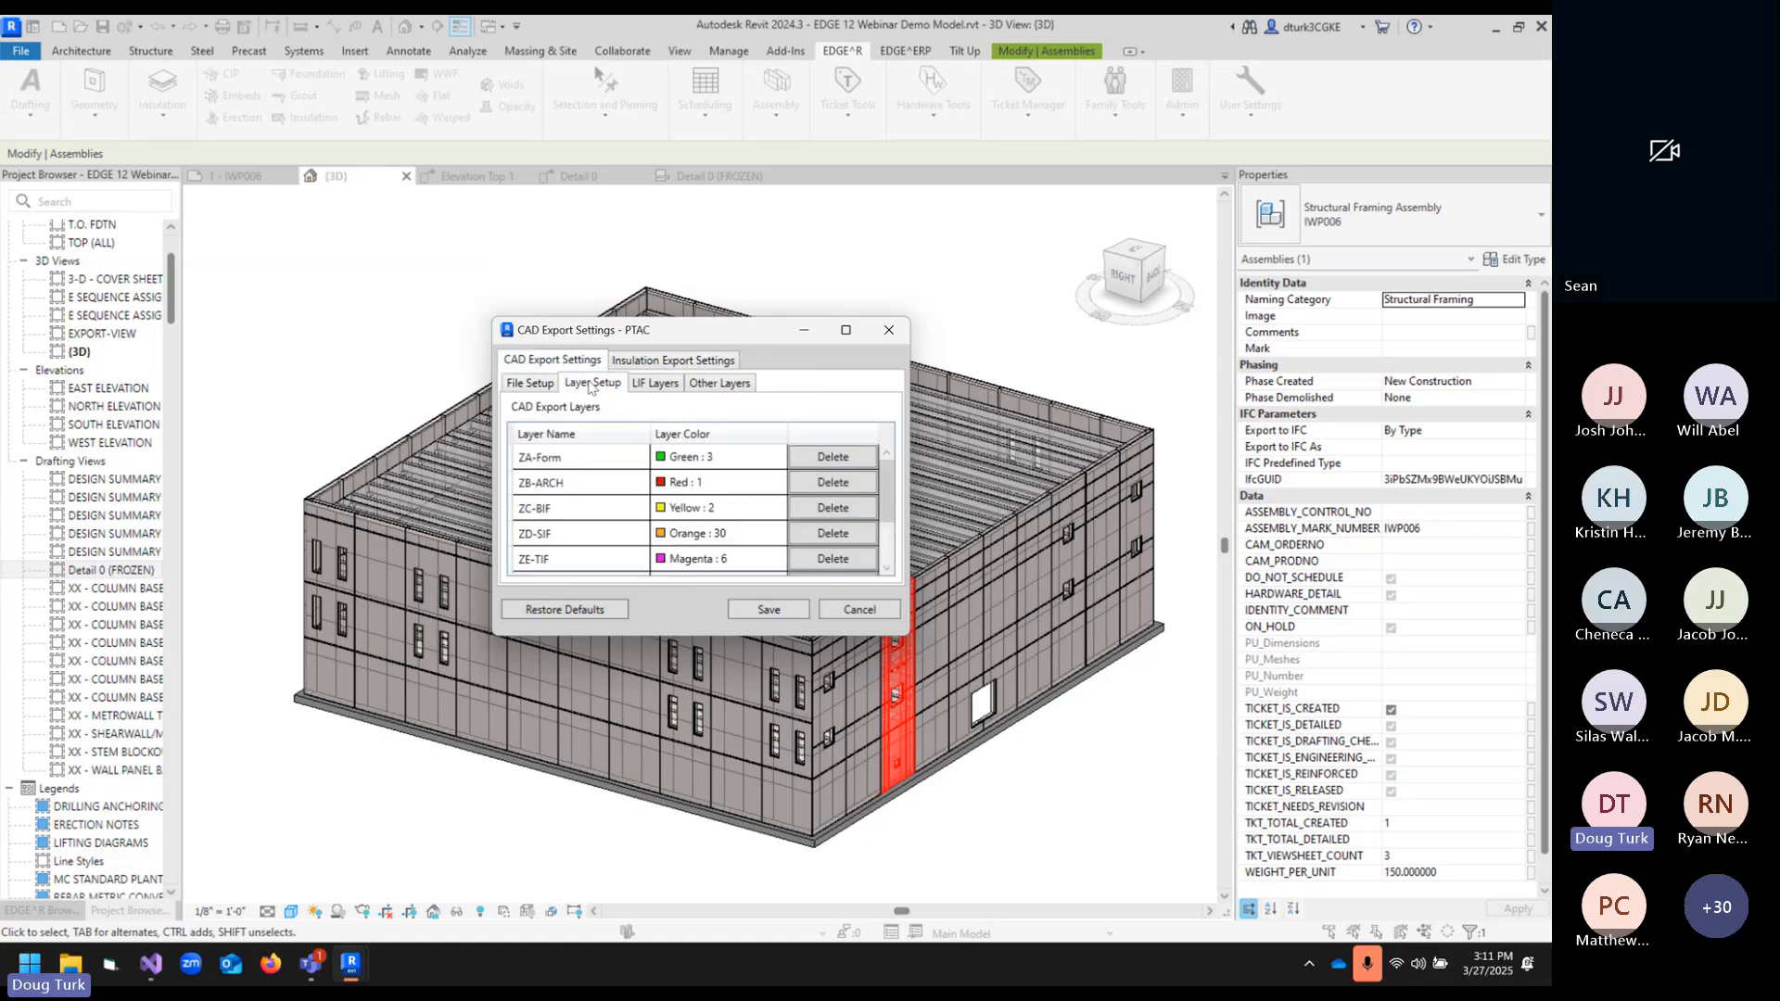
scroll(633, 485, "down", 1)
scroll(632, 485, "up", 1)
left_click(656, 383)
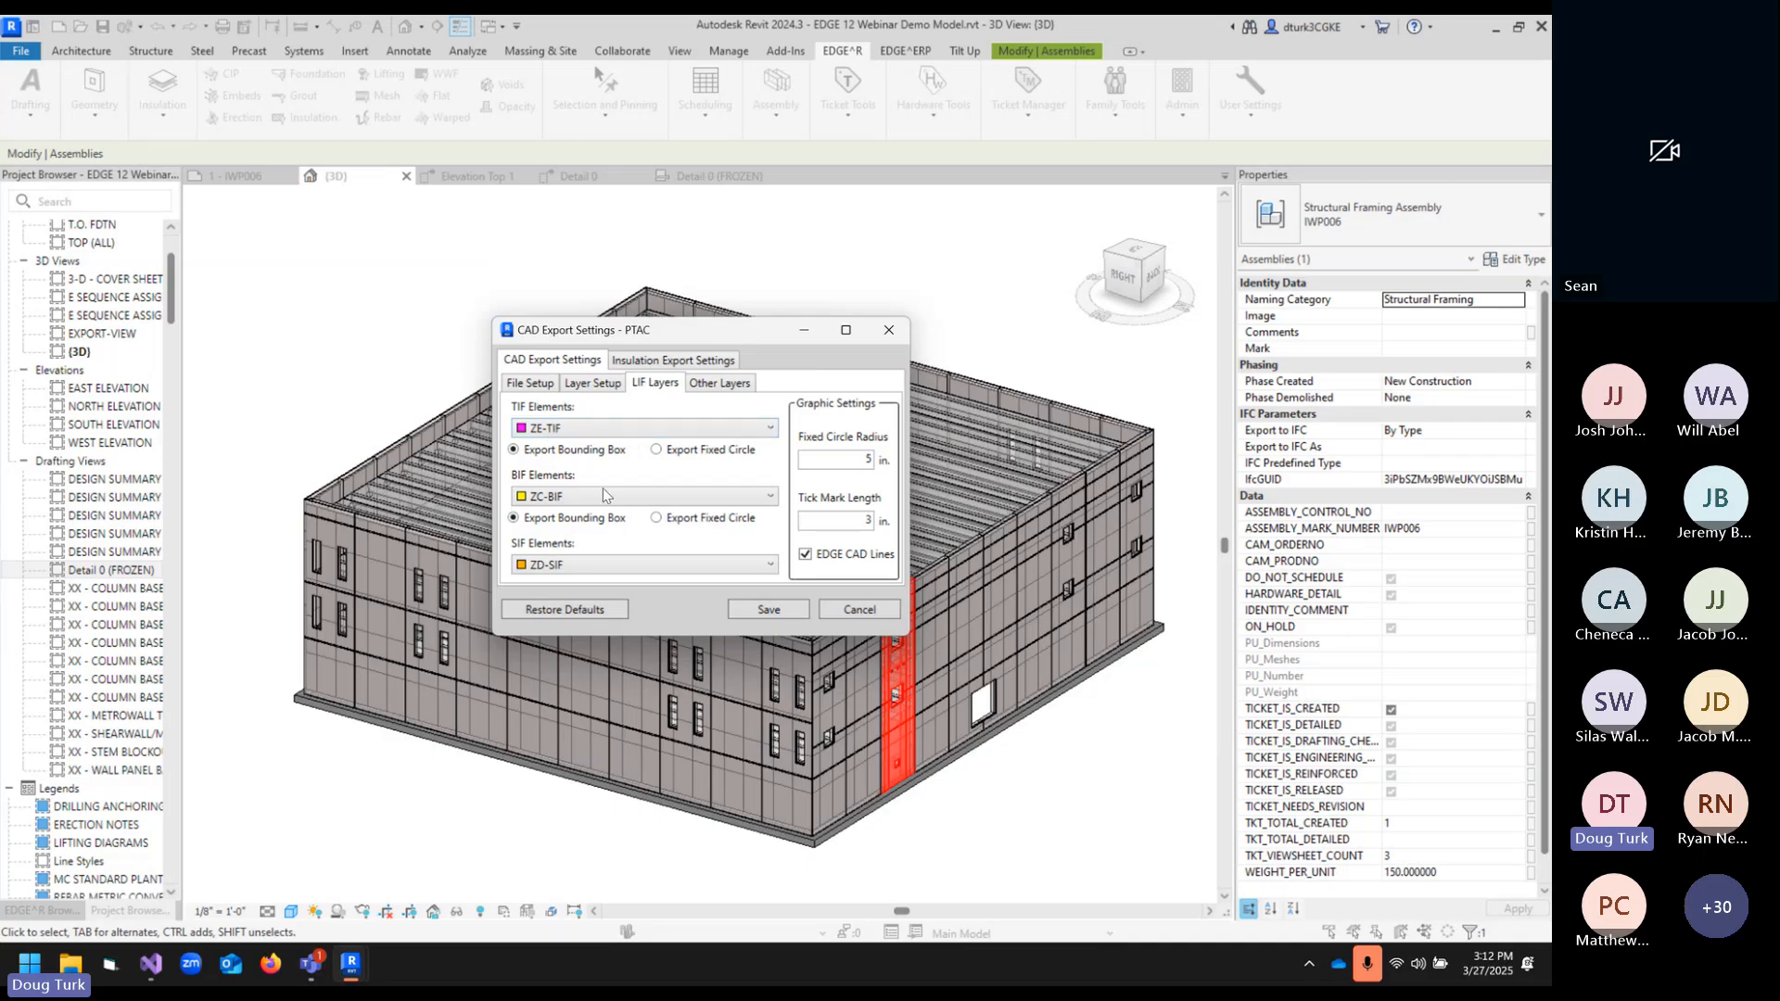
left_click(716, 386)
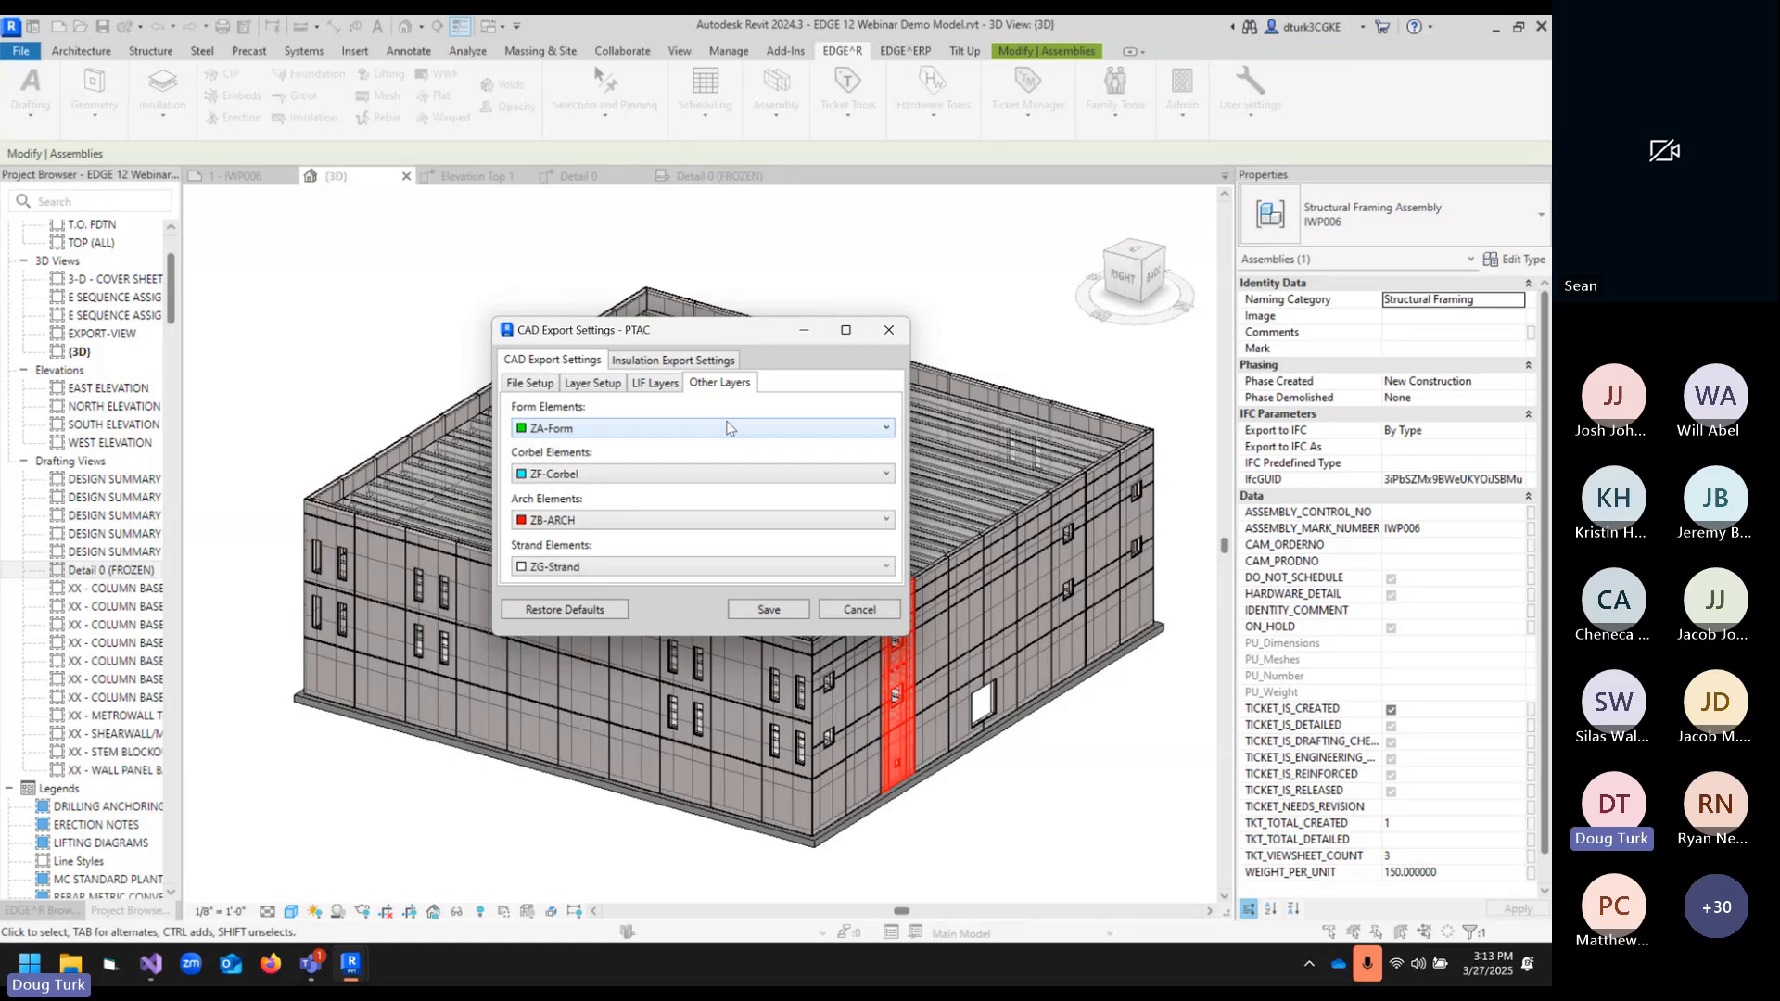
- Set the layers for the arch elements and the corbel elements to (DISABLED) in the CAD export settings
left_click(565, 429)
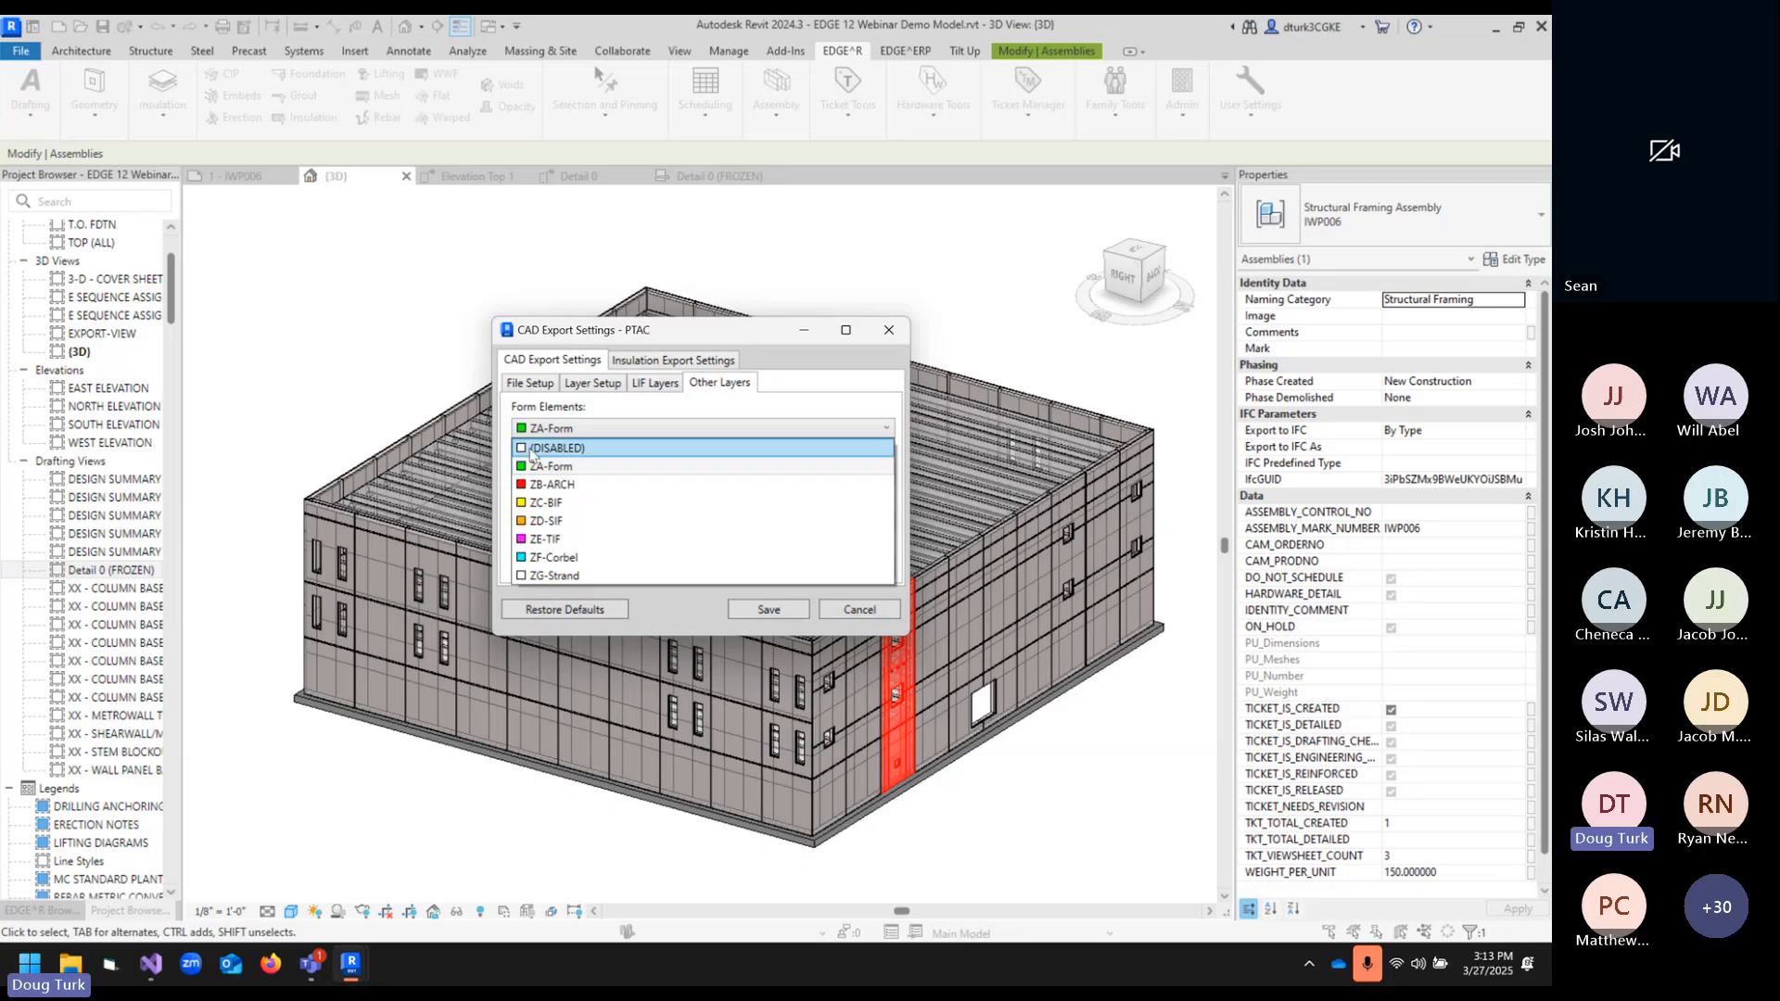
left_click(569, 422)
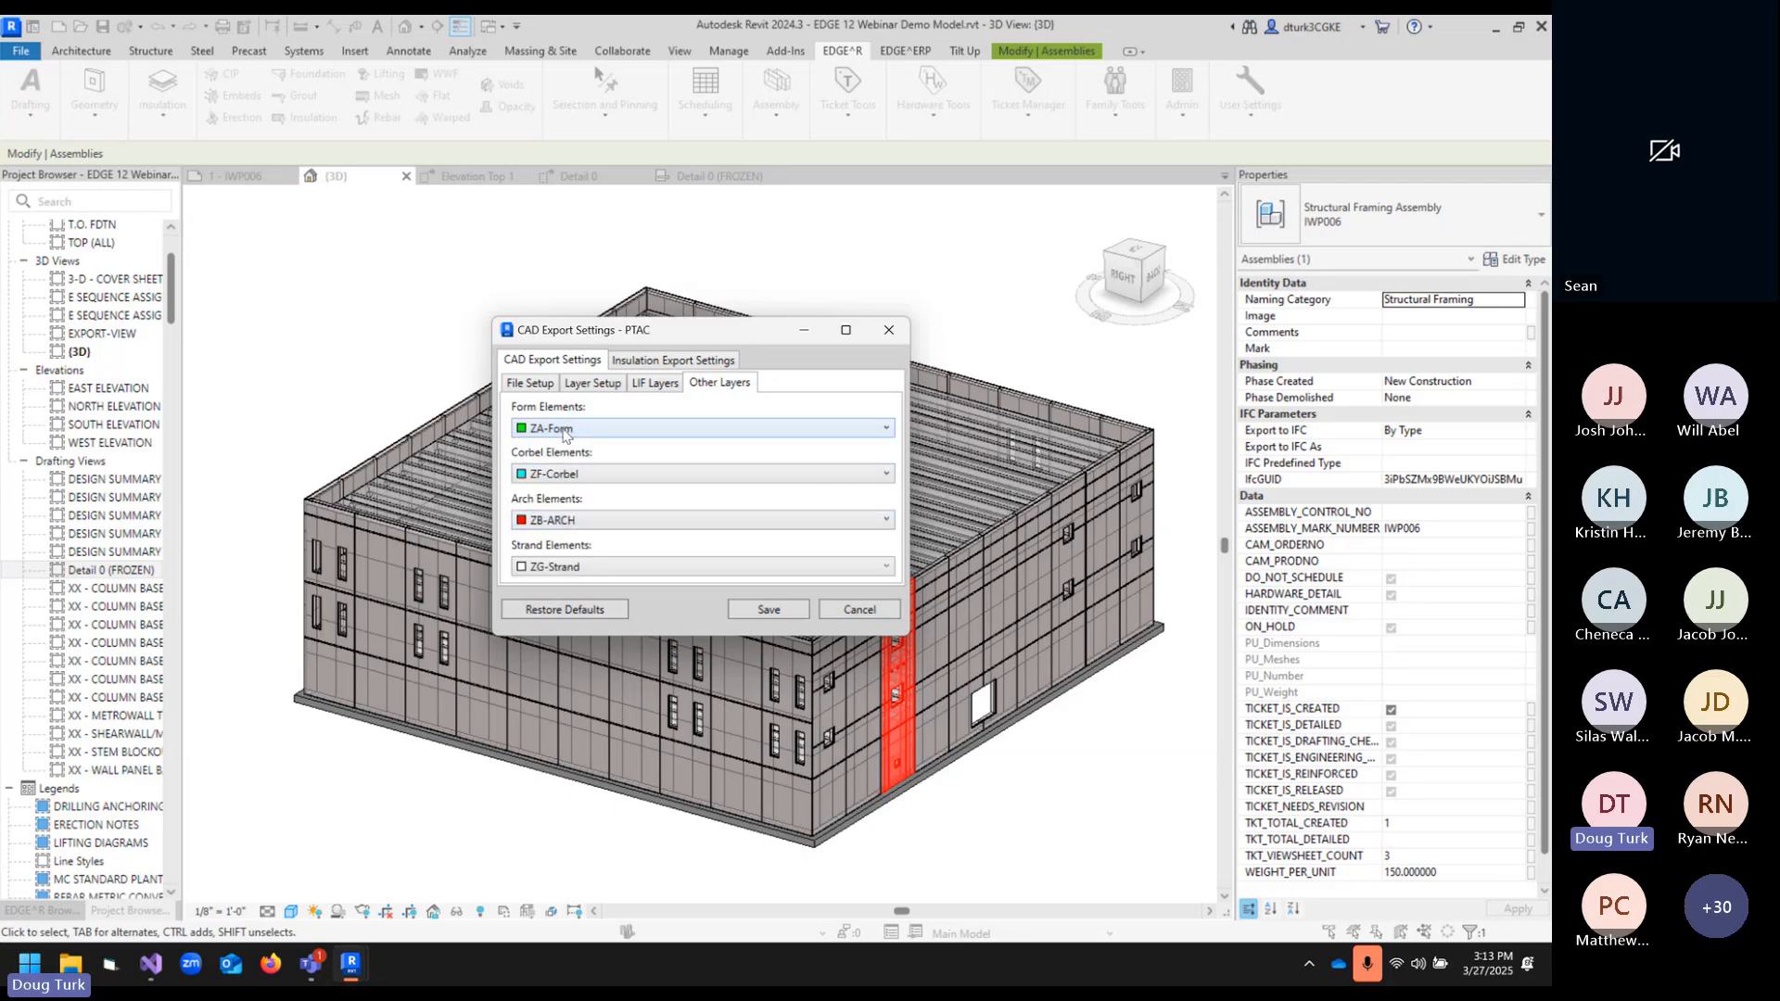
left_click(568, 430)
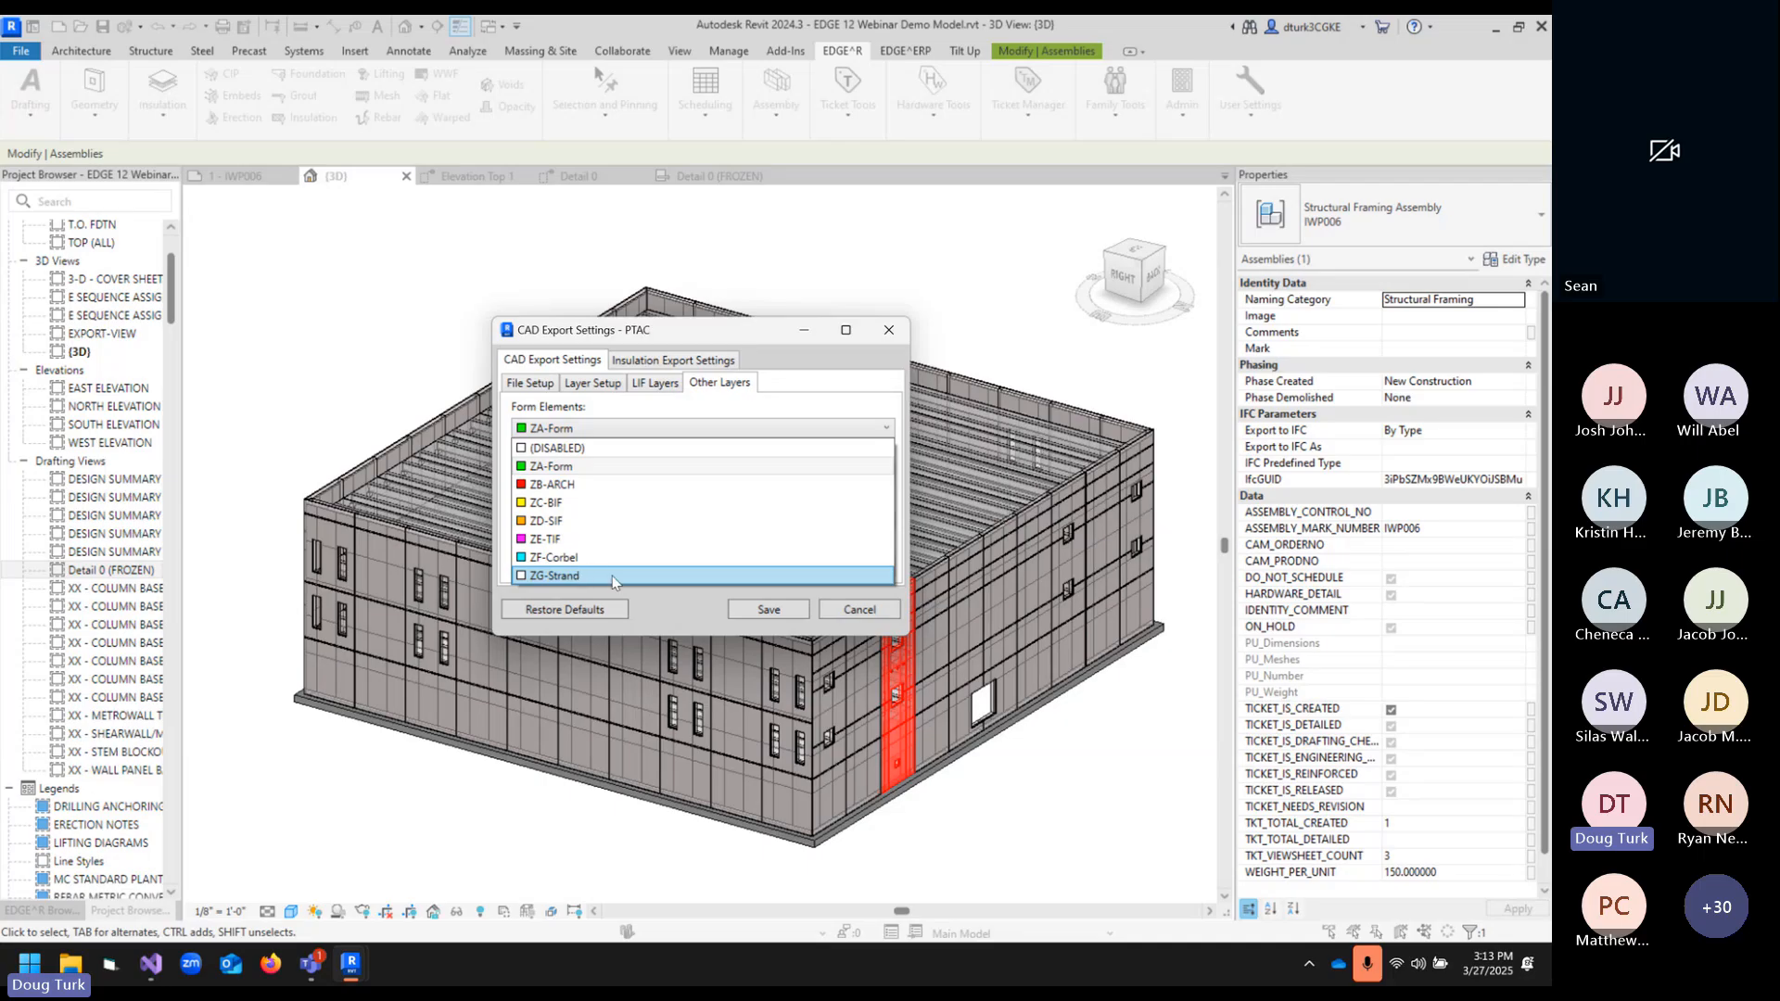
left_click(572, 425)
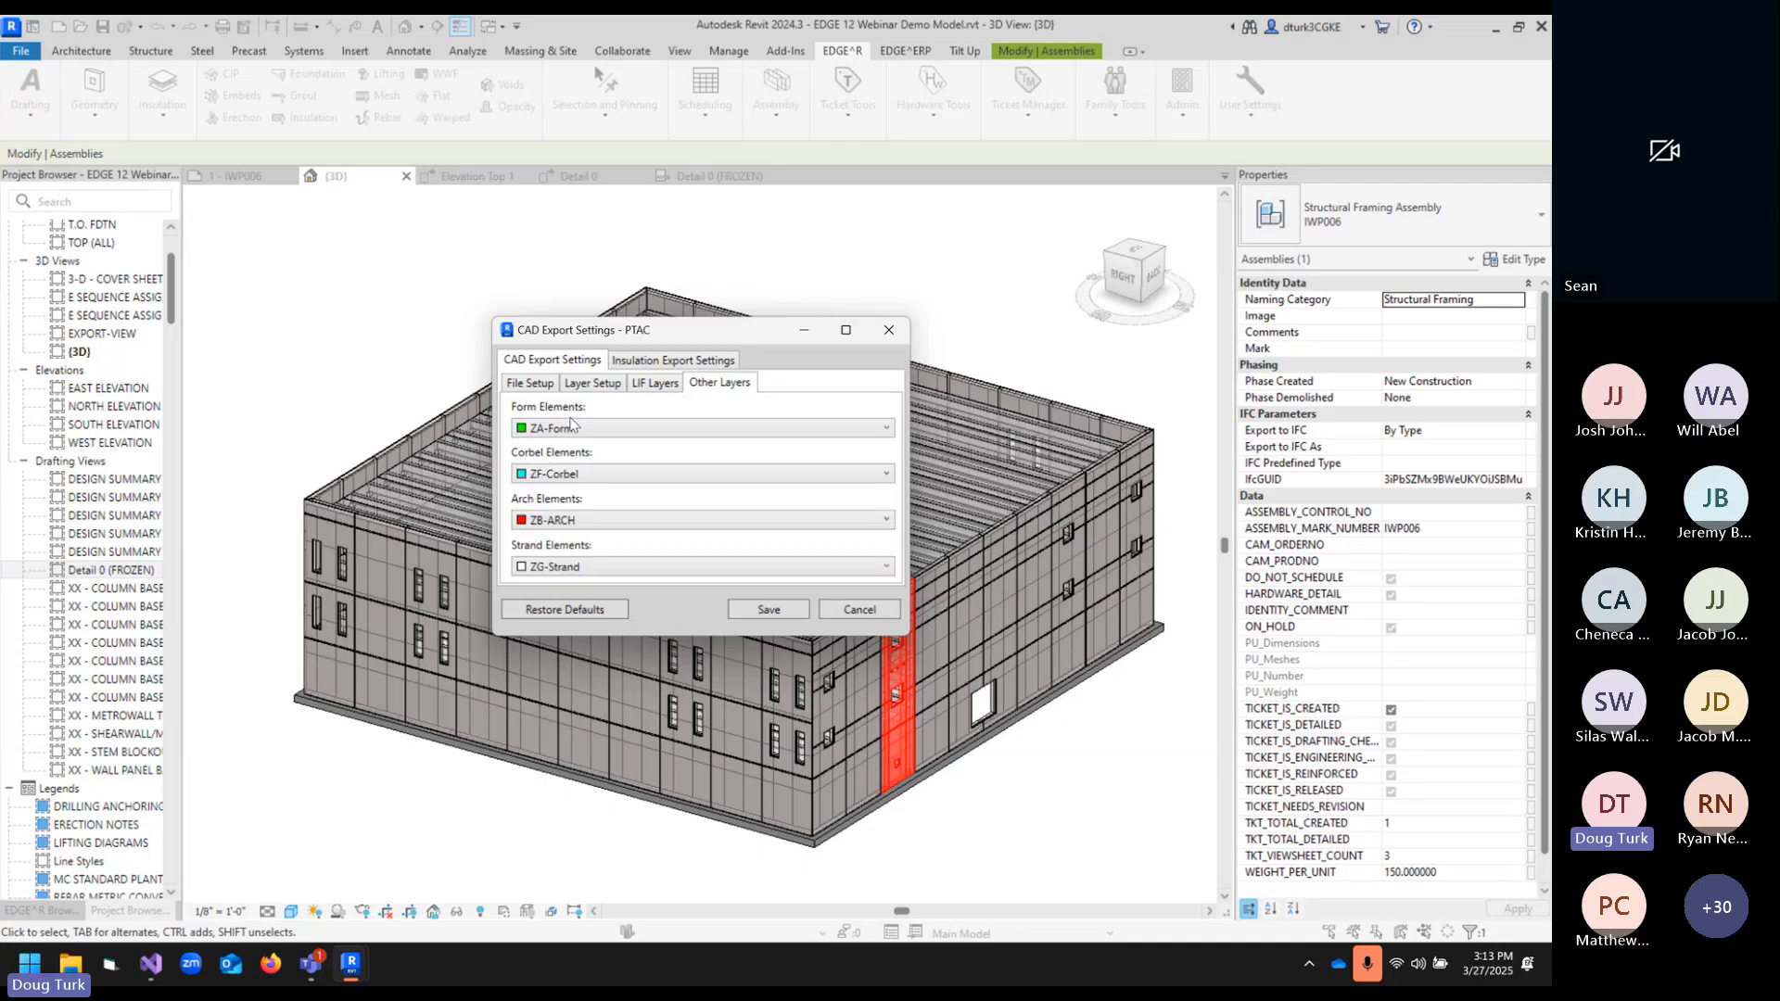
left_click(570, 524)
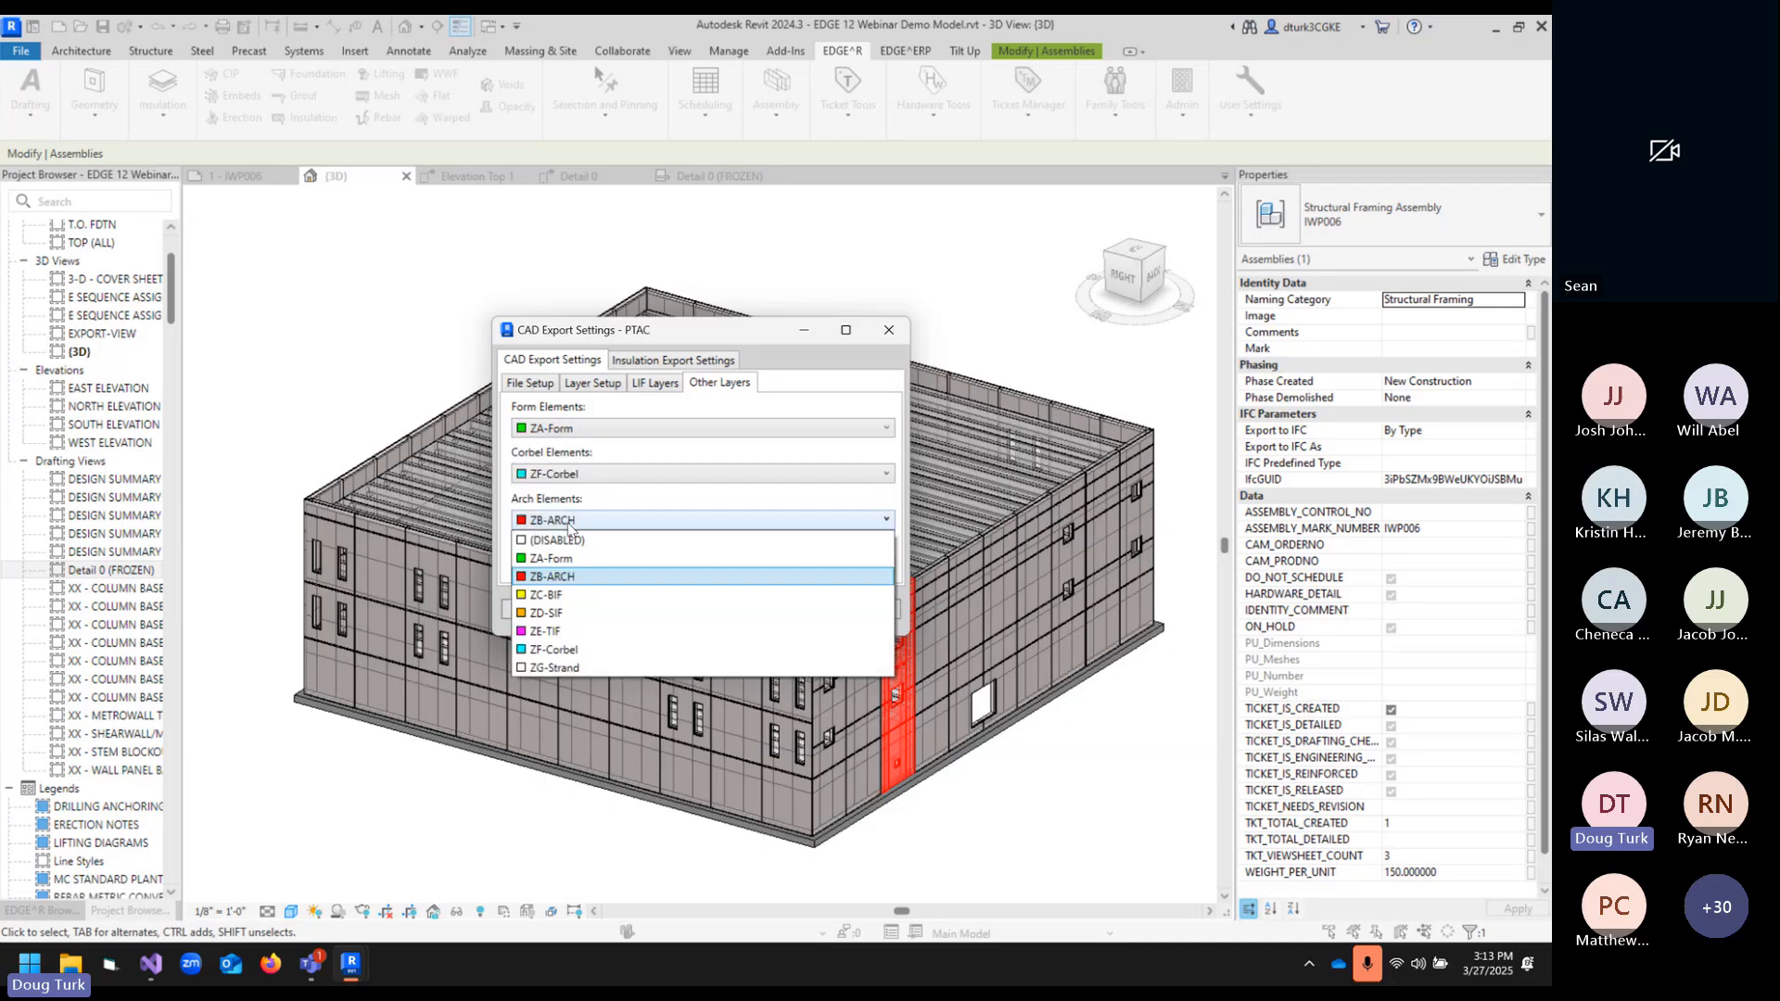
left_click(568, 542)
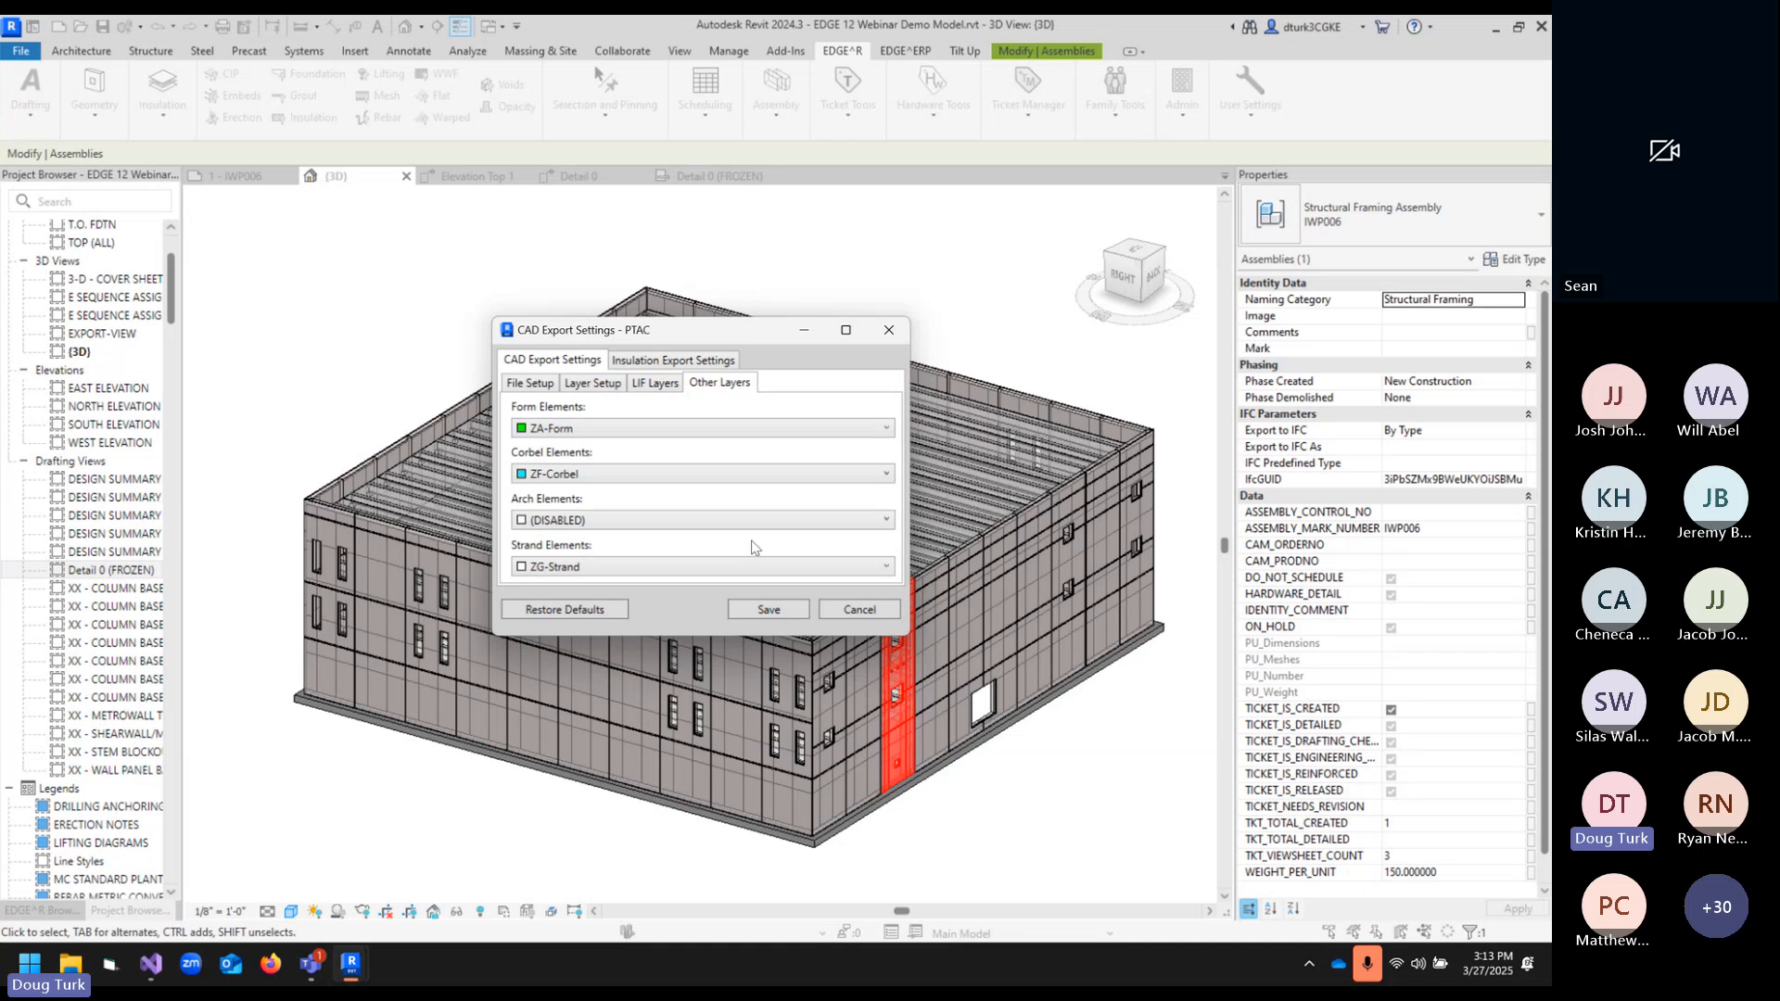
left_click(591, 472)
left_click(565, 489)
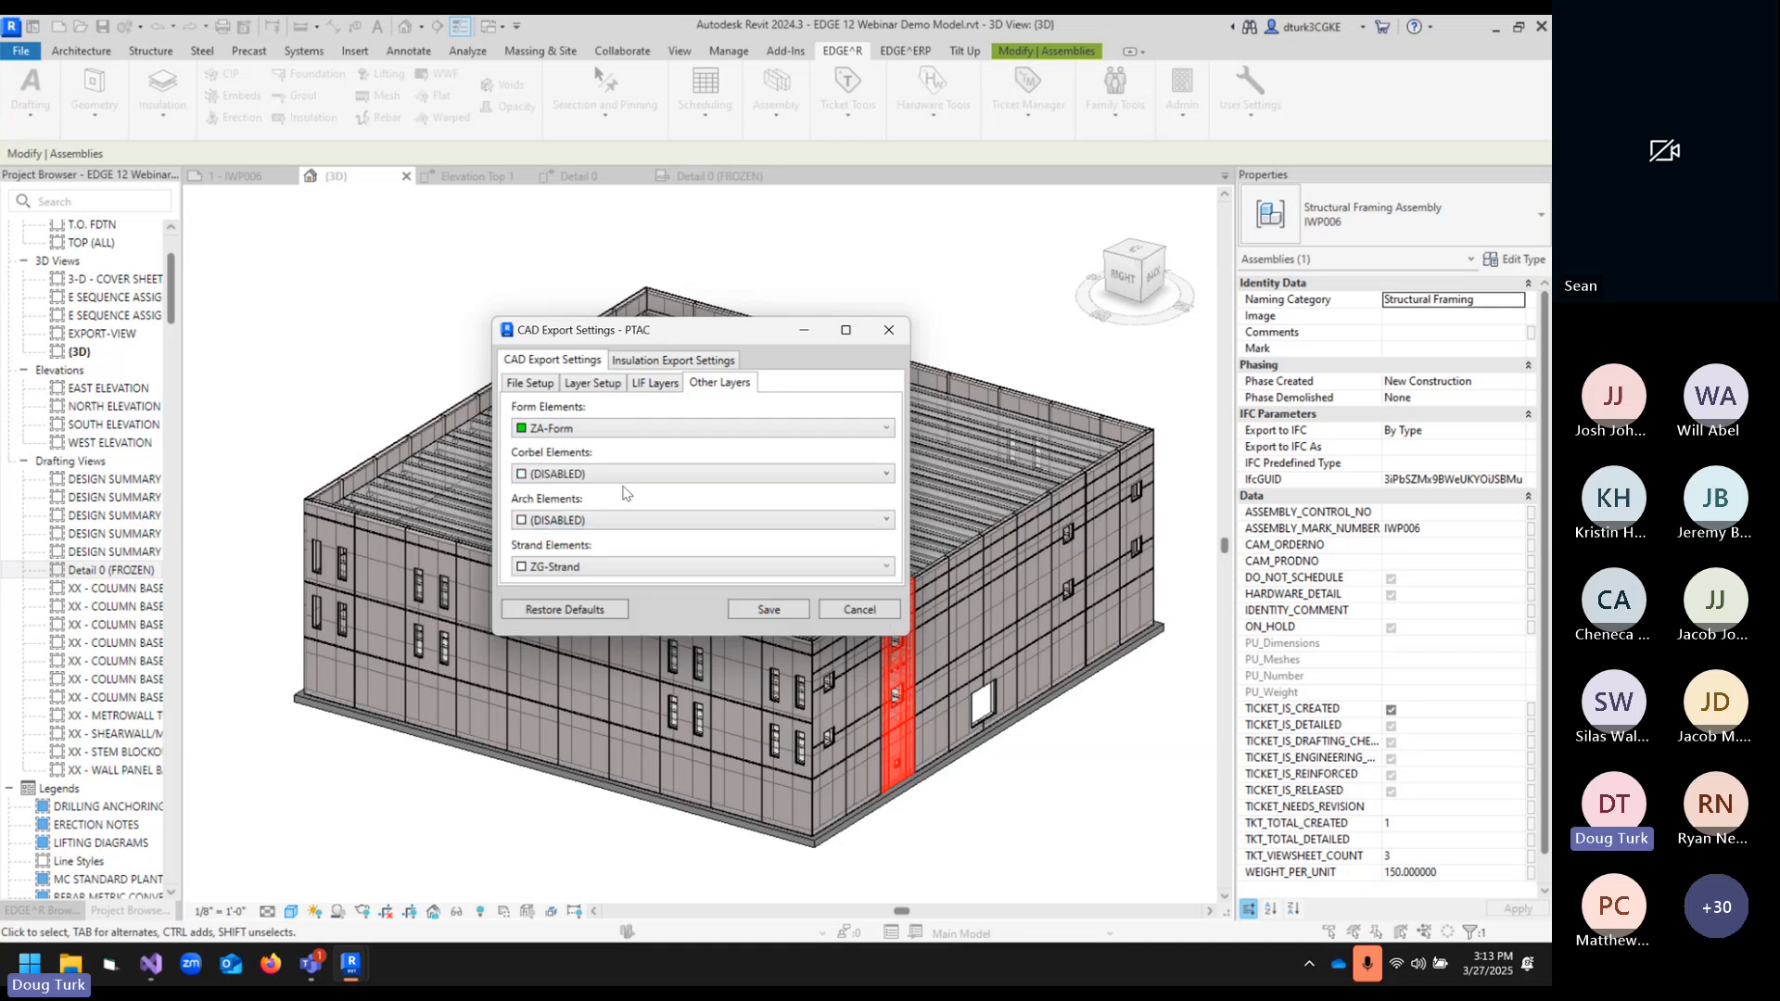
- Review the TIF, BIF and SIF layers, then try the ZA-Form layer for corbel elements and return them to (DISABLED)
left_click(655, 383)
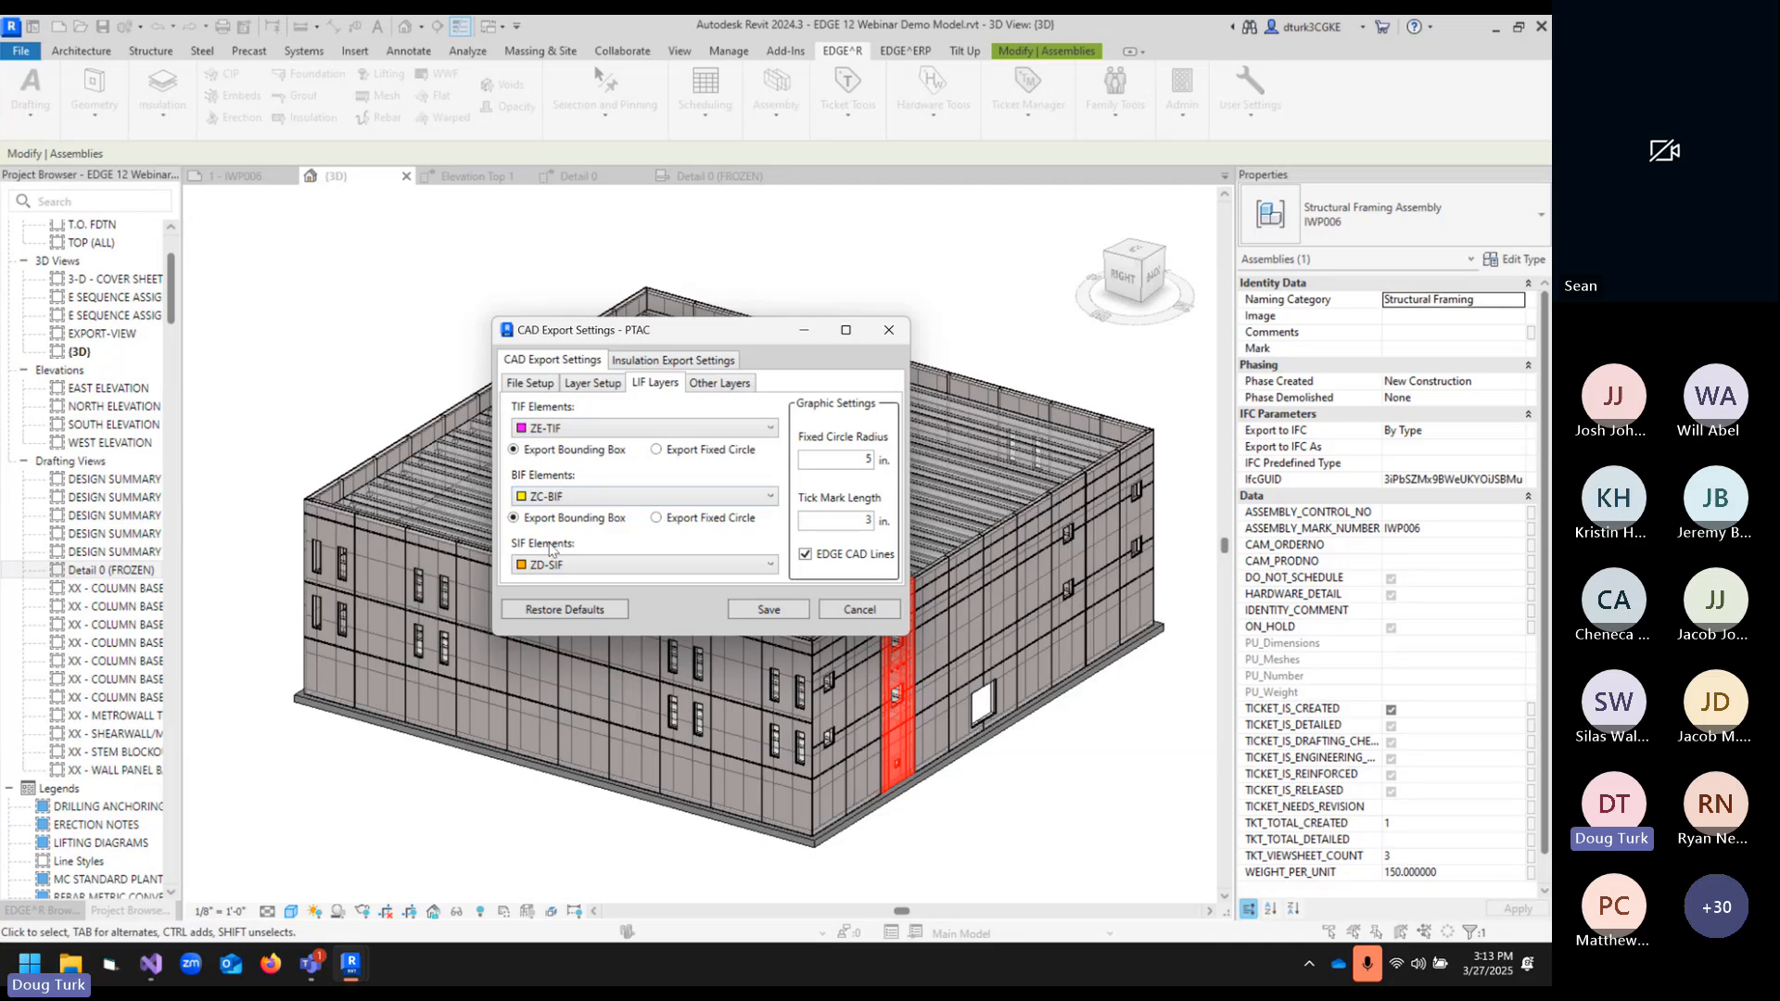
left_click(714, 384)
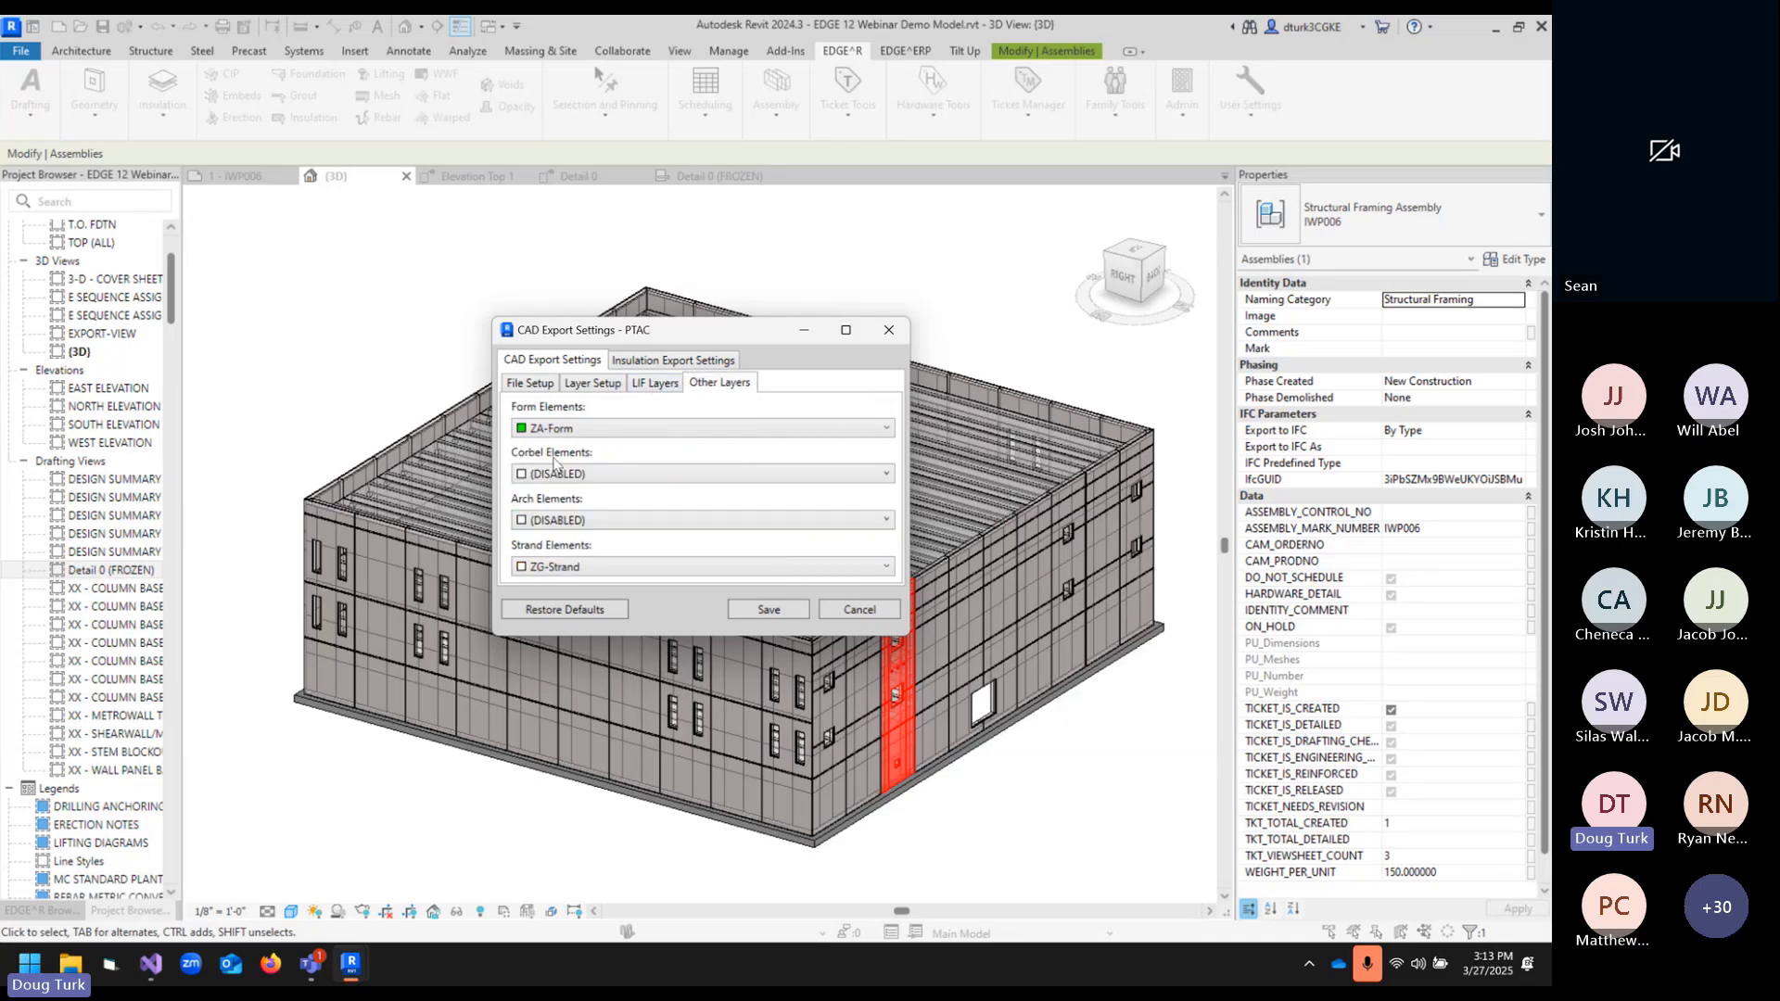
left_click(649, 384)
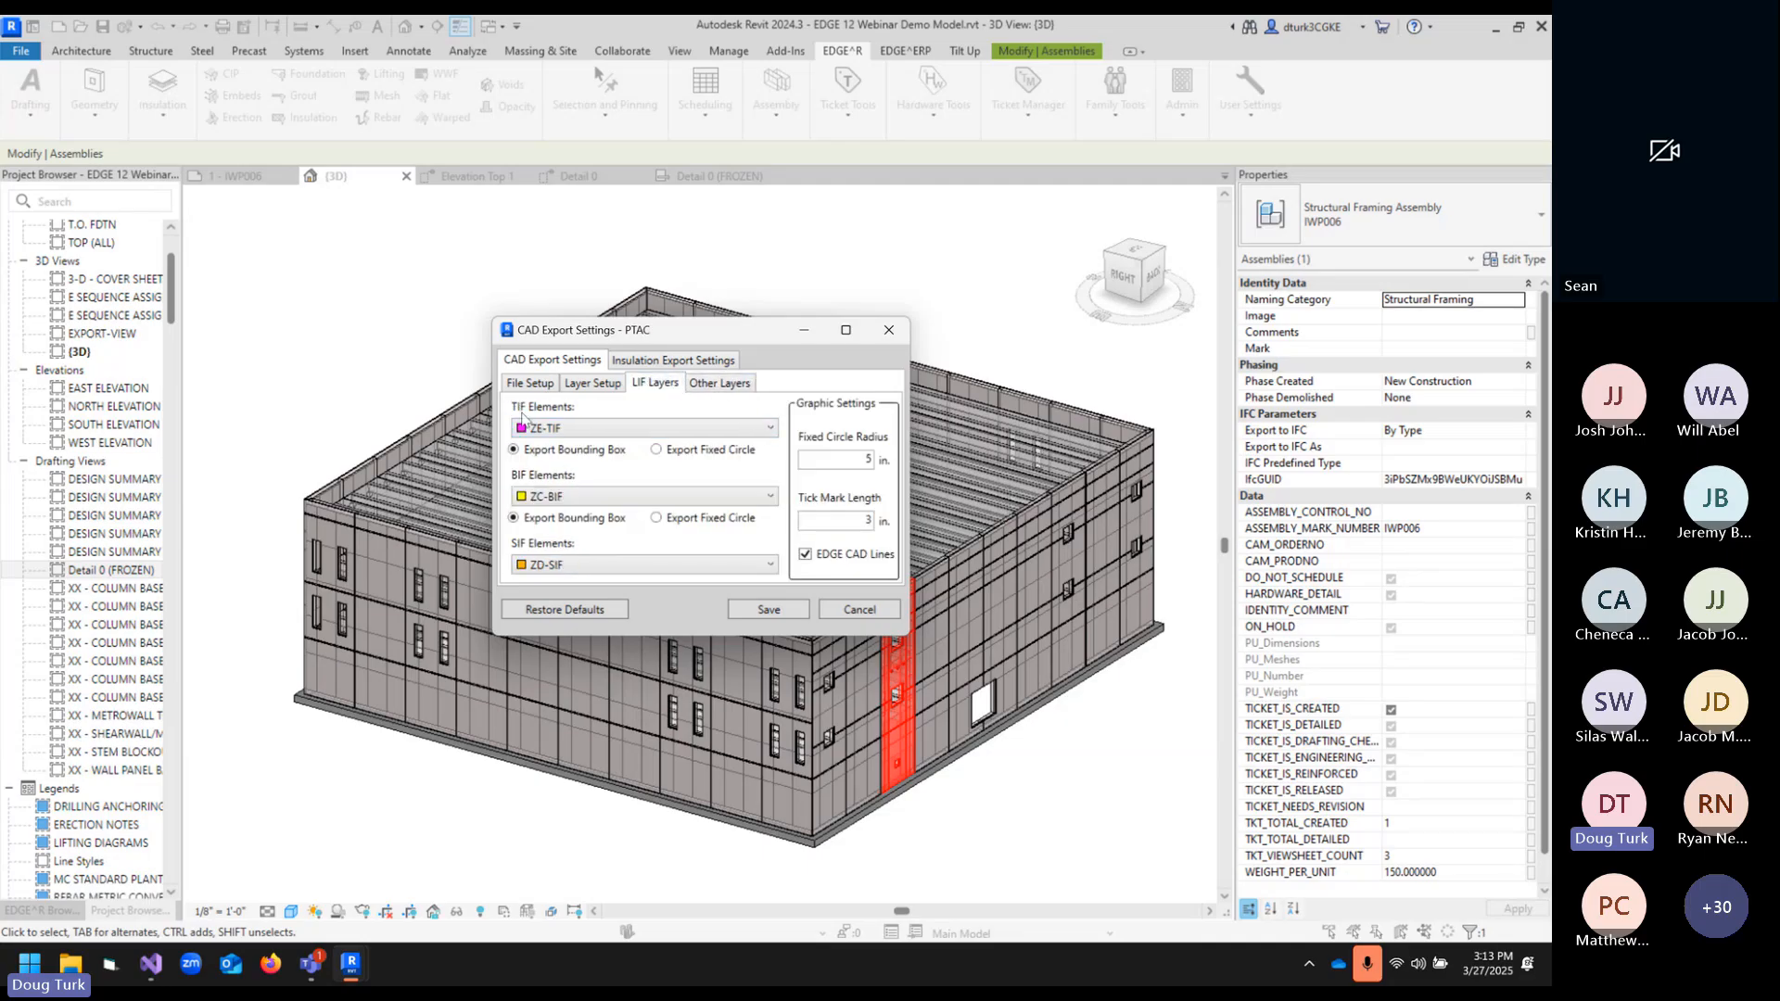
left_click(706, 385)
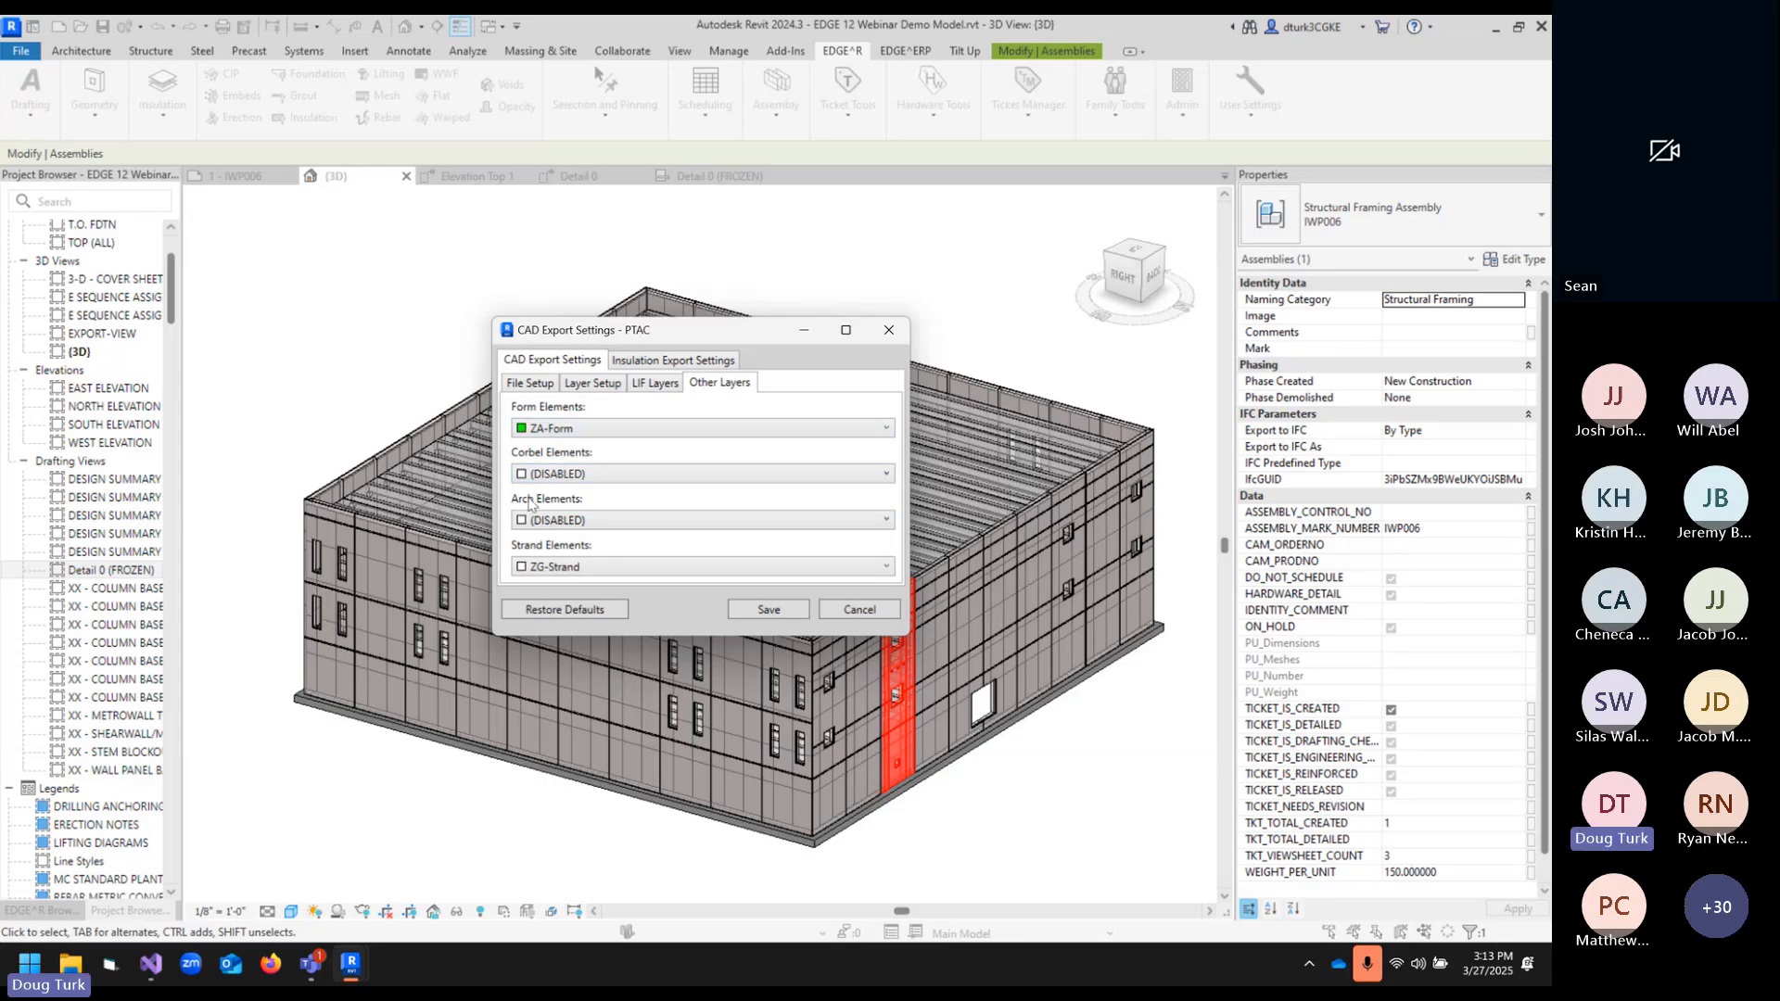
left_click(546, 475)
left_click(554, 512)
left_click(540, 474)
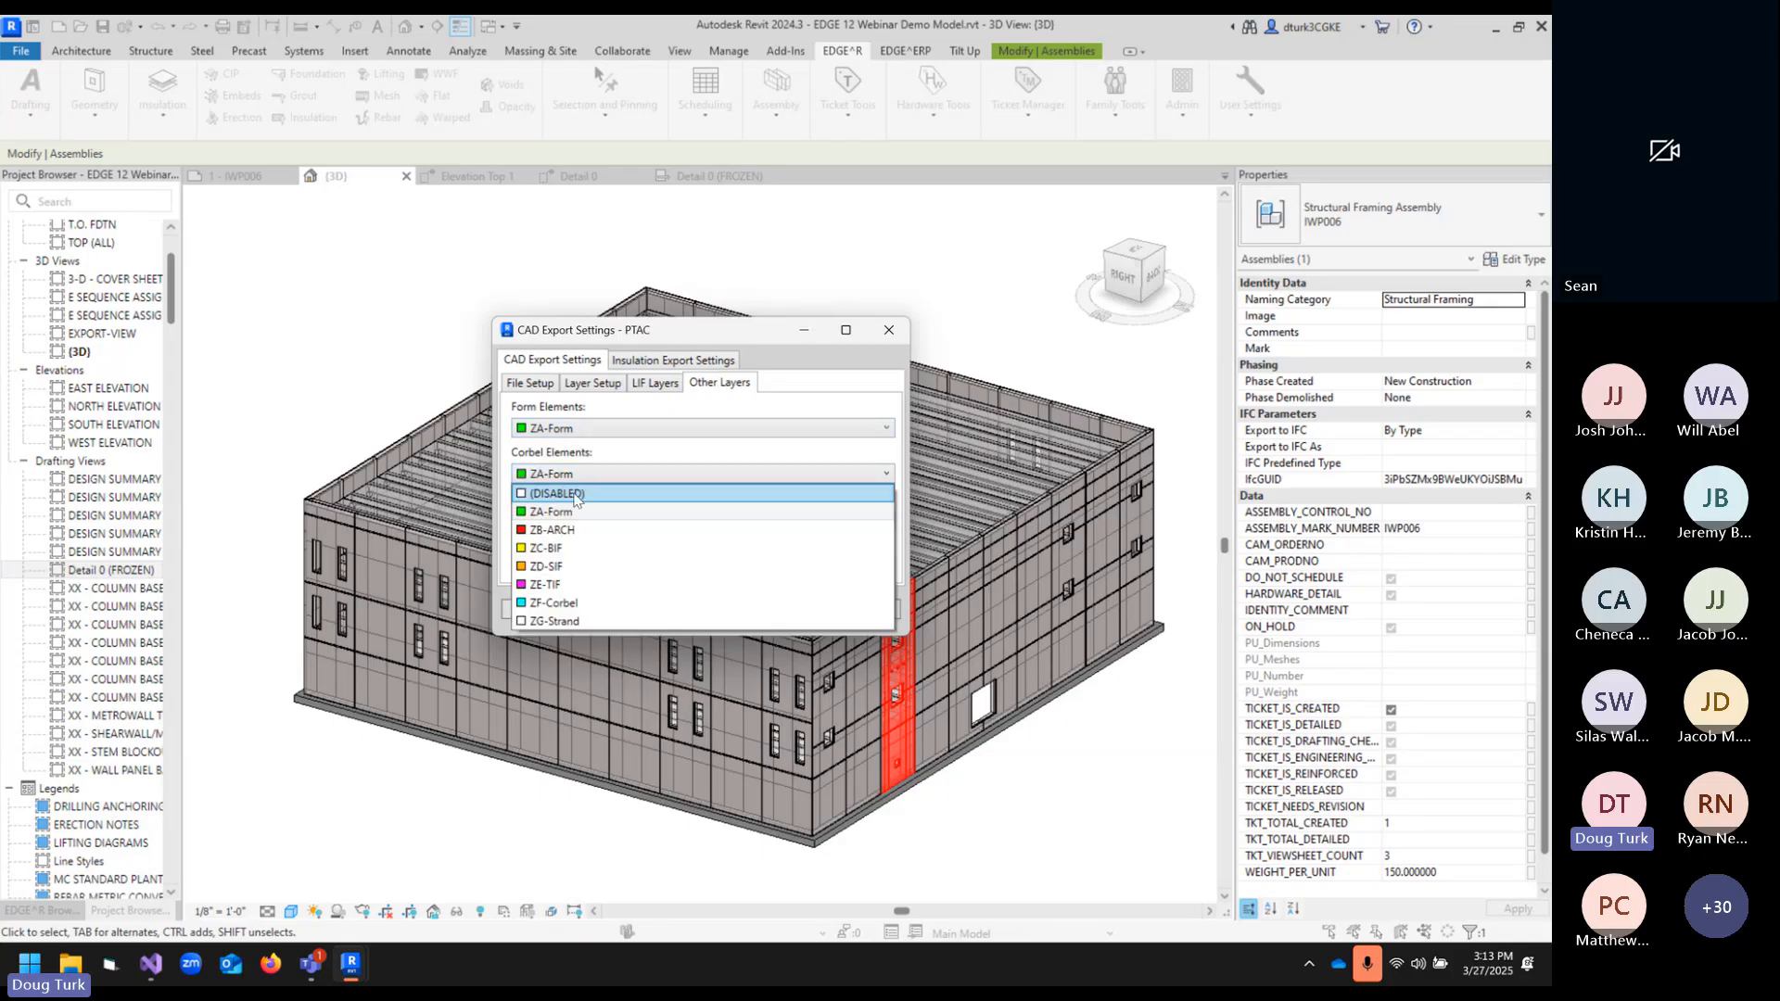
left_click(579, 499)
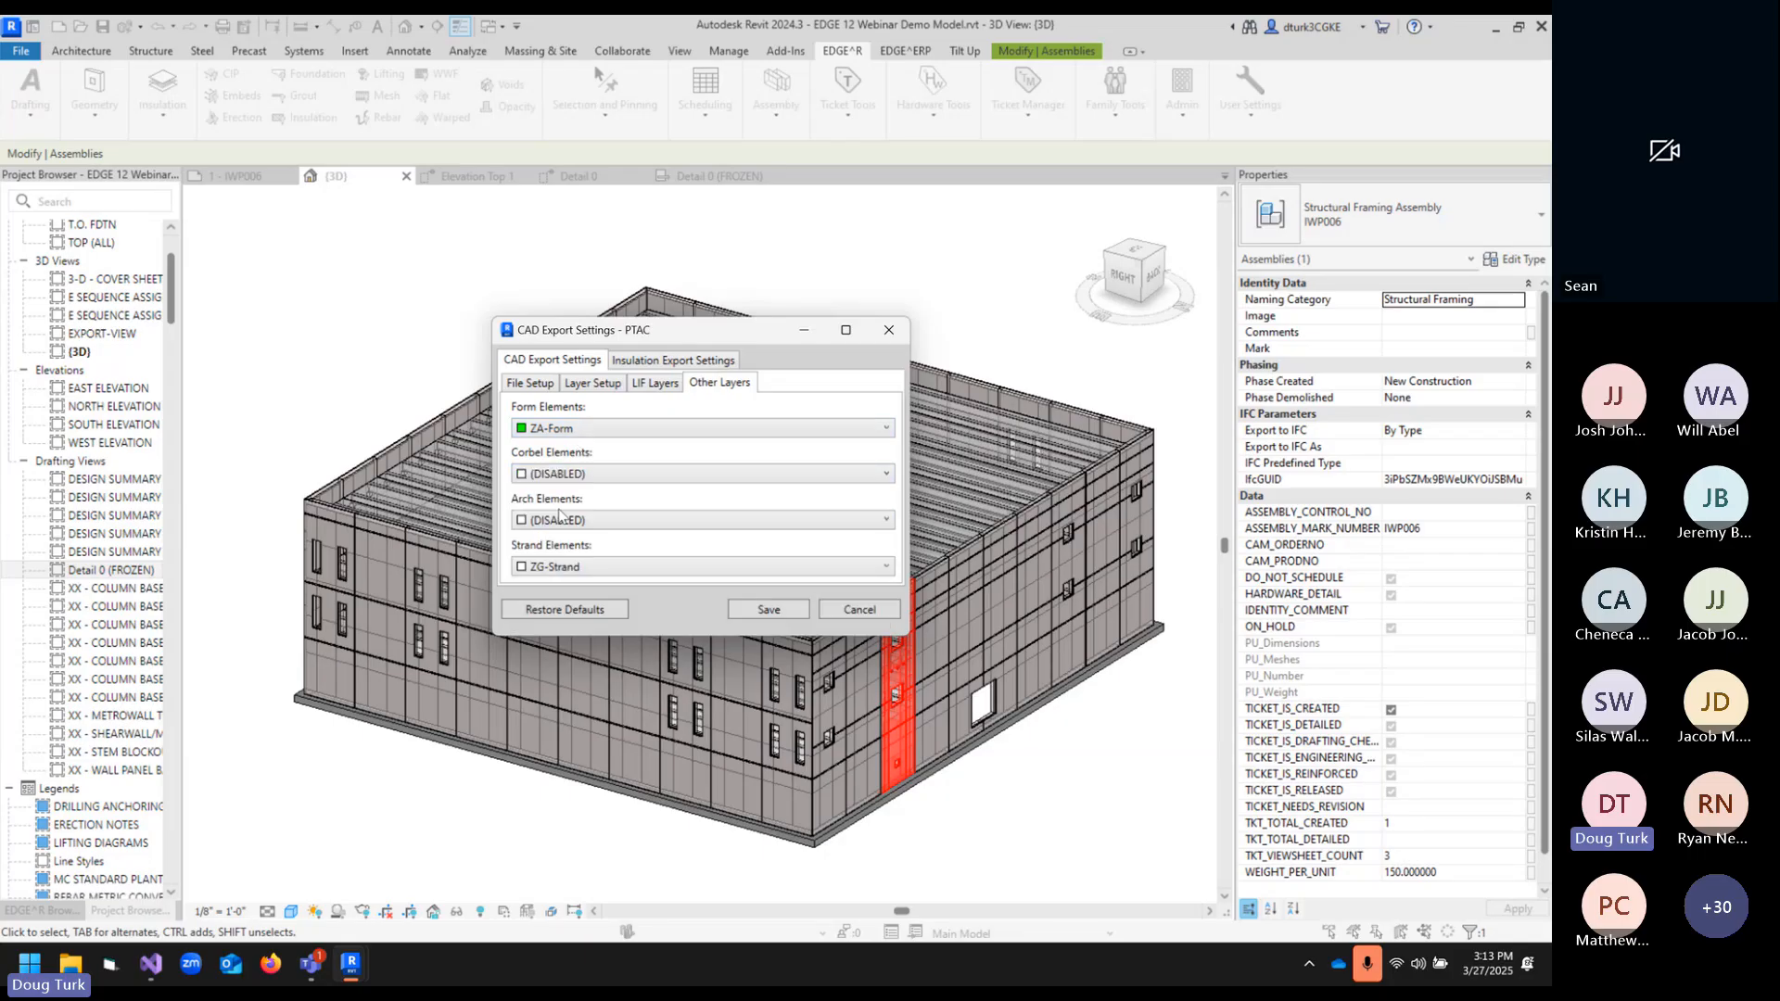
- Rename the BIF, SIF and TIF export layers as ZC-BIF_PLATES, ZD-SIFPLATES and ZE-TIFPLATES
left_click(610, 388)
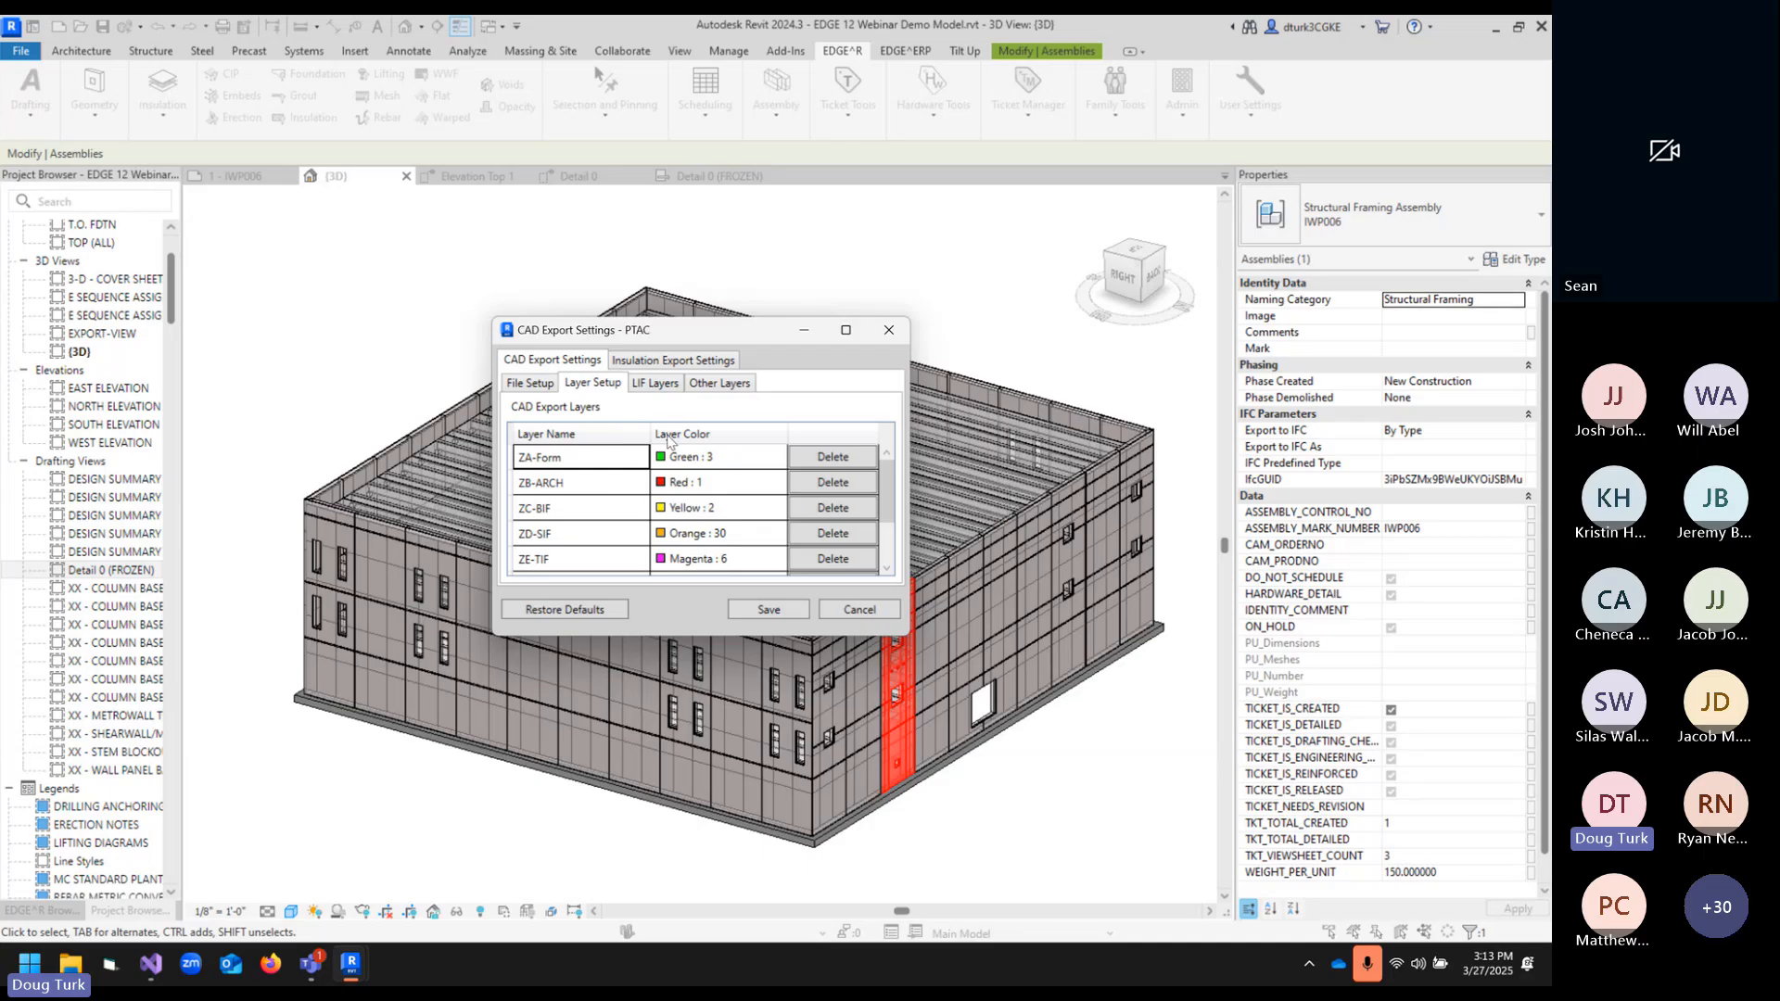
scroll(620, 494, "down", 1)
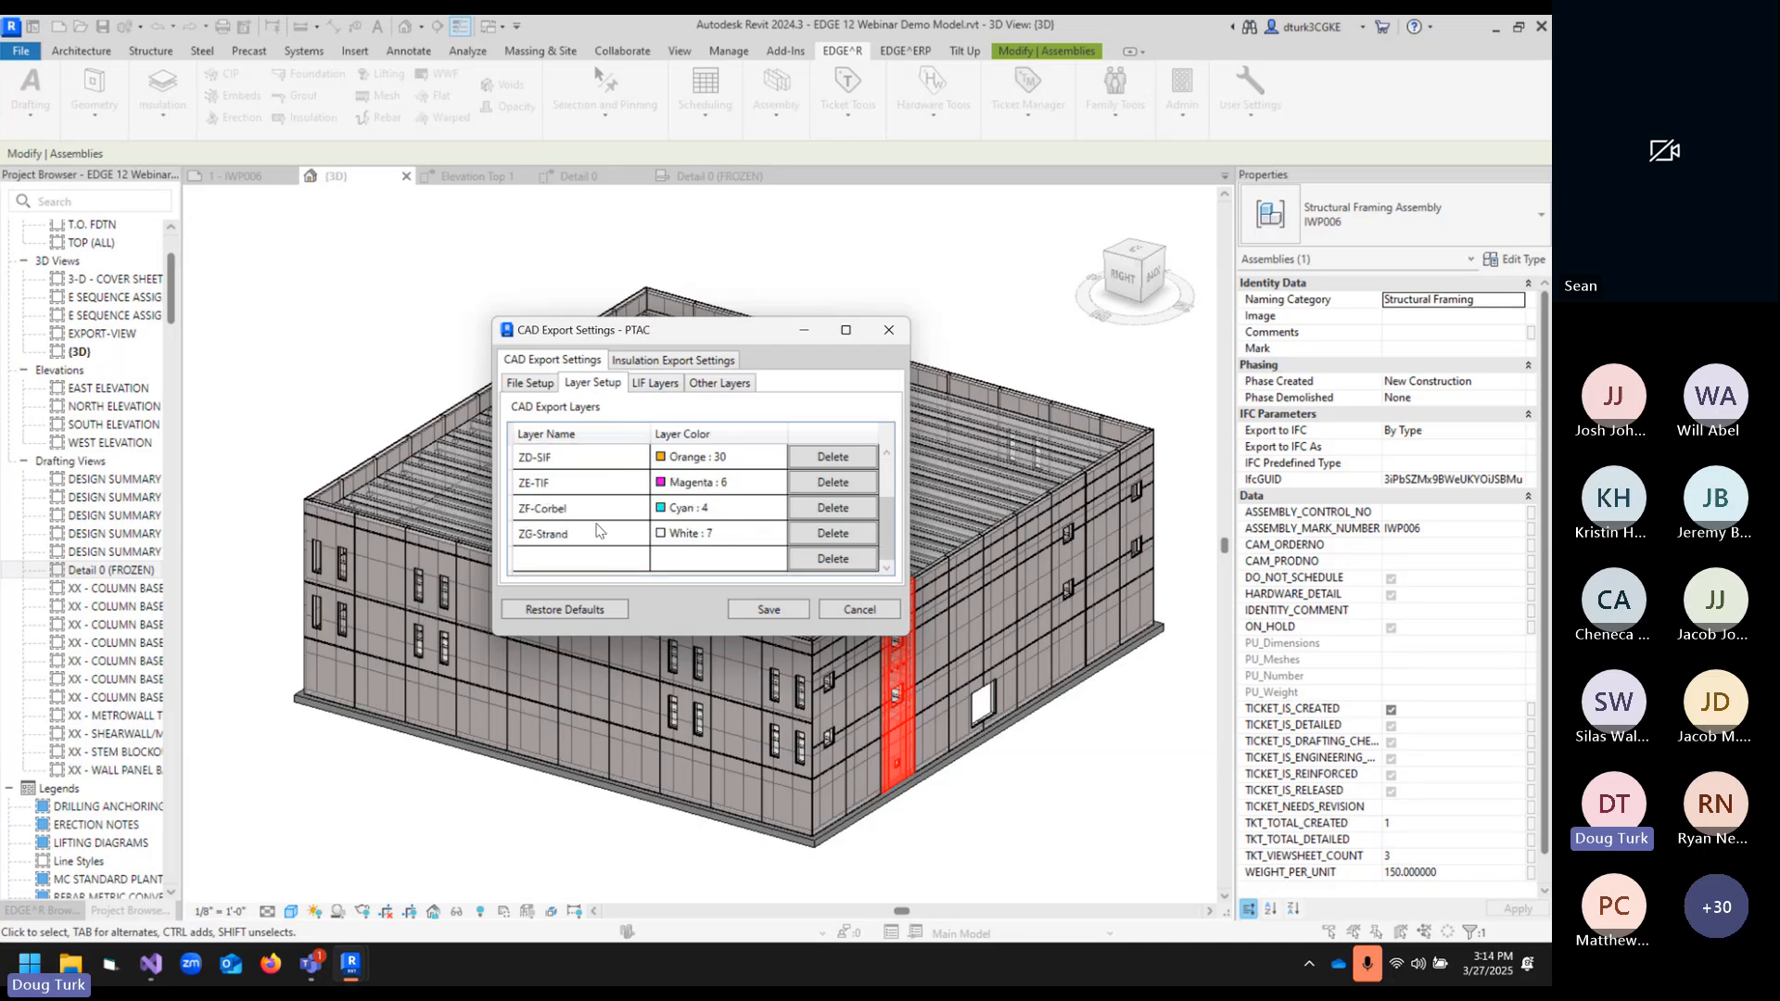
scroll(700, 506, "up", 1)
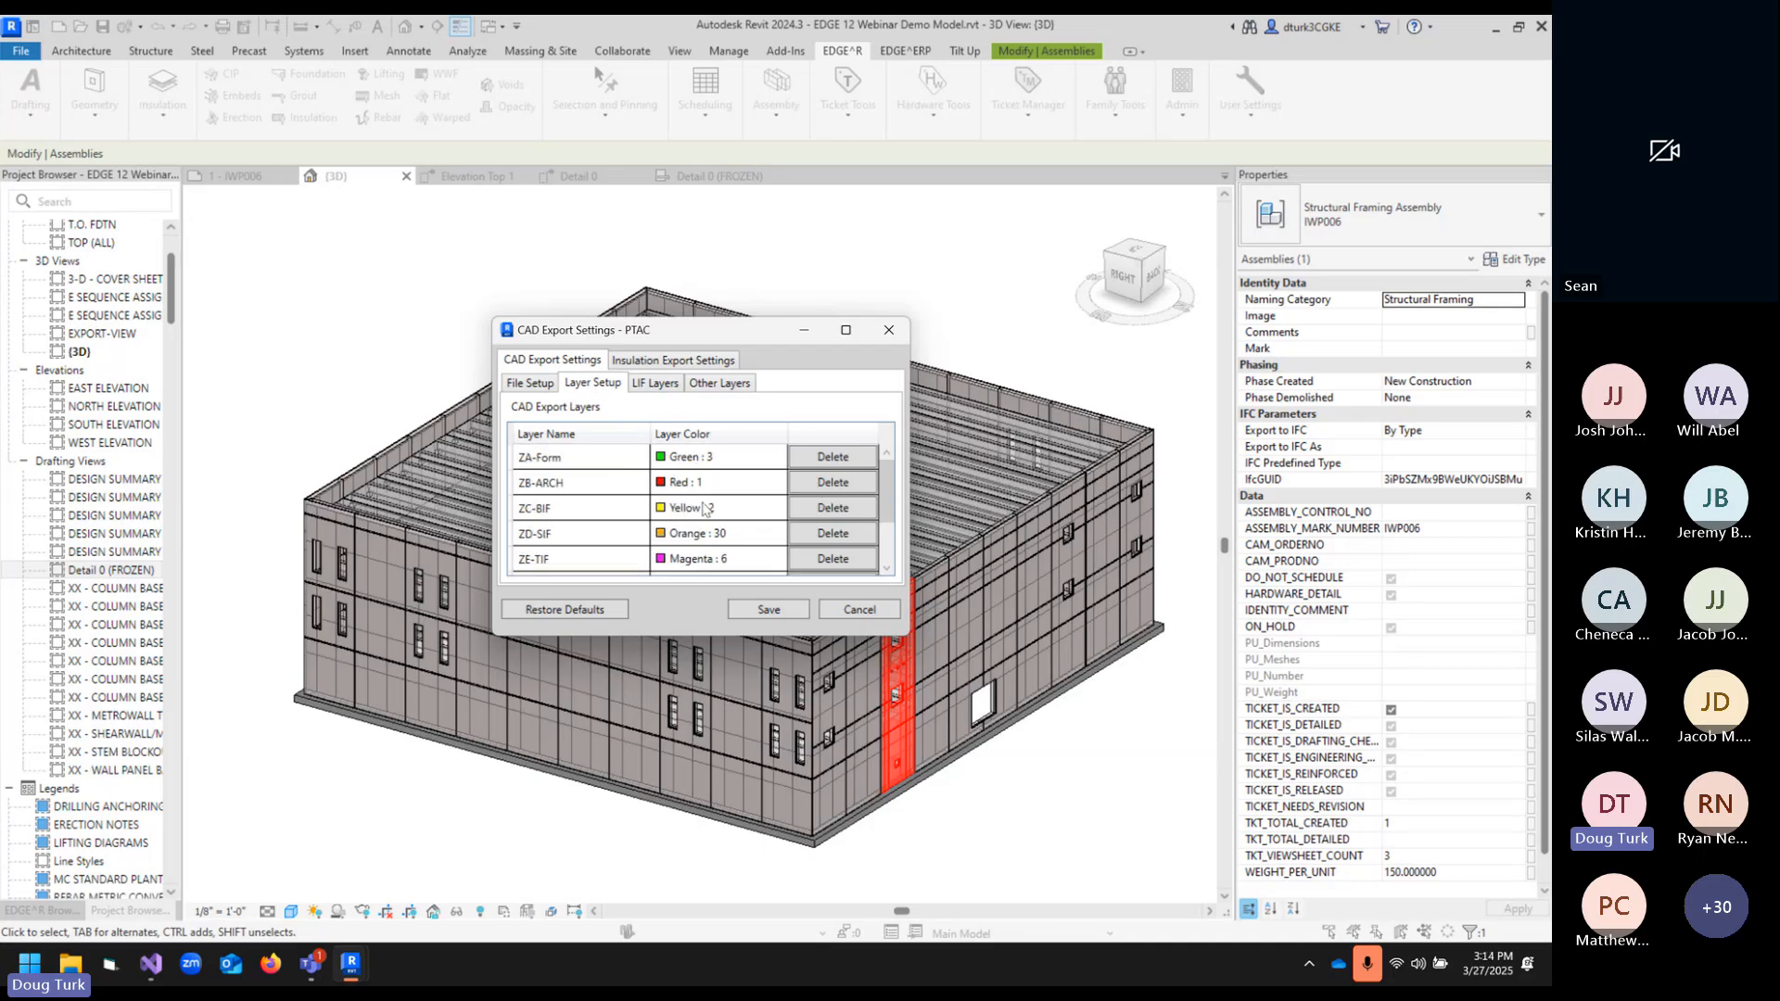
left_click(590, 457)
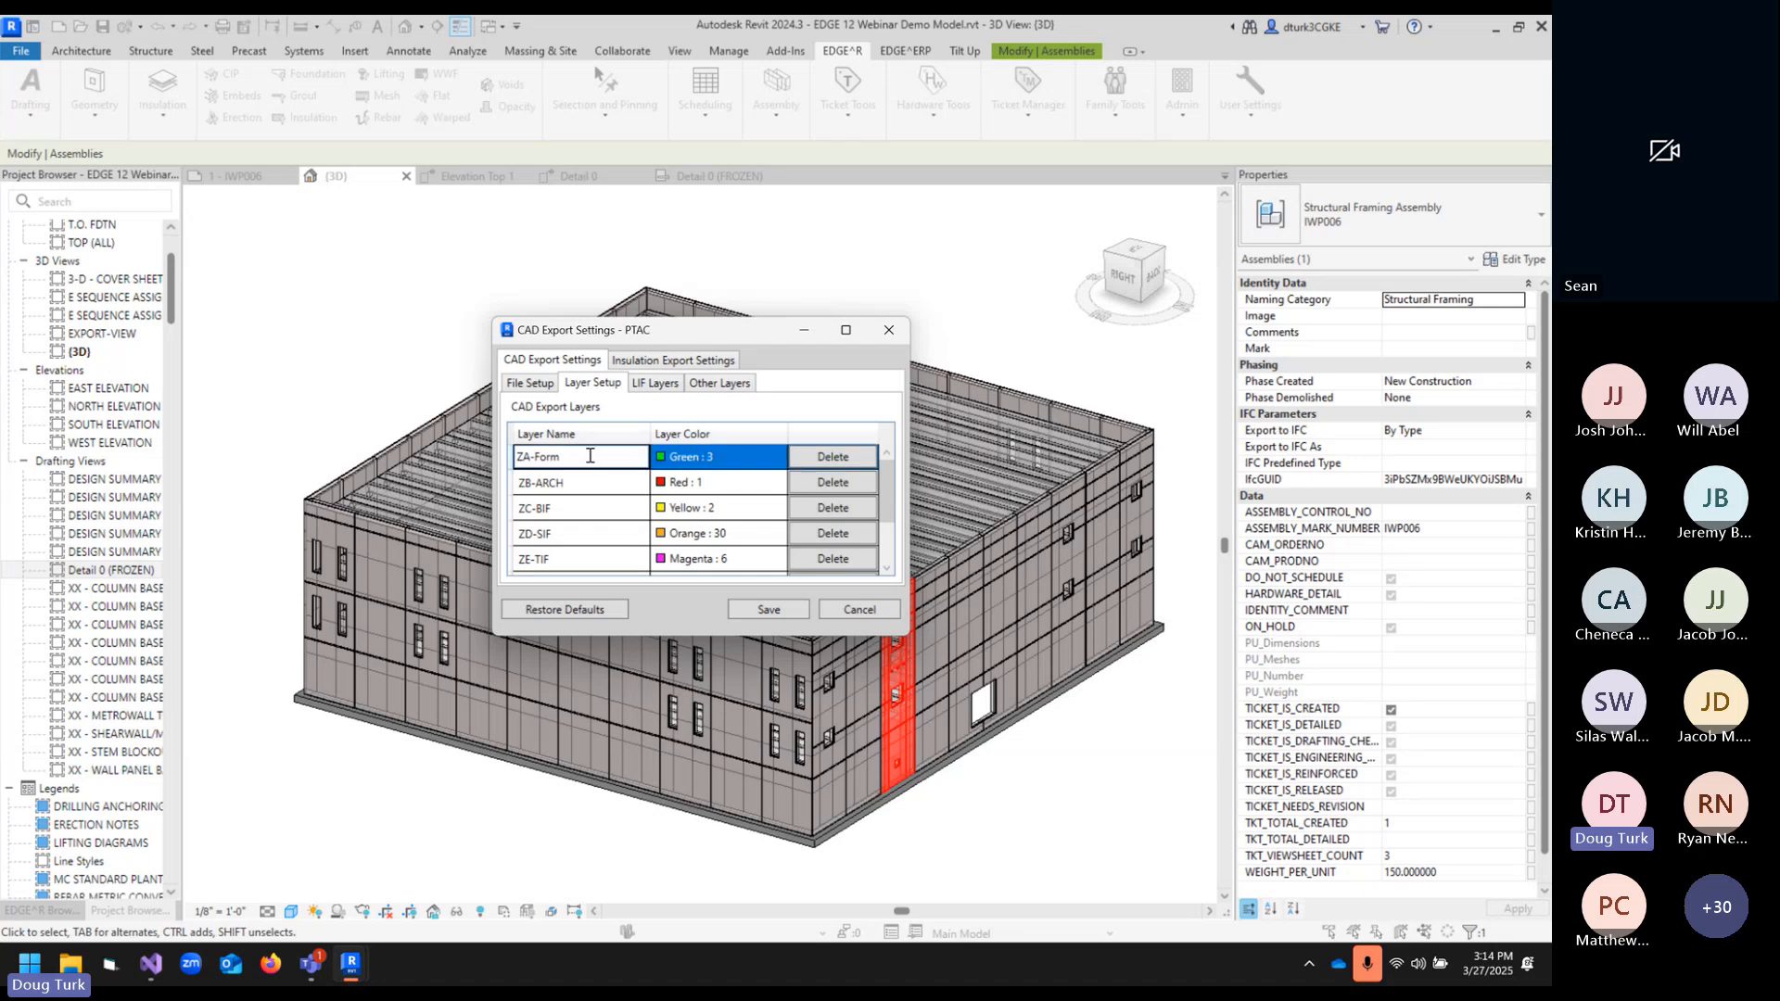
left_click(592, 510)
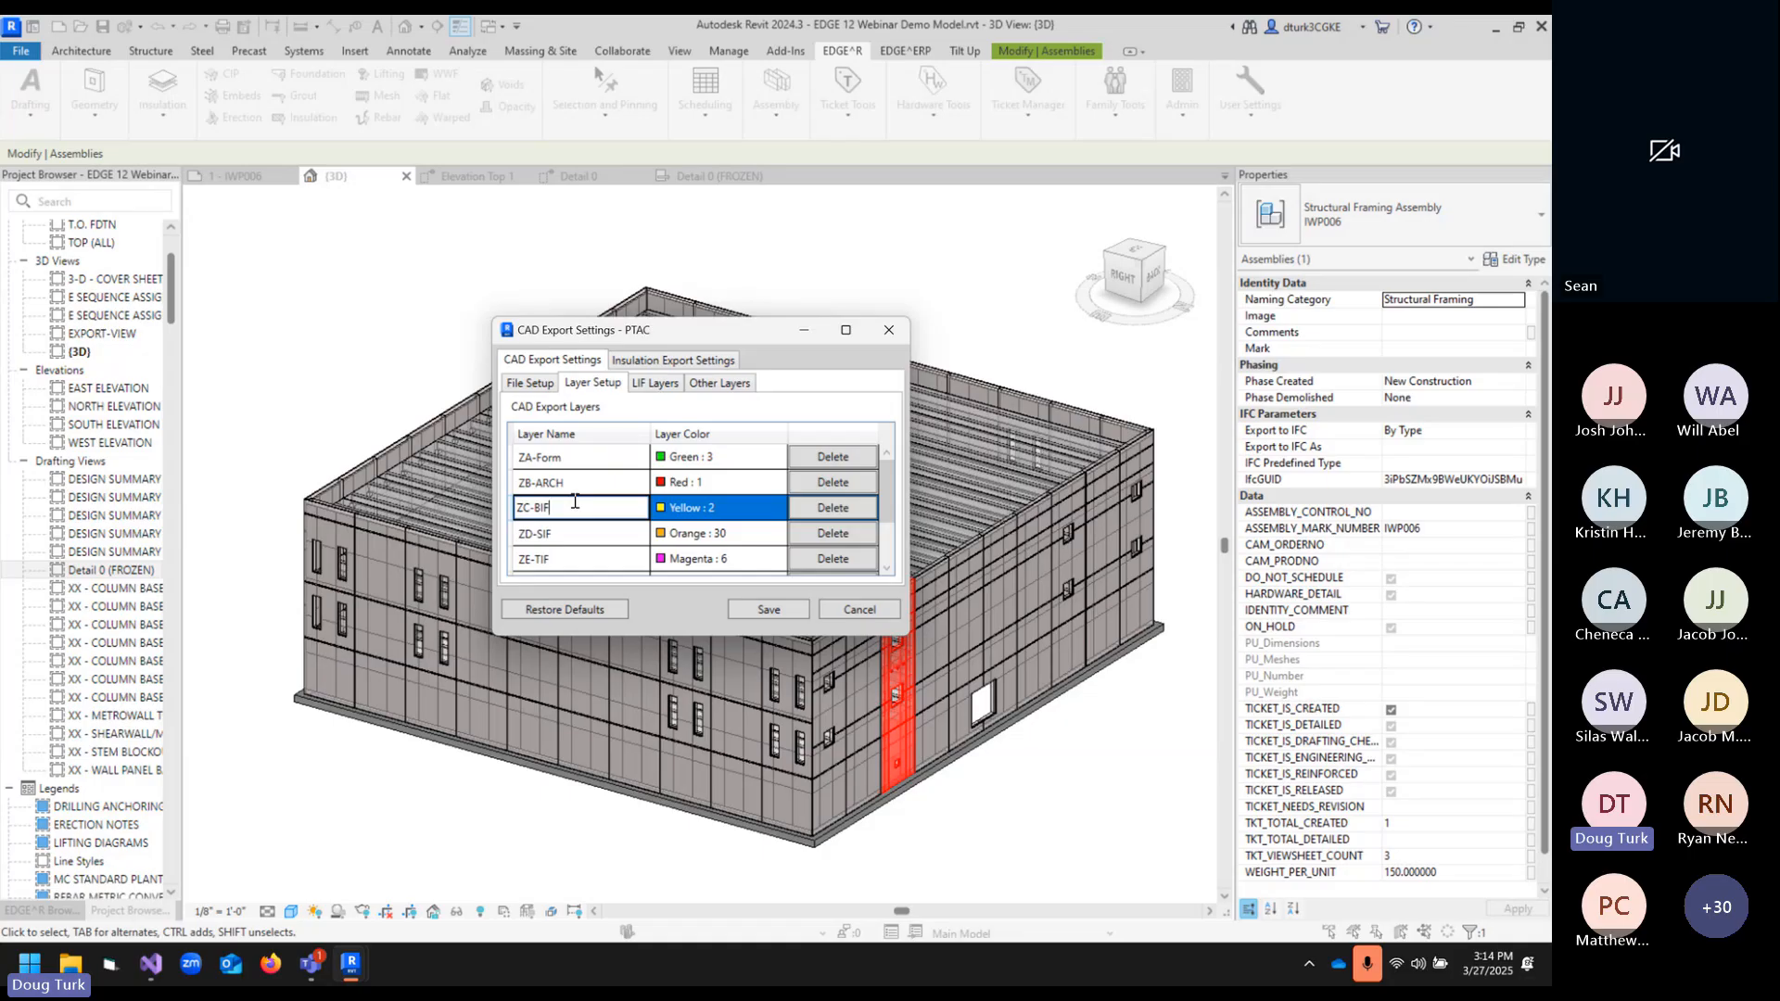
type("_PLATES")
left_click(576, 535)
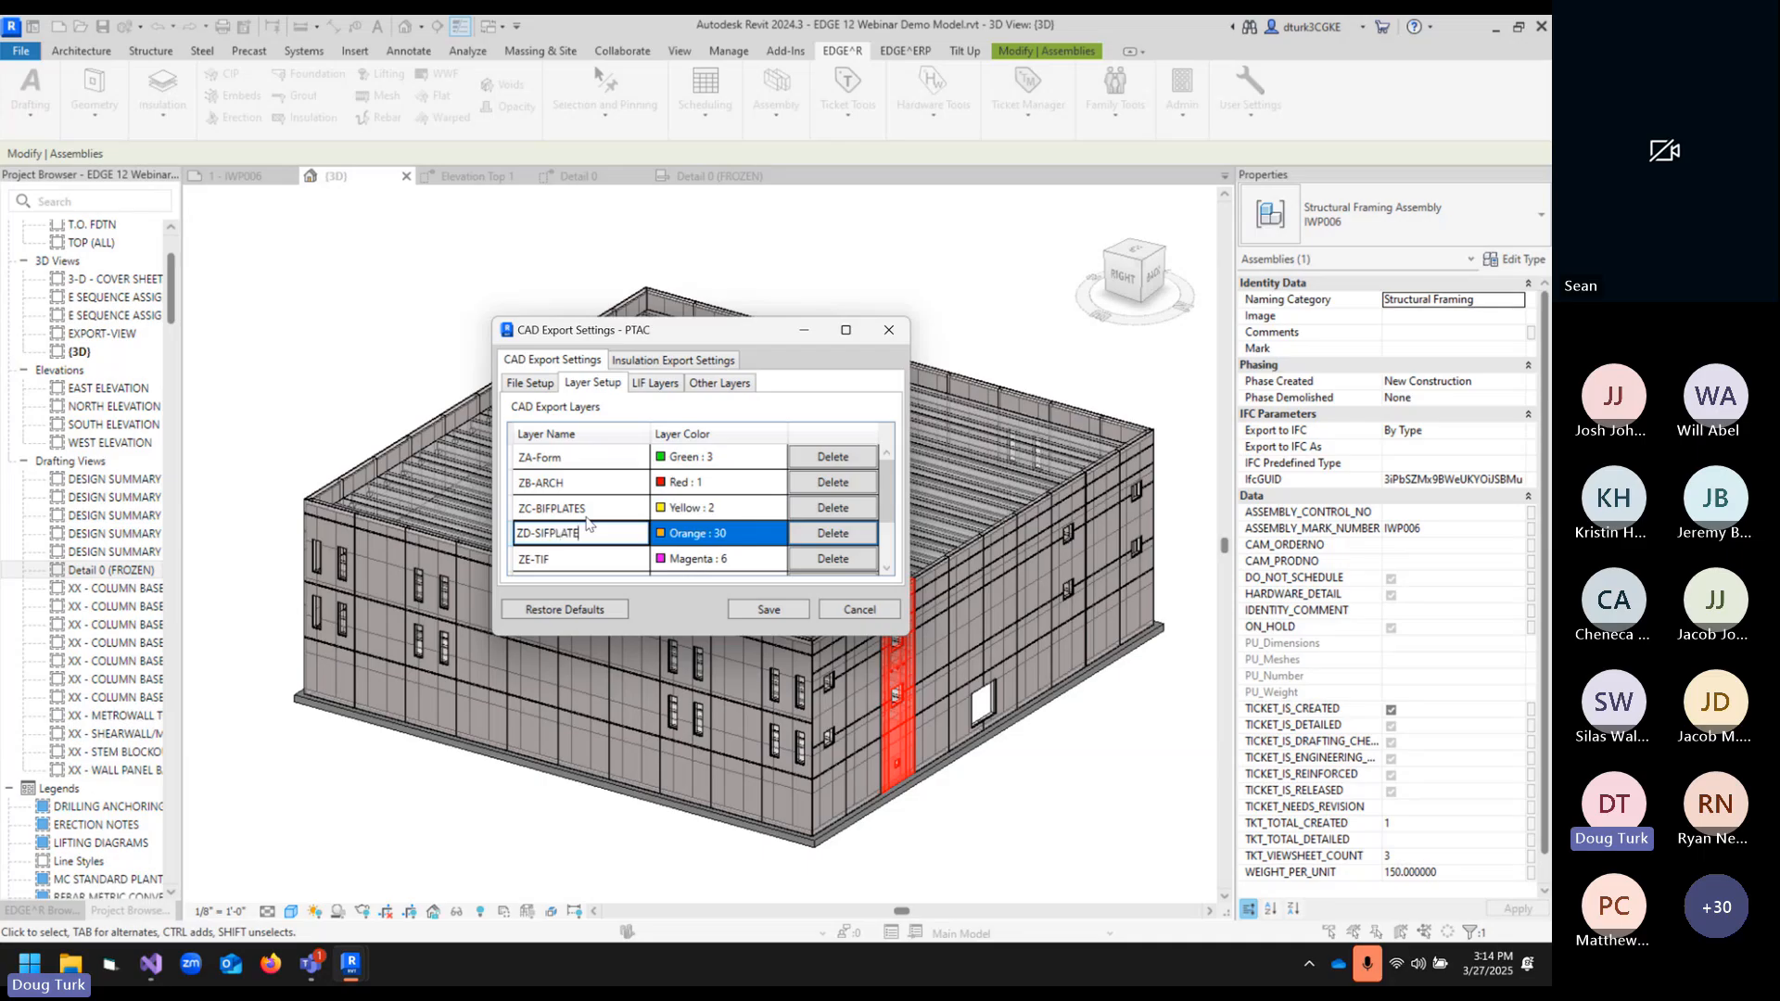
left_click(570, 559)
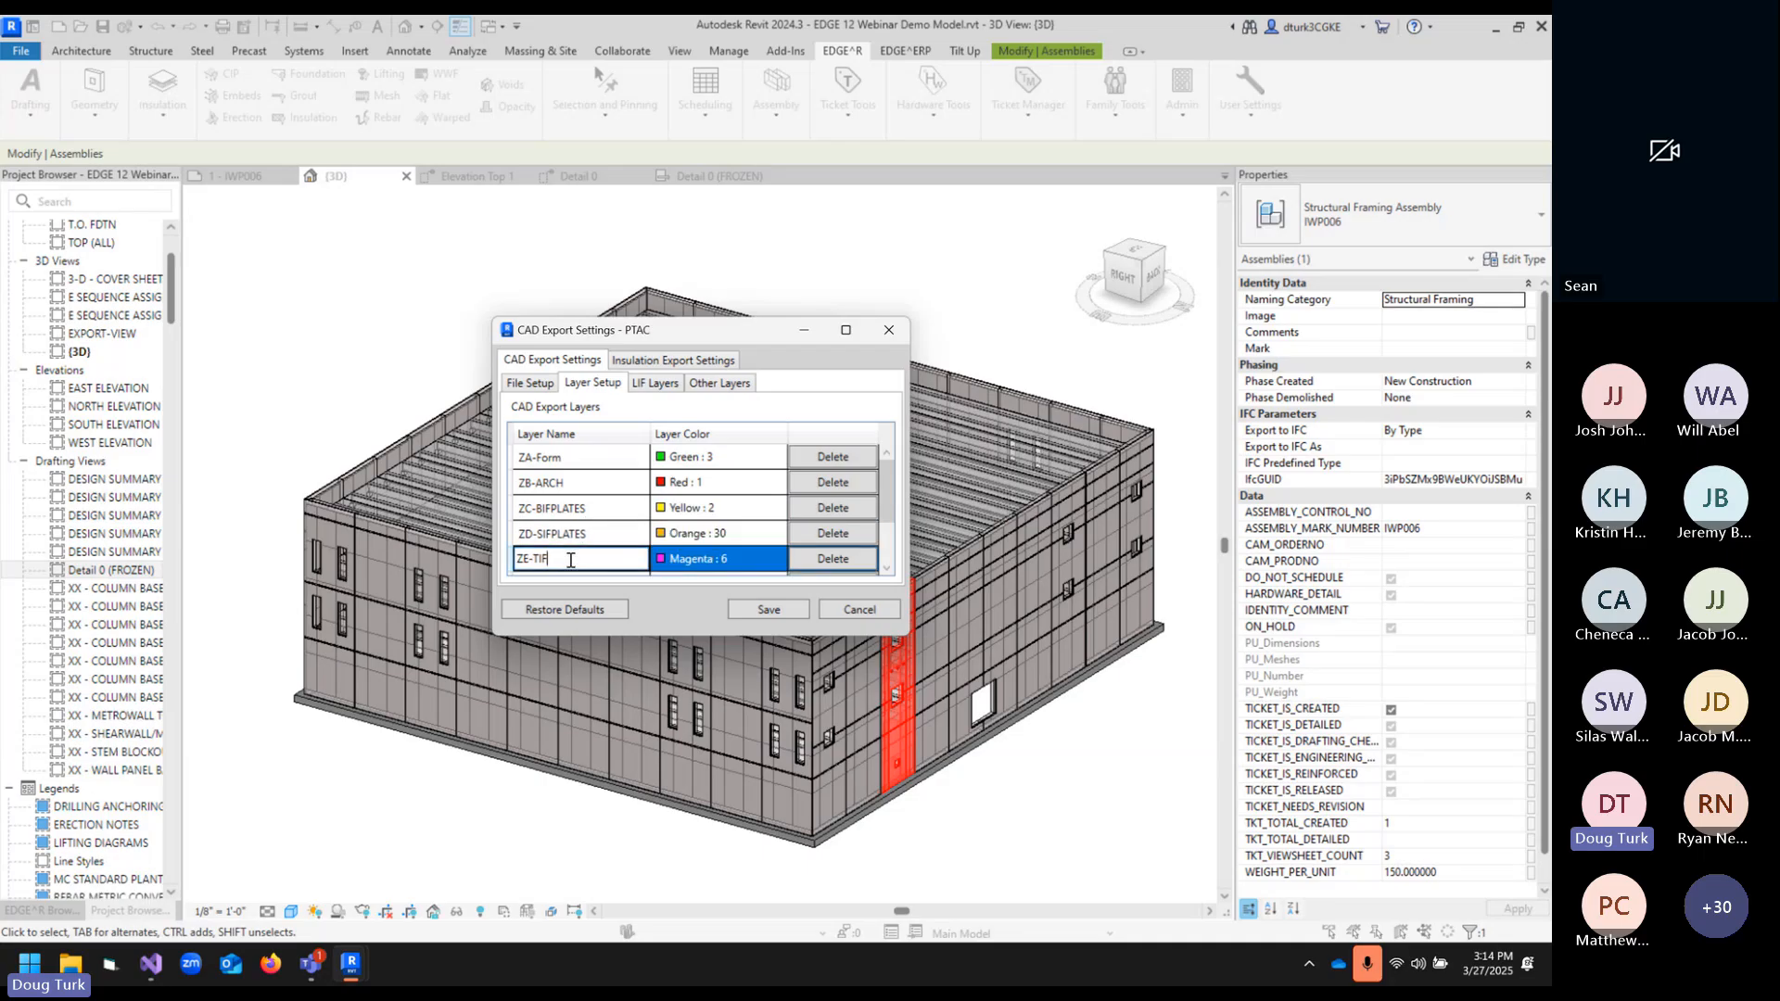
type("PLATES")
left_click(549, 518)
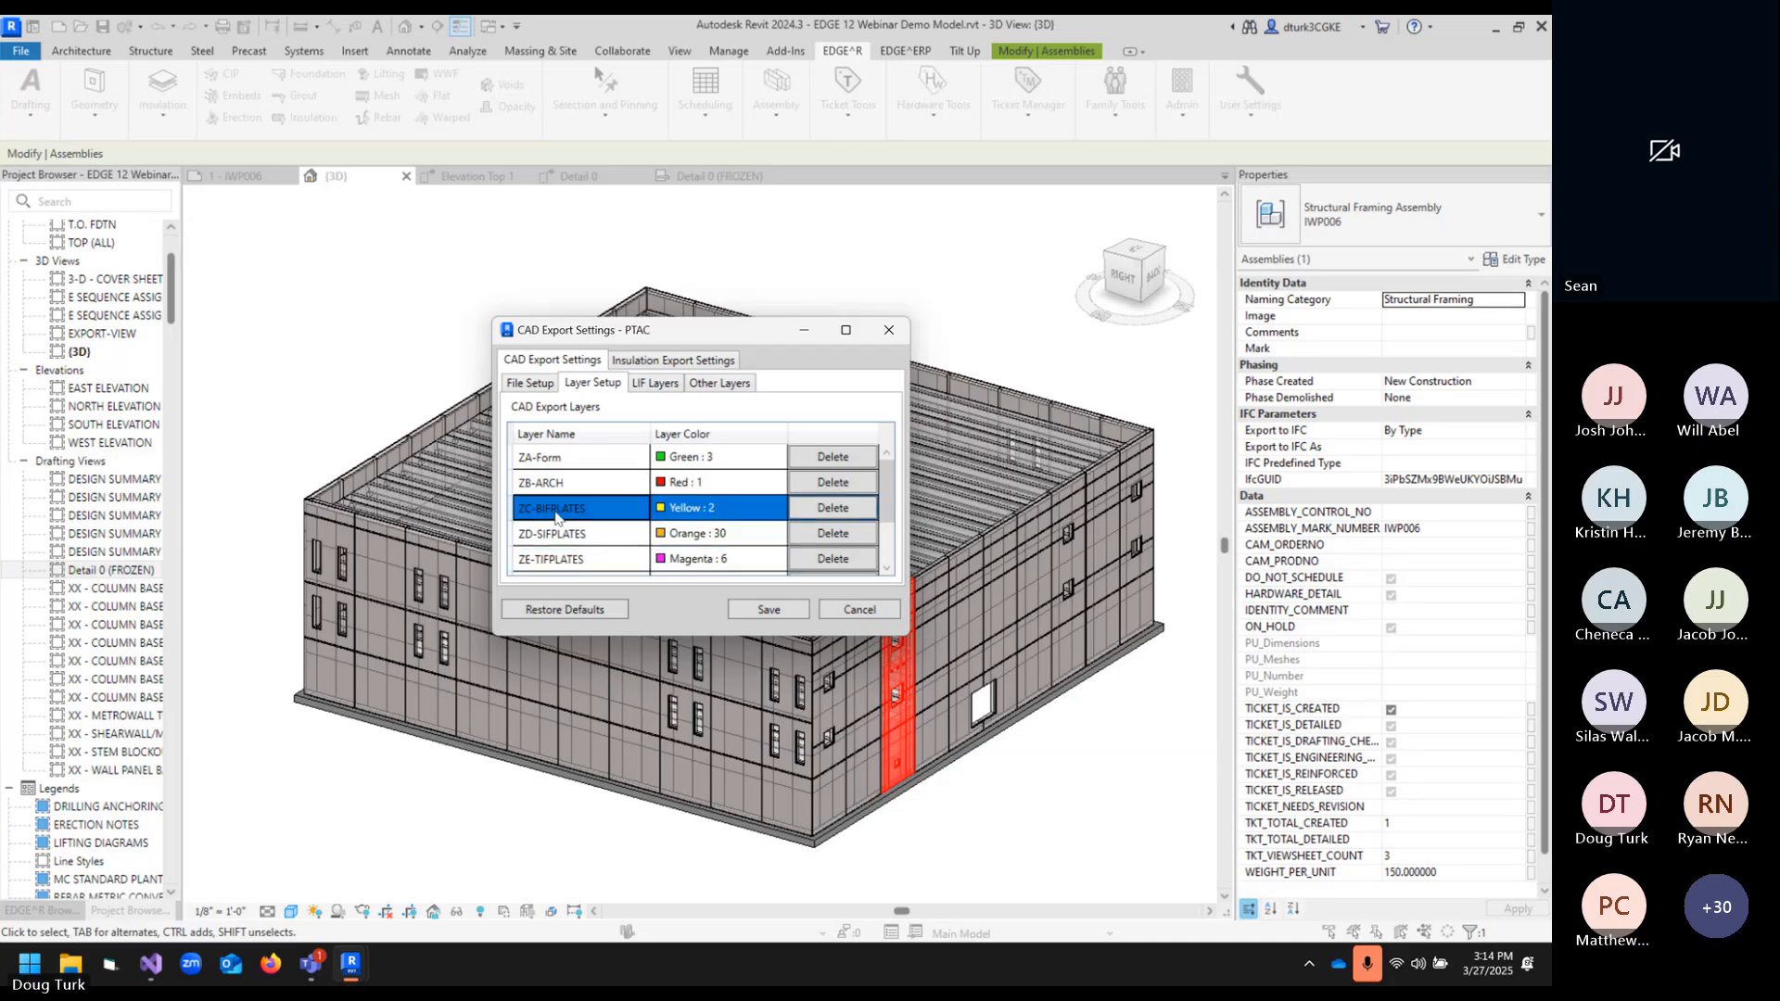
left_click(579, 476)
- Add a CAD export layer named TEST with the color Yellow : 2
scroll(556, 524, "down", 1)
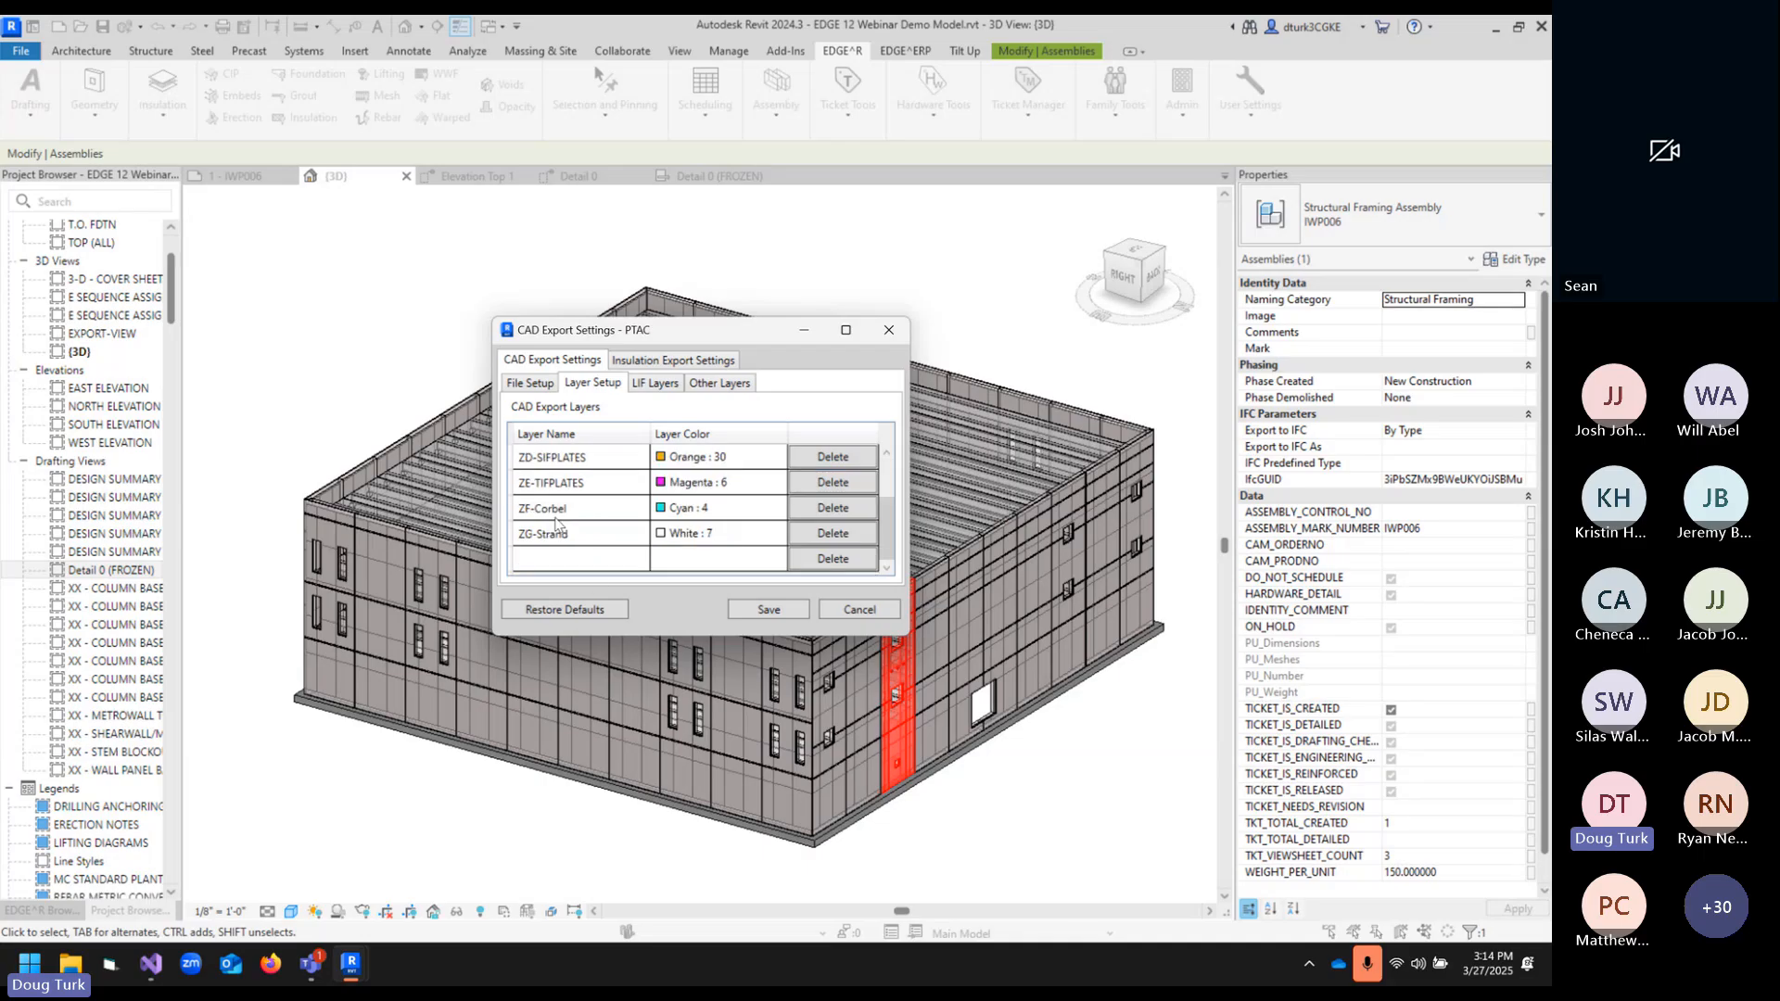
left_click(580, 562)
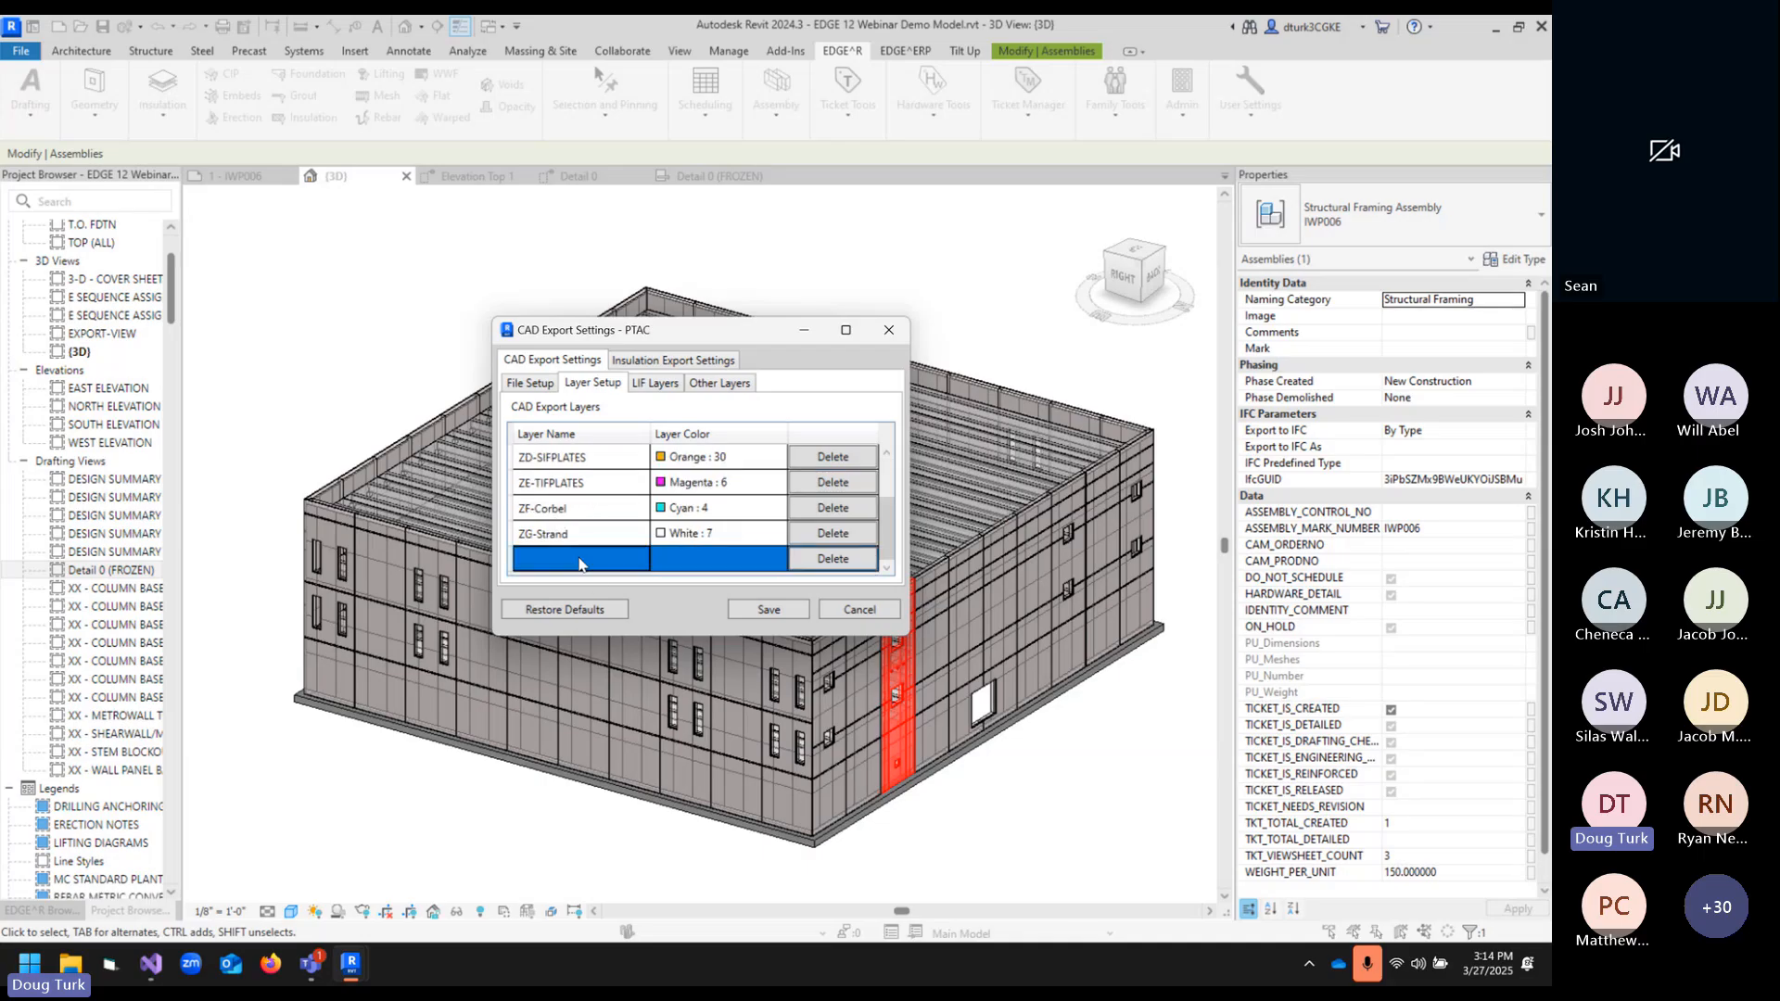
left_click(606, 560)
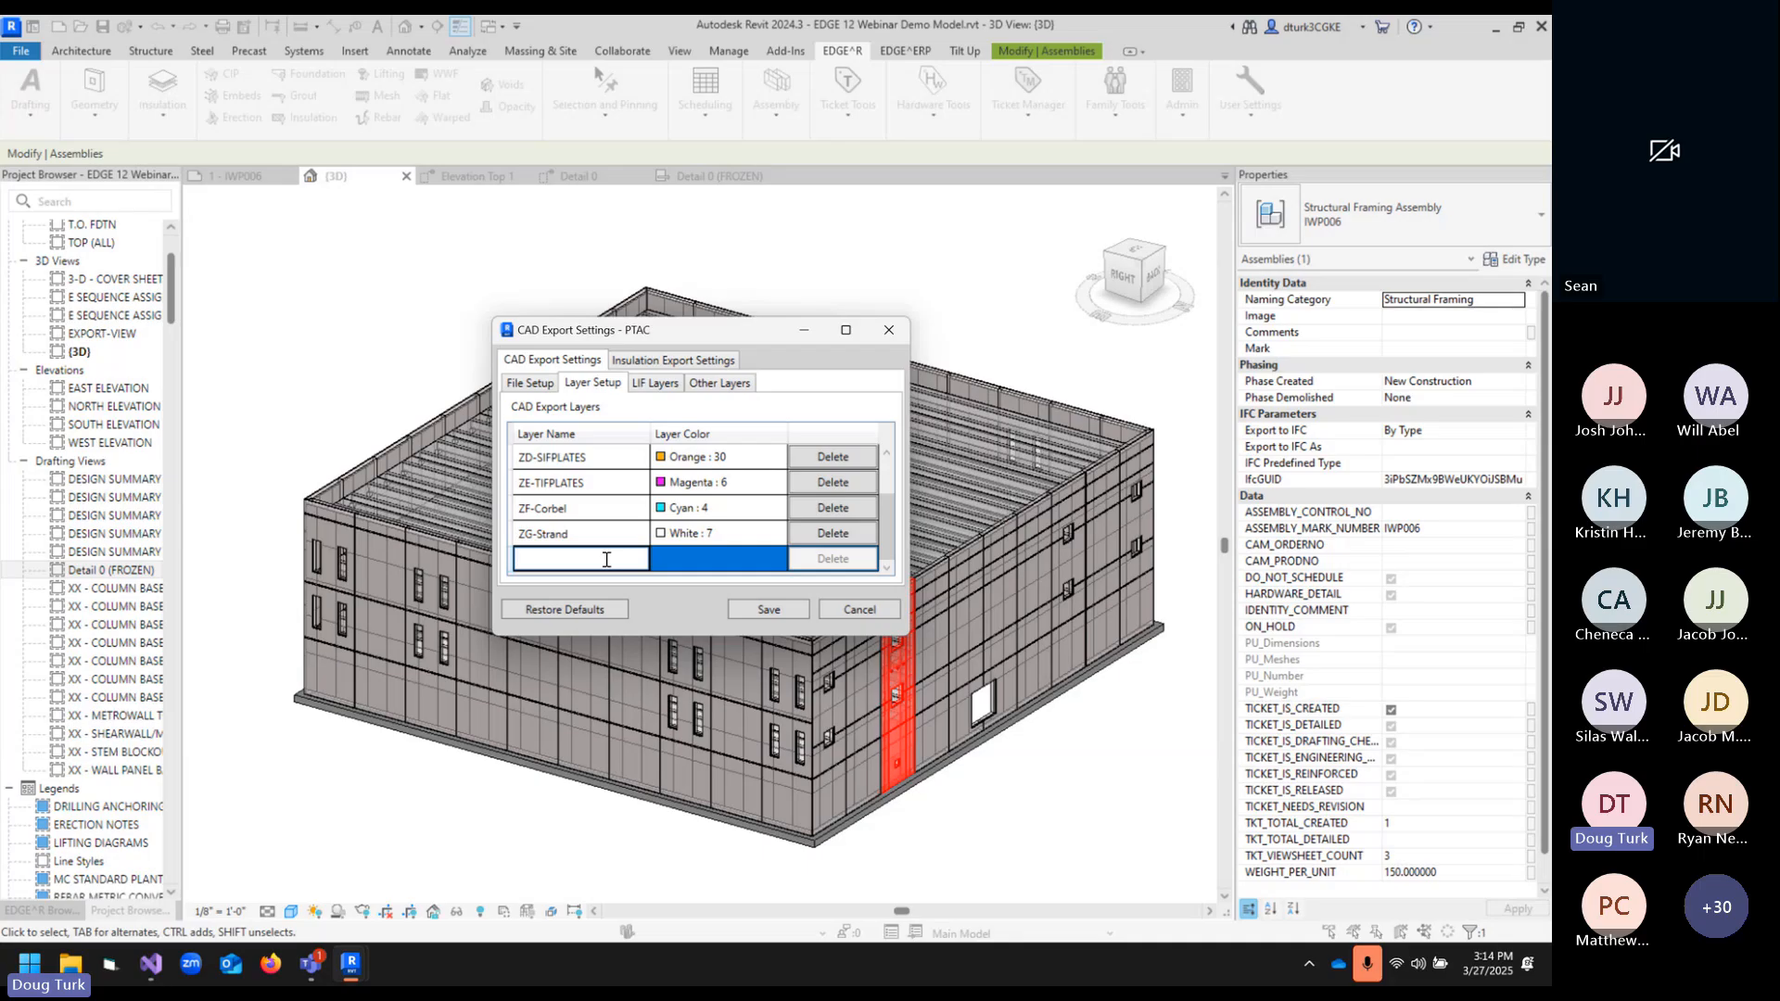
type("TEST")
key("Tab")
left_click(683, 561)
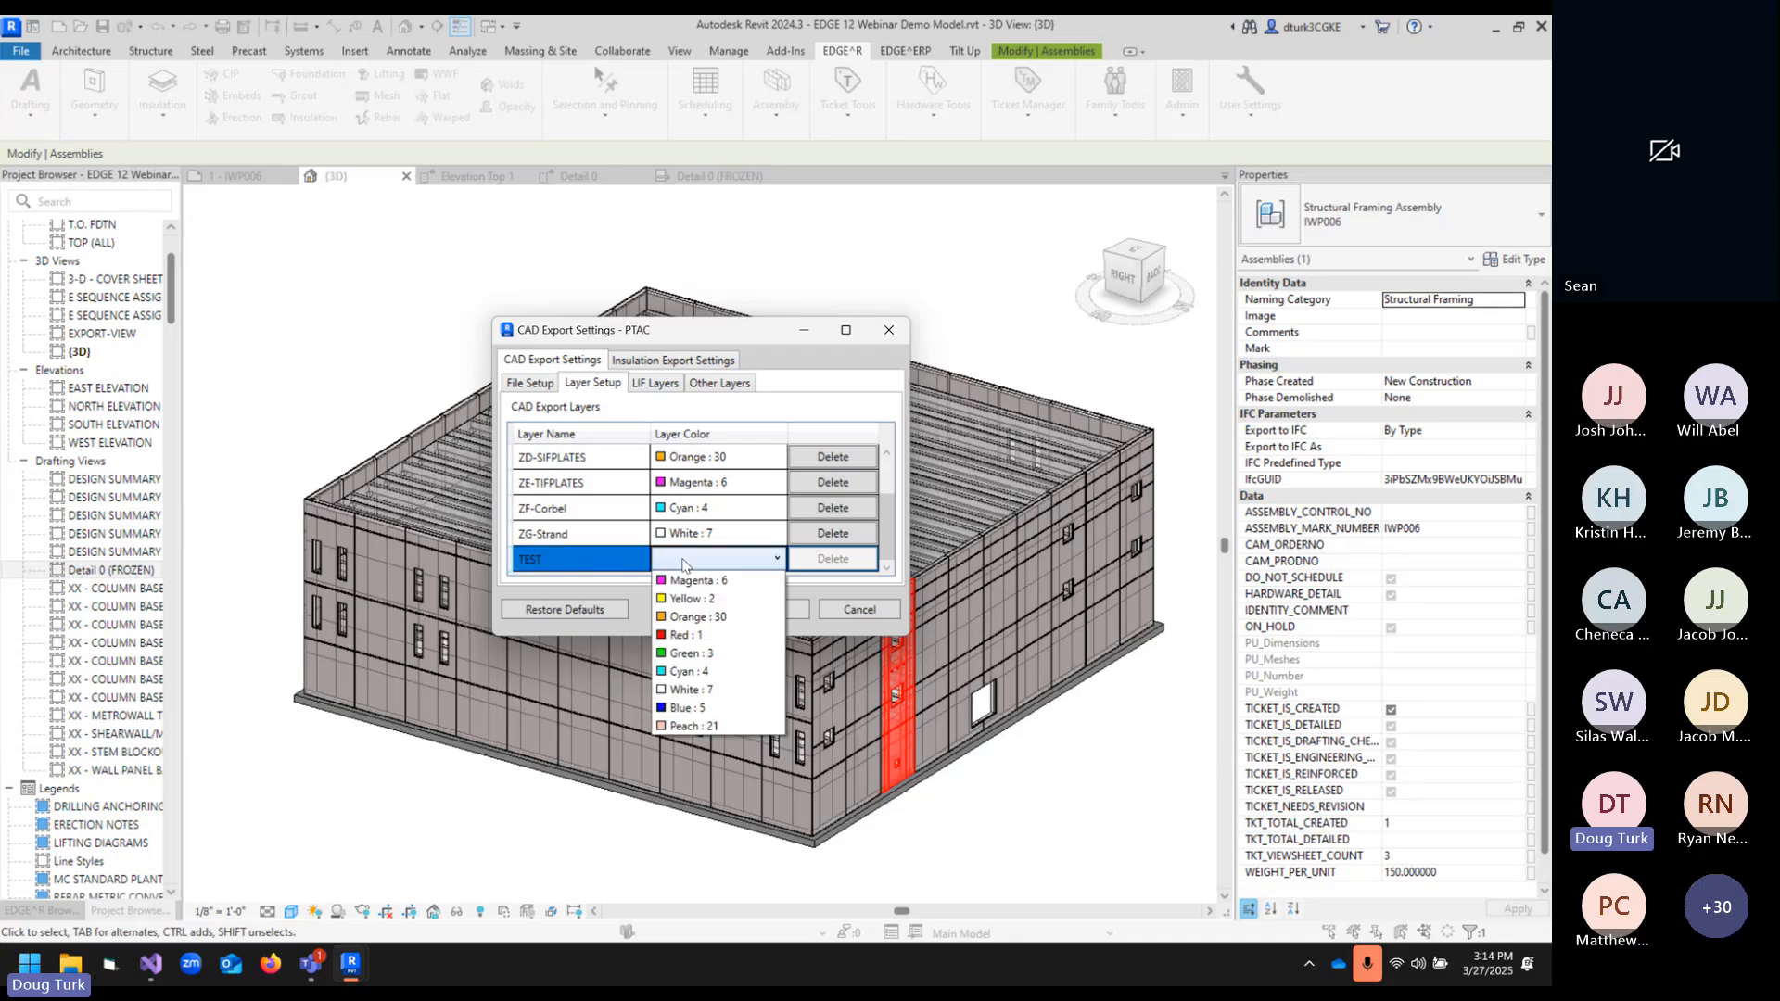
left_click(691, 599)
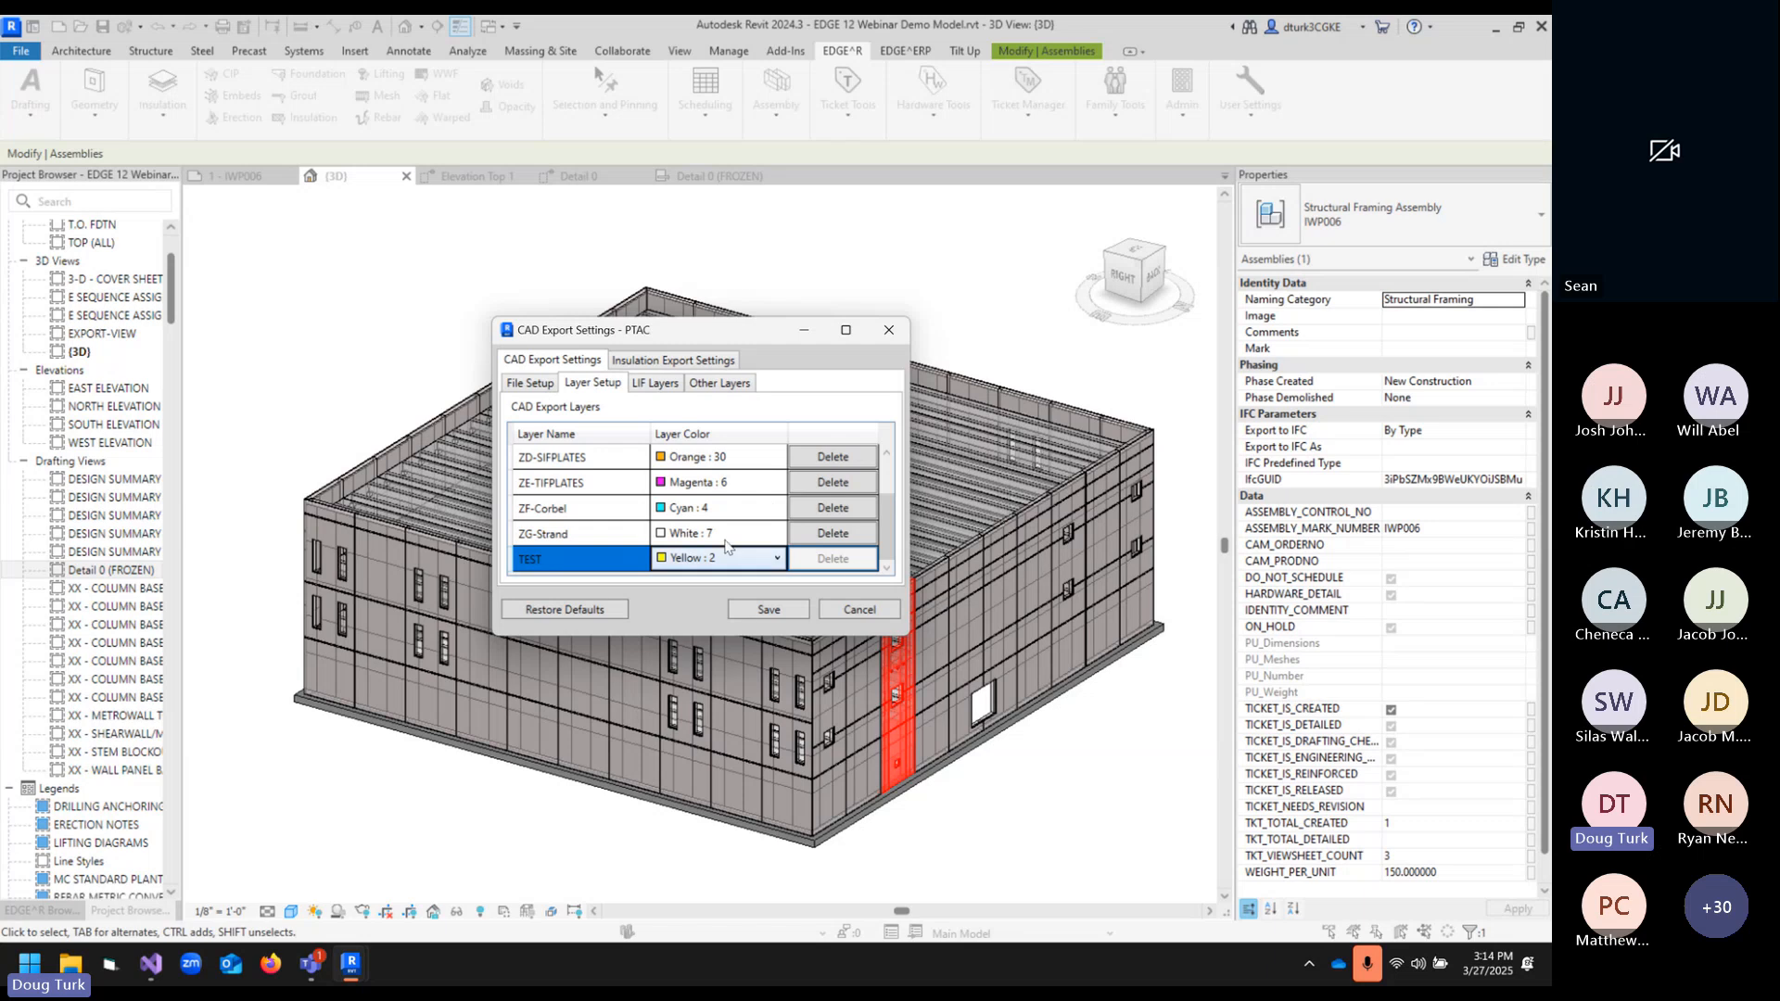
left_click(573, 538)
left_click(577, 557)
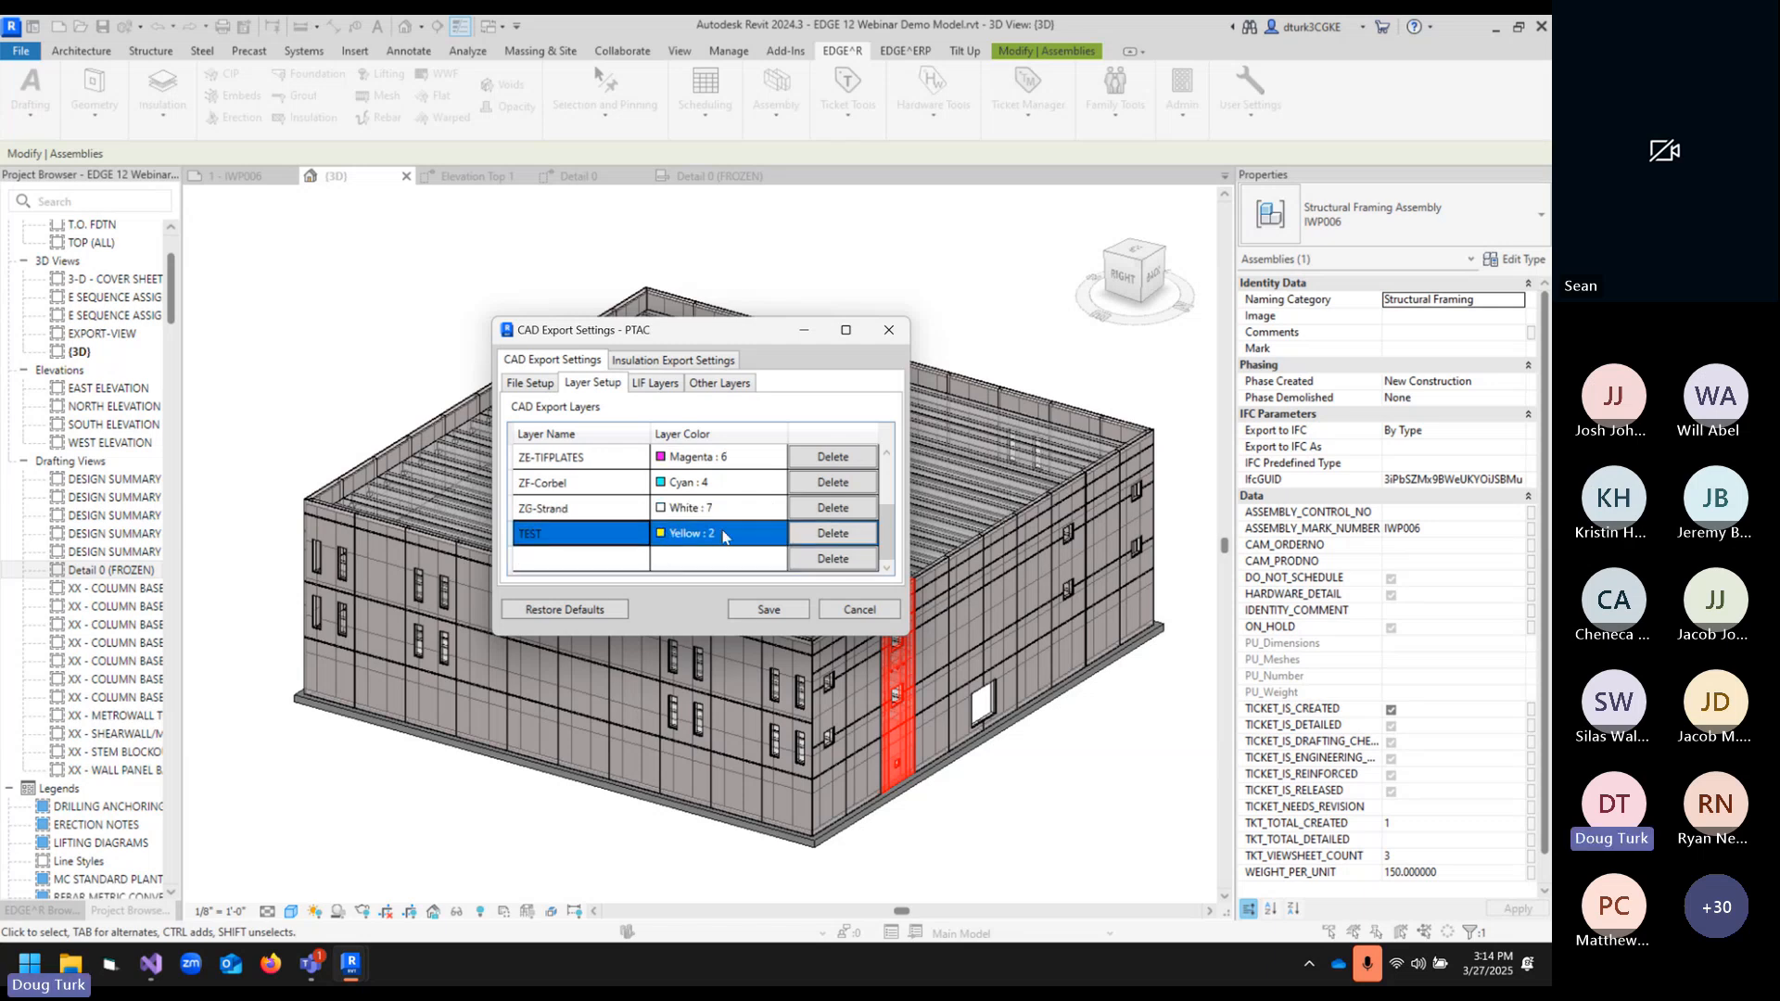
- Examine the color choices offered for the TEST layer without changing its color
left_click(686, 533)
left_click(686, 533)
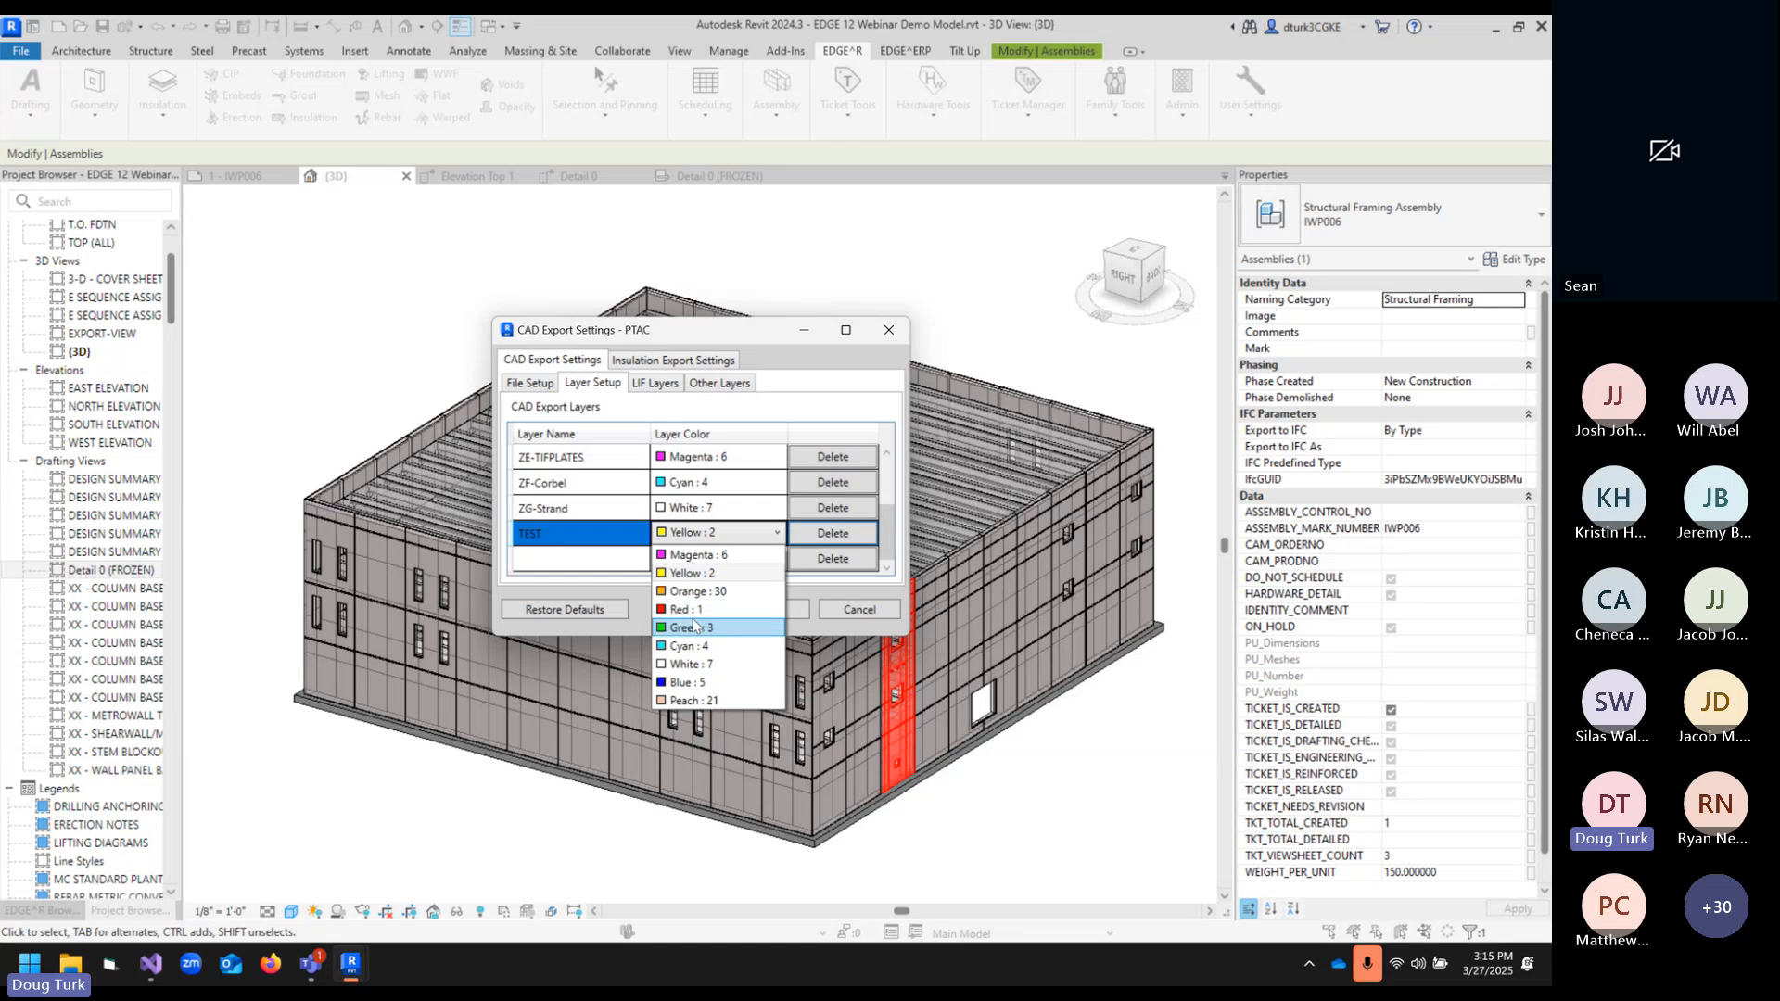
left_click(601, 561)
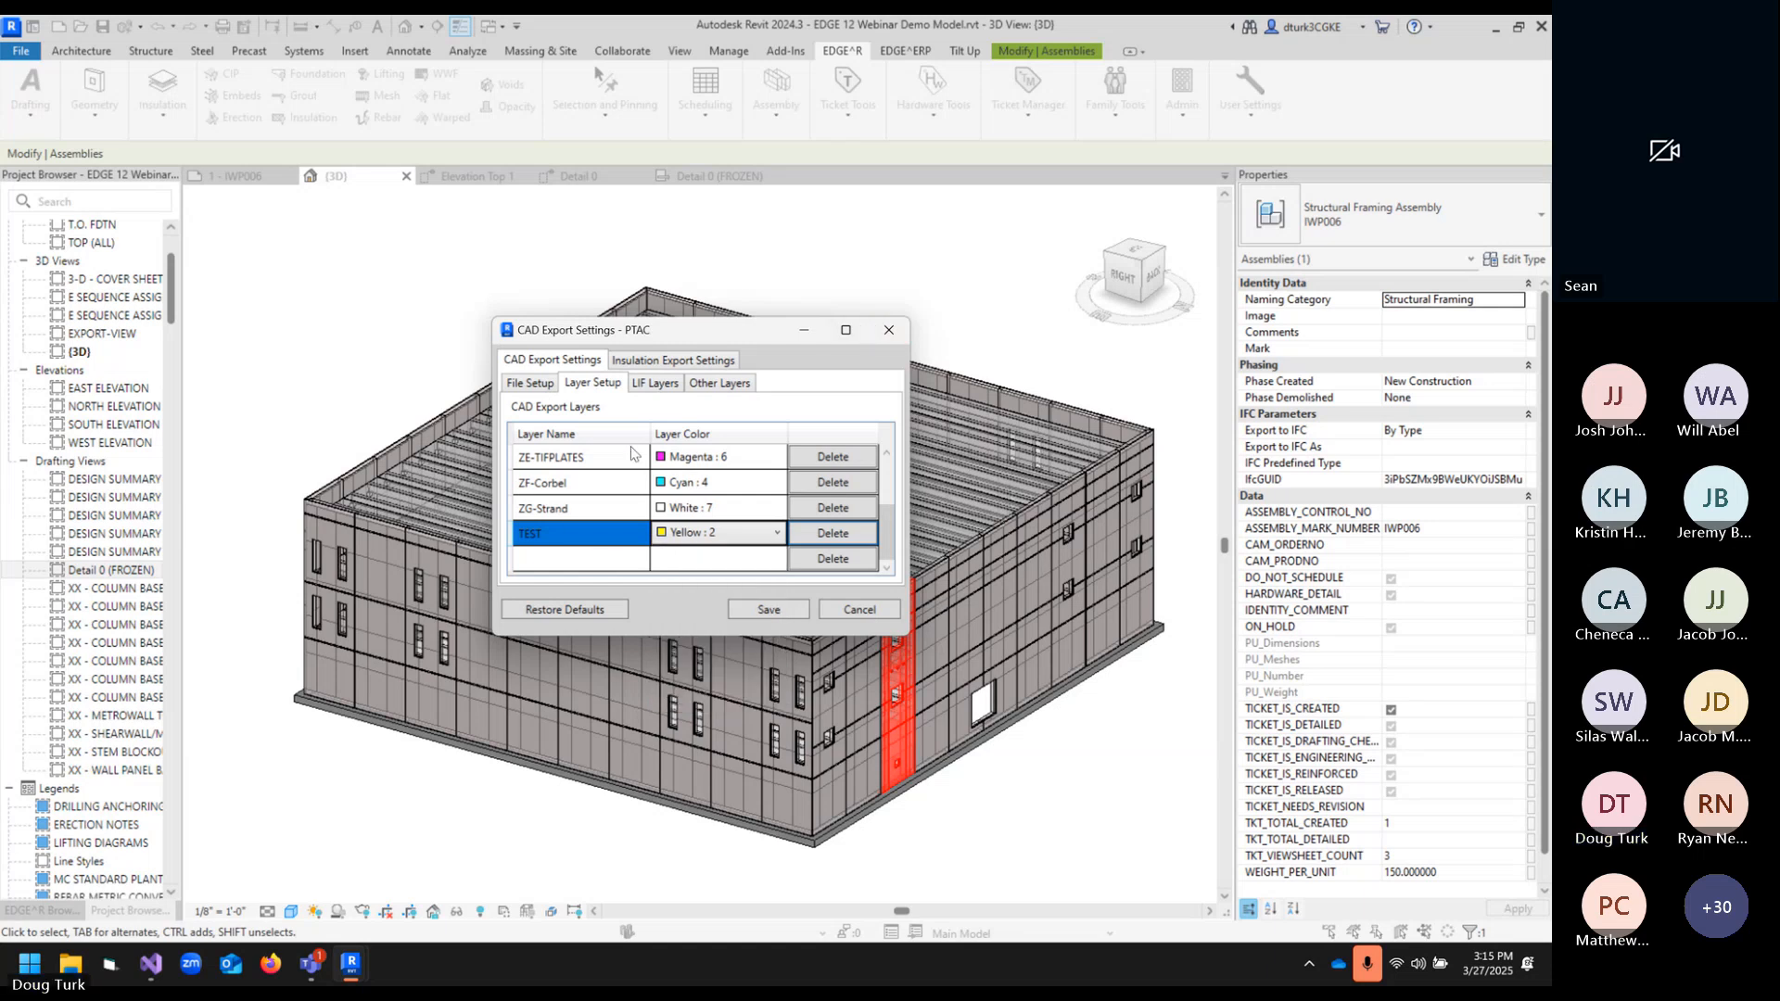
left_click(590, 510)
left_click(535, 541)
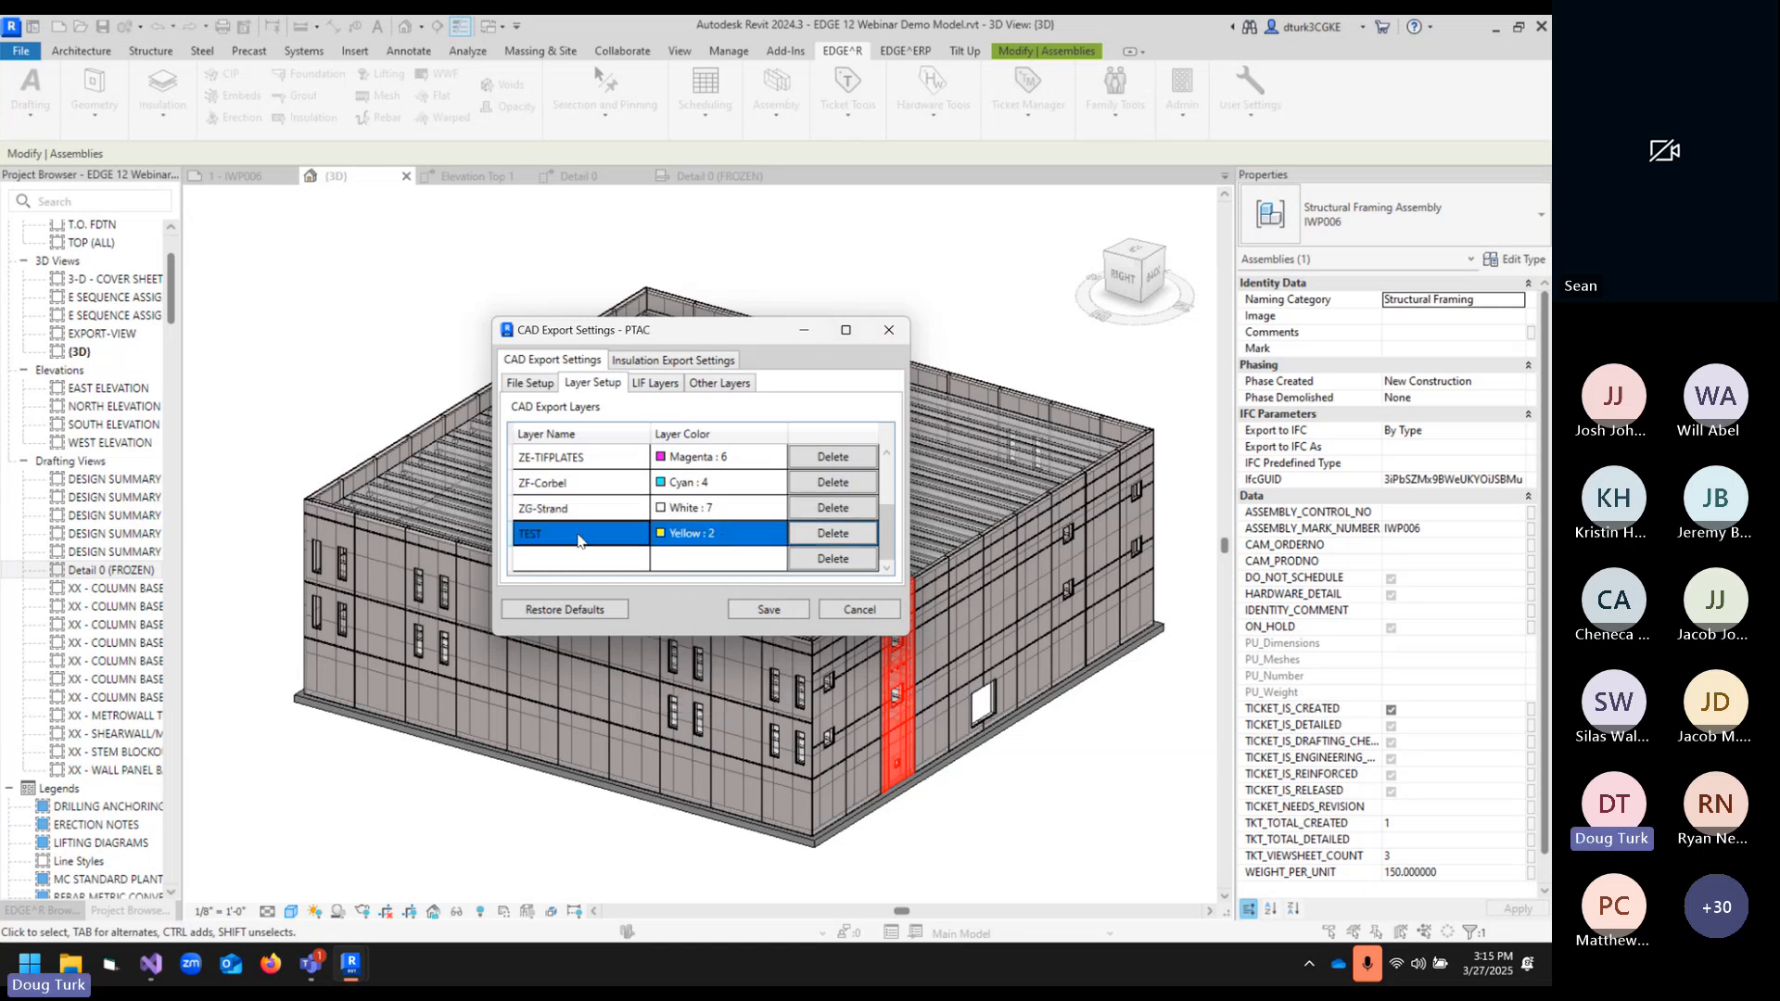
- Assign the corbel elements to the TEST layer in the CAD export settings
left_click(671, 380)
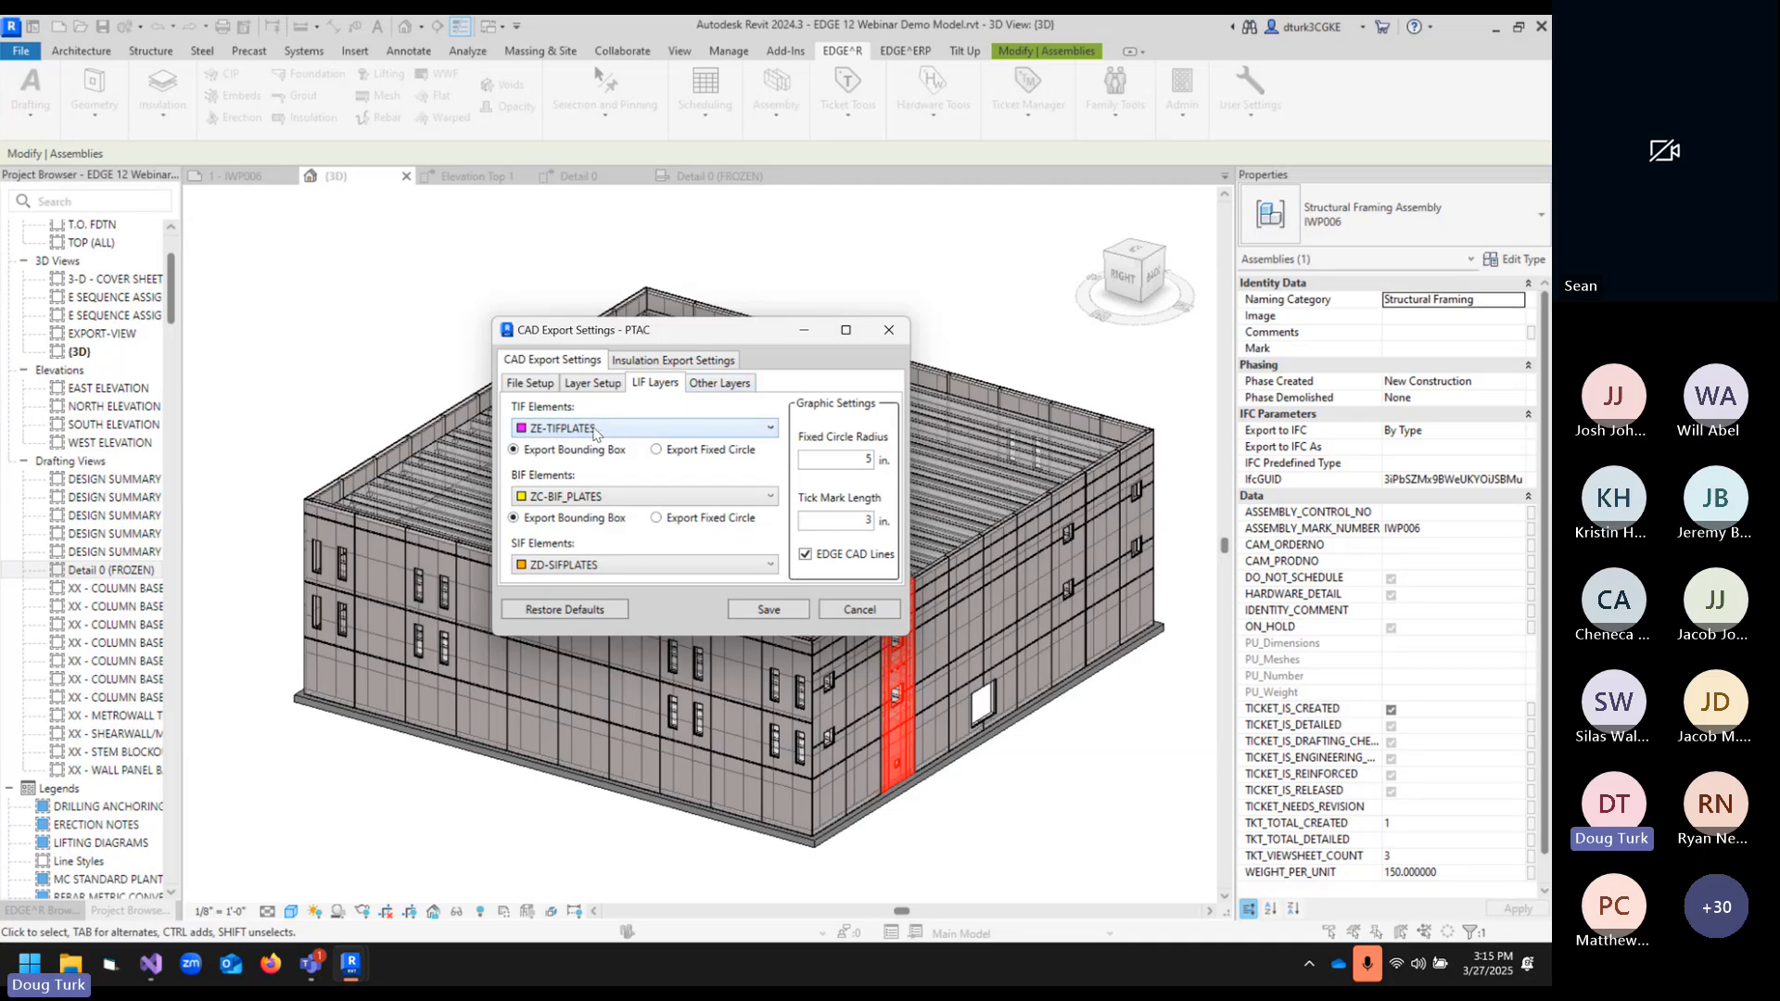
left_click(723, 384)
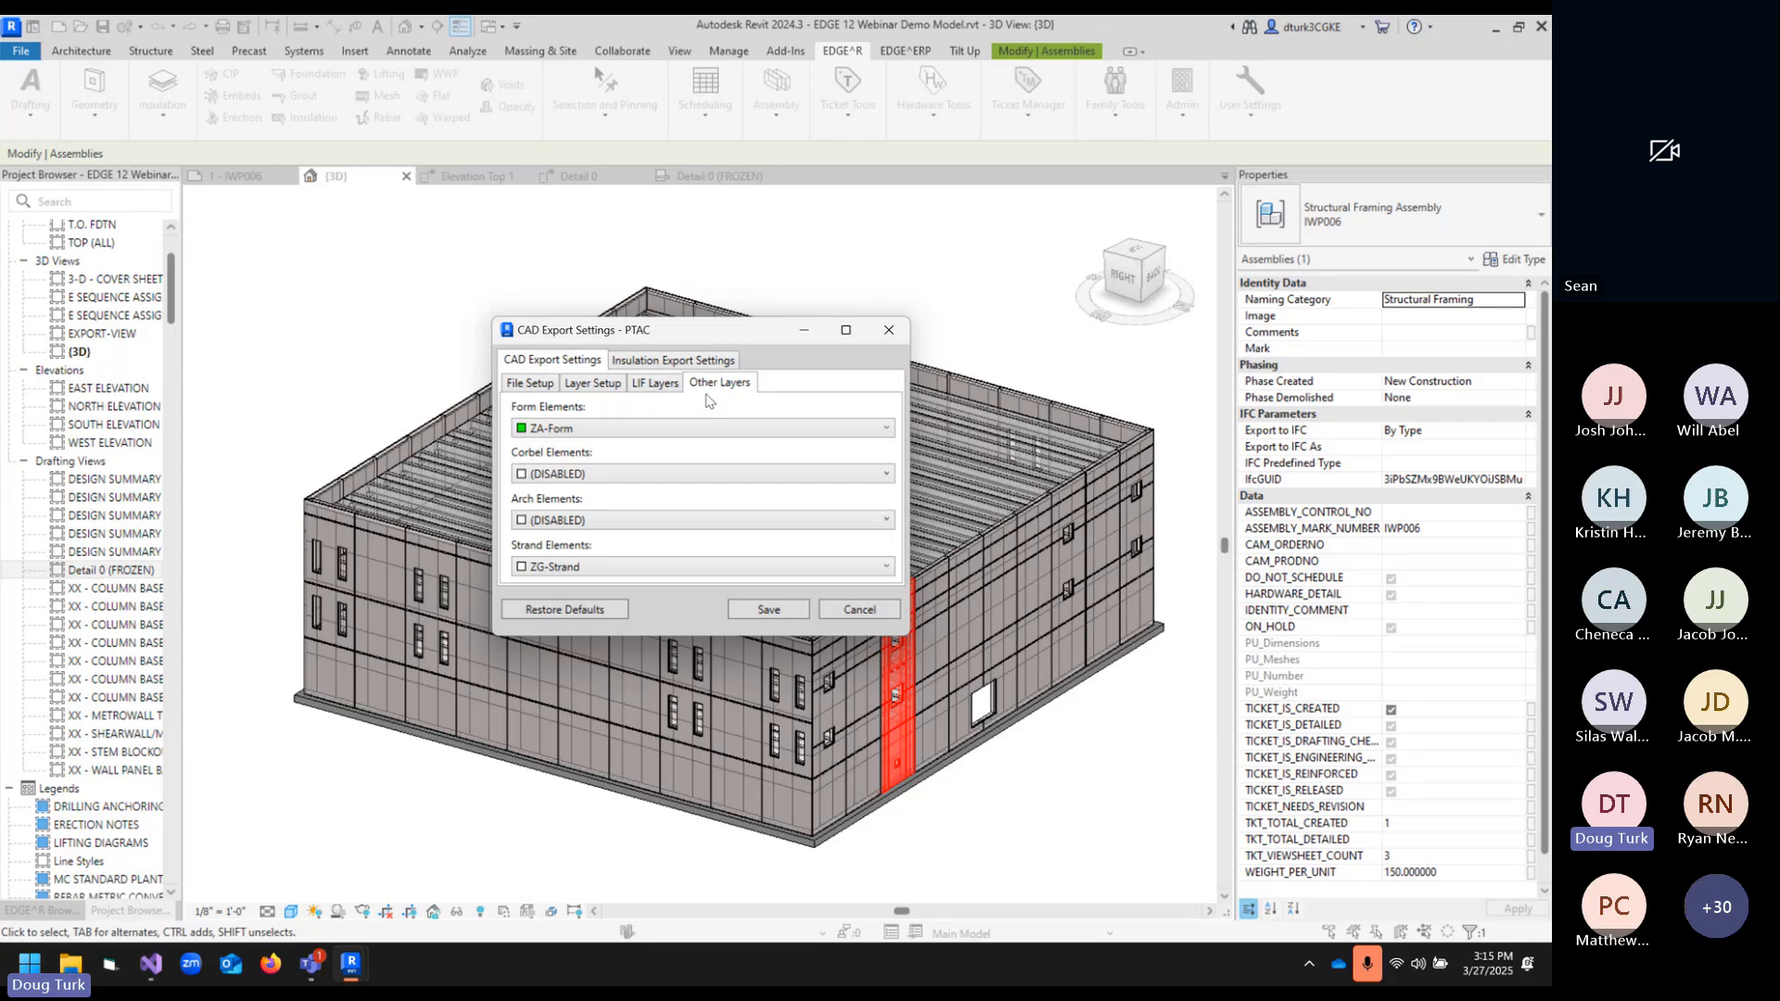
left_click(572, 476)
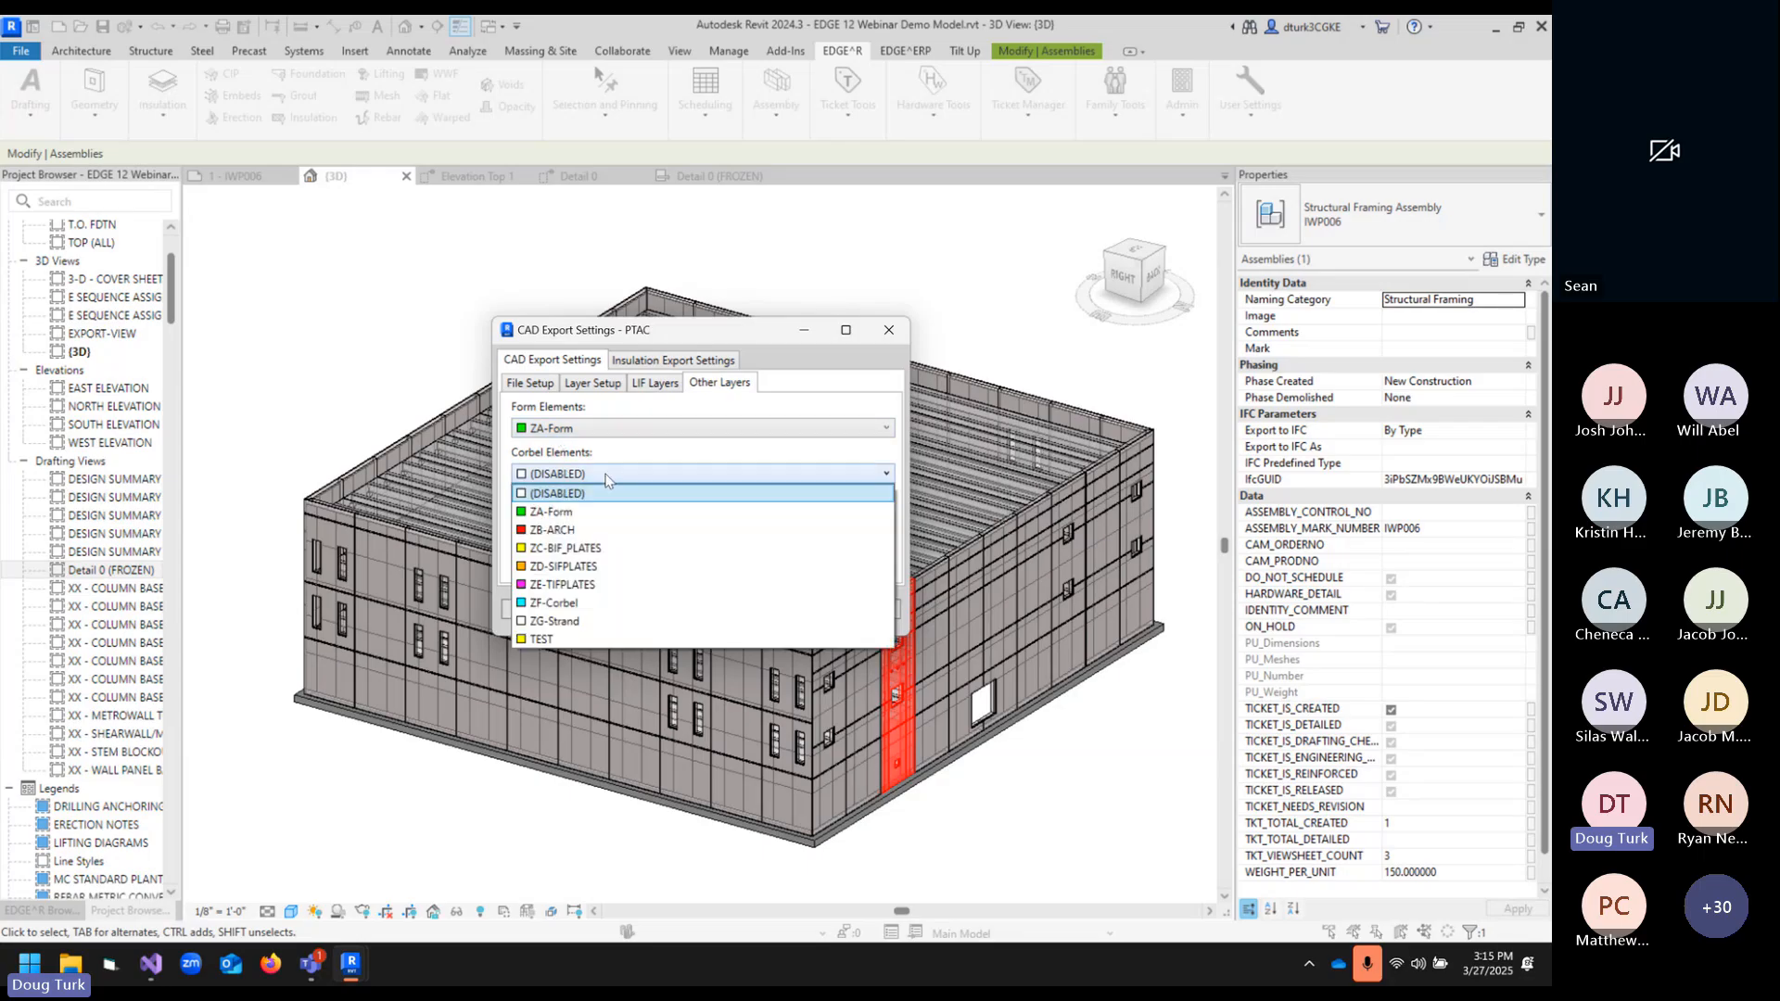
left_click(557, 640)
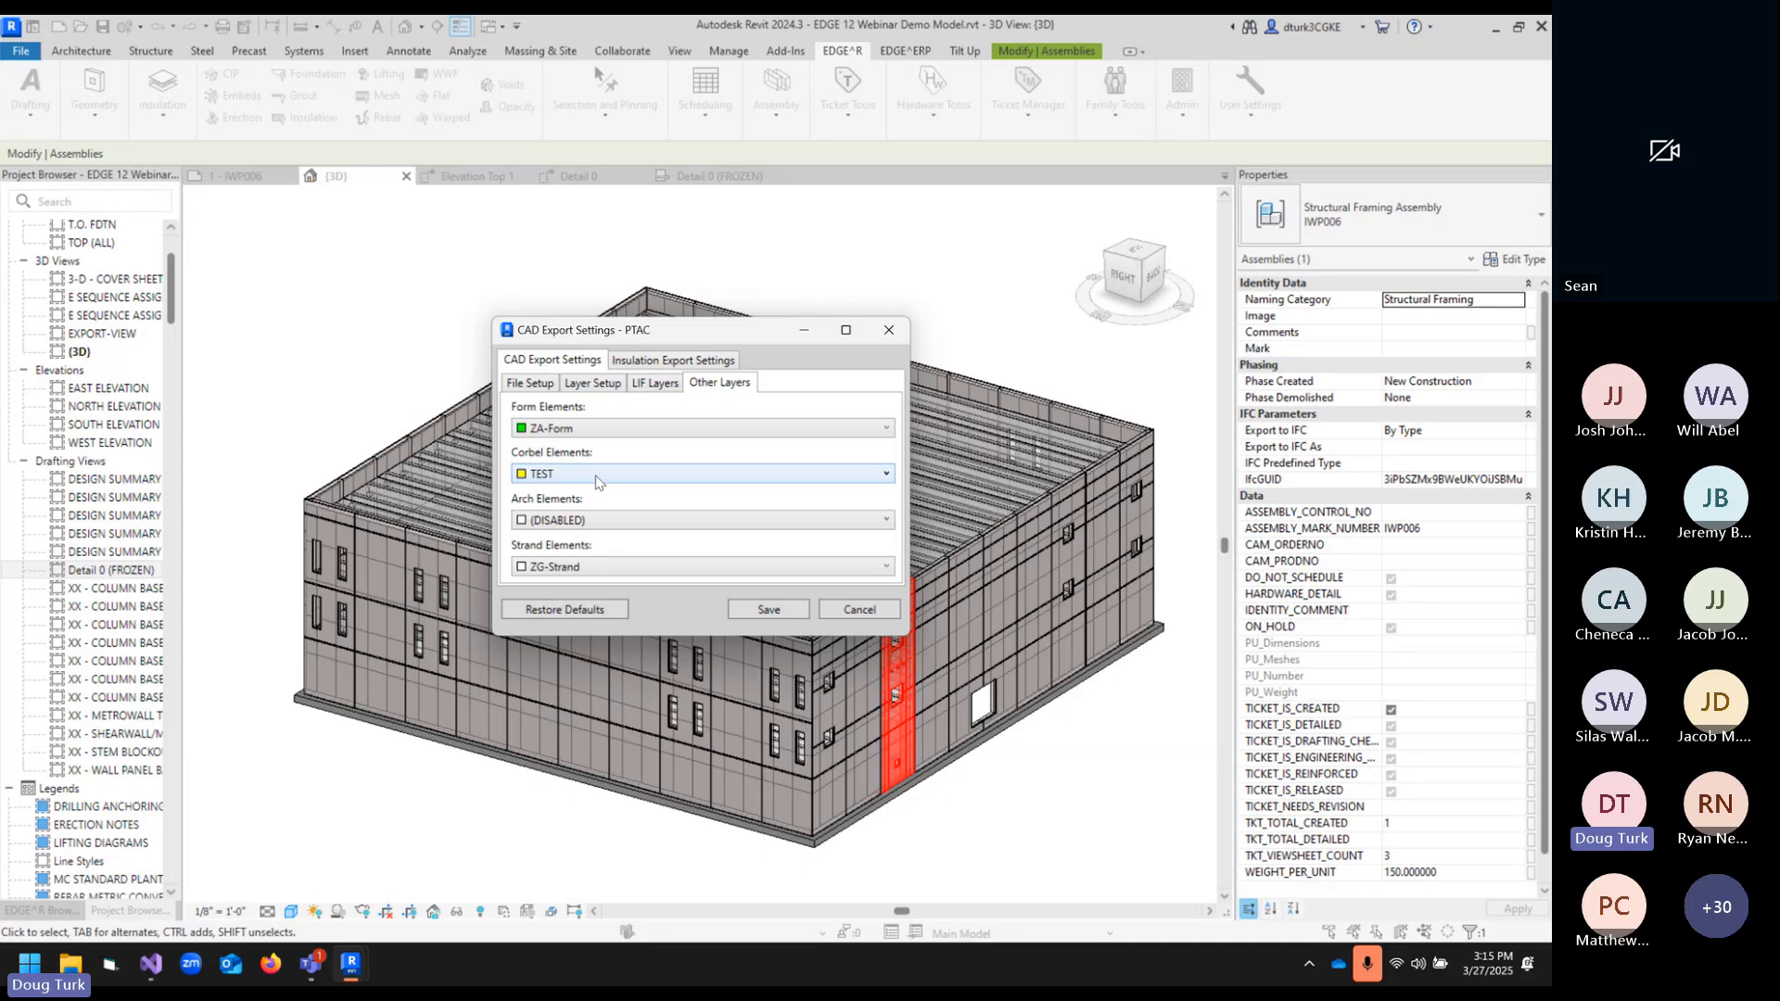
left_click(629, 384)
left_click(720, 383)
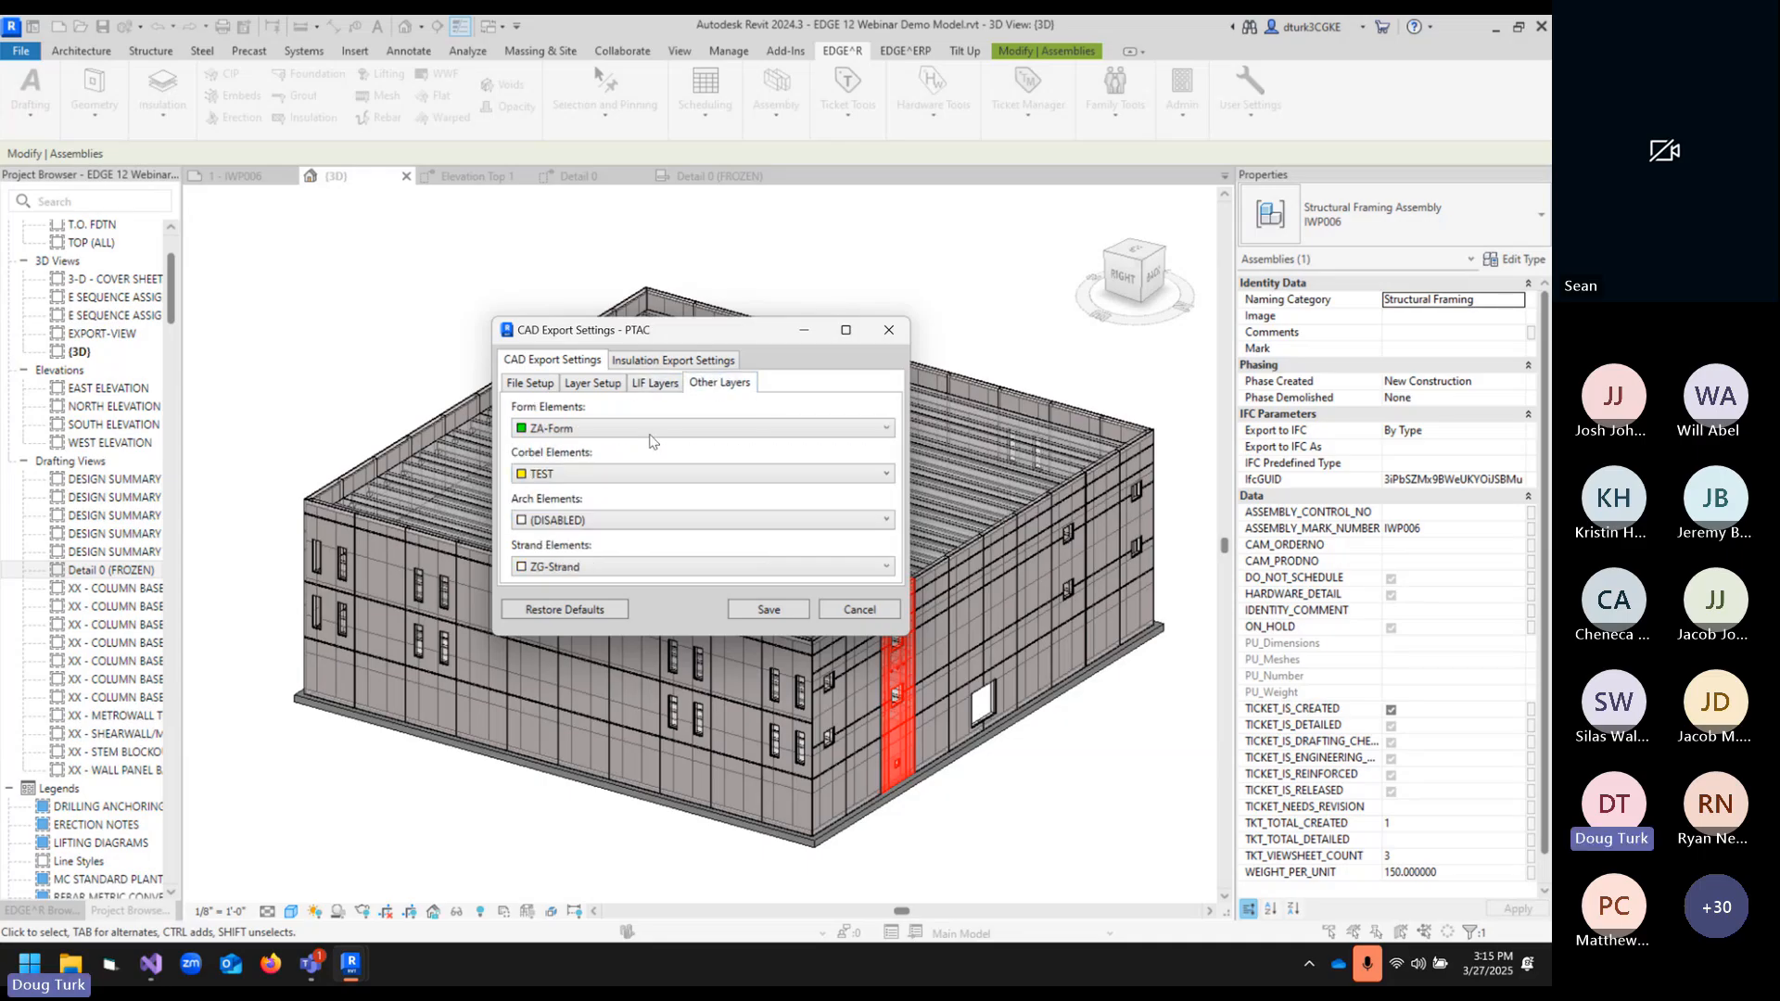
- Check the layer choices offered for the corbel elements, keeping TEST, and return to the CAD export layer list
left_click(588, 475)
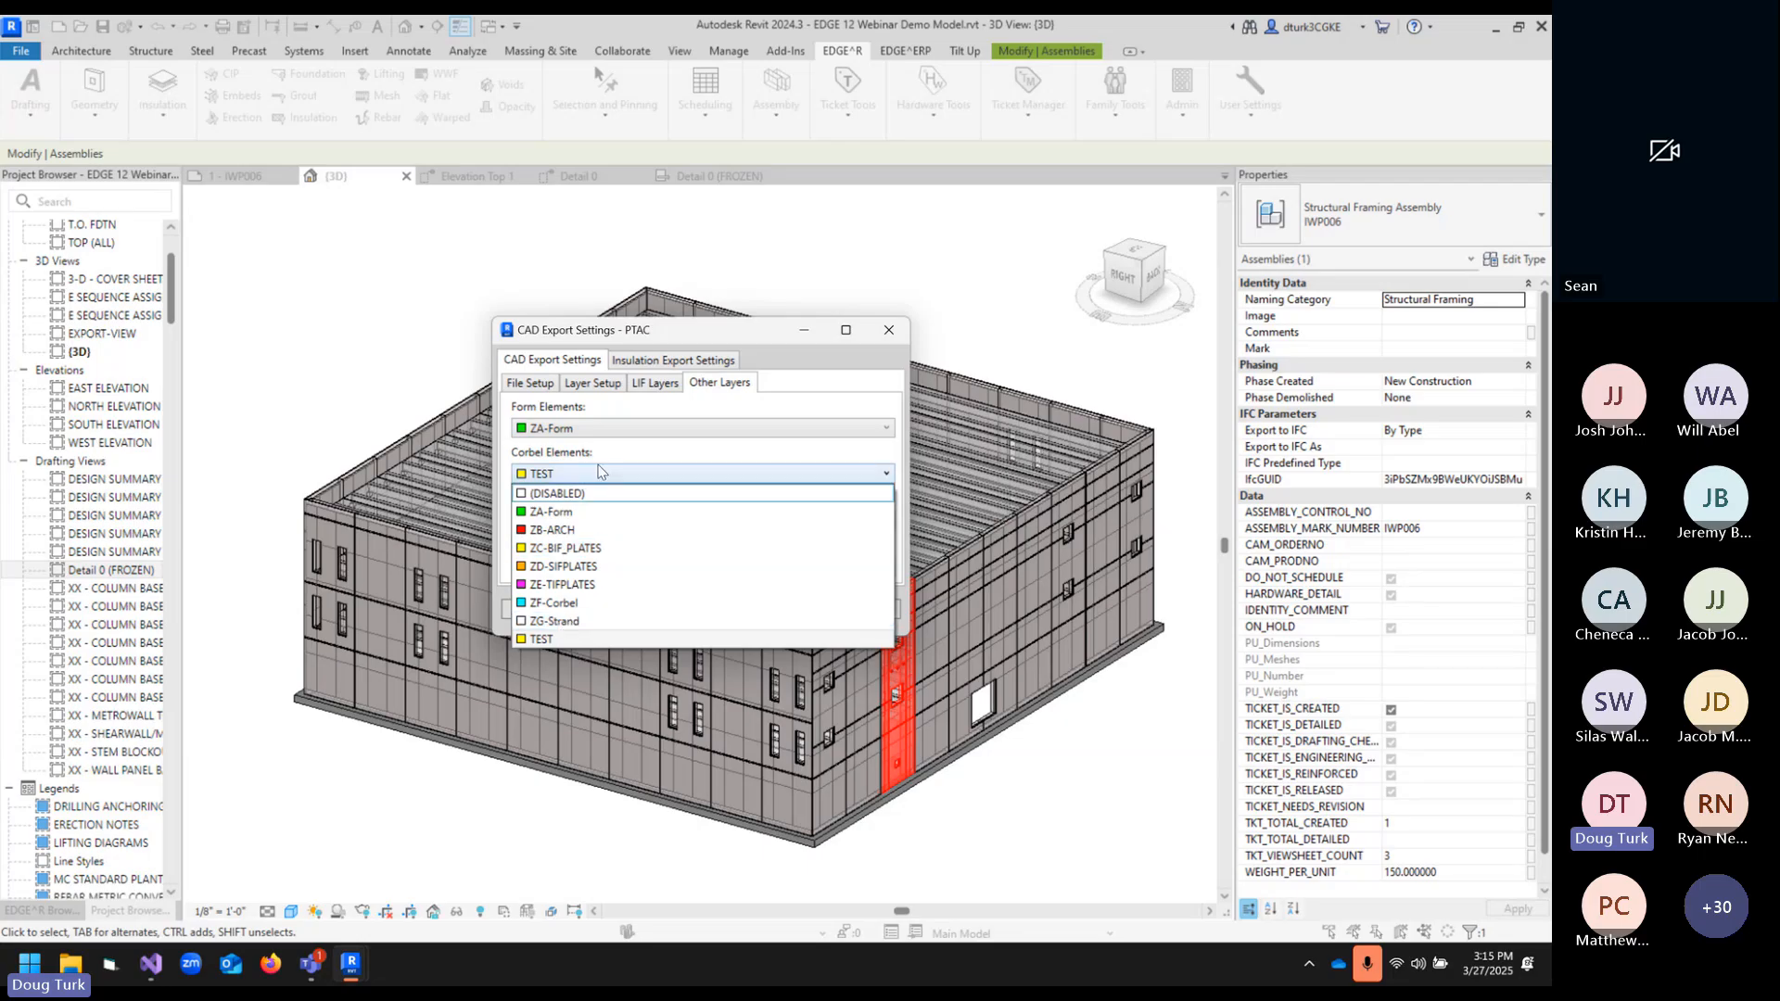
left_click(647, 458)
left_click(655, 383)
left_click(596, 383)
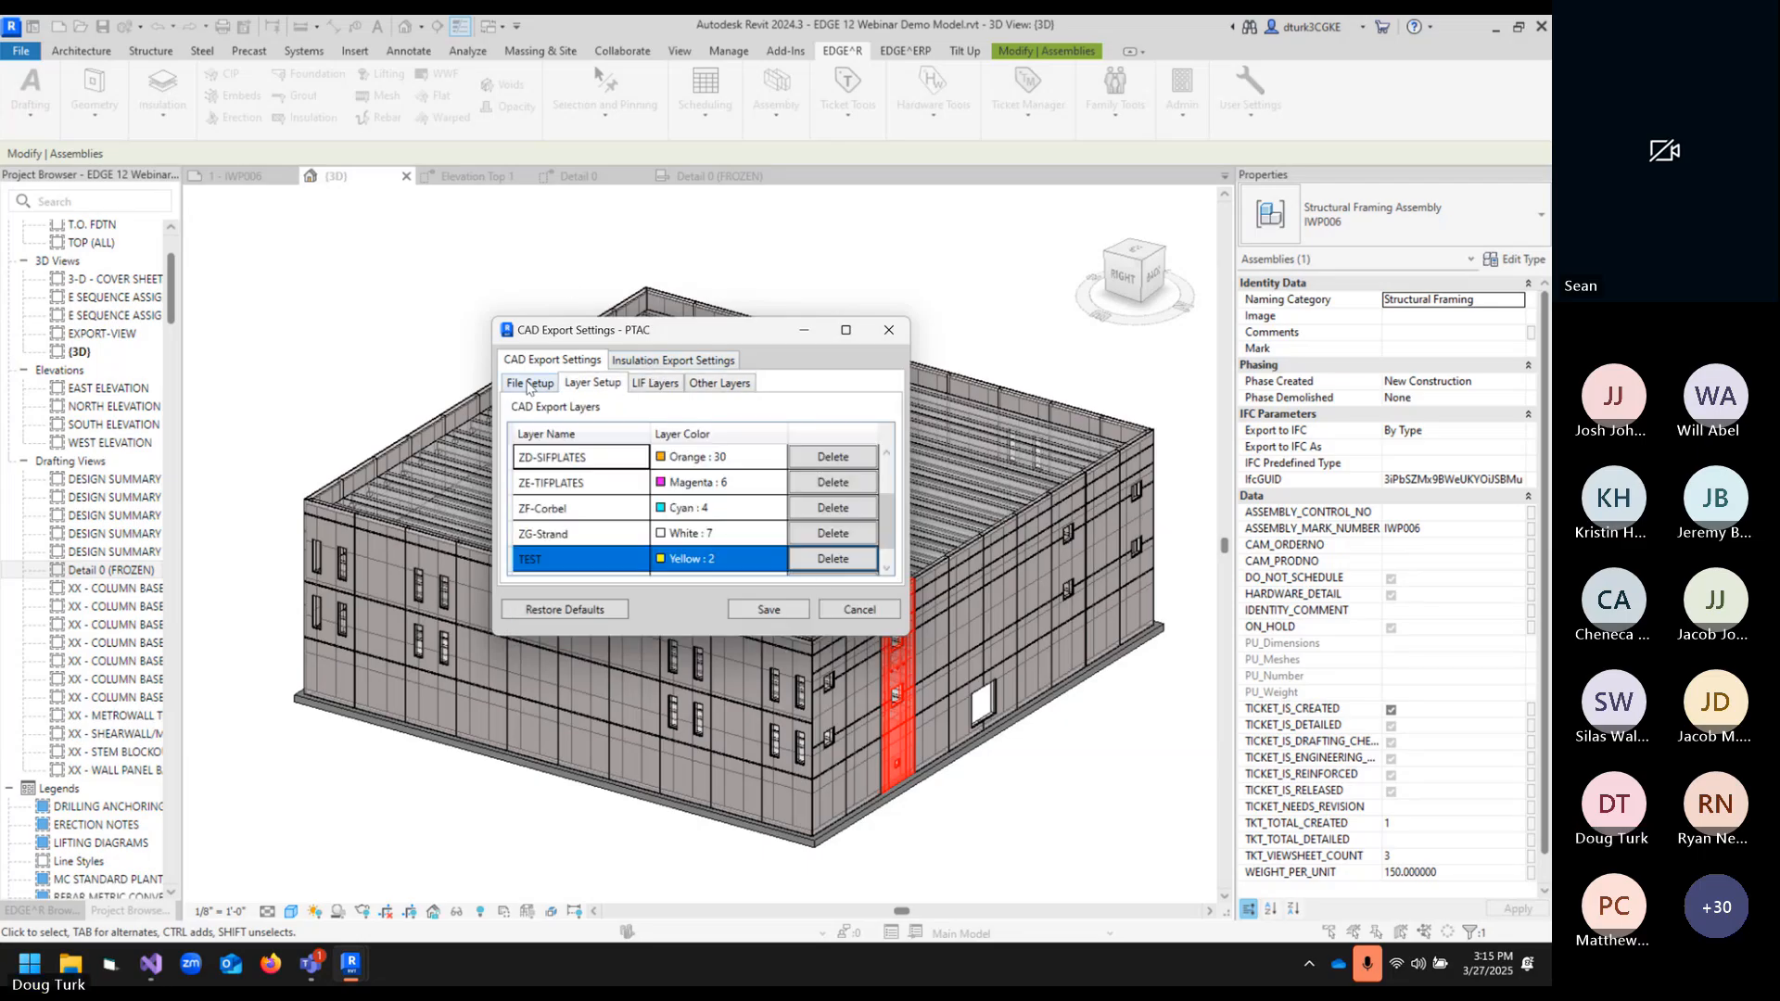
- Set the CAD export file name suffix to _CAD_file and save the export settings
left_click(533, 383)
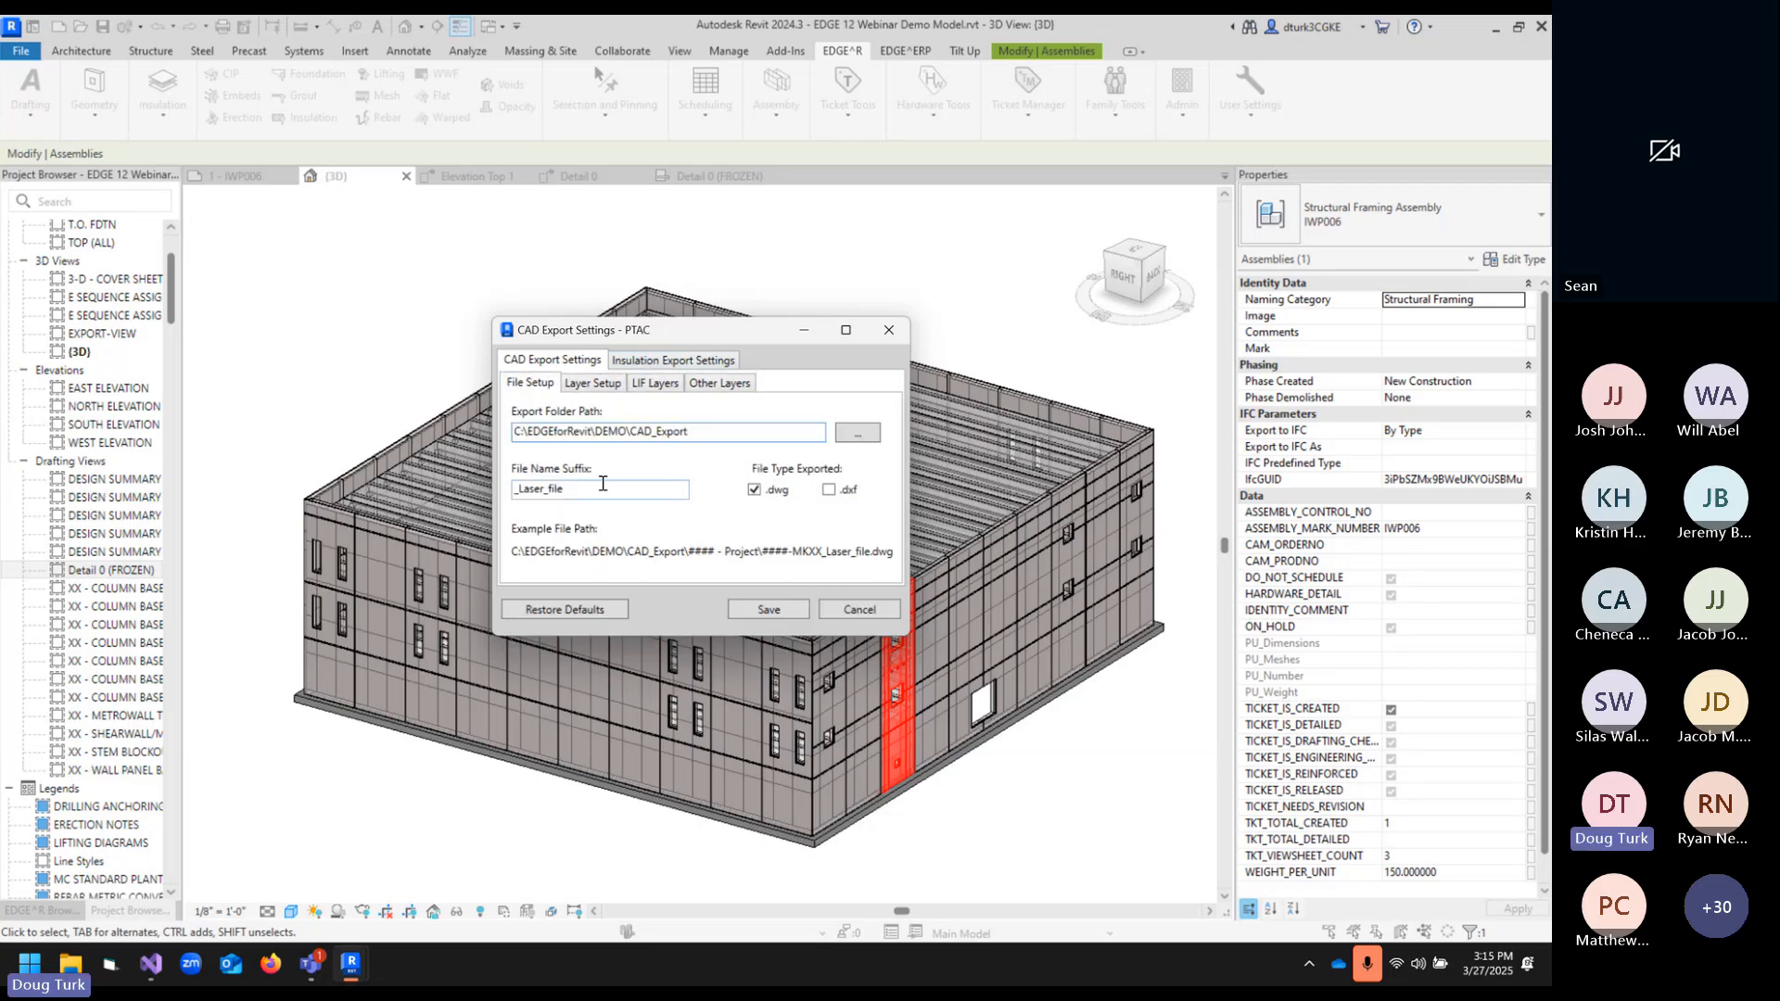
left_click_drag(516, 491, 543, 491)
type("_CAD")
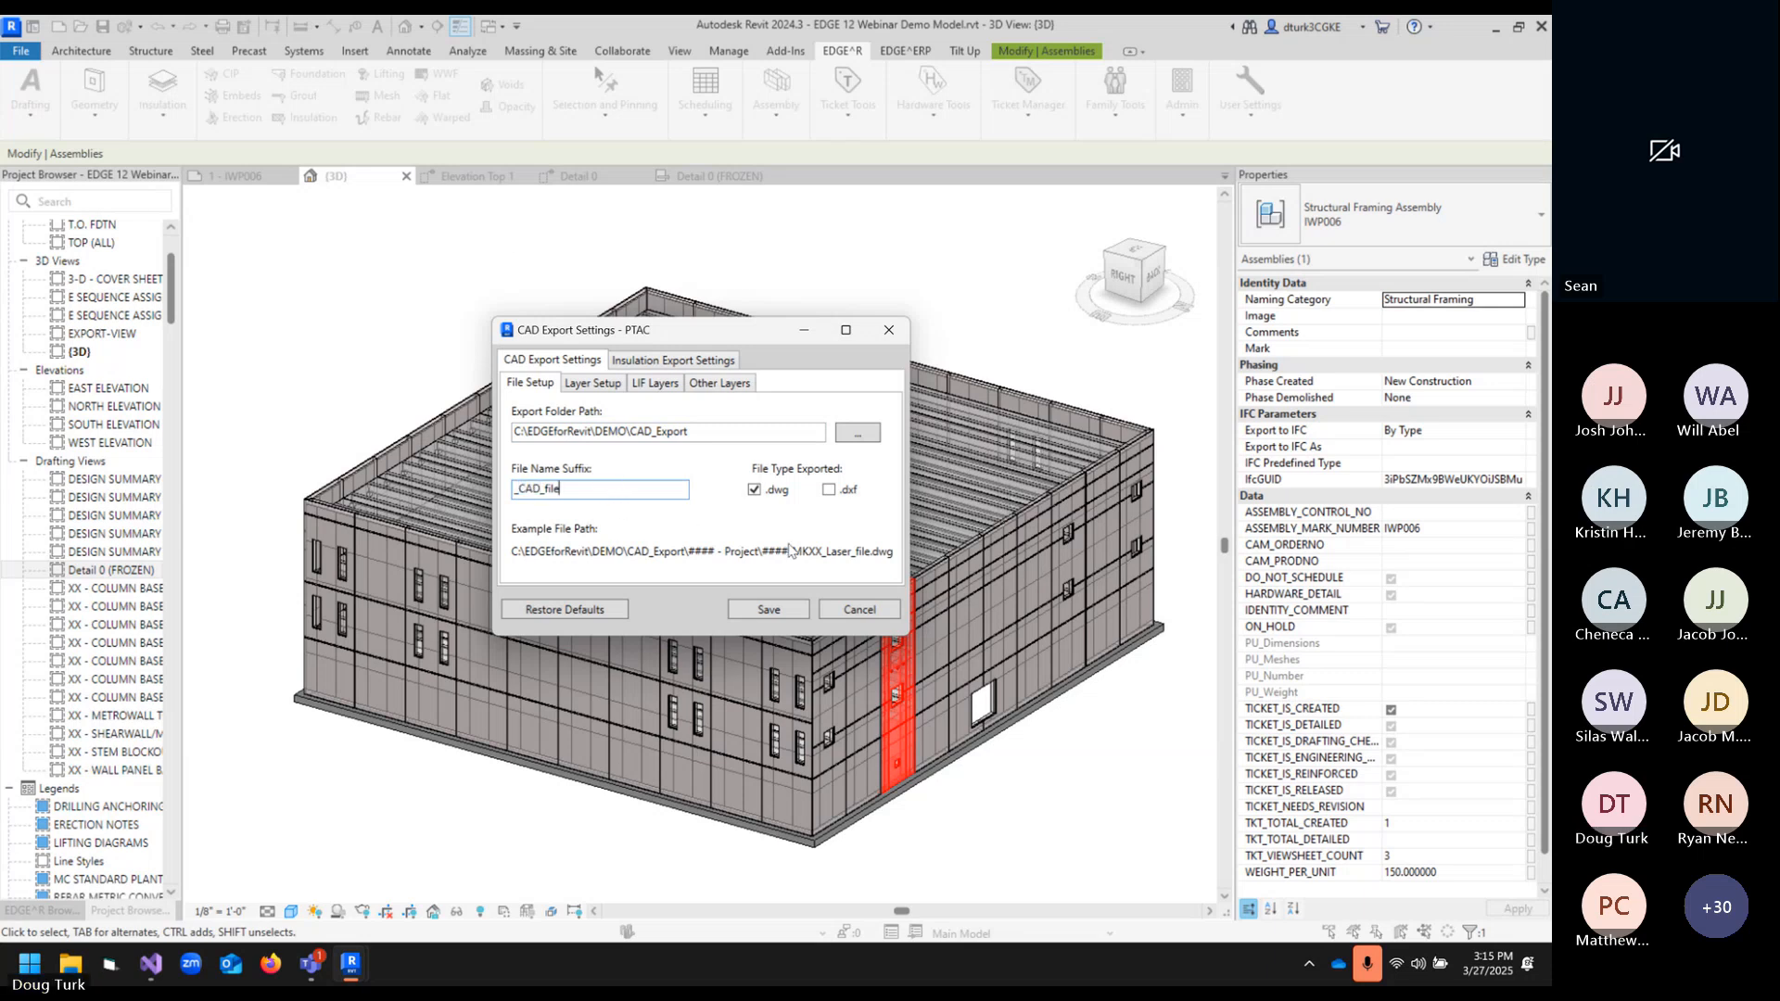
left_click(749, 610)
left_click(885, 490)
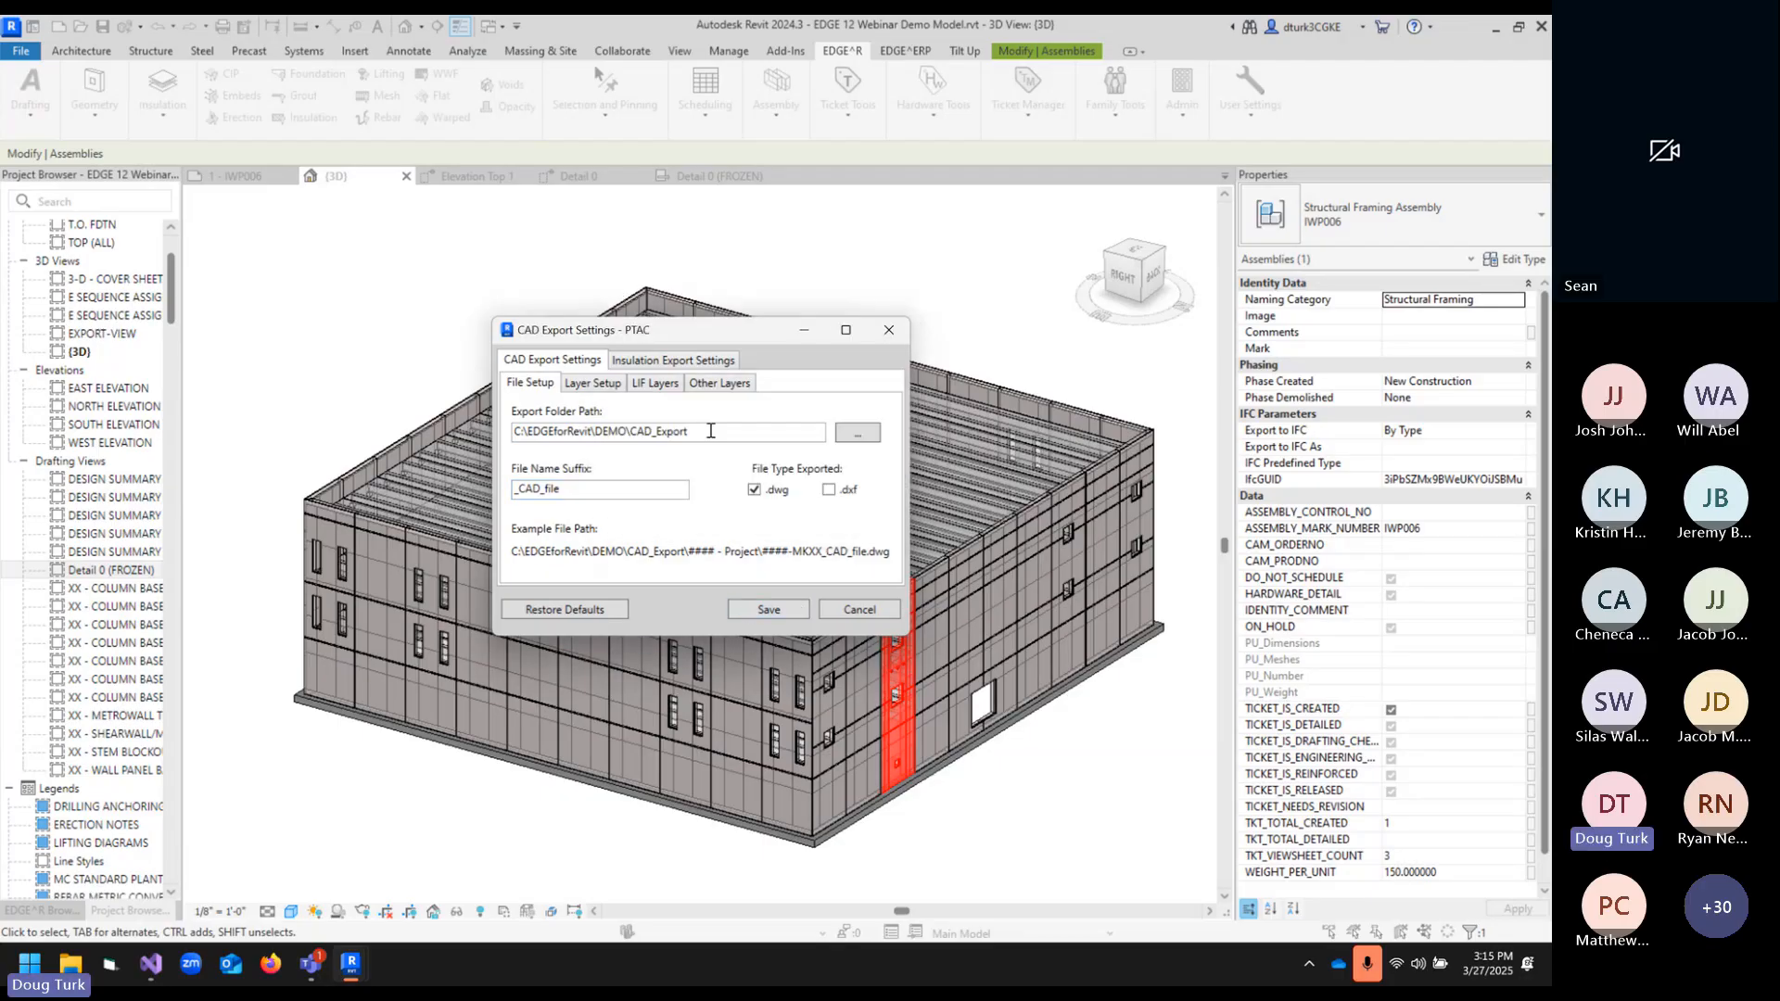
- Examine the insulation export settings: the layer list and the insulation and annotation layer assignments
left_click(649, 360)
left_click(582, 384)
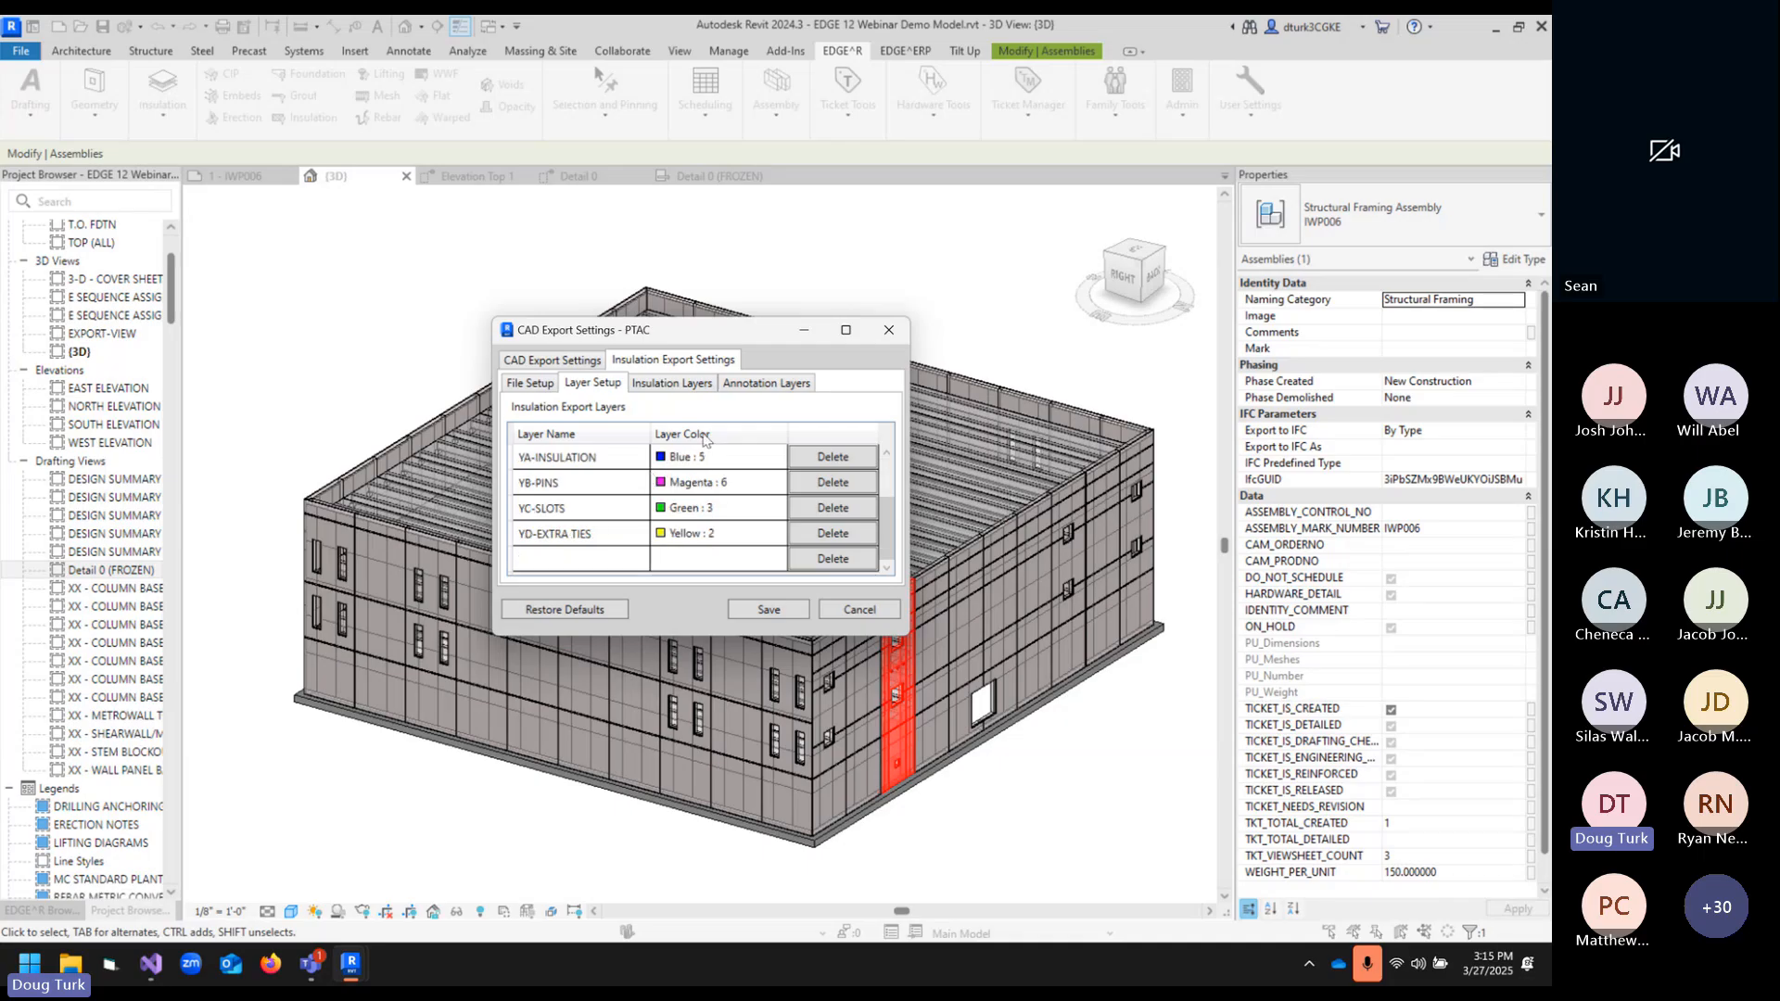
left_click(667, 384)
left_click(782, 384)
left_click(704, 385)
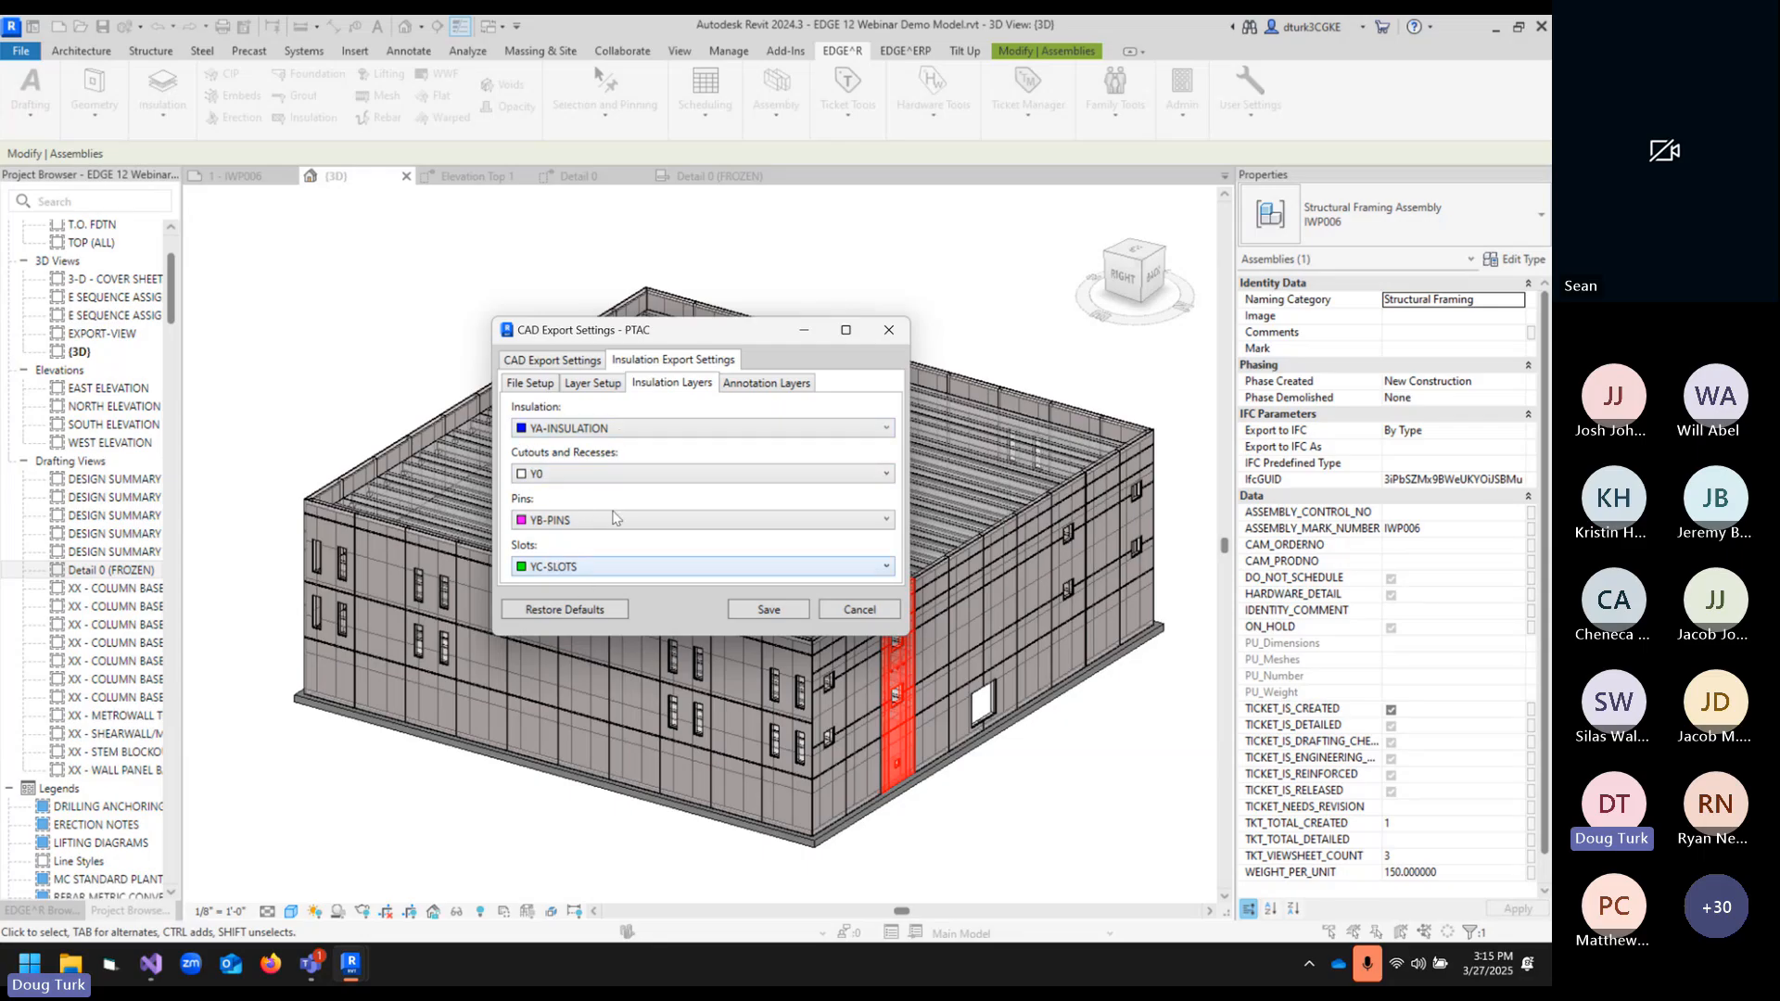
left_click(766, 383)
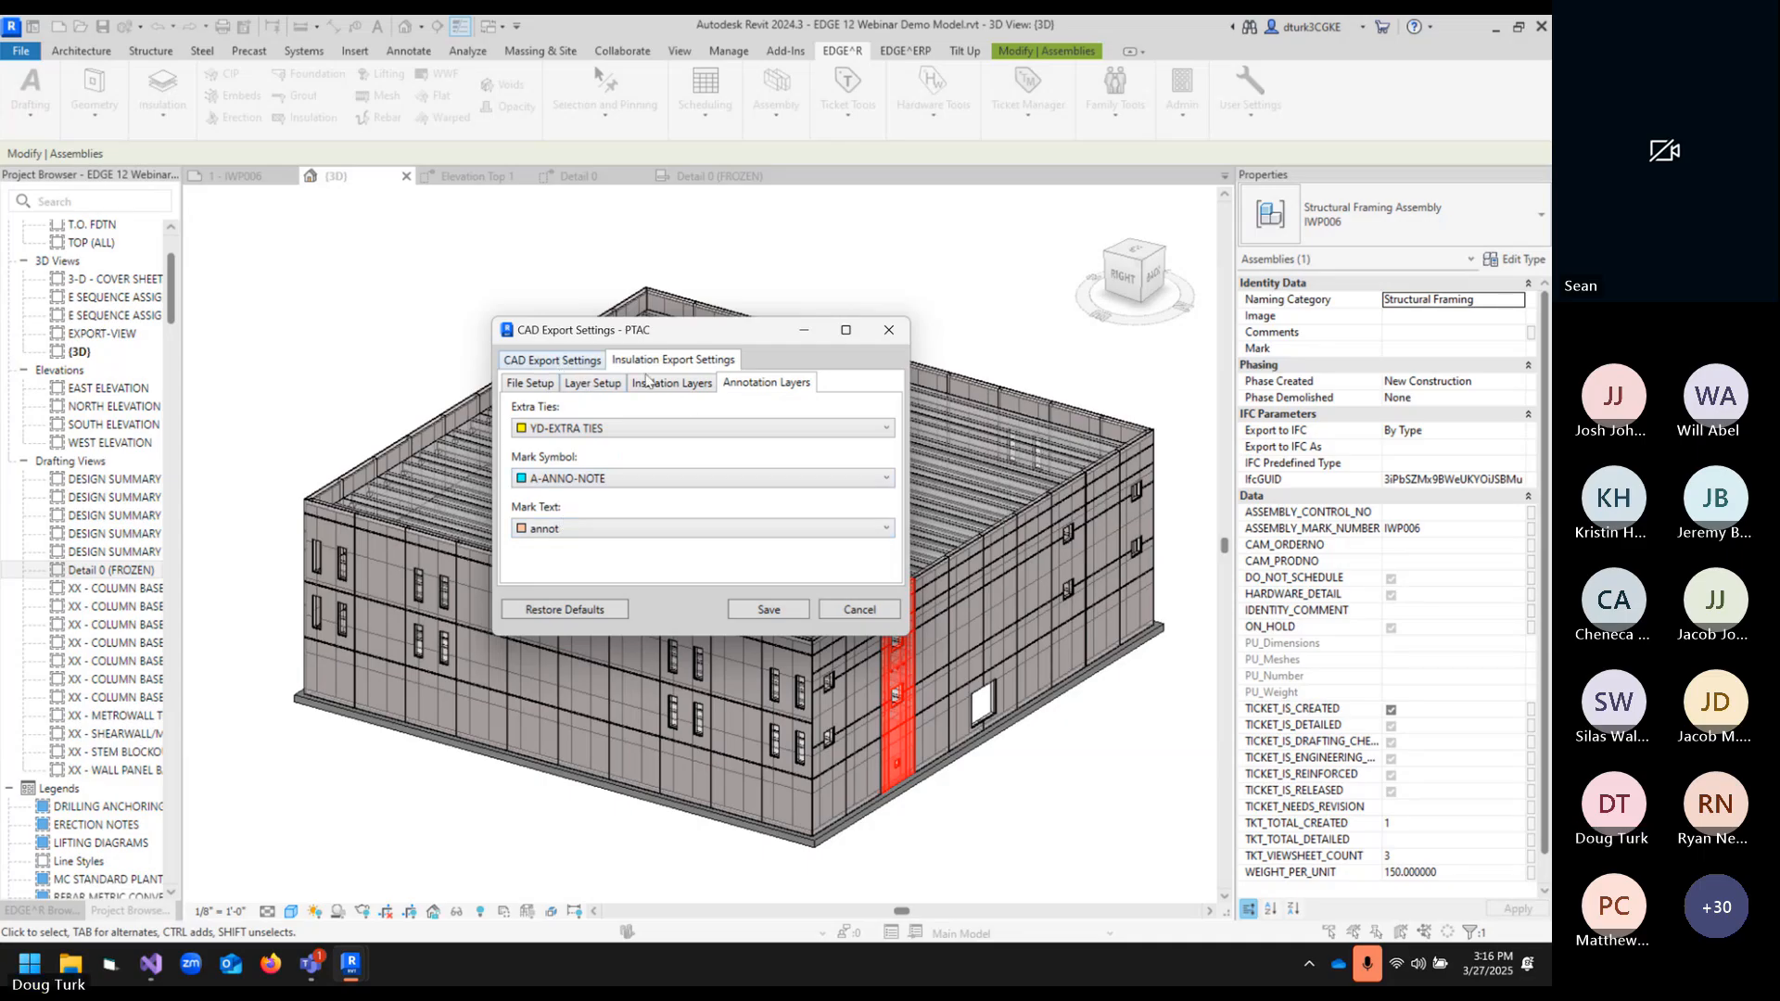
left_click(593, 383)
scroll(631, 531, "up", 1)
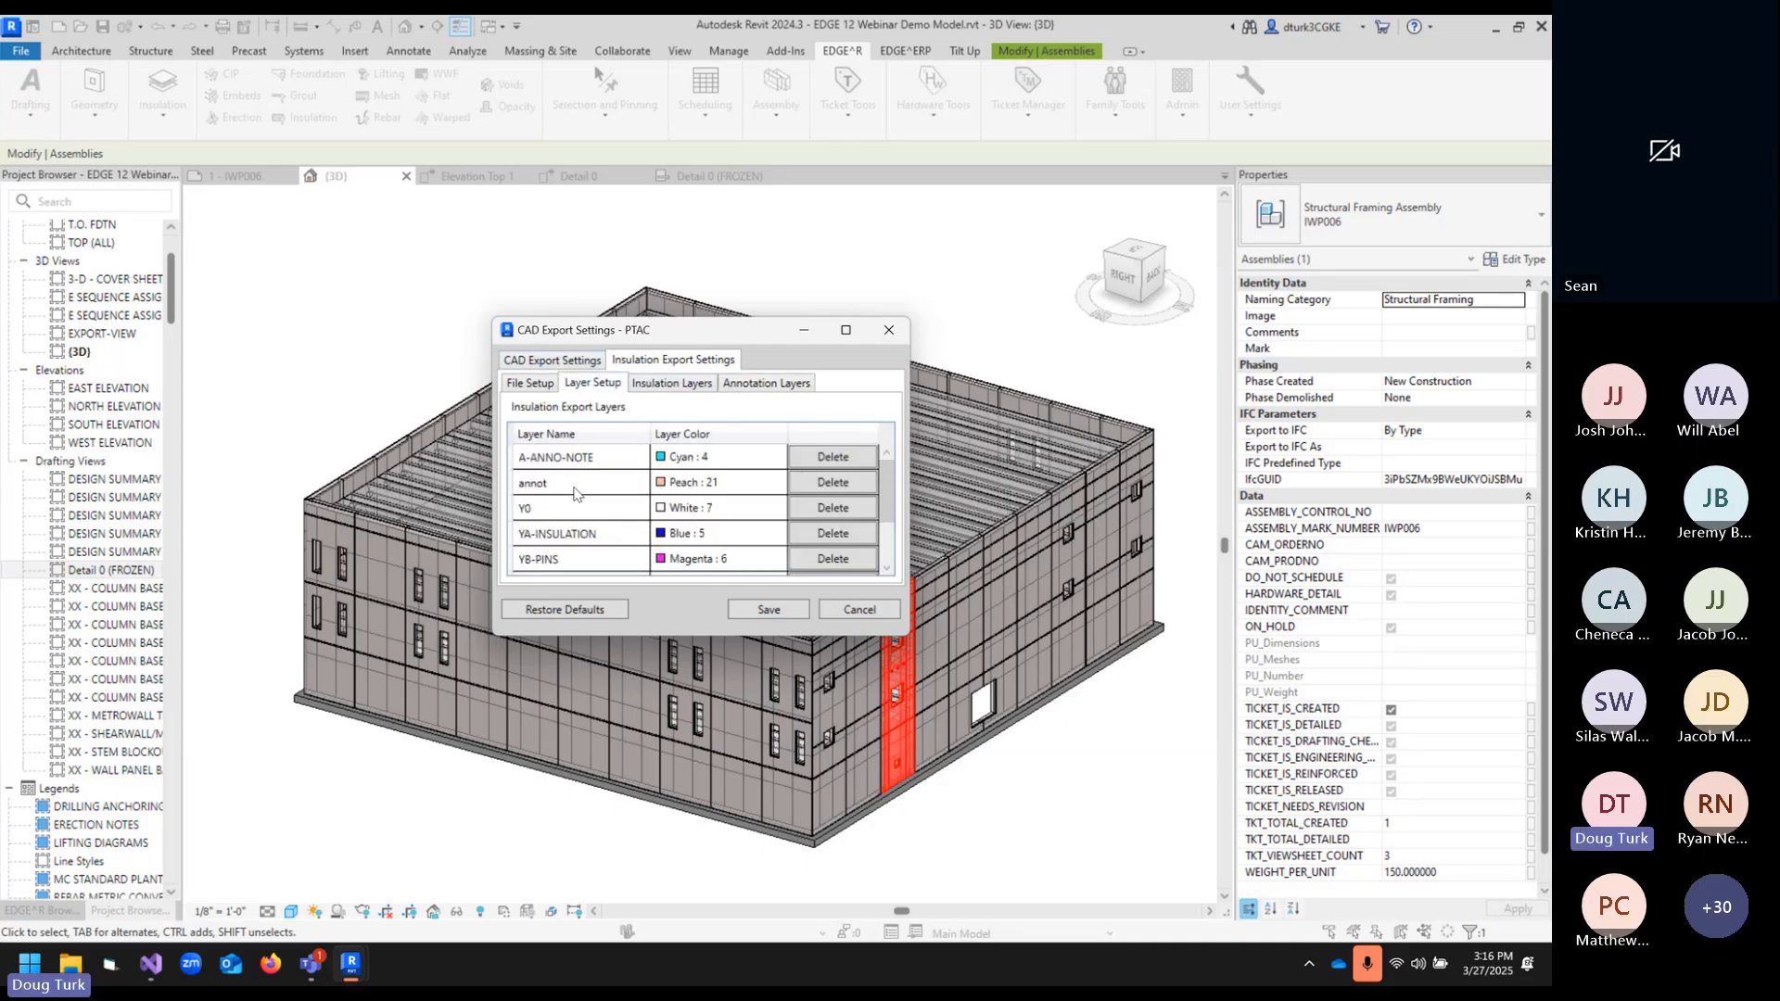
left_click(675, 383)
- Set the TIF elements to Export Fixed Circle in the CAD export LIF layer settings
left_click(575, 360)
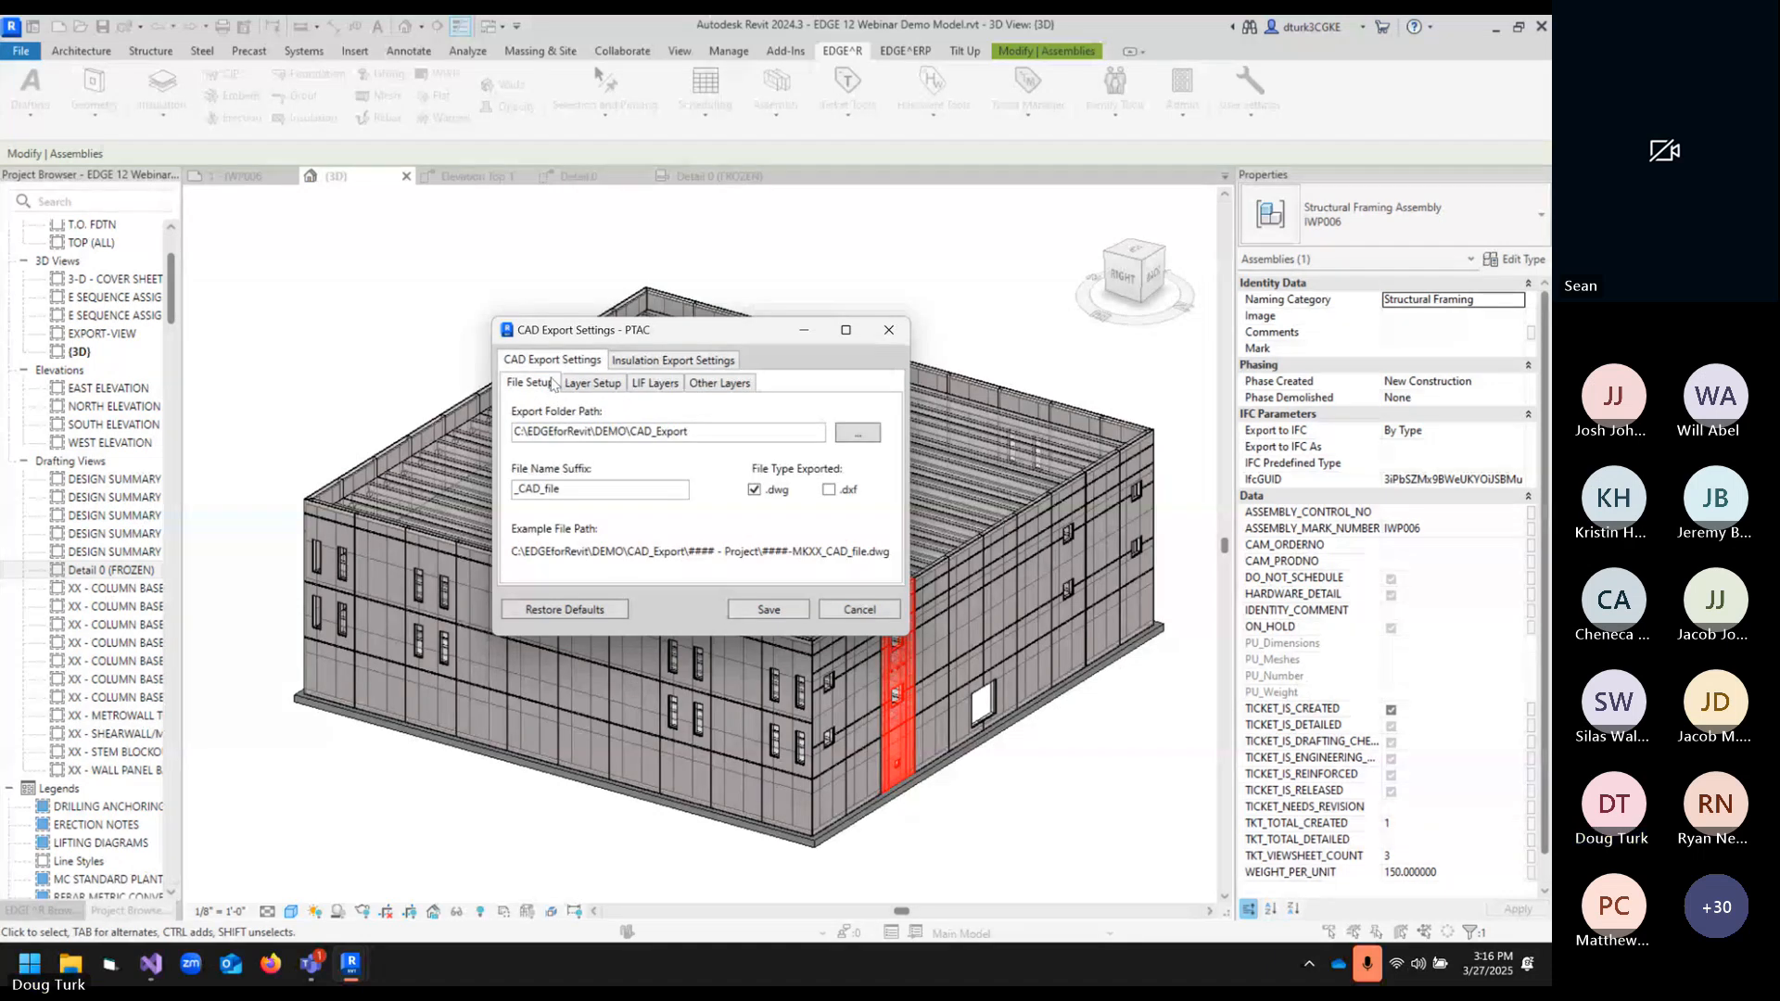
left_click(601, 382)
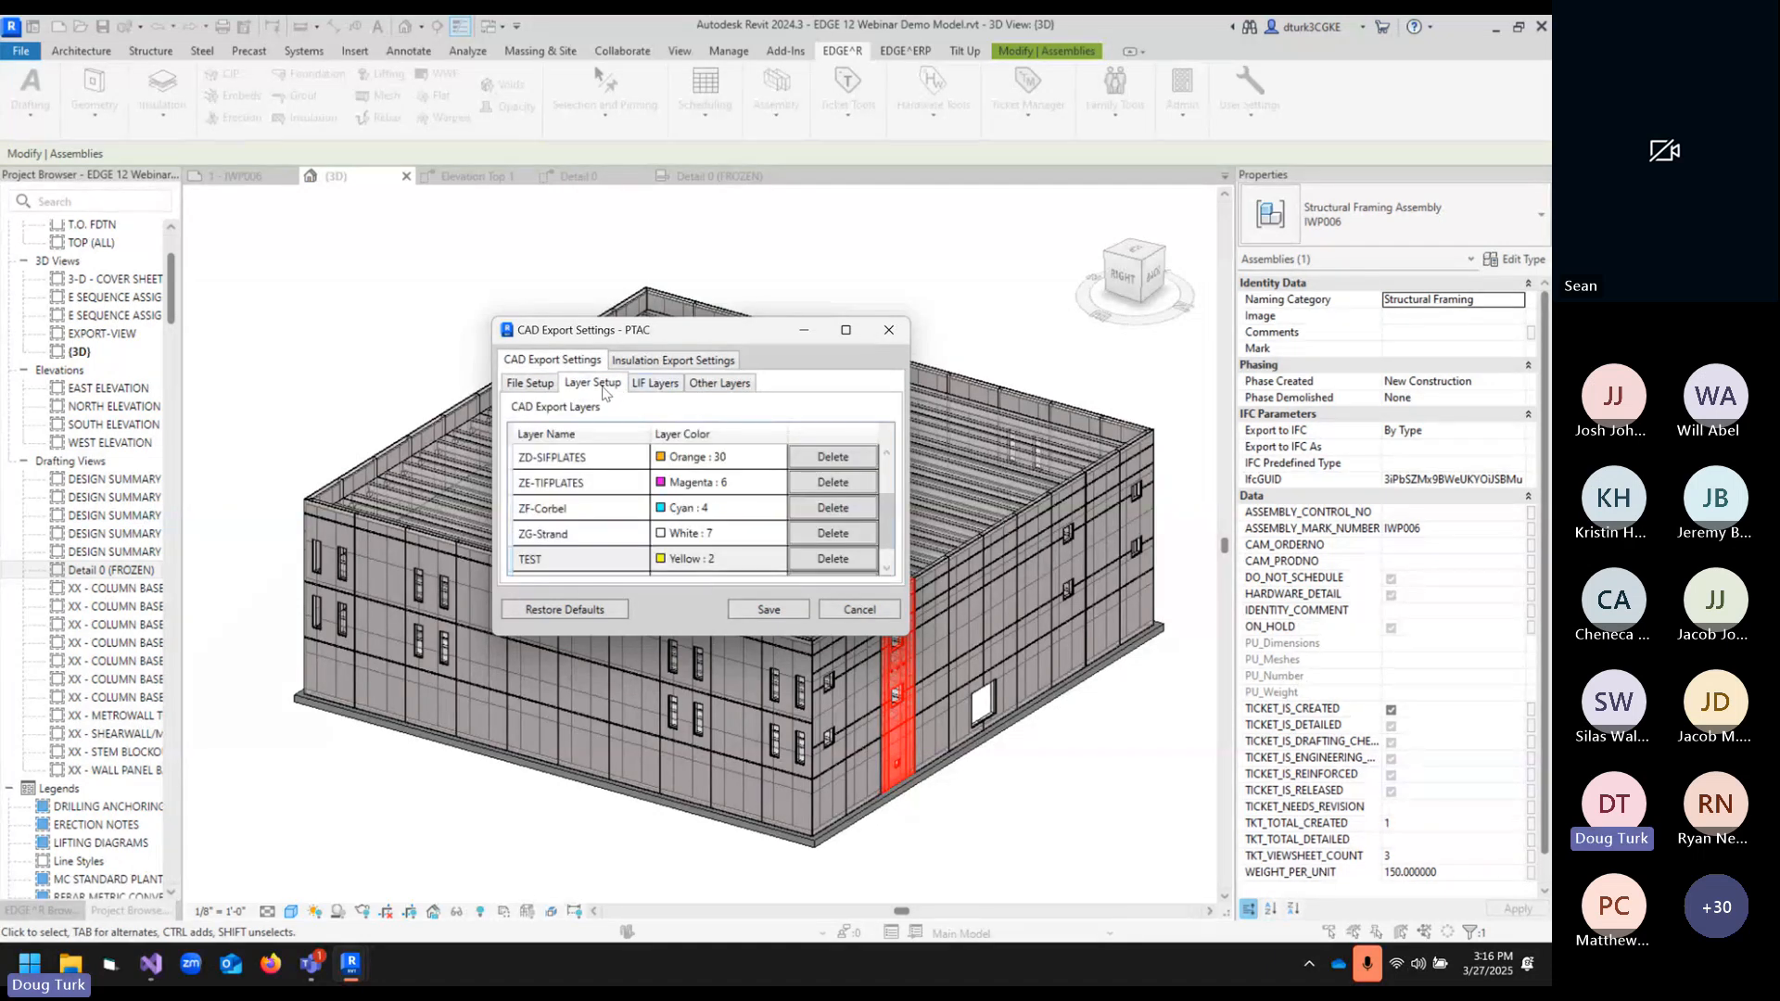
left_click(639, 390)
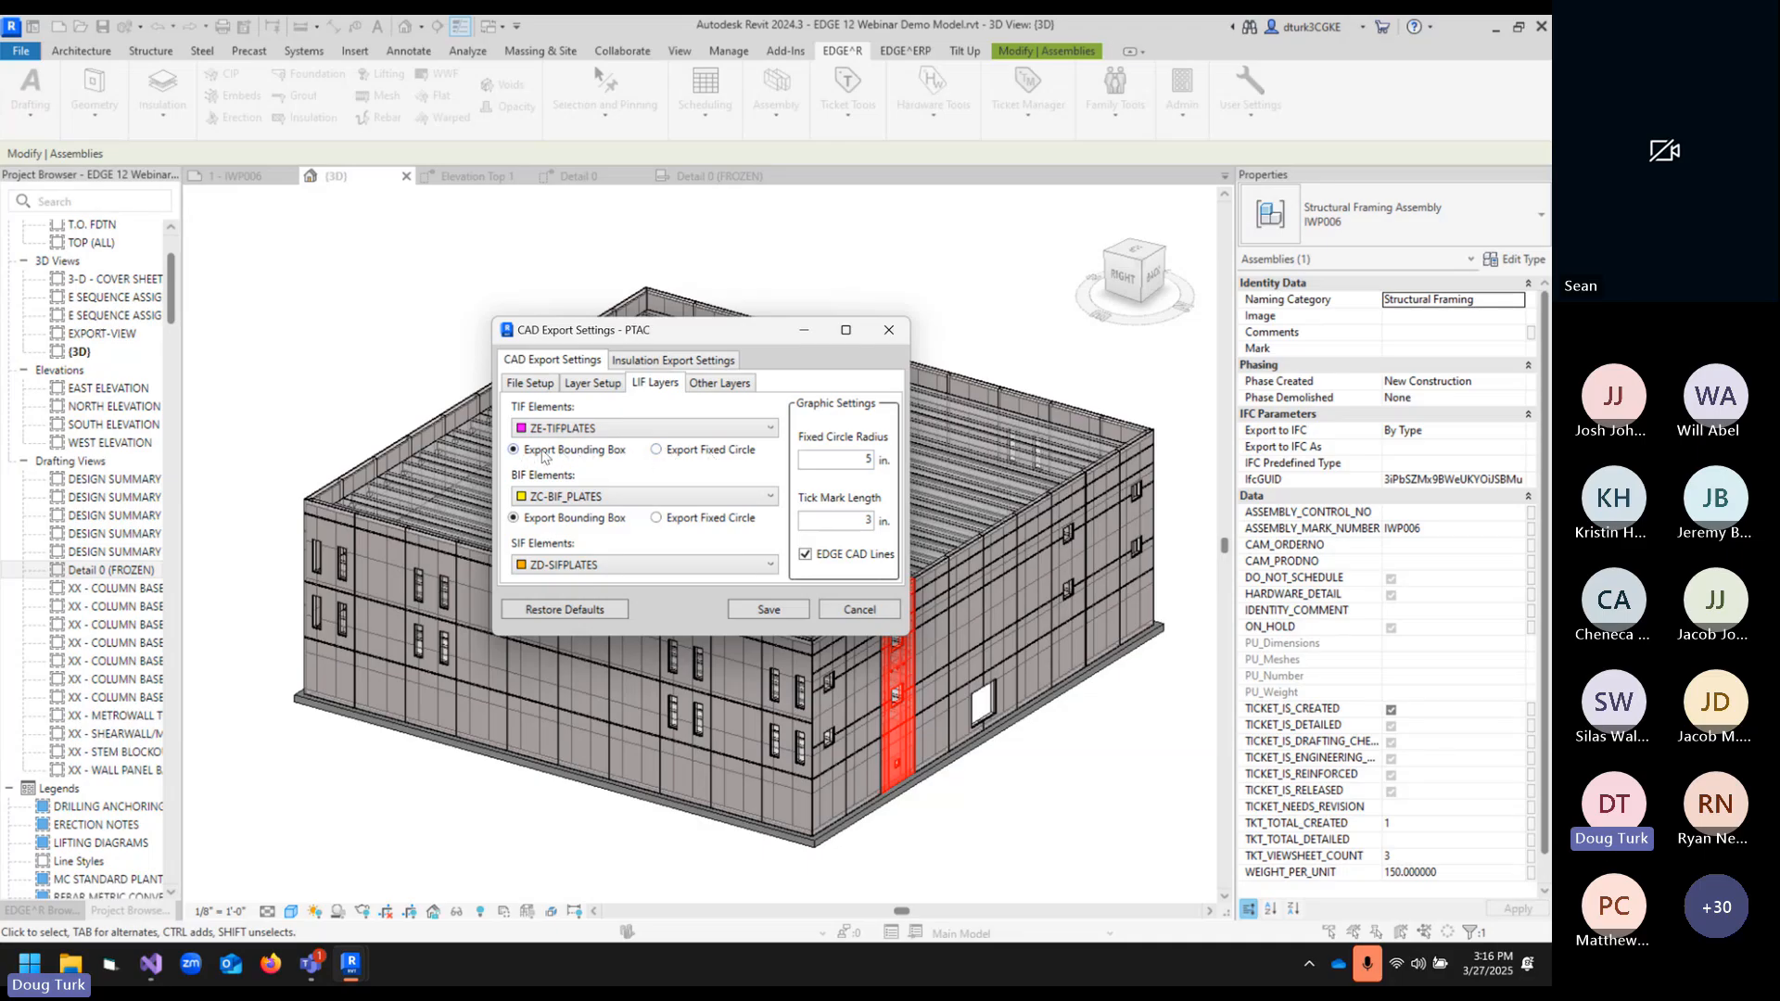
left_click(674, 453)
left_click_drag(849, 457, 906, 469)
left_click(822, 458)
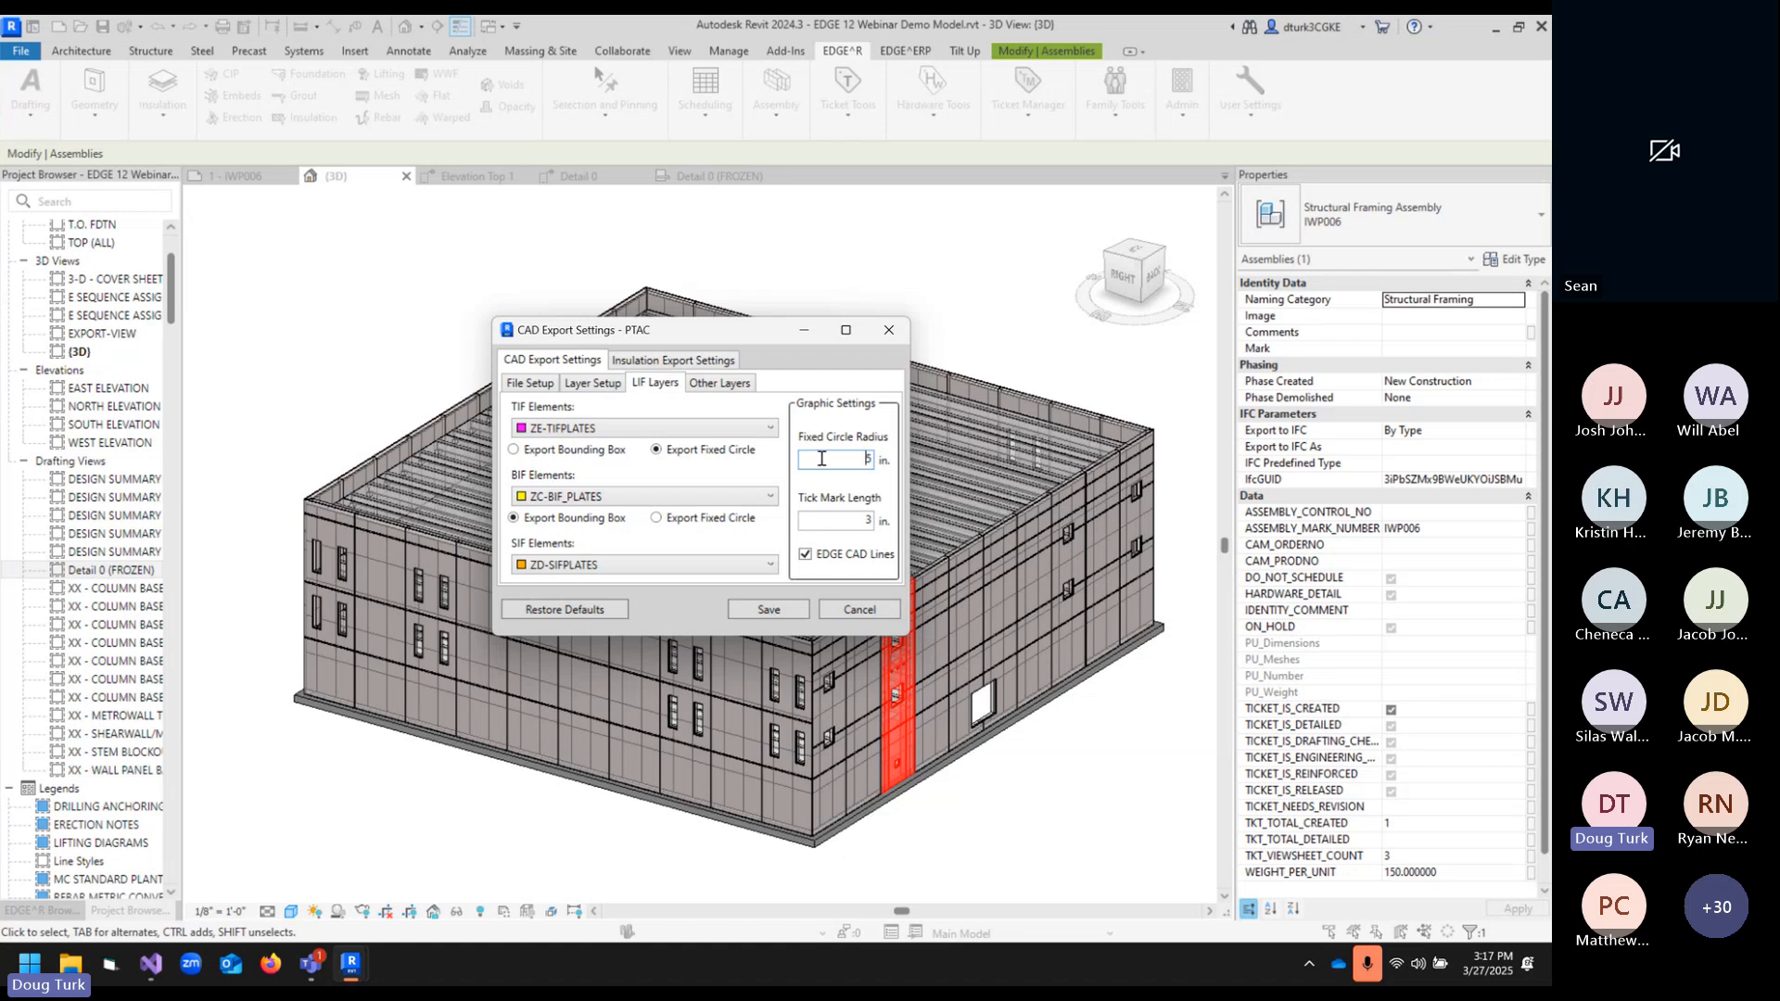
- Try fixed-circle export for the BIF elements and bounding-box export for the TIF elements
left_click(658, 517)
left_click(570, 520)
left_click(566, 452)
left_click(658, 451)
- Turn off EDGE CAD Lines in the graphic settings, then save and close the CAD export settings
double_click(829, 518)
left_click(846, 529)
double_click(850, 522)
left_click(840, 554)
left_click(769, 610)
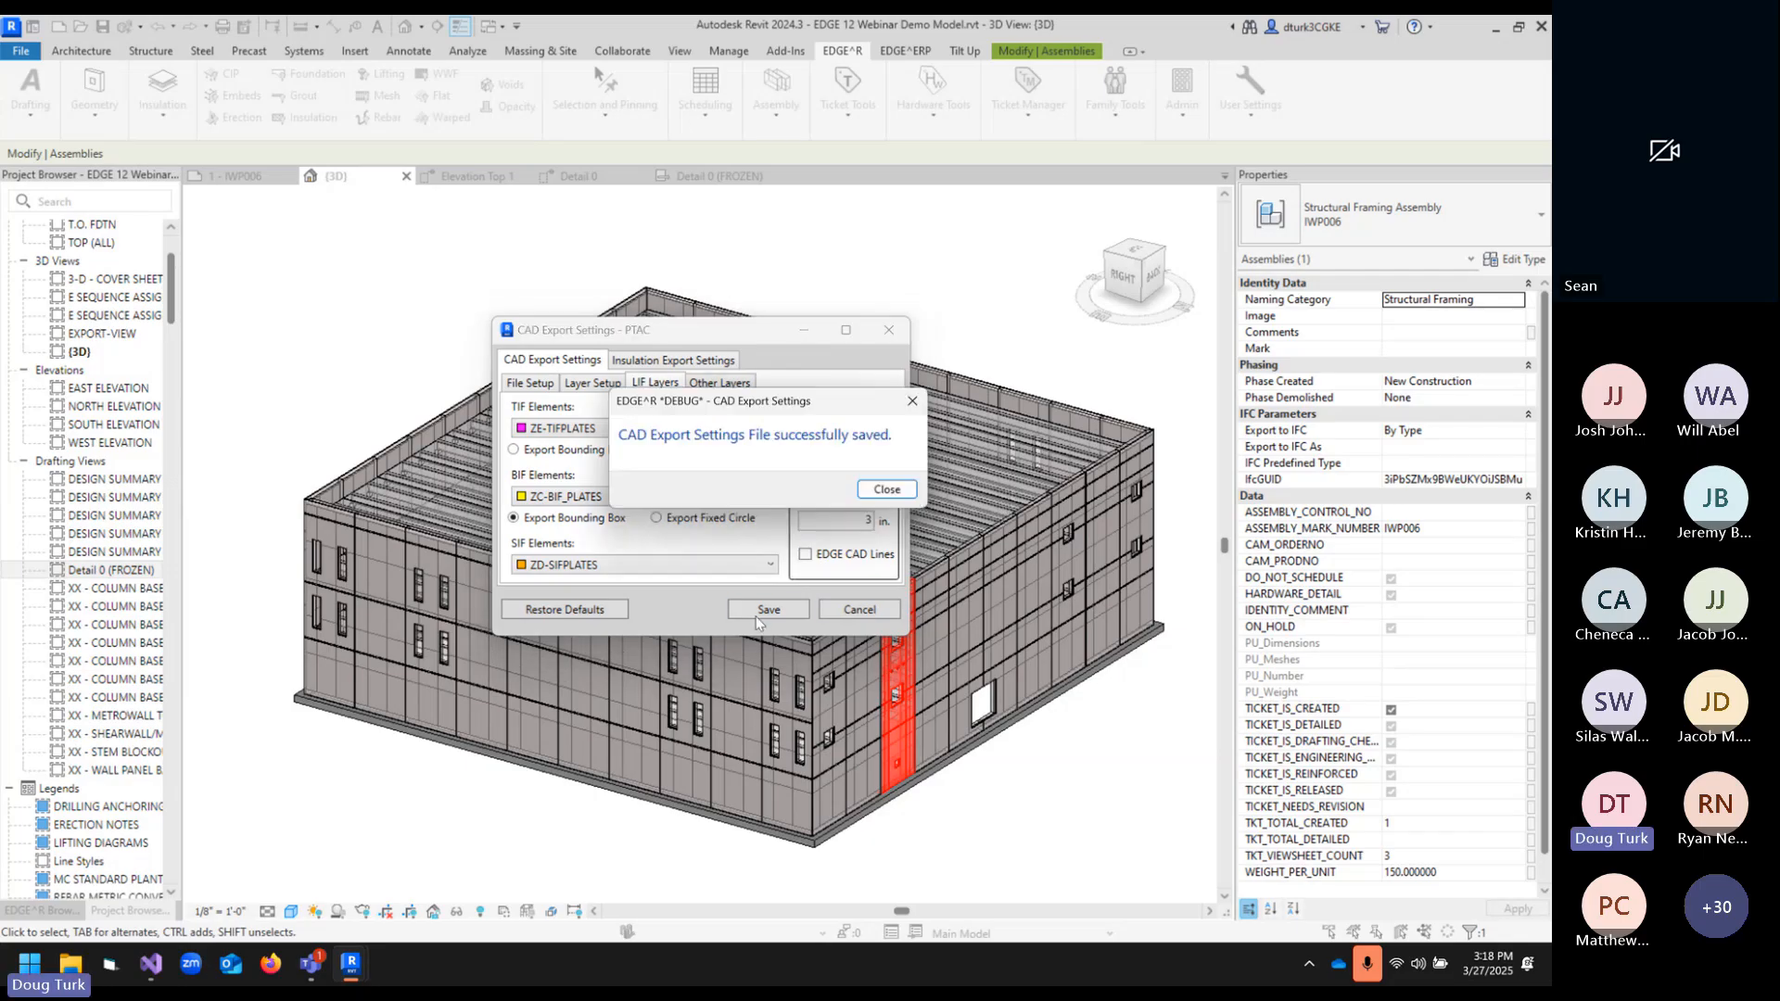
left_click(887, 489)
left_click(888, 326)
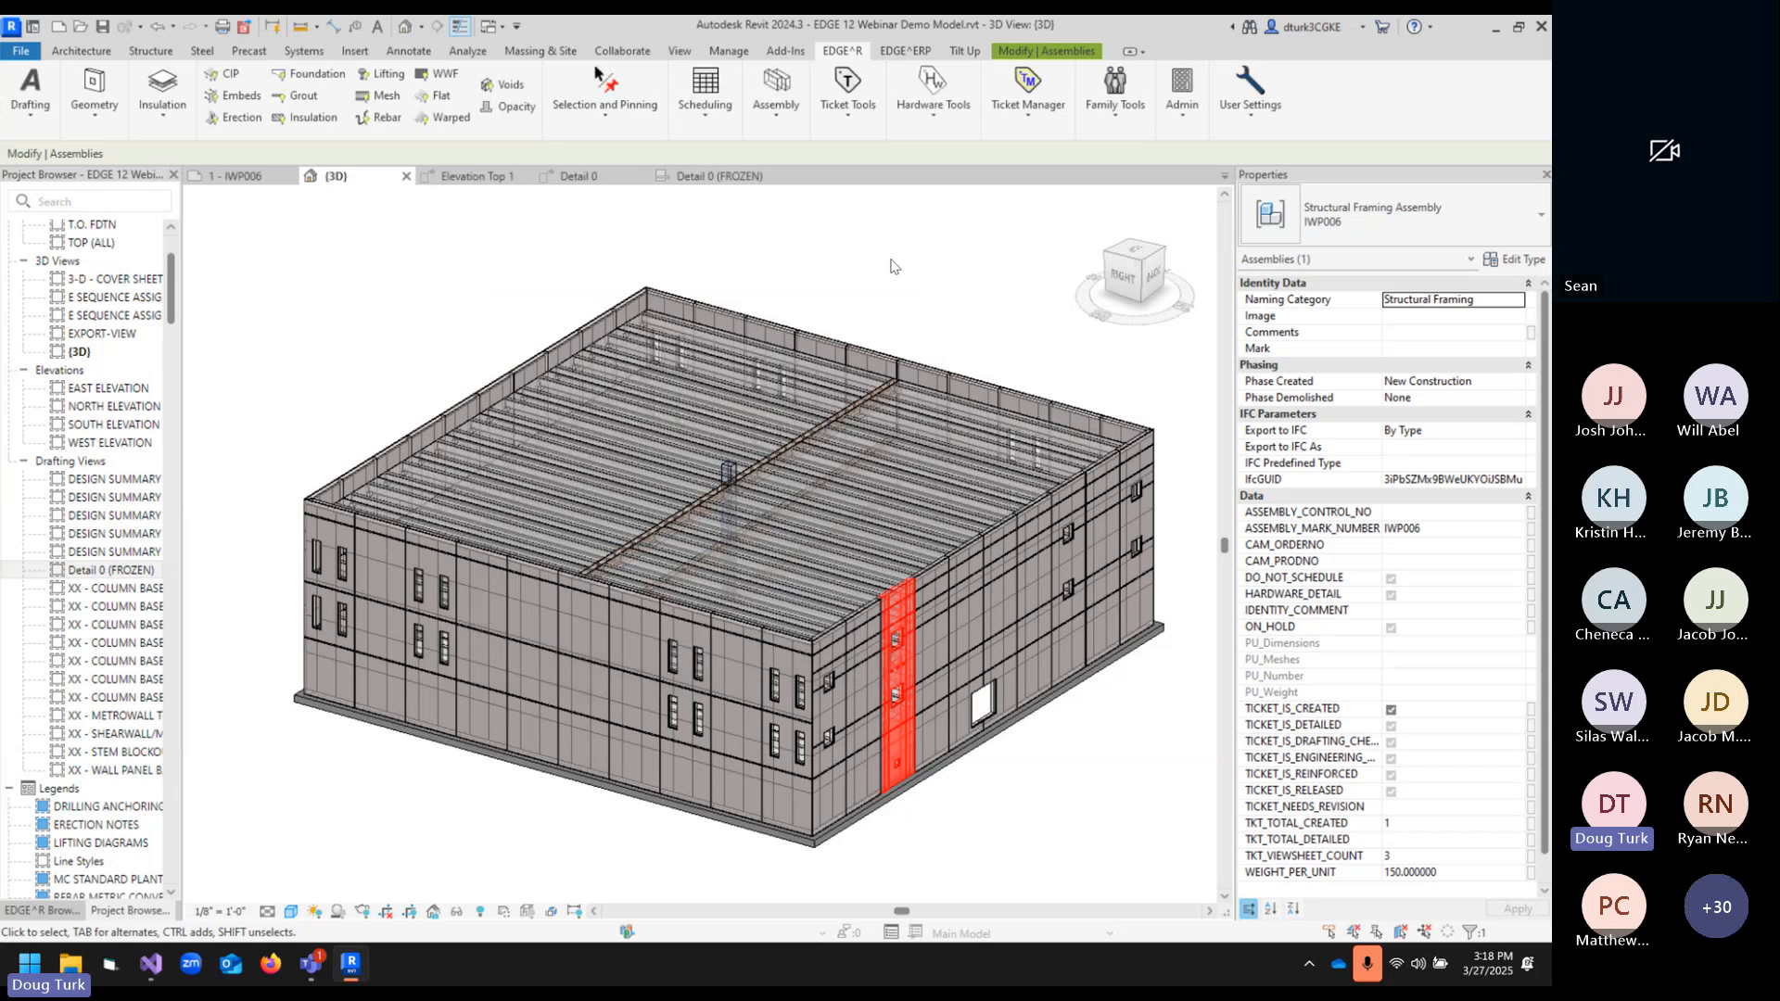
- Start the CAD Export ticket tool for the selected IWP006 wall panel assembly
left_click(888, 645)
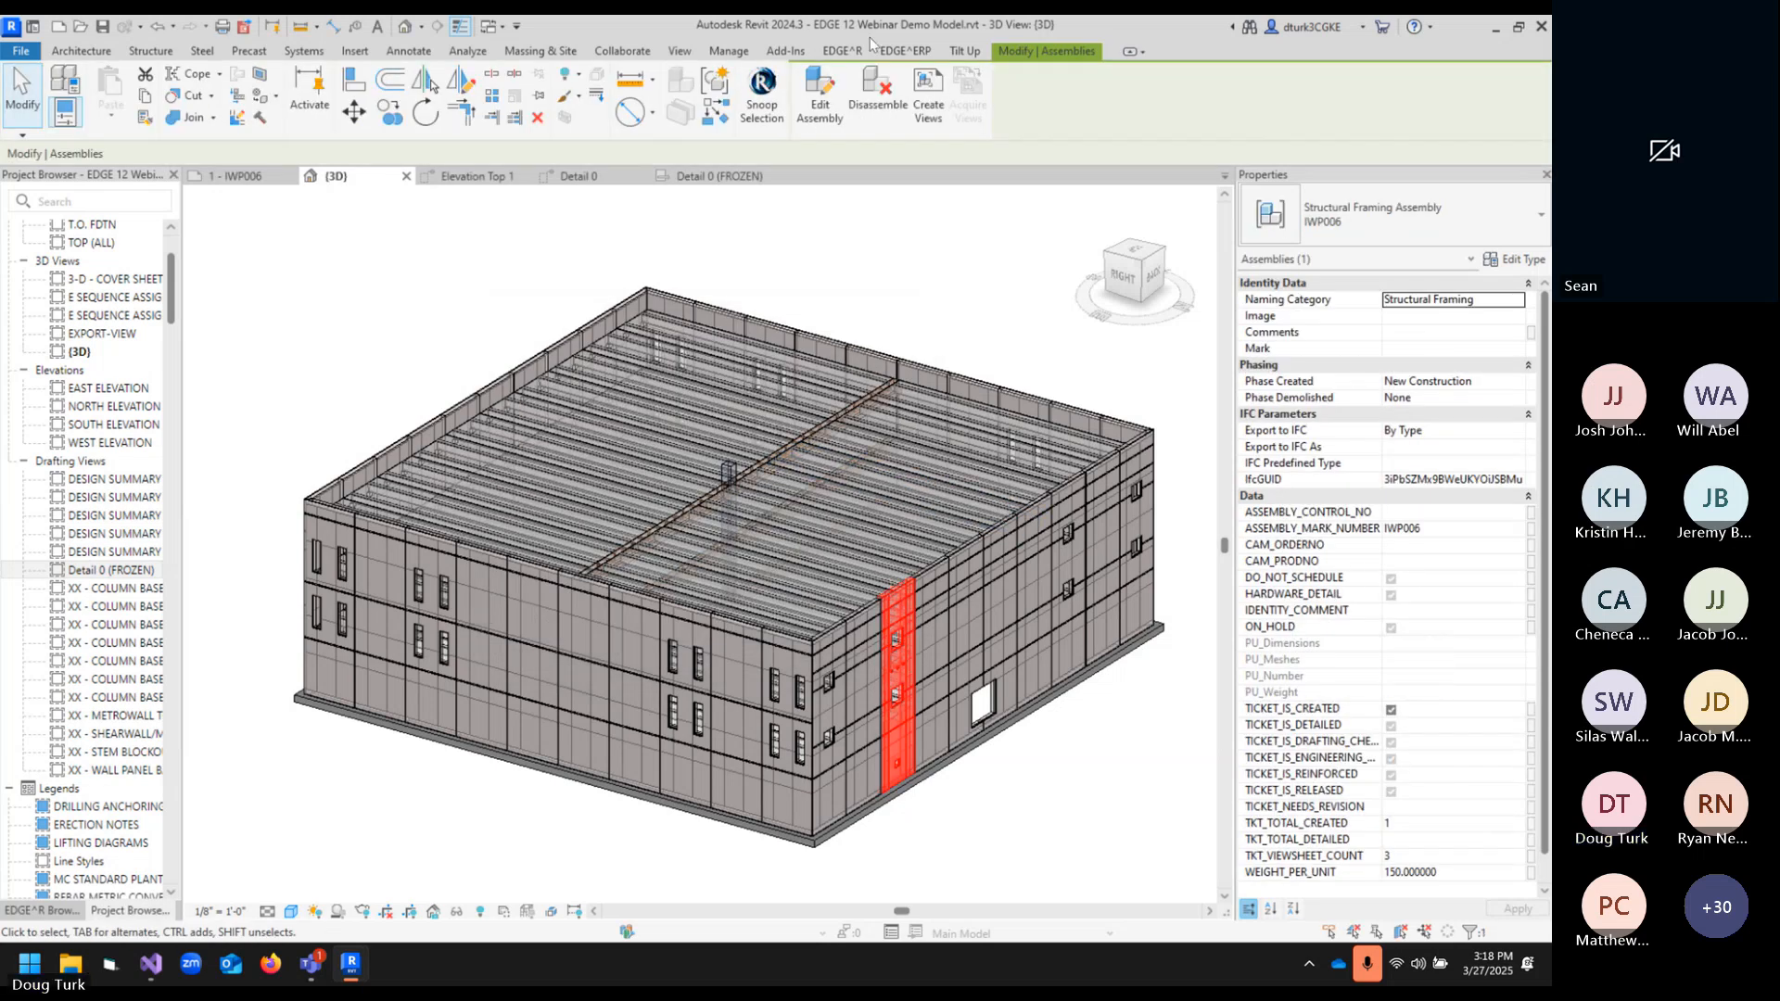
left_click(844, 51)
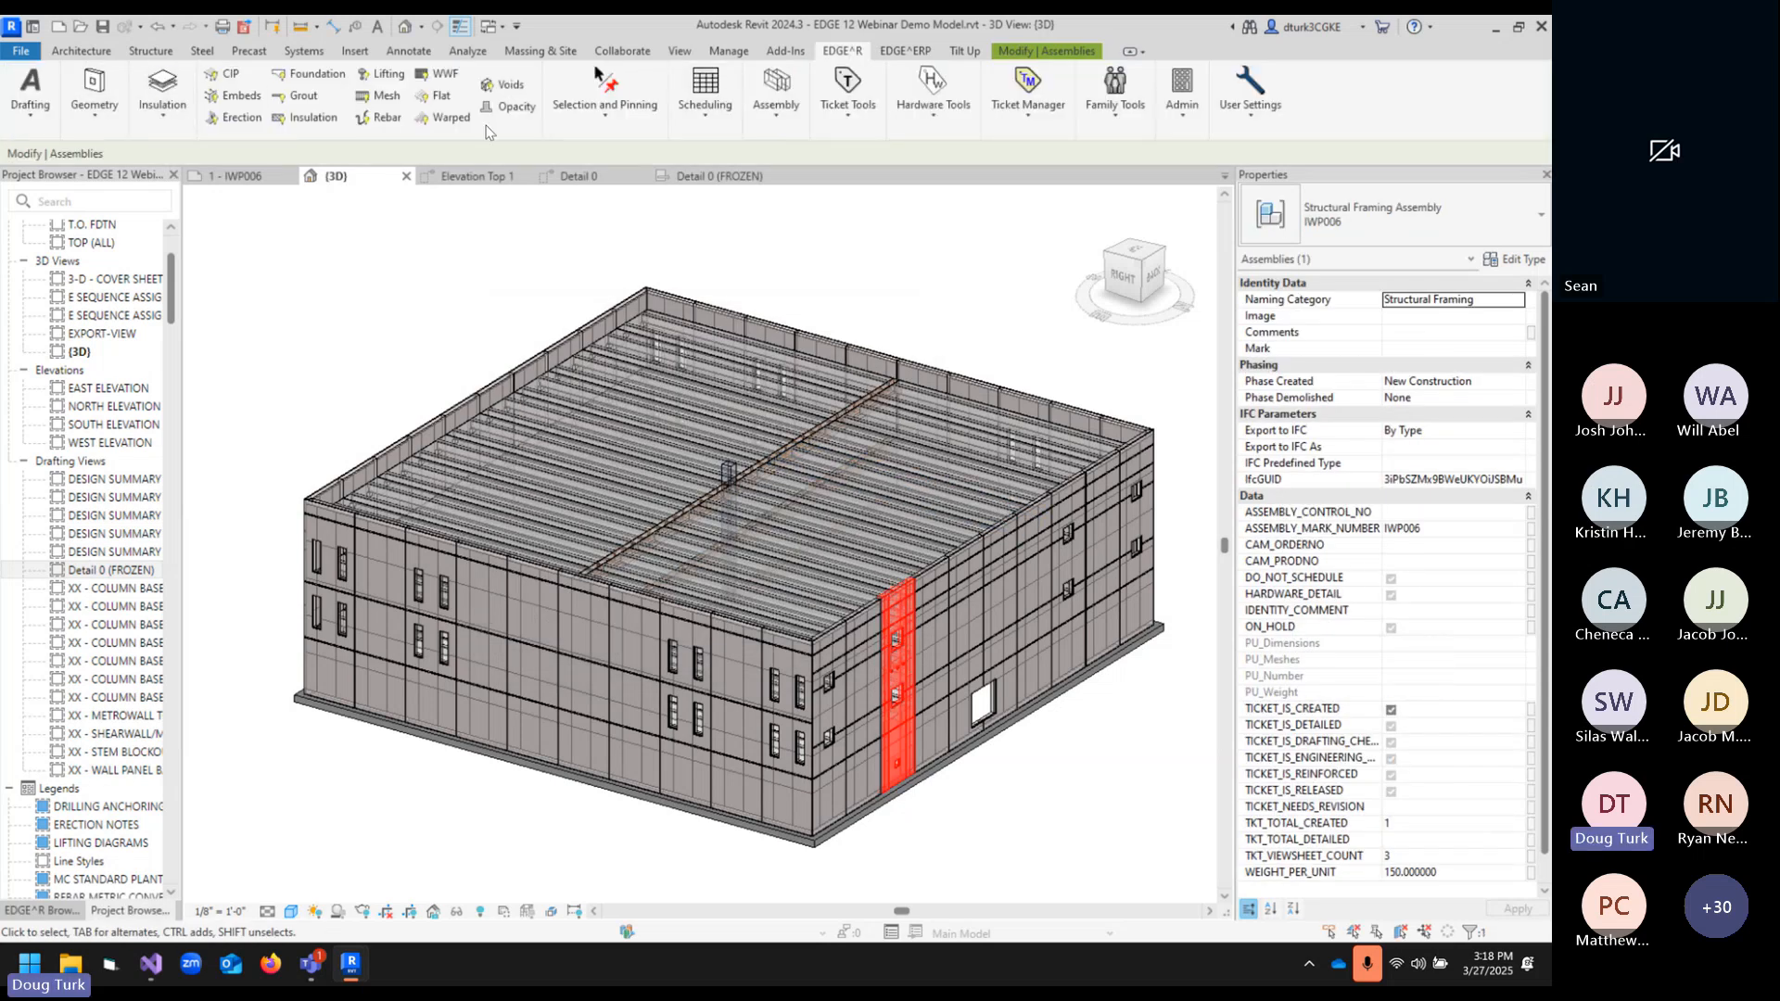
left_click(104, 95)
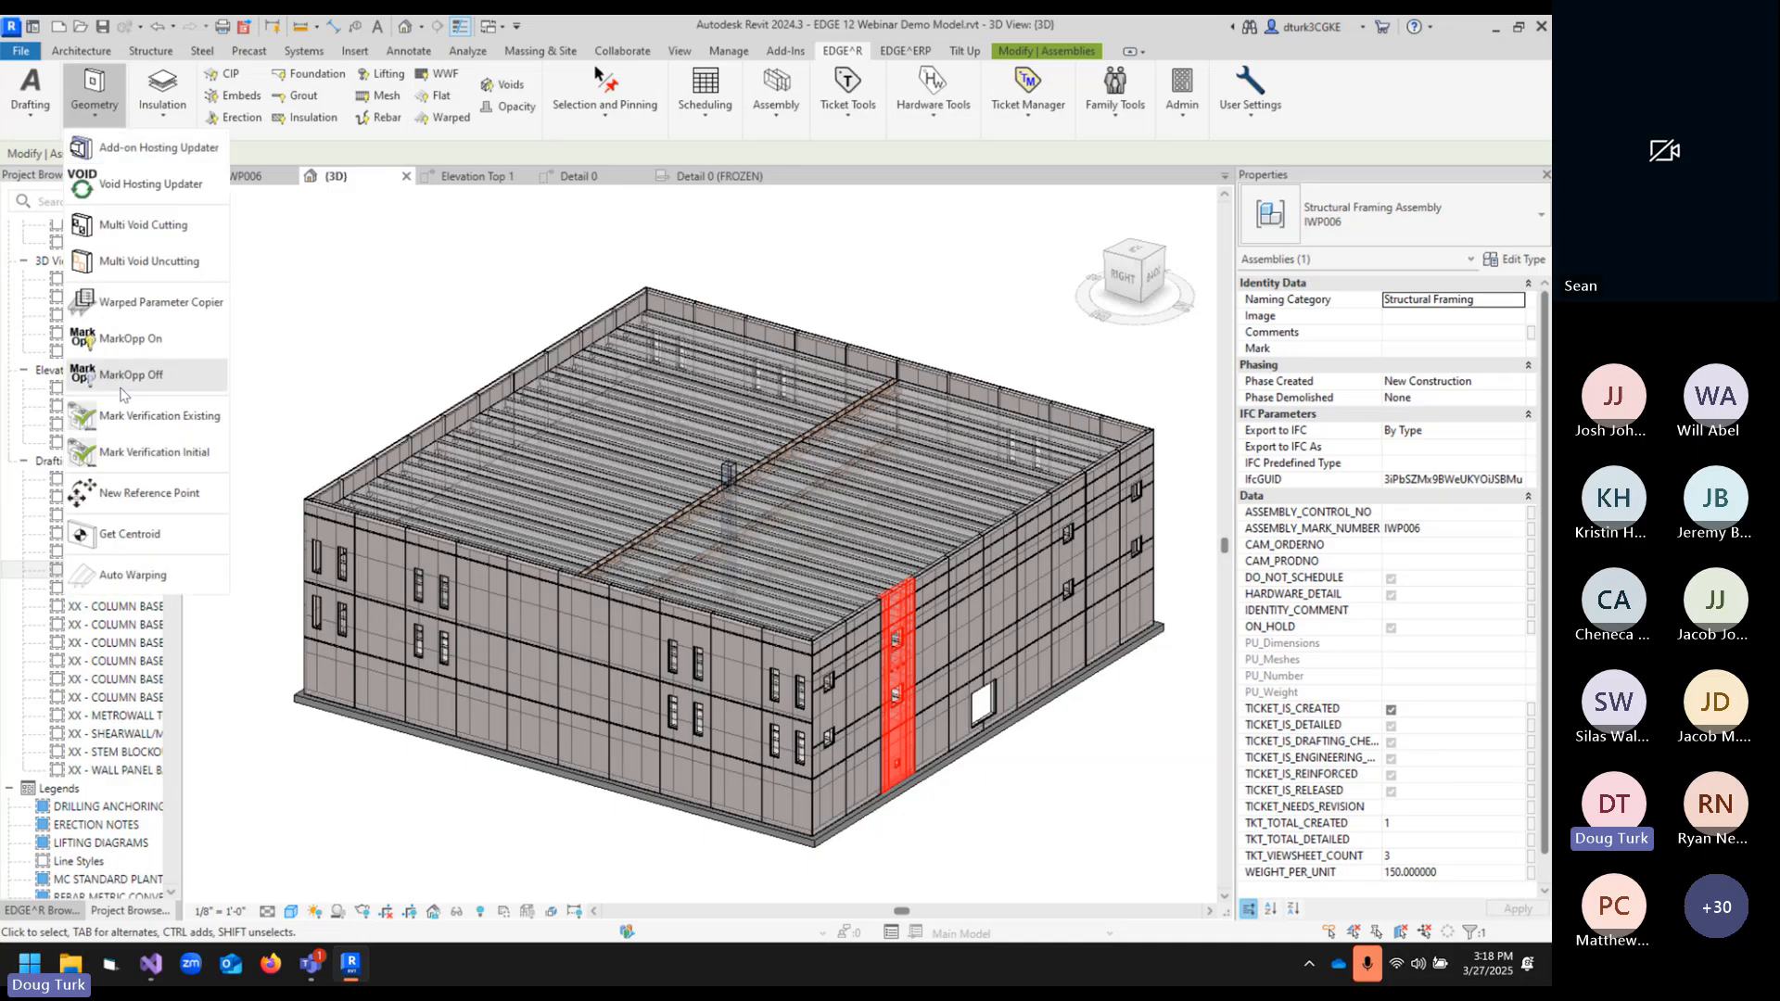
left_click(847, 93)
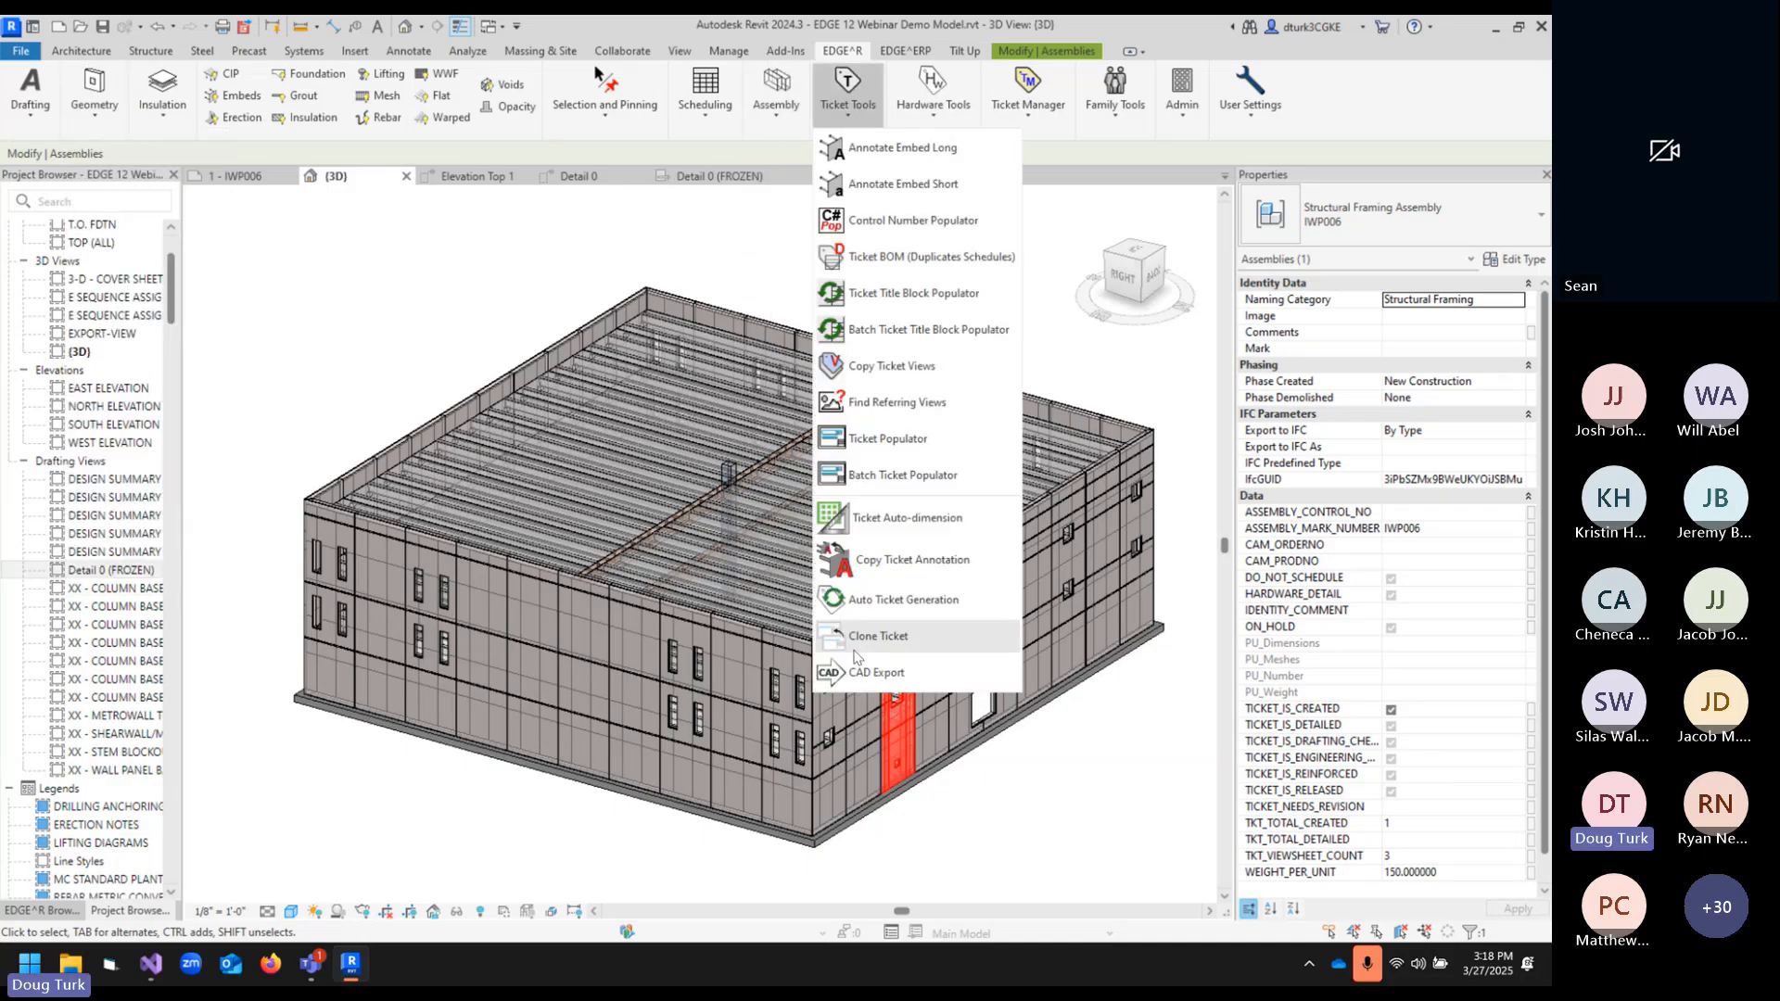
left_click(866, 675)
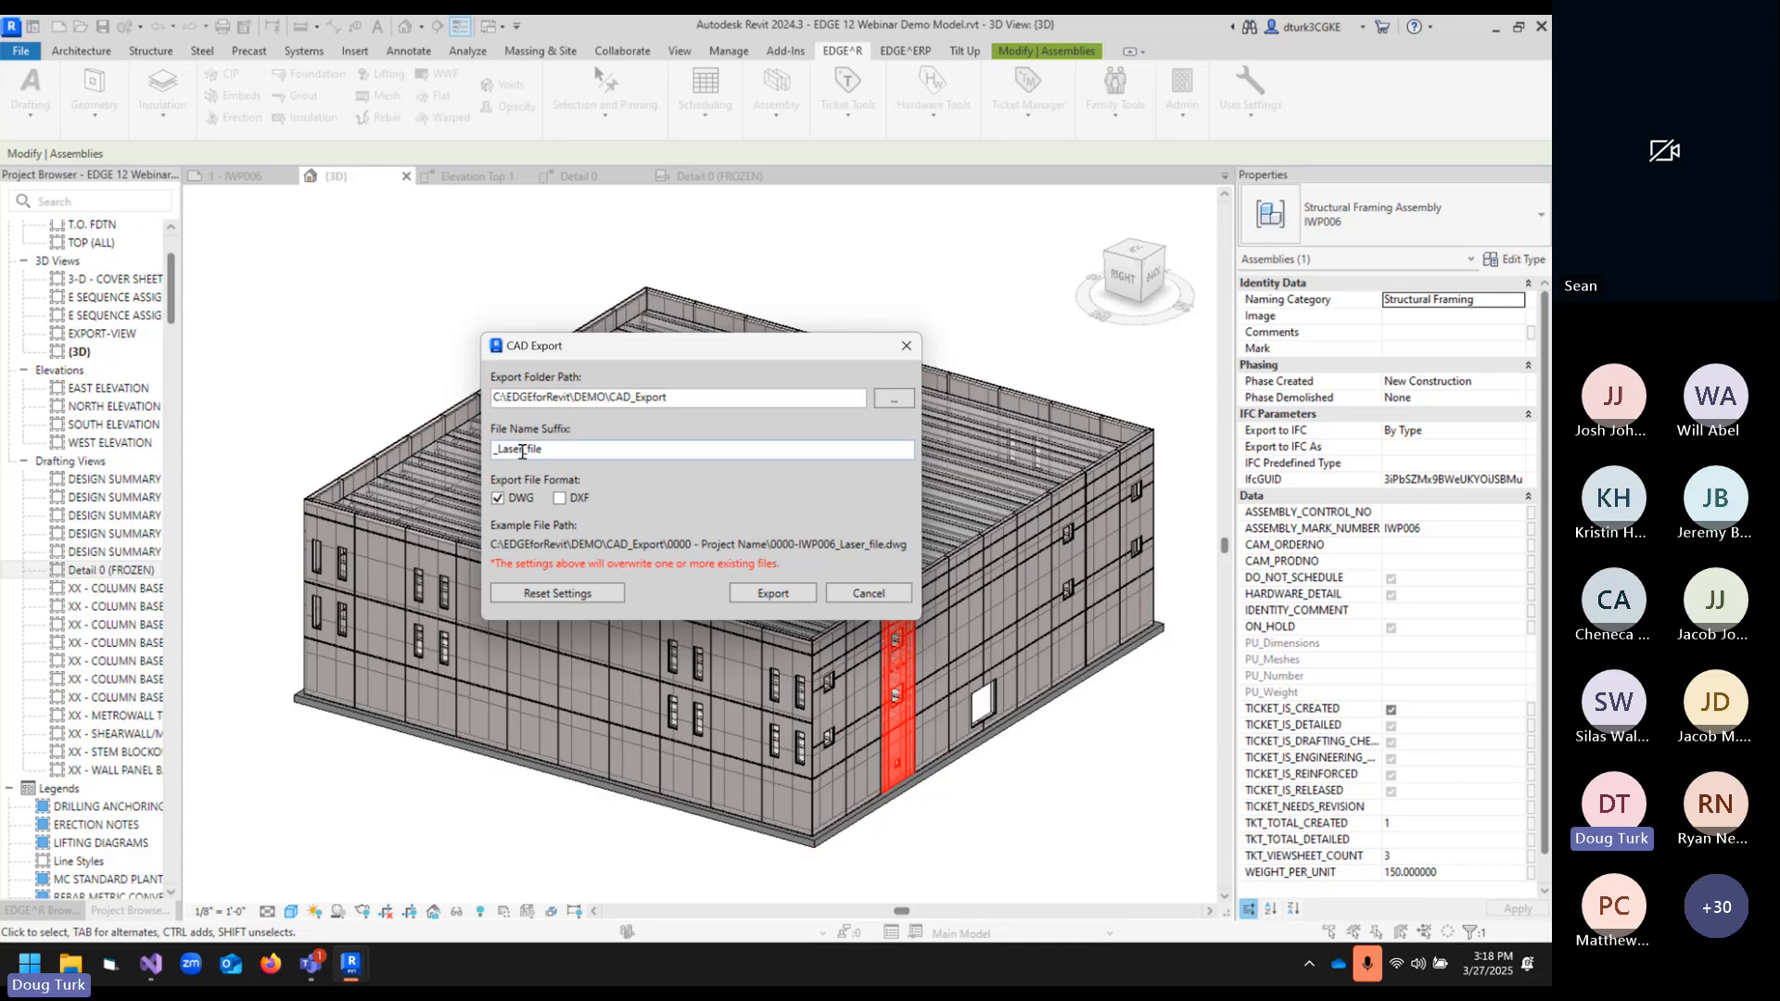
- Export the assembly as DWG with the file name suffix _CAD_File and show the export details
left_click_drag(522, 452, 520, 450)
key("ctrl+a")
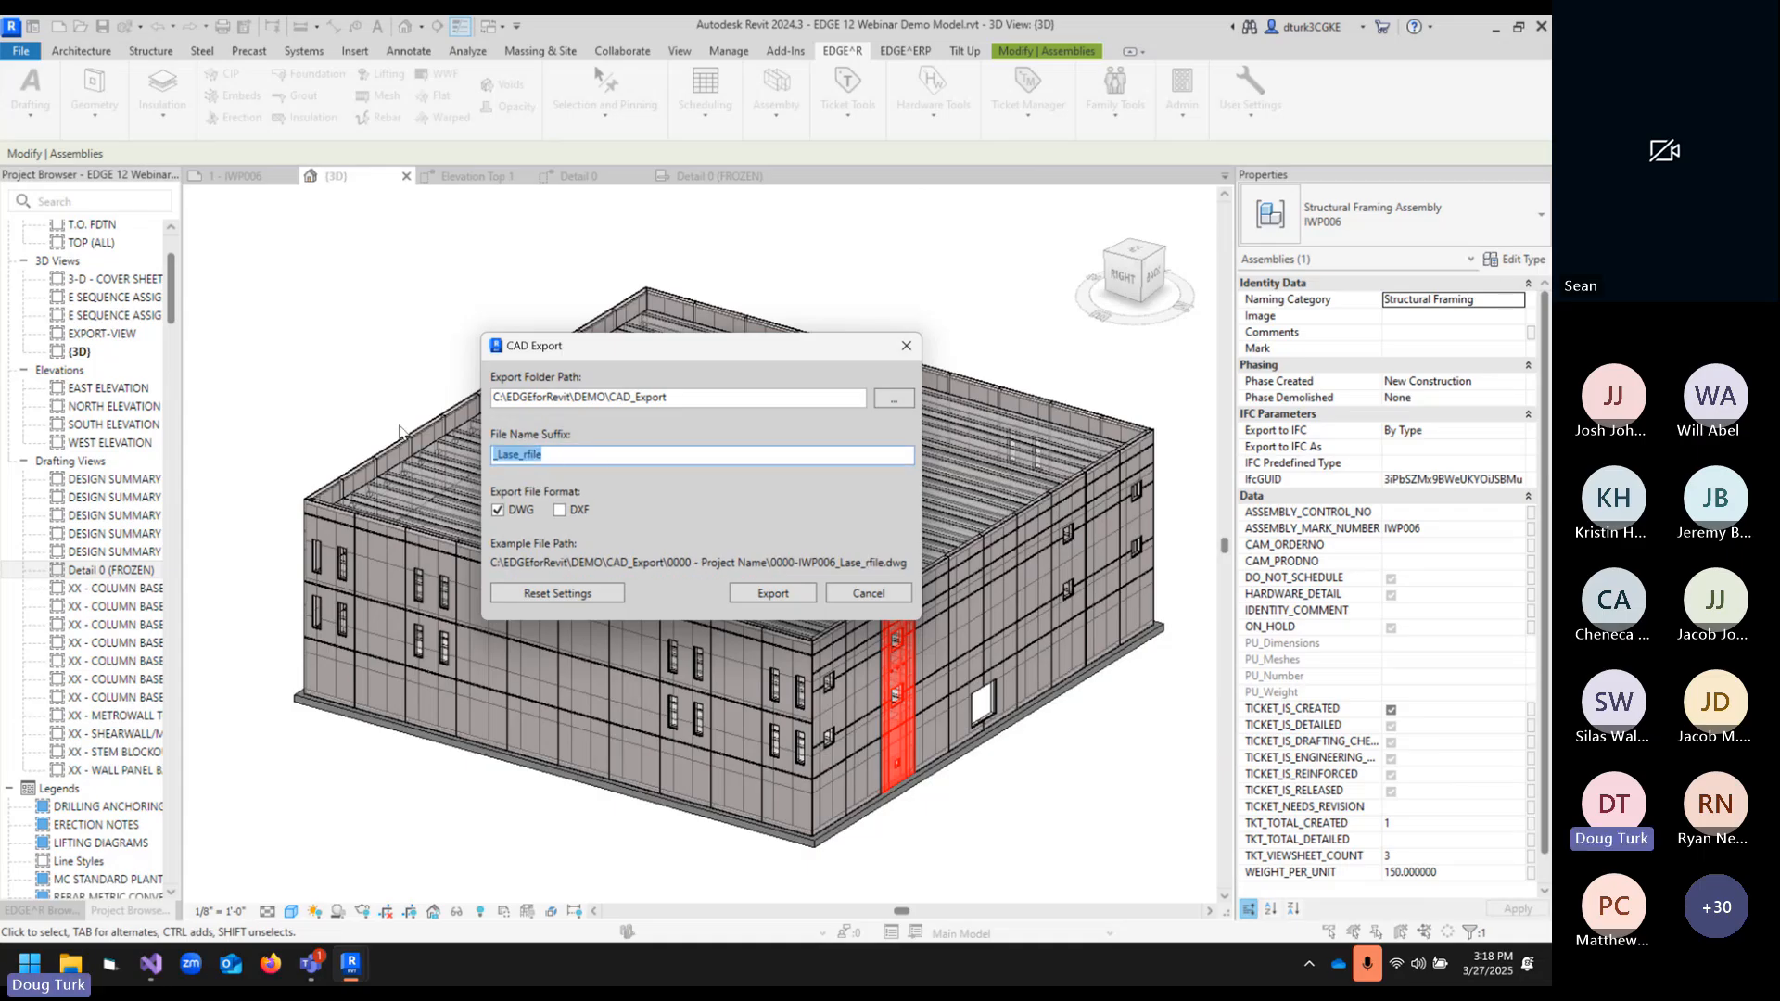
key("BackSpace")
type("_CAD_File")
key("Tab")
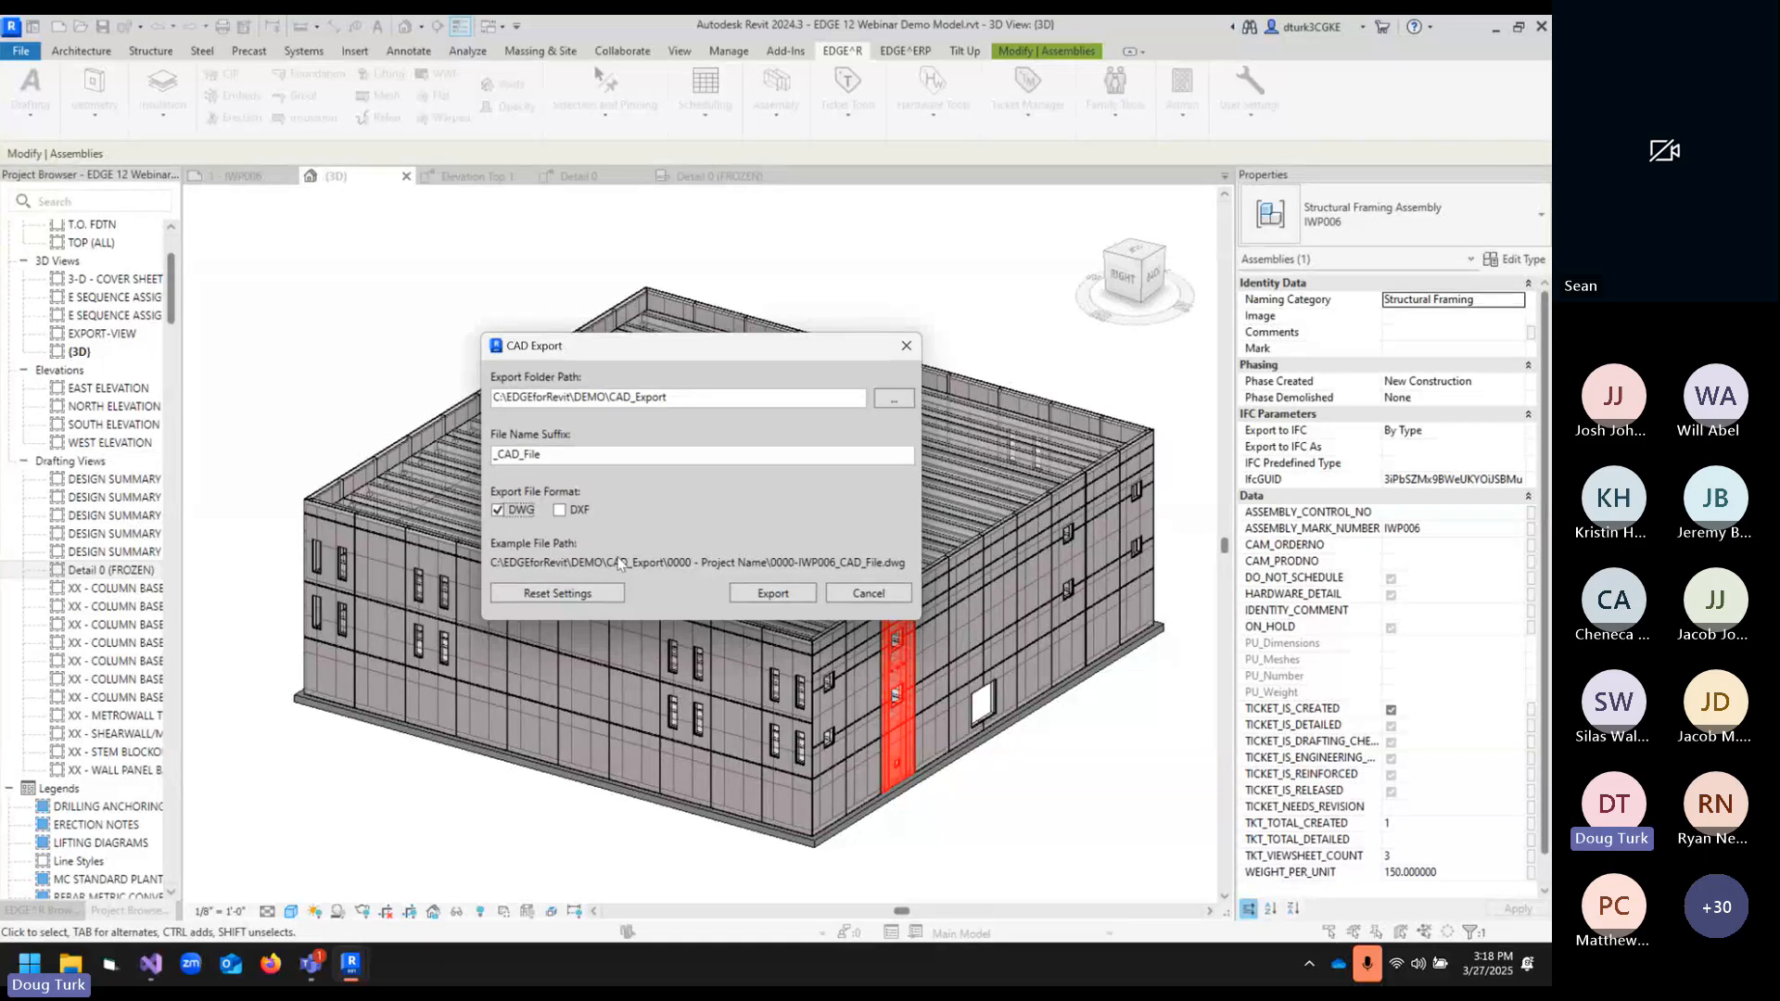
left_click(564, 454)
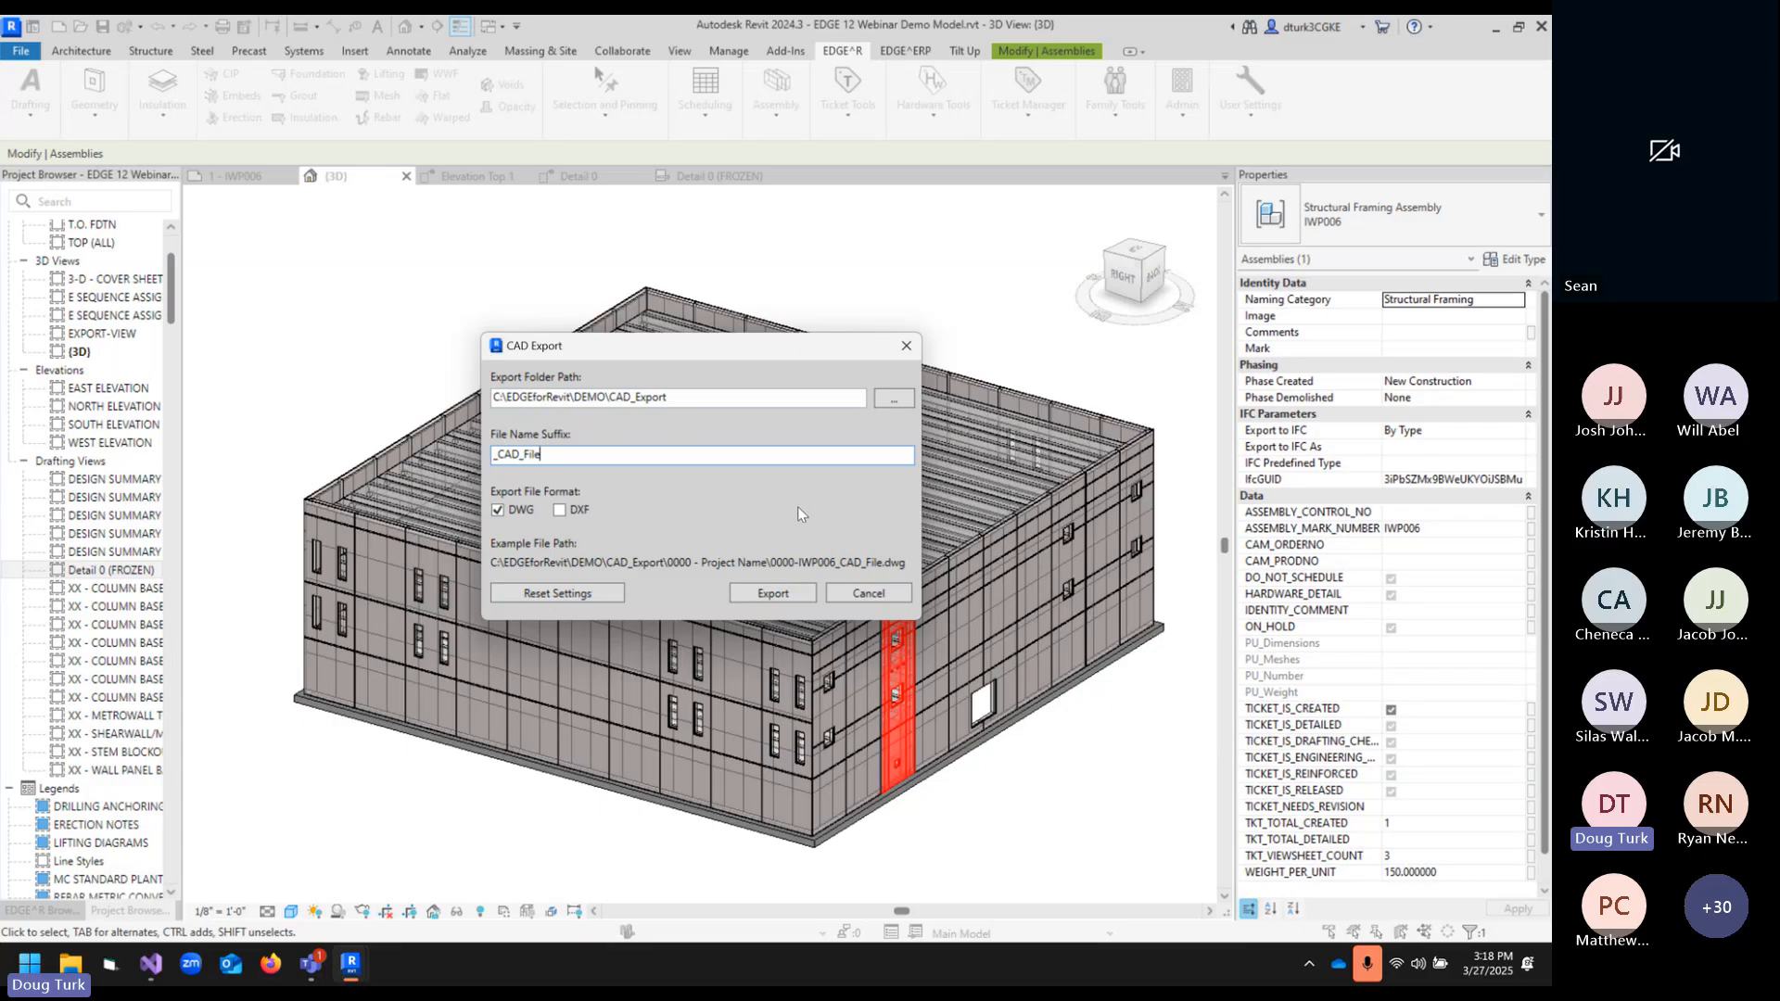
left_click(772, 593)
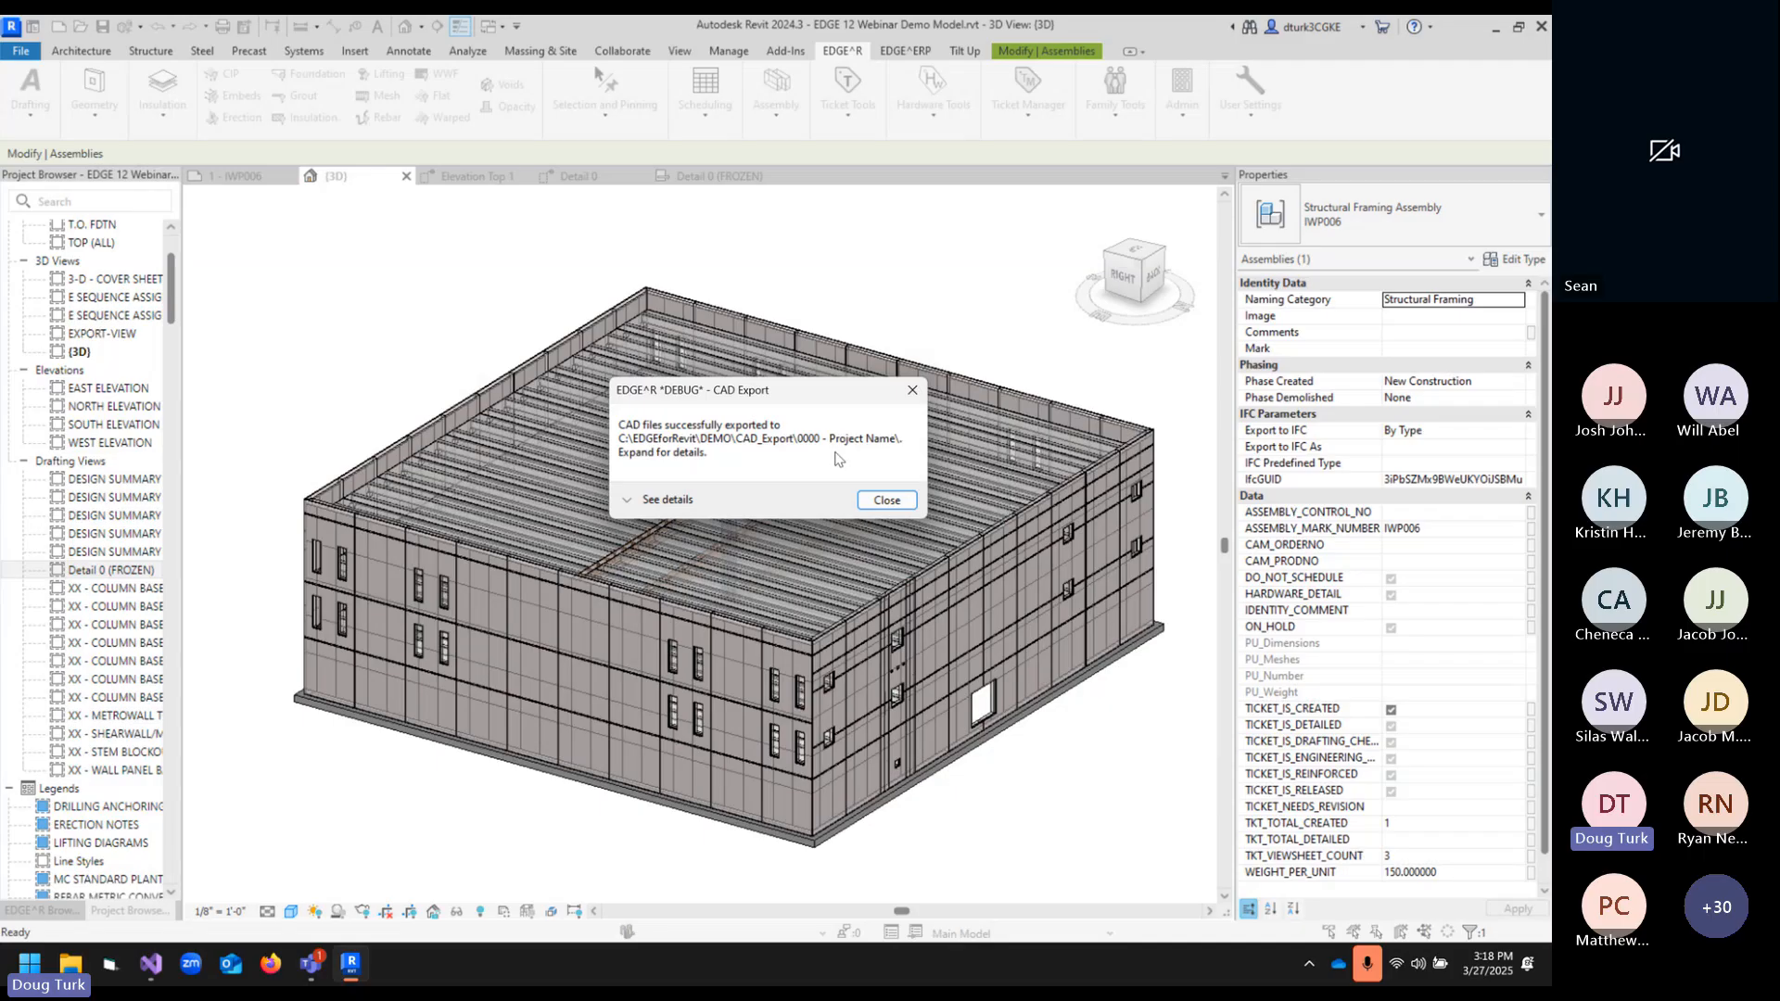
left_click(670, 500)
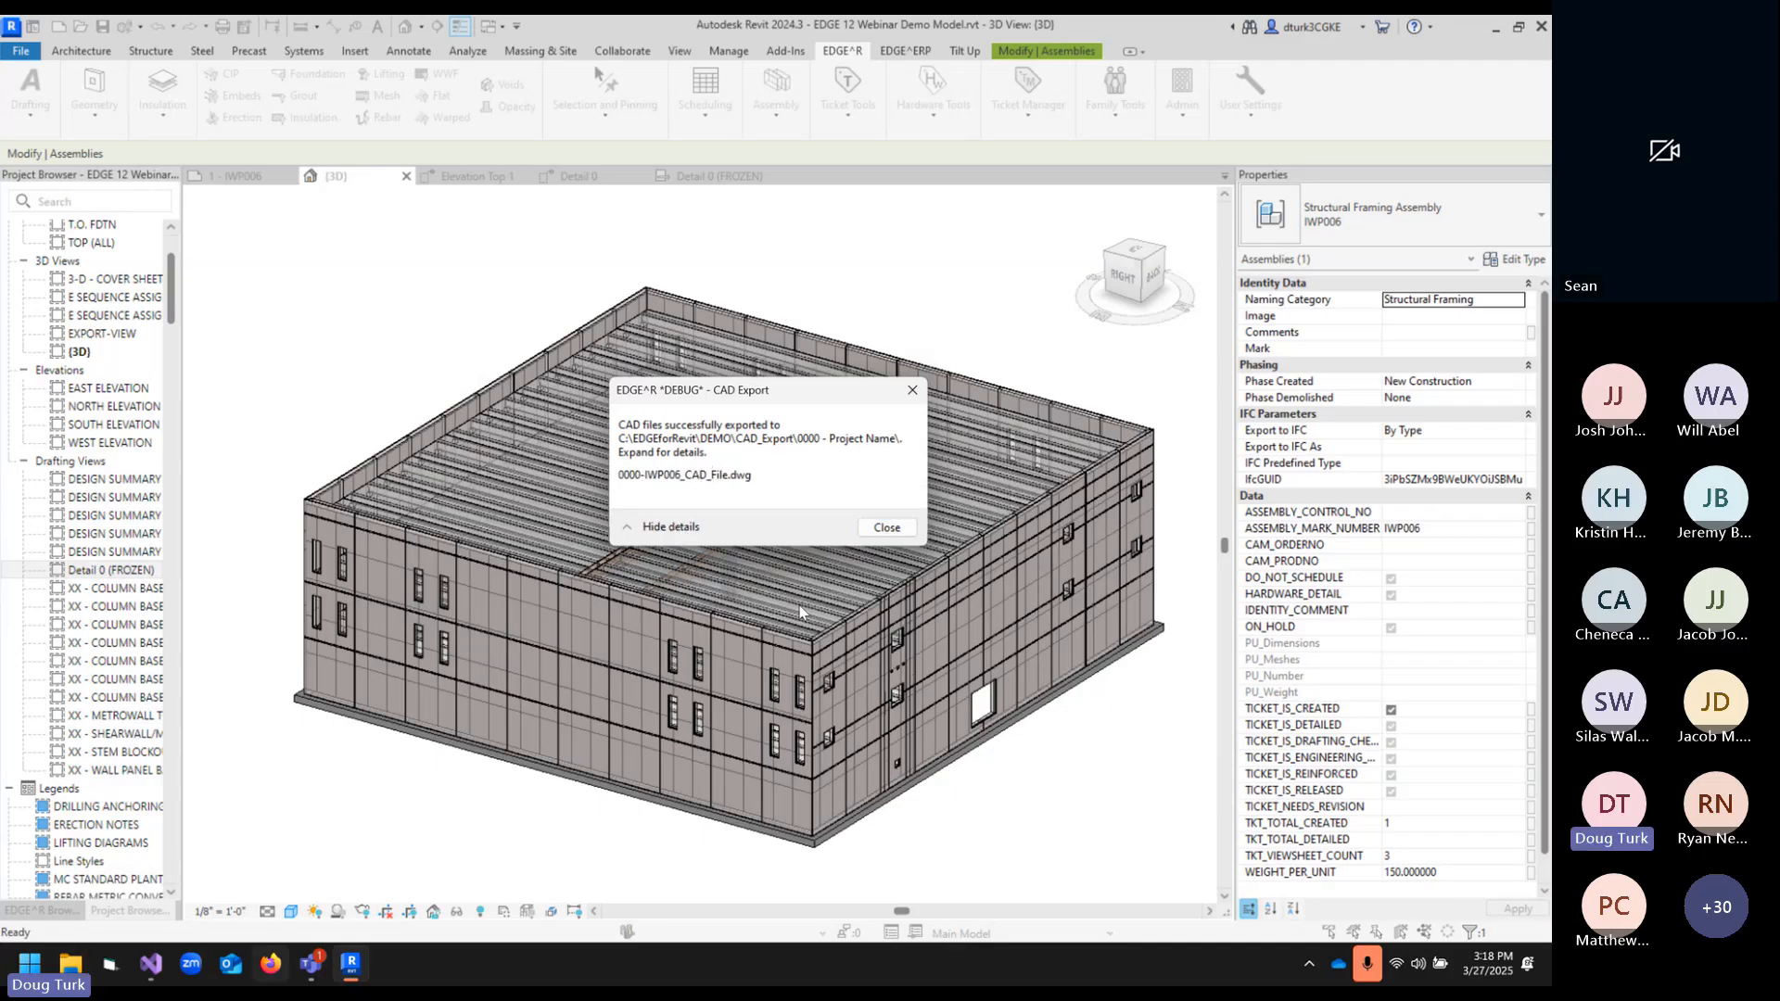
- In File Explorer, go to C:\EDGEforRevit\DEMO\CAD_Export\0000 - Project Name and open 0000-IWP006_CAD_File.dwg in AutoCAD
left_click(69, 967)
left_click(571, 196)
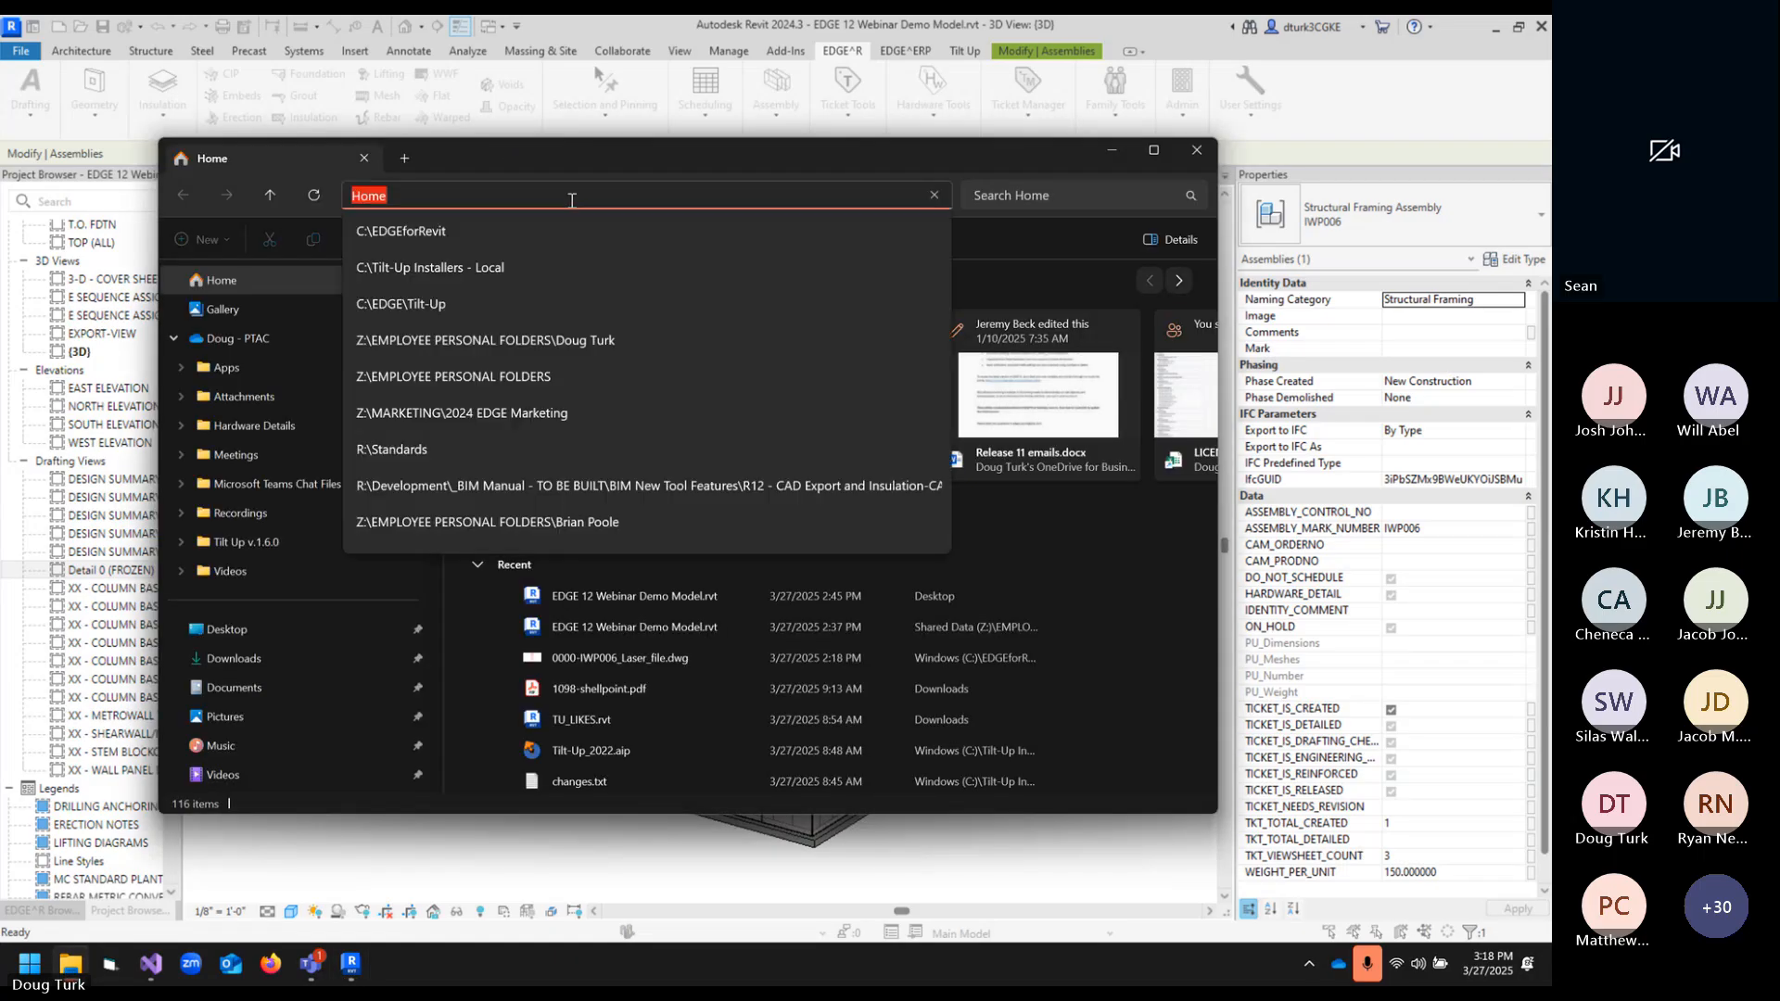
type("C:\\EDGEfor")
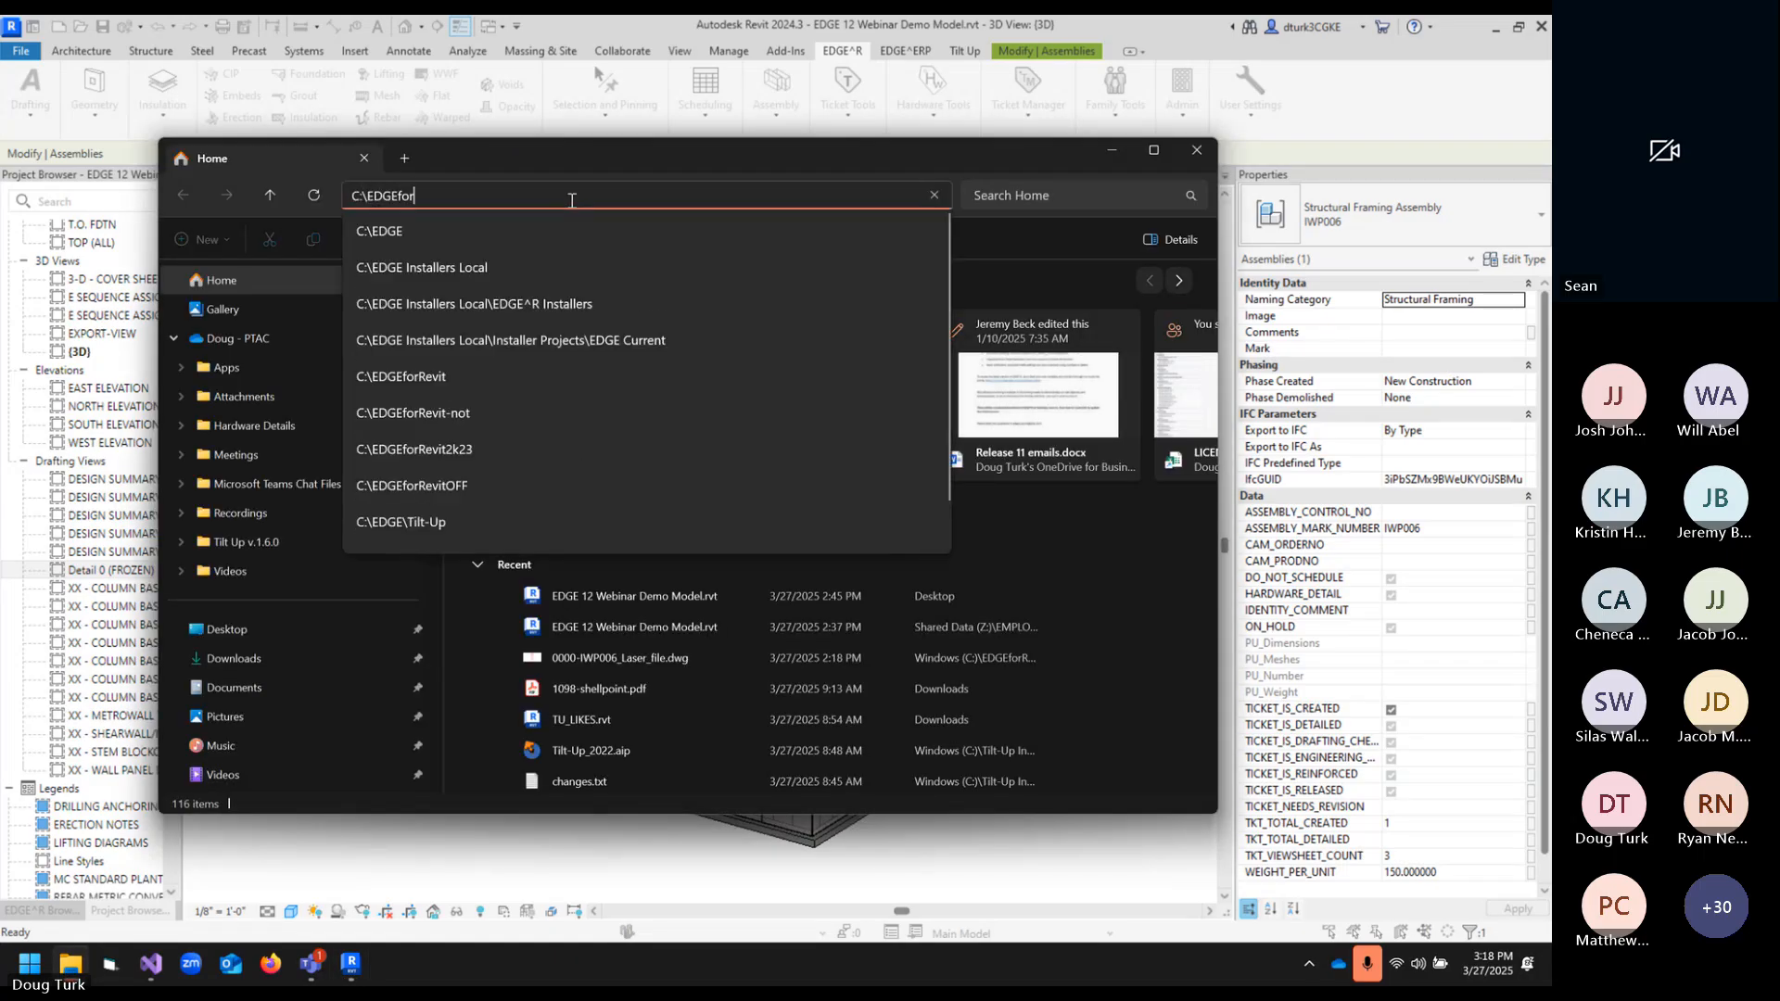
type("Revit")
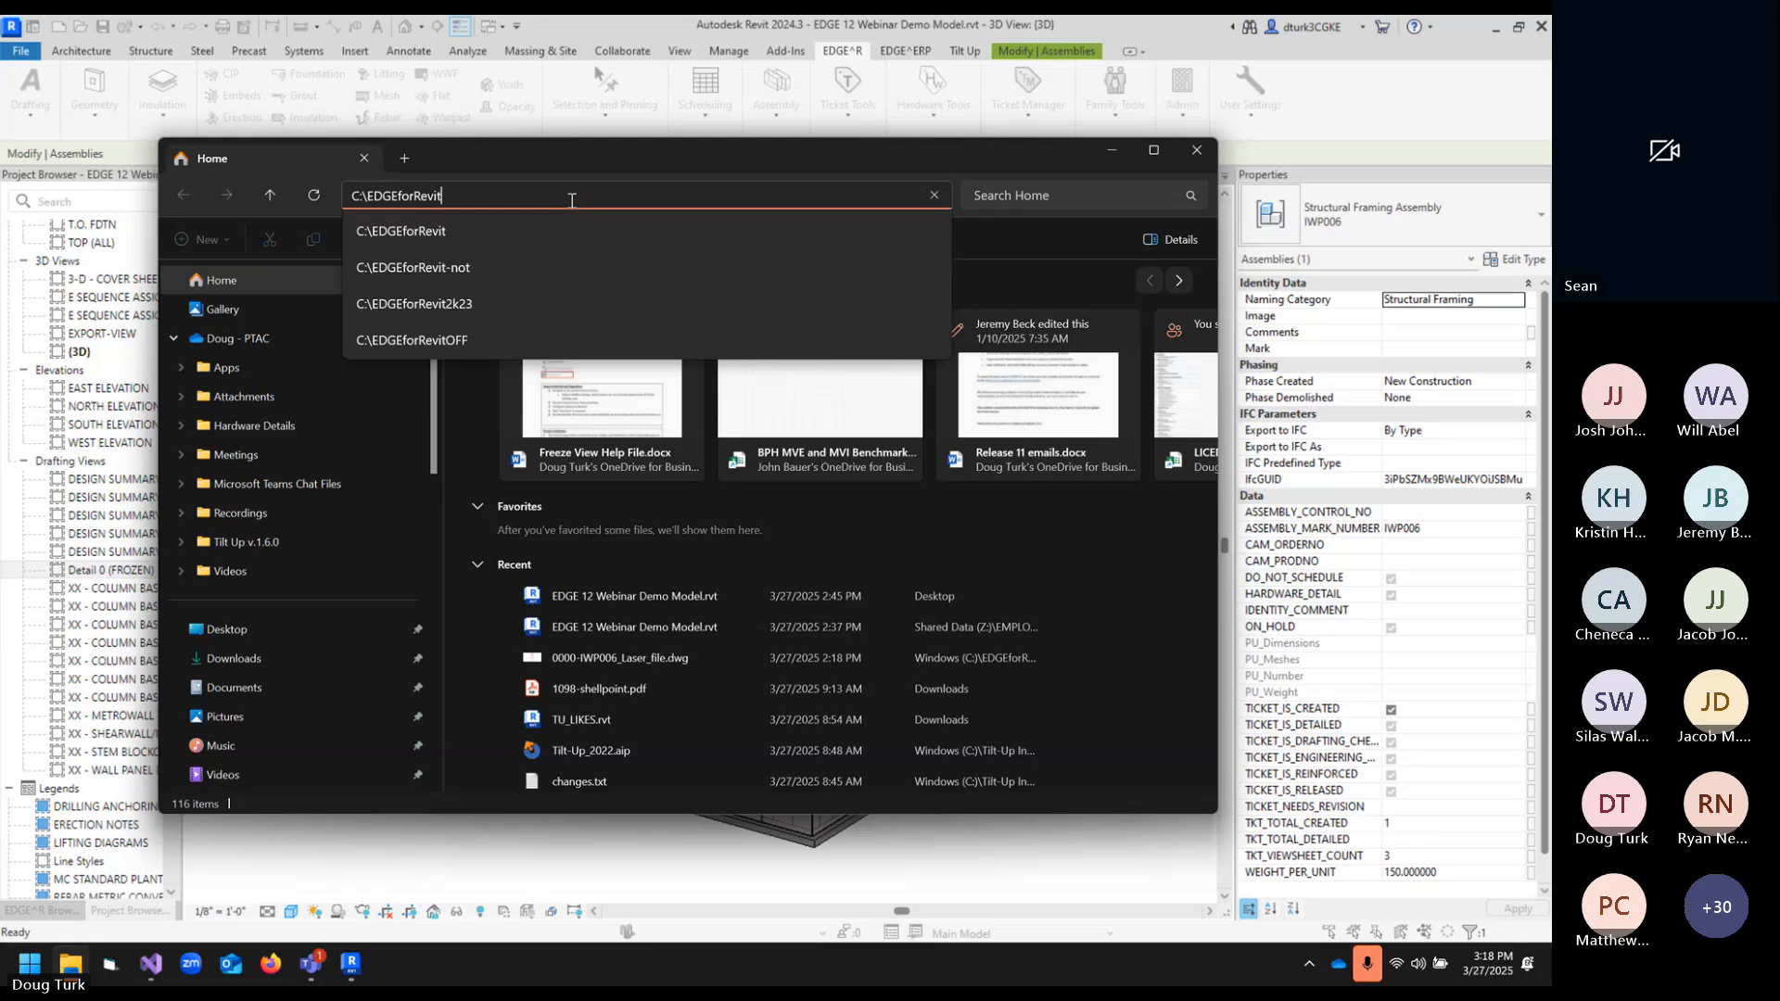
type("\\DEMO")
key("Return")
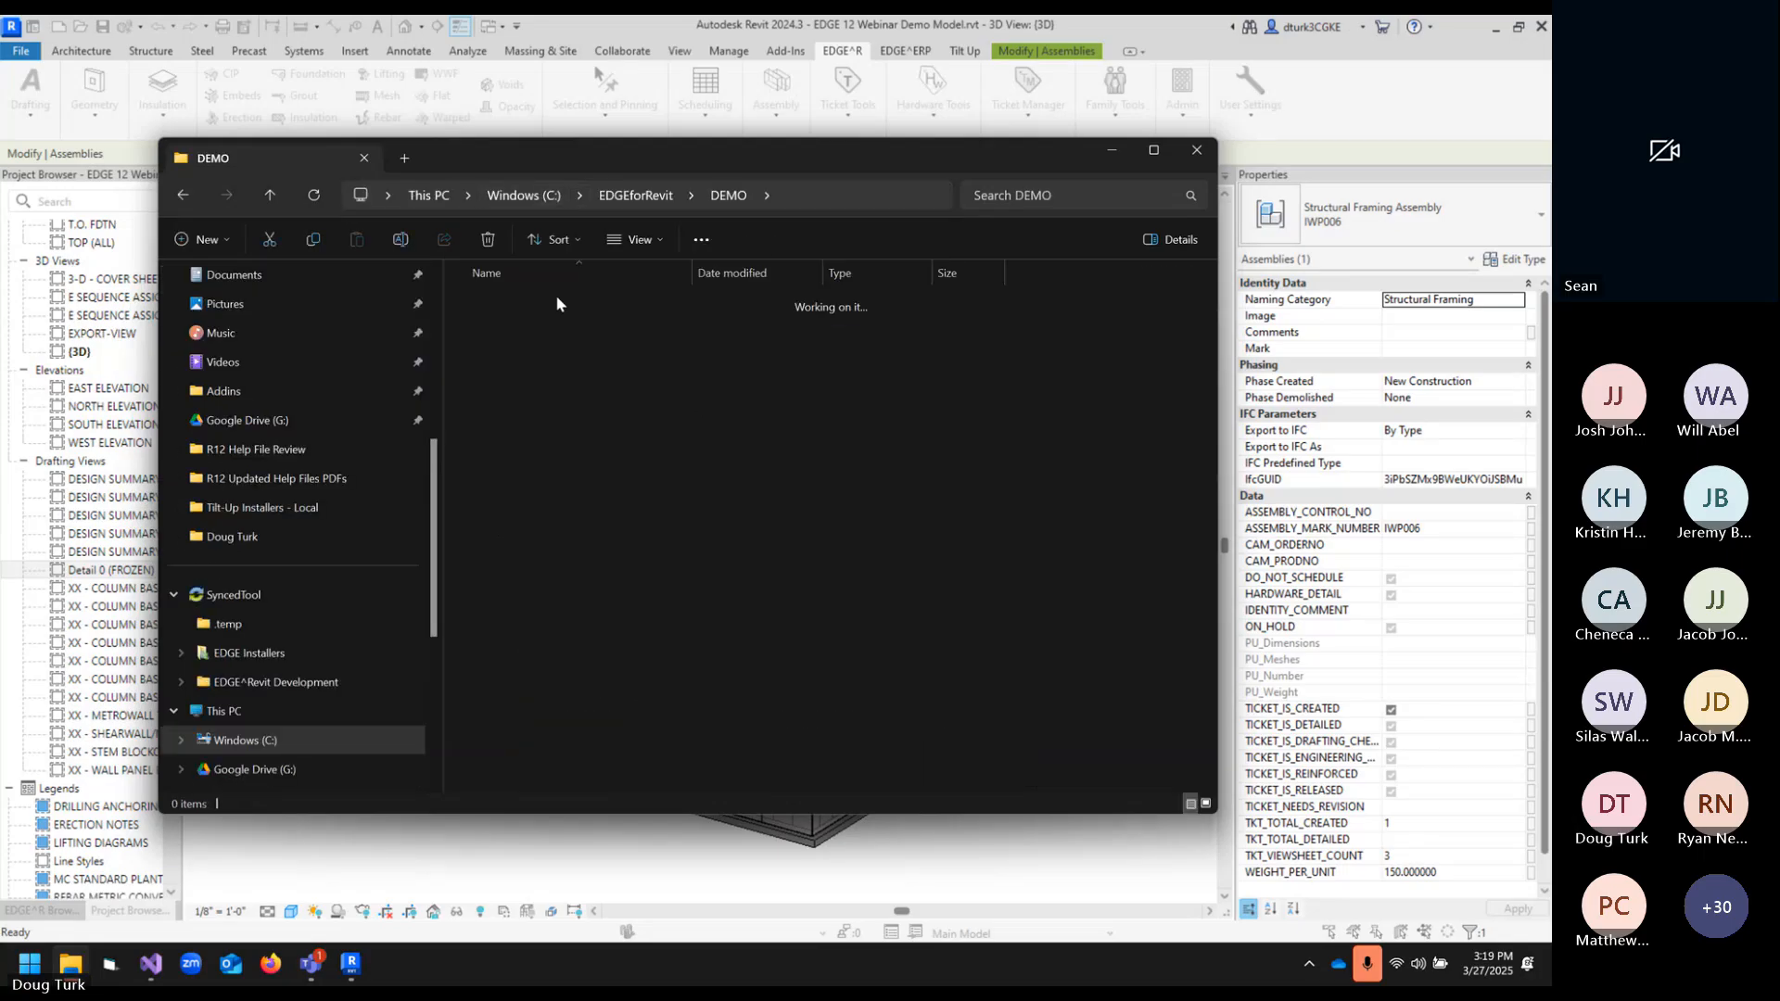
double_click(556, 302)
double_click(562, 302)
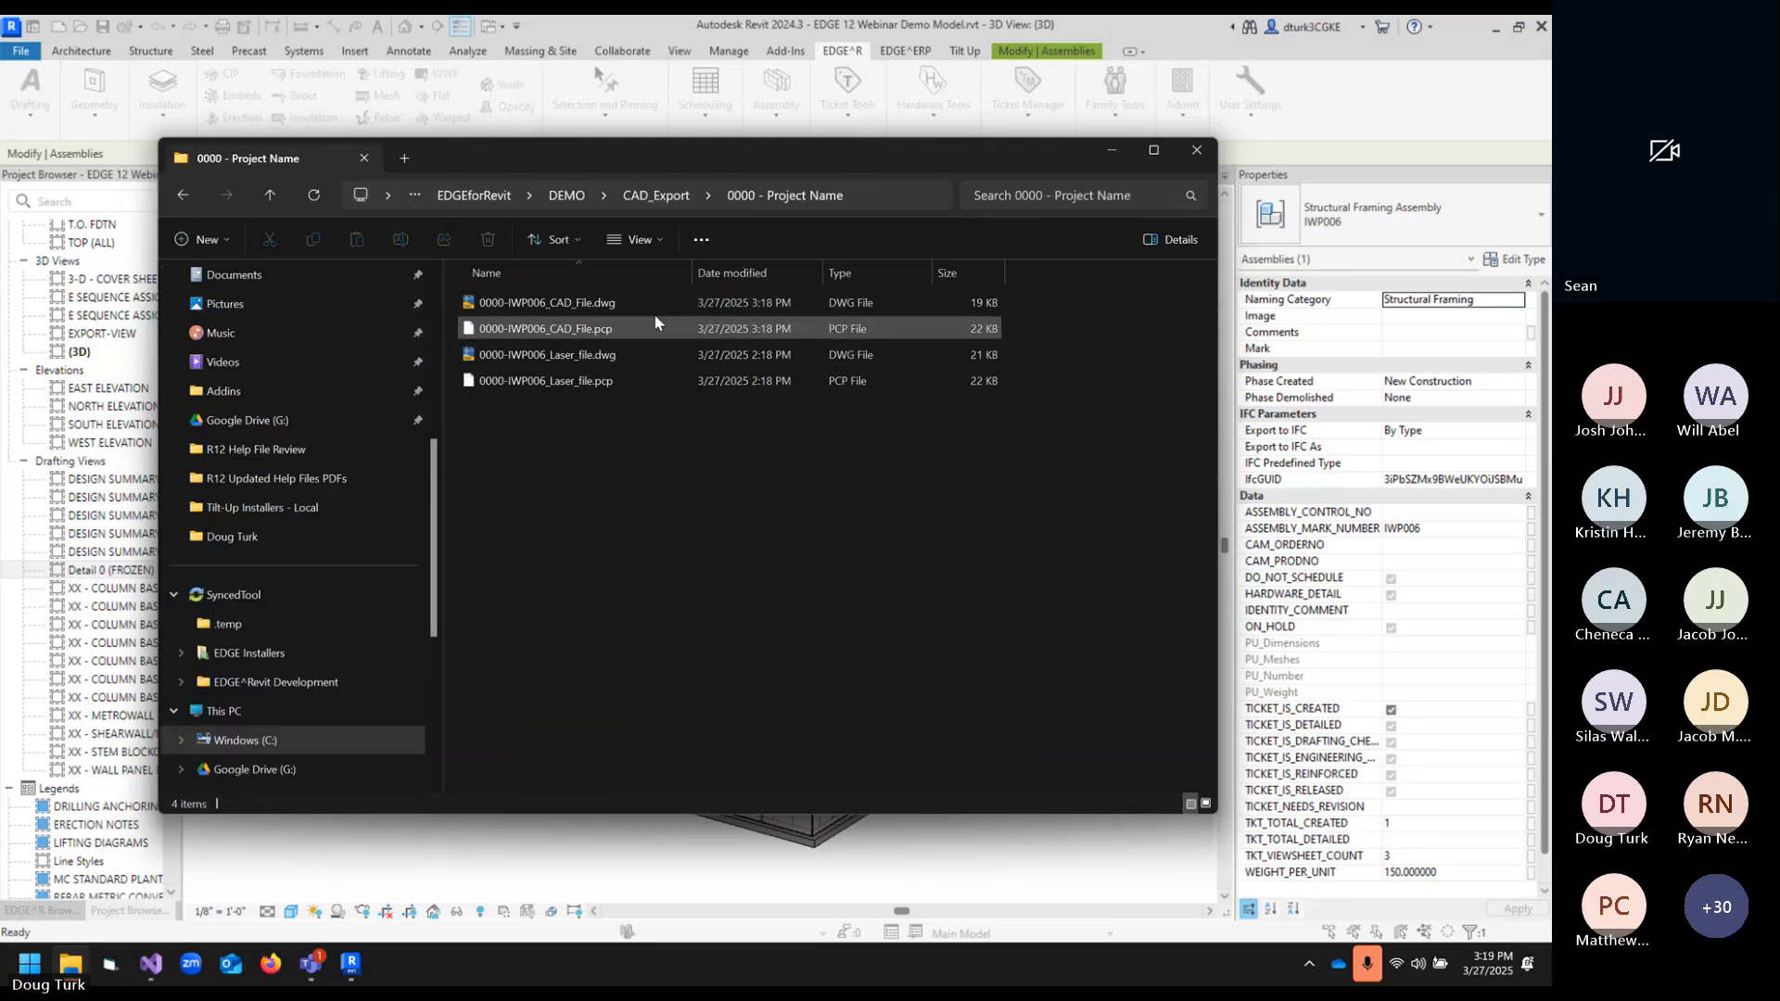
left_click(733, 273)
double_click(575, 304)
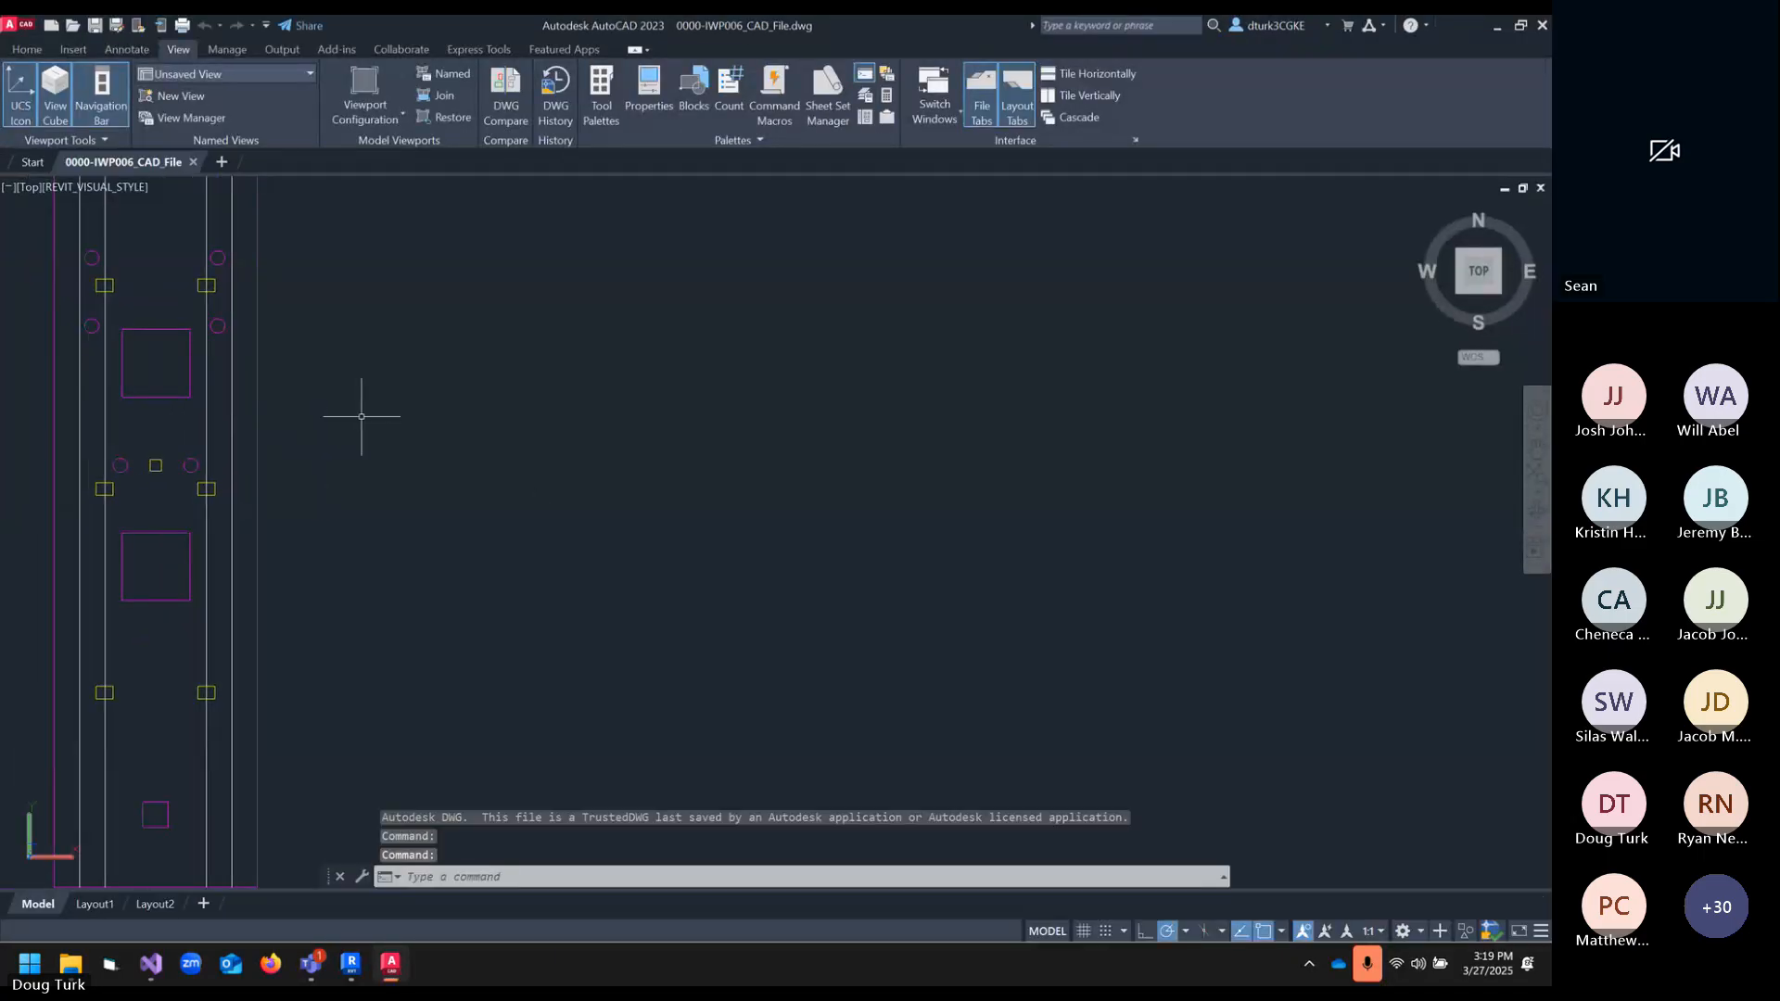
- Inspect the exported panel geometry in 3D and select one of the fixed circles representing a TIF element
mouse_move(365, 409)
middle_mouse_down()
mouse_move(623, 365)
mouse_move(801, 512)
mouse_move(680, 306)
mouse_move(636, 498)
middle_mouse_up()
scroll(623, 364, "down", 3)
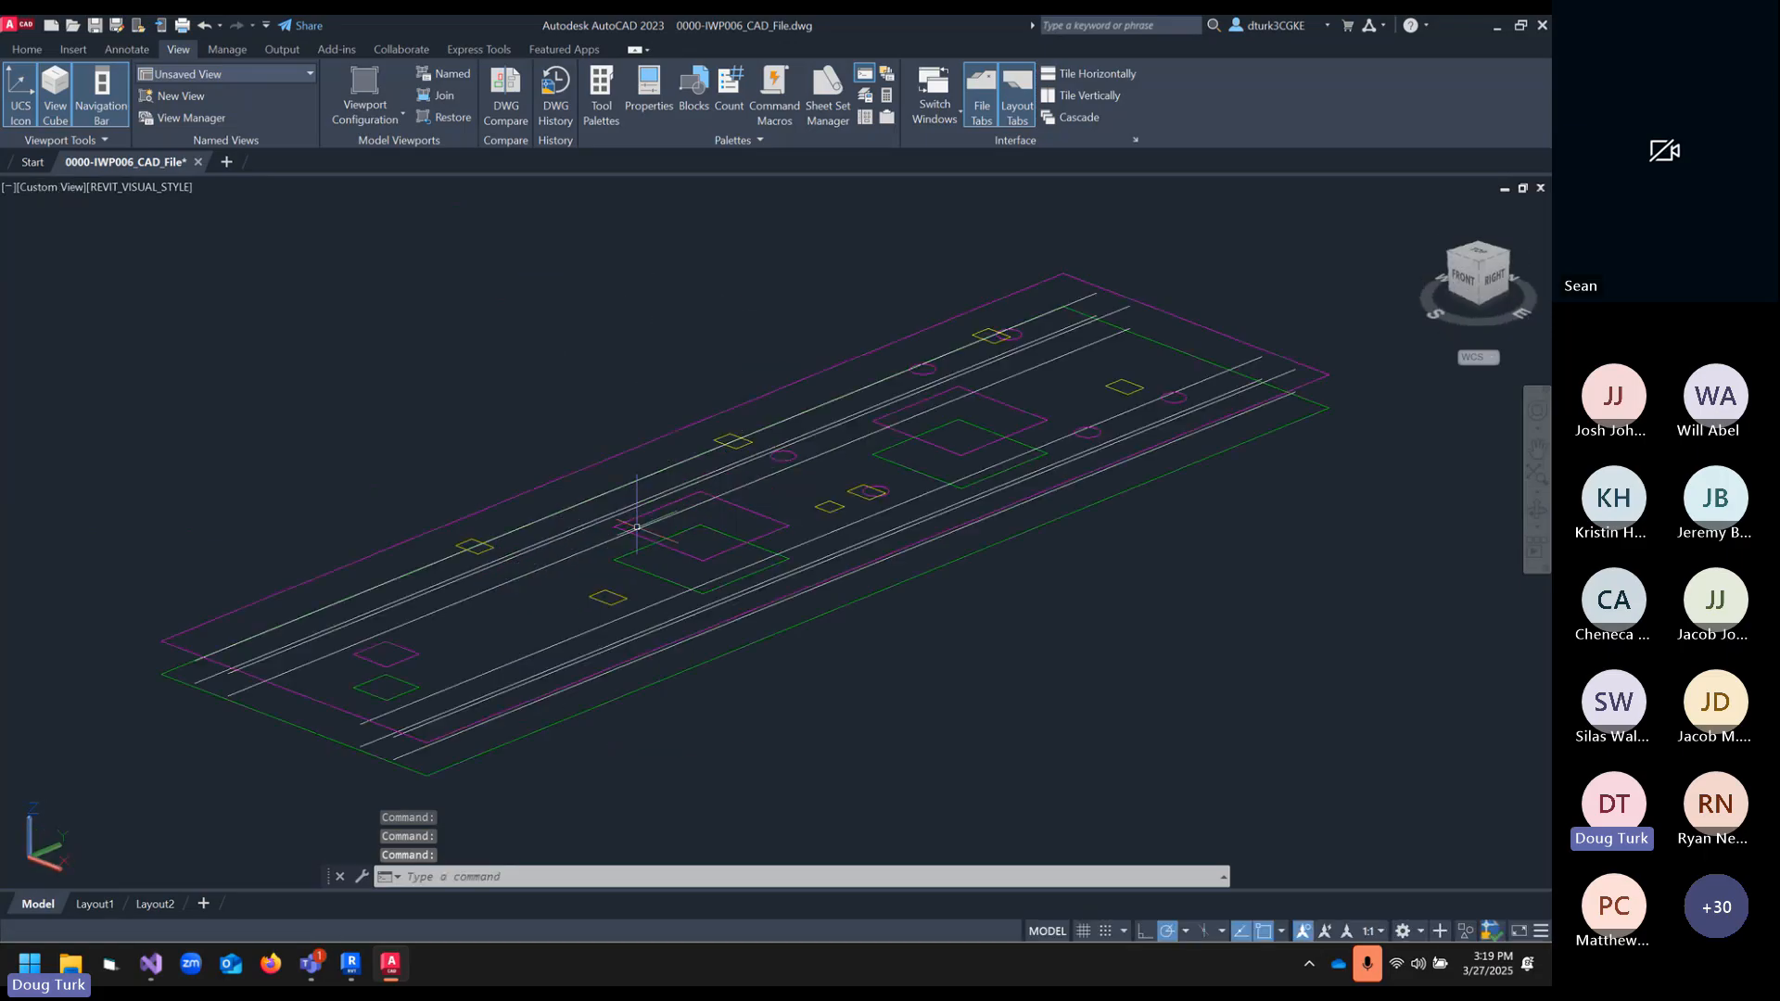
scroll(833, 436, "up", 3)
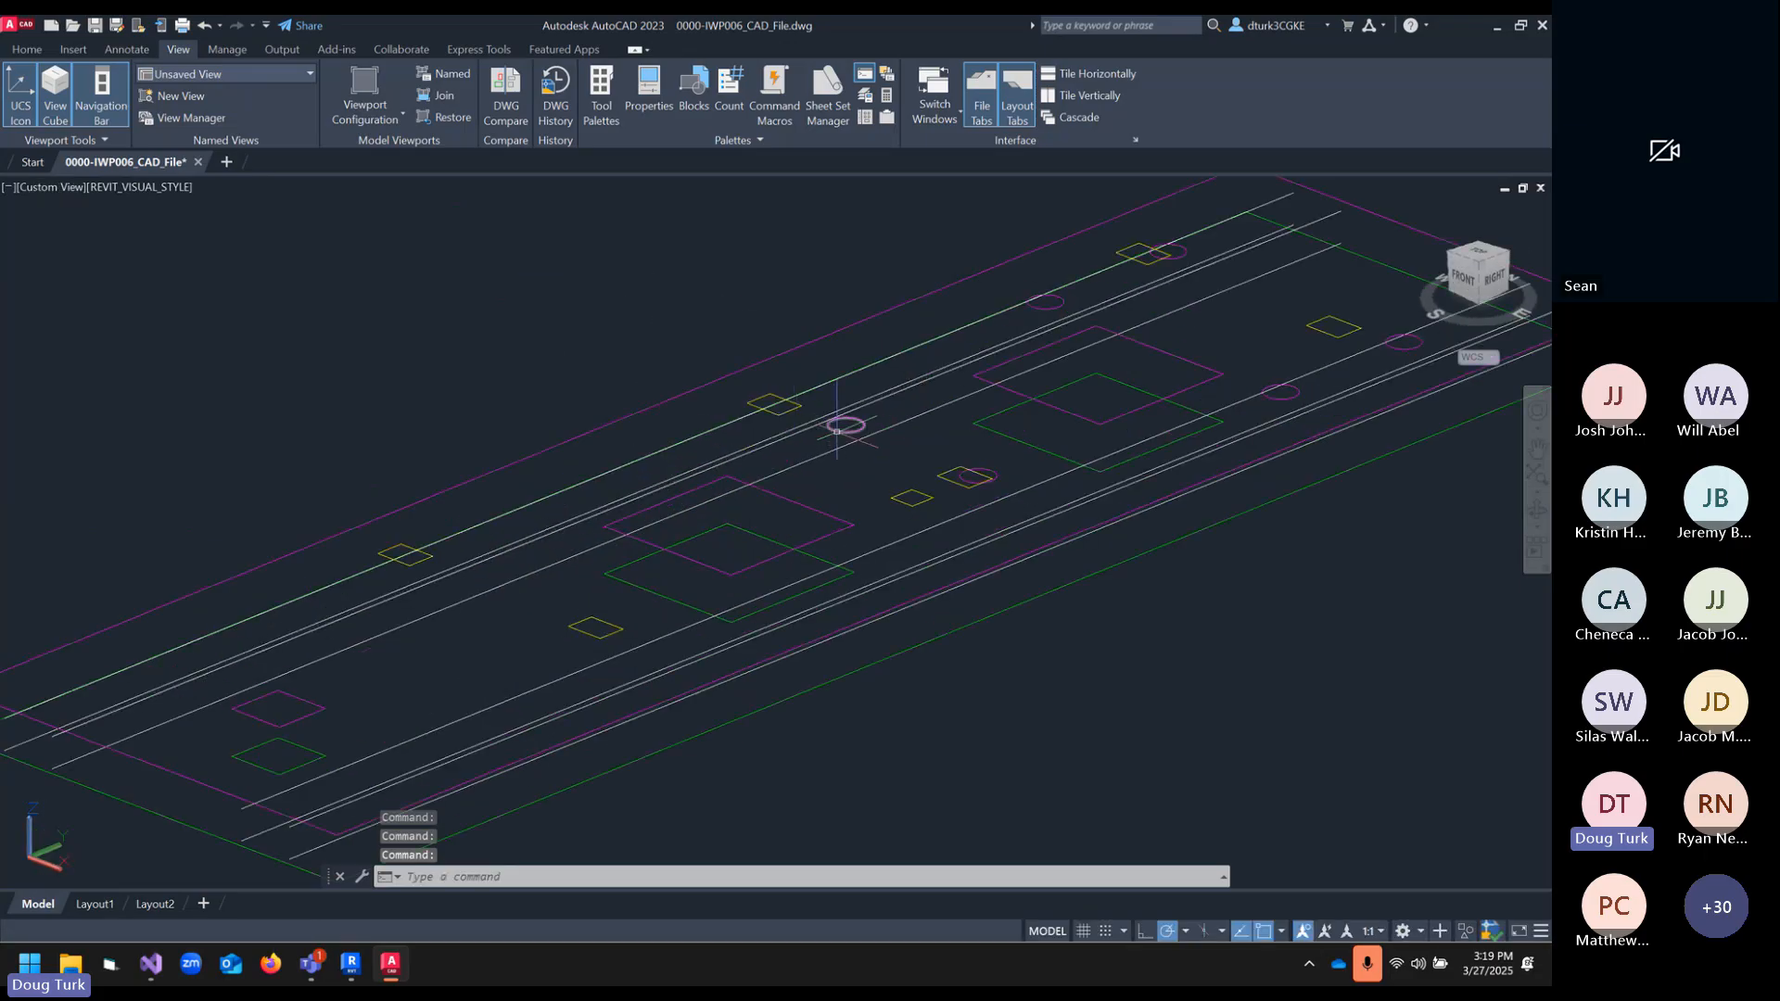
left_click(838, 431)
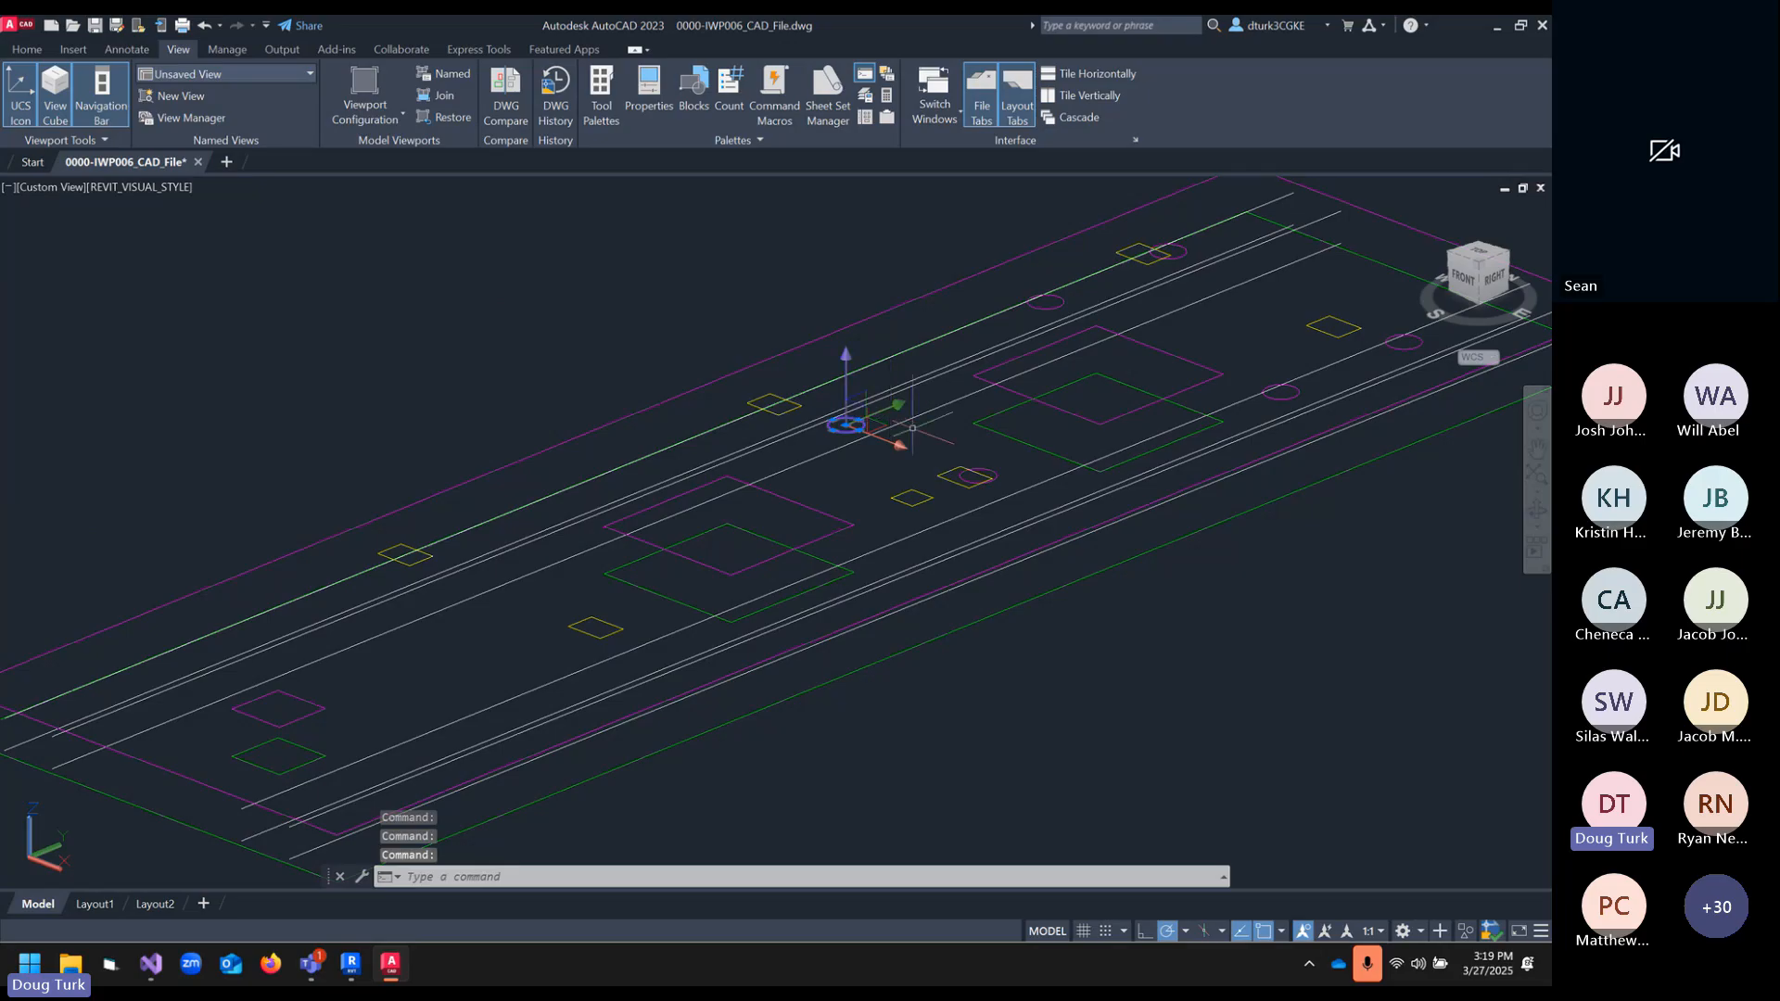
middle_click_drag(1024, 476, 1085, 497, "shift")
scroll(1050, 492, "down", 5)
scroll(1034, 501, "up", 4)
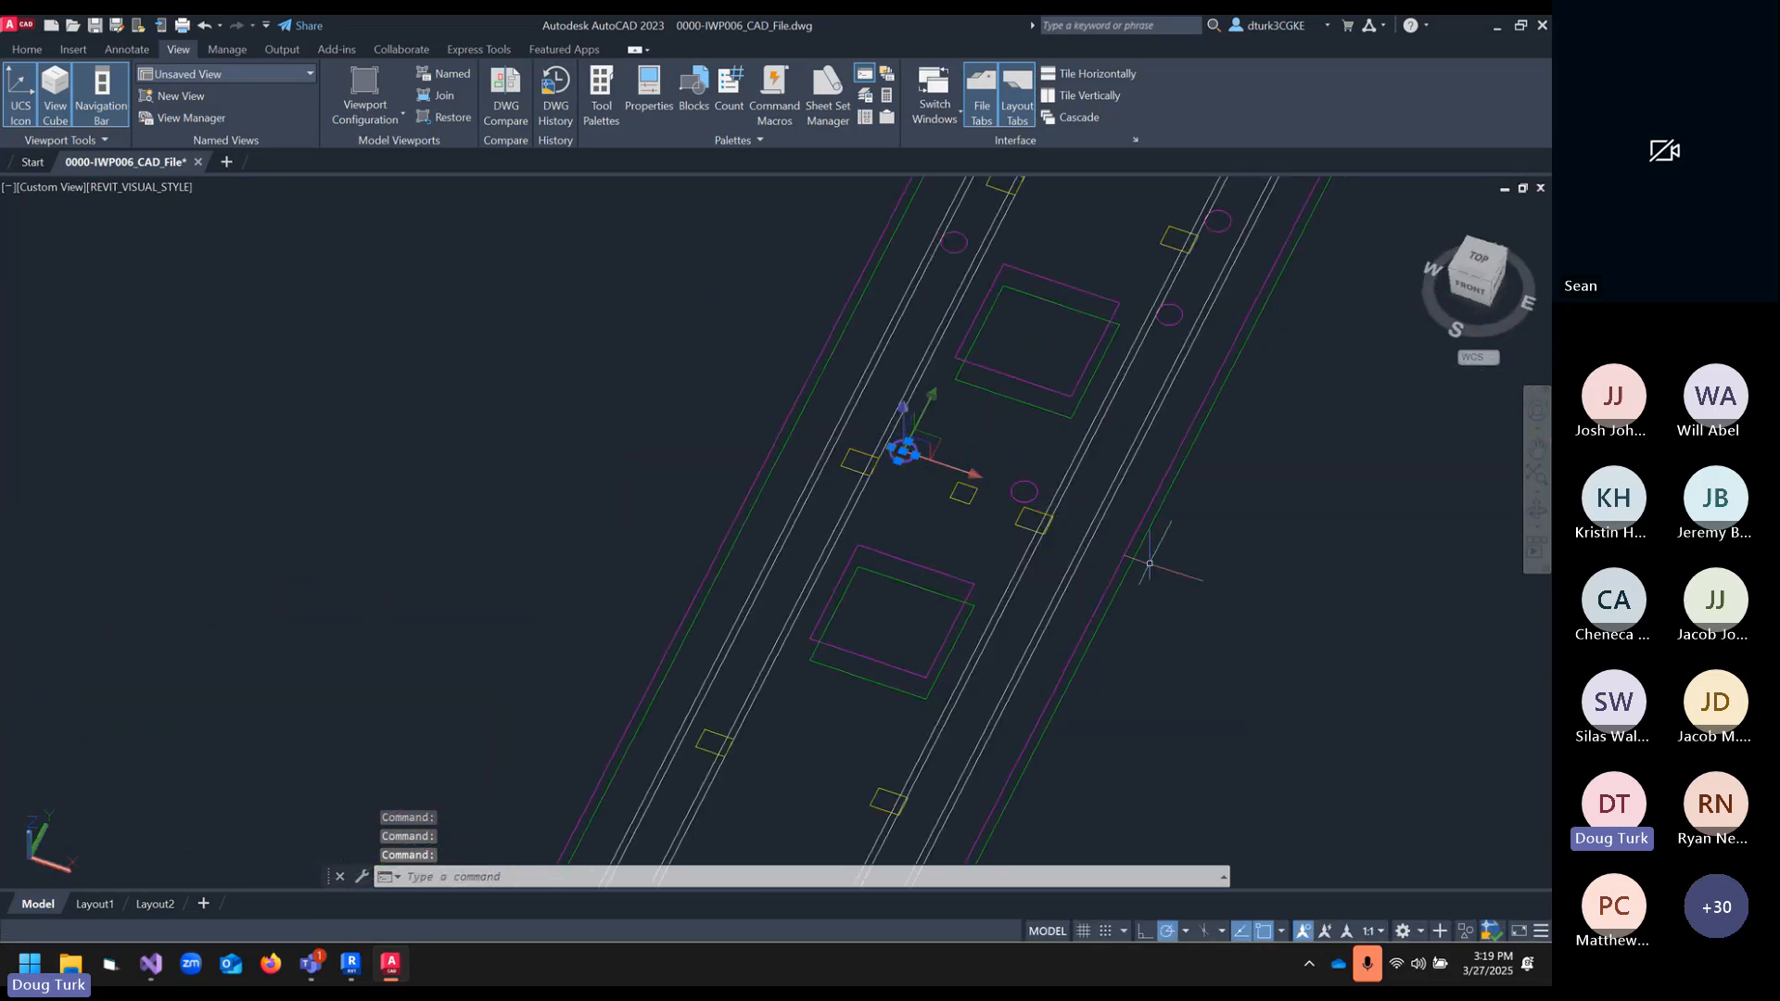
- Examine the exported panel edge-on and at an angle, selecting a yellow rectangle above it to compare element heights
left_click(1157, 559)
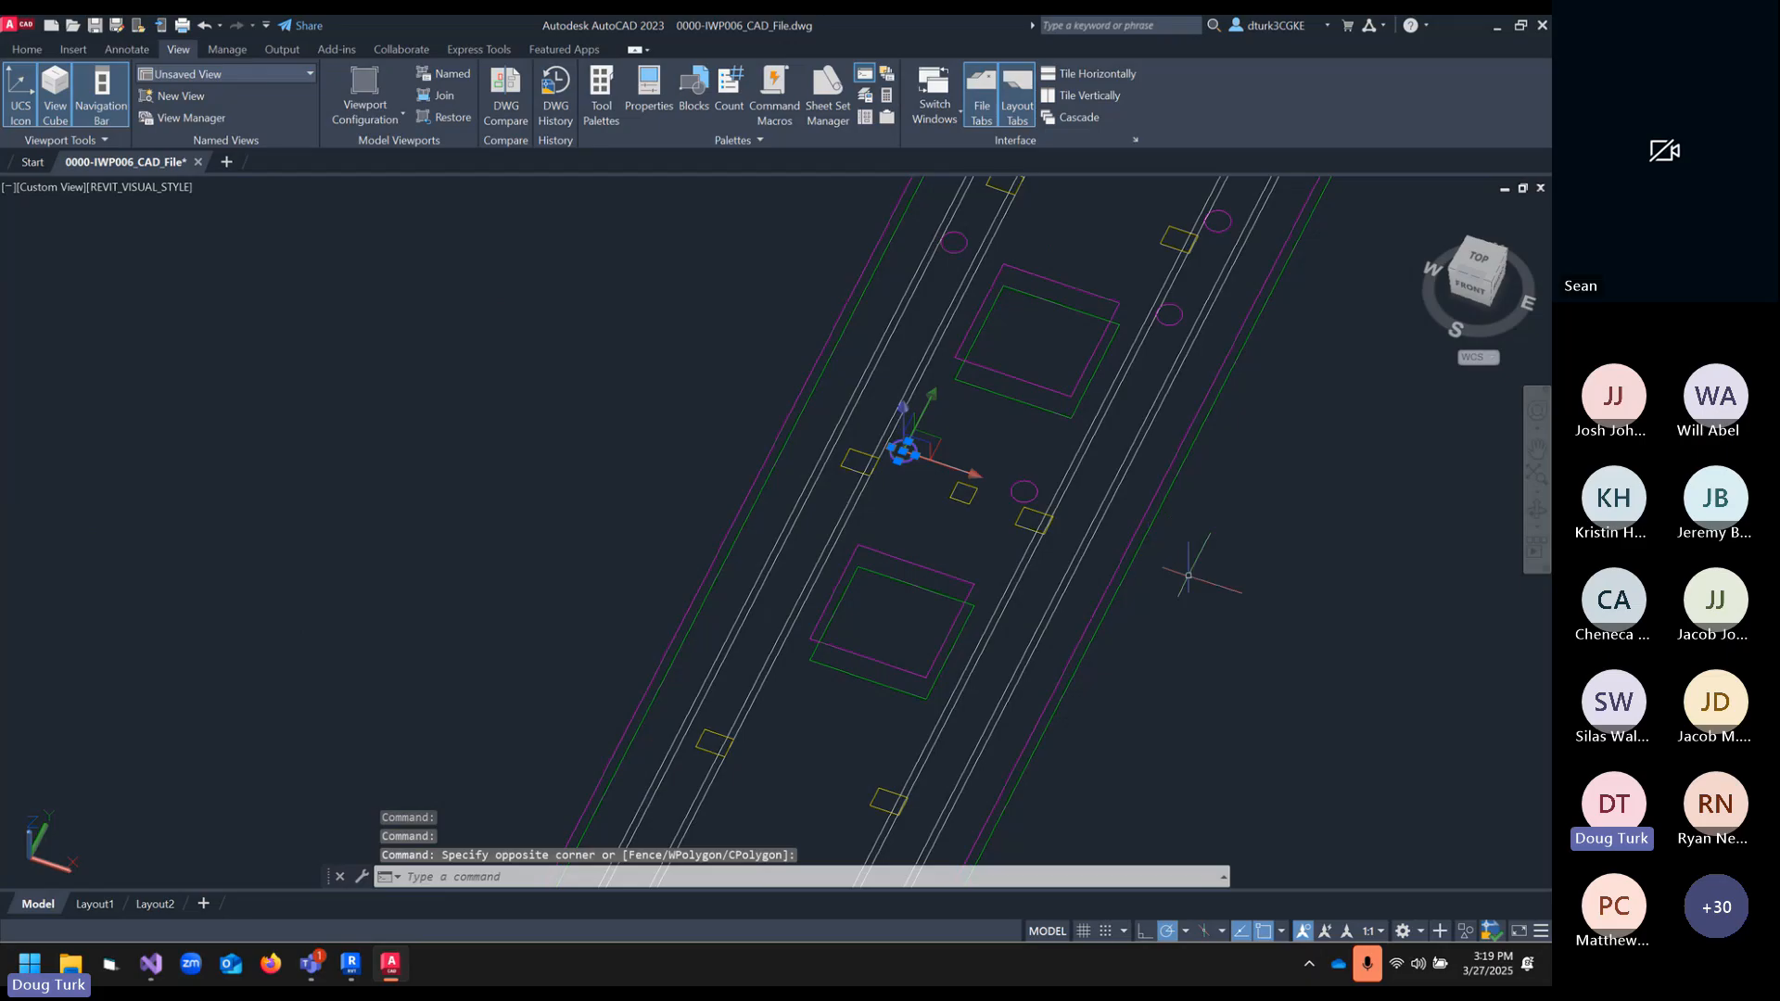
middle_click_drag(1188, 575, 1079, 517, "shift")
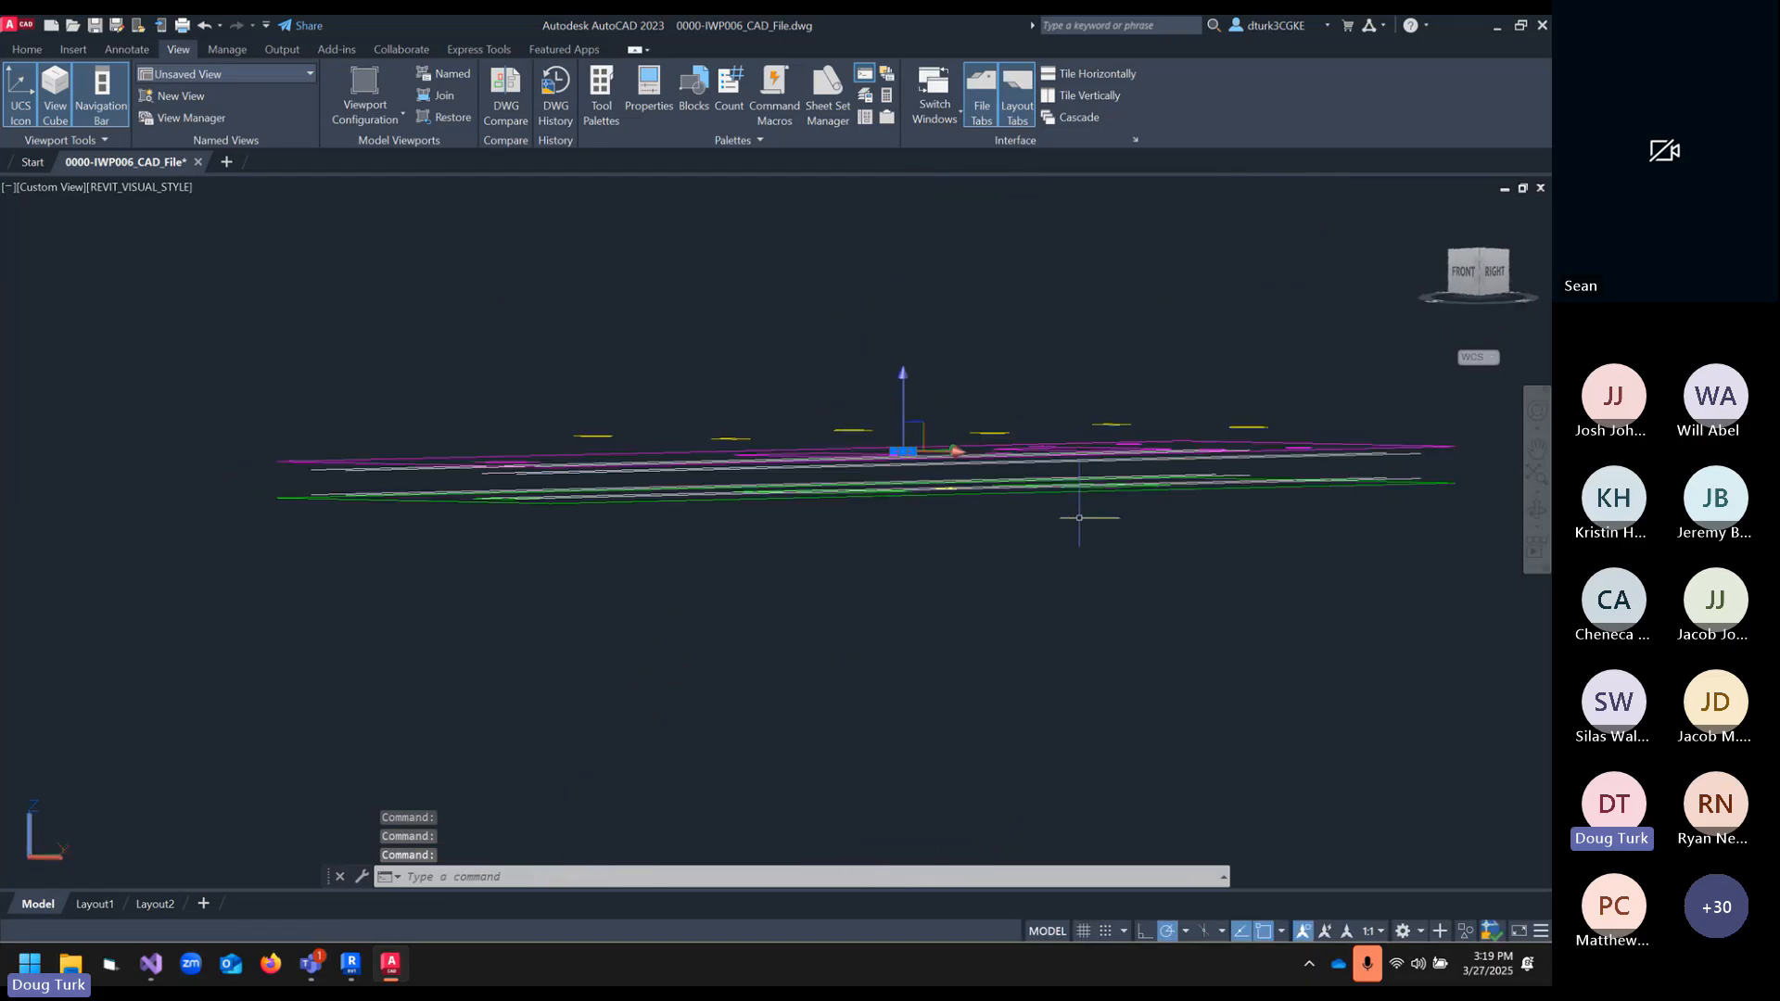
left_click(729, 438)
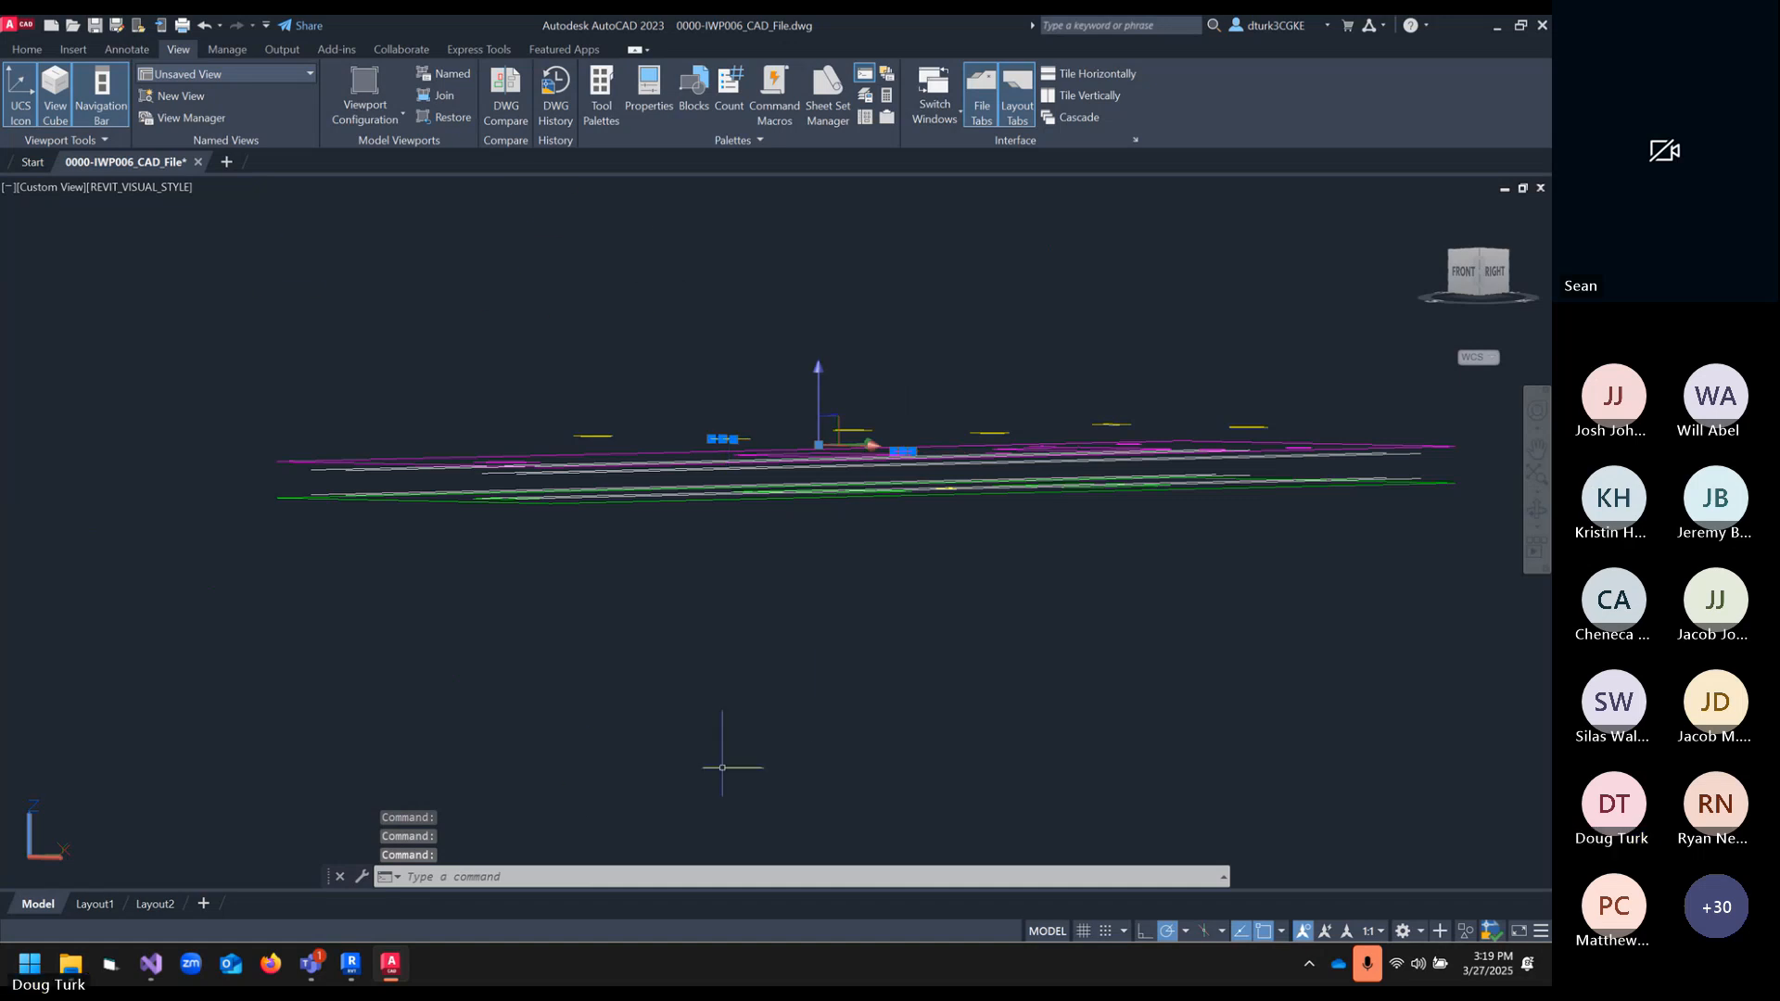
middle_click_drag(974, 596, 965, 541, "shift")
middle_click_drag(1022, 490, 938, 646, "shift")
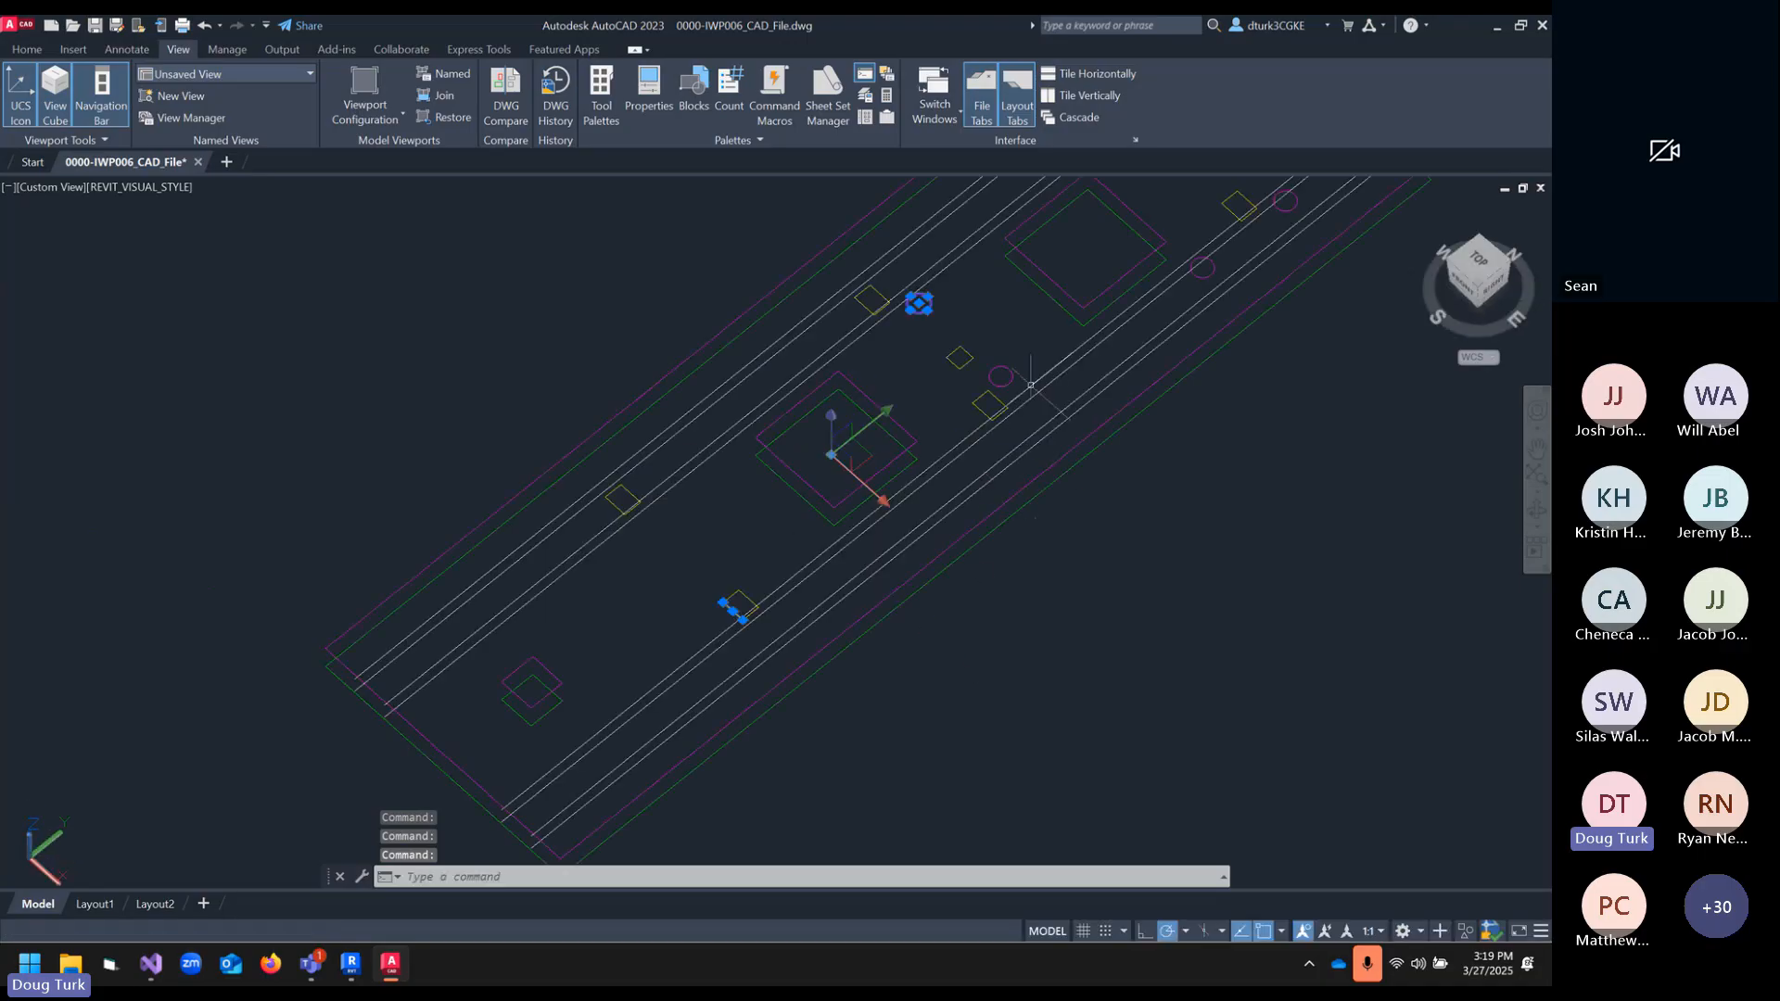
scroll(1014, 327, "down", 4)
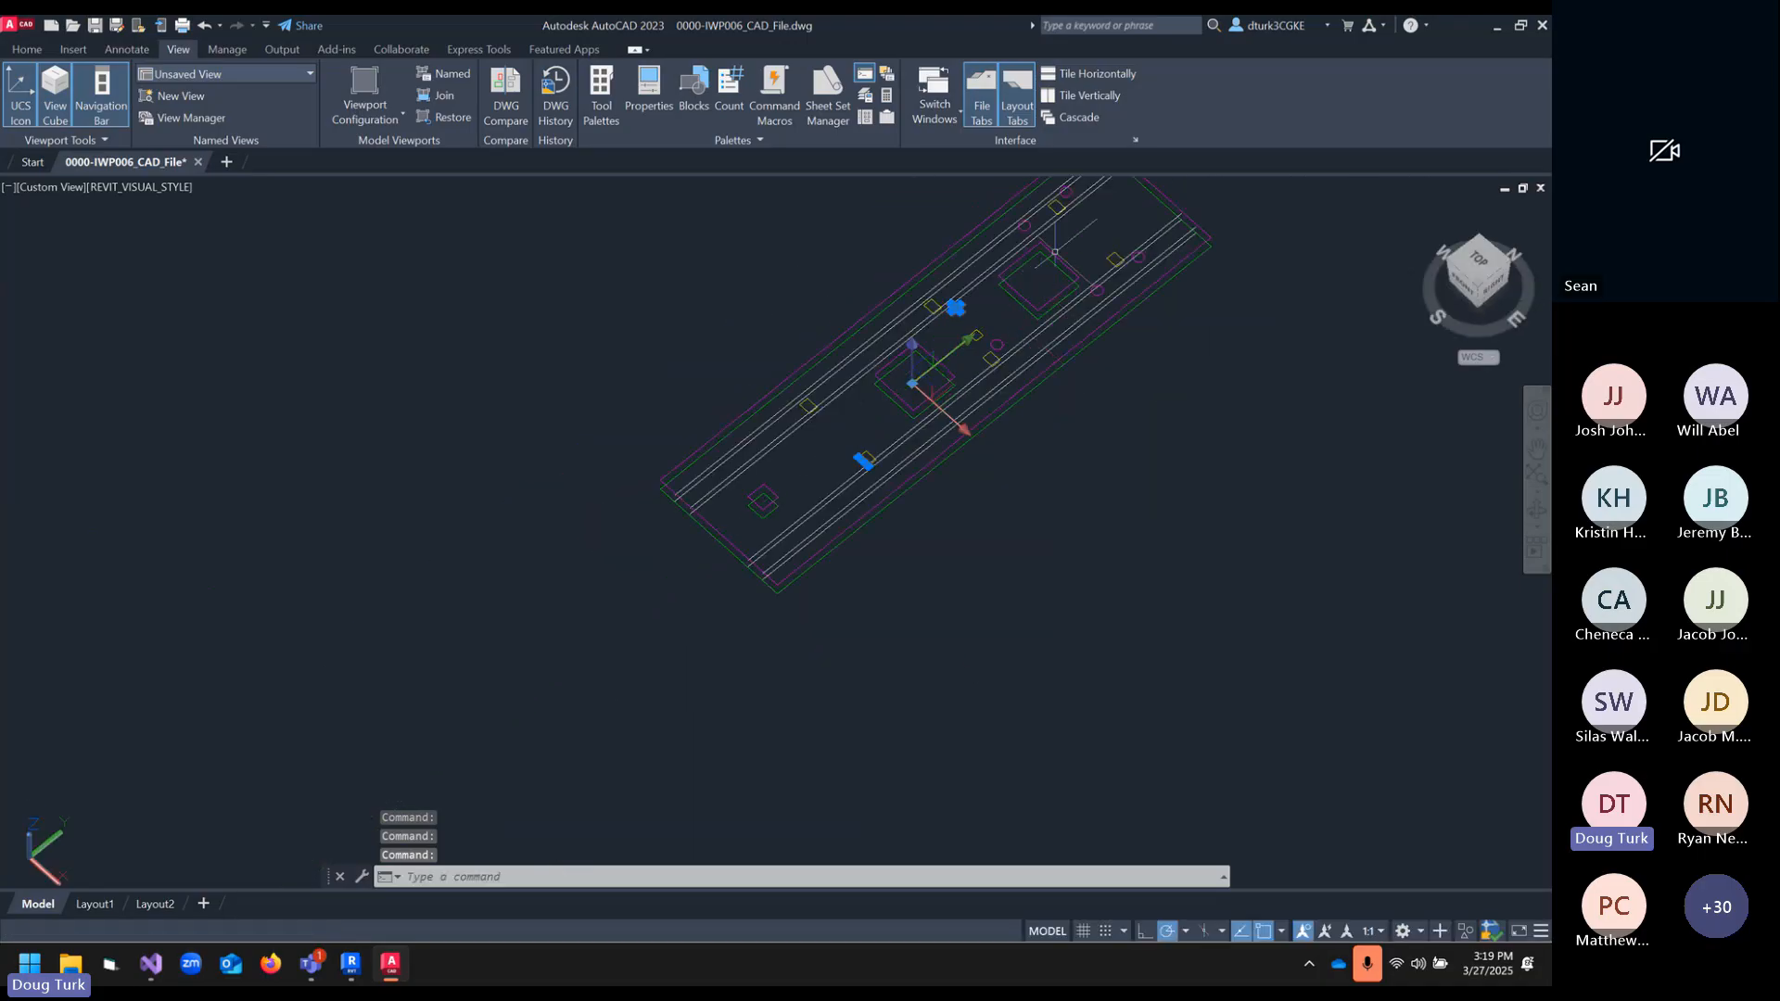
scroll(1056, 251, "up", 1)
scroll(983, 459, "up", 1)
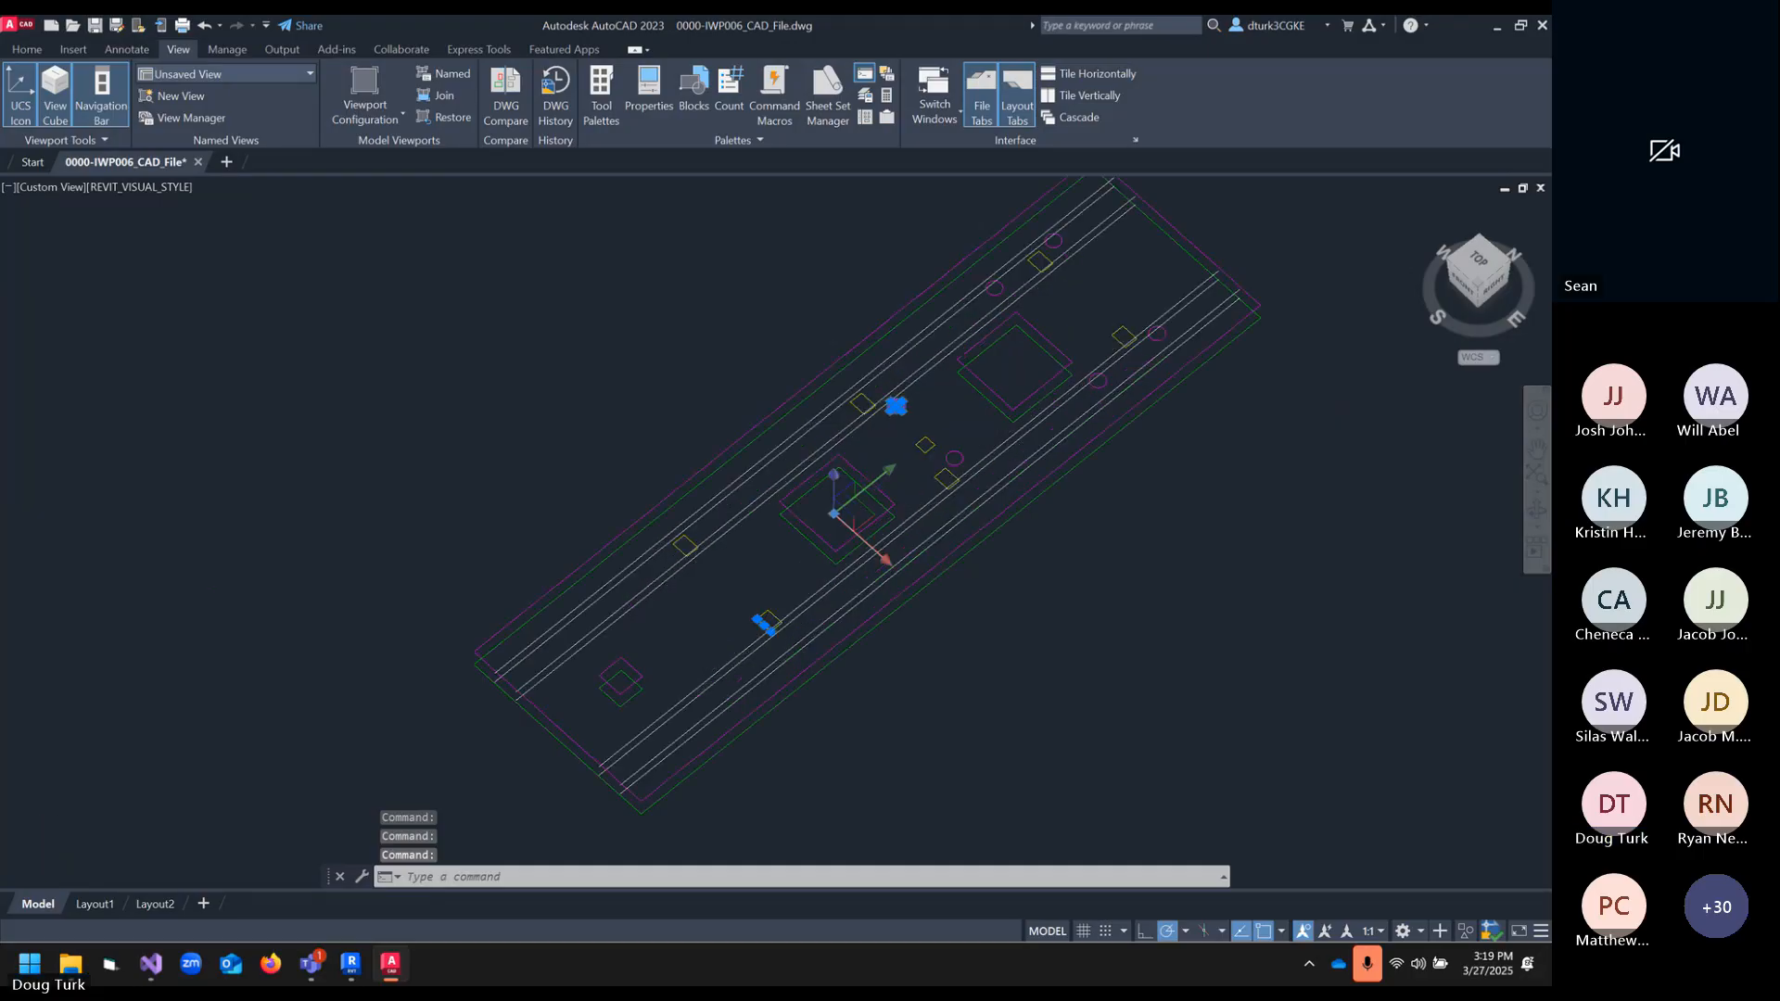
scroll(961, 454, "up", 1)
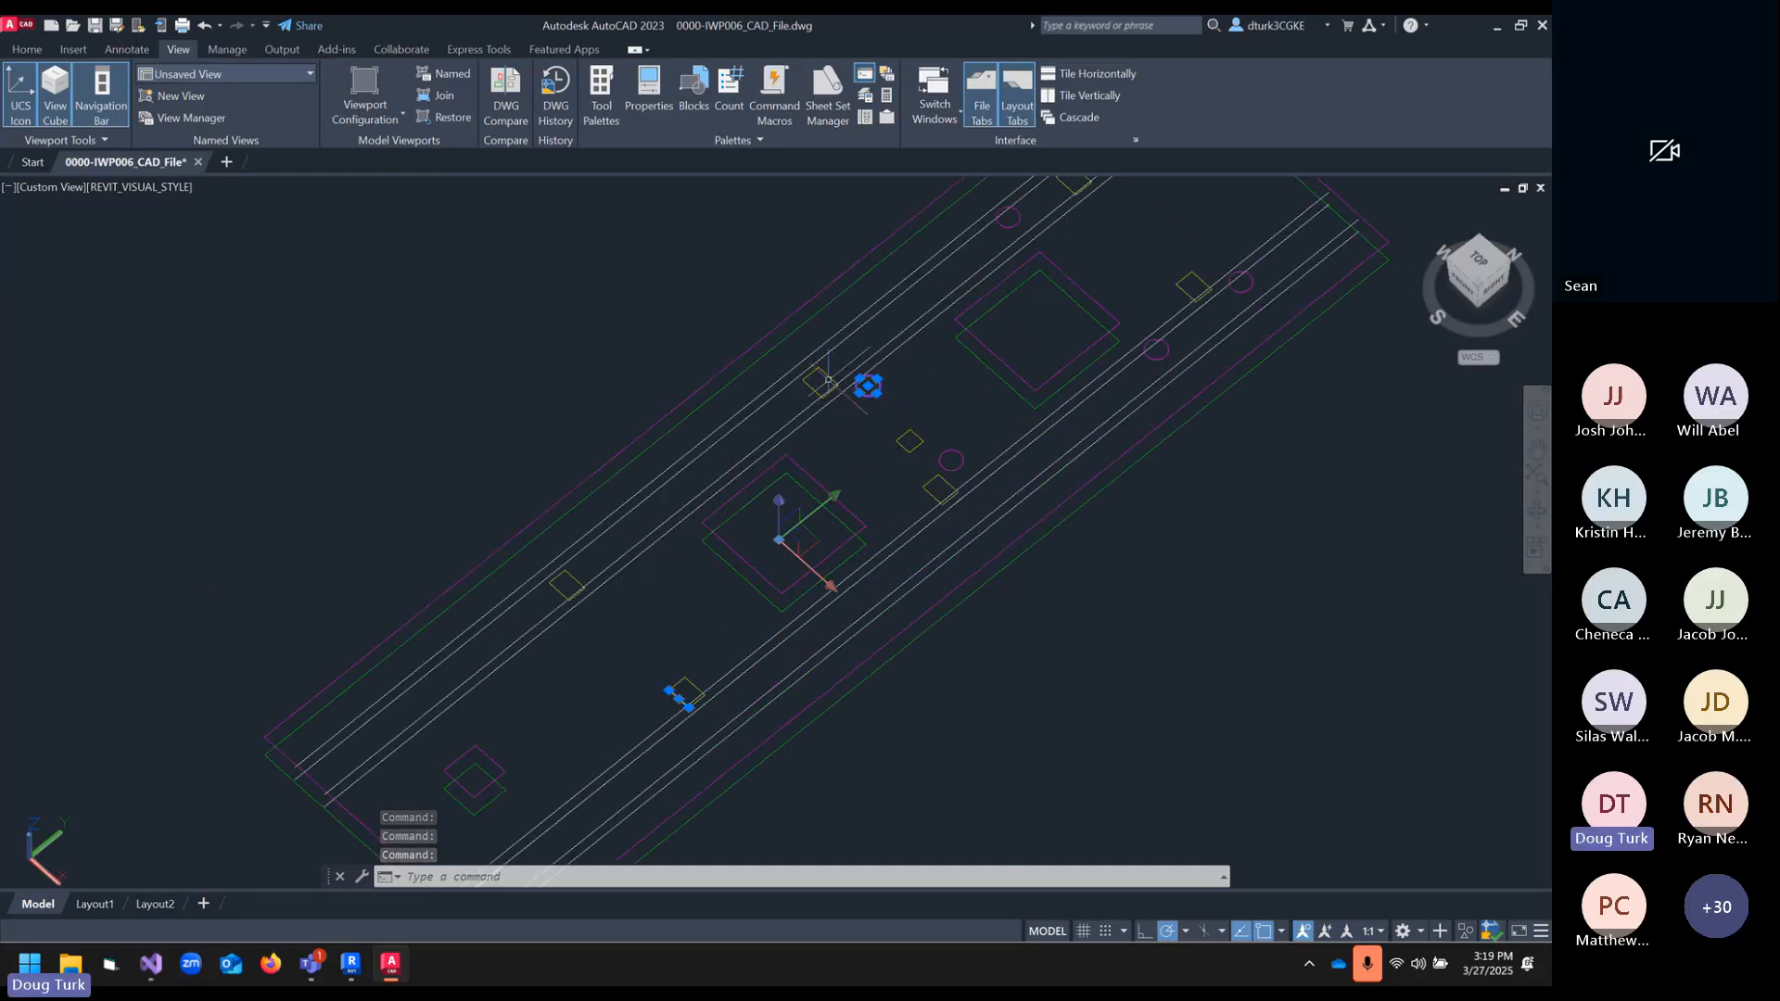
left_click(972, 394)
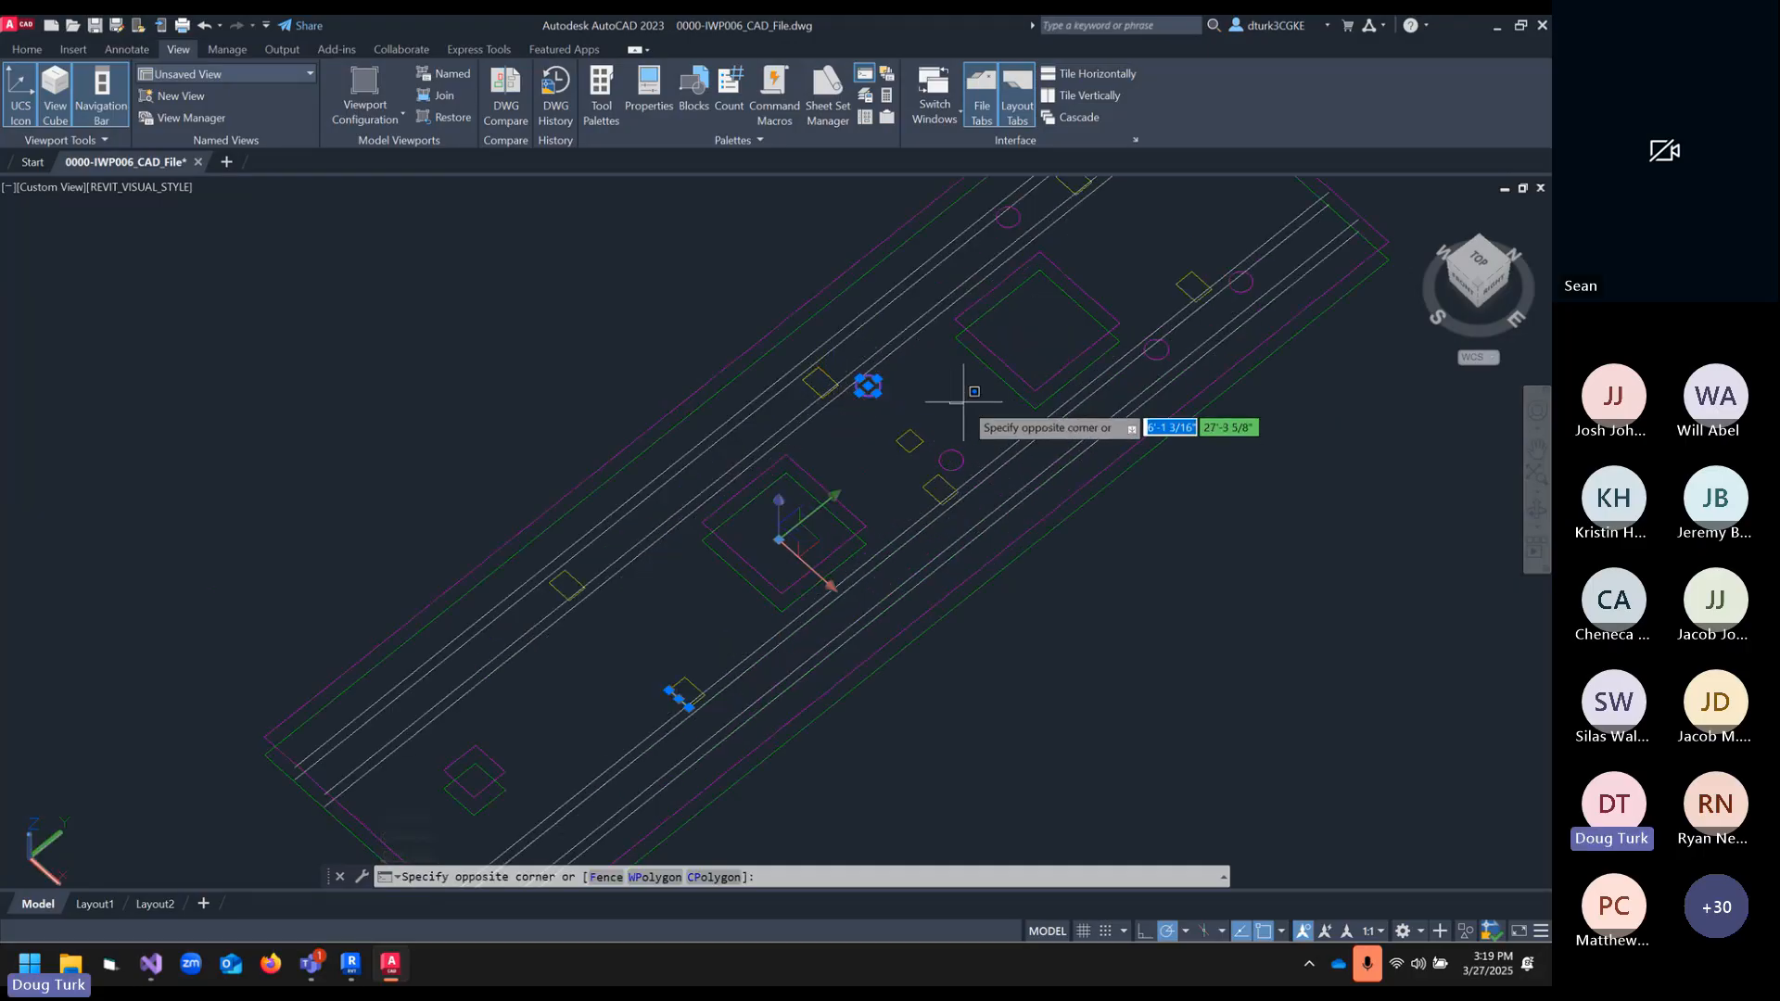
left_click(948, 374)
middle_click_drag(1126, 284, 1108, 400)
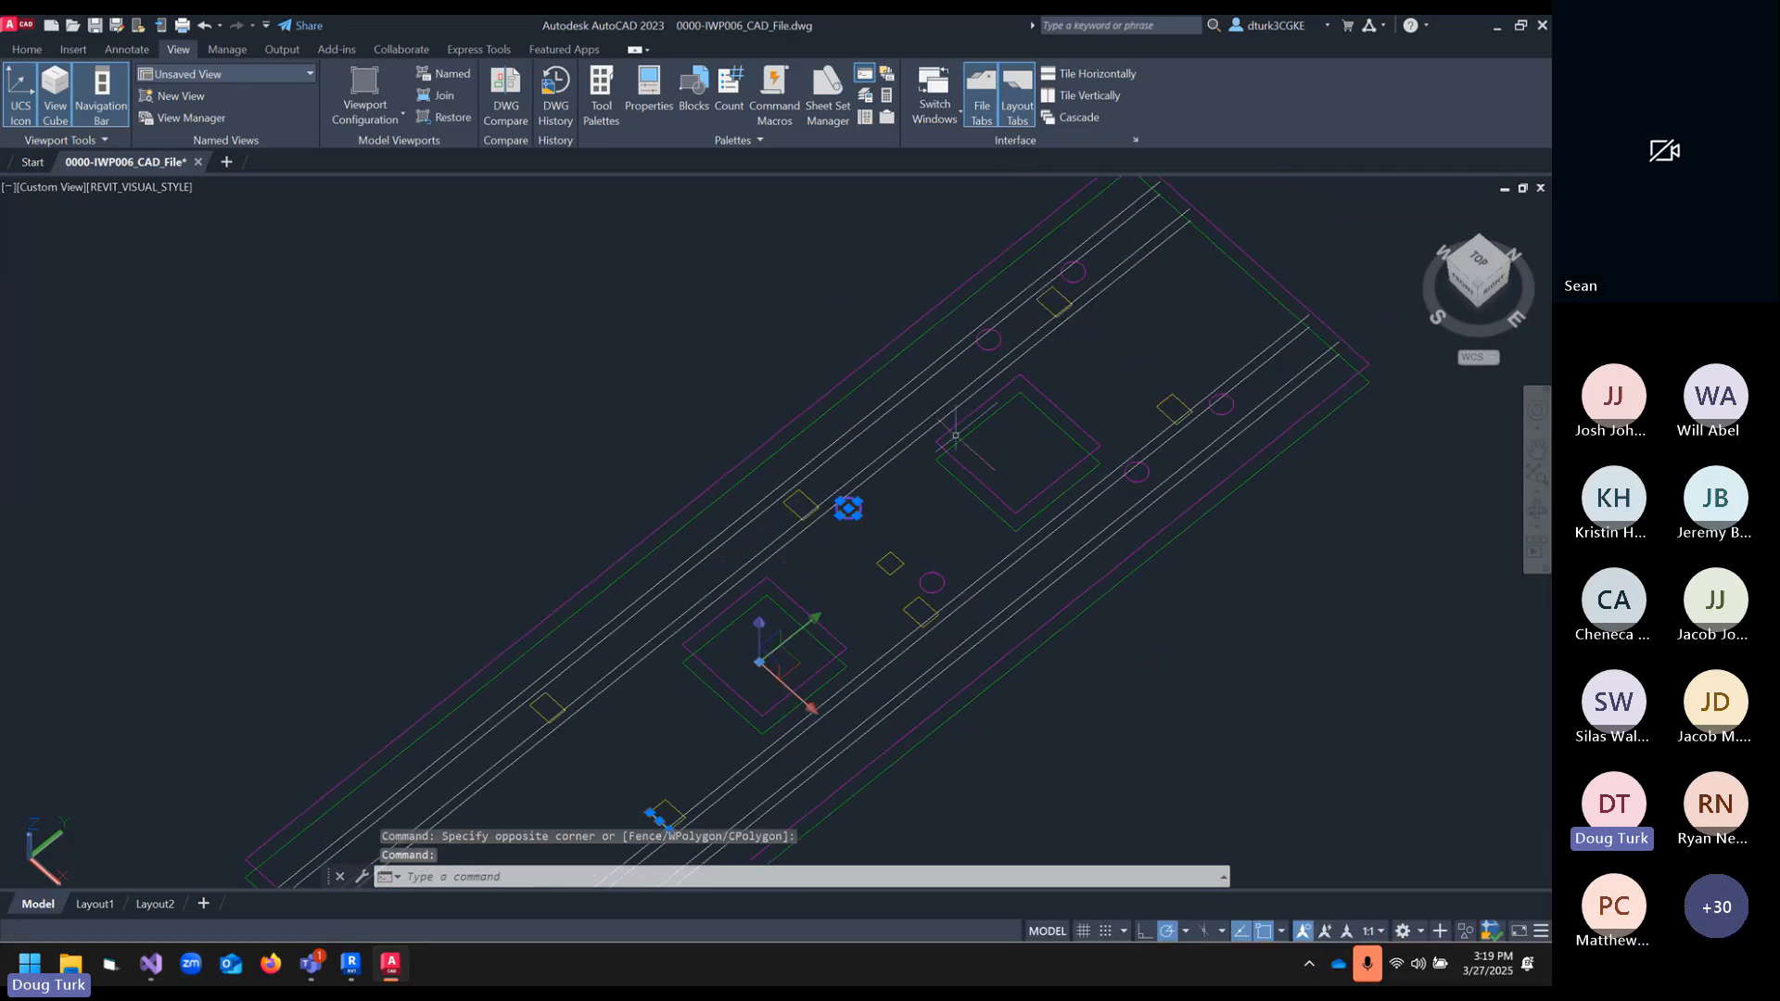
- Close the 0000-IWP006_CAD_File drawing without saving, switch to Revit and dismiss the finished export's message
left_click(197, 162)
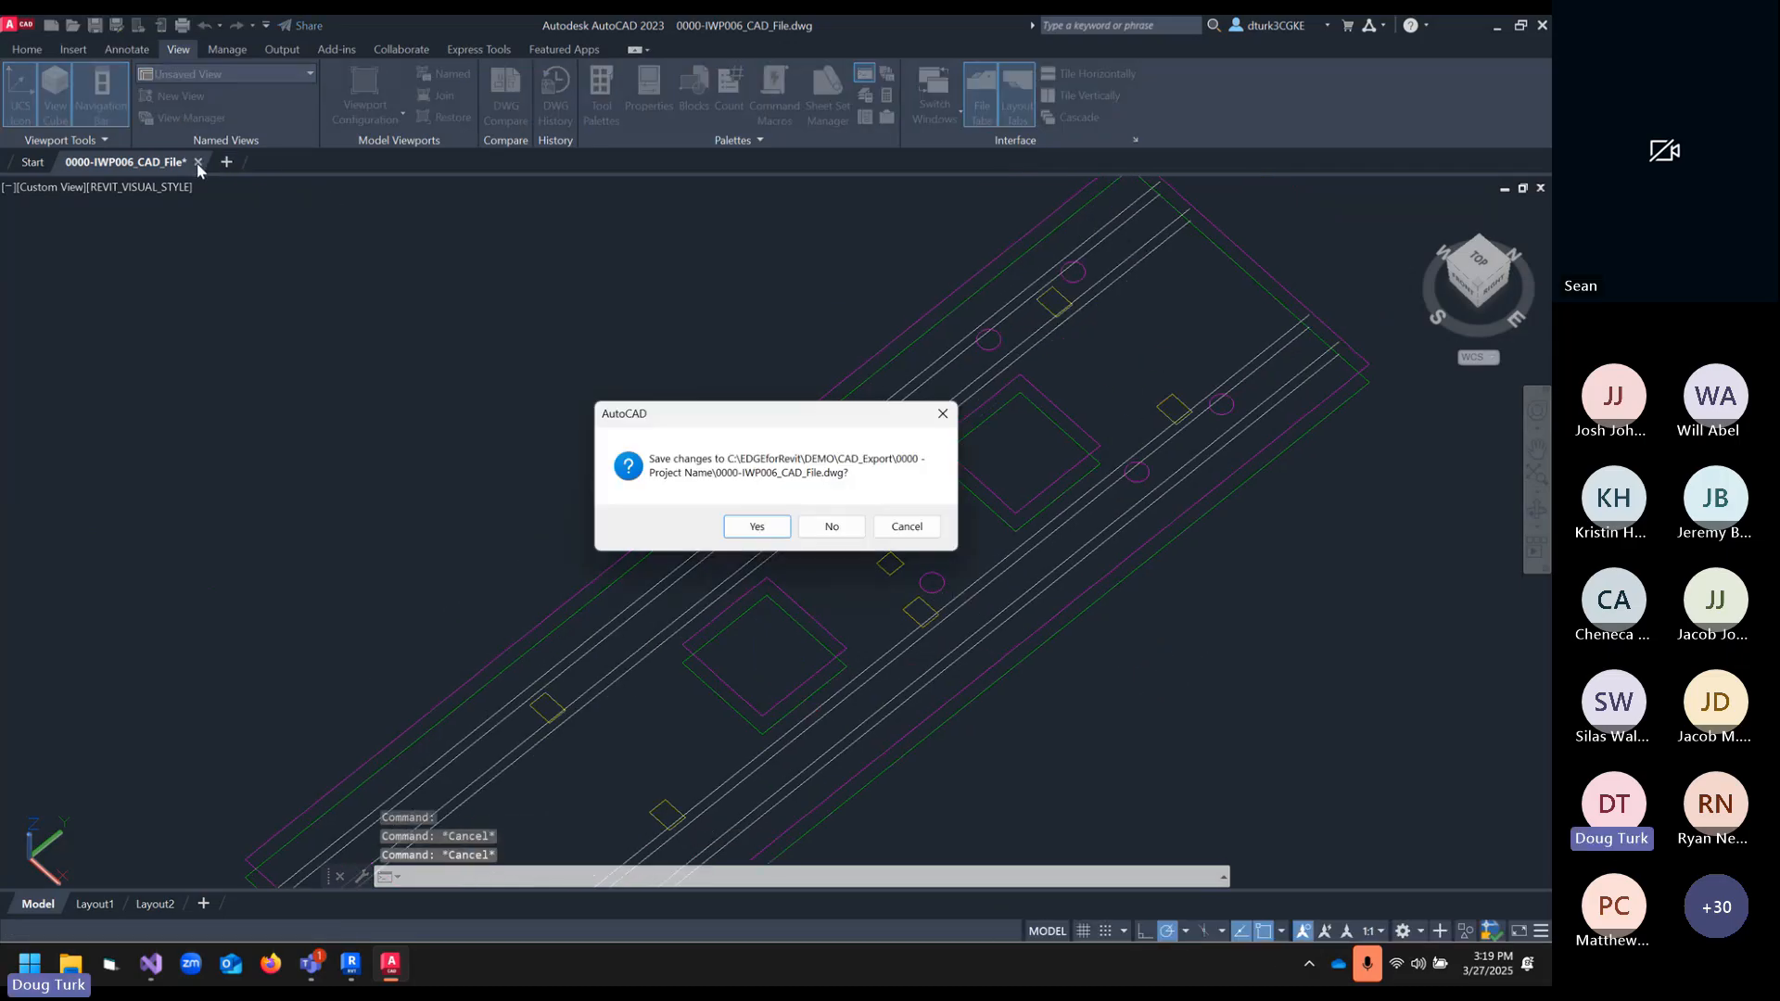
left_click(839, 534)
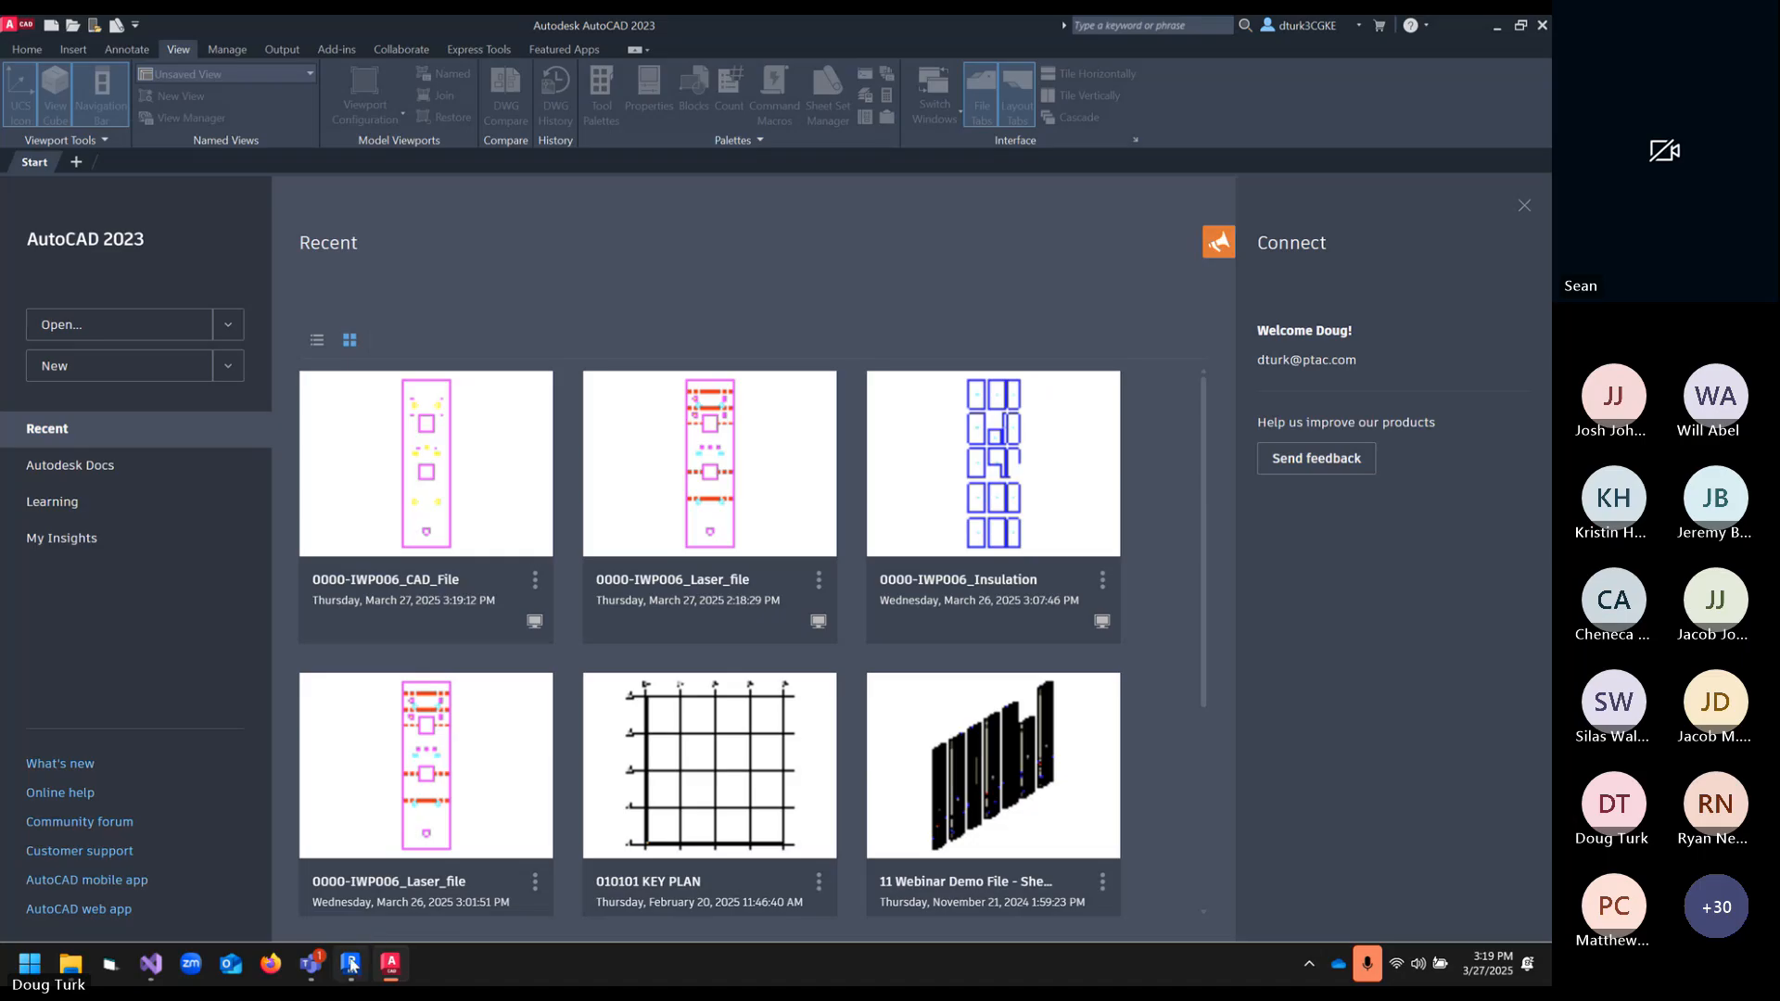
left_click(351, 964)
left_click(888, 530)
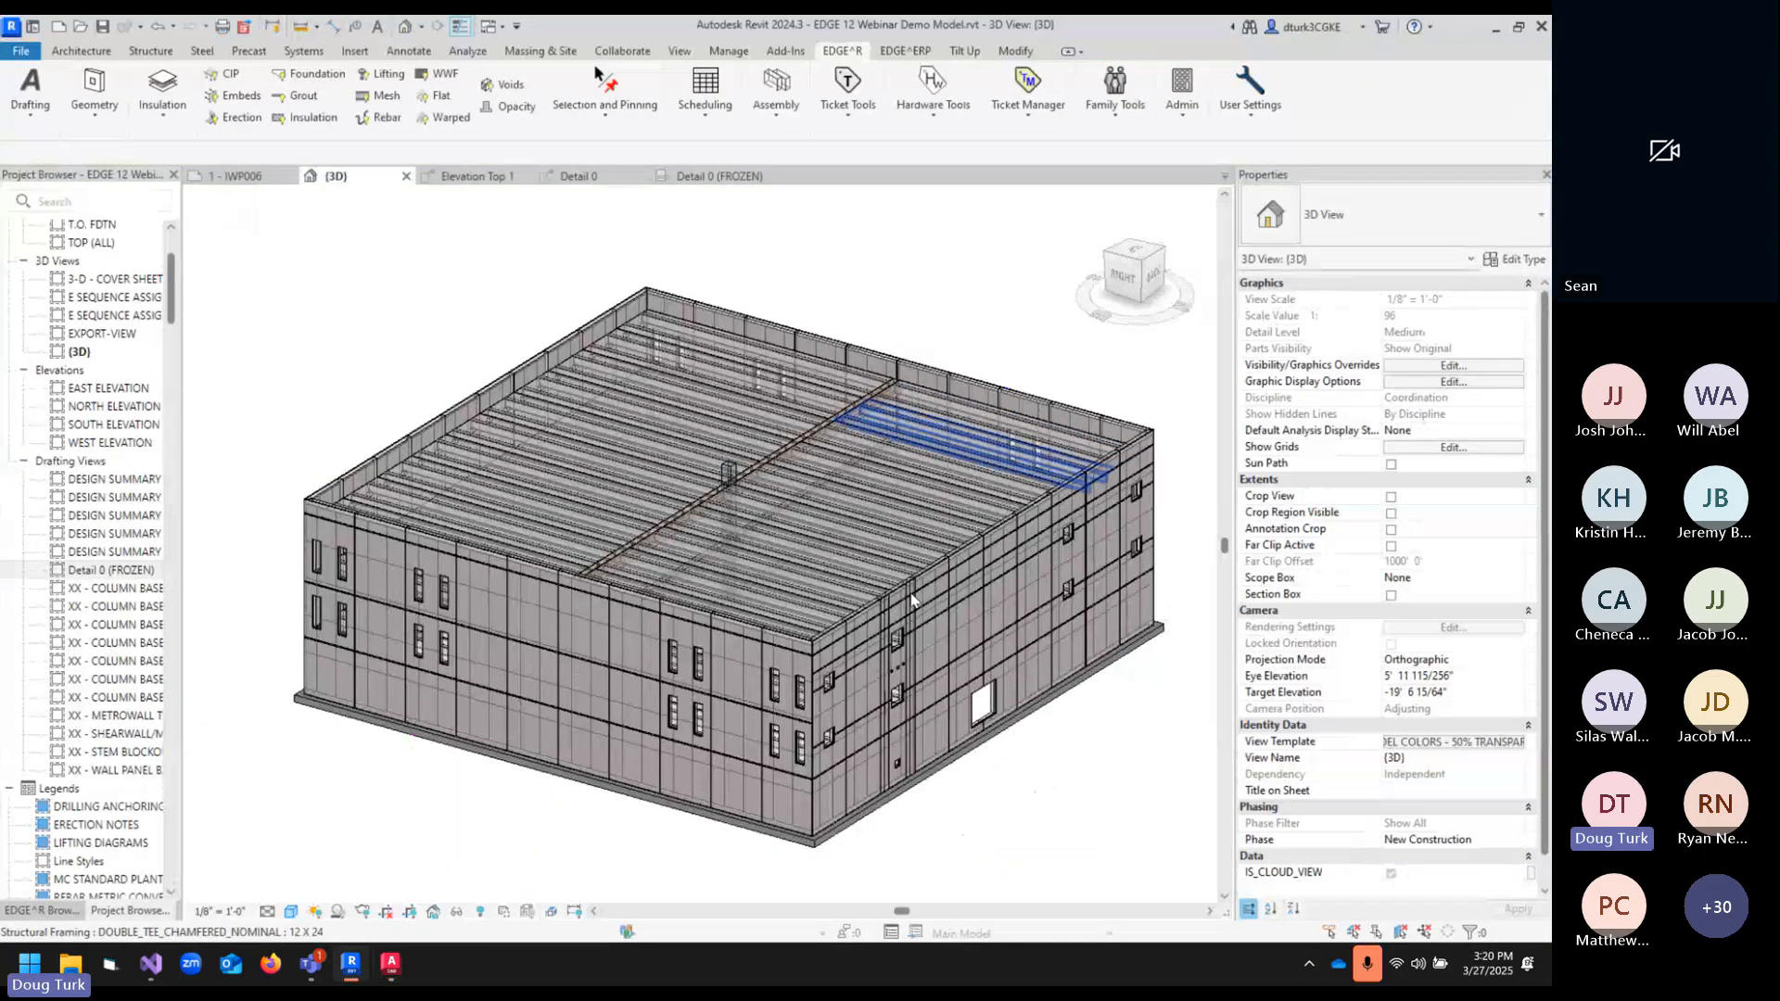
- With the IWP006 wall panel assembly selected, enable EDGE CAD Lines for the LIF layers in the CAD Export Settings and save them
left_click(890, 668)
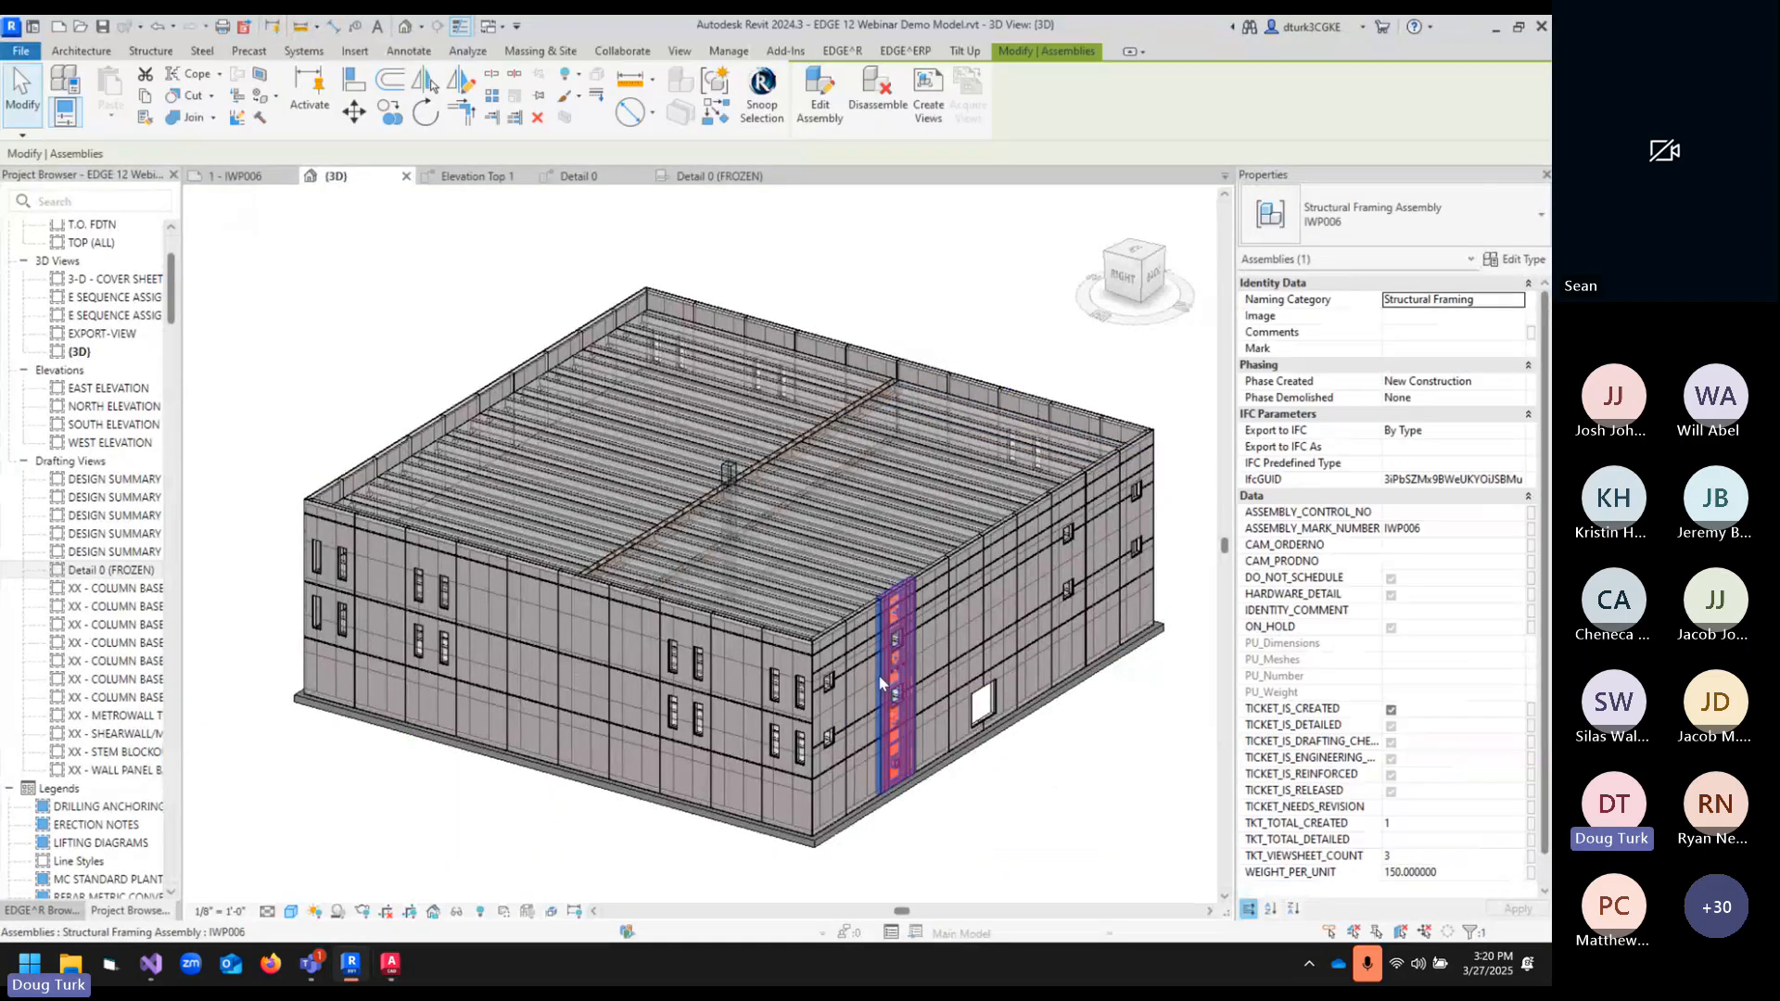
left_click(863, 52)
left_click(1241, 93)
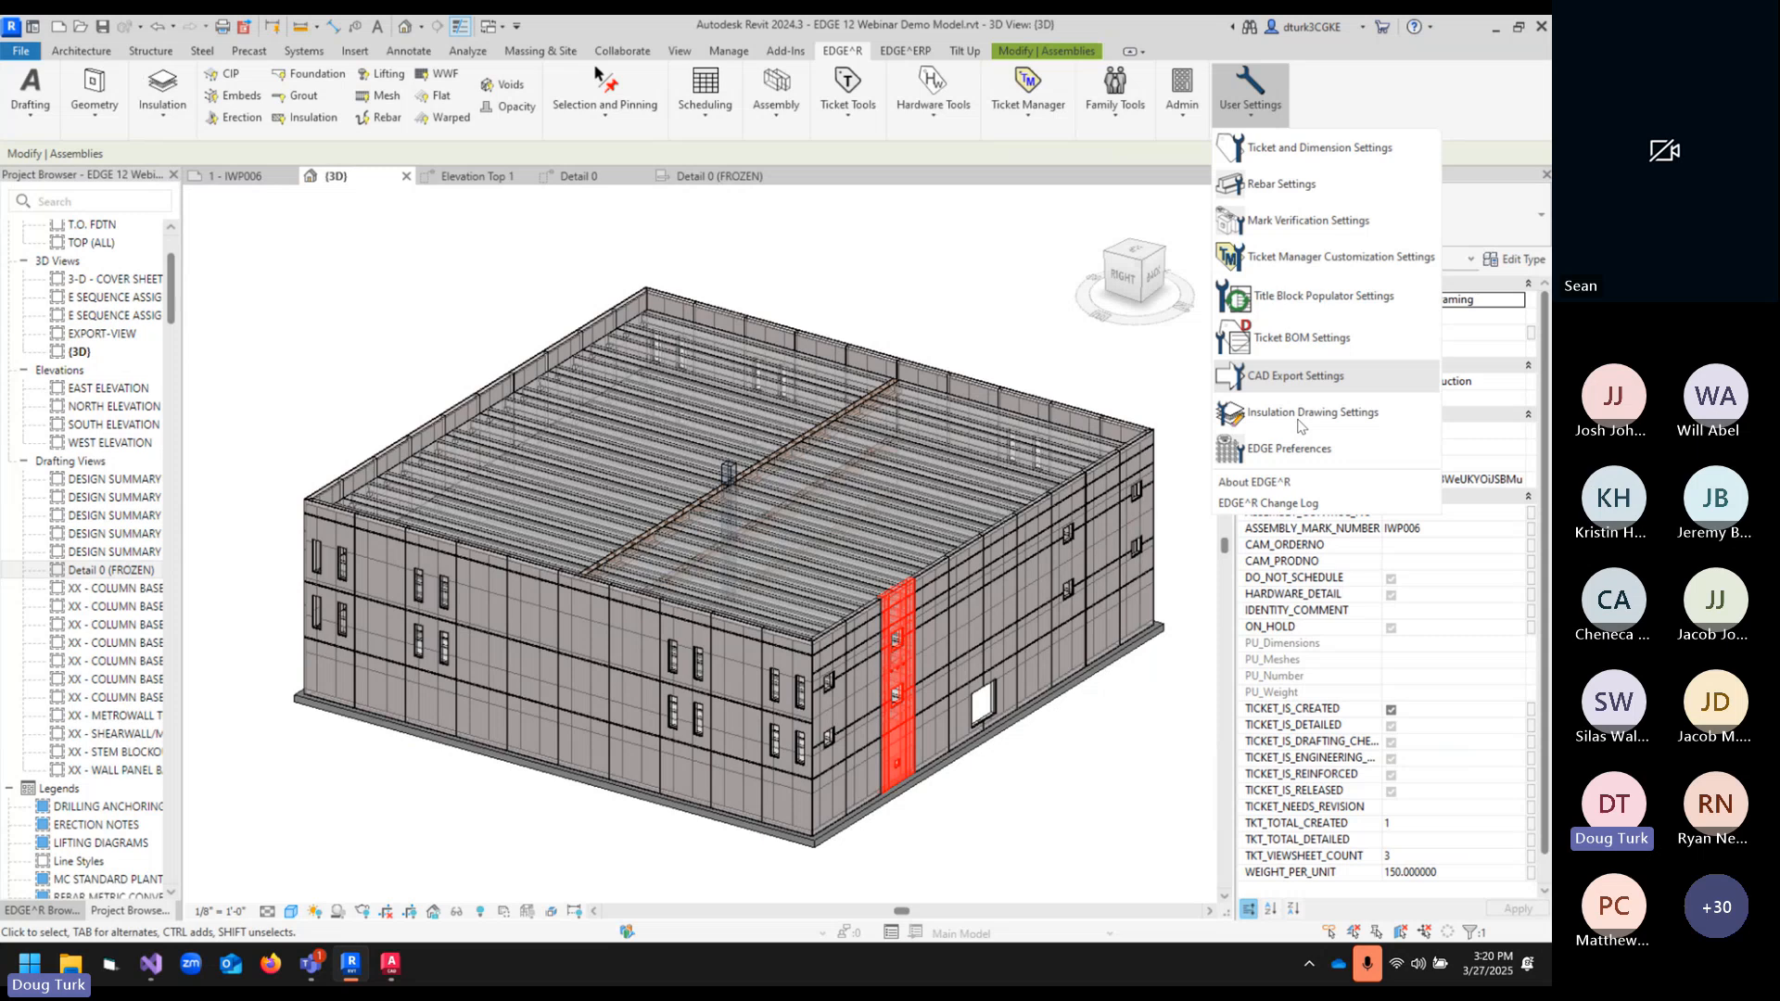
left_click(1270, 380)
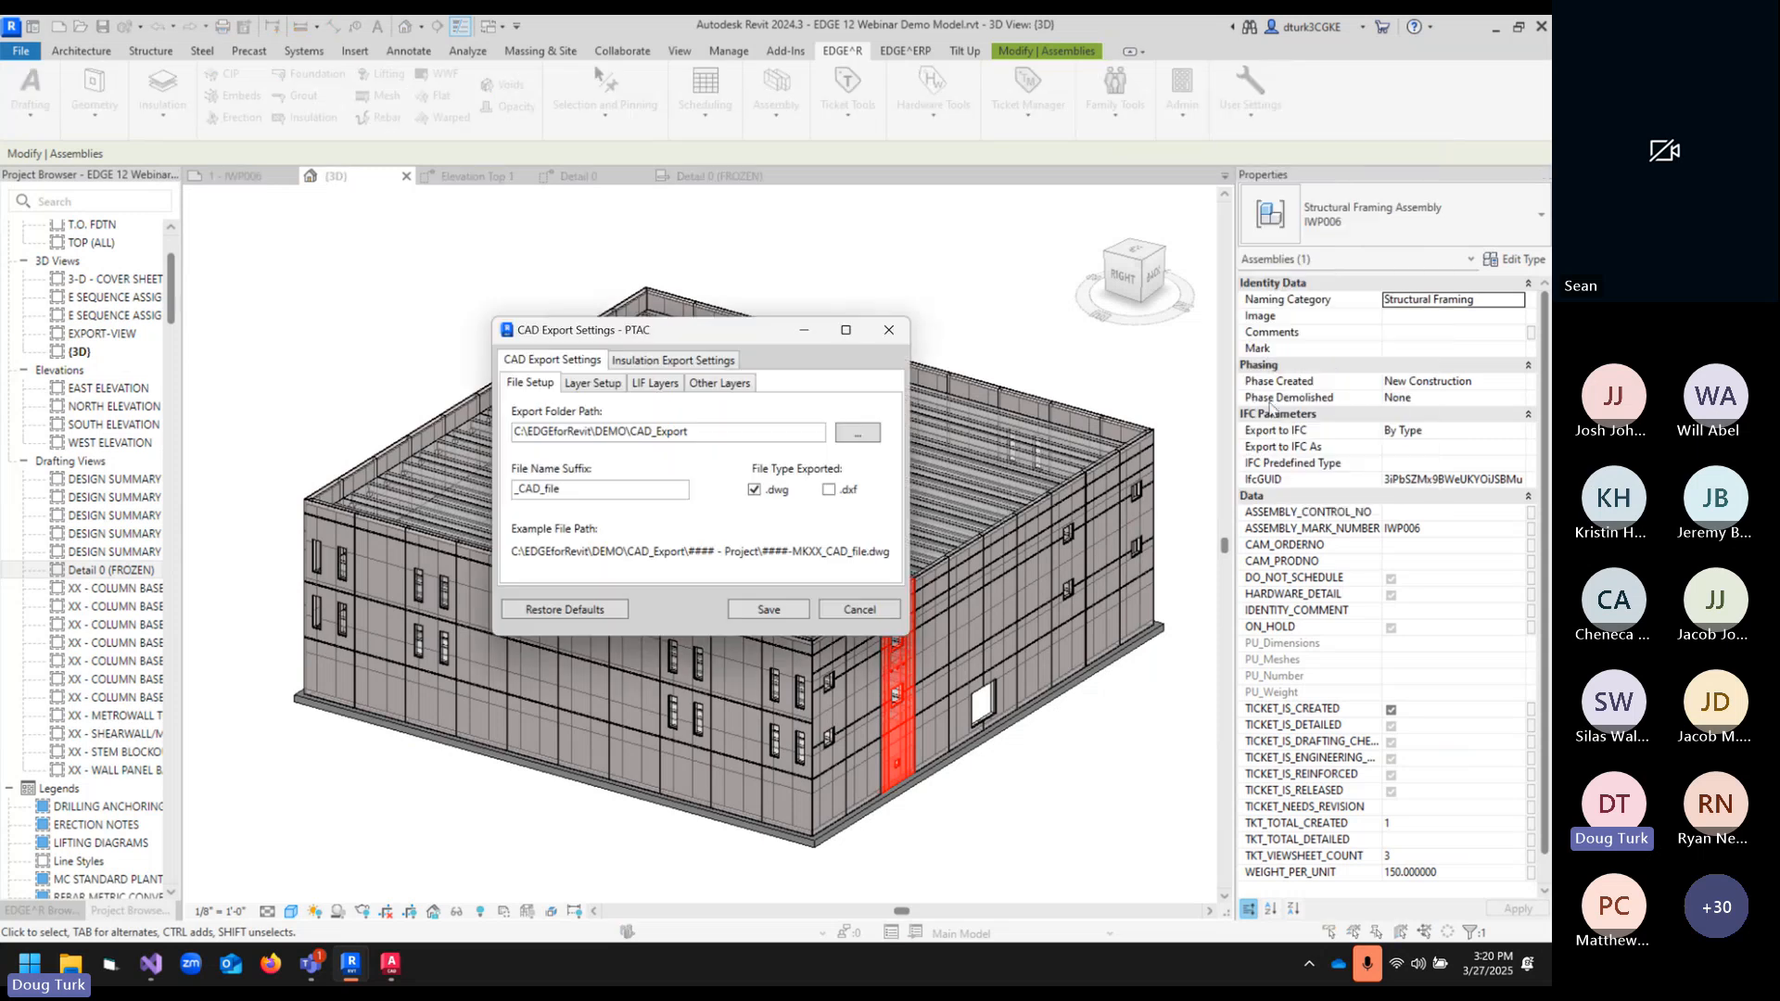
left_click(697, 386)
left_click(566, 388)
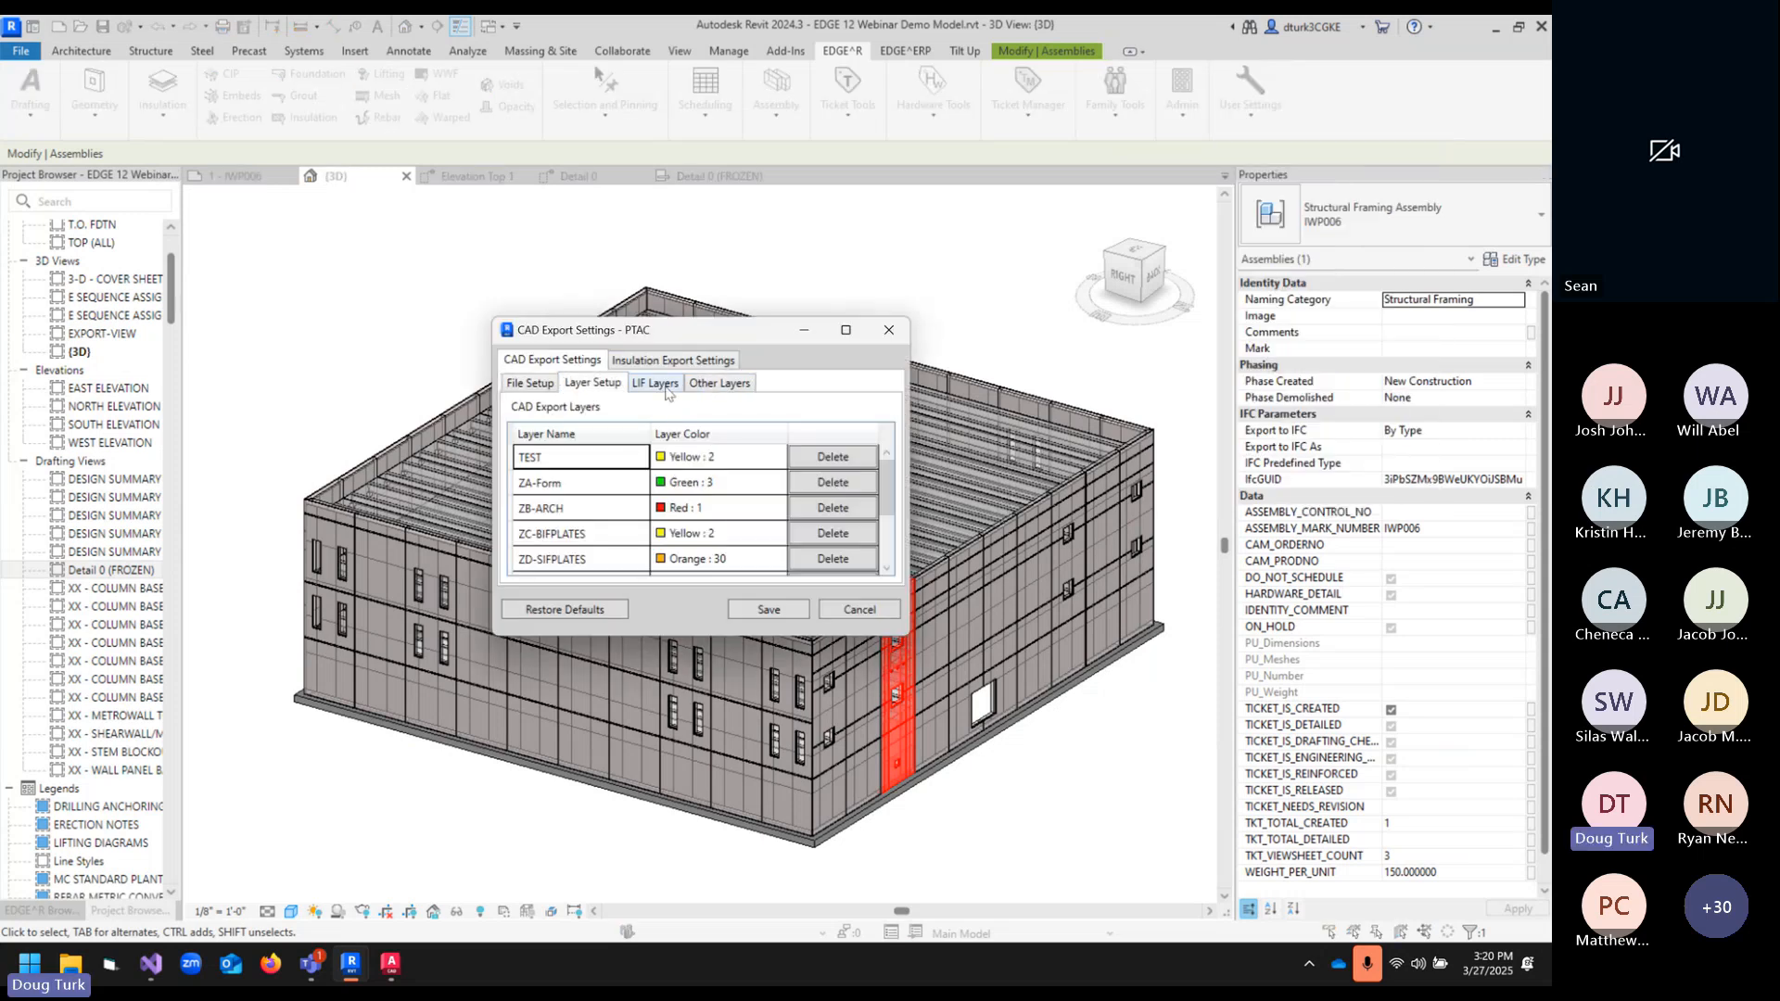
left_click(655, 386)
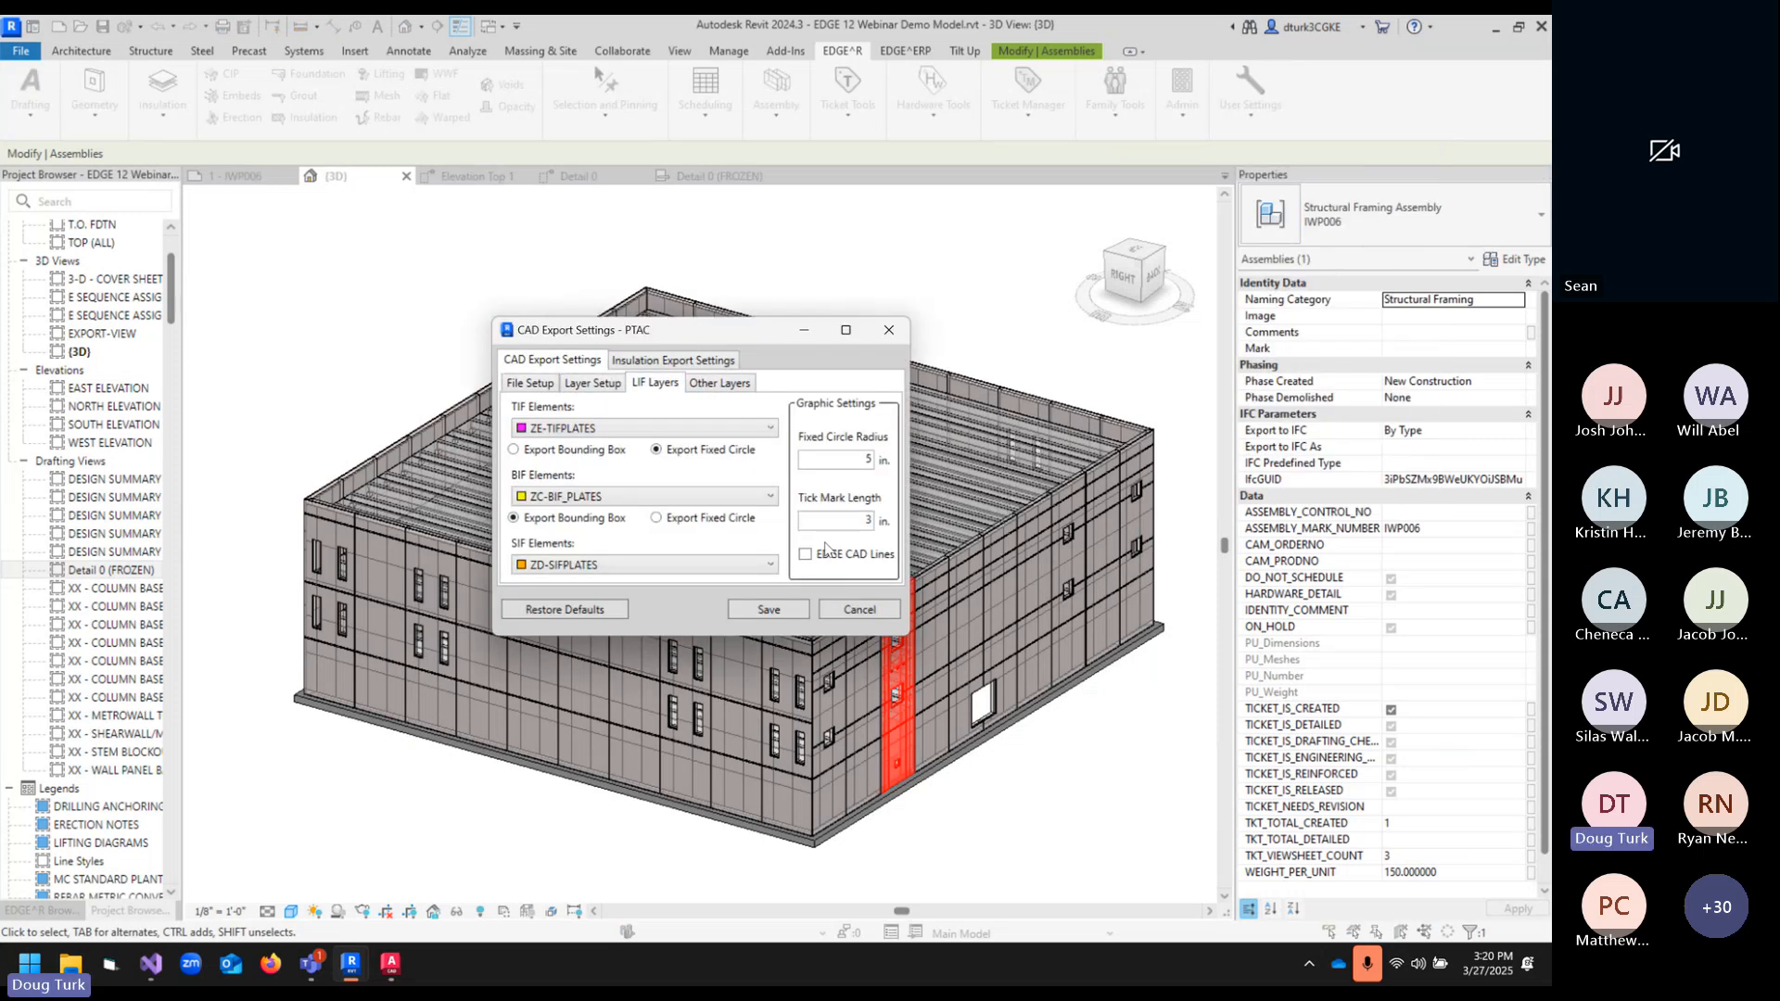
left_click(768, 610)
left_click(886, 488)
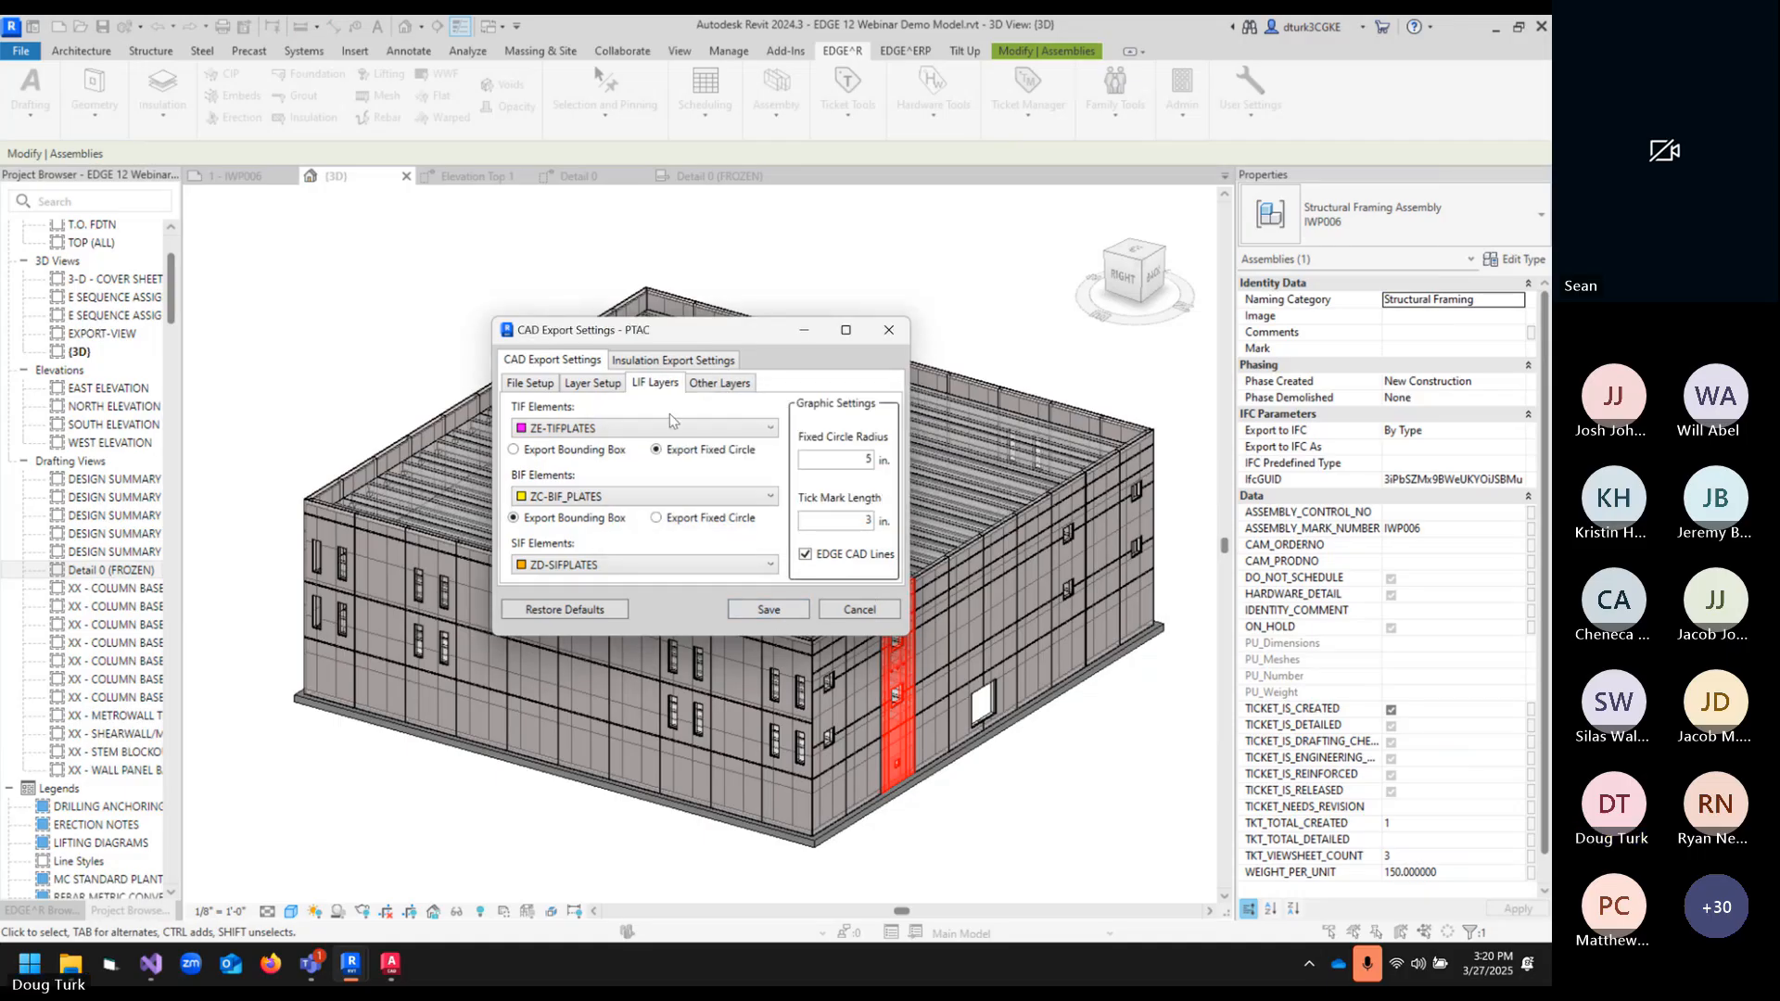
left_click(888, 330)
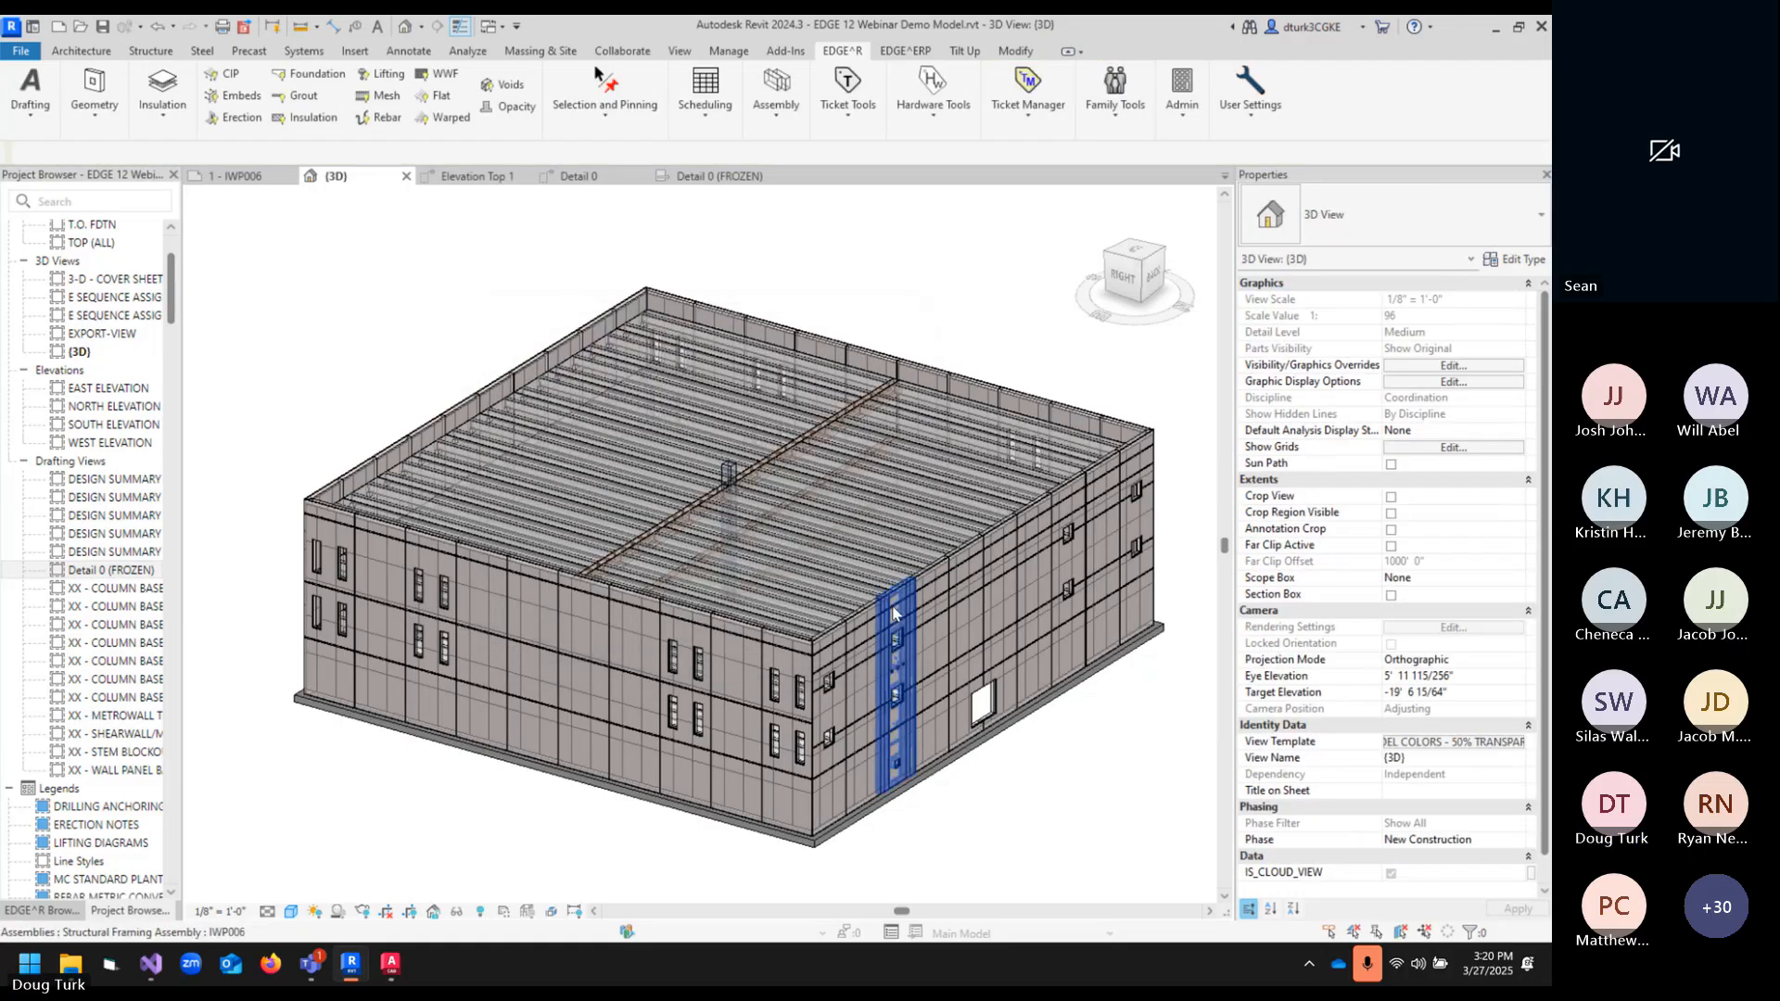
- Export the IWP006 panel assembly again as DWG with CAD Export, keeping the suffix _CAD_File and overwriting the existing file
left_click(842, 51)
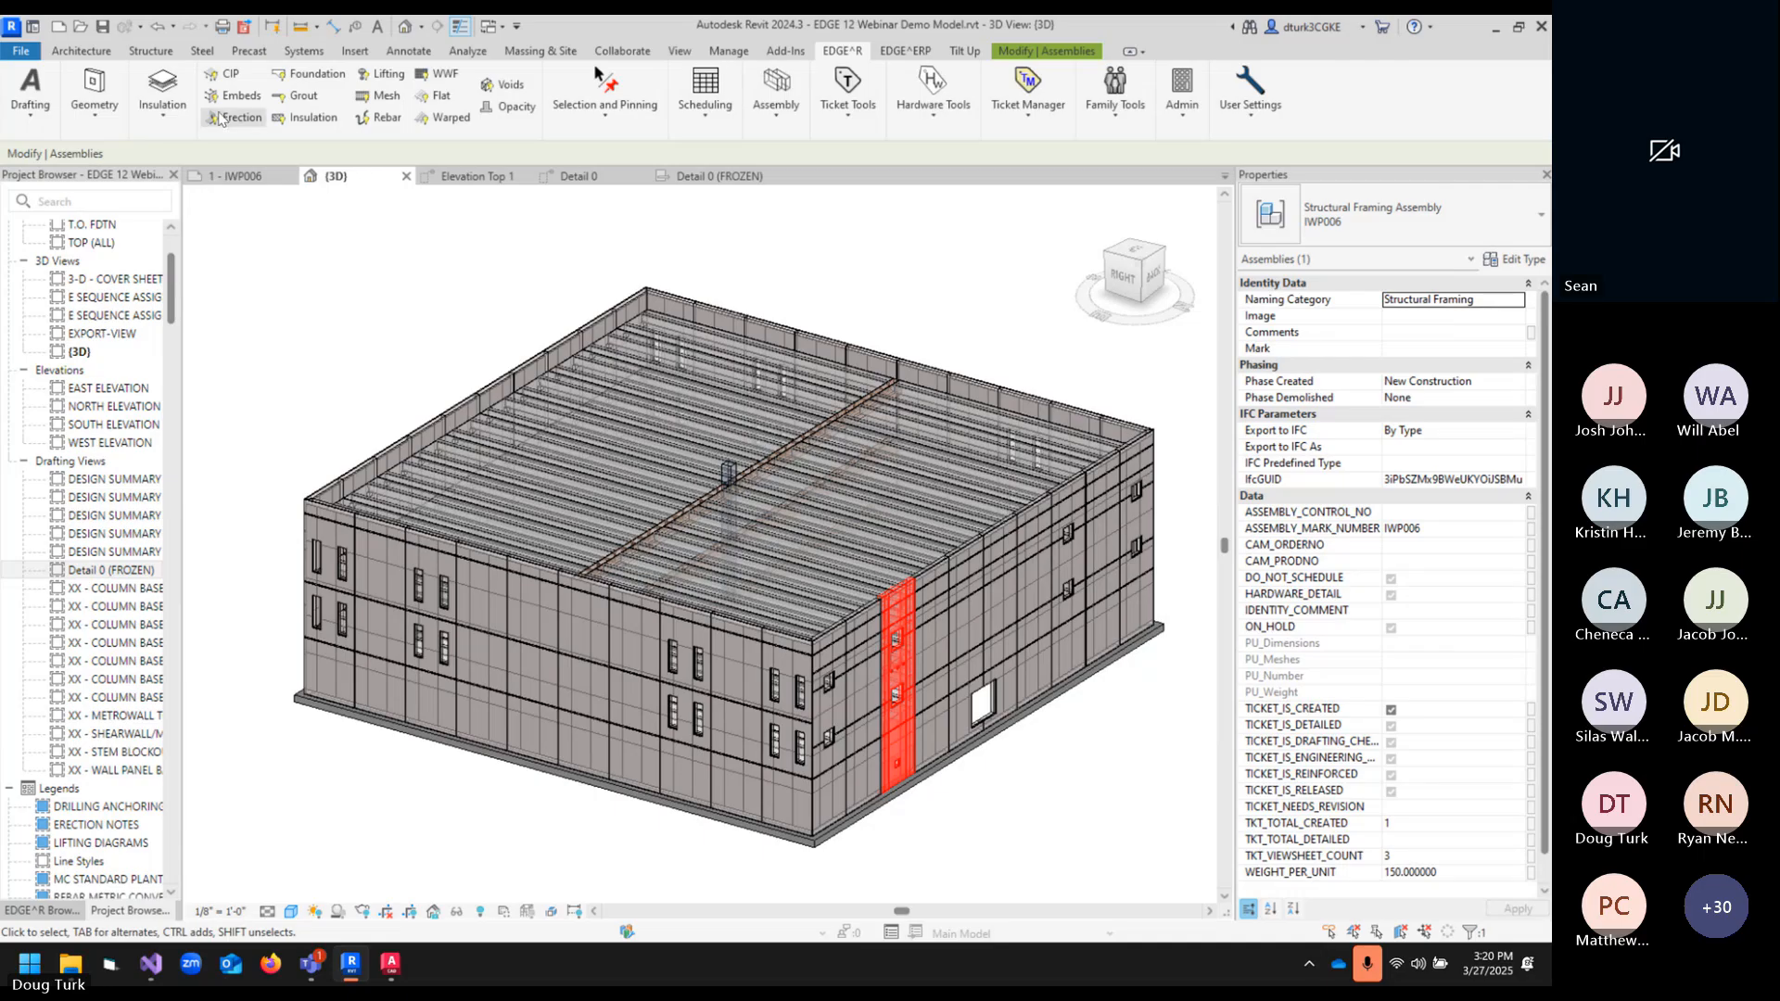
left_click(843, 100)
left_click(872, 675)
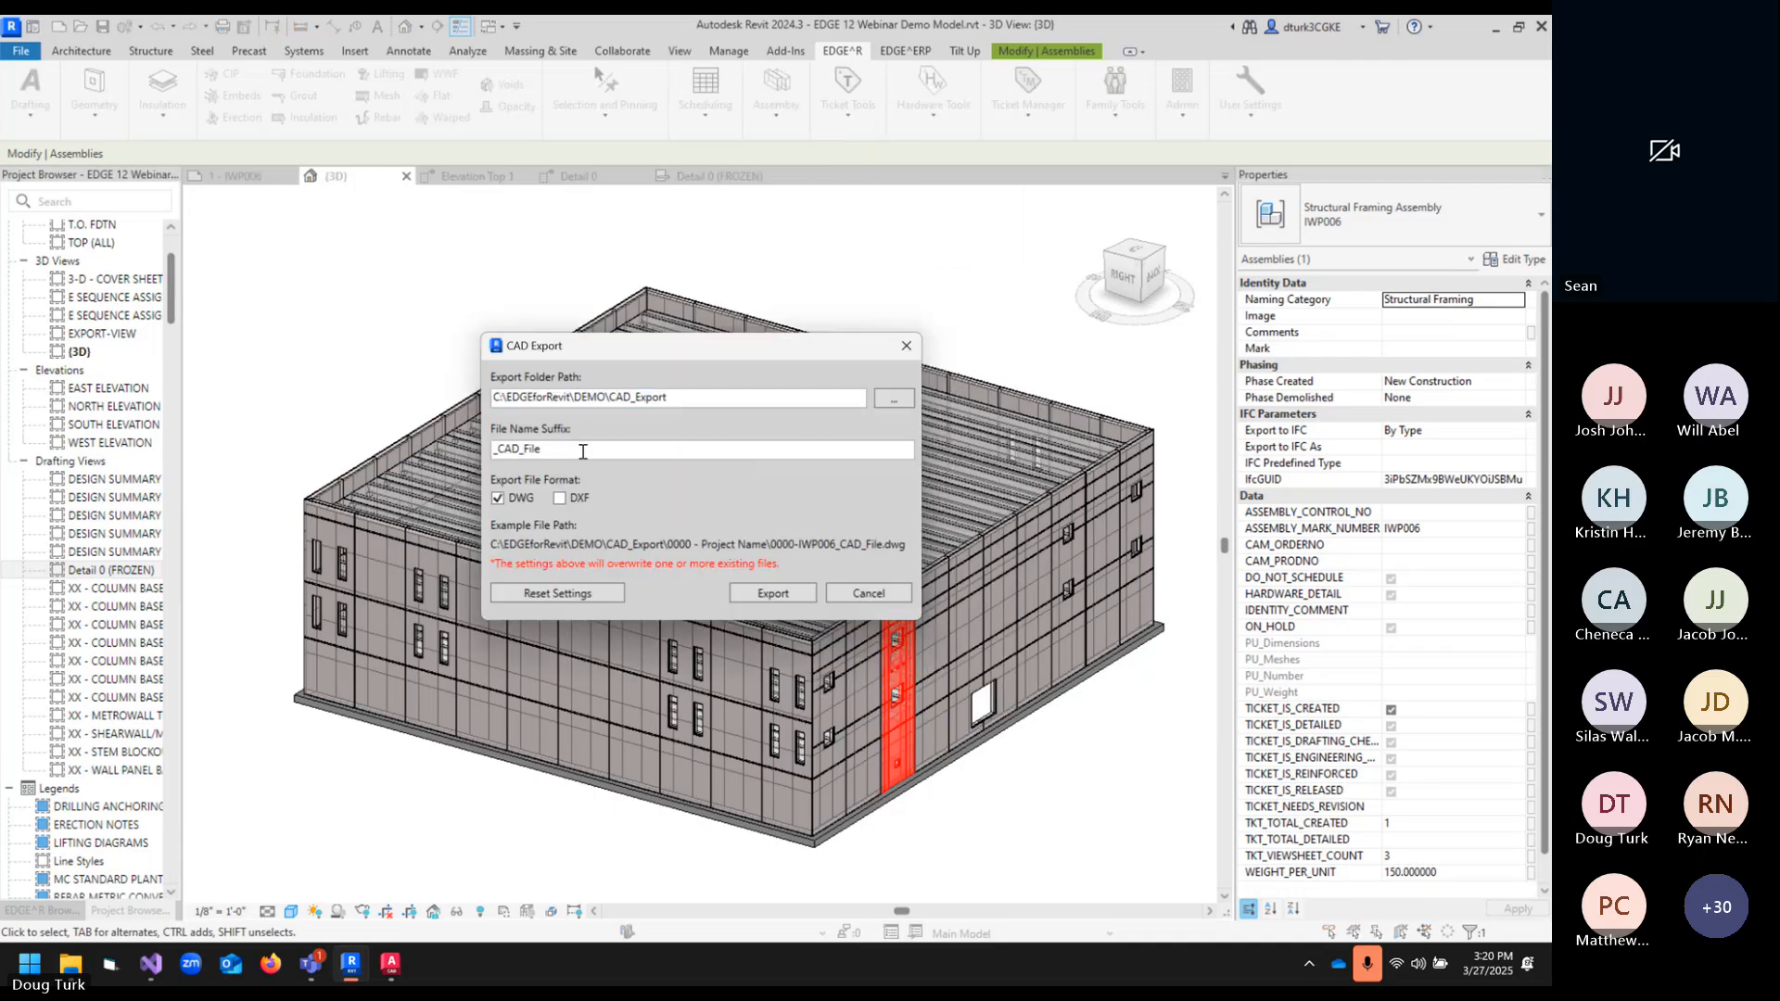
left_click(797, 591)
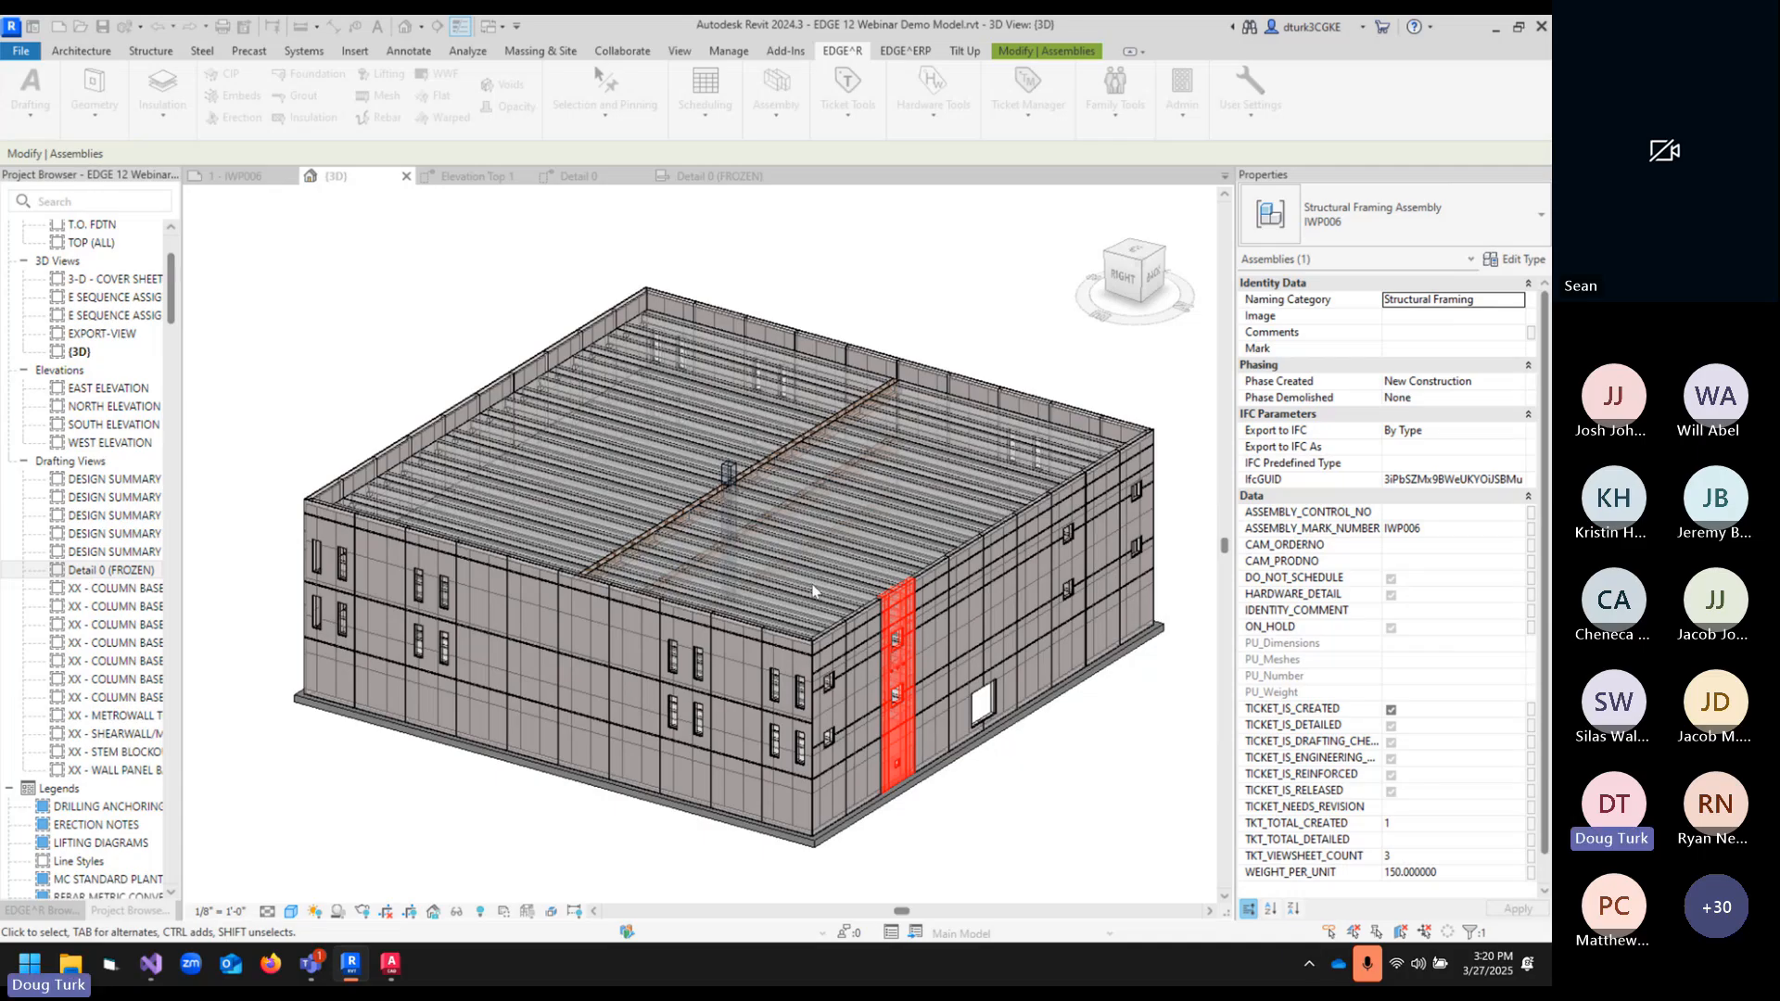
left_click(886, 499)
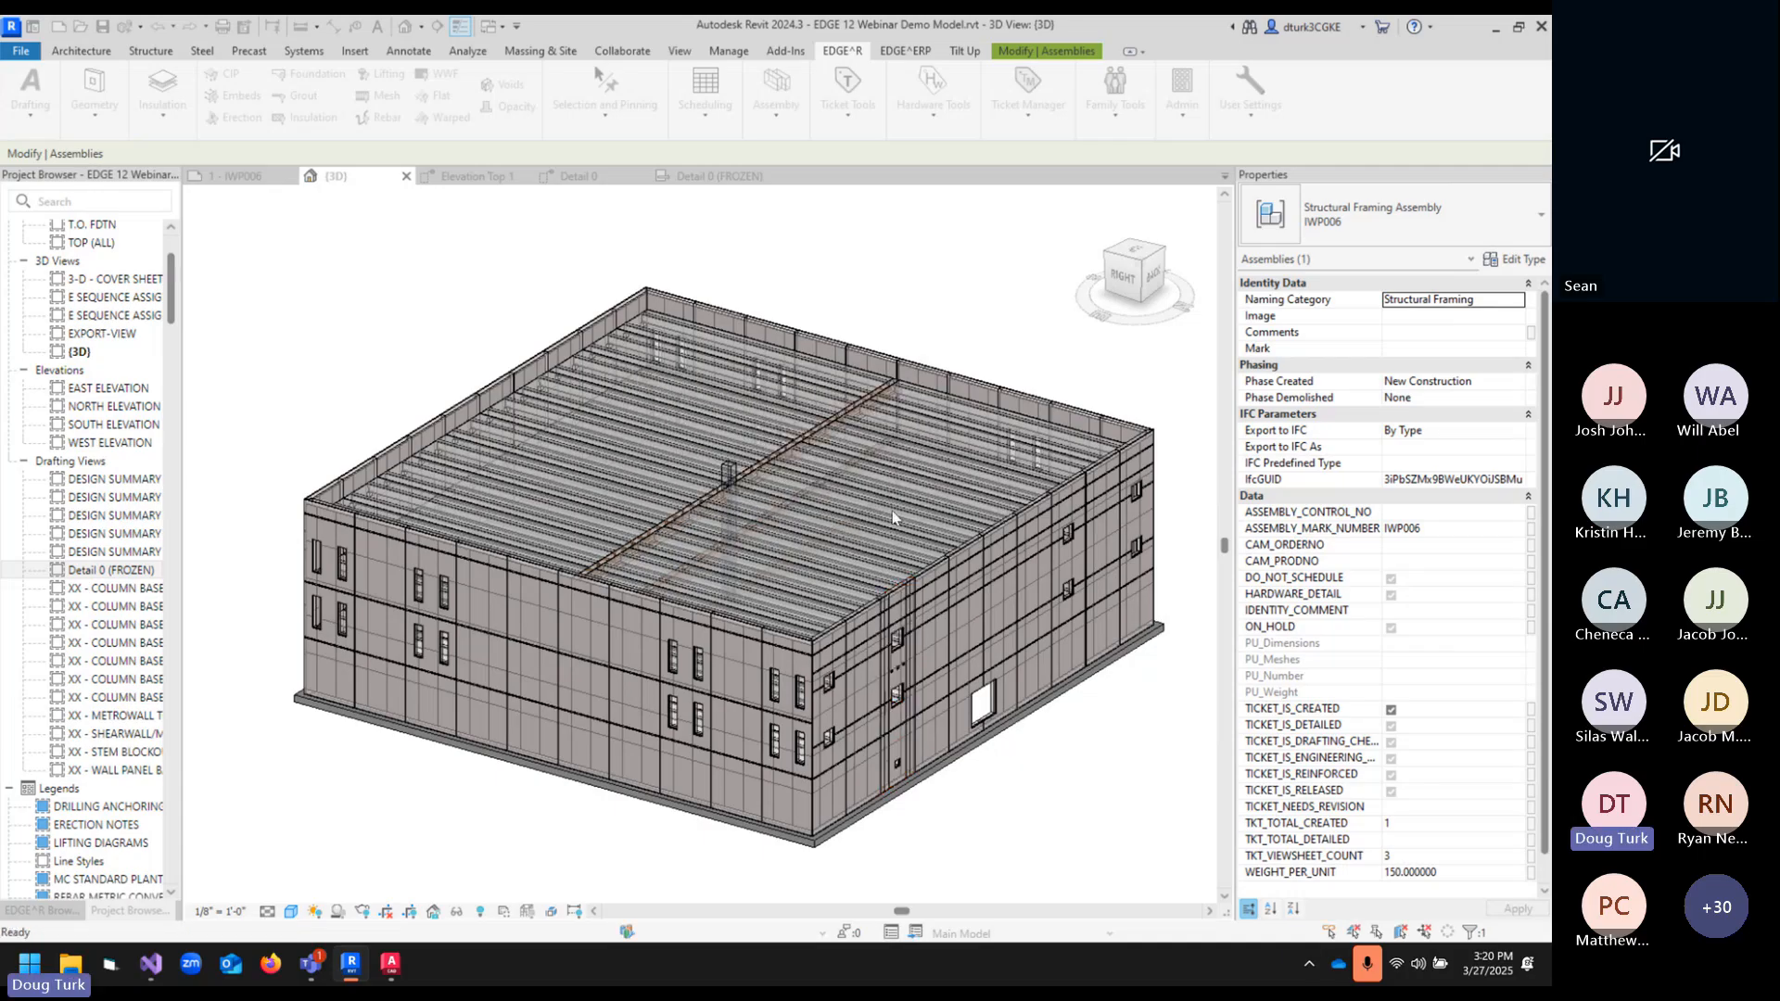
- Review the CAD Export folder path, suffix and format options for the IWP006 assembly again, without exporting
left_click(905, 615)
left_click(842, 51)
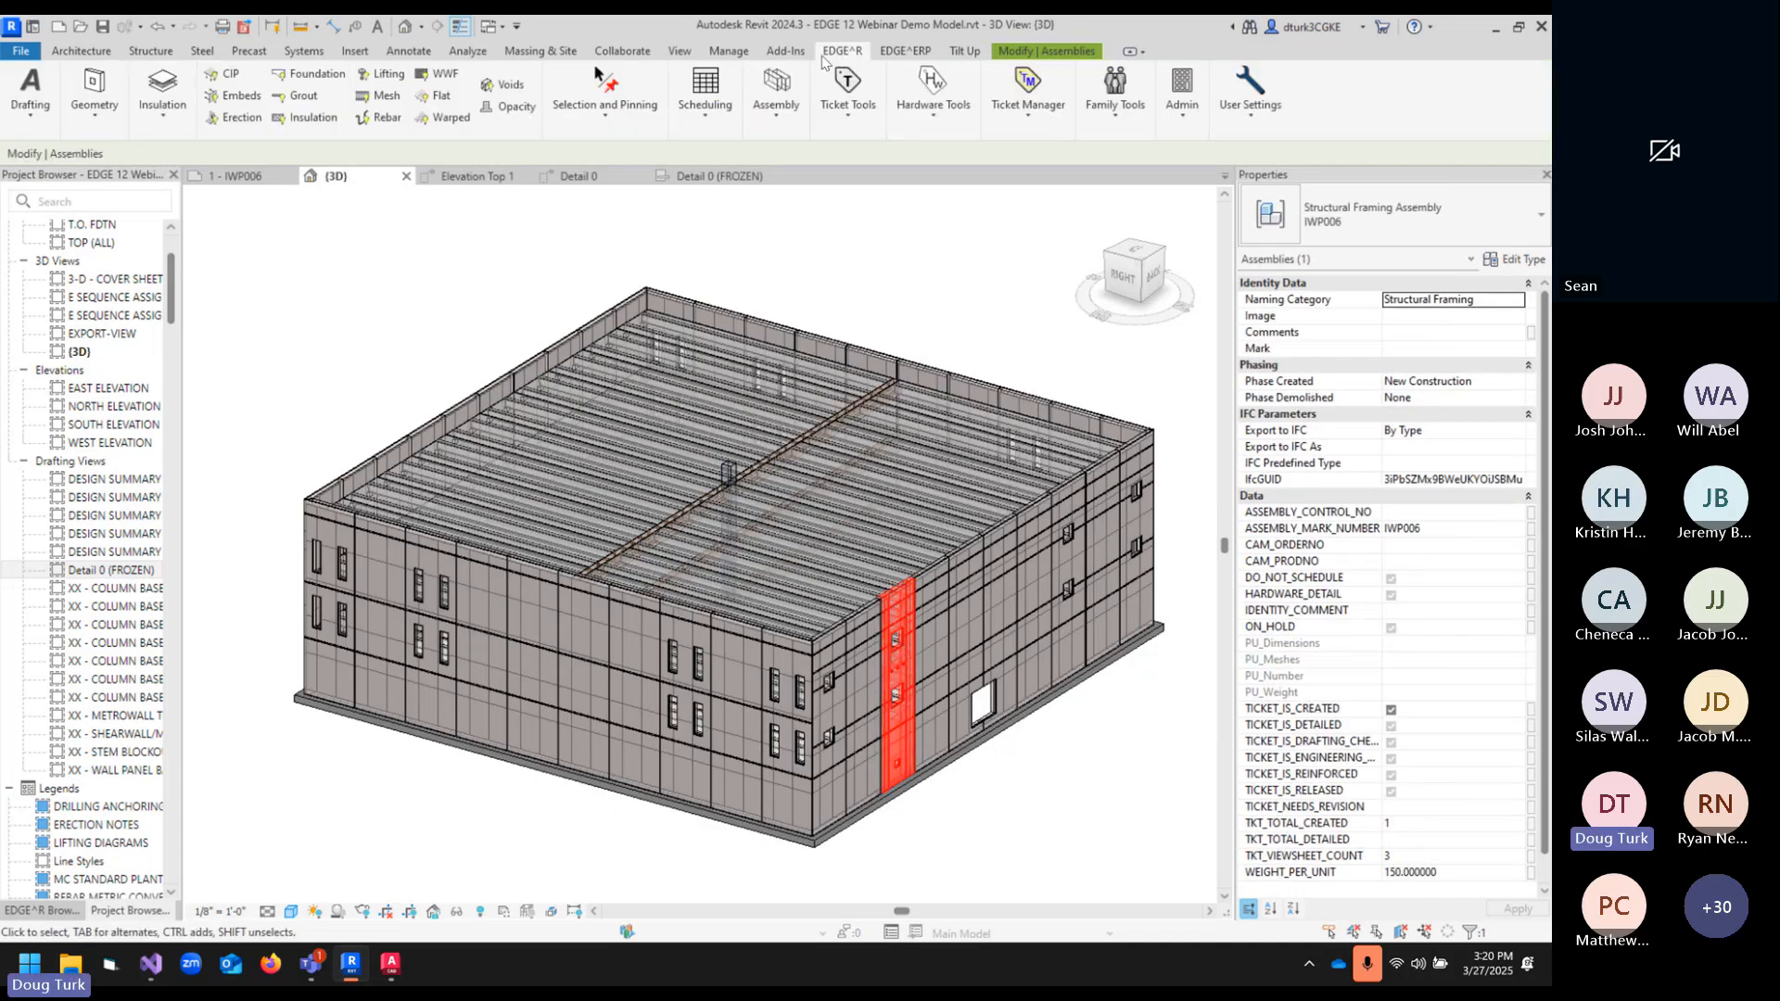
left_click(848, 98)
left_click(883, 668)
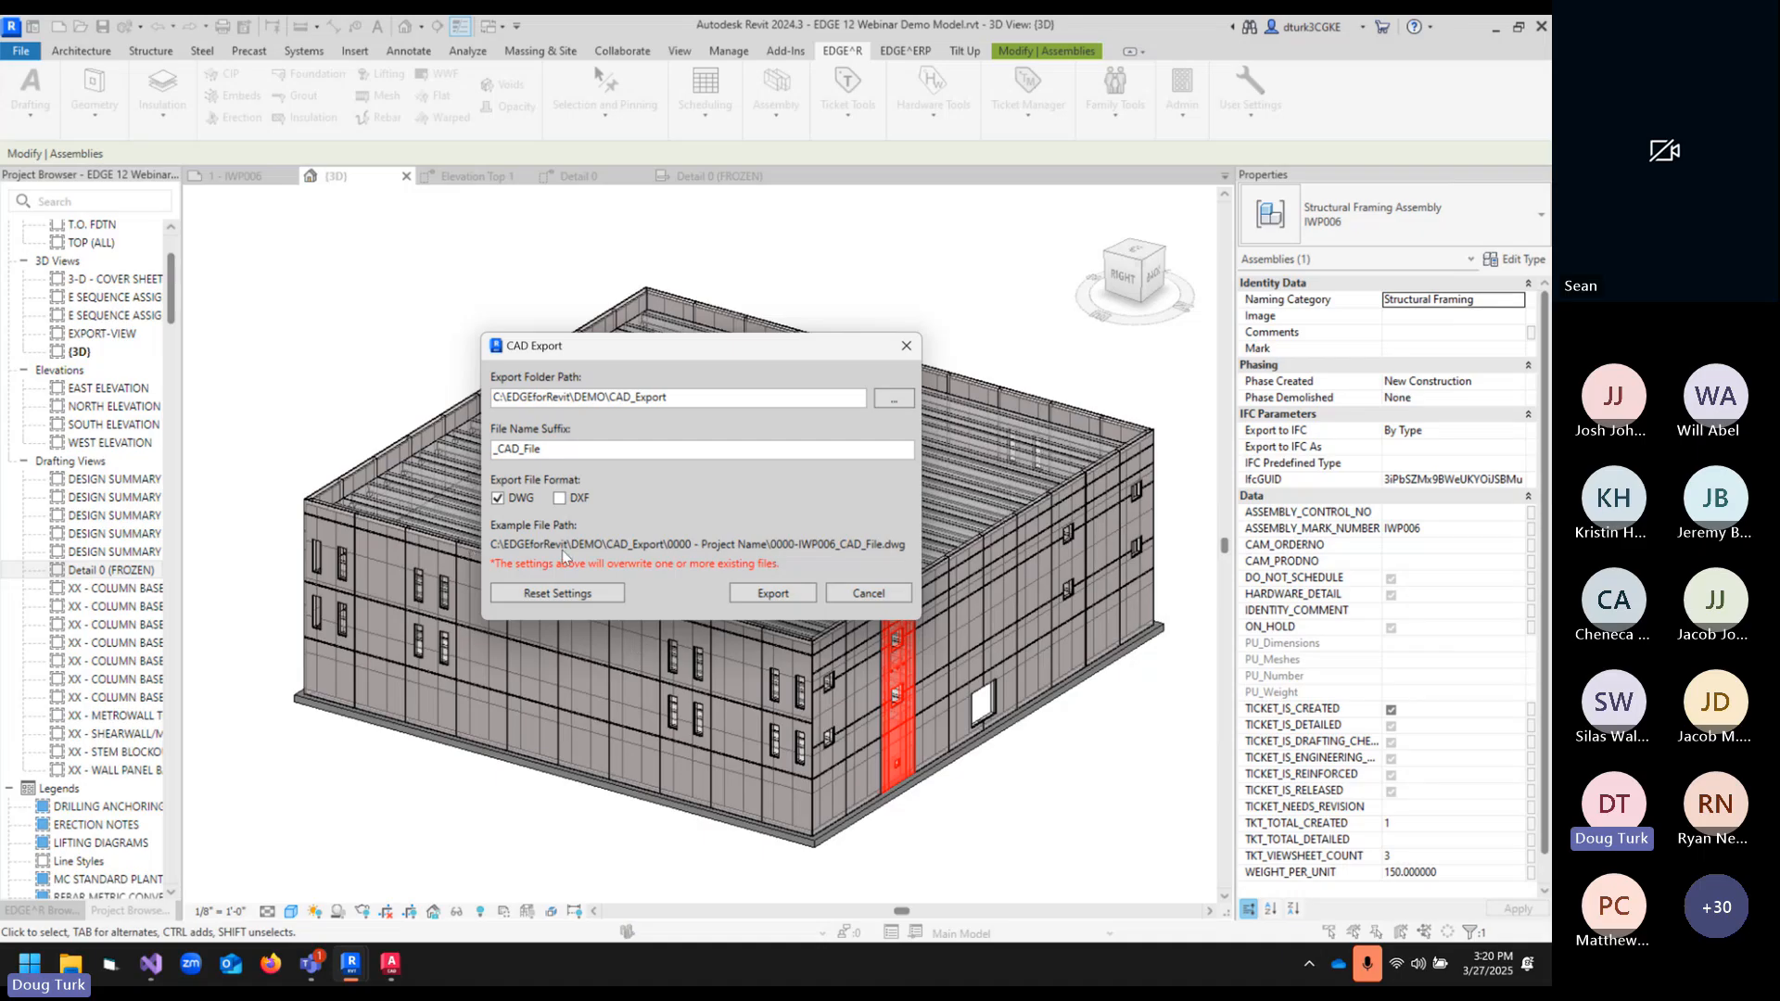
left_click(881, 595)
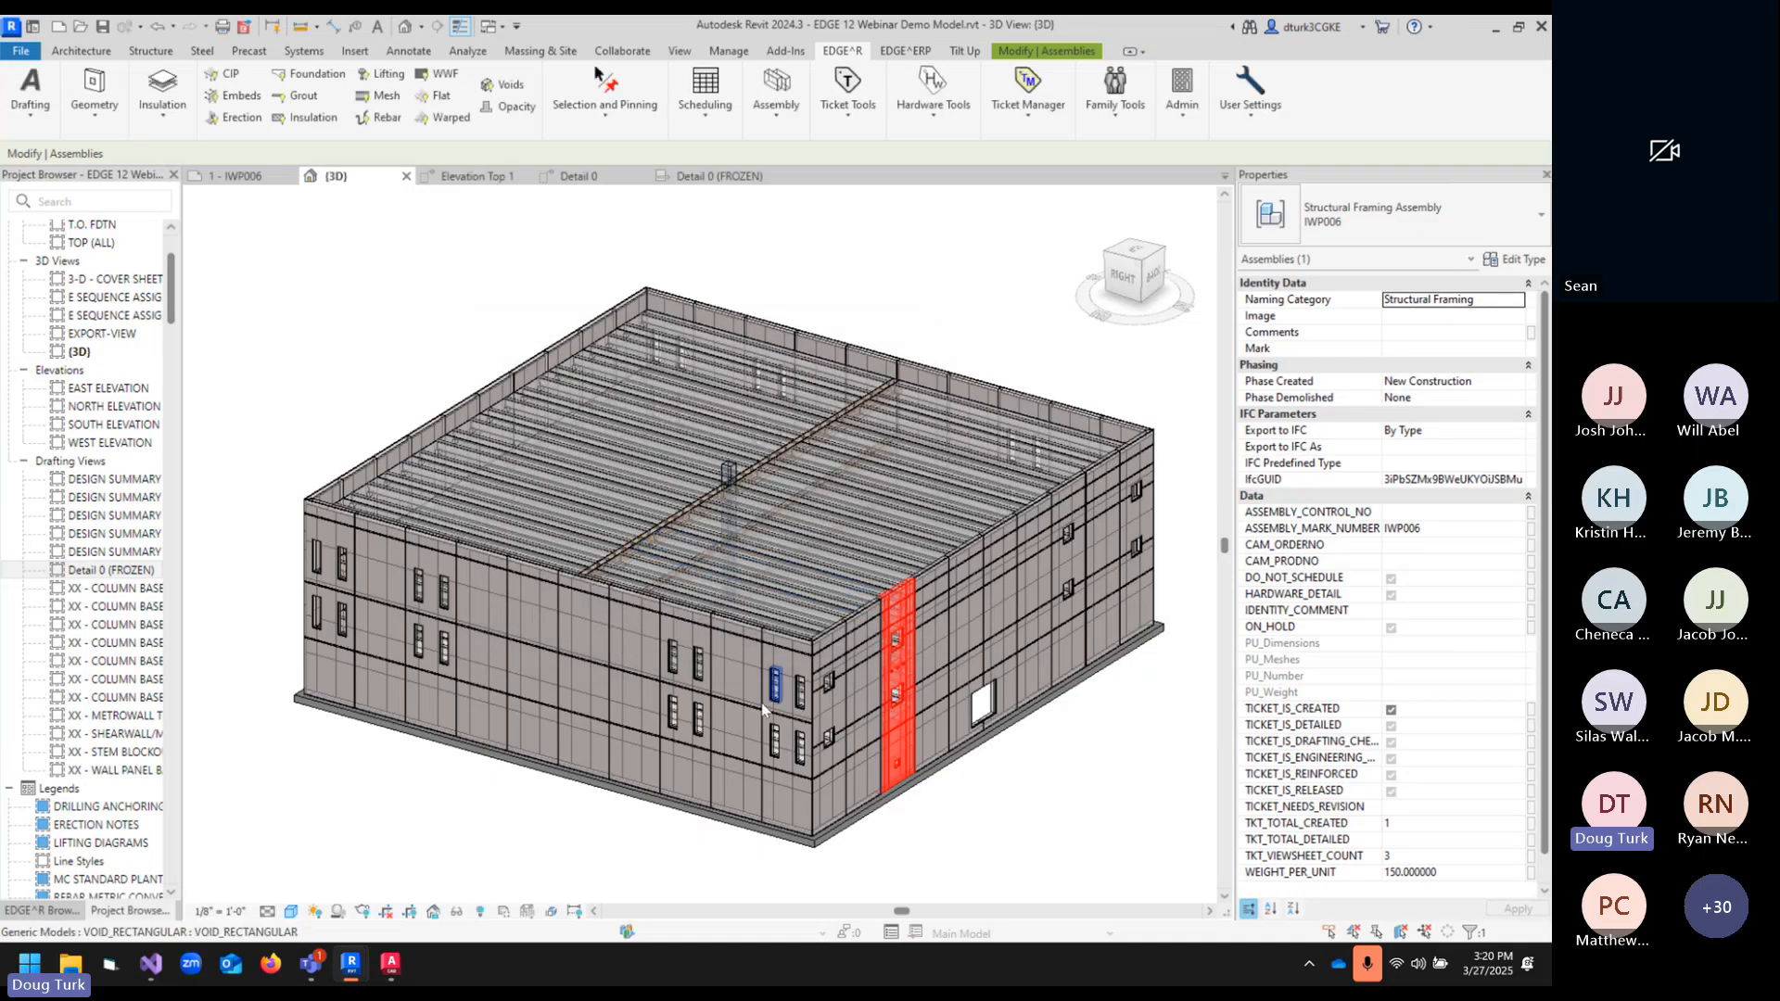
- Switch to AutoCAD and open the re-exported 0000-IWP006_CAD_File drawing from the recent files
left_click(390, 965)
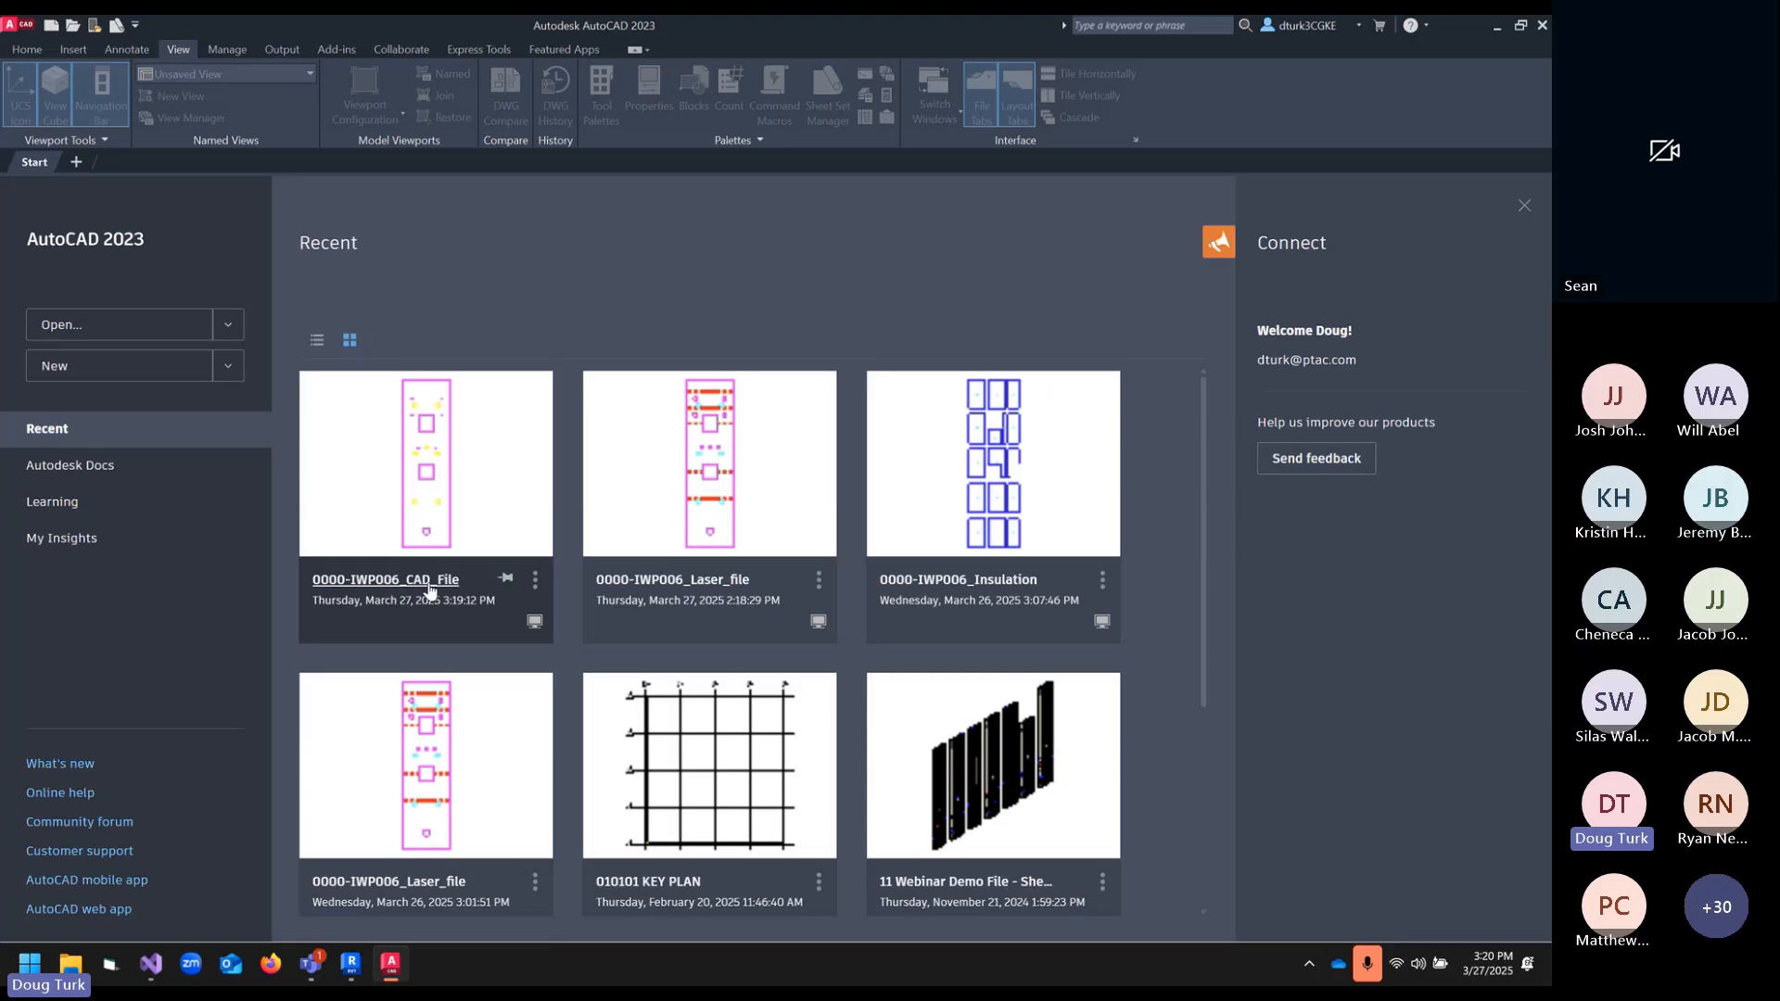
left_click(432, 581)
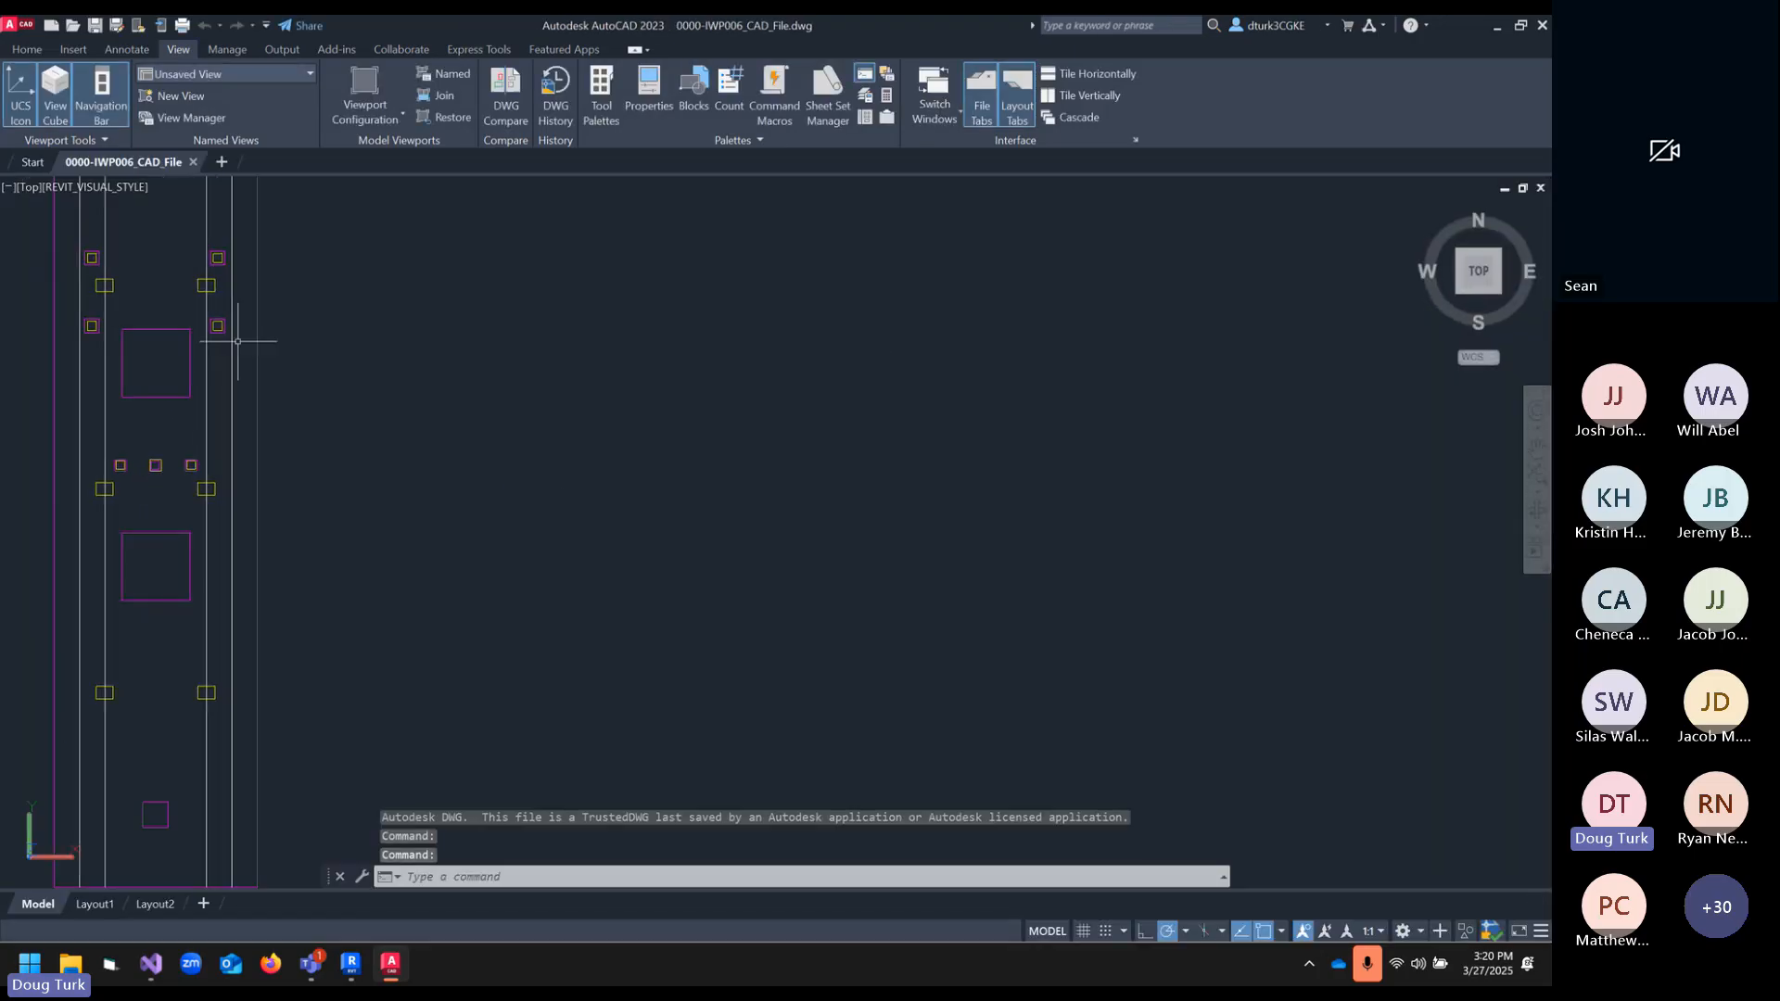
mouse_move(201, 417)
middle_mouse_down()
mouse_move(433, 421)
mouse_move(767, 540)
middle_mouse_up()
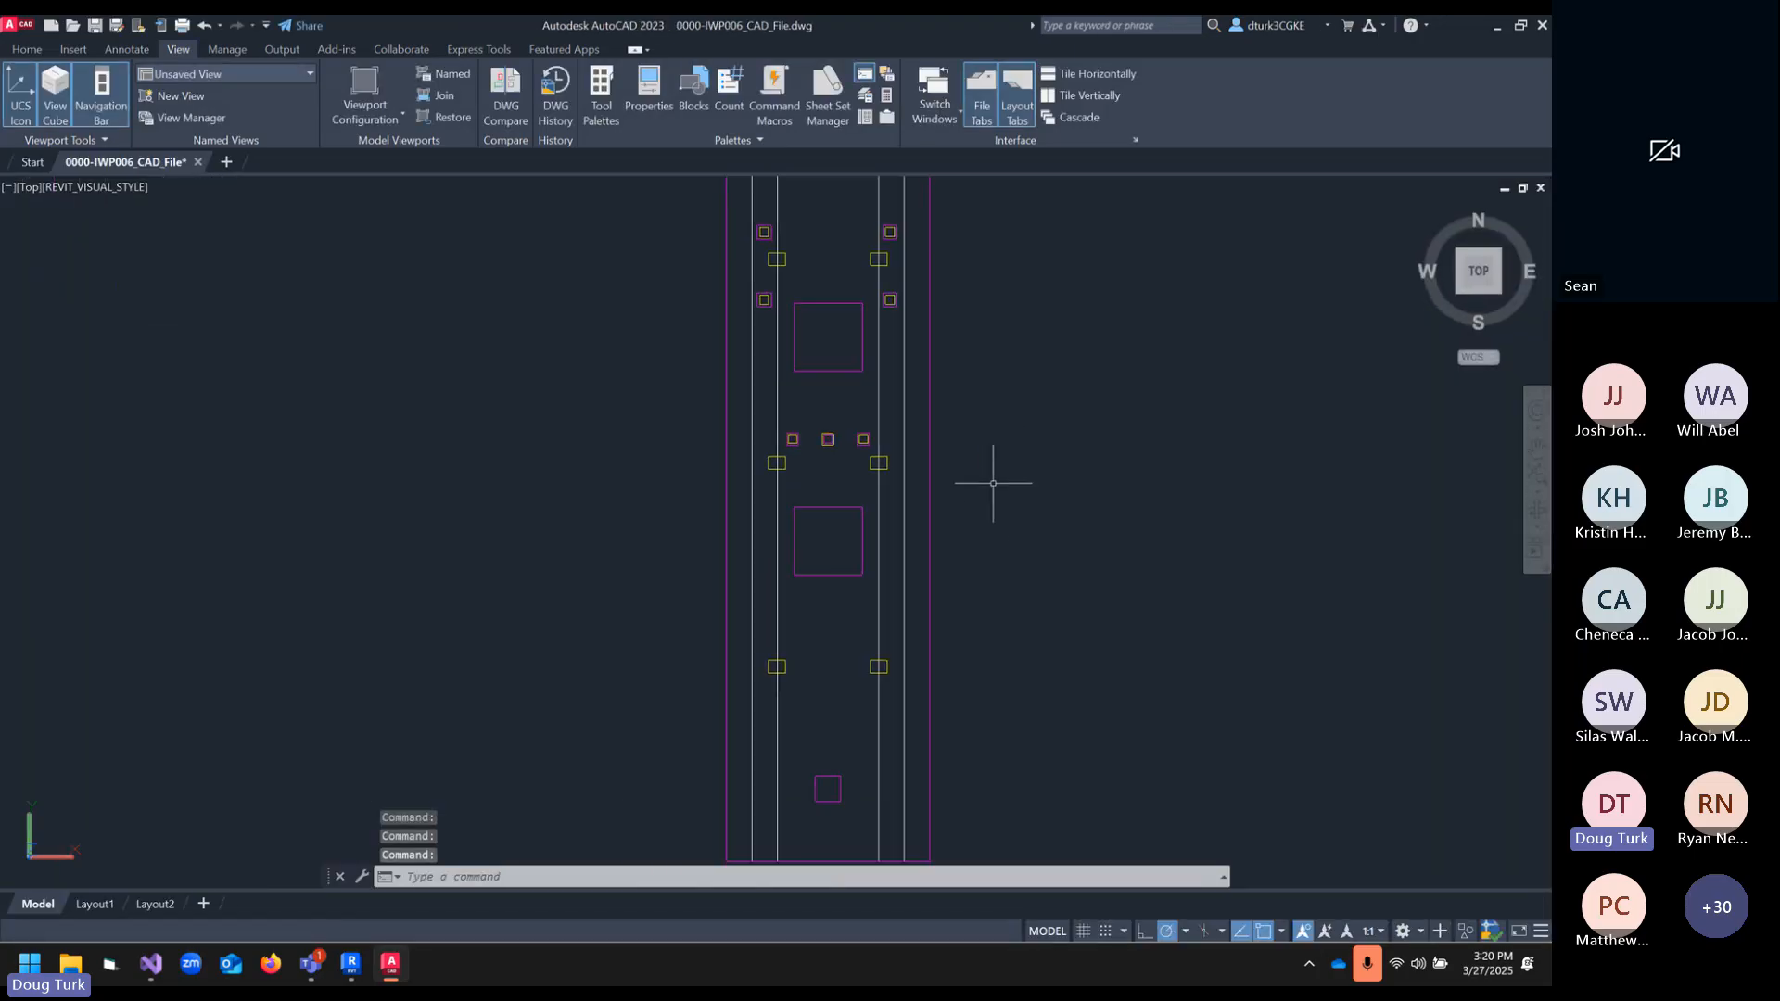
- Examine the re-exported panel's embed outlines in 3D from several angles, including edge-on, to check their shapes and elevations
middle_click_drag(977, 520, 888, 270, "shift")
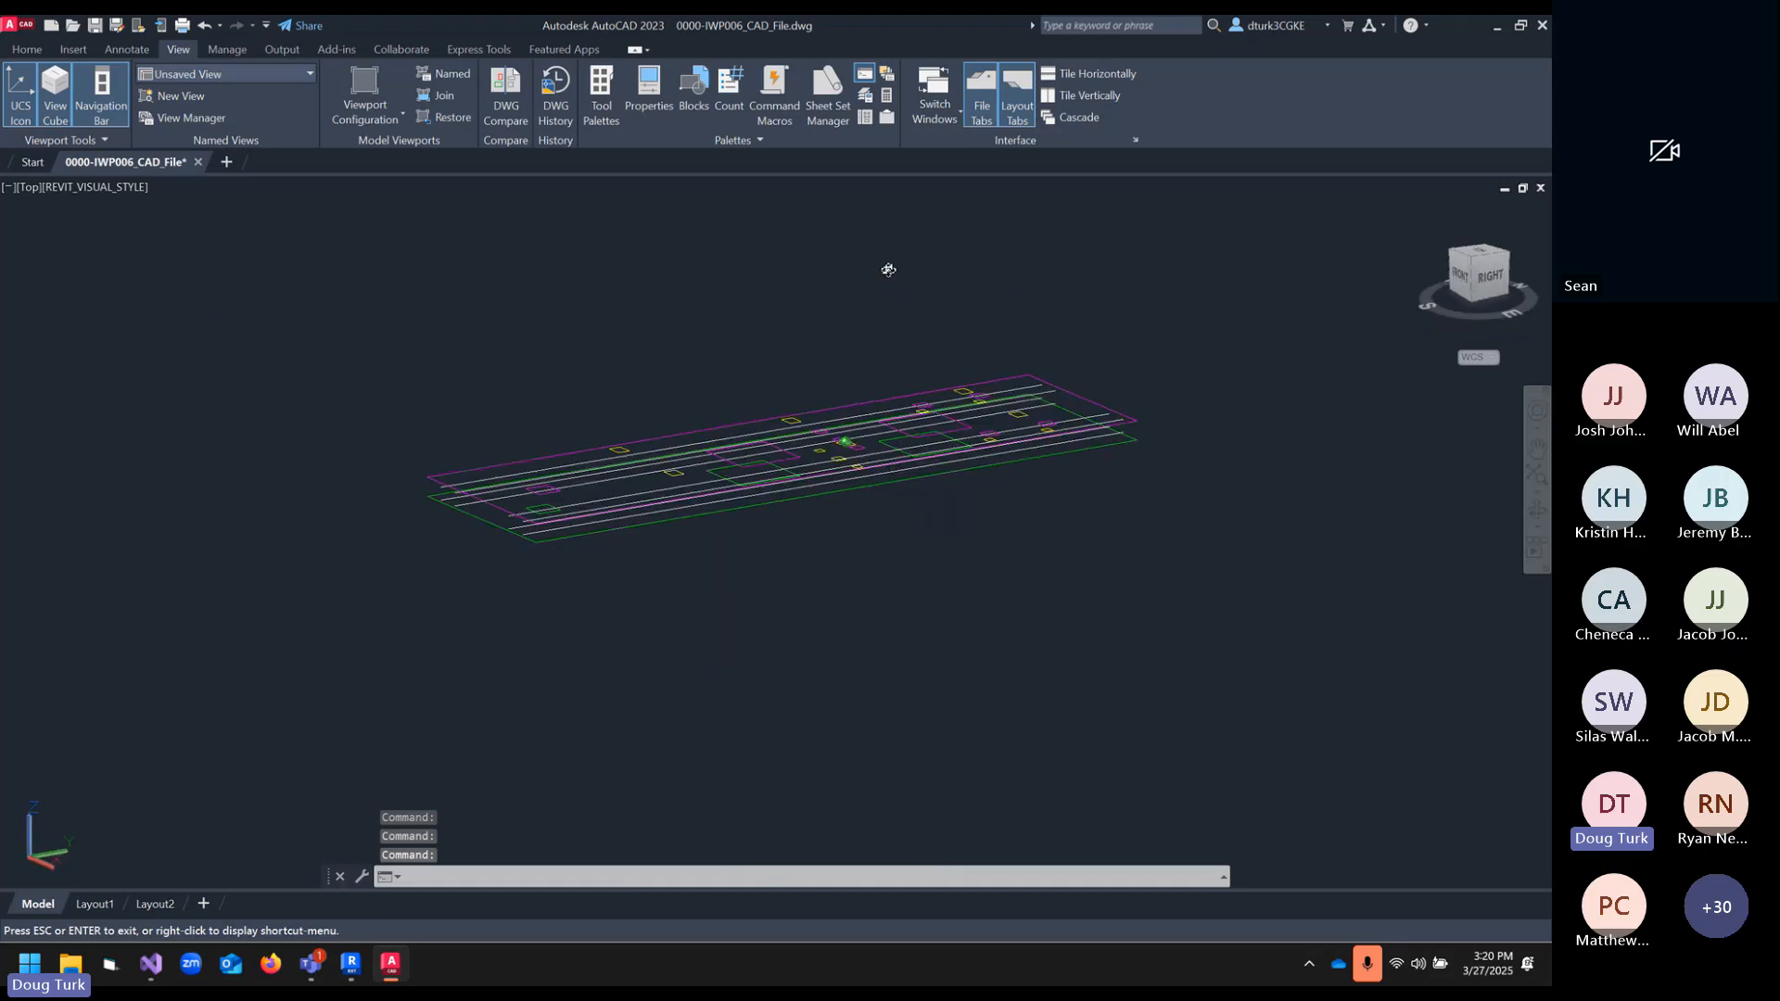
scroll(888, 269, "up", 8)
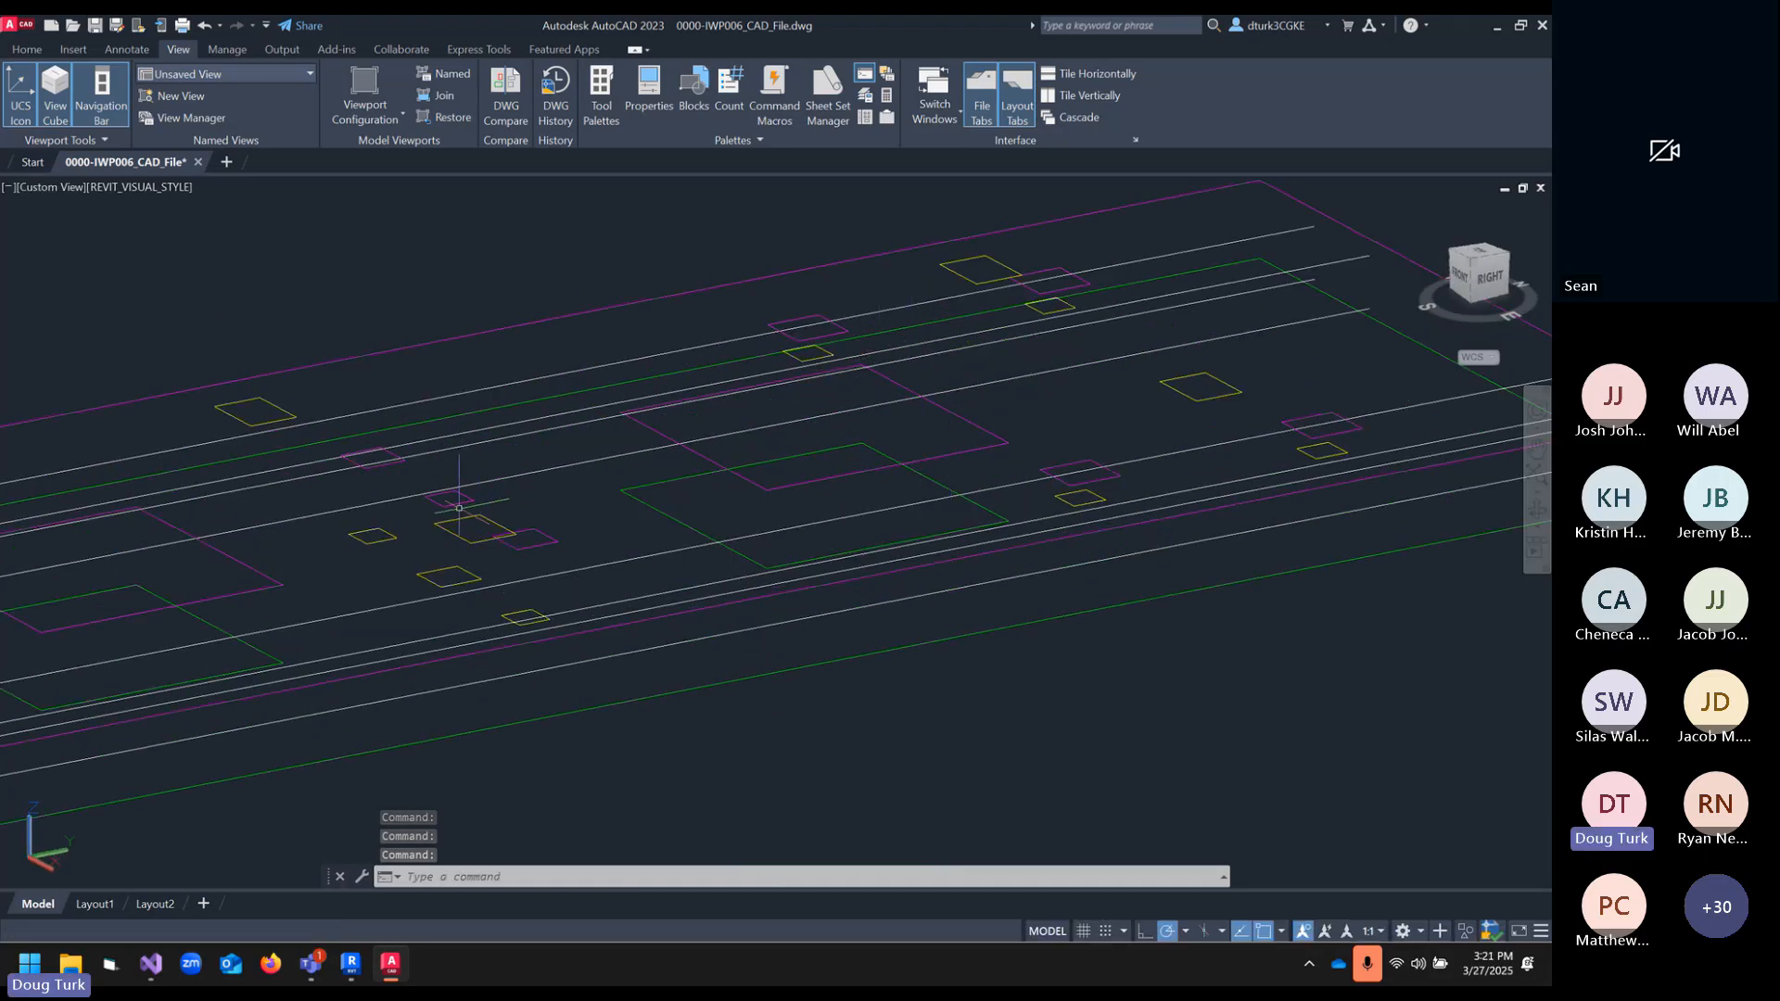
mouse_move(509, 545)
middle_mouse_down()
mouse_move(608, 544)
mouse_move(849, 621)
mouse_move(806, 603)
mouse_move(962, 596)
mouse_move(885, 552)
mouse_move(881, 581)
mouse_move(809, 621)
mouse_move(796, 604)
middle_mouse_up()
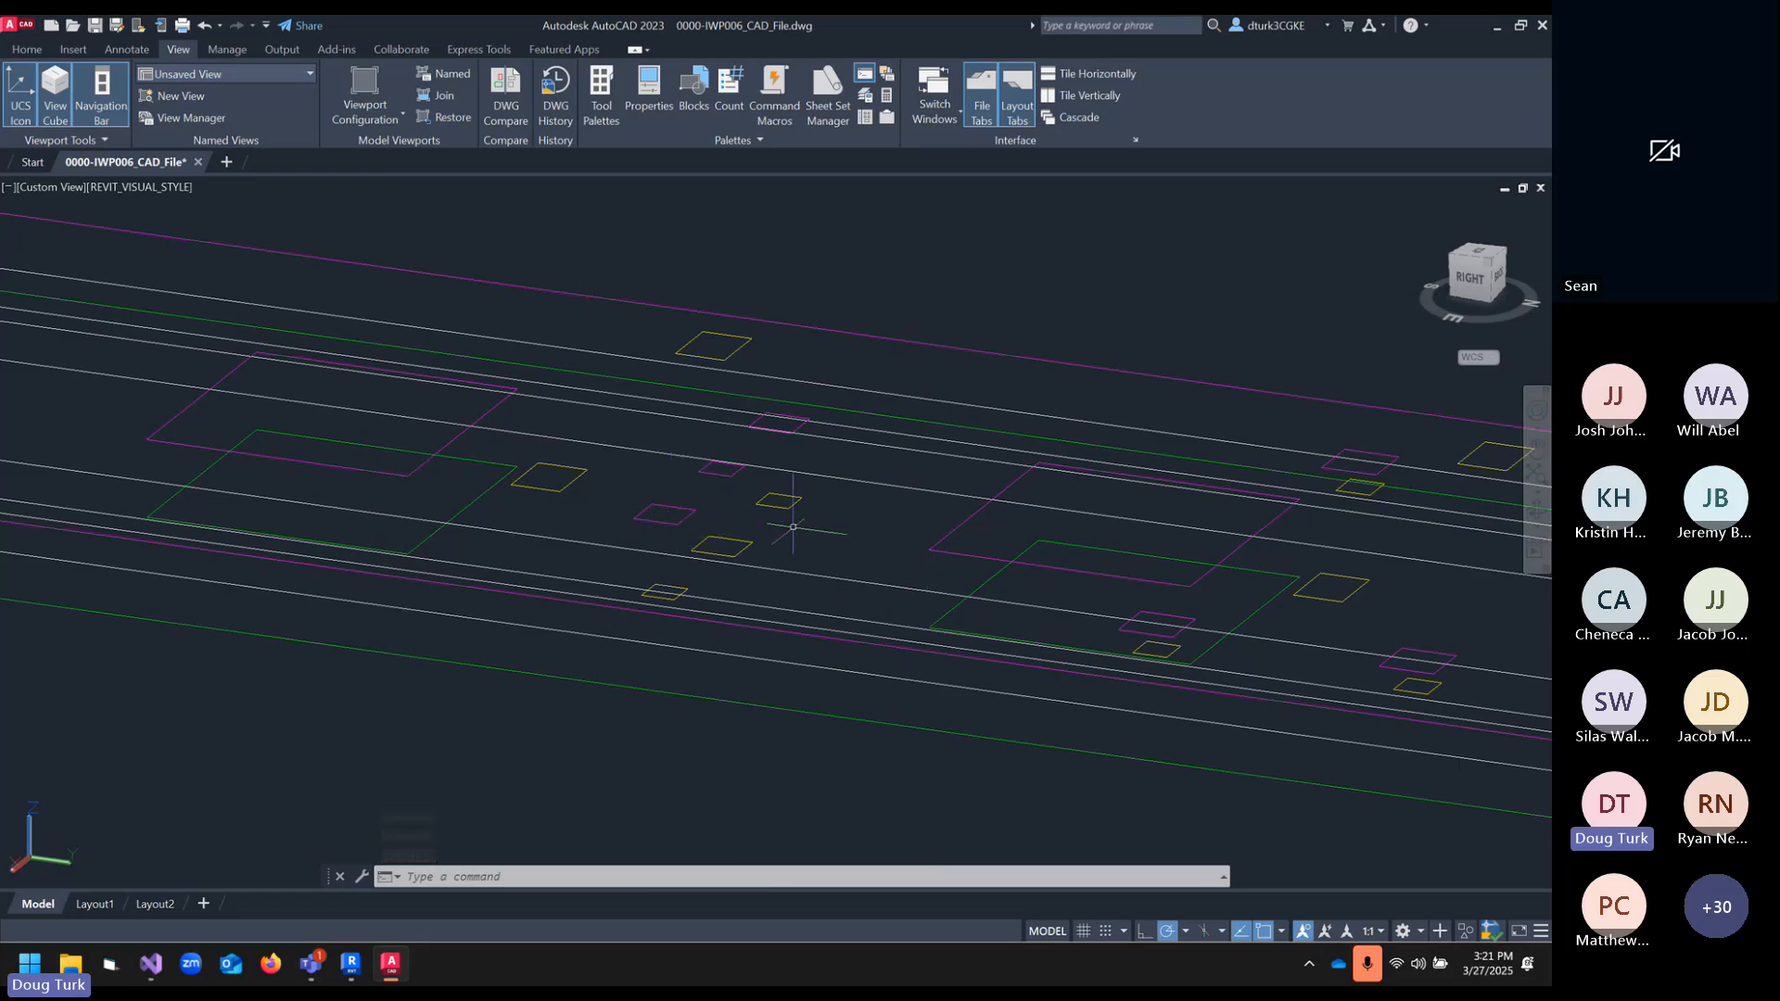
middle_click_drag(782, 535, 1040, 532, "shift")
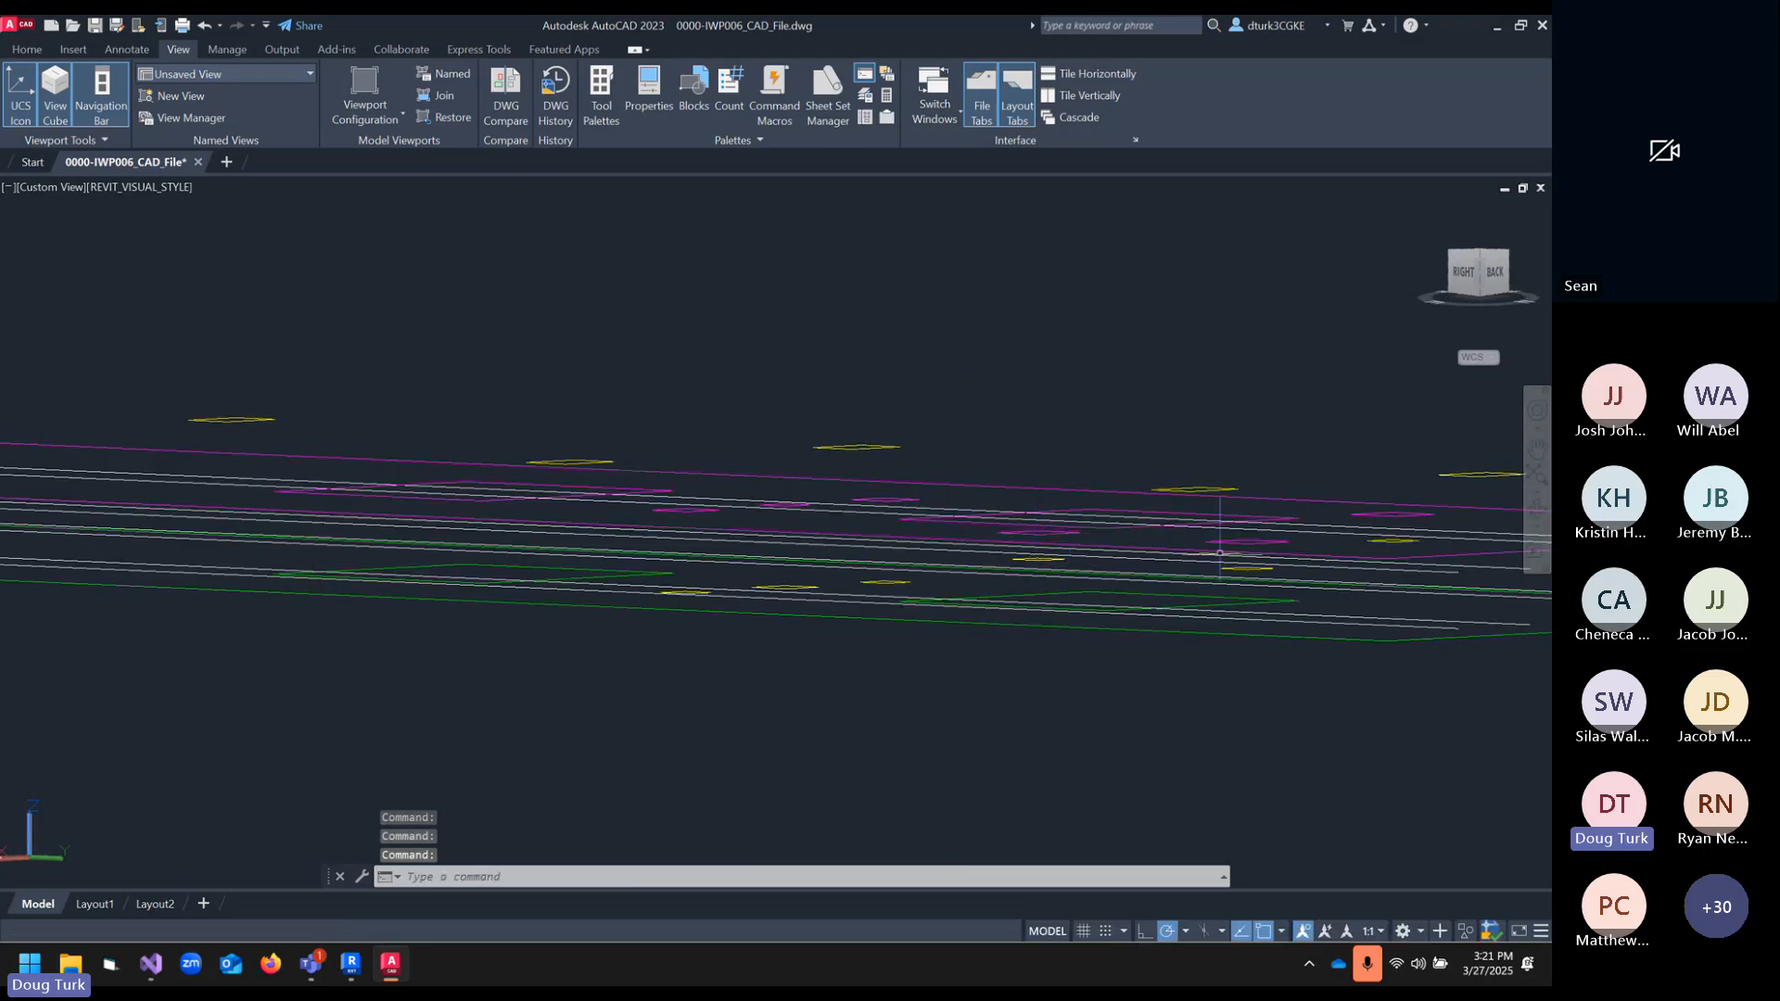
middle_click_drag(1110, 585, 1086, 668, "shift")
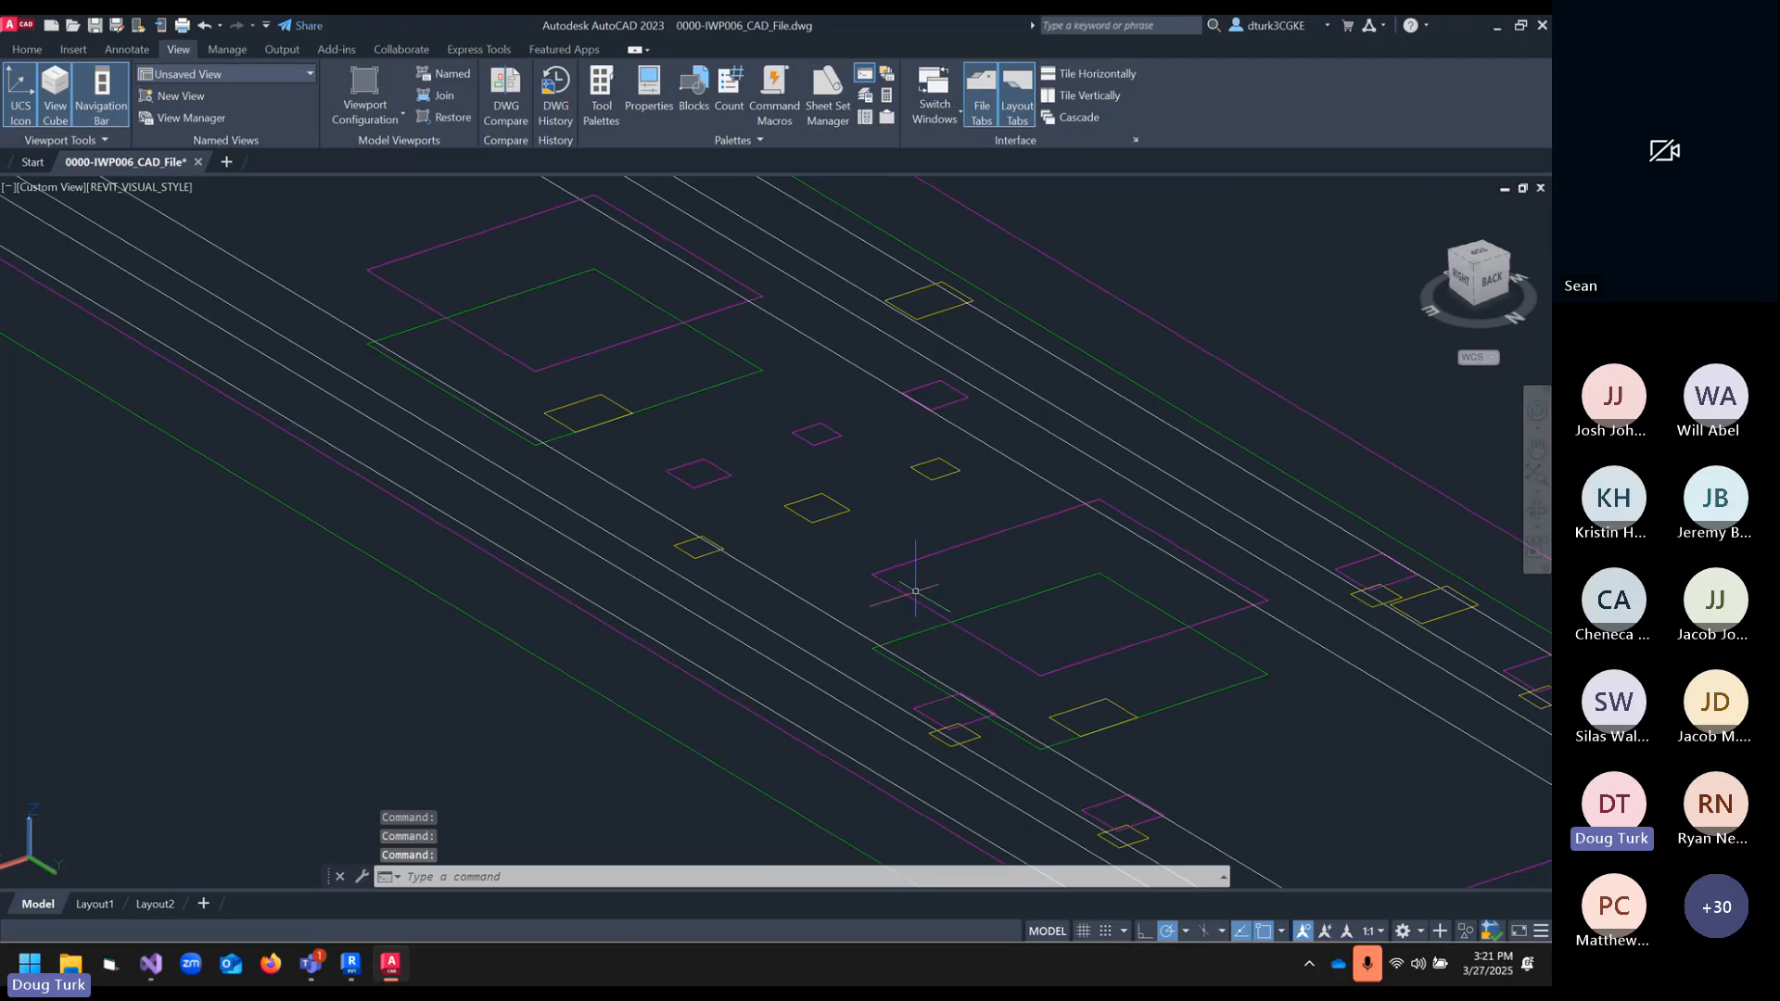
scroll(946, 580, "down", 2)
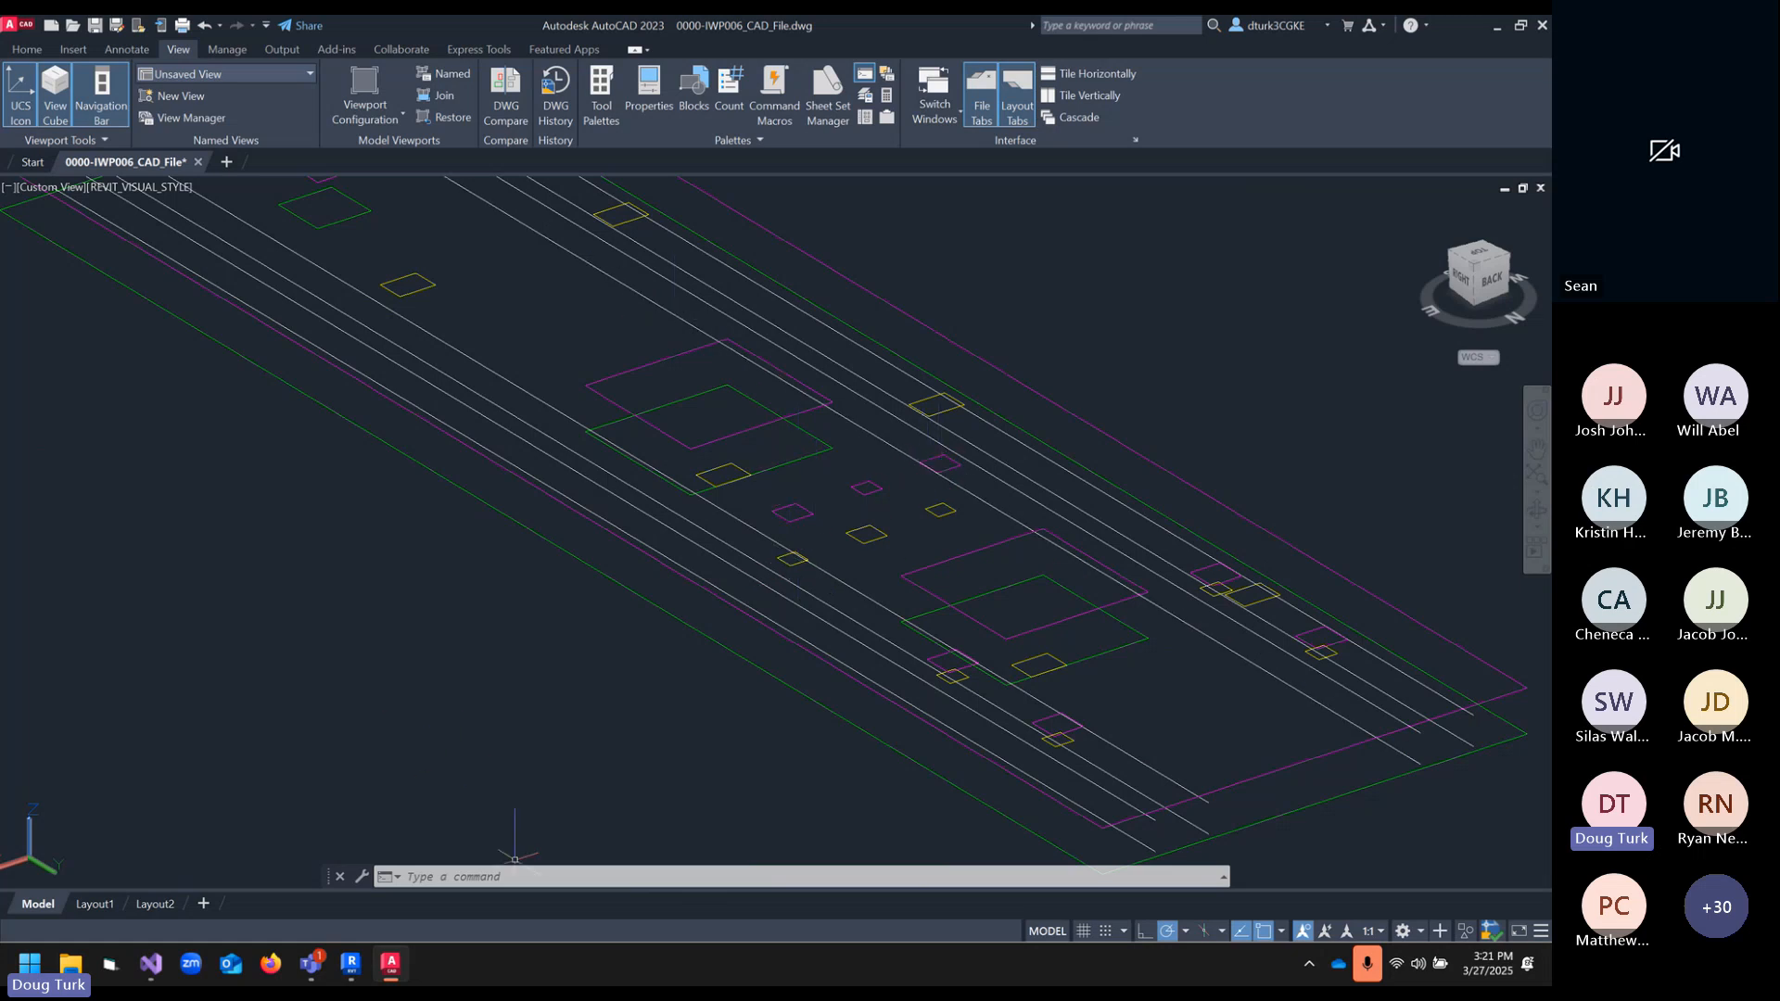
- Switch to Revit, select the wall panel within the IWP006 assembly, and crop the 3D view to it with a selection box
left_click(348, 965)
scroll(904, 688, "up", 5)
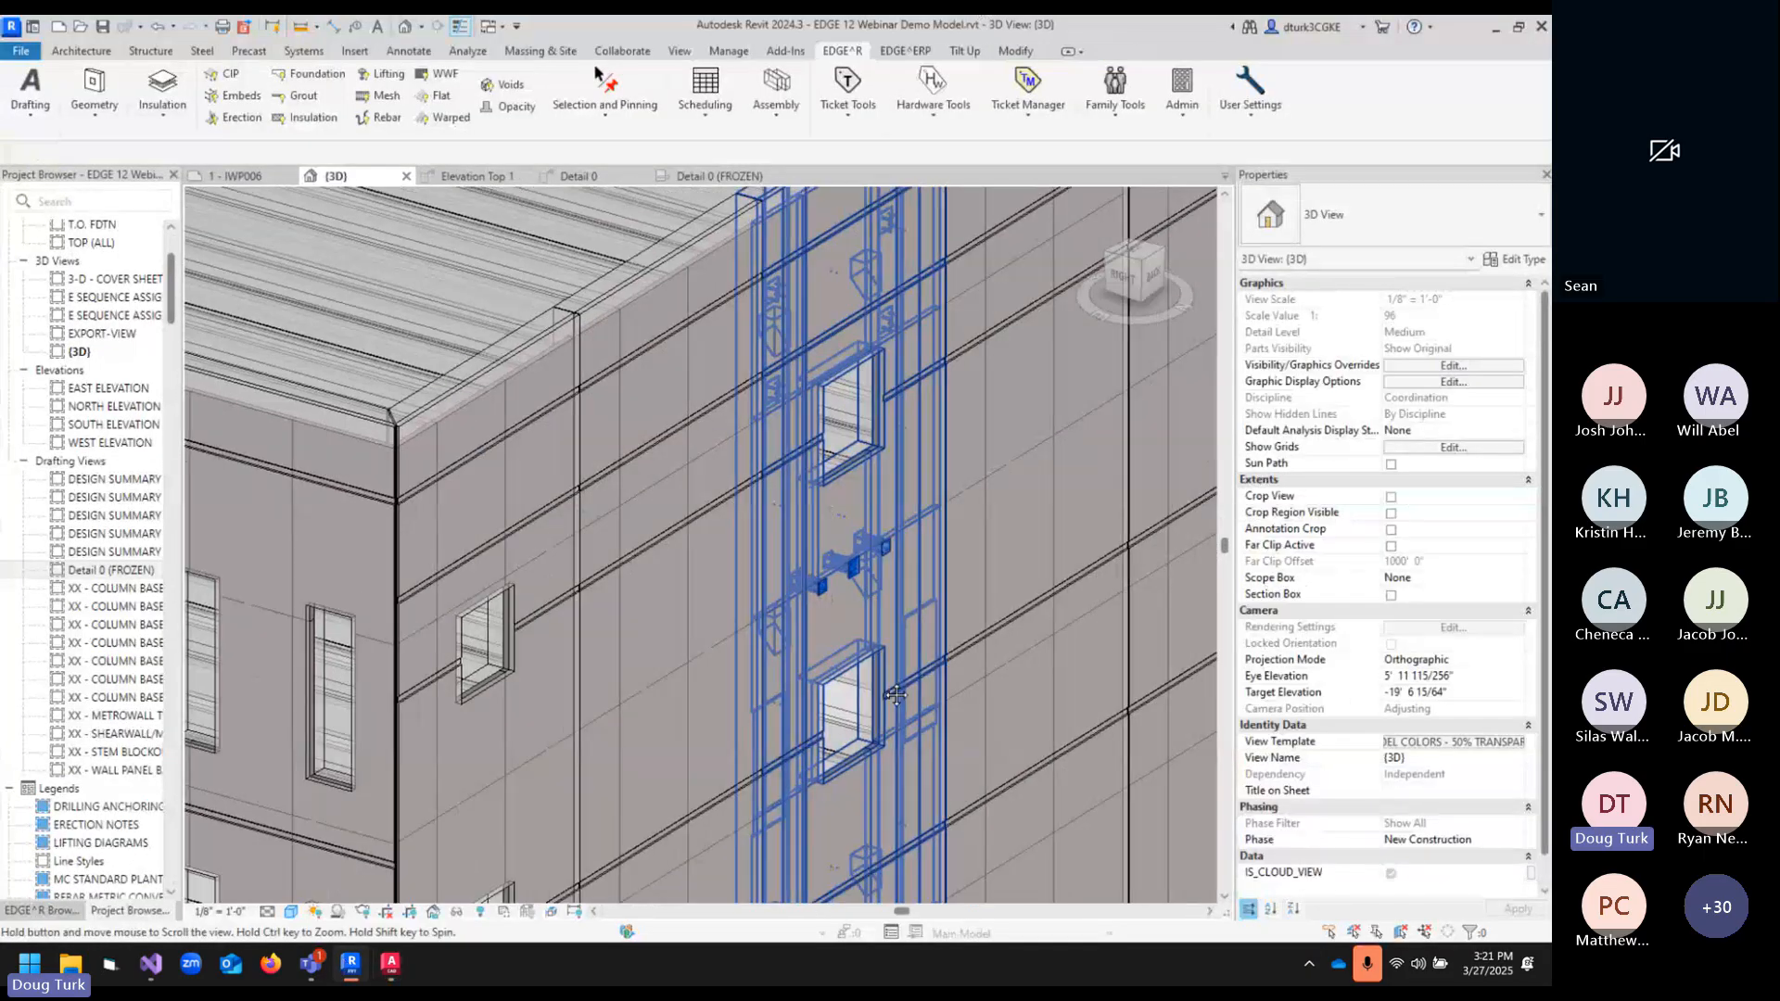
left_click(591, 577)
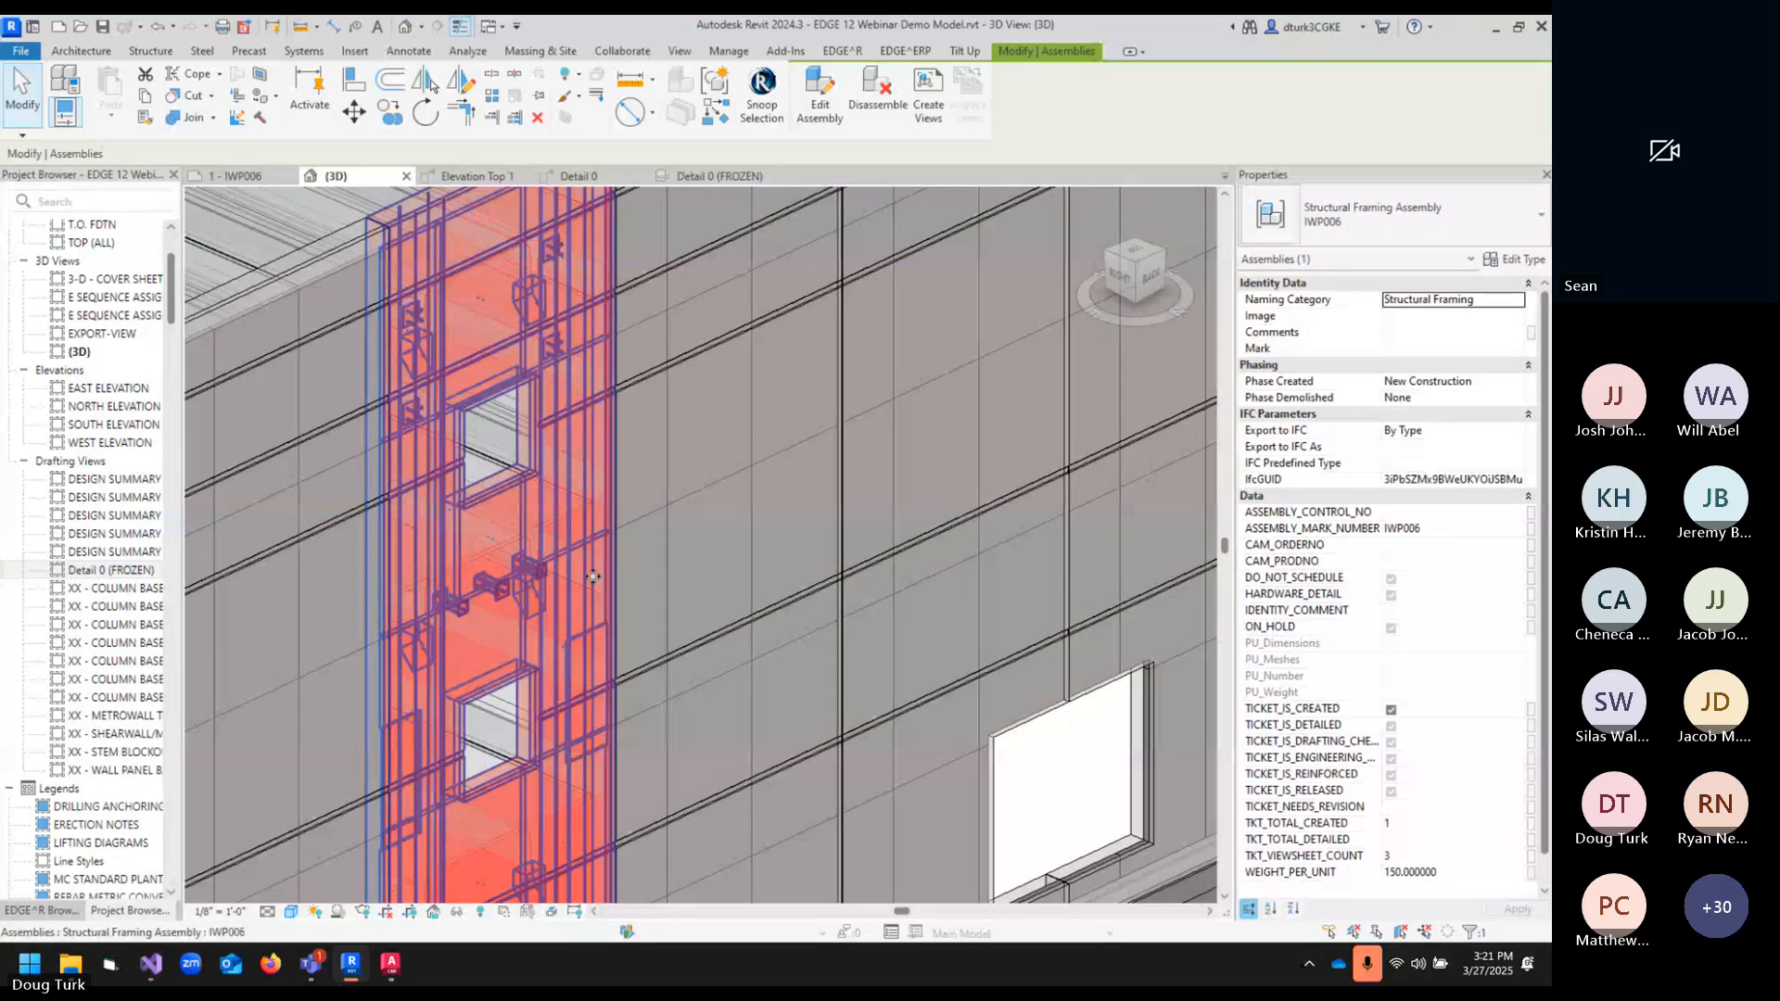
scroll(506, 320, "up", 4)
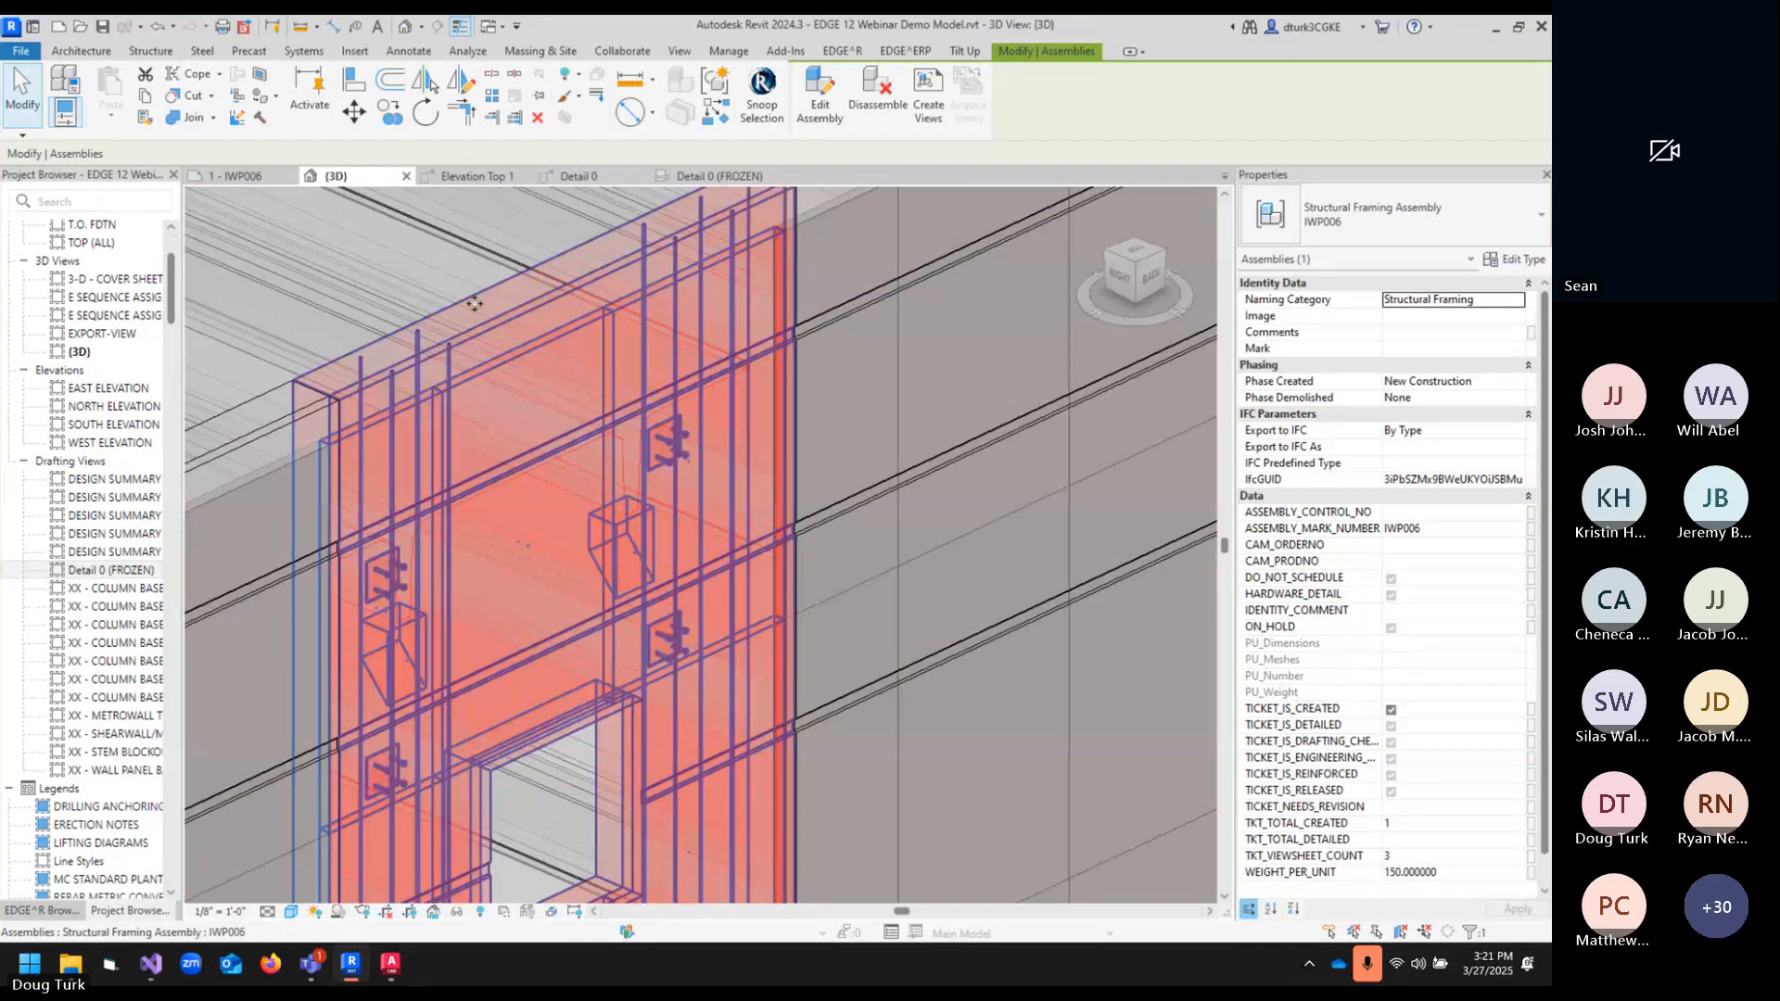
key("Tab")
left_click(475, 304)
key("b")
key("x")
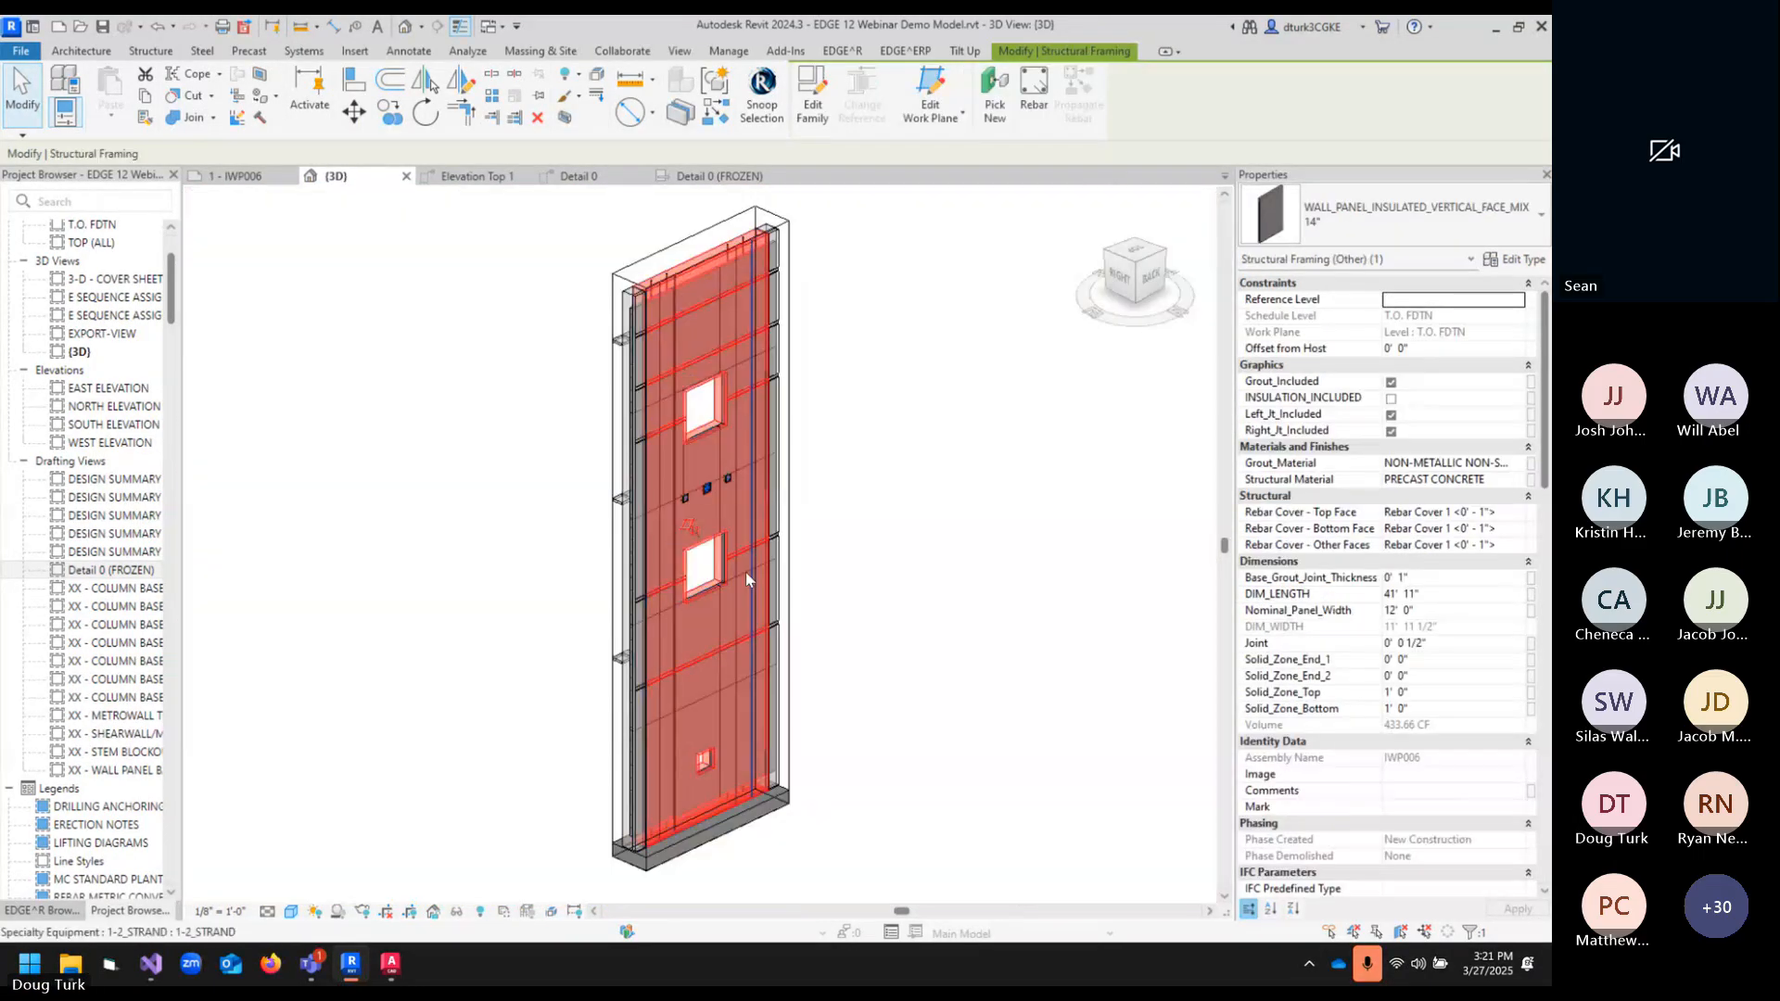
left_click(965, 497)
- Examine the embed plates on the other face of the IWP006 panel, selecting a P2 embed and a P1 embed
middle_click_drag(684, 624, 823, 685, "shift")
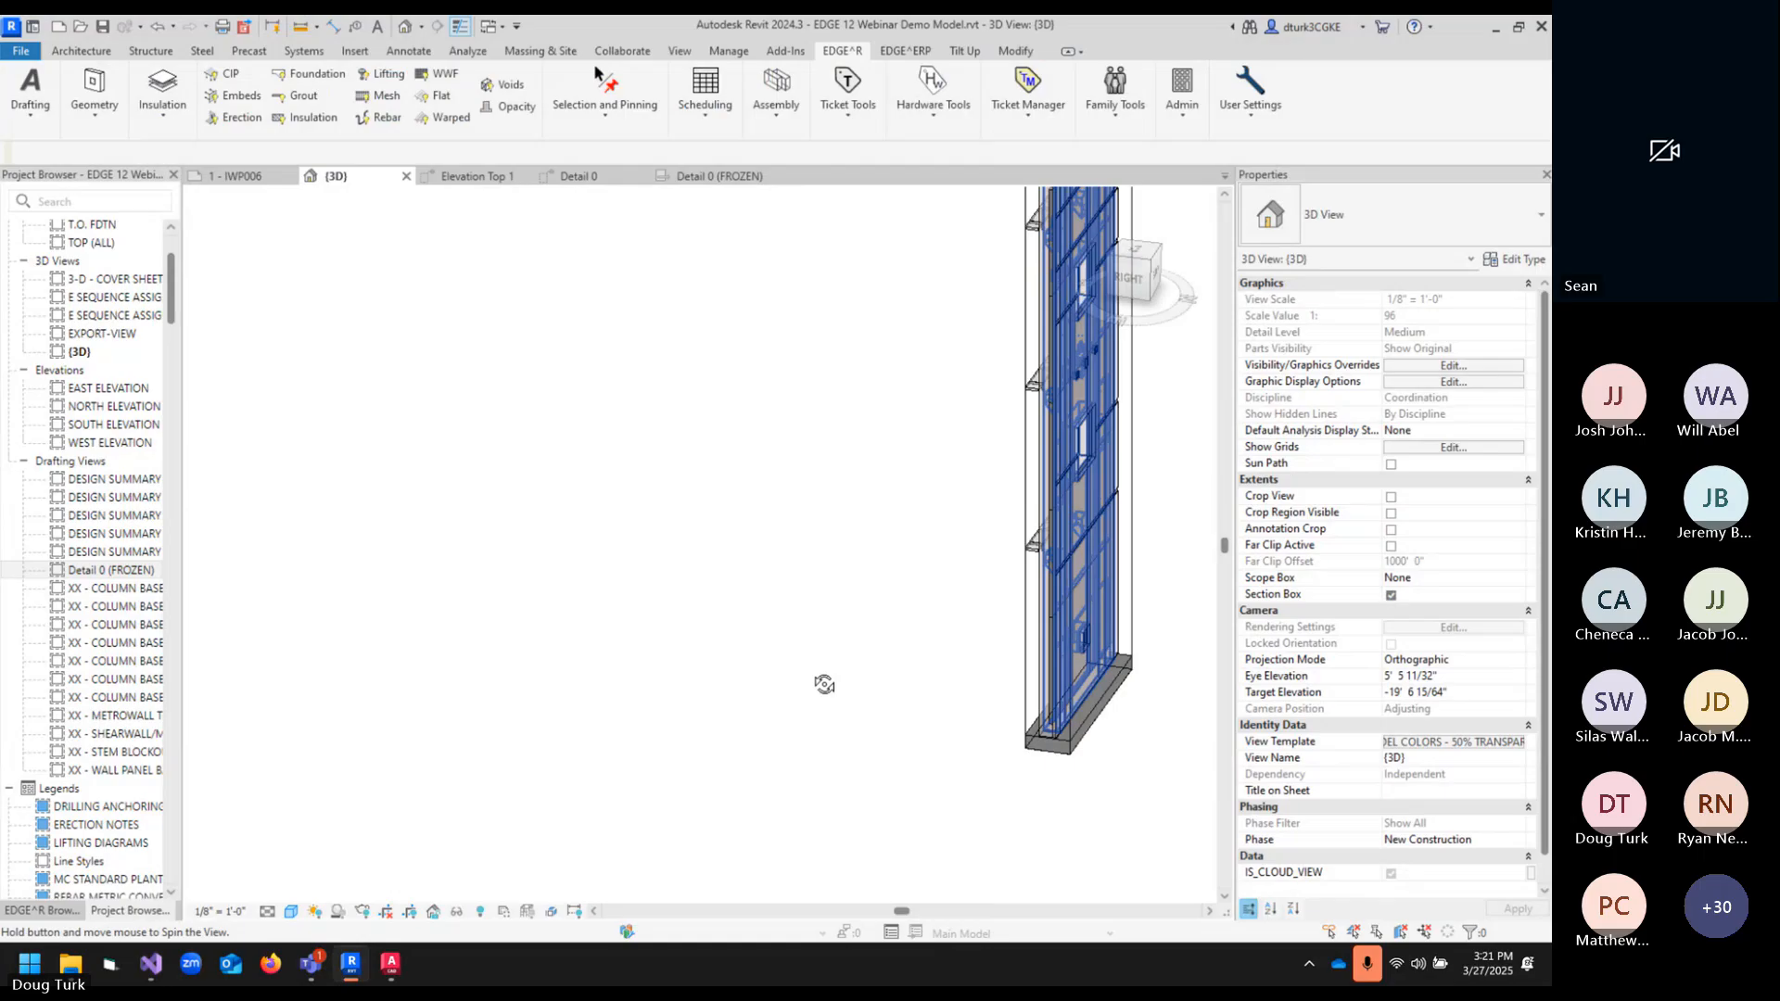
key("Tab")
left_click(1085, 569)
middle_click_drag(965, 674, 1275, 691, "shift")
scroll(1174, 464, "down", 1)
middle_click_drag(1150, 408, 829, 454)
scroll(840, 478, "up", 4)
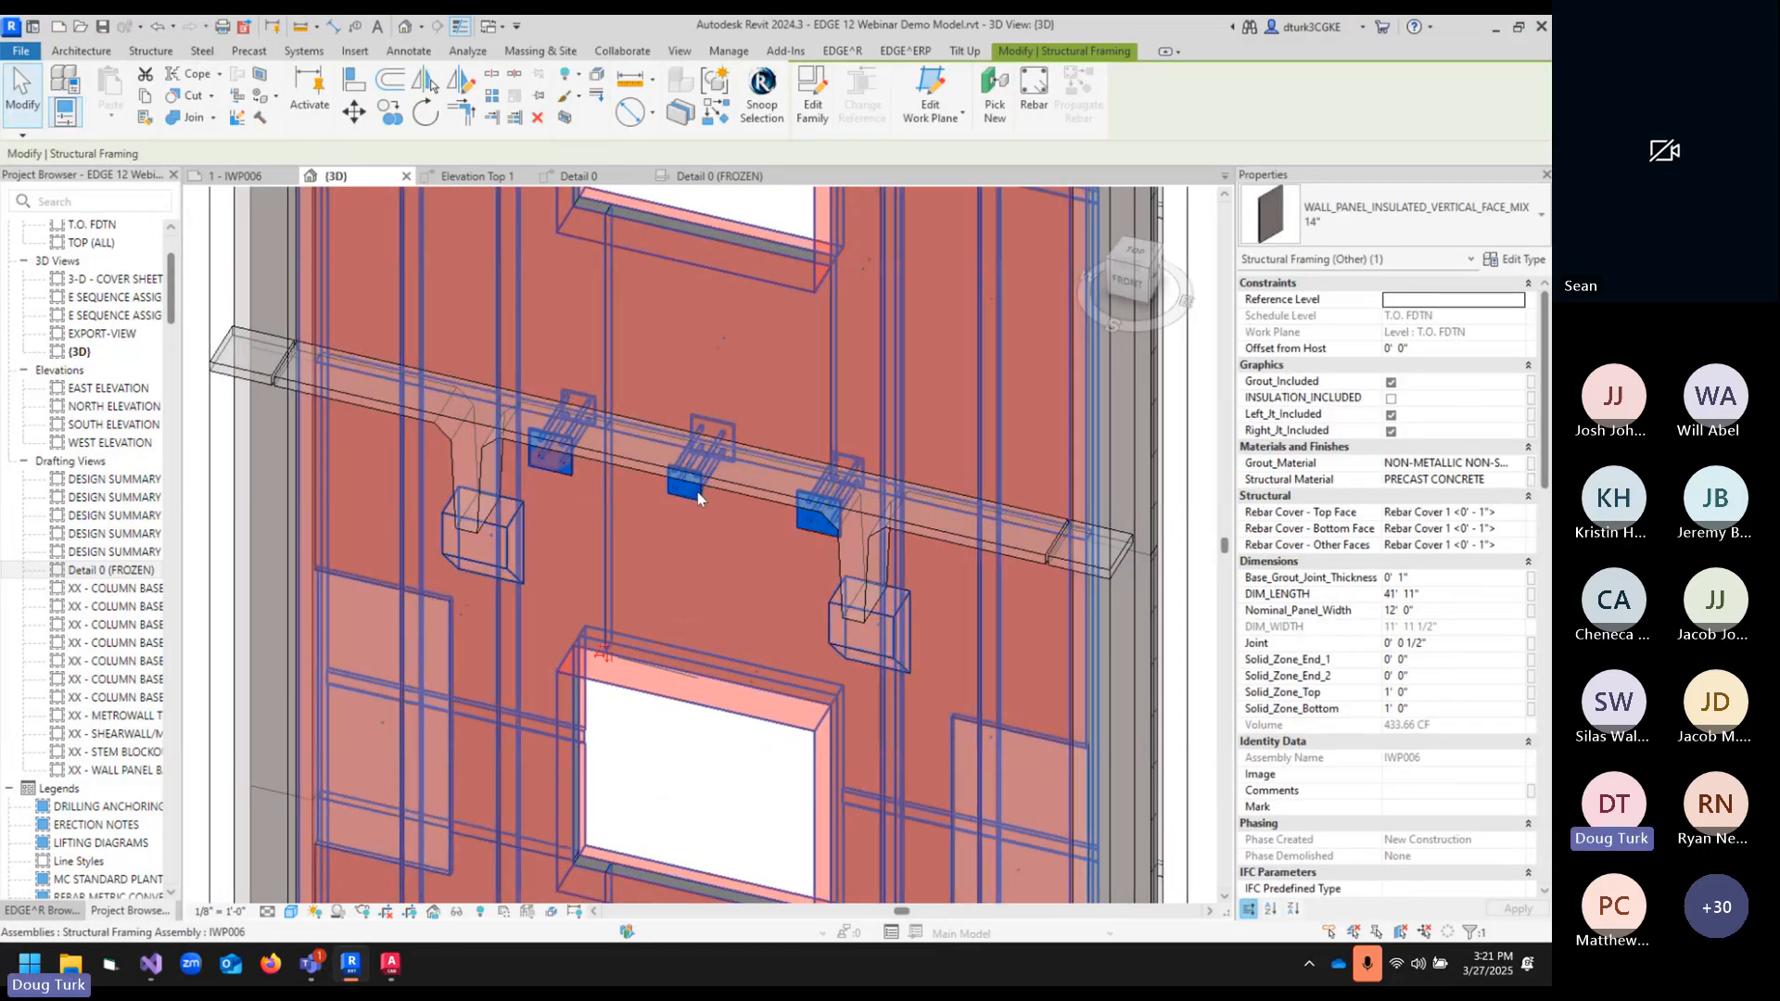
scroll(830, 496, "up", 2)
left_click(732, 503)
middle_click_drag(875, 397, 904, 566)
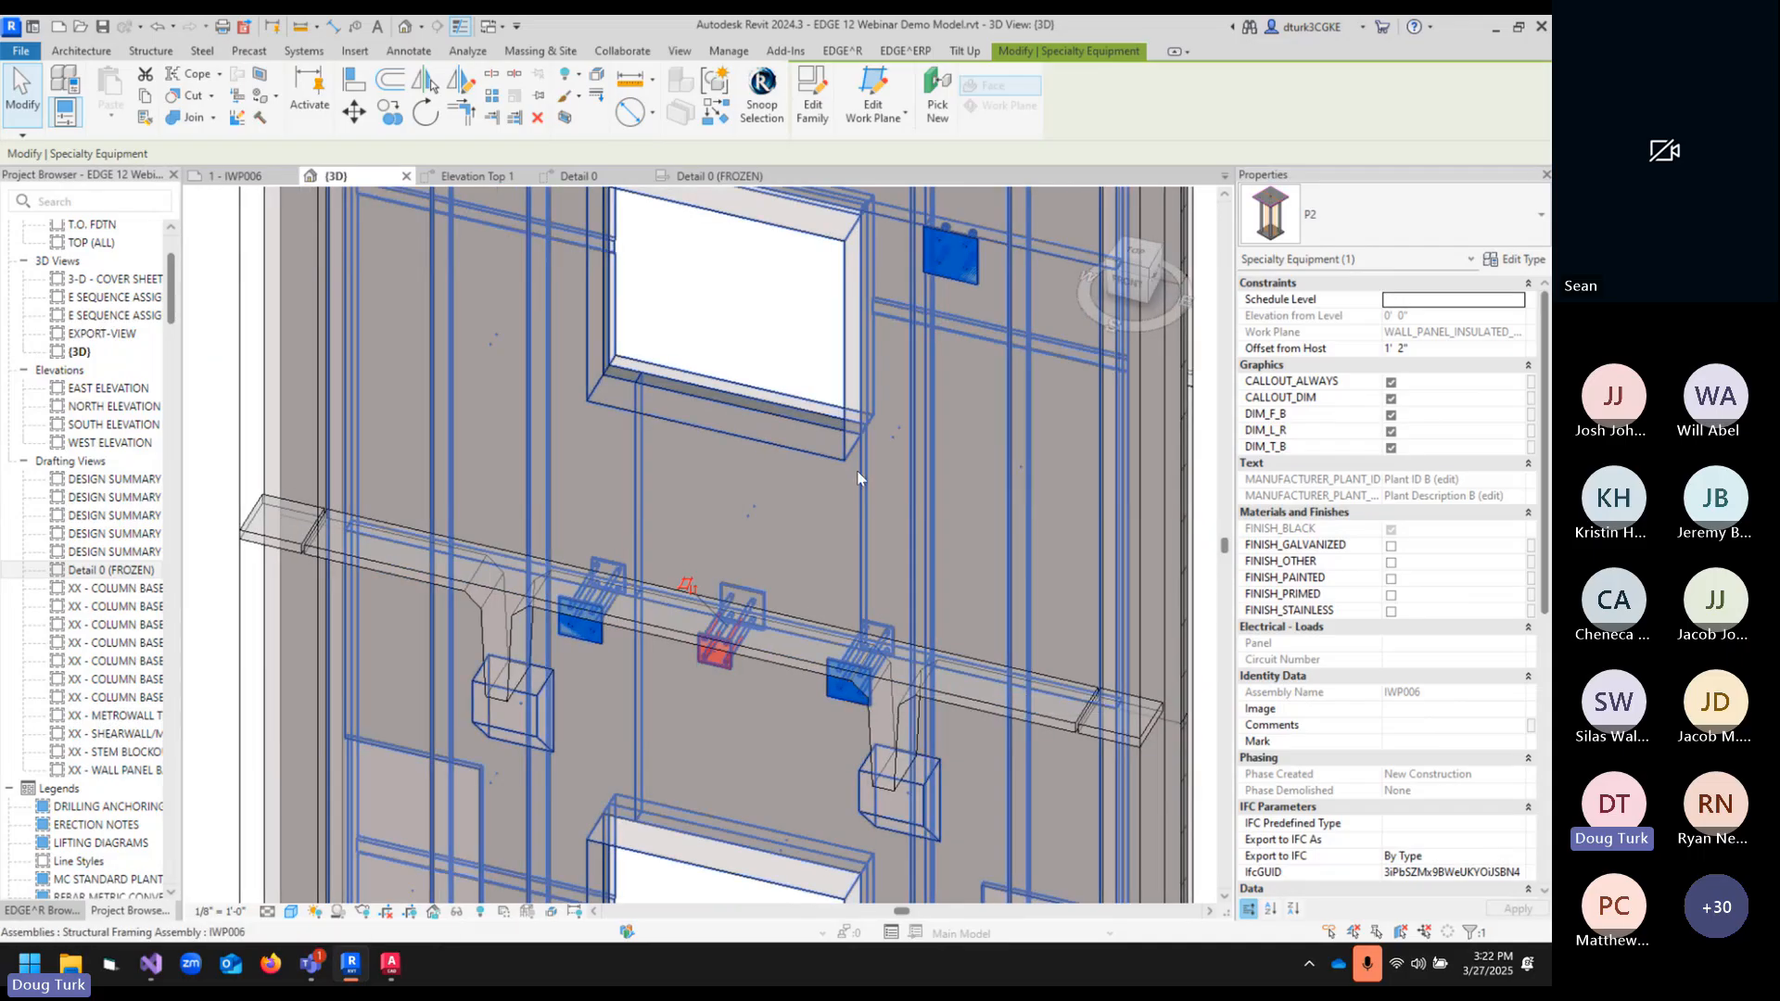
middle_click_drag(858, 471, 869, 685)
left_click(983, 471)
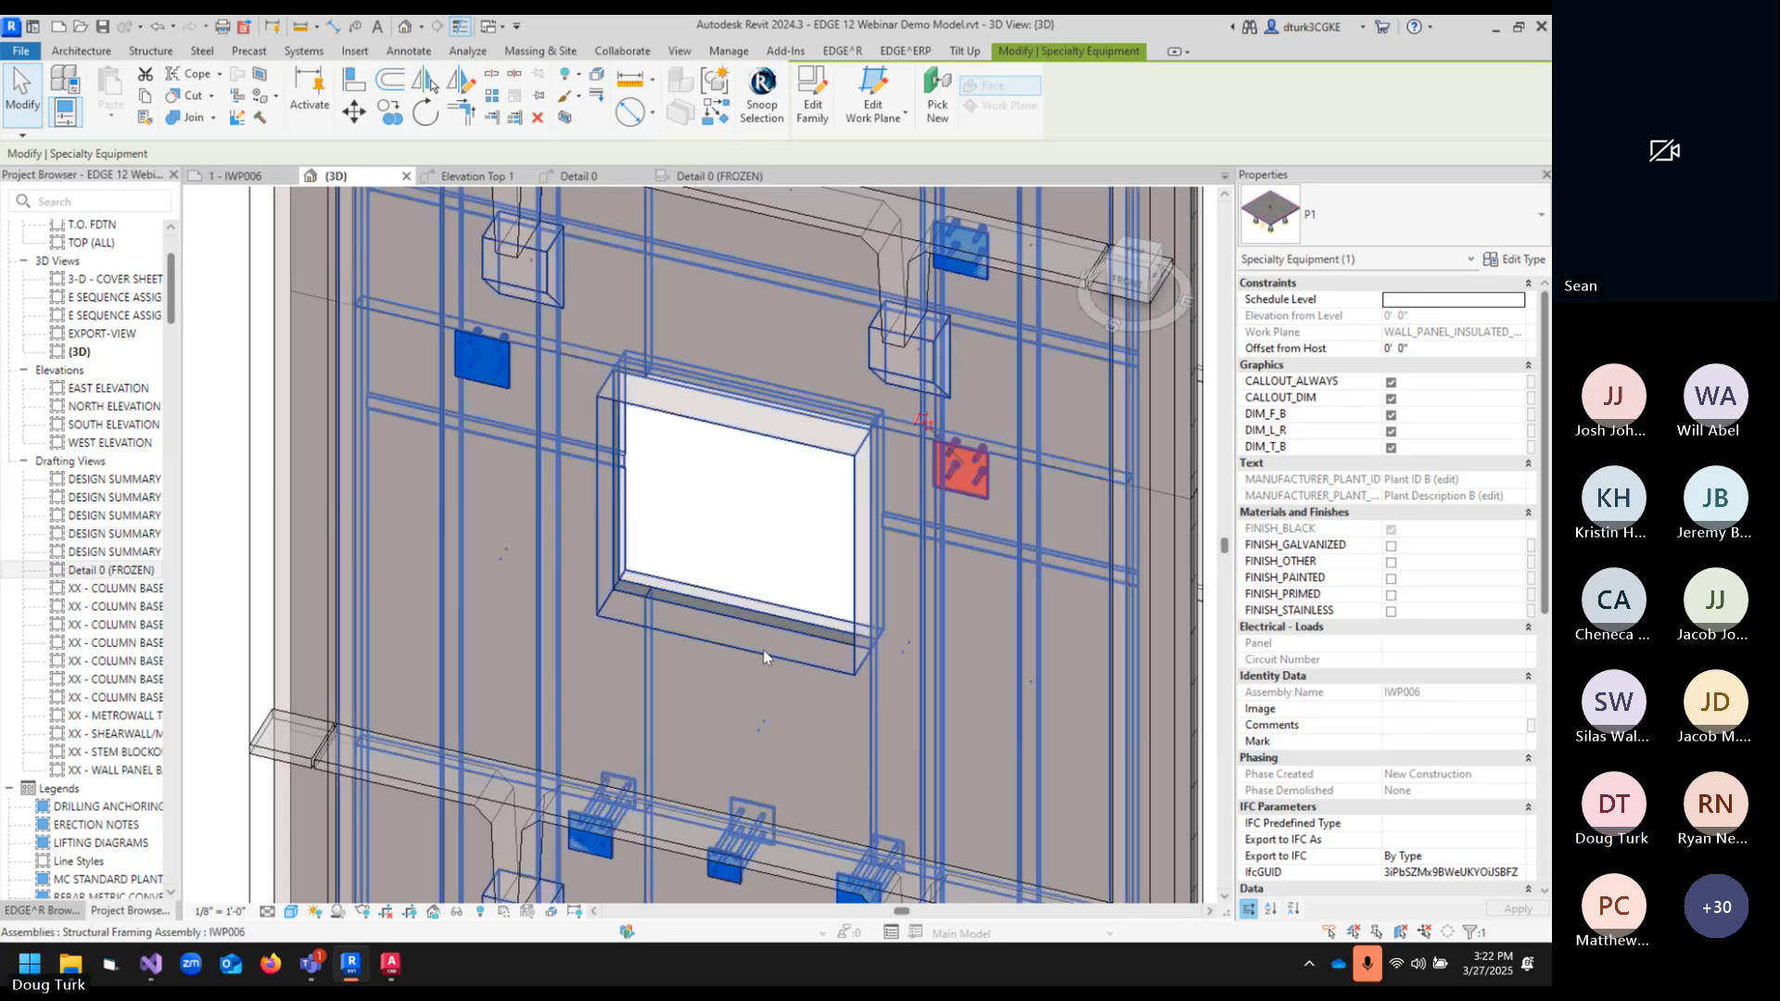
- Open the P2 embed family for editing and check the subcategory of an edge line on its upper plate
left_click(612, 847)
double_click(612, 847)
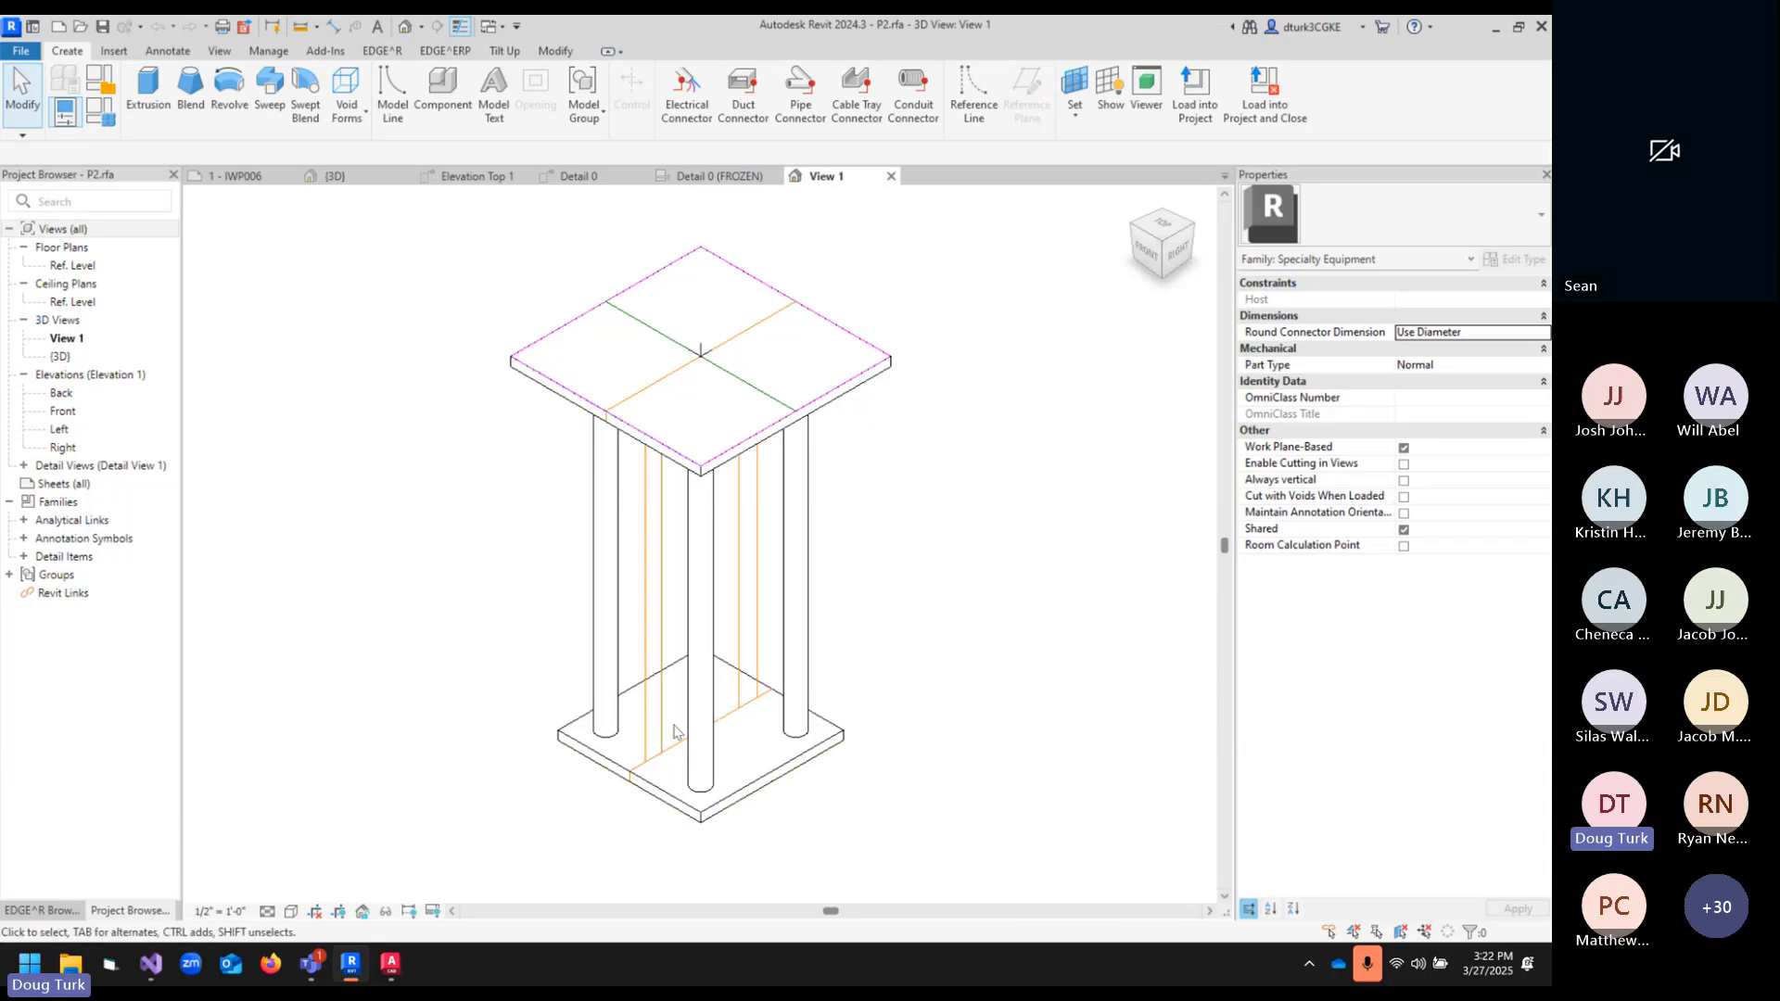
middle_click_drag(1041, 683, 723, 316, "shift")
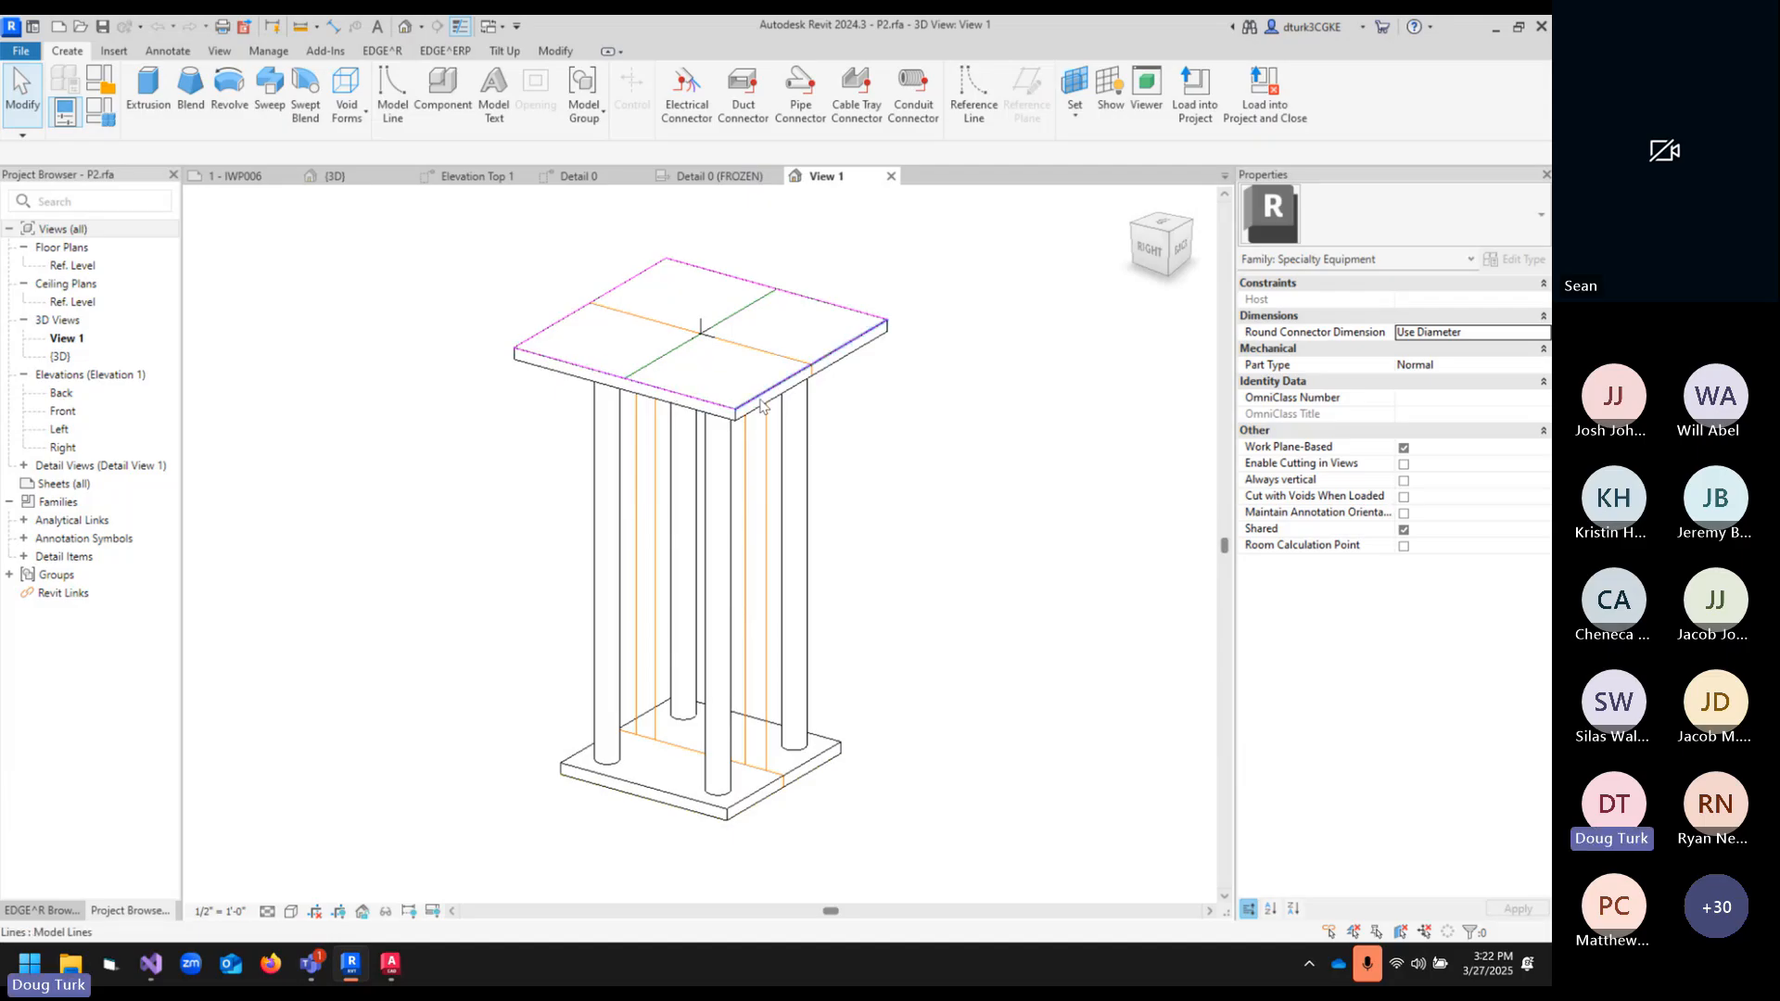
left_click(709, 415)
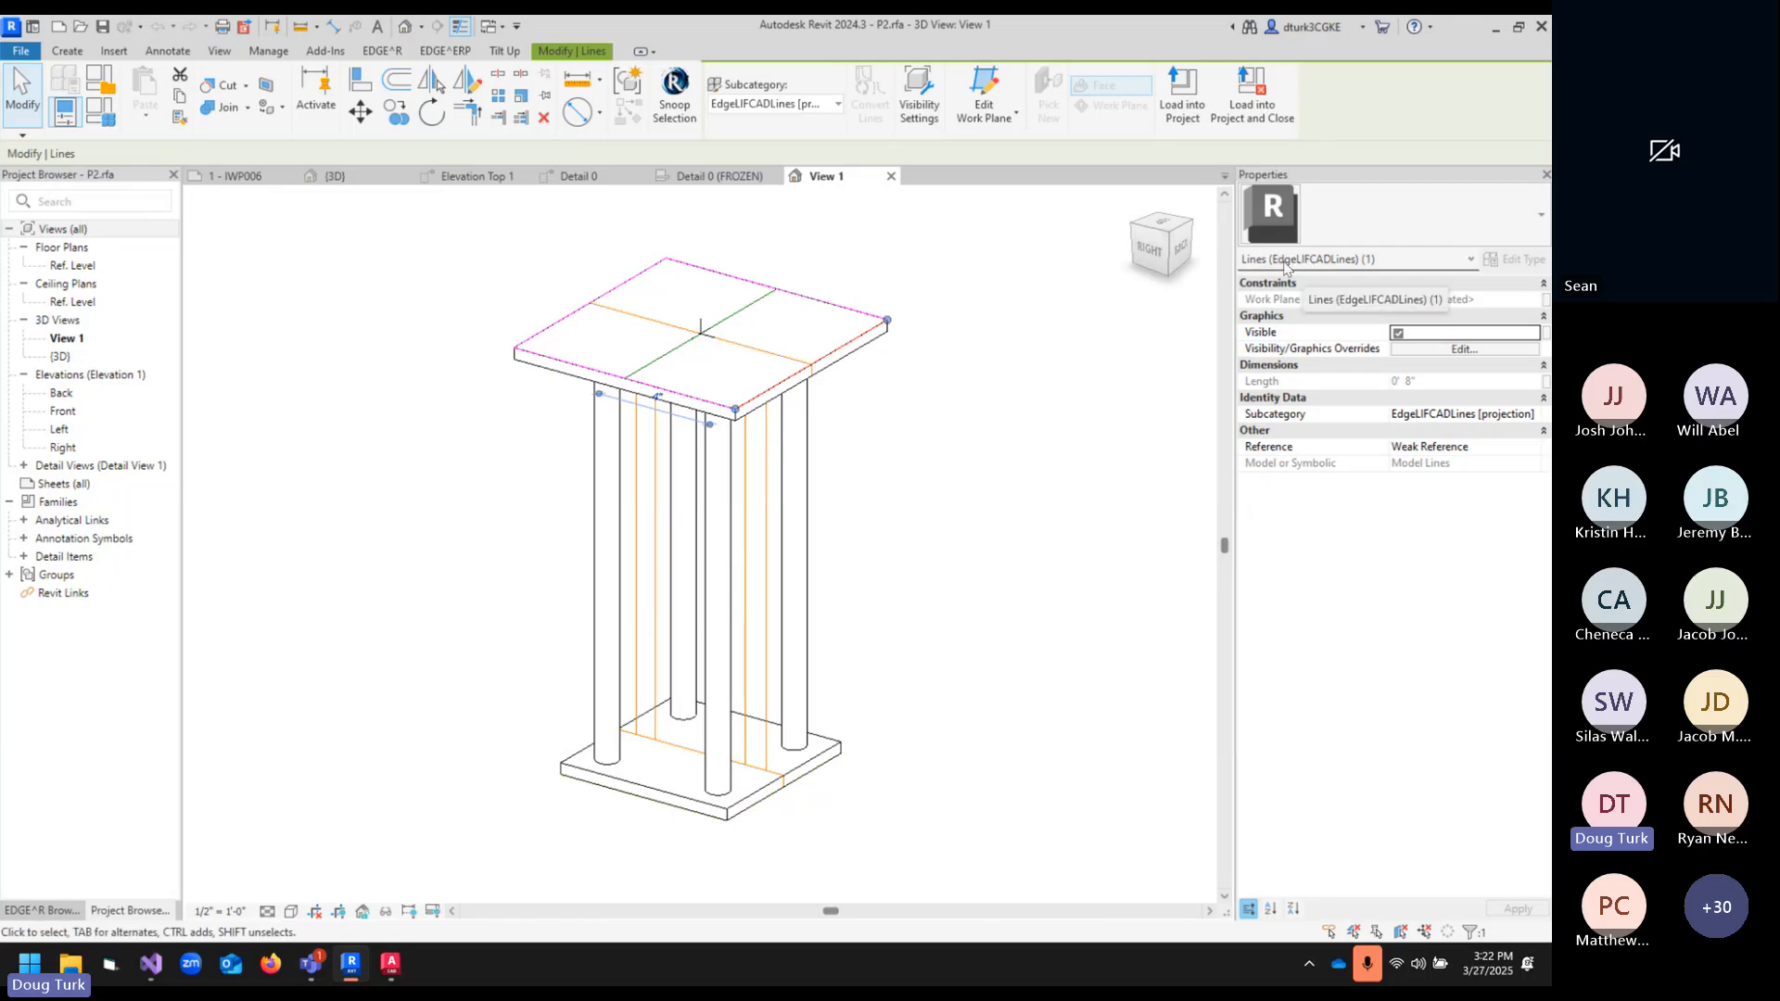
- Select the outline lines around the P2 embed's upper plate in turn to examine their subcategory
left_click(819, 302)
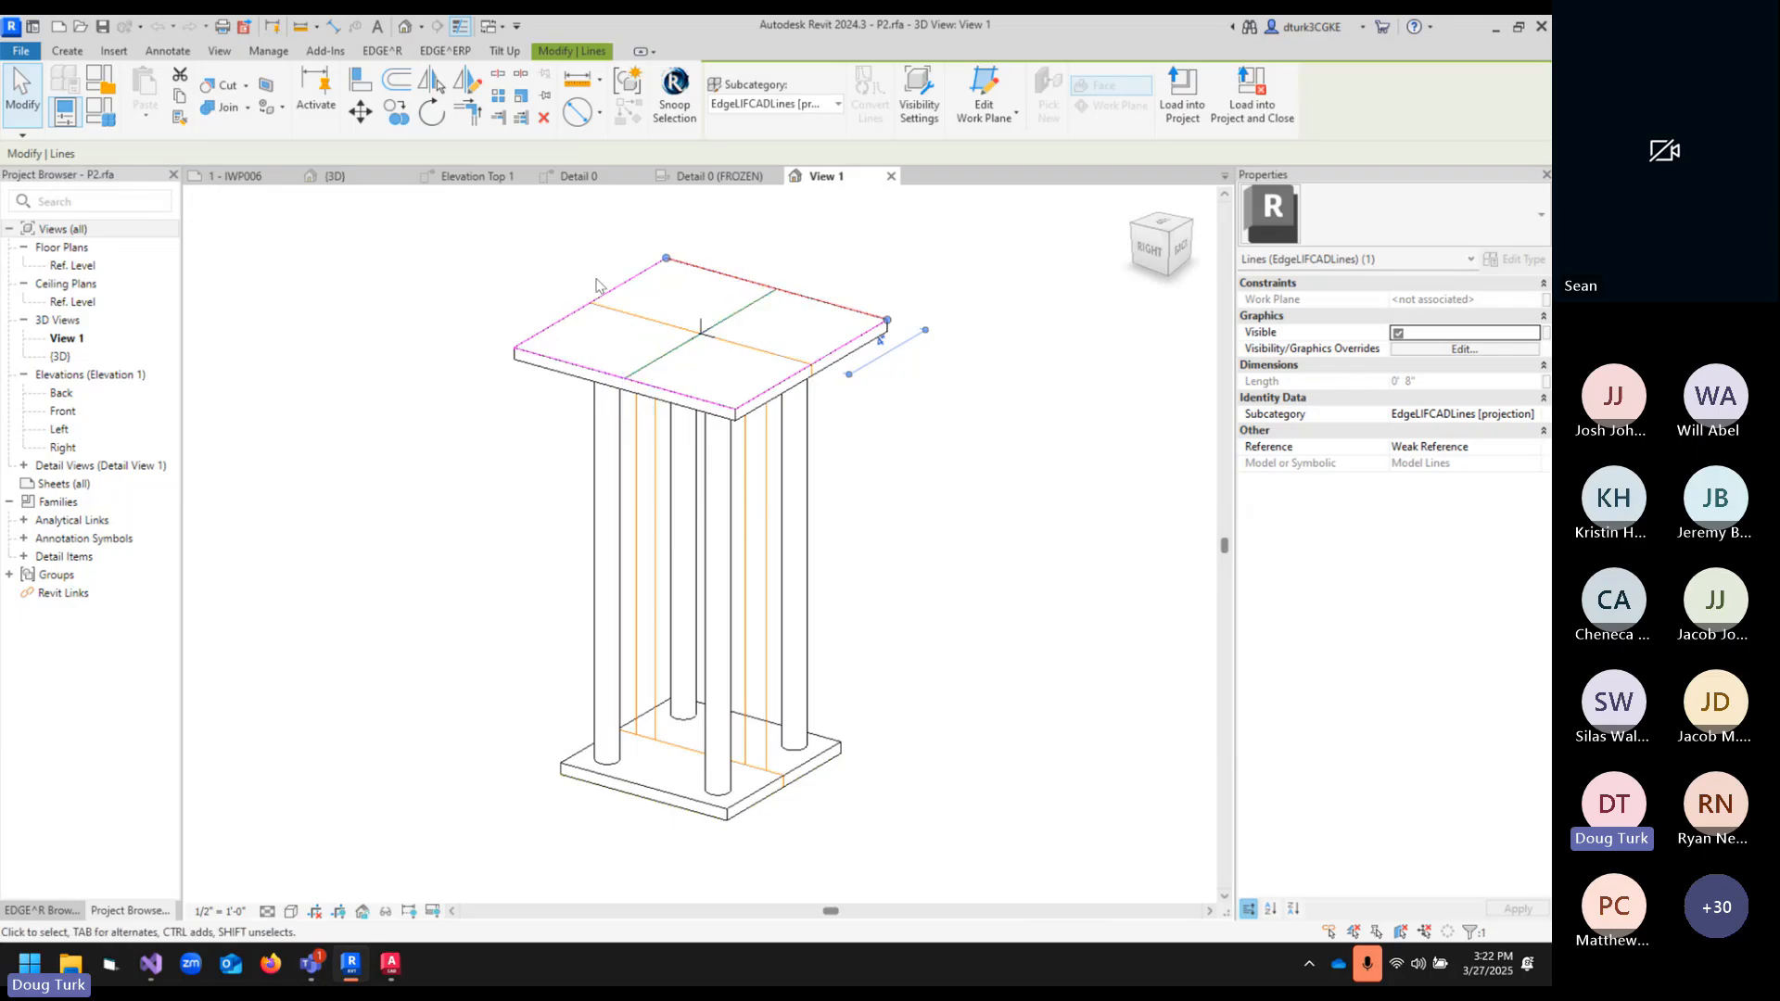
left_click(646, 269)
left_click(801, 297)
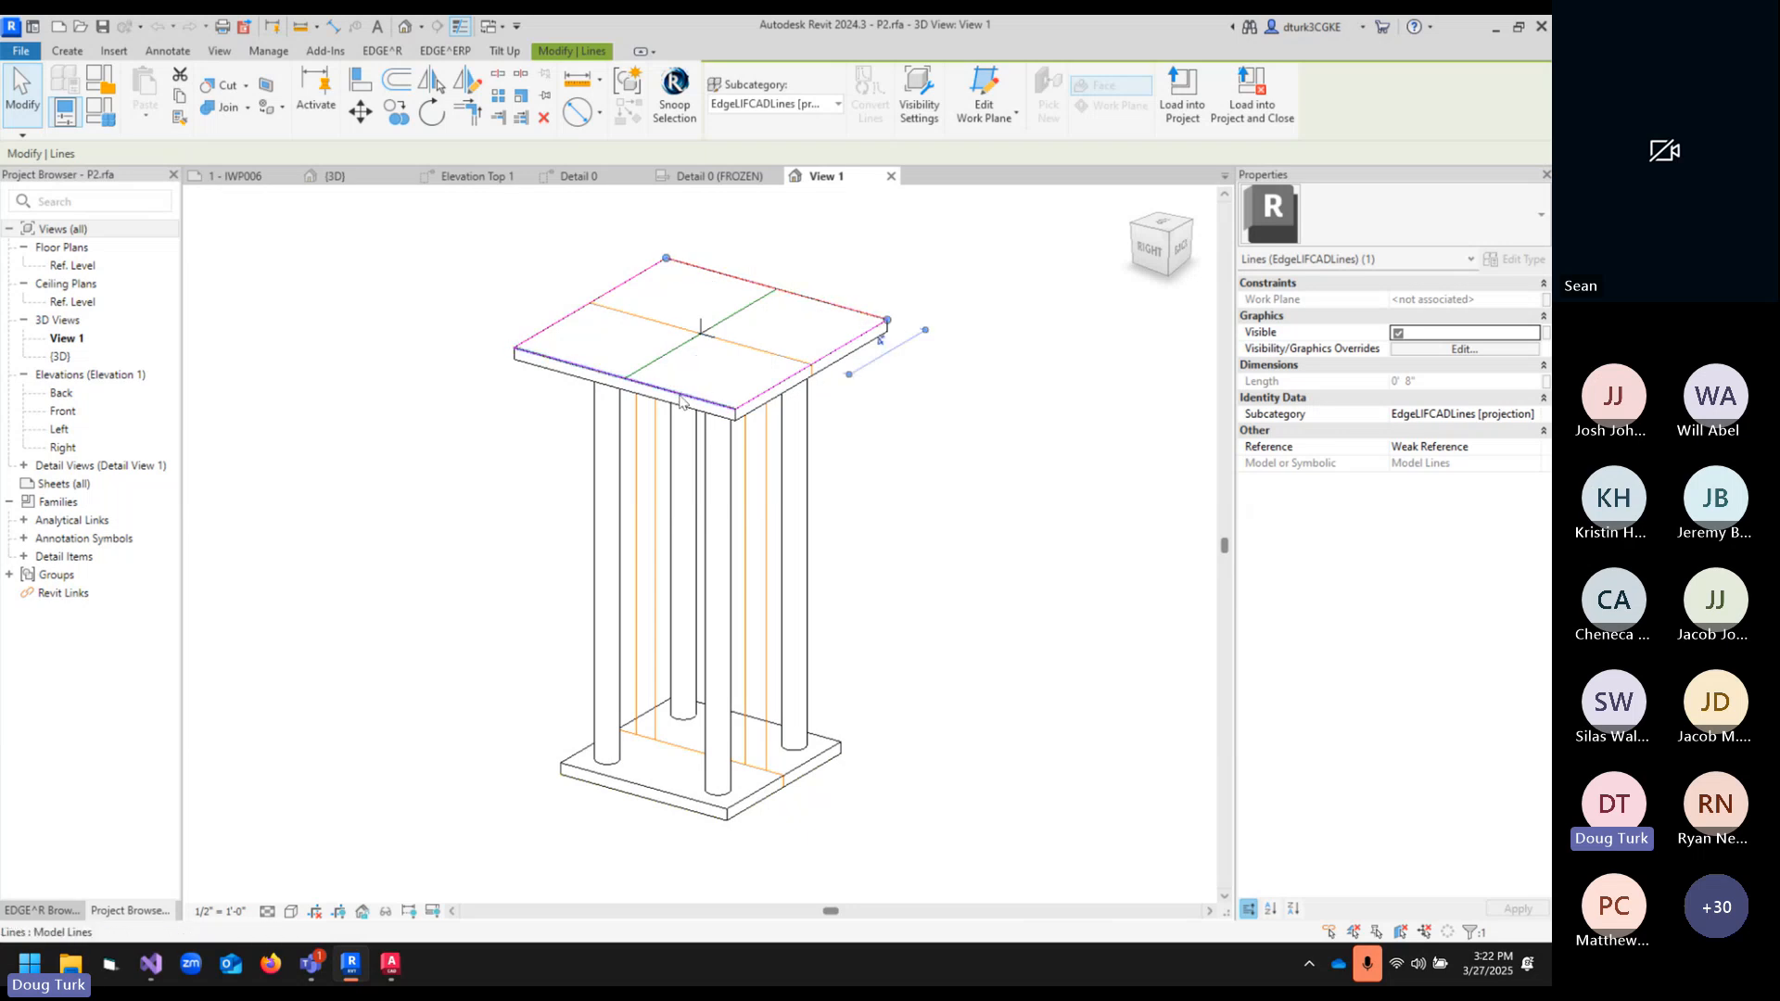
left_click(774, 386)
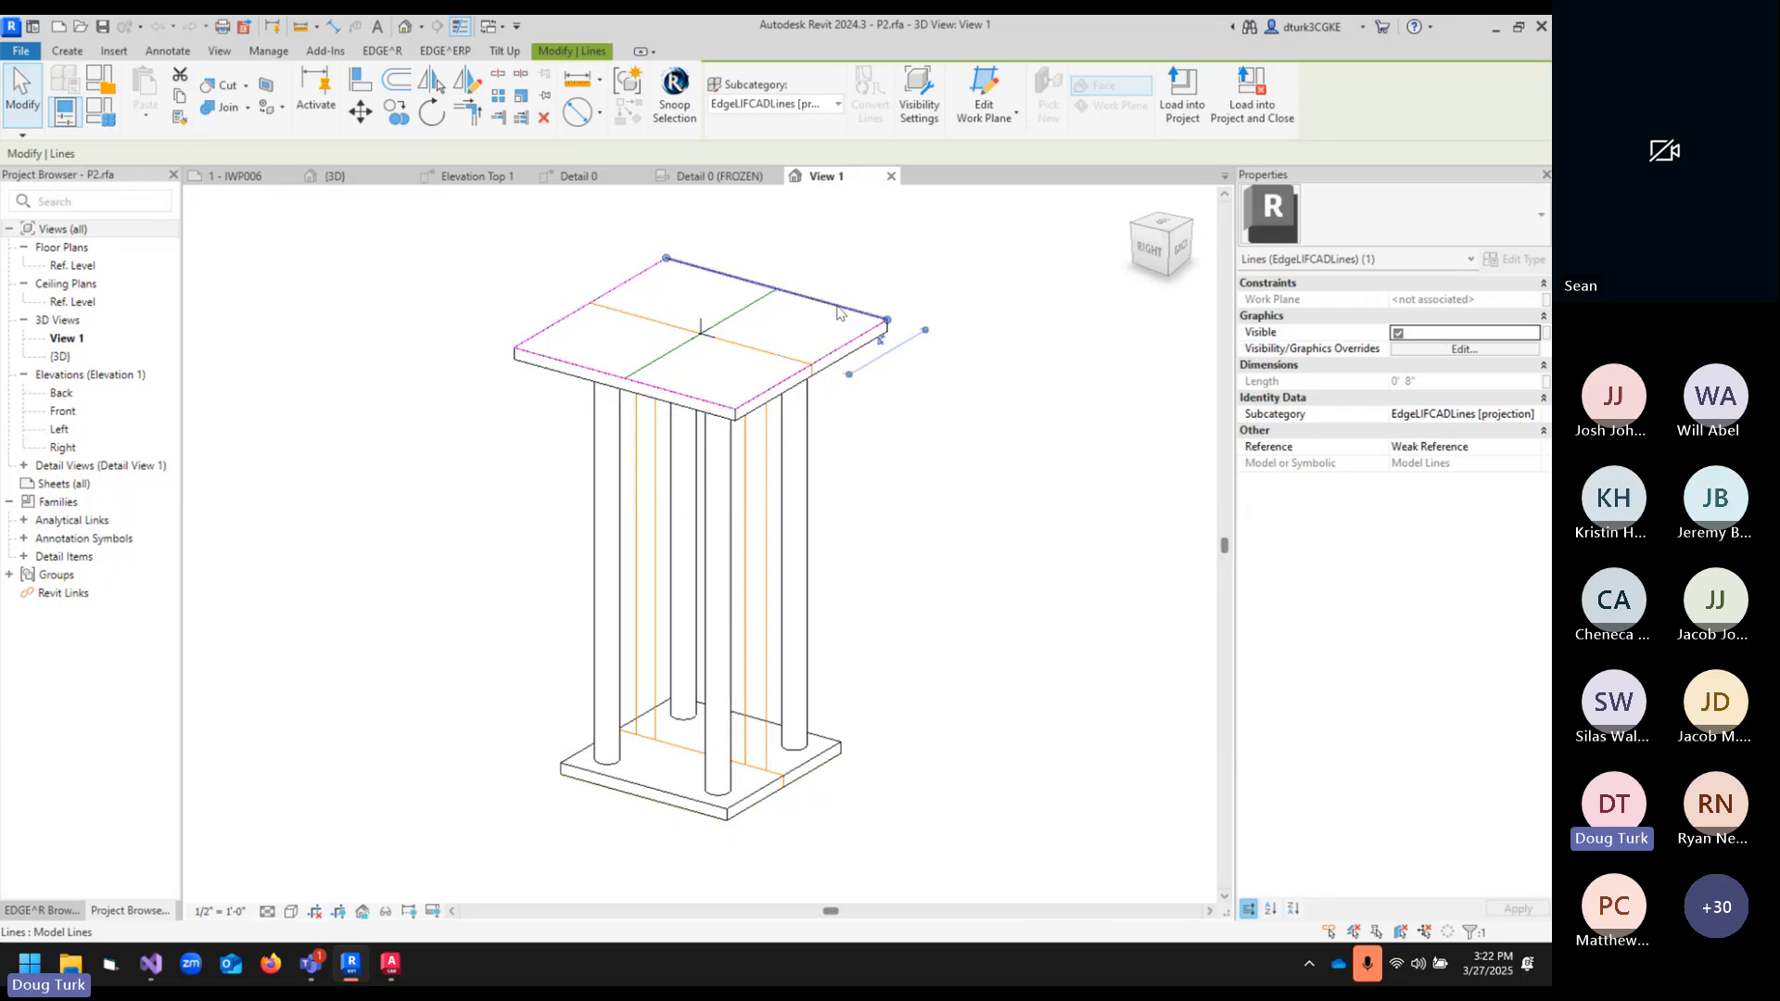
left_click(596, 371)
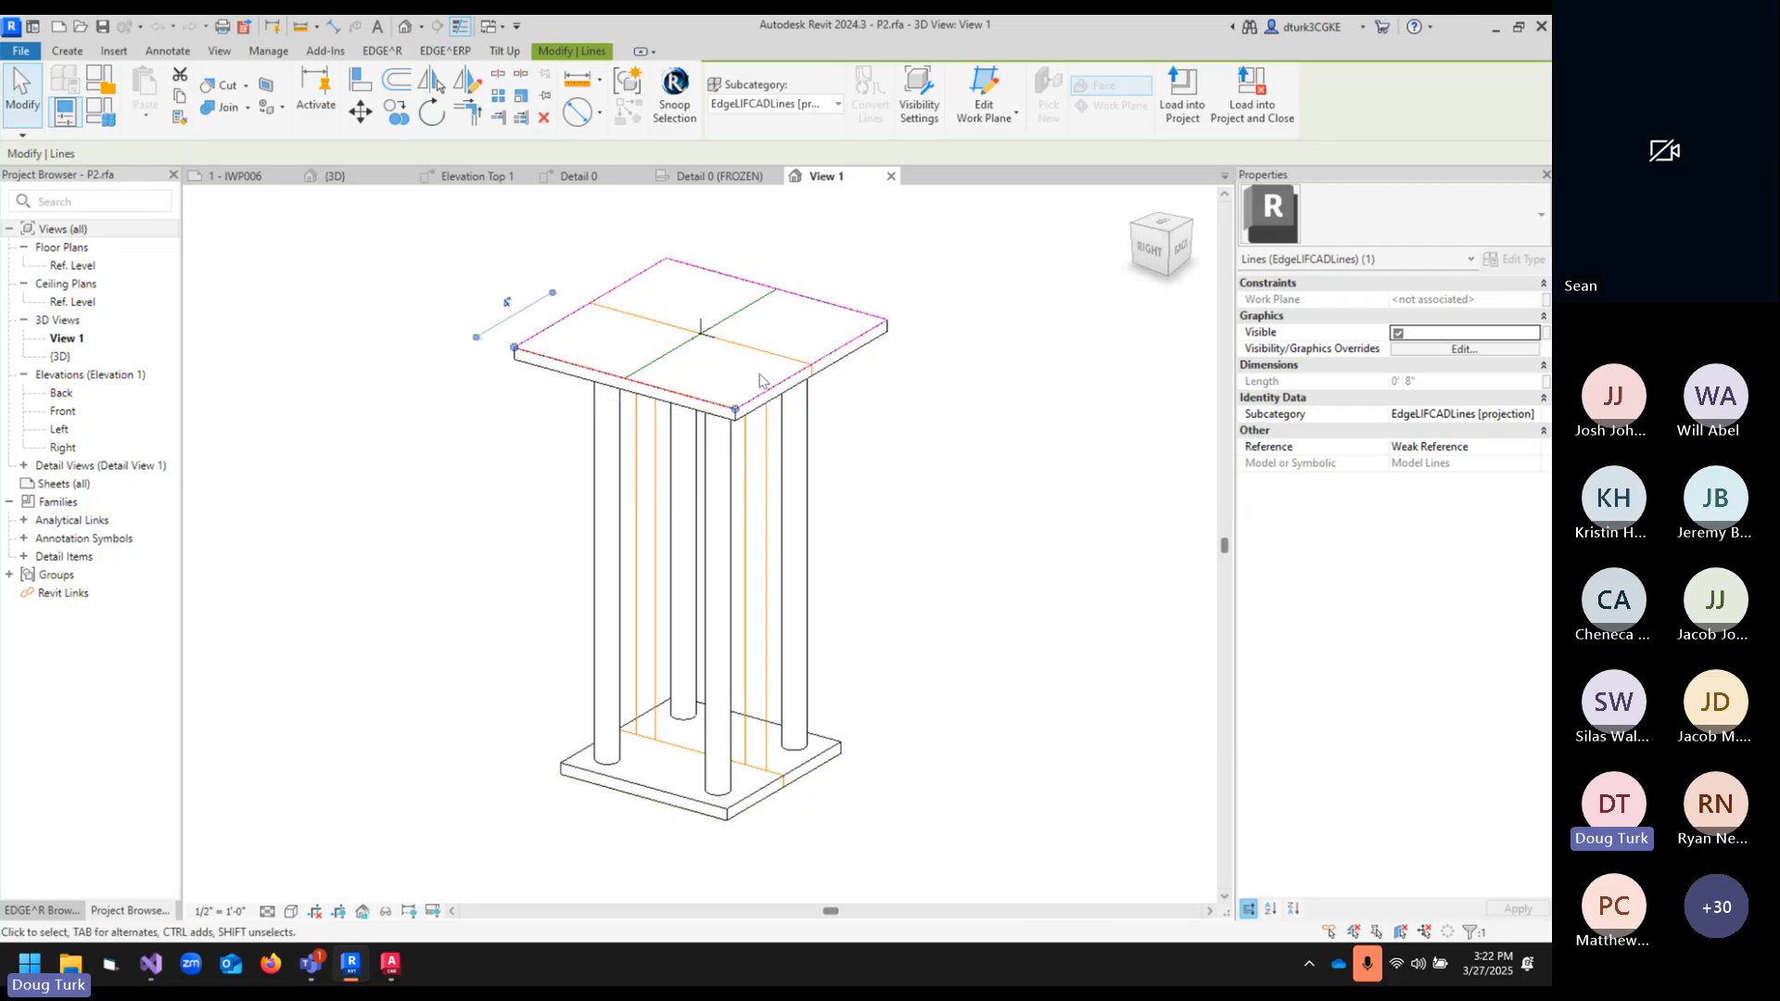
left_click(821, 315)
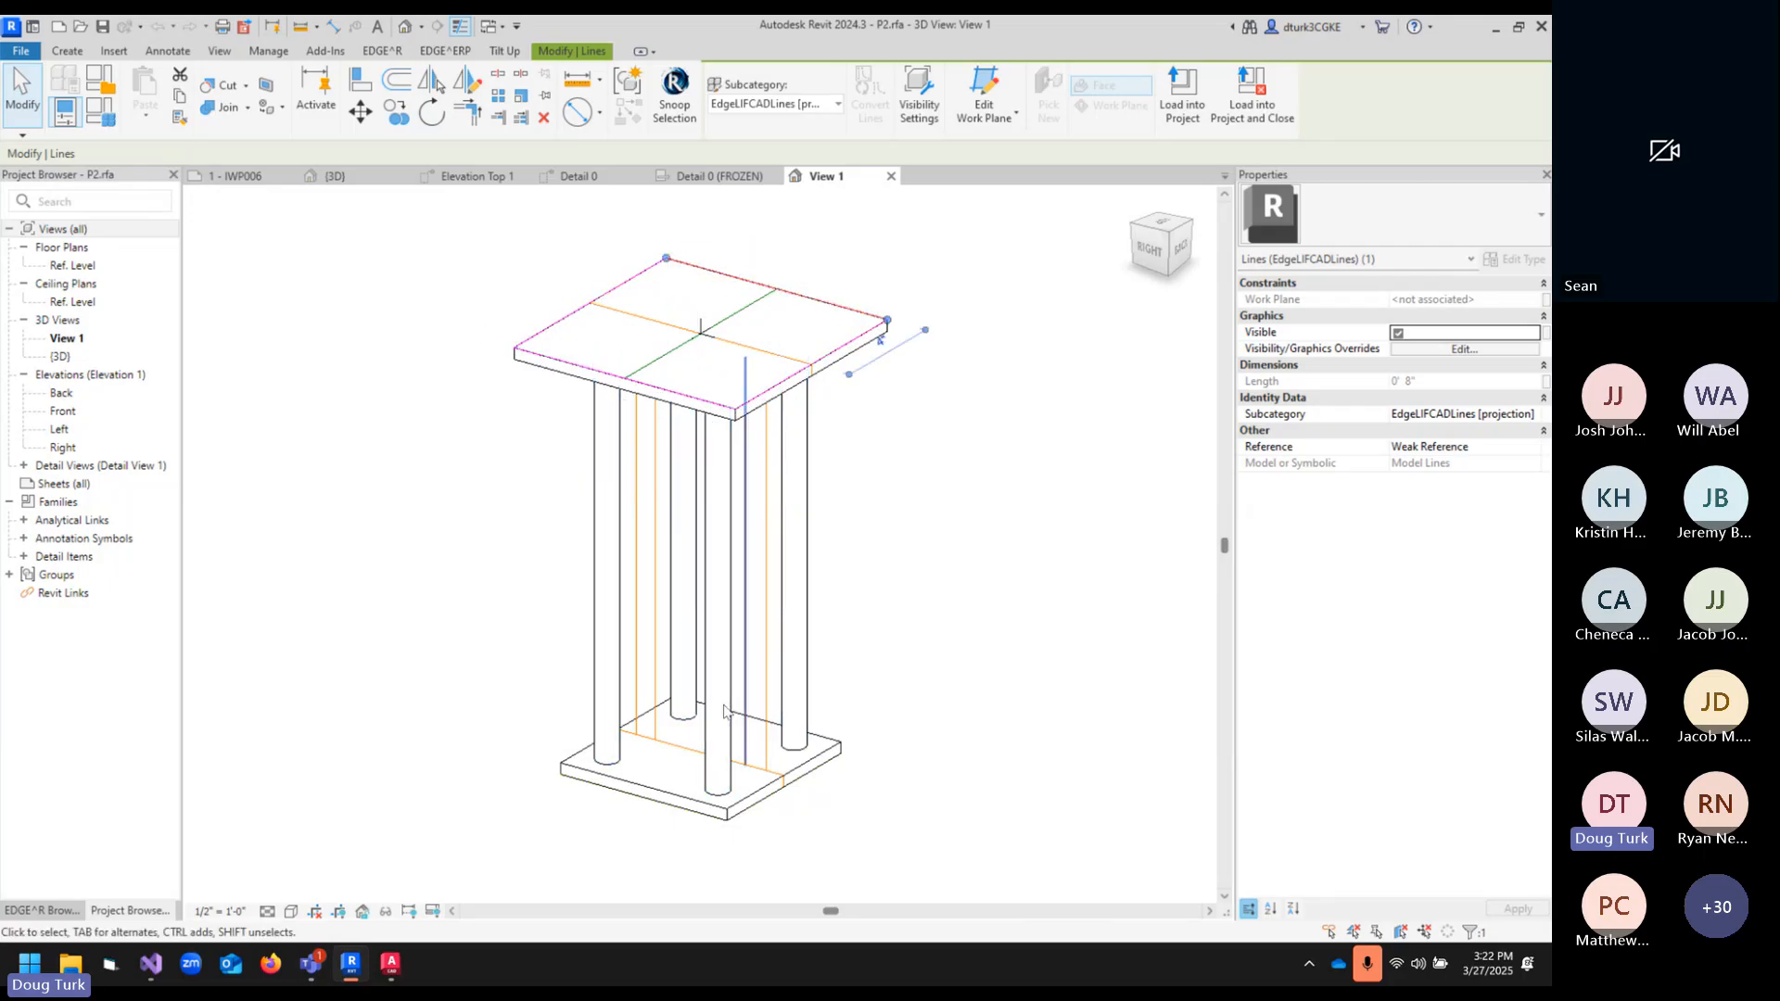
left_click(685, 396)
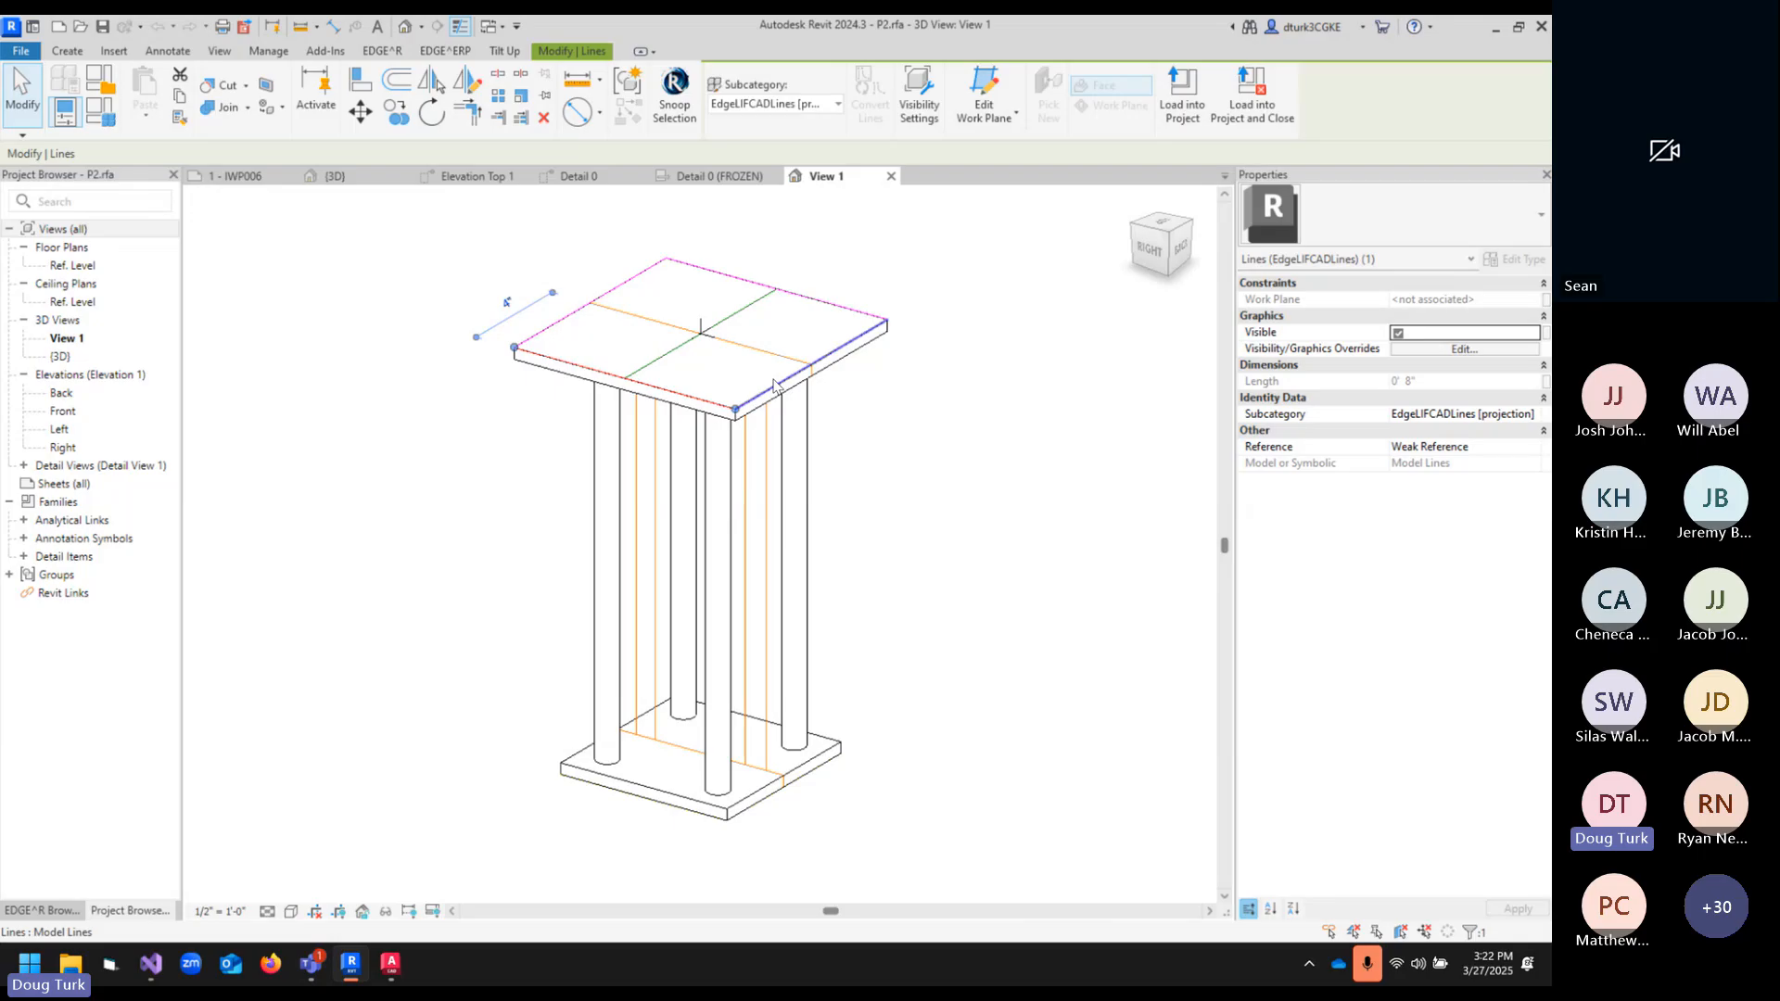
left_click(774, 386)
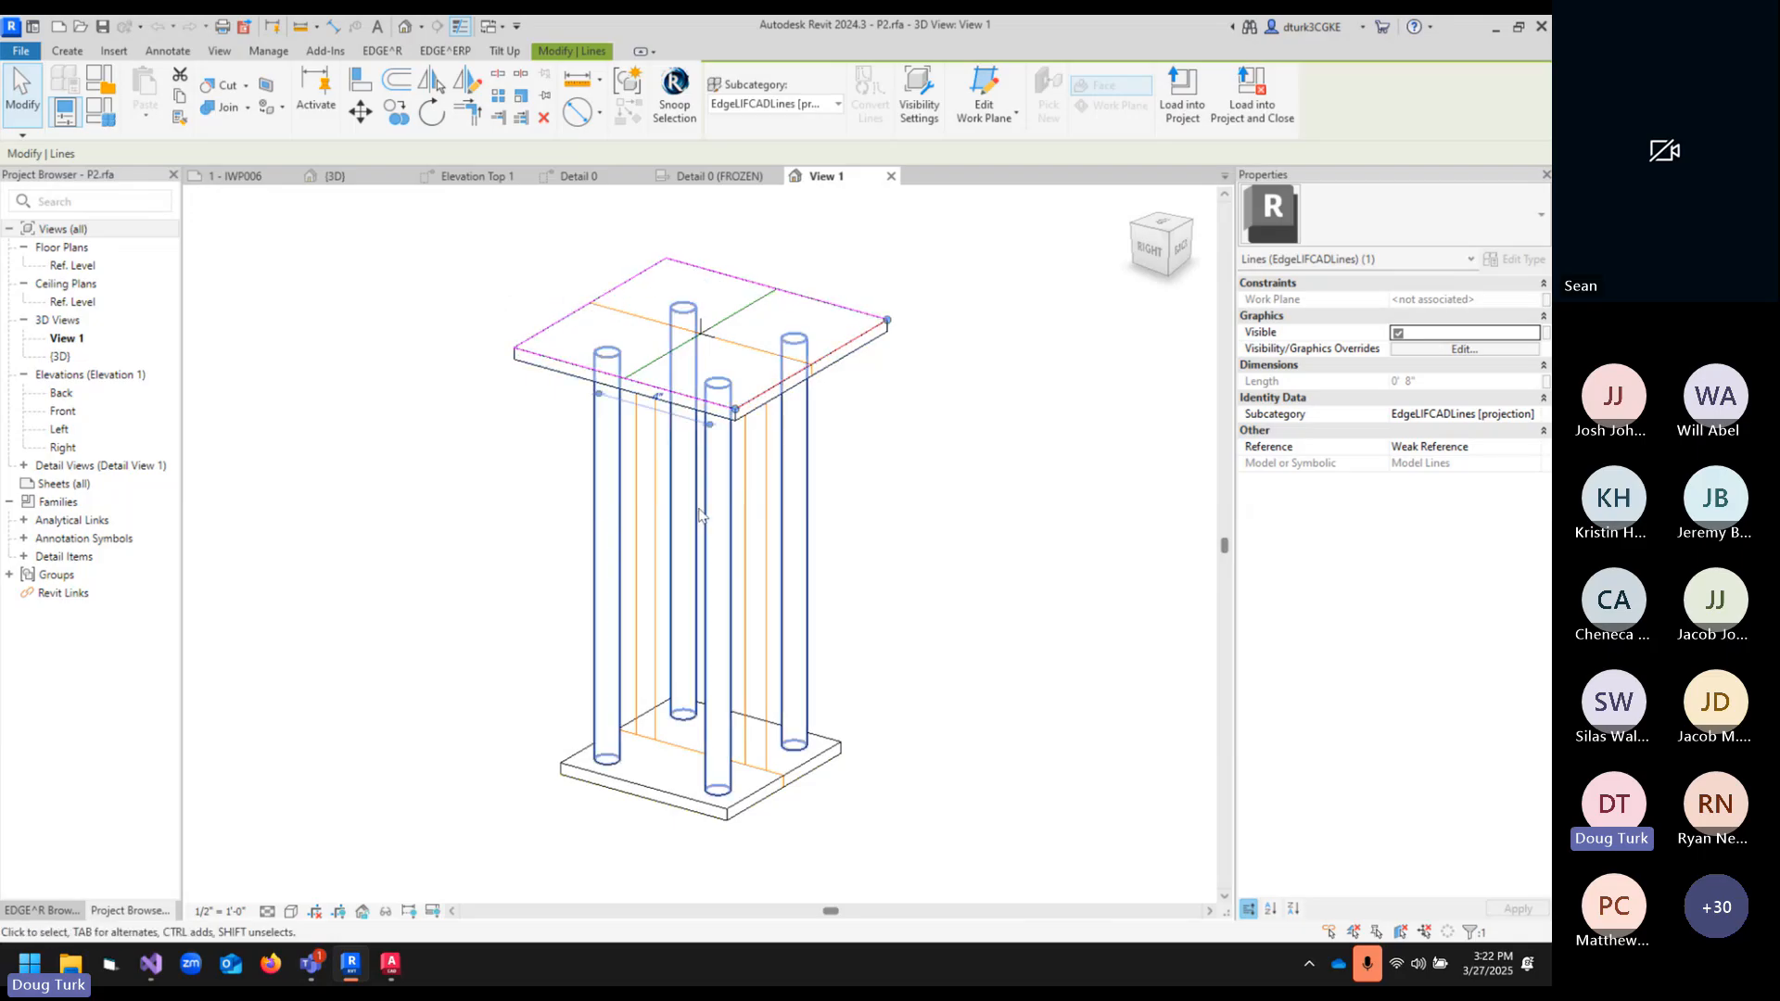
- Check the subcategories of the P2 embed's lower plate outline and of a vertical line in its side profile
middle_click_drag(795, 835, 762, 593, "shift")
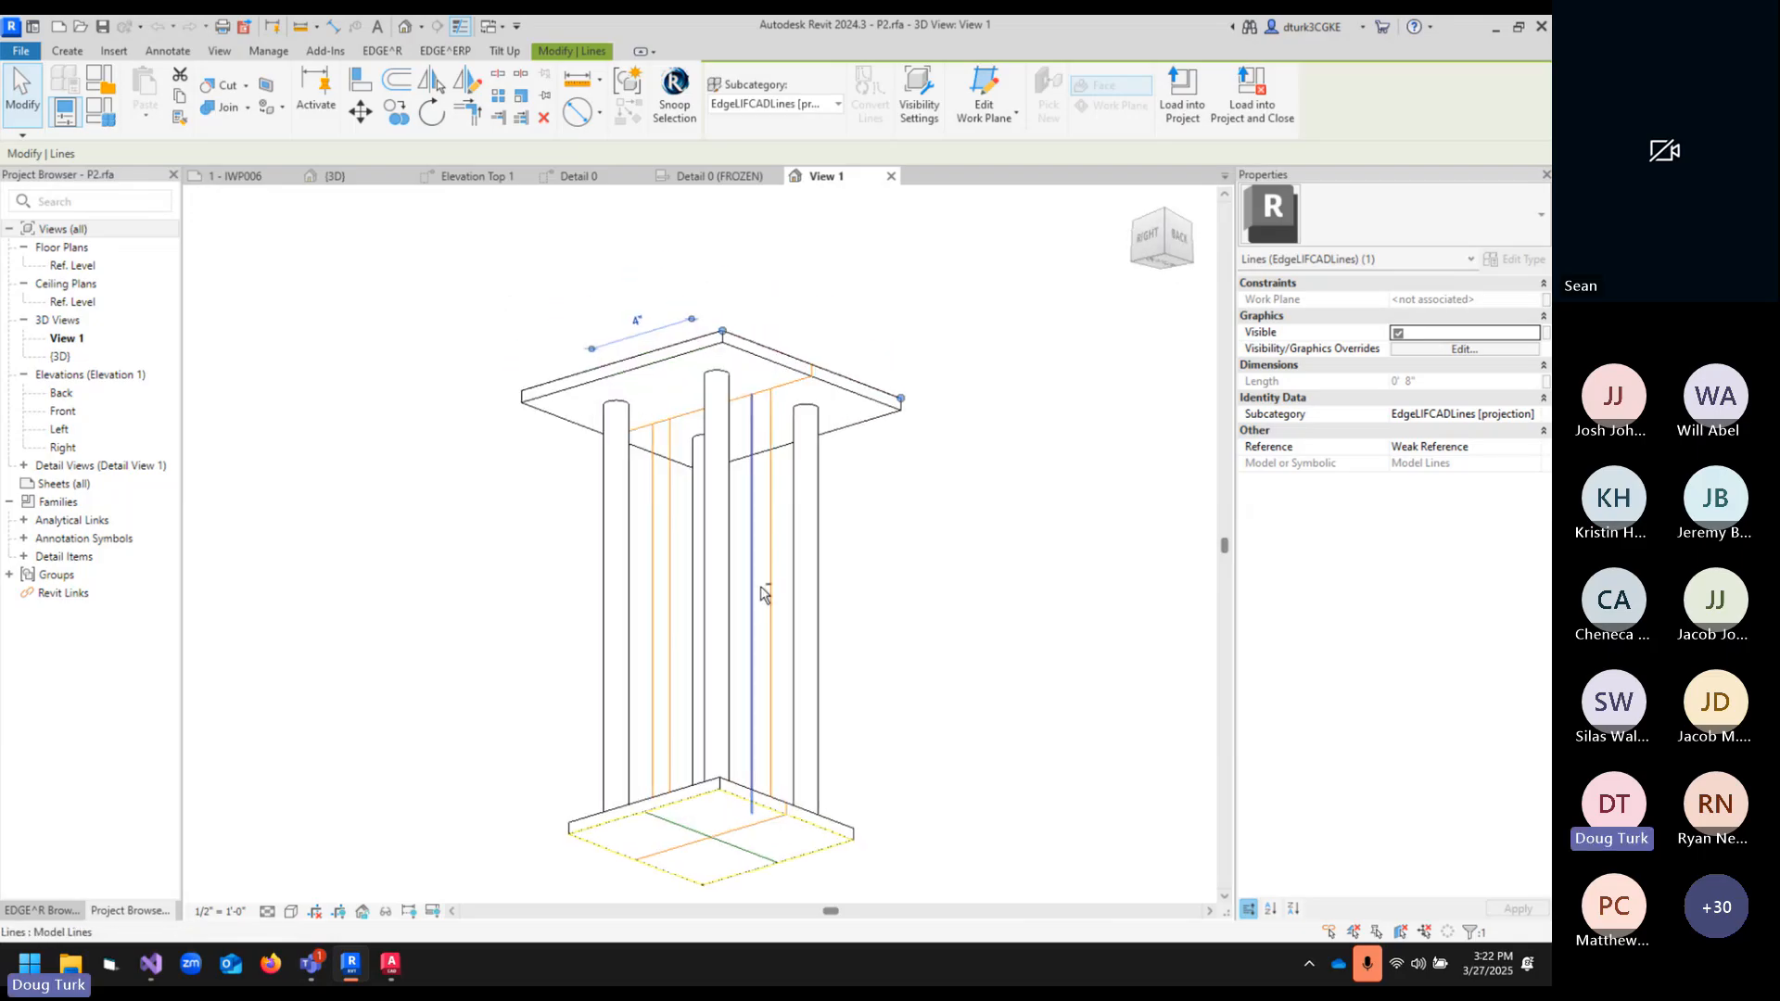
left_click(820, 827)
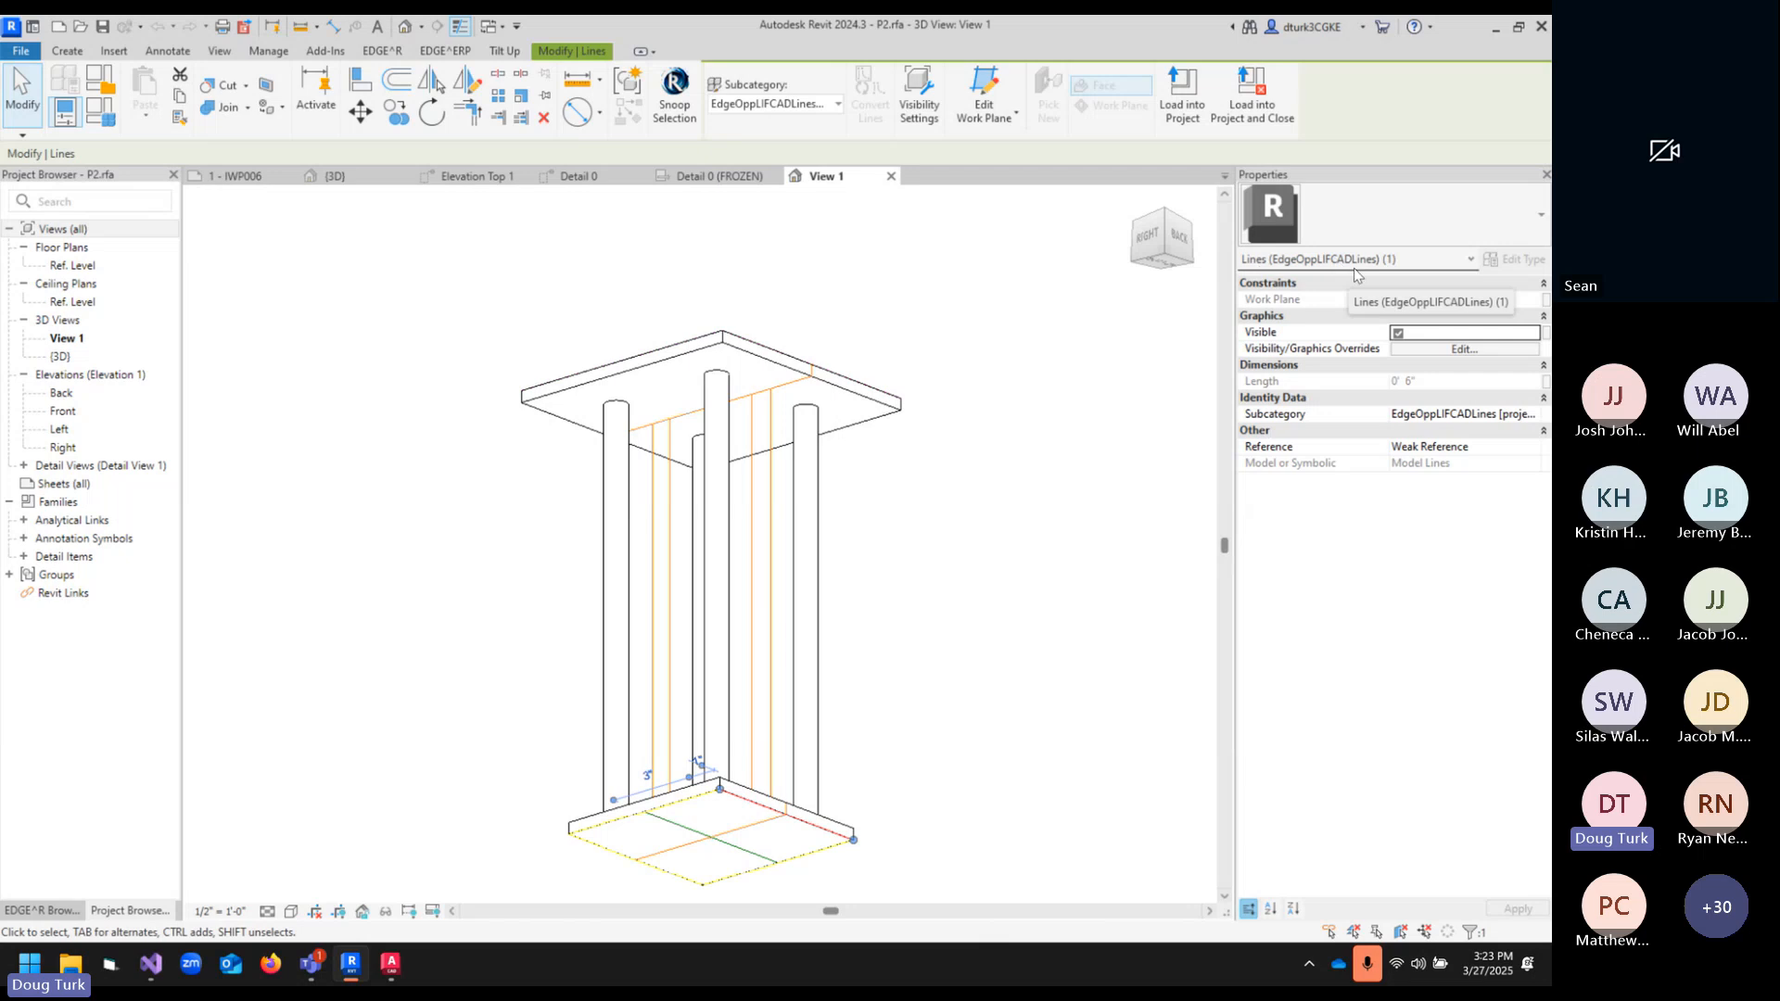
left_click(1117, 425)
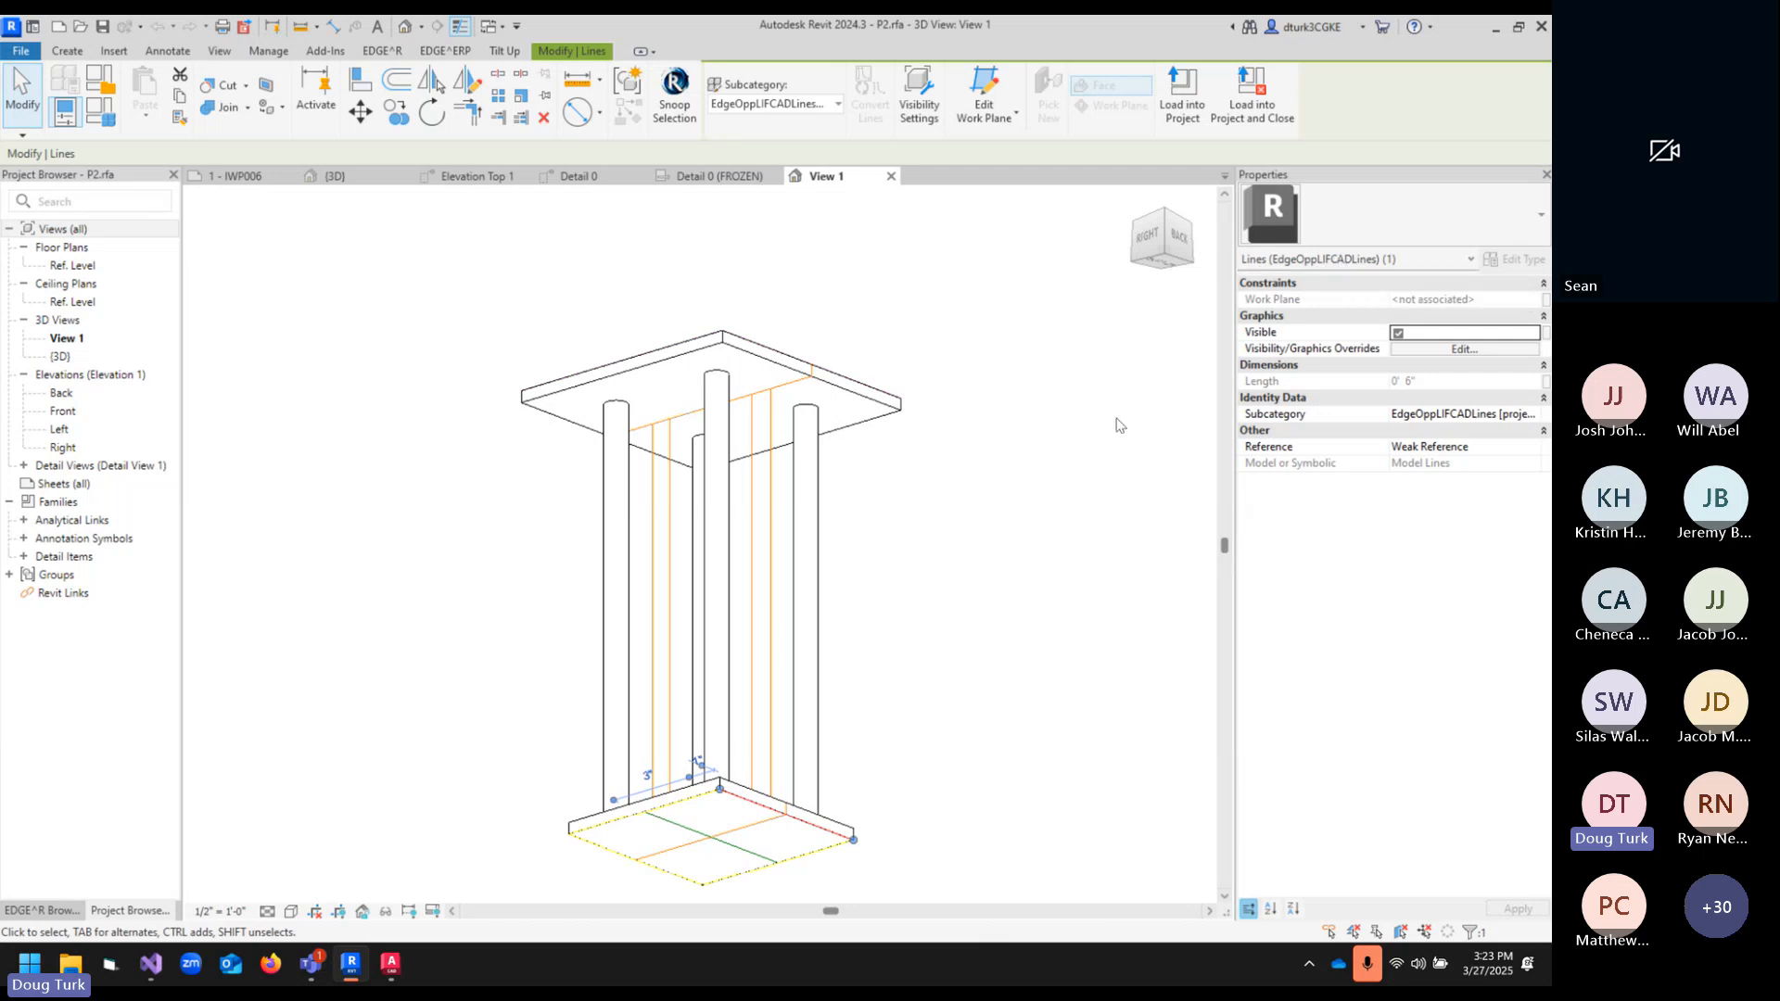
left_click(772, 435)
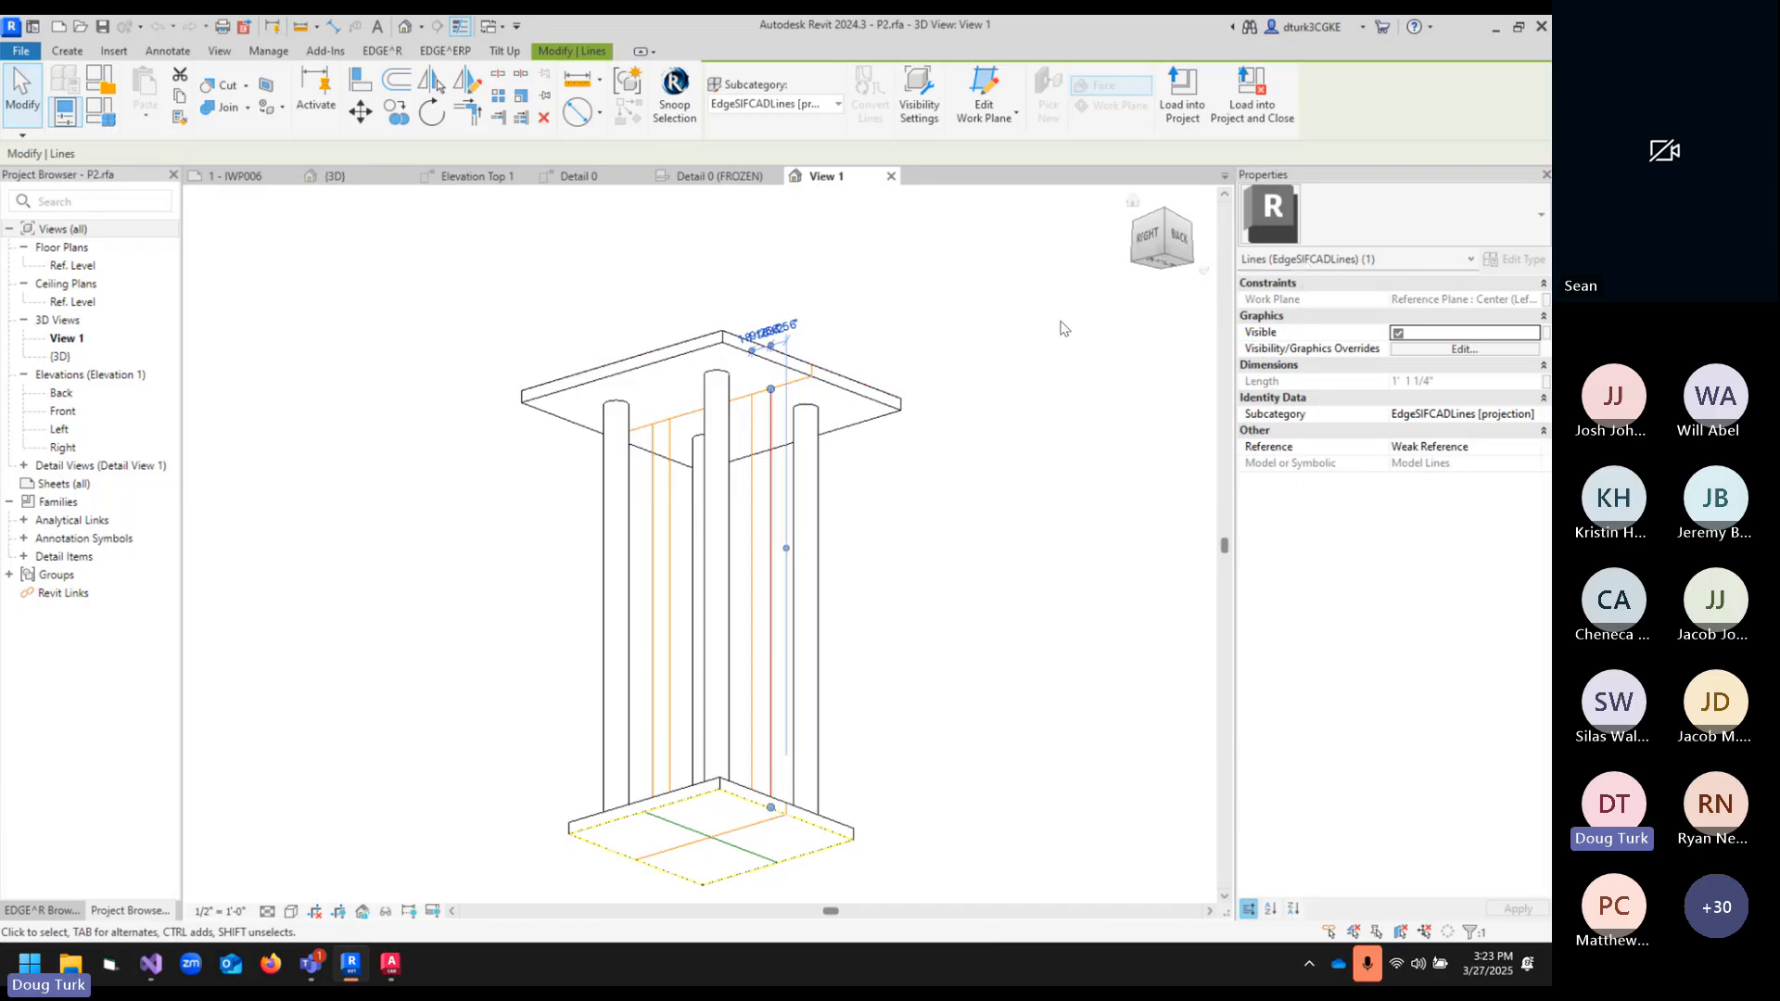
left_click(900, 339)
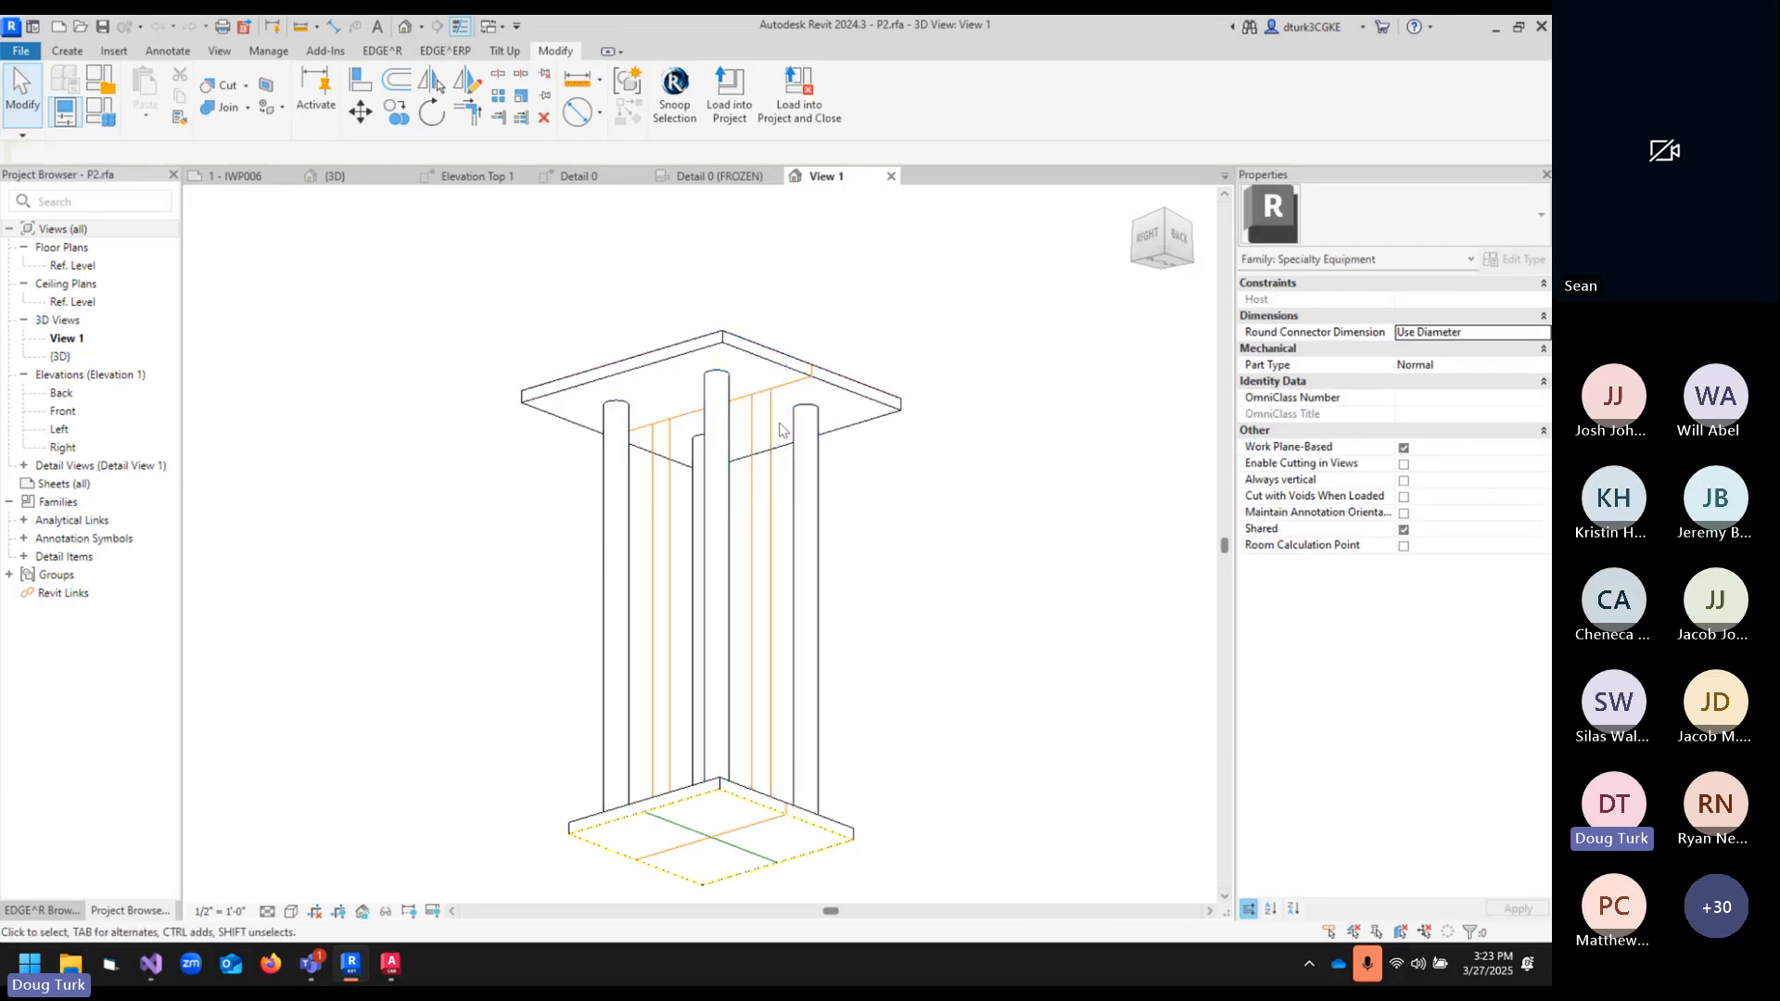
- Temporarily isolate the EdgeSIFCADLines of the P2 embed to view its side profile, and restore the full family view
left_click(775, 534)
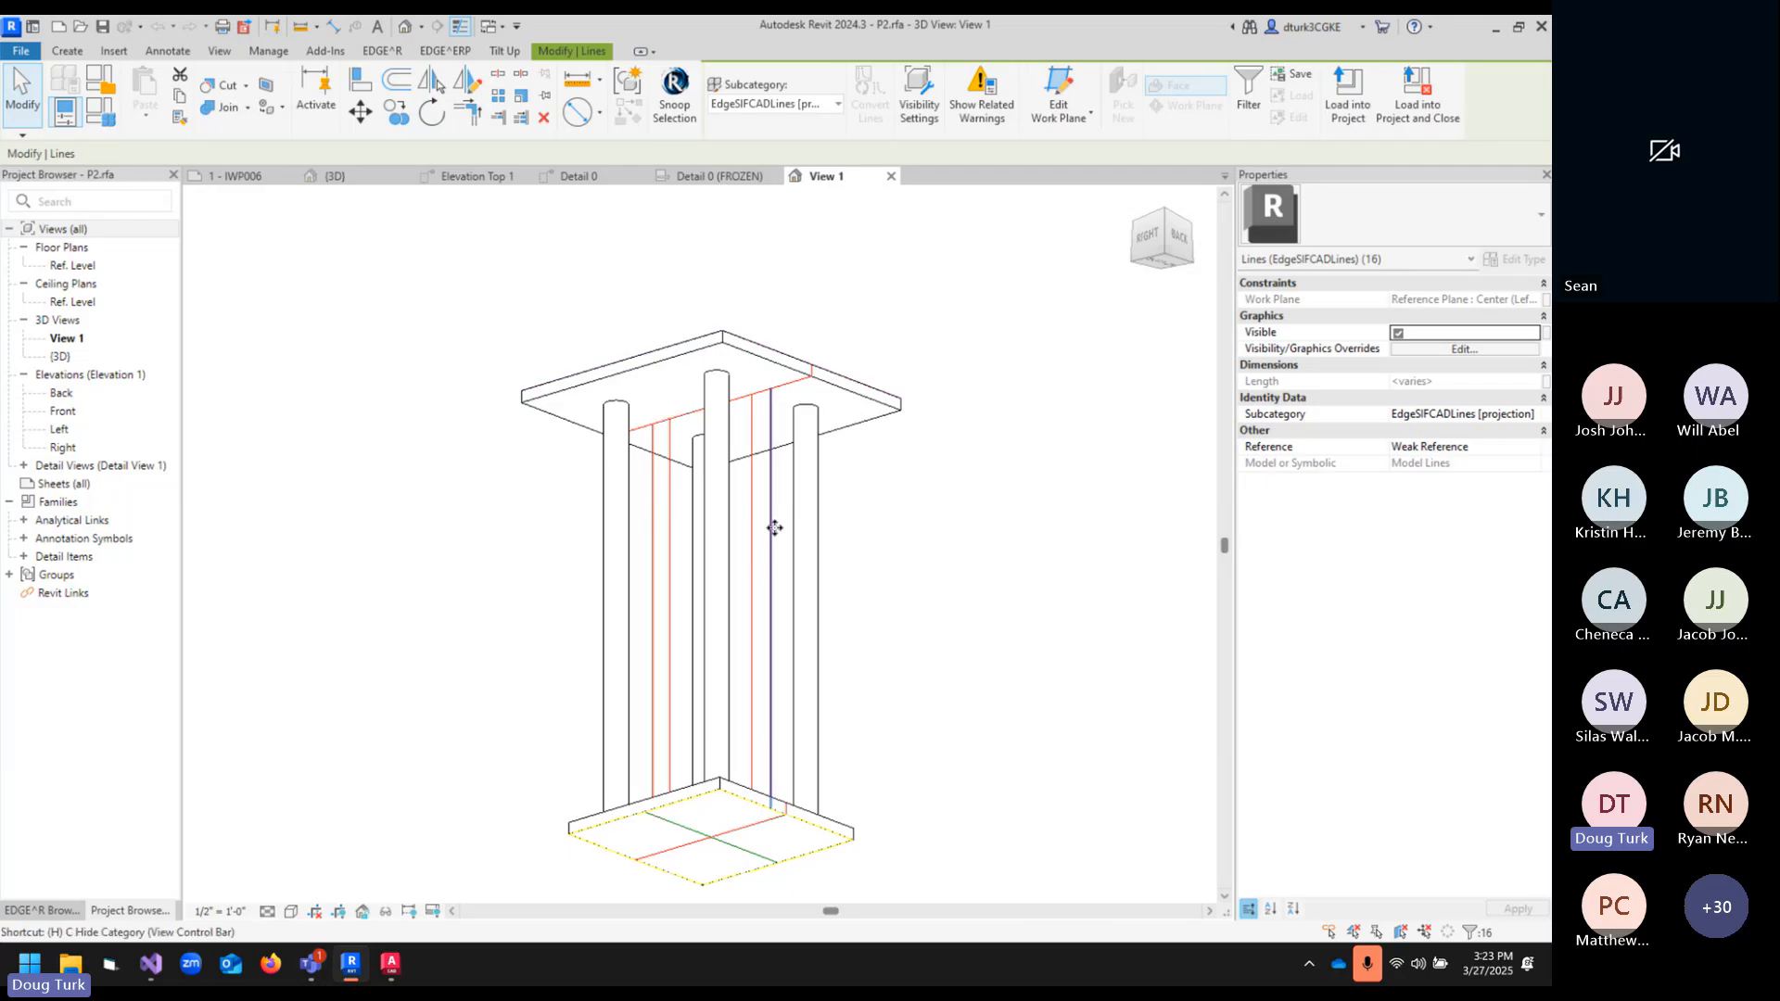
key("h")
key("i")
key("Escape")
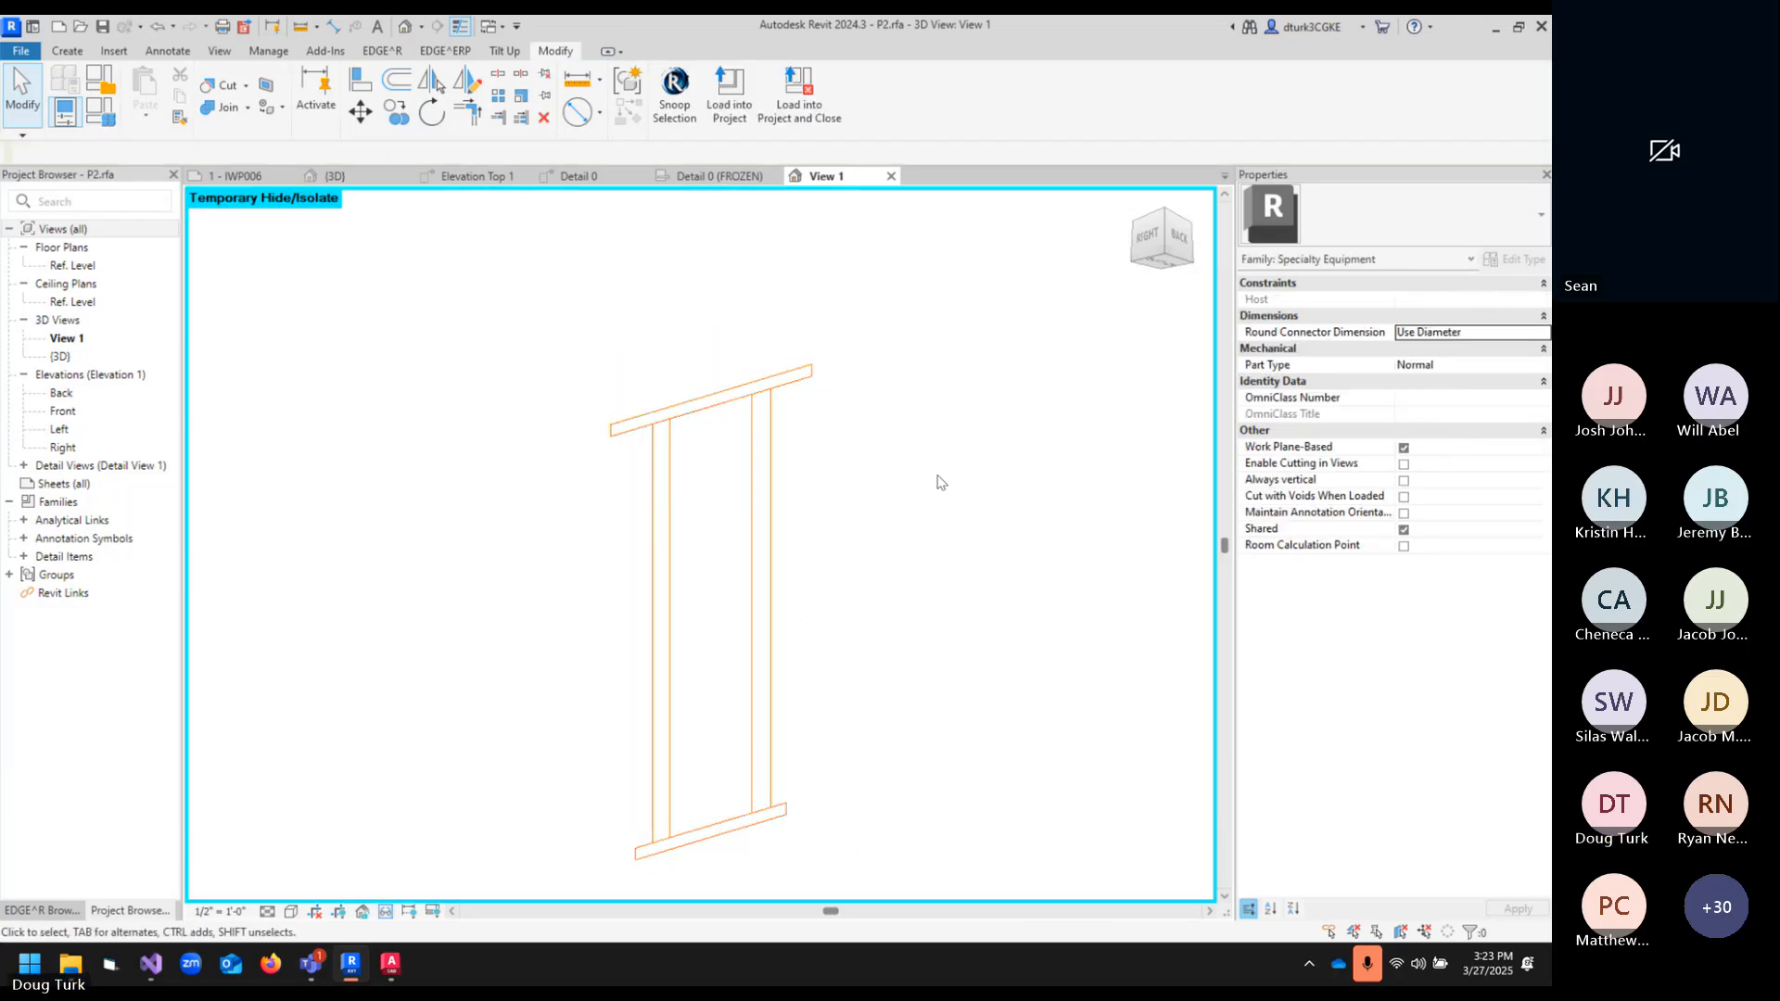
key("h")
key("r")
middle_click_drag(926, 525, 930, 690, "shift")
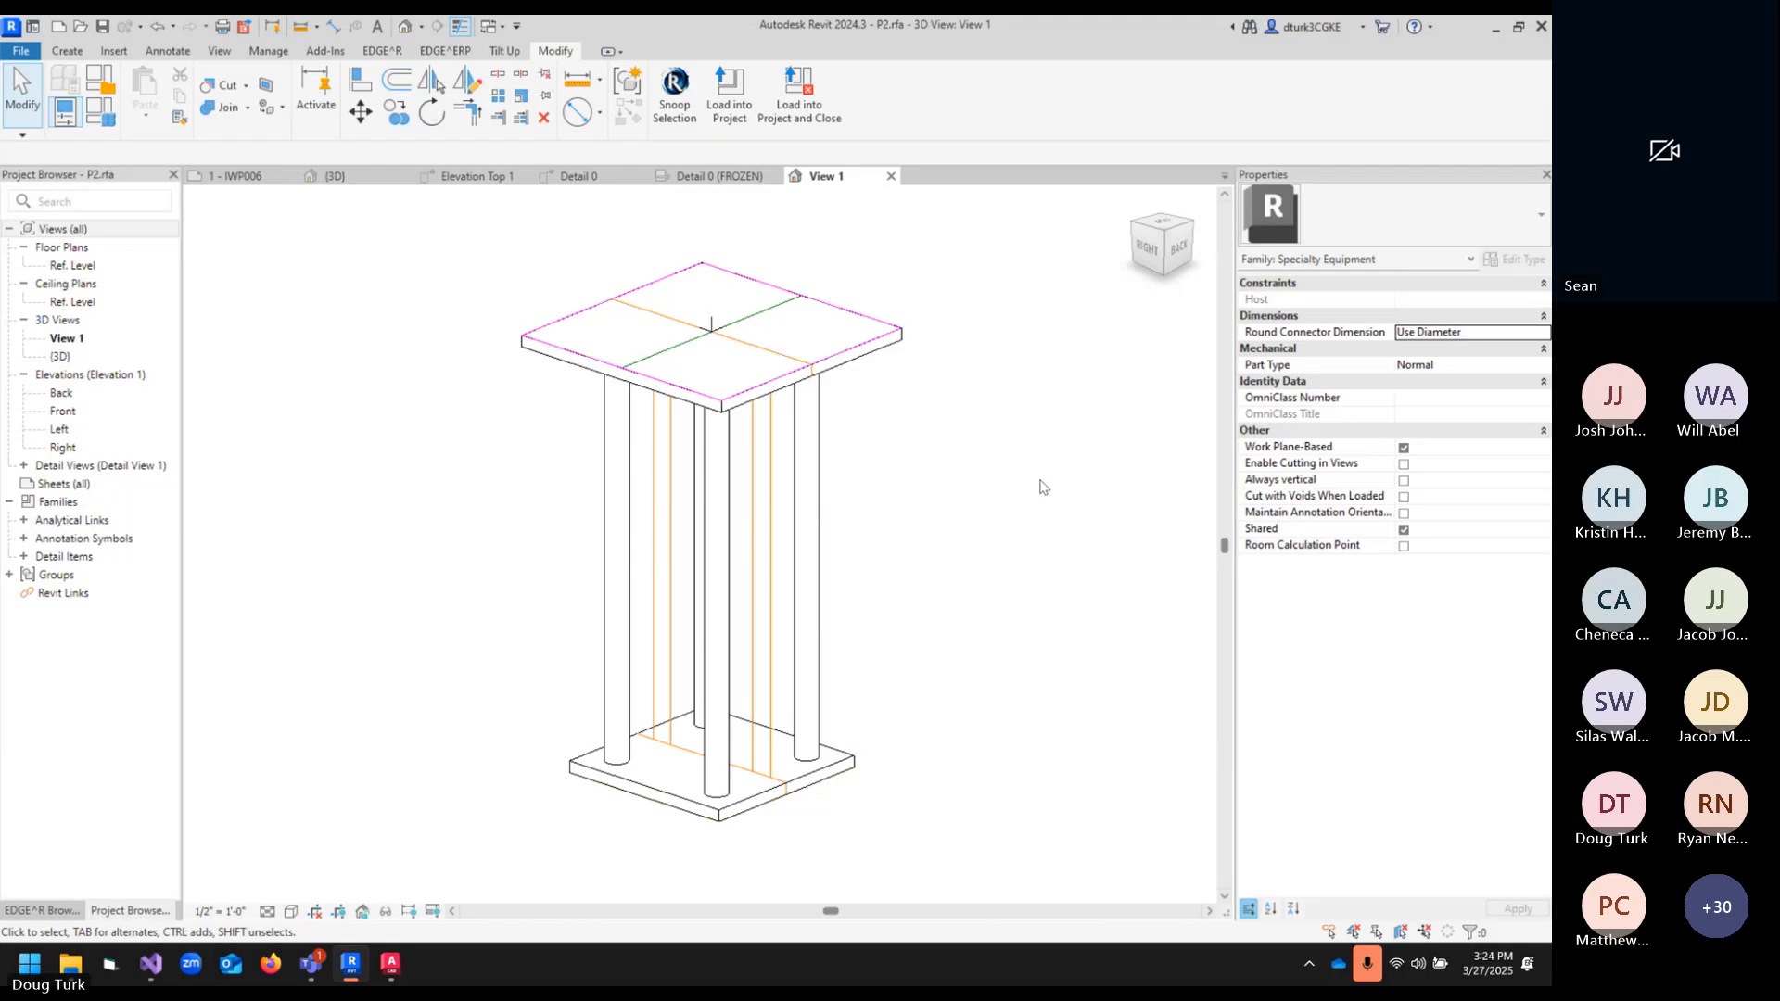
- Close the P2 family without saving changes and open the P1 embed family from the panel for editing
middle_click(827, 177)
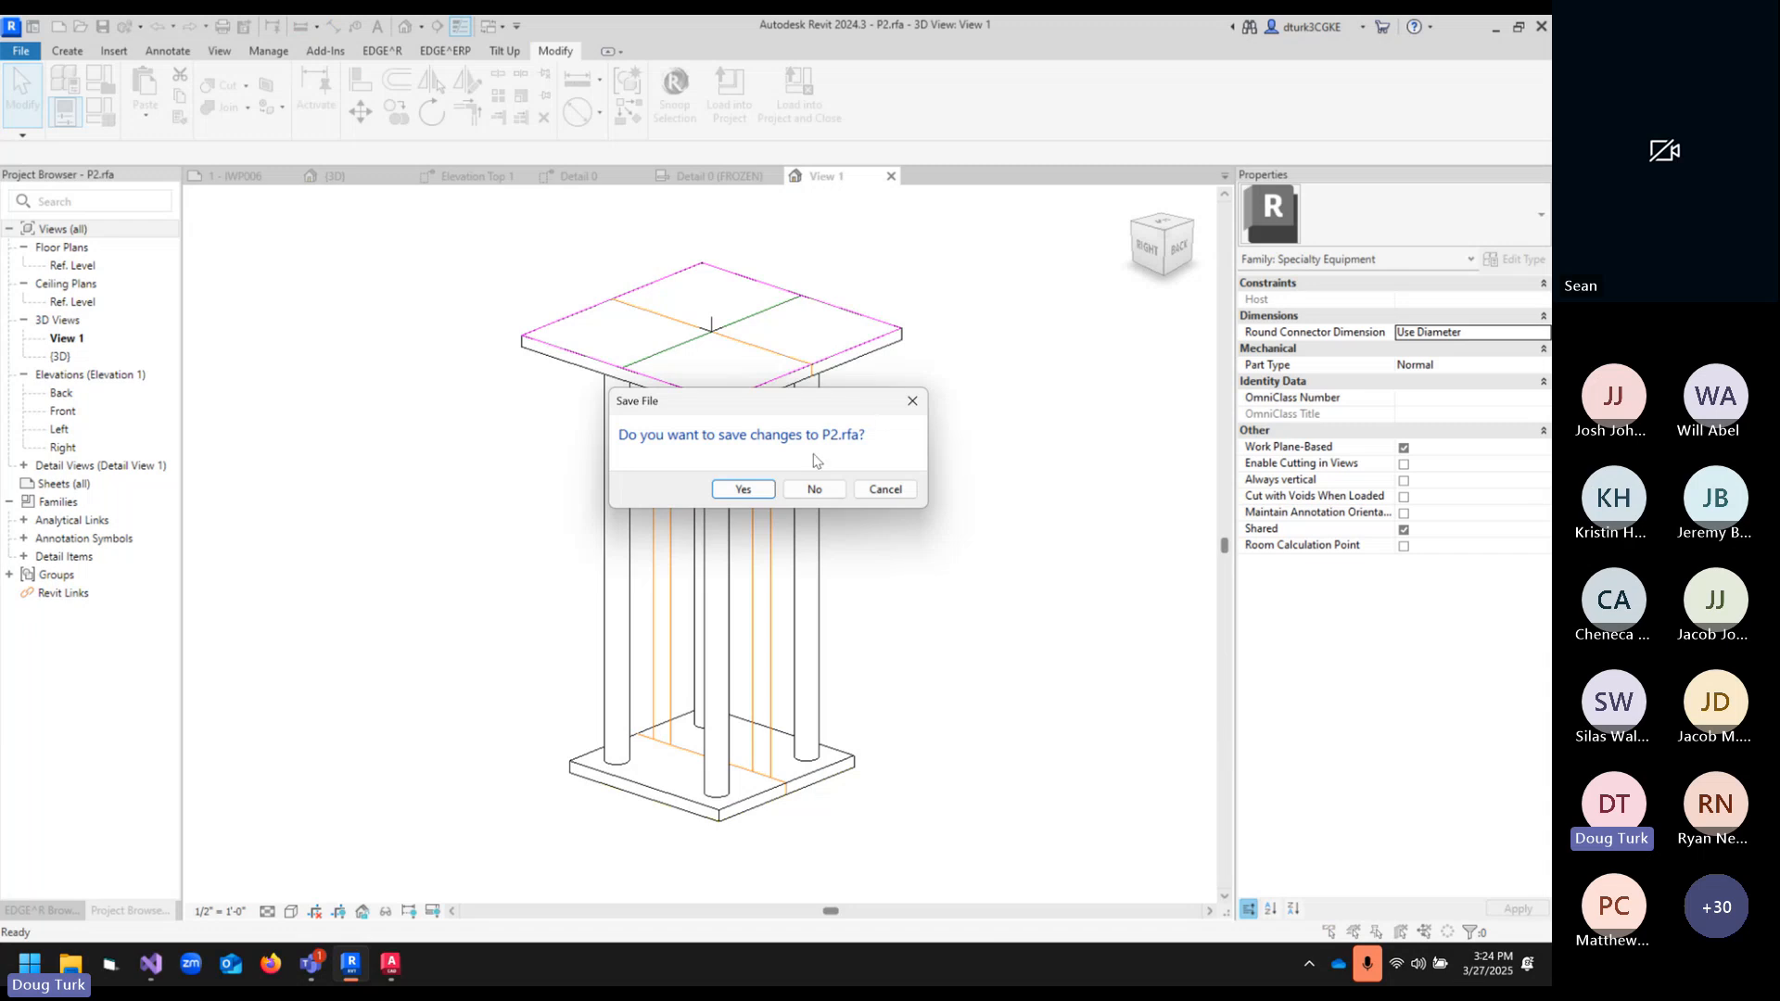
left_click(814, 489)
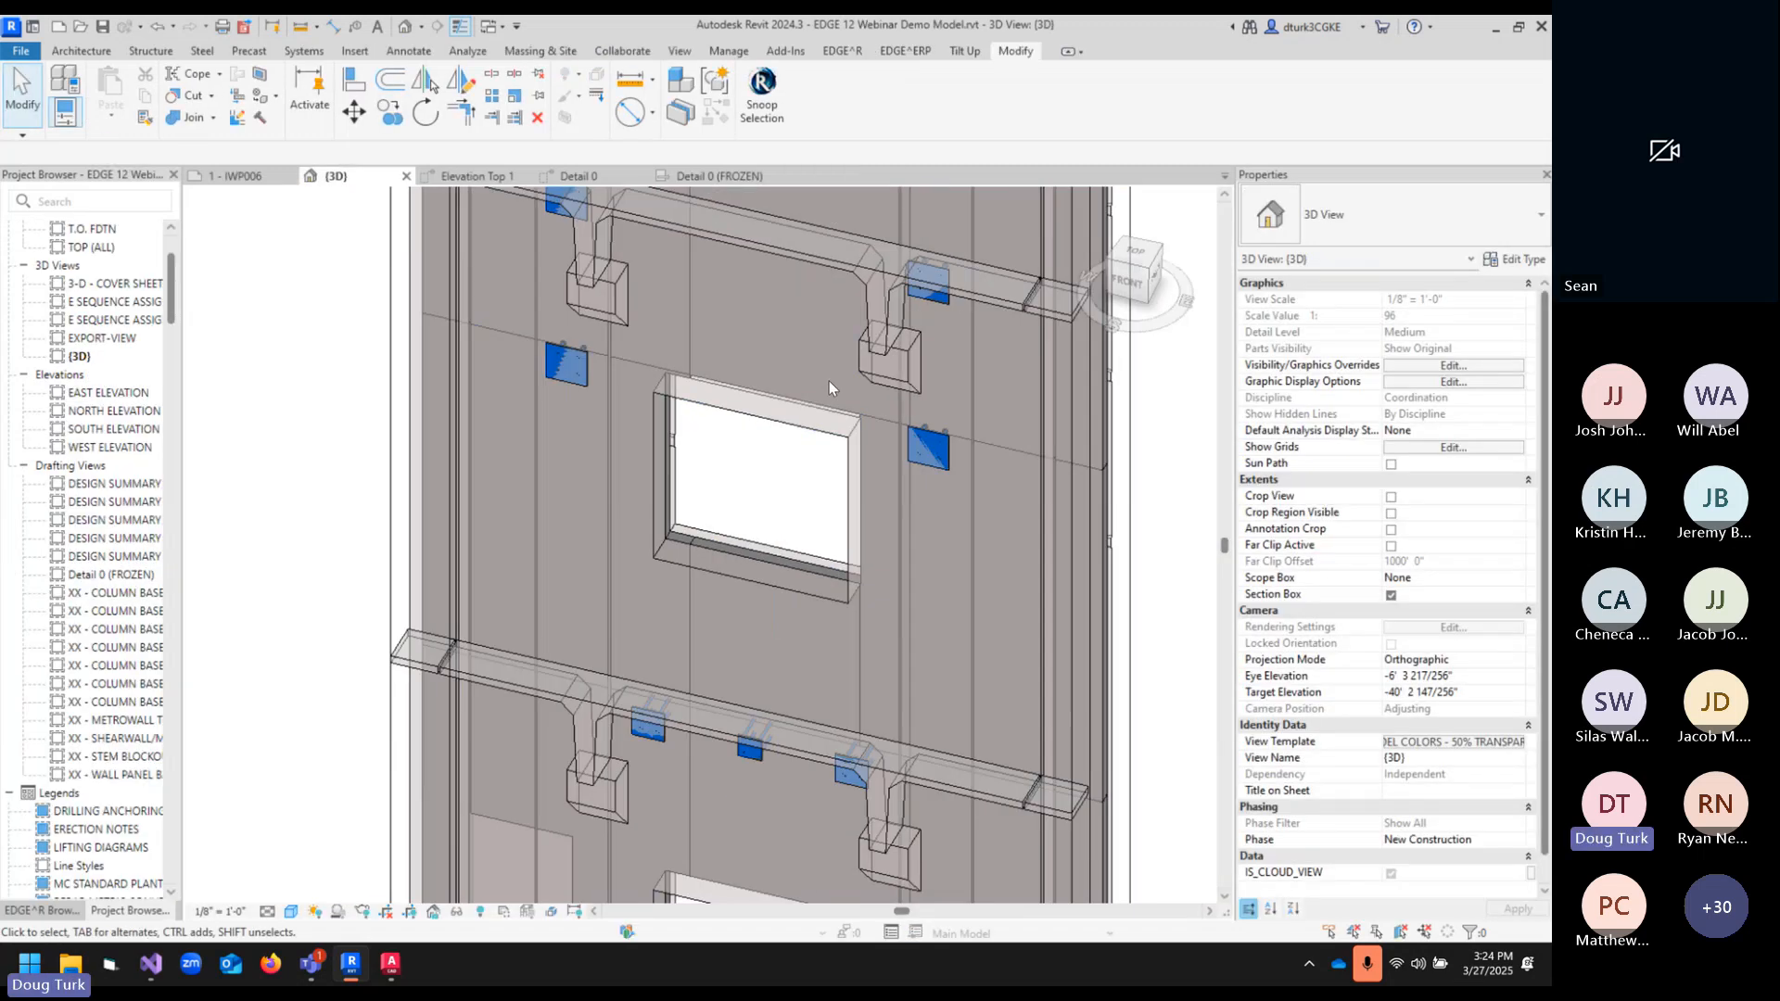
scroll(835, 379, "down", 2)
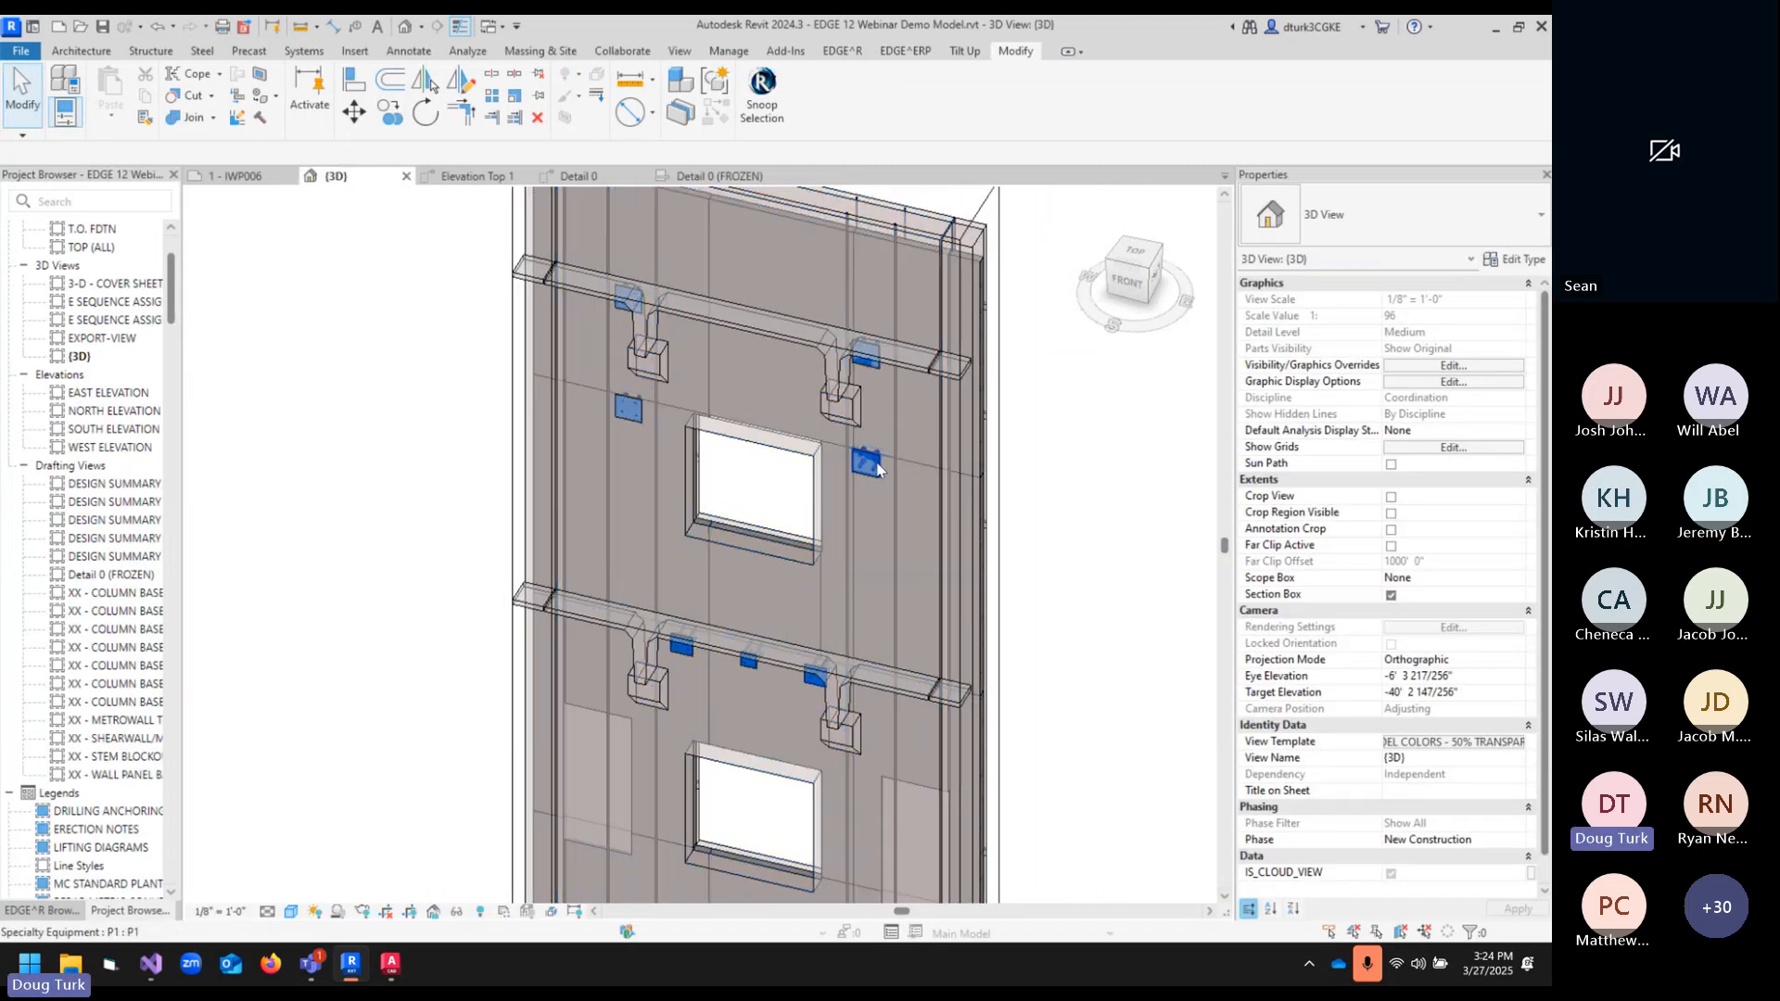
double_click(867, 463)
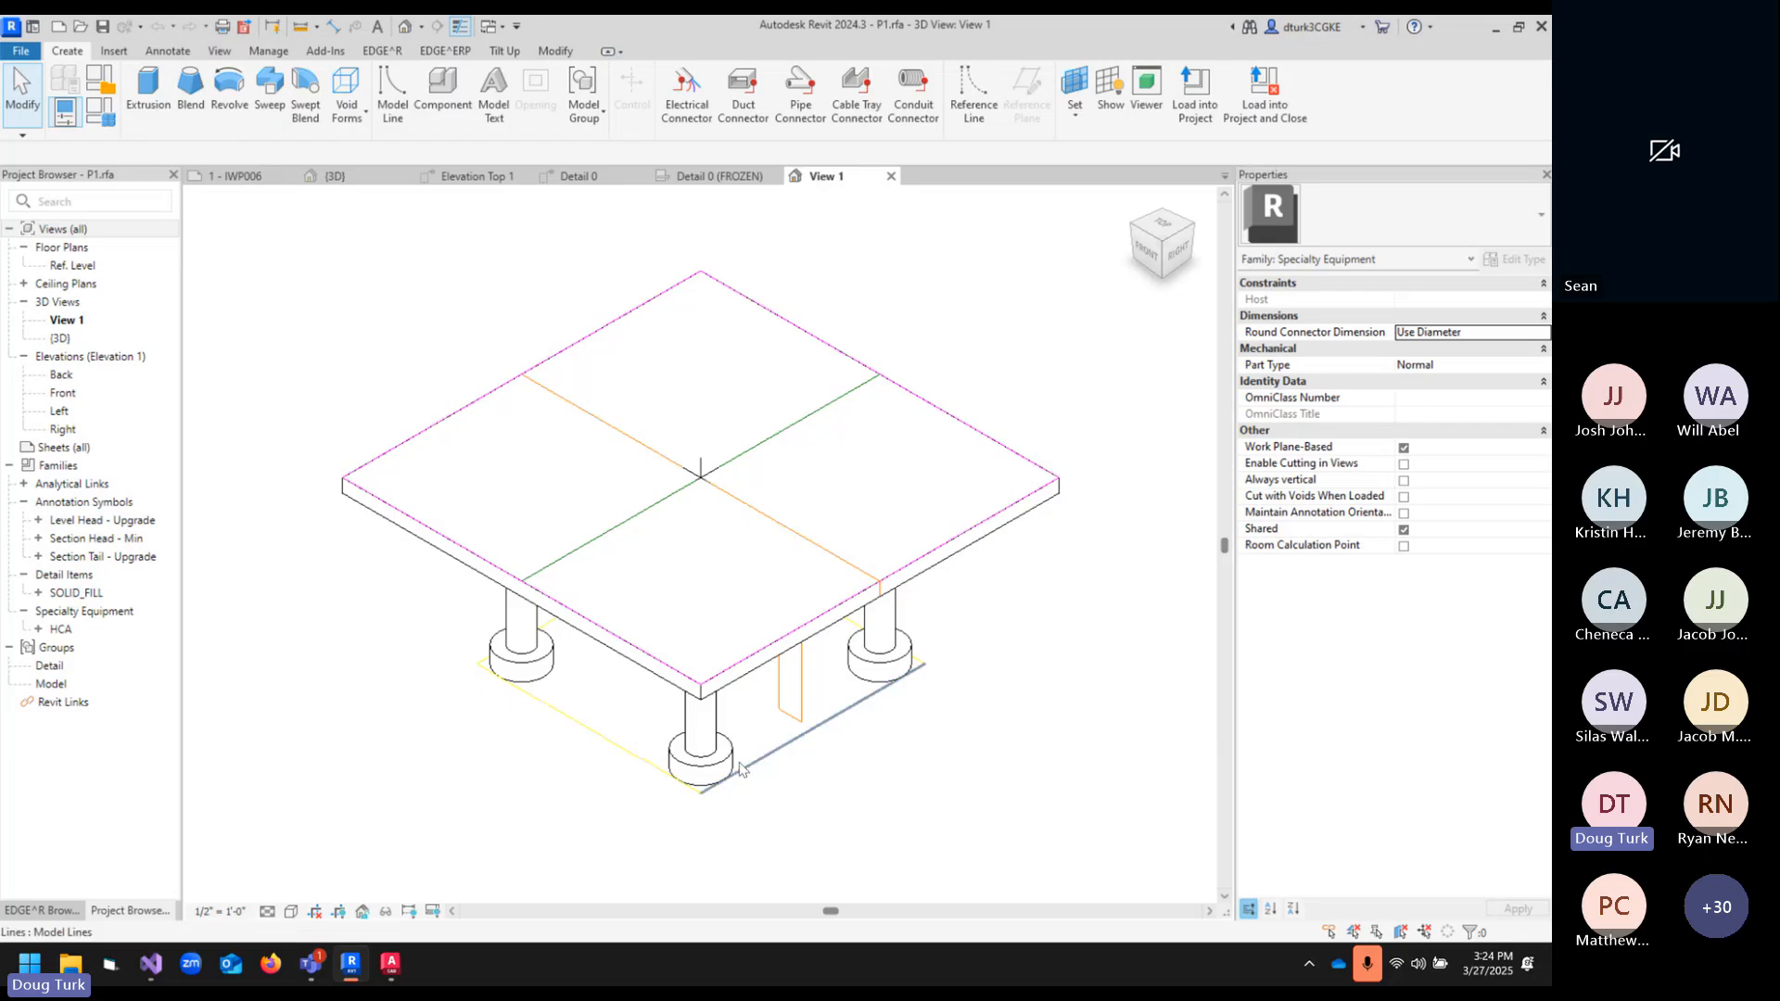
- Examine the outline lines at the base of the P1 embed's studs from a lower angle
middle_click_drag(593, 823, 645, 753, "shift")
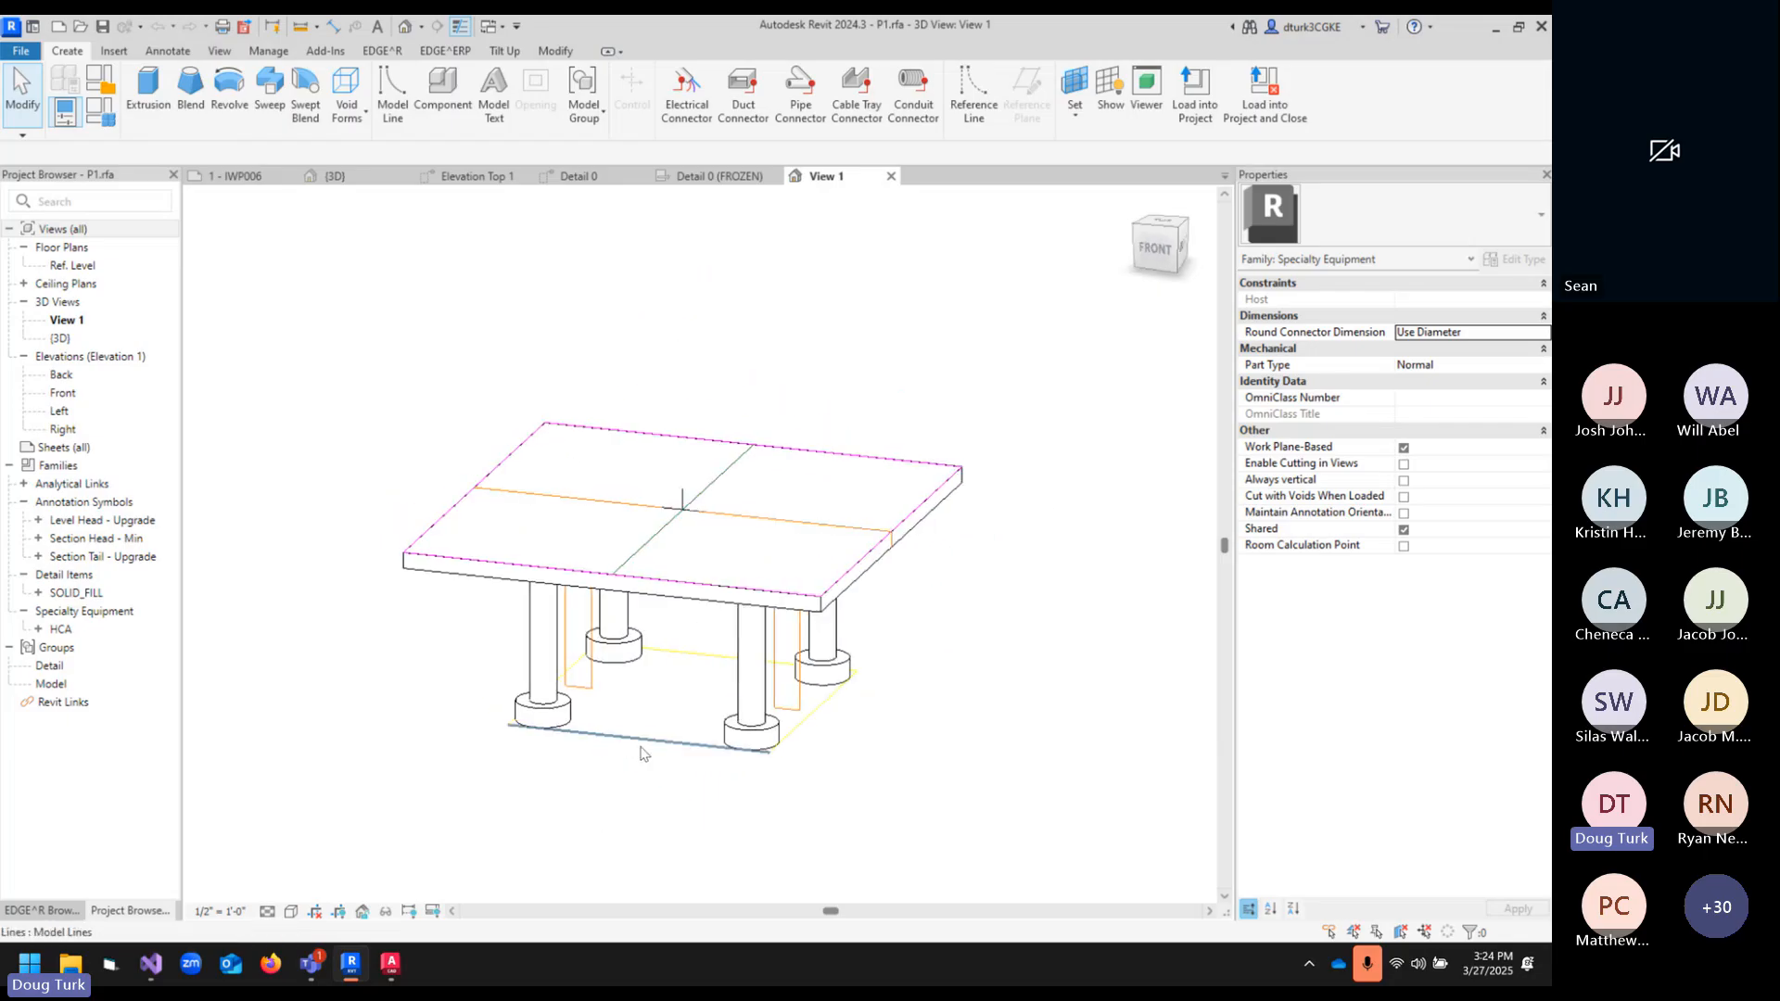
left_click(619, 742)
left_click(664, 716)
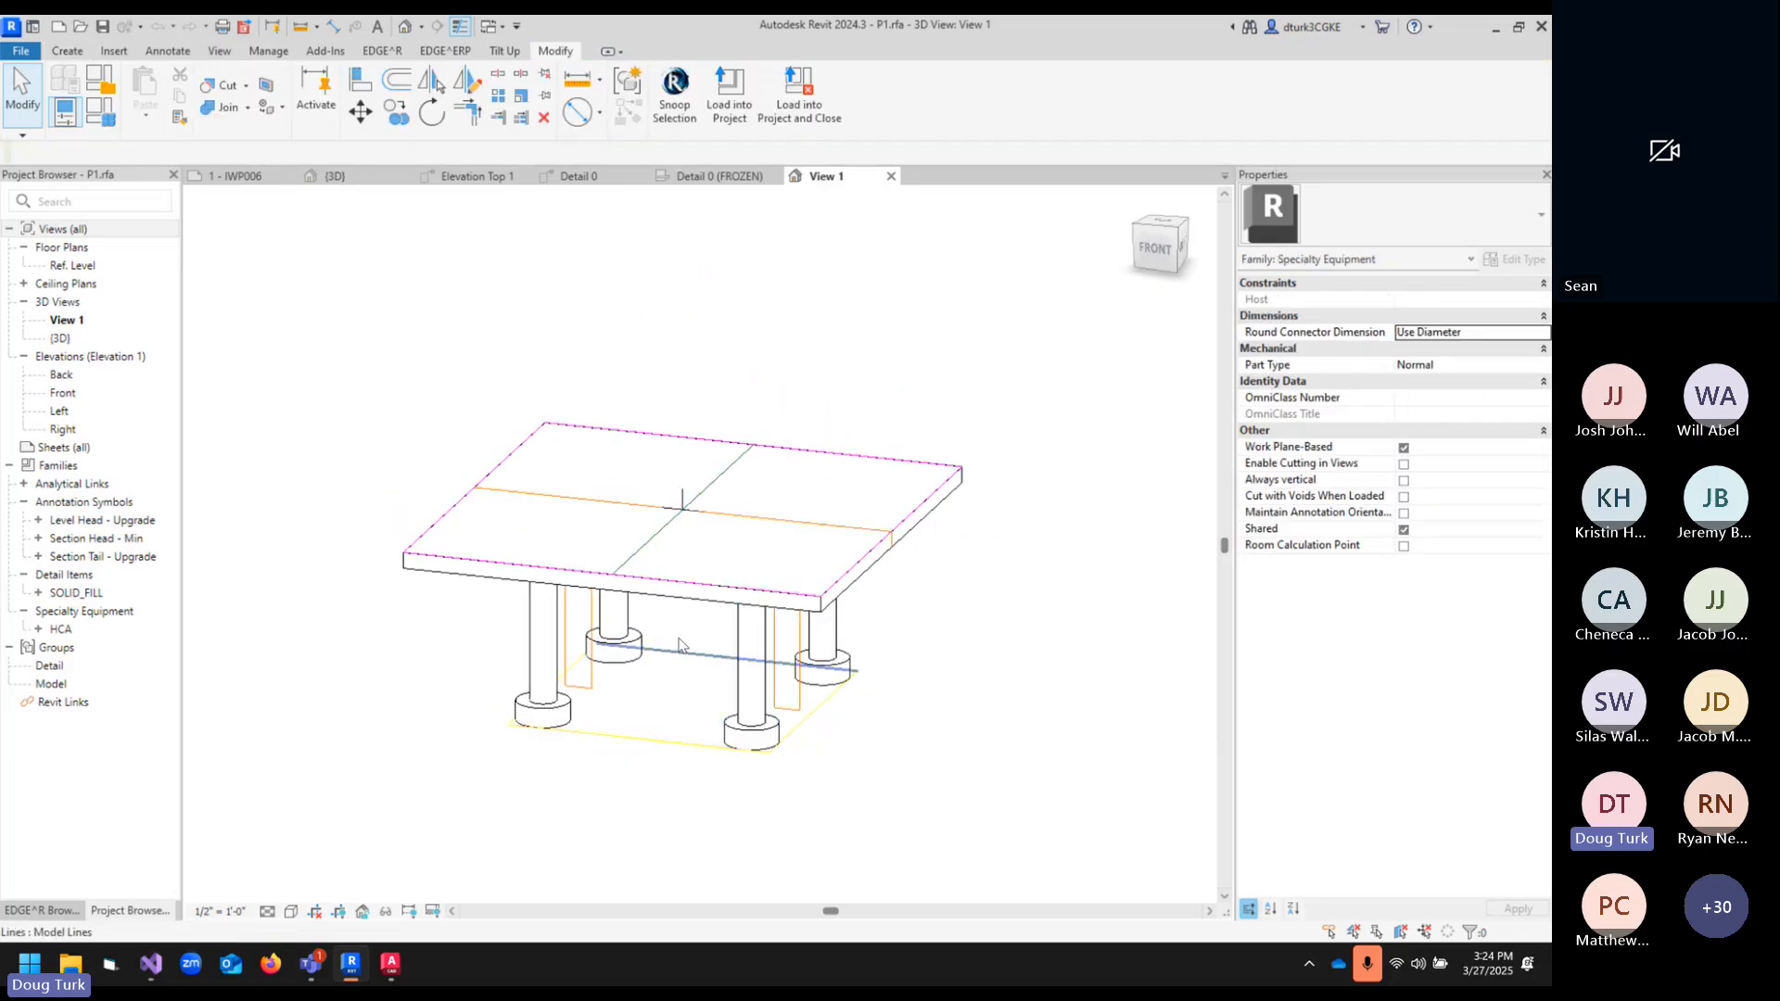
- Switch to AutoCAD and examine the exported IWP006 embed outlines at a shallow angle and the whole panel in 3D
left_click(390, 963)
middle_click_drag(945, 508, 965, 617, "shift")
middle_click_drag(1175, 522, 875, 605, "shift")
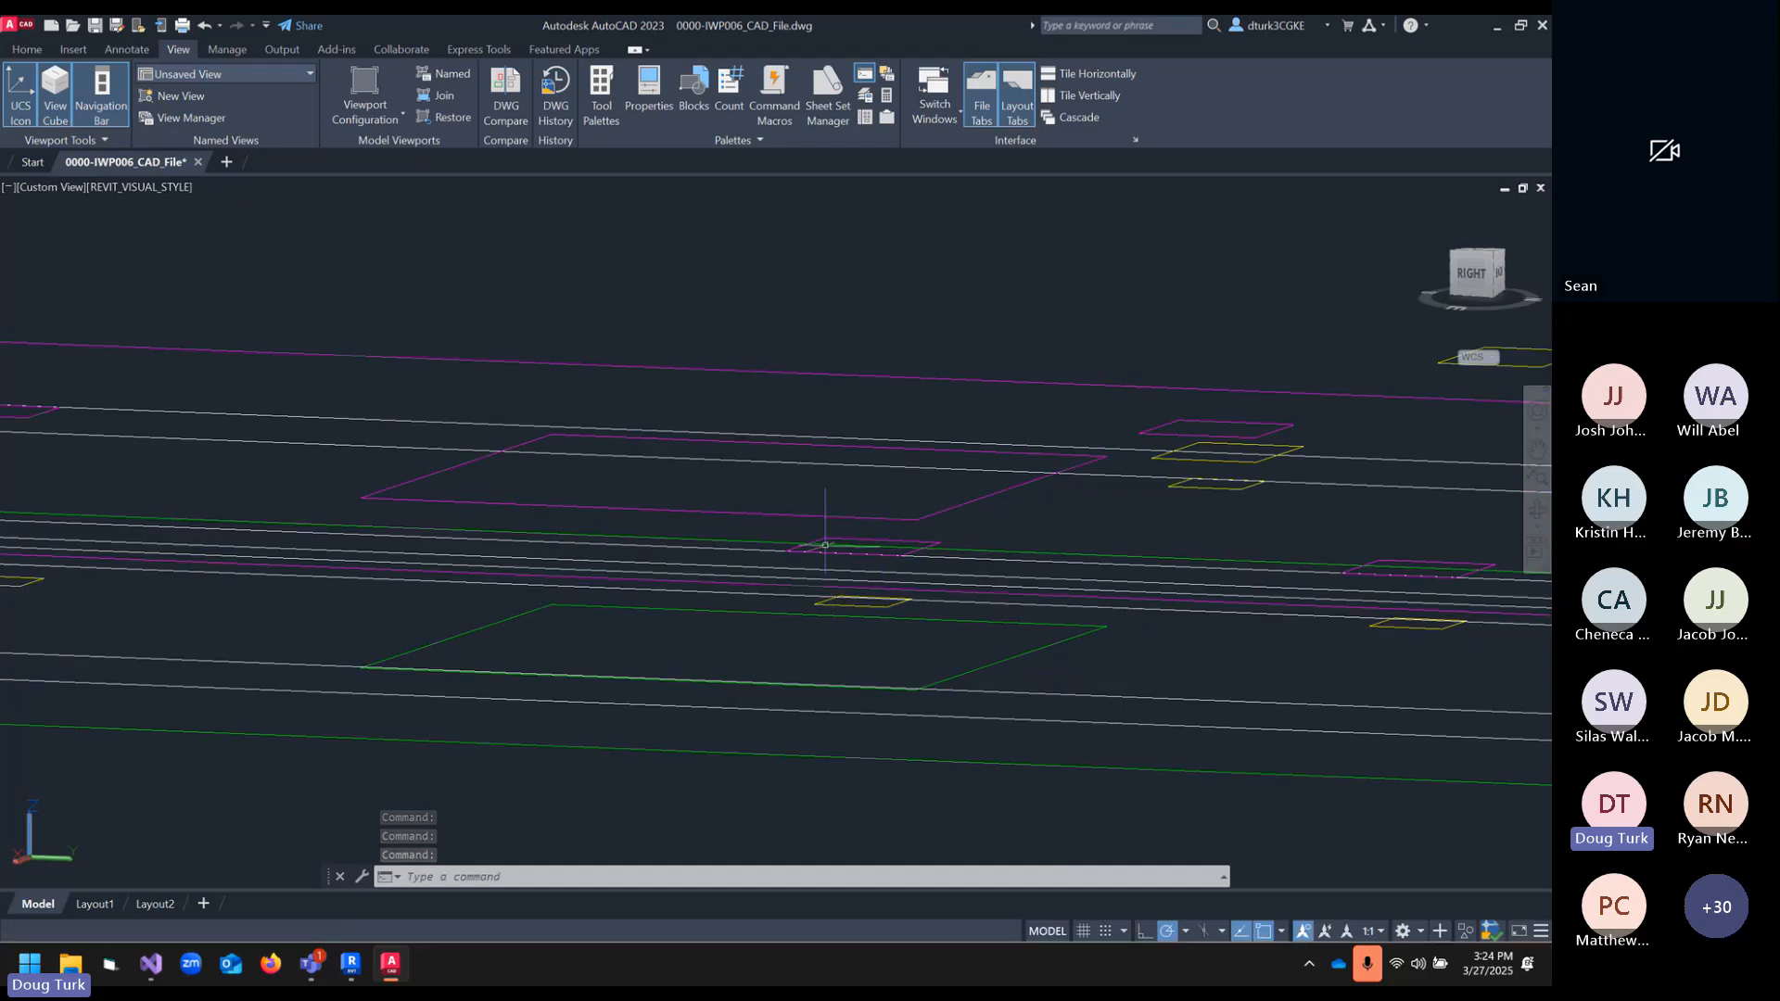
scroll(833, 529, "down", 6)
middle_click_drag(933, 397, 1104, 604, "shift")
left_click(1104, 603)
left_click(1274, 368)
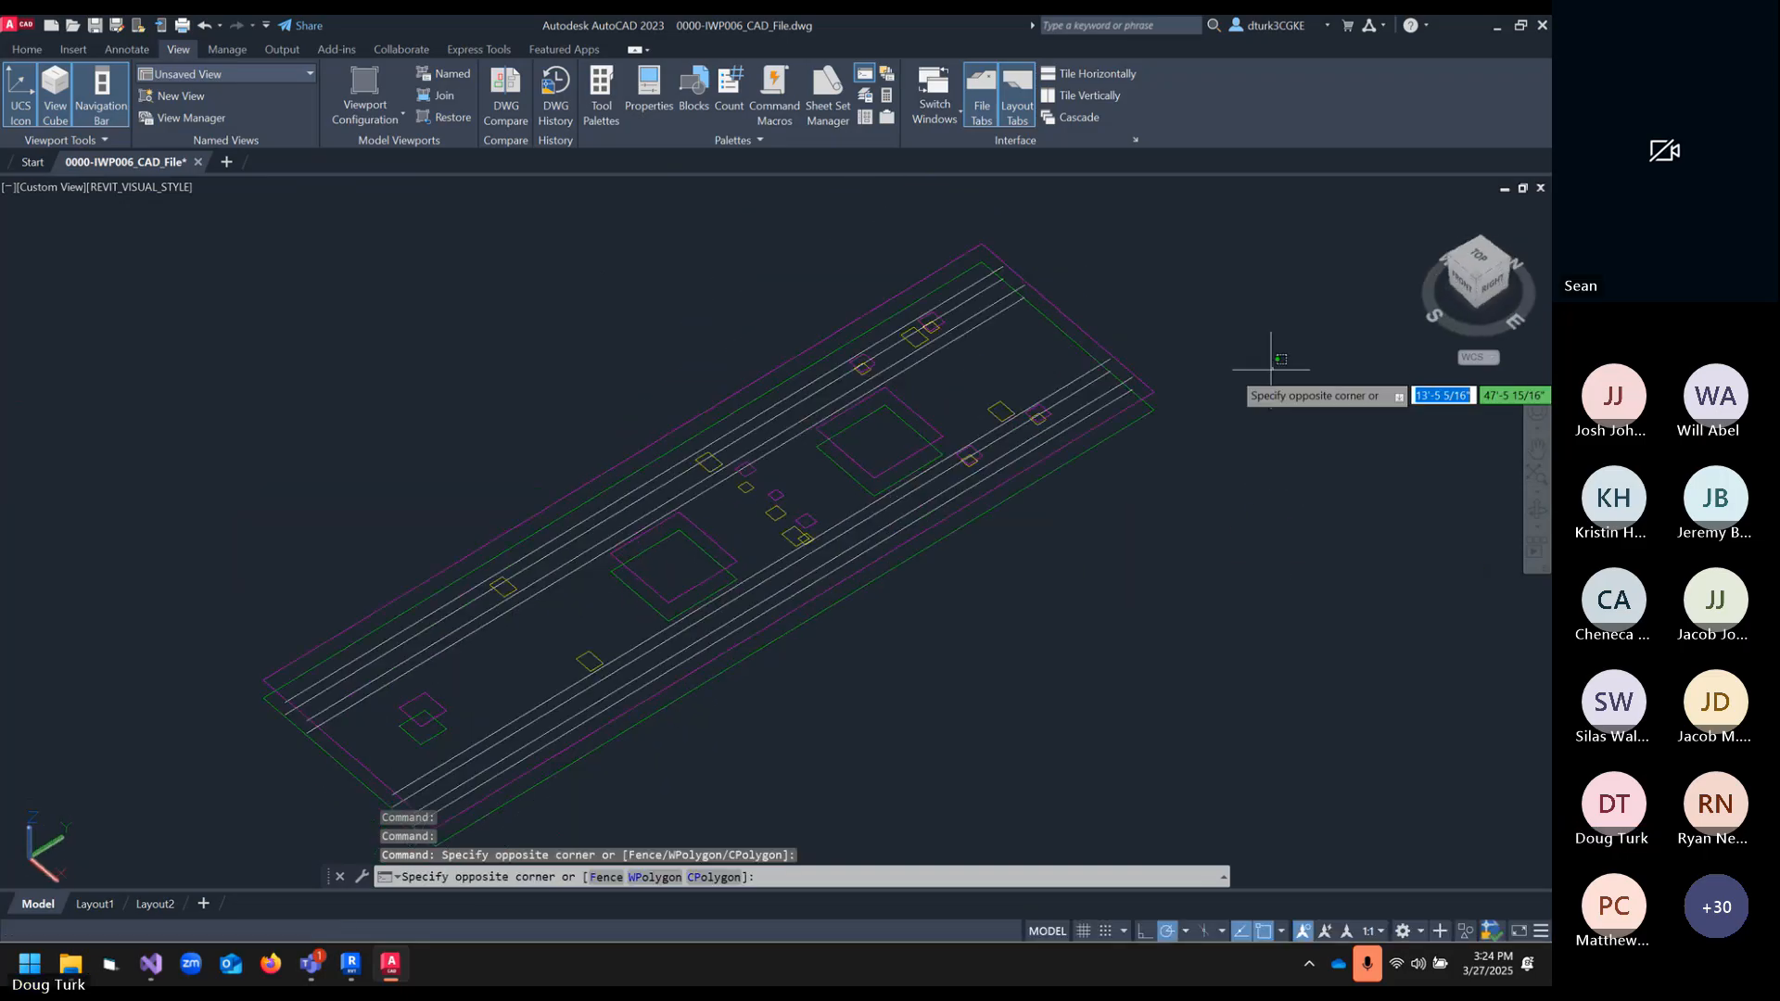
left_click(1255, 331)
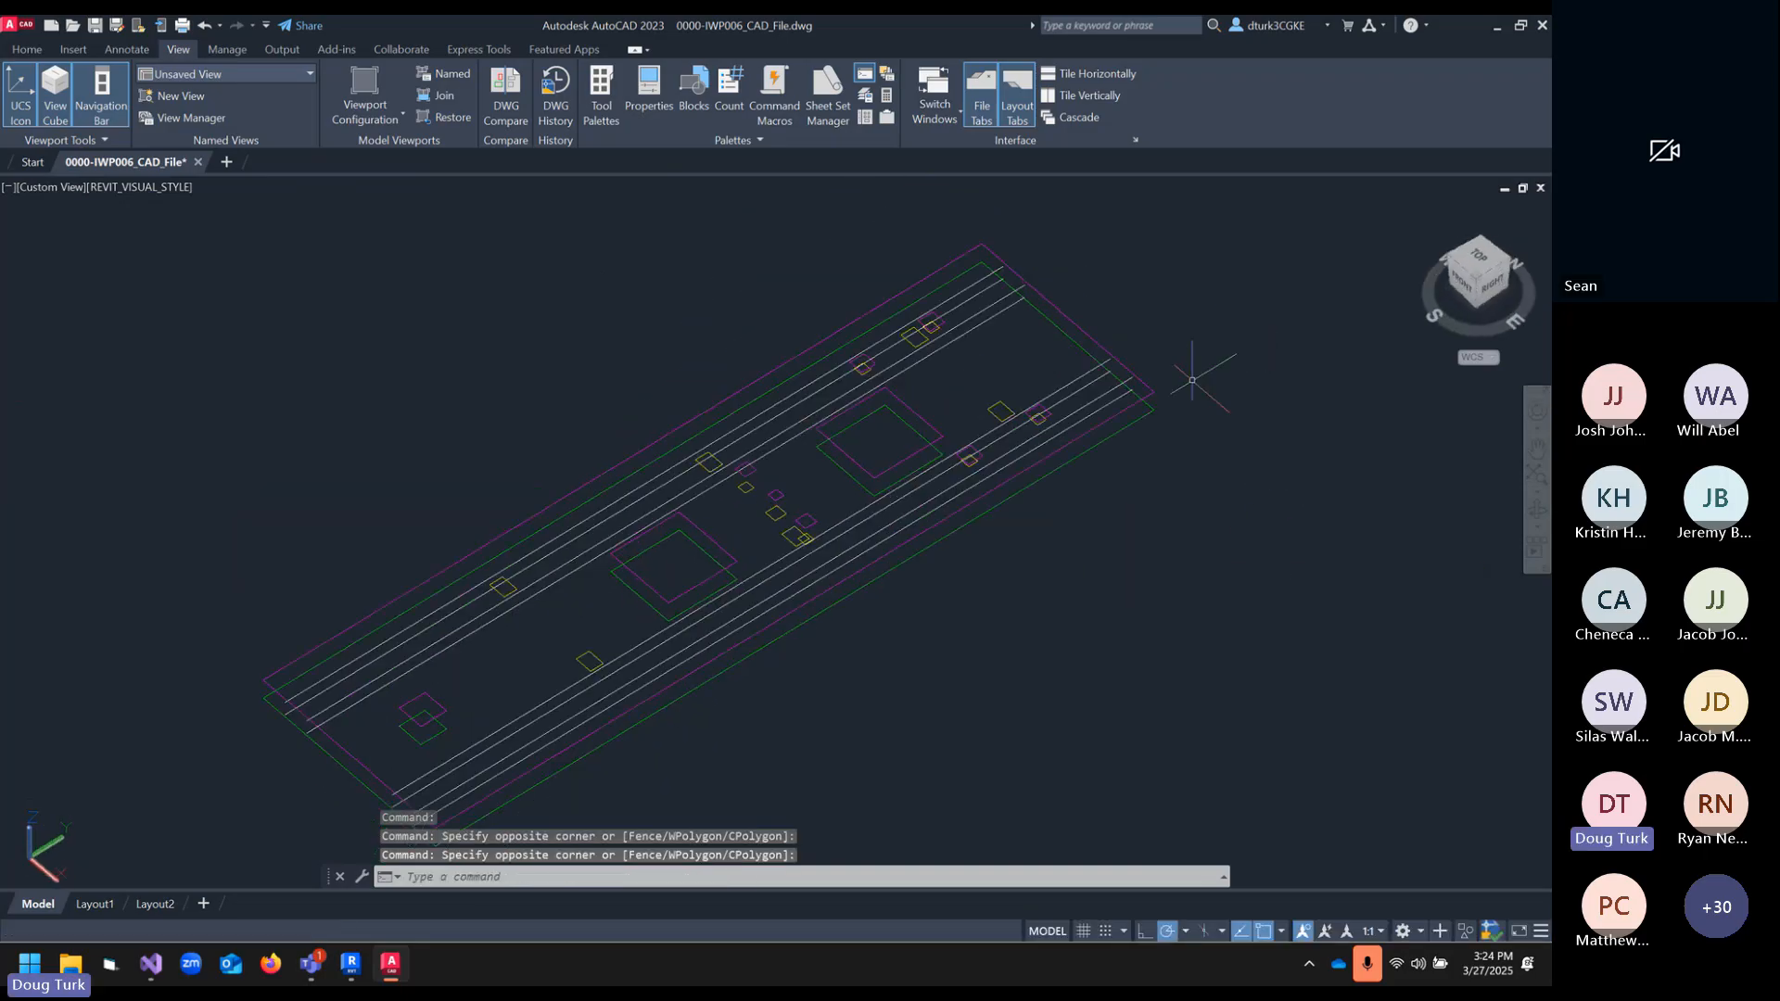
- Switch back to Revit and close the P1 embed family to return to the project's 3D view
left_click(351, 965)
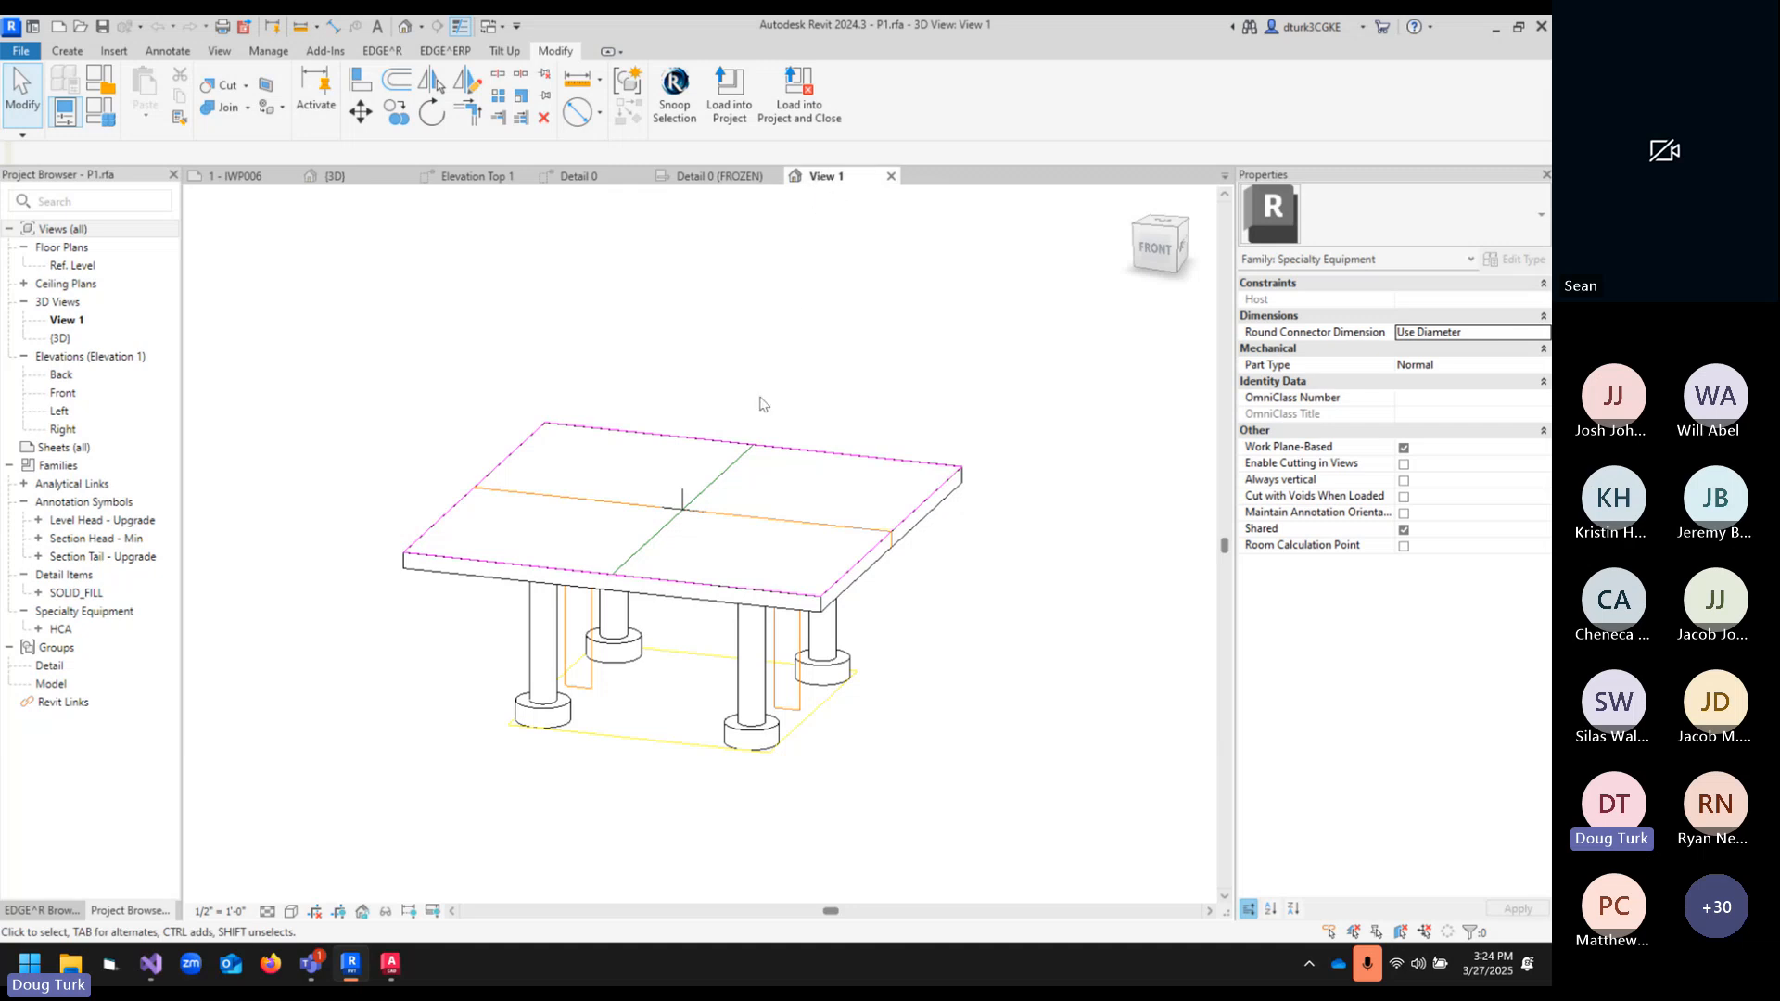
left_click(891, 176)
left_click(814, 489)
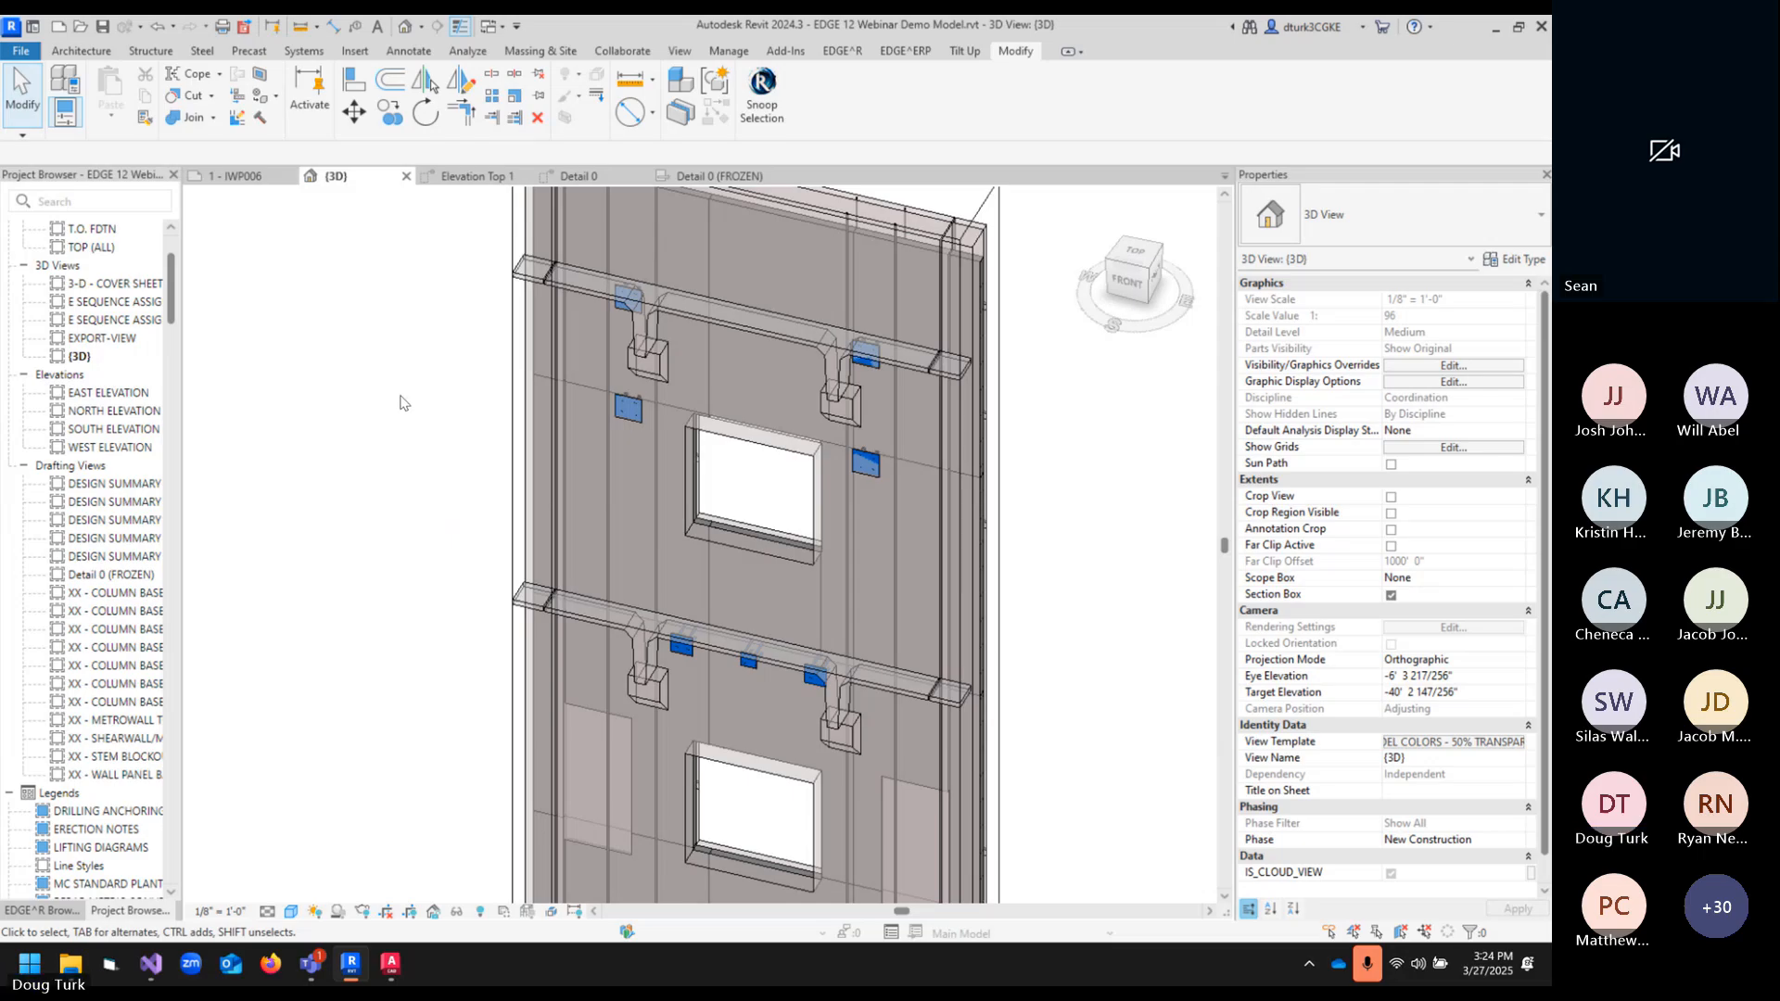
- Turn off the section box in the 3D view and show the entire building from a corner angle
scroll(408, 394, "down", 3)
middle_click_drag(499, 542, 606, 457)
scroll(605, 457, "down", 1)
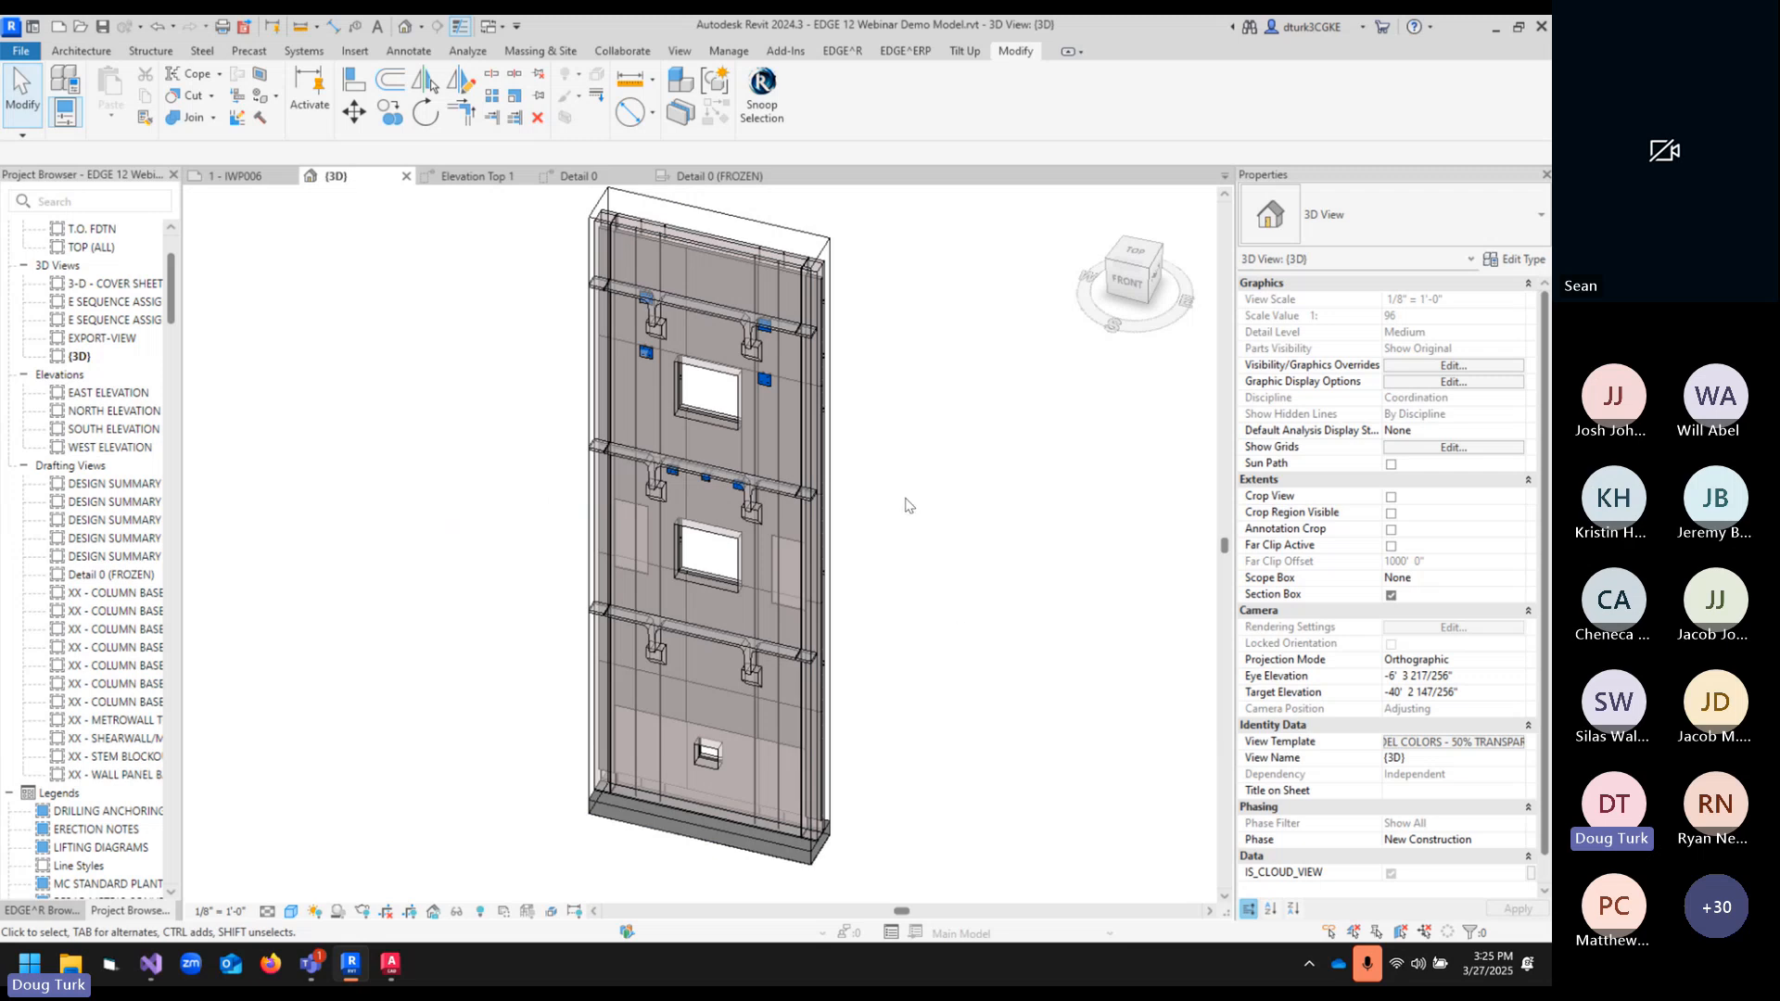
left_click(1391, 595)
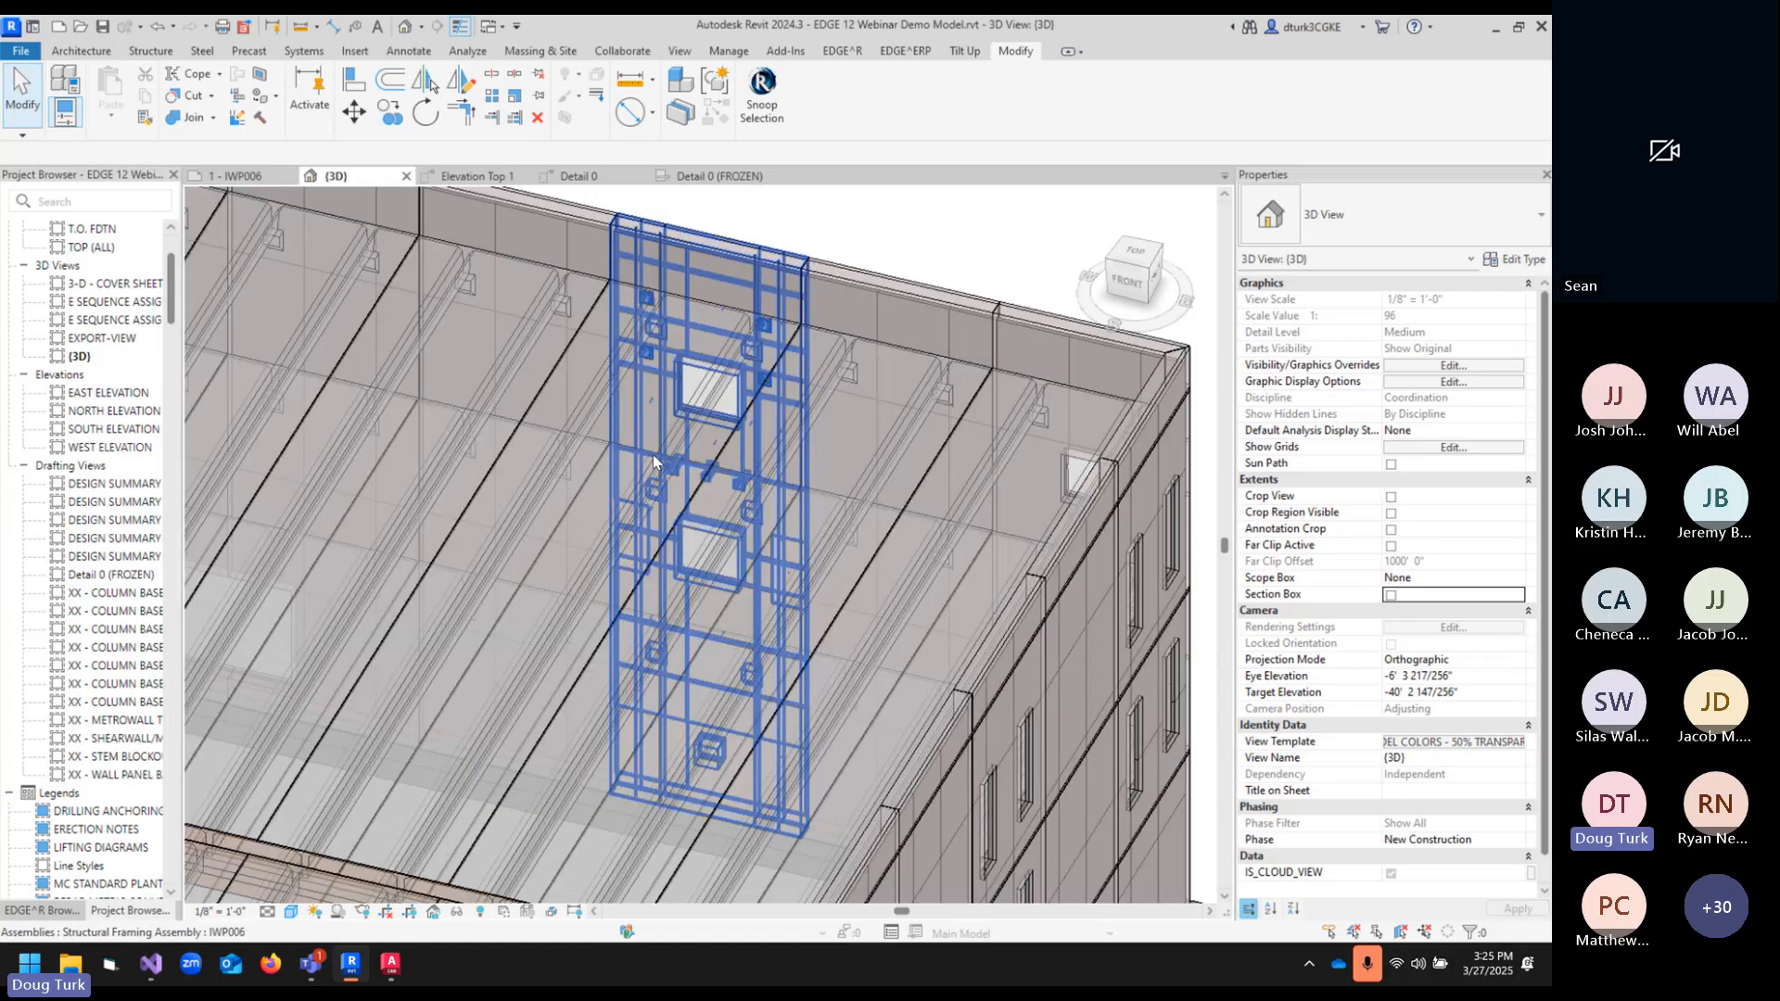
middle_click(772, 586)
middle_click(773, 586)
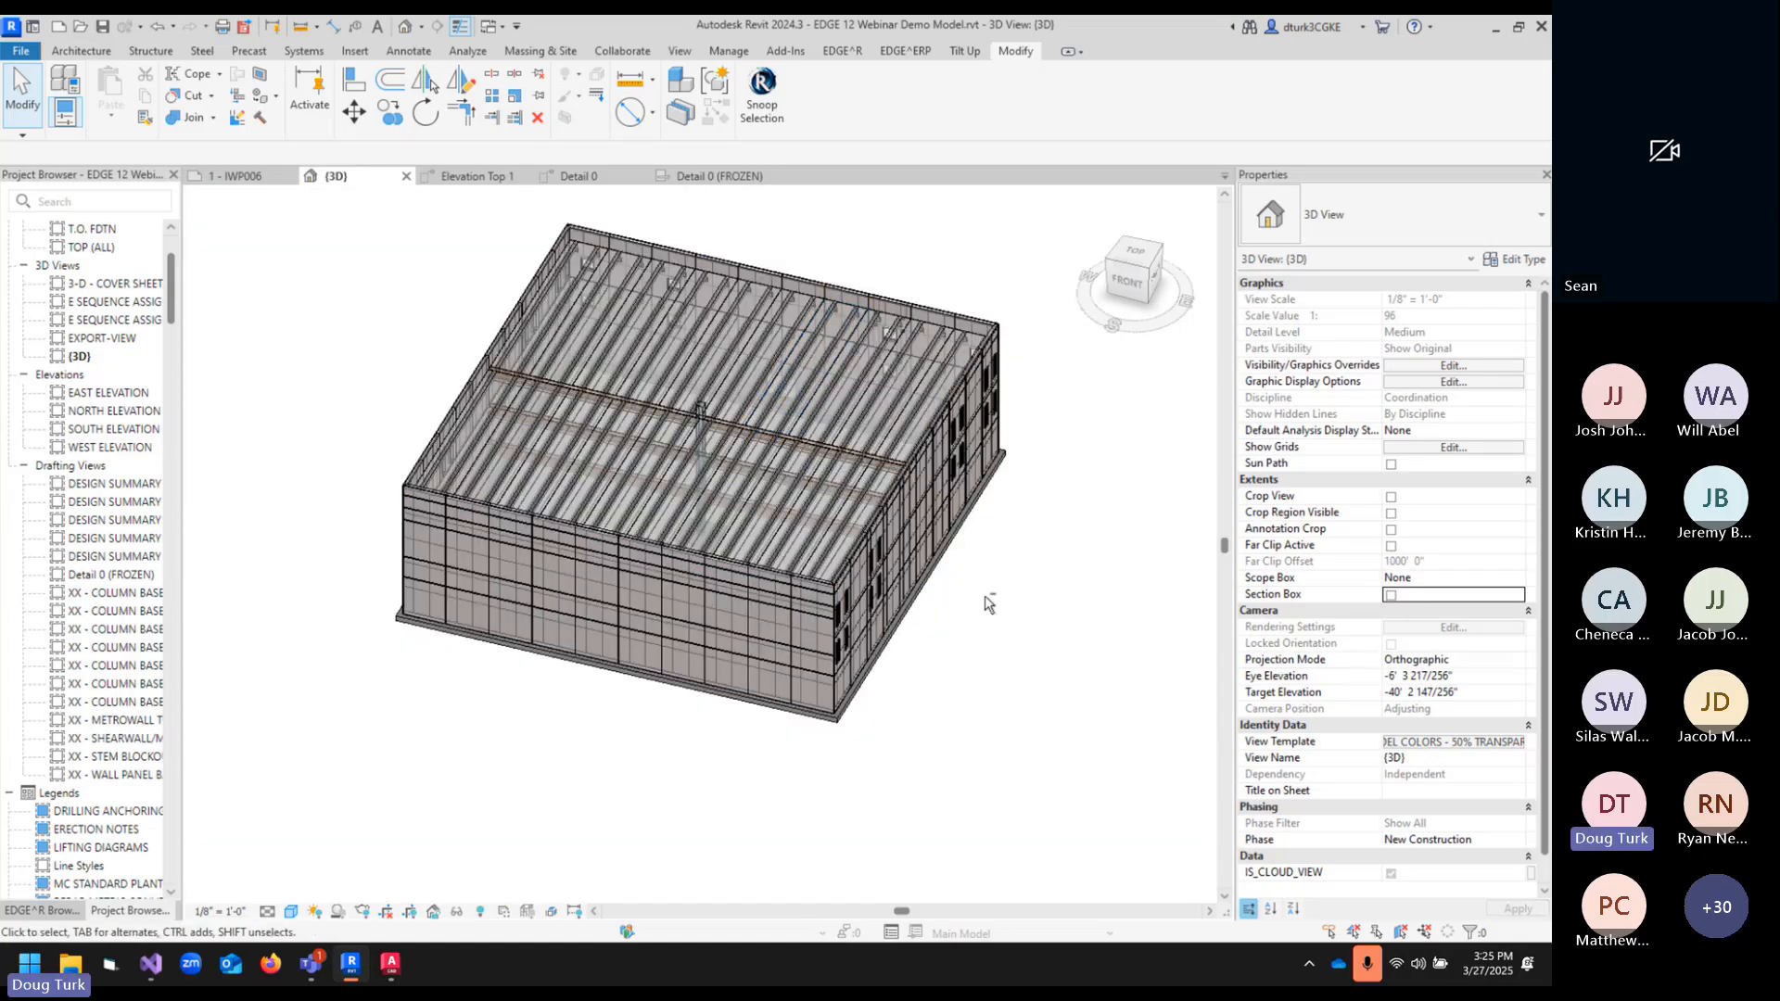
middle_click_drag(989, 604, 932, 376, "shift")
- Look over the available EDGE^R insulation tools and examine the Insulation Drawing Settings, closing them without applying changes
left_click(842, 50)
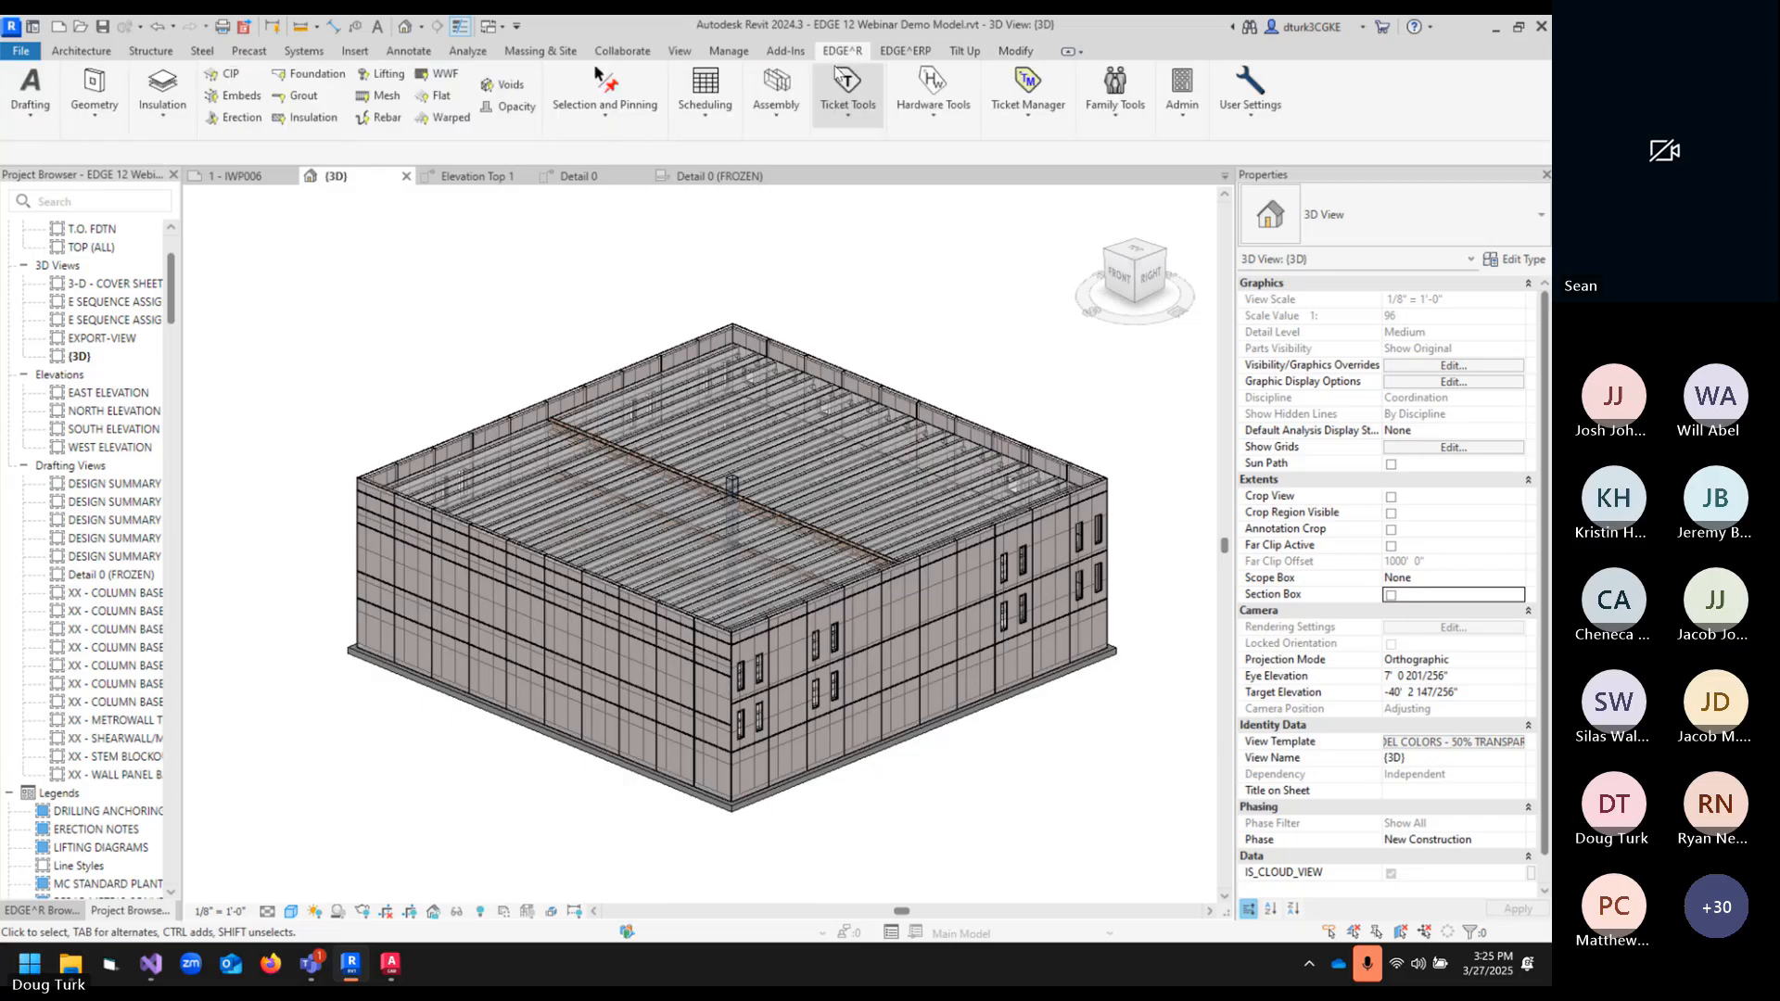
left_click(162, 102)
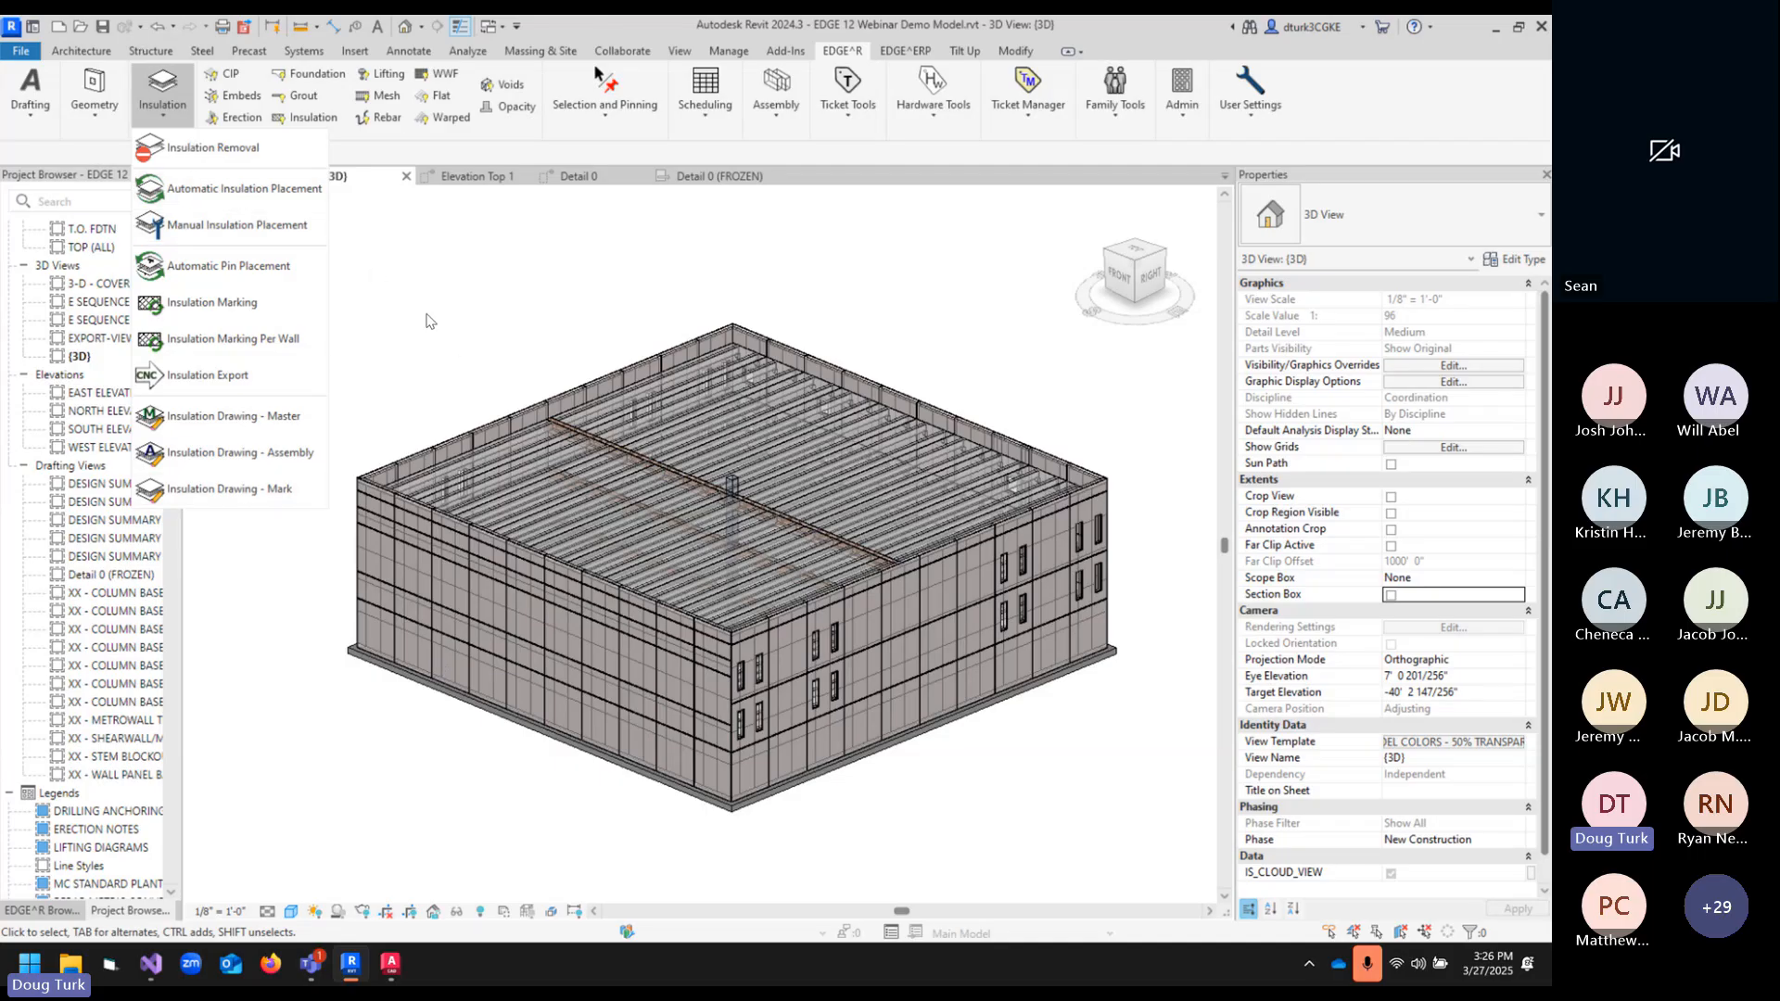
left_click(414, 269)
left_click(1281, 114)
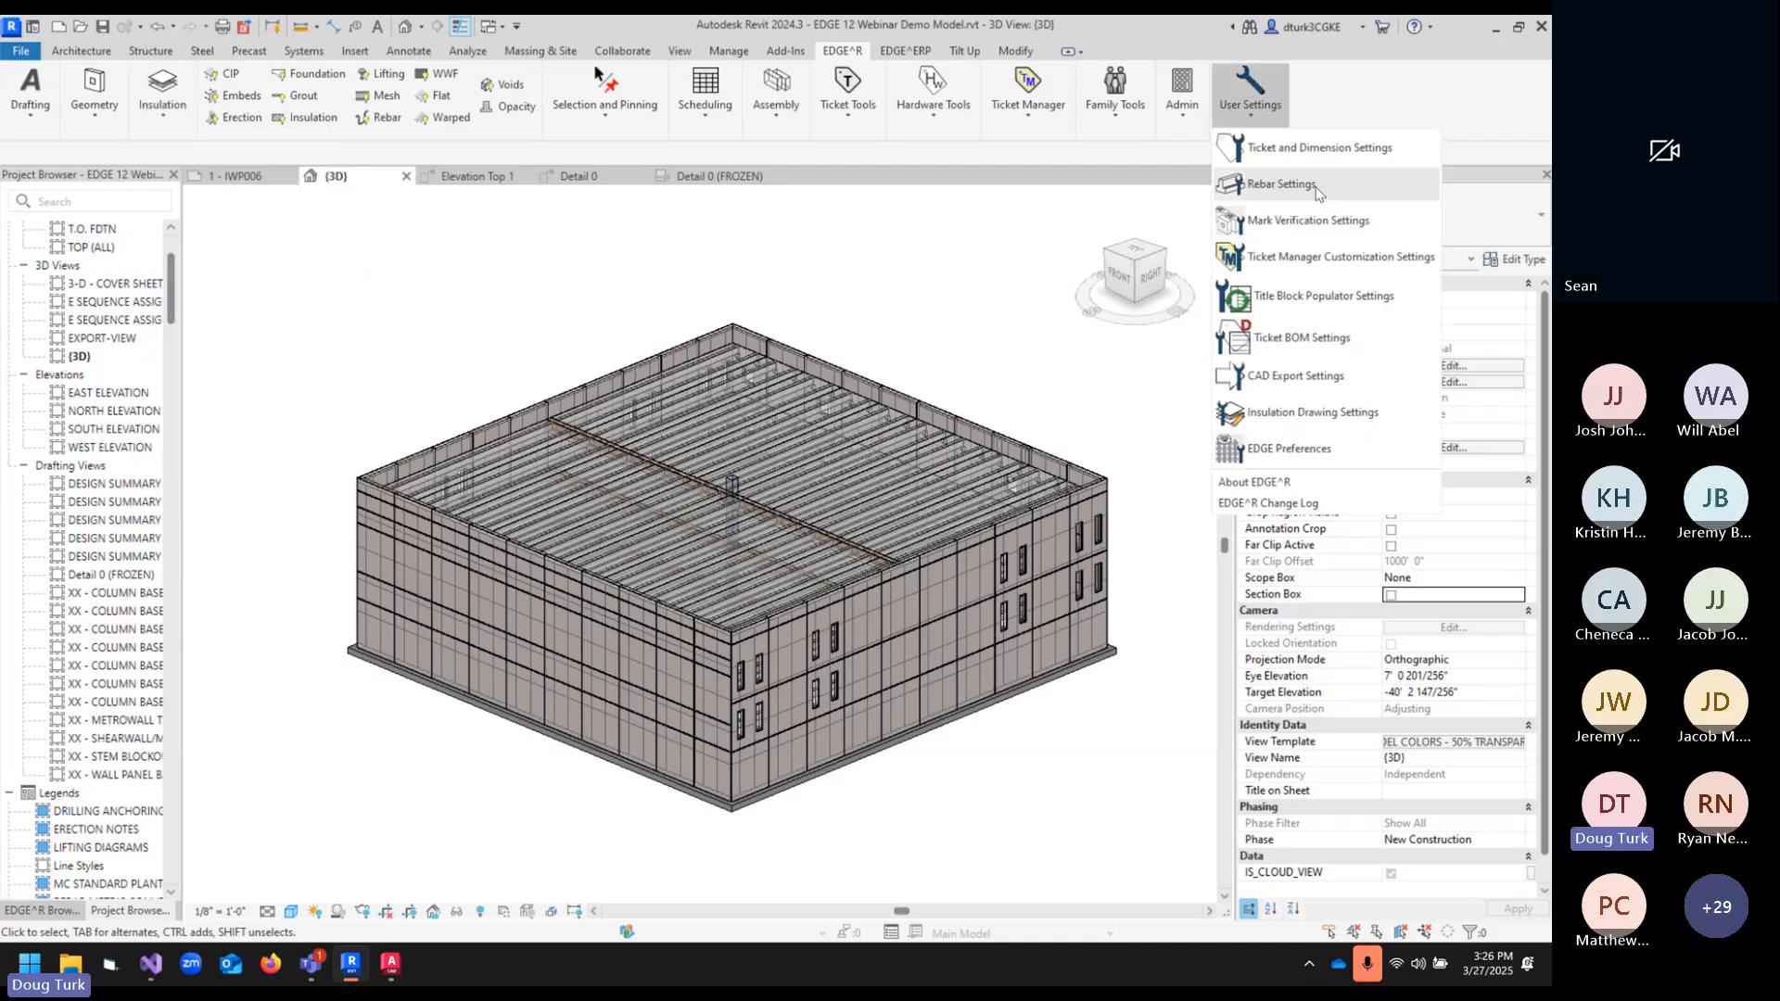
left_click(1271, 413)
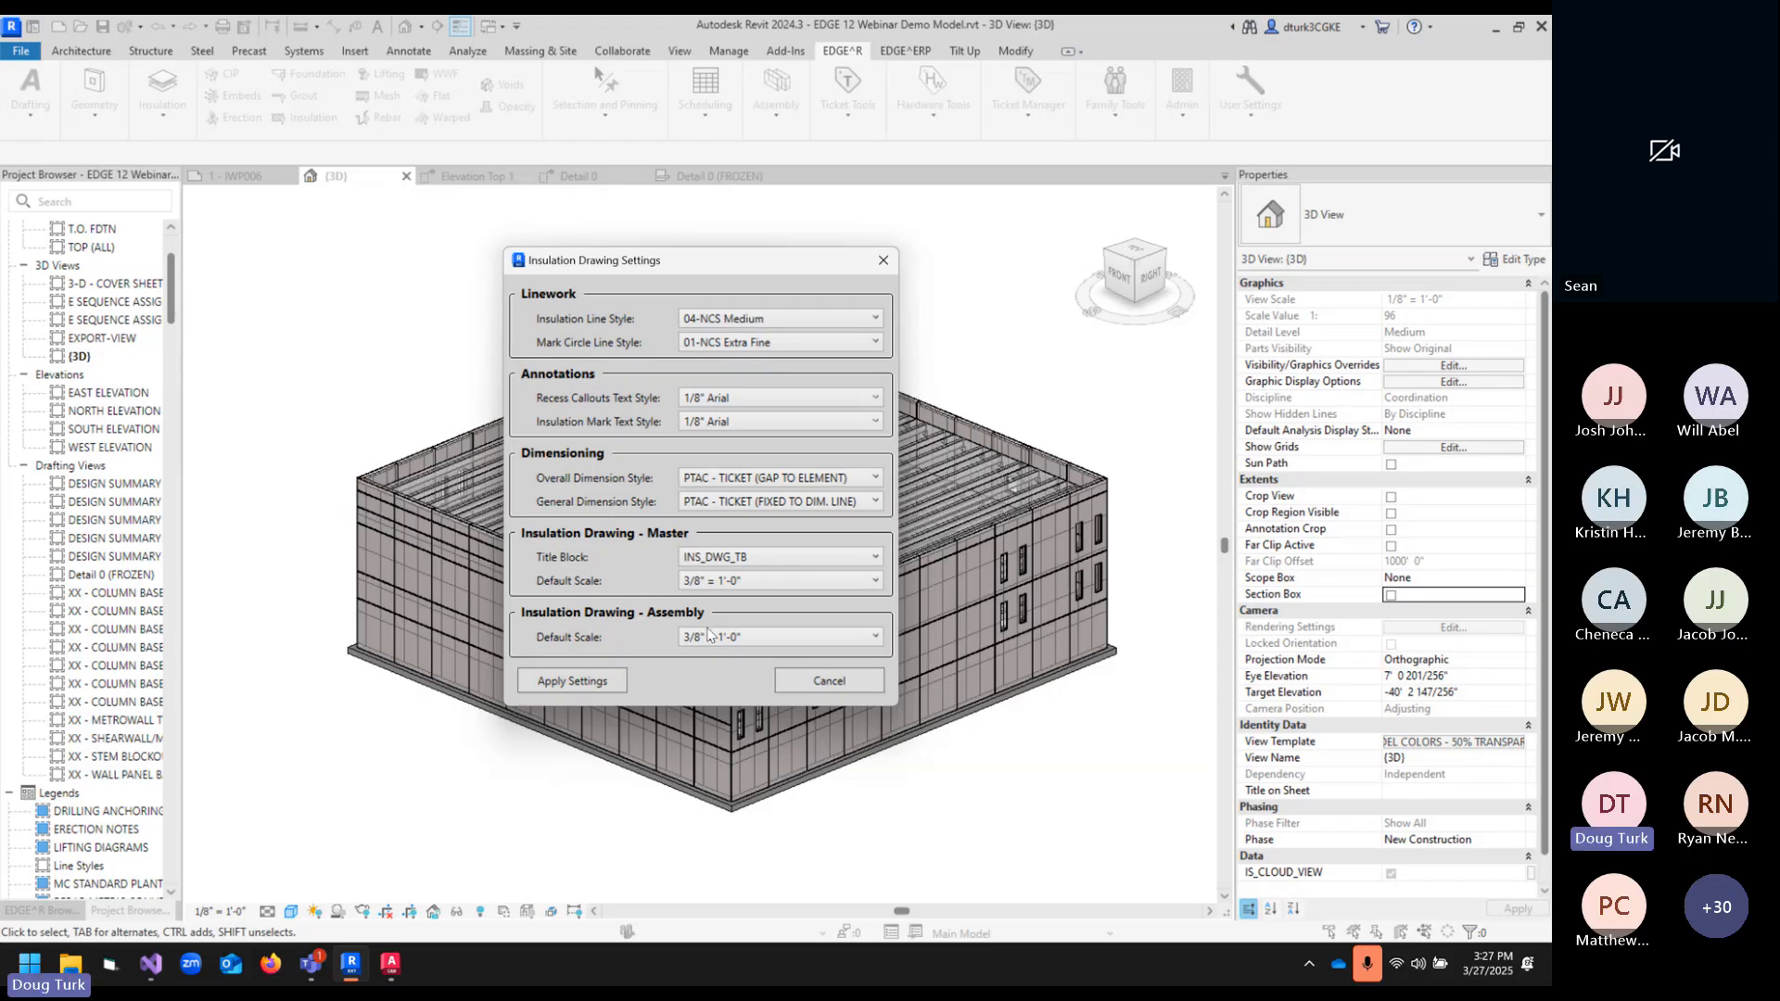
left_click(884, 261)
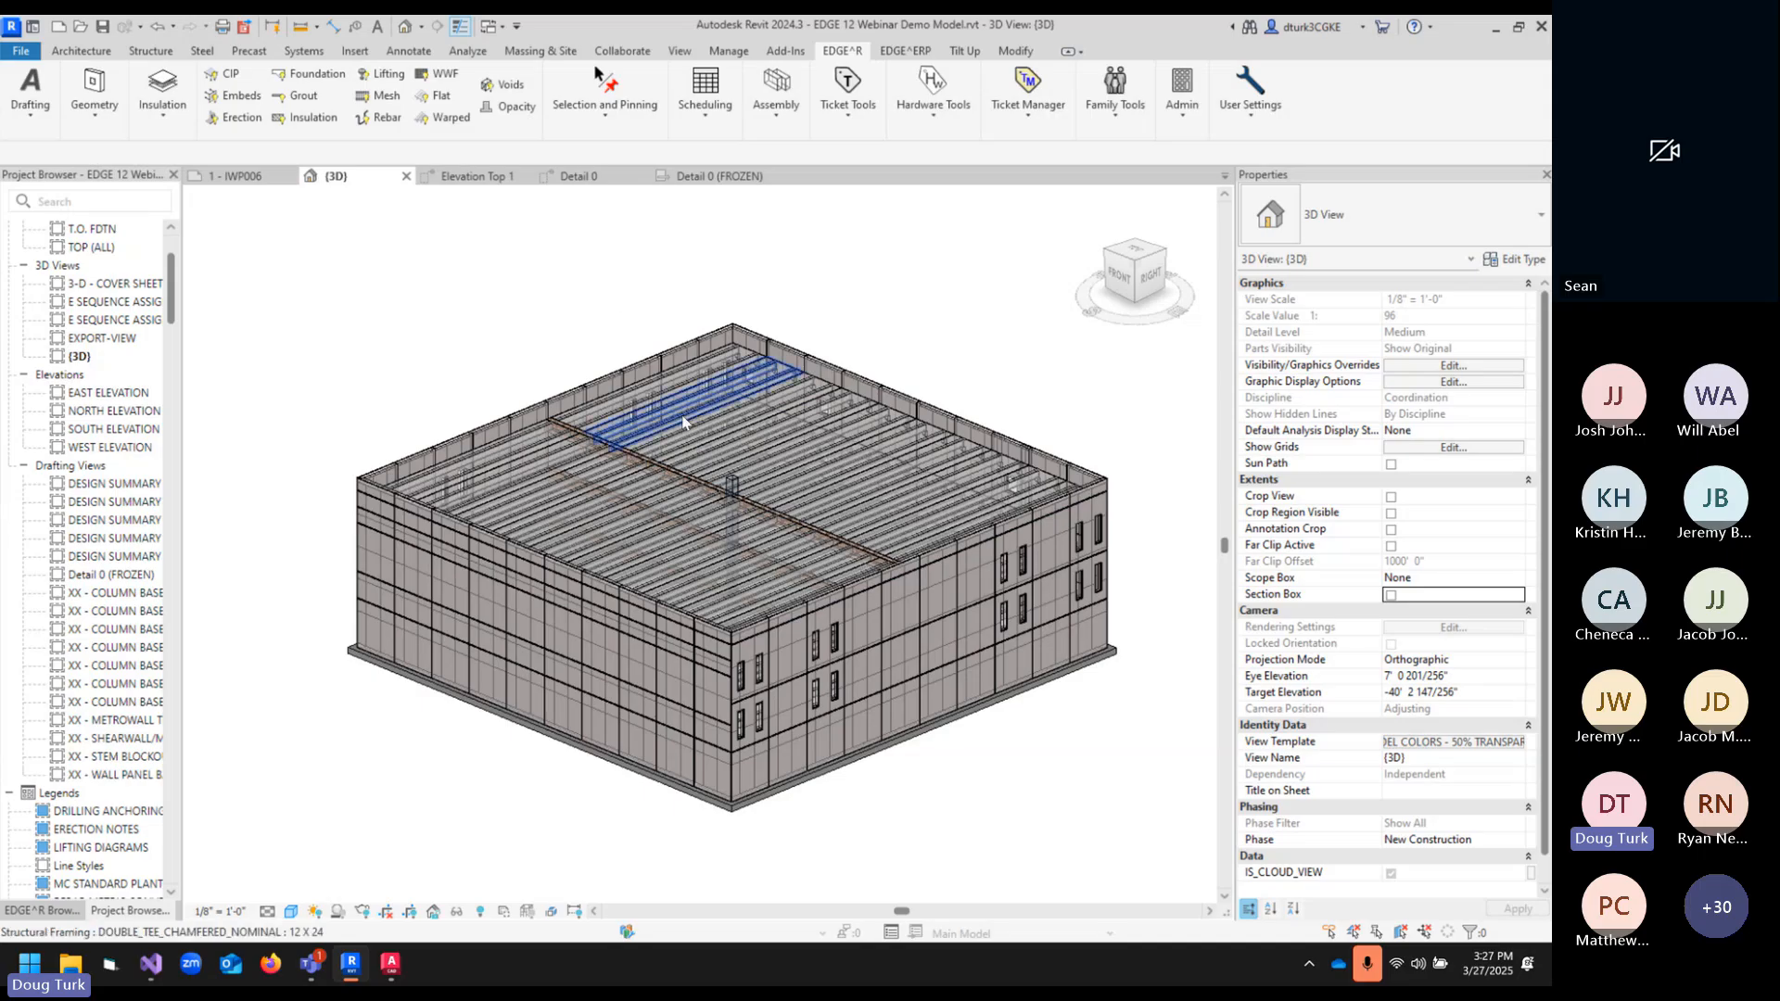
- Run Insulation Drawing - Master for all valid insulation with the new legends' scale set to 3/8" = 1'-0"
mouse_move(684, 422)
middle_mouse_down()
mouse_move(724, 446)
mouse_move(664, 448)
middle_mouse_up()
left_click(162, 92)
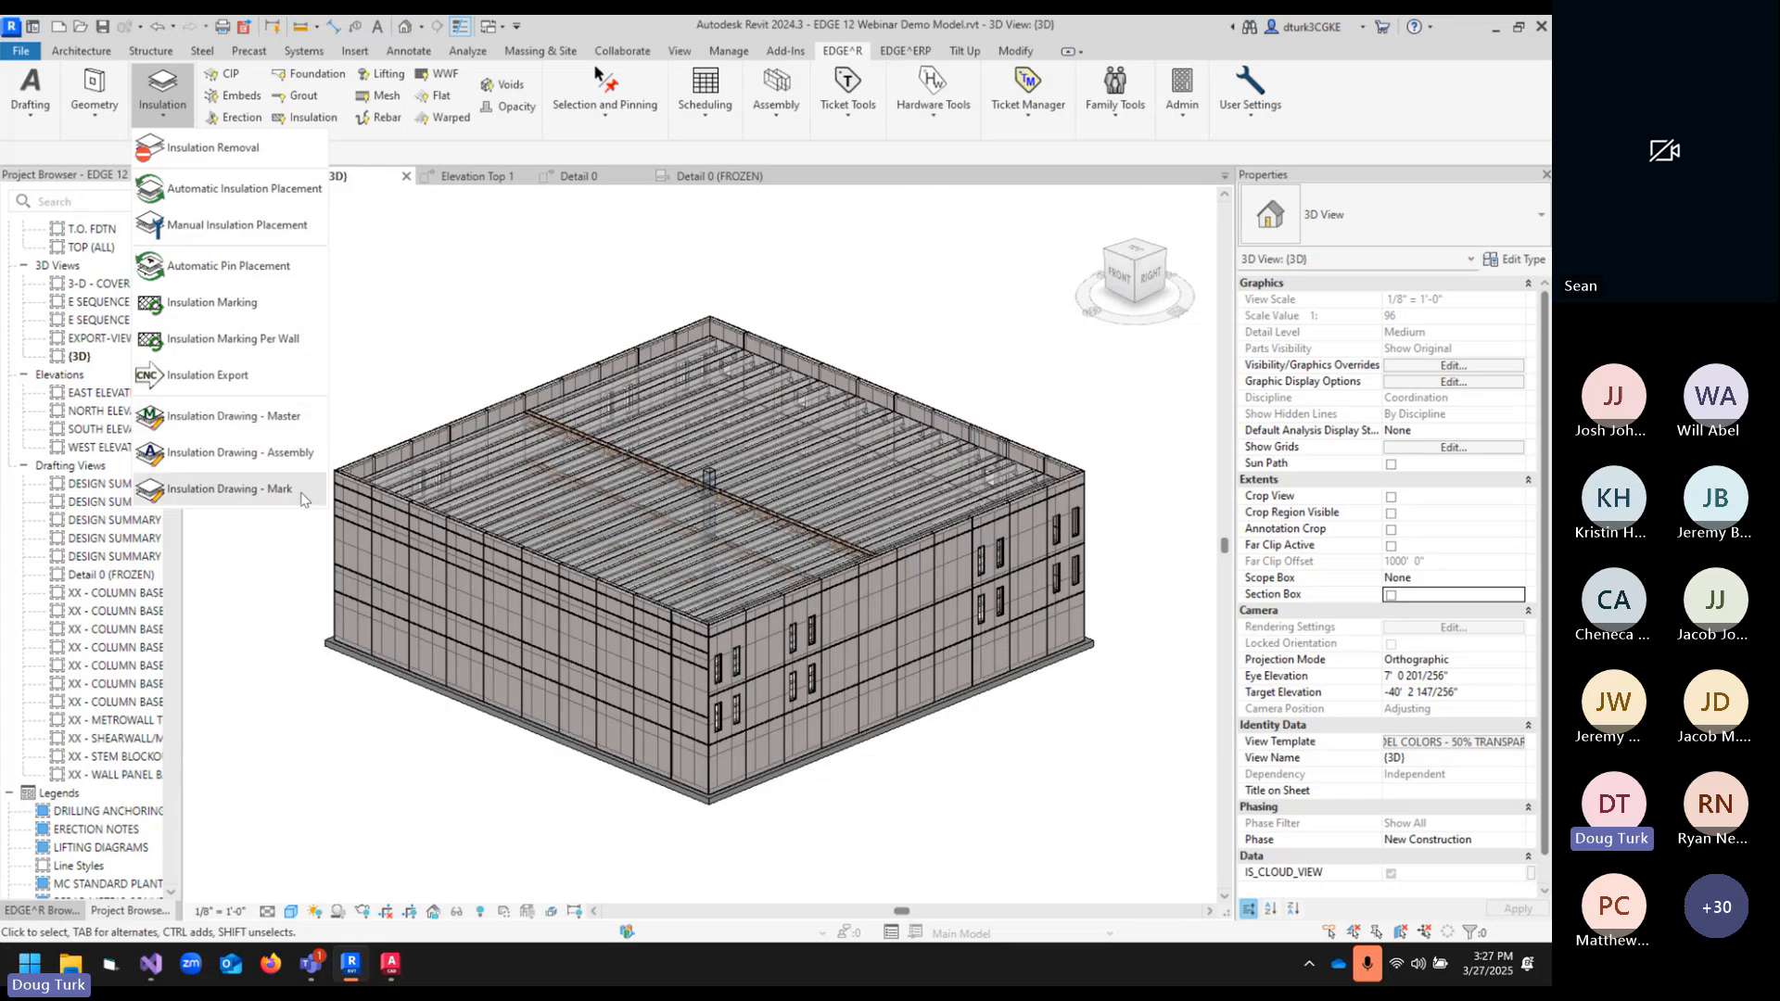
left_click(223, 426)
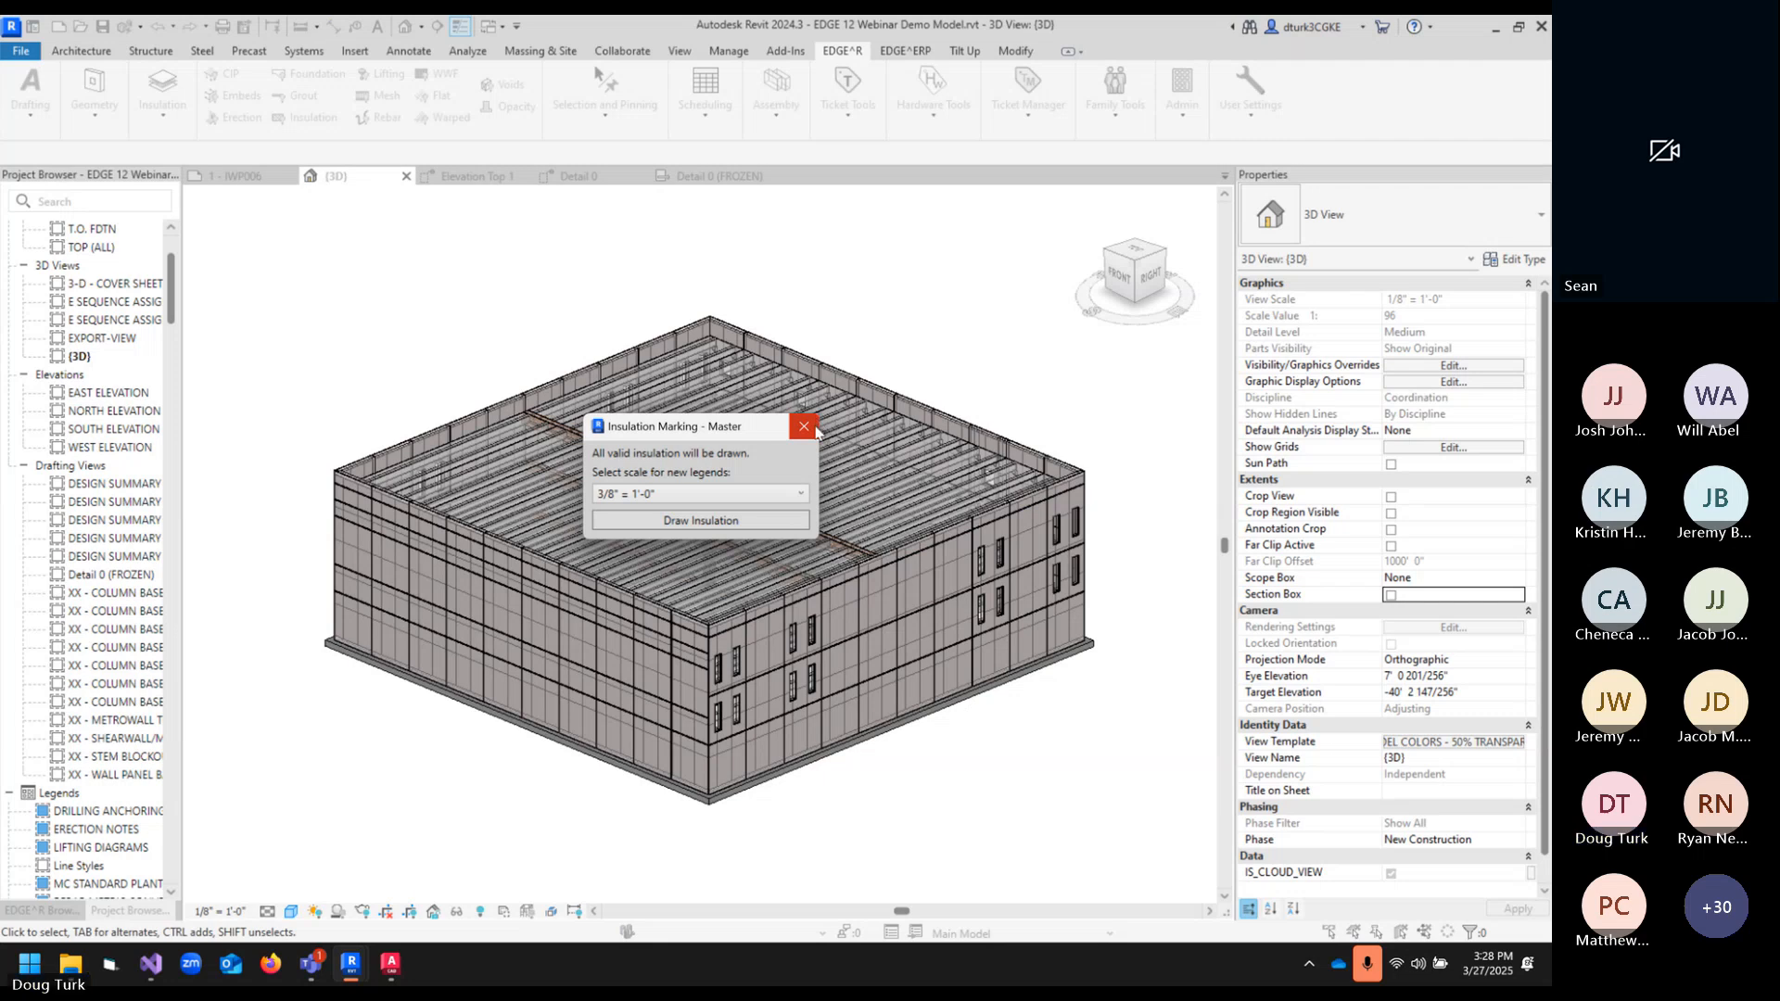
left_click(730, 489)
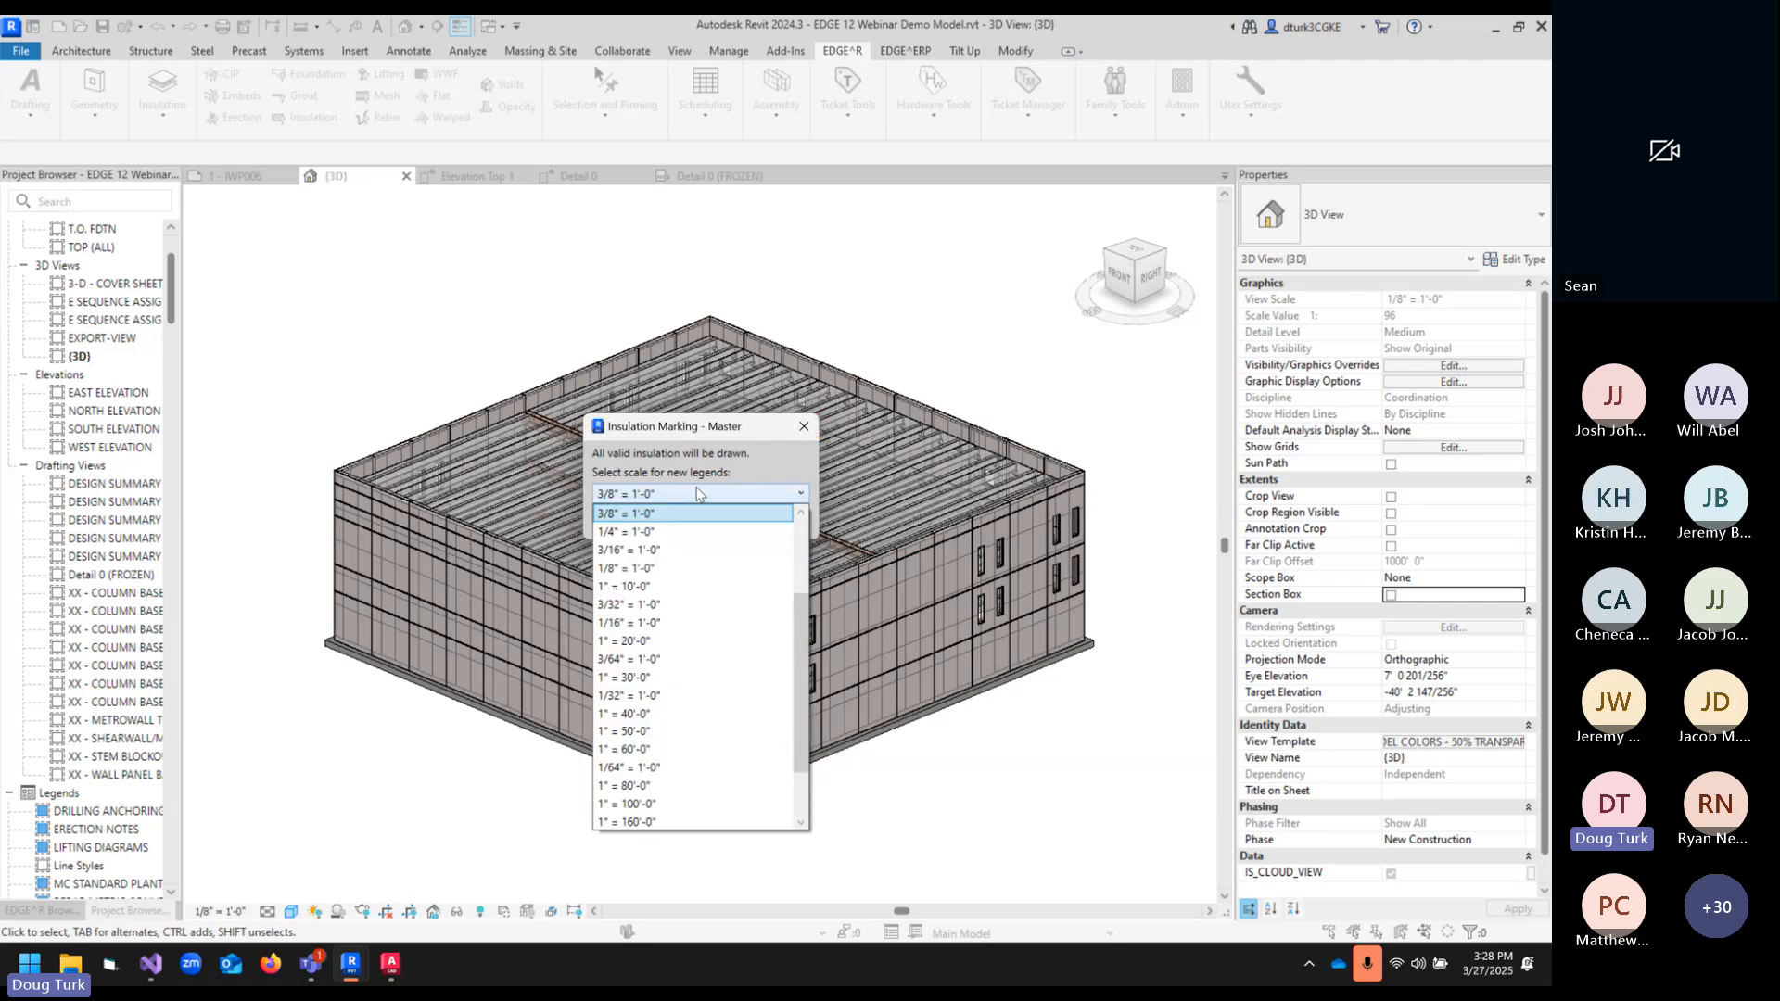
left_click(635, 514)
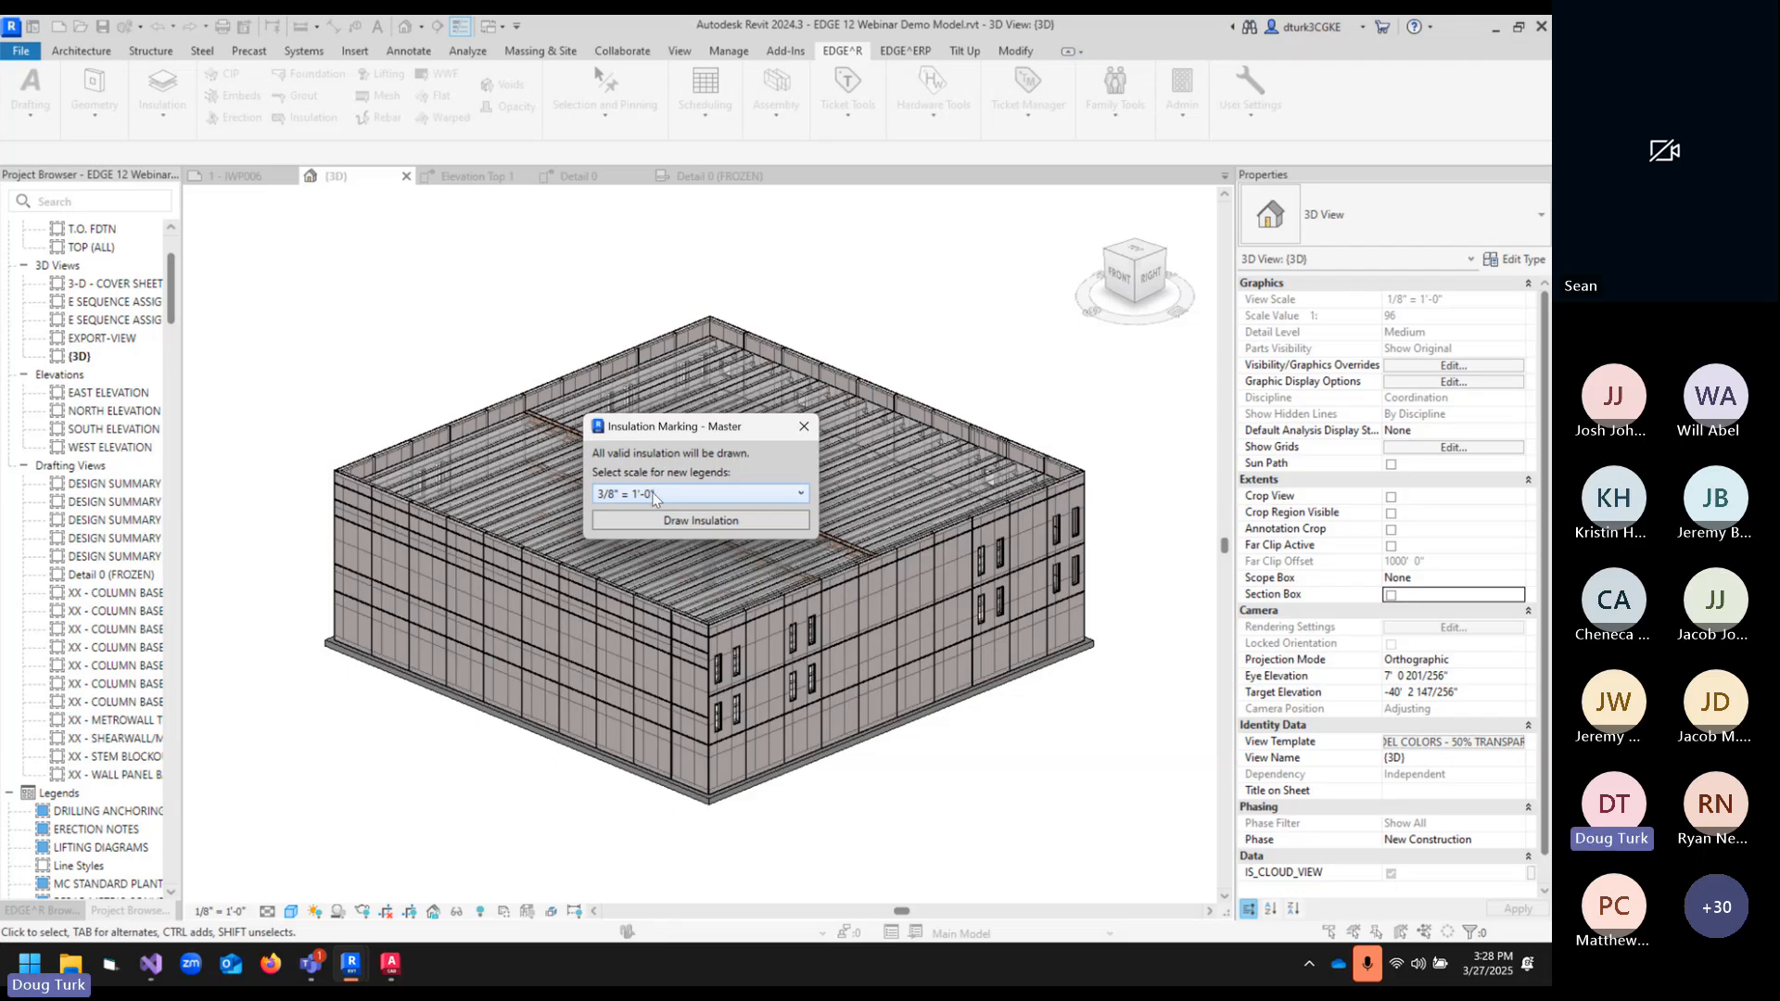
left_click(682, 492)
left_click(677, 512)
left_click(706, 522)
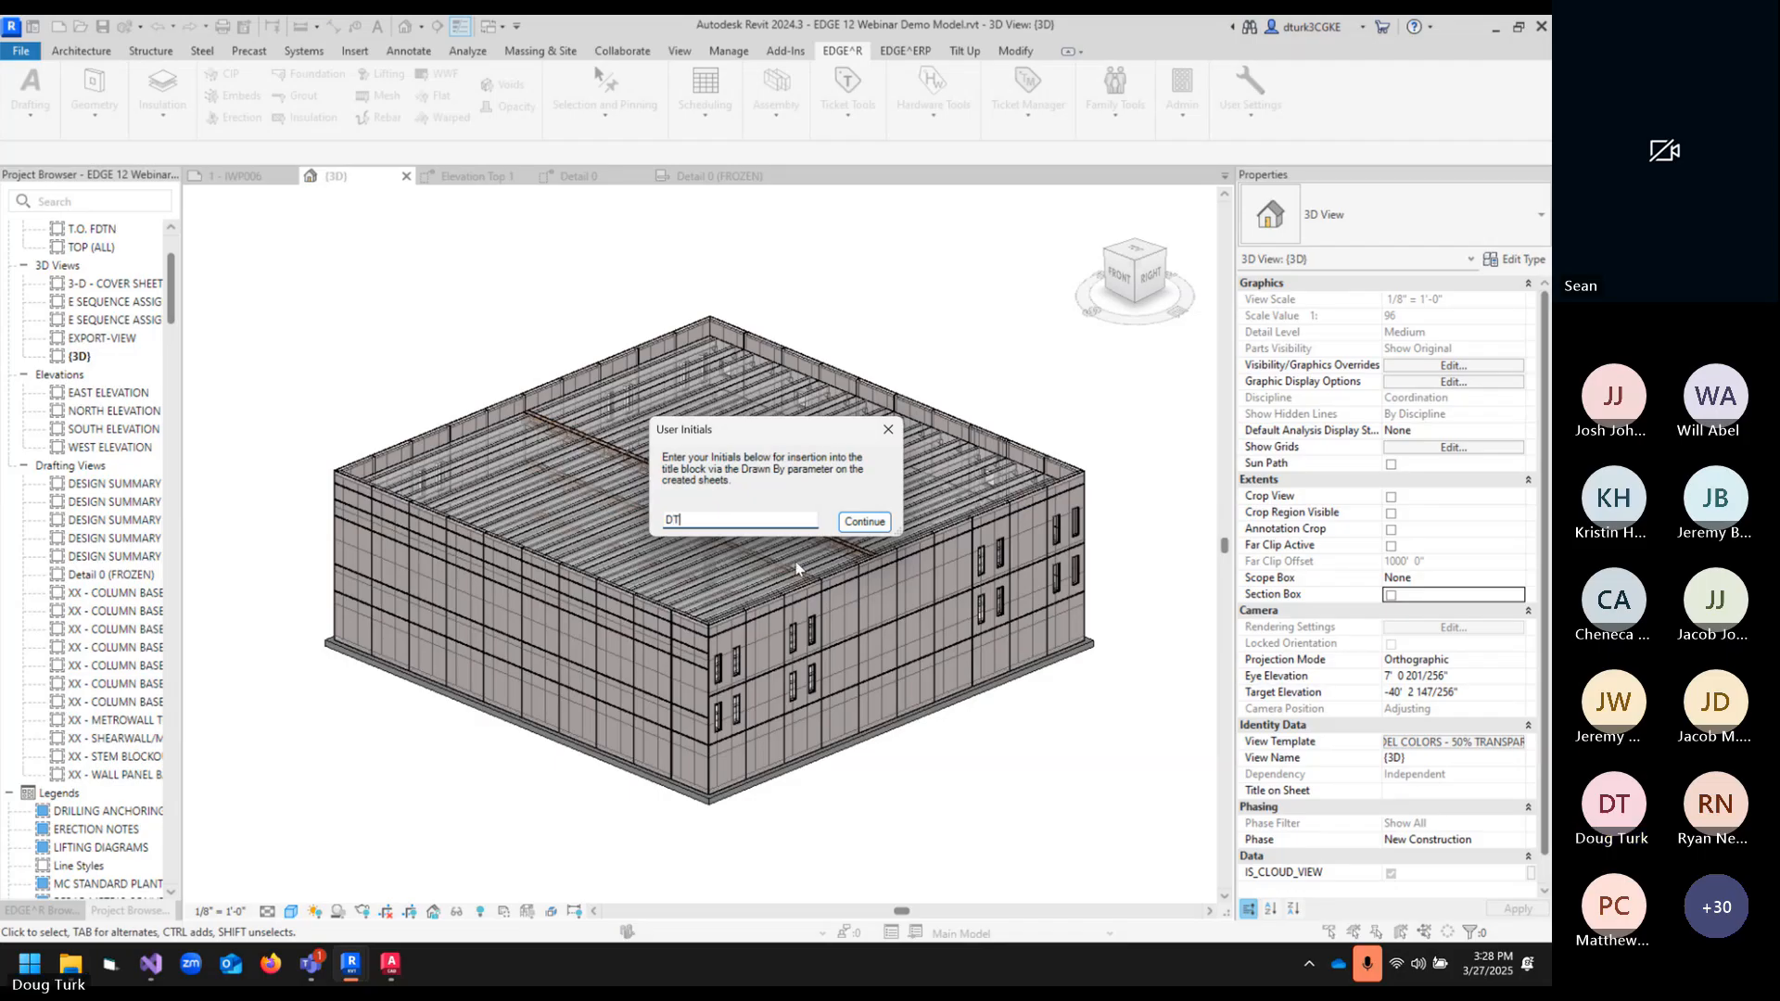
- Enter the drafter's initials for the Drawn By parameter, generate the master insulation sheets, and close the completion report
left_click(867, 523)
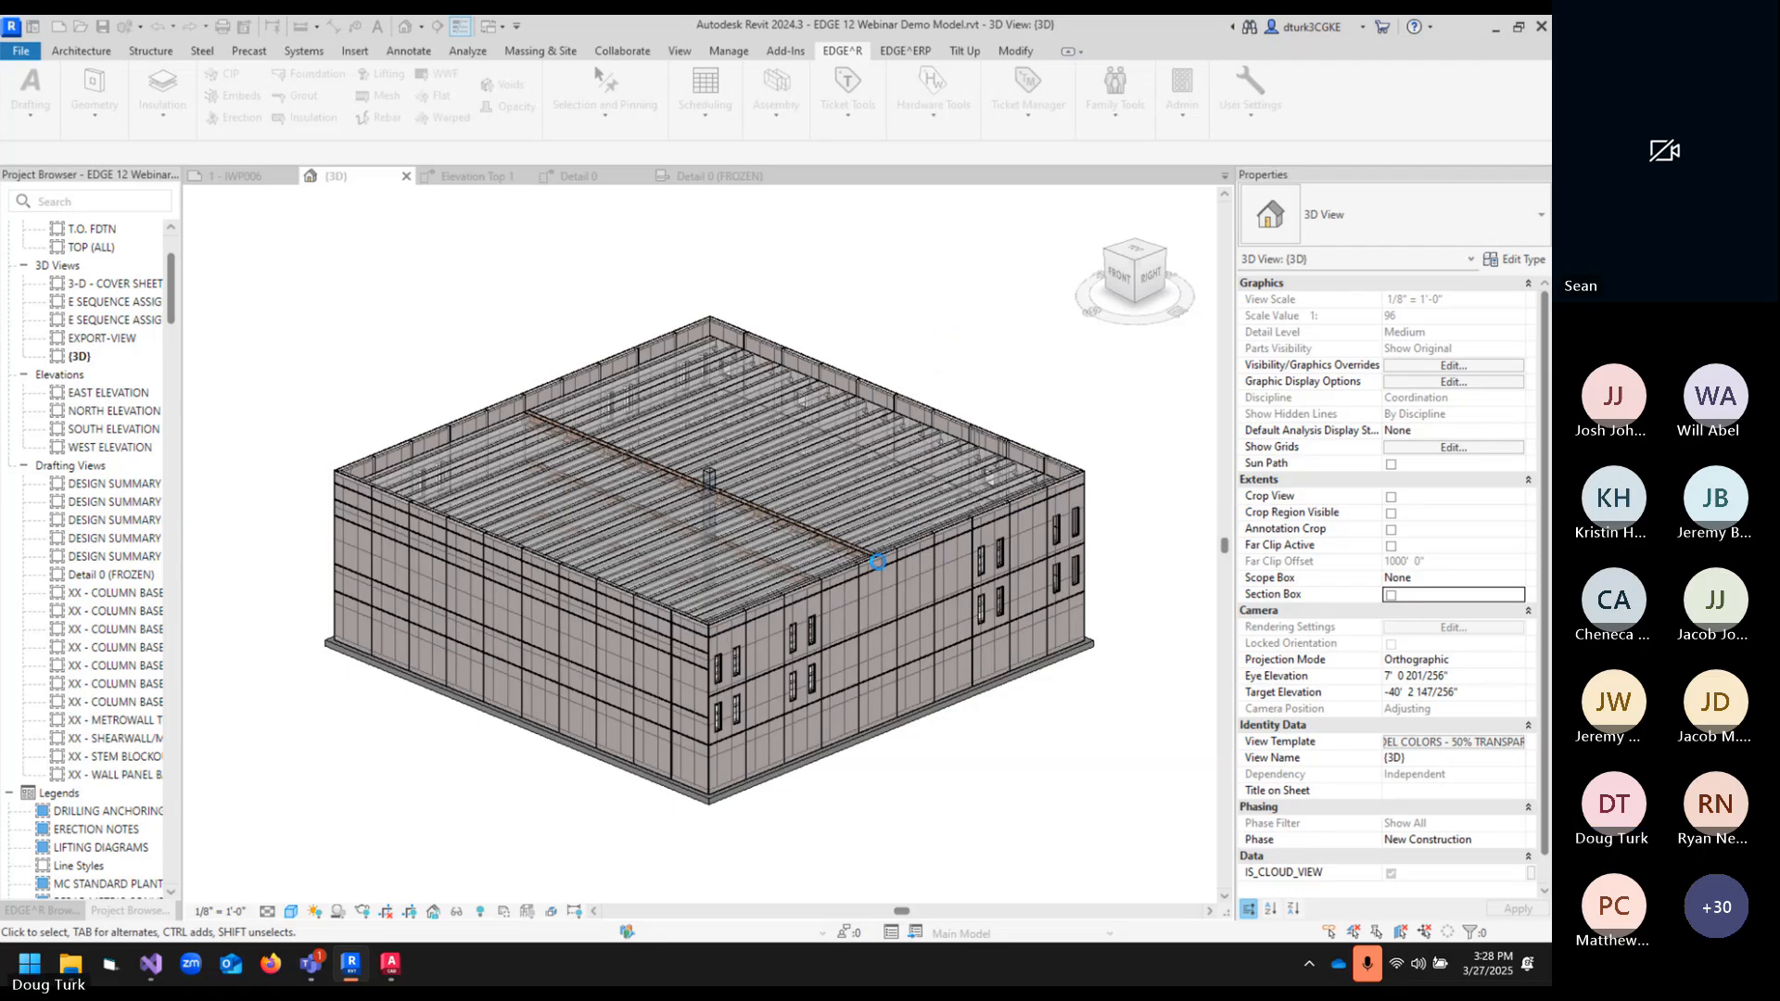
left_click(686, 518)
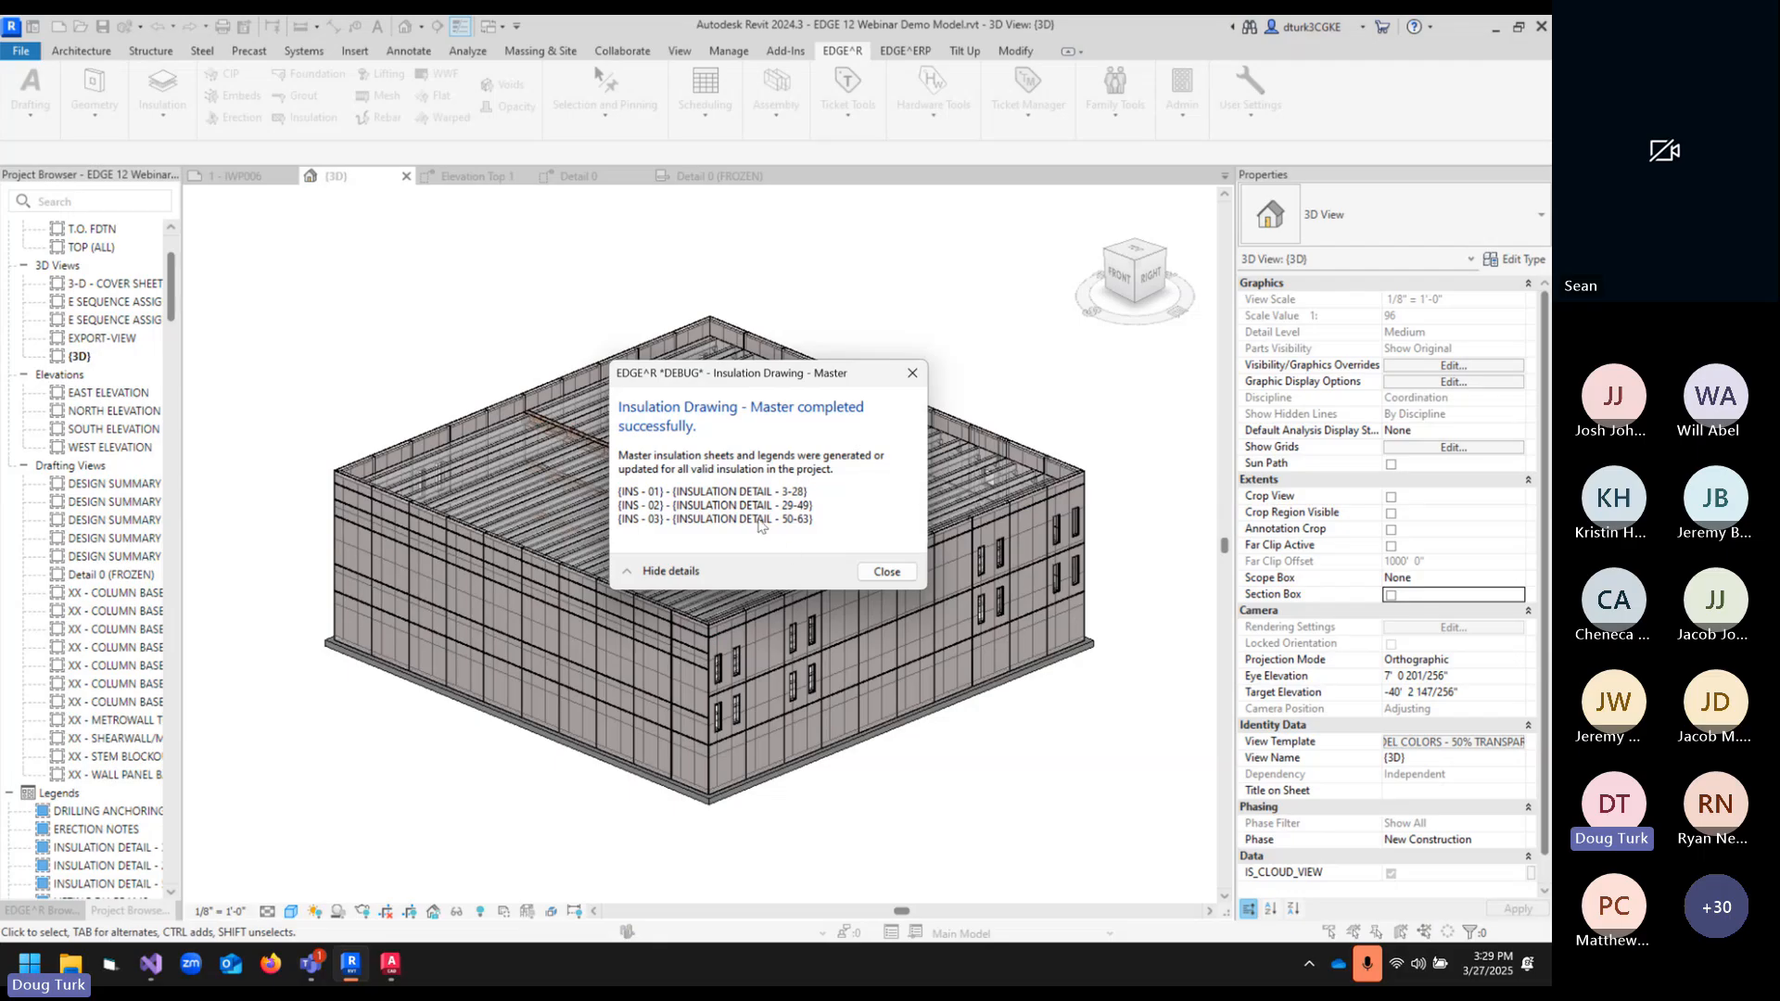
left_click(886, 571)
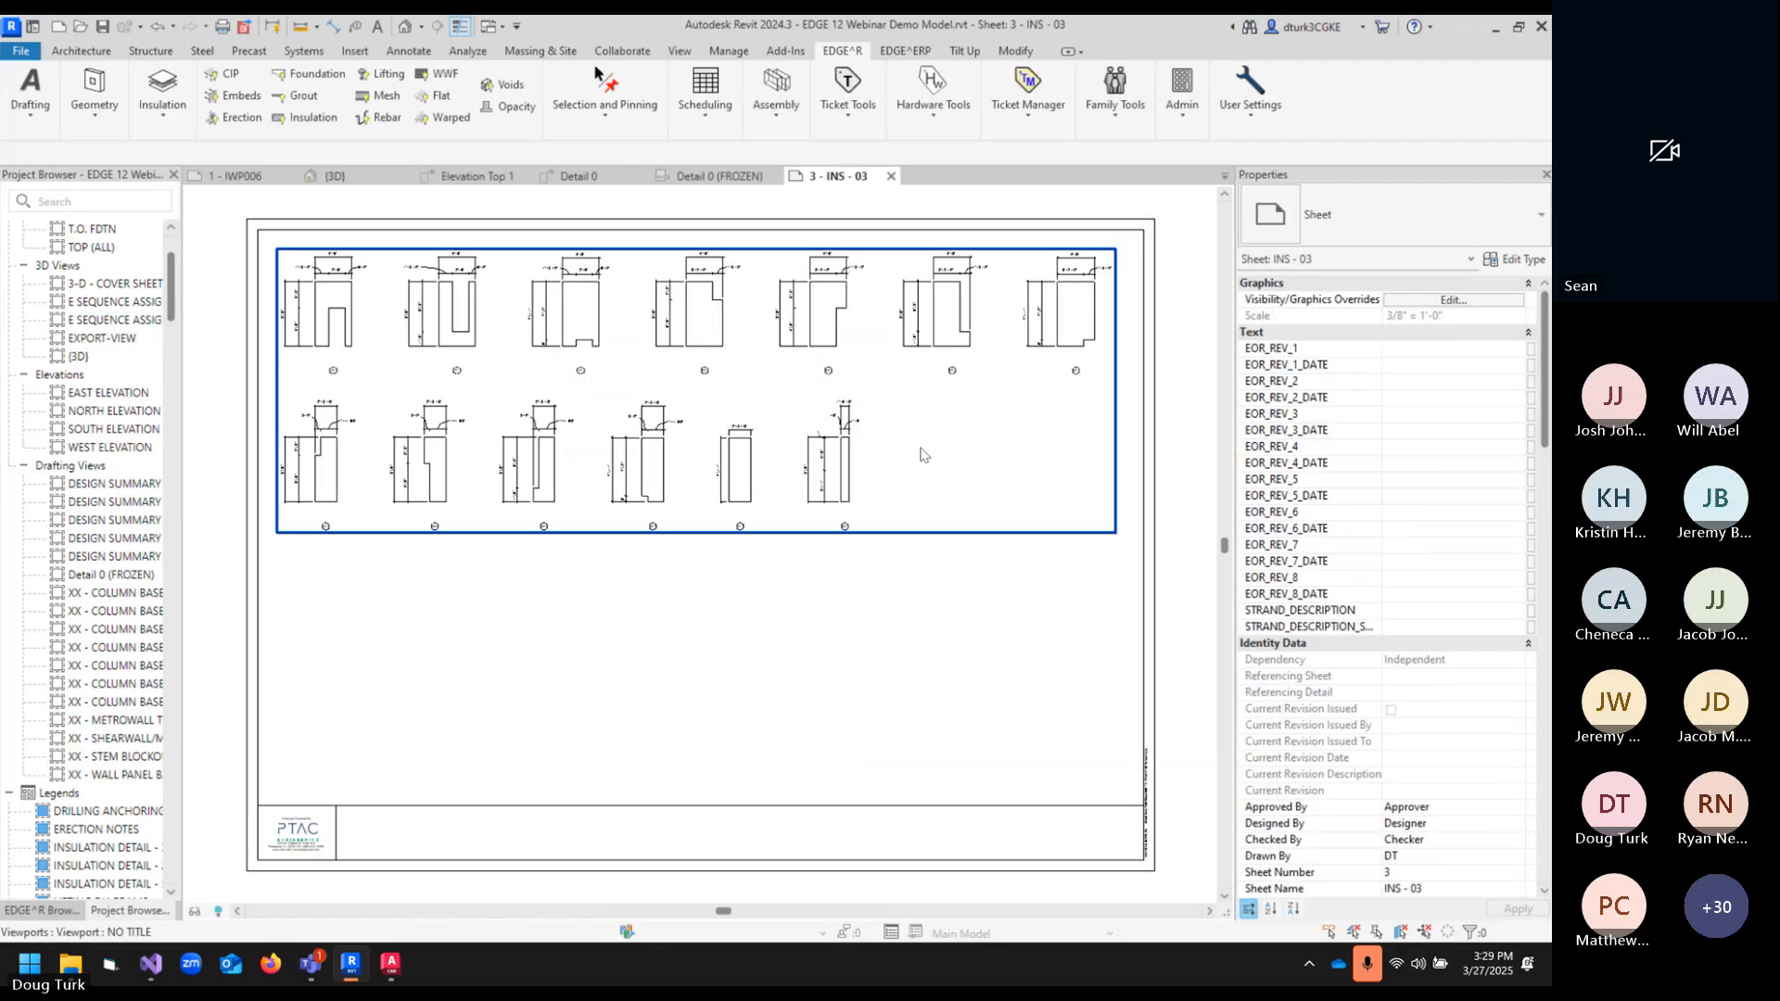
- Collapse the Schedules/Quantities branch of the project tree and widen the tree to fit the full master insulation sheet names
scroll(102, 498, "up", 2)
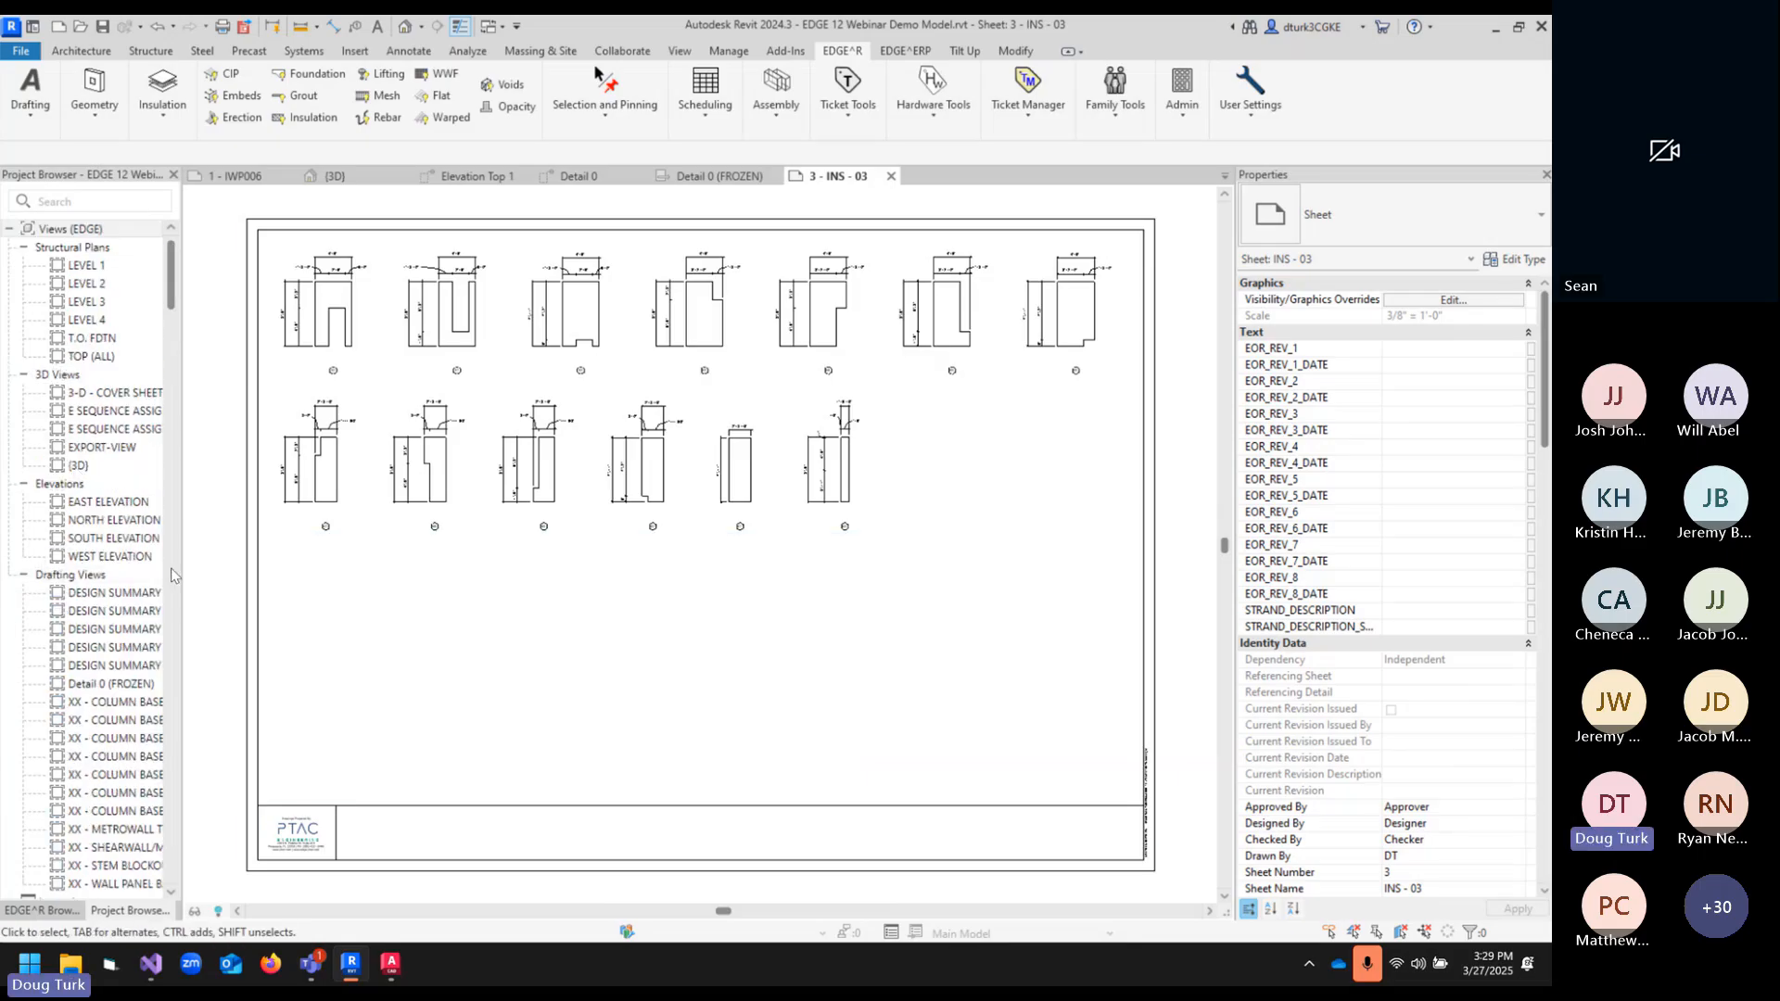
scroll(125, 600, "down", 8)
scroll(84, 482, "down", 5)
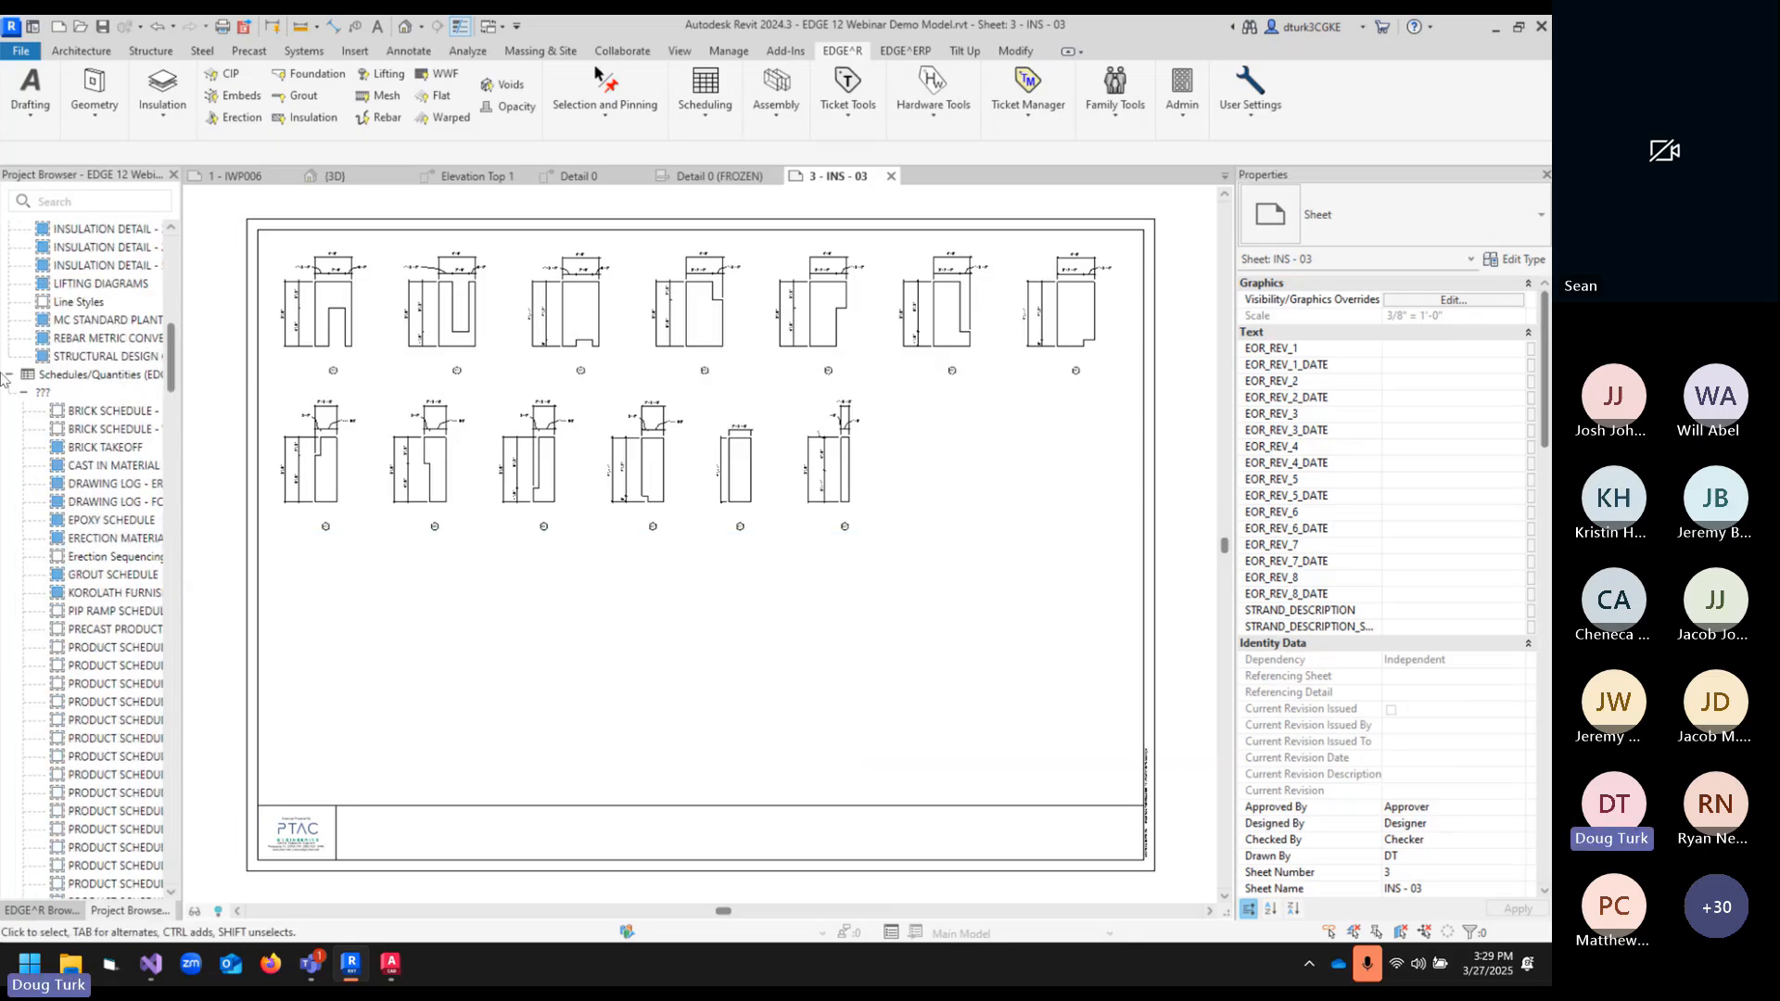
left_click(11, 375)
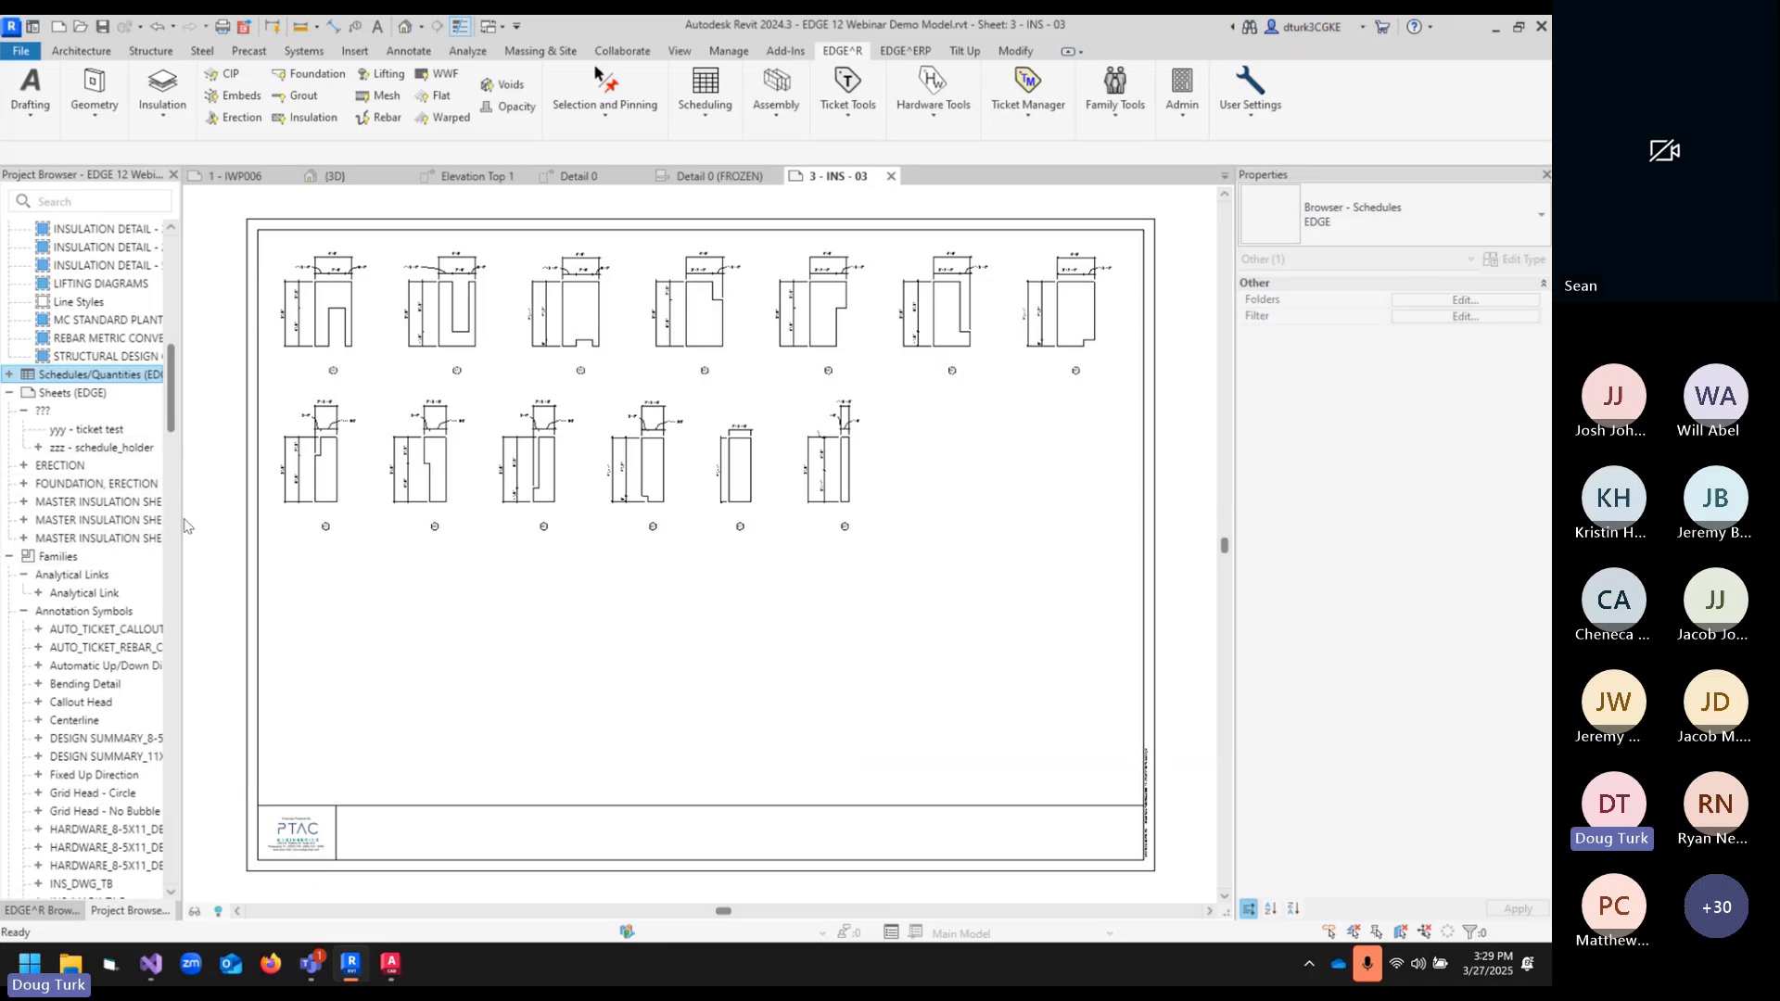
left_click_drag(183, 525, 263, 525)
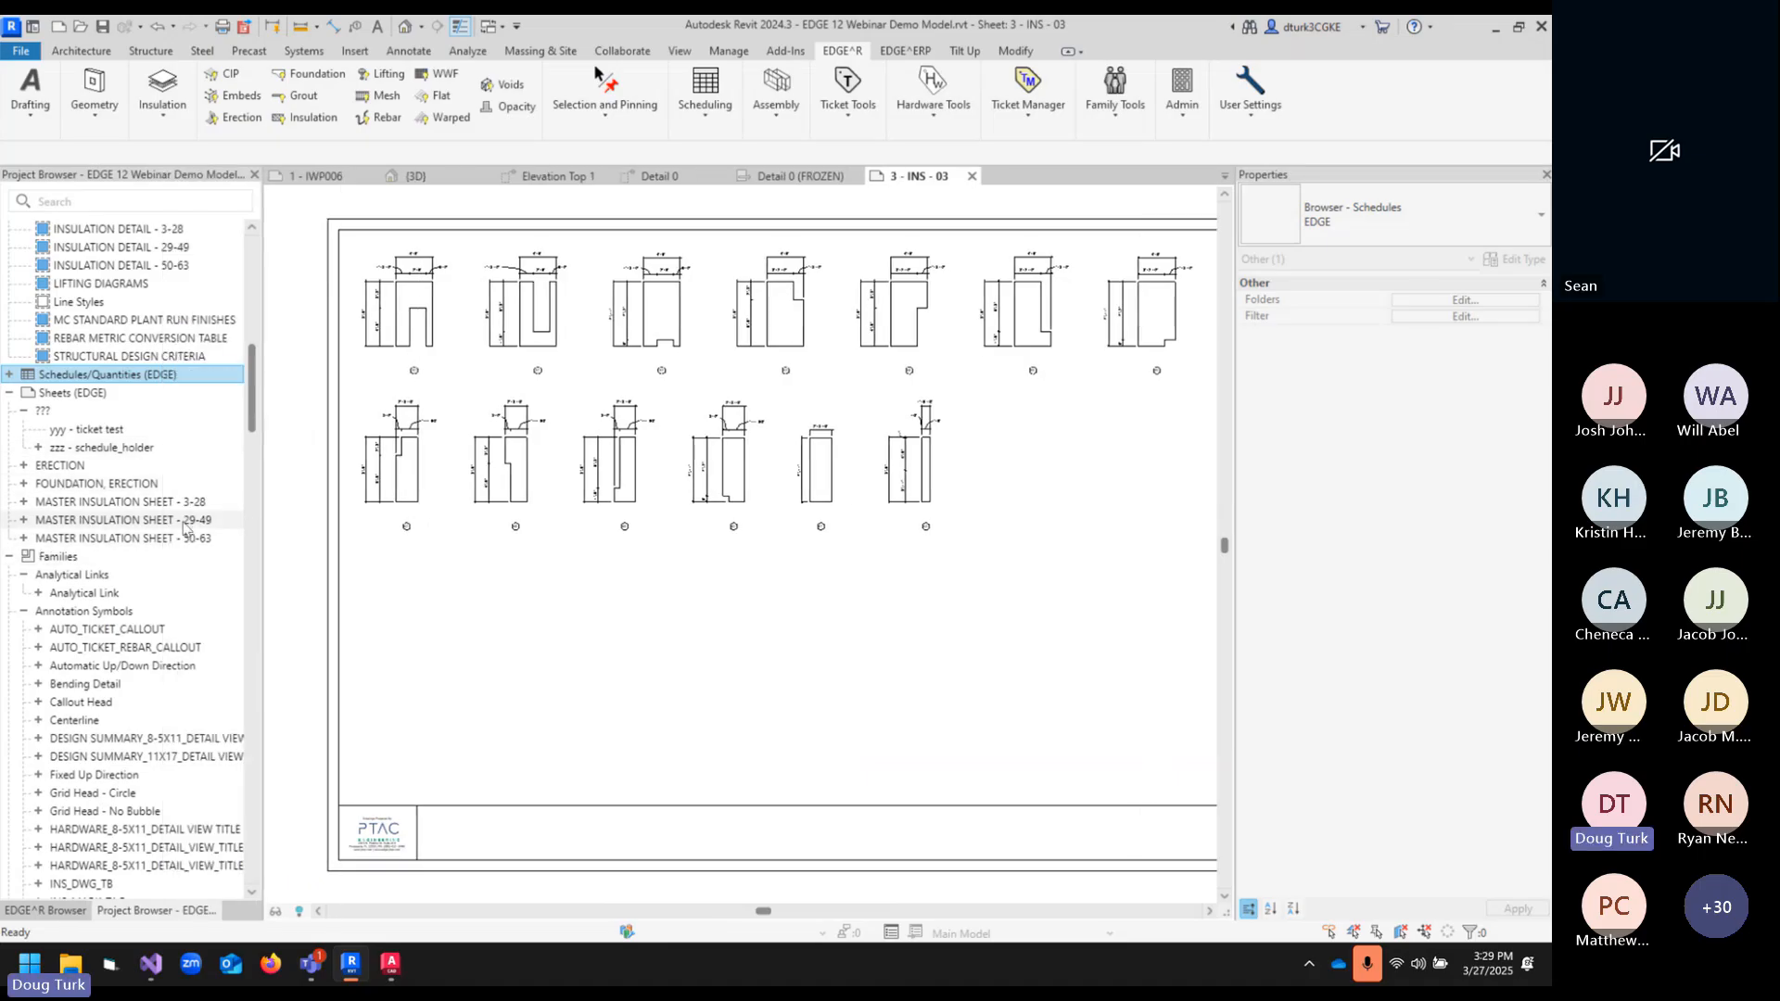
- Expand the three master insulation sheet groups, and open the INSULATION DETAIL - 3-28 legend and its sheet 1 - INS - 01
left_click(24, 503)
left_click(24, 539)
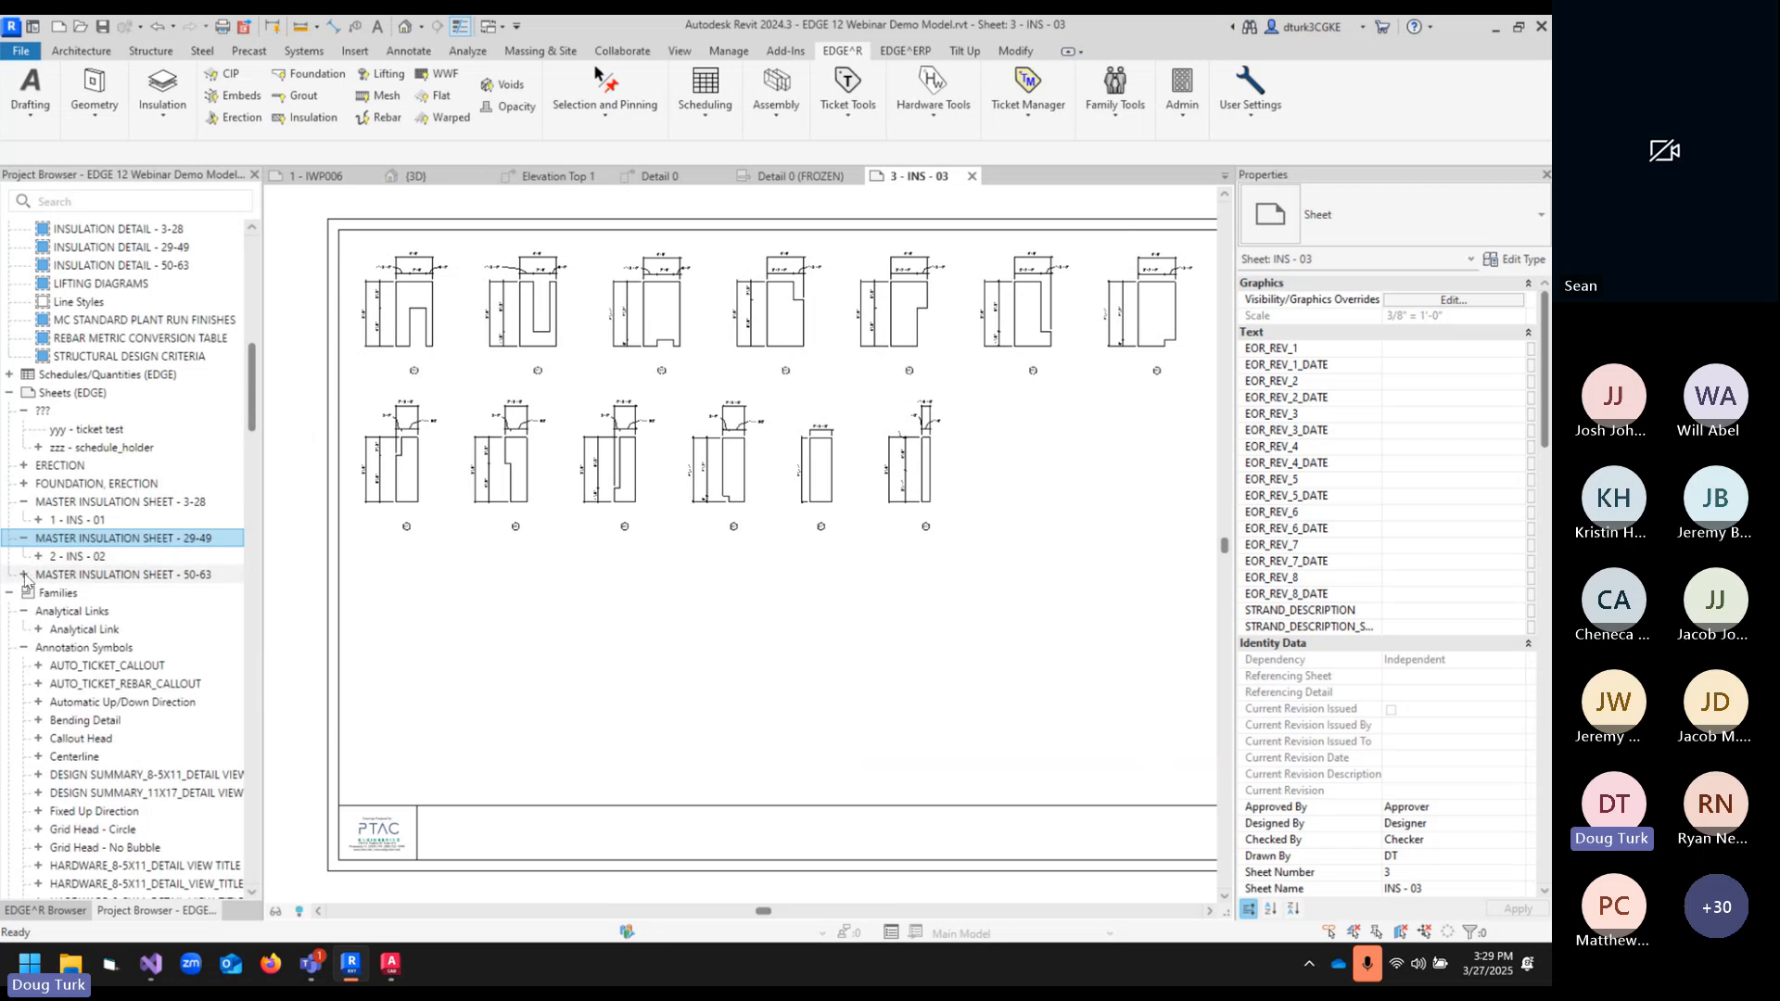
left_click(24, 574)
left_click(36, 521)
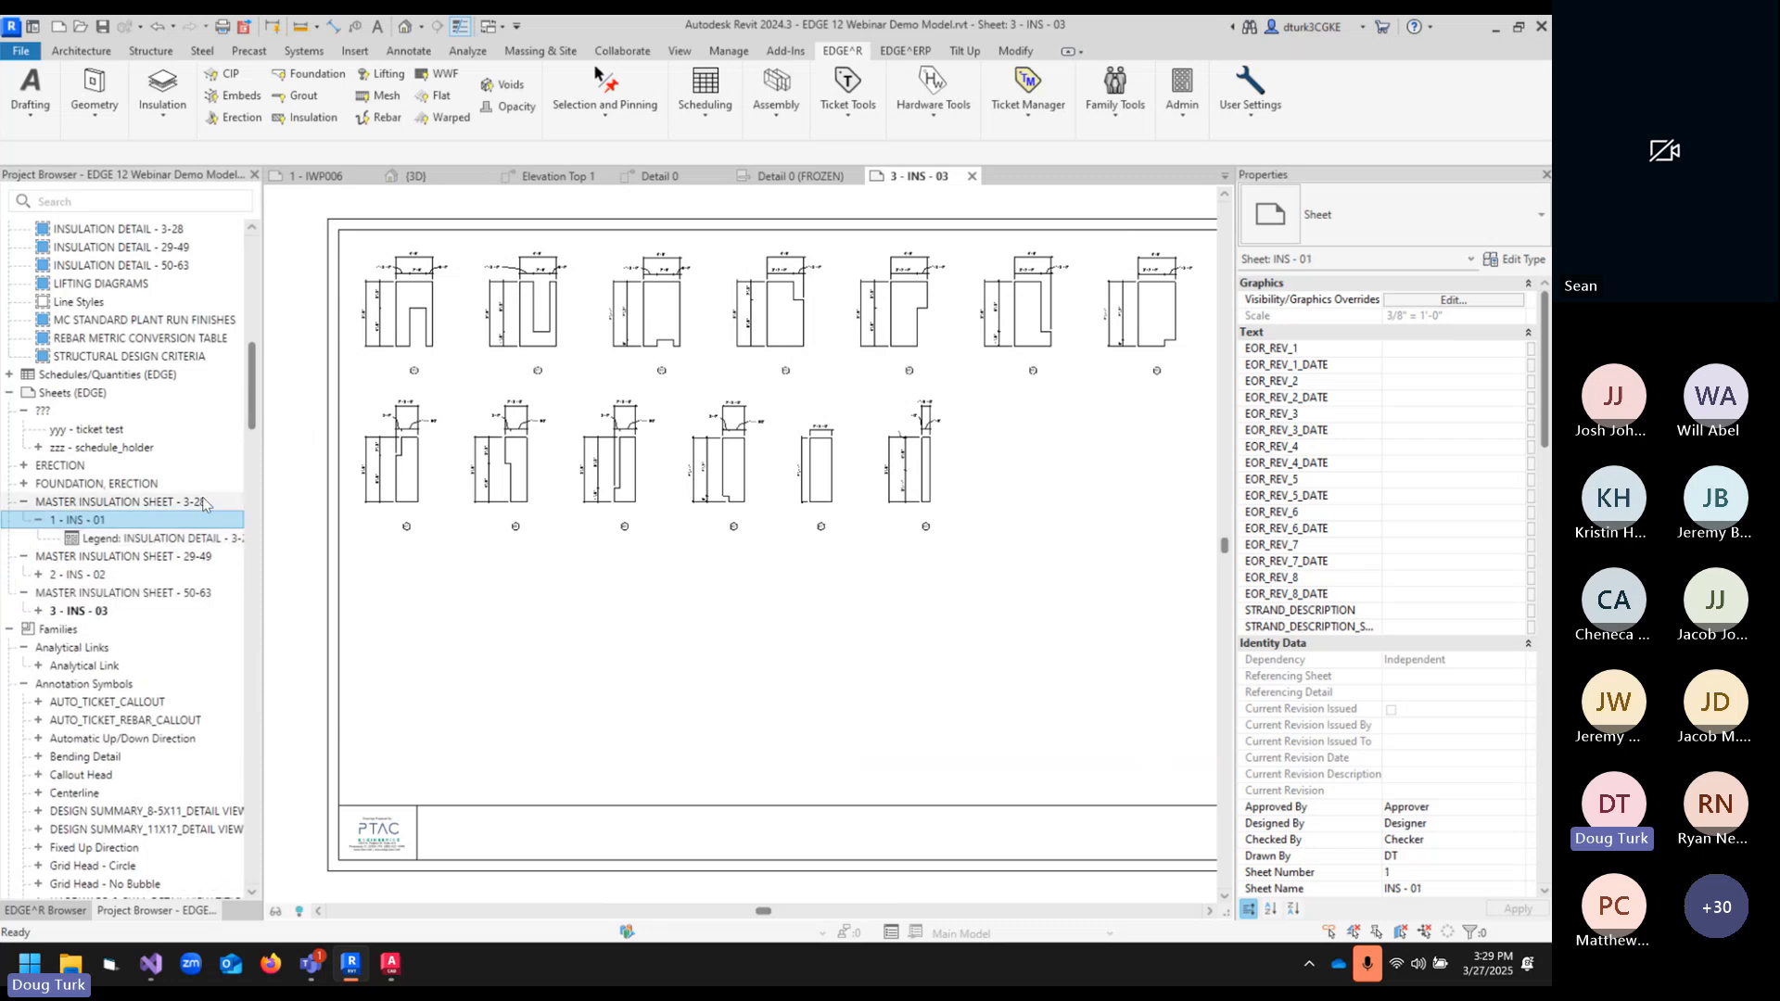
double_click(182, 539)
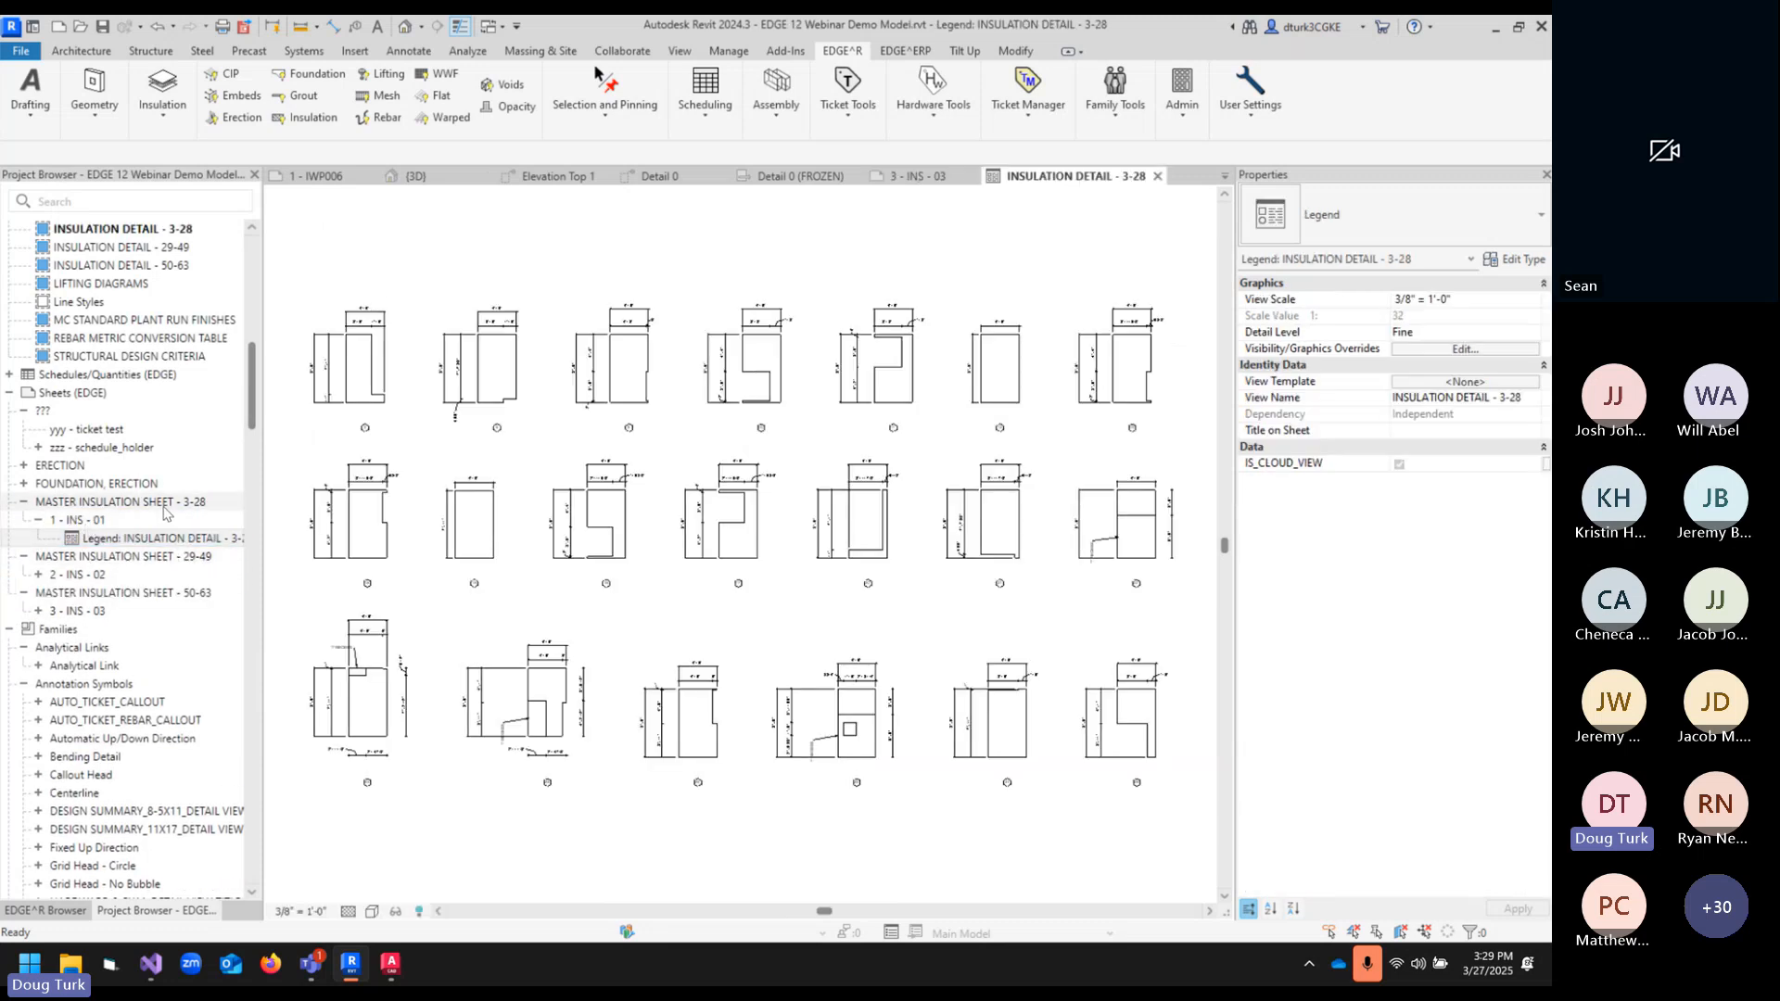
double_click(118, 519)
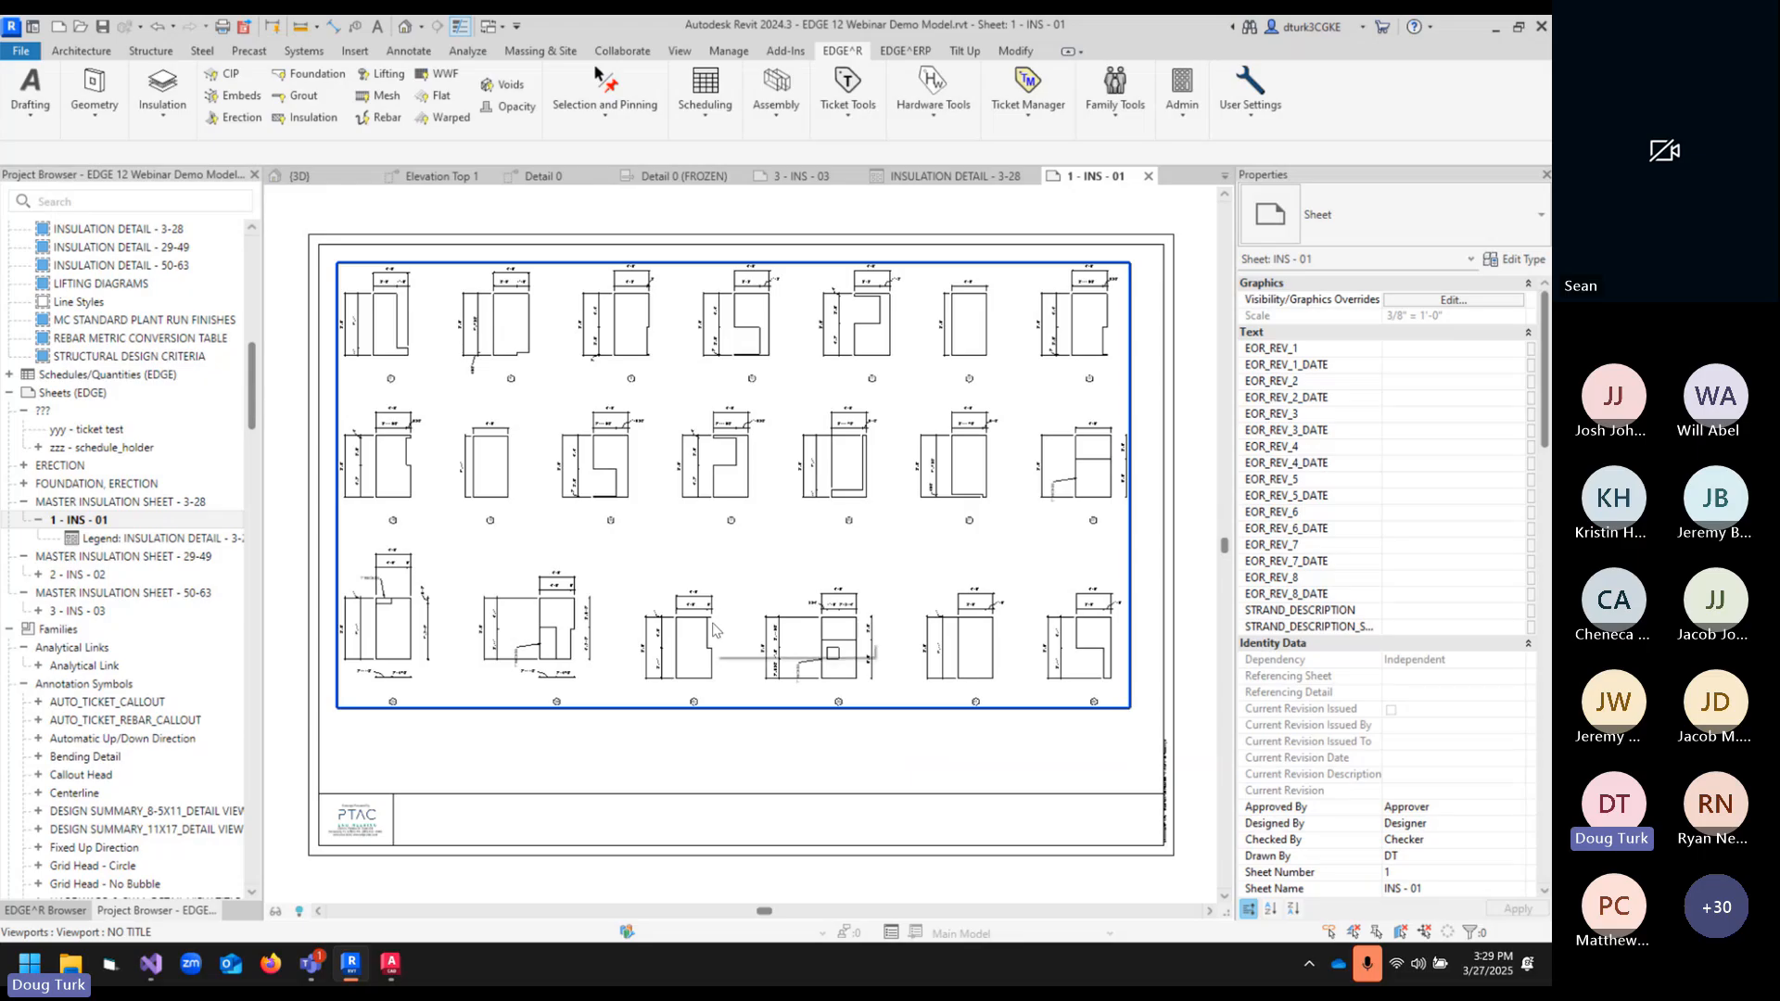
- Examine the insulation details on sheet INS - 01, including their dimensions, mark circles and recess callouts, up close and as a whole
scroll(807, 520, "up", 5)
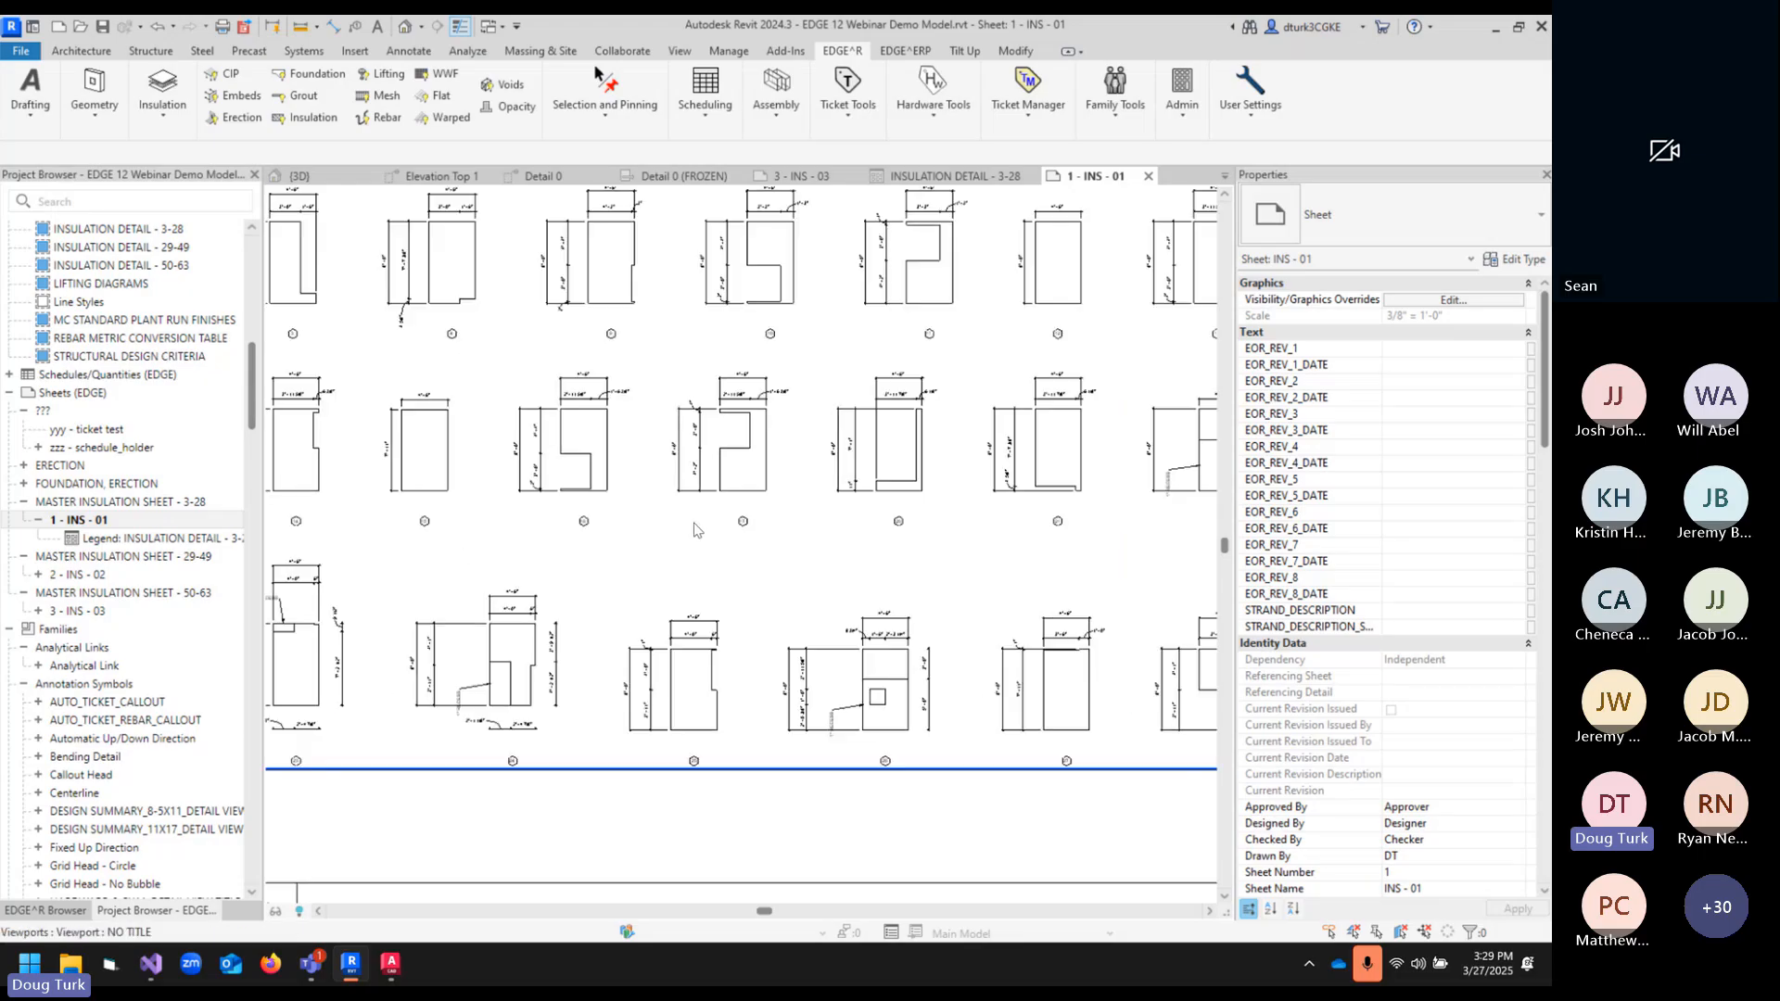
middle_click_drag(815, 488, 801, 632)
scroll(667, 495, "up", 1)
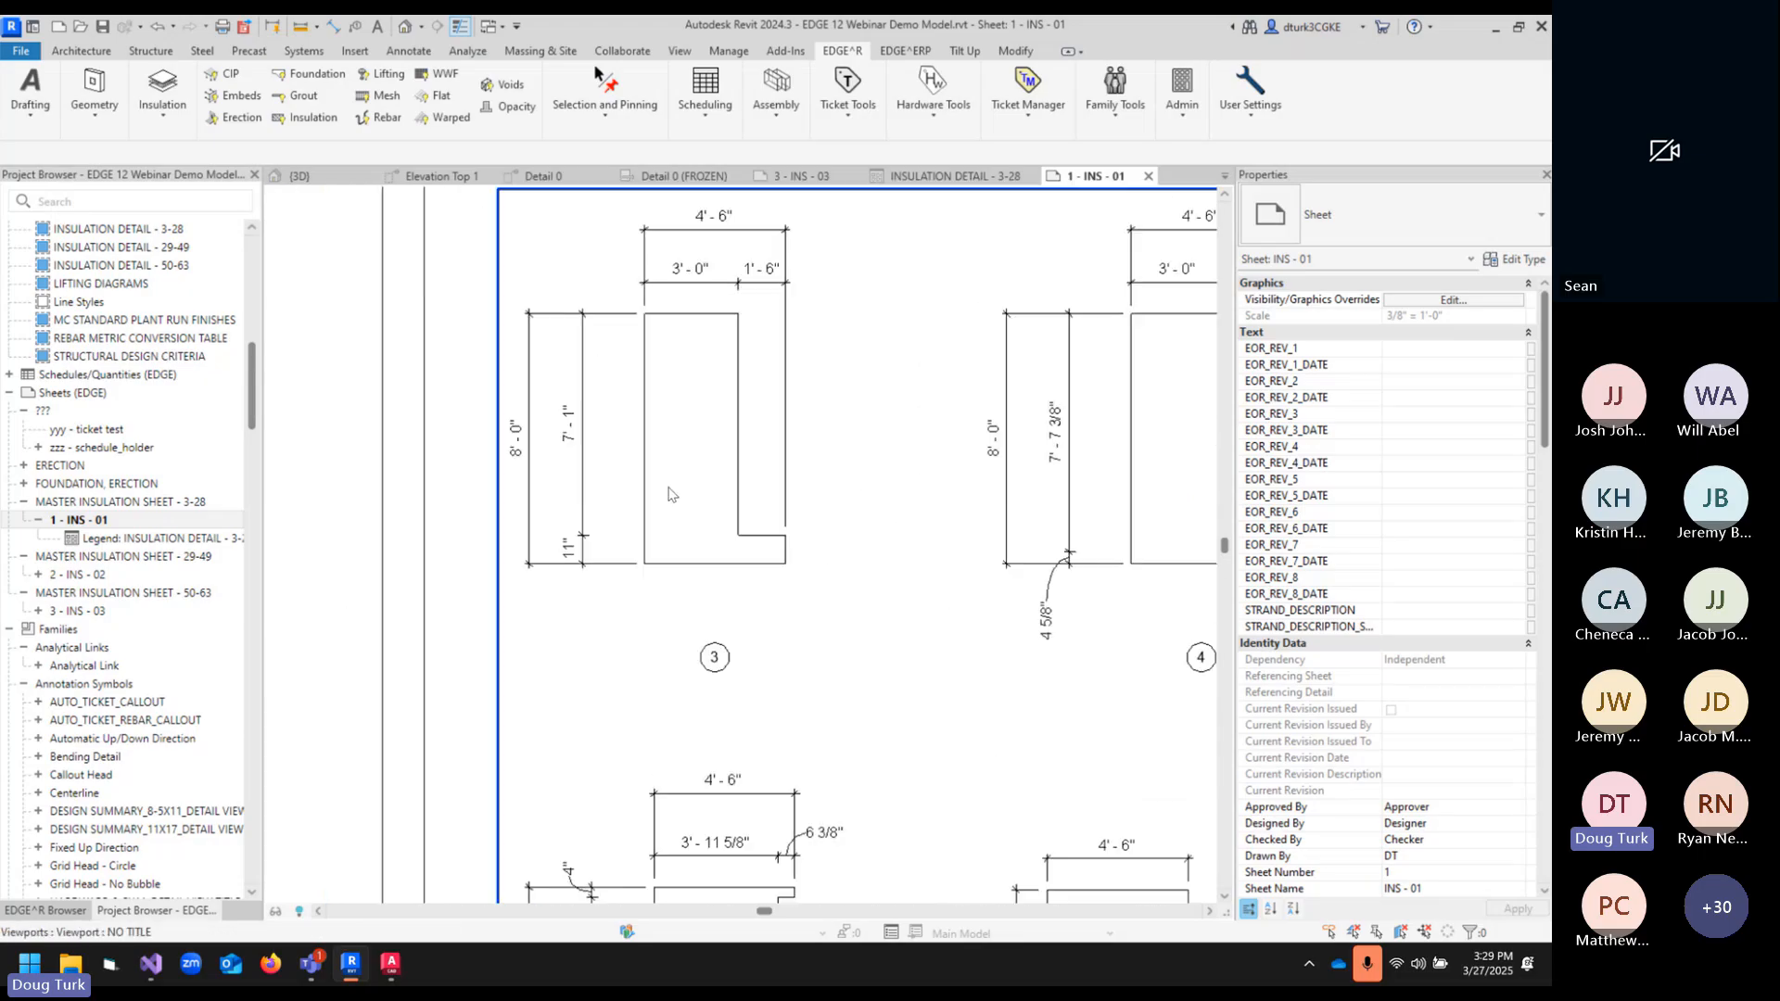
scroll(958, 638, "down", 4)
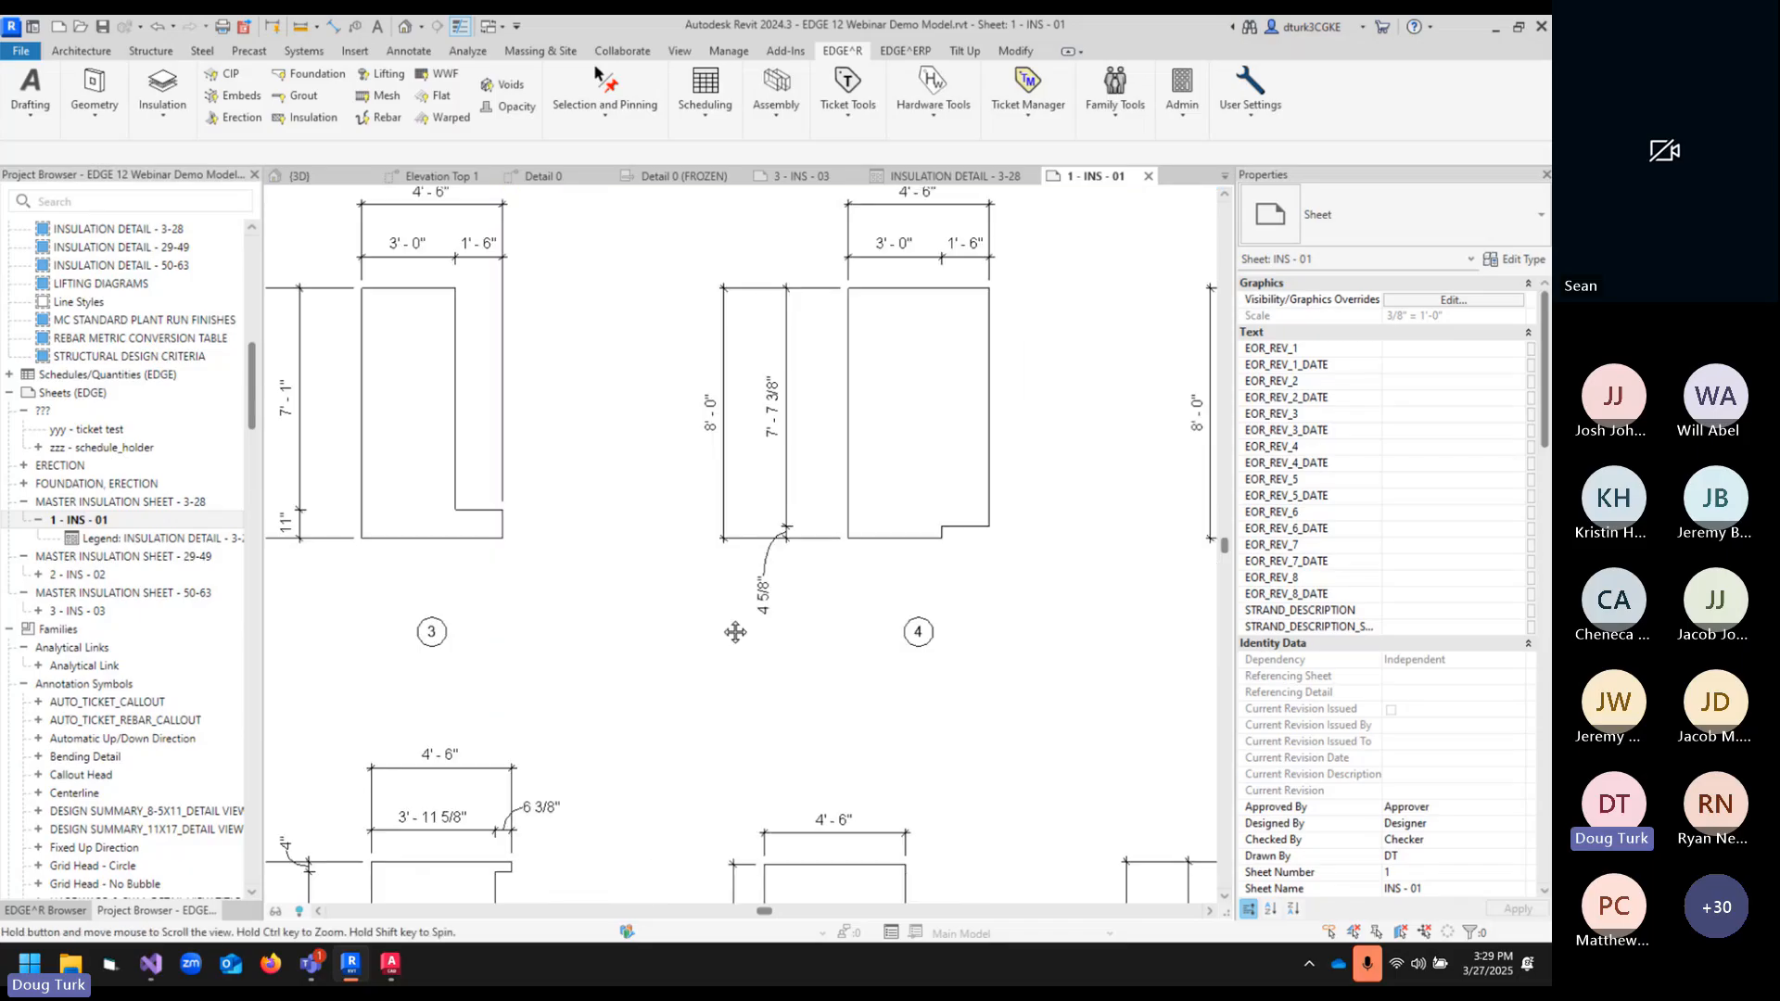
scroll(686, 756, "up", 6)
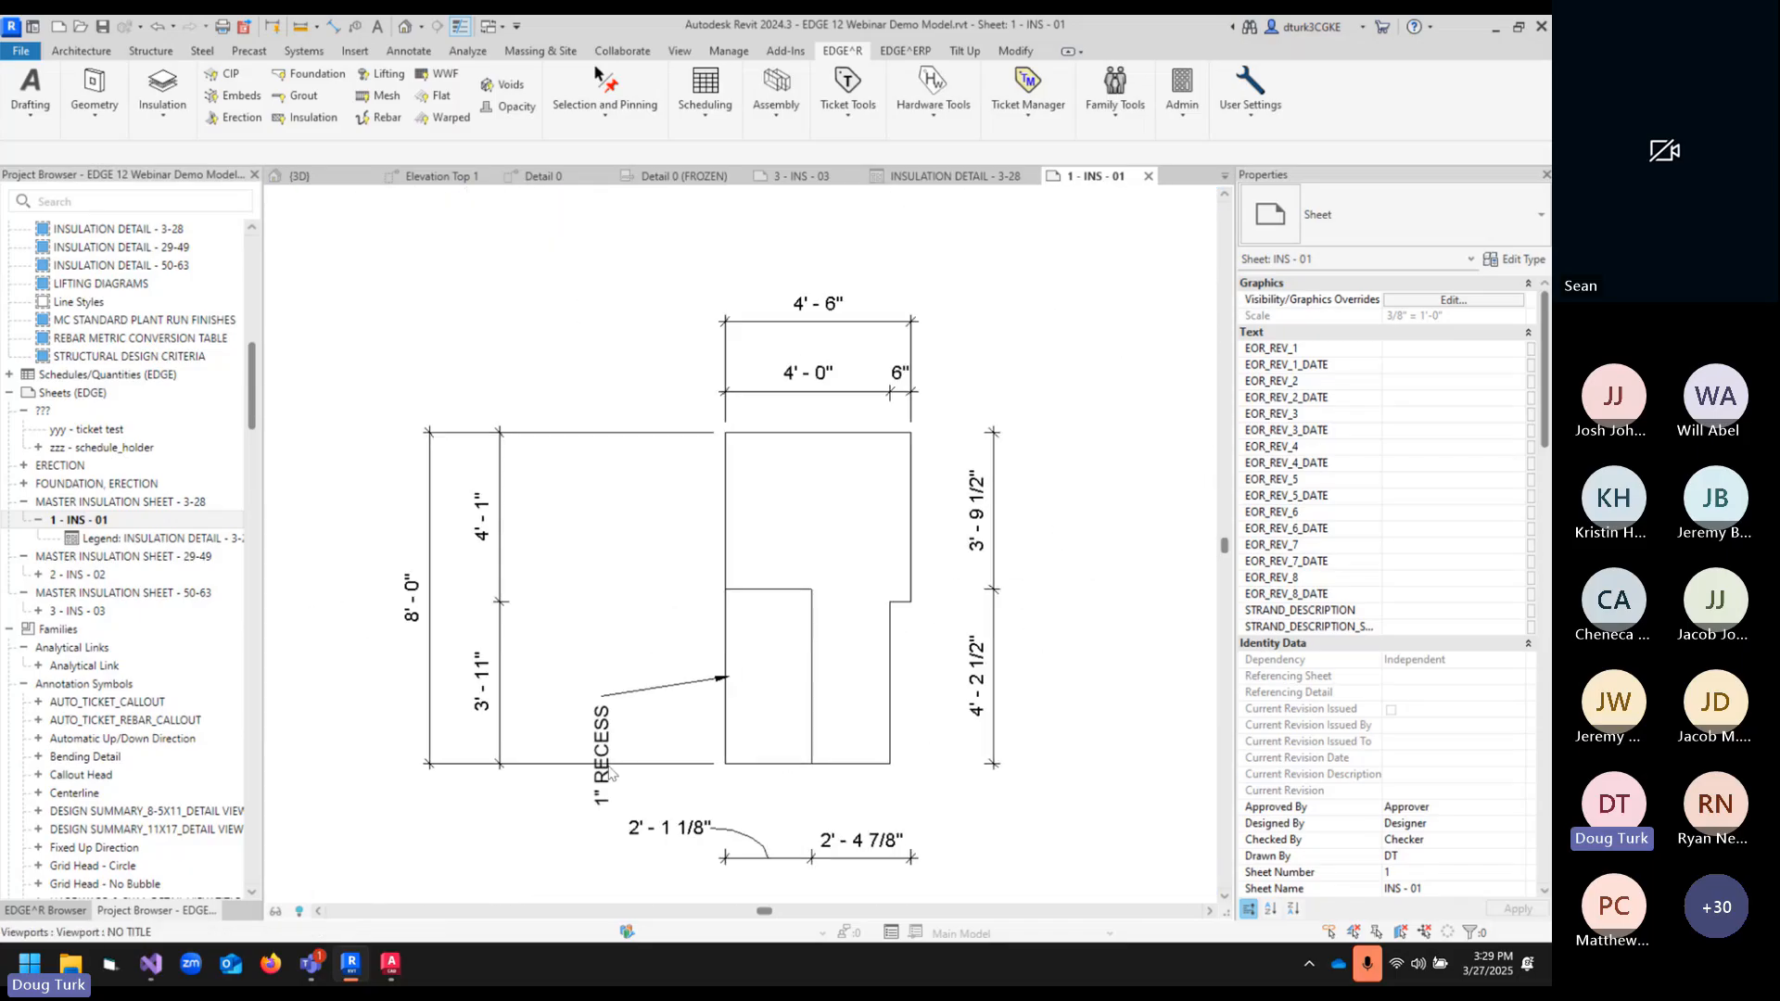
scroll(798, 506, "down", 5)
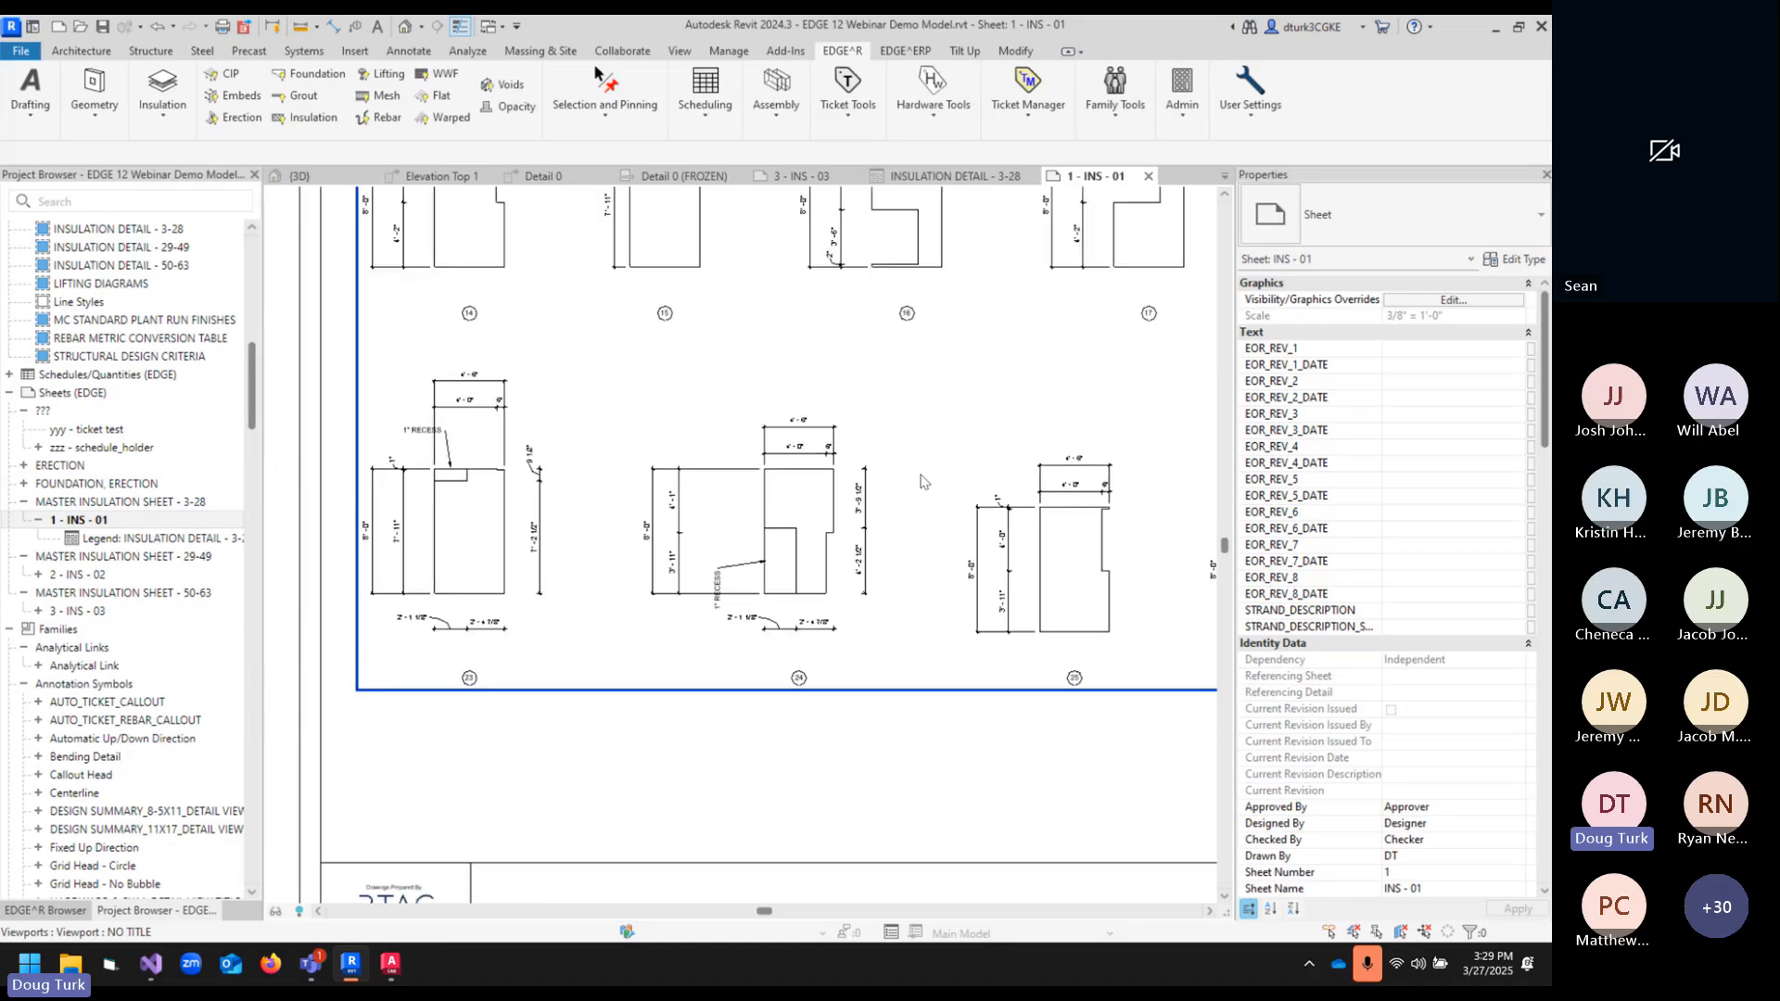
scroll(835, 562, "down", 2)
scroll(700, 507, "up", 5)
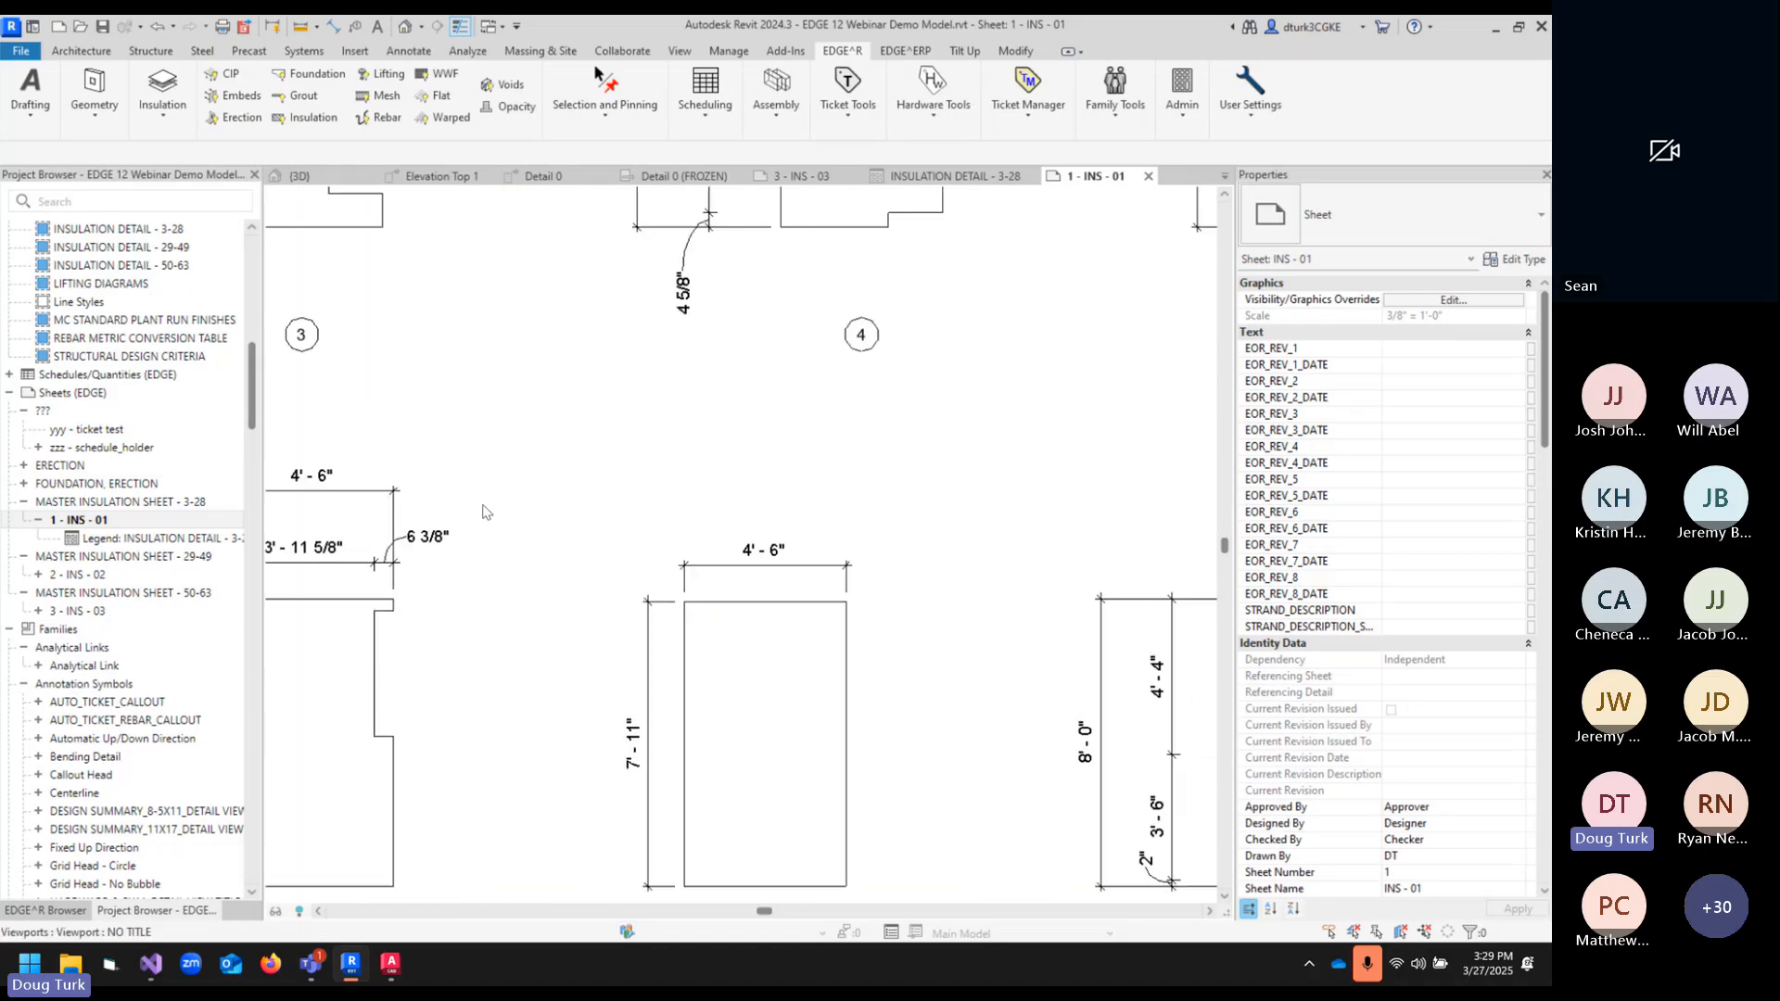
scroll(909, 505, "down", 5)
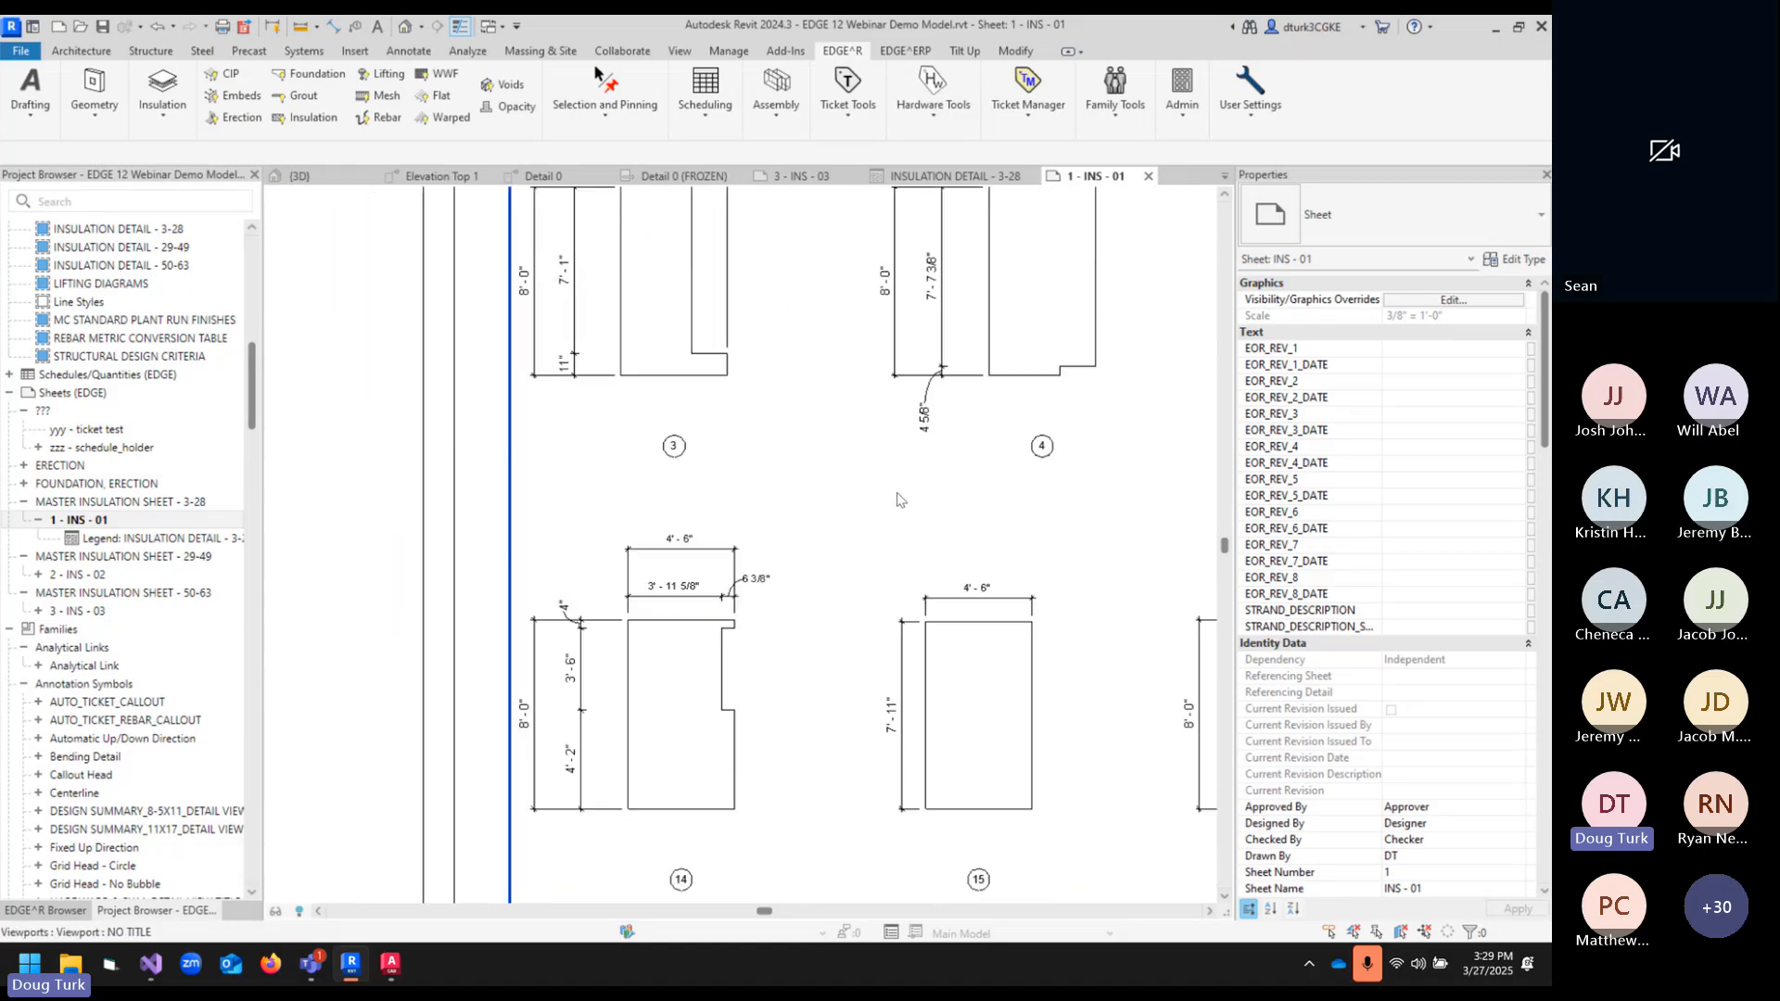
scroll(727, 466, "down", 2)
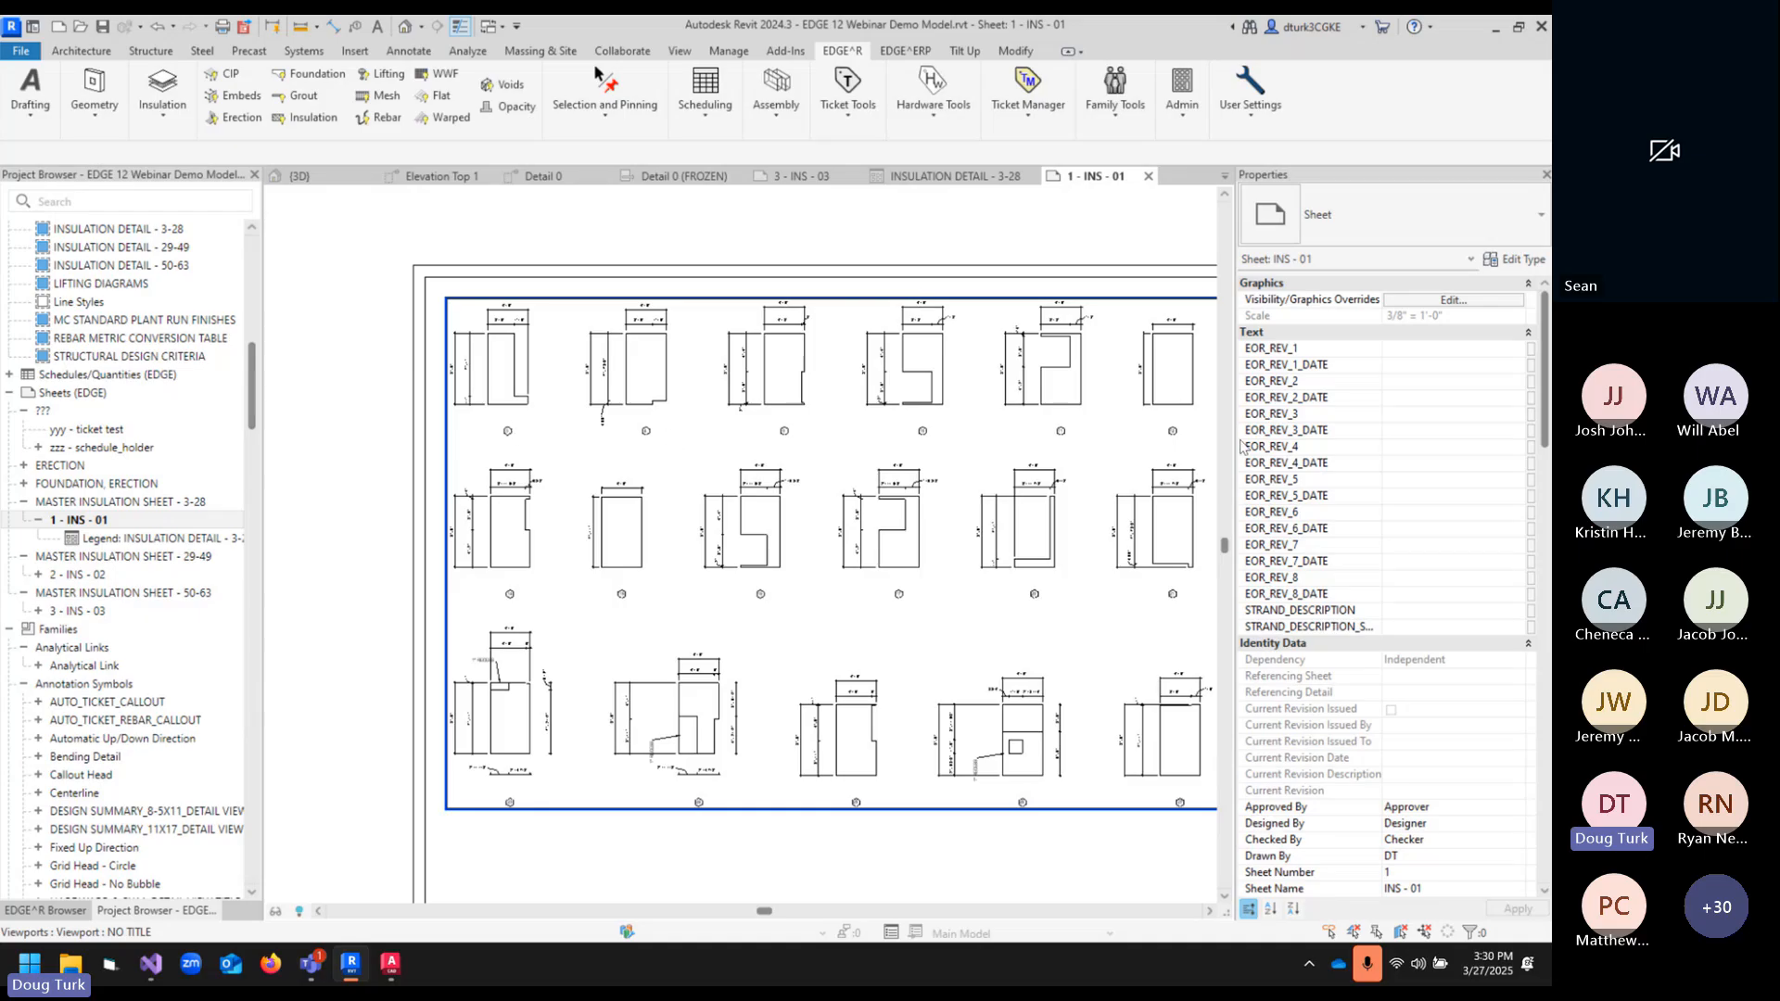
scroll(751, 677, "down", 3)
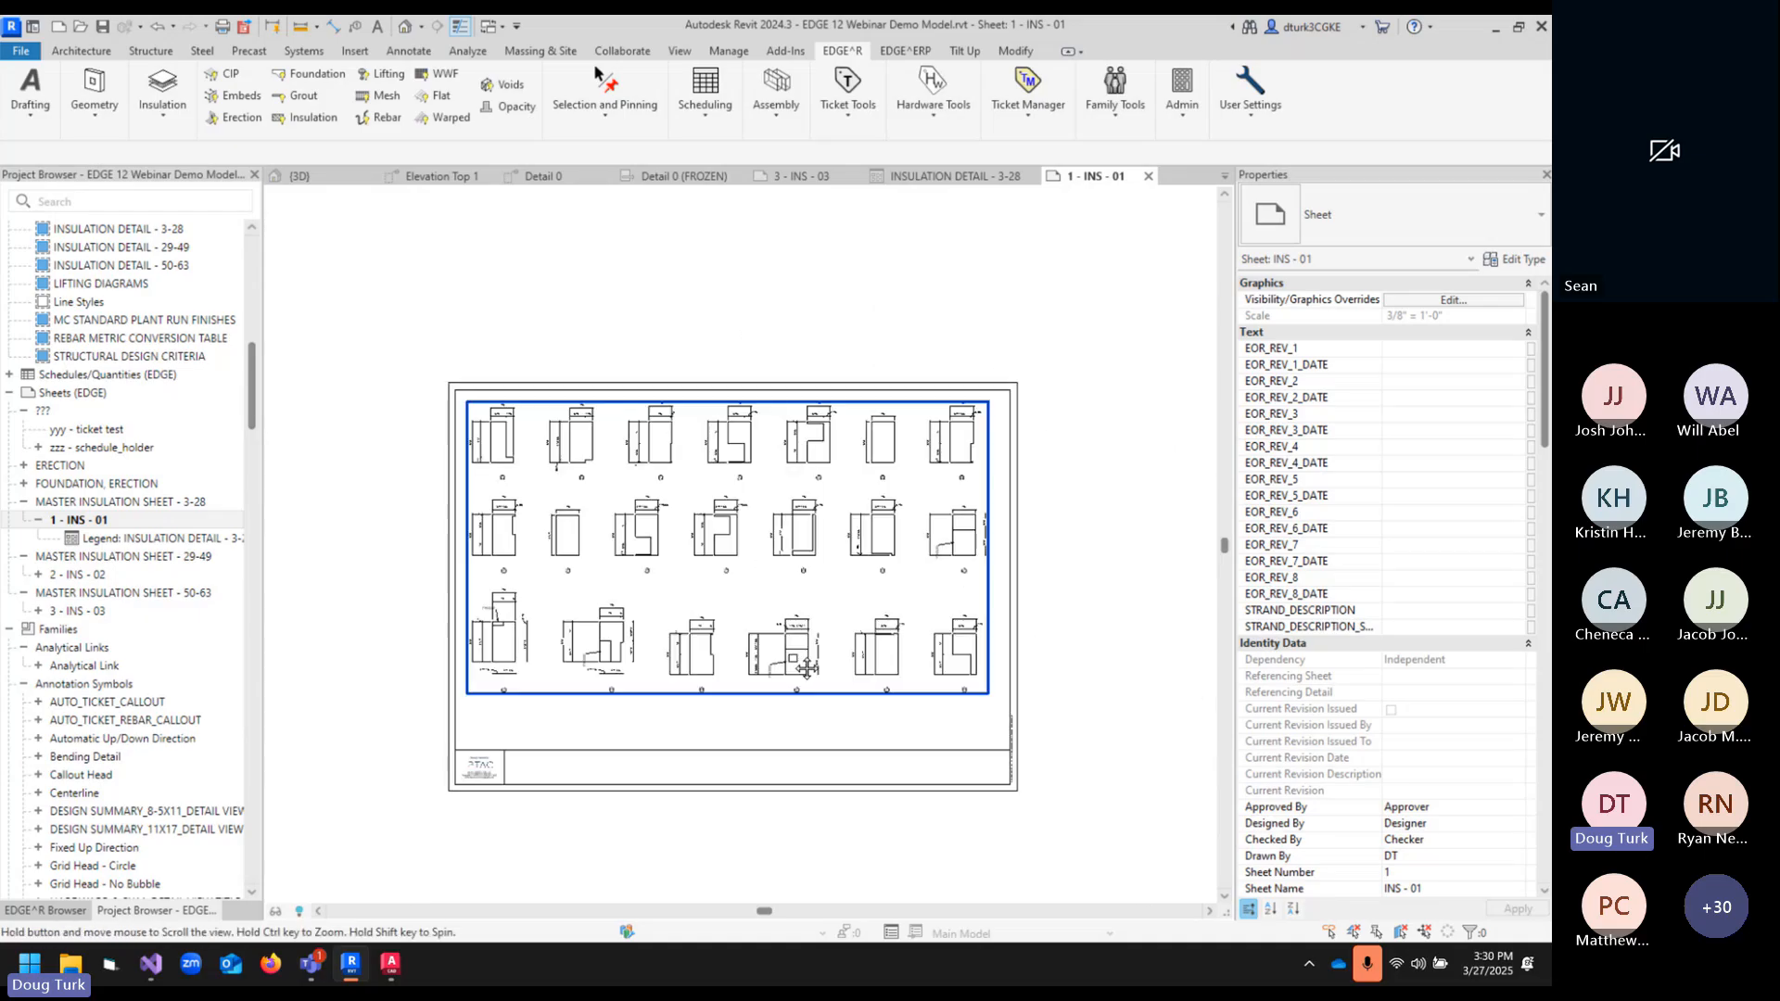
- Inspect the type properties of the INS_DWG_TB title block on sheet INS - 01, including its buffer and drawing padding parameters
left_click(751, 677)
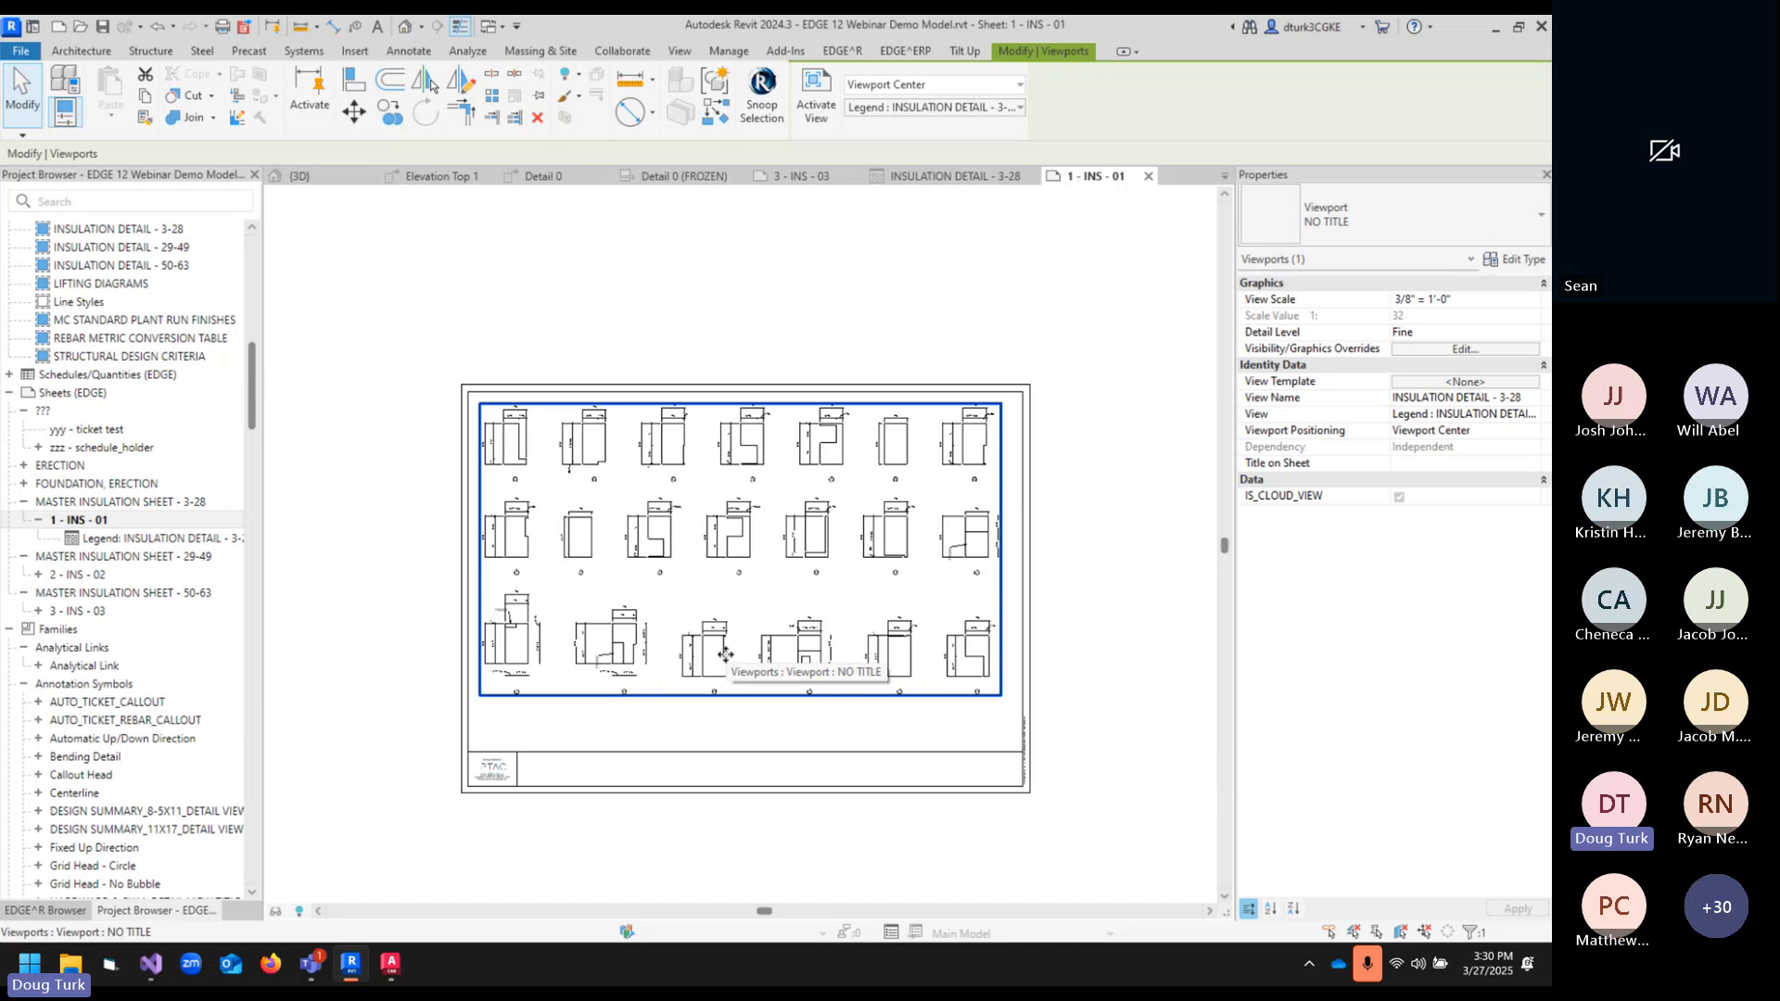
left_click(683, 784)
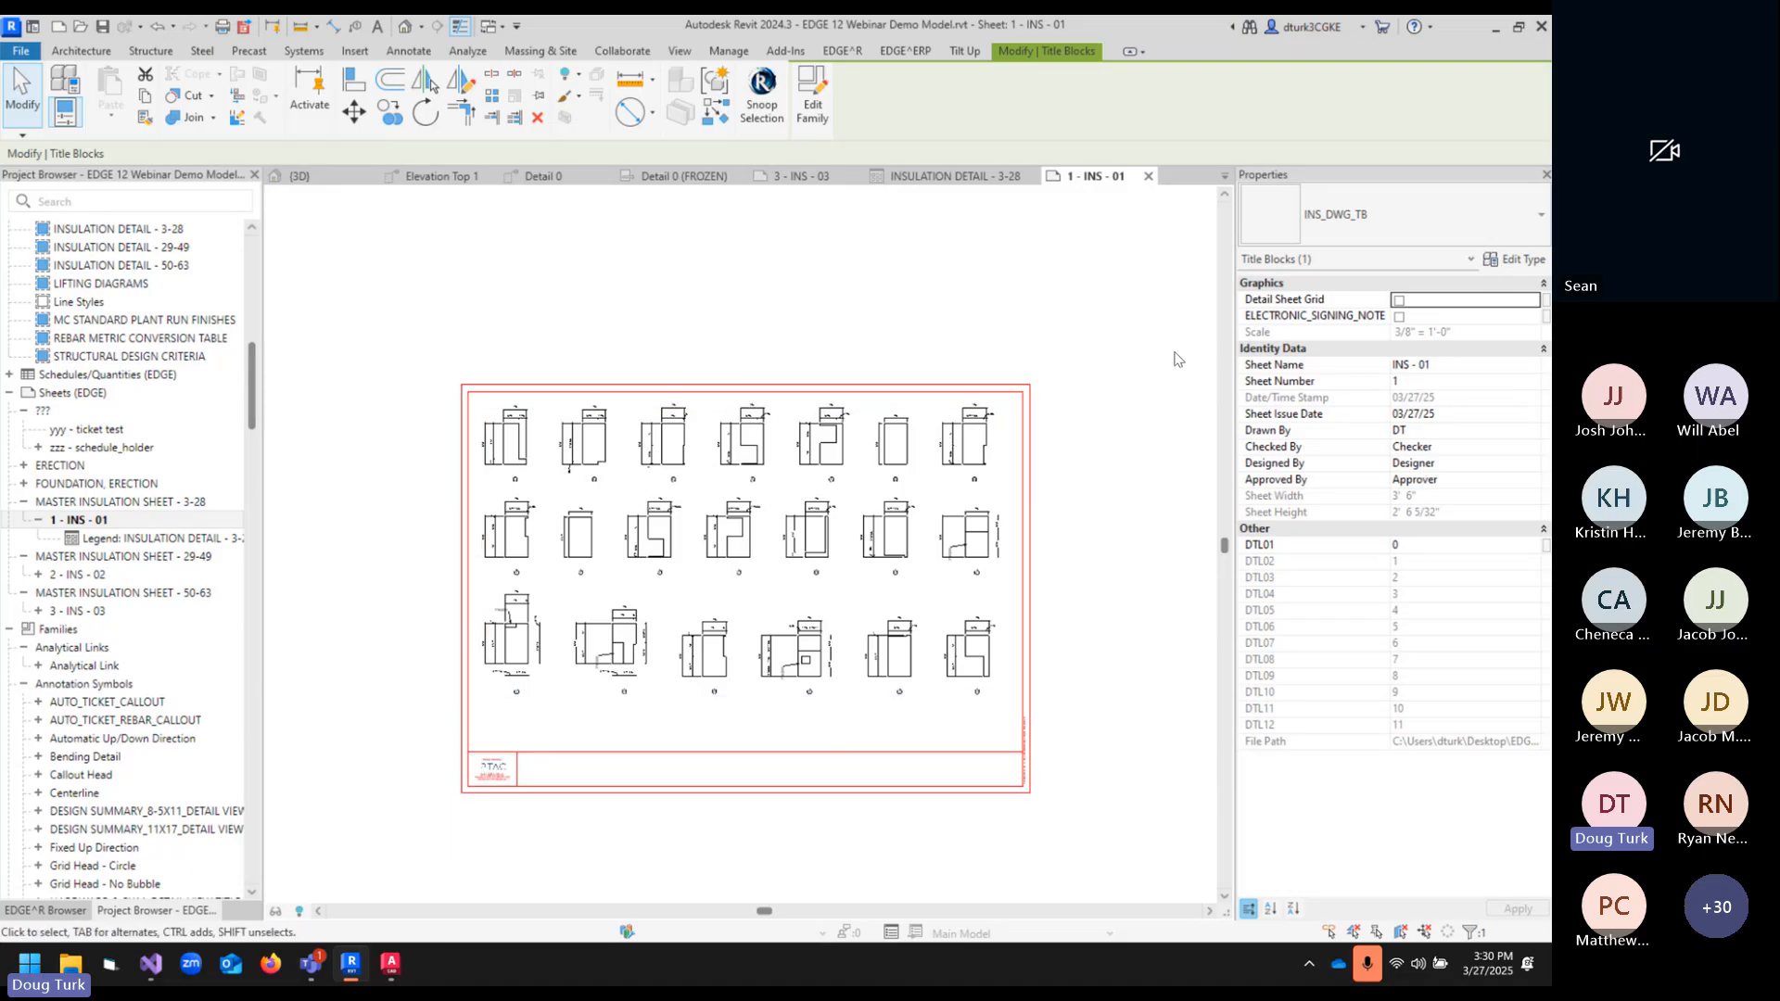
left_click(1514, 259)
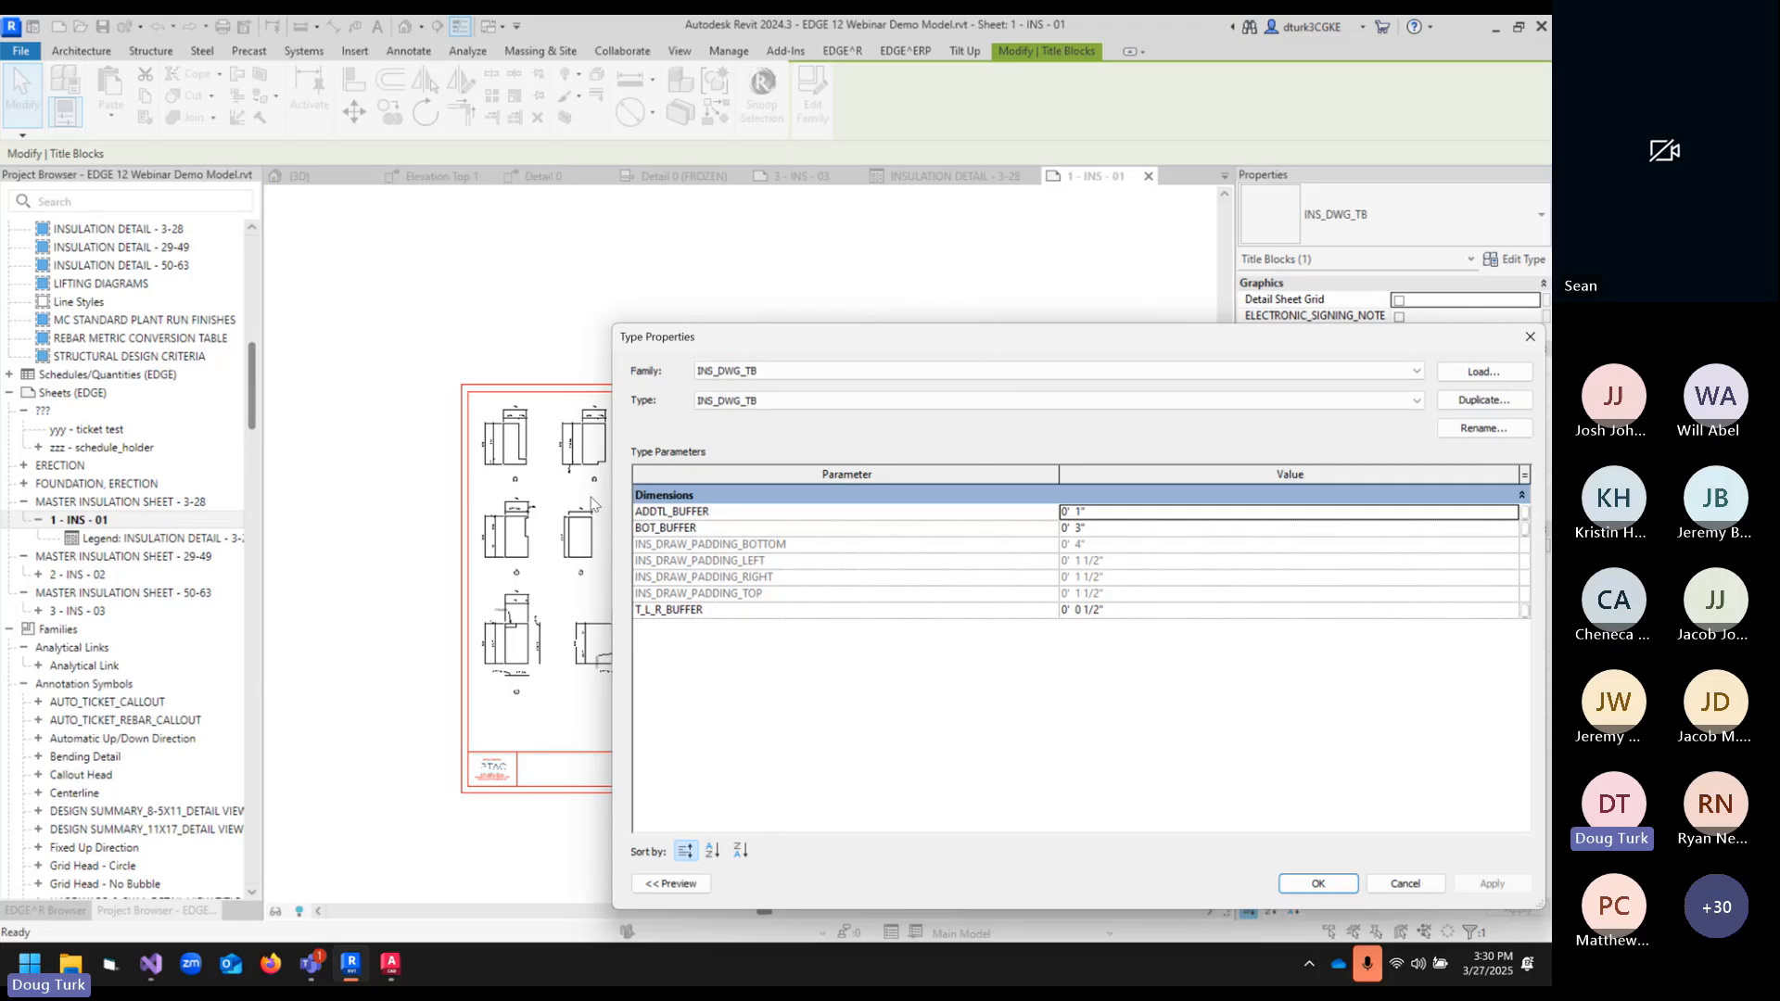
left_click(1530, 337)
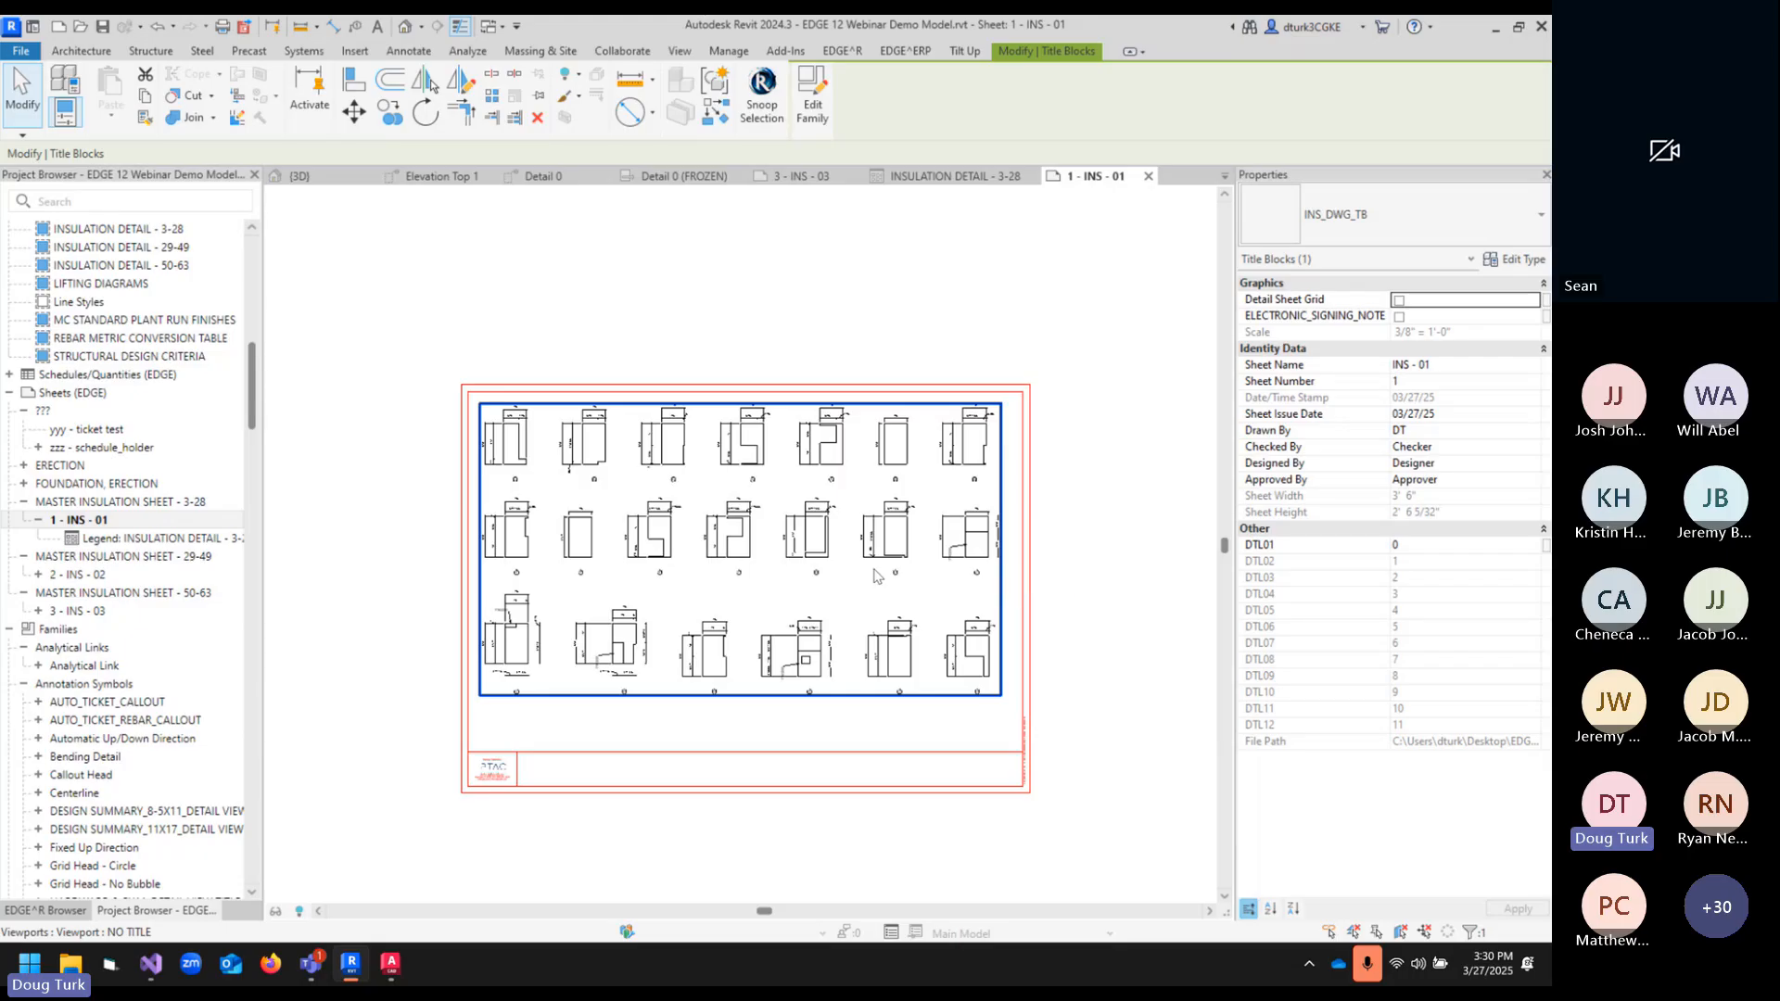
key("Escape")
scroll(647, 656, "up", 2)
scroll(646, 657, "down", 3)
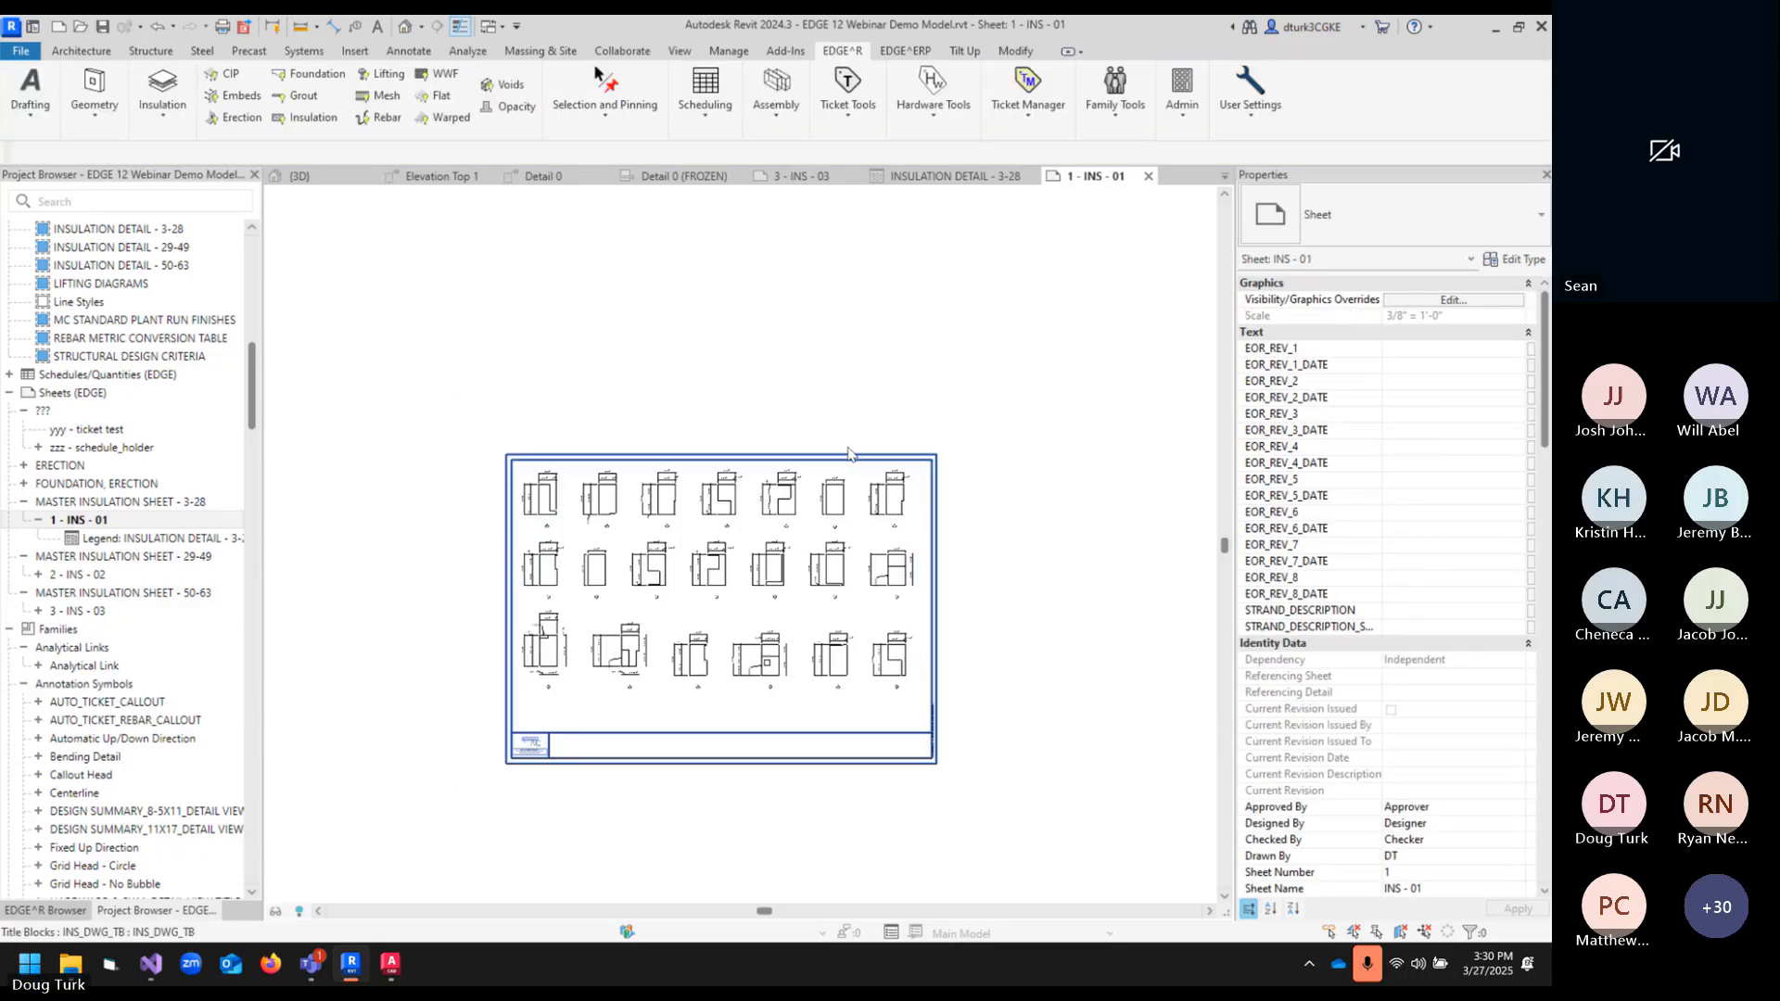
- View the INS - 02 and INS - 03 sheets and the INSULATION DETAIL - 3-28 legend, and return to sheet 1 - INS - 01
double_click(79, 574)
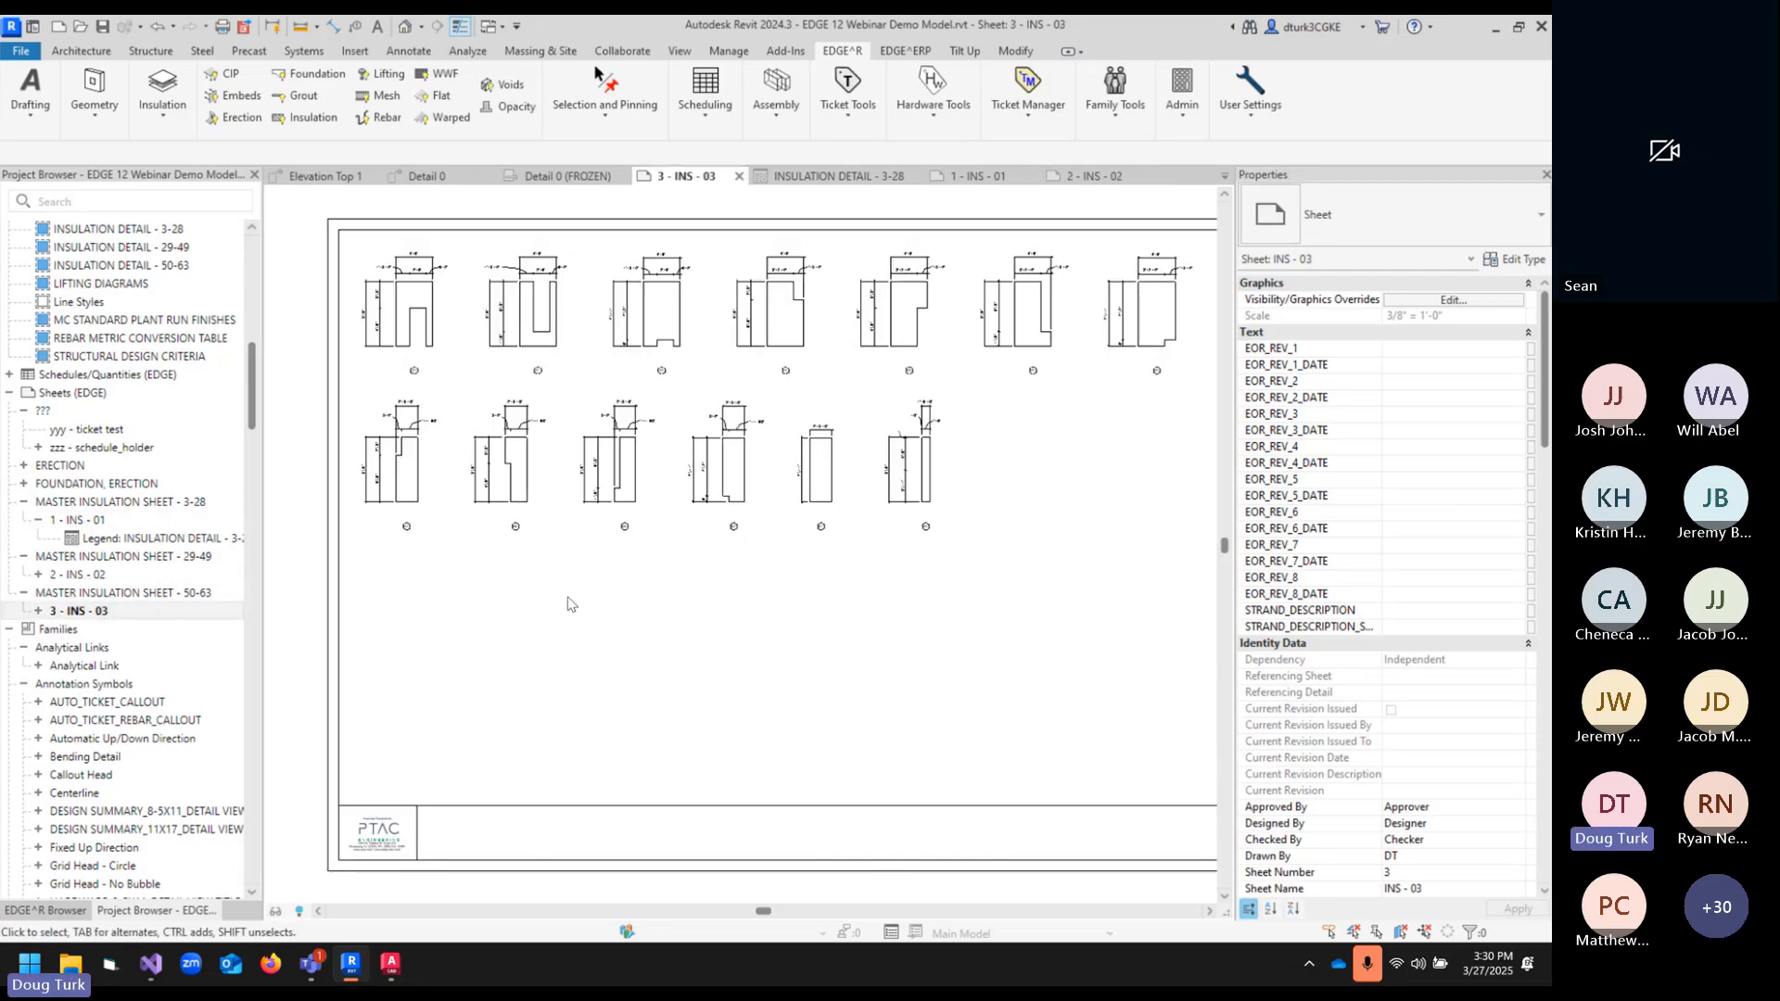
double_click(104, 541)
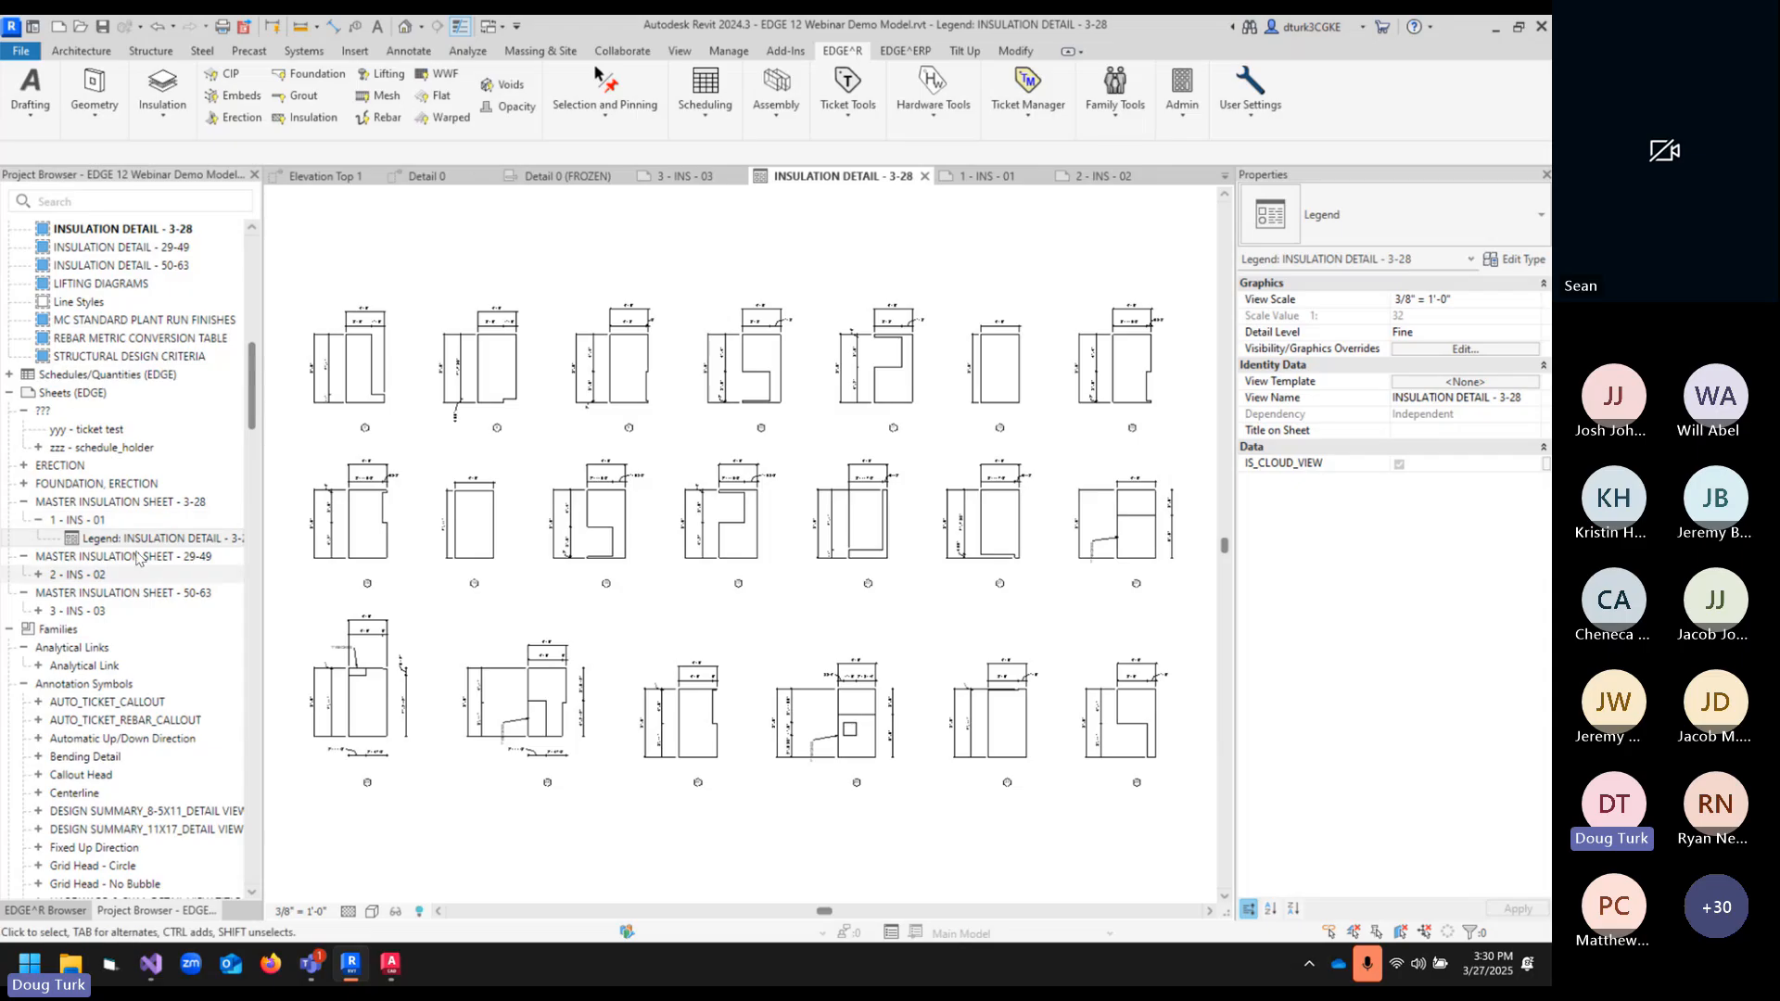
double_click(100, 519)
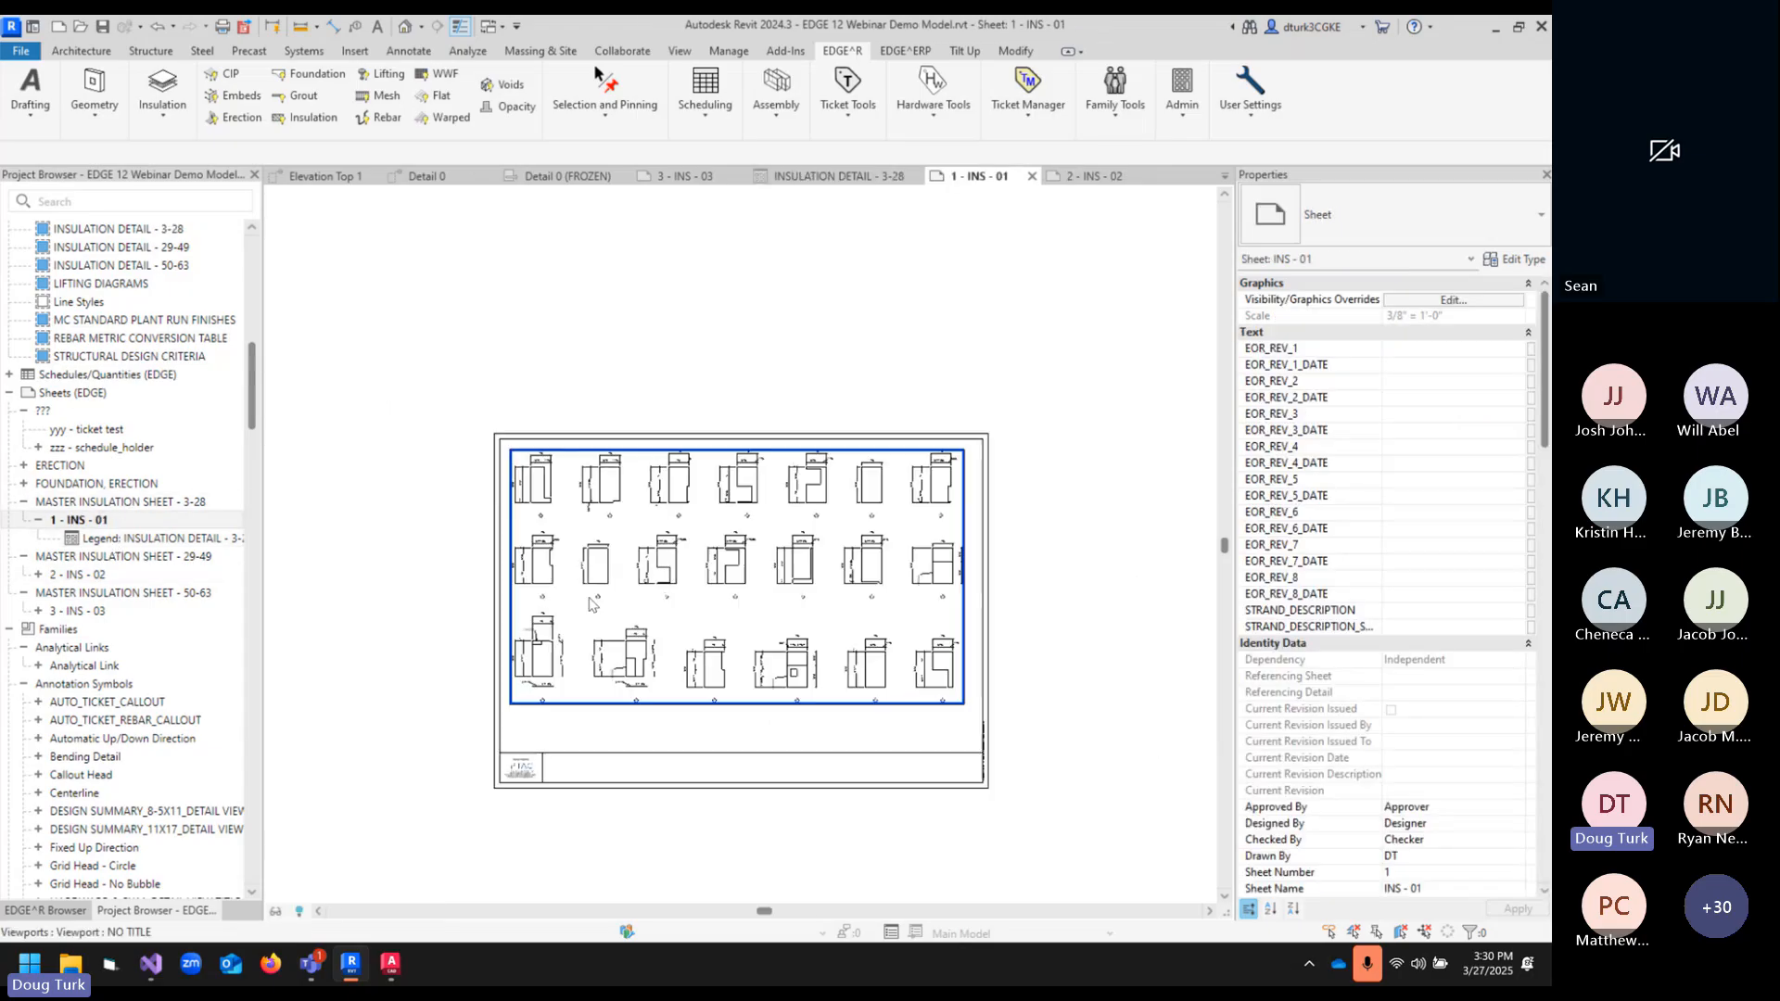
- Examine the dimensions and mark circles of the insulation pieces on sheet INS - 01 up close, and review the full sheet
scroll(575, 593, "up", 3)
scroll(556, 620, "up", 5)
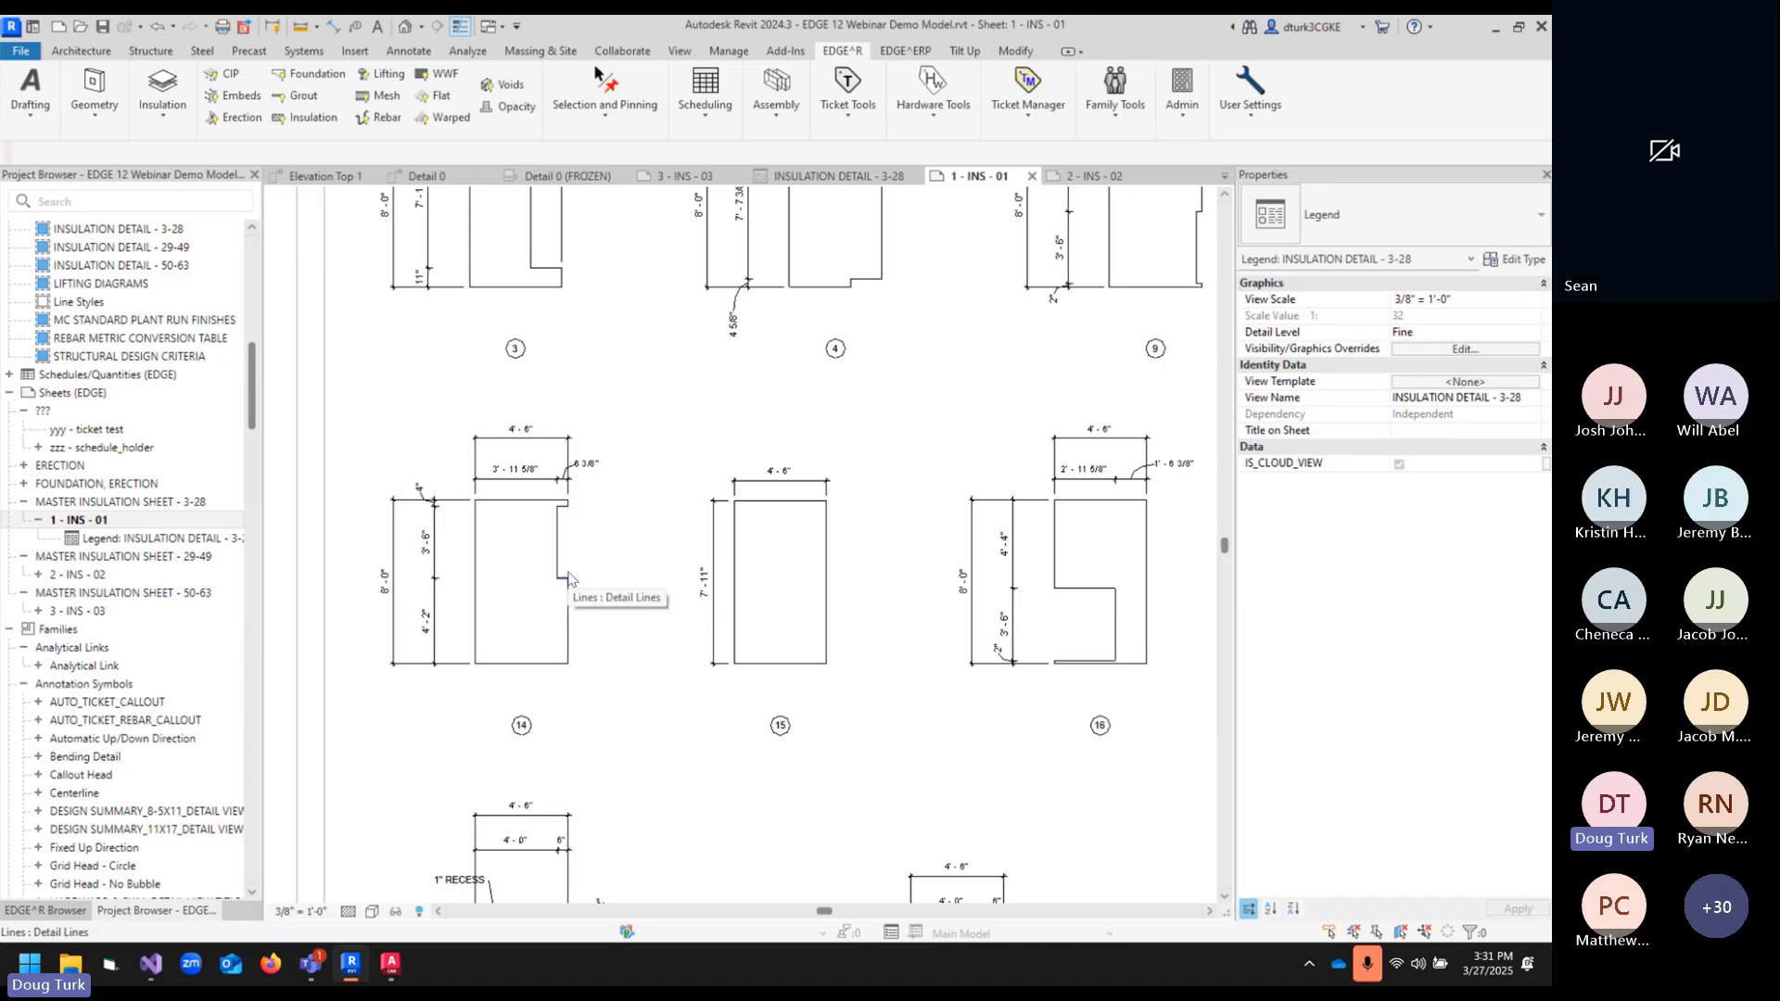
middle_click(914, 433)
middle_click(914, 433)
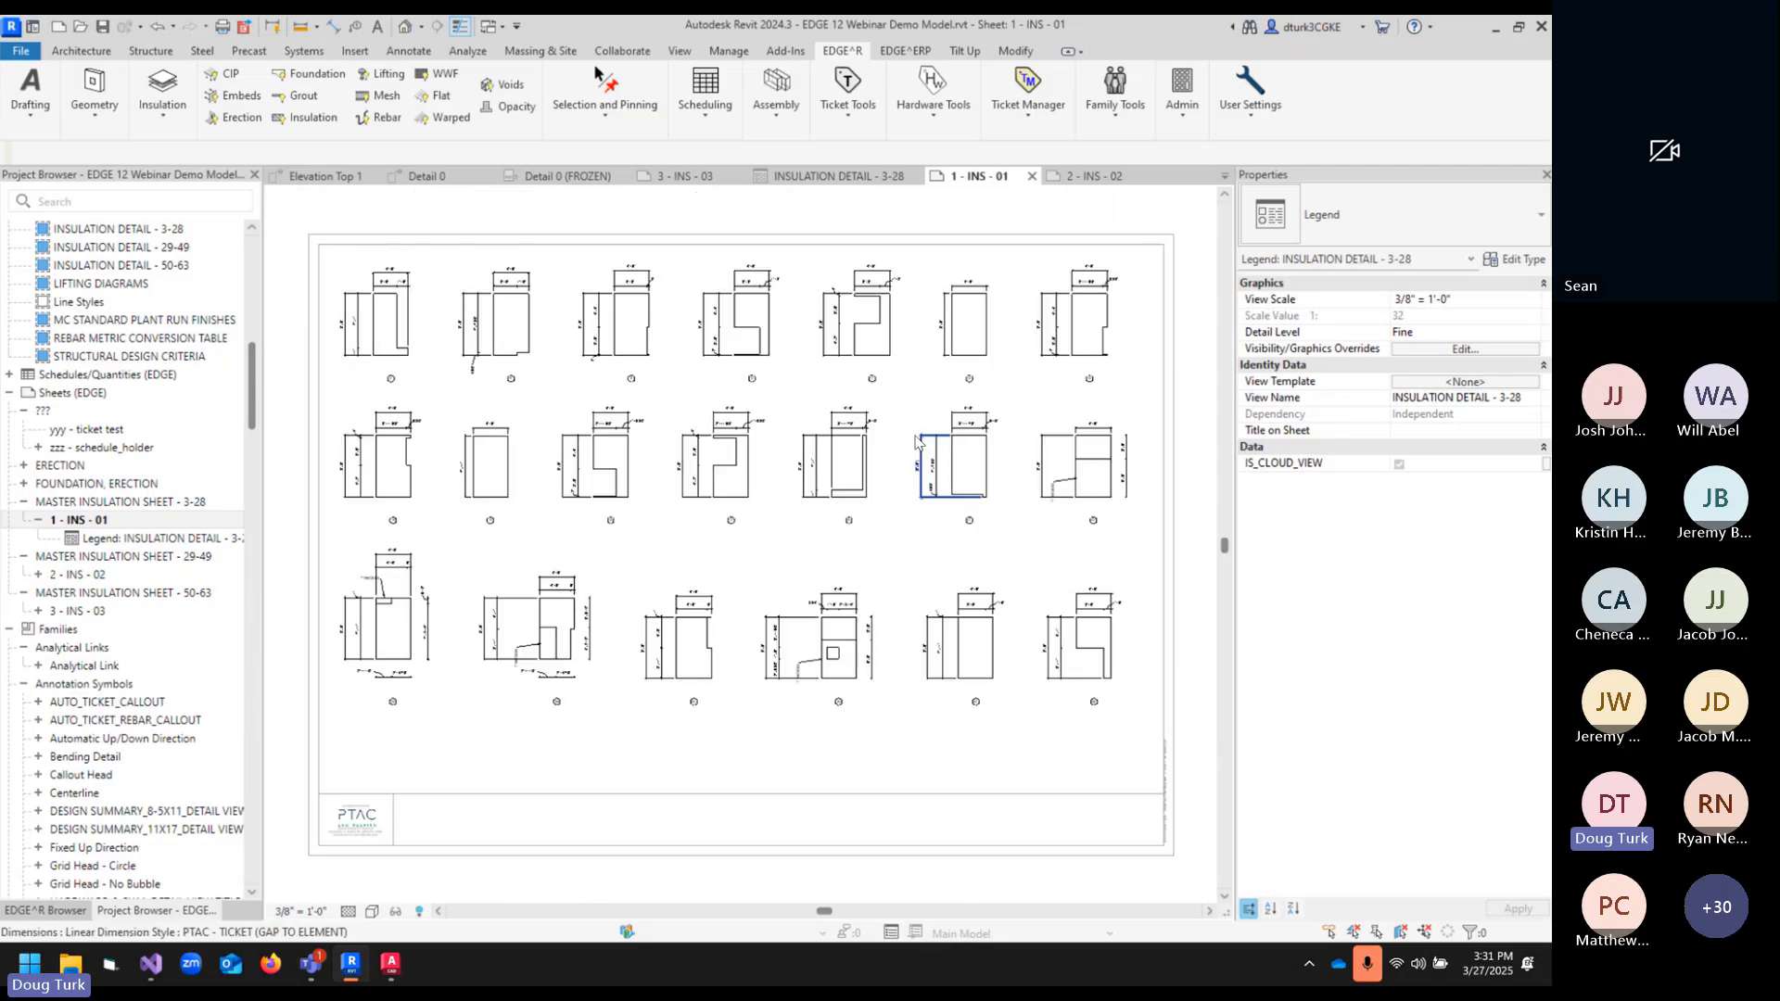
left_click(927, 762)
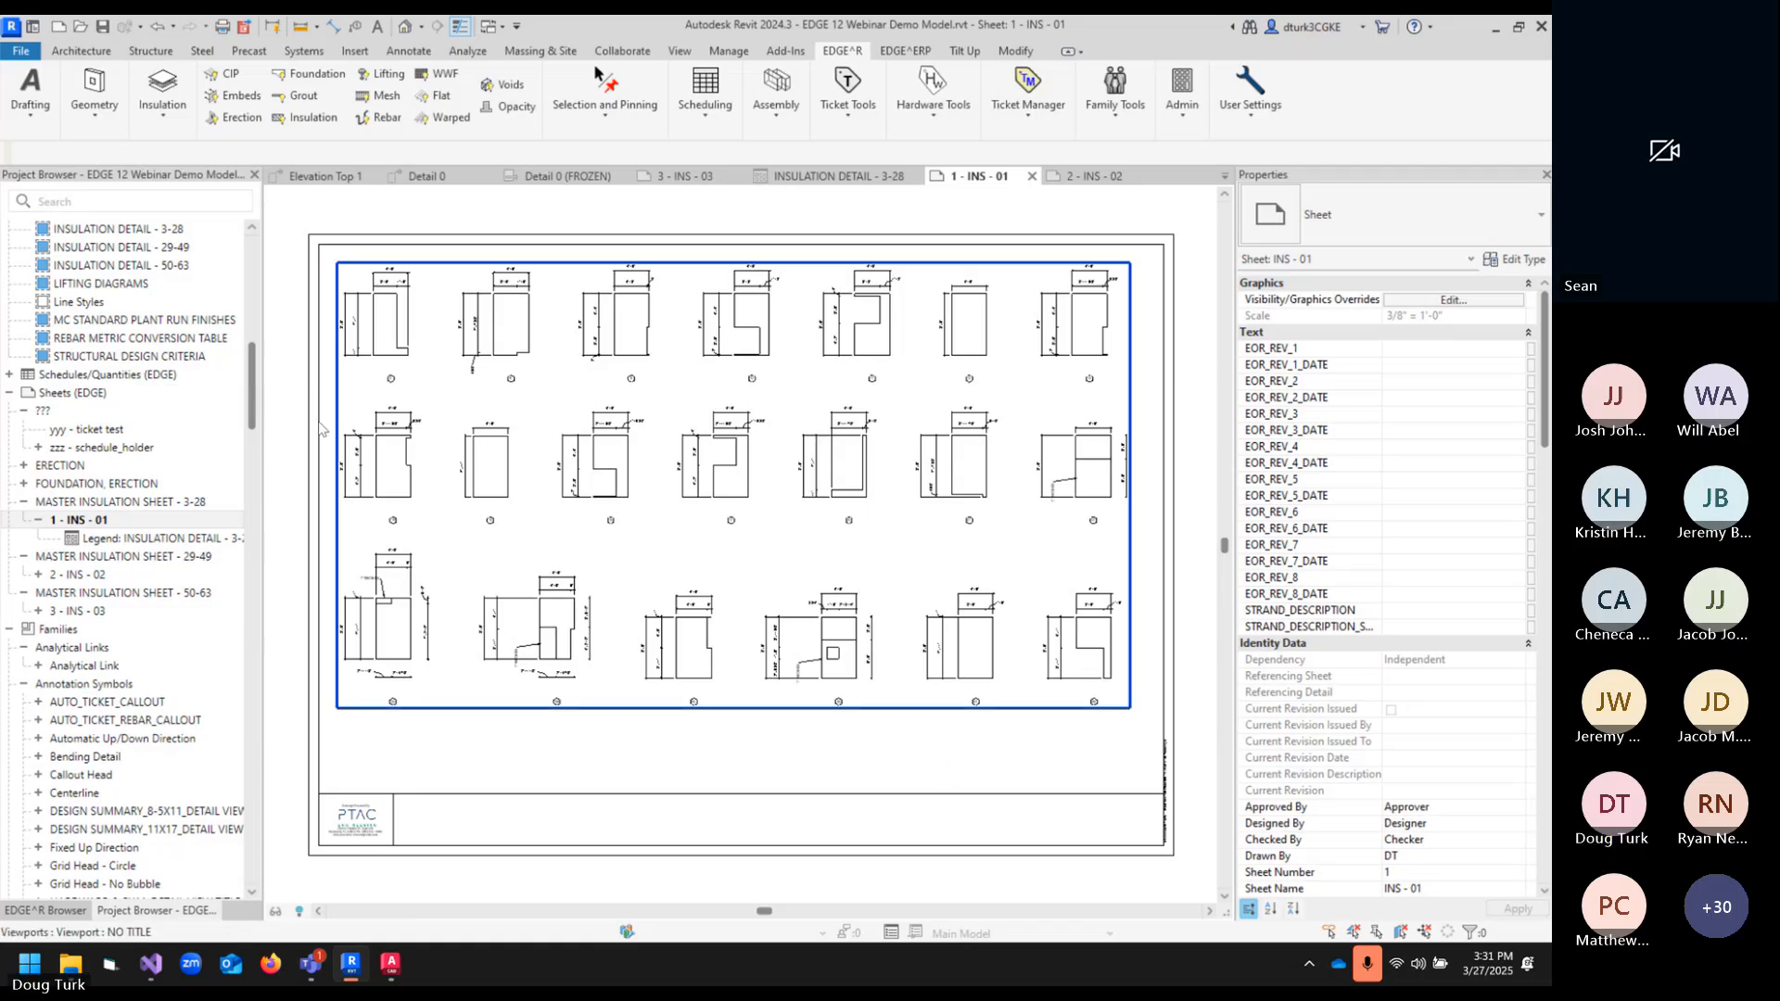
- Open sheet 1 - IWP006 of the IWP006 assembly and examine the insulation marks on its panel elevation
left_click_drag(253, 391, 290, 875)
double_click(93, 851)
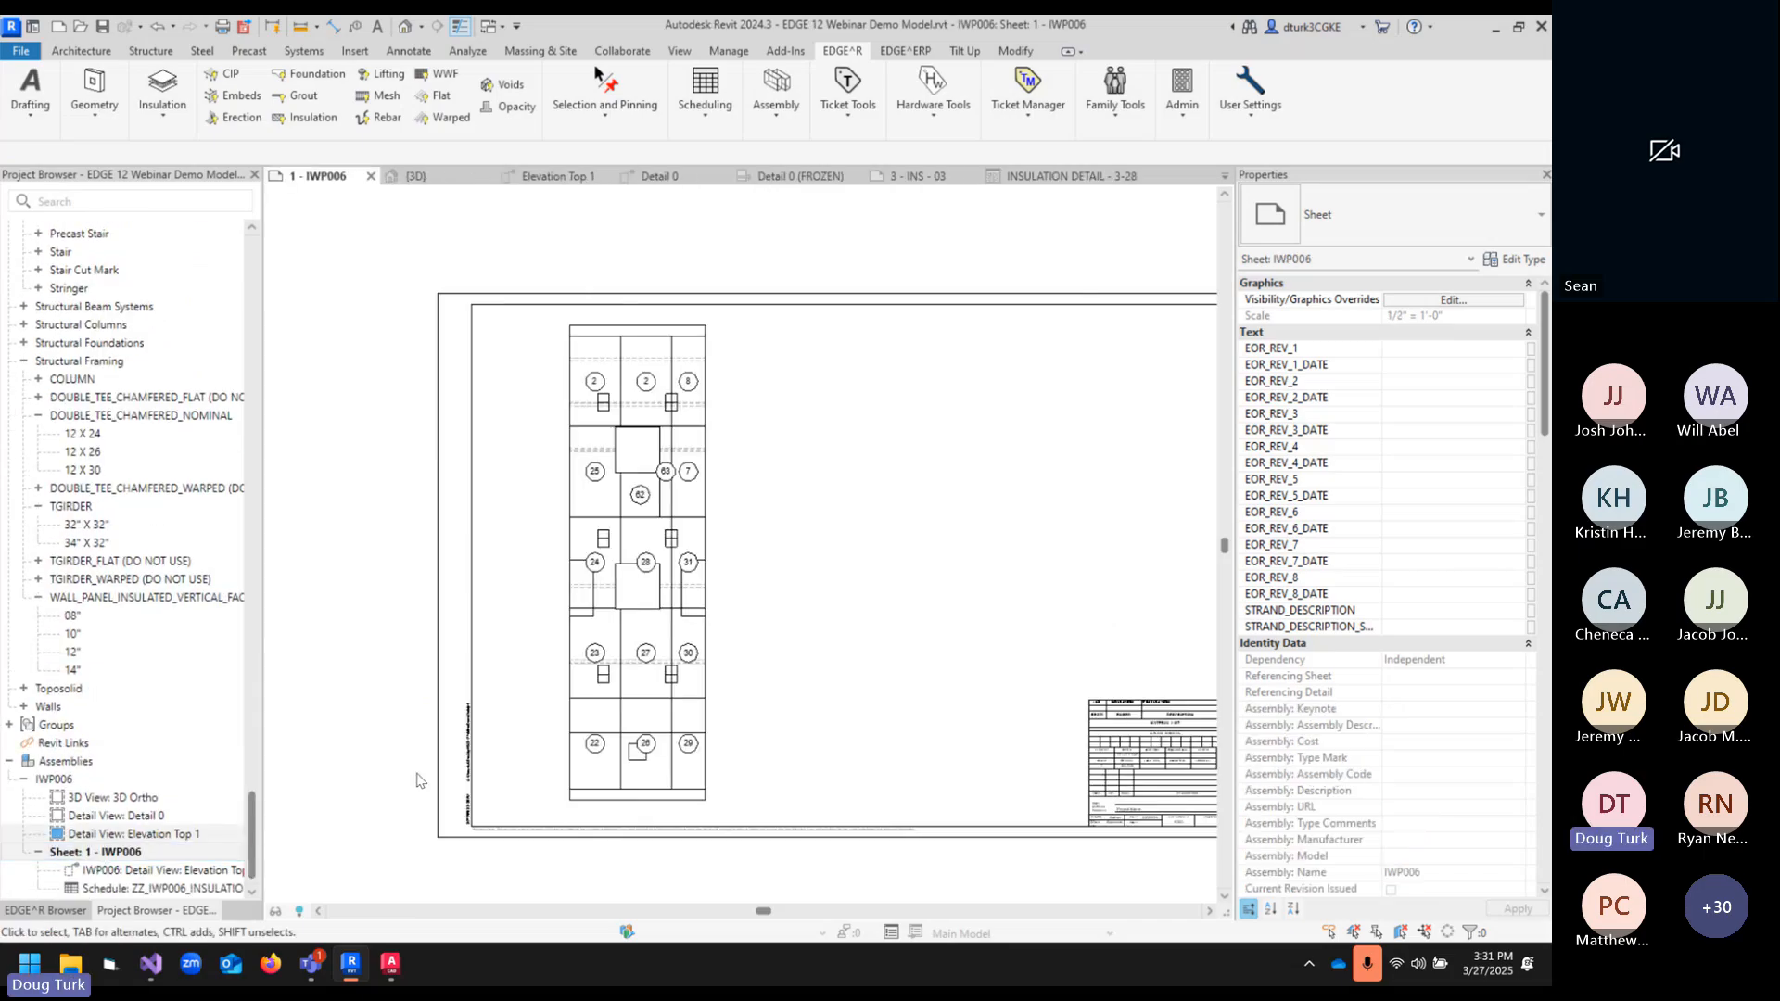
scroll(942, 554, "down", 1)
middle_click_drag(942, 555, 785, 491)
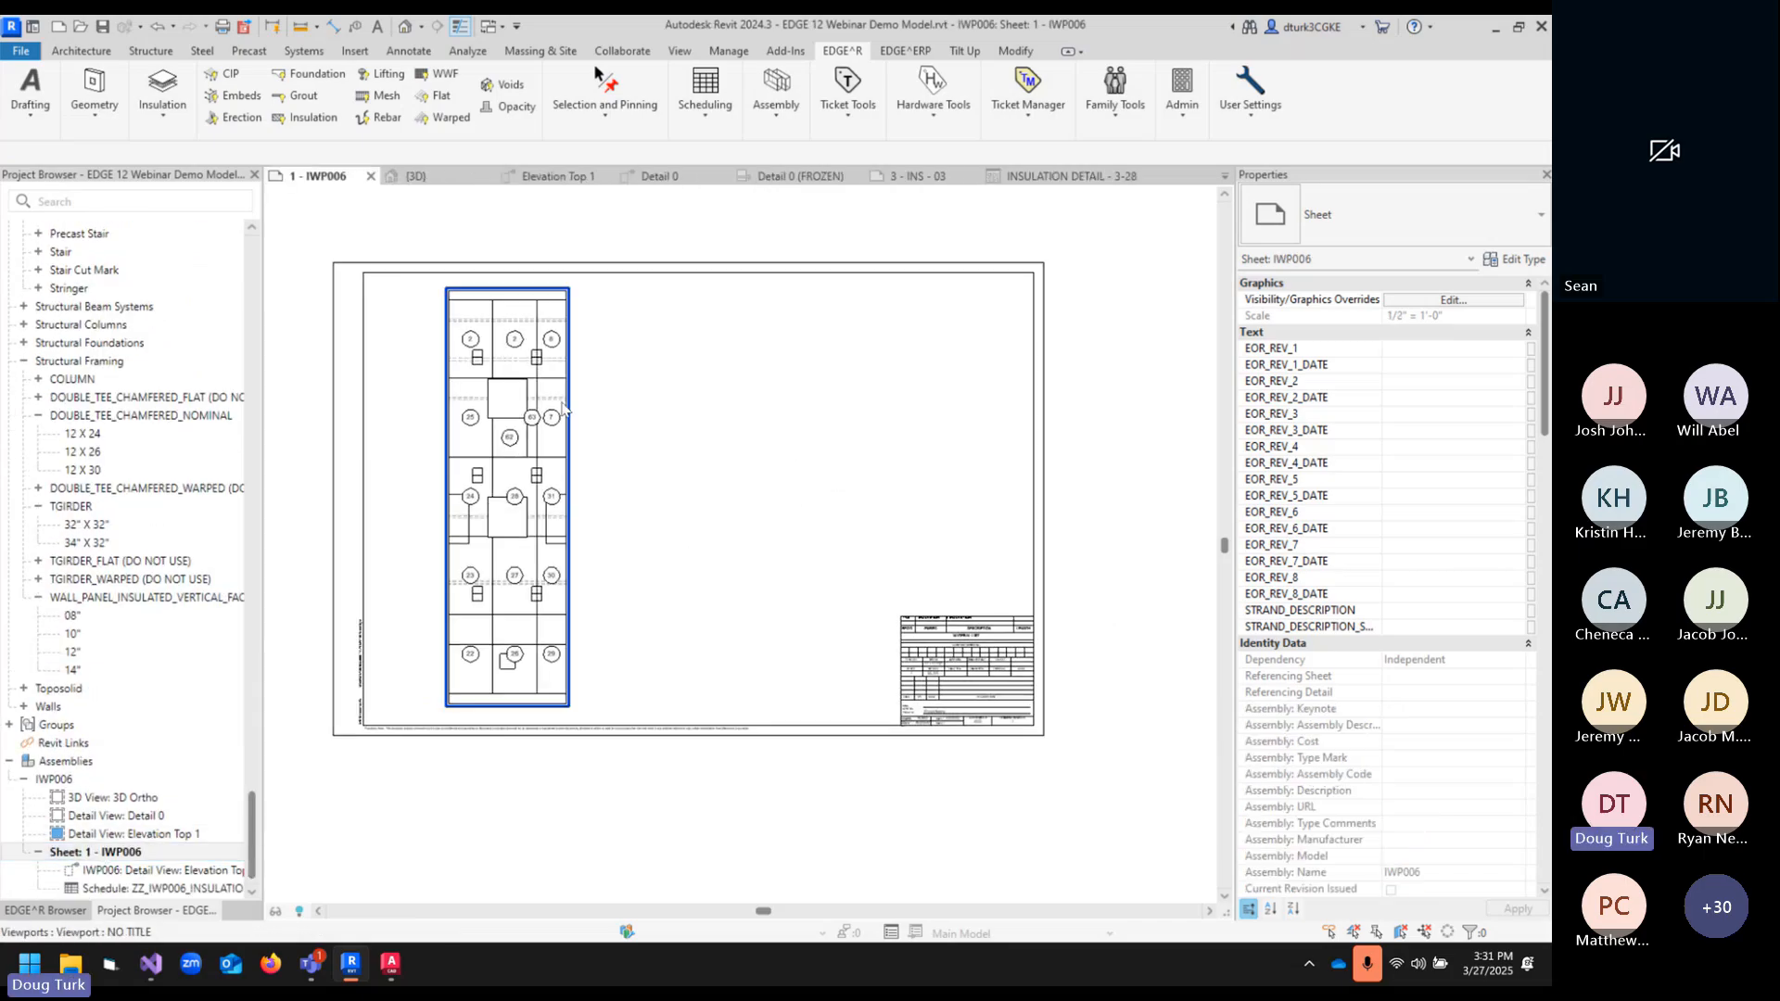
scroll(512, 379, "up", 2)
scroll(506, 408, "up", 4)
scroll(514, 456, "down", 3)
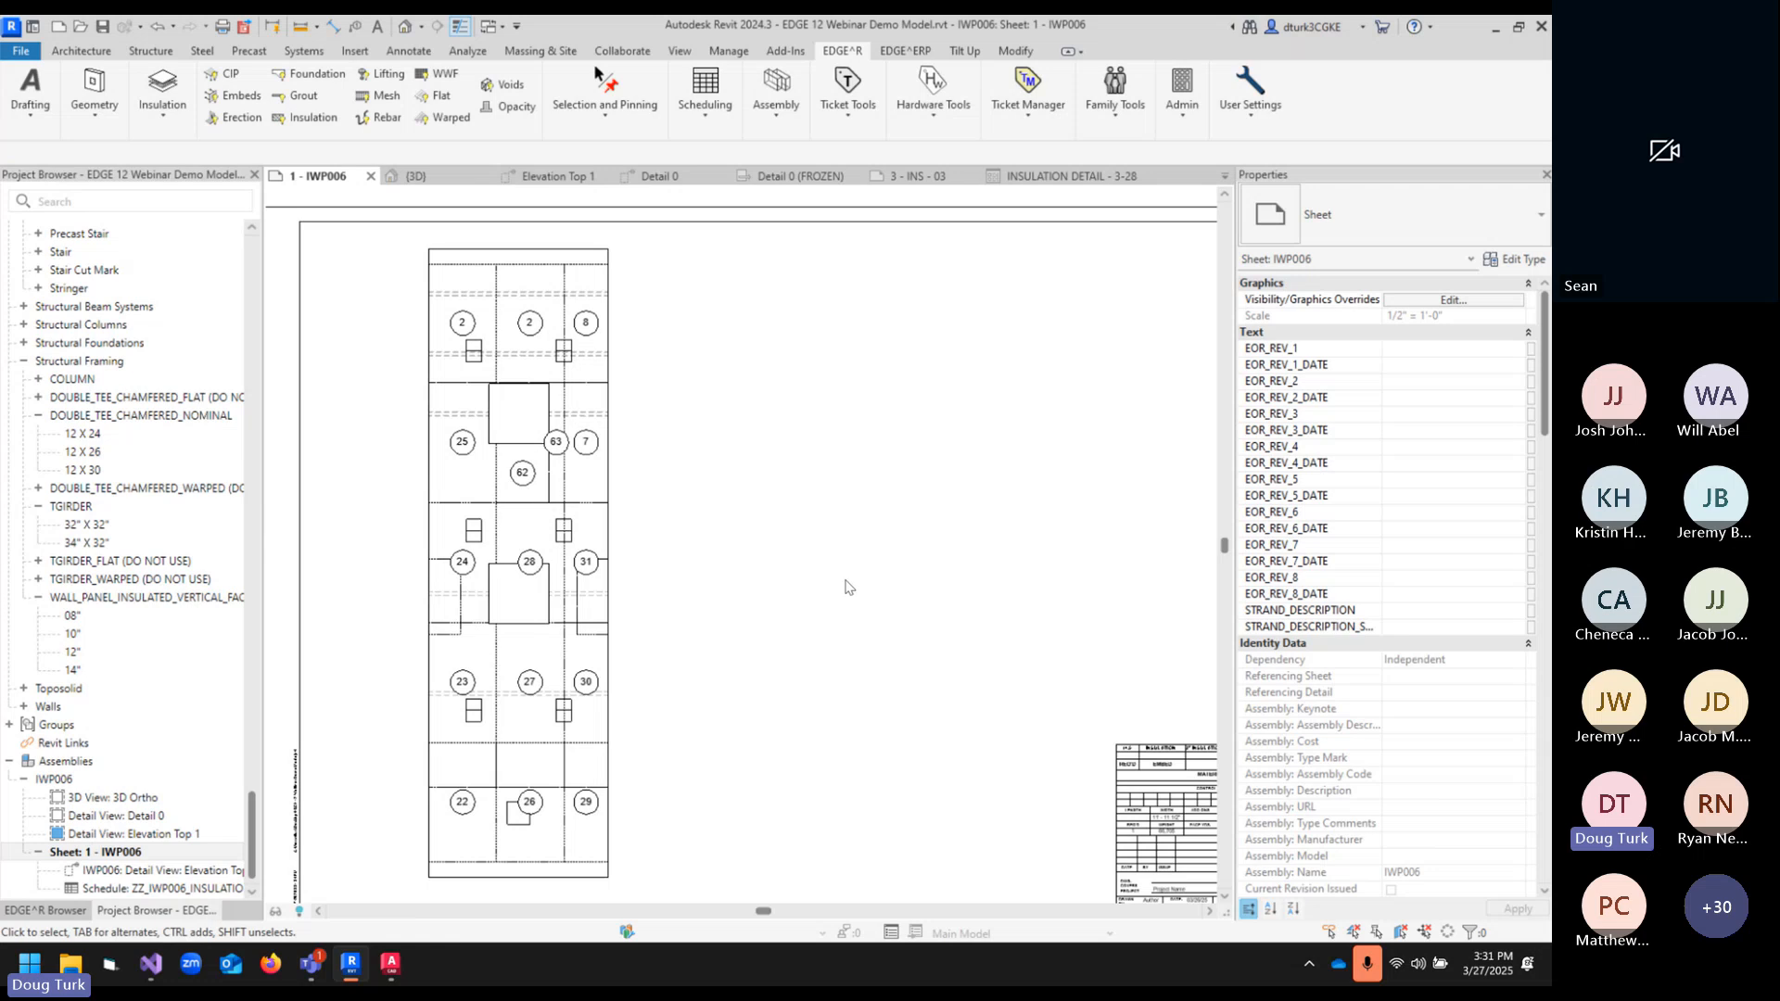
middle_click_drag(703, 586, 786, 589)
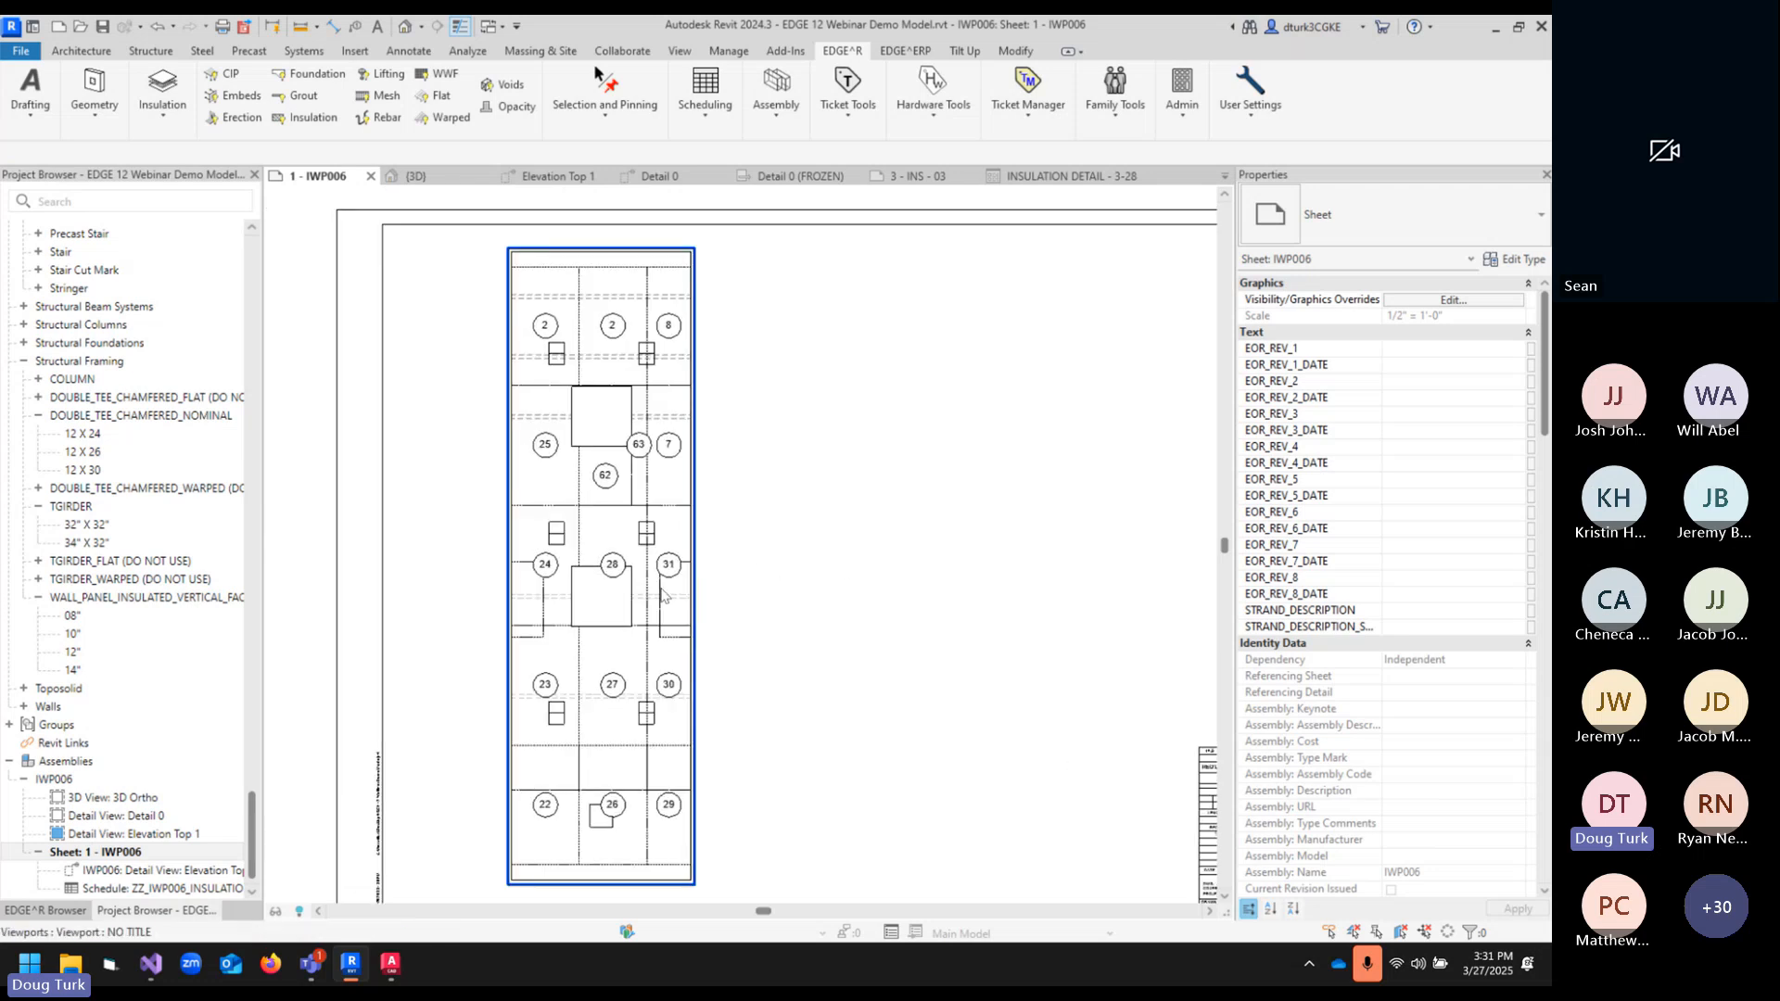
- Activate the Elevation Top 1 view on the IWP006 sheet so the panel assembly can be picked
double_click(662, 594)
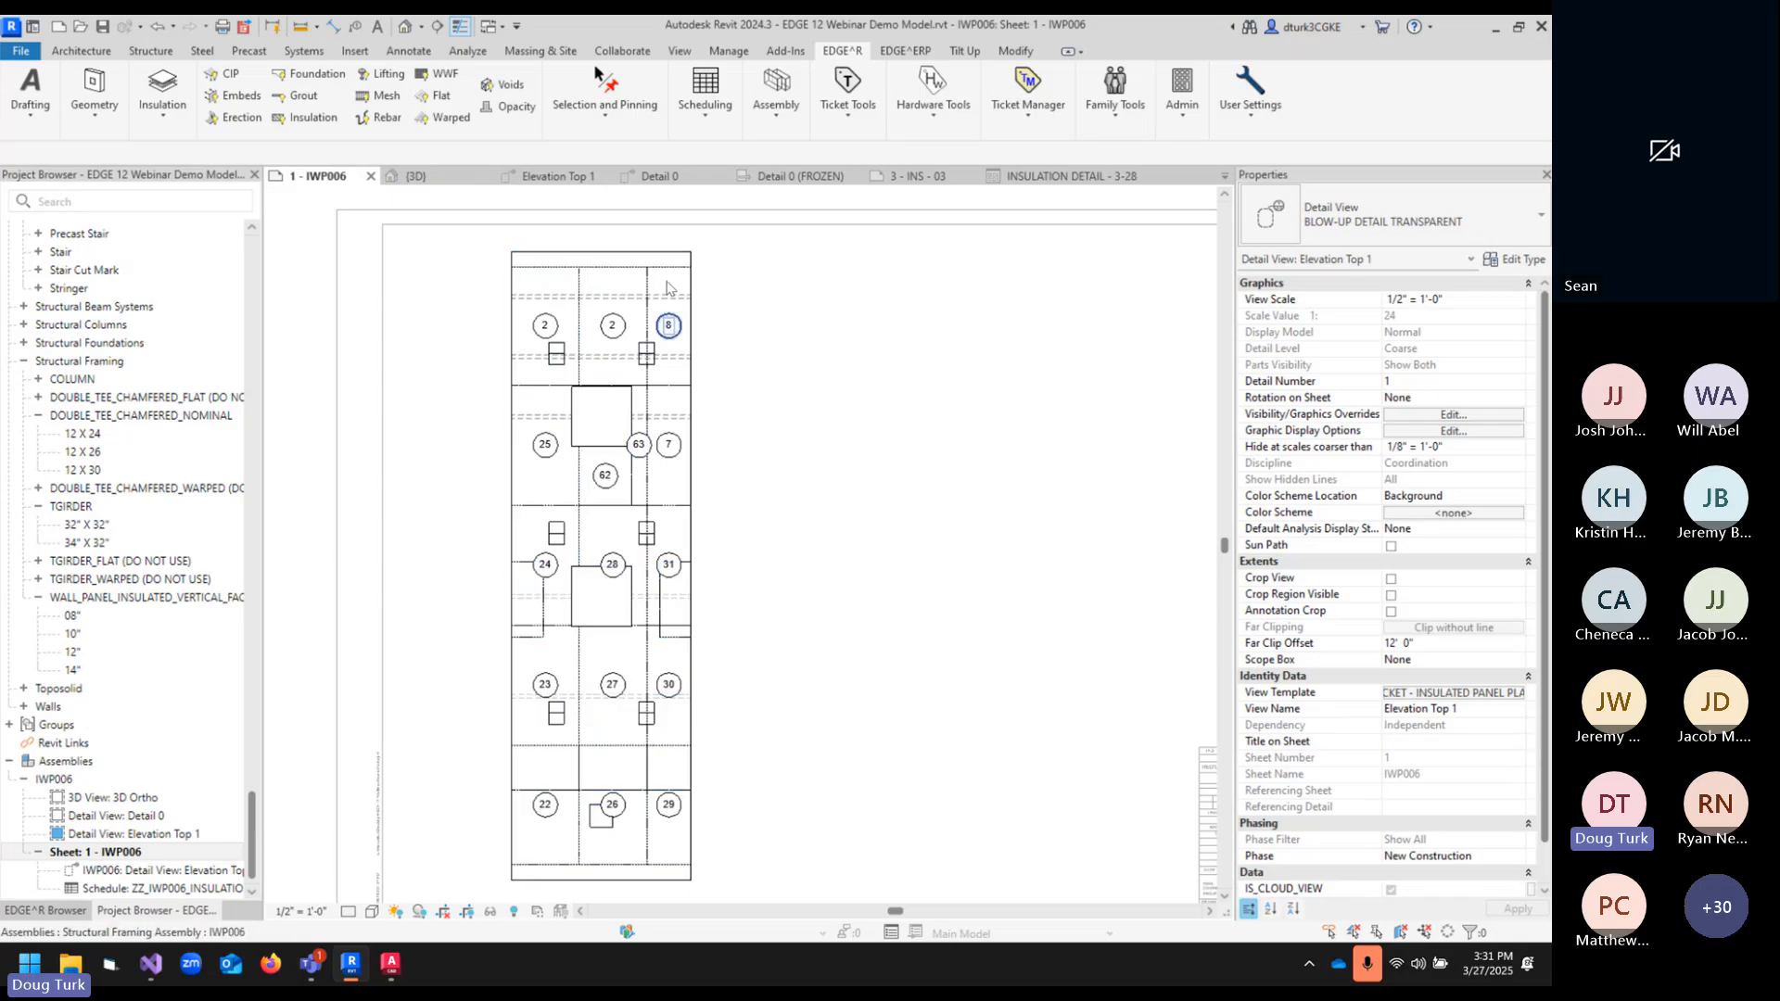
double_click(887, 715)
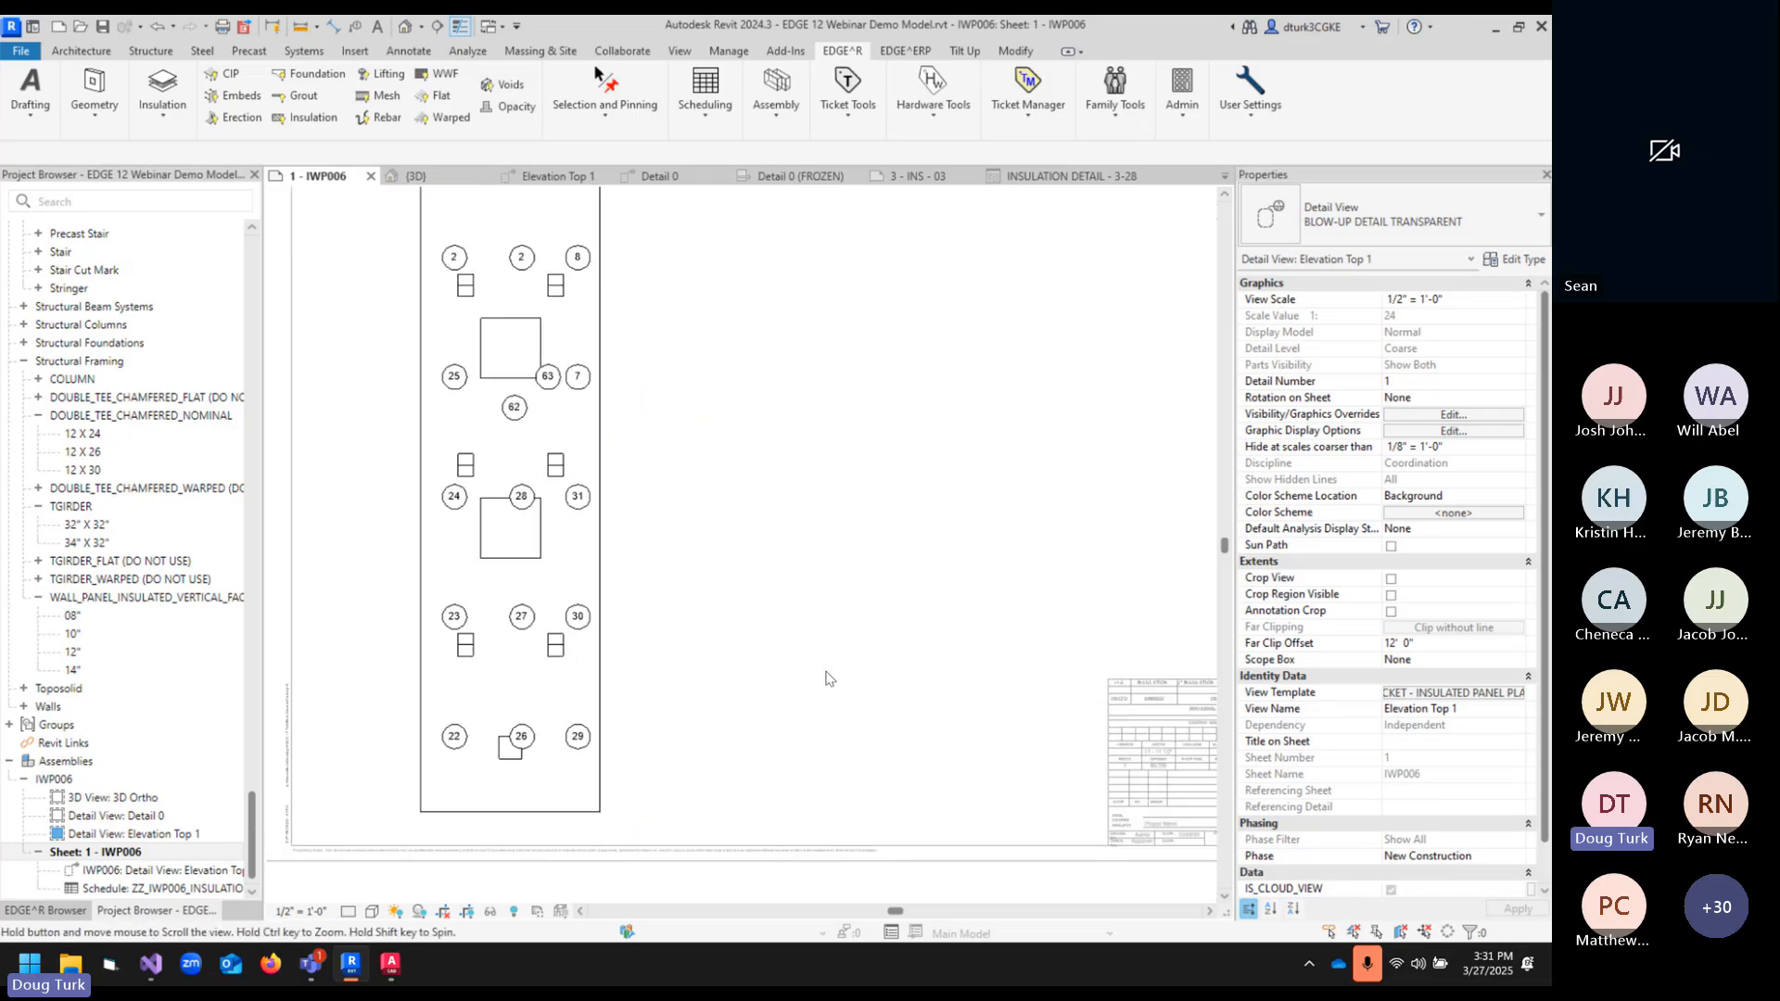
scroll(882, 543, "down", 2)
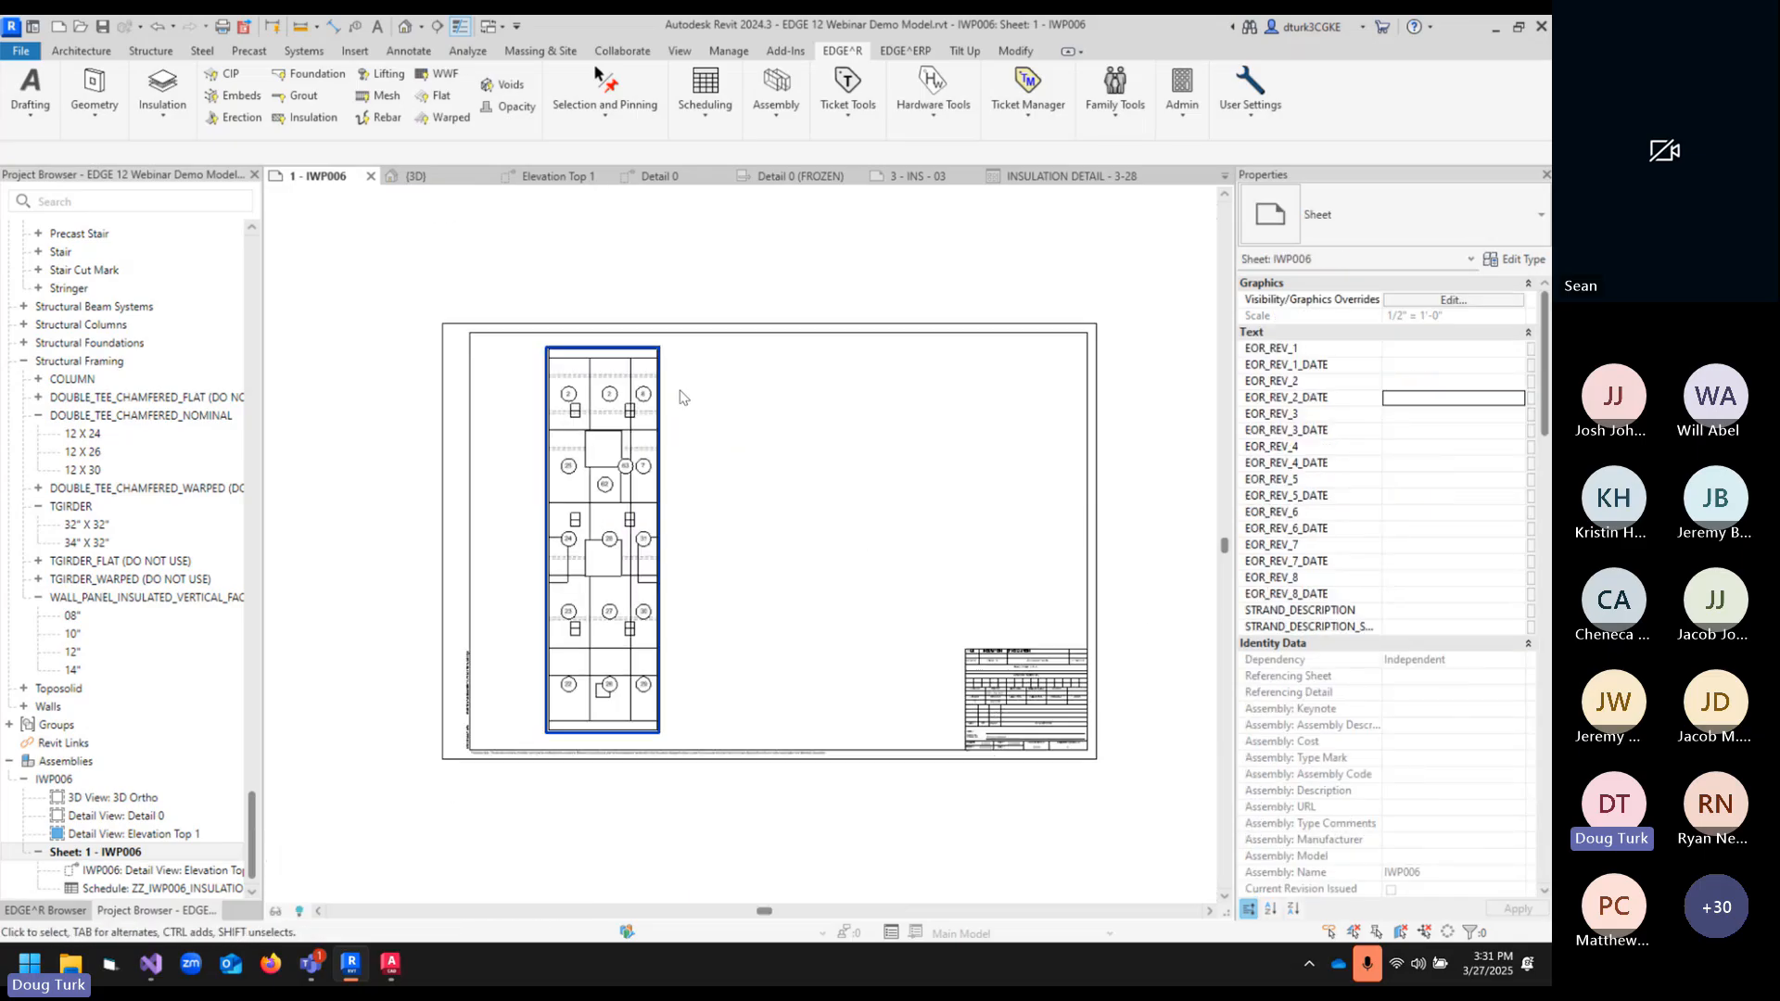
left_click(665, 422)
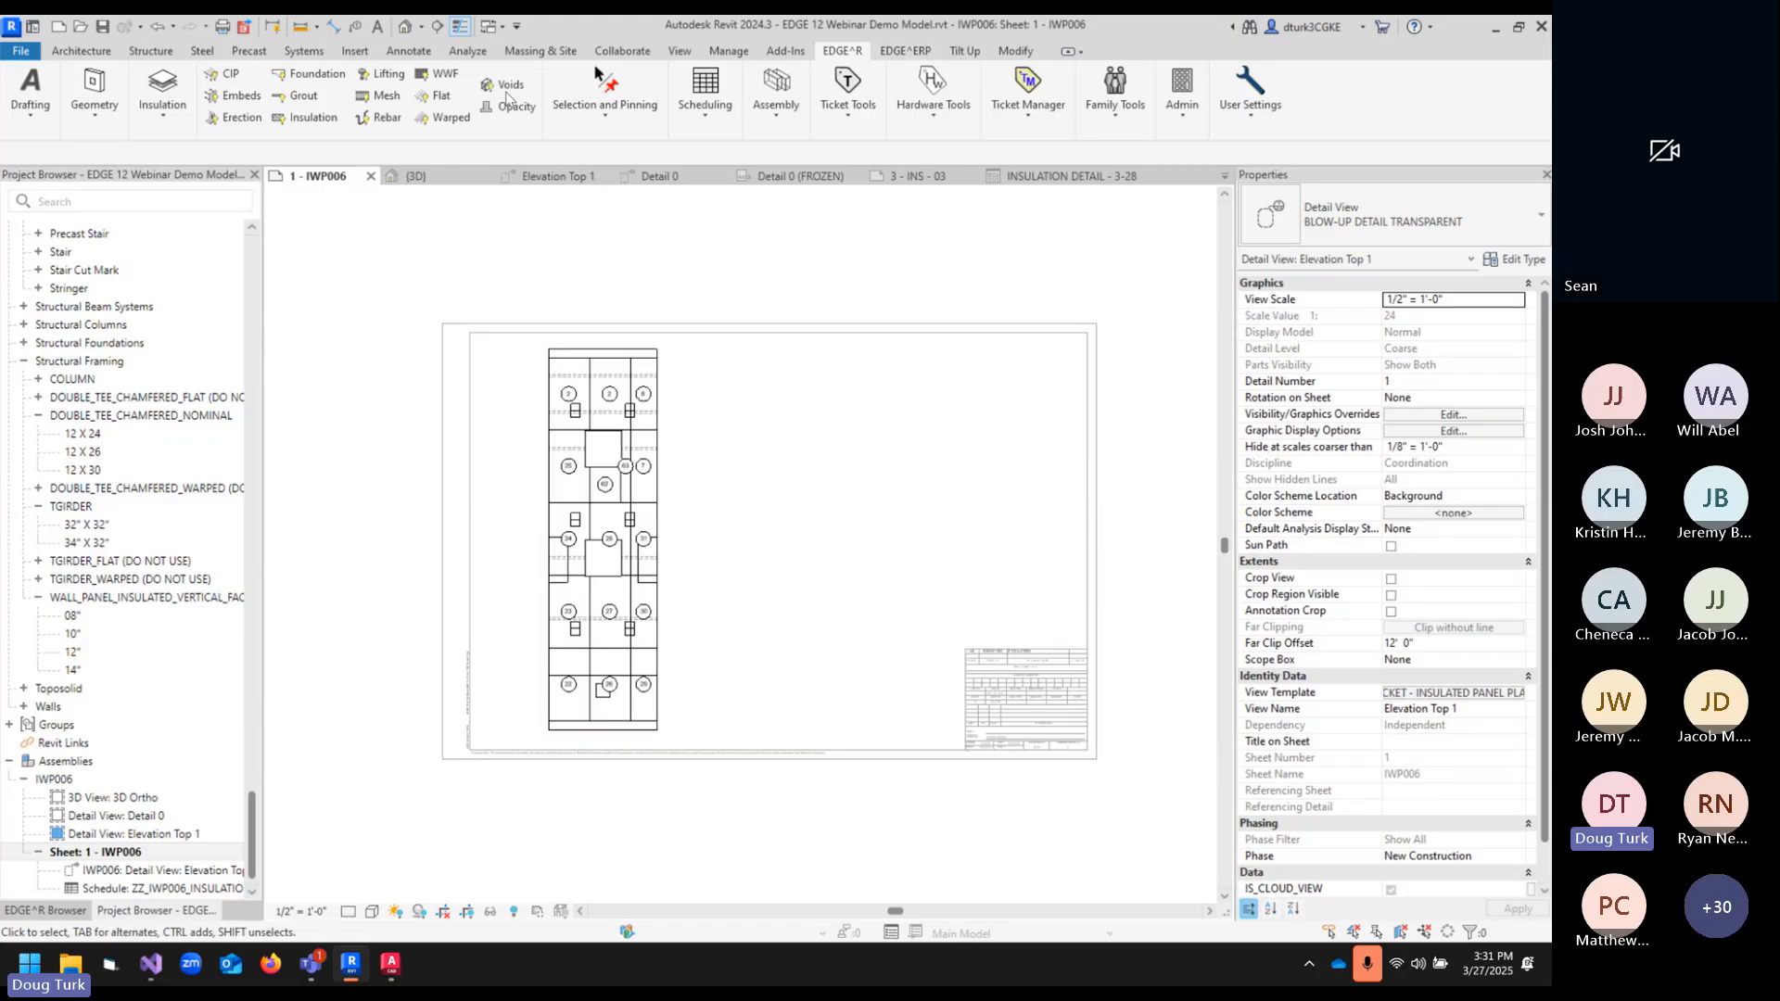
left_click(163, 90)
left_click(252, 454)
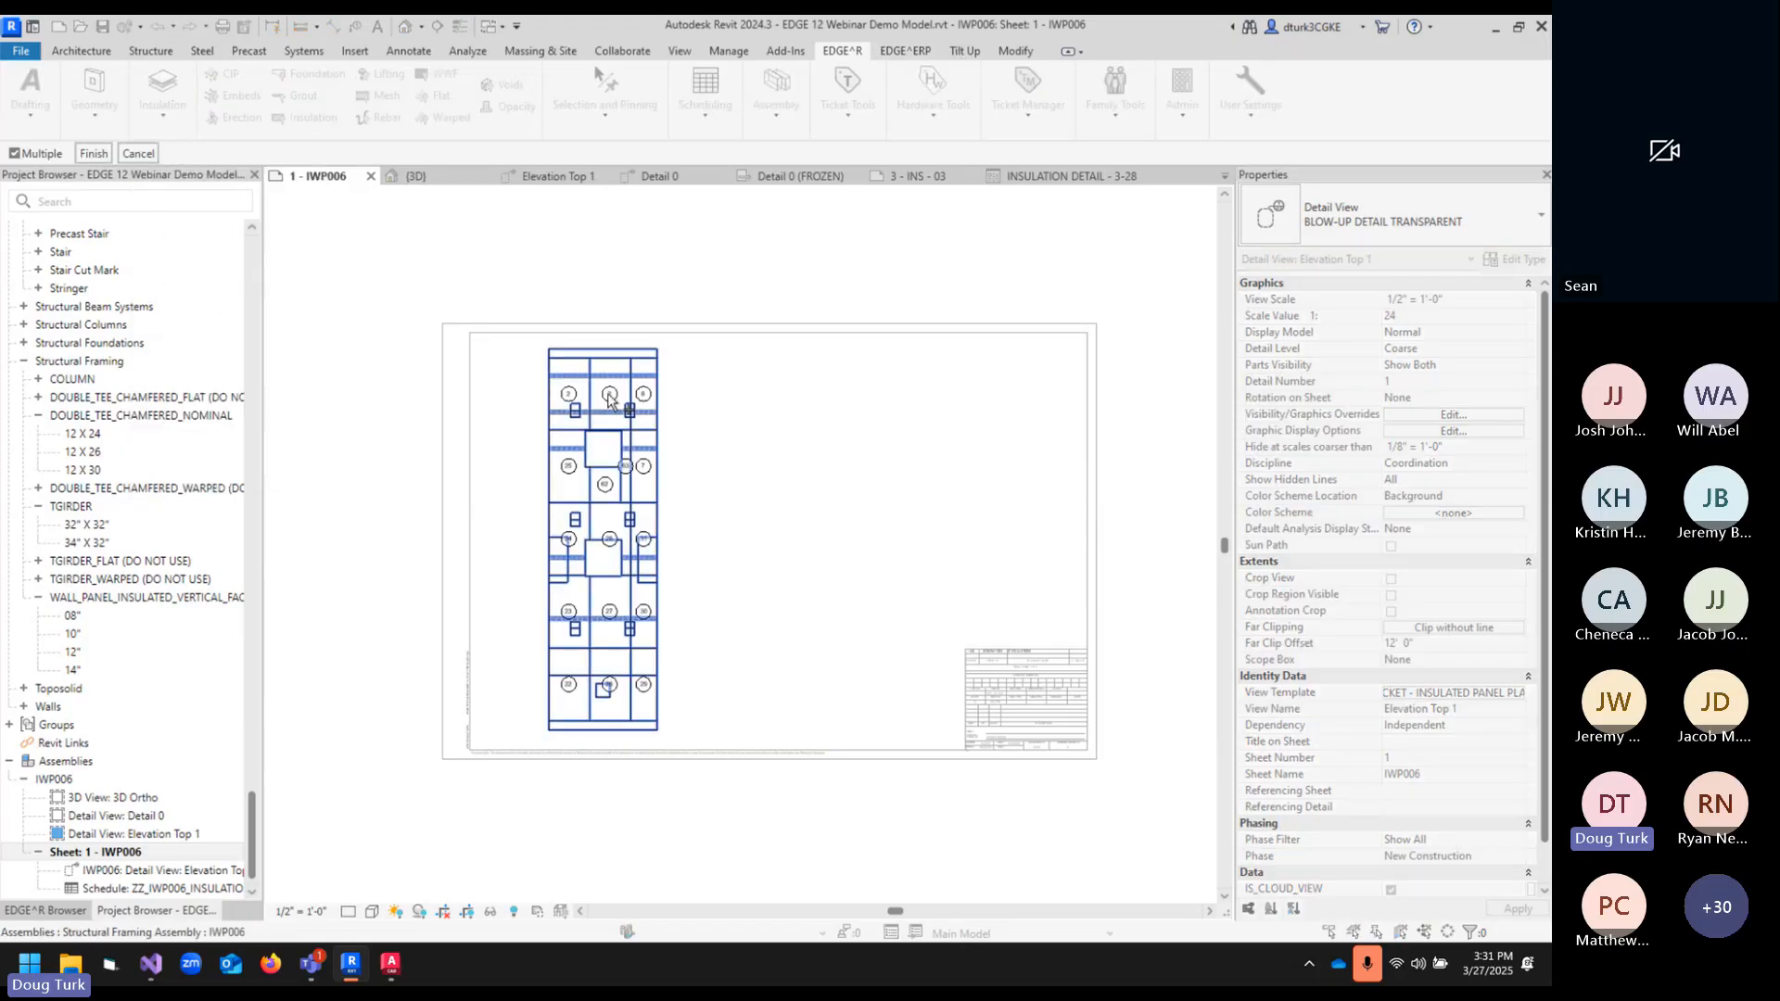
left_click(605, 405)
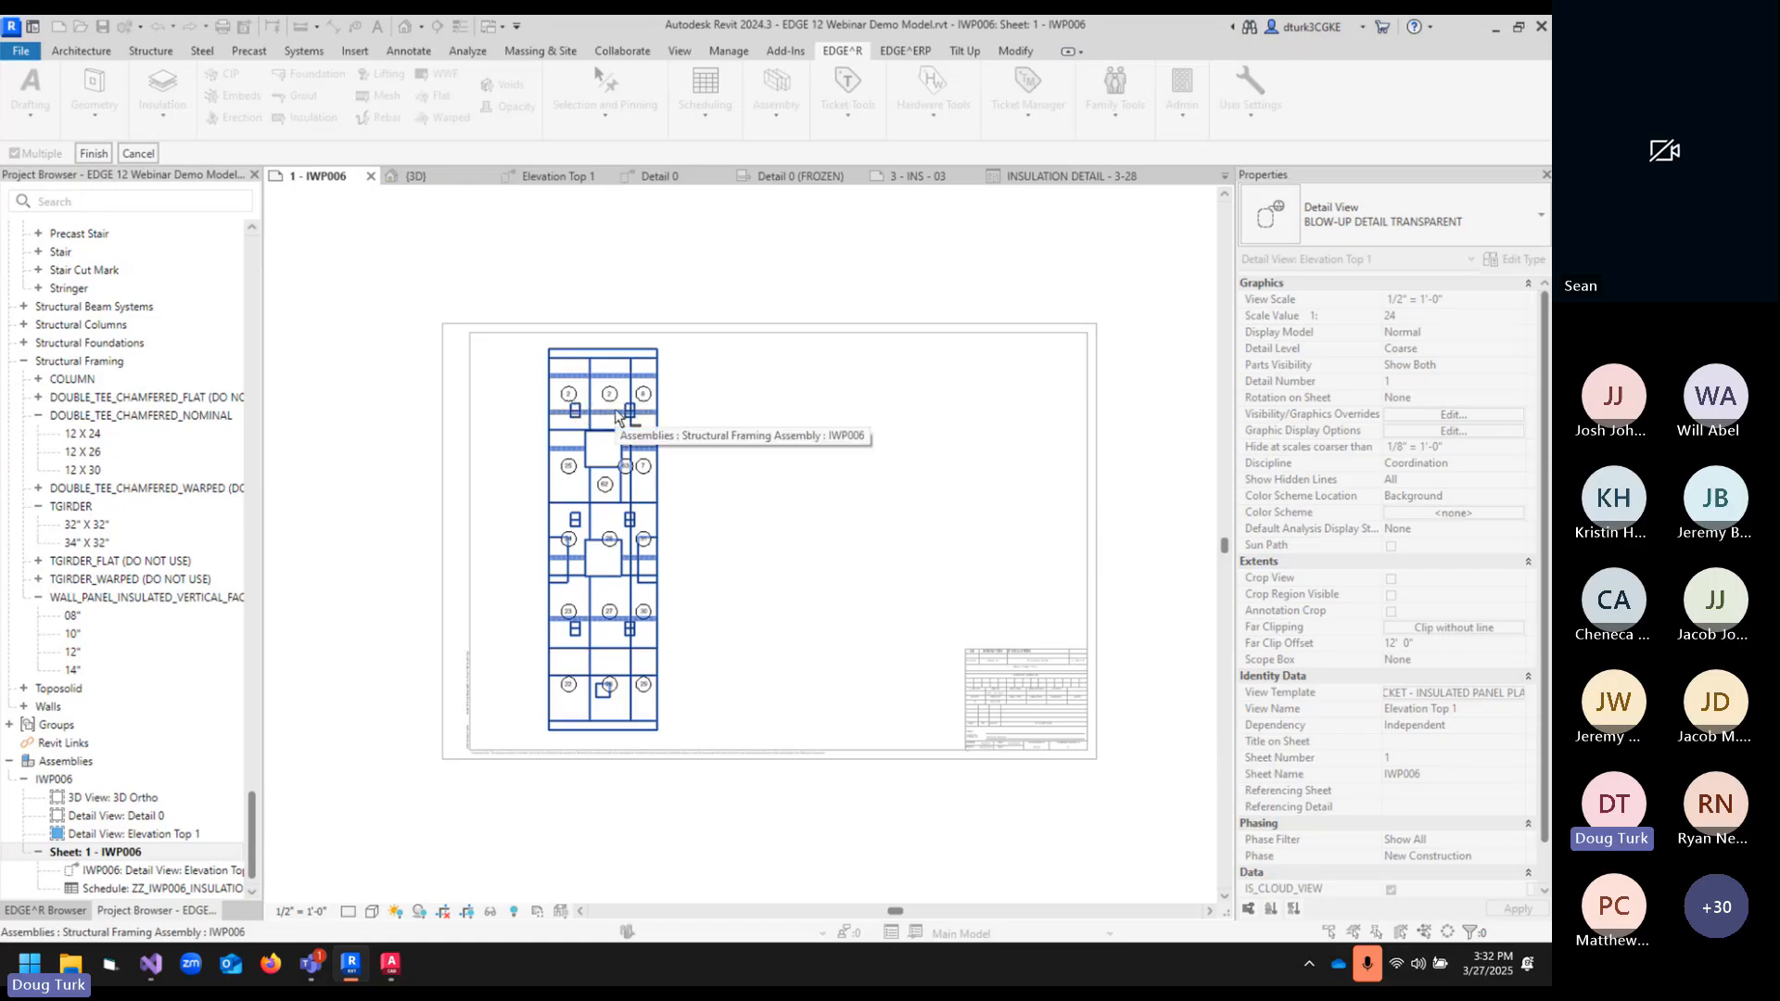
left_click(84, 153)
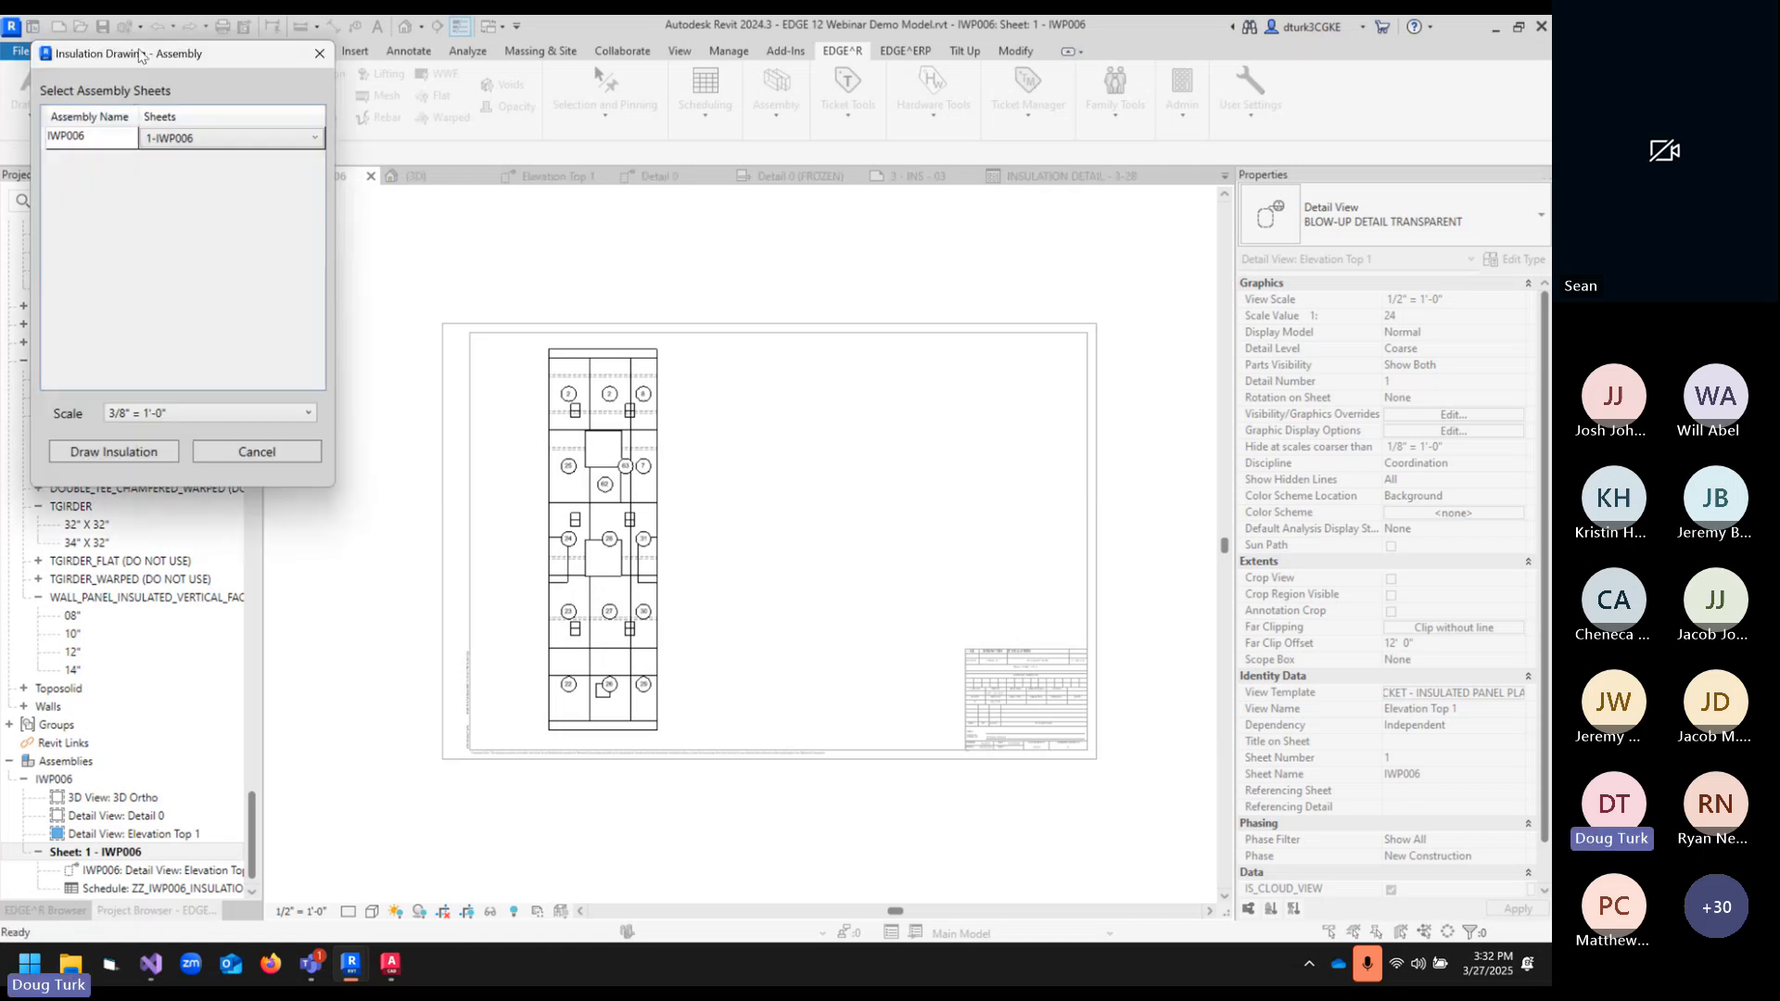
left_click_drag(139, 54, 334, 233)
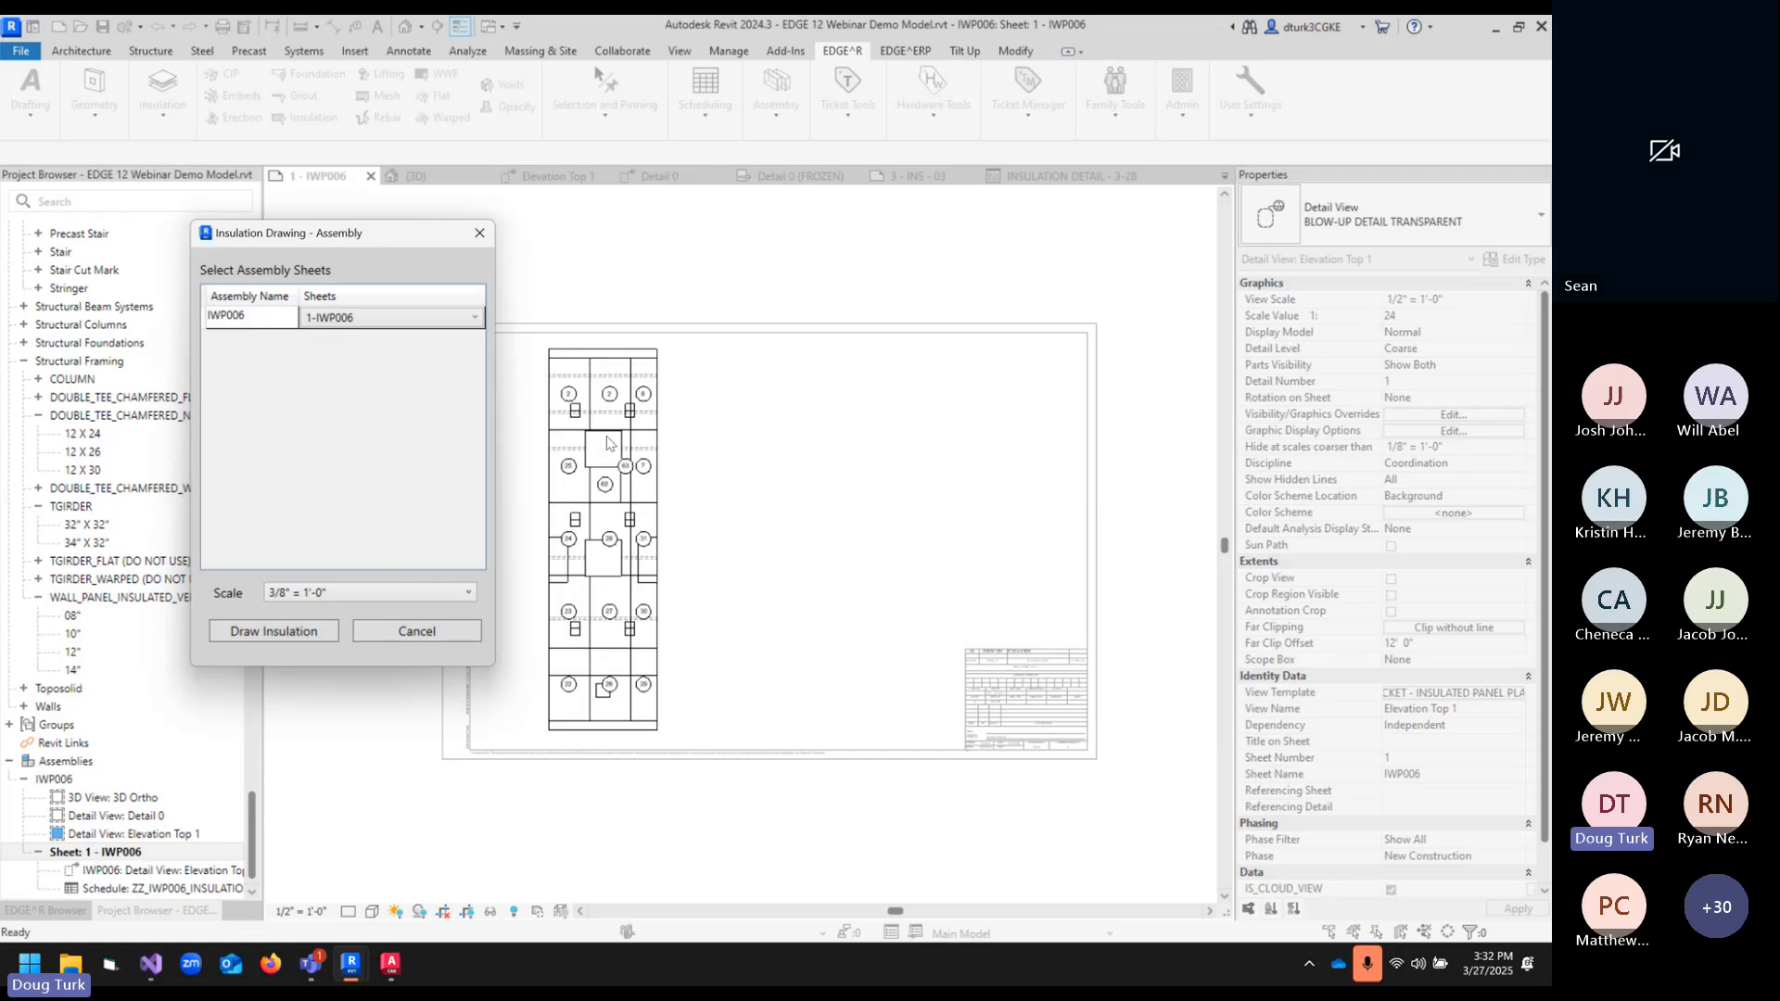
left_click(416, 630)
- Run Insulation Drawing - Assembly on the IWP006 panel assembly, and move its dialog clear of the project tree's edge
left_click(163, 100)
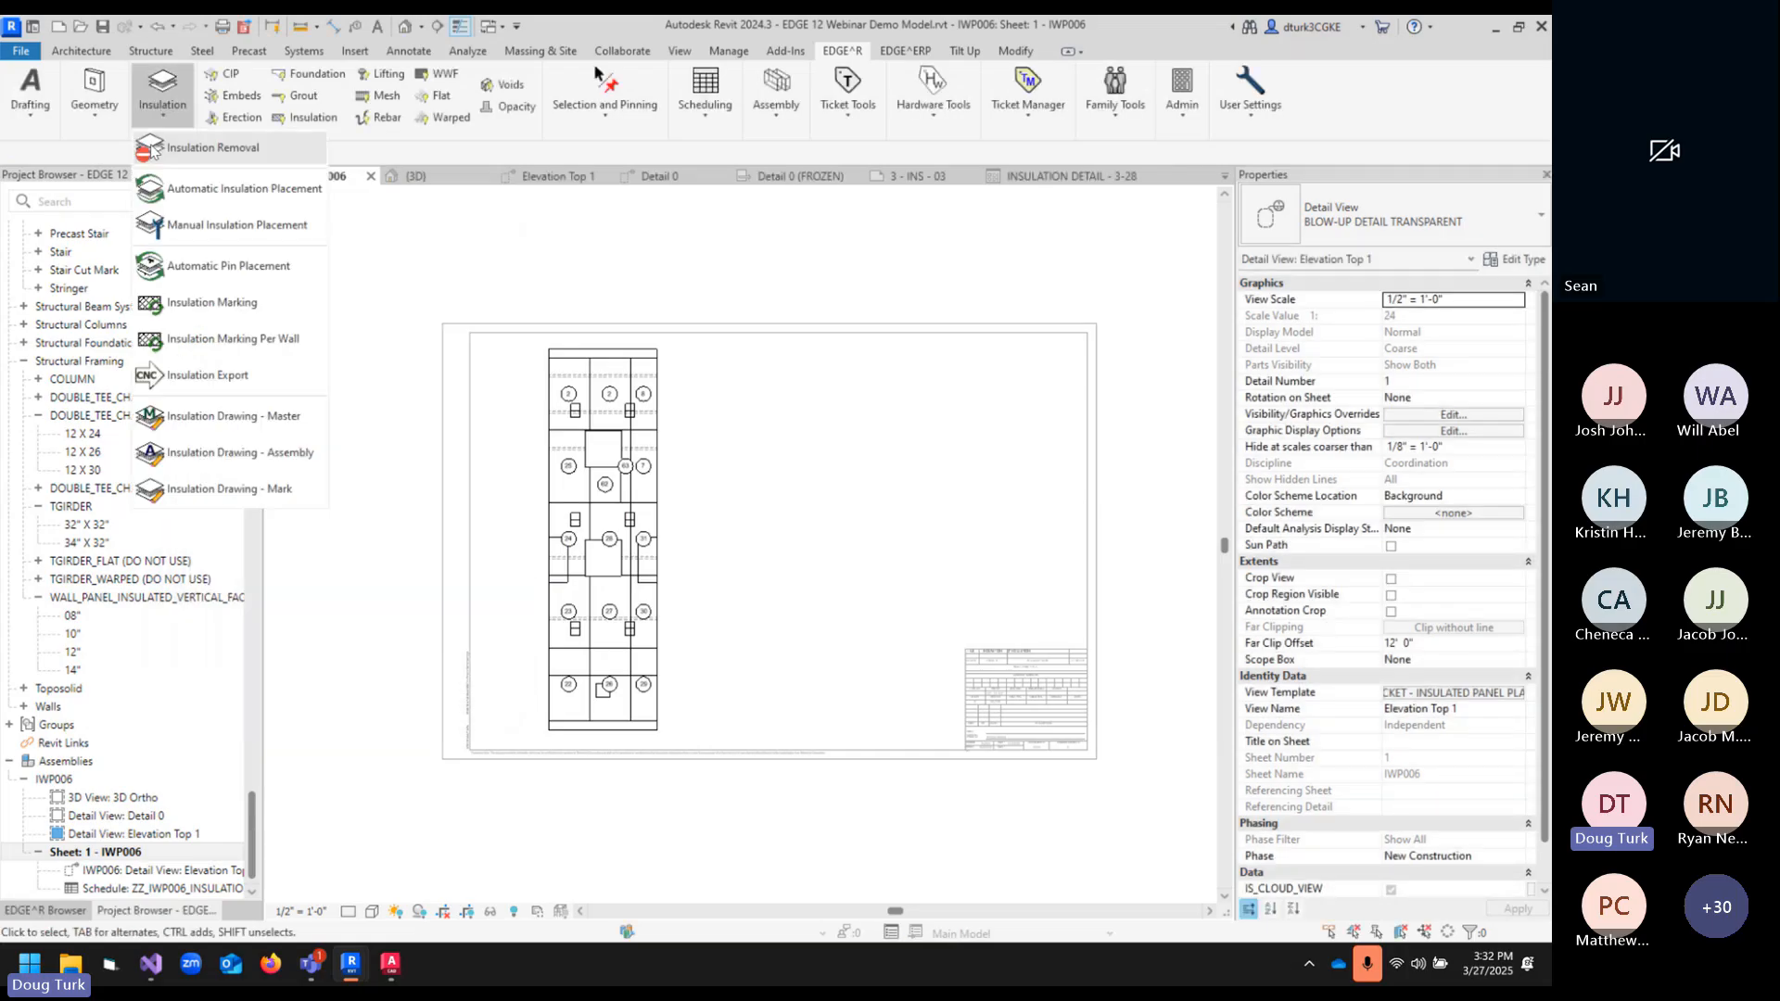
left_click(240, 452)
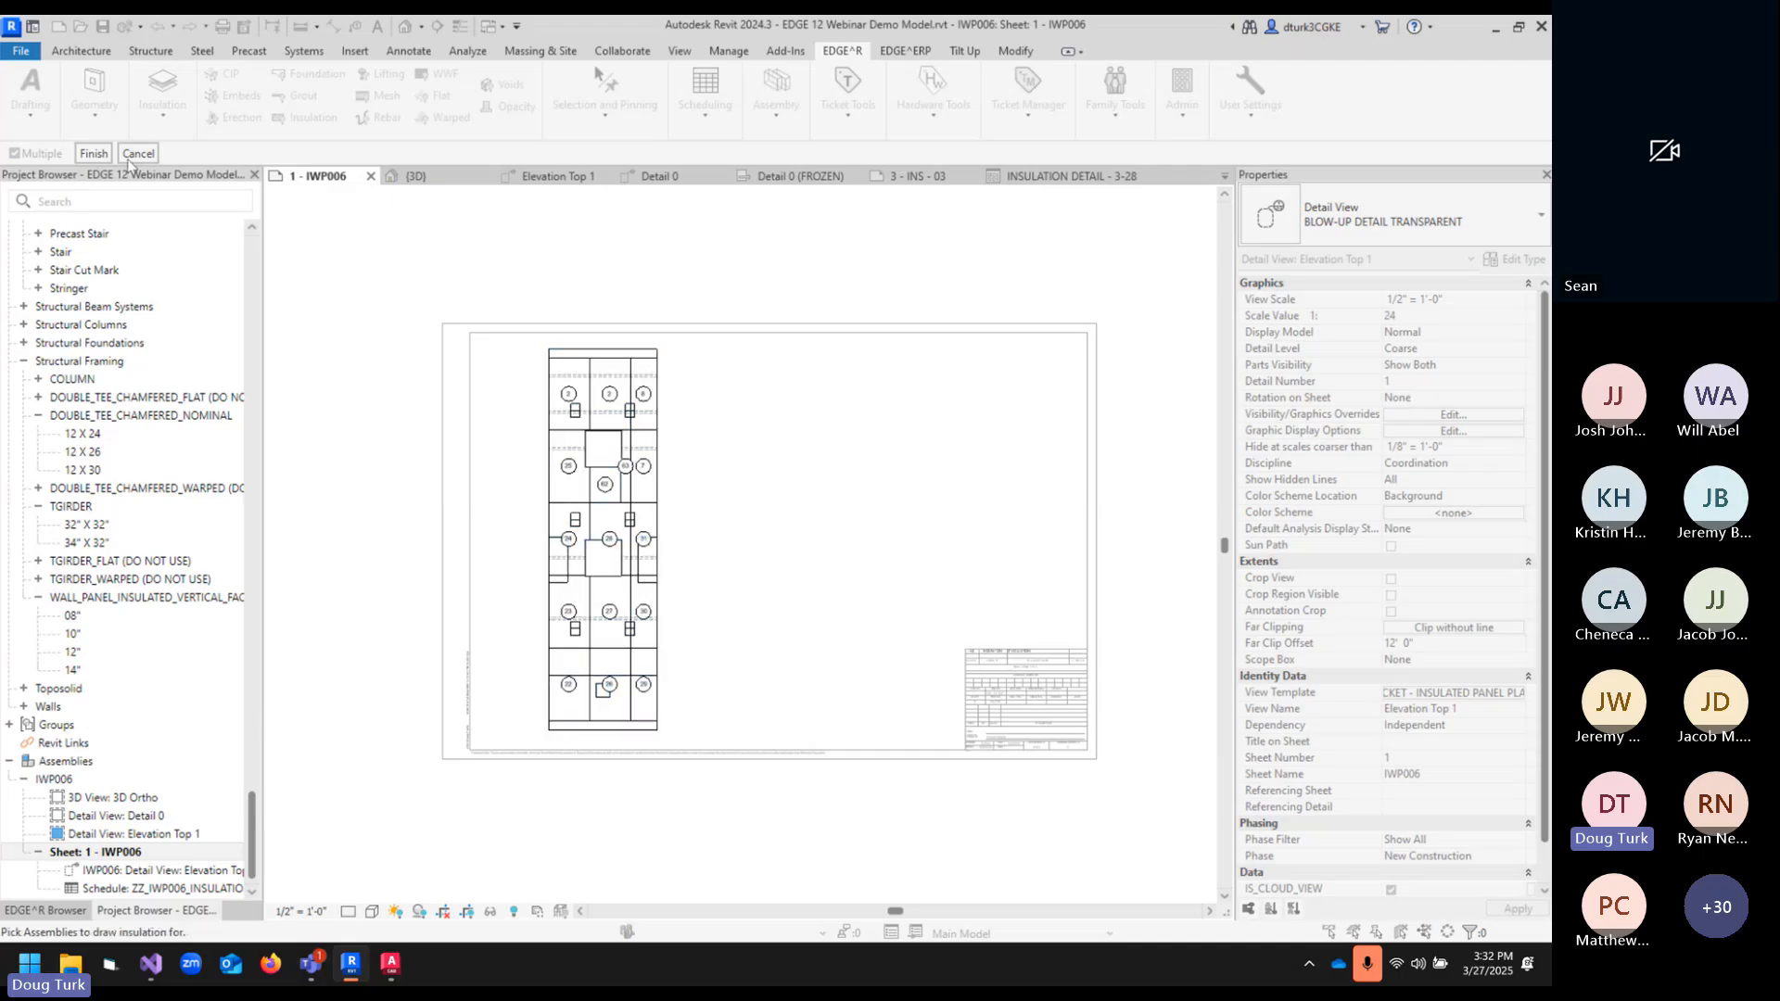
left_click(99, 152)
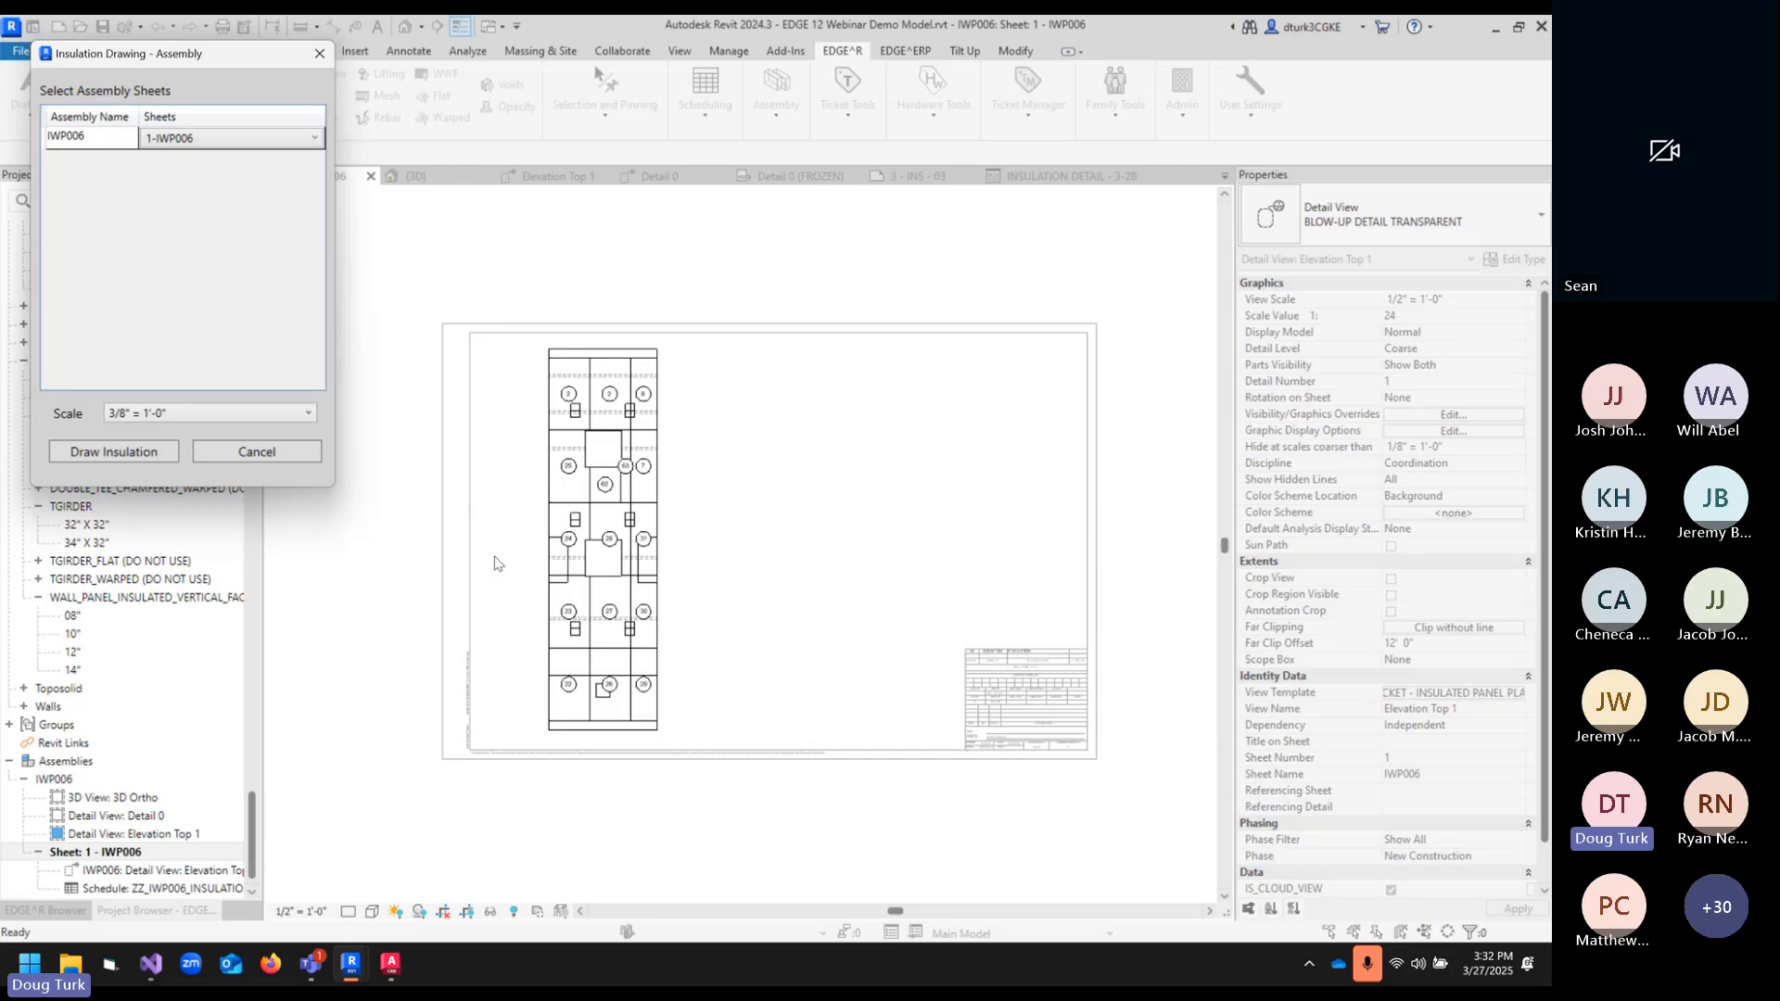
left_click_drag(167, 53, 314, 176)
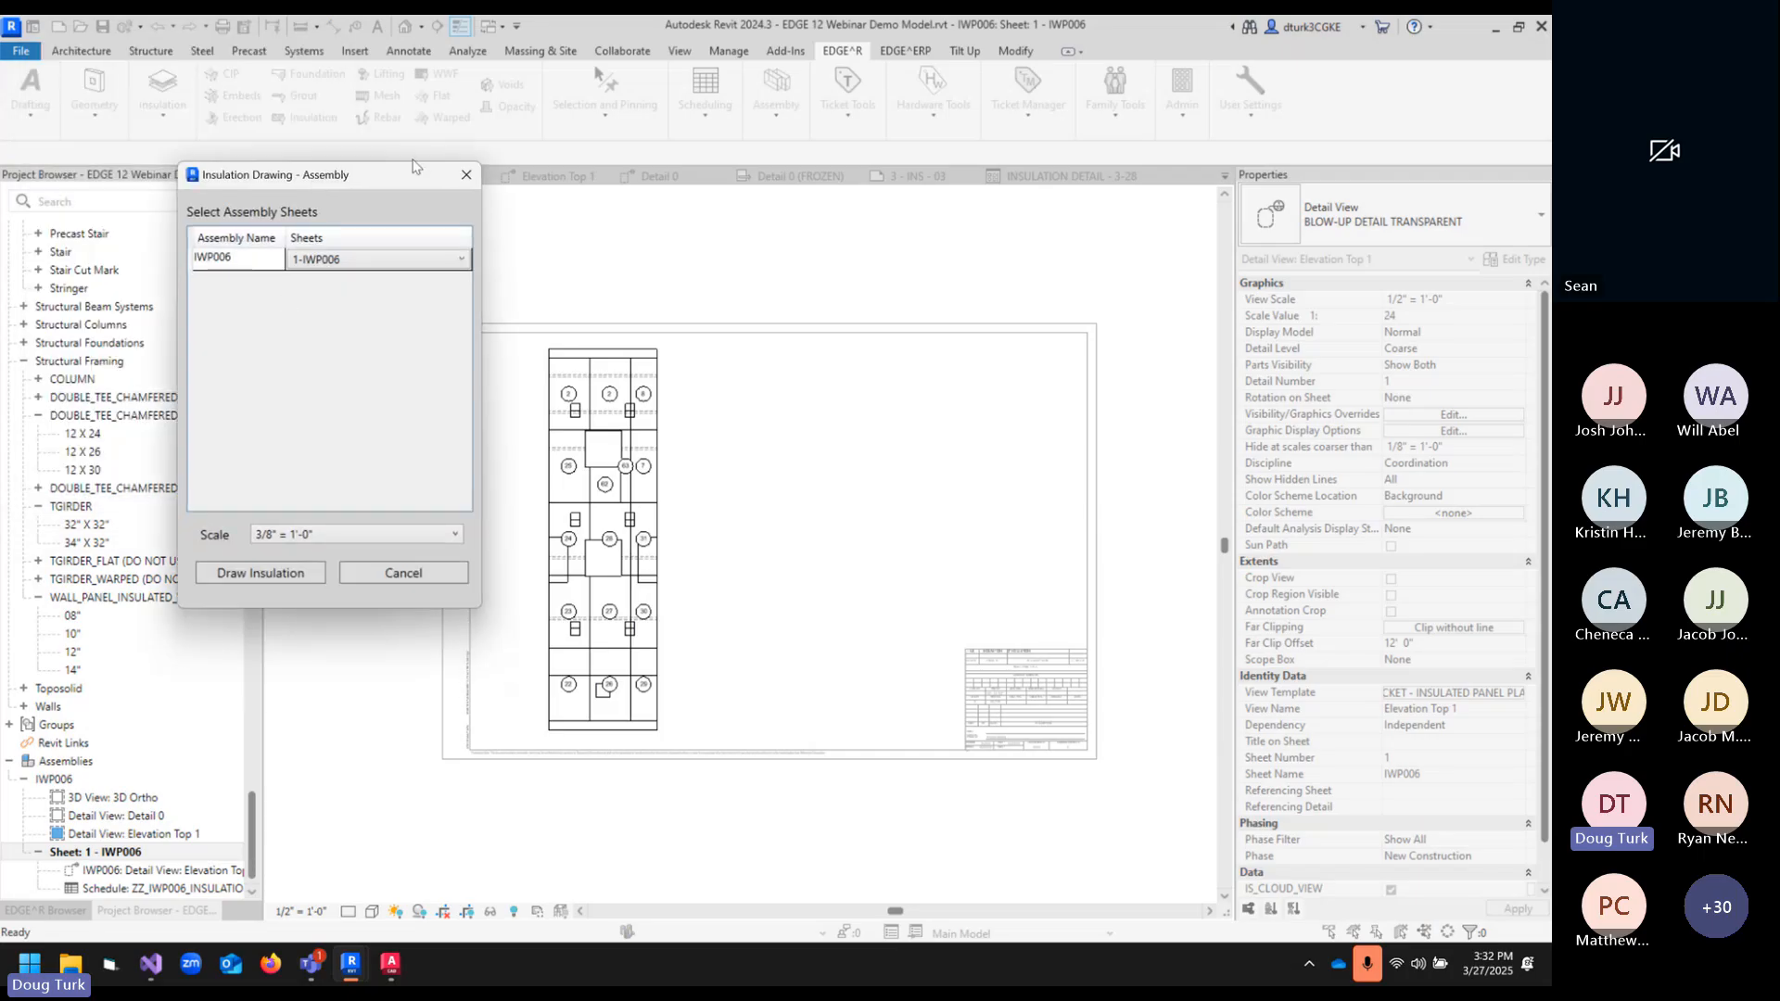
- Check which sheets are available for assembly IWP006's insulation drawing
left_click(320, 260)
left_click(352, 256)
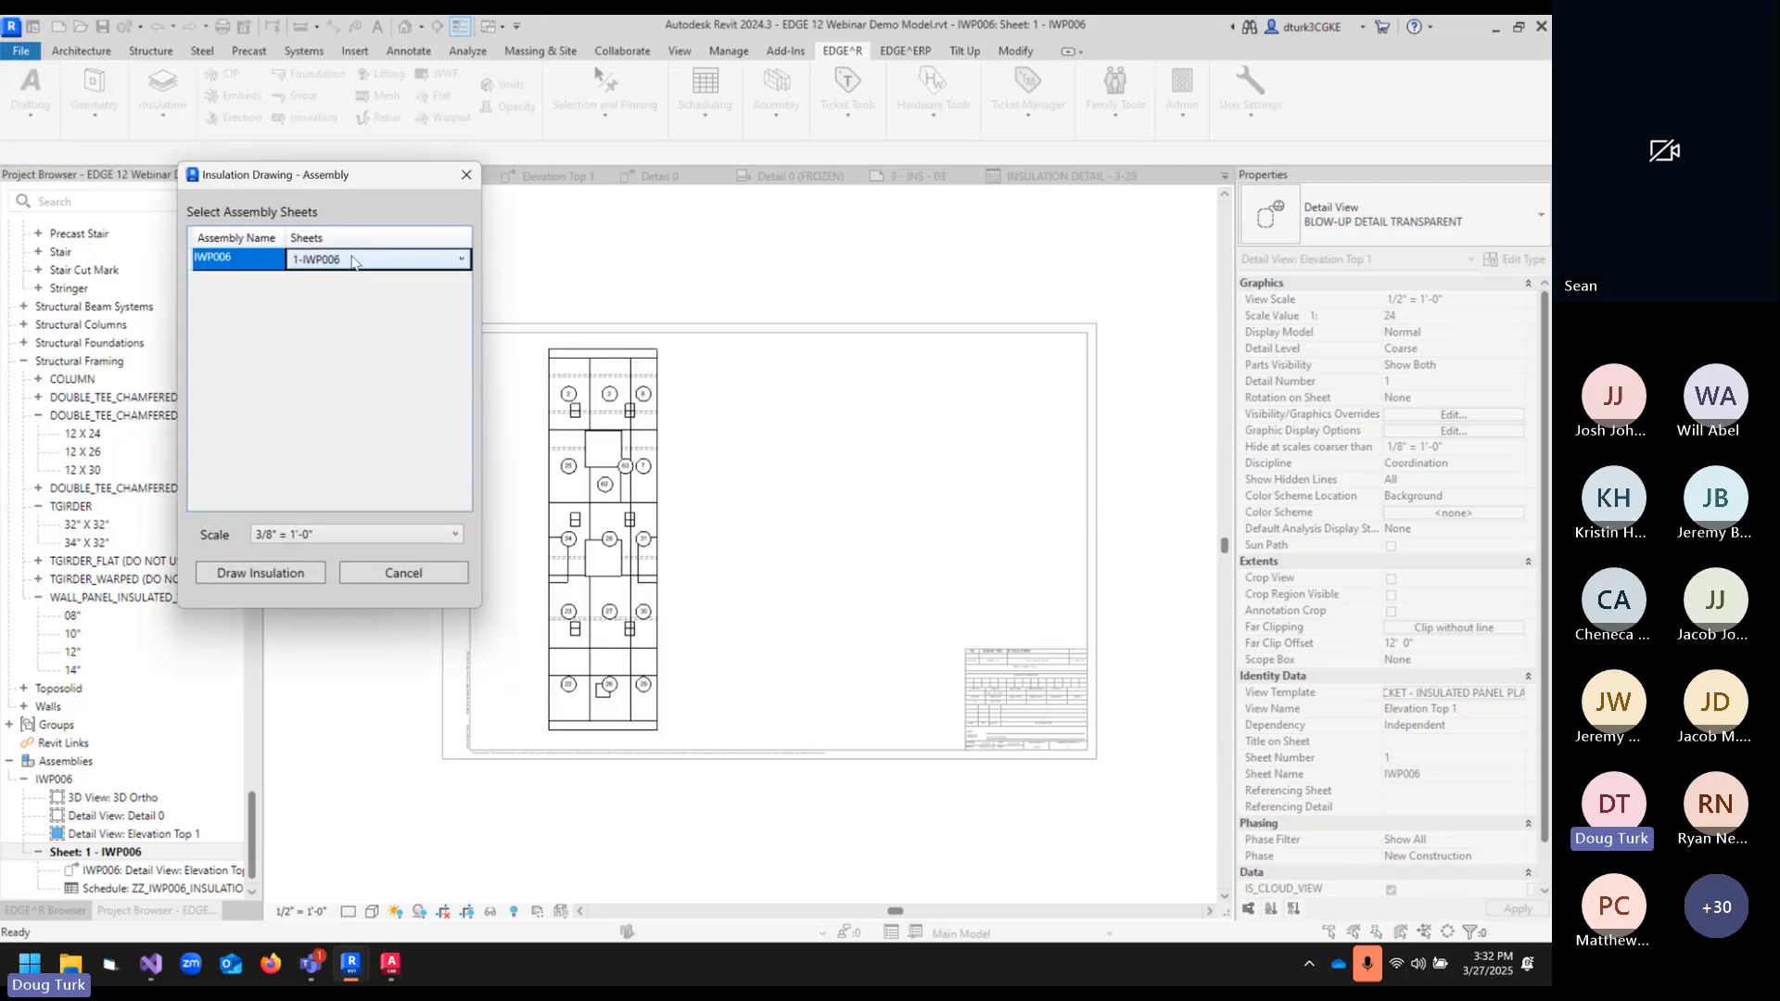
left_click(328, 262)
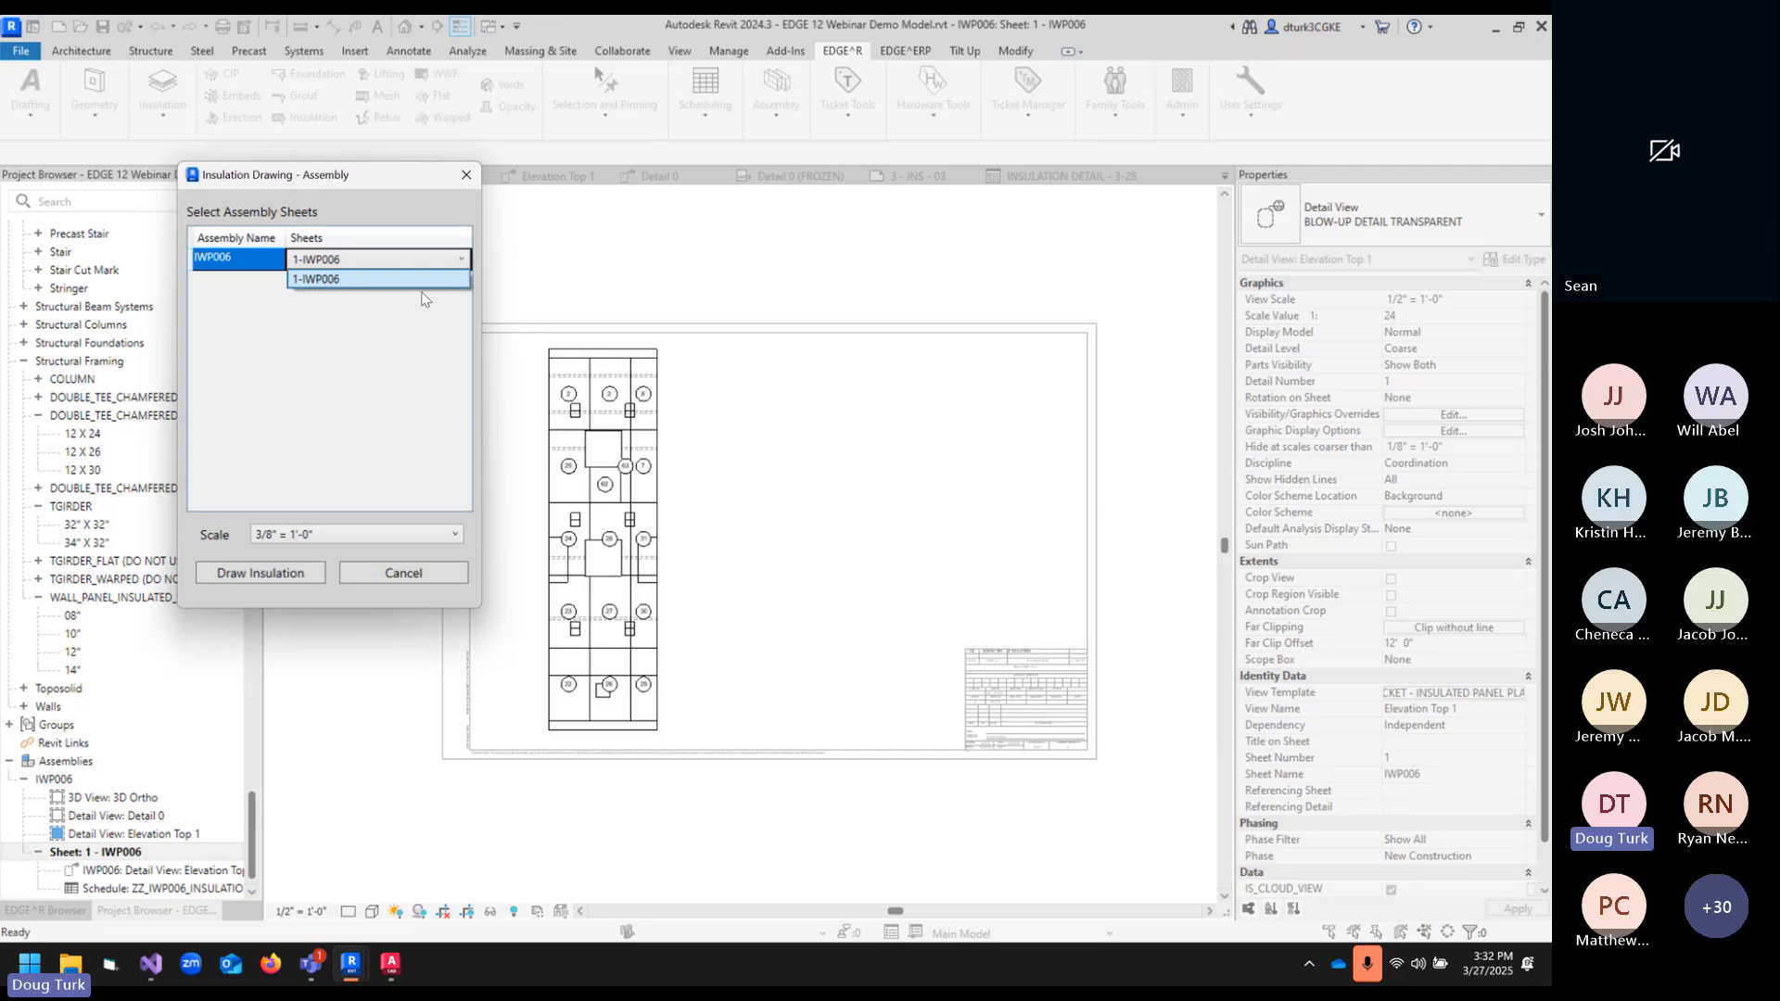
left_click(379, 354)
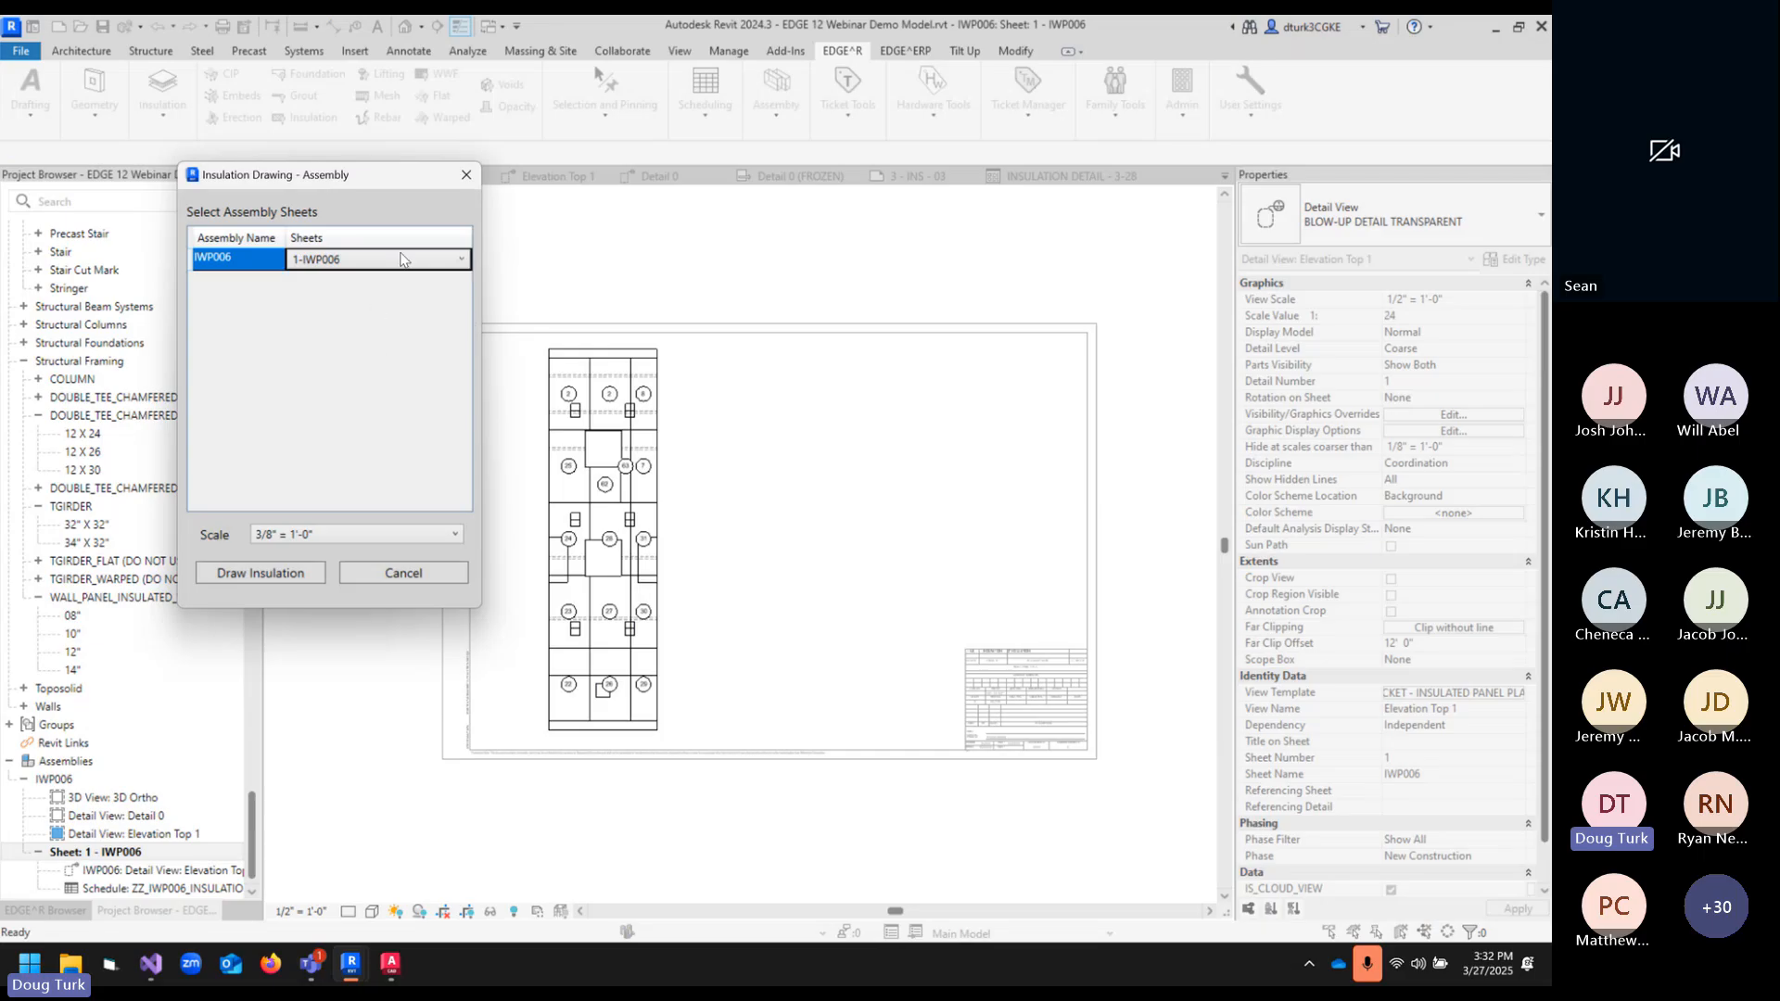
left_click(399, 256)
left_click(388, 267)
left_click(385, 264)
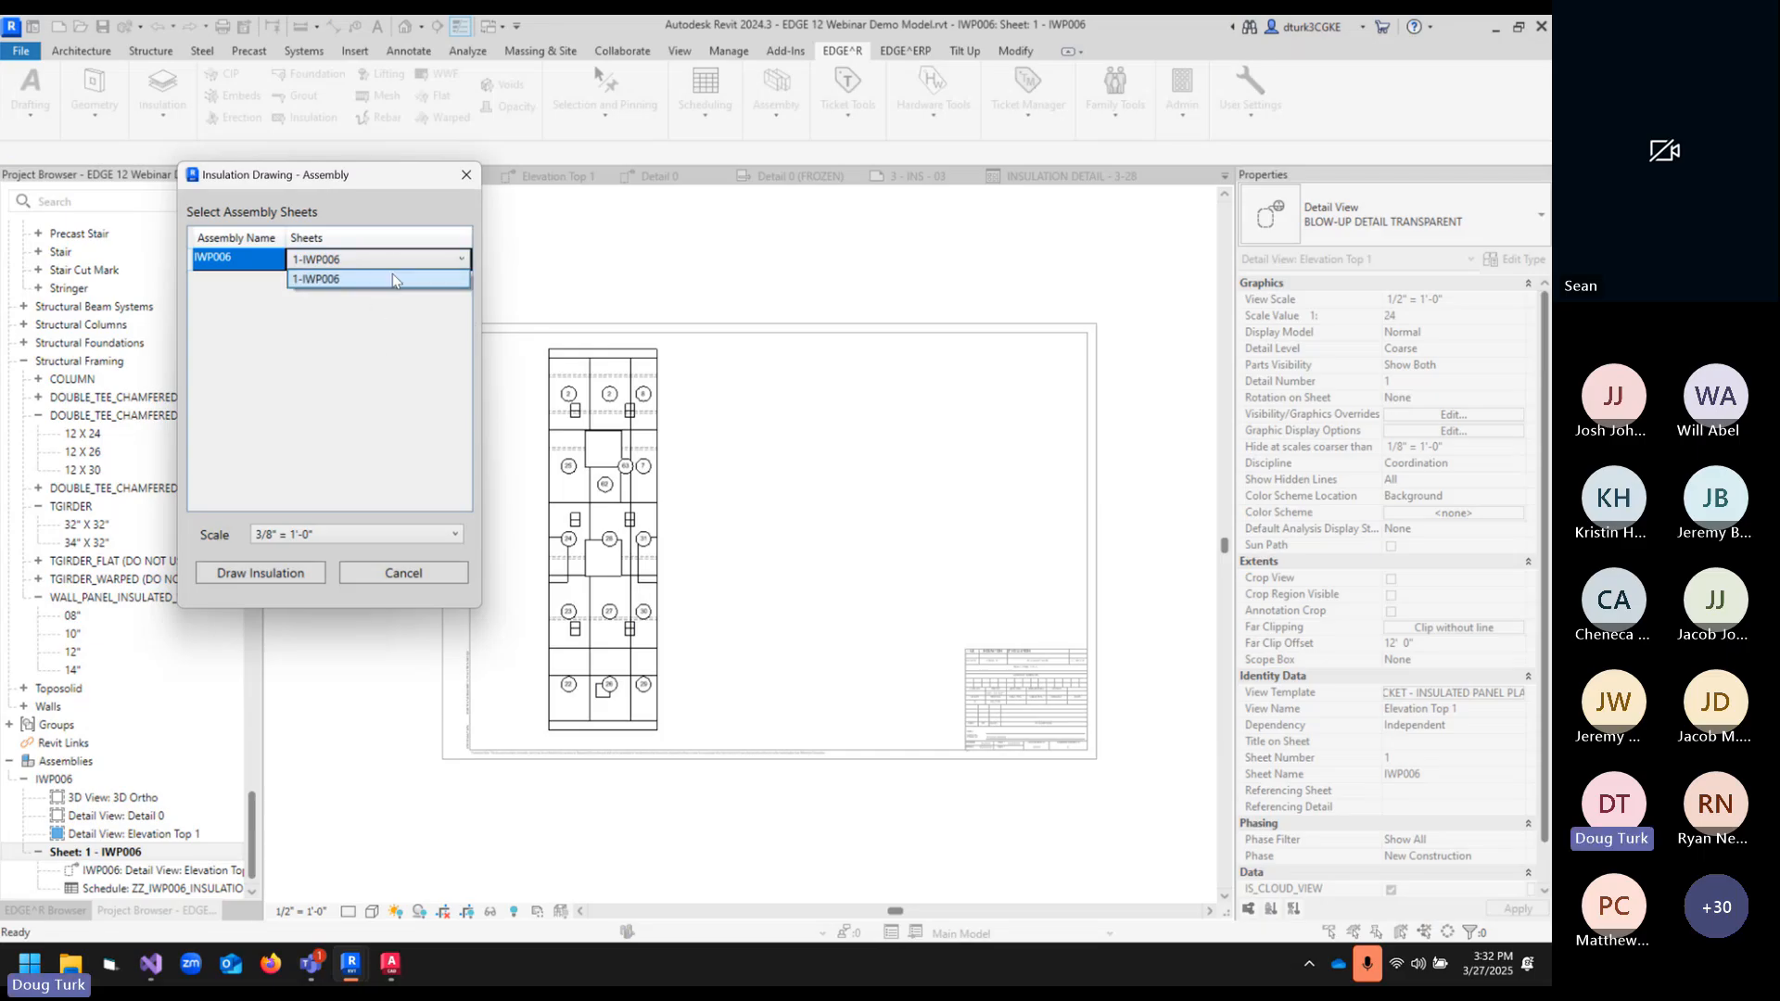
- Draw the insulation details for assembly IWP006 on sheet 1-IWP006 at a scale of 3/8" = 1'-0"
left_click(363, 339)
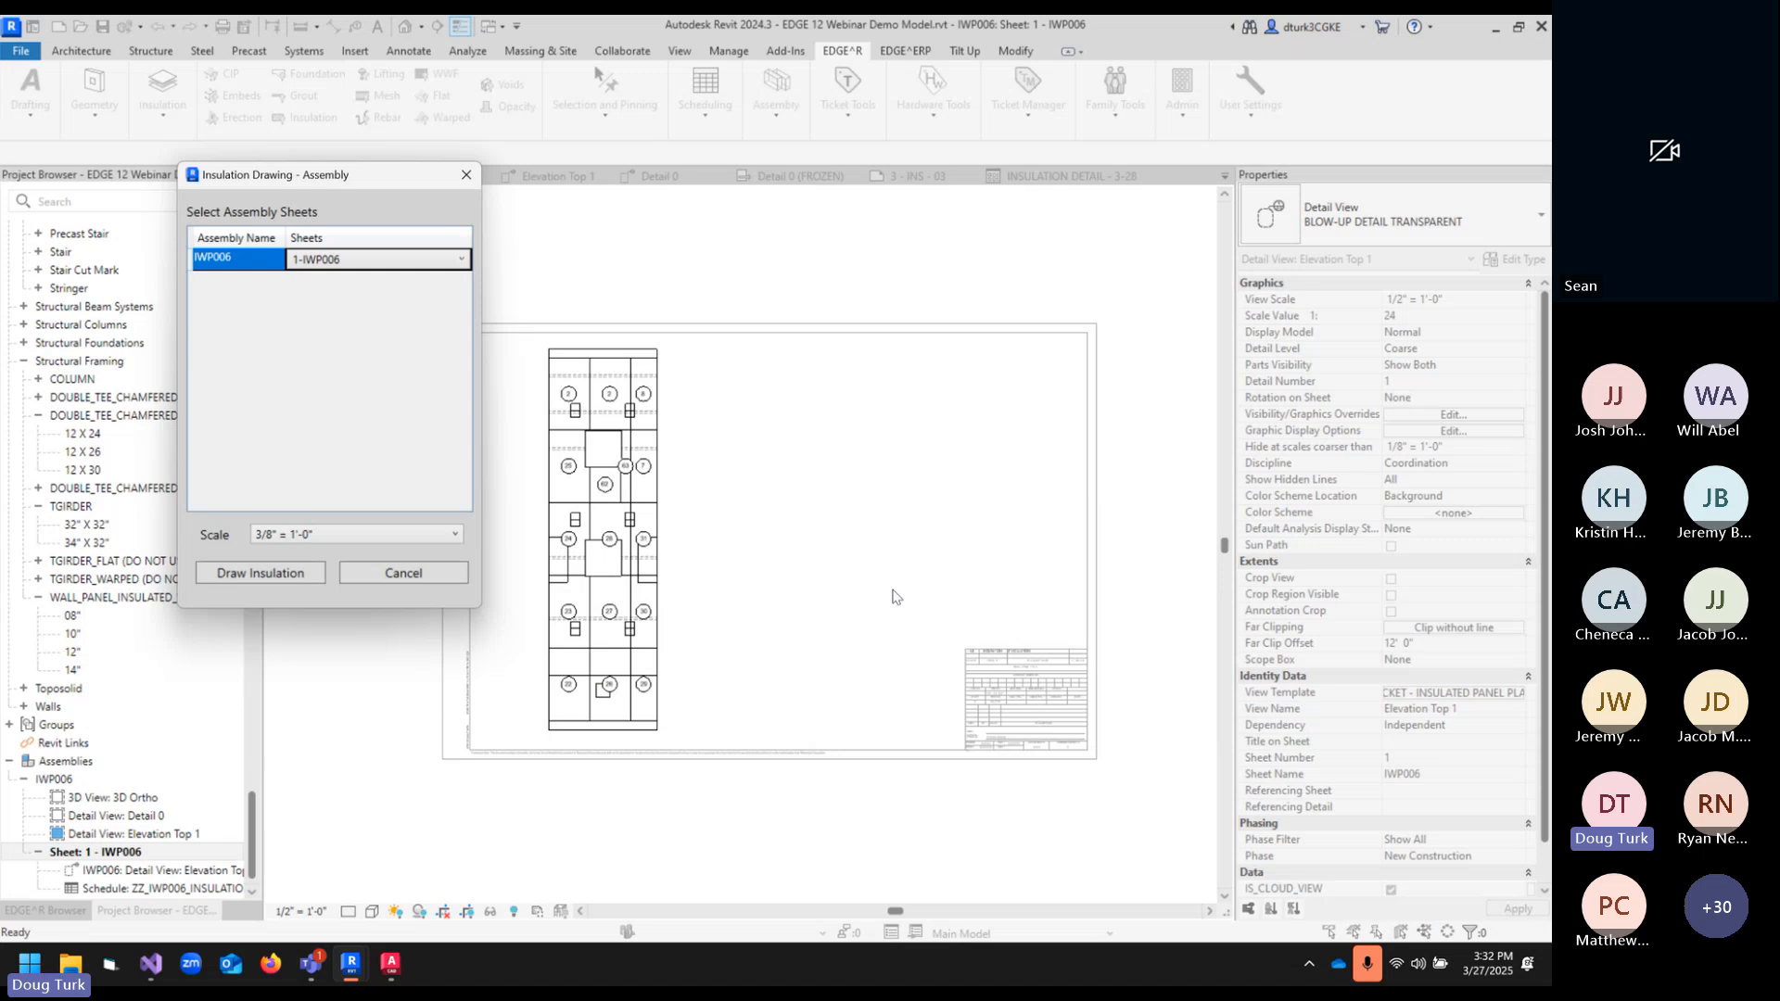
left_click(328, 262)
left_click(339, 278)
left_click(336, 534)
scroll(303, 609, "up", 1)
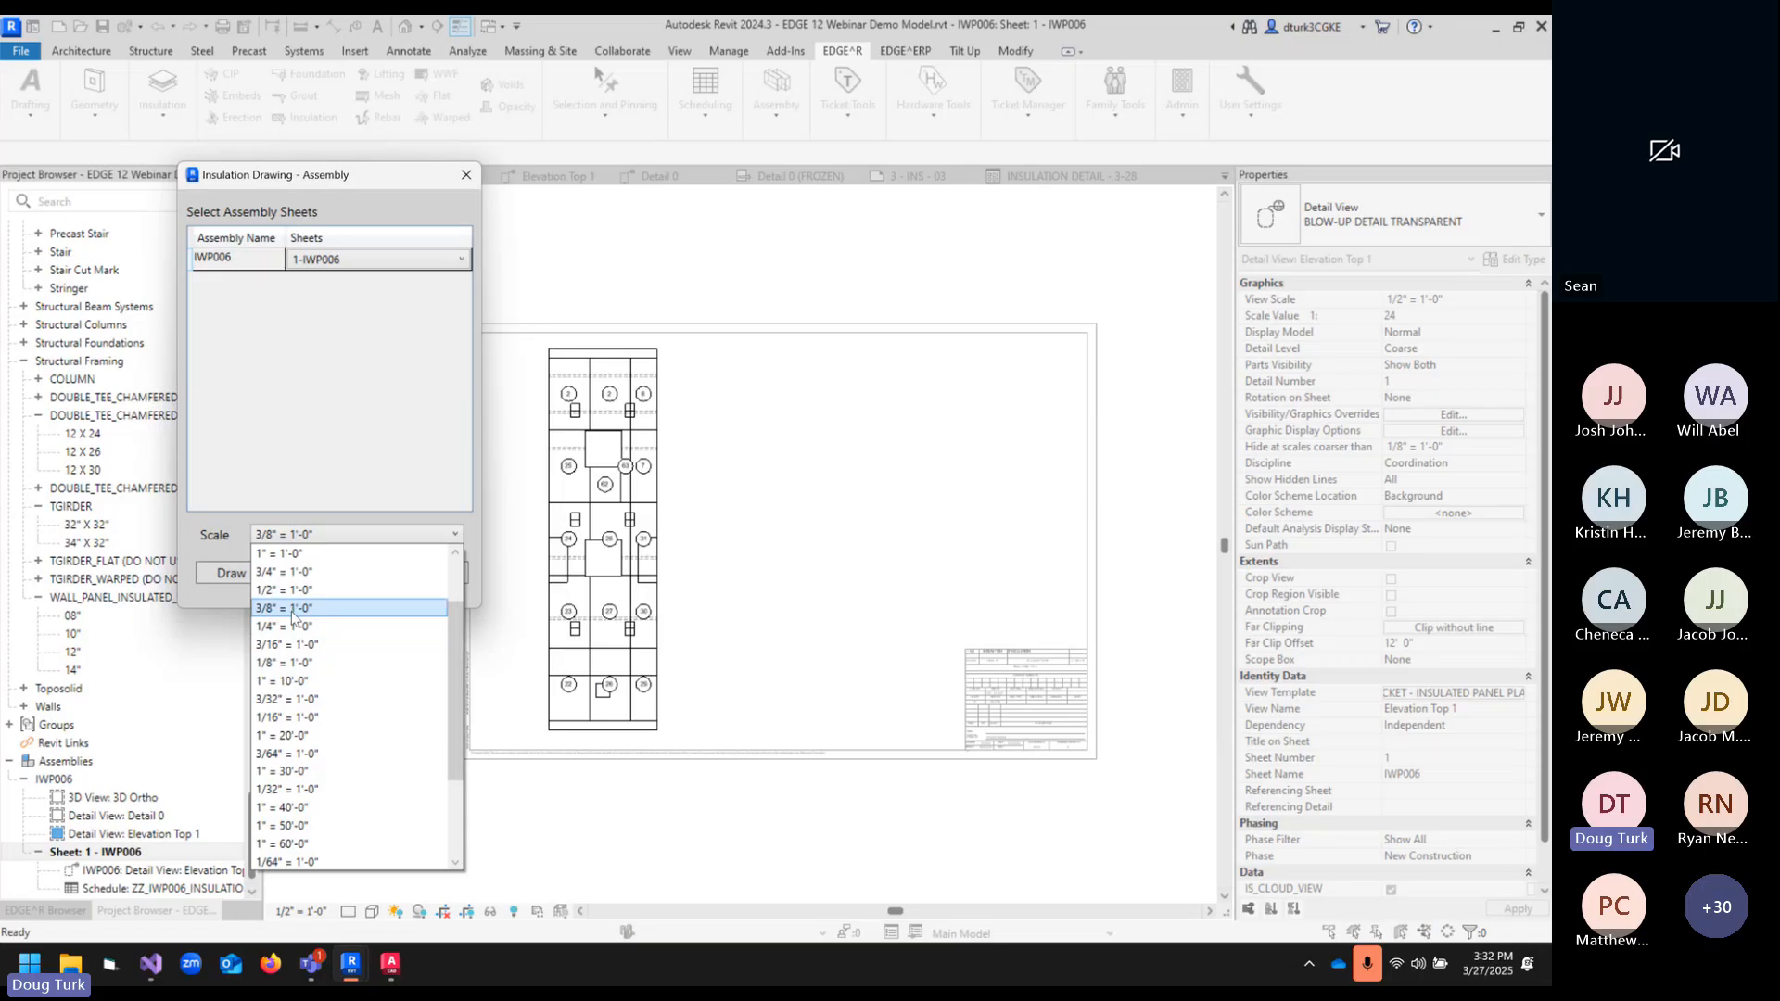
left_click(293, 609)
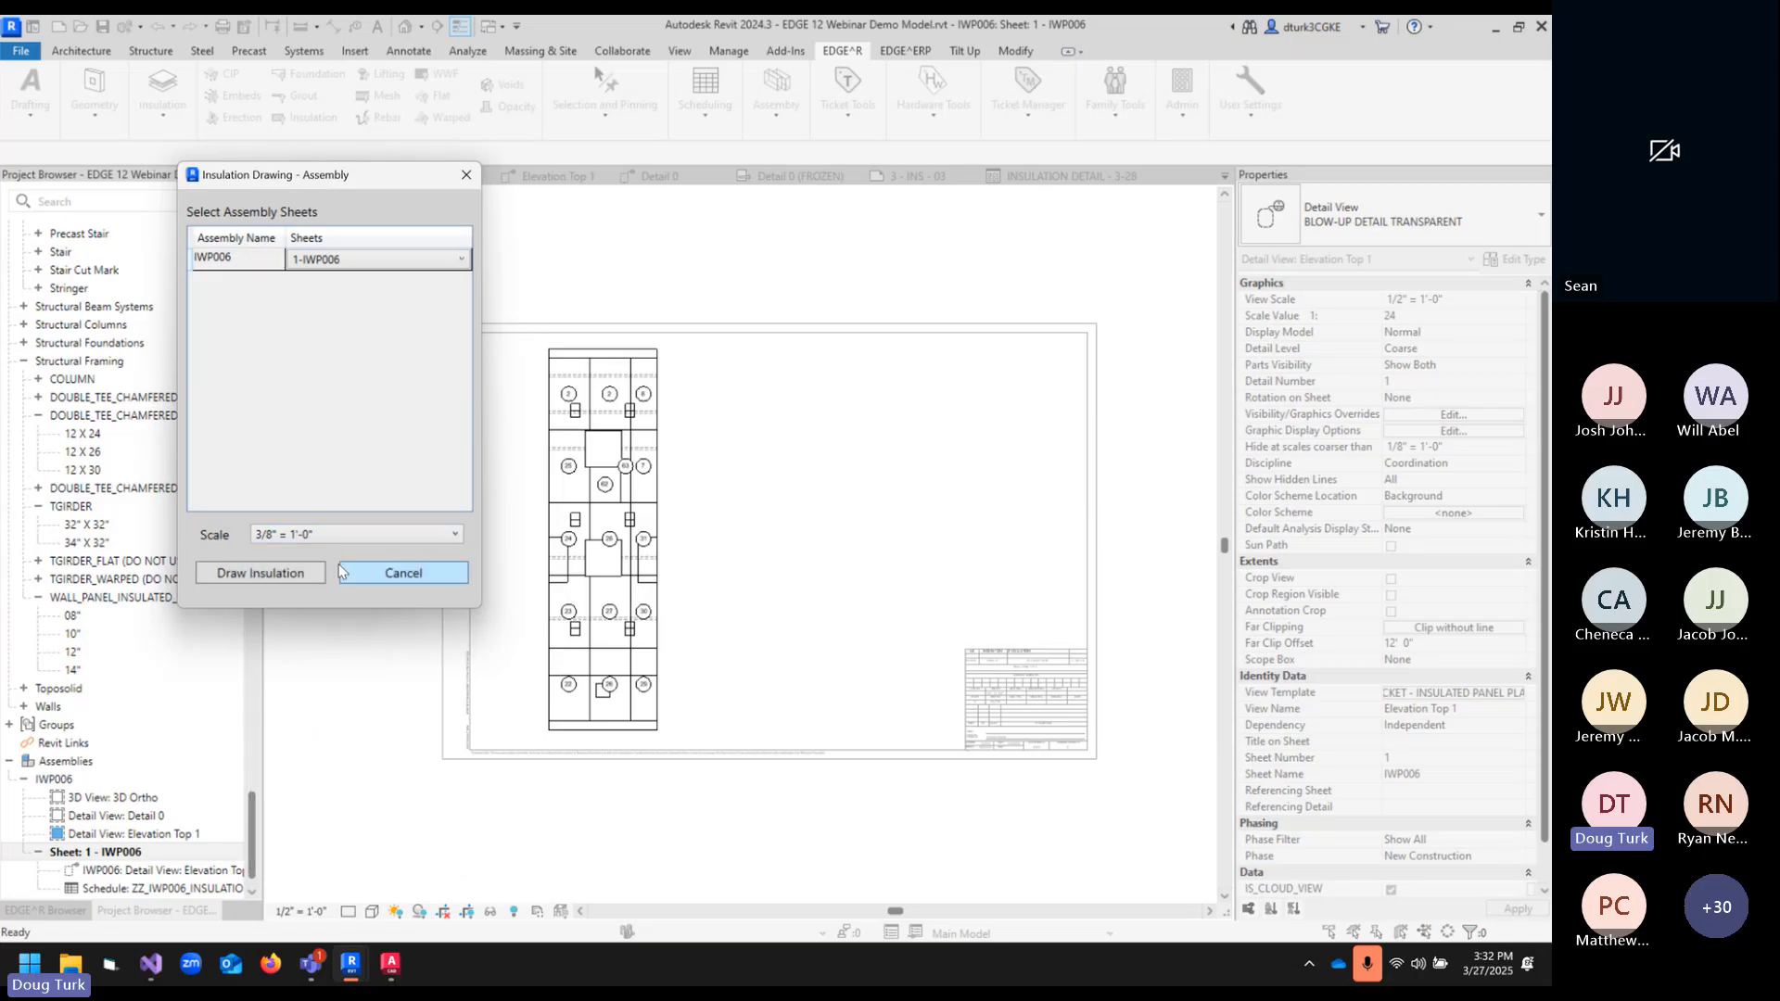
left_click(269, 575)
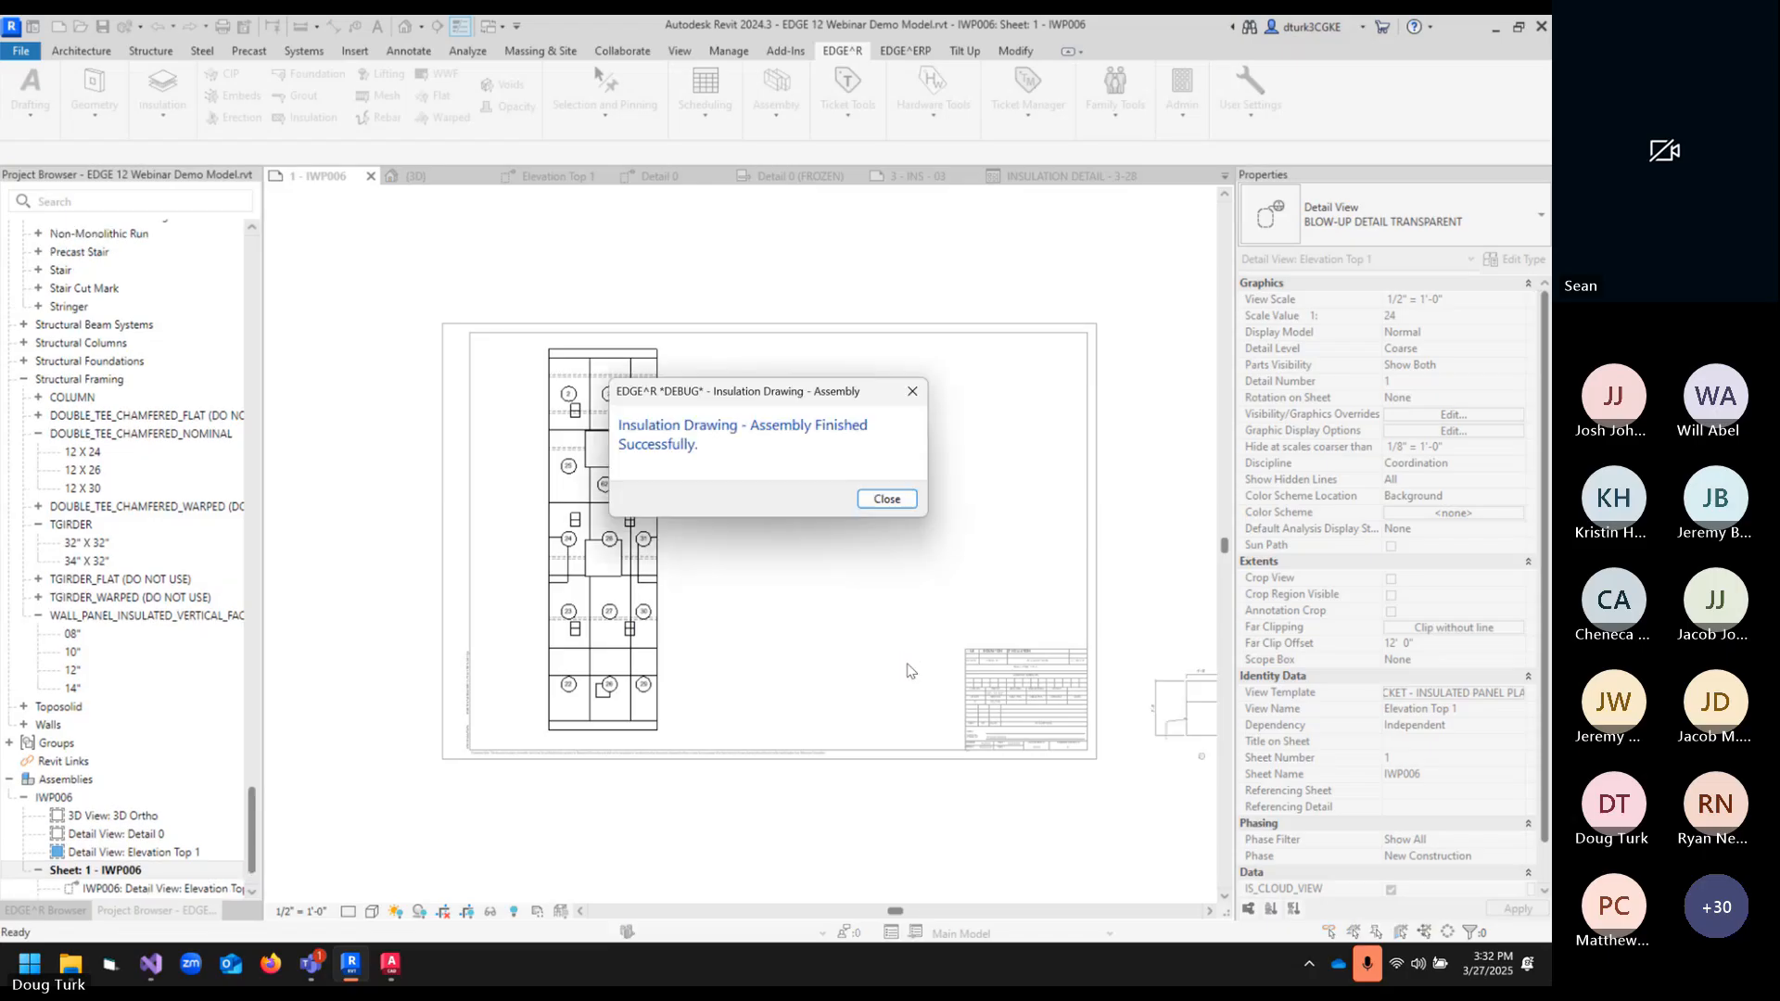
left_click(907, 503)
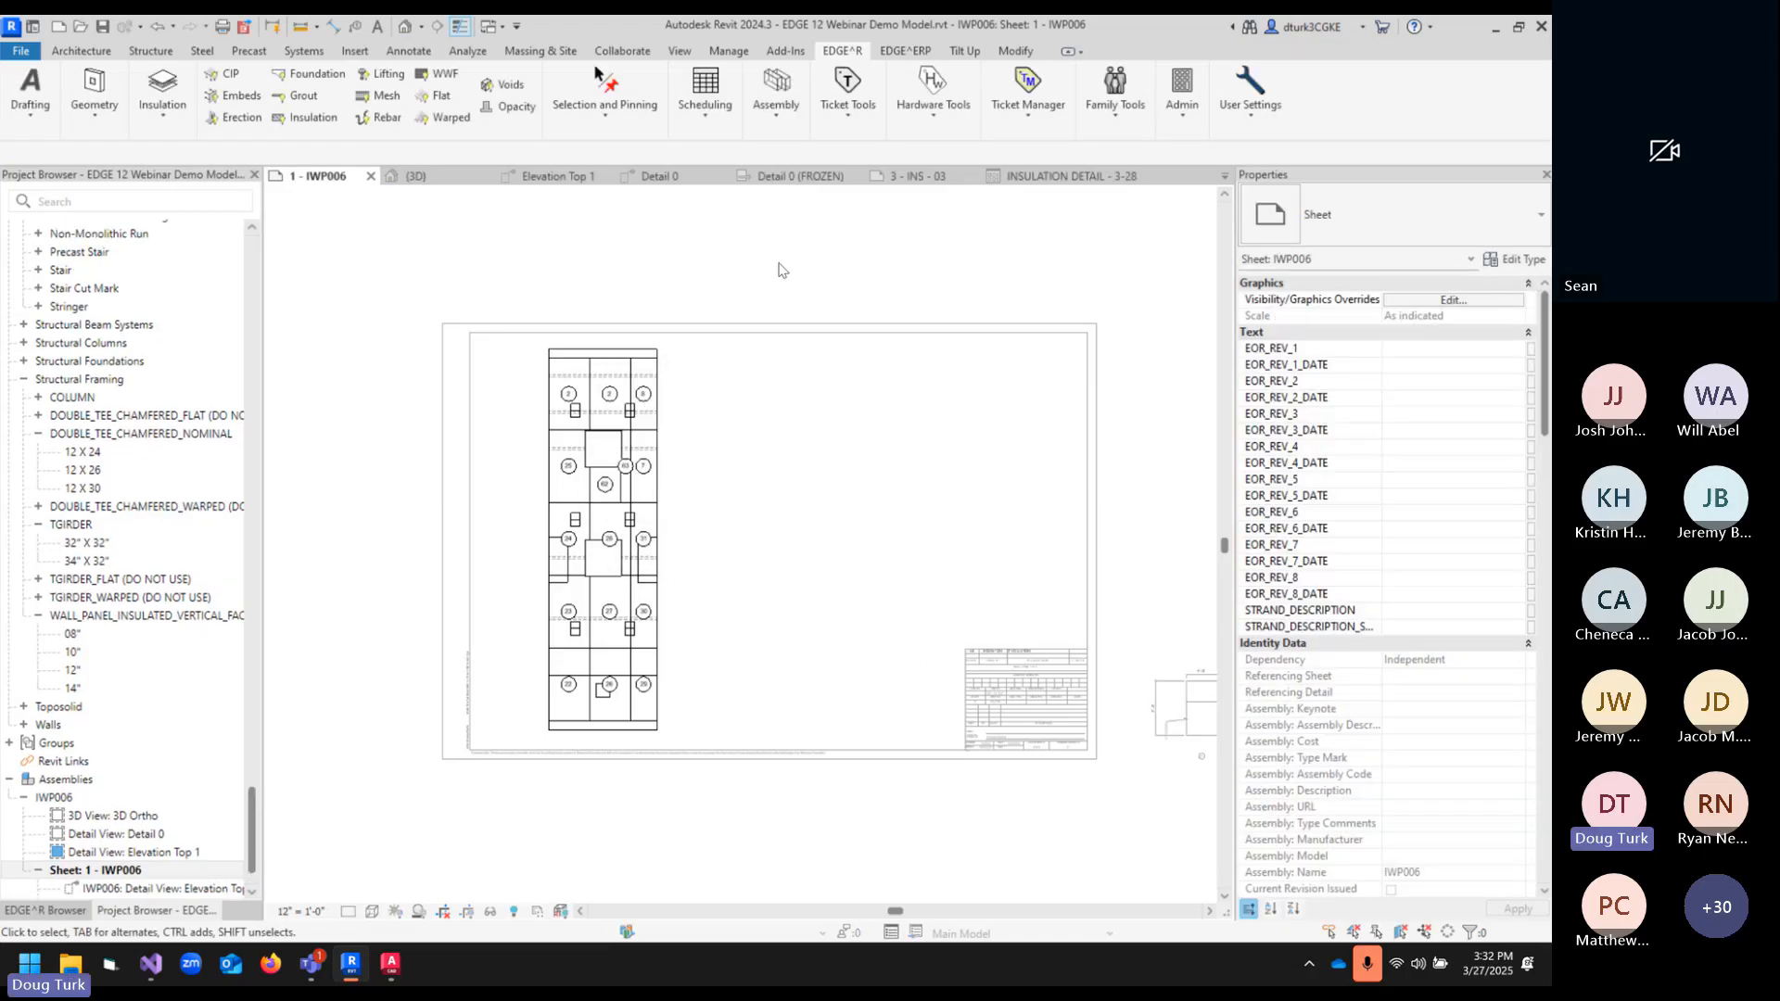
- Examine the row of generated insulation details placed beside the IWP006 sheet
scroll(874, 608, "down", 1)
middle_click_drag(872, 606, 703, 537)
middle_click_drag(1036, 723, 666, 703)
left_click(742, 654)
middle_click_drag(972, 674, 720, 657)
scroll(664, 634, "down", 2)
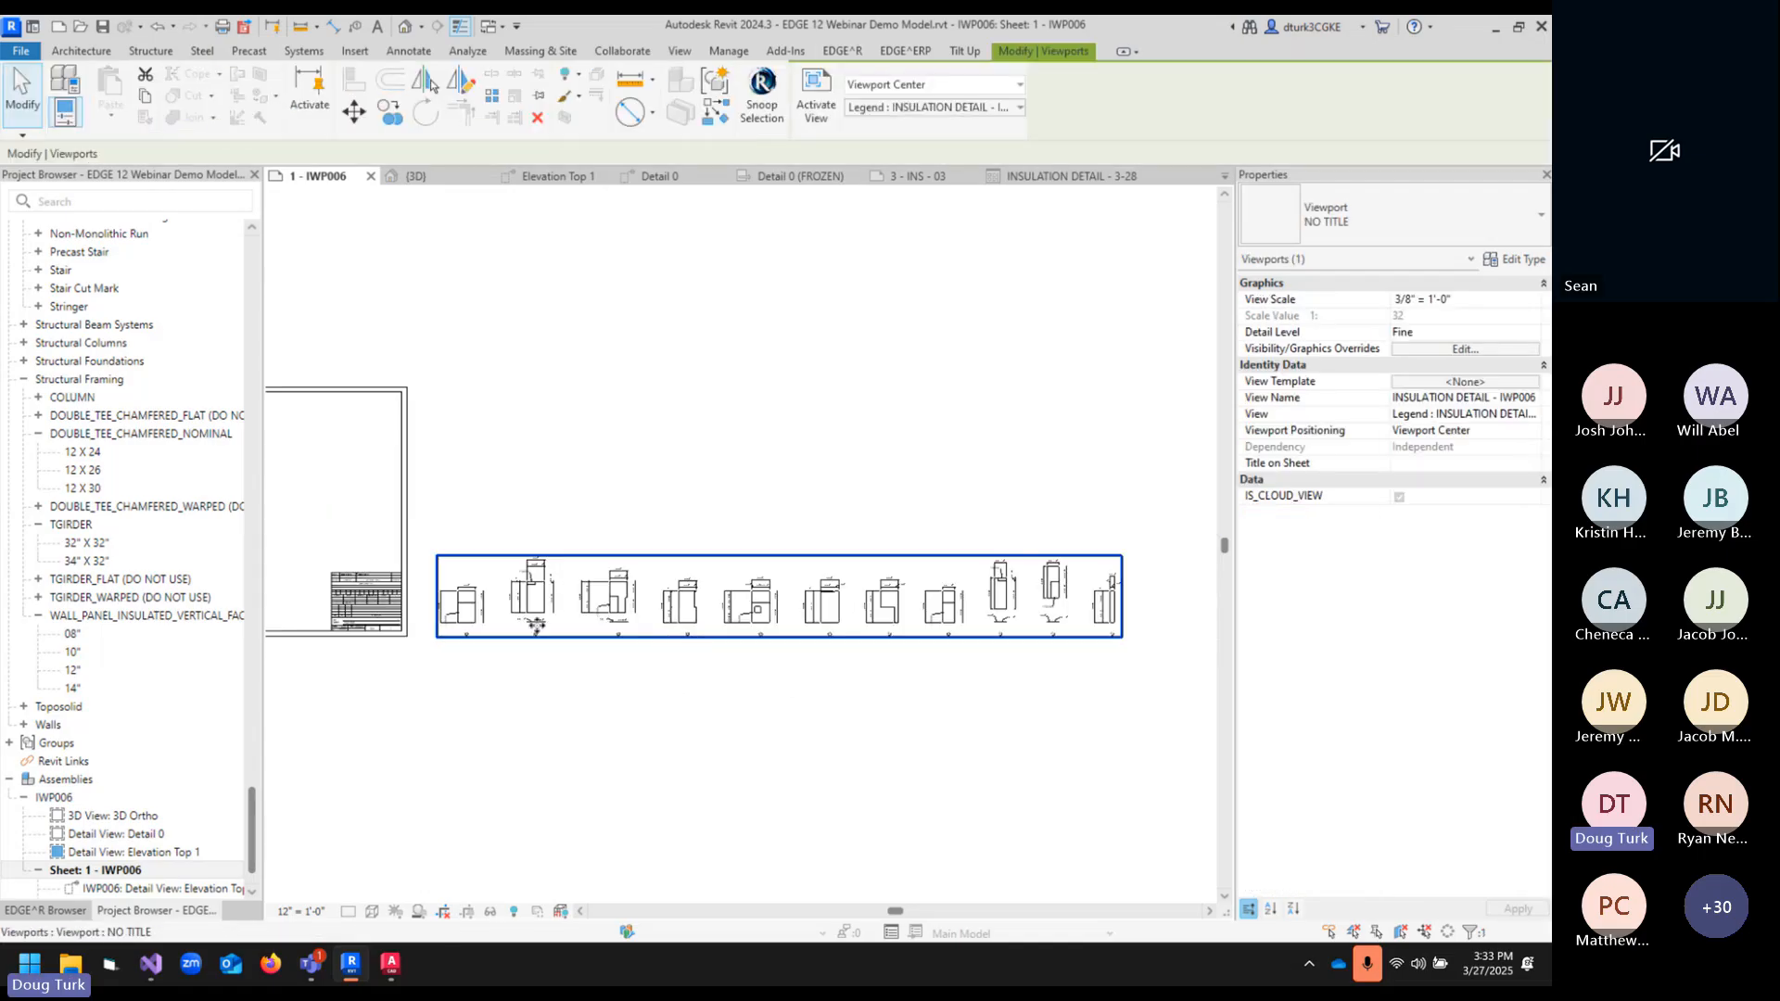
scroll(455, 633, "up", 3)
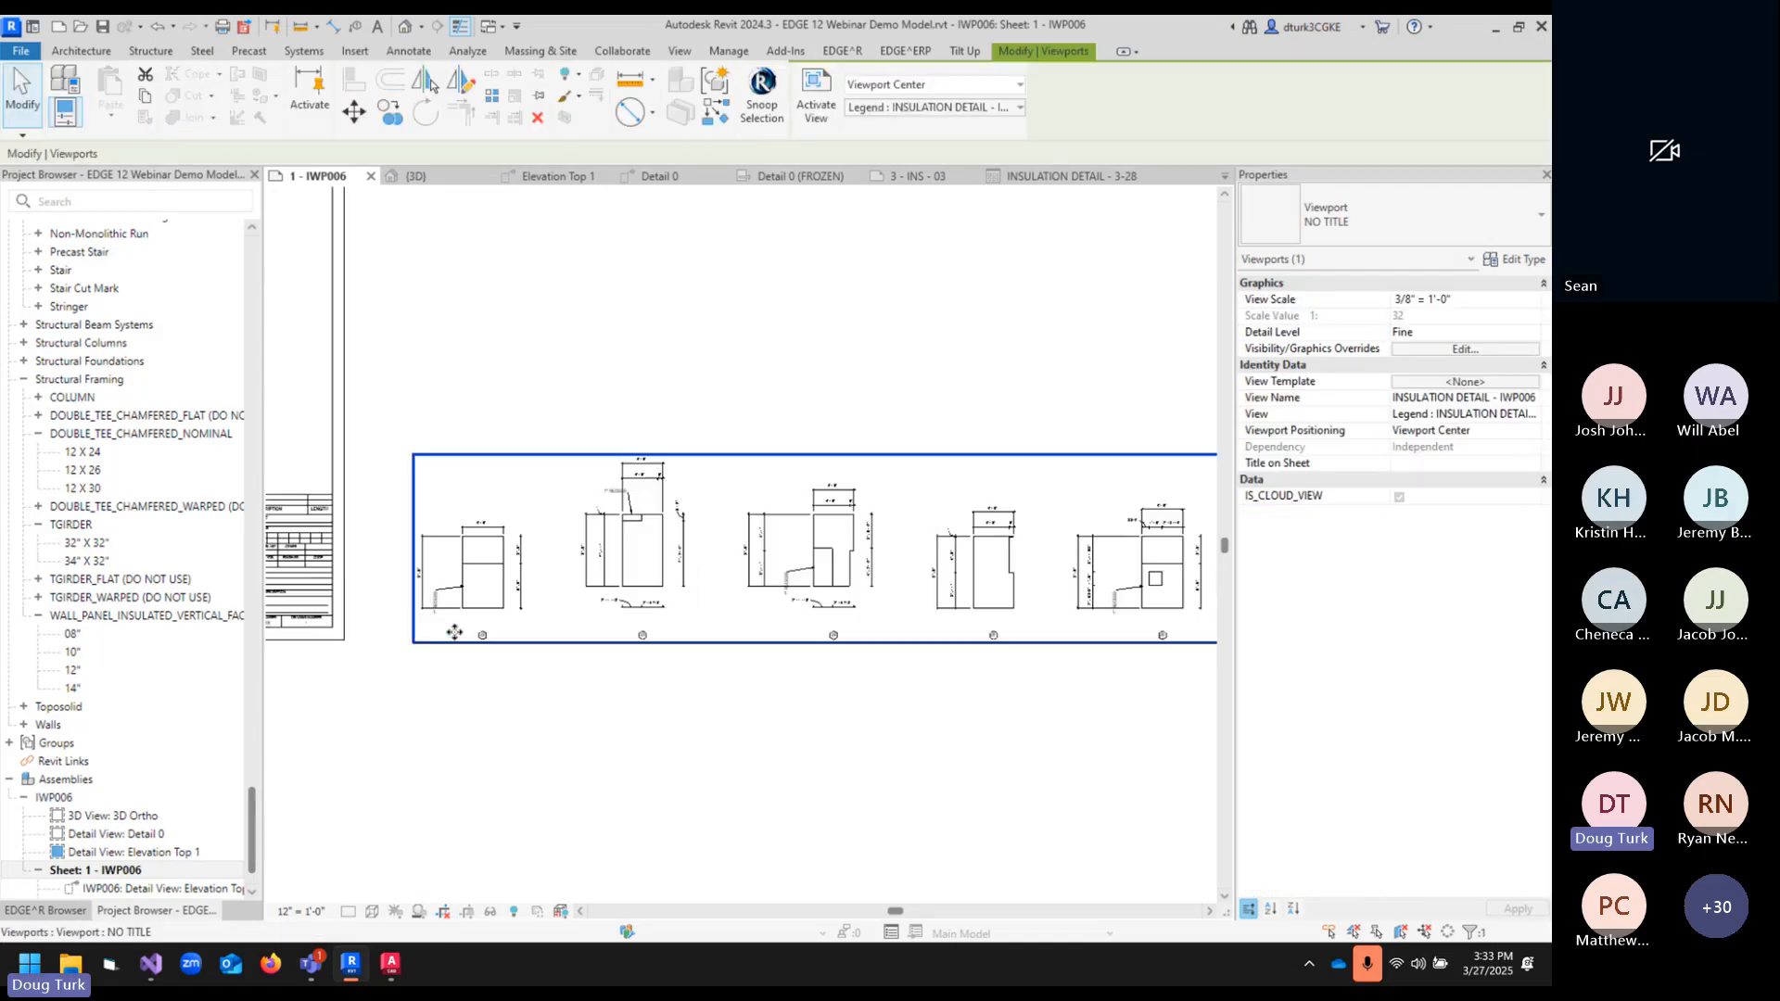
scroll(456, 629, "up", 1)
scroll(459, 628, "down", 2)
scroll(467, 631, "down", 2)
scroll(577, 609, "down", 2)
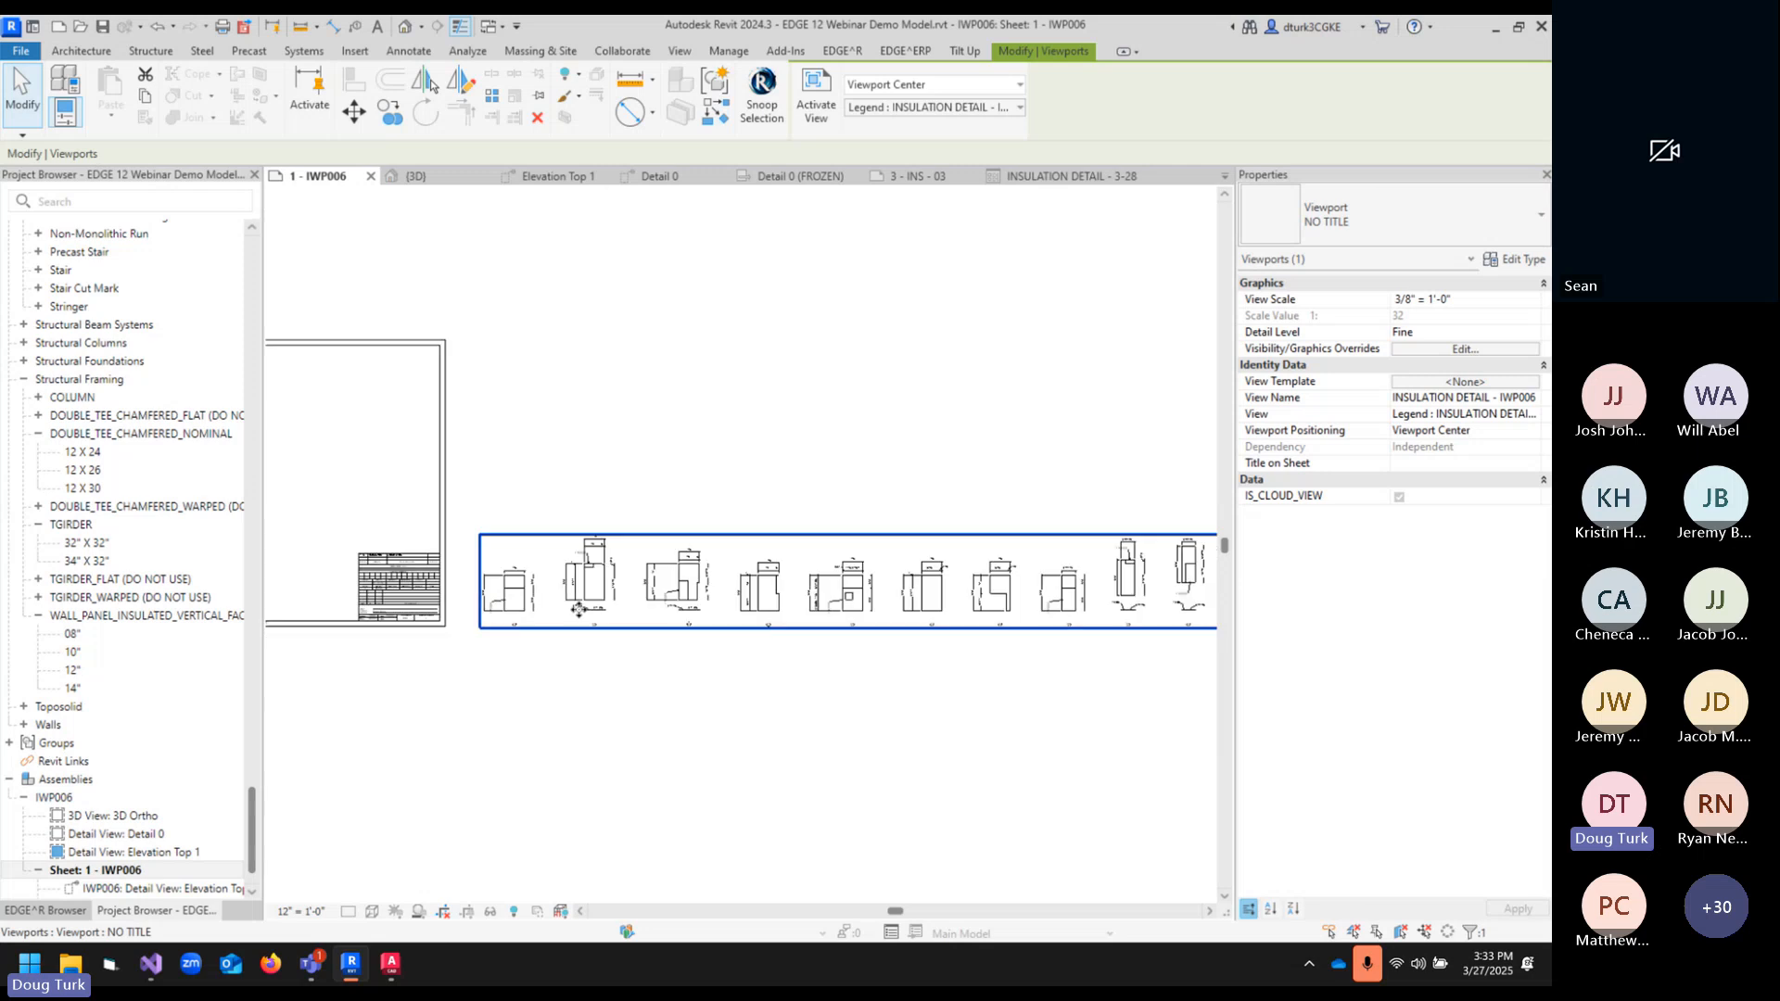
scroll(579, 609, "down", 1)
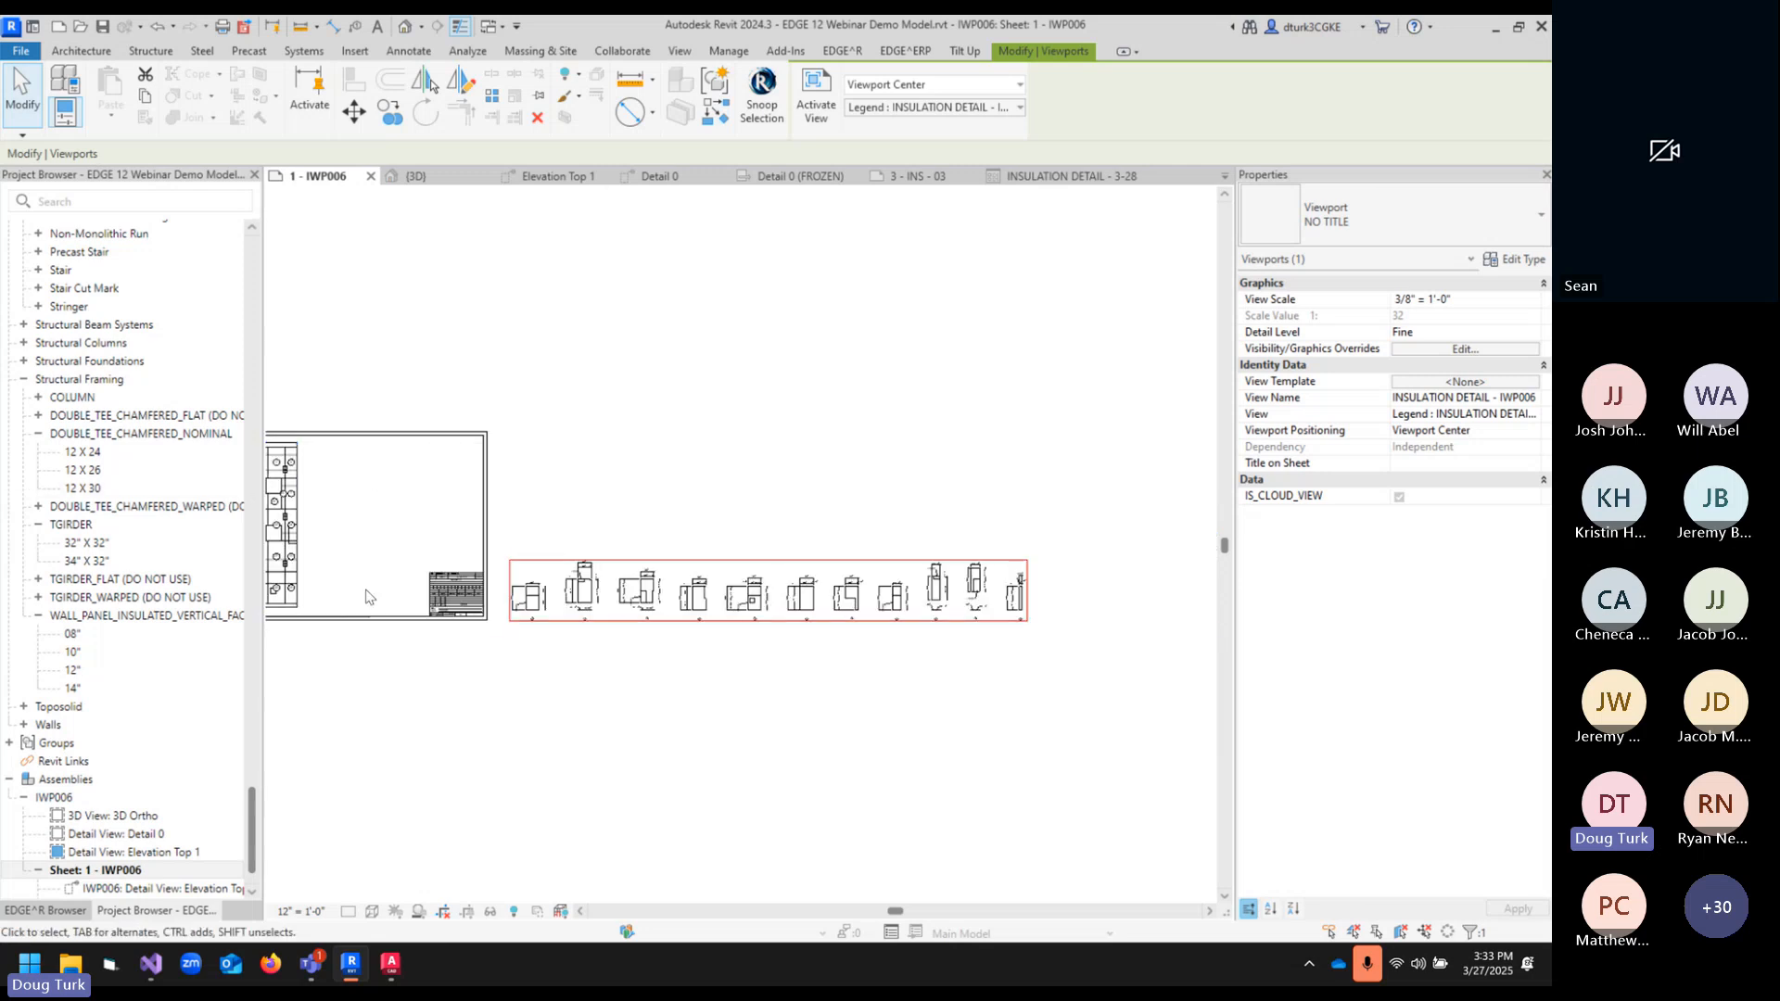
middle_click_drag(328, 536, 513, 619)
middle_click_drag(770, 655, 696, 655)
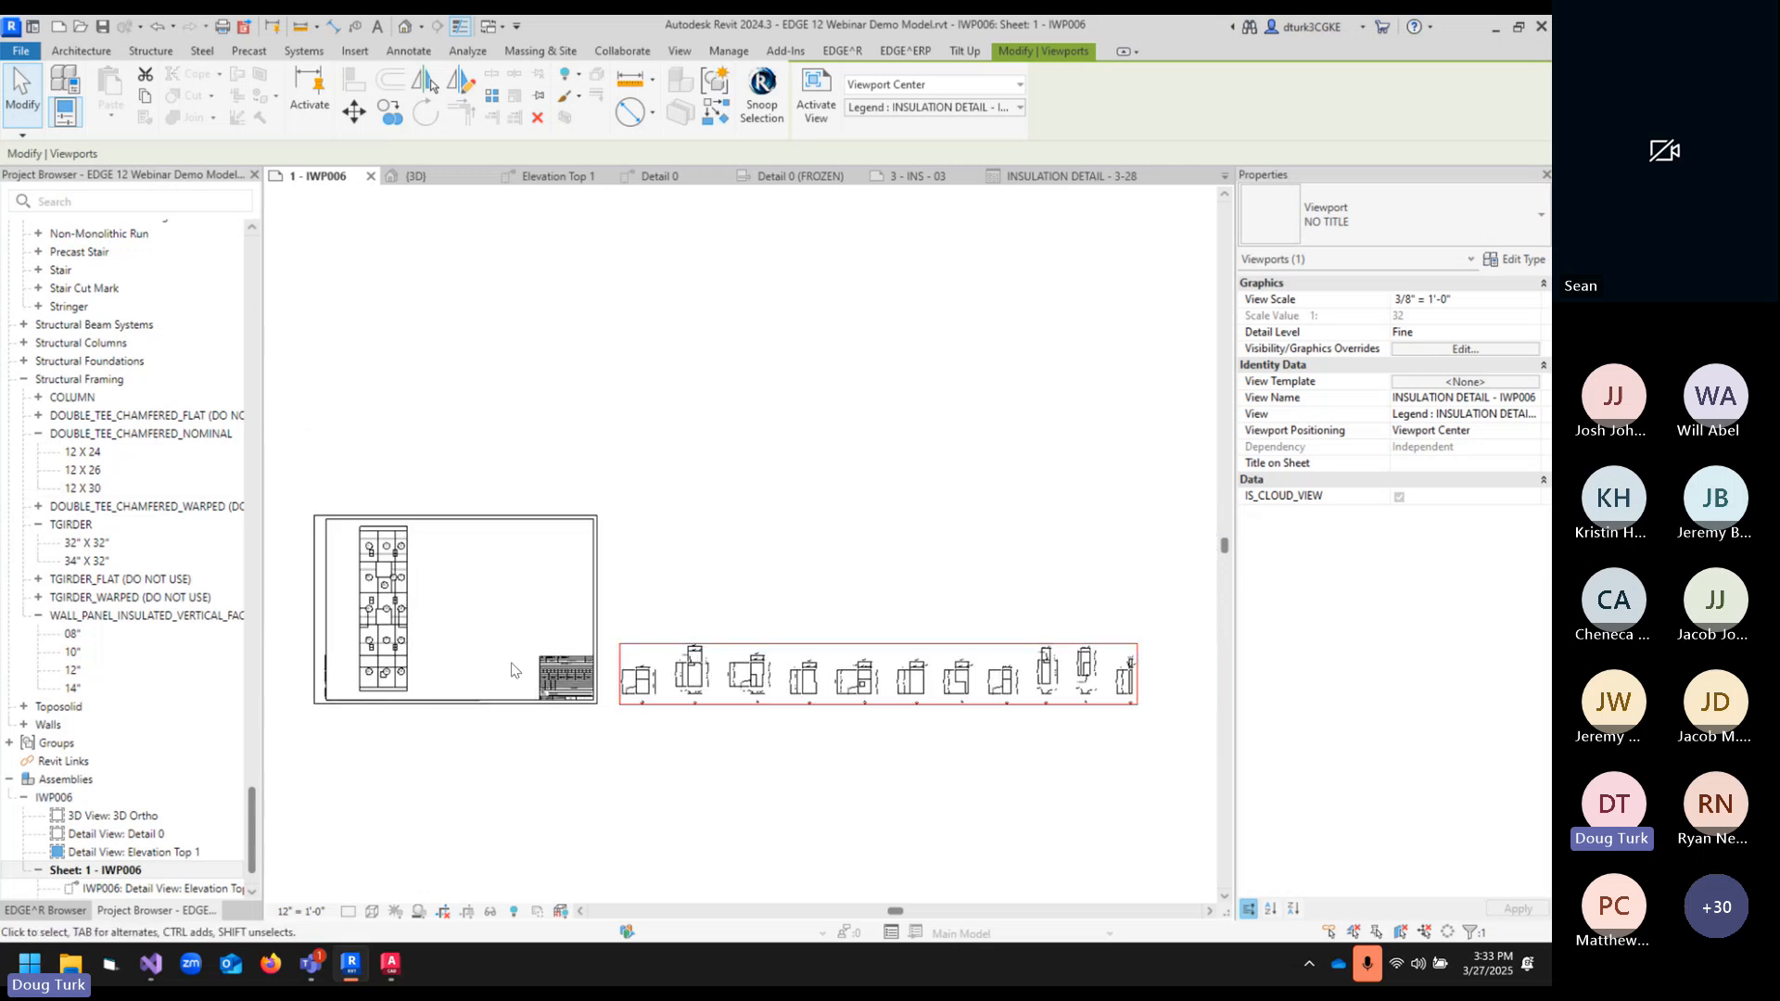
- Activate the insulation detail viewport, rearrange its single row of details into three stacked rows, and deactivate it
double_click(864, 688)
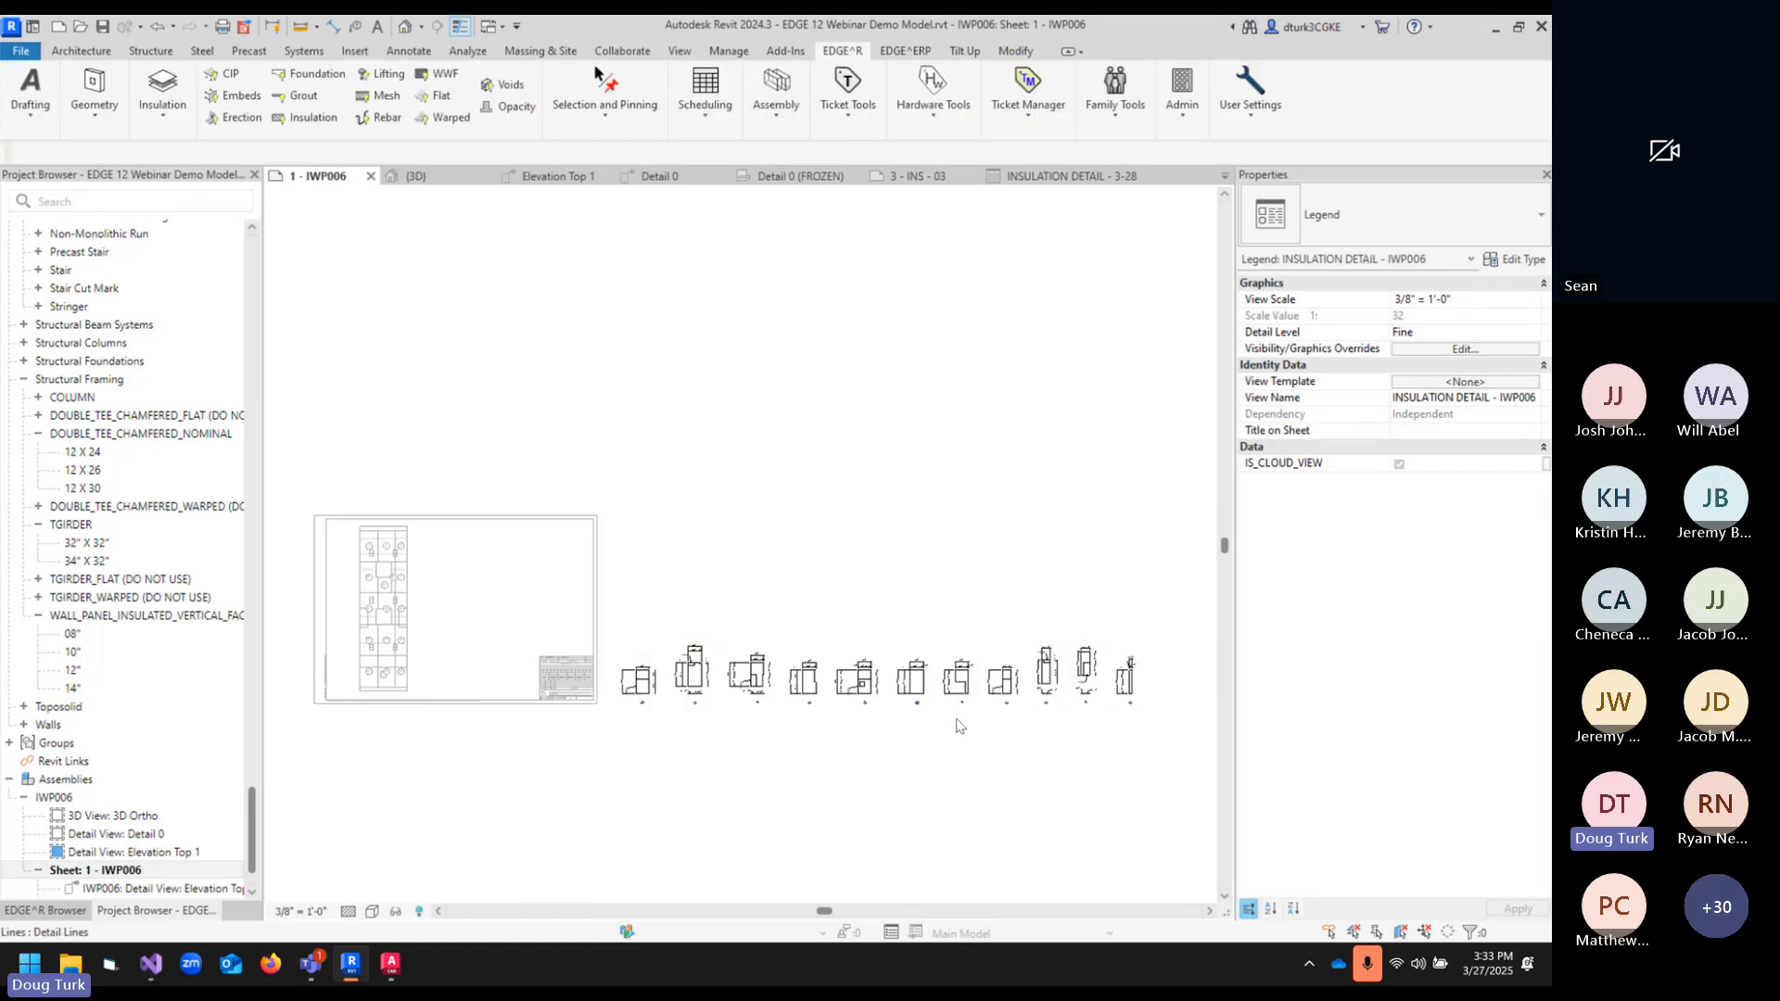
left_click_drag(979, 618, 1213, 788)
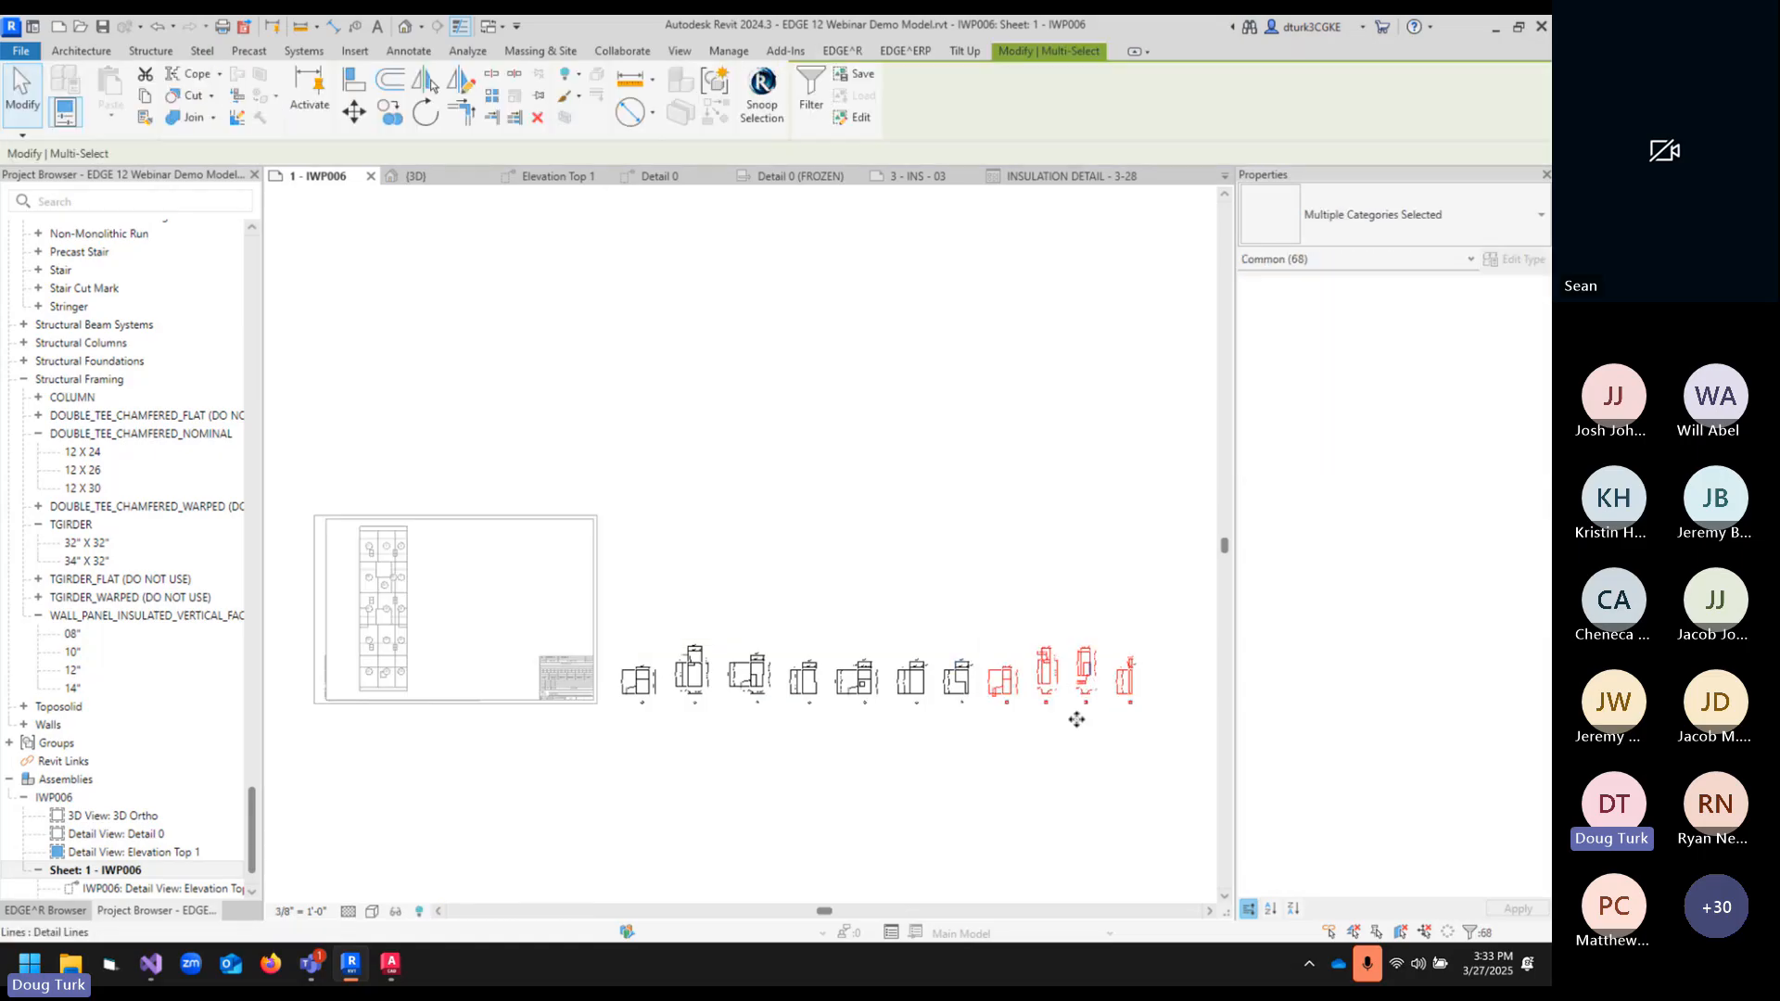
left_click_drag(999, 686, 626, 813)
left_click_drag(825, 628, 996, 753)
left_click_drag(913, 686, 732, 740)
double_click(897, 603)
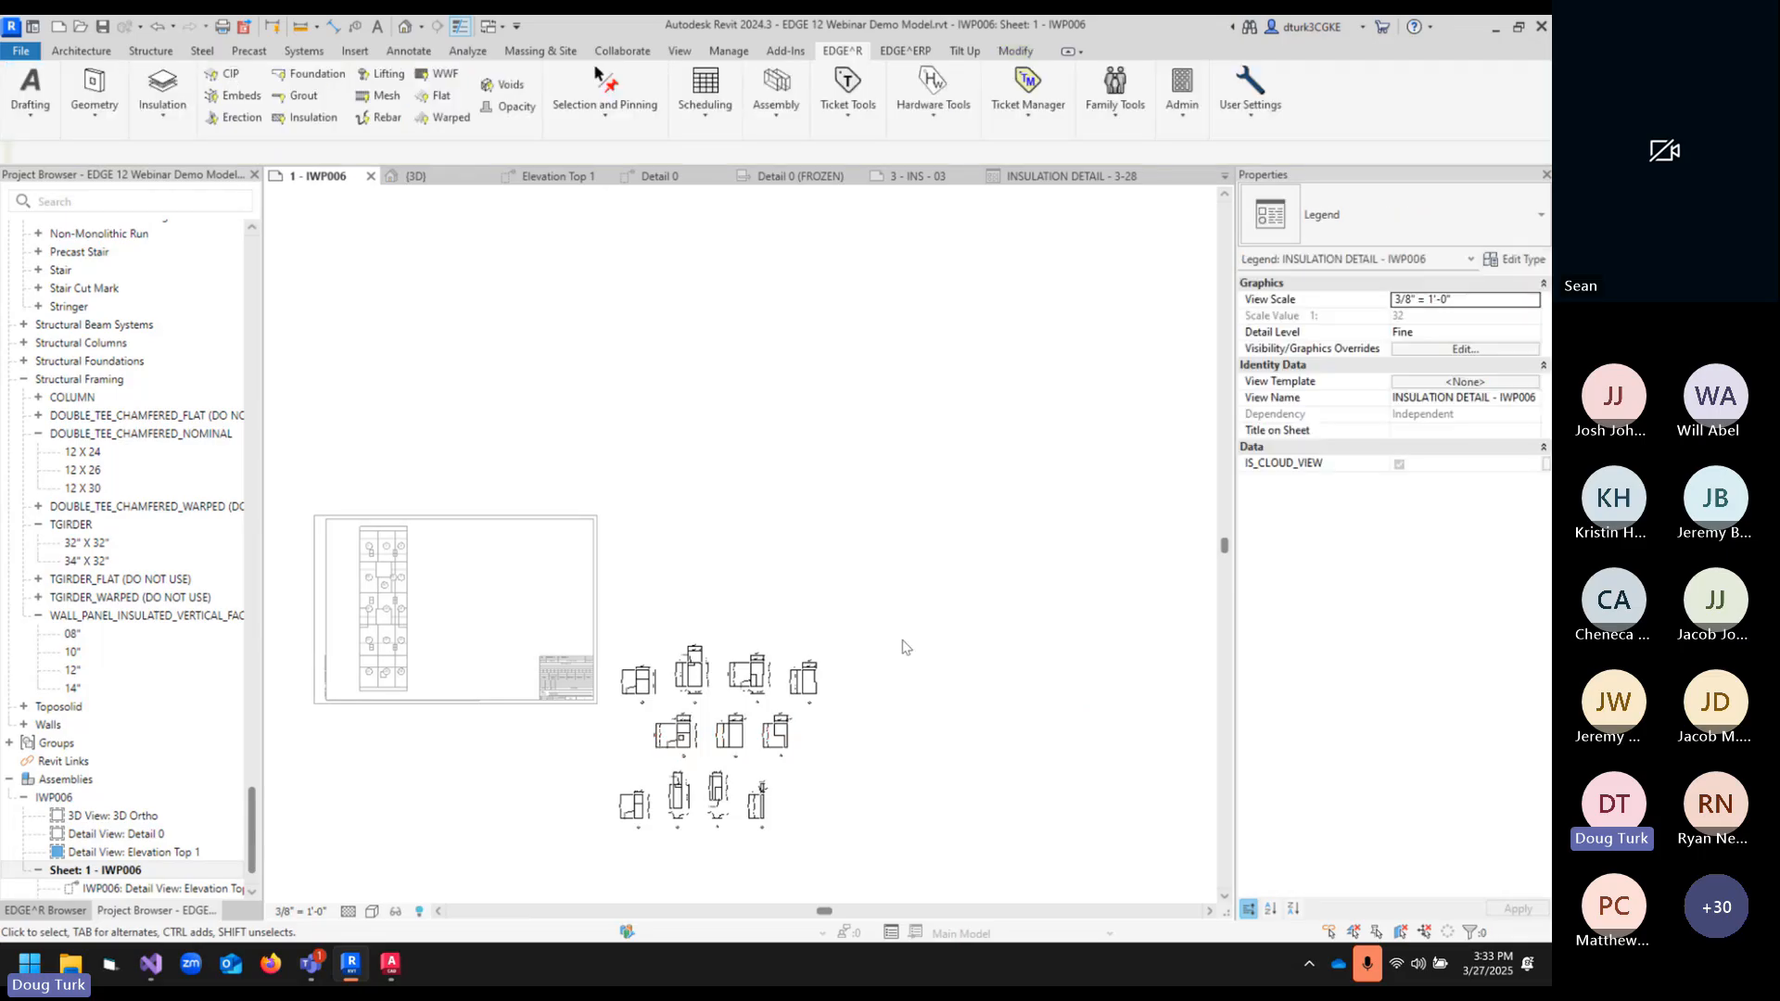
- Try placing the insulation detail viewport inside the sheet border, beside the panel elevation
left_click(753, 733)
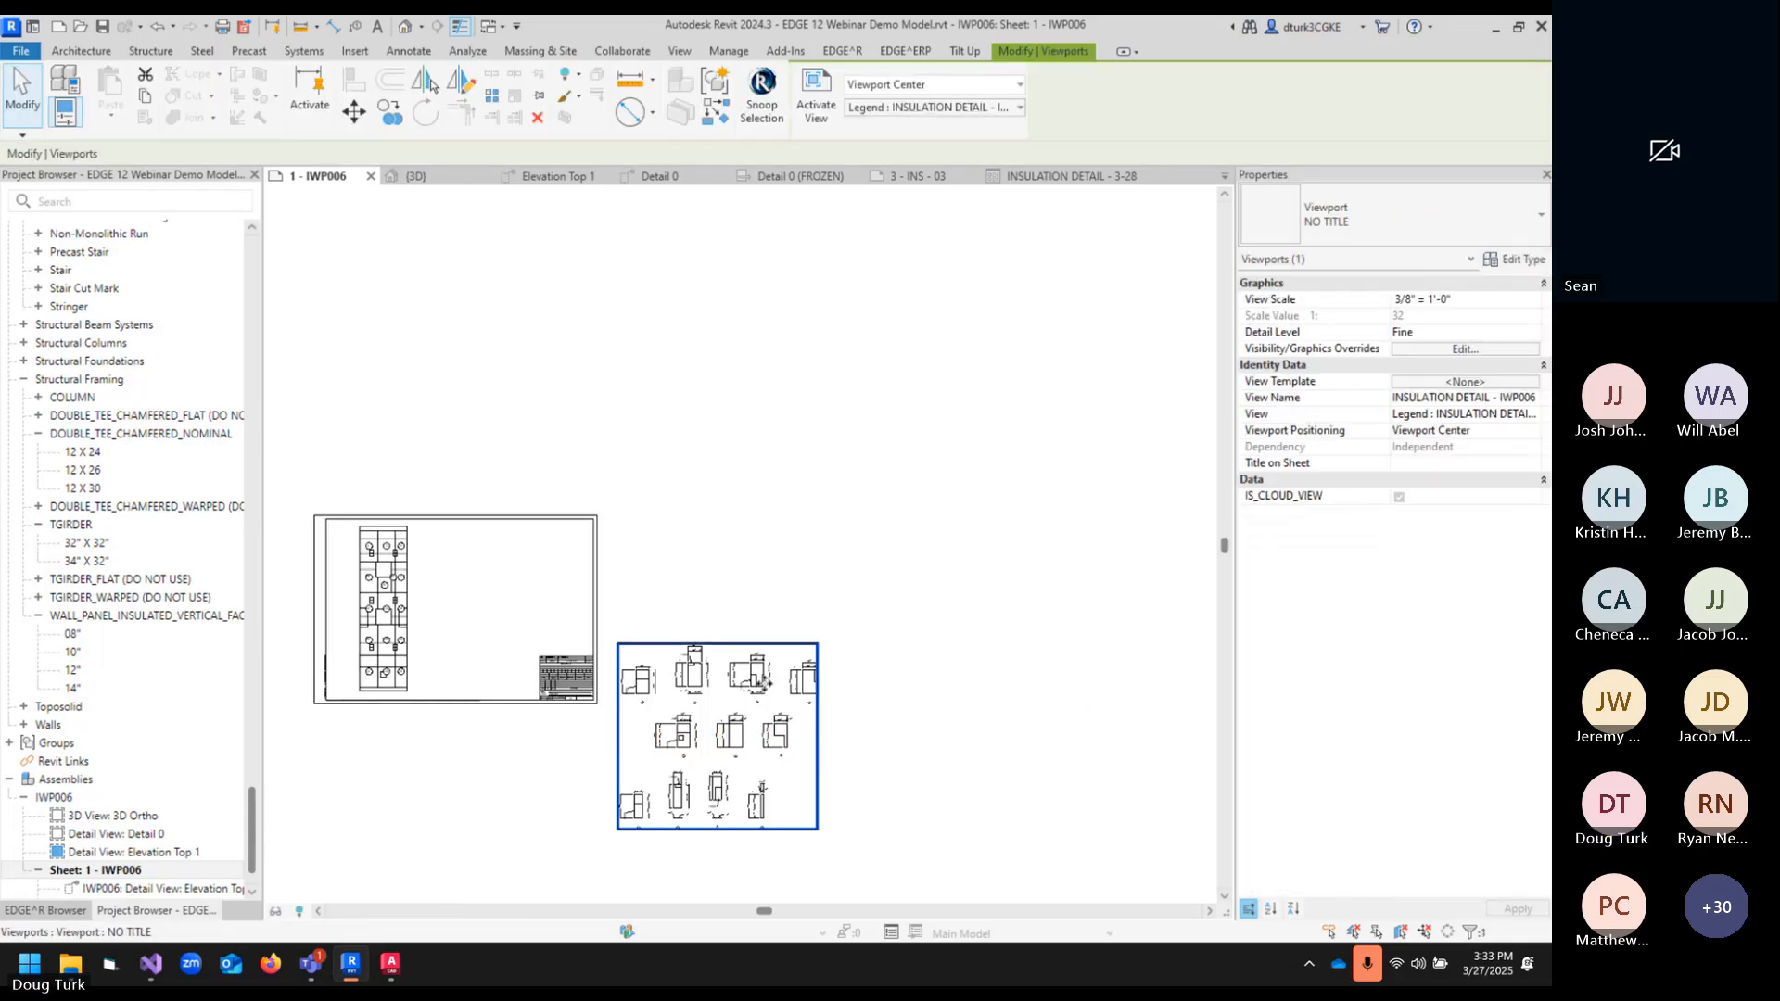
left_click_drag(753, 732, 536, 575)
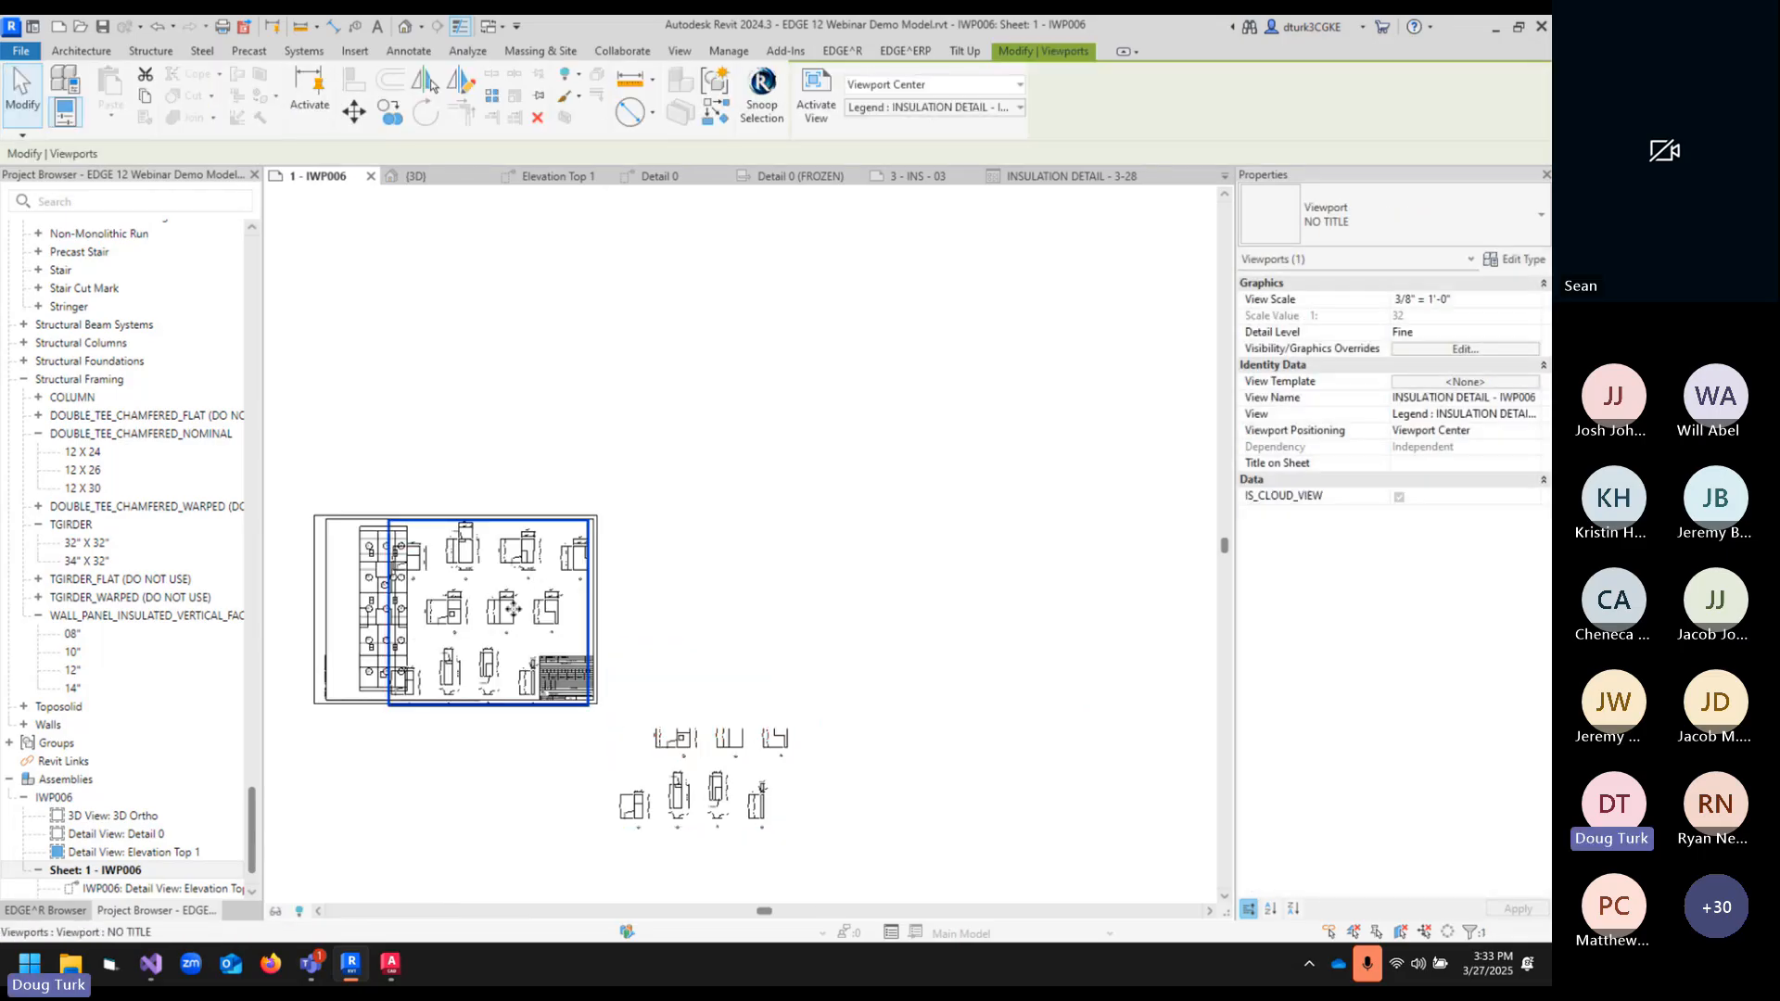
left_click(751, 633)
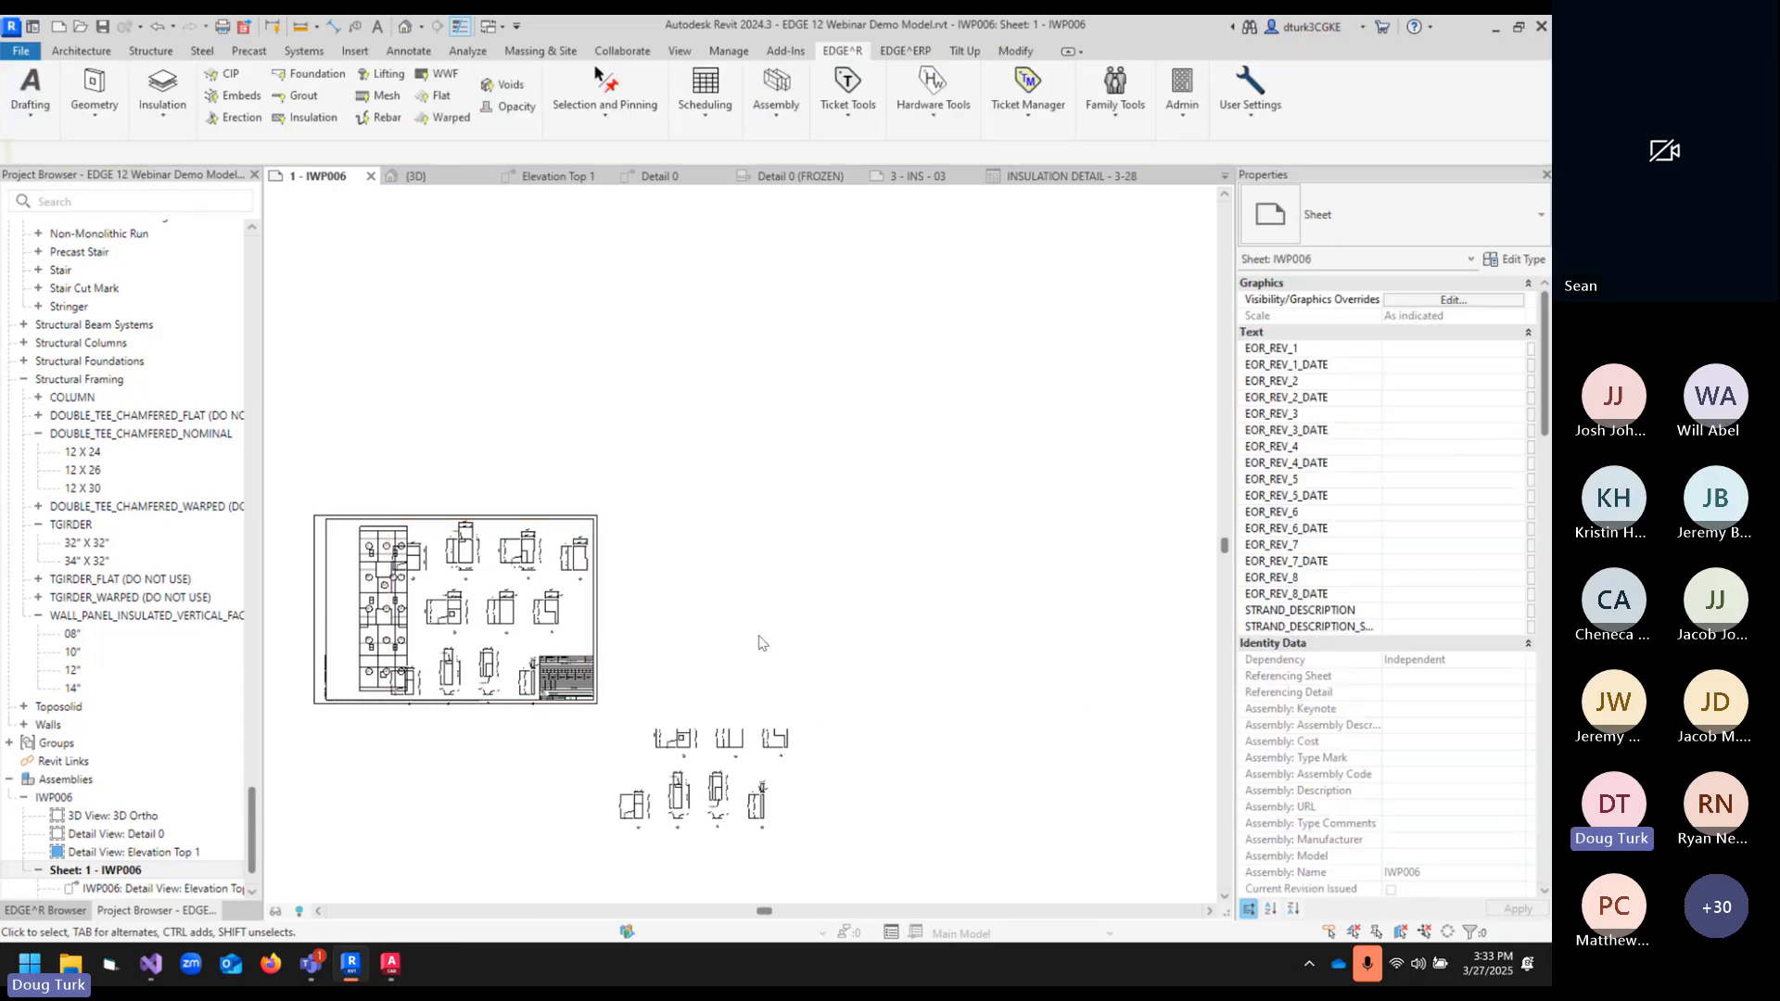
- Move the insulation detail viewport off the sheet, just outside its right-hand border
middle_click_drag(758, 640, 924, 637)
left_click(690, 607)
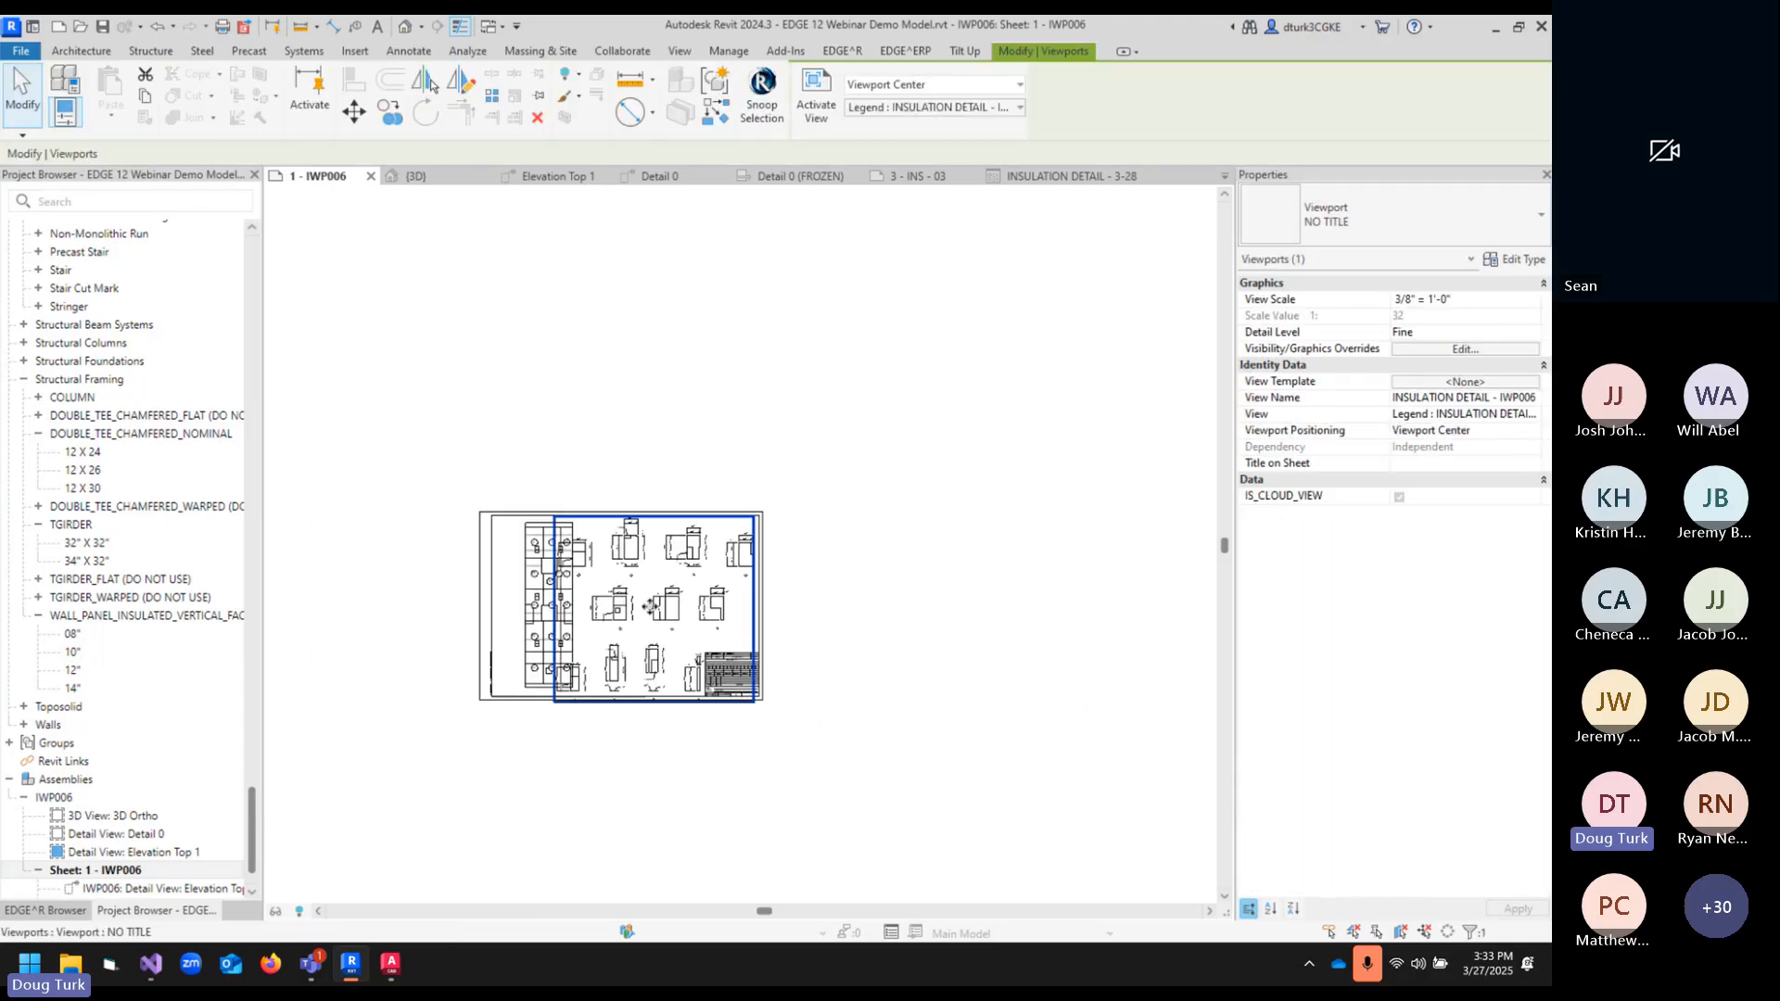
left_click_drag(691, 607, 927, 607)
left_click(881, 501)
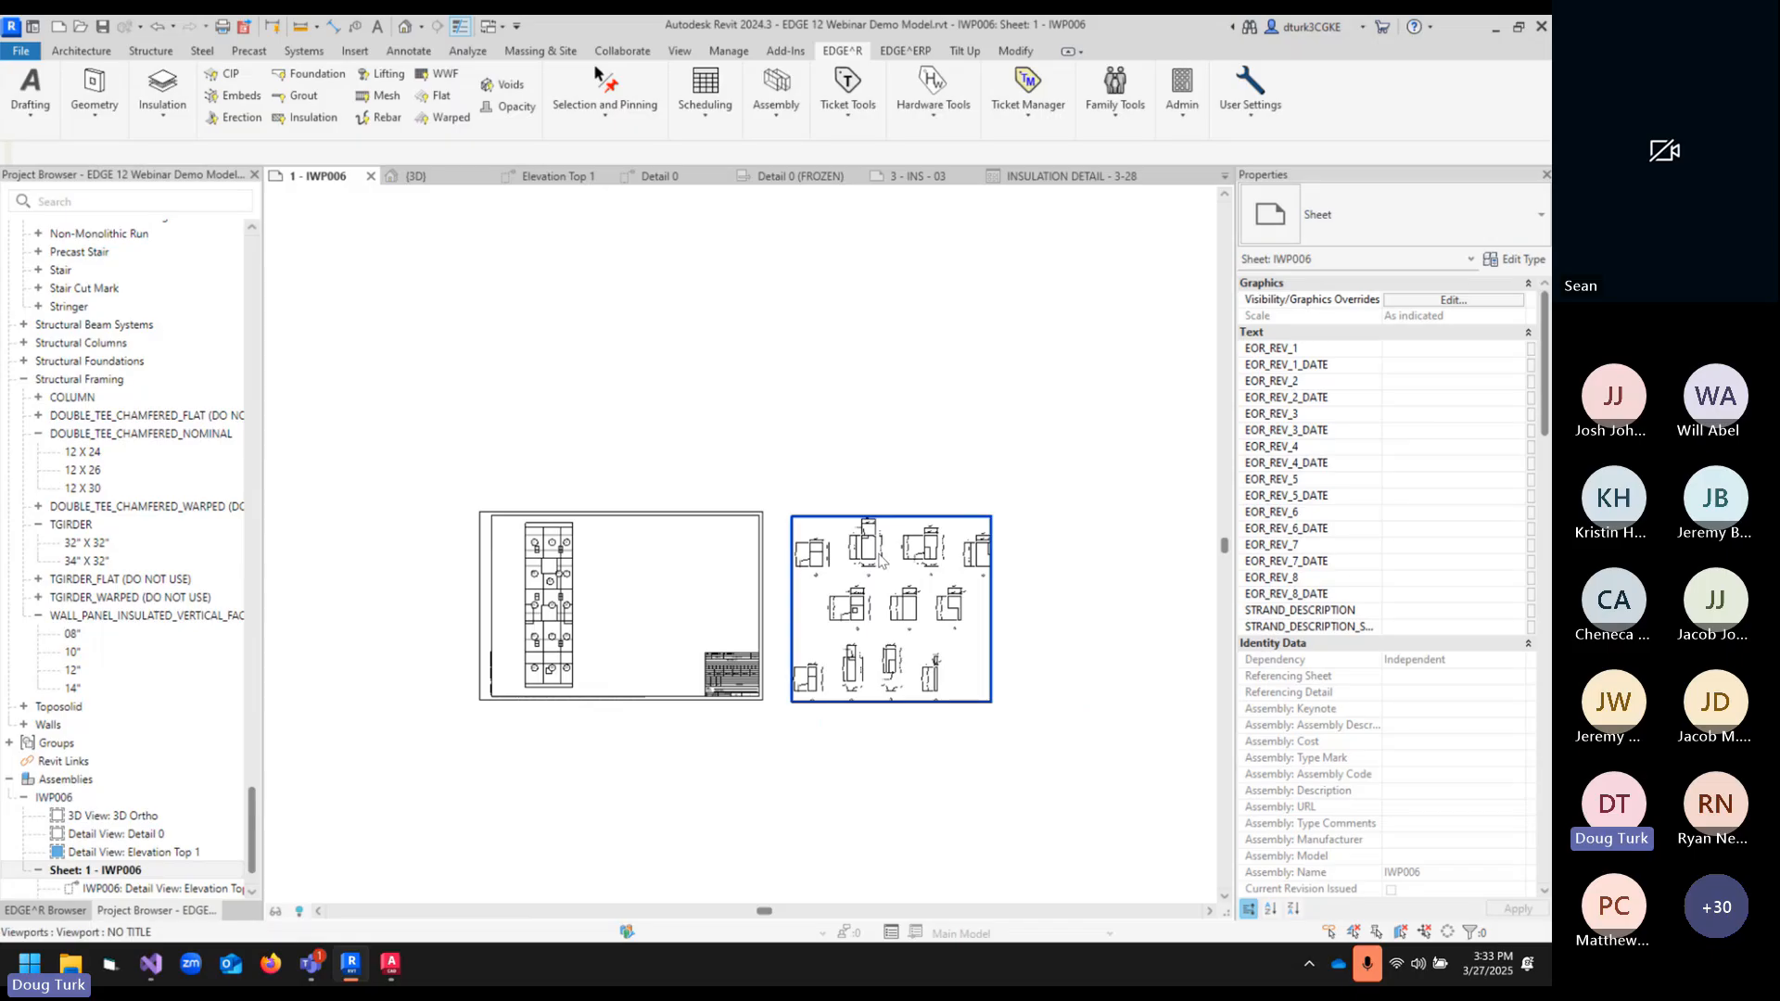
- Examine the dimensions, recess notes and mark numbers of the rearranged insulation details
left_click(904, 604)
scroll(904, 604, "up", 5)
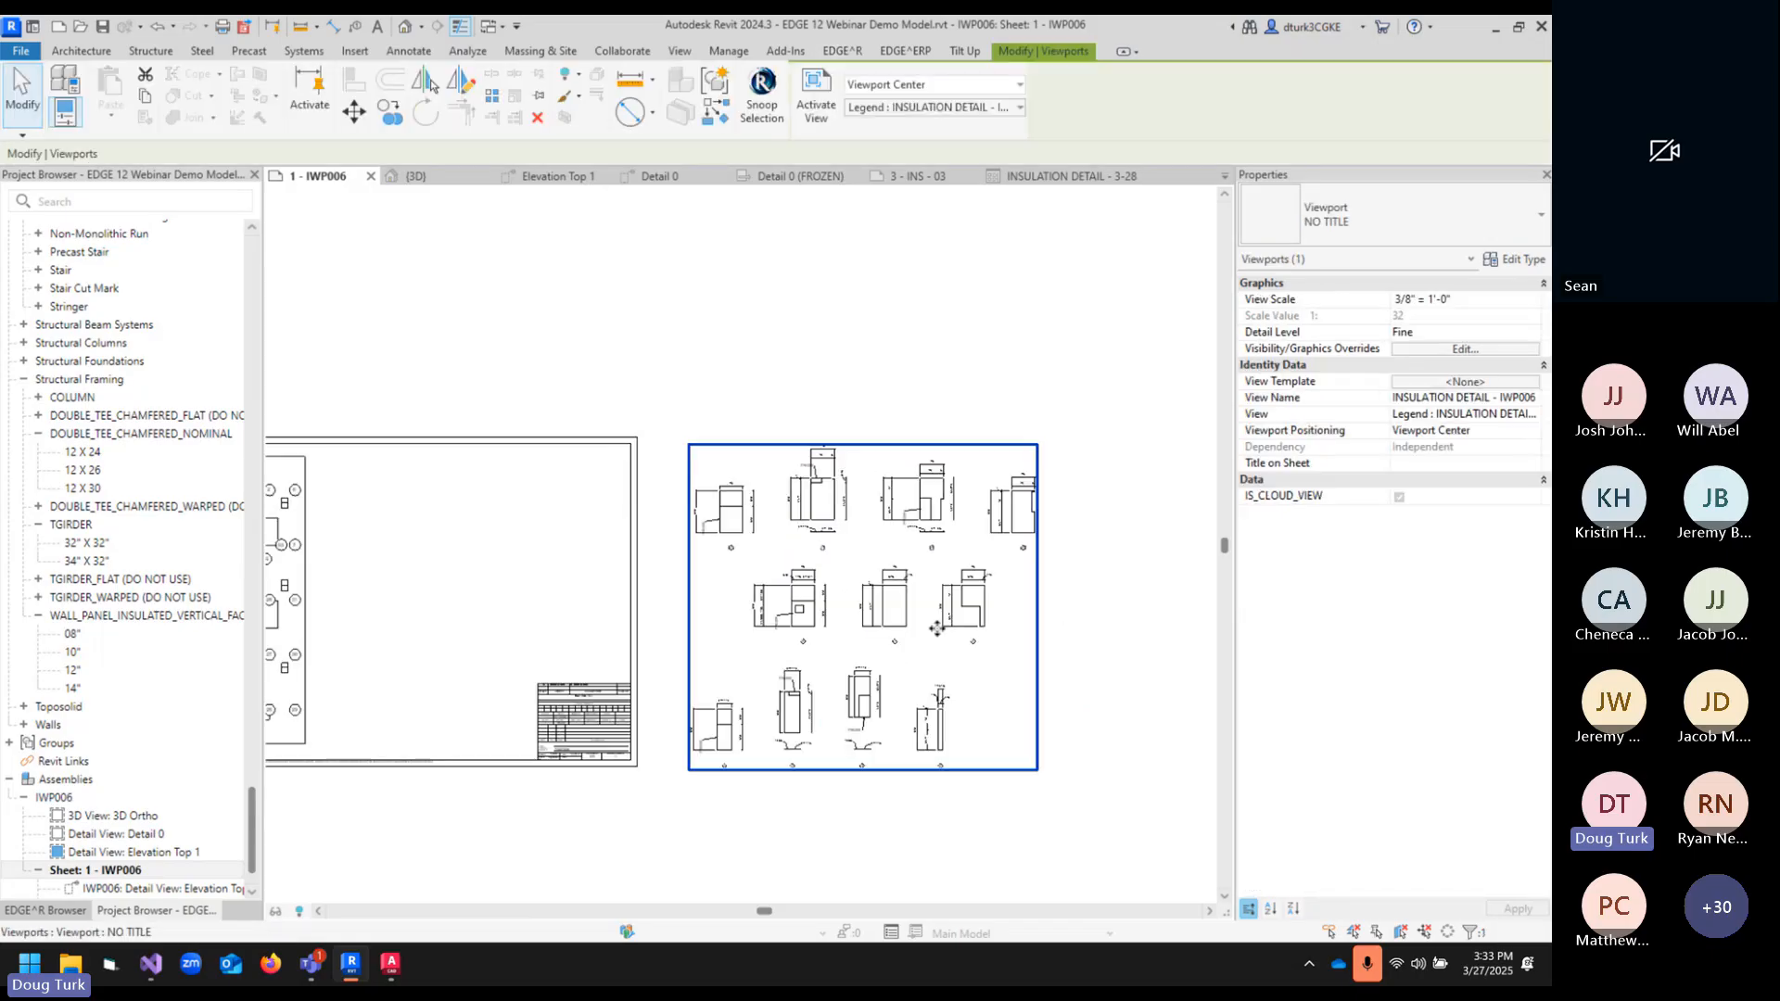
scroll(944, 635, "up", 3)
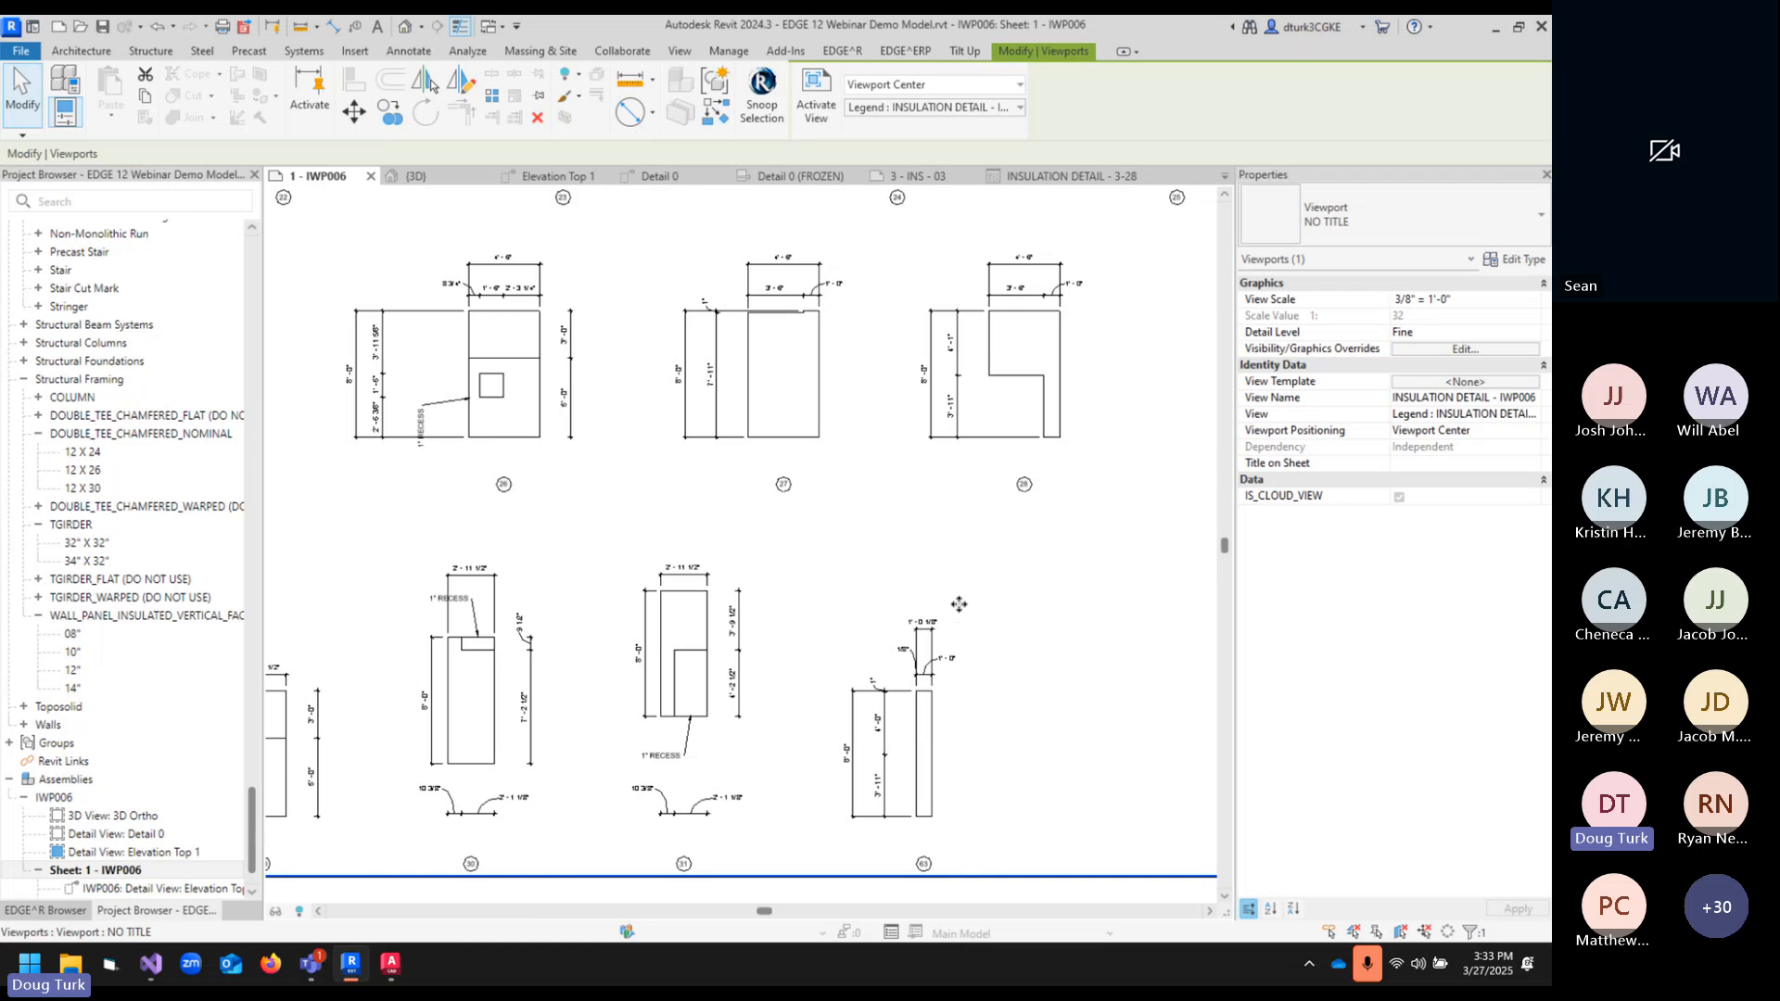
scroll(959, 605, "down", 2)
middle_click_drag(976, 507, 966, 605)
scroll(966, 604, "down", 1)
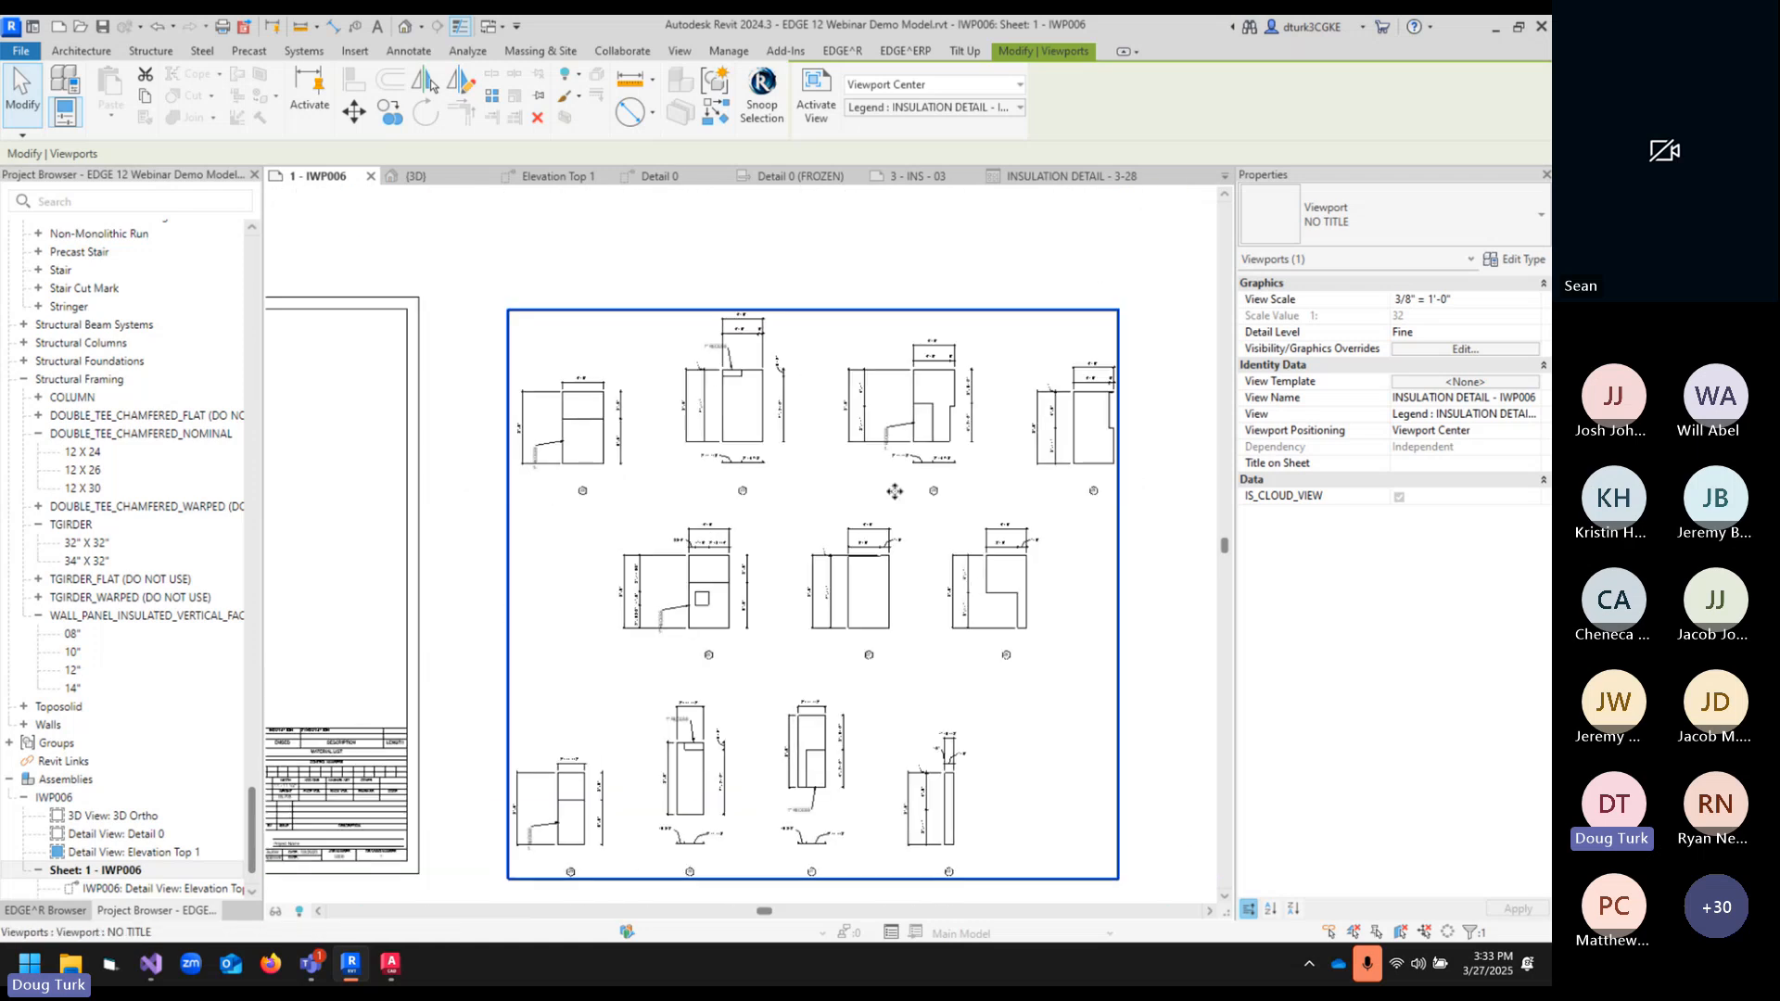
left_click(1153, 744)
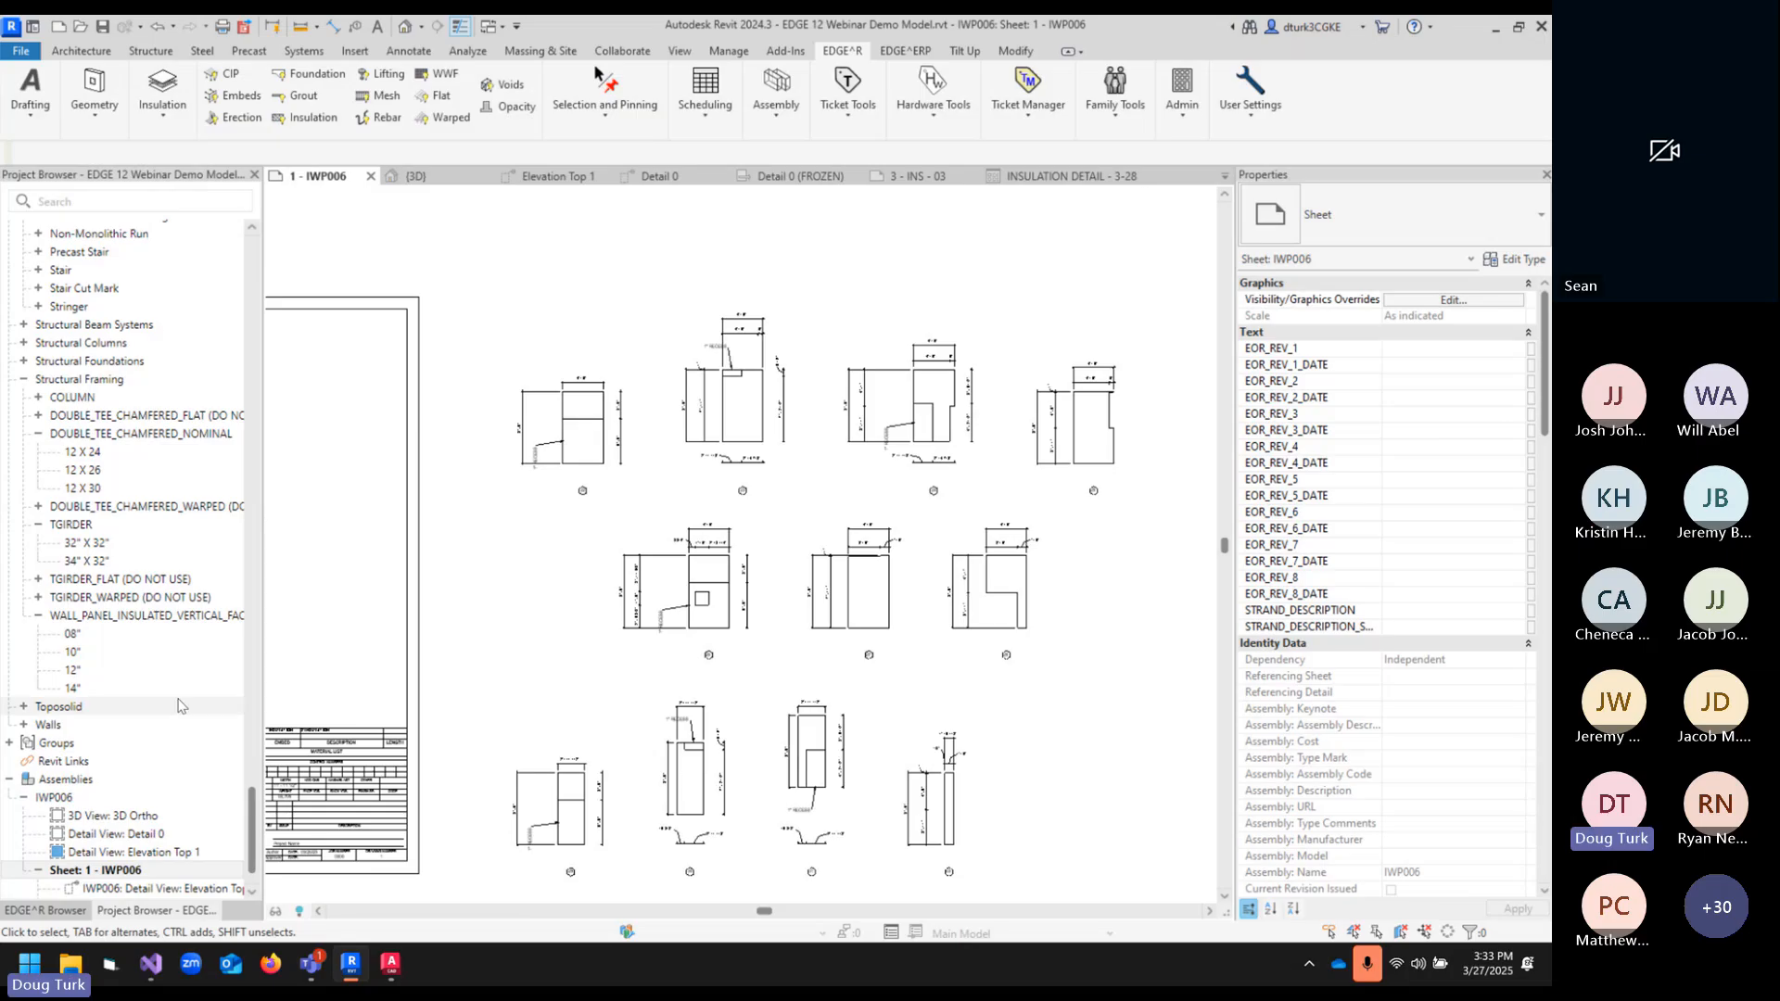
scroll(601, 484, "down", 3)
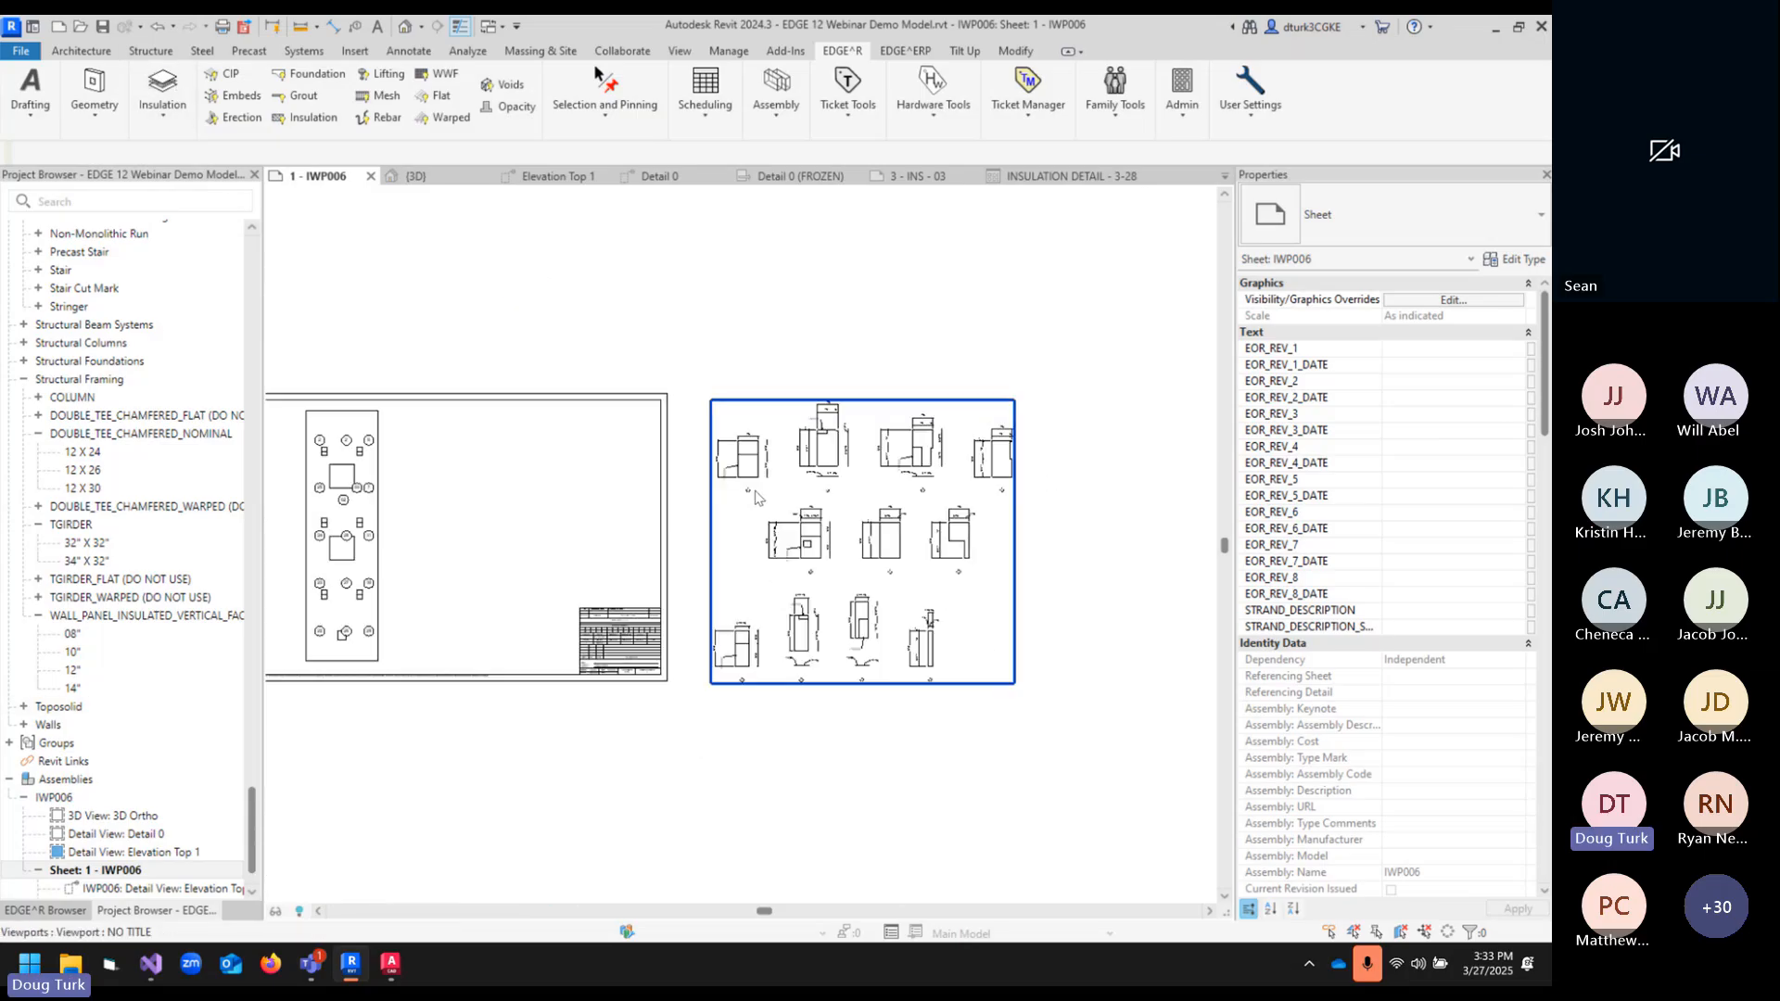
left_click(153, 85)
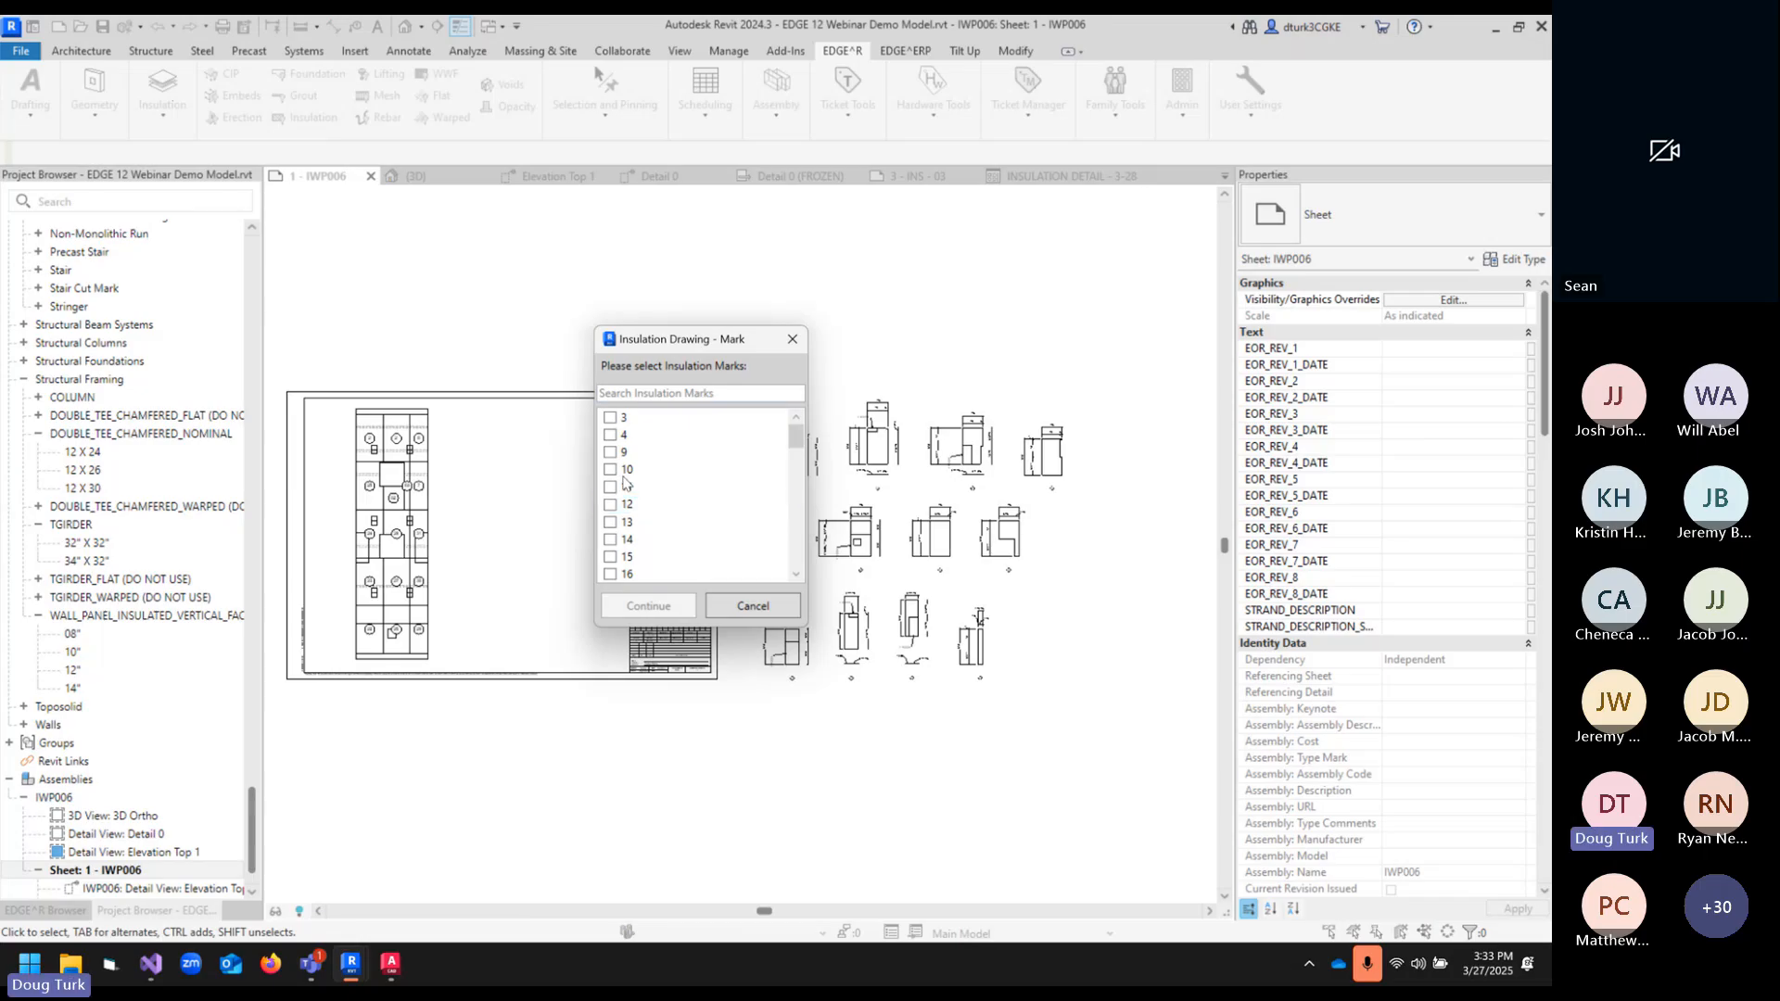
scroll(649, 483, "down", 5)
scroll(663, 483, "down", 4)
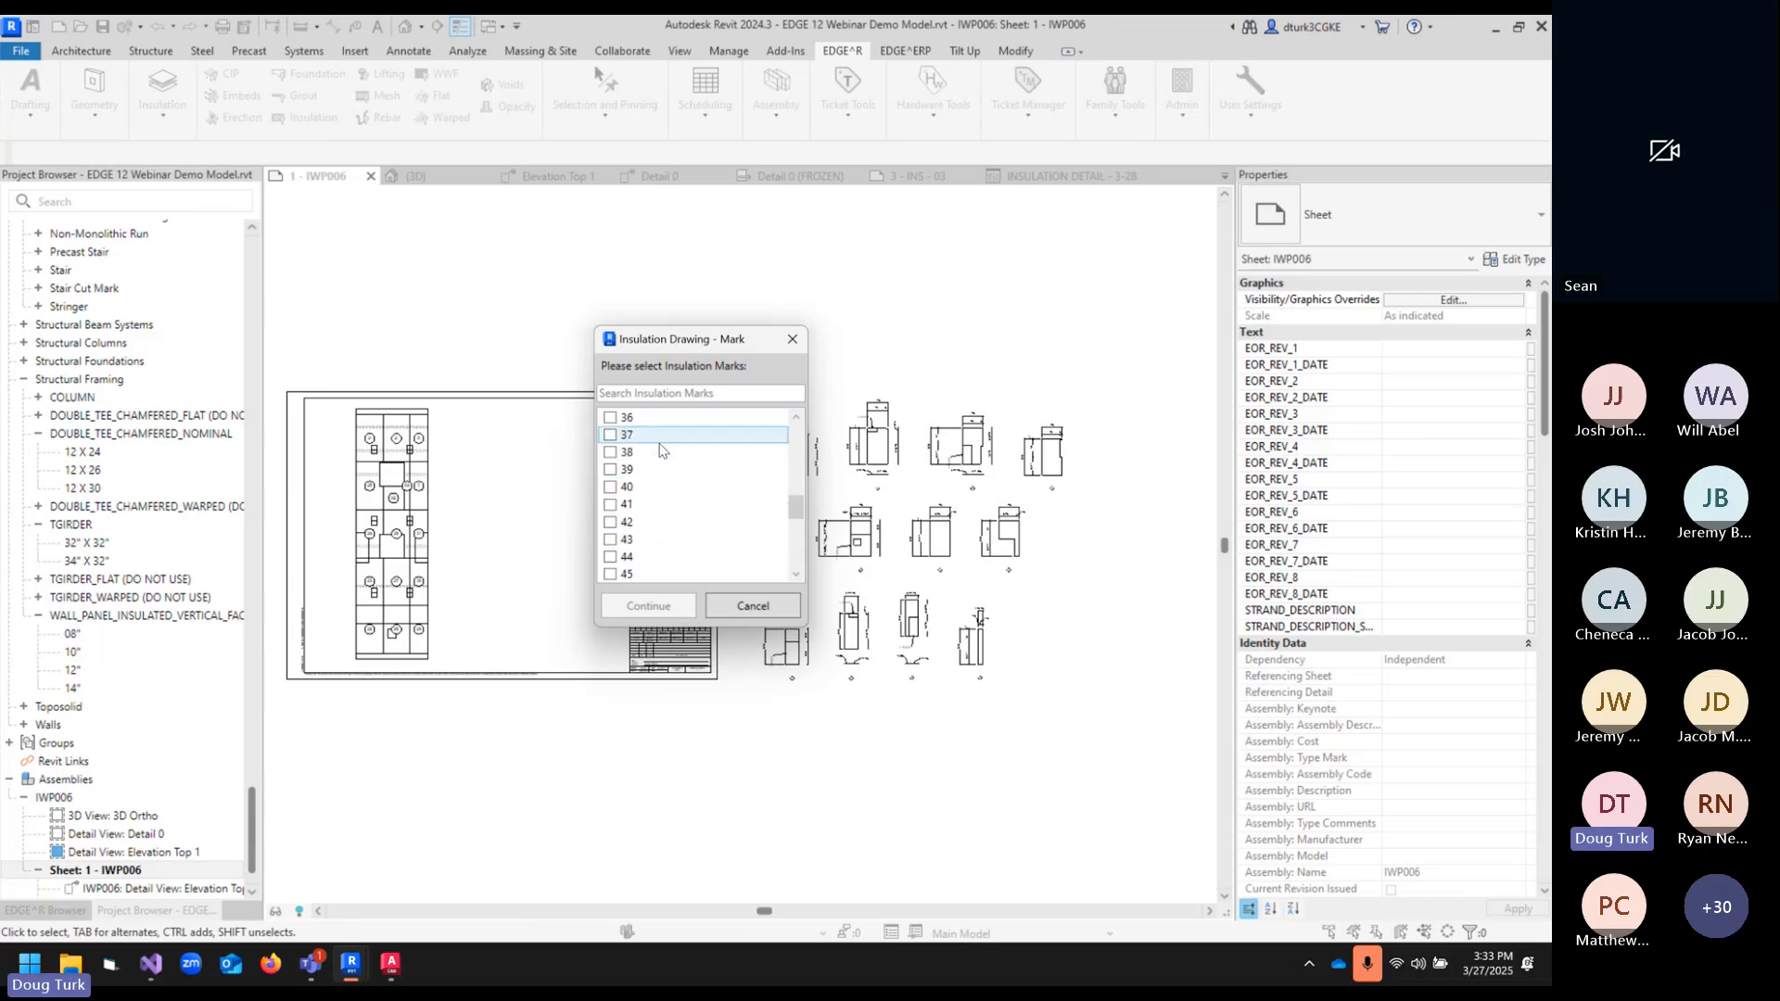
scroll(653, 483, "up", 8)
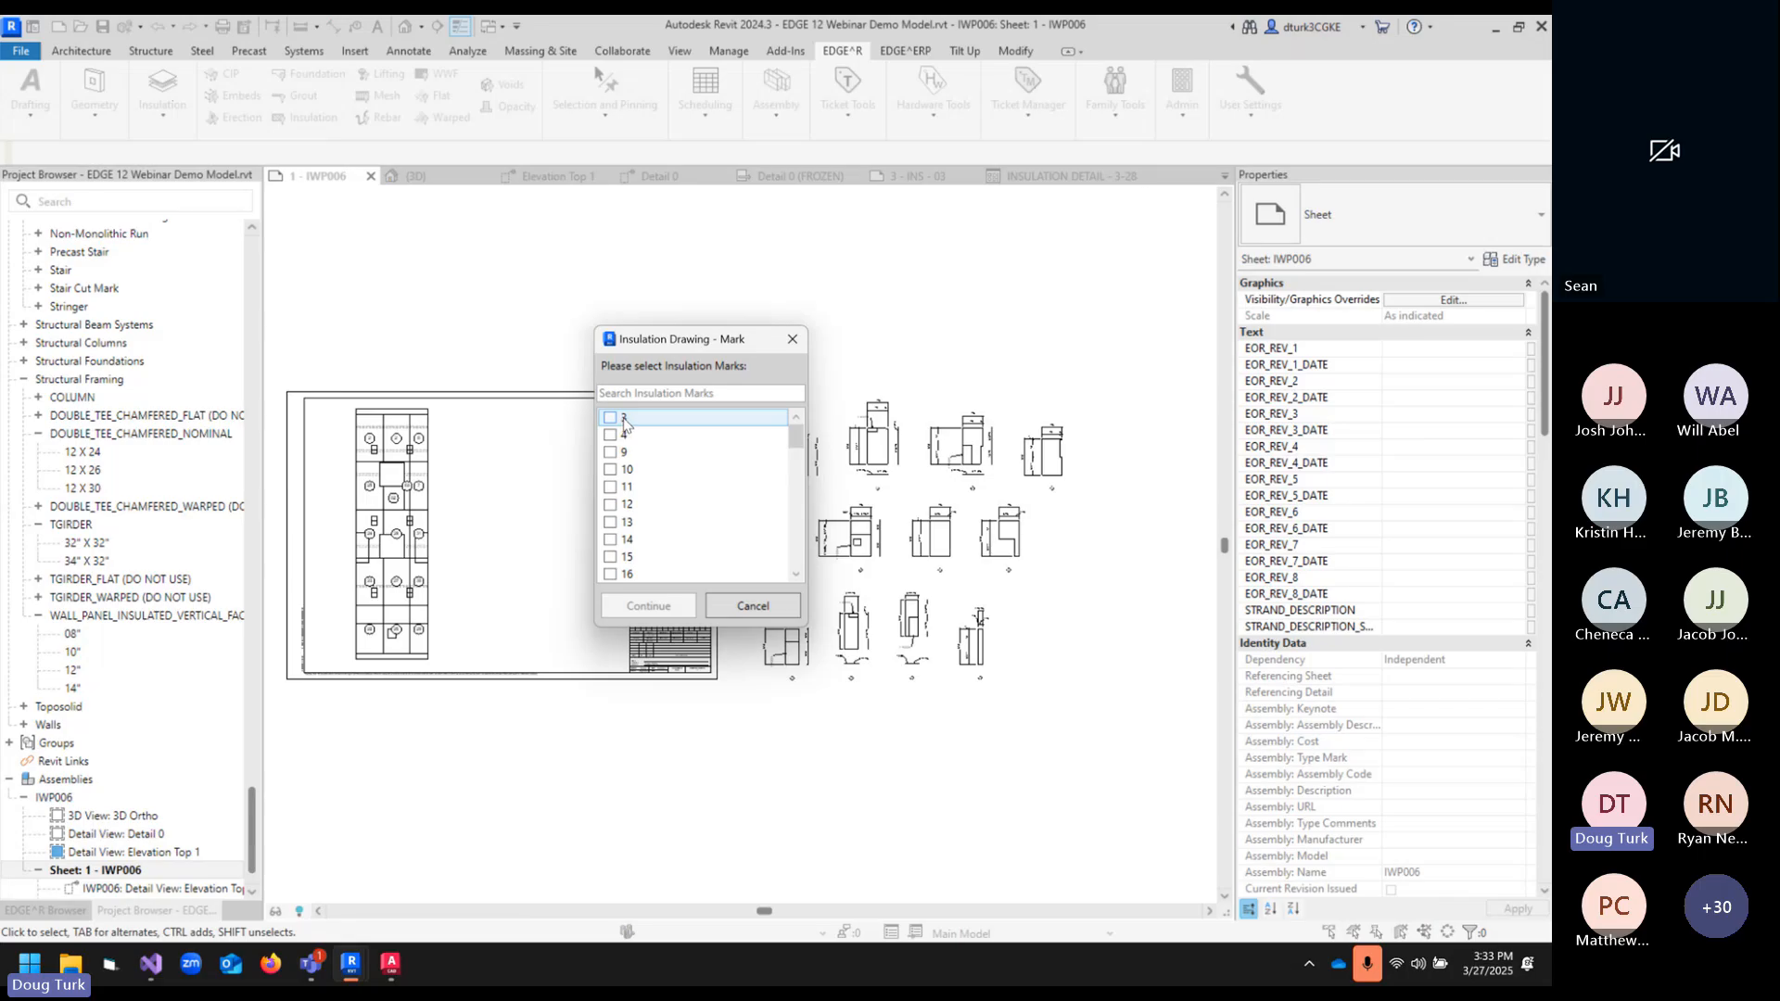
left_click(624, 420)
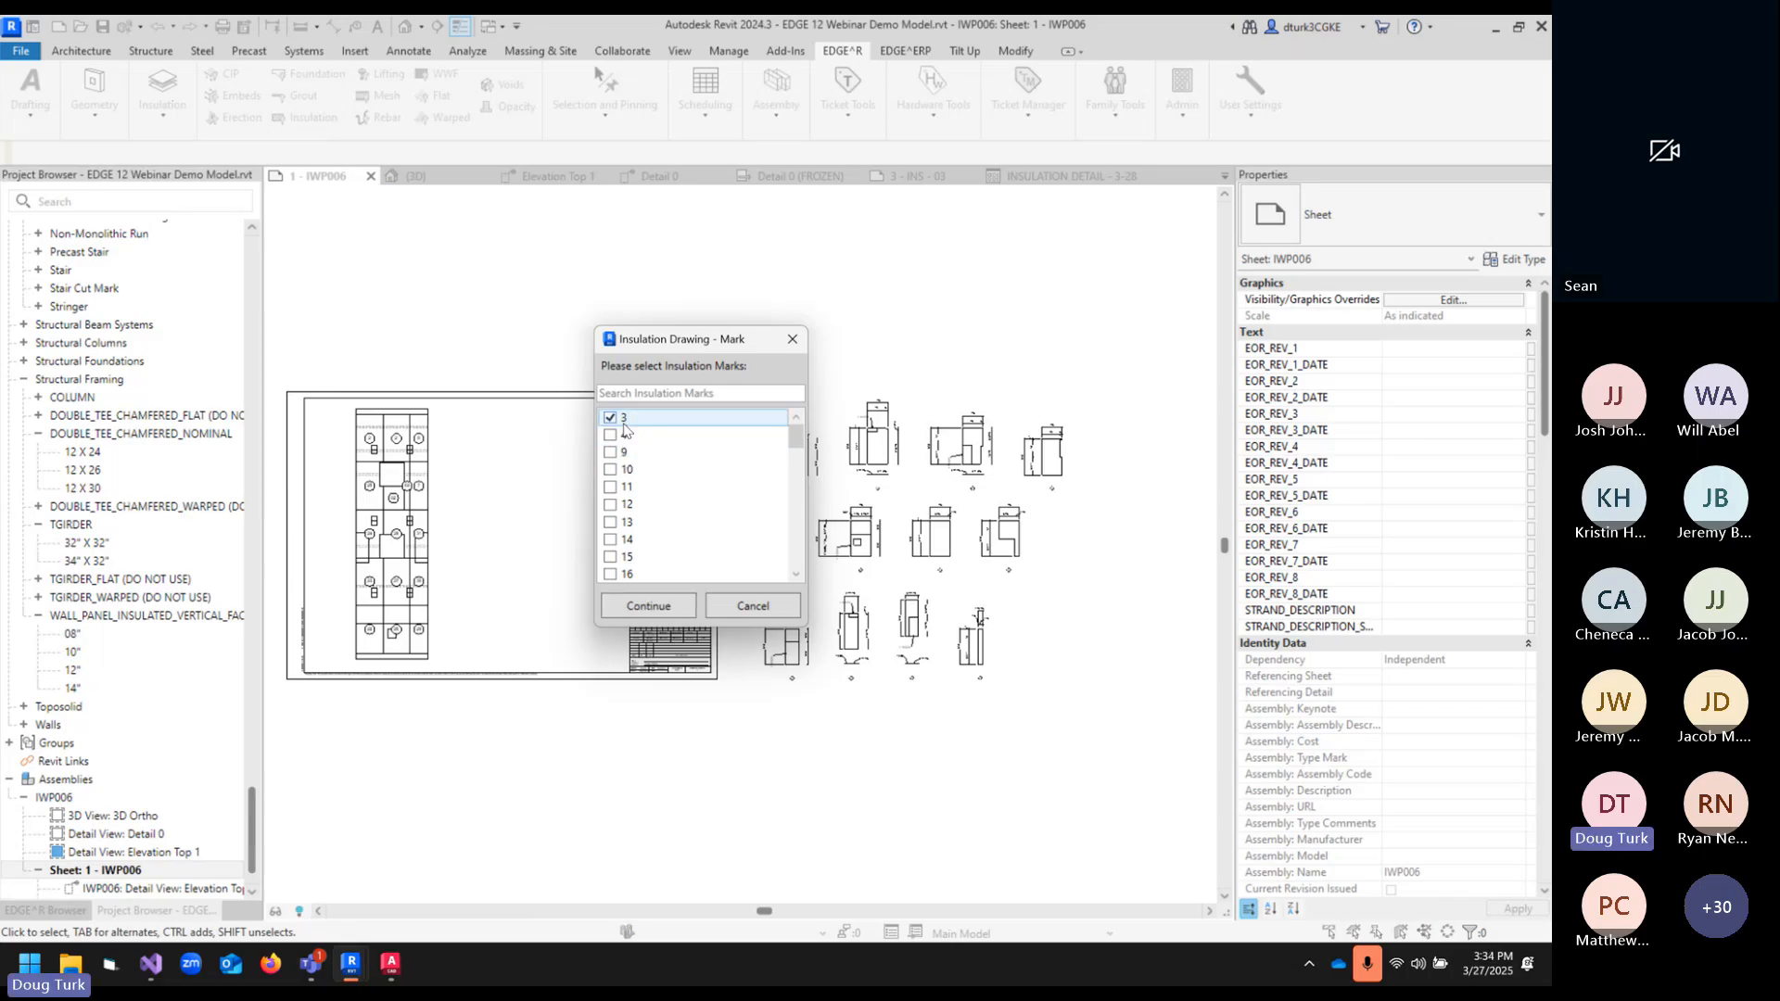
left_click(623, 422)
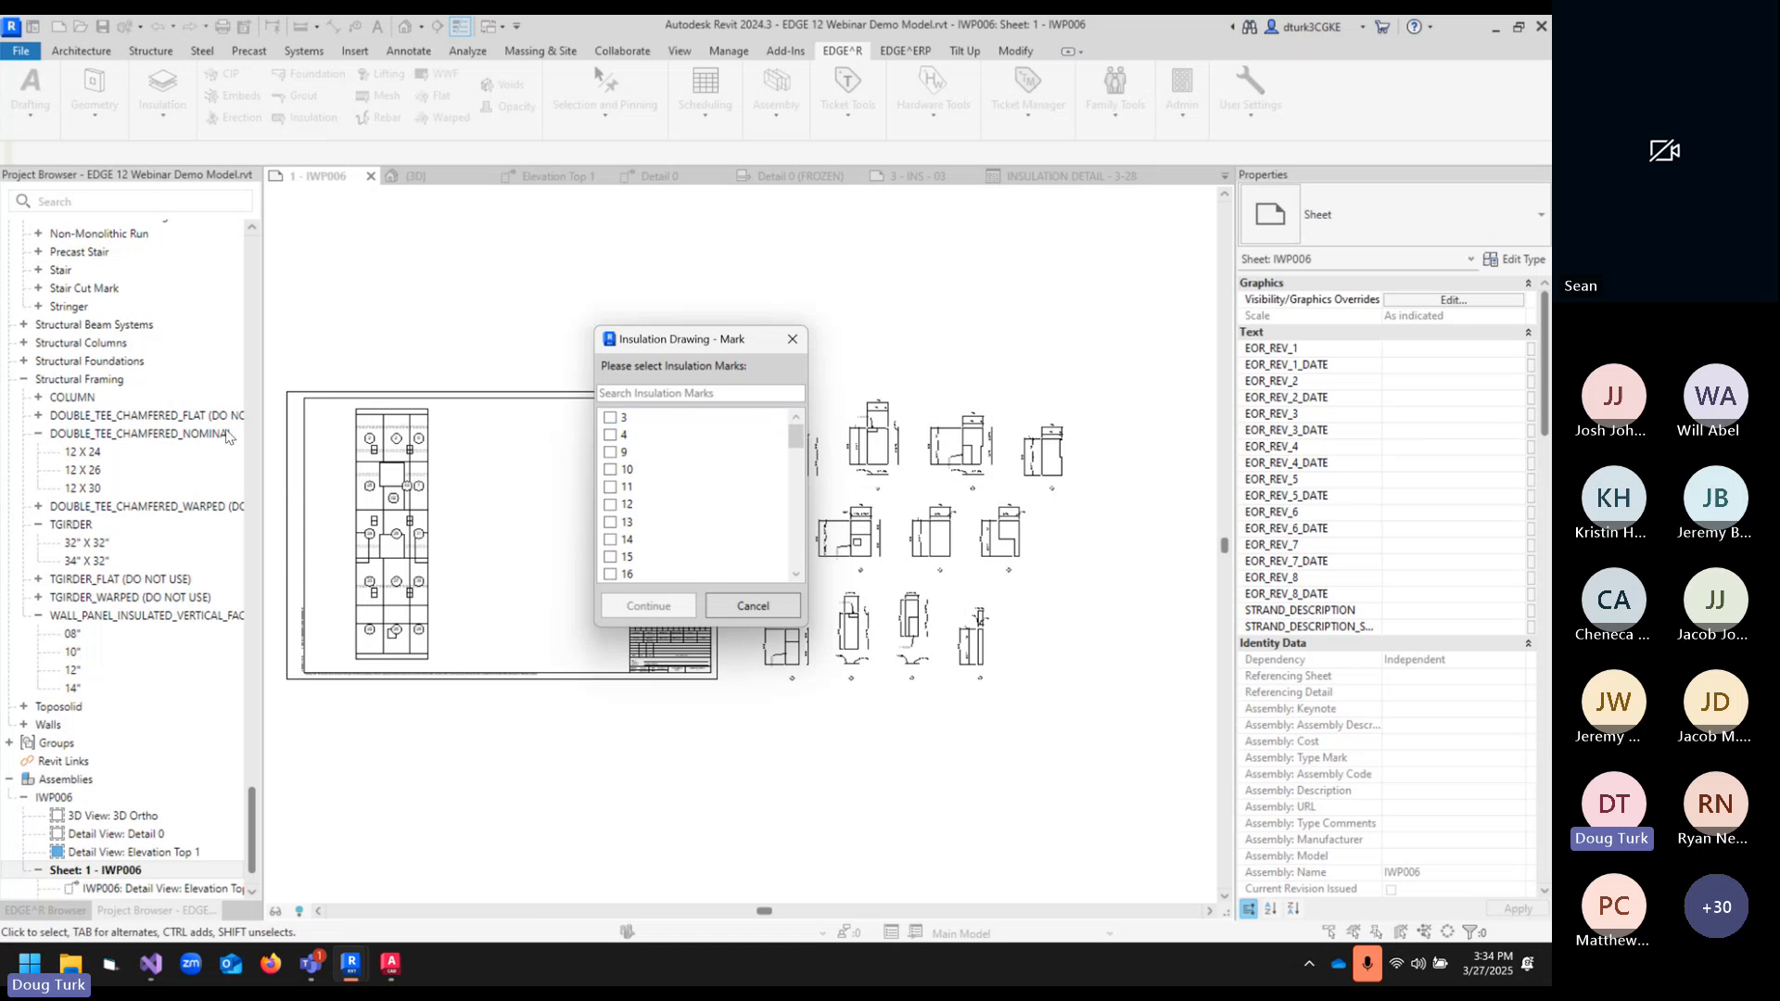
left_click(746, 607)
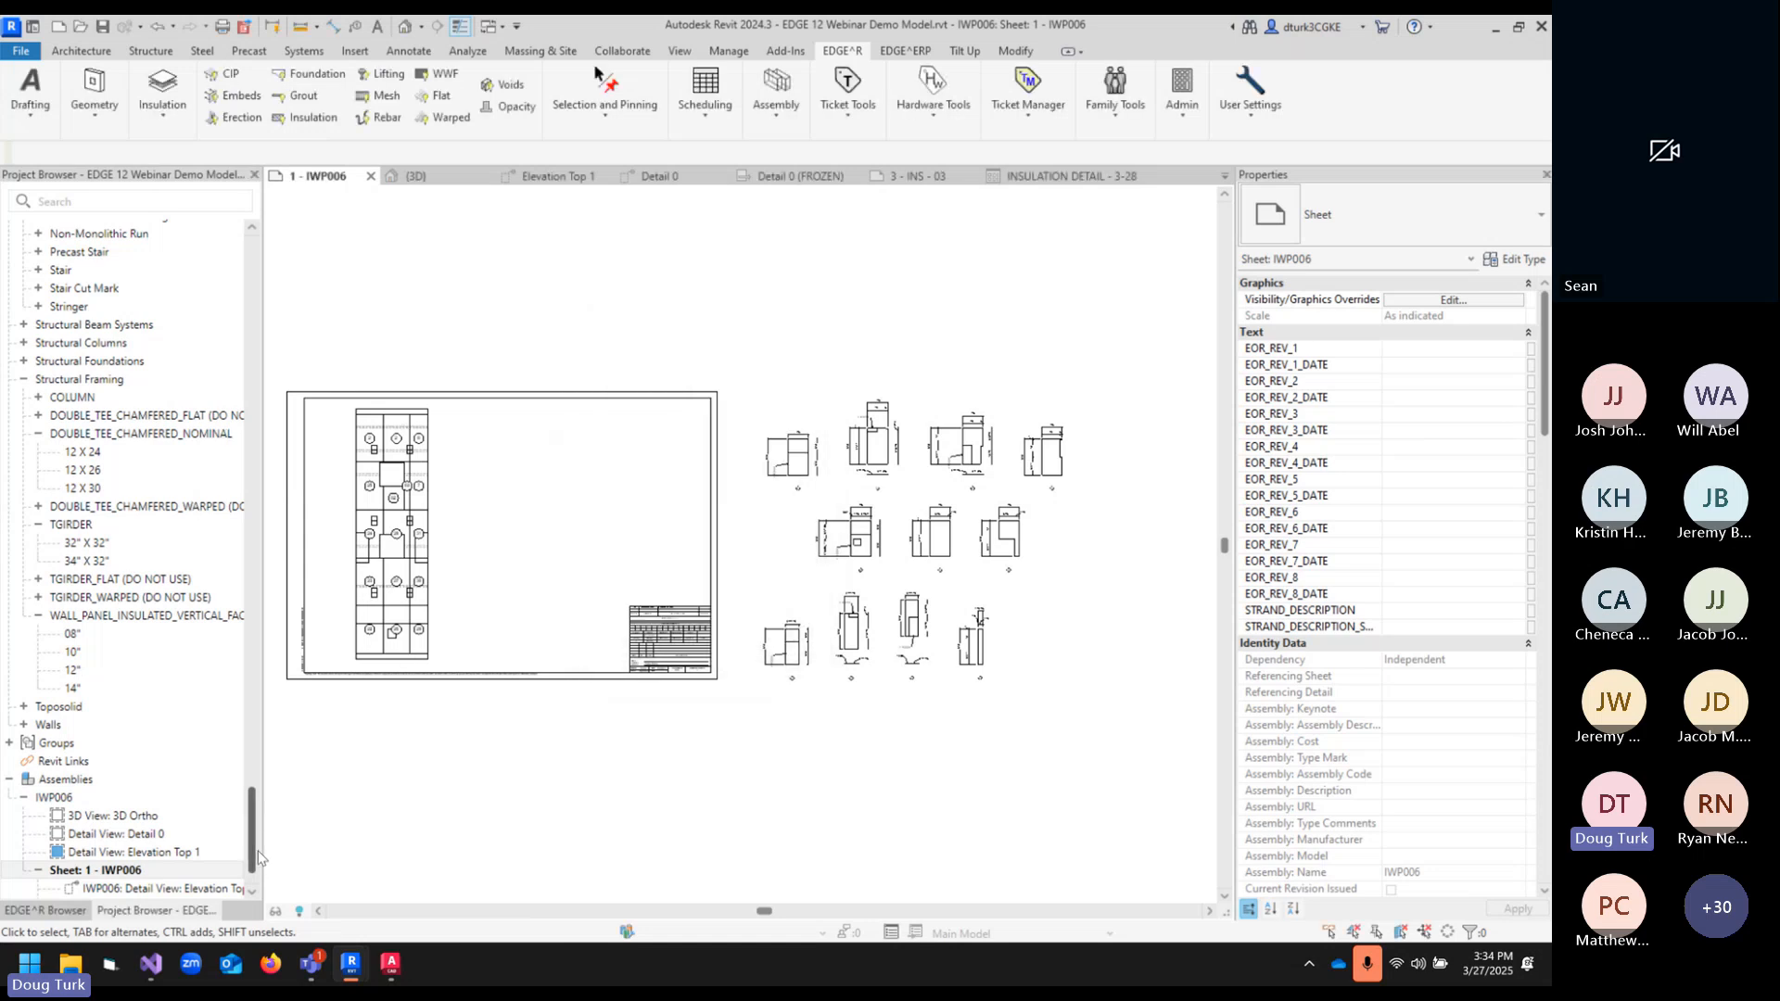
- Find and select the INSULATION DETAIL - 3-28 legend under sheet 1 - INS - 01, widening the Project Browser to fit its name
left_click_drag(254, 839, 263, 251)
scroll(120, 523, "down", 10)
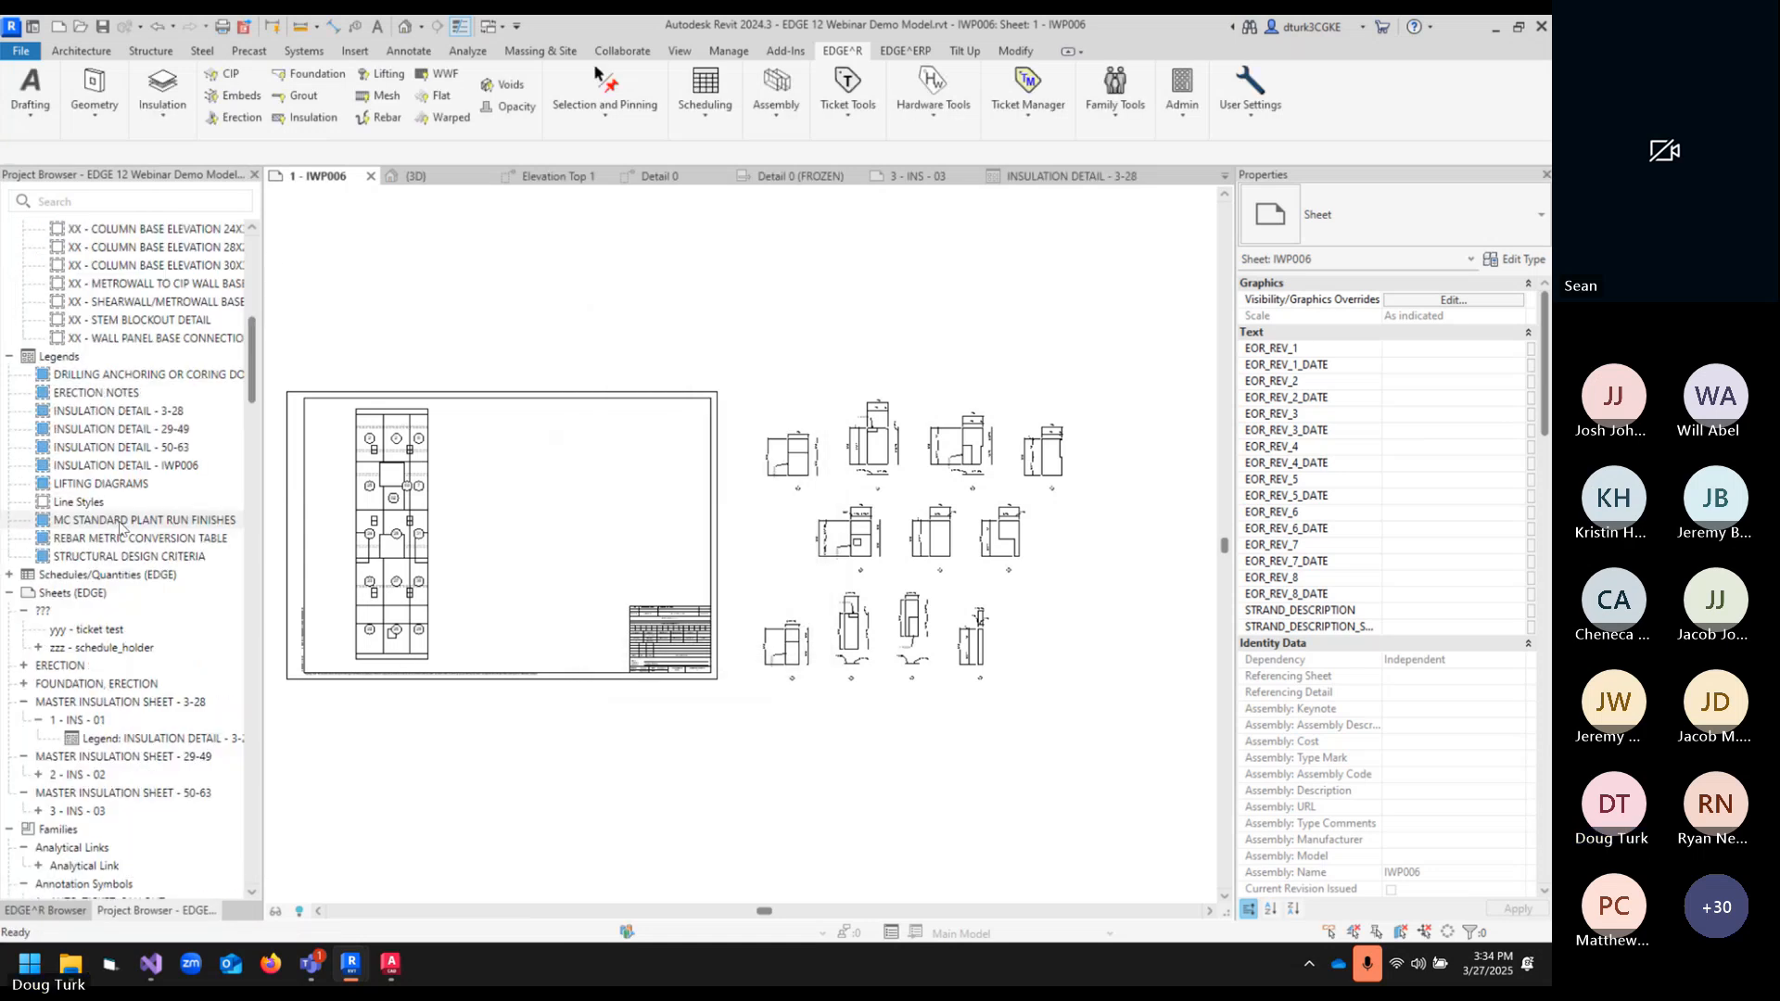
scroll(148, 631, "down", 3)
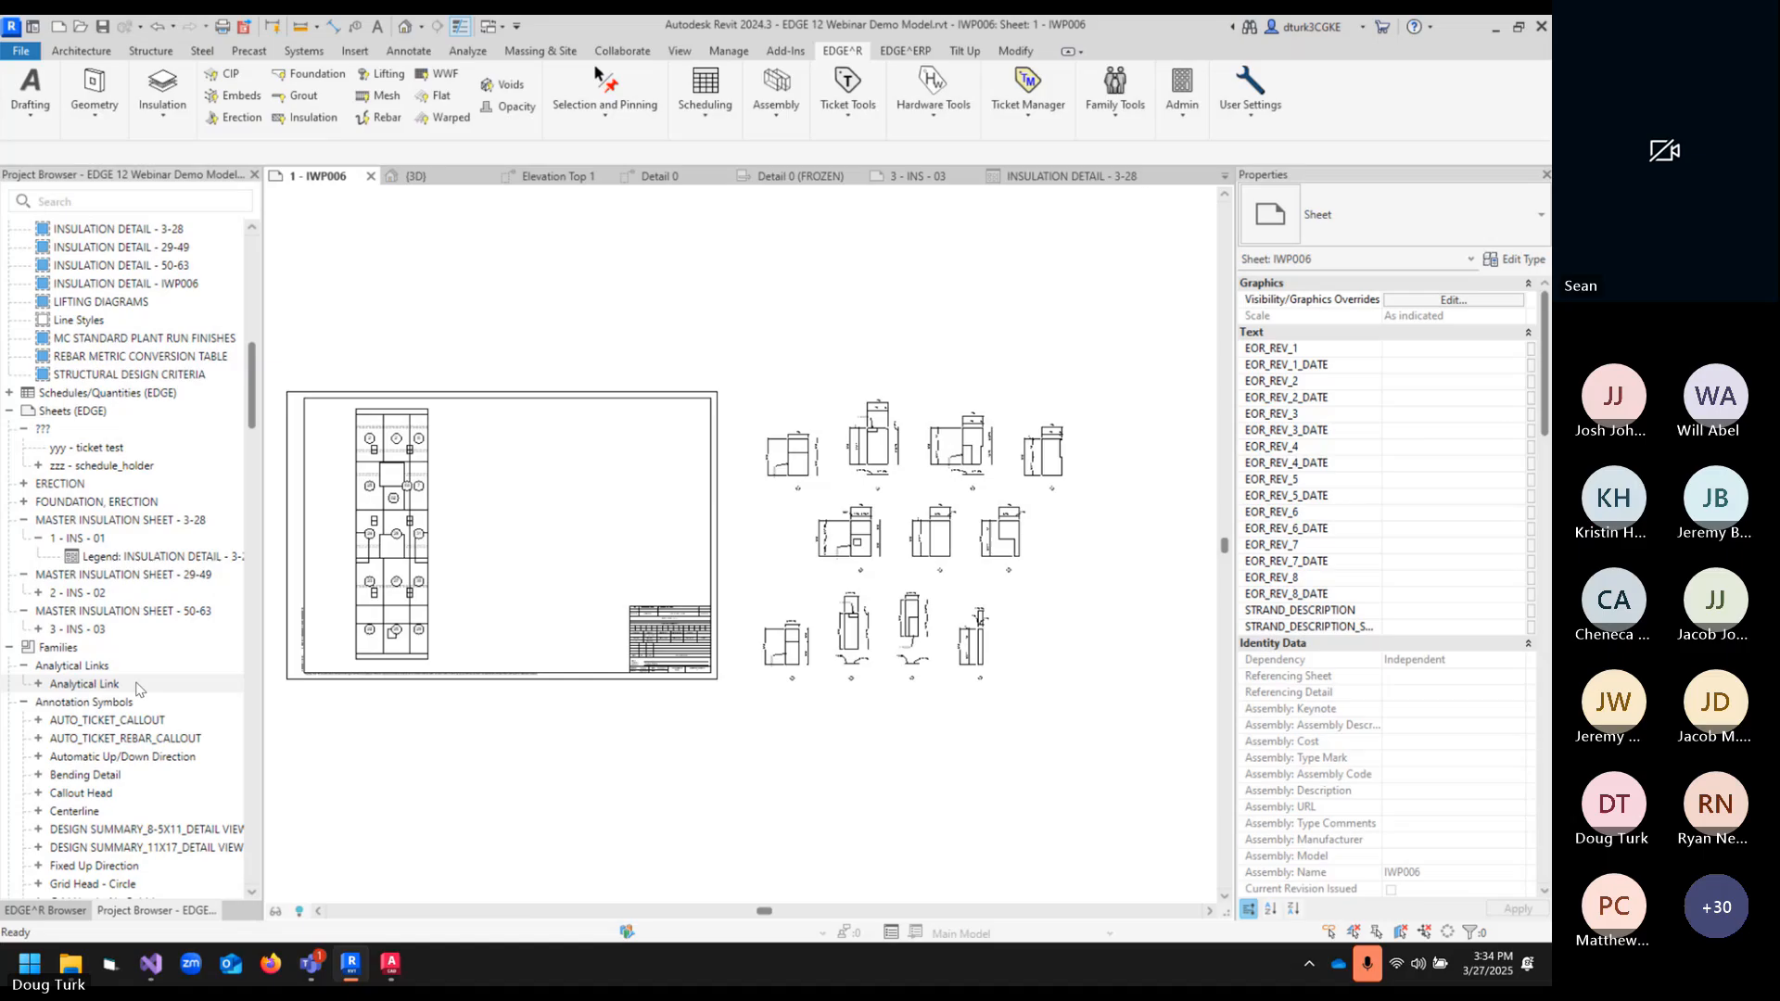
left_click(166, 558)
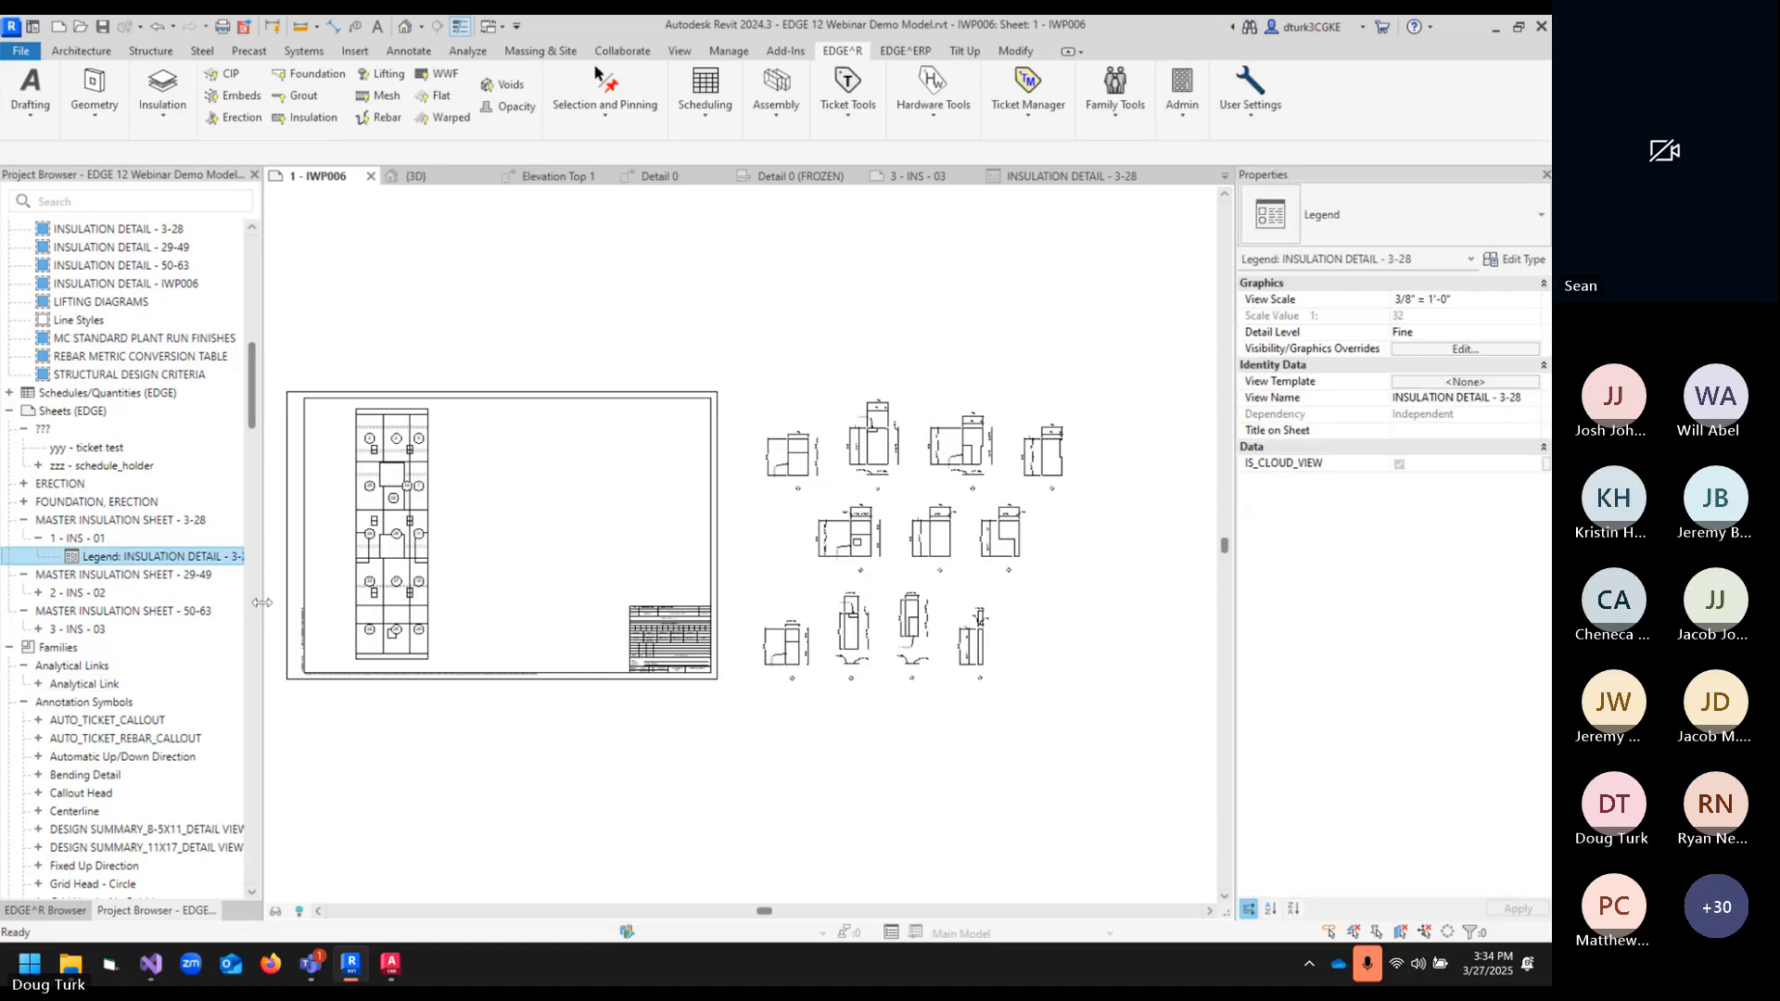
left_click_drag(262, 603, 294, 602)
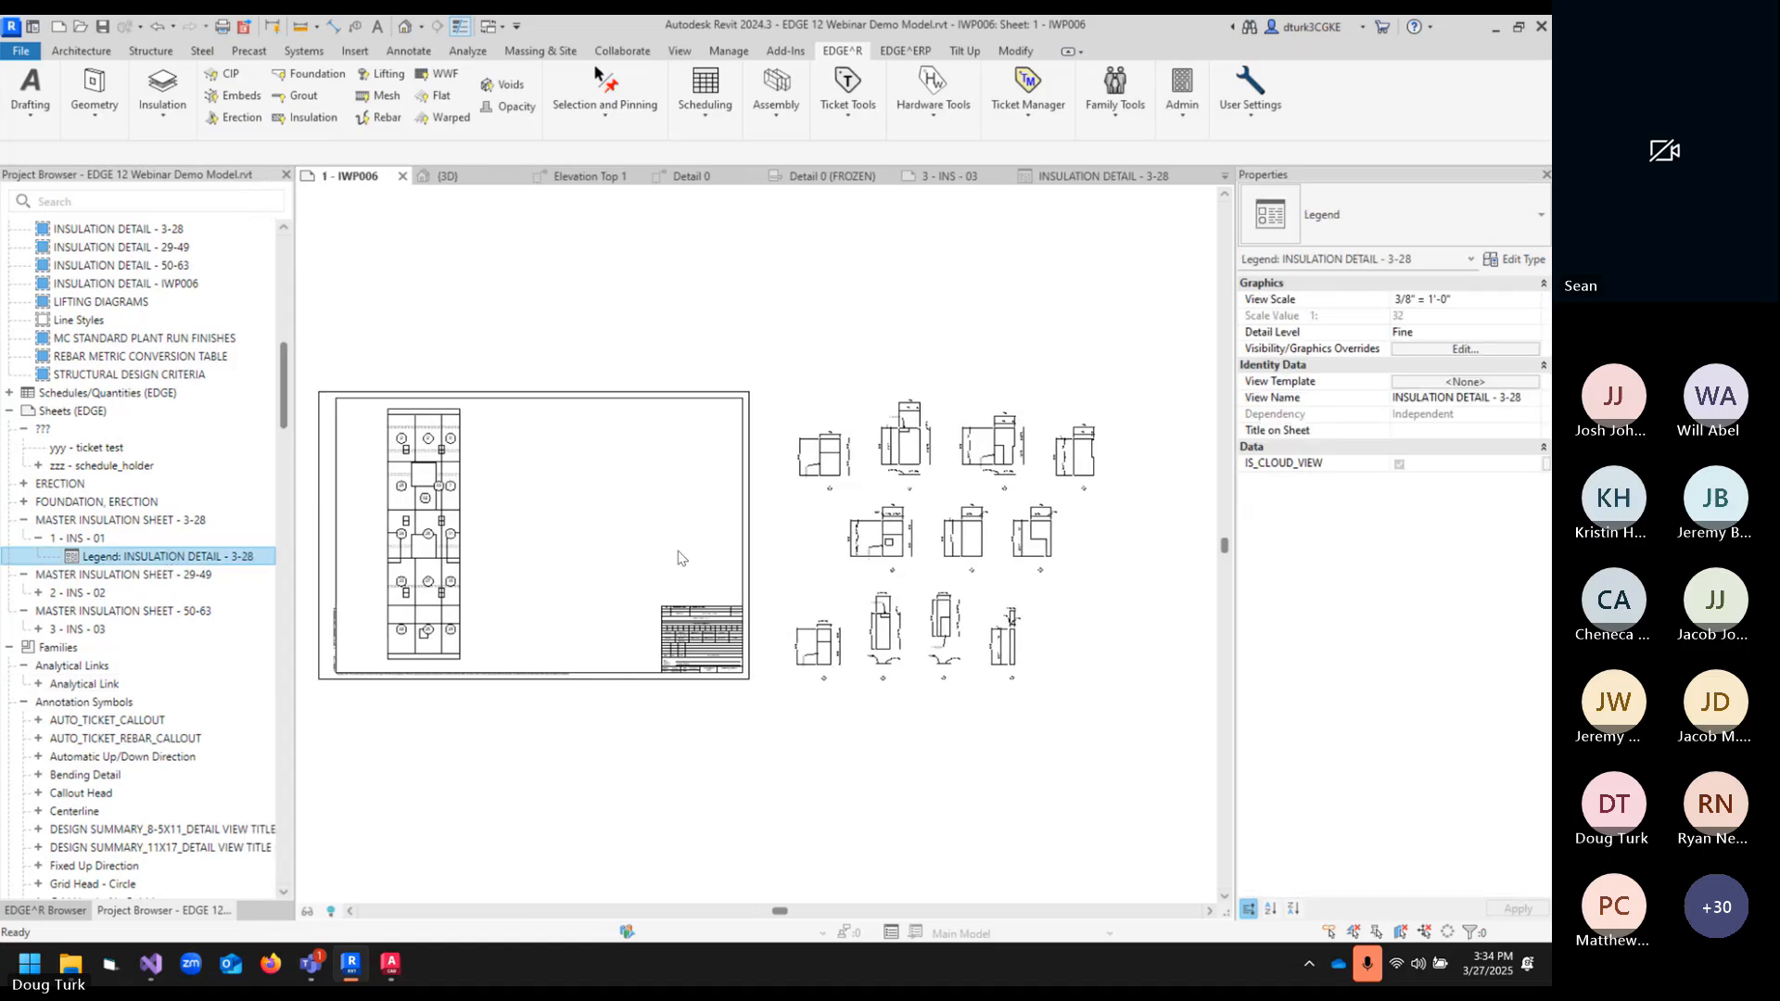
left_click(168, 102)
left_click(216, 499)
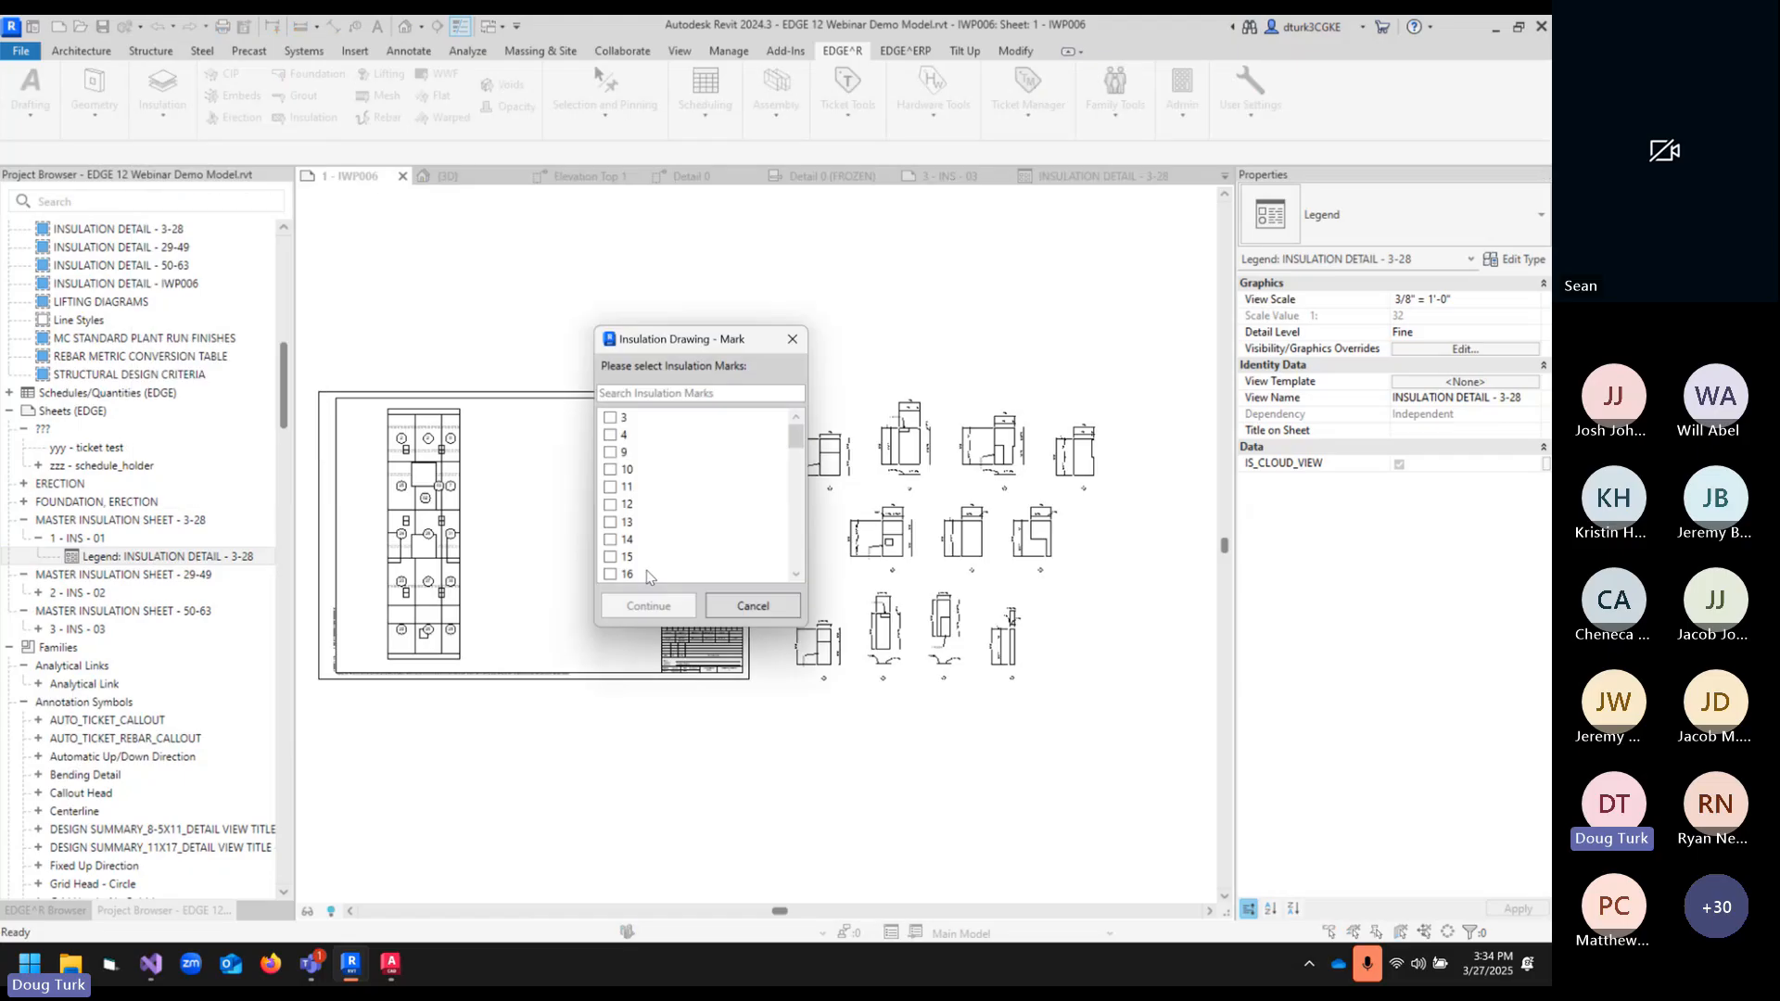
scroll(669, 544, "down", 8)
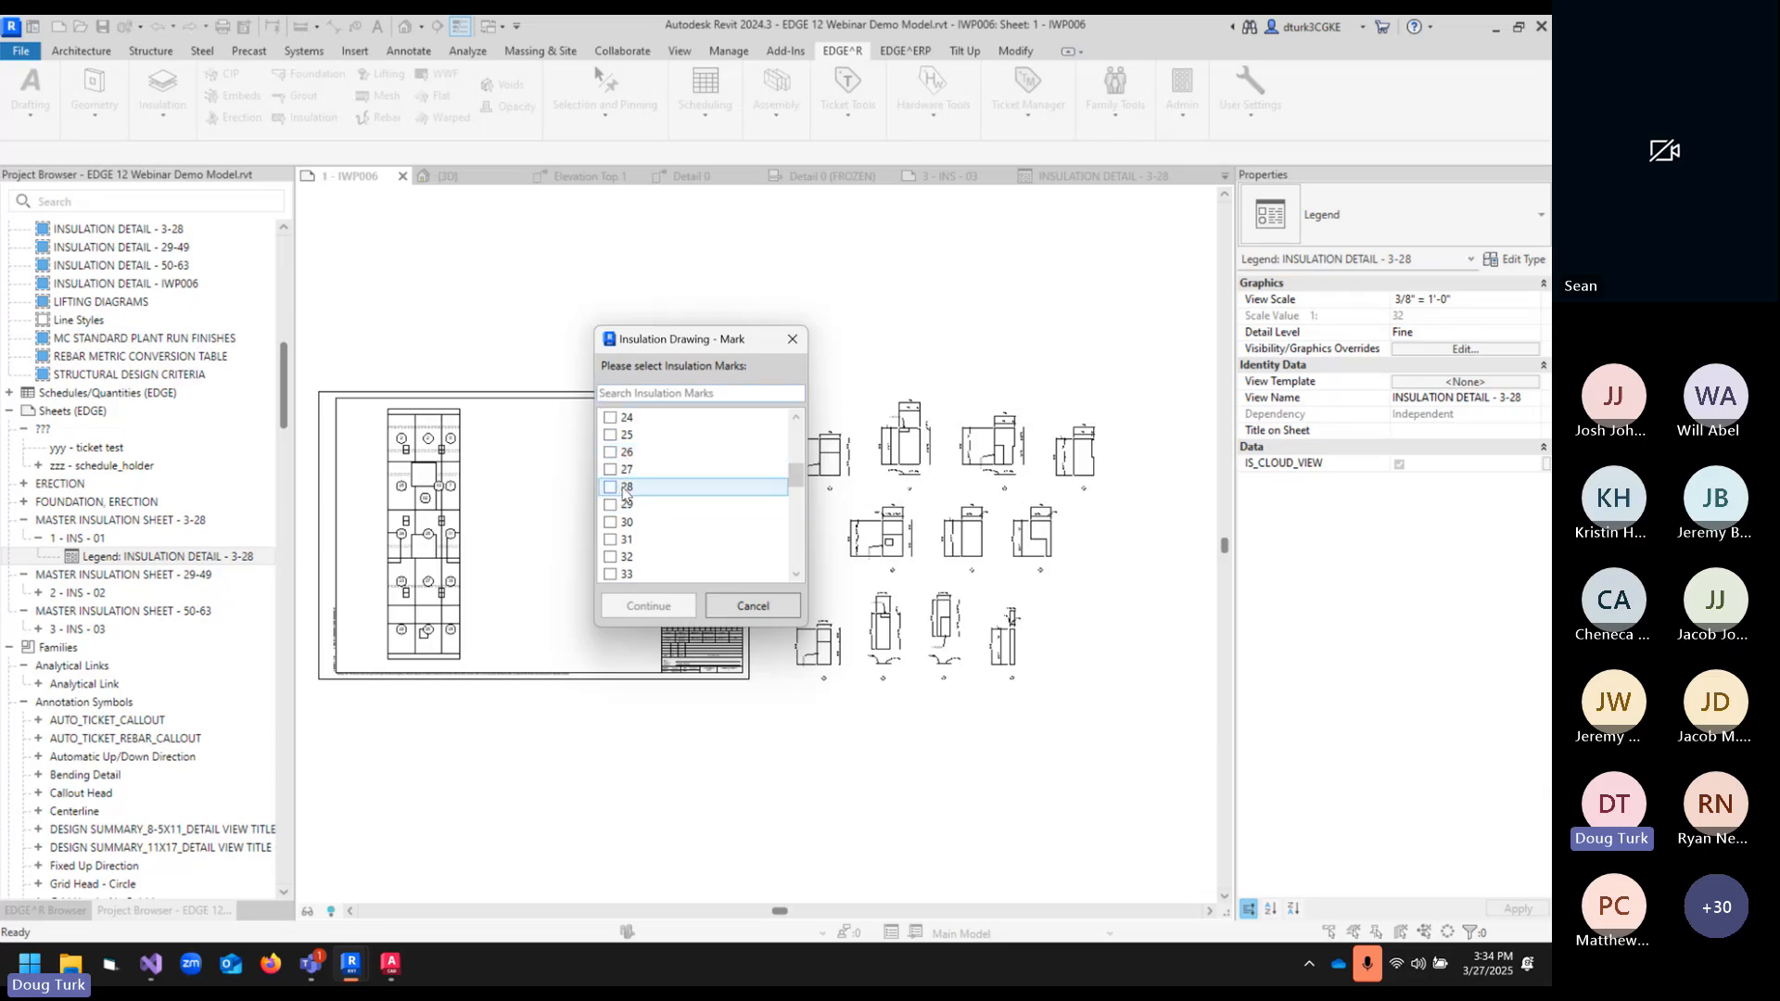
left_click(753, 606)
- Open sheet 1 - INS - 01 and activate its INSULATION DETAIL - 3-28 legend viewport
scroll(254, 525, "up", 15)
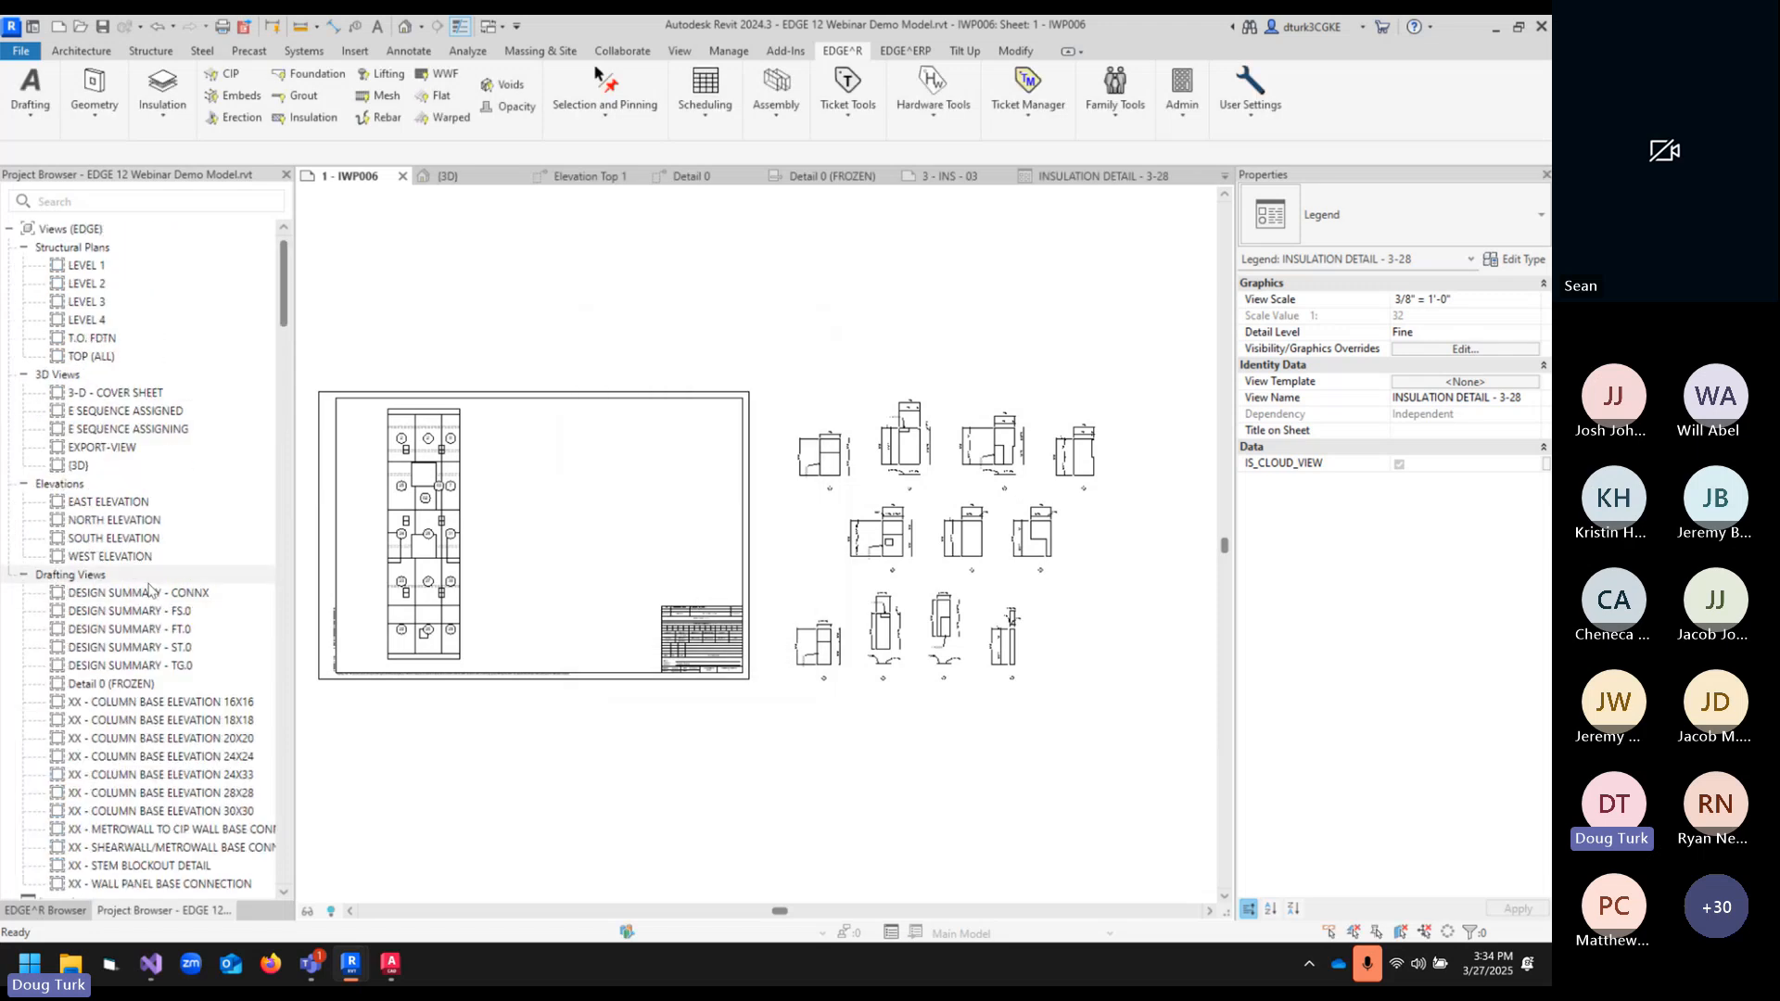
scroll(148, 589, "down", 10)
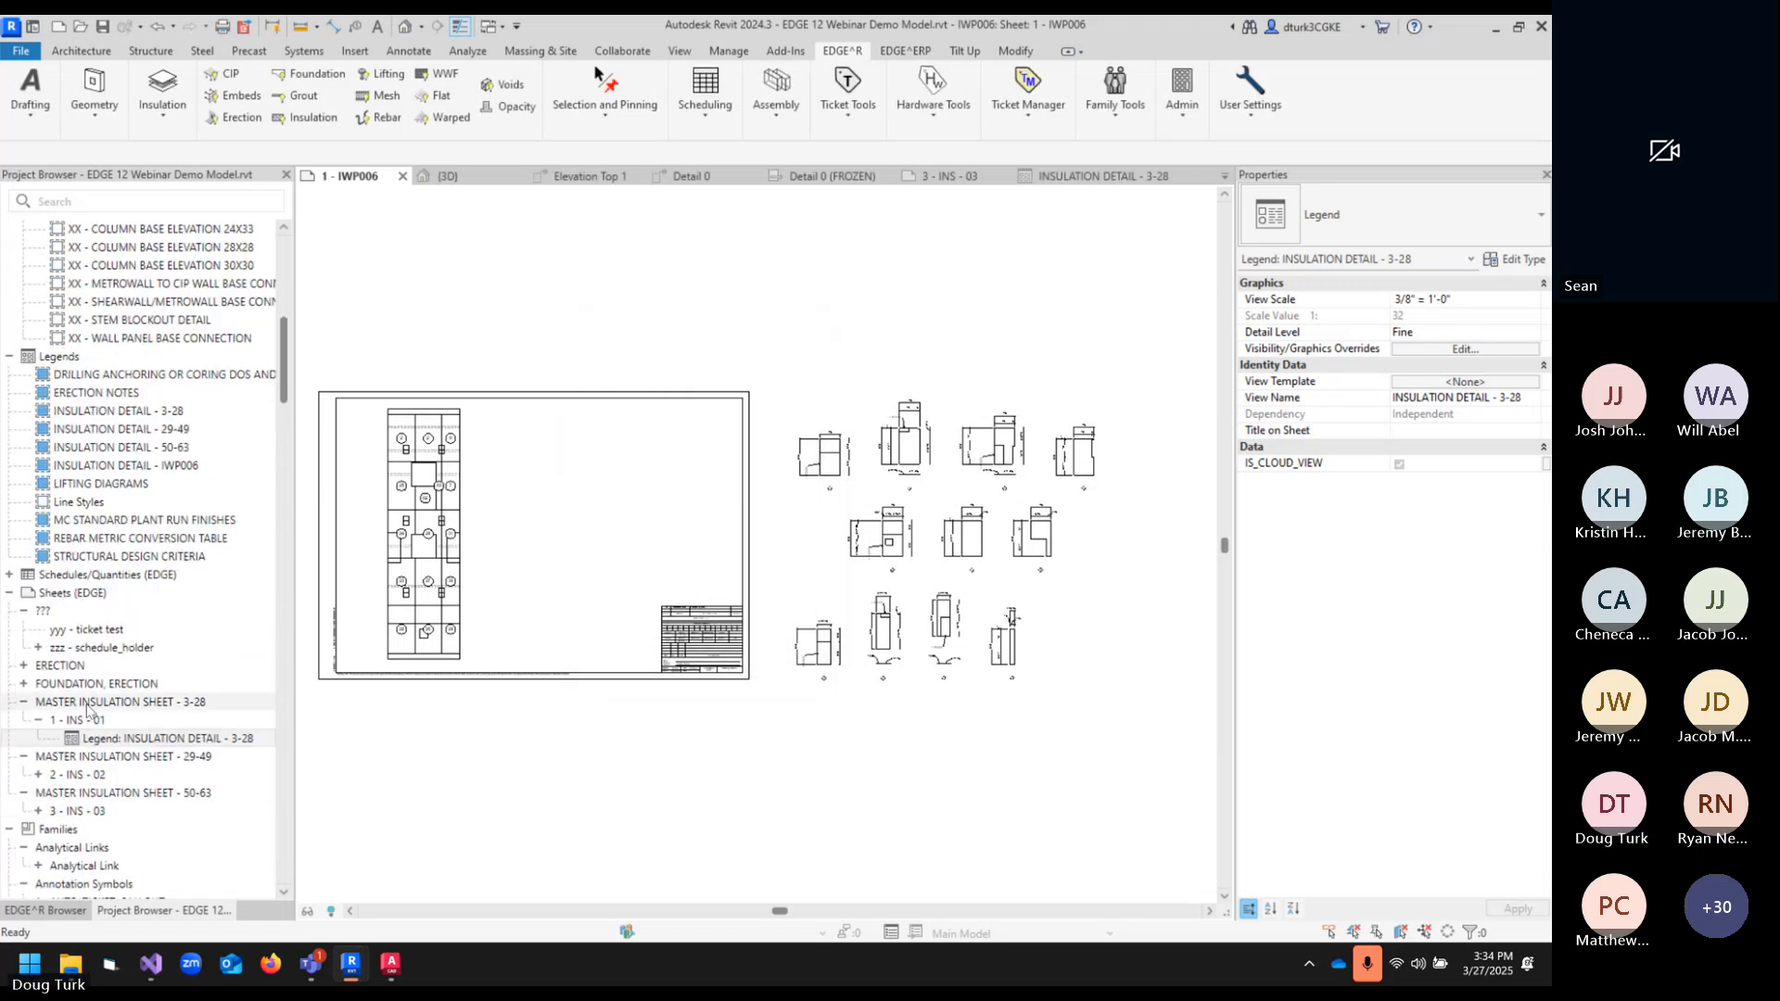
double_click(92, 717)
double_click(818, 561)
- Delete the complete mark 17 detail, including its outline, dimensions and mark bubble, between marks 16 and 20
scroll(742, 506, "up", 3)
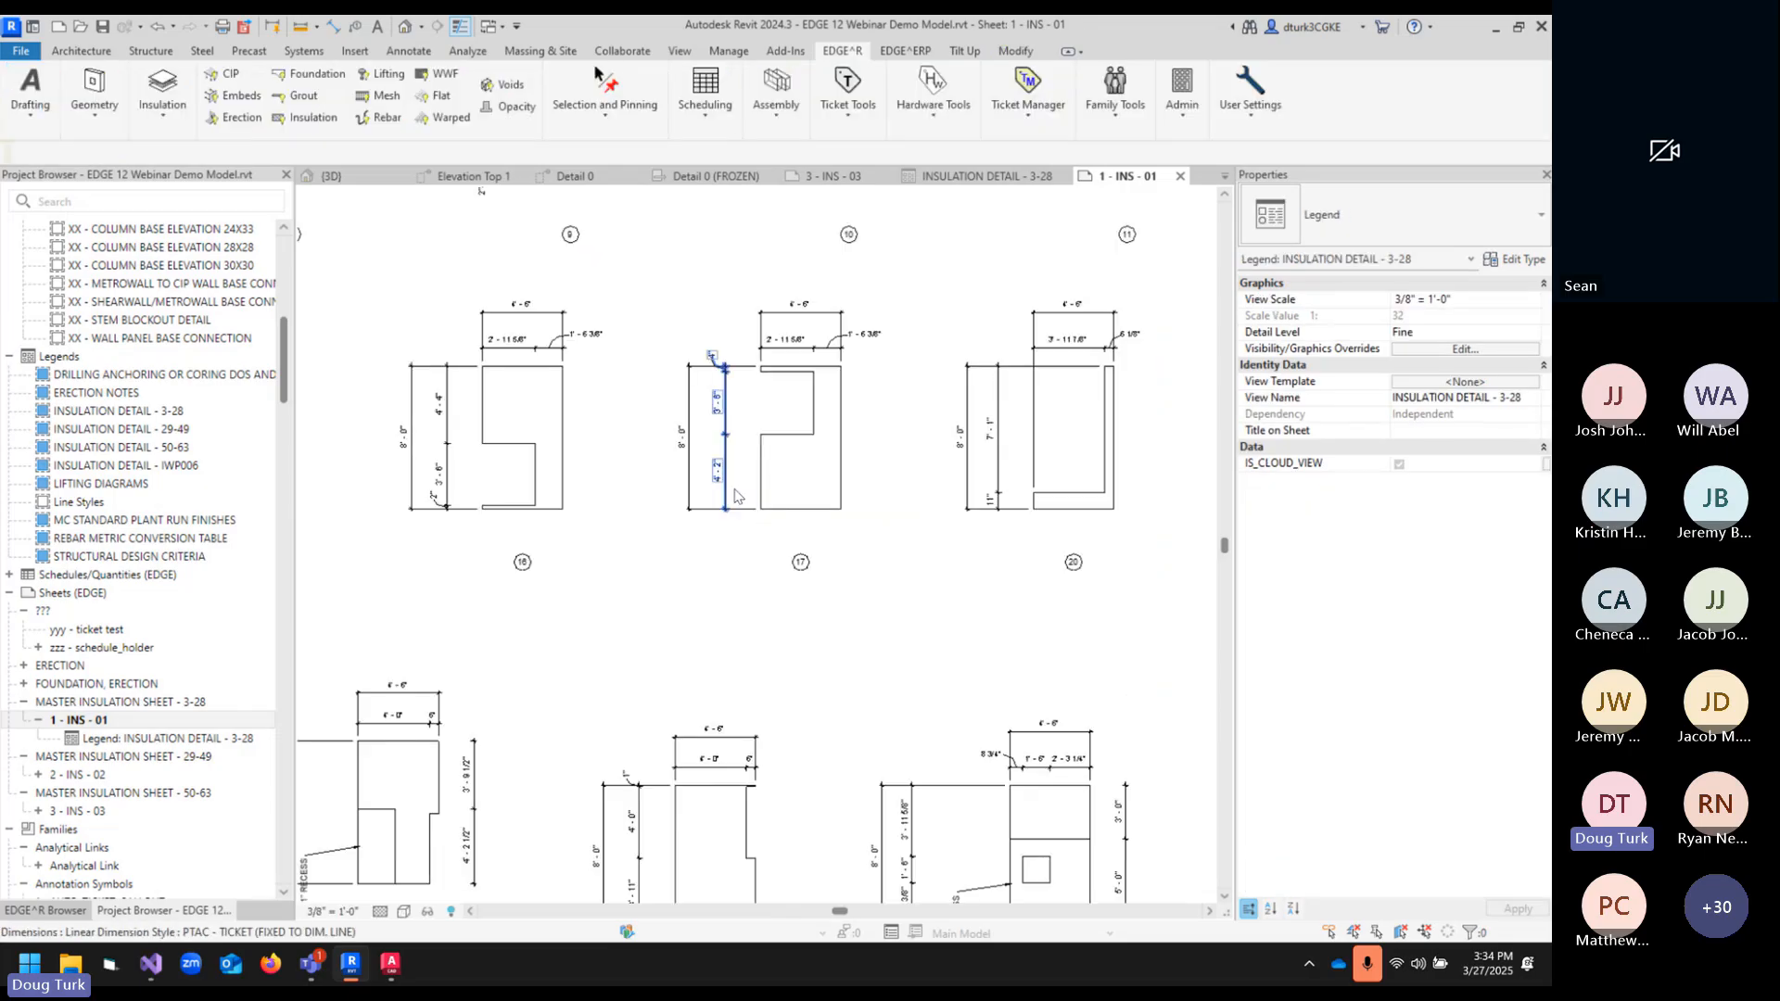
scroll(734, 494, "up", 3)
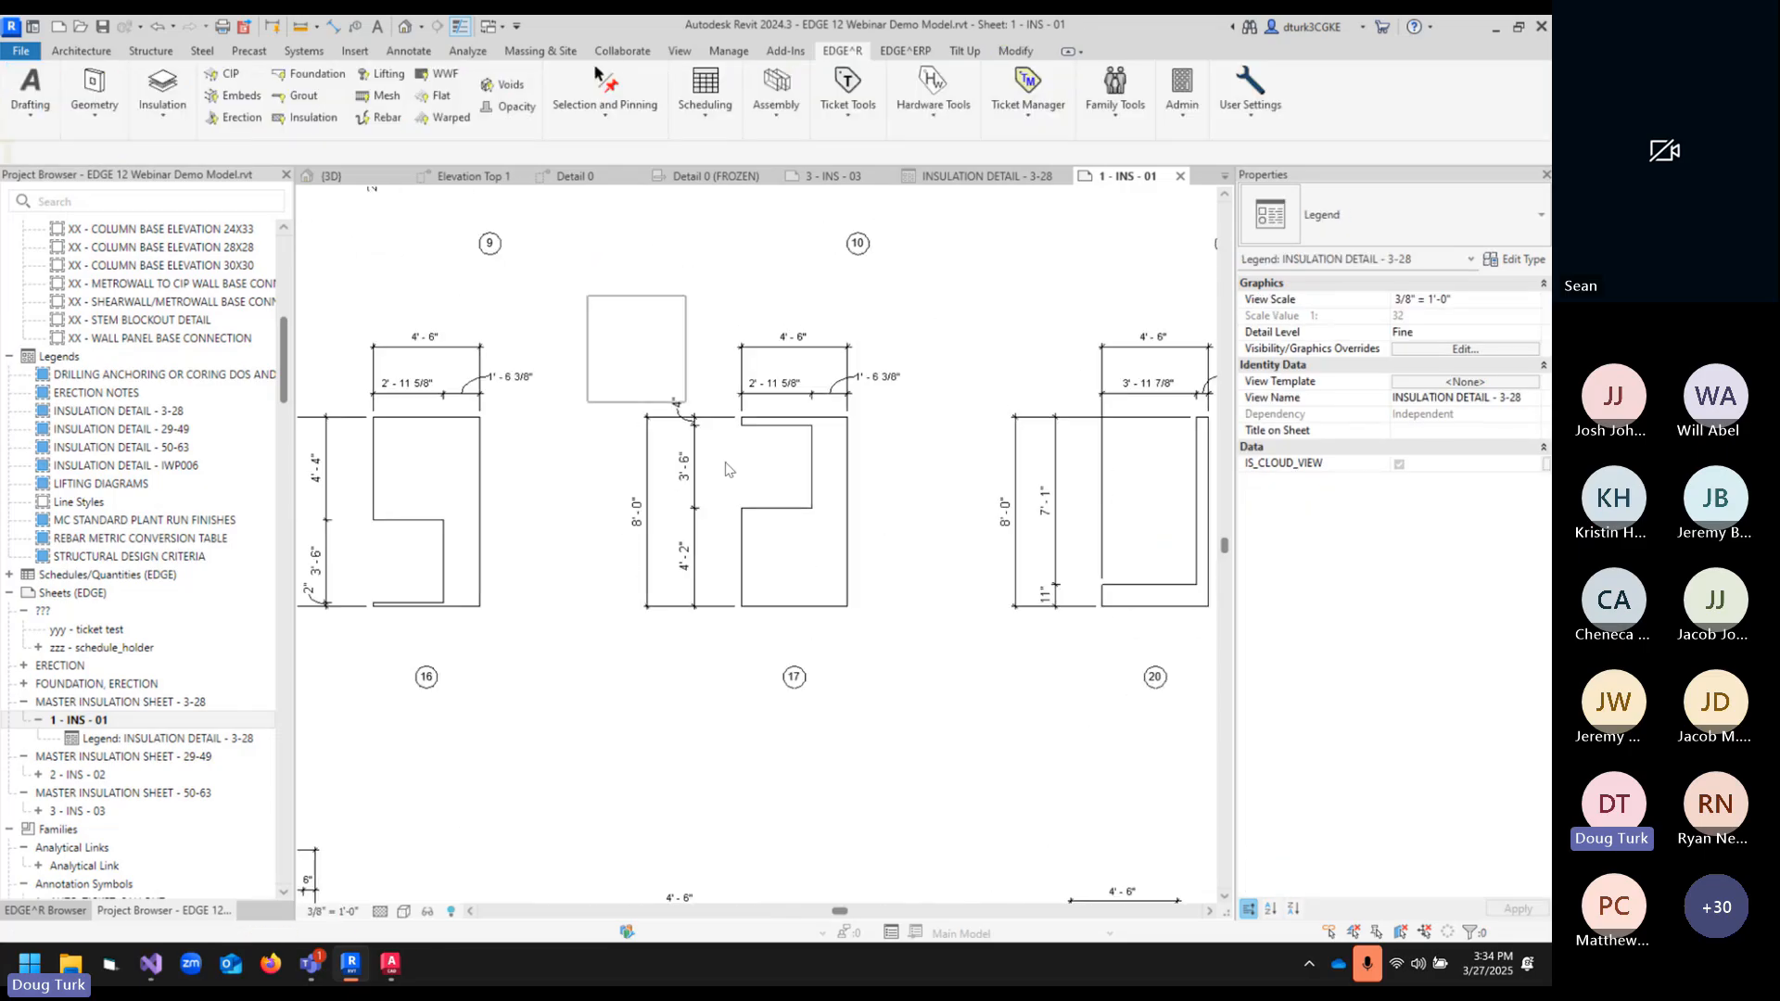
left_click(726, 468)
key("Delete")
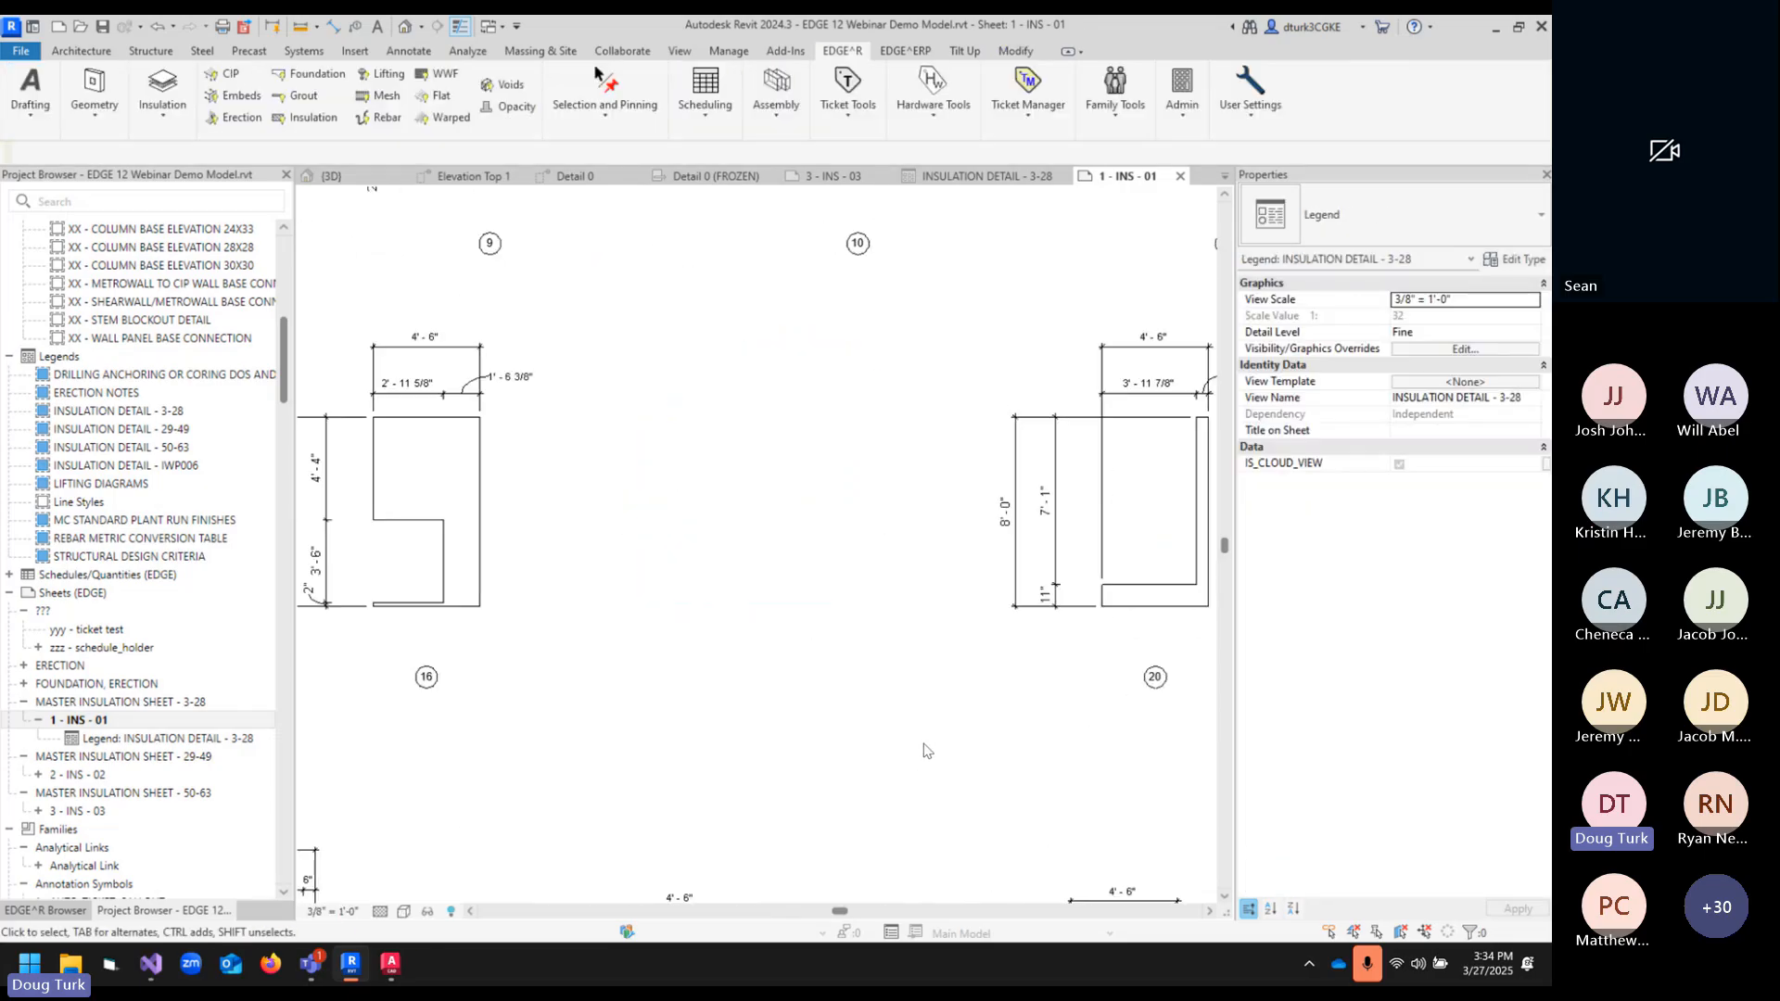
scroll(924, 751, "down", 5)
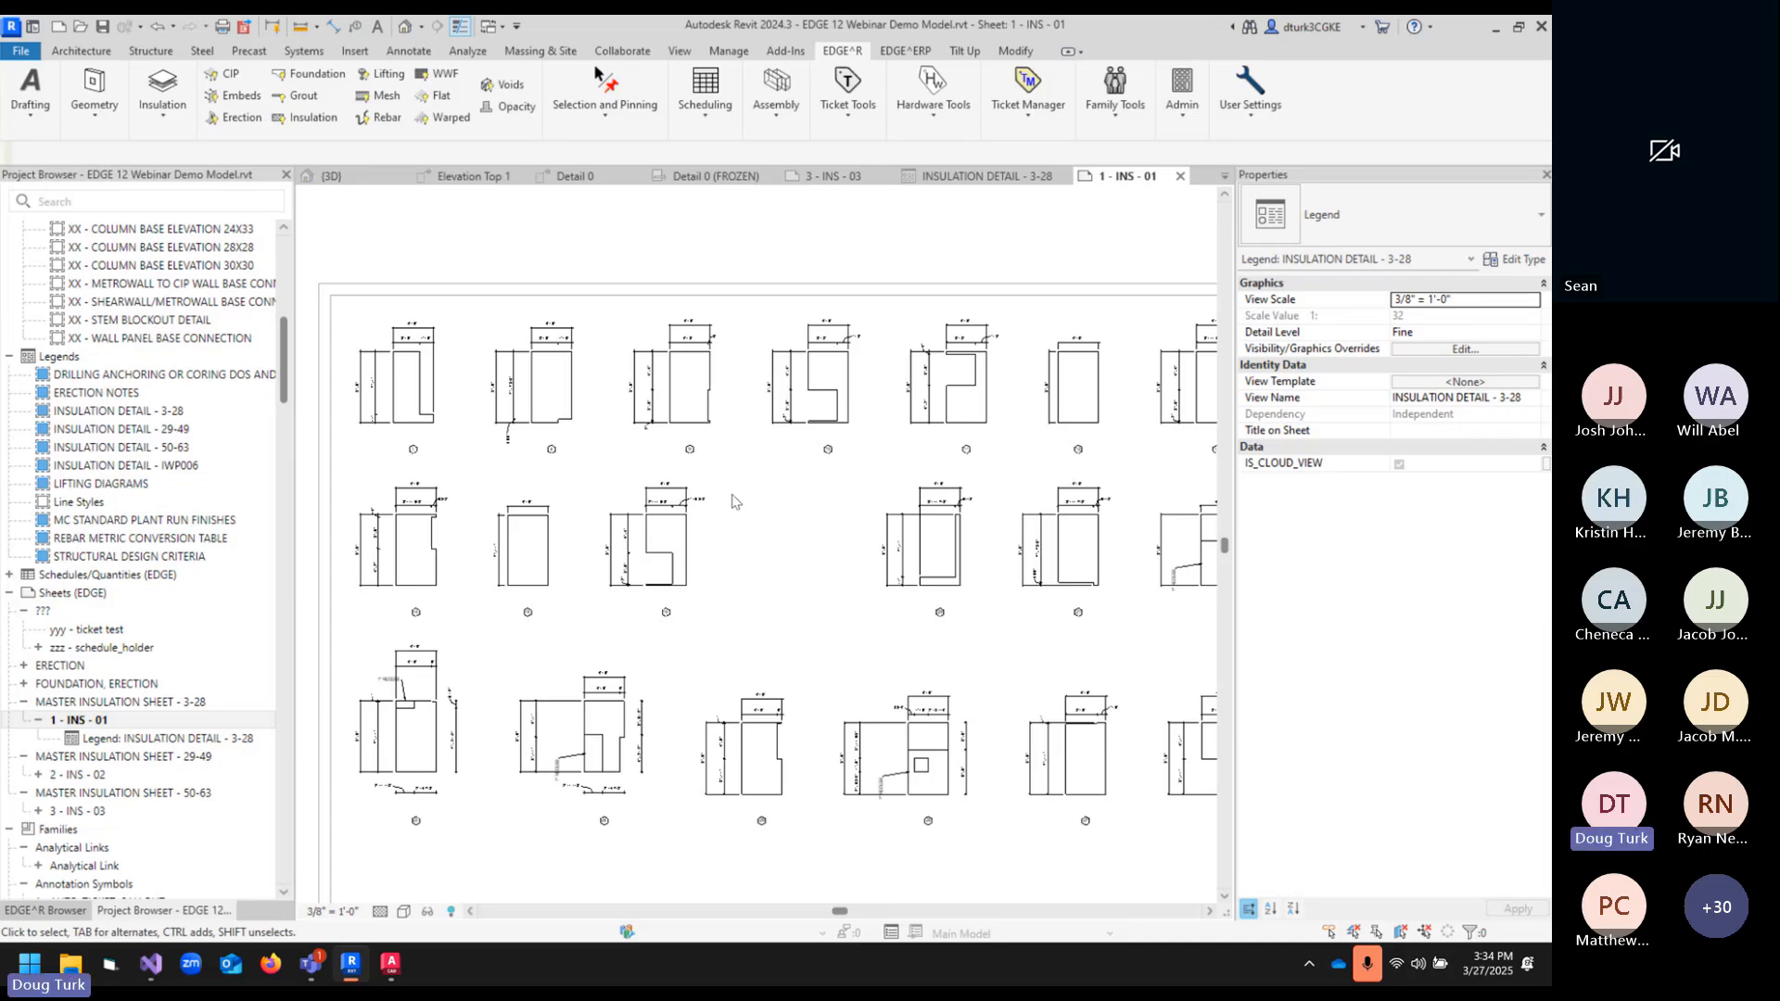
- Start an insulation drawing by mark and choose insulation mark 17
left_click(162, 93)
left_click(223, 490)
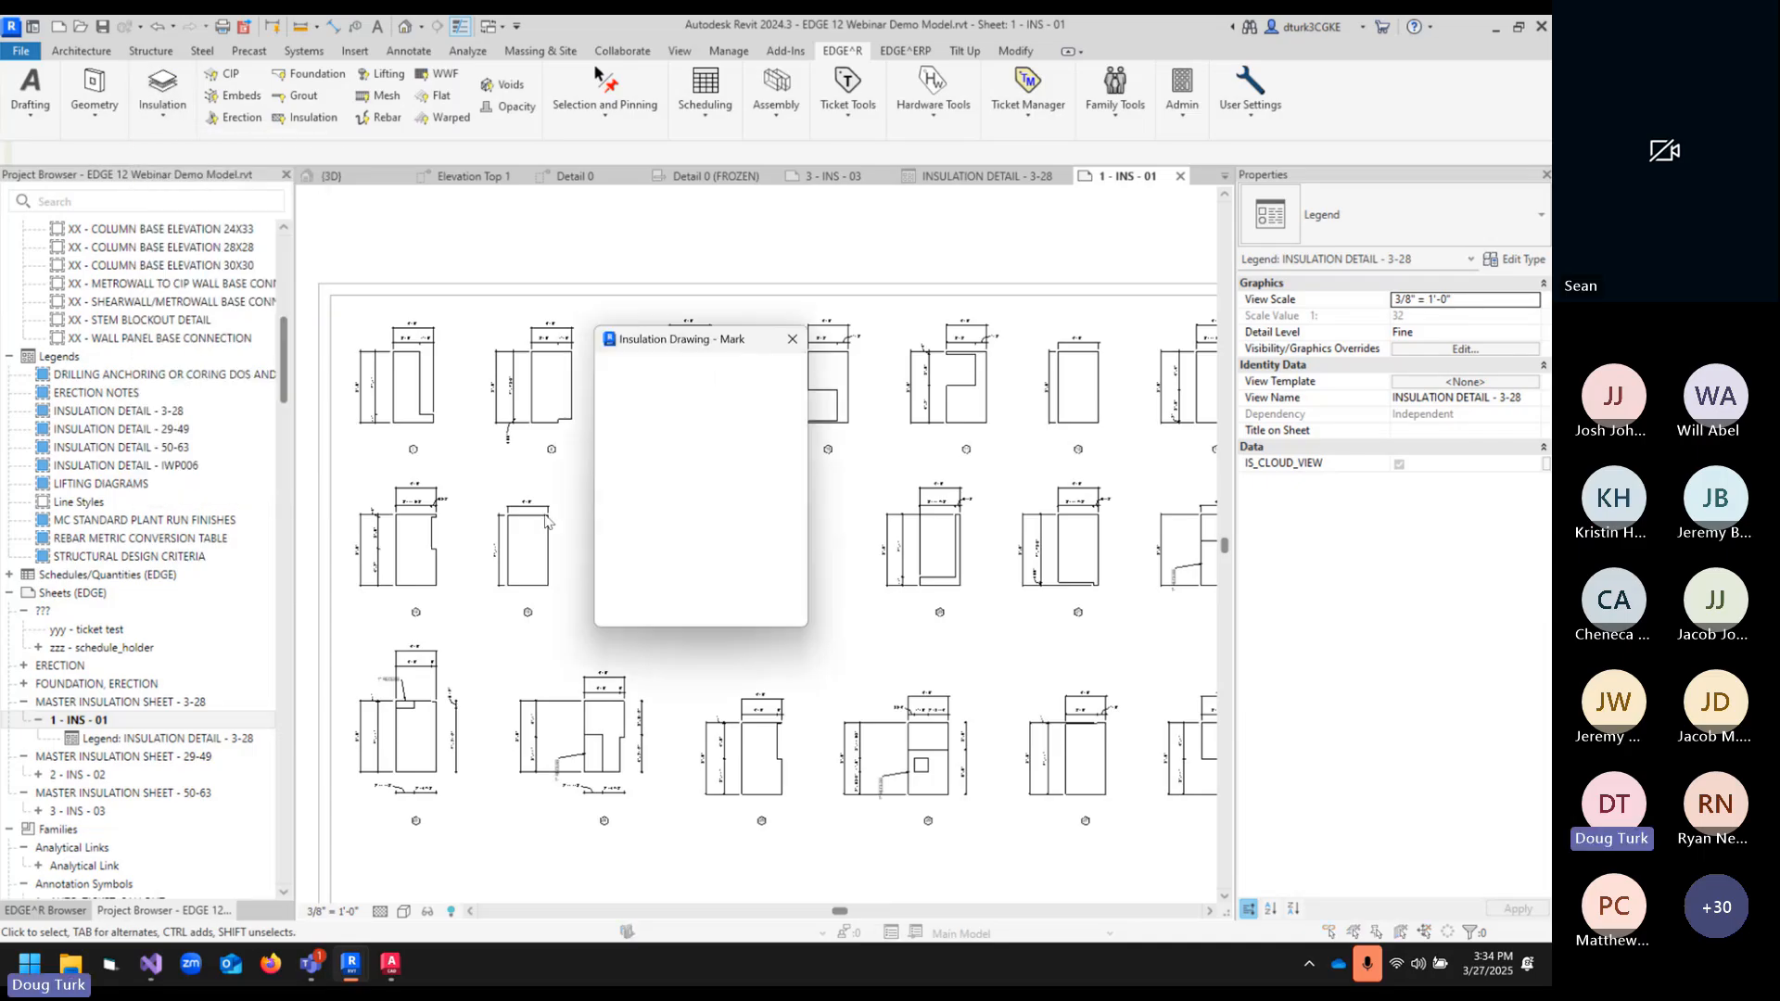
left_click(611, 540)
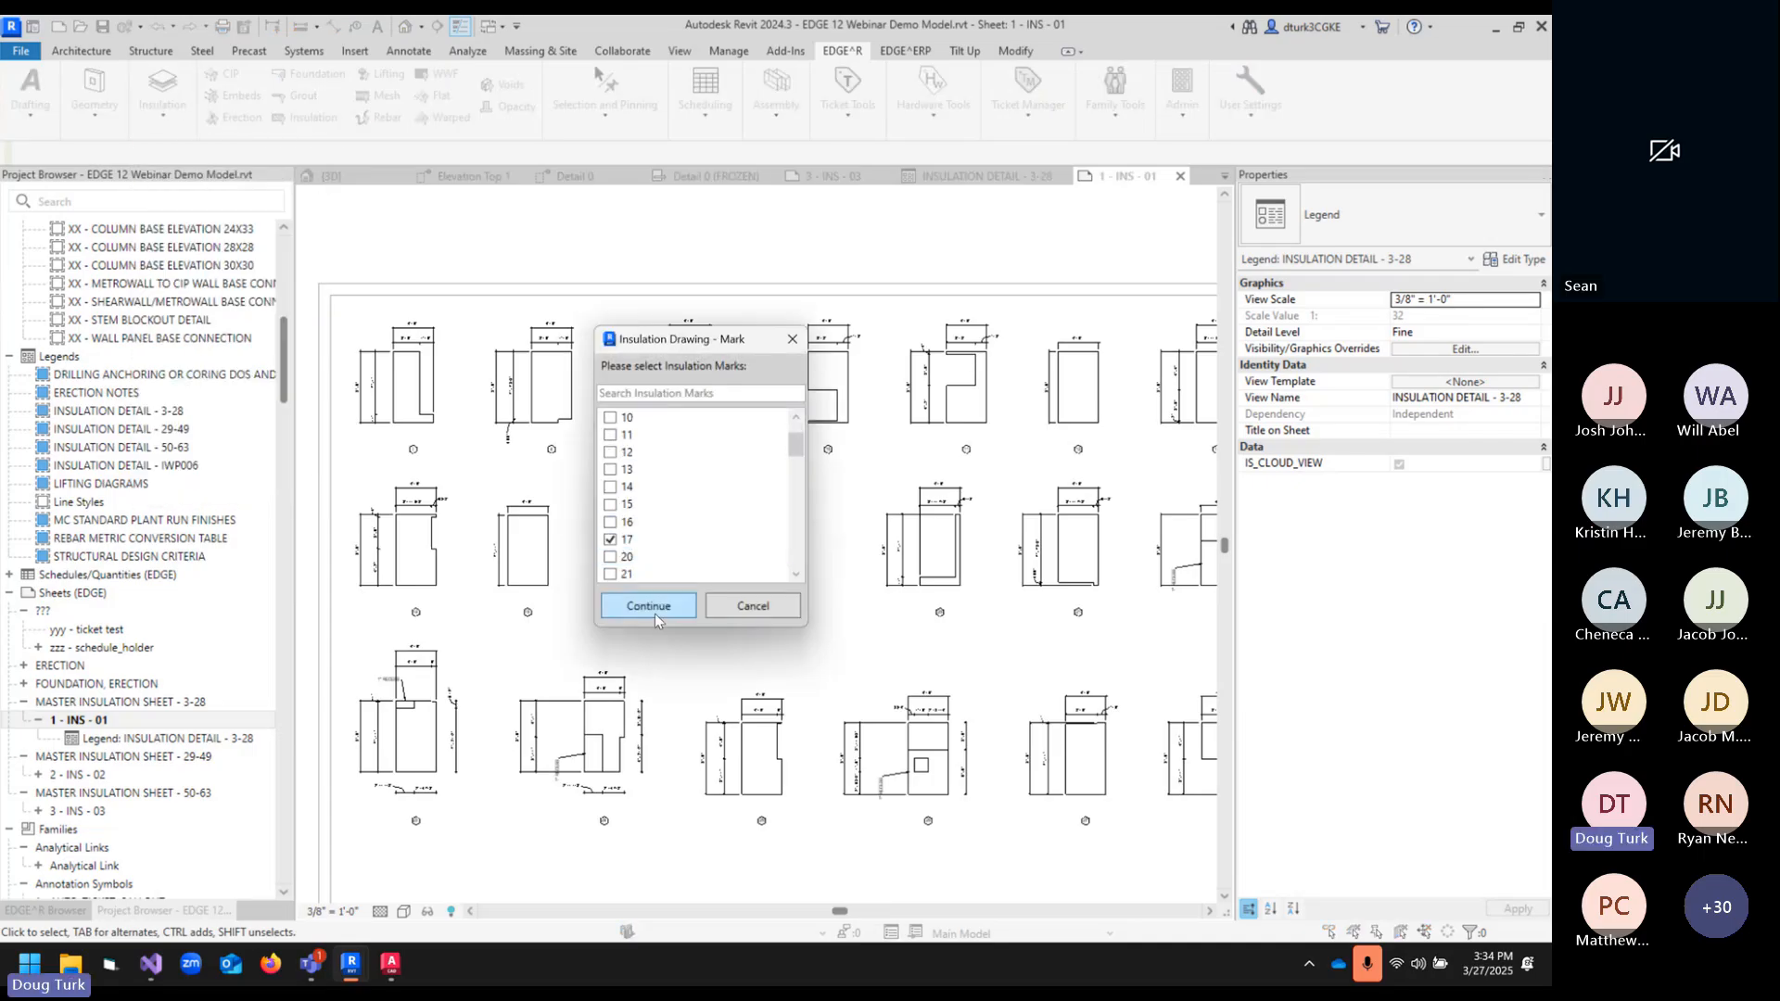
left_click(658, 610)
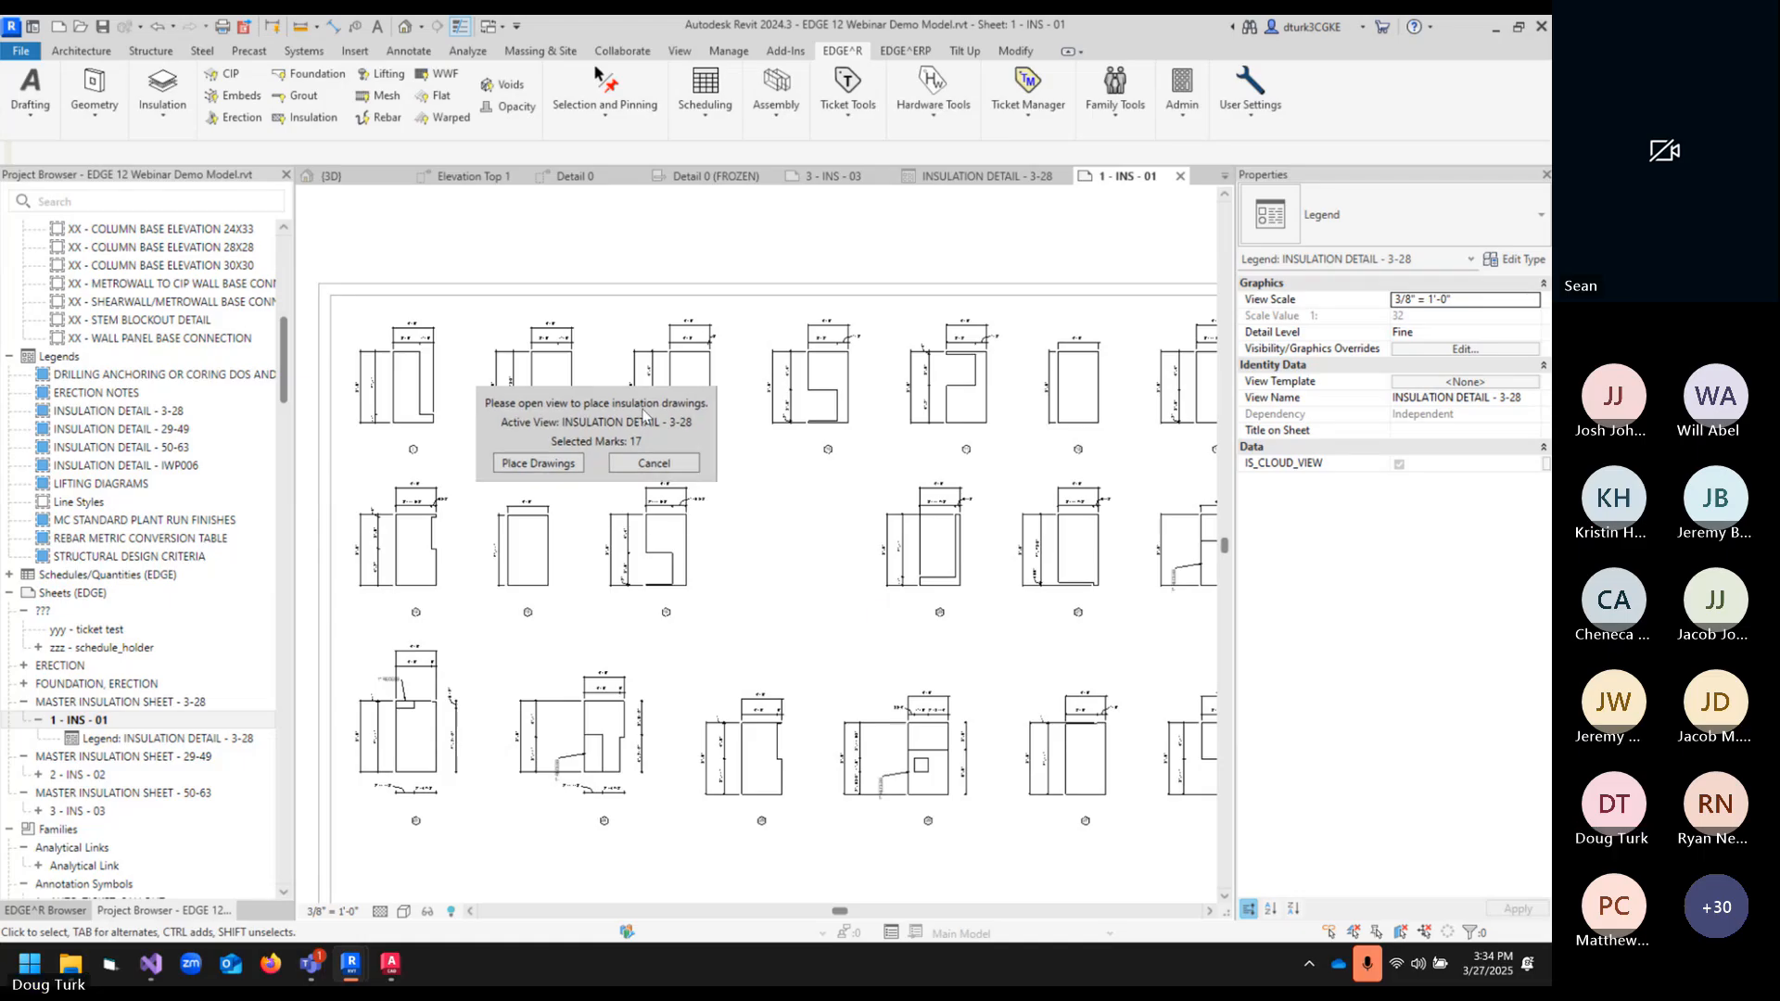
- Move the placement prompt clear of the sheet, then deactivate and reactivate the INSULATION DETAIL - 3-28 viewport to bring all details into view
left_click_drag(645, 416, 488, 238)
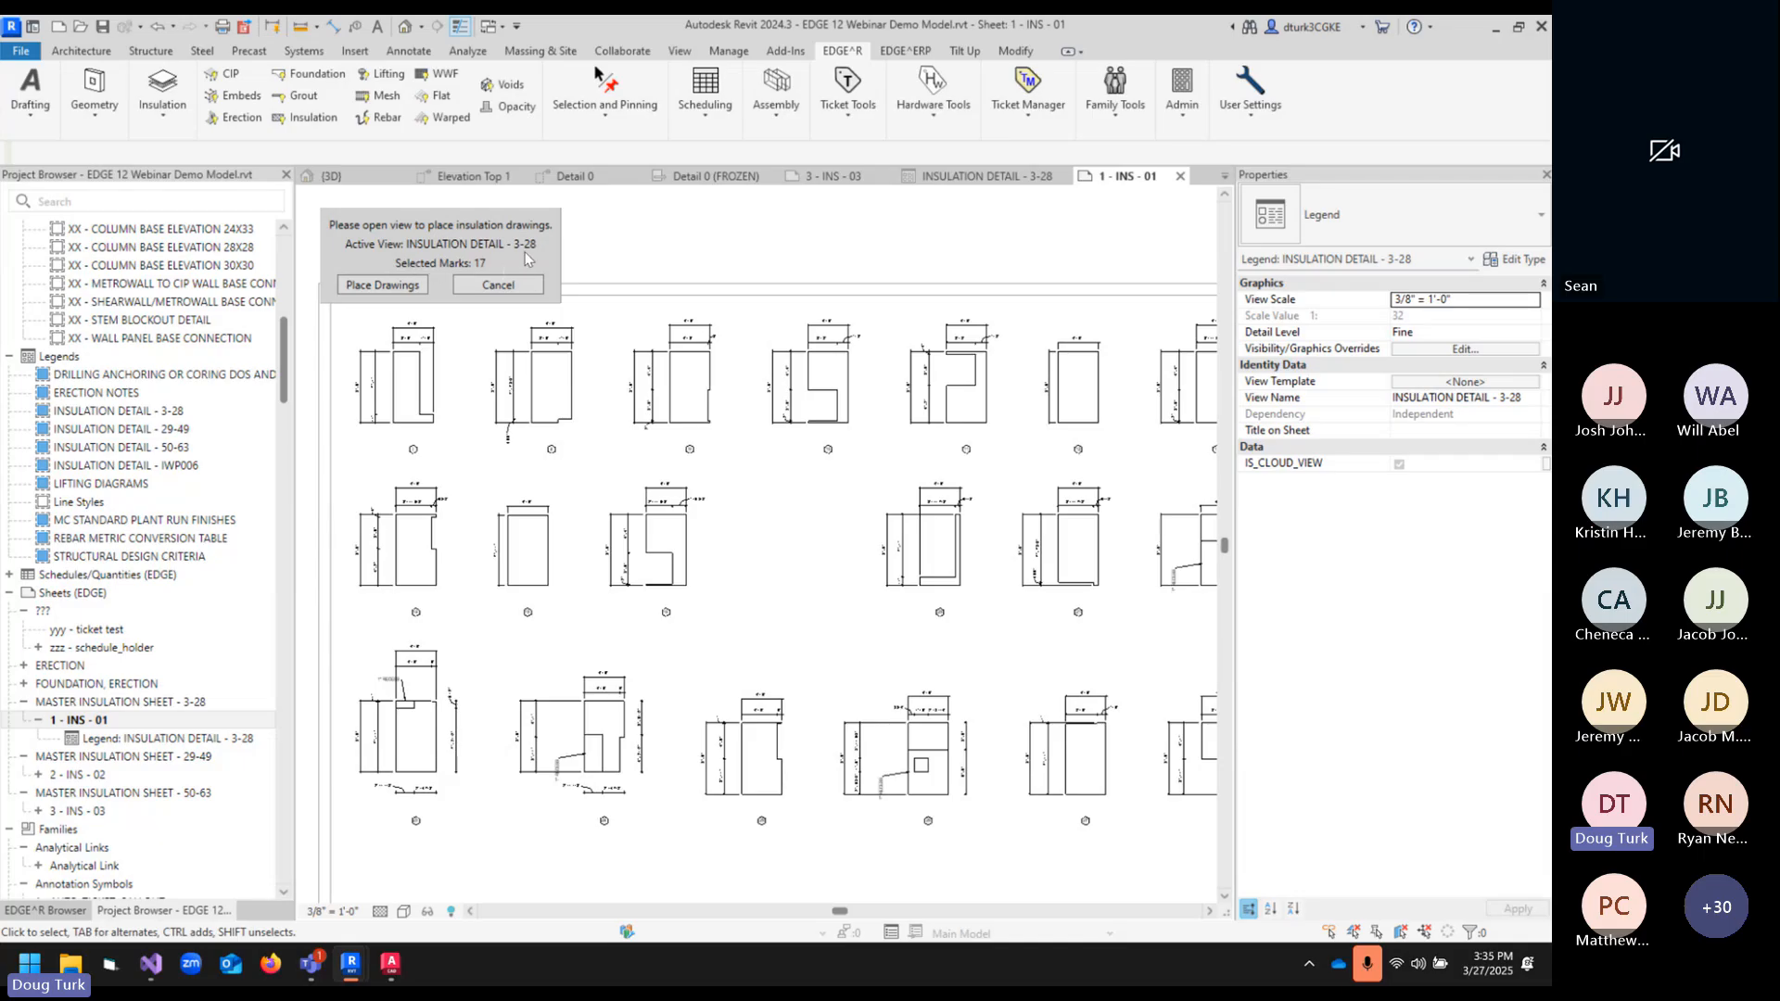
left_click_drag(527, 258, 400, 260)
double_click(672, 253)
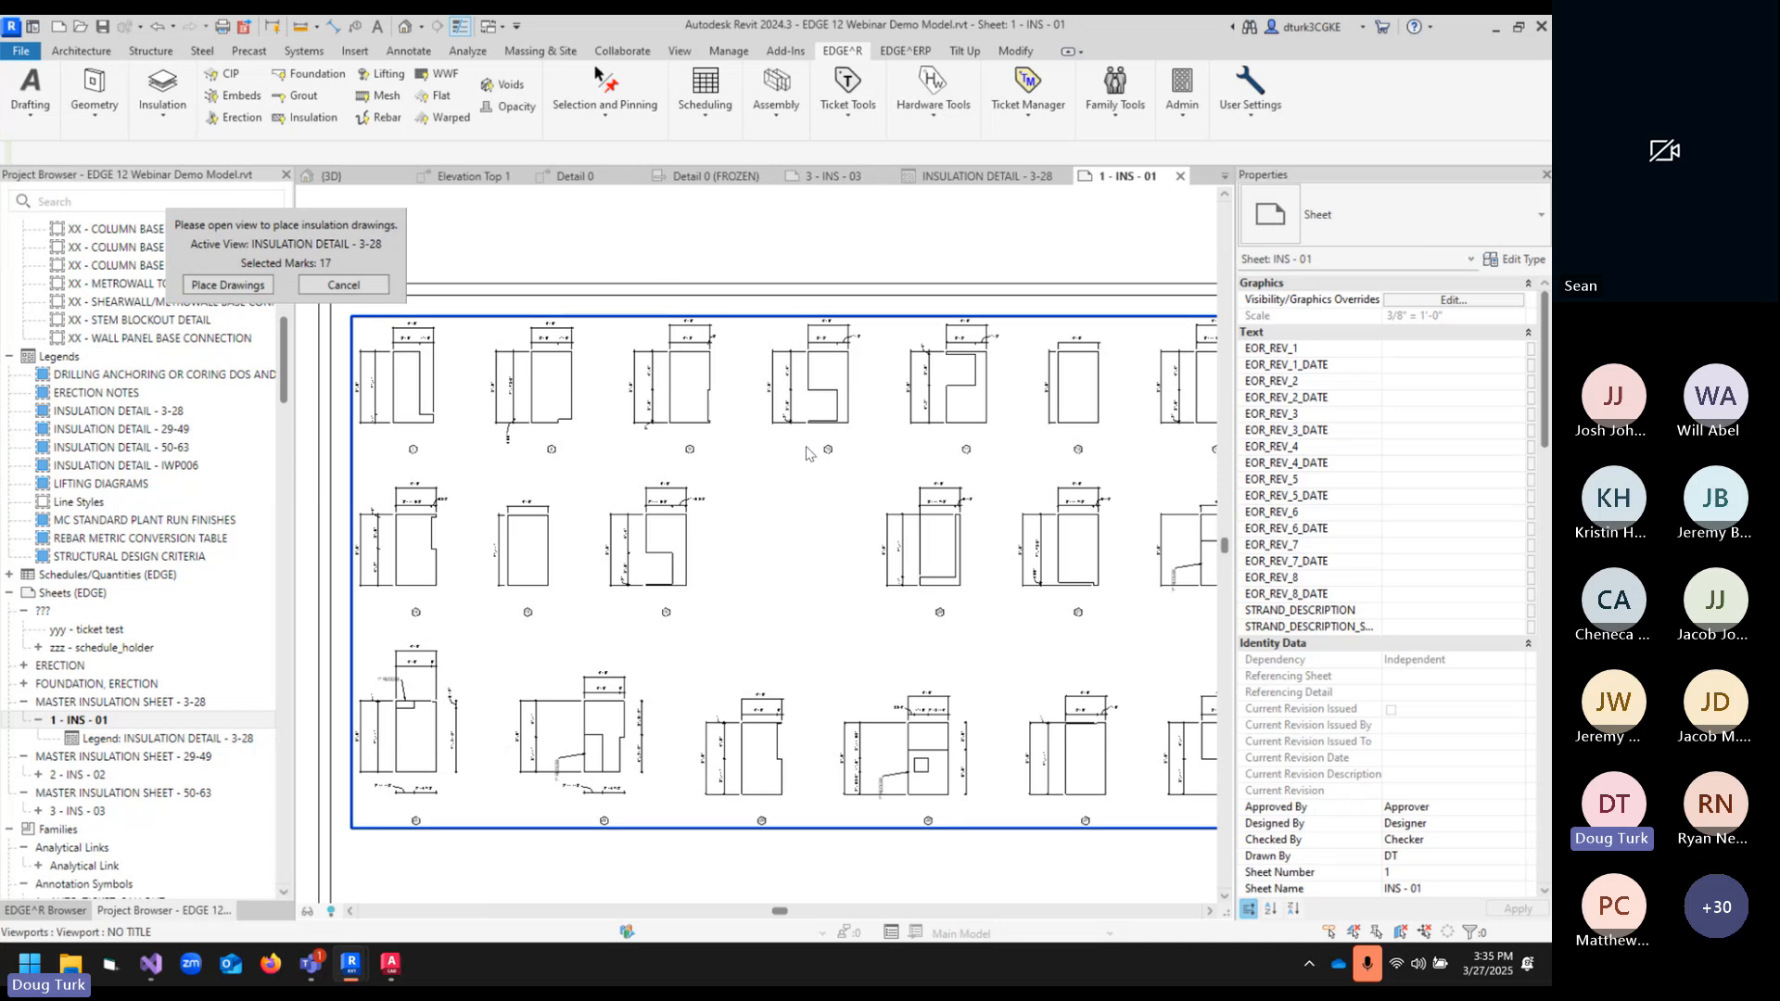
middle_click_drag(876, 465, 984, 406)
scroll(636, 549, "down", 3)
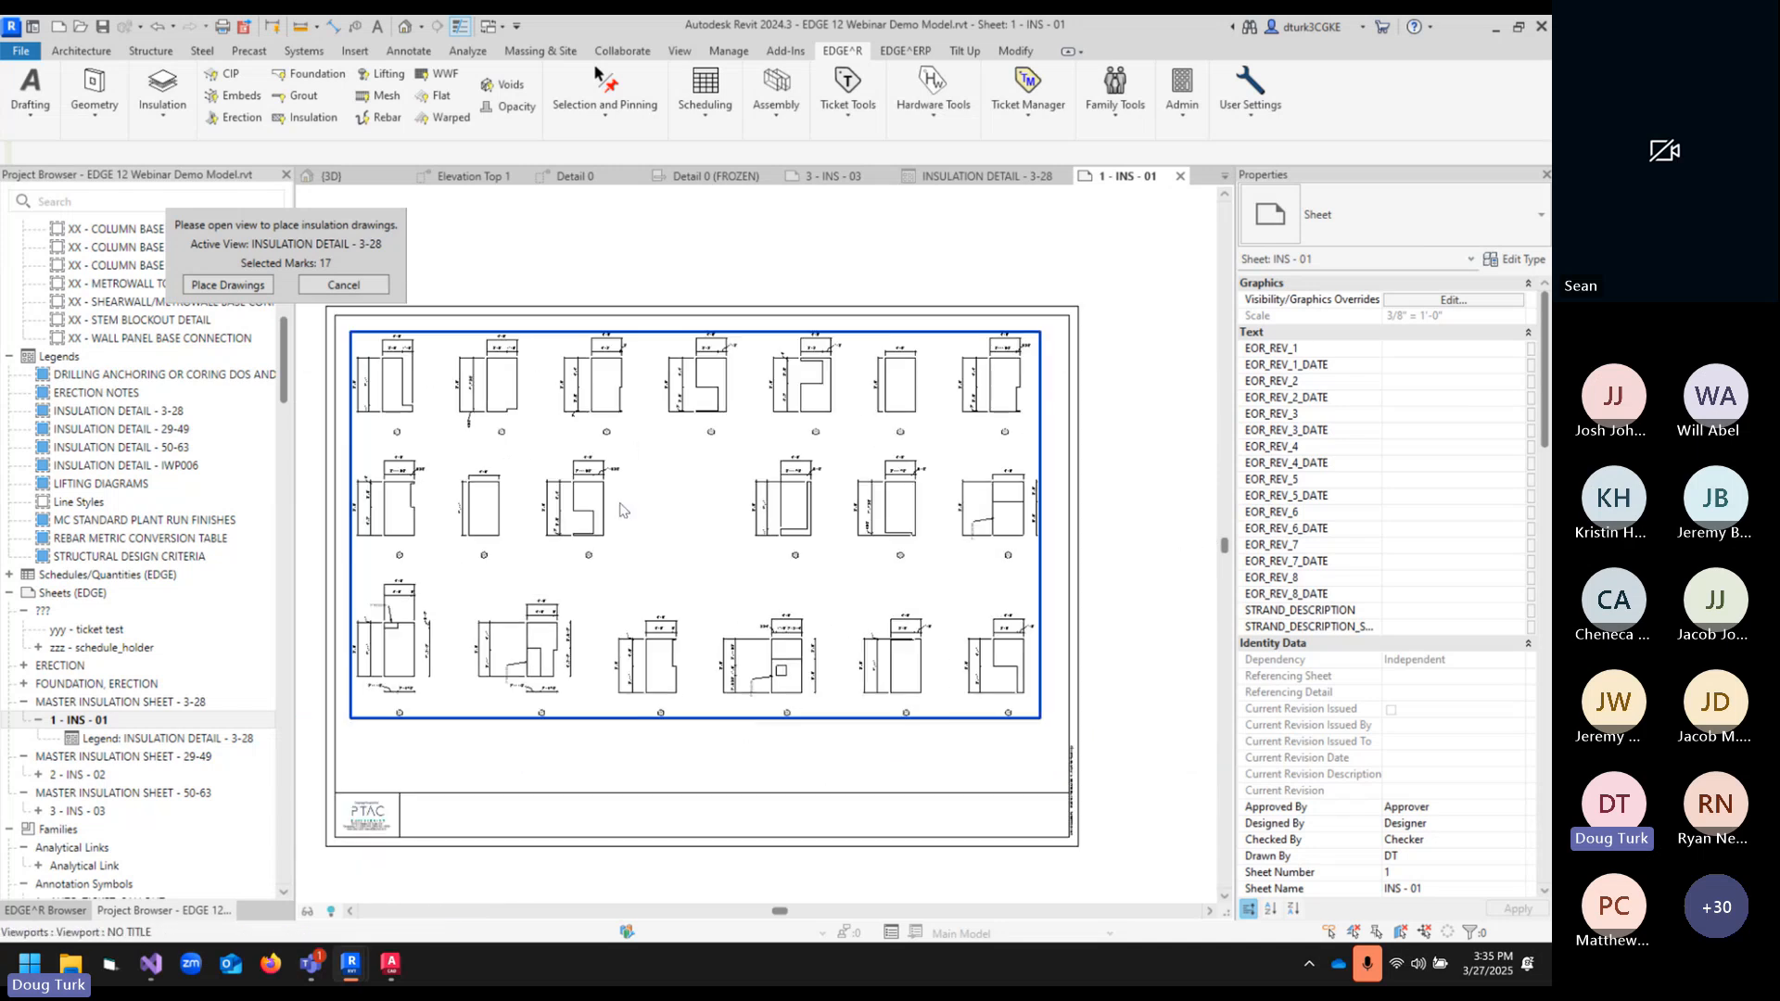
double_click(691, 538)
middle_click_drag(691, 538, 824, 608)
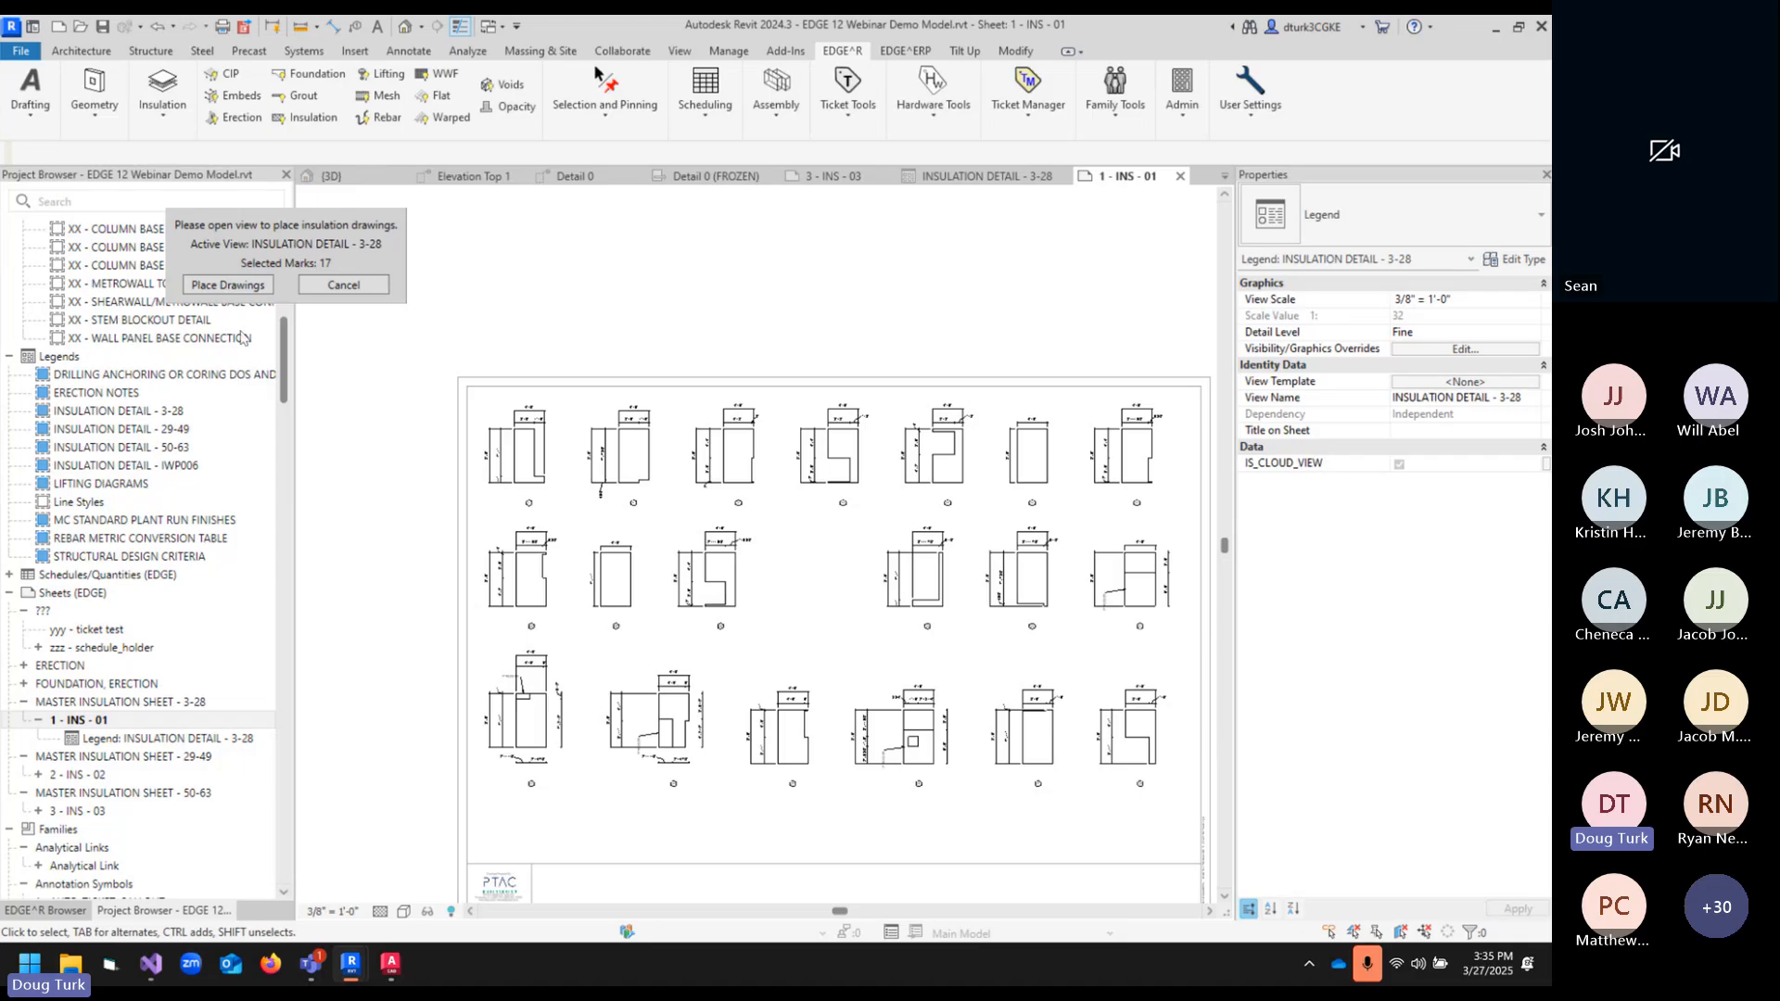
- Place the mark 17 insulation drawing in the second-row gap between marks 16 and 20, and check its elements and bubble
left_click(231, 290)
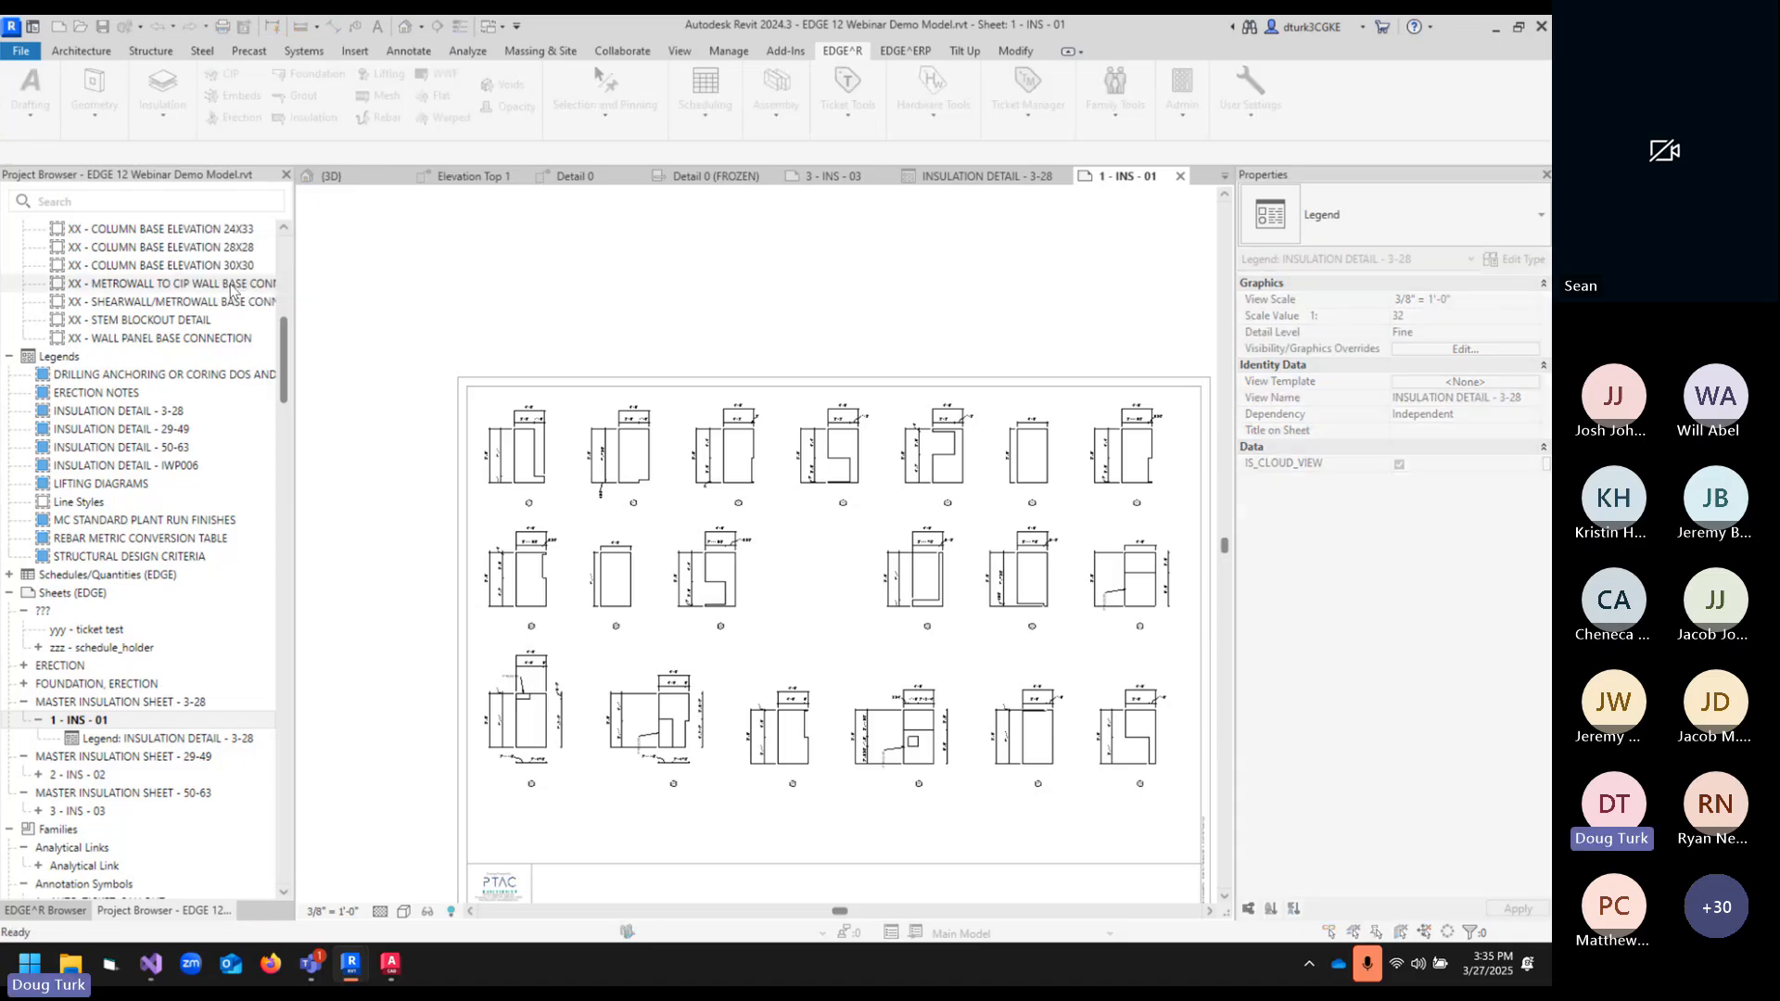
left_click(775, 630)
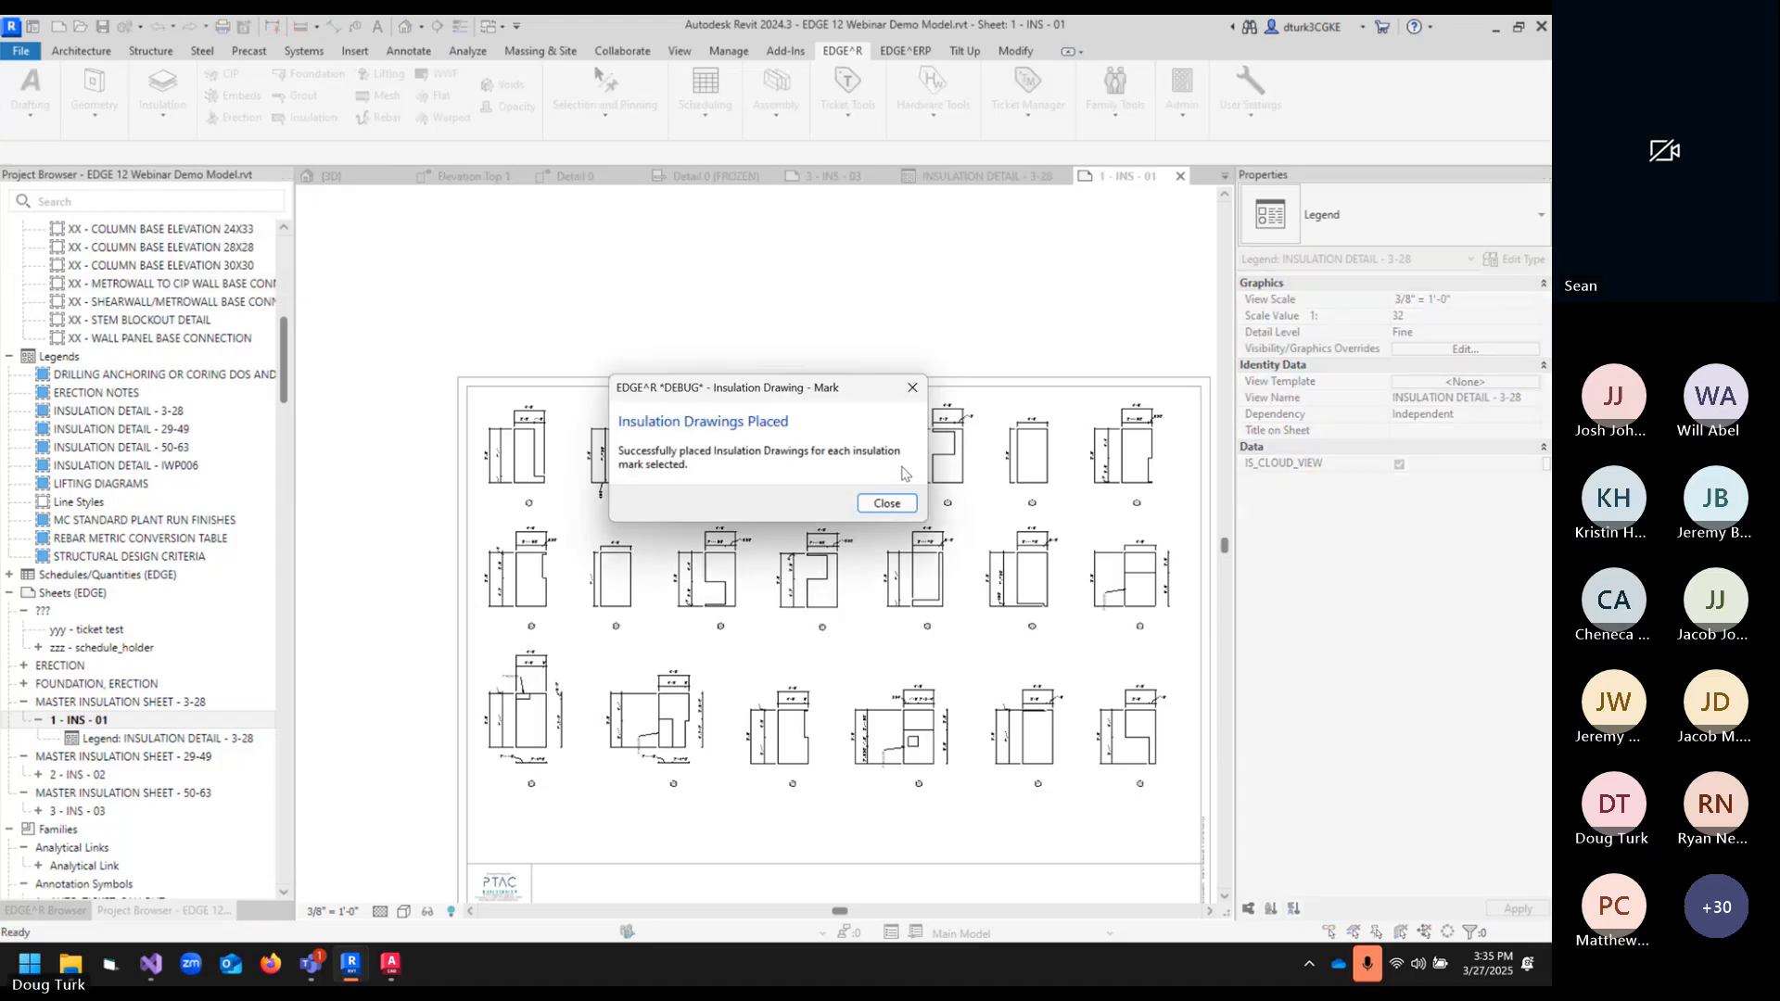
left_click(893, 507)
scroll(863, 567, "up", 5)
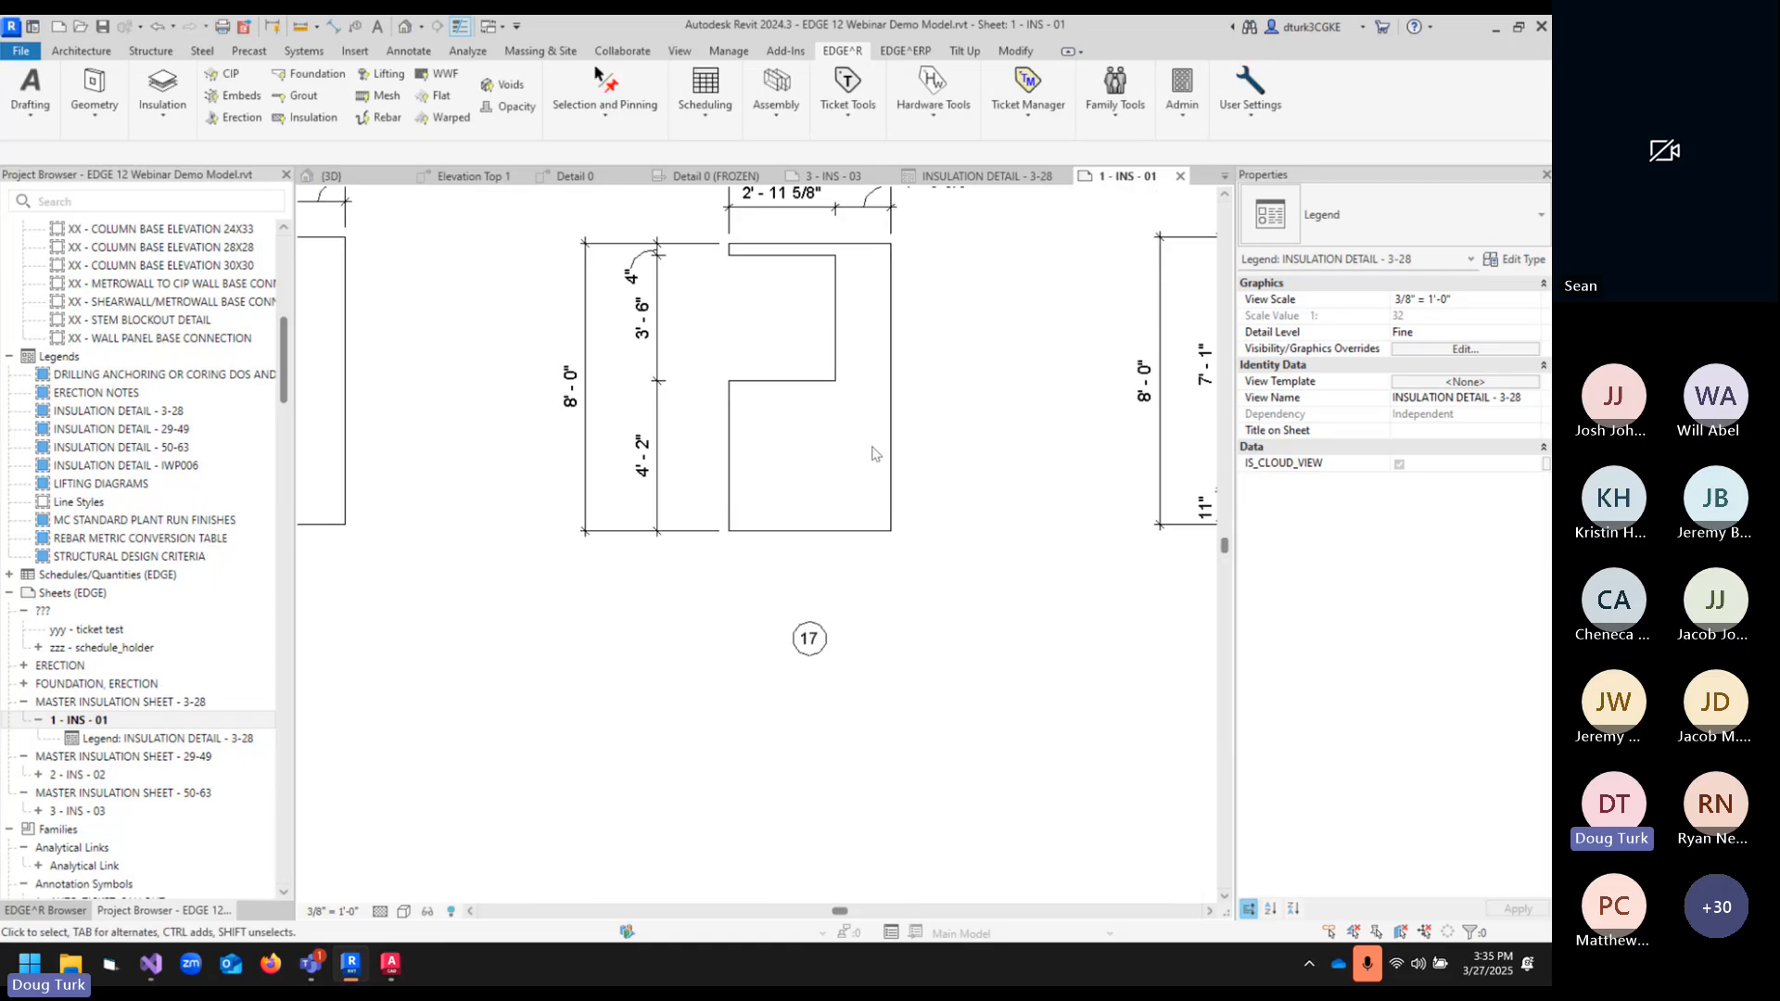
scroll(890, 445, "down", 2)
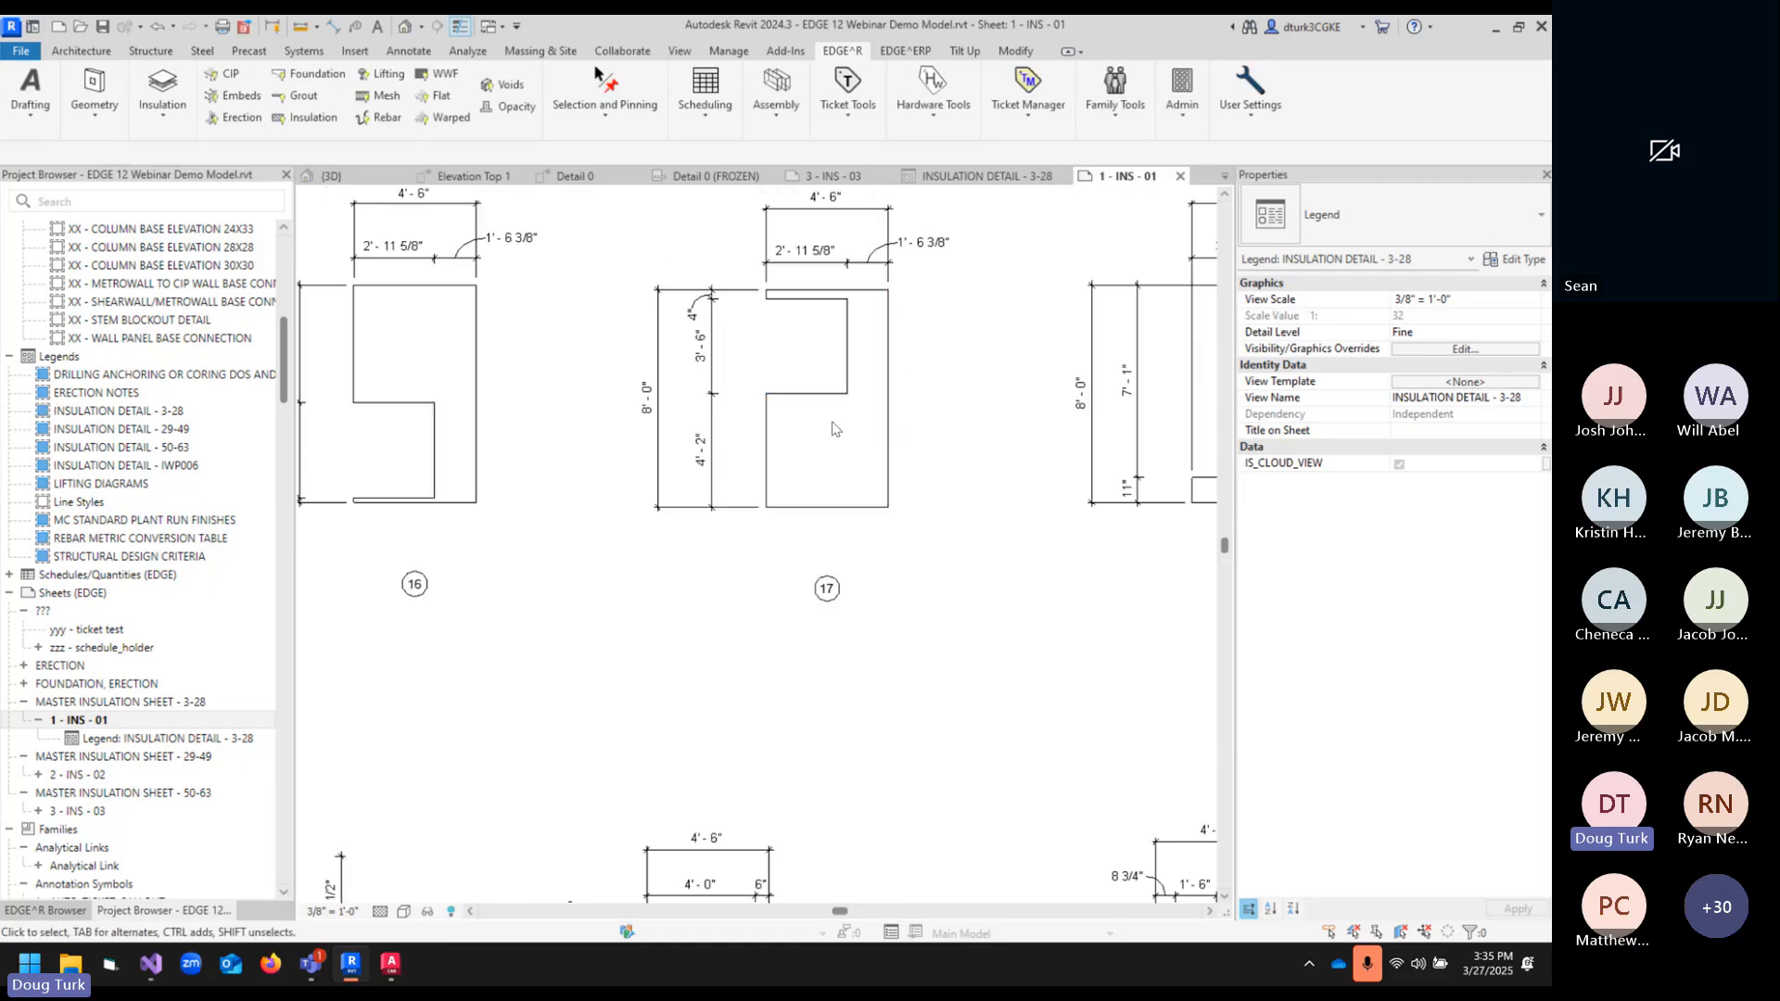
left_click(824, 594)
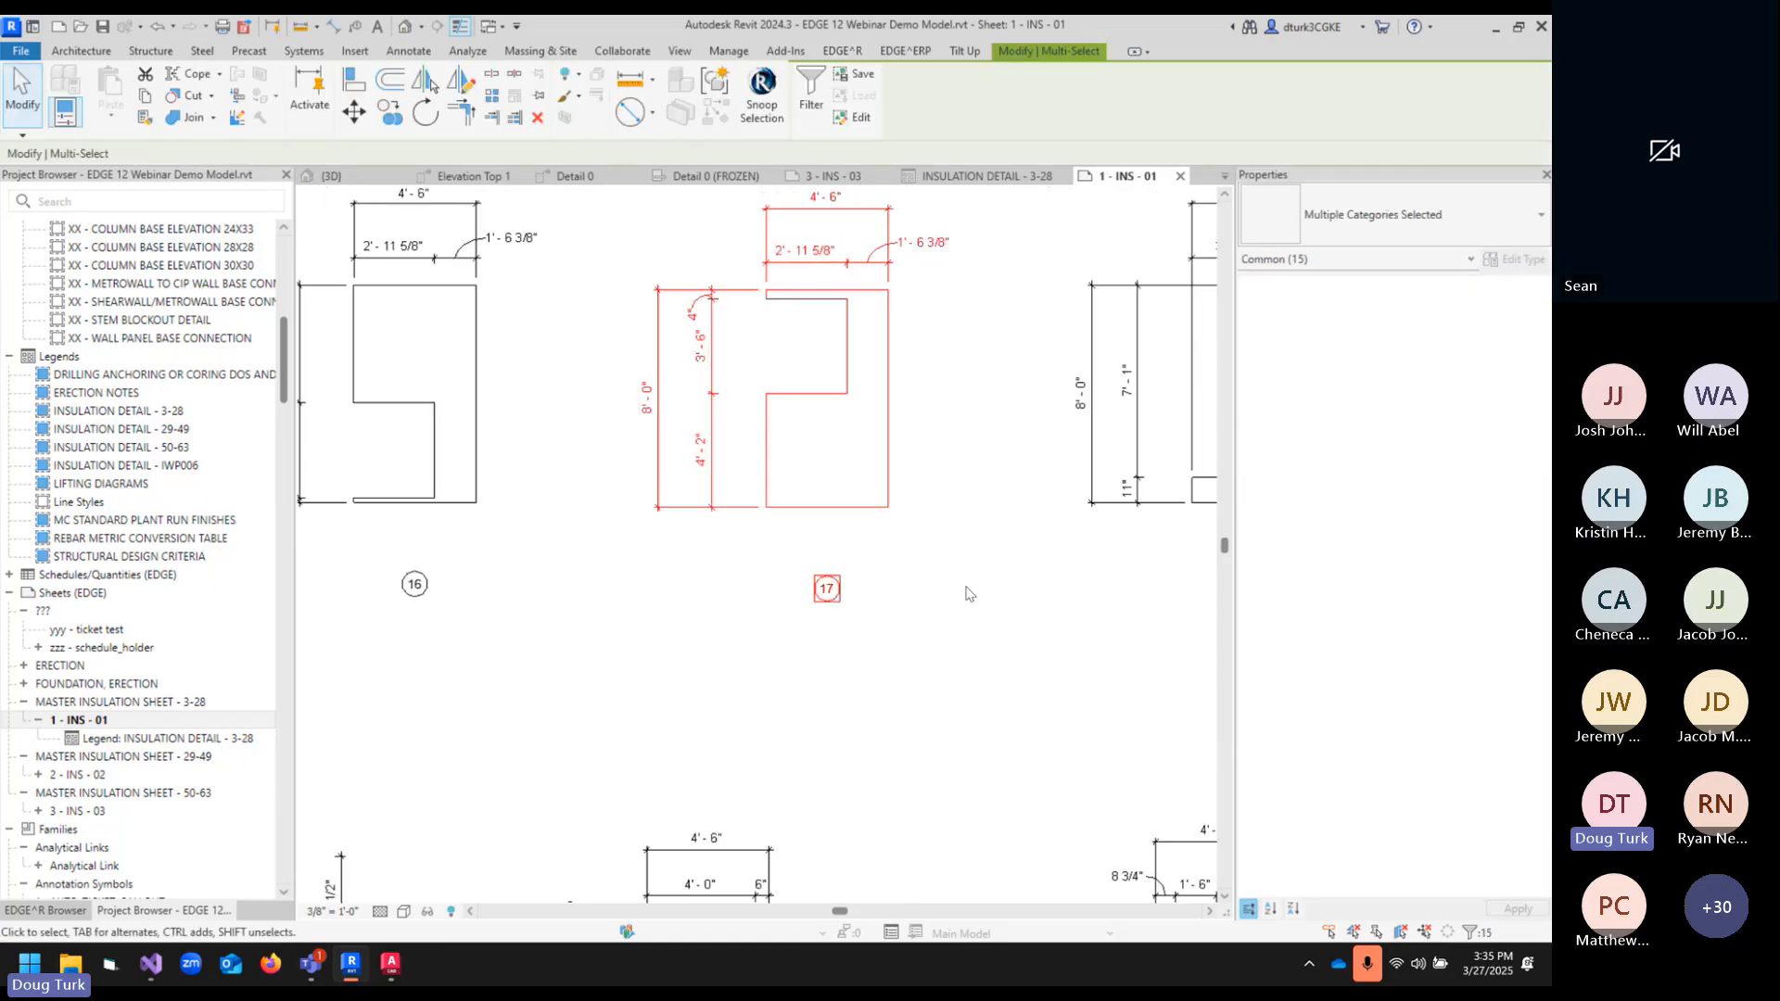
key("Escape")
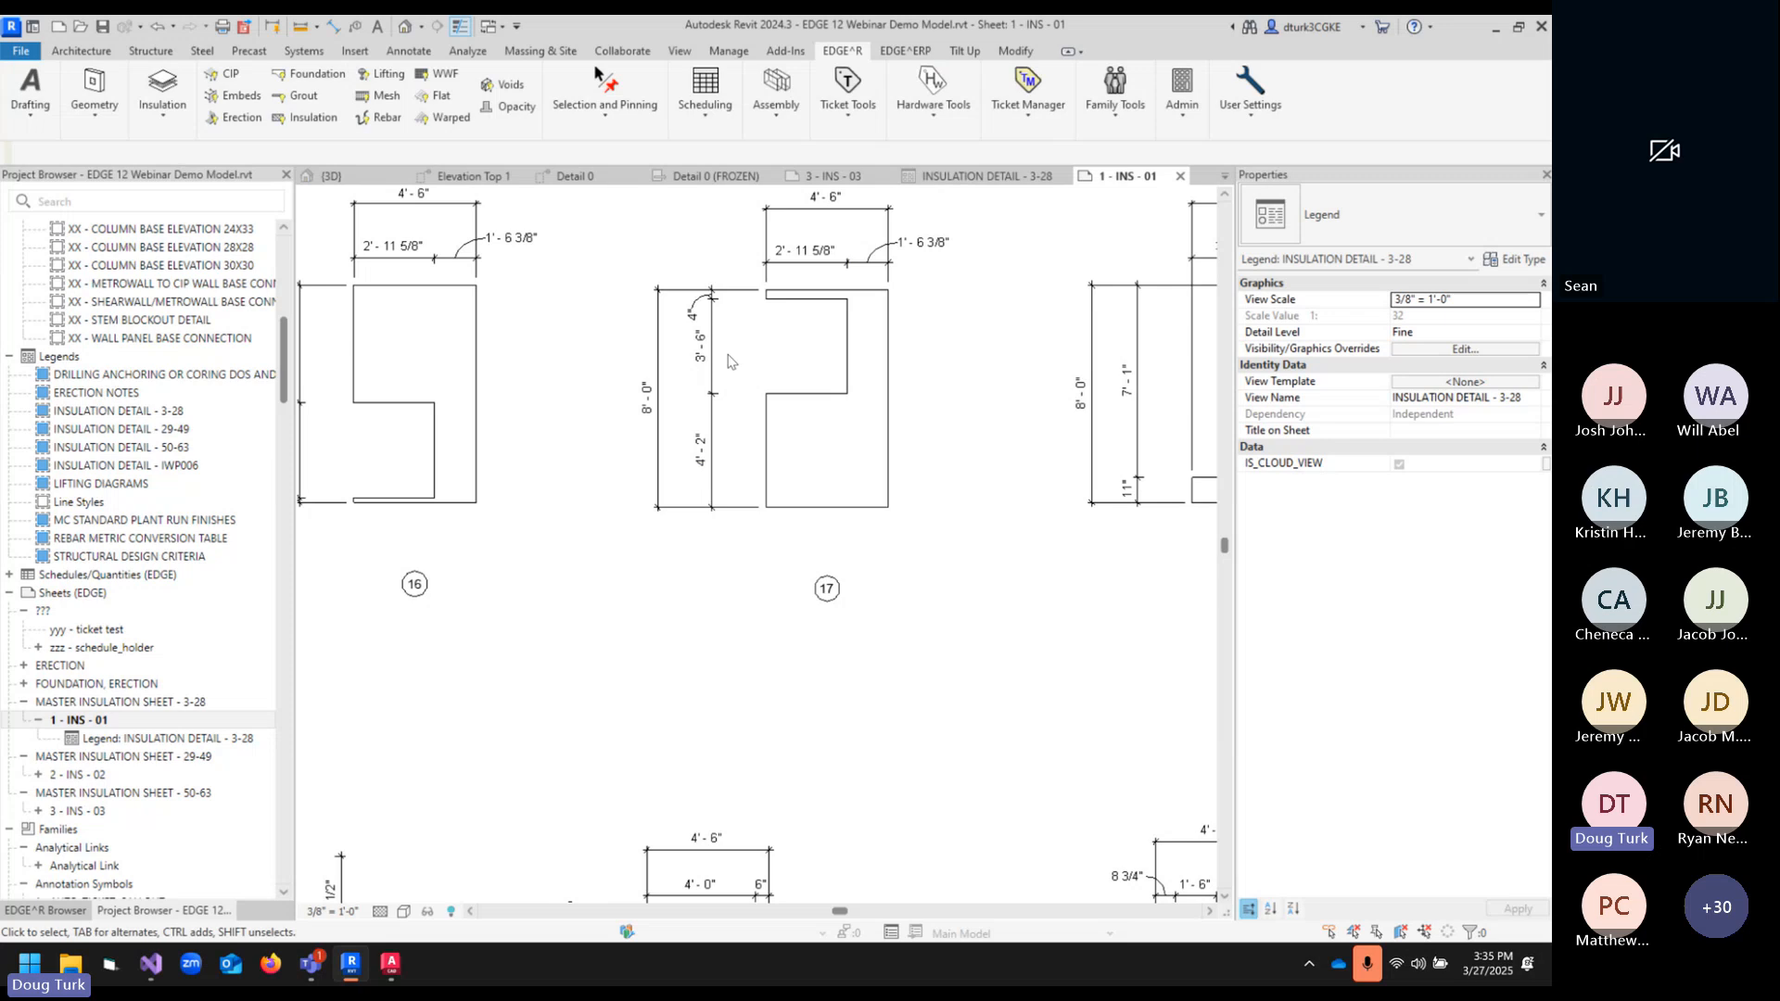
- Delete the complete mark 28 insulation detail at the end of the third row
scroll(988, 612, "down", 3)
middle_click_drag(988, 612, 977, 601)
scroll(977, 601, "down", 5)
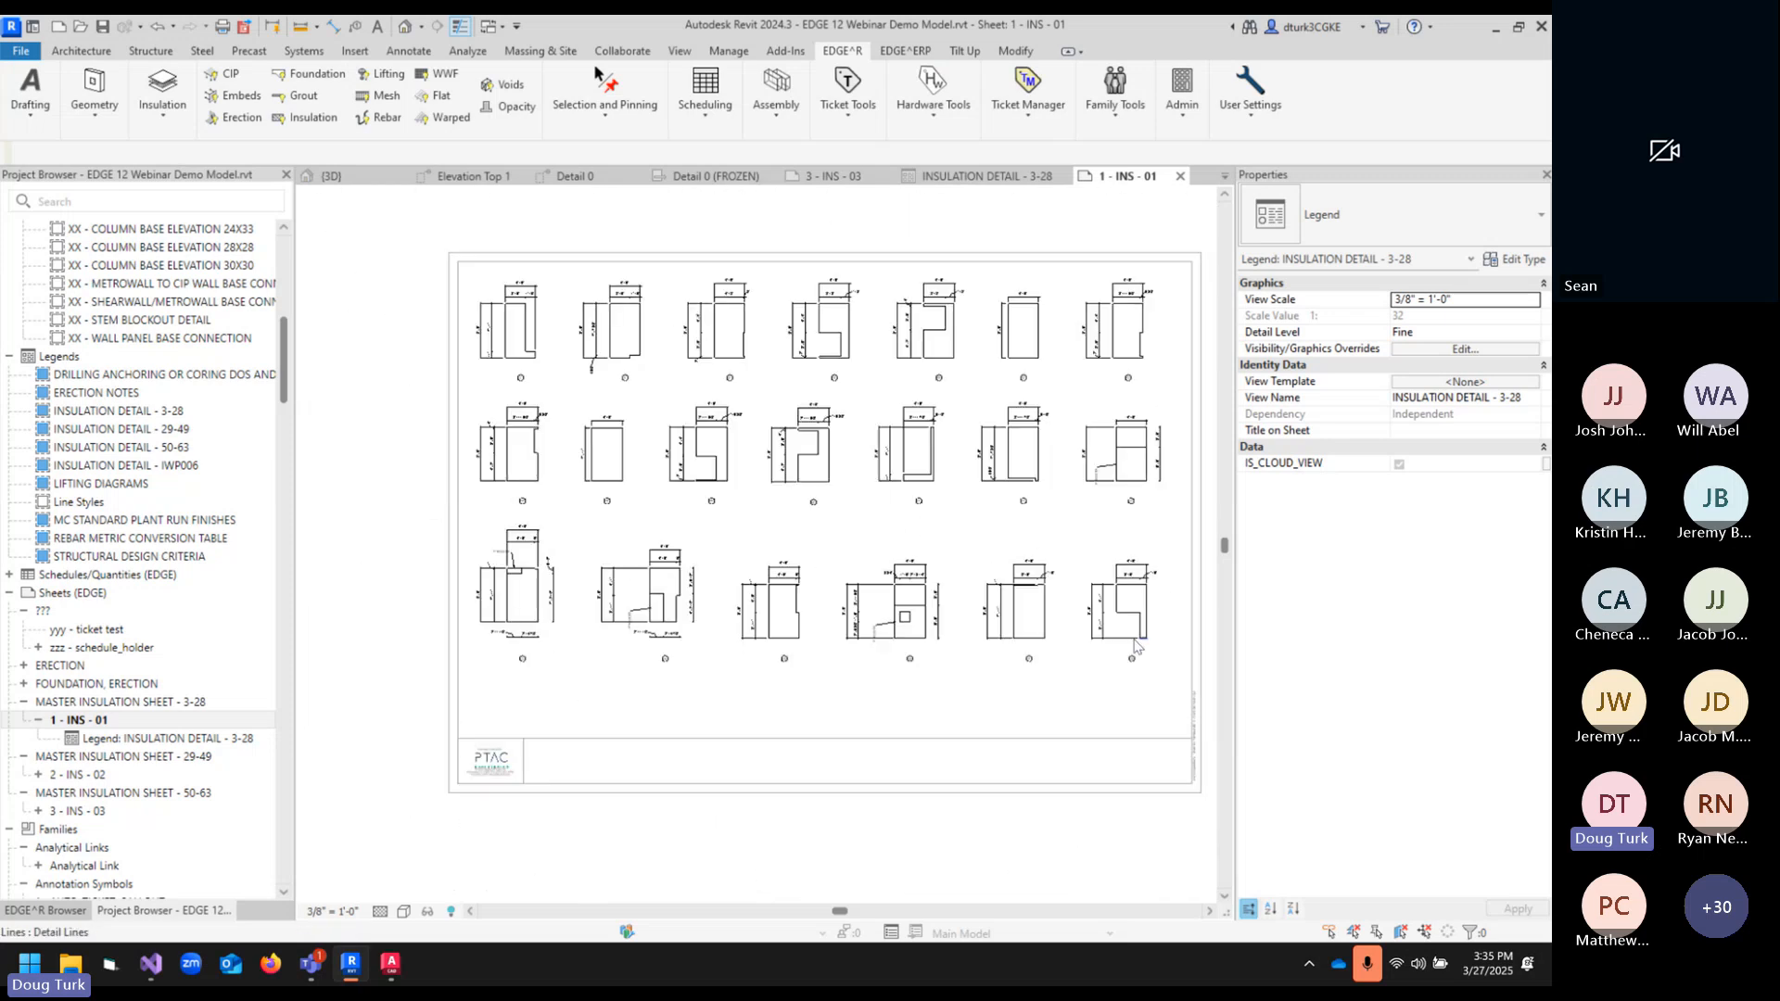
scroll(1027, 632, "up", 7)
scroll(1024, 636, "down", 4)
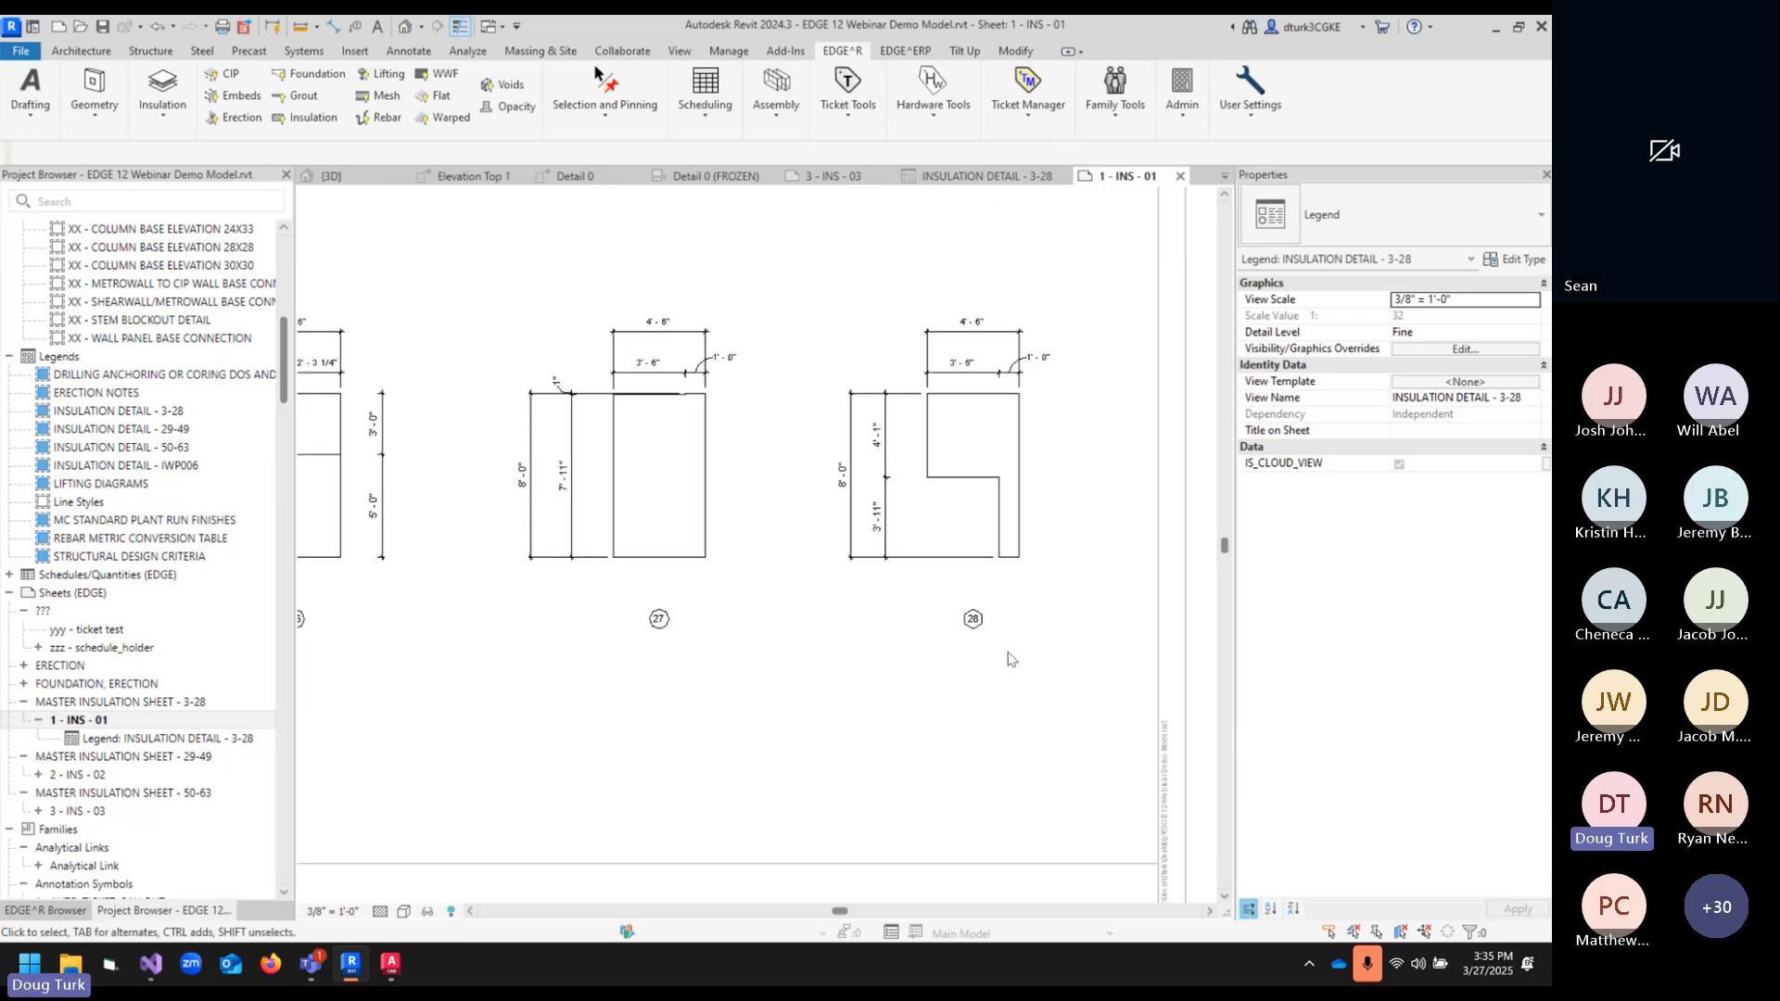
left_click_drag(915, 460, 1054, 705)
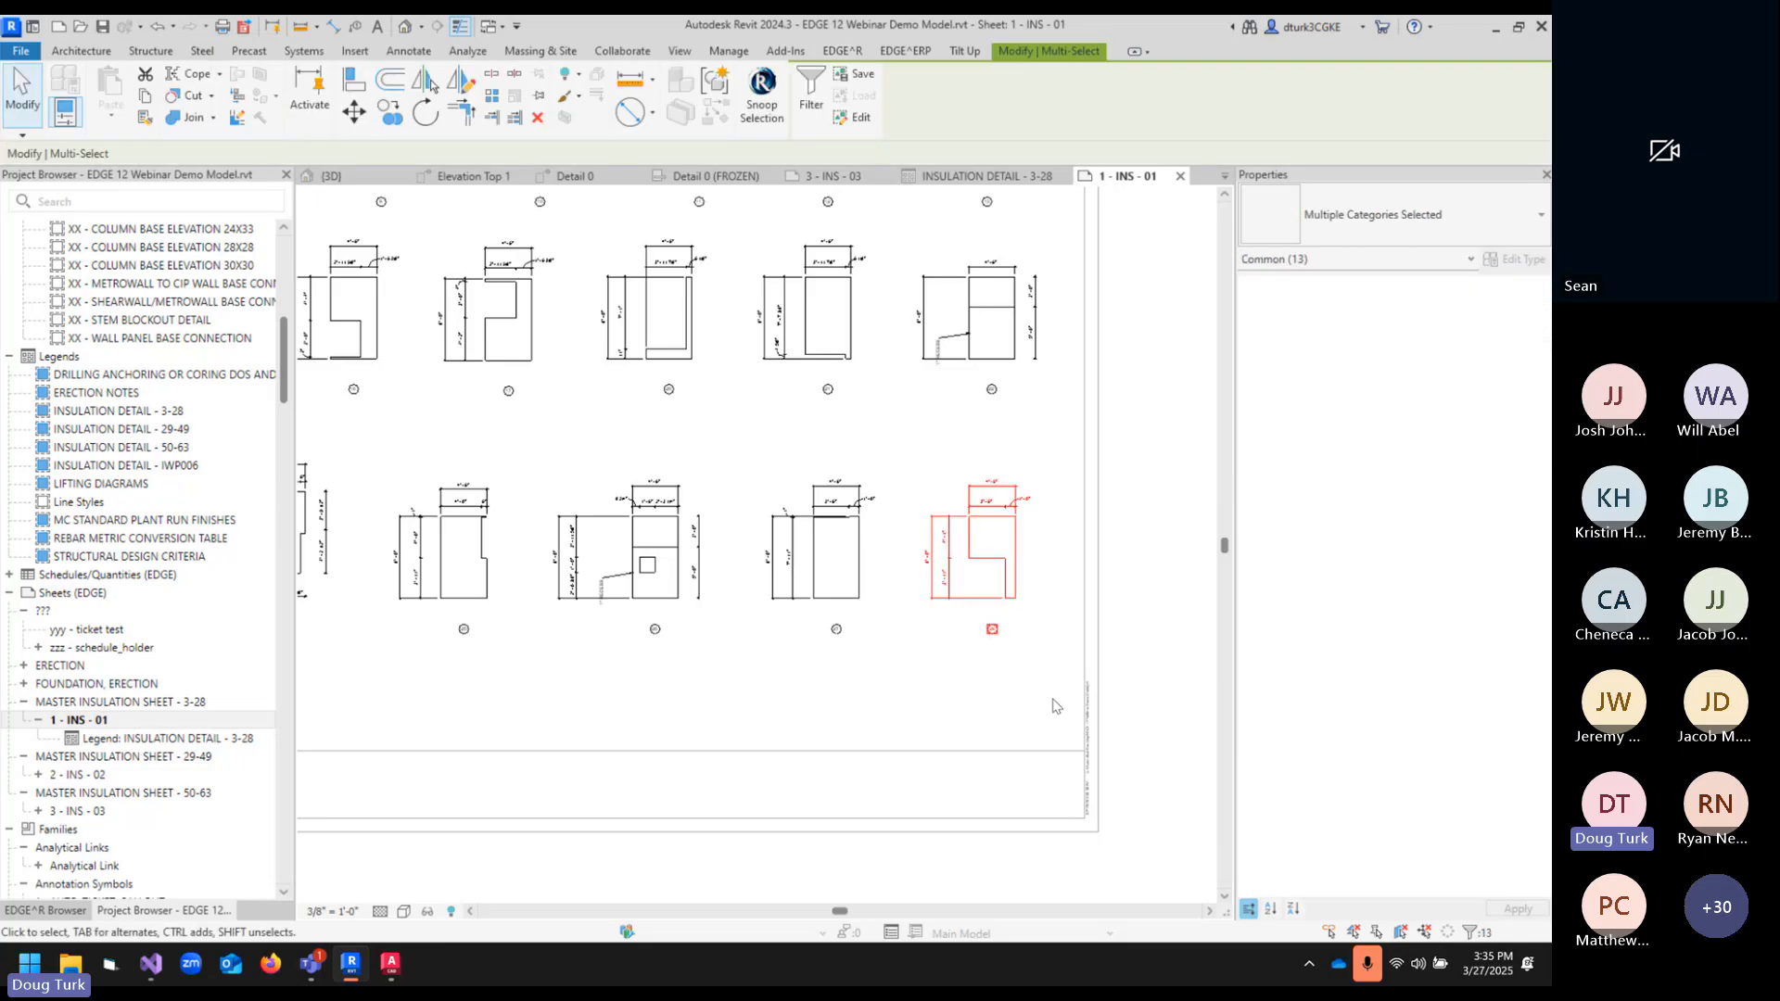
key("Delete")
scroll(927, 614, "up", 2)
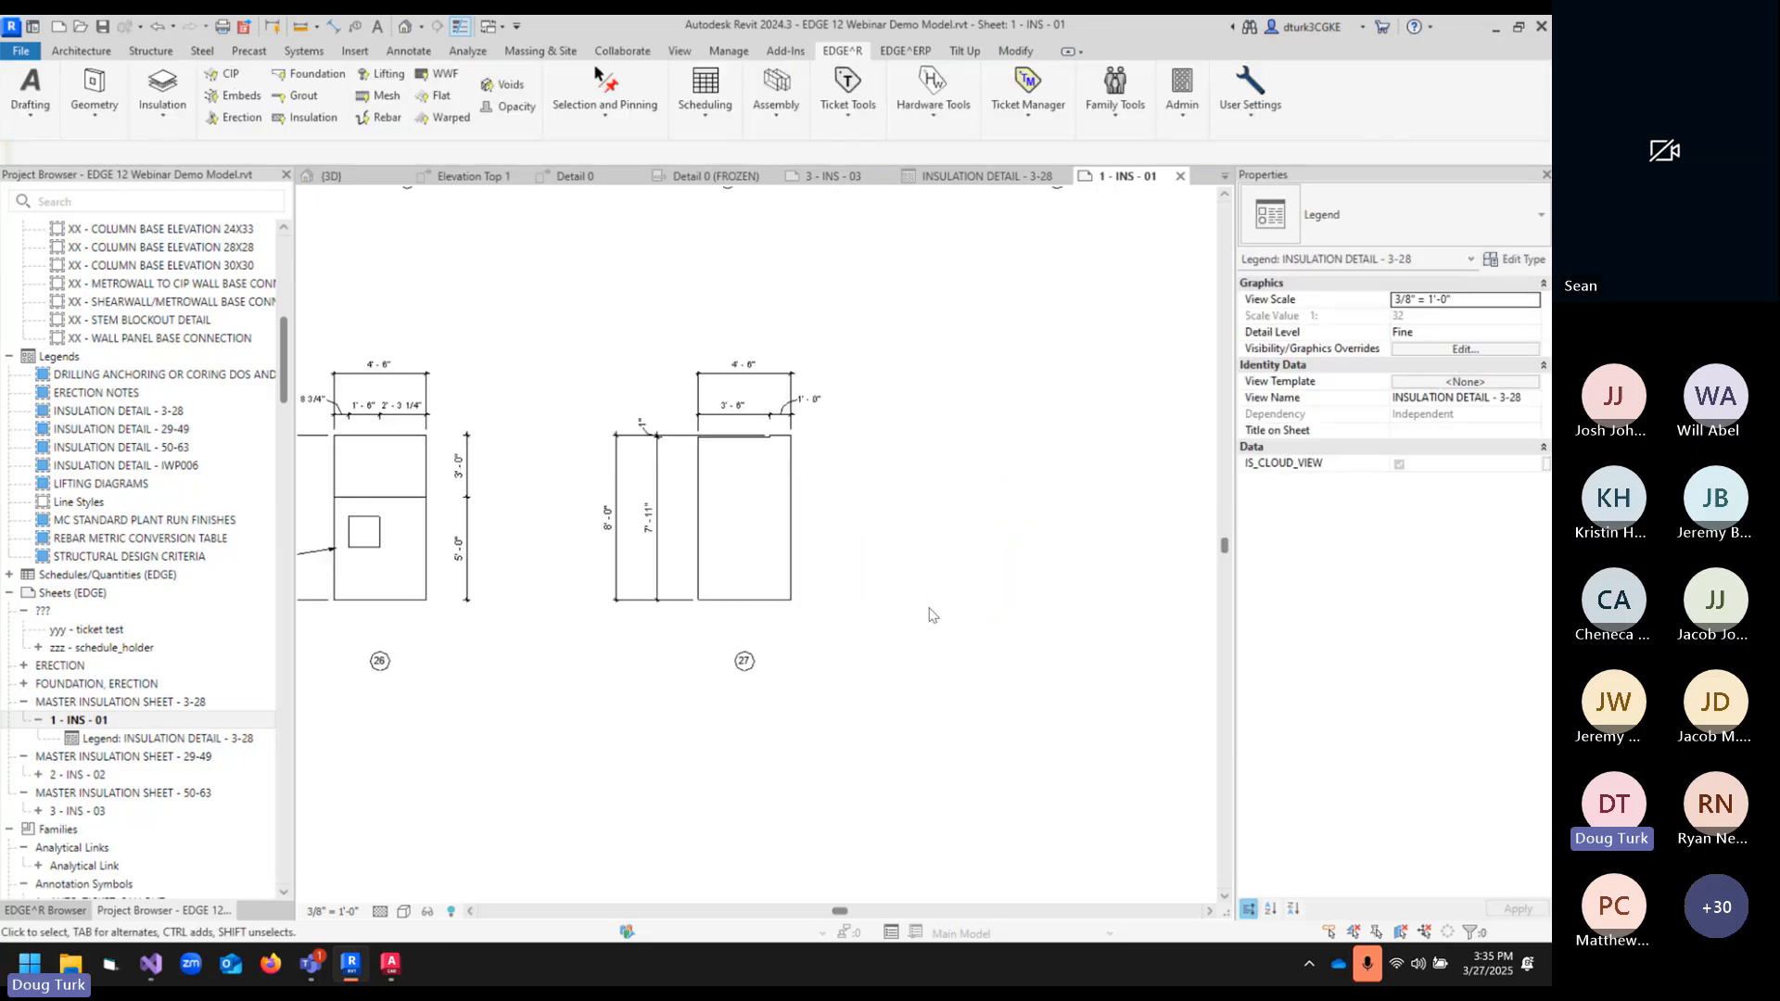
scroll(980, 598, "down", 3)
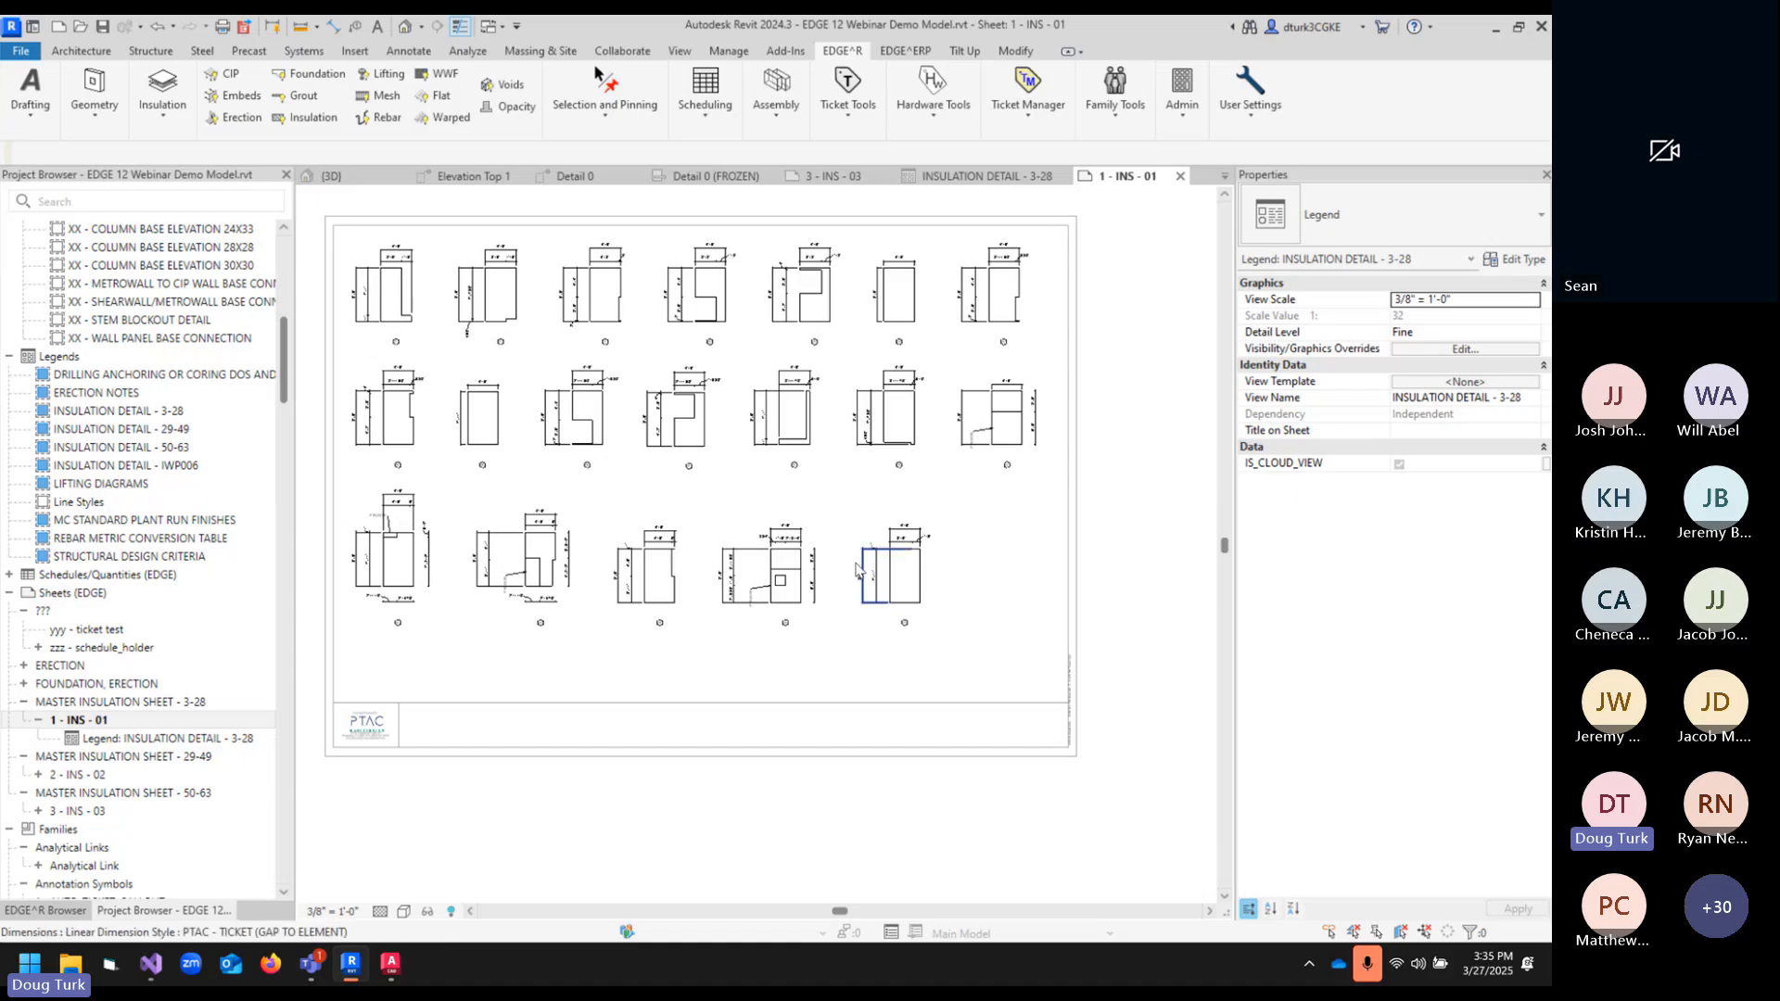
scroll(885, 557, "up", 3)
scroll(886, 557, "down", 3)
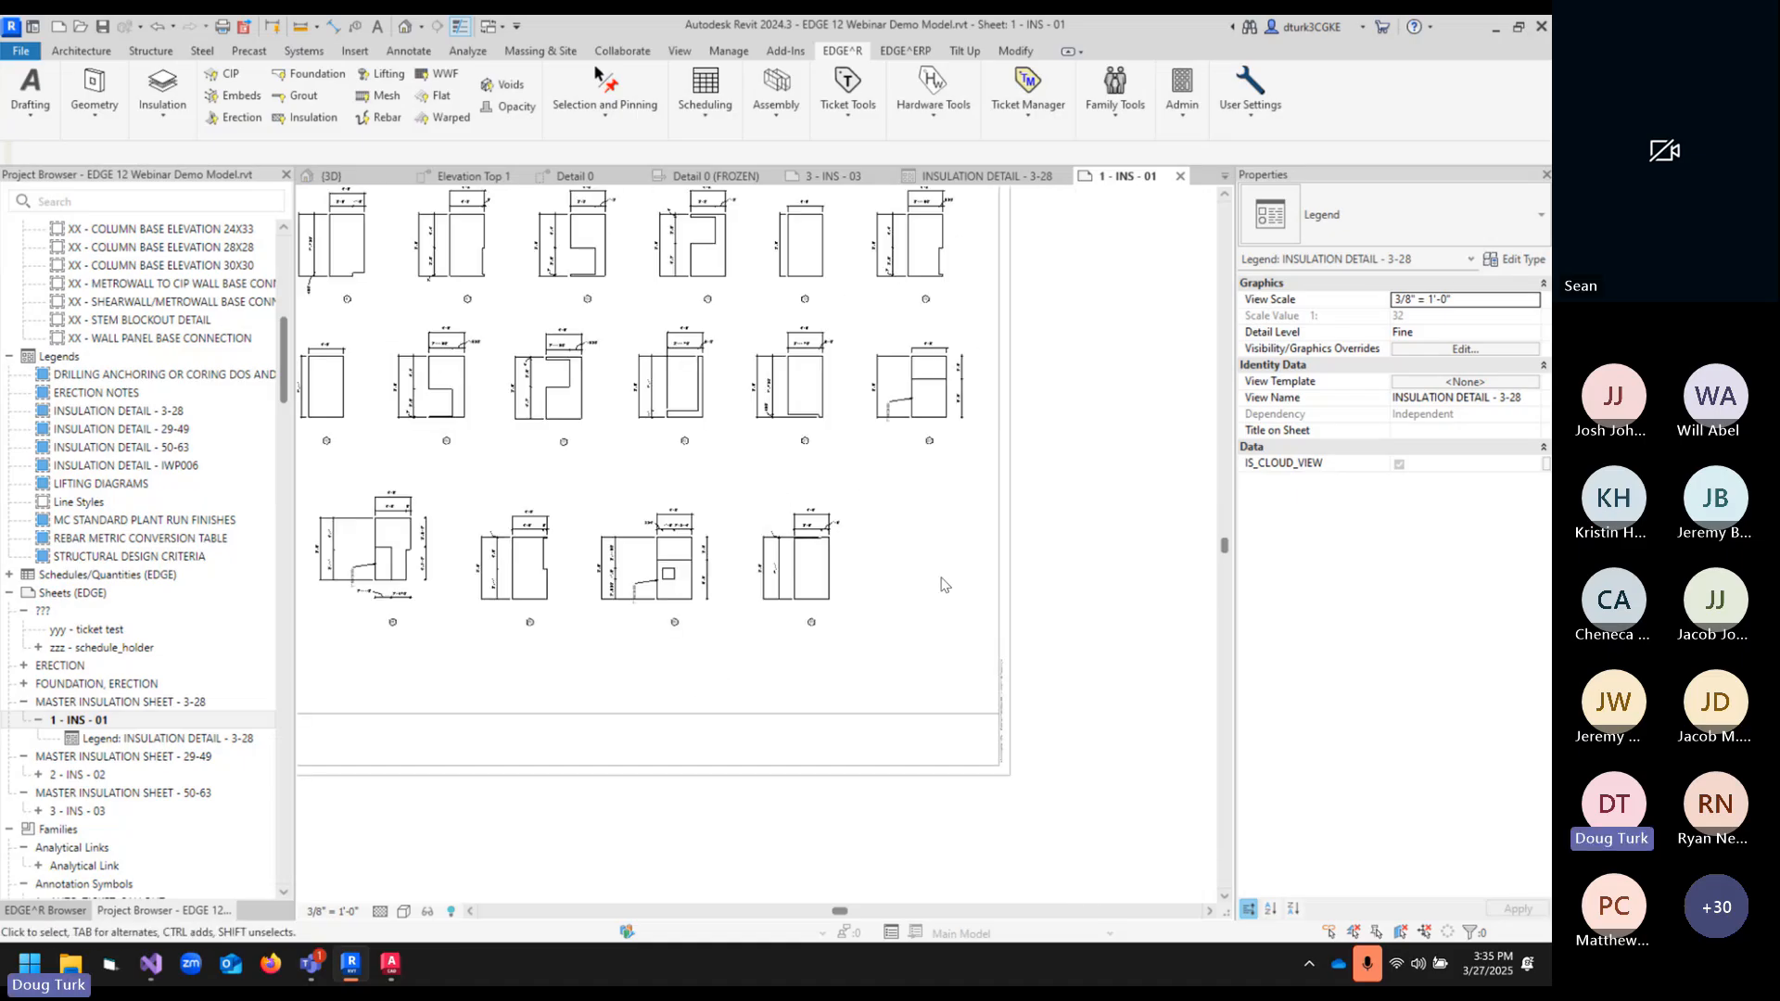
- Undo the deletion of the mark 28 detail and dismiss the save reminder without saving
scroll(938, 536, "up", 1)
middle_click_drag(938, 536, 1004, 515)
left_click(896, 560)
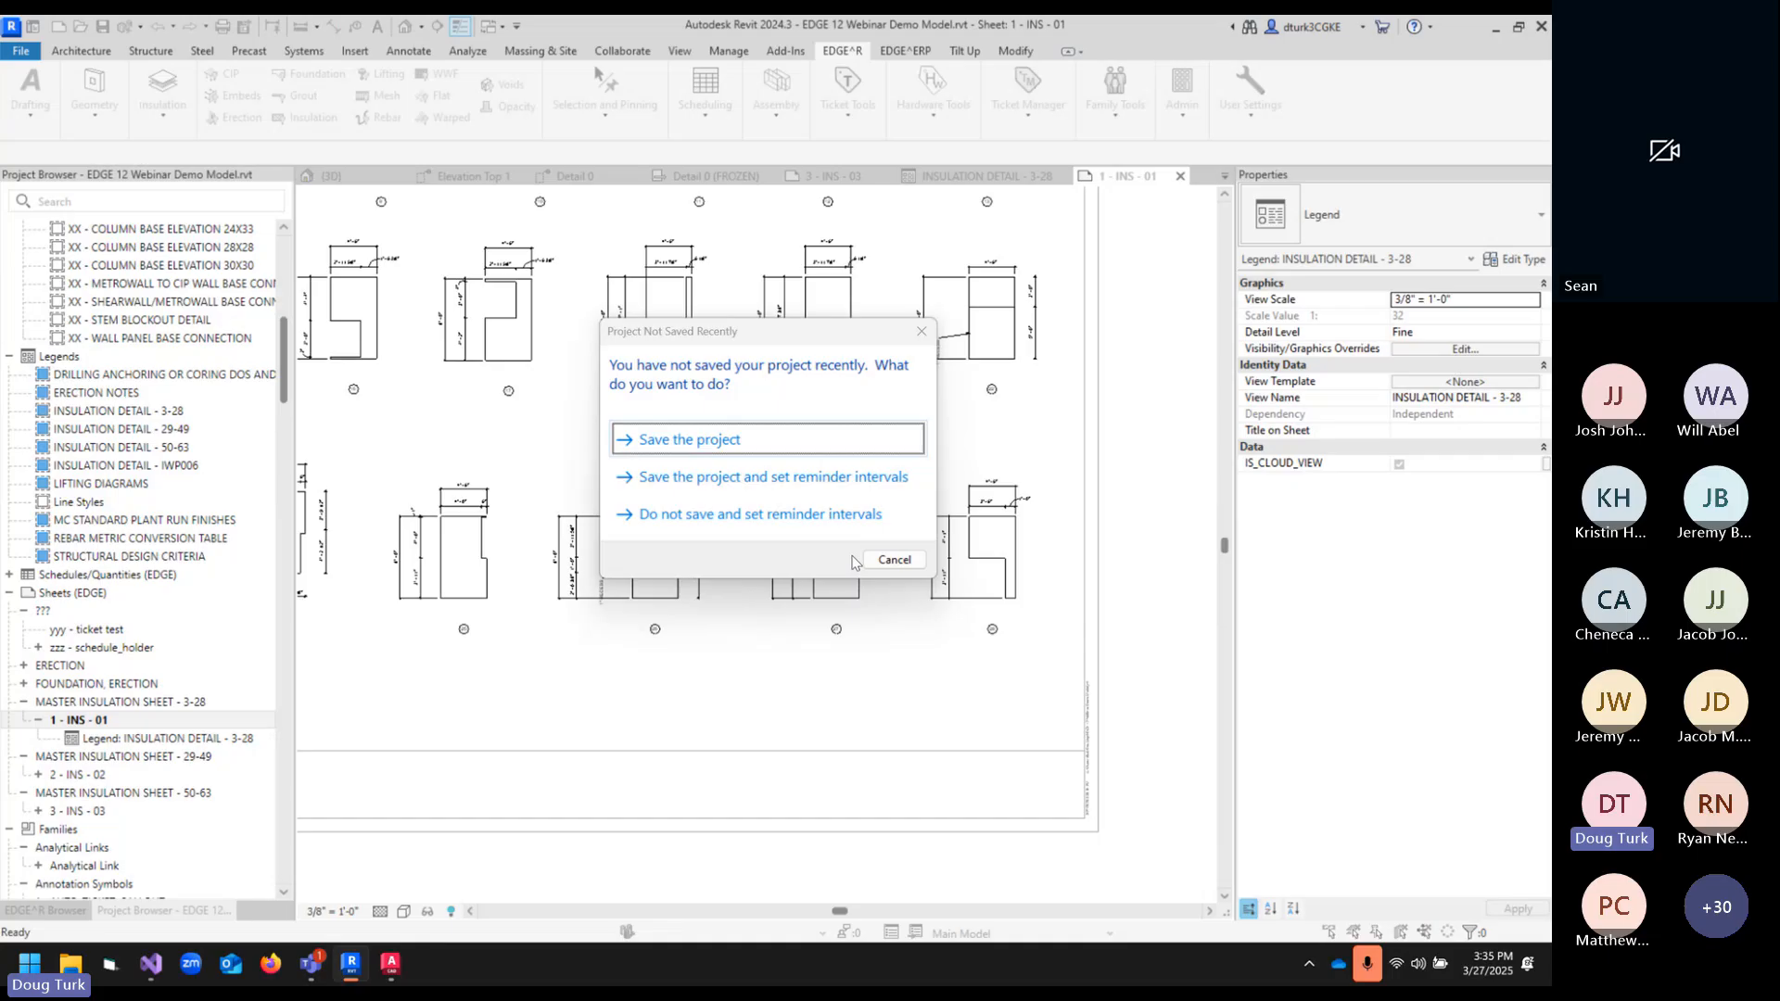
- Deactivate the legend viewport and open sheet 3 - INS - 03 at its last row of details
left_click(876, 737)
scroll(116, 510, "down", 5)
scroll(116, 510, "up", 1)
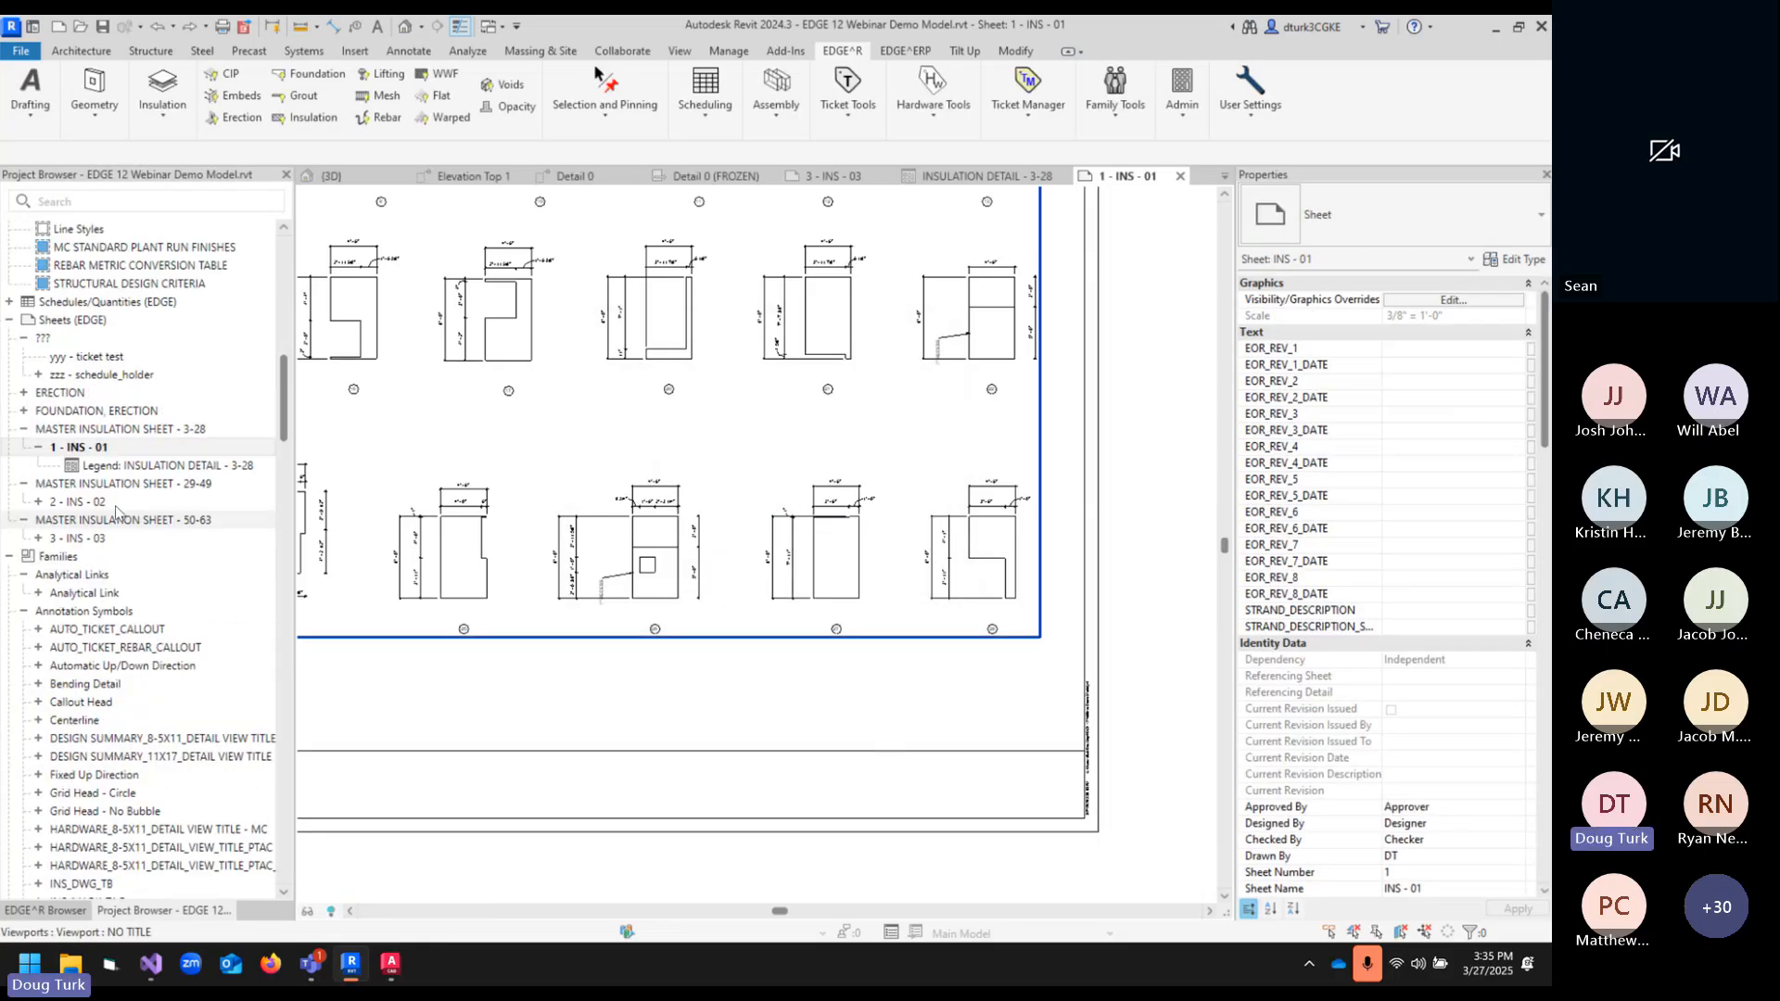
double_click(78, 537)
scroll(985, 566, "up", 3)
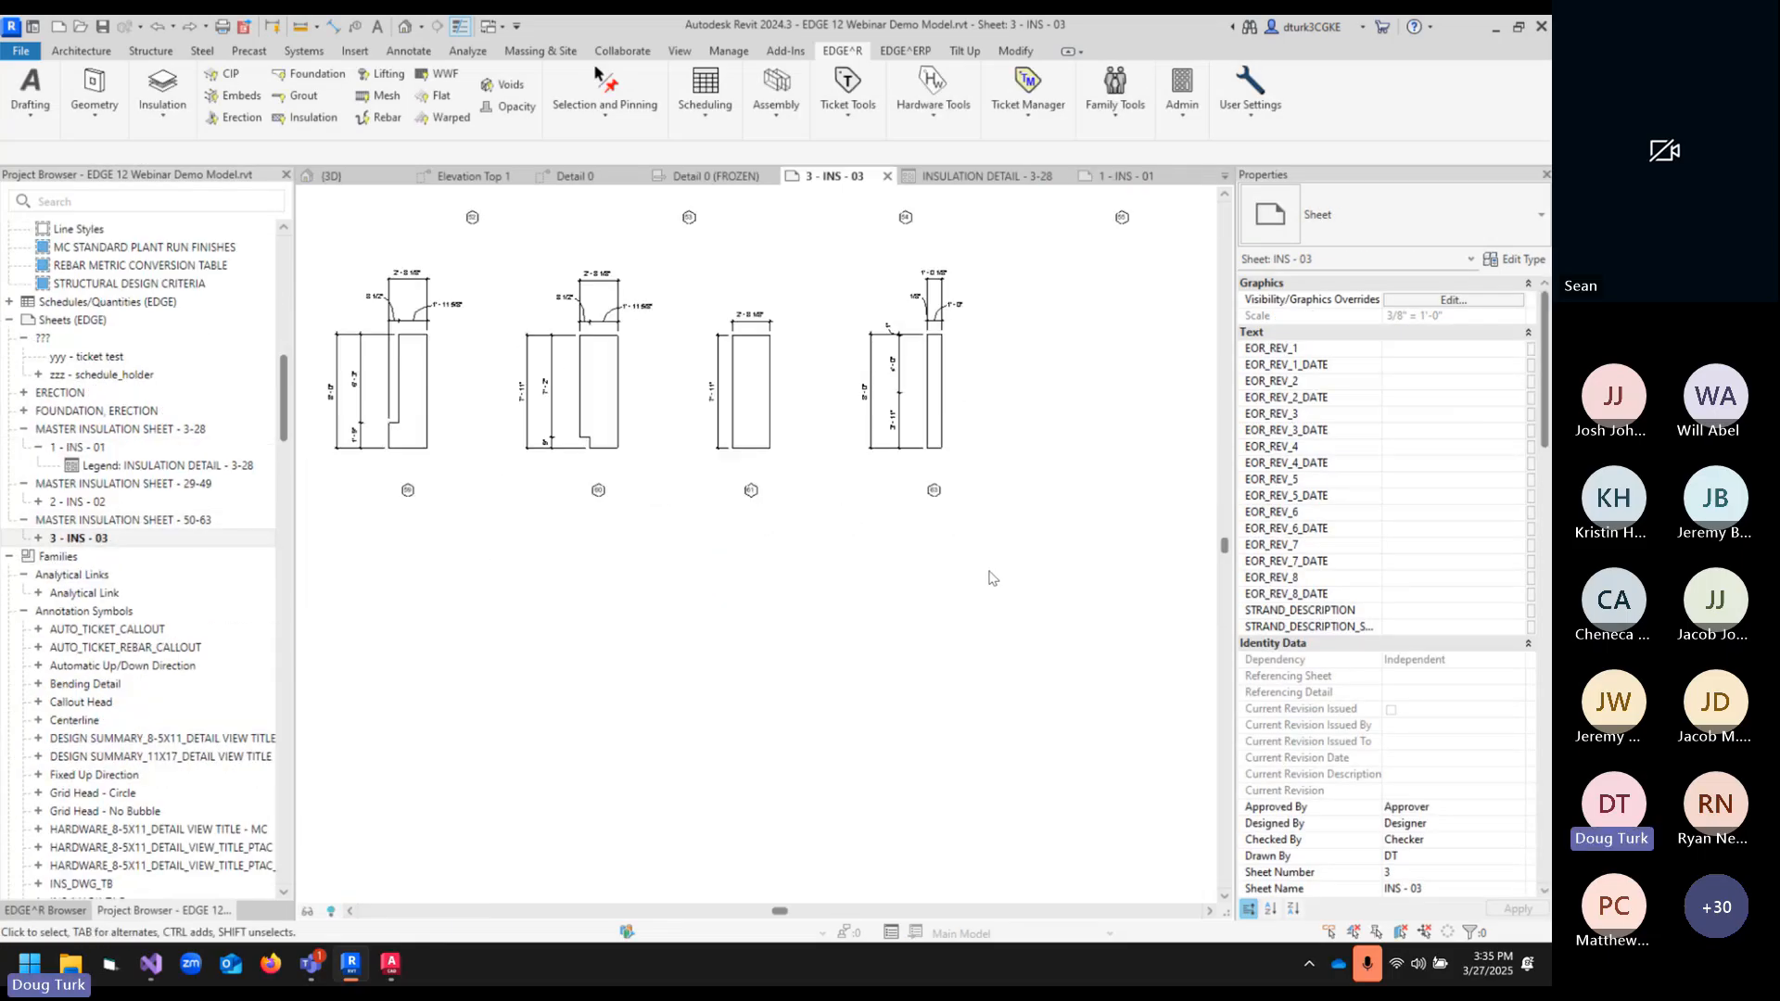
- Activate the INSULATION DETAIL - 50-63 viewport, with the free space after mark 63 in view
left_click(962, 426)
middle_click_drag(958, 457, 884, 614)
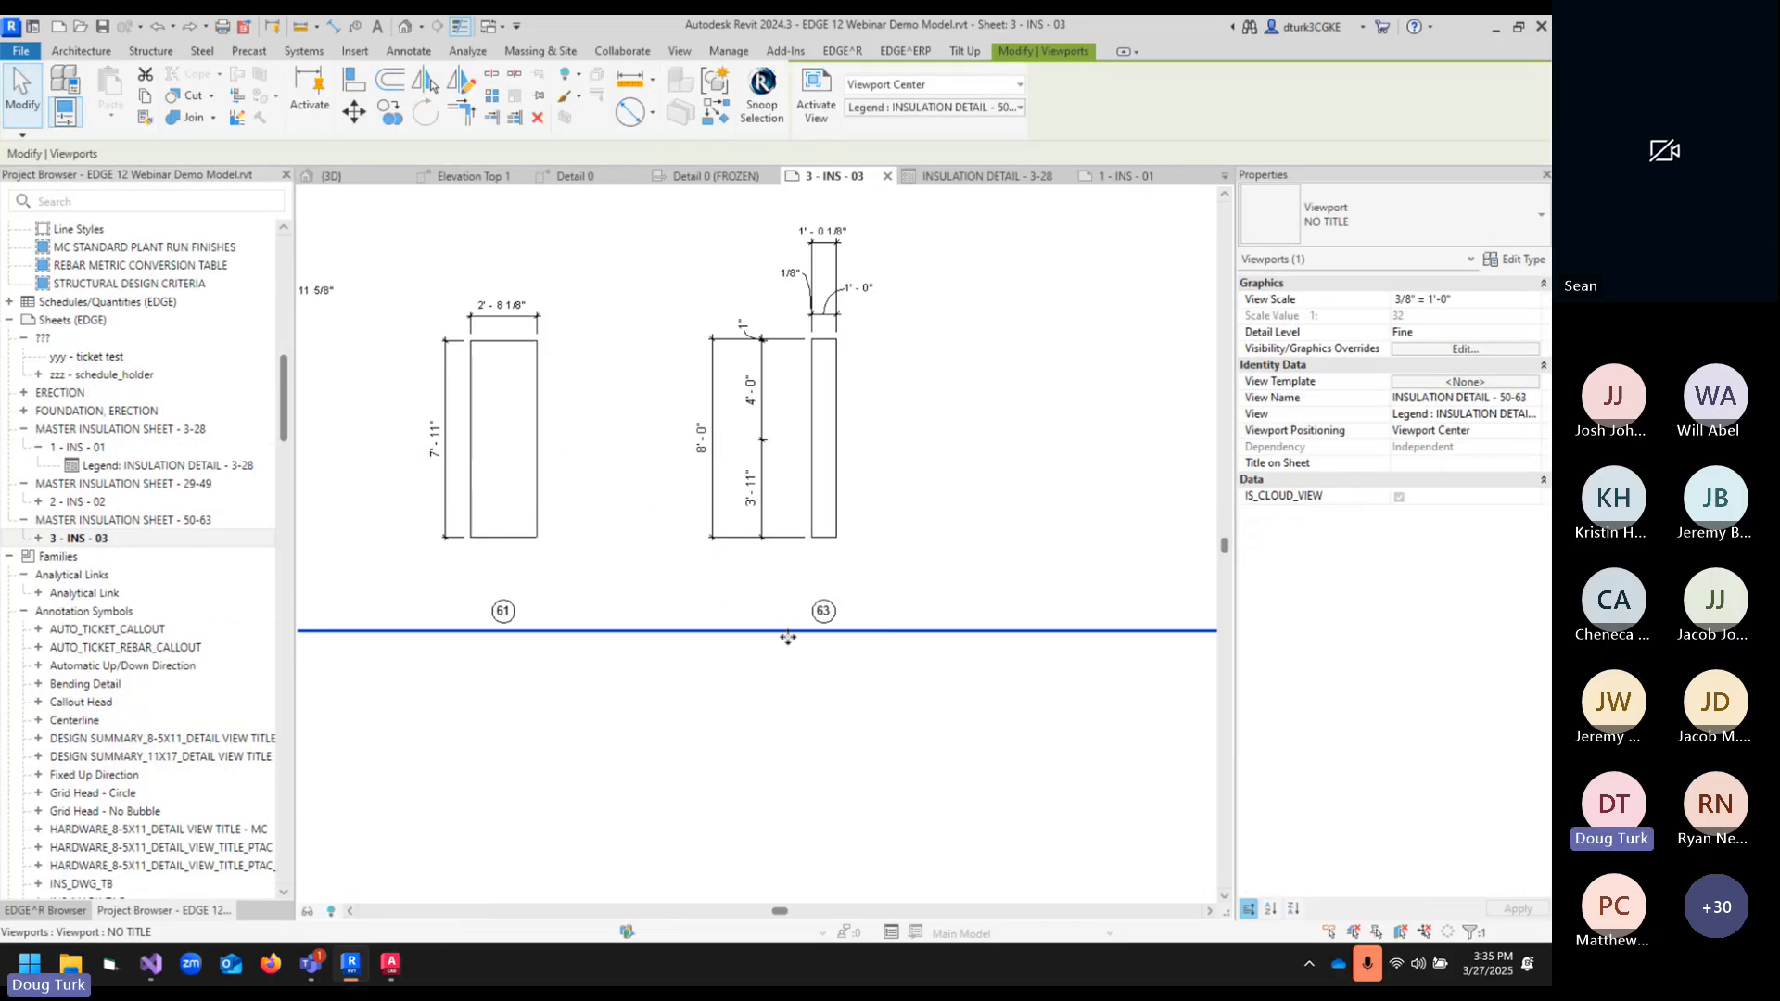
double_click(935, 538)
scroll(914, 538, "down", 2)
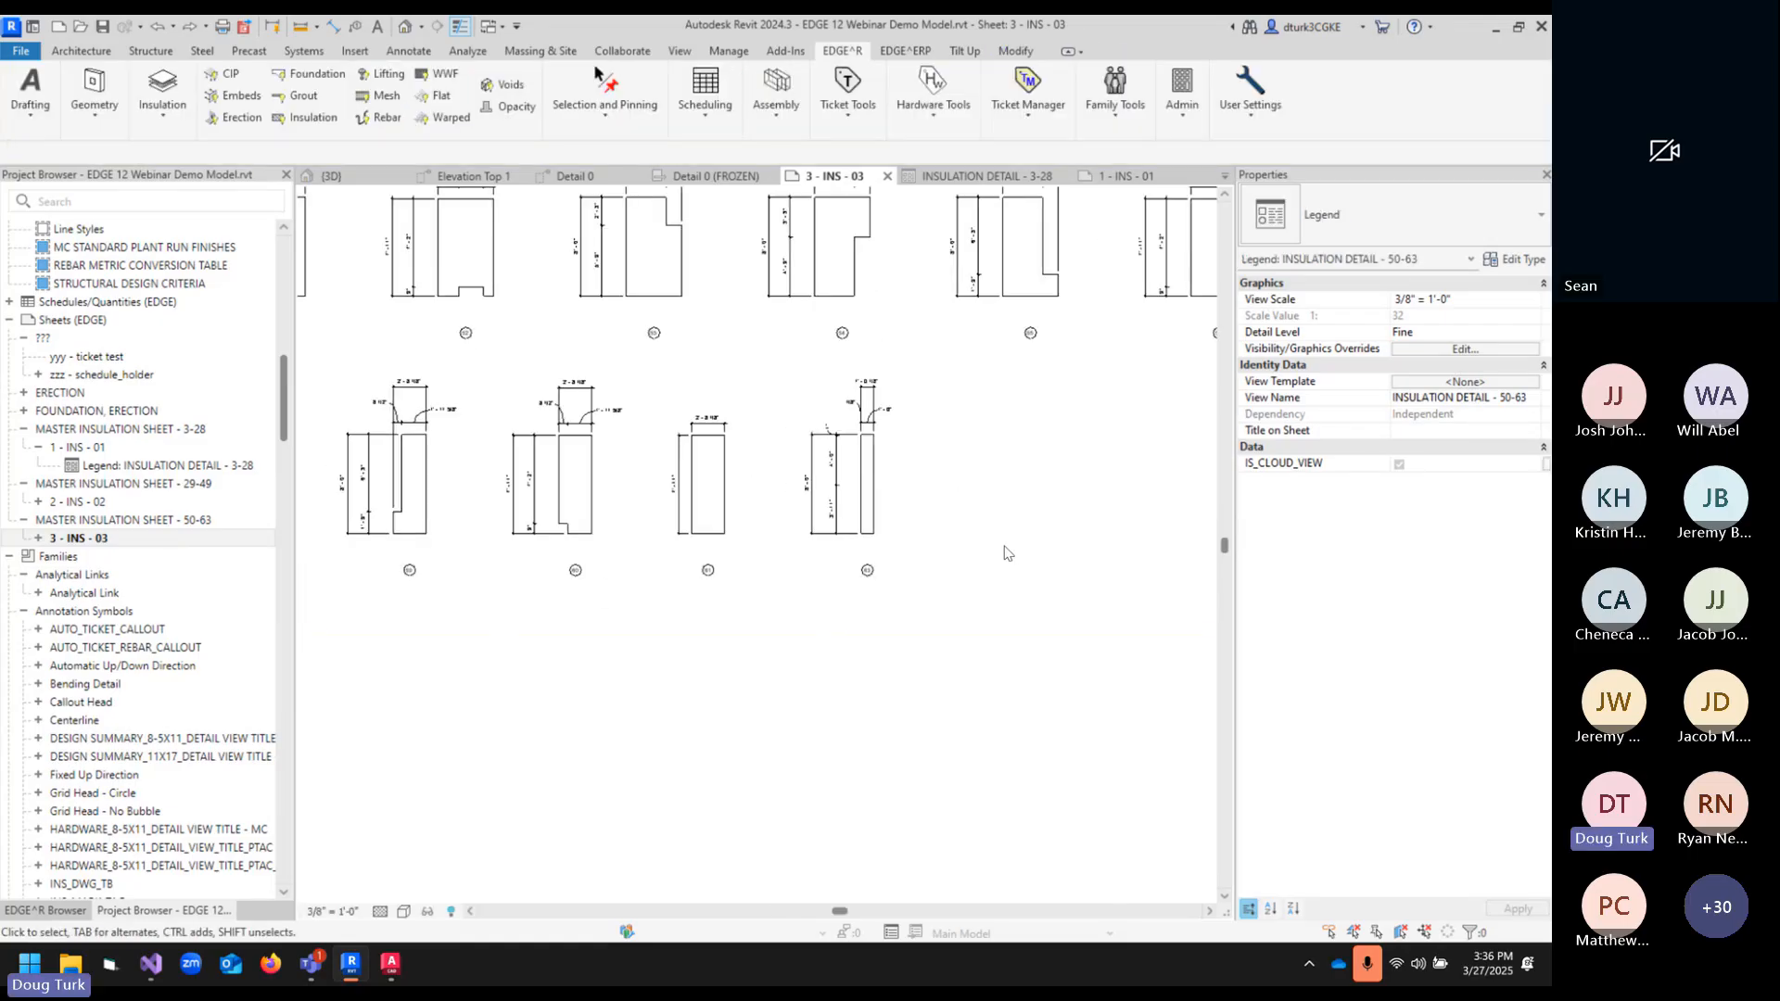
- Switch to the default 3D view and select an insulation piece in the wall panel near the building's front corner
left_click(409, 28)
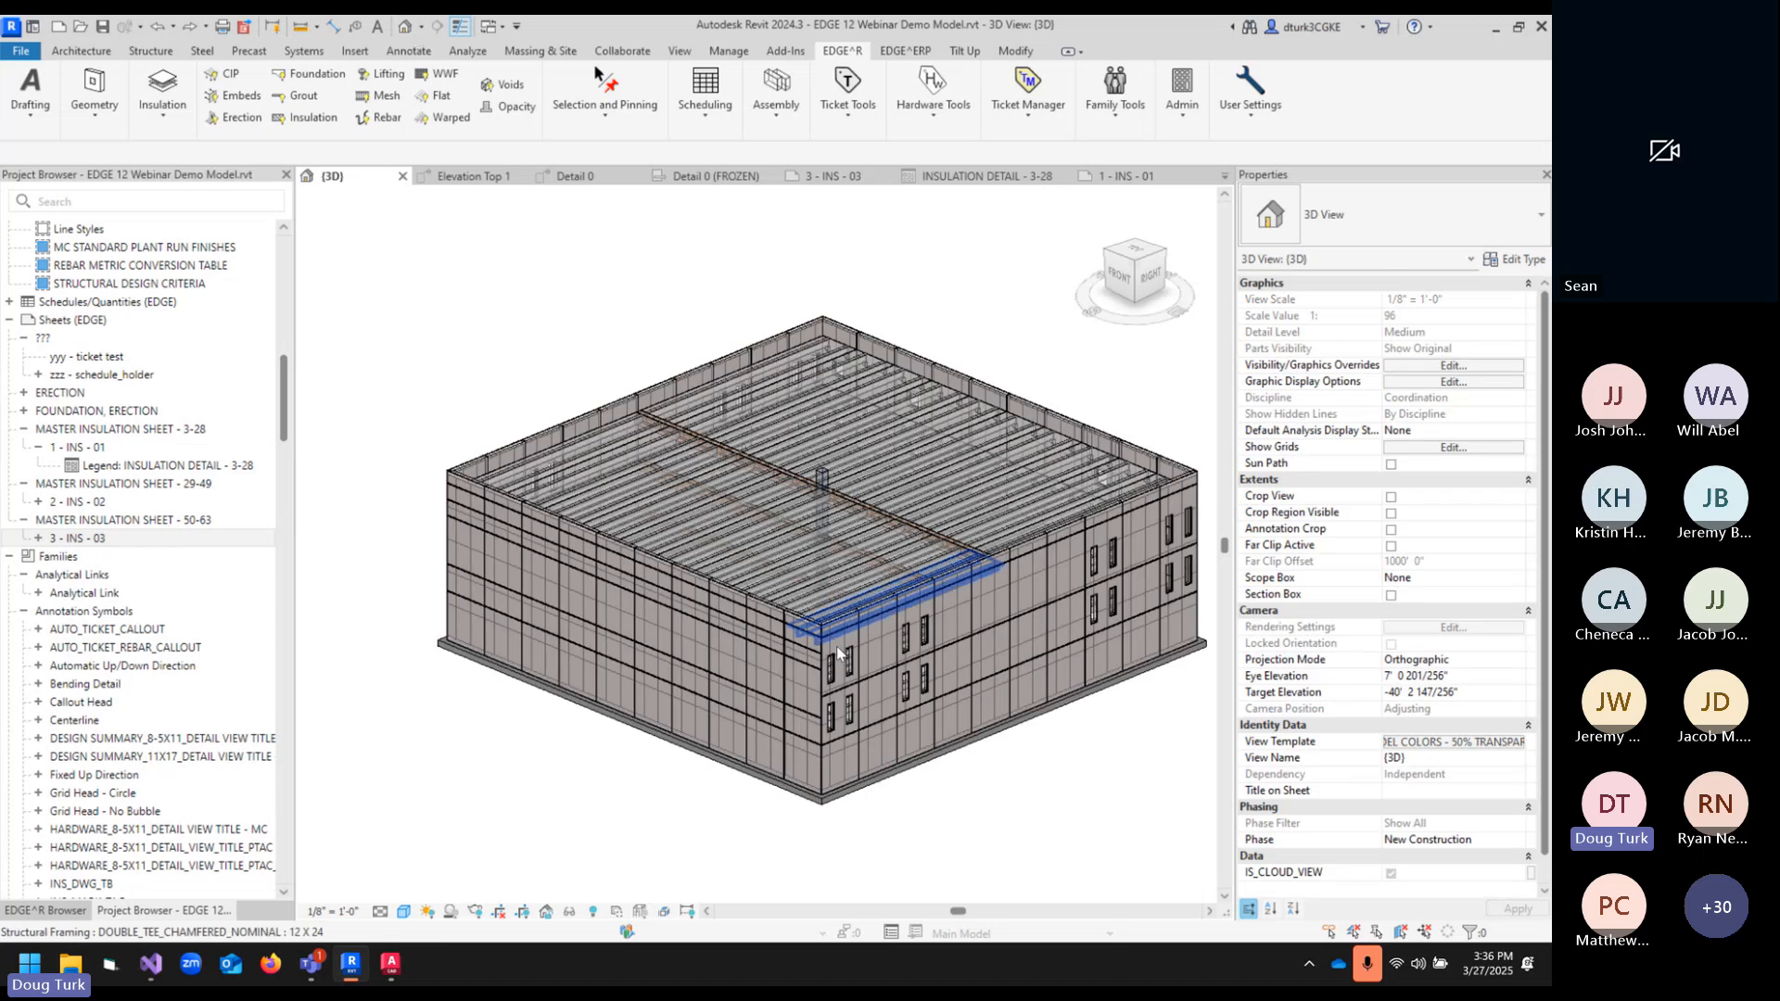
scroll(836, 648, "up", 3)
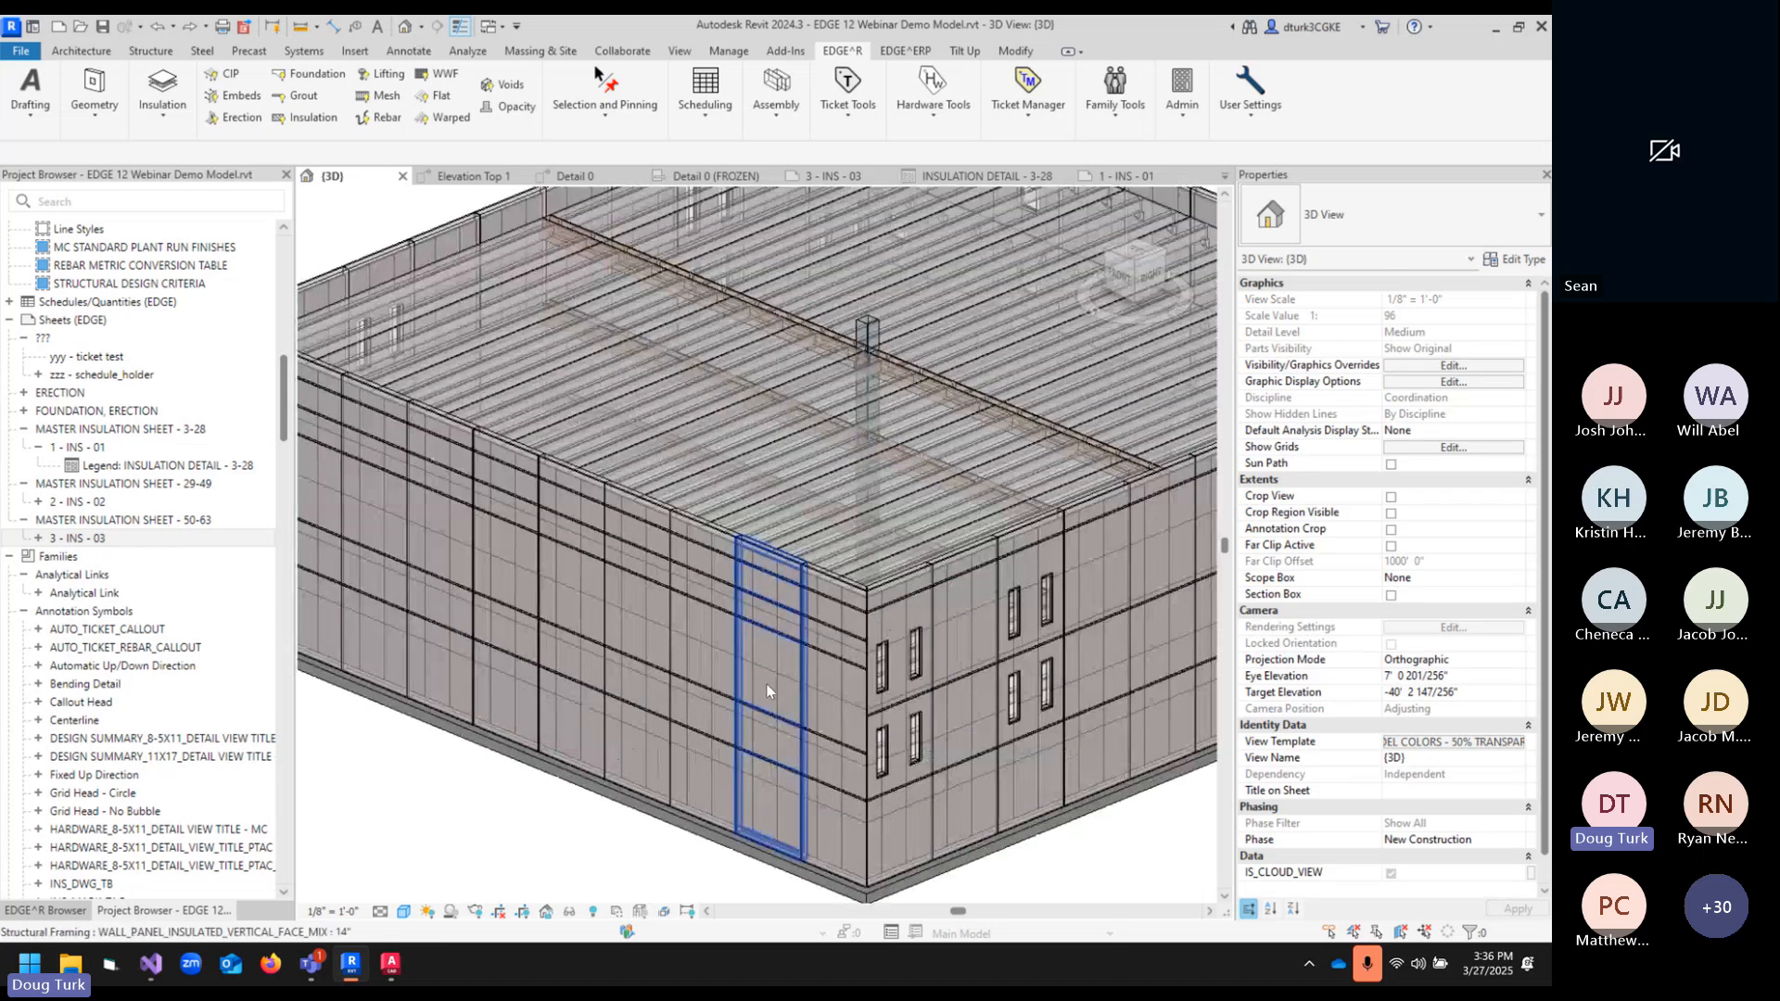
left_click(762, 690)
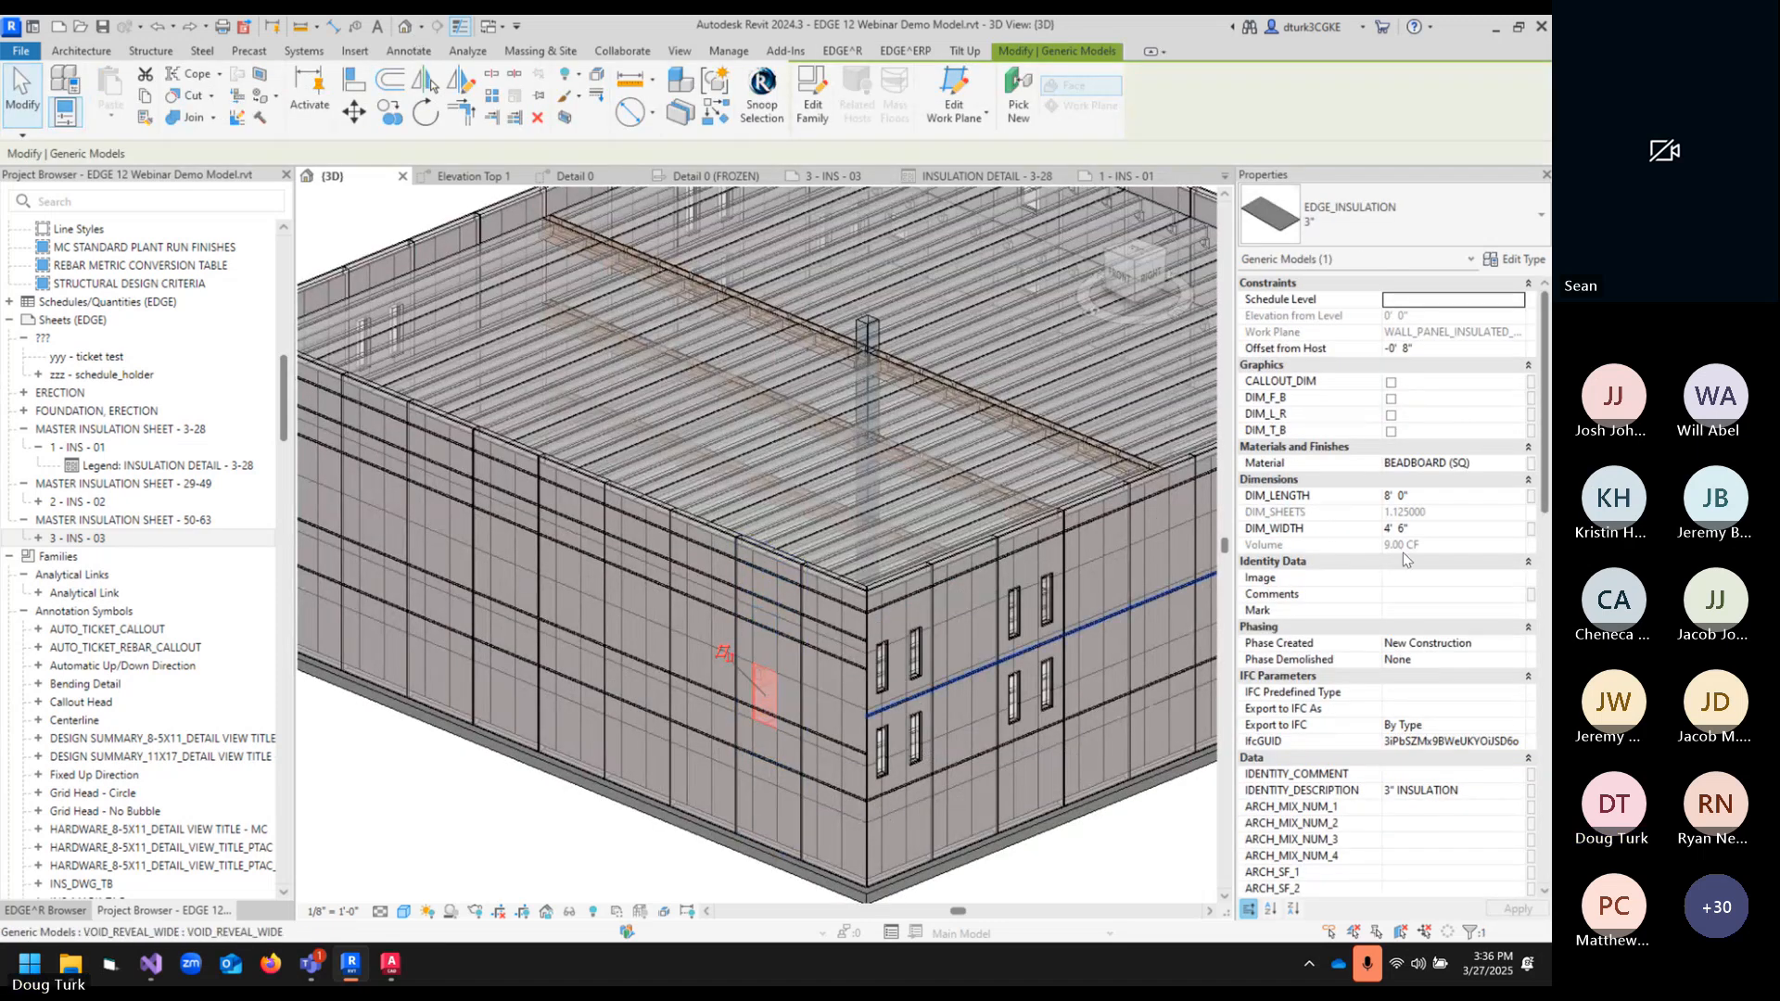
- Check the INSULATION_MARK of the selected insulation piece and deselect it
scroll(1406, 565, "down", 10)
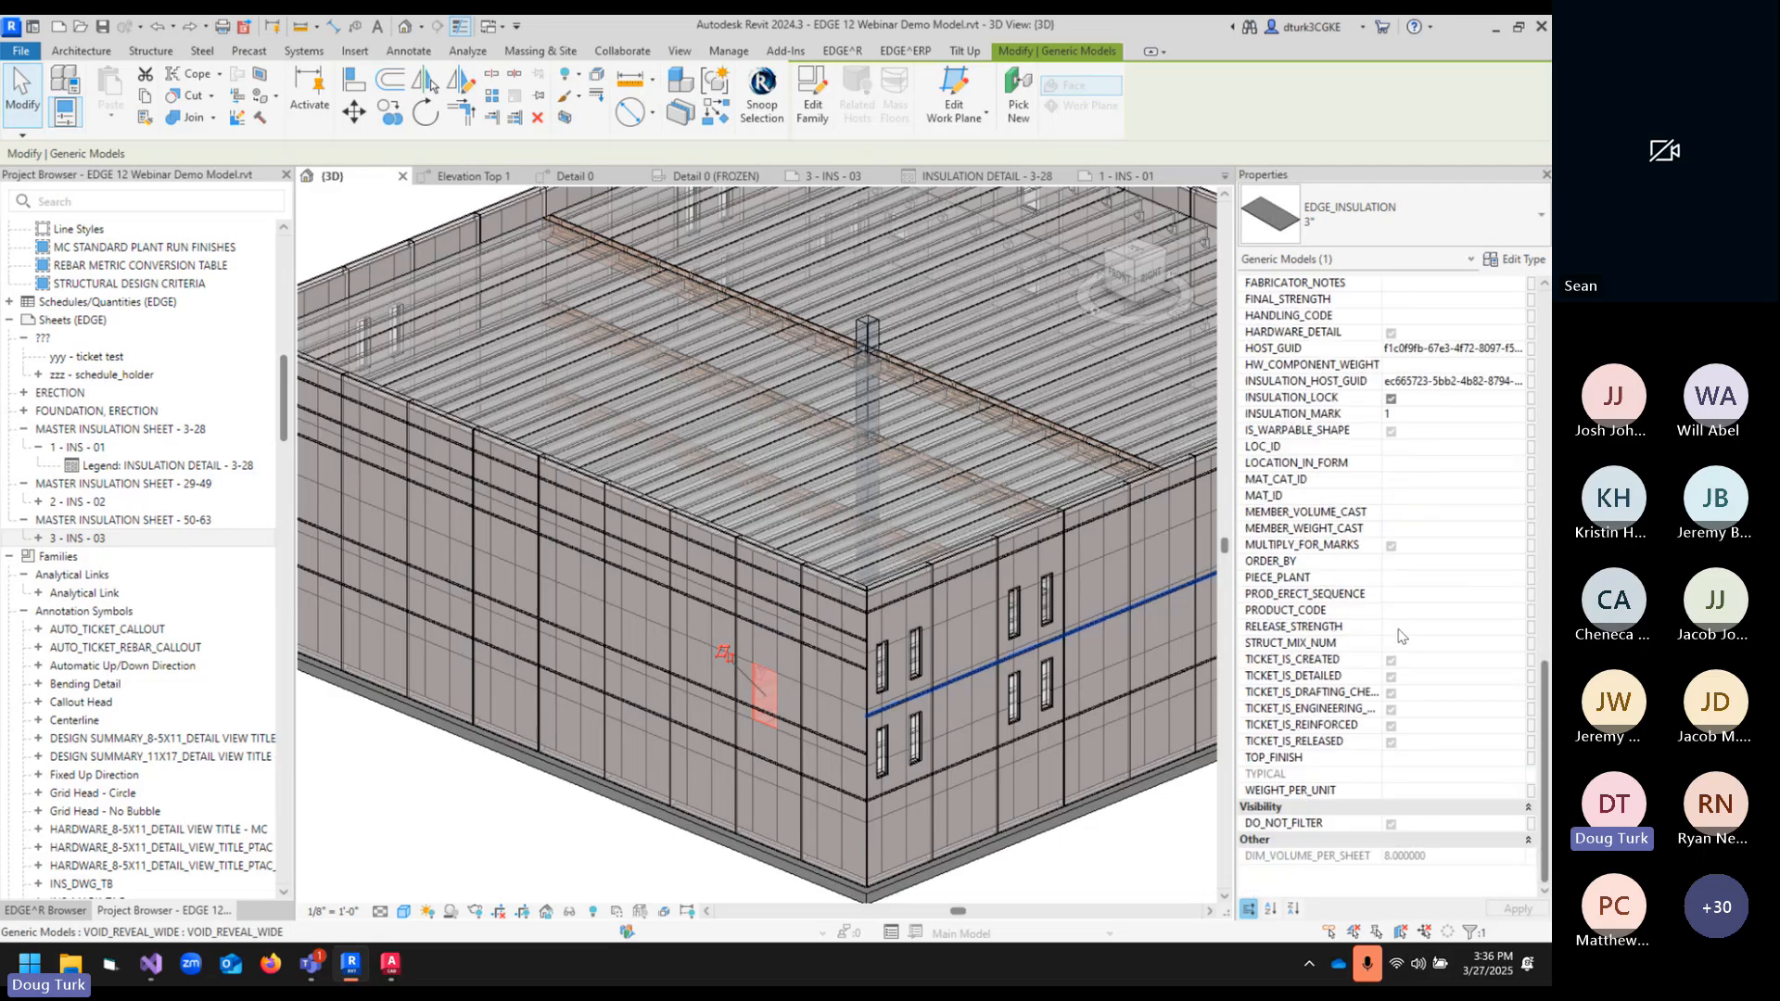
left_click(1417, 411)
key("Escape")
- Select the insulation piece notched around the lower window near the building corner and set its INSULATION_MARK to 100
scroll(859, 786, "up", 6)
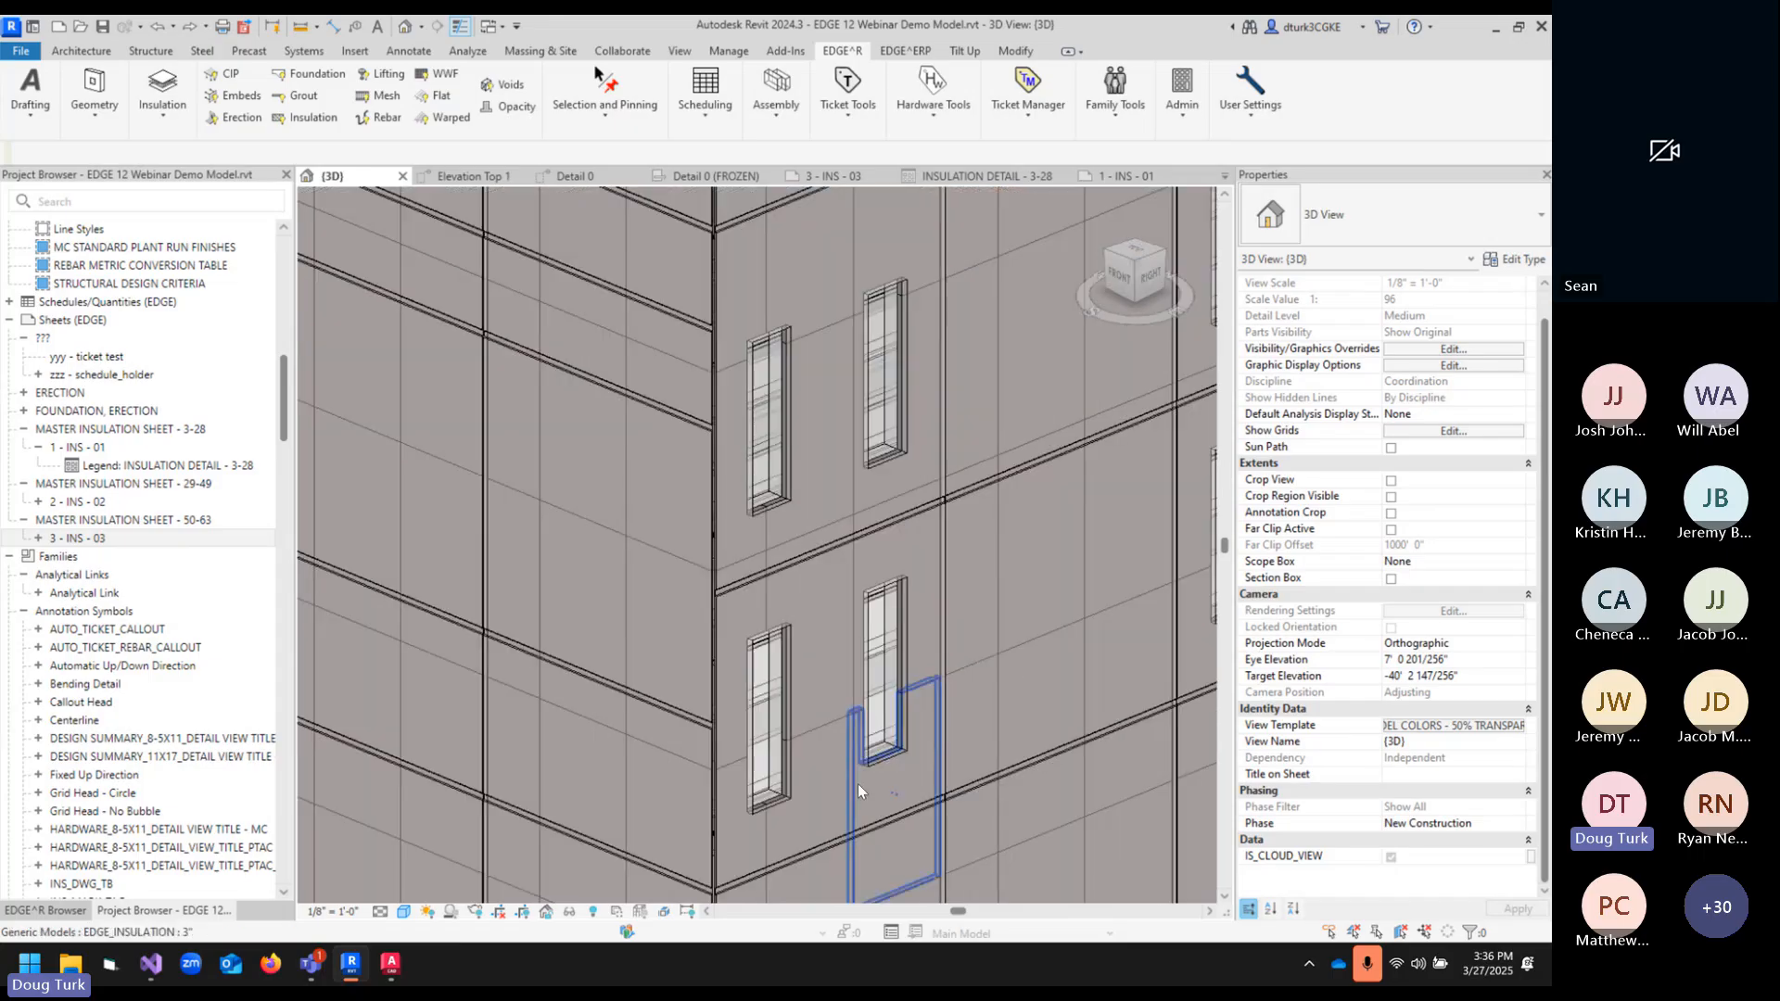
left_click(859, 787)
scroll(1424, 676, "down", 5)
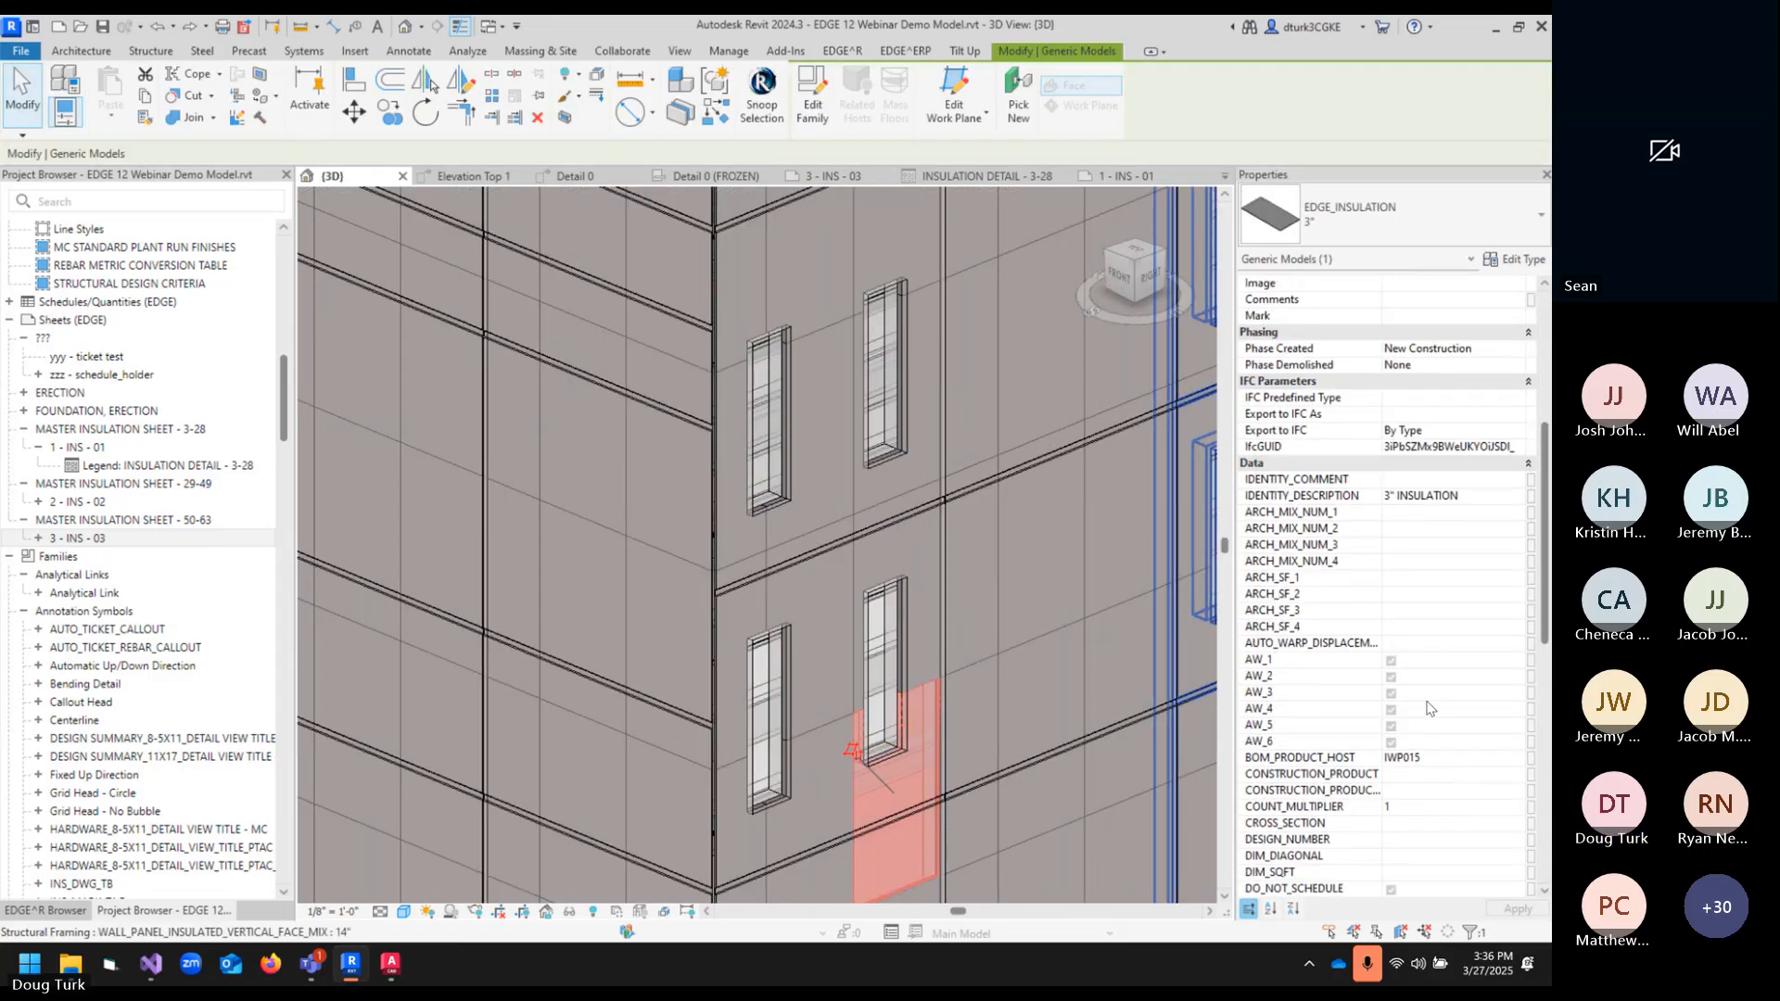
scroll(1428, 708, "down", 6)
left_click(1416, 659)
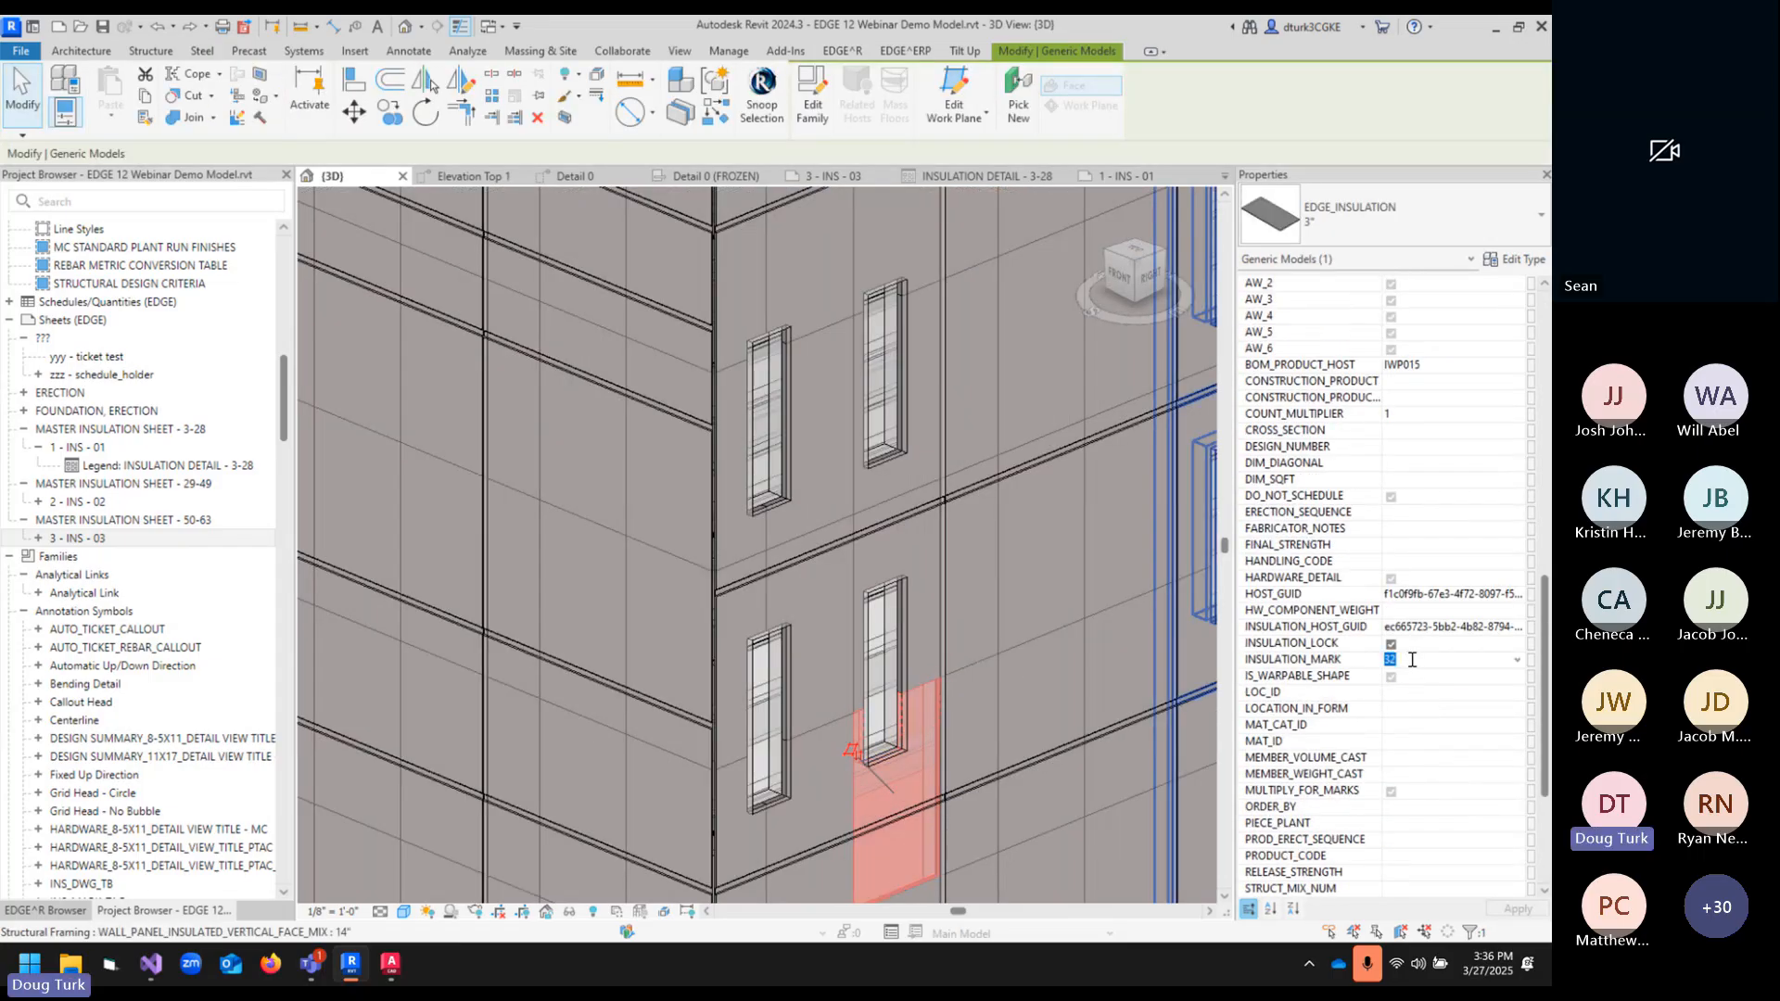
type("100")
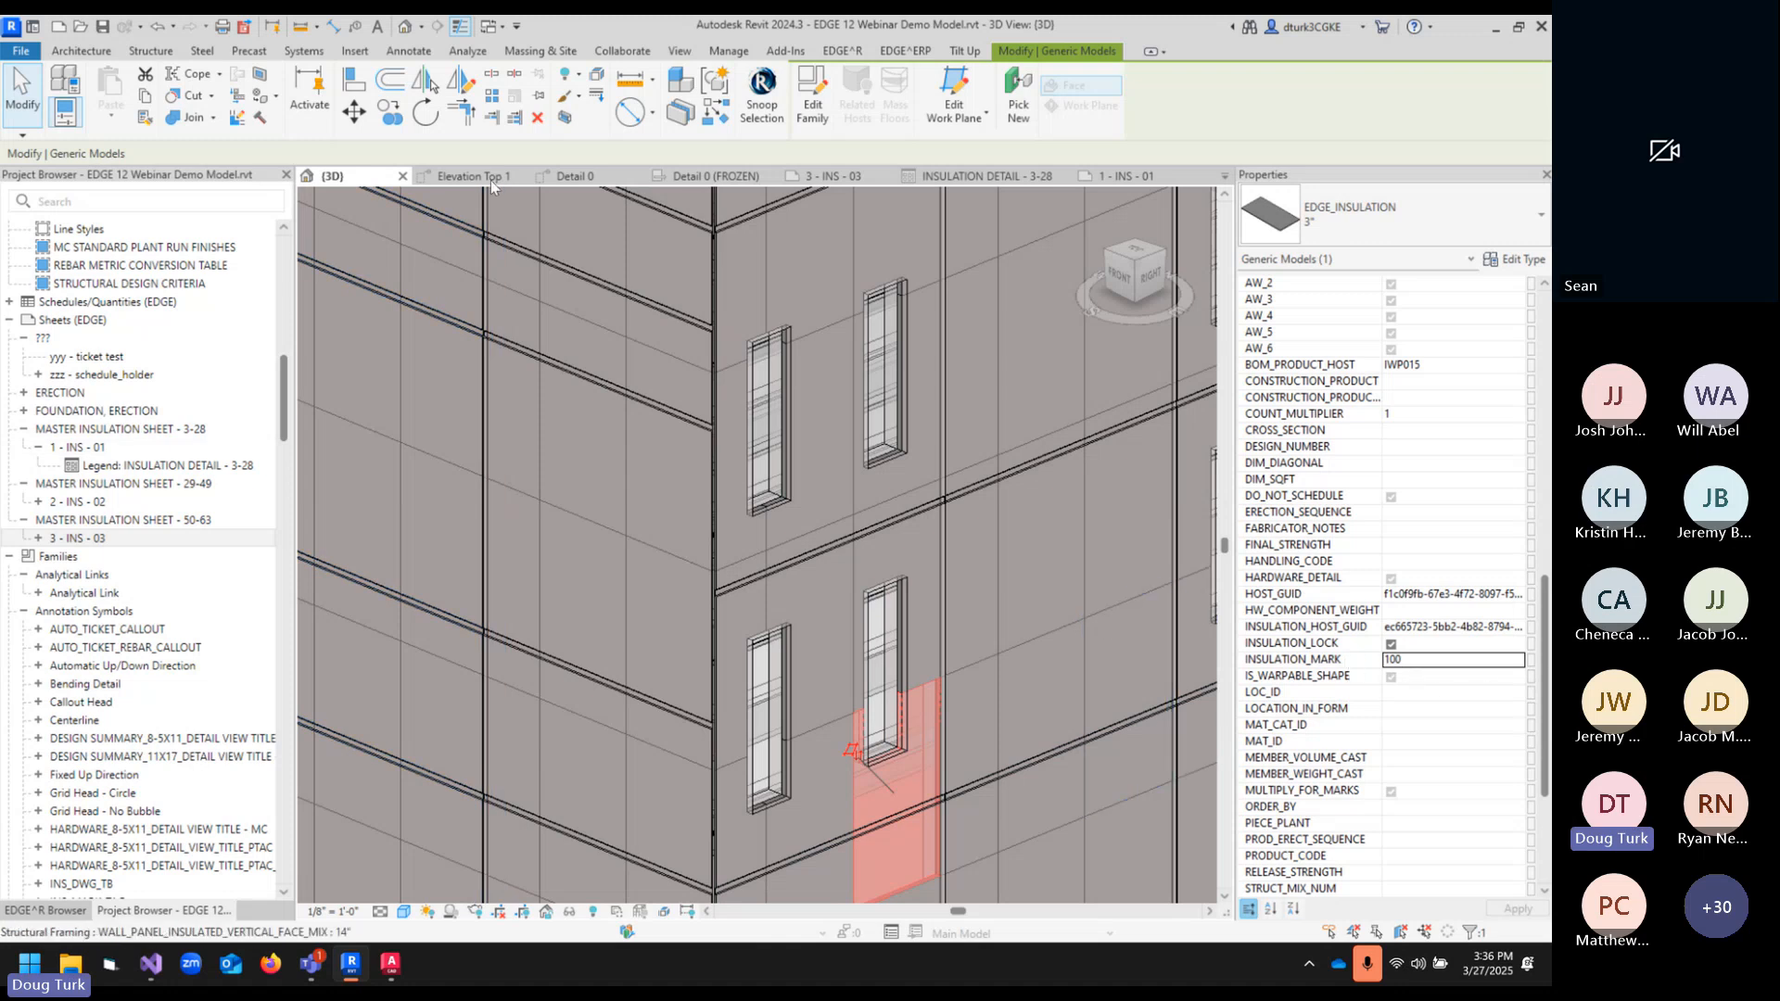
- Start Insulation Drawing - Mark for the selected piece and open sheet 3 - INS - 03 at its last row of details
left_click(859, 52)
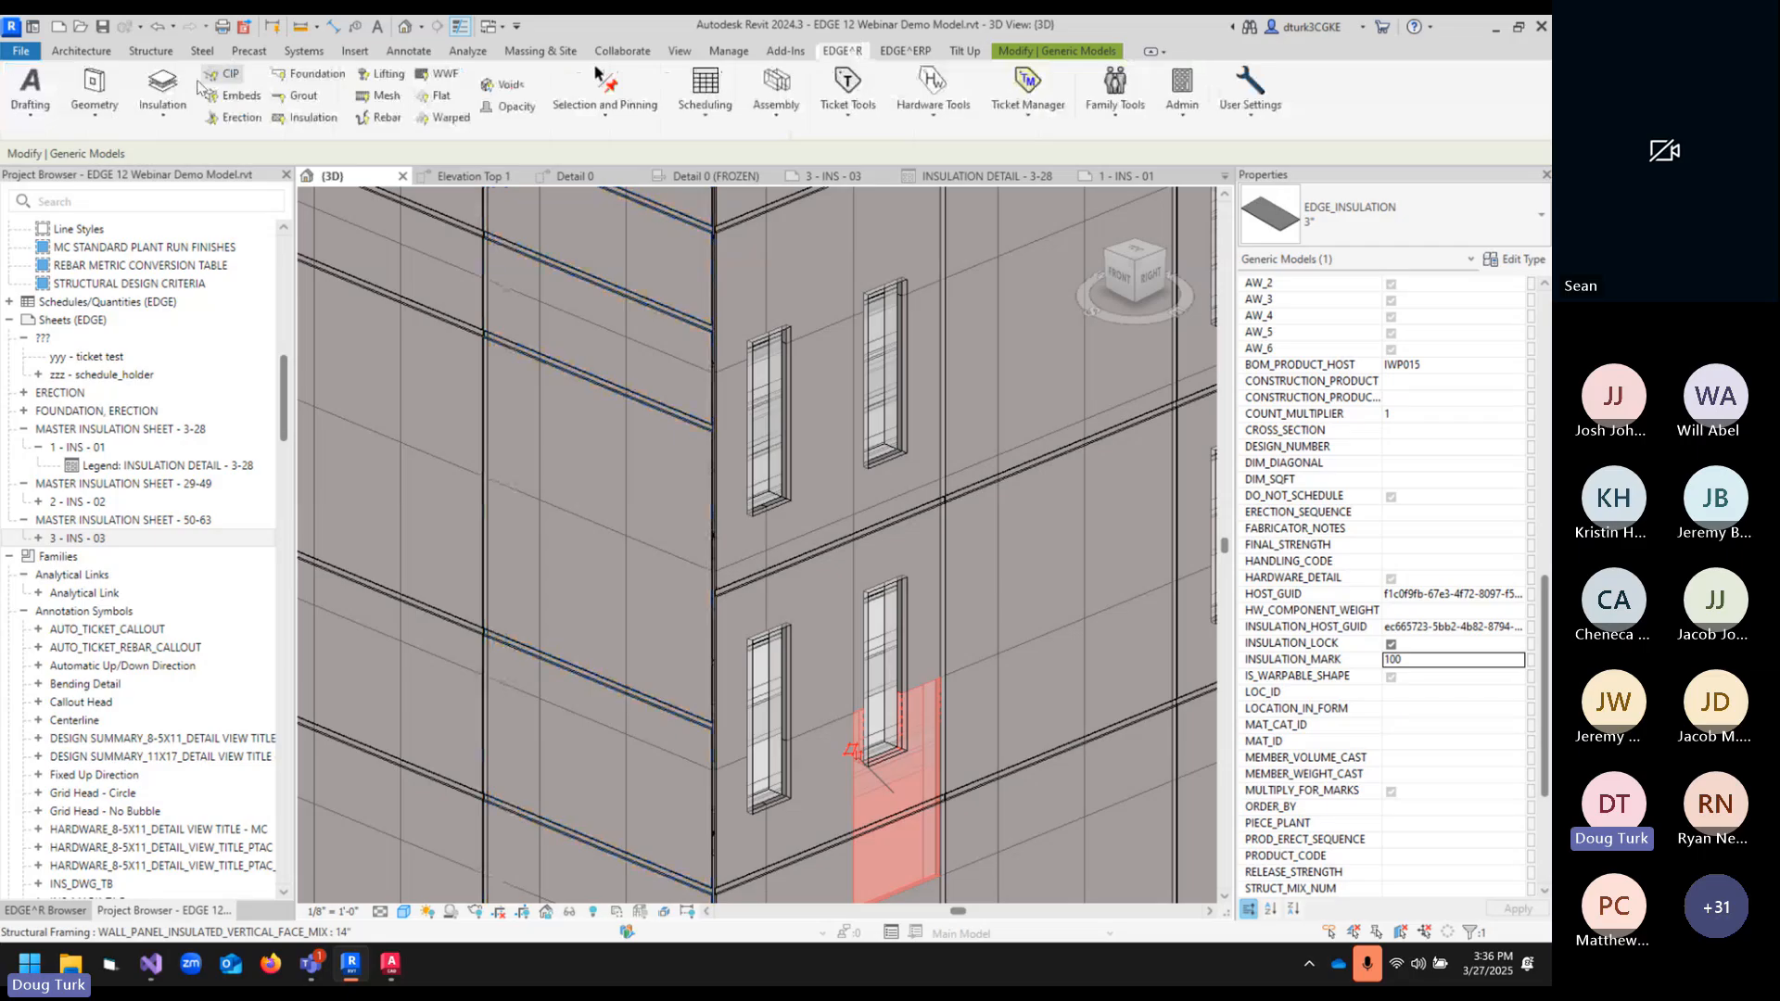
left_click(163, 92)
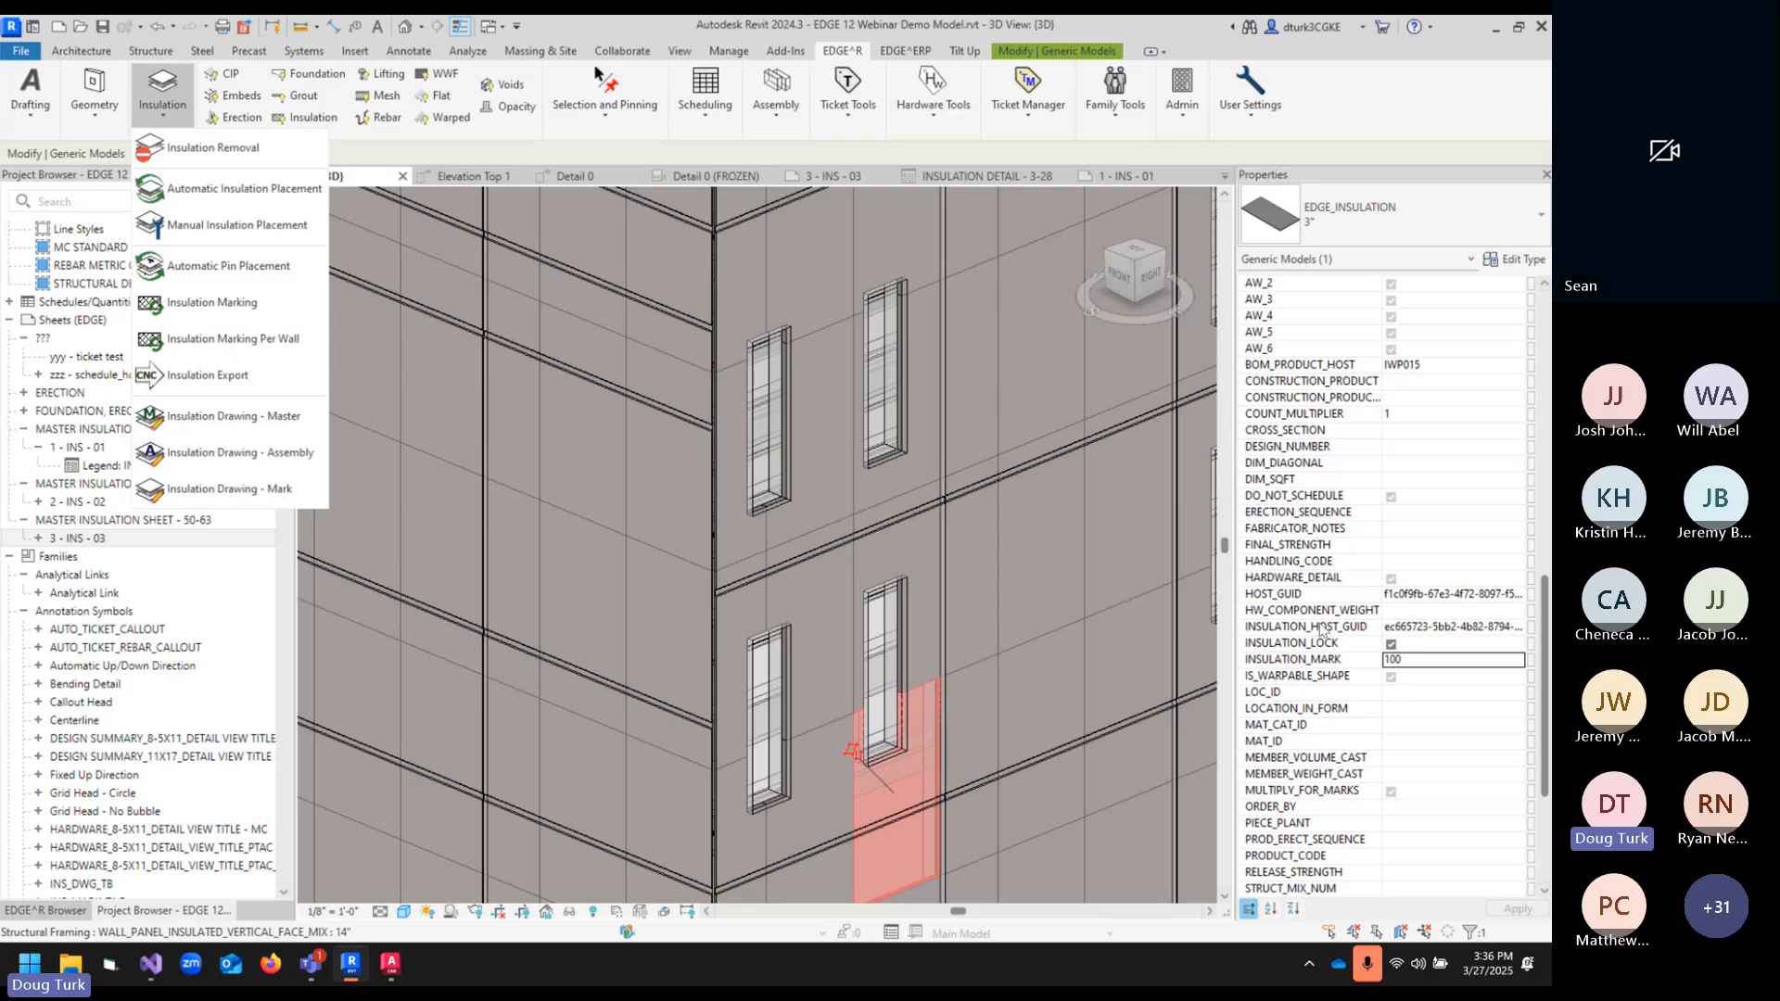
left_click(231, 501)
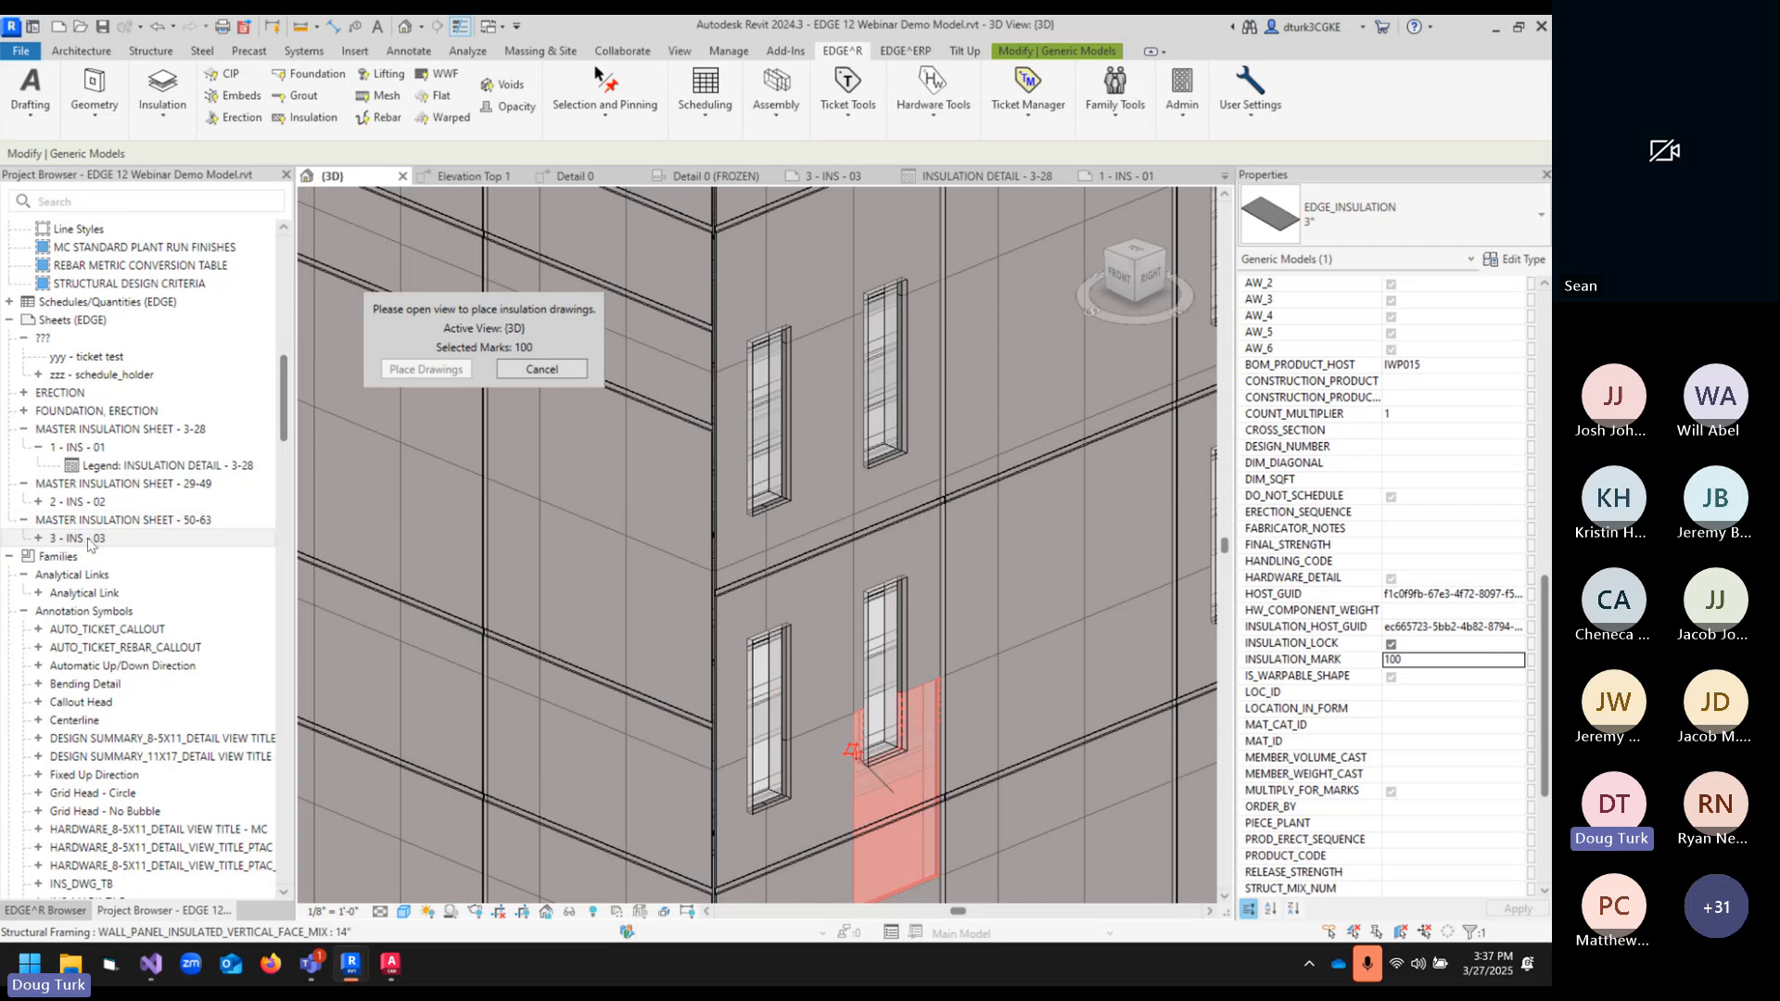
double_click(55, 538)
middle_click_drag(956, 474, 859, 562)
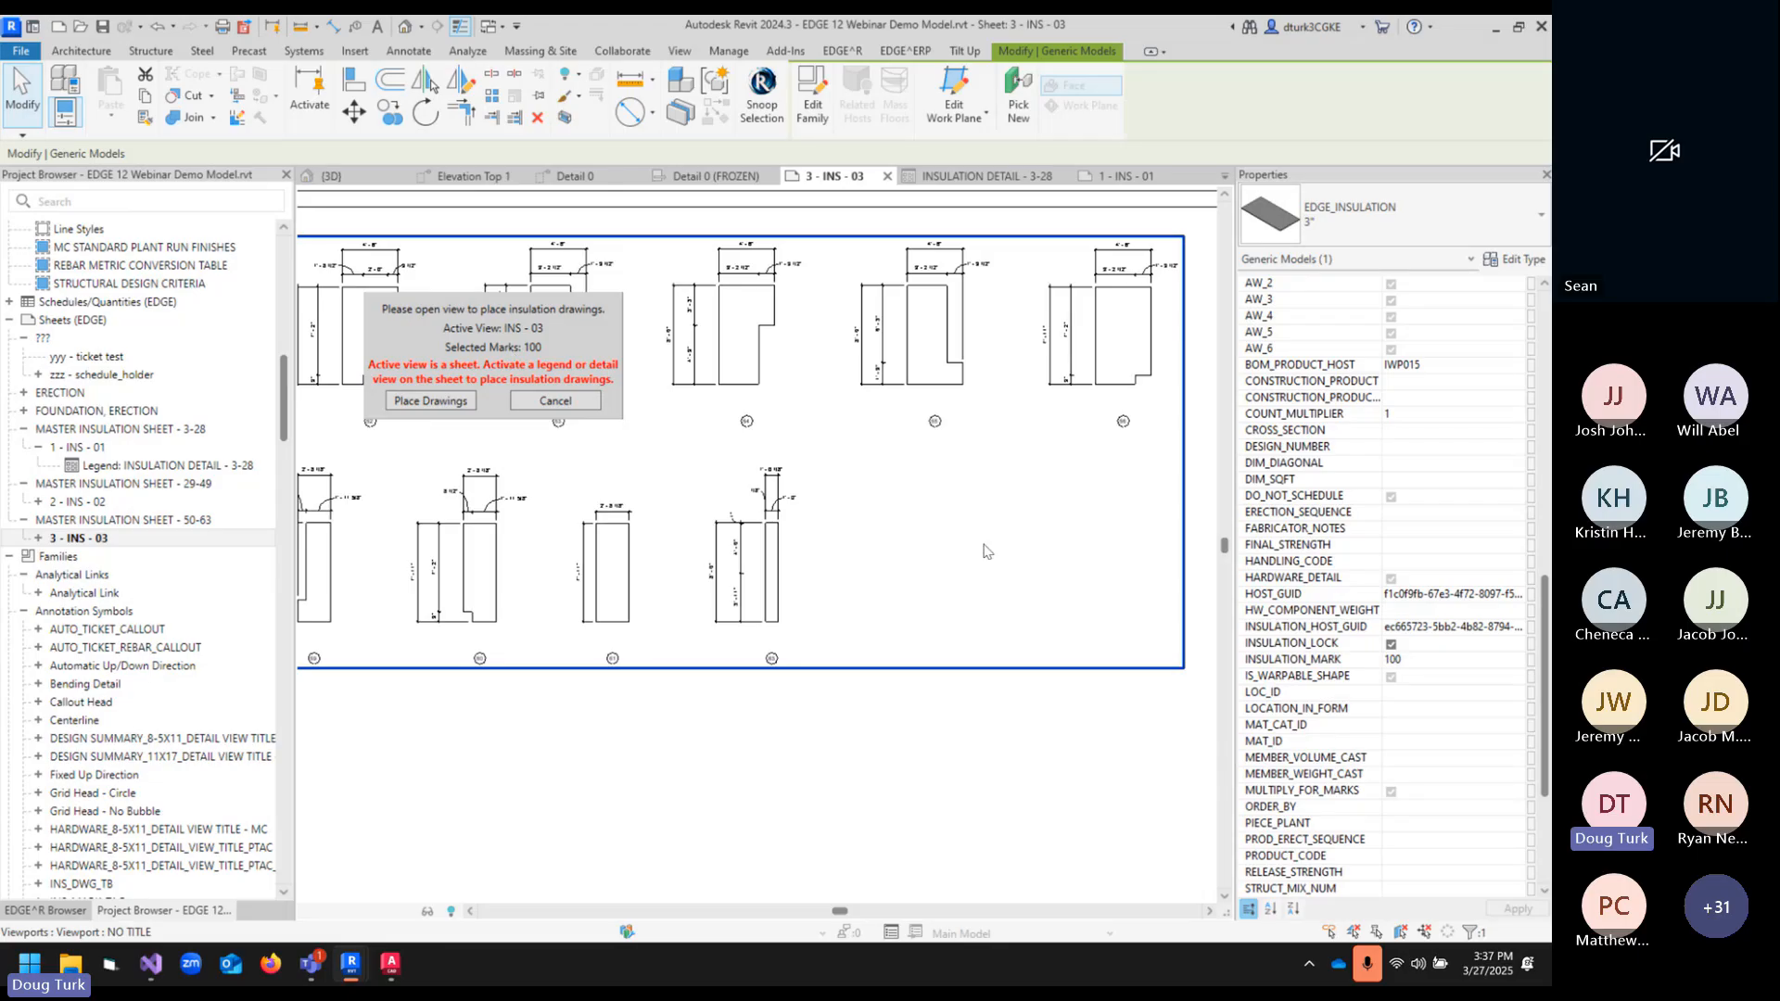
- Activate the INSULATION DETAIL - 50-63 legend on the sheet and place the mark 100 detail in the free space after mark 63
left_click(993, 574)
left_click_drag(494, 330, 429, 338)
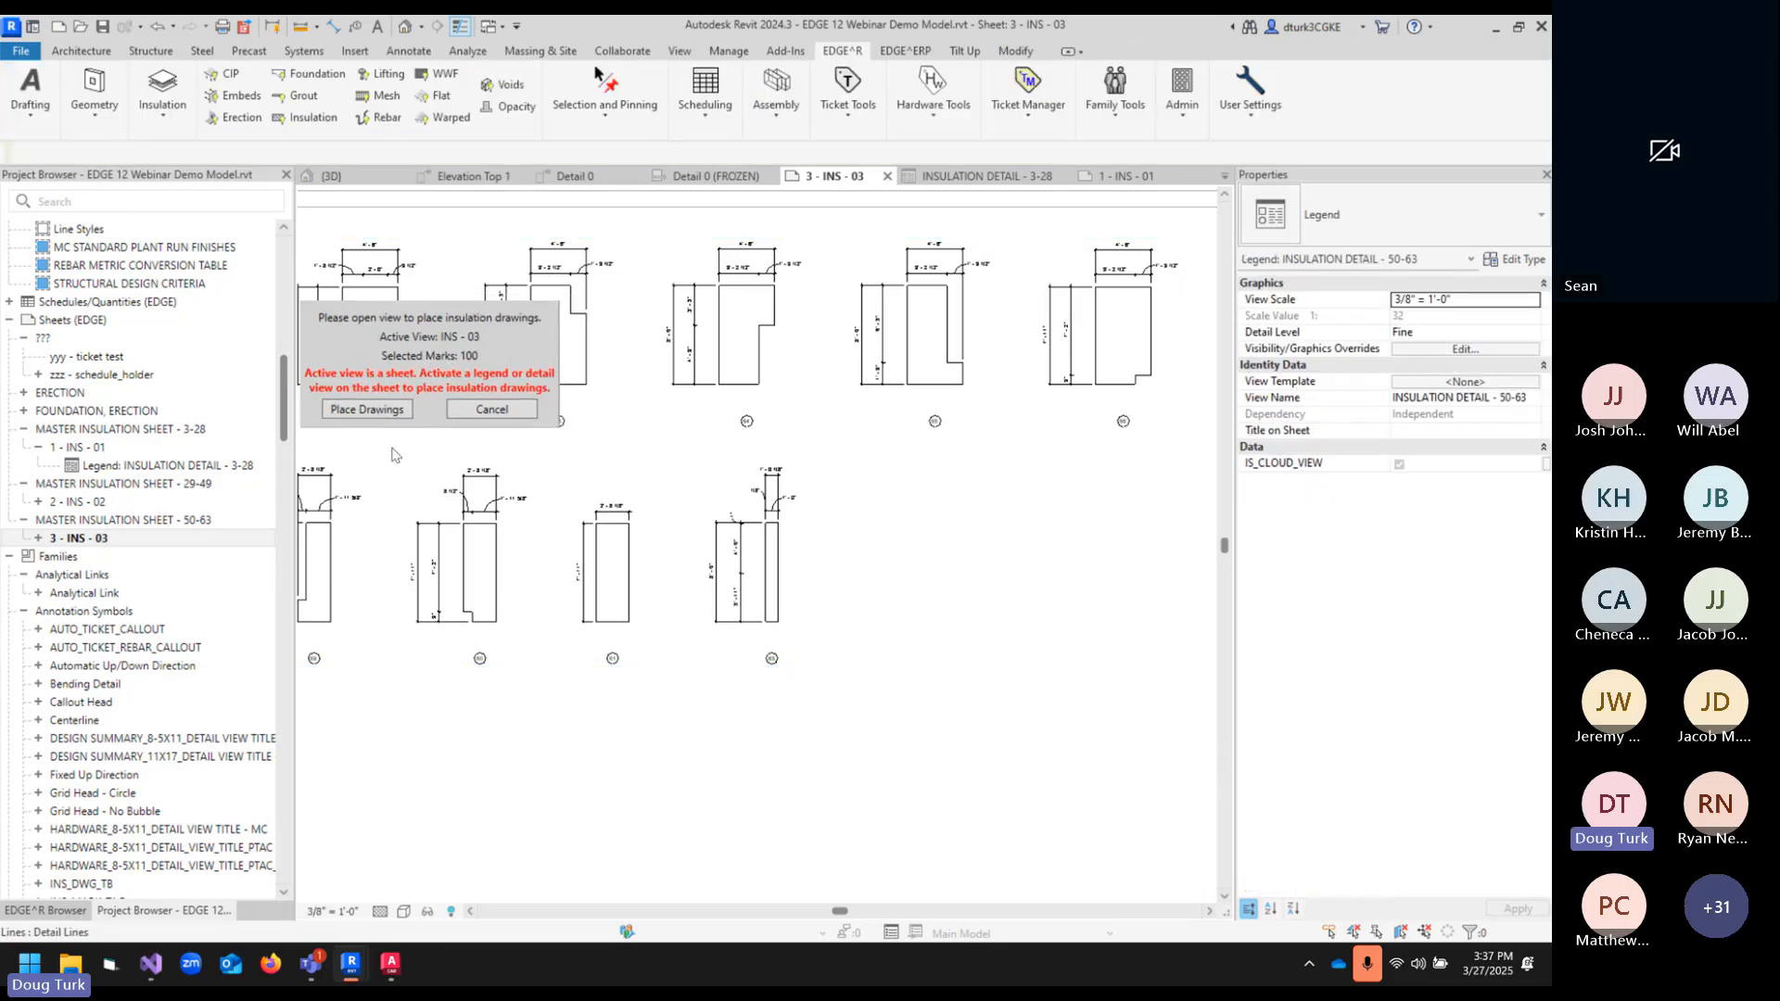
left_click(78, 539)
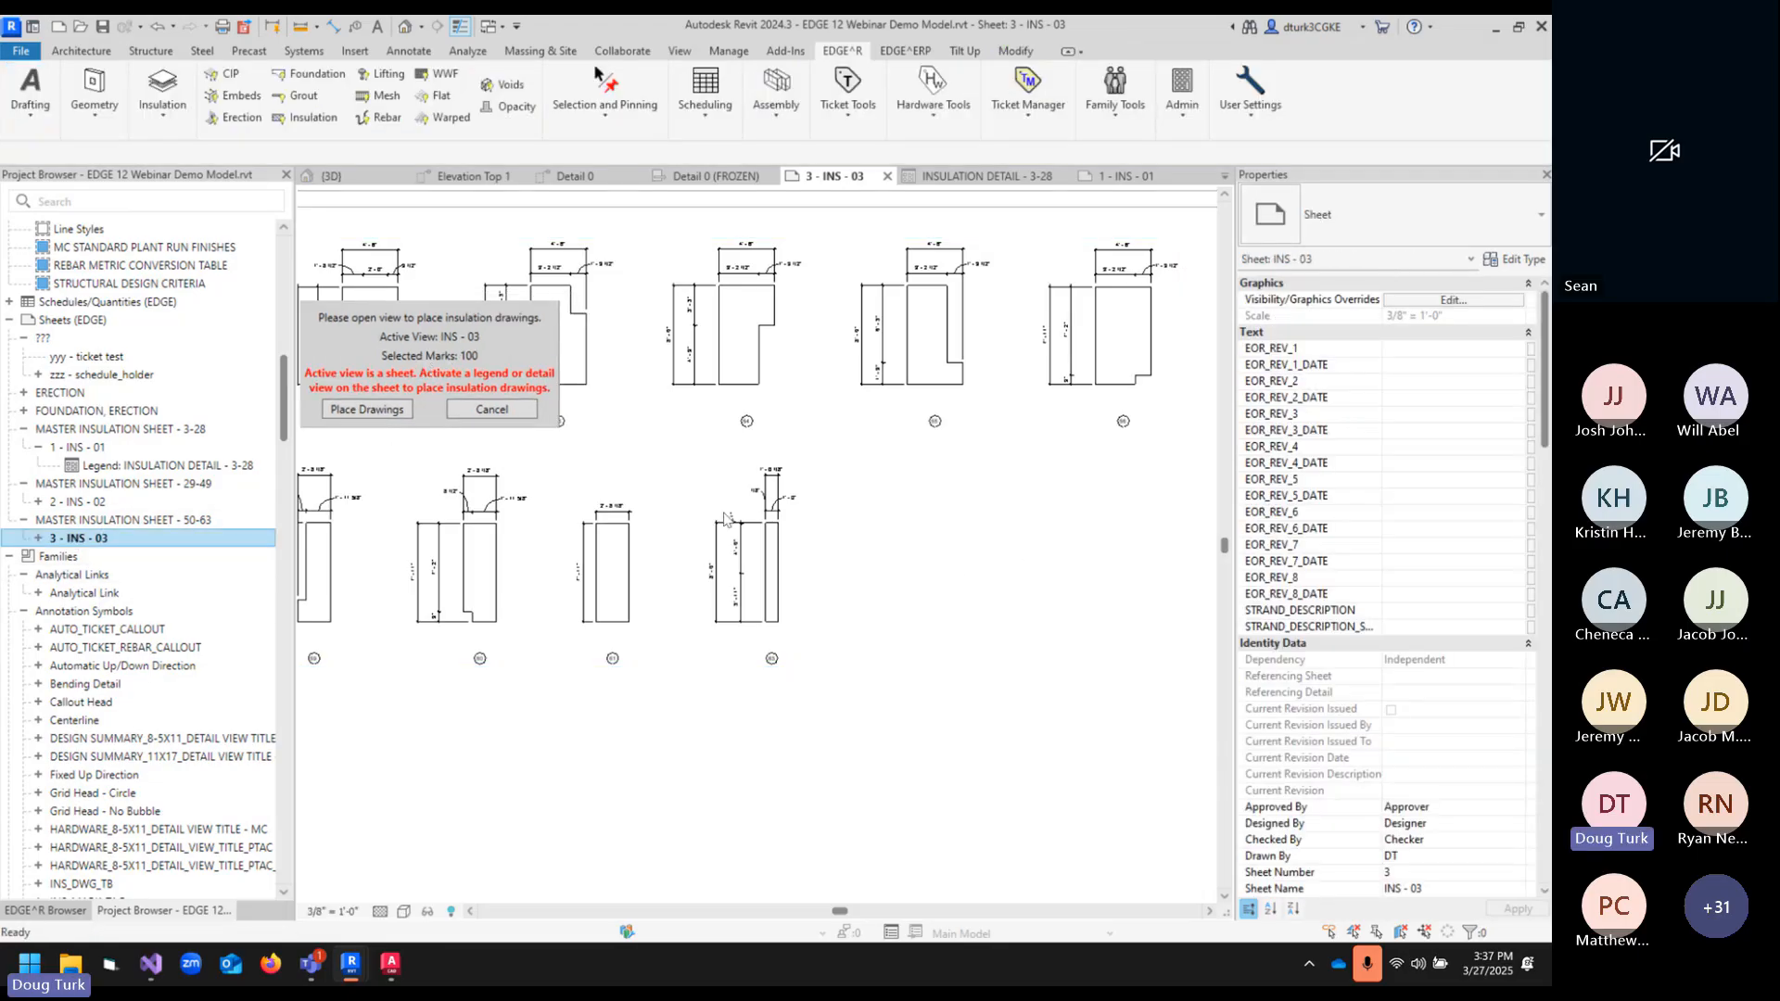
left_click(1006, 506)
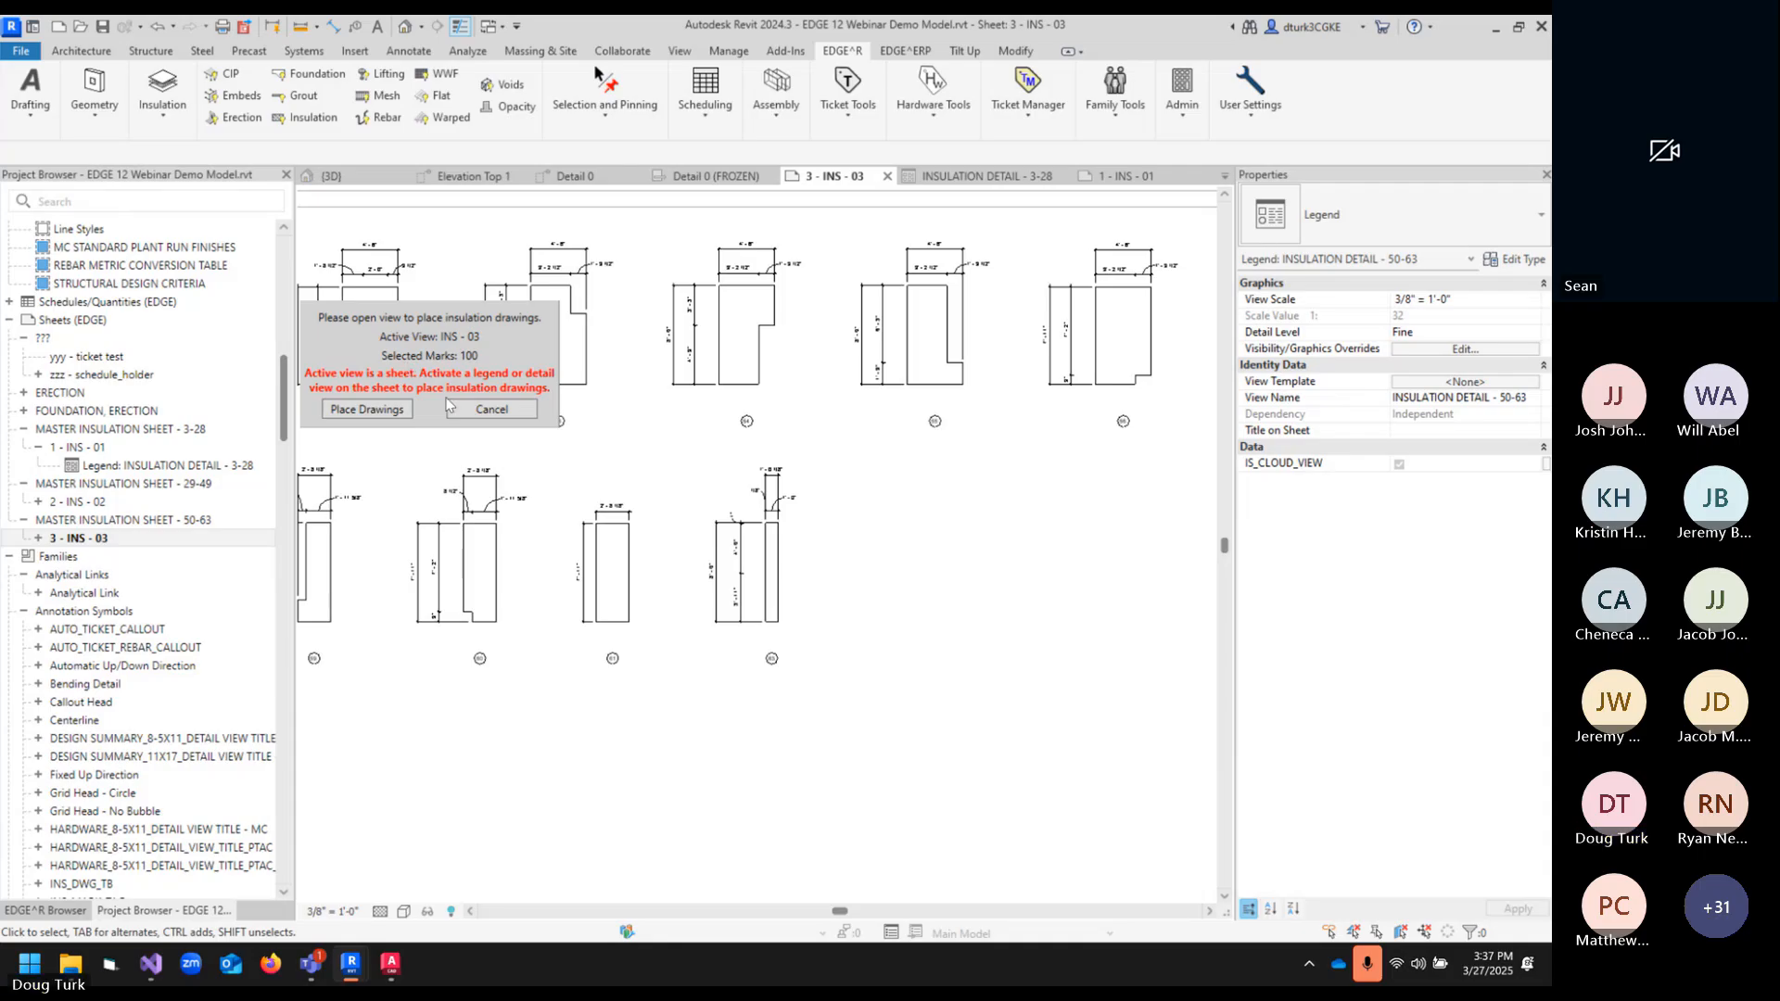
left_click_drag(412, 357, 424, 289)
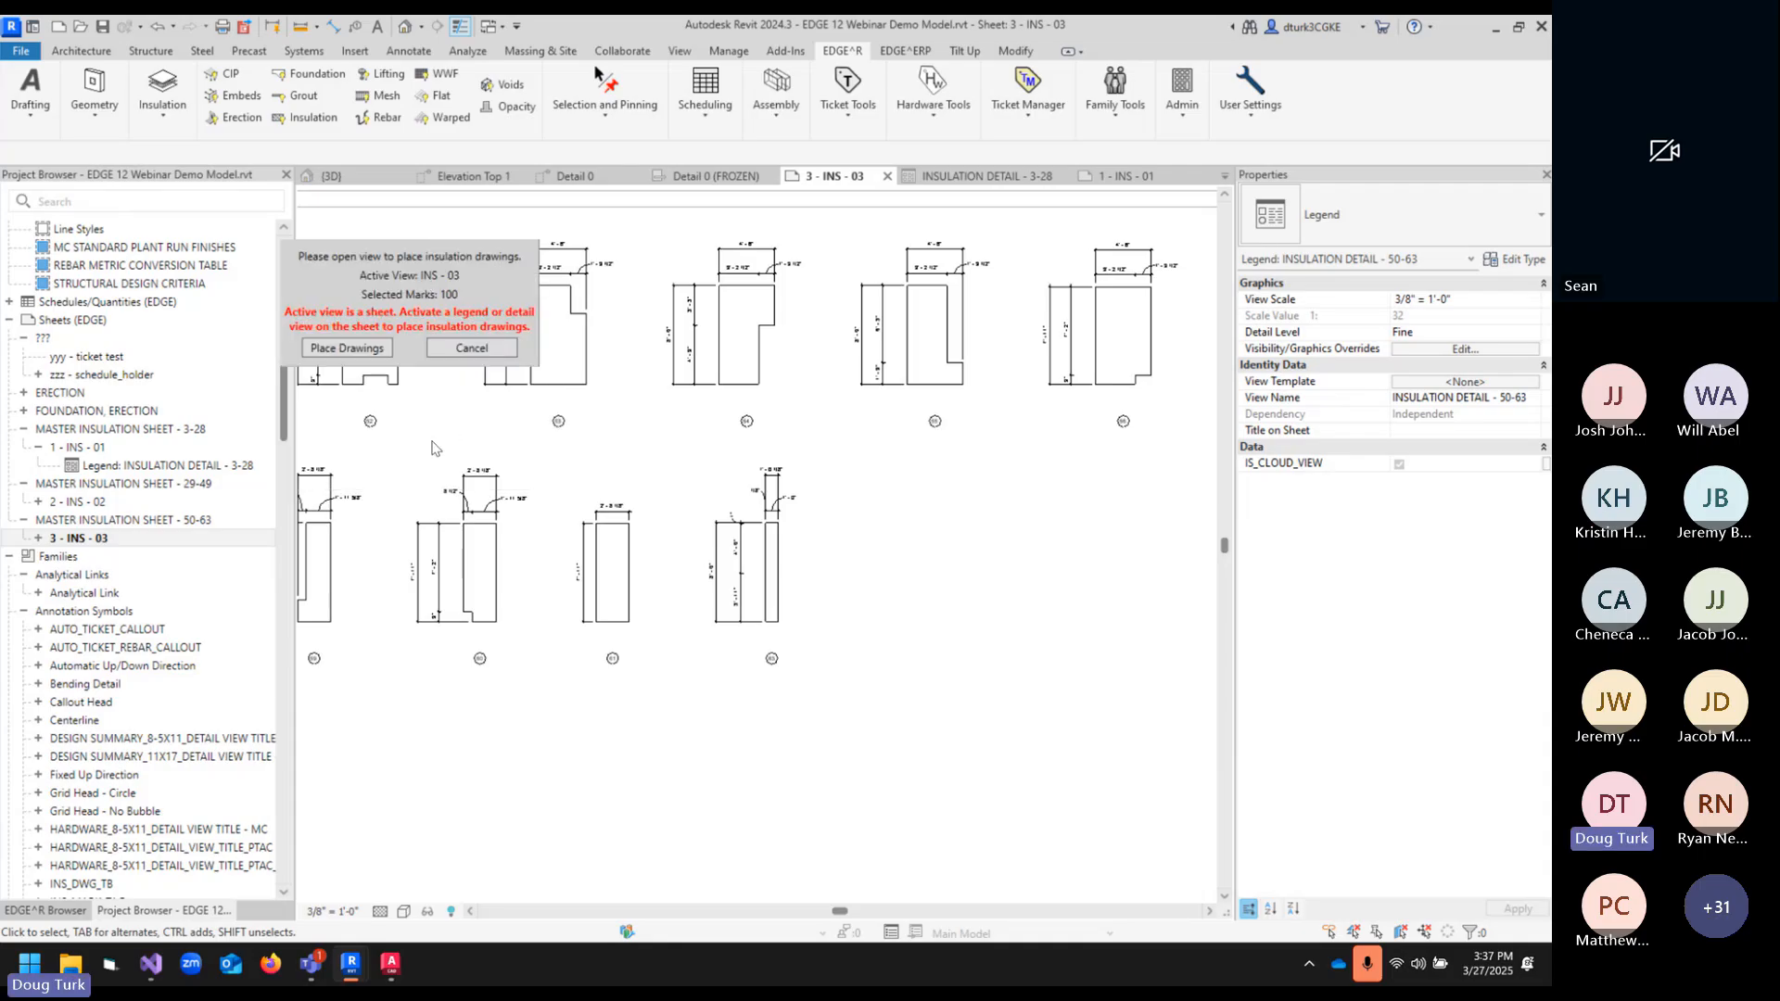
left_click(348, 349)
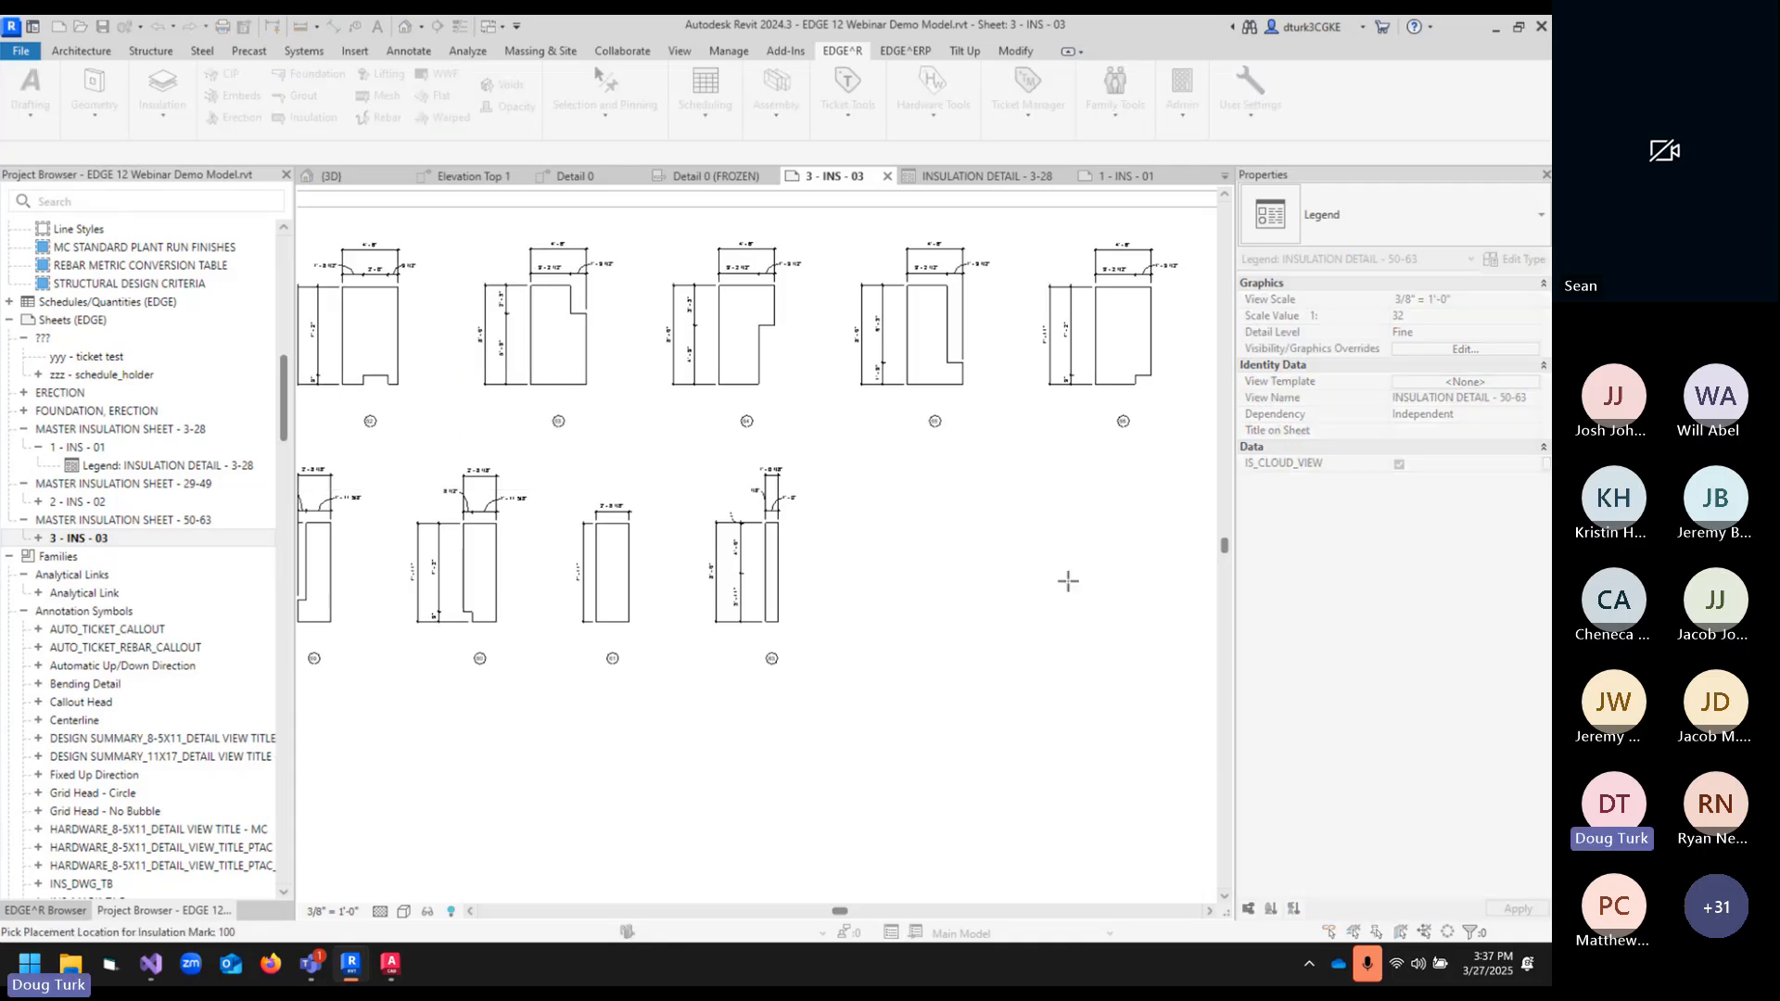
left_click(855, 647)
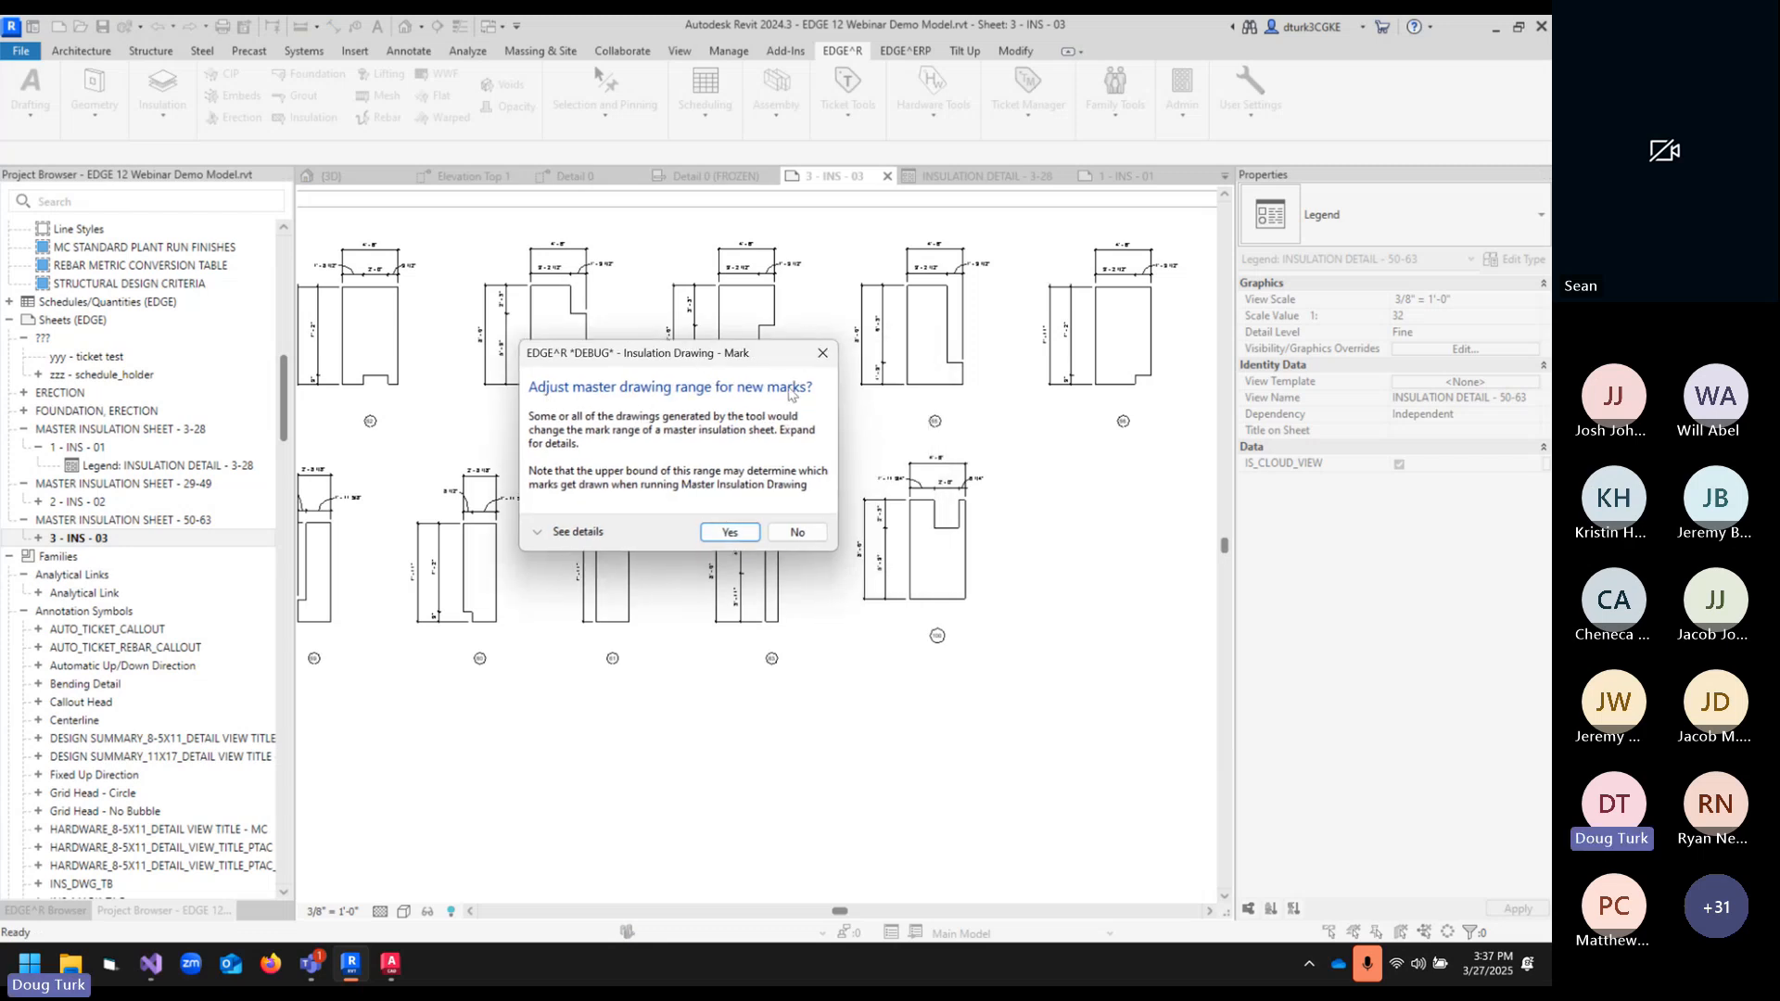
- Review the details of the master drawing range adjustment and accept renaming INSULATION DETAIL - 50-63 to INSULATION DETAIL - 50-100
left_click(580, 532)
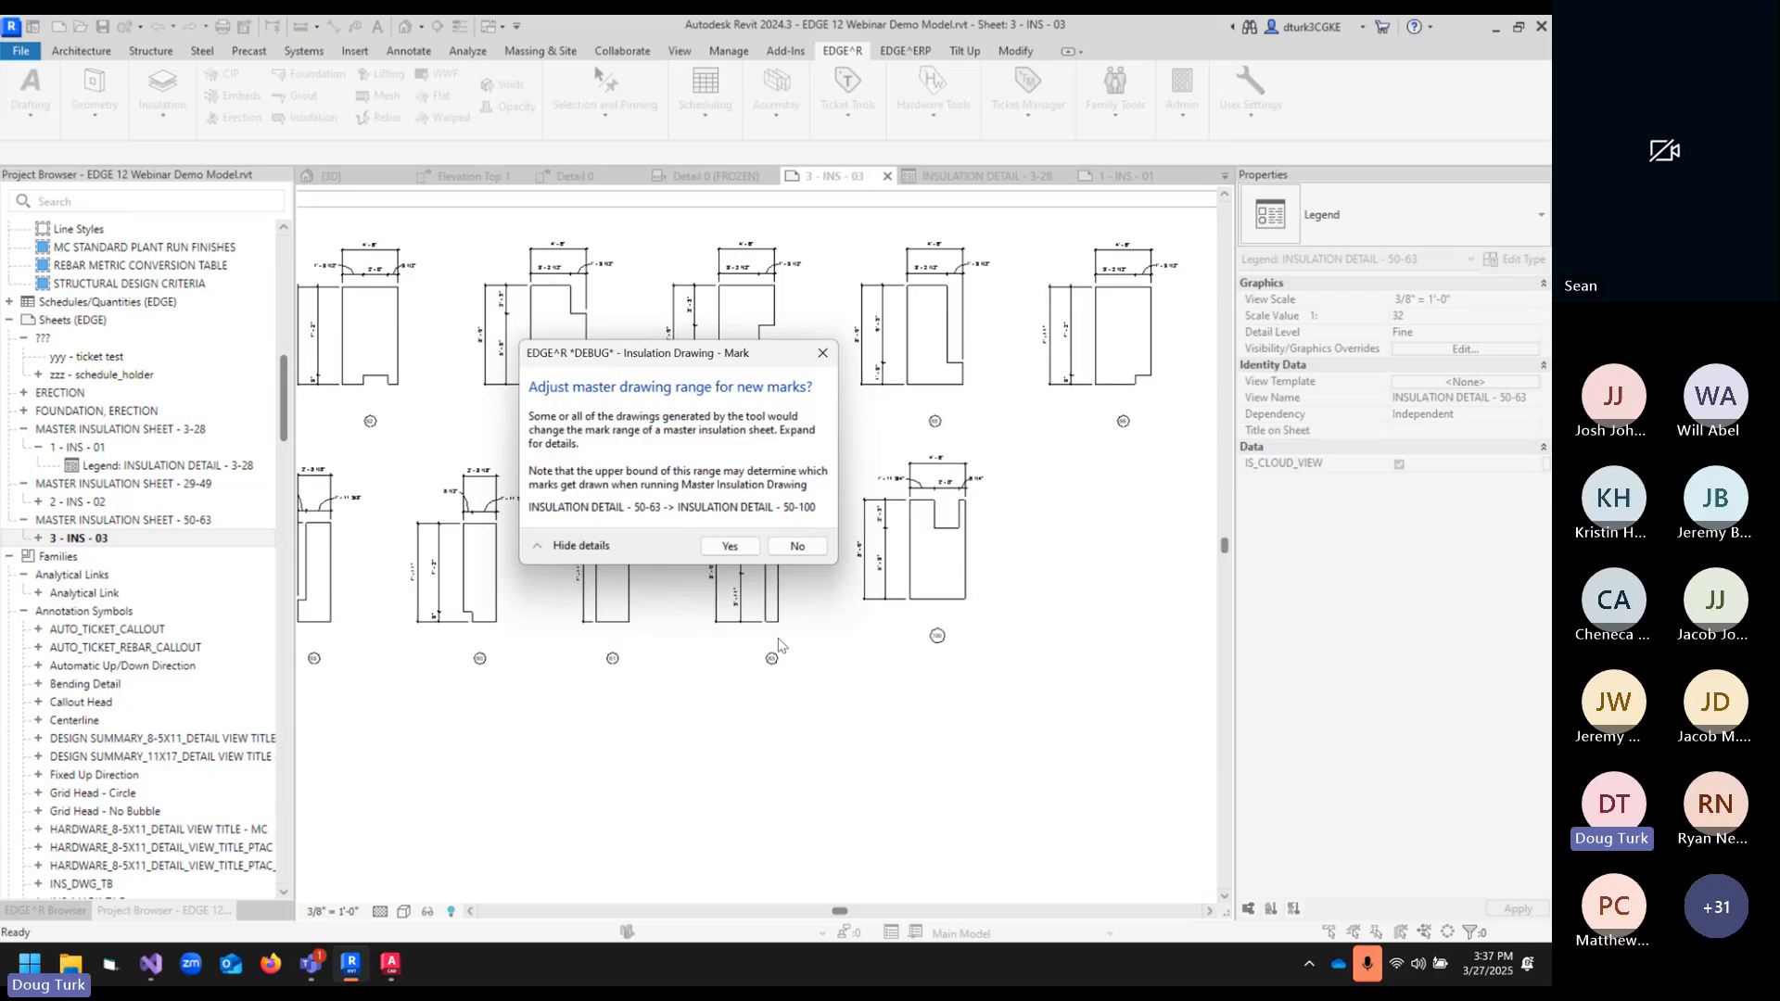
left_click(729, 546)
left_click(891, 507)
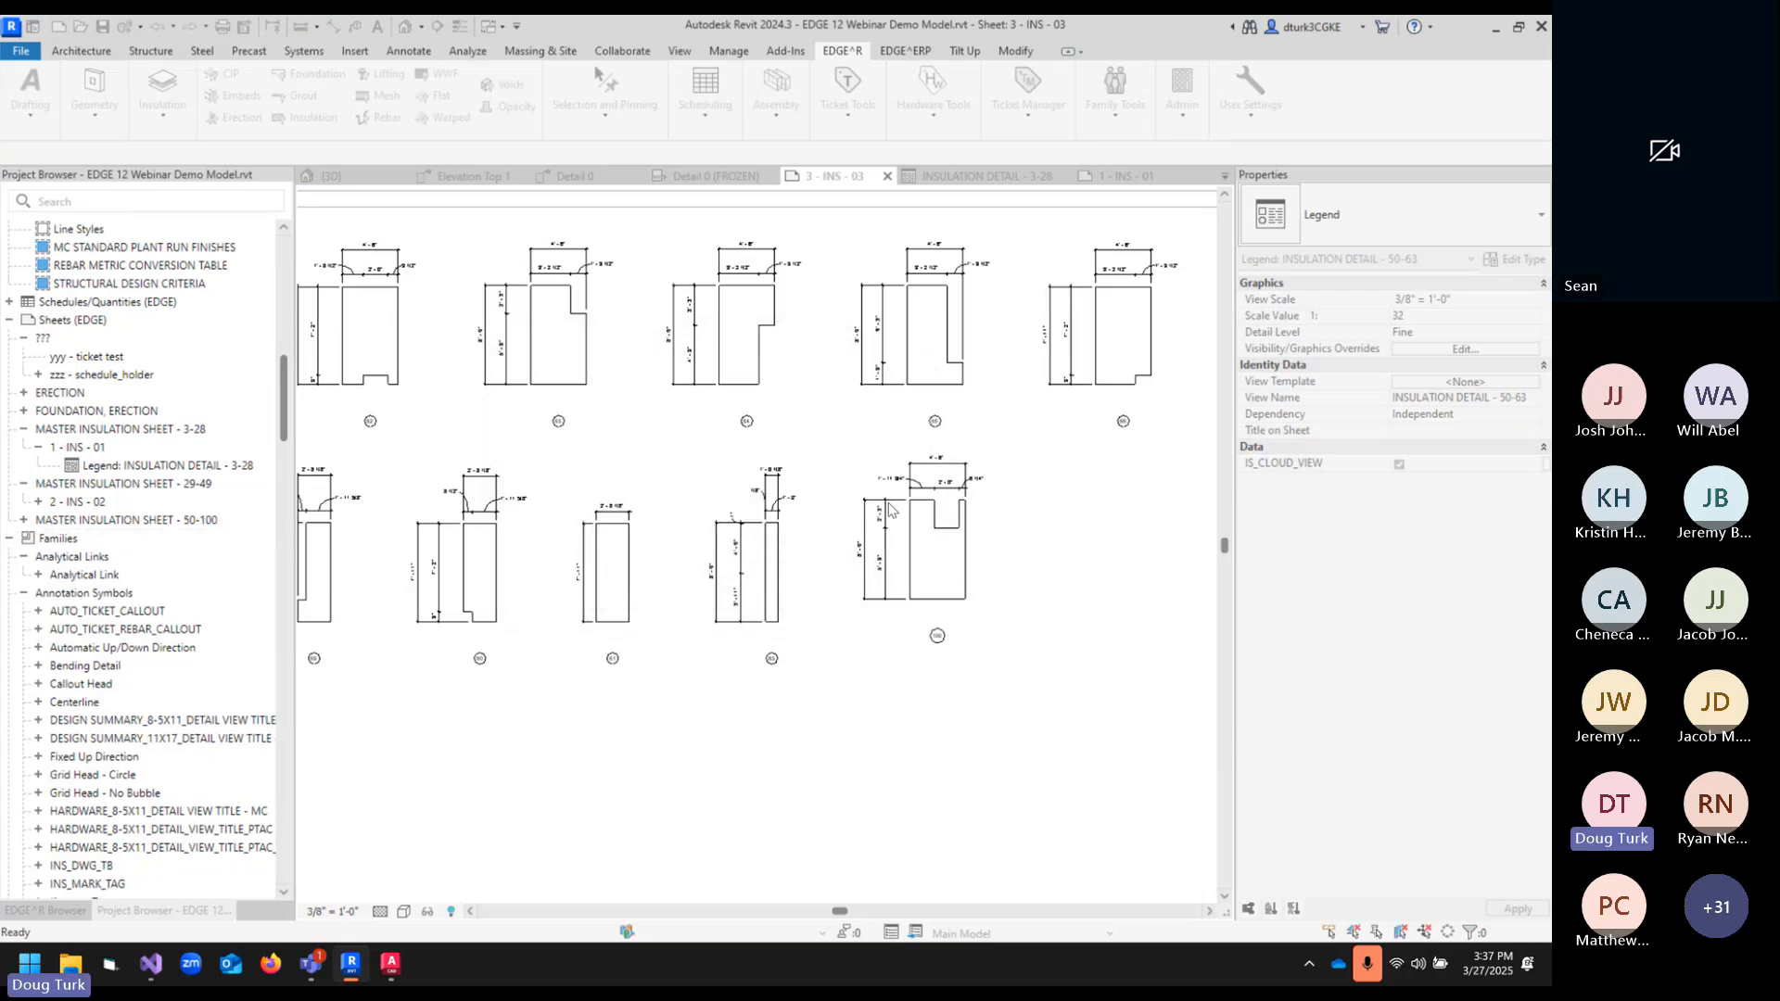
- Examine the sheet group, the legend listed under 3 - INS - 03 and the new mark 100 detail, and deactivate the legend viewport
left_click(195, 520)
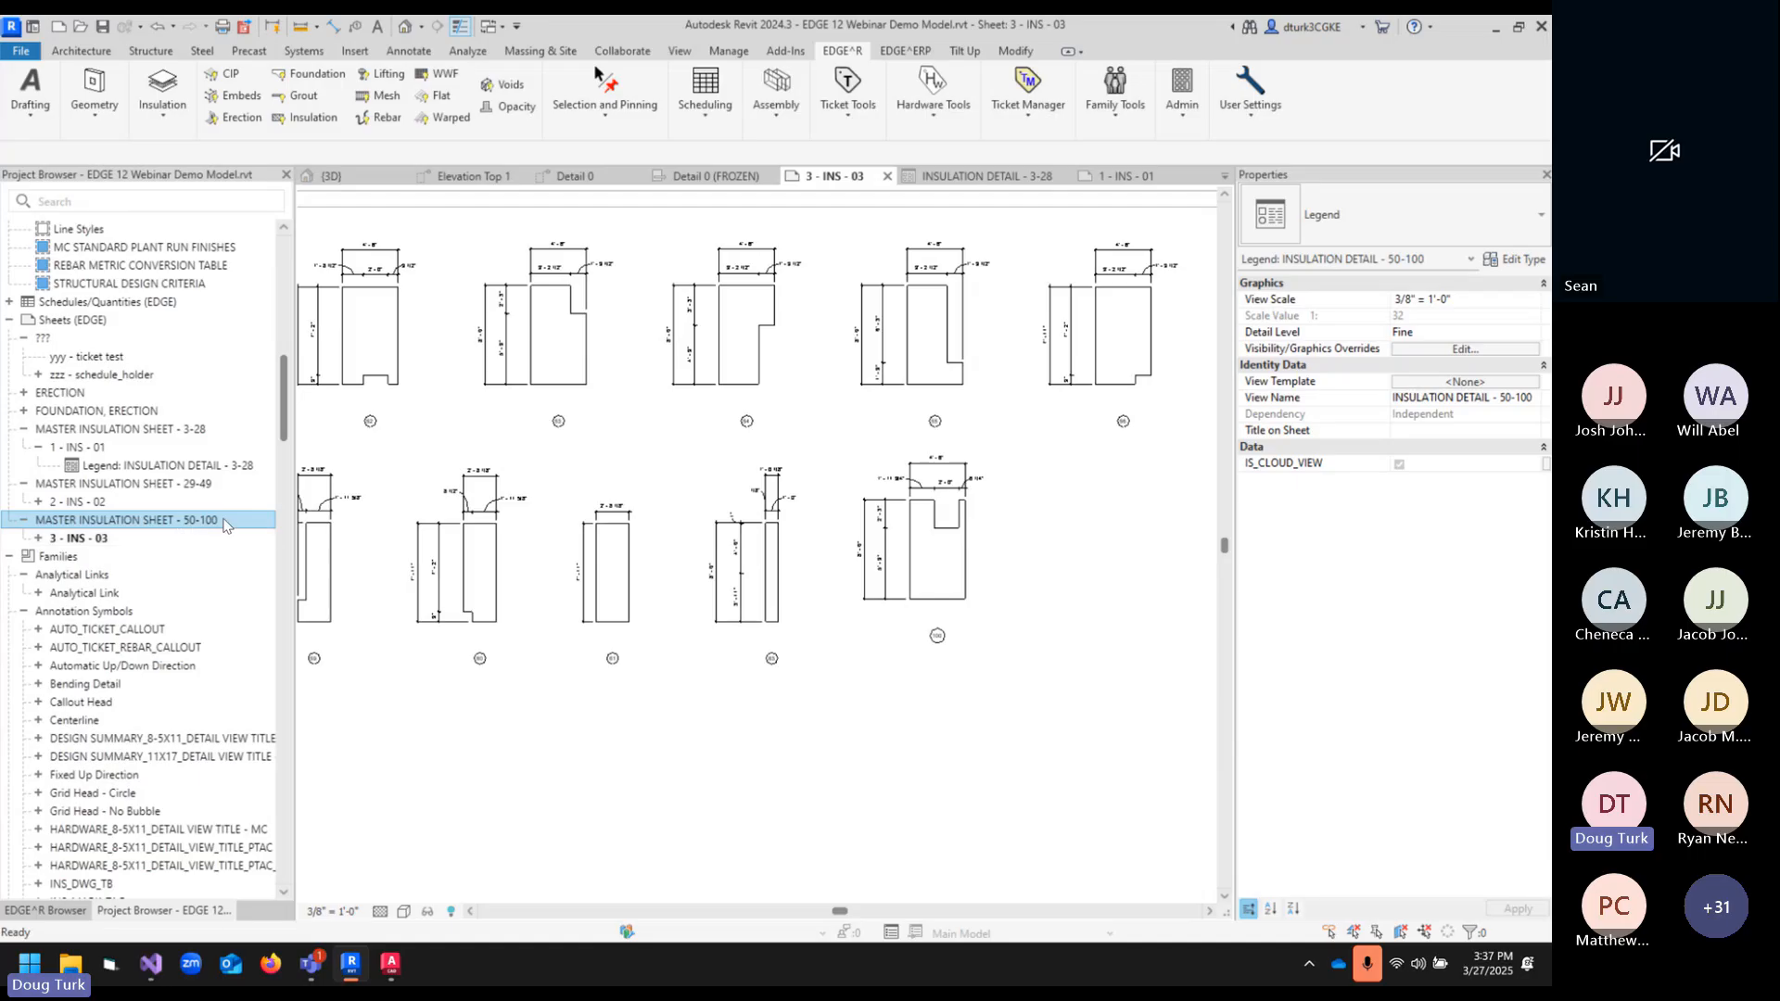
left_click(79, 537)
left_click(38, 537)
left_click(213, 556)
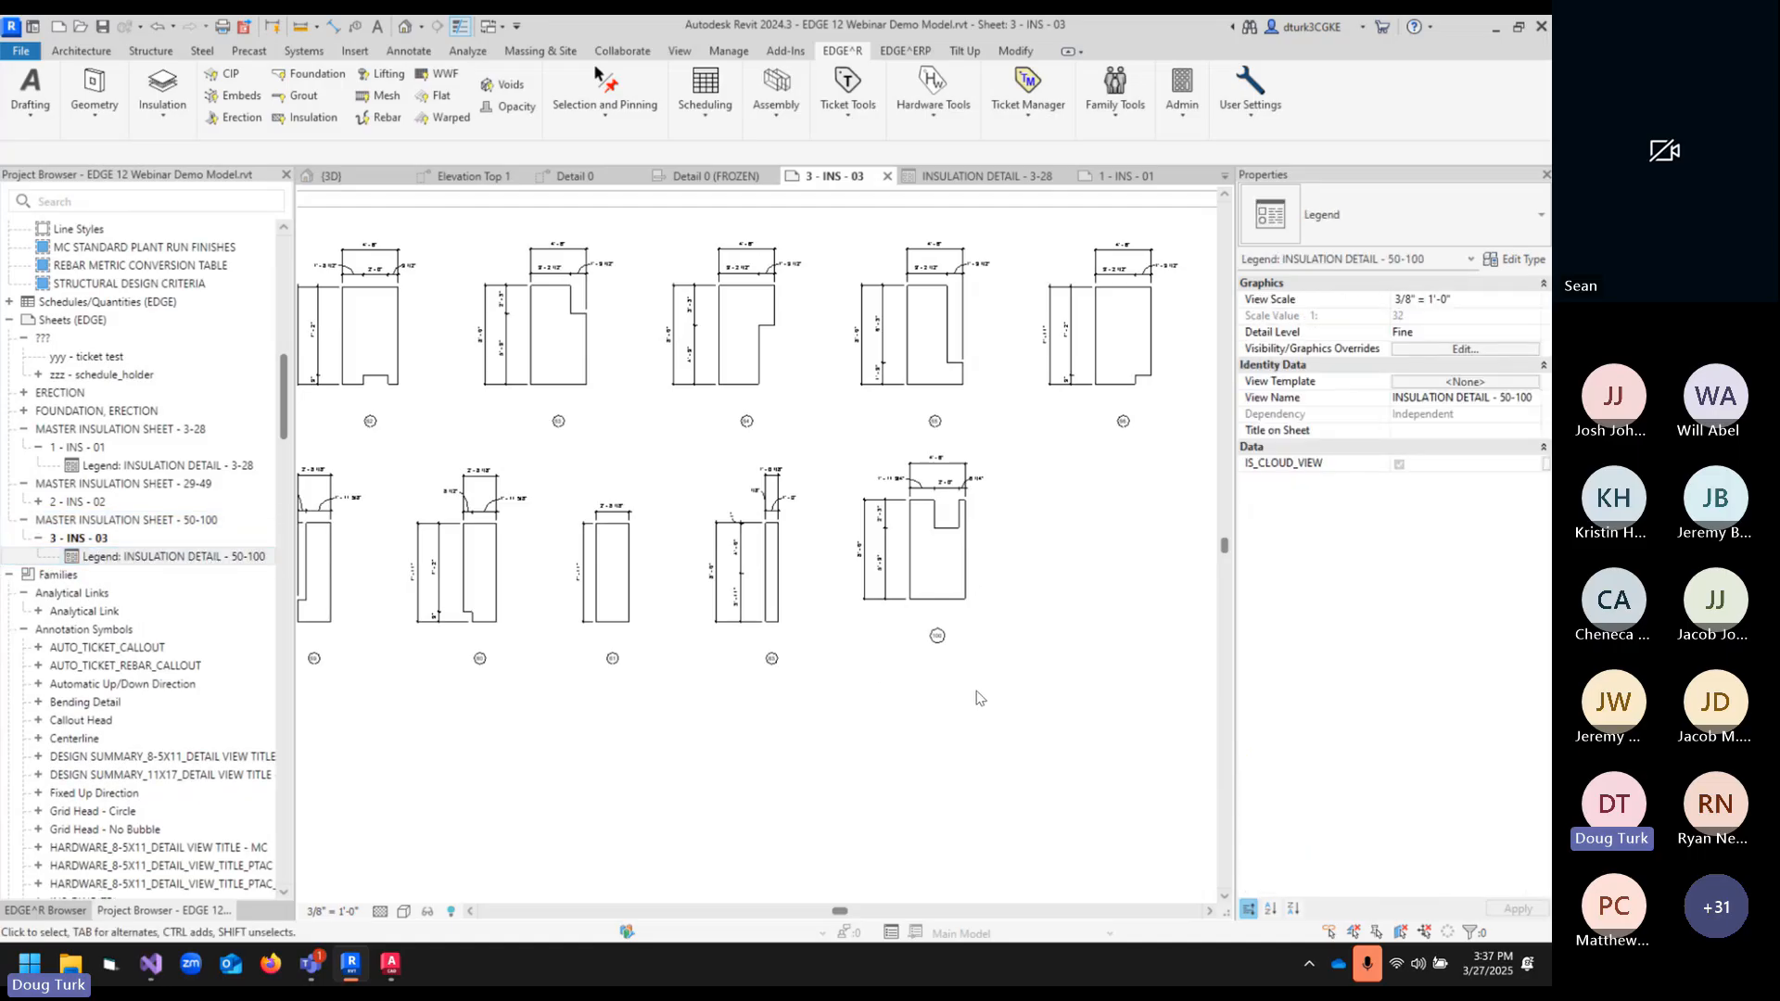
scroll(954, 668, "up", 5)
scroll(1067, 570, "down", 4)
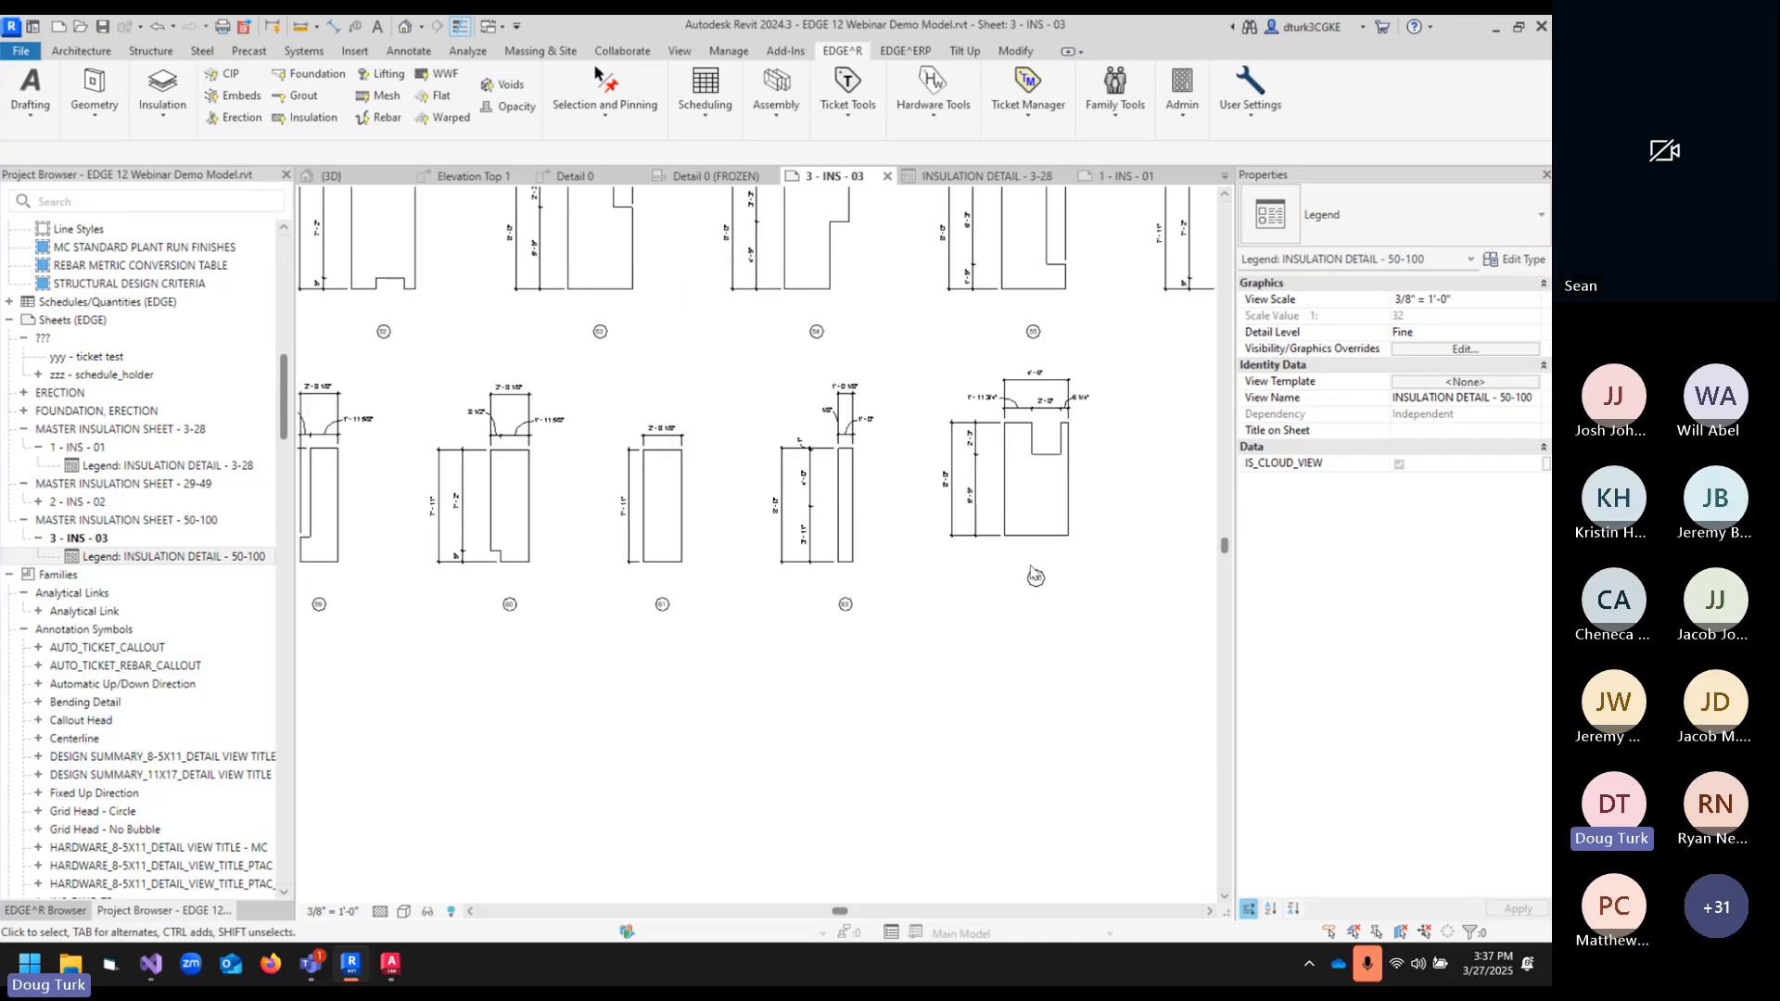
scroll(940, 590, "down", 5)
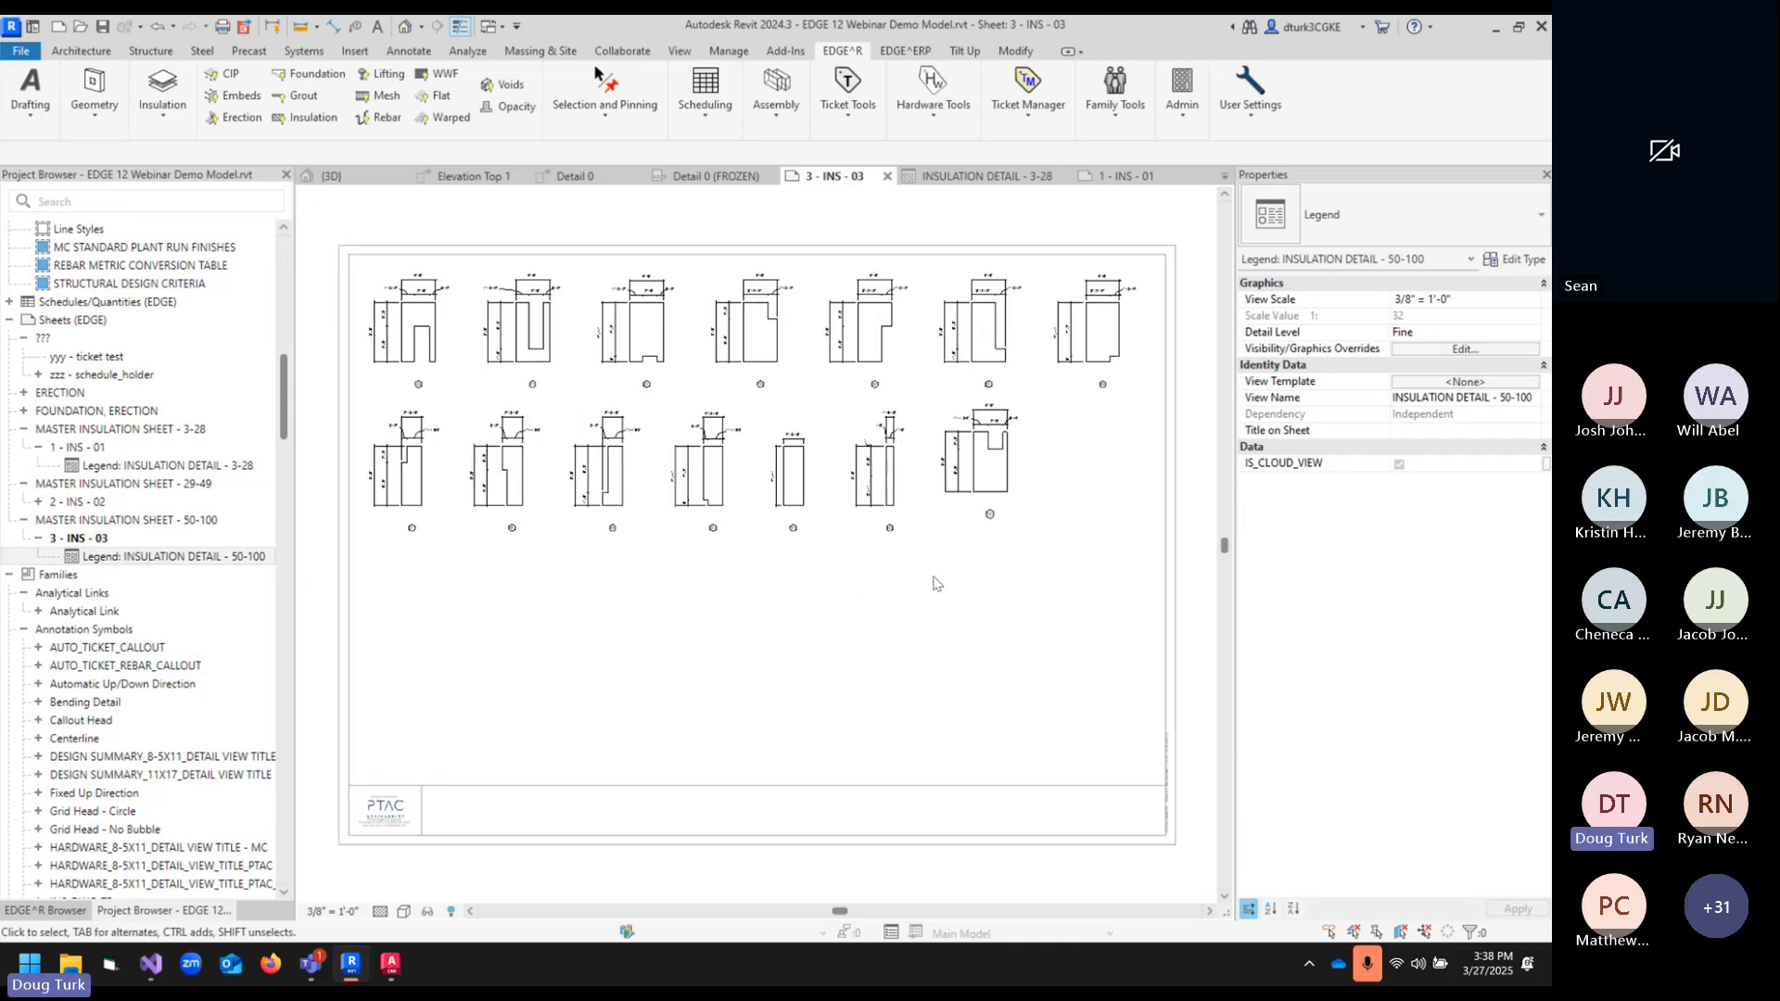
left_click(927, 640)
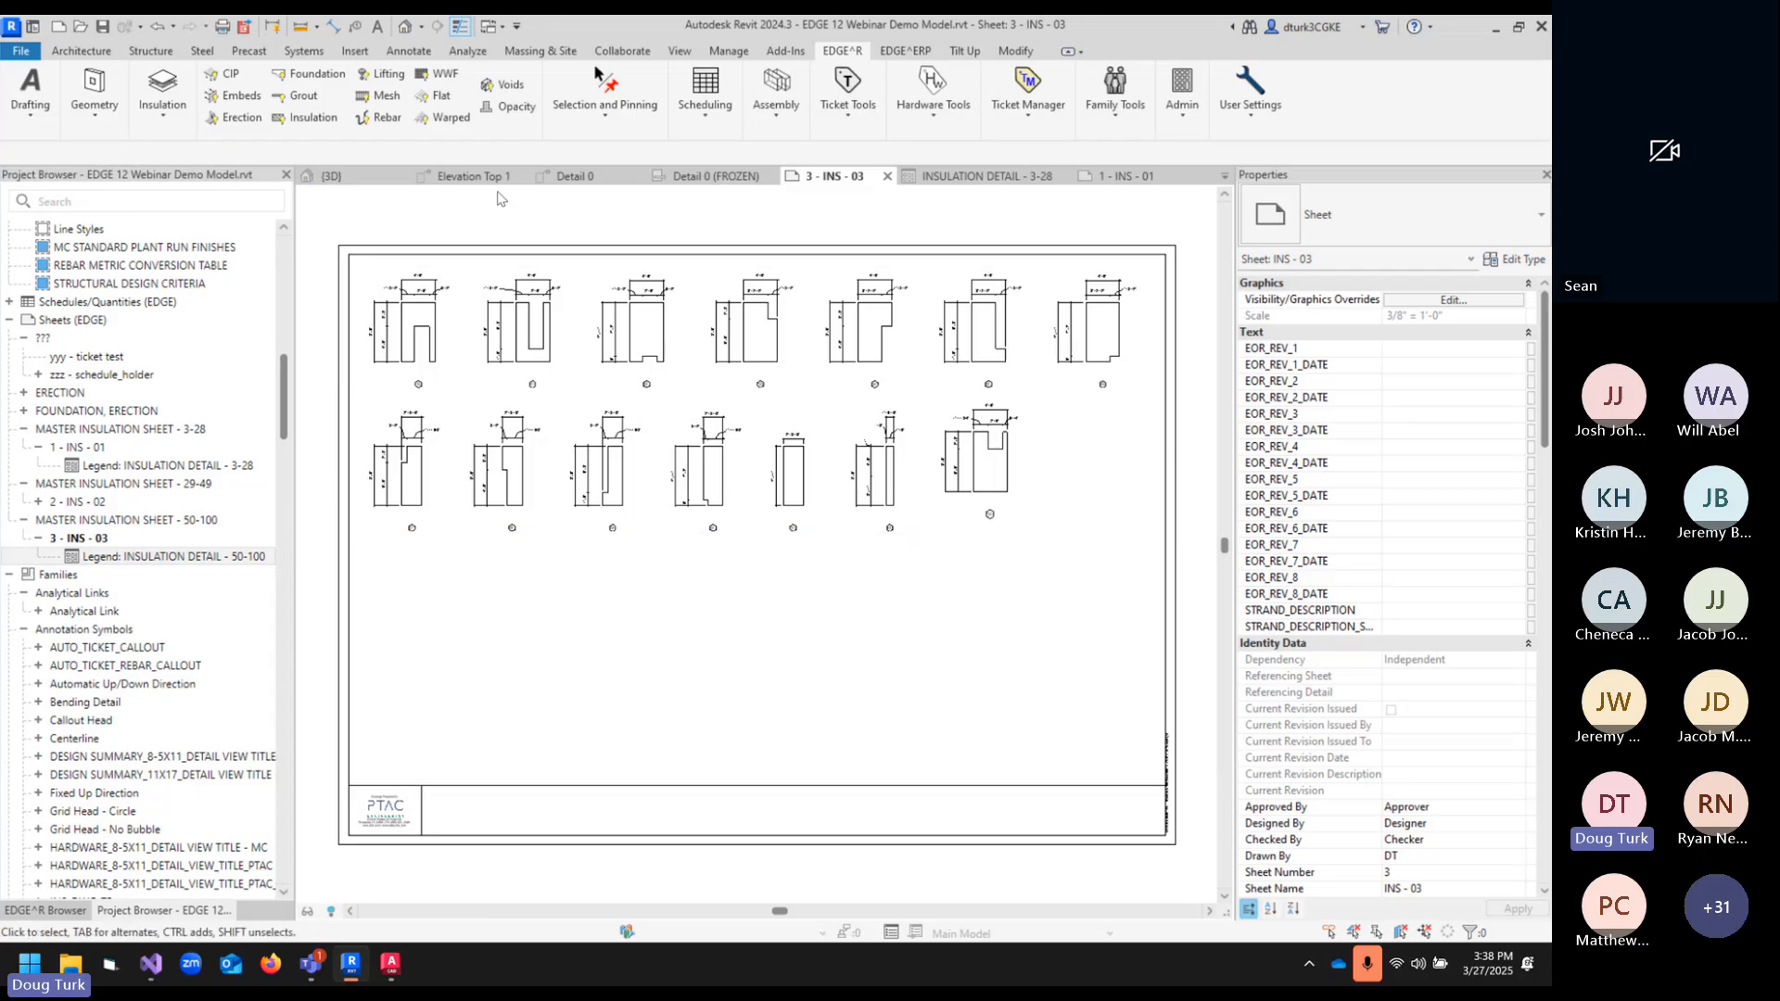
- Close the other open views until only sheet 1 - IWP006 remains, and cancel the prompt to save the model
left_click(405, 26)
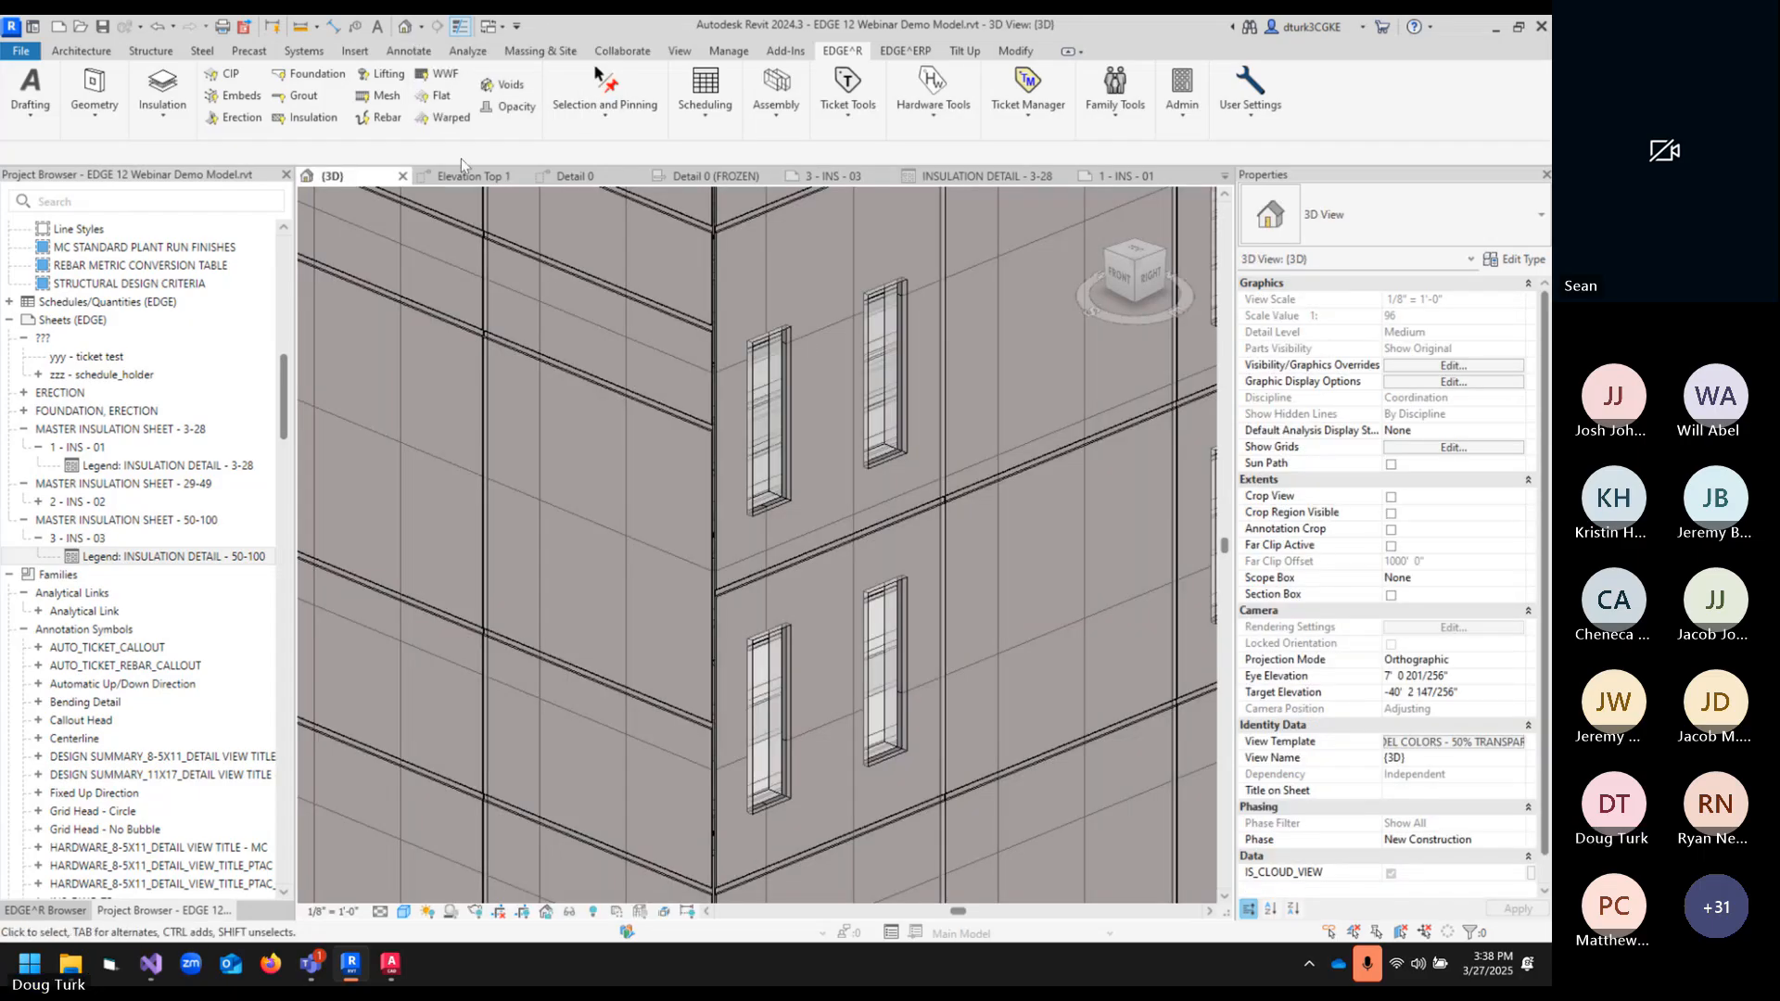
left_click(475, 187)
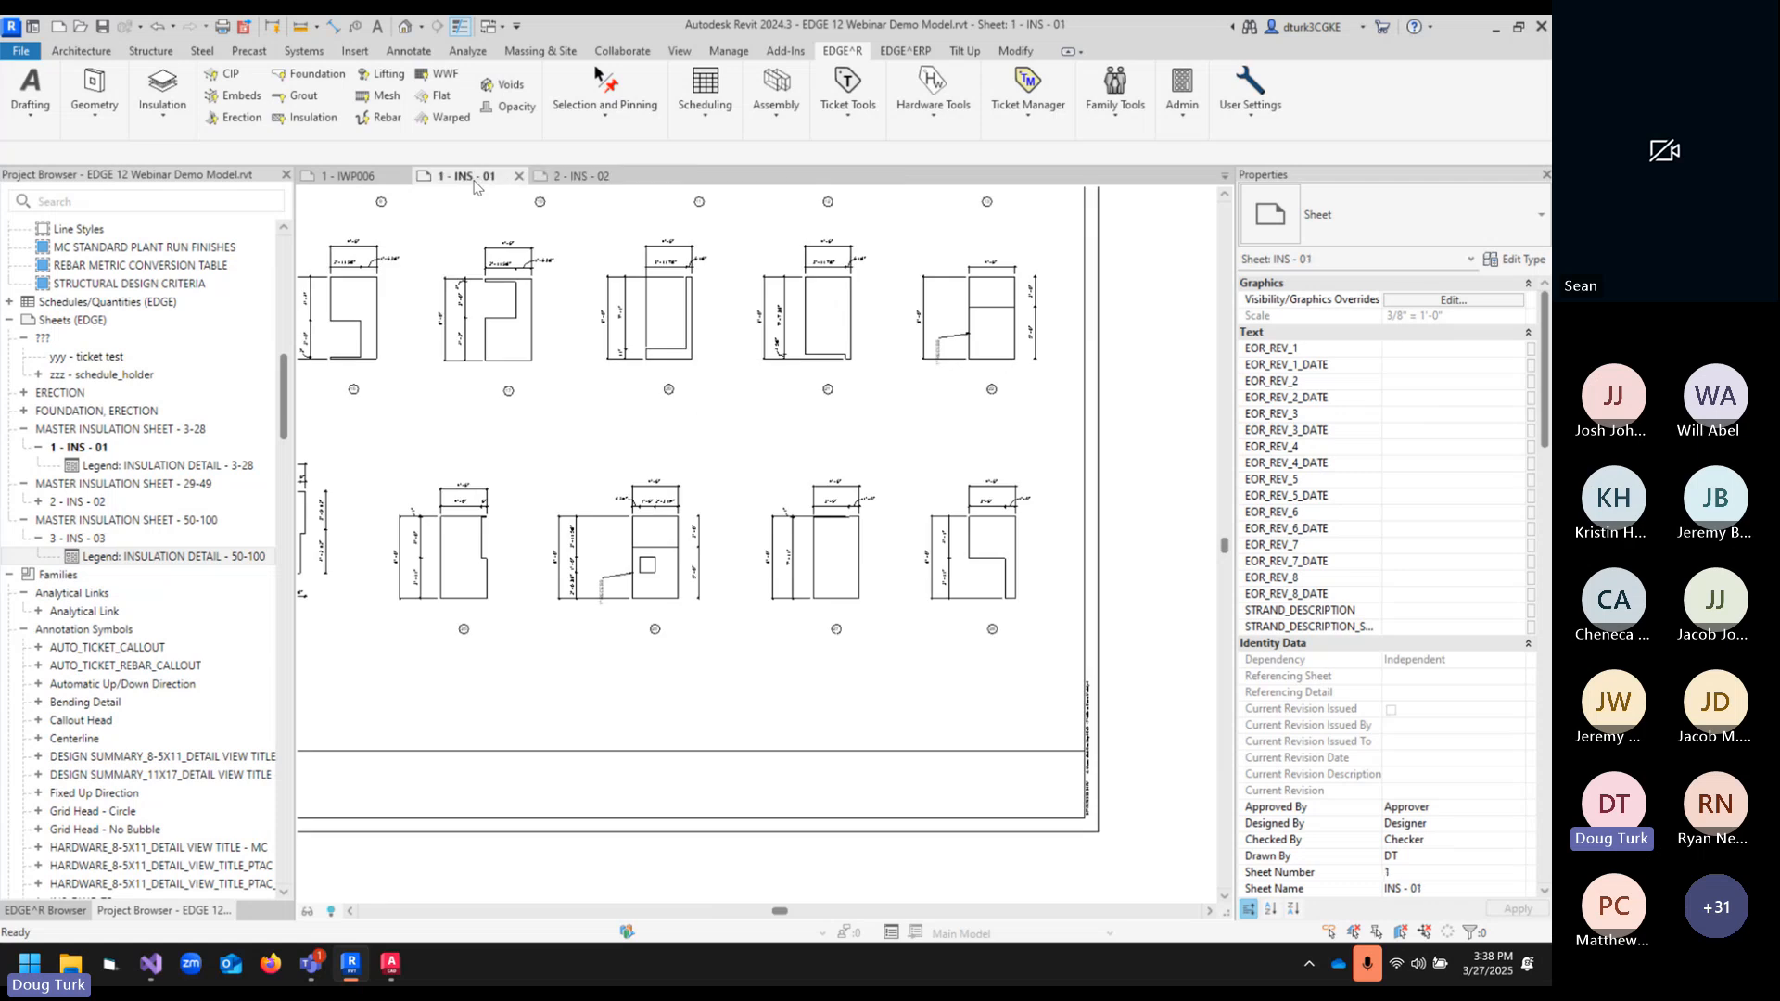
middle_click(474, 183)
middle_click(471, 181)
middle_click(374, 178)
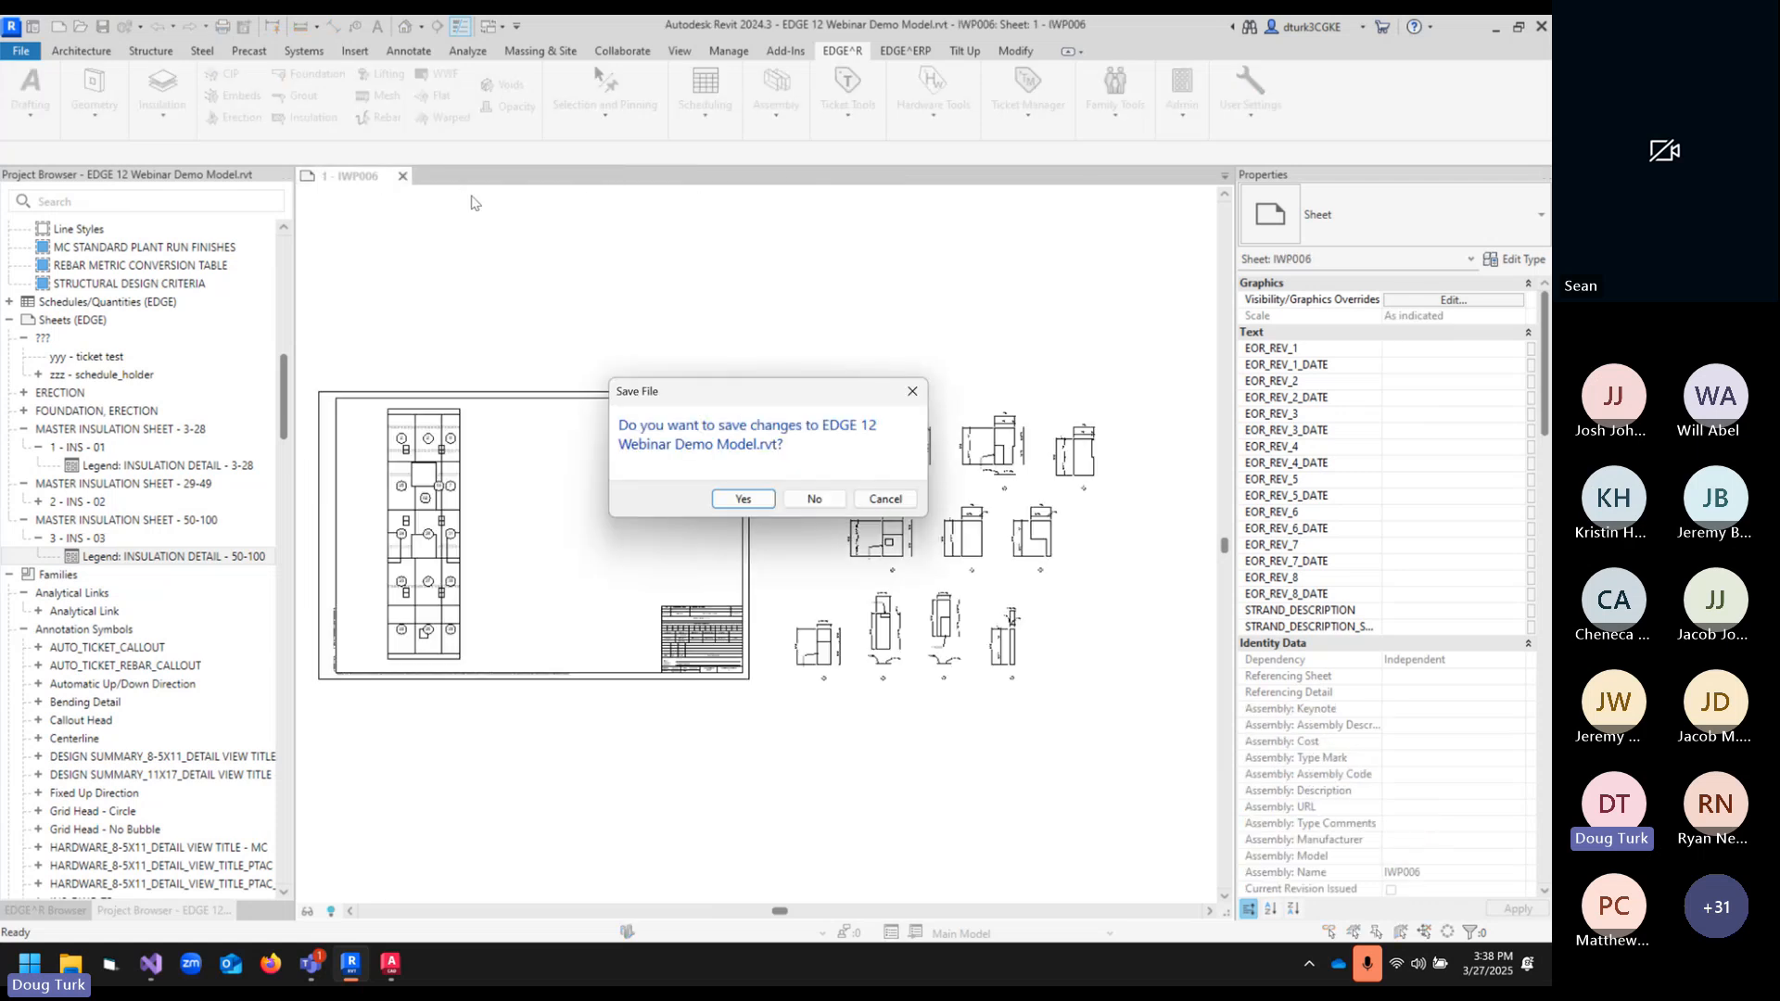
left_click(885, 499)
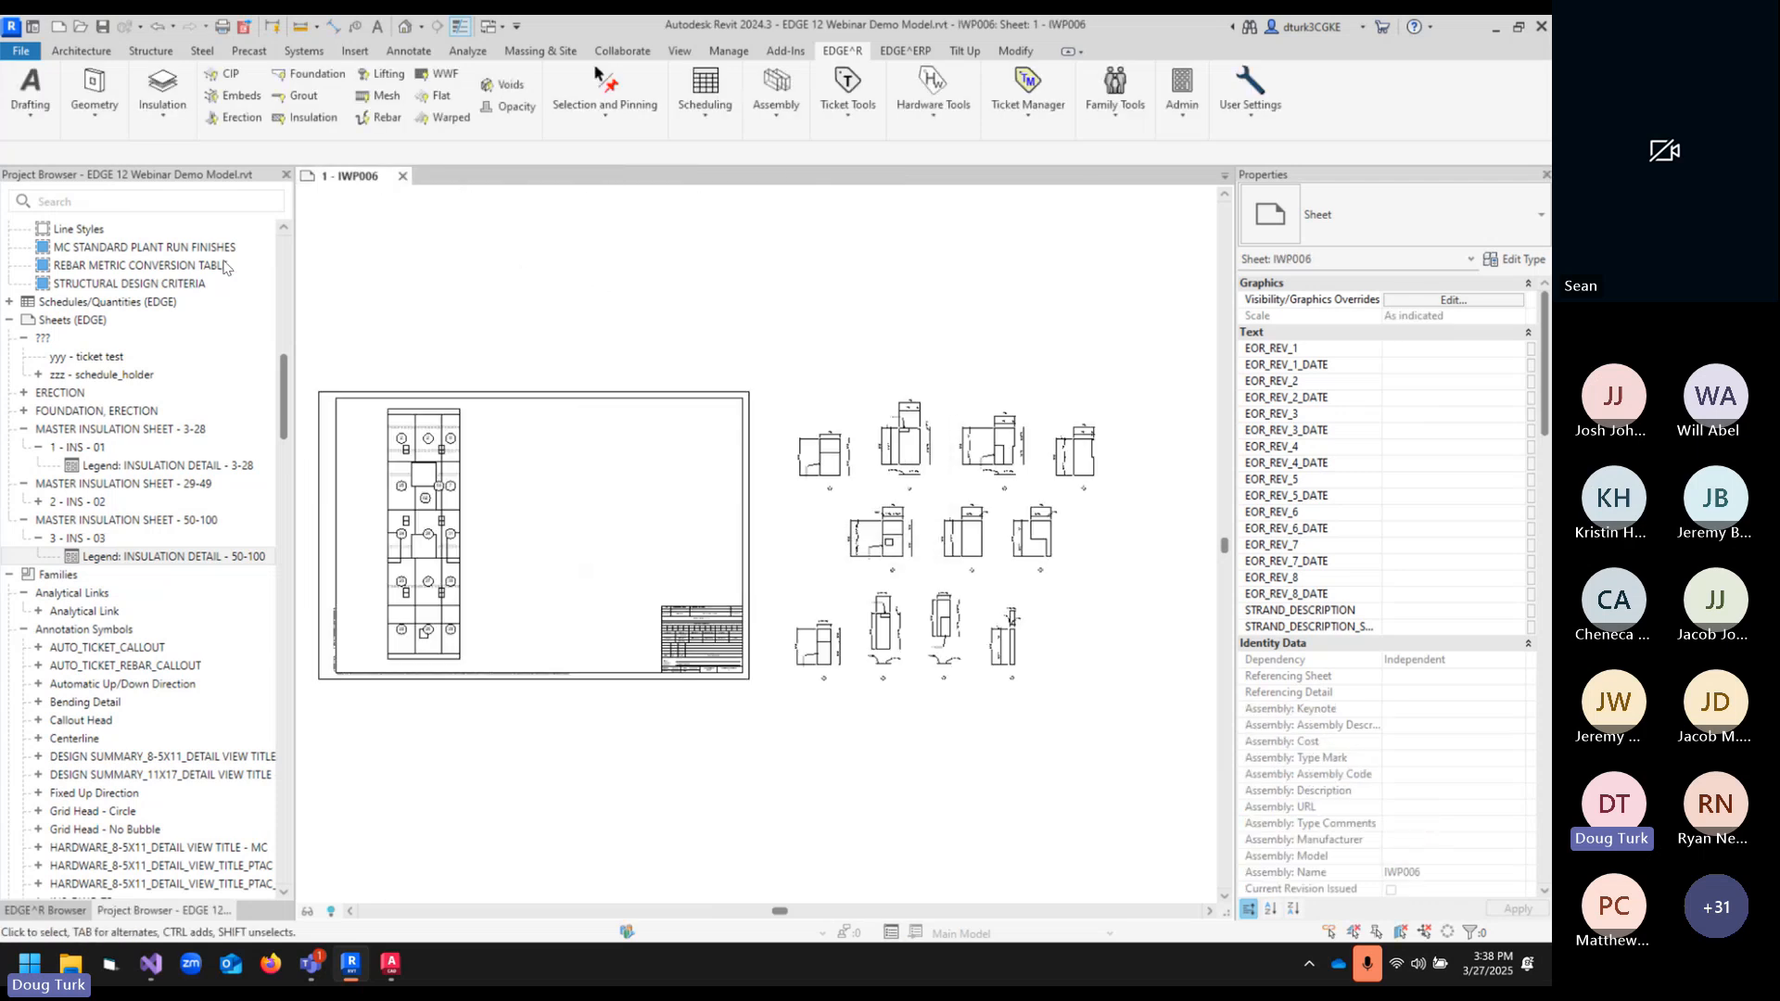
- Open the 3D views E SEQUENCE ASSIGNING and E SEQUENCE ASSIGNED, leaving them as the only open views
left_click_drag(286, 423, 287, 261)
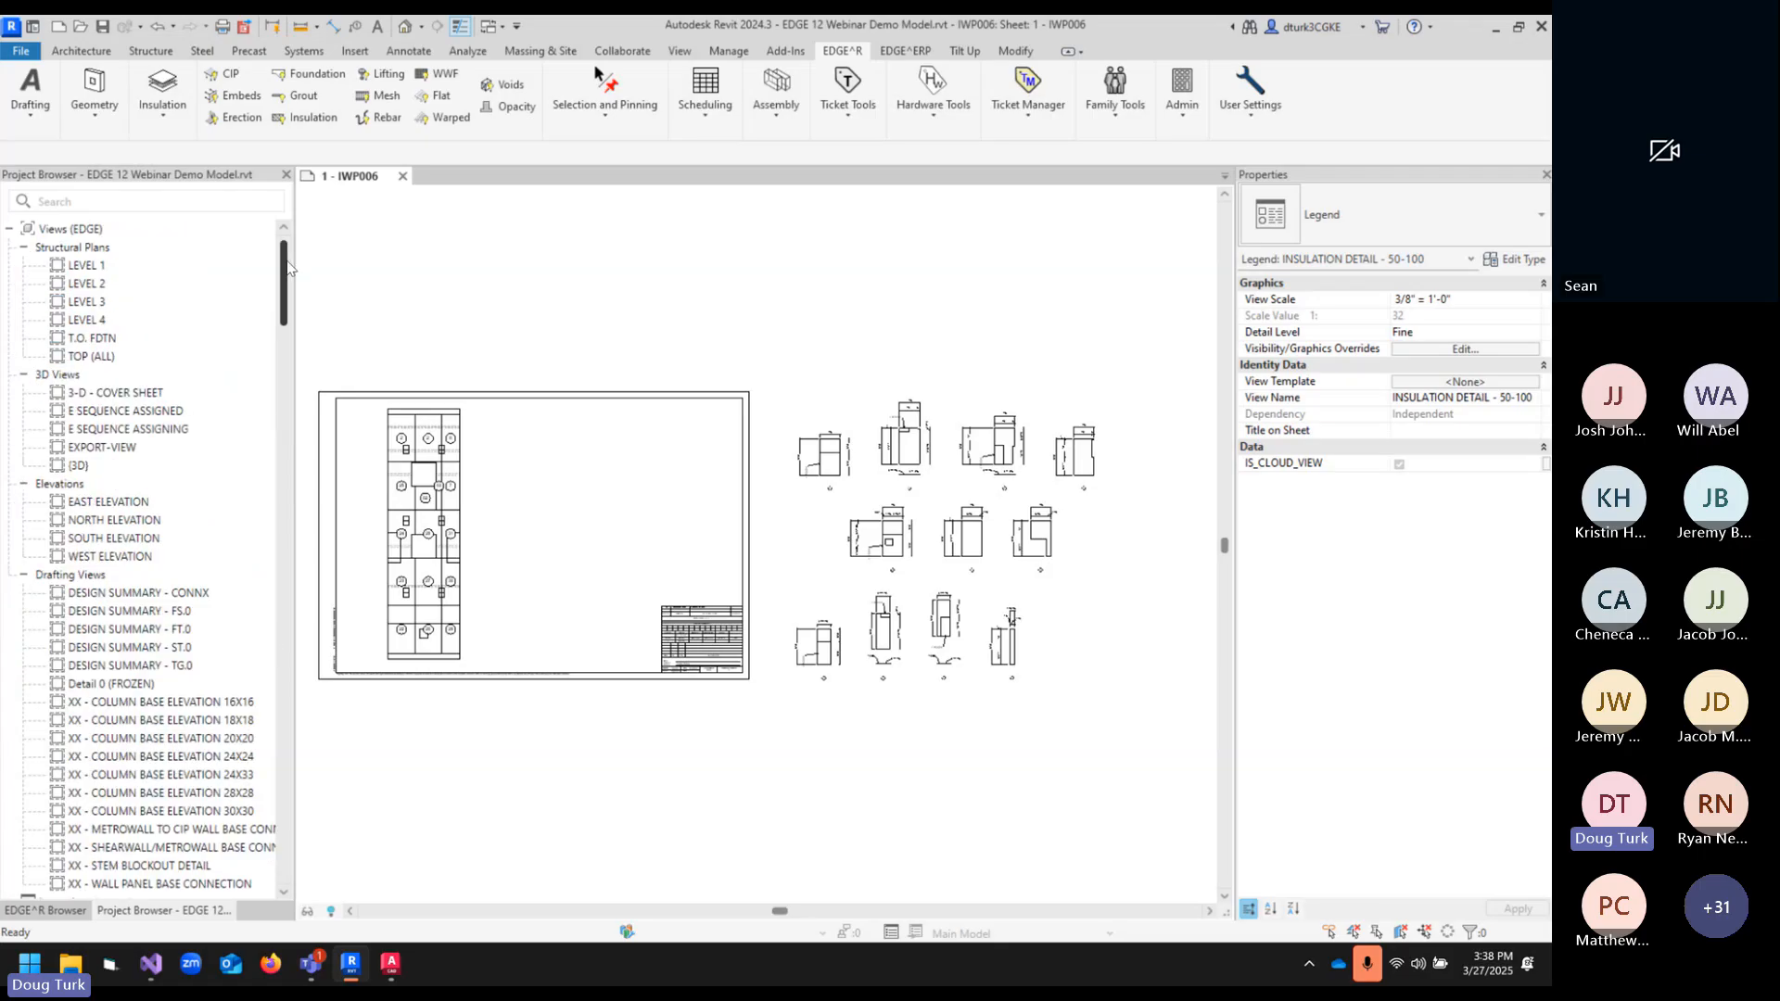
double_click(139, 429)
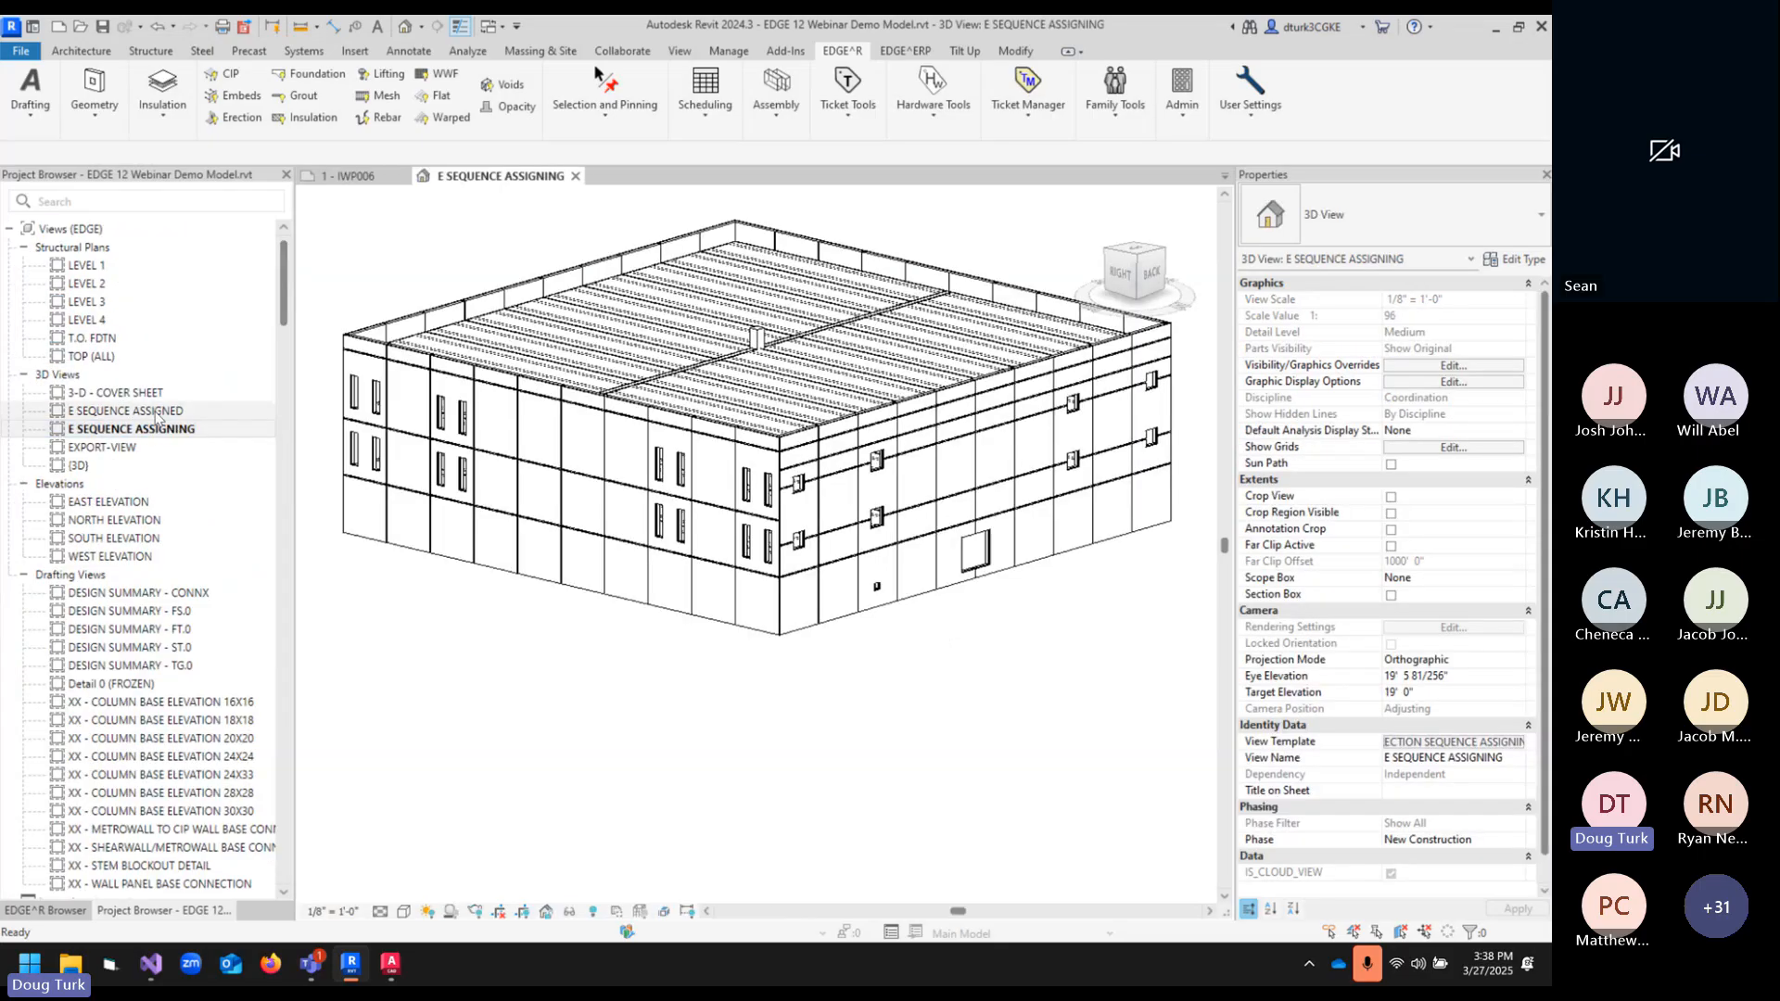
double_click(156, 414)
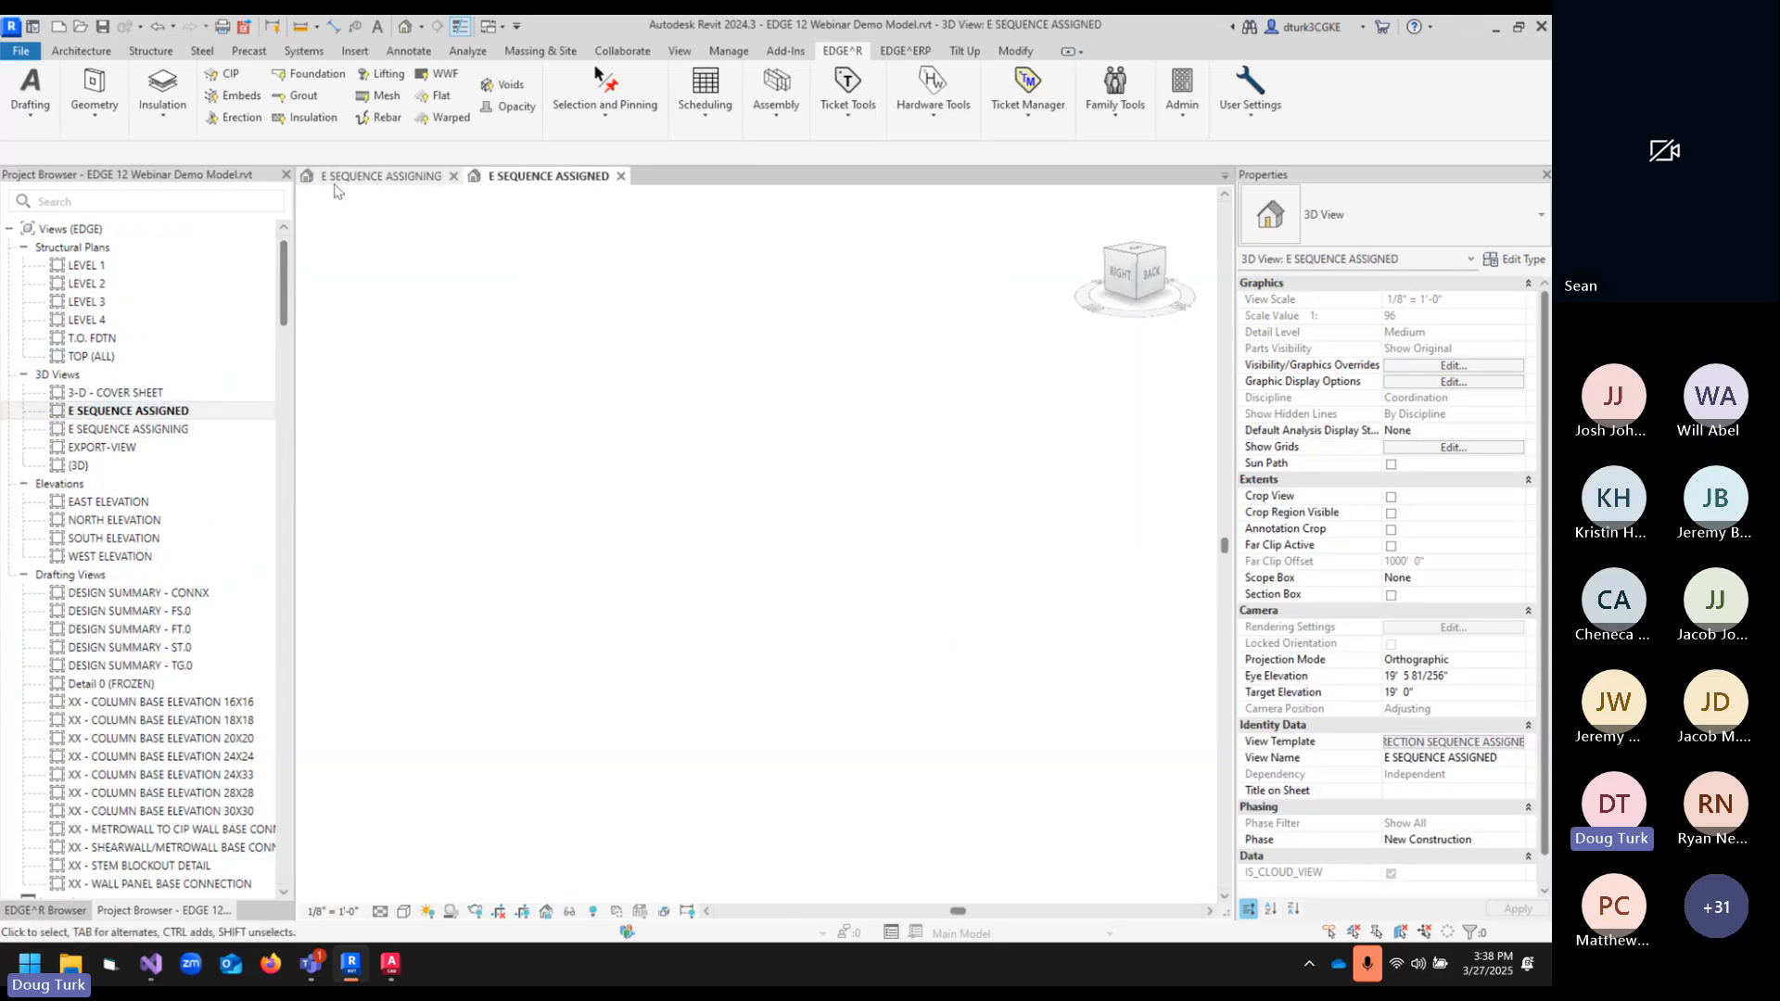
- Tile E SEQUENCE ASSIGNING and E SEQUENCE ASSIGNED side by side, narrow the project browser, and give the assigning view more width
left_click(341, 176)
left_click(710, 54)
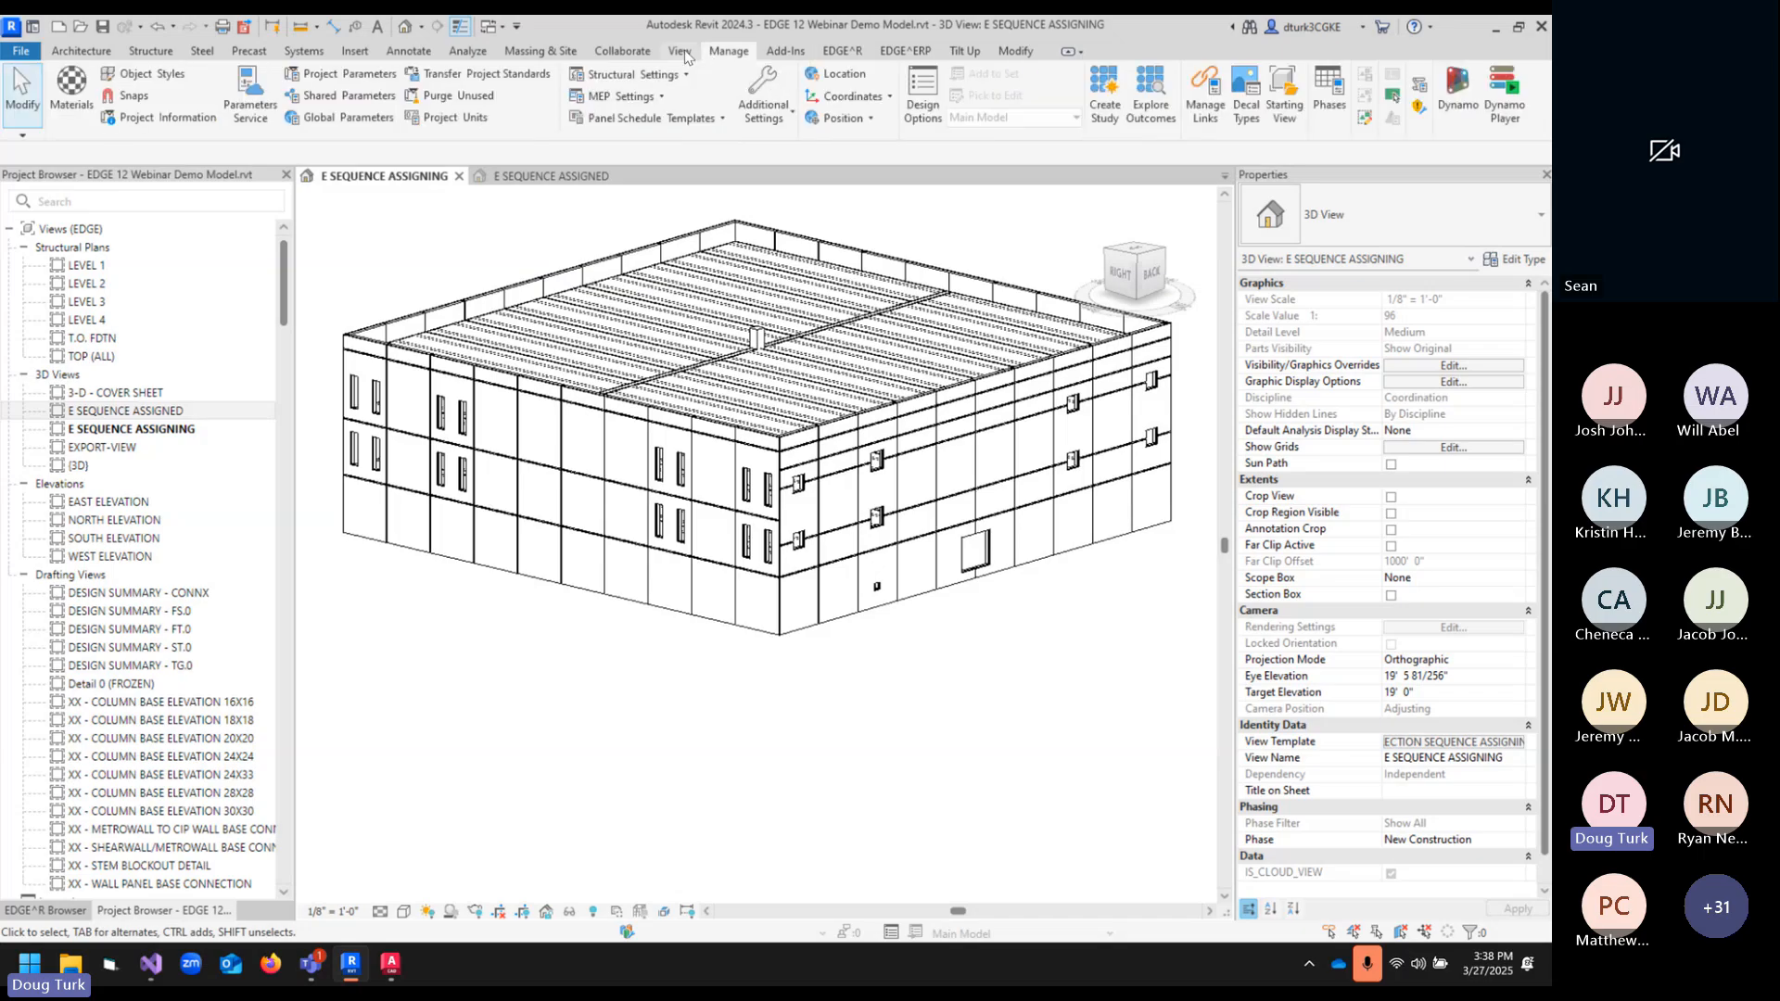
left_click(680, 51)
left_click(1408, 98)
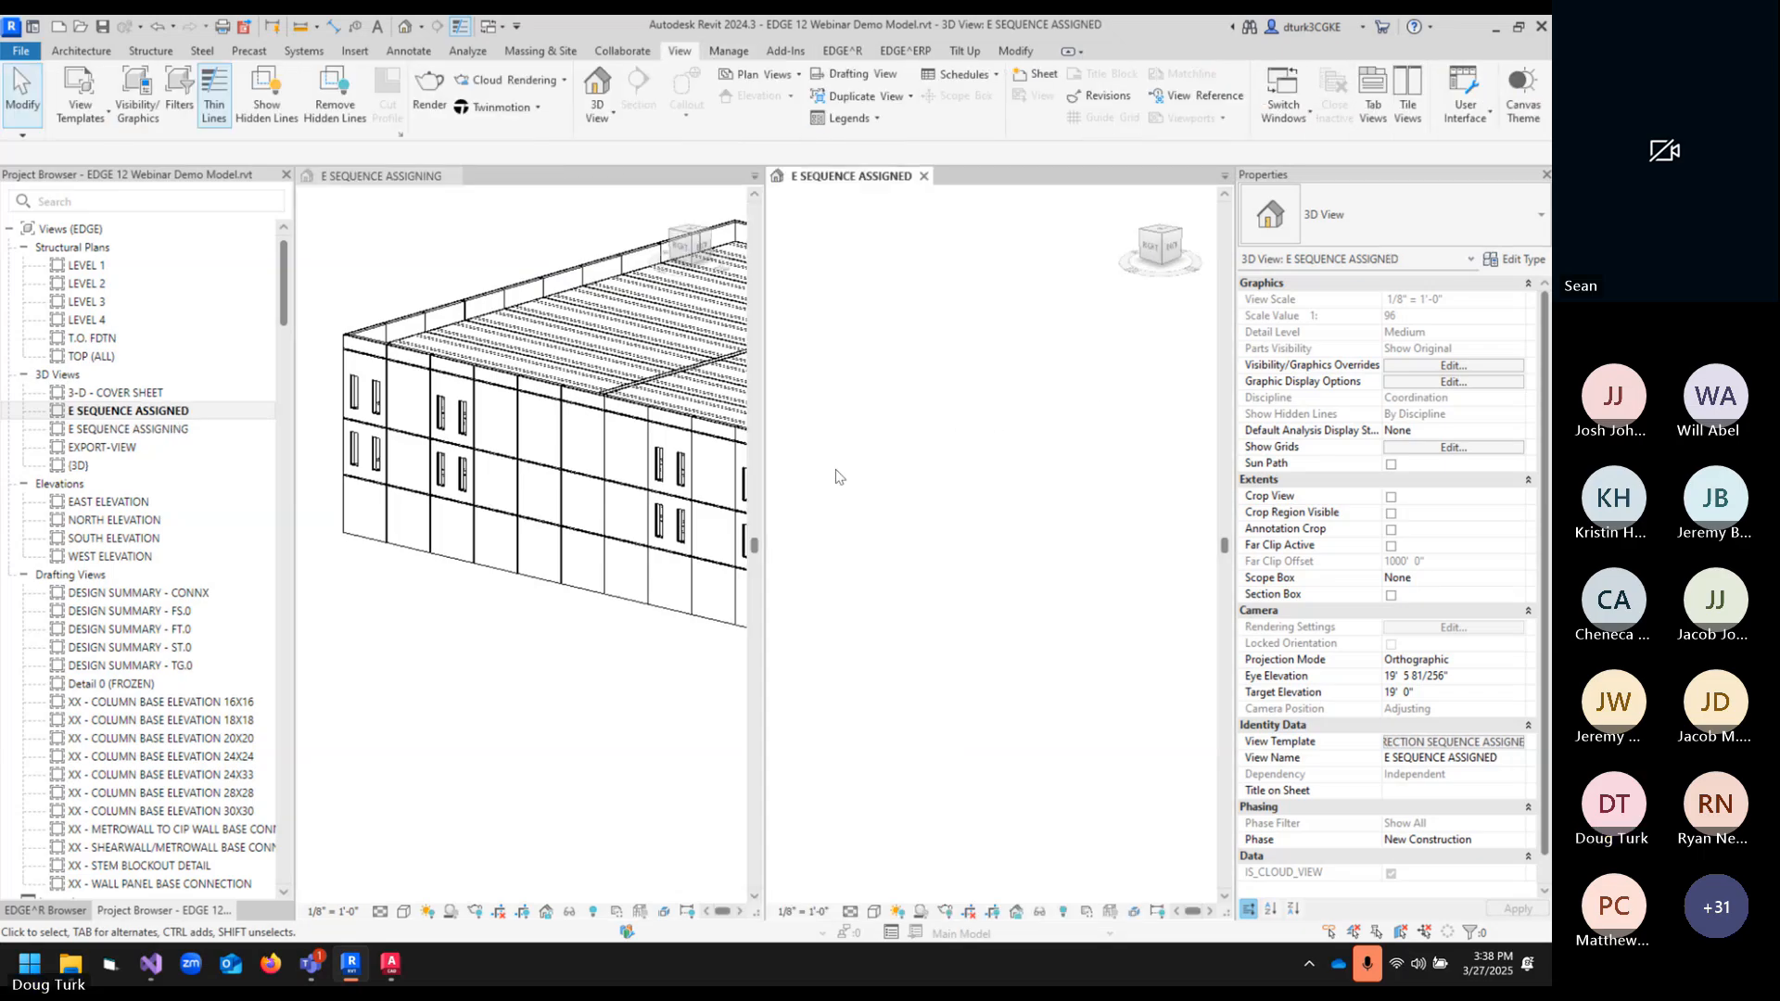
left_click(625, 441)
middle_click_drag(623, 442, 581, 459)
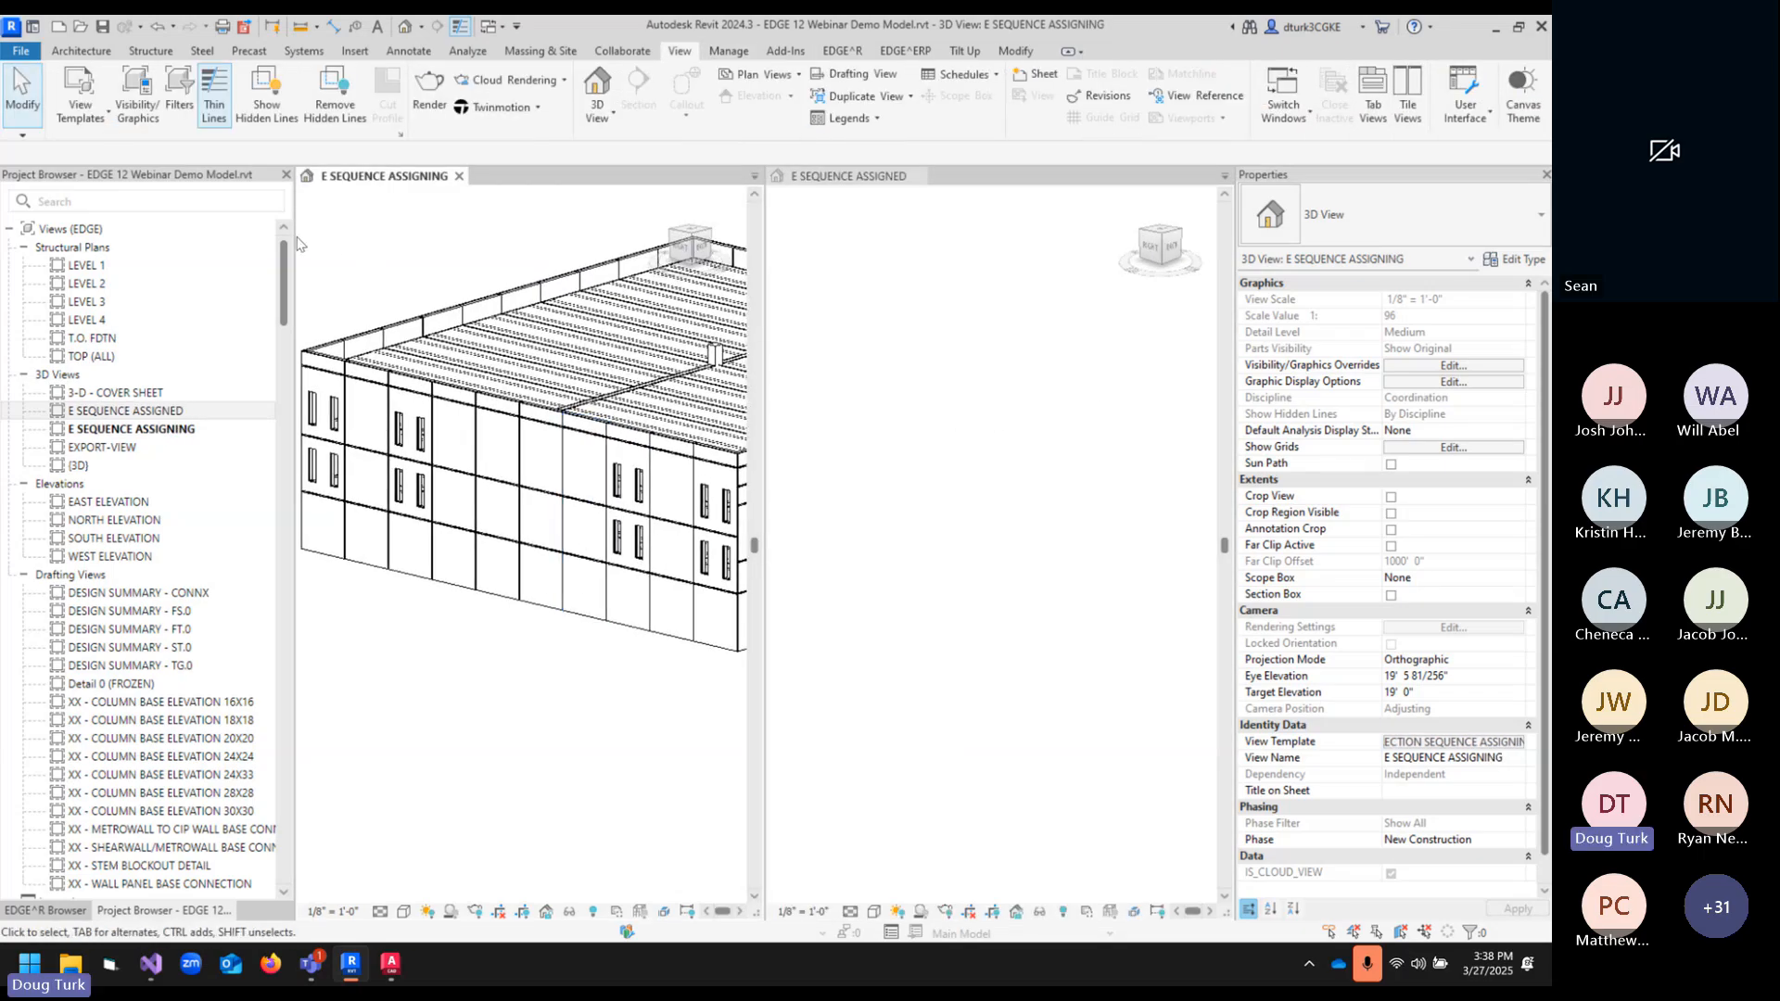
left_click_drag(289, 239, 183, 258)
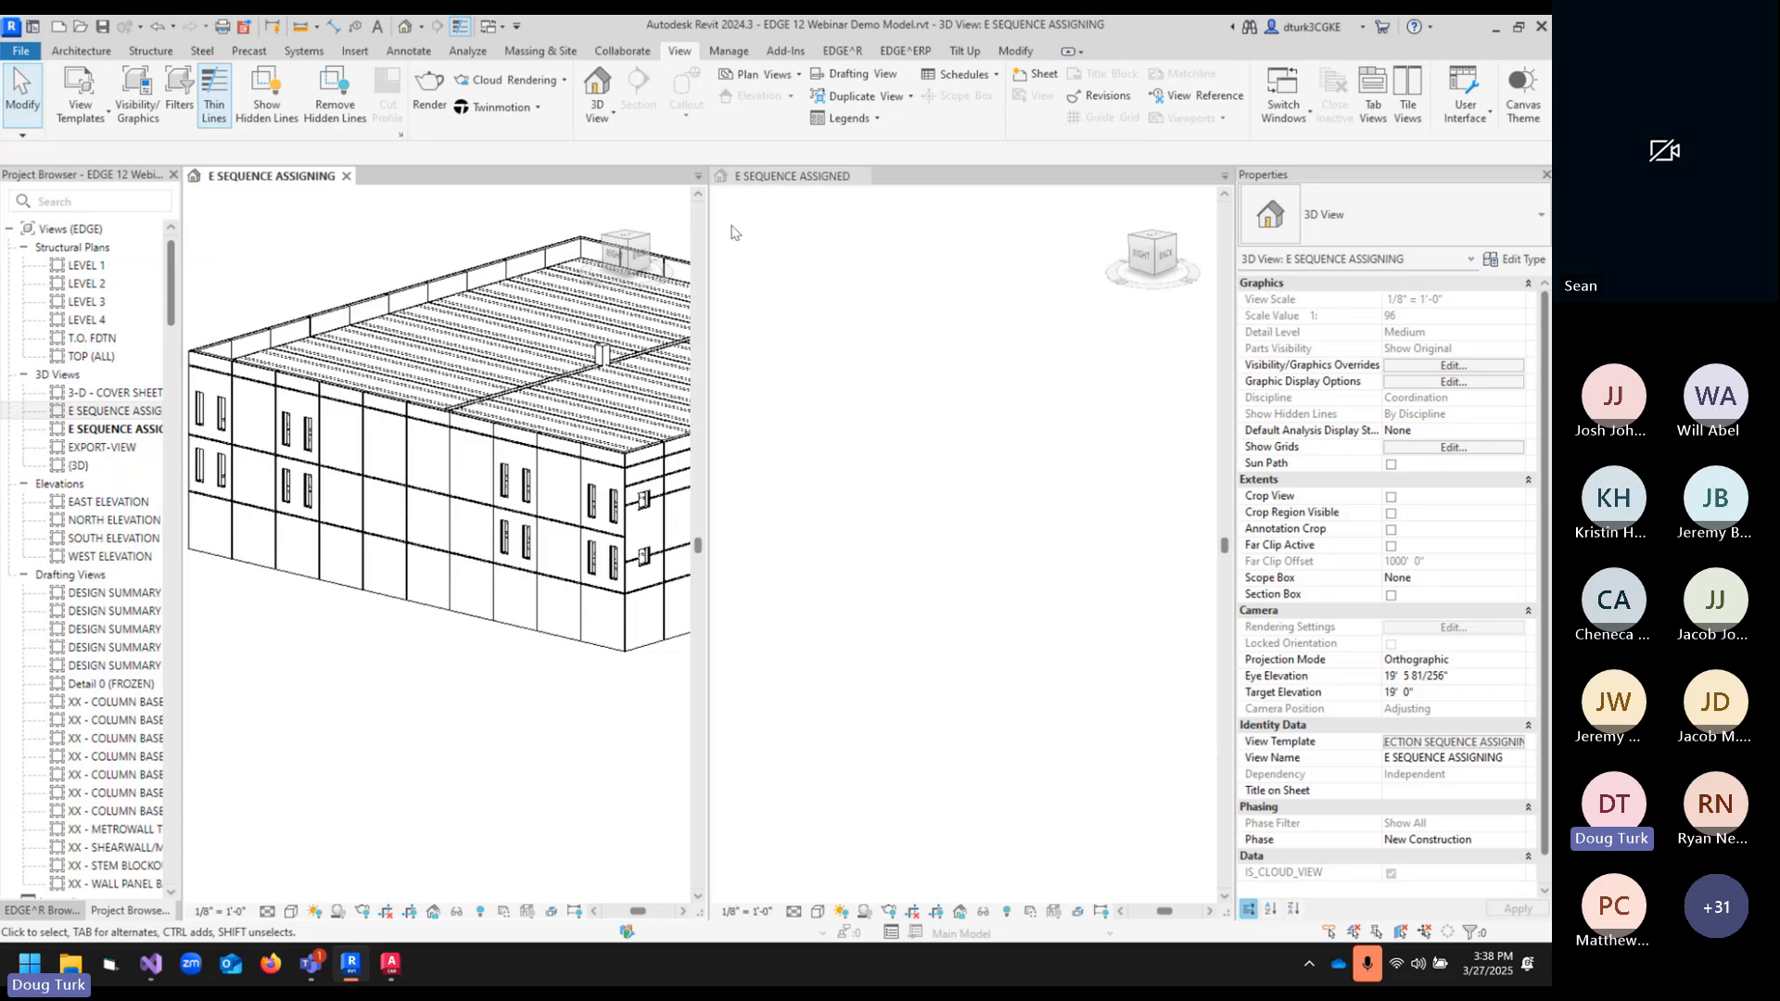
left_click_drag(700, 259, 724, 265)
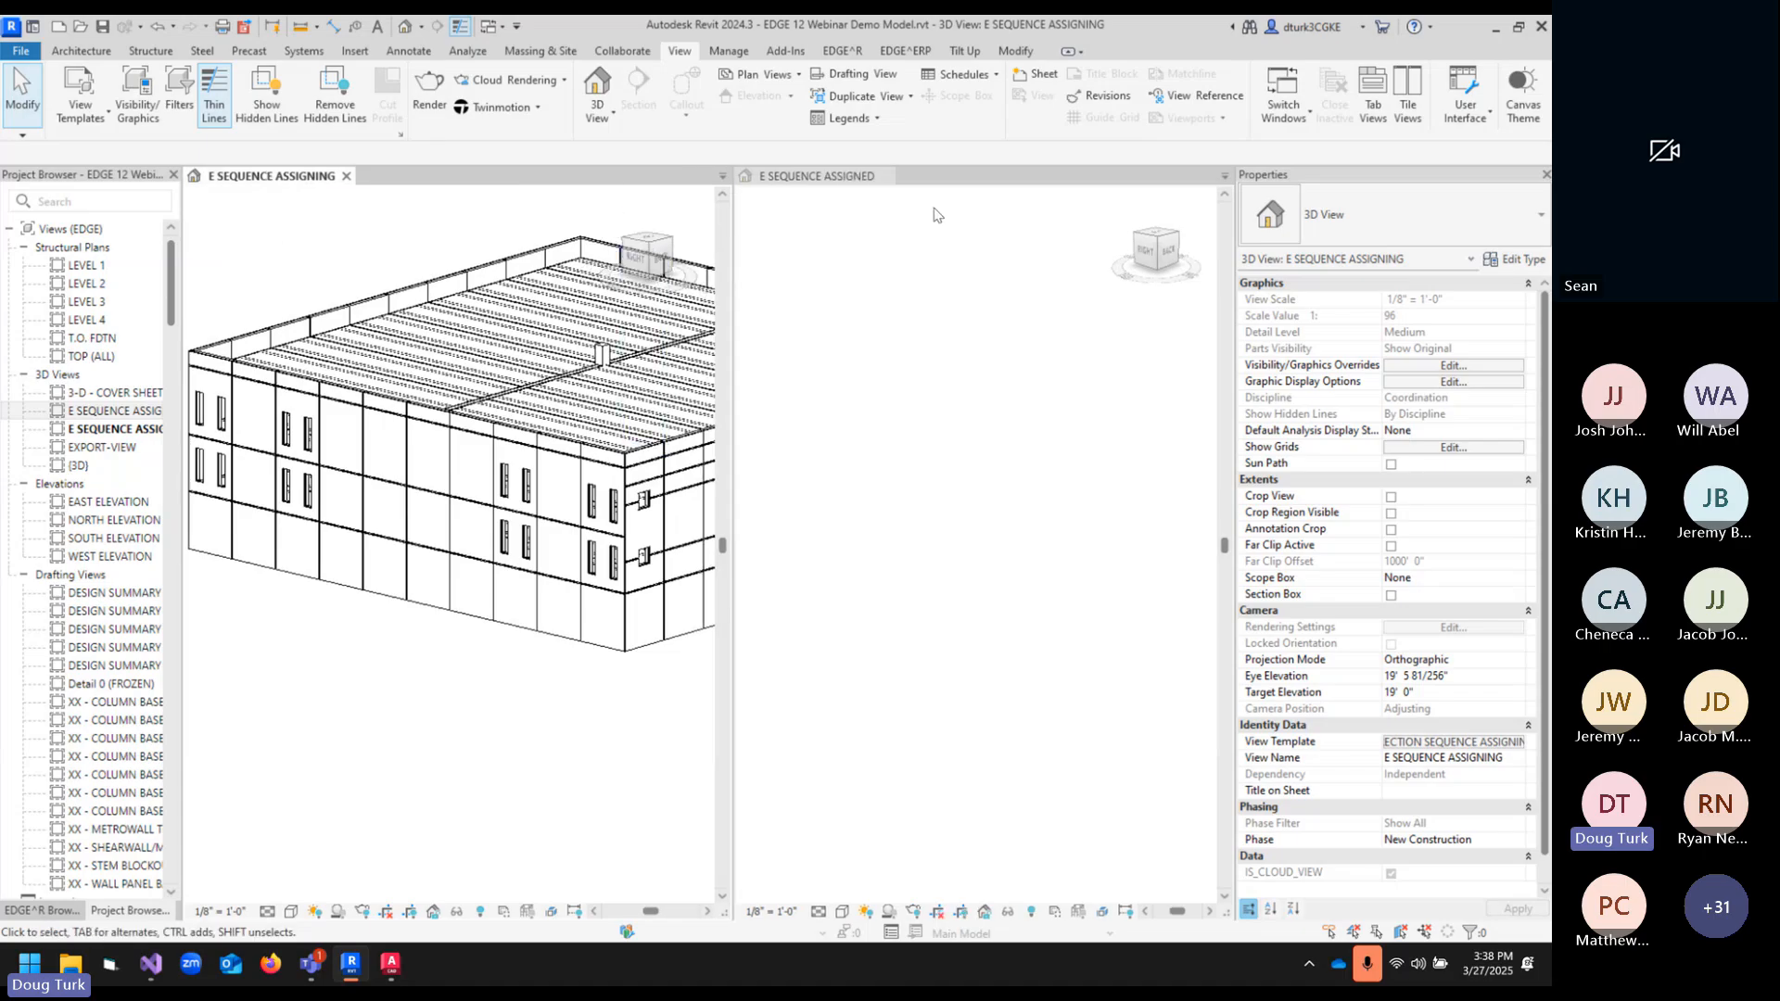
- Compare the ERECTION SEQUENCE ASSIGNED and ERECTION SEQUENCE ASSIGNING view templates from the assigning view's properties, and leave without applying any change
left_click(823, 178)
left_click(1512, 744)
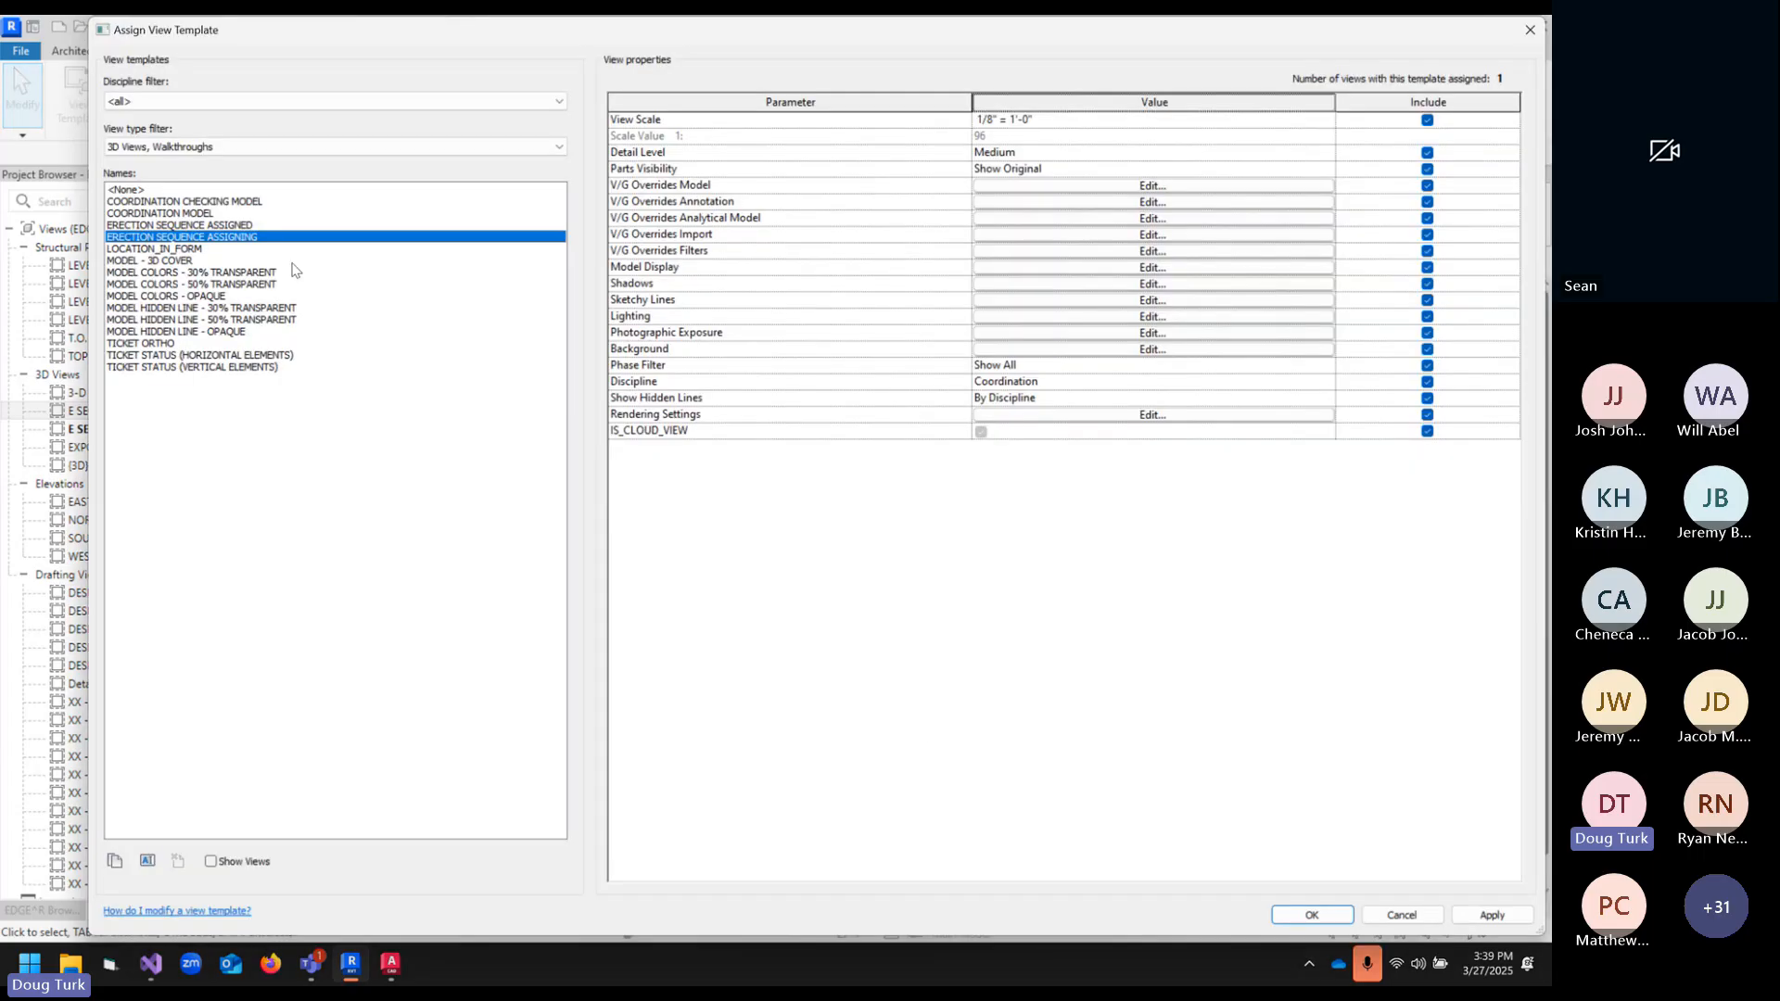
left_click(247, 226)
left_click(249, 239)
left_click(250, 228)
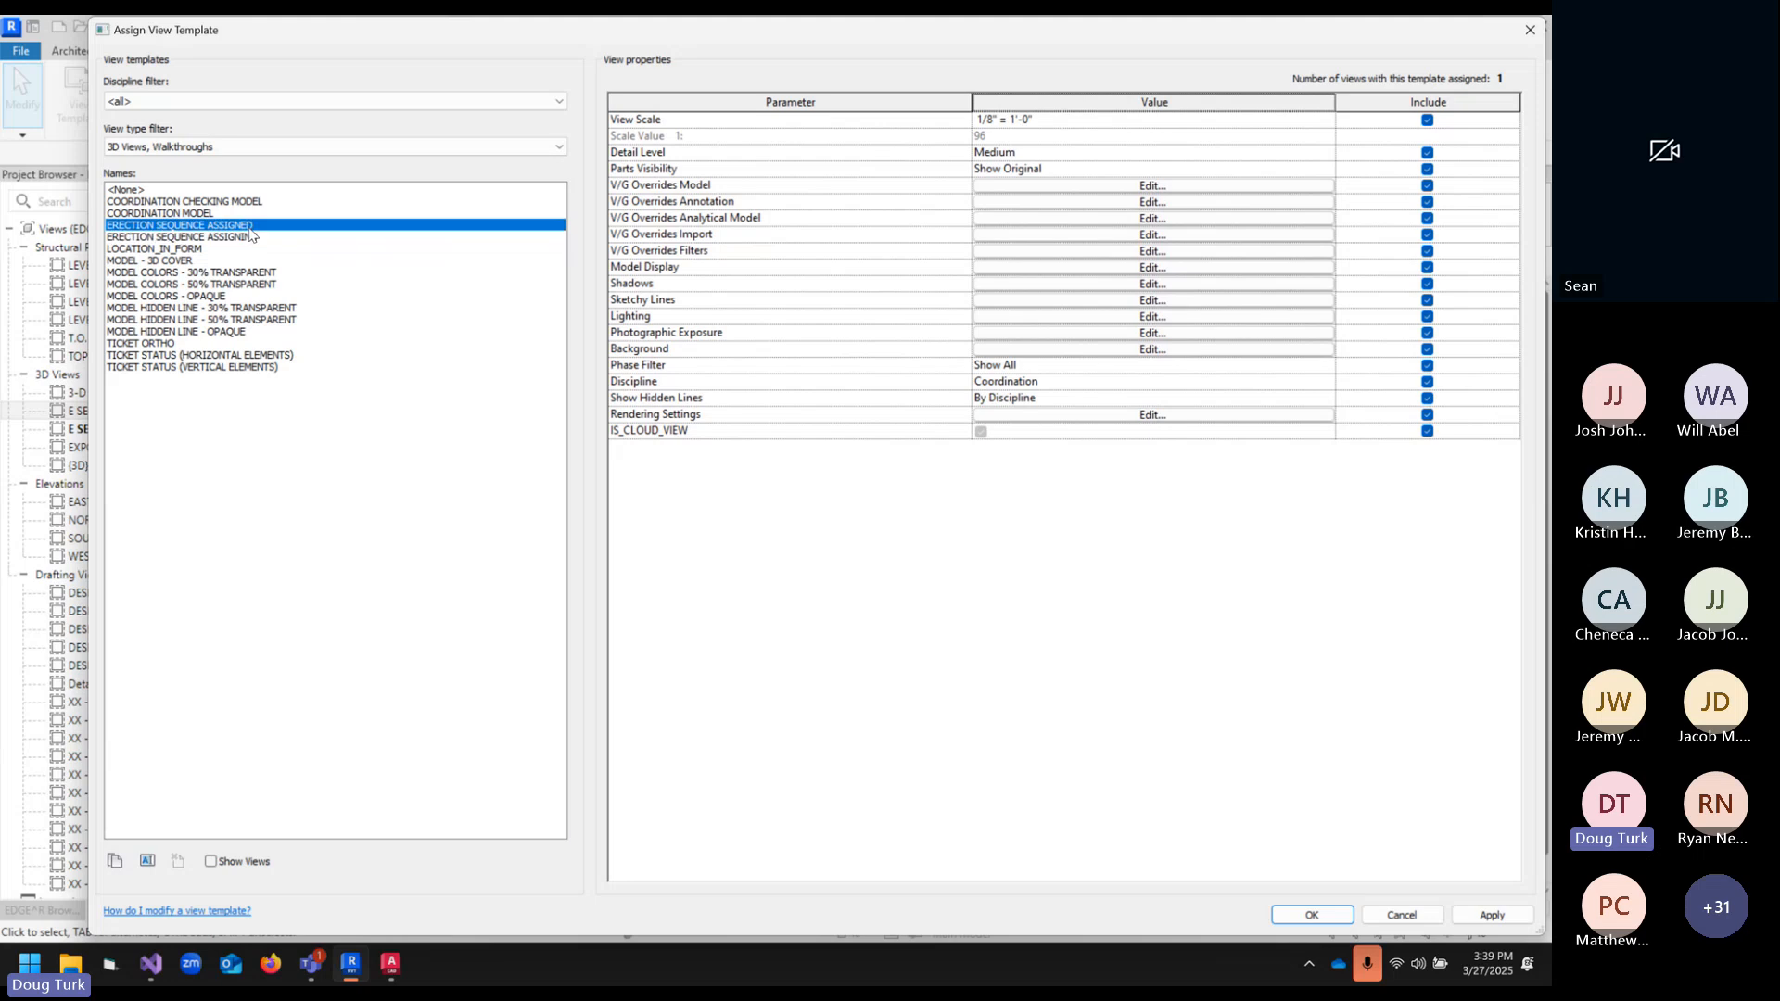
left_click(257, 235)
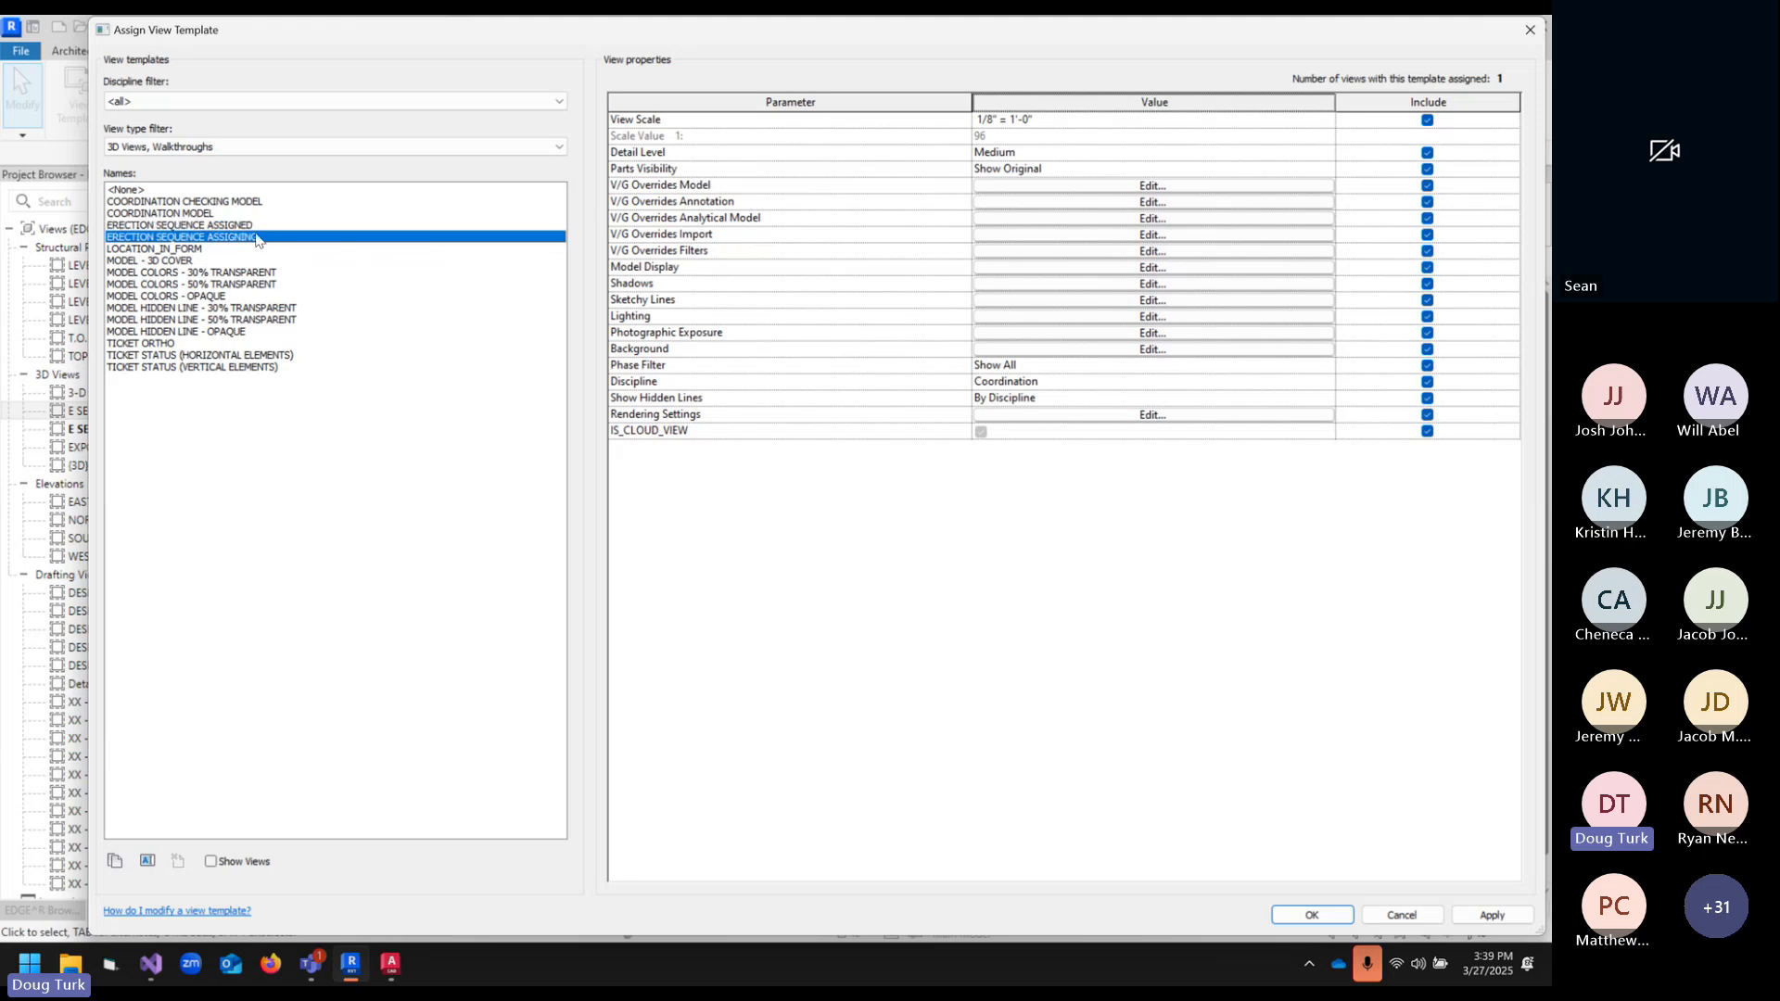
left_click(259, 228)
left_click(264, 238)
left_click(224, 227)
left_click(229, 242)
left_click(238, 227)
left_click(215, 240)
left_click(229, 226)
key("Escape")
- Fit the whole building in the E SEQUENCE ASSIGNING view and open the EDGE^R Erection Sequence tool
left_click(904, 491)
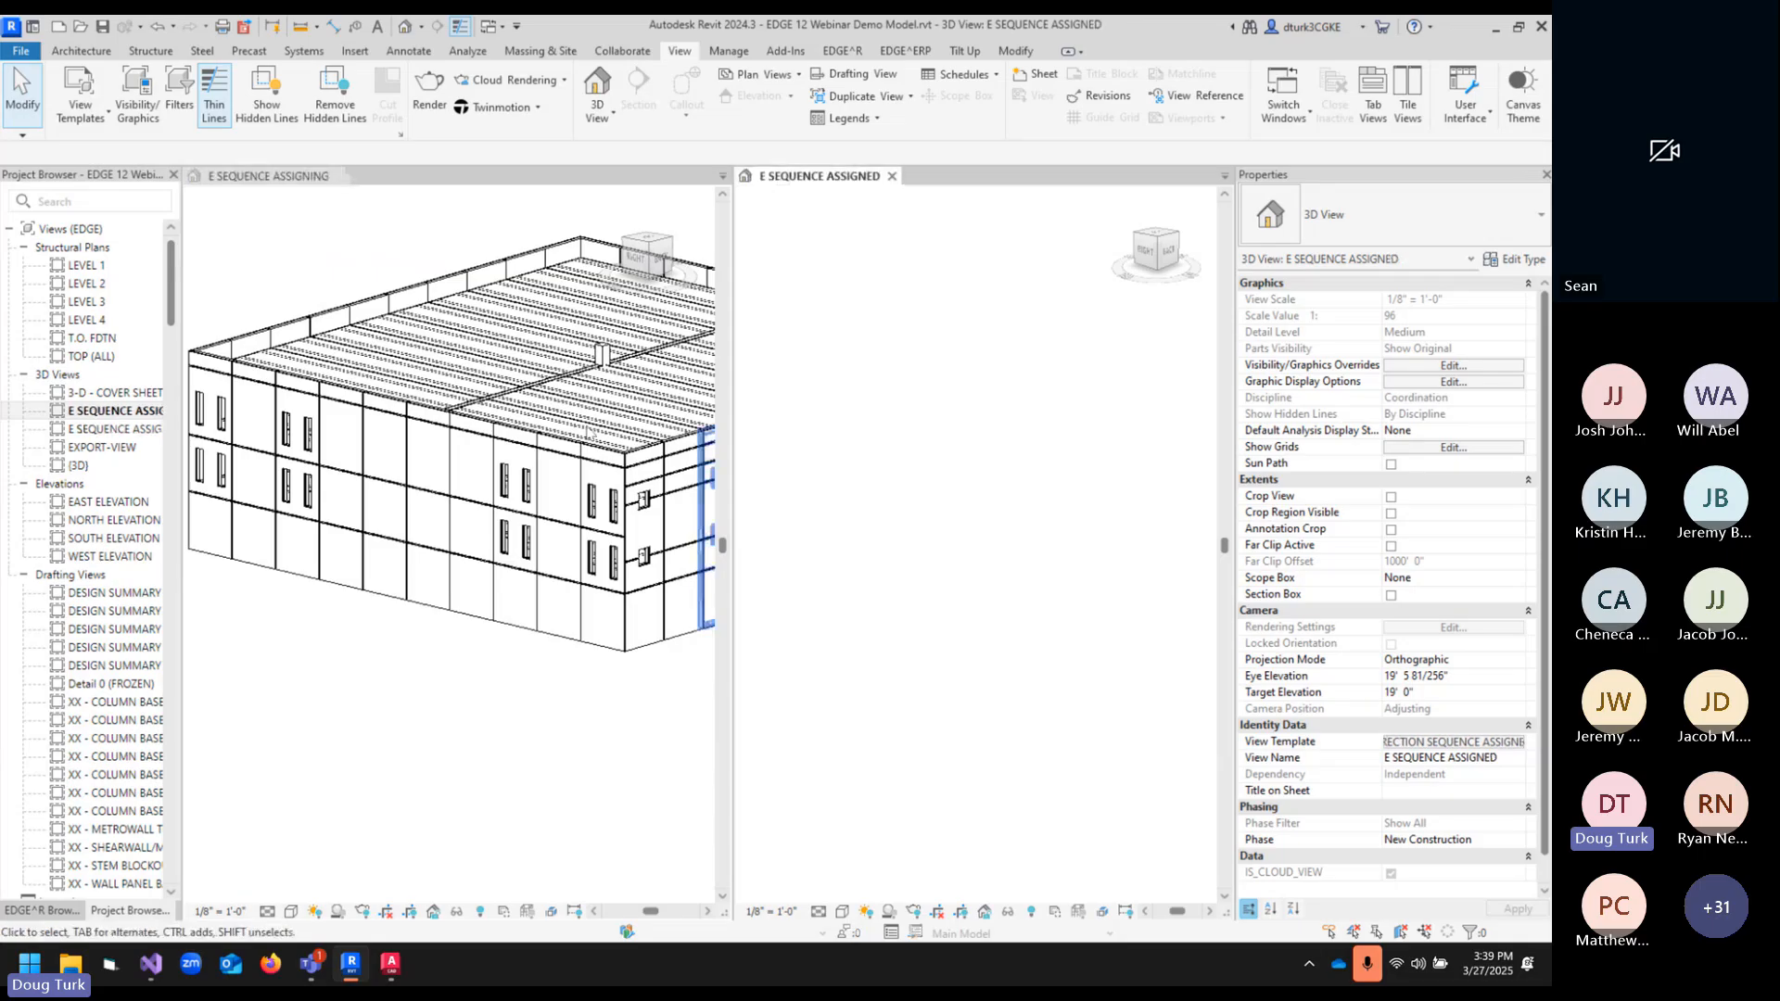
left_click(548, 459)
scroll(567, 445, "down", 1)
middle_click_drag(567, 445, 500, 461)
scroll(501, 461, "down", 4)
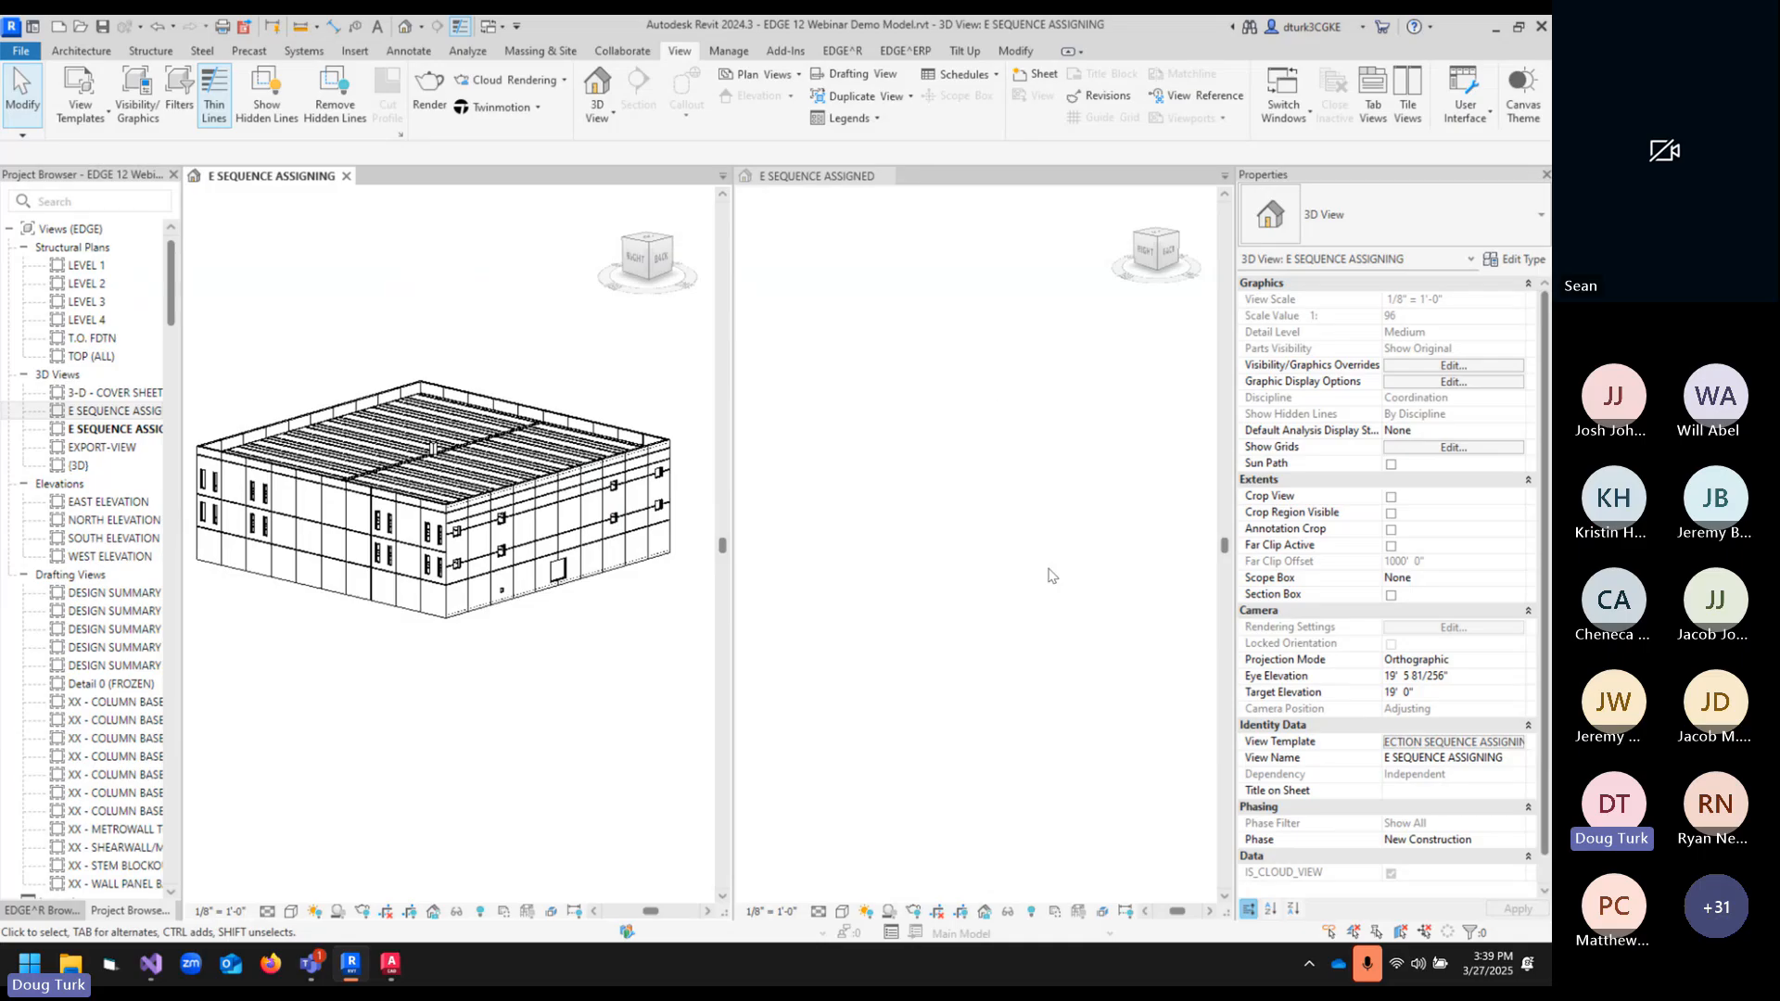
left_click(841, 51)
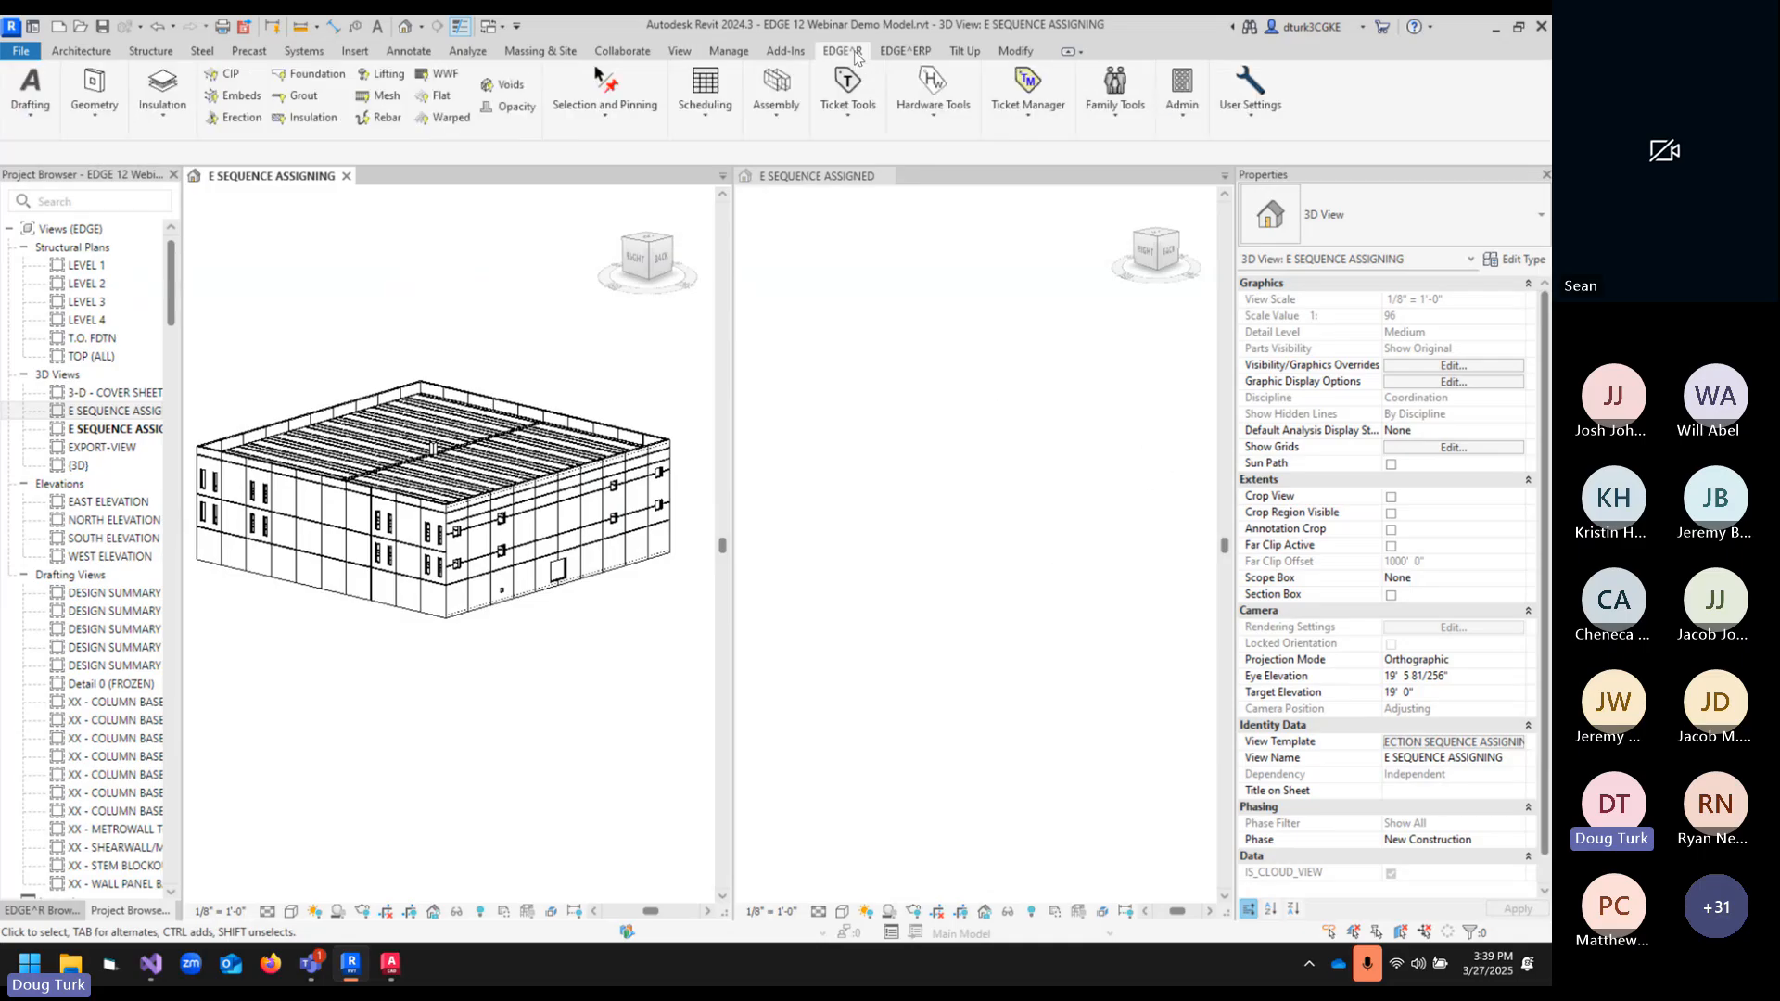
left_click(717, 121)
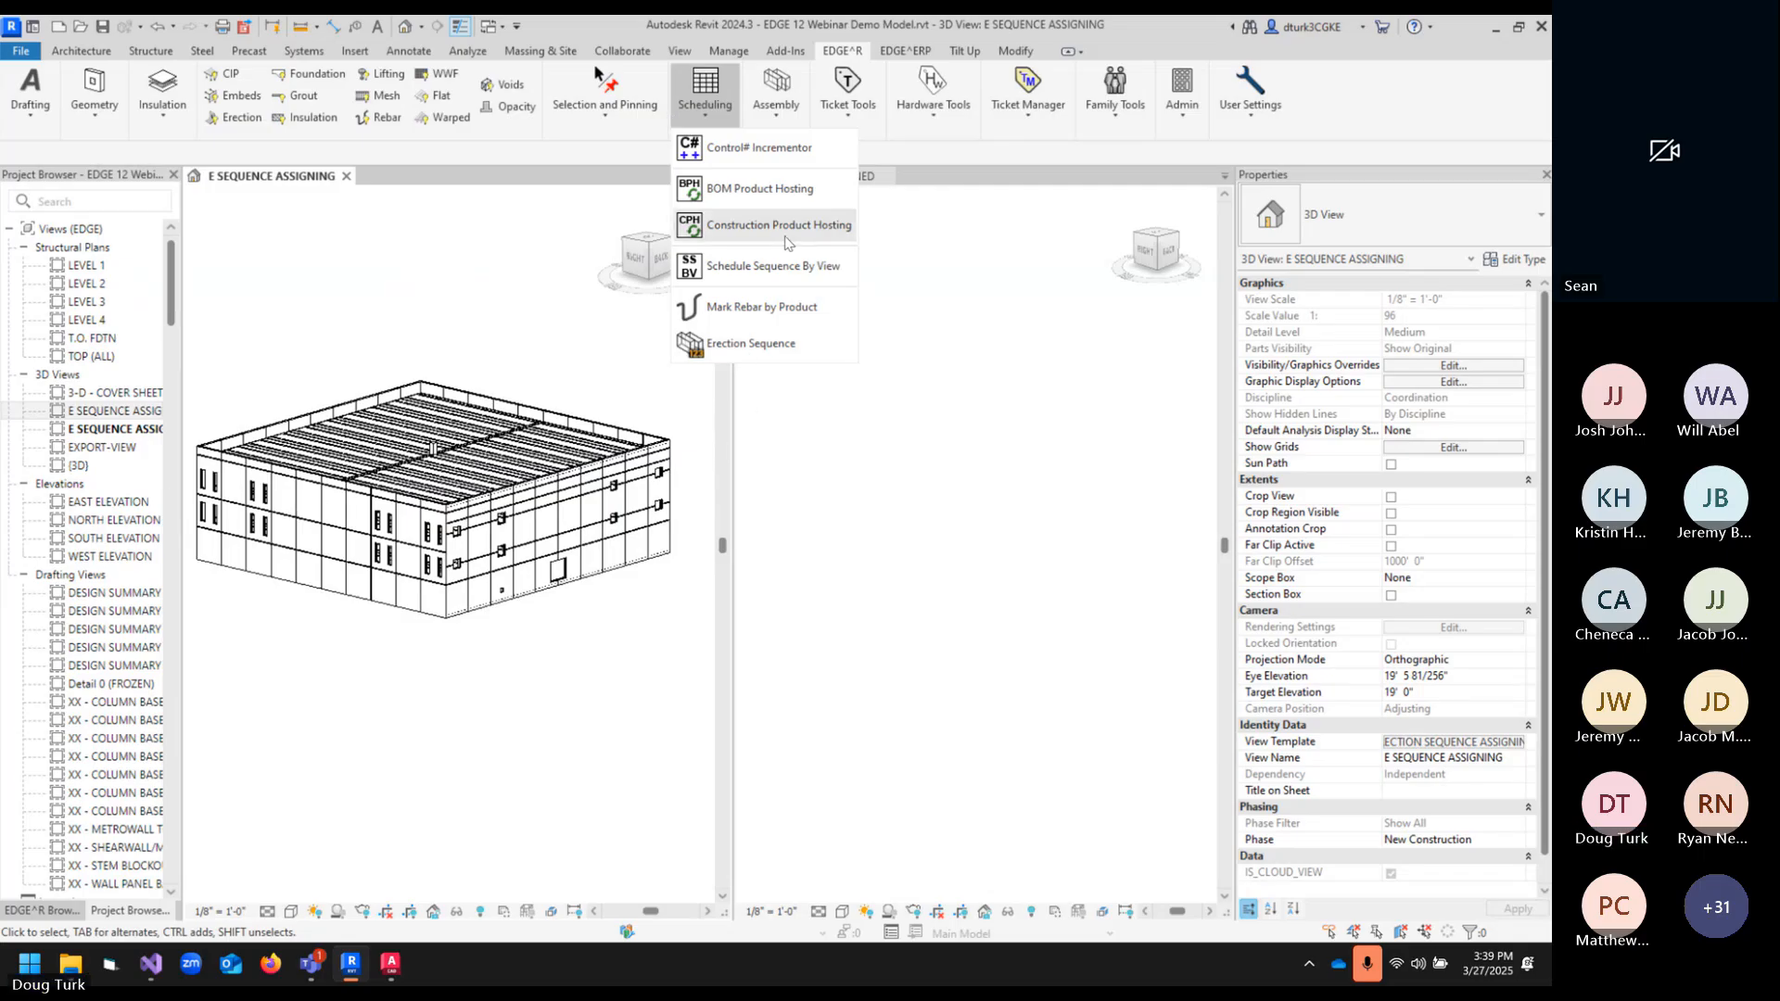
left_click(722, 348)
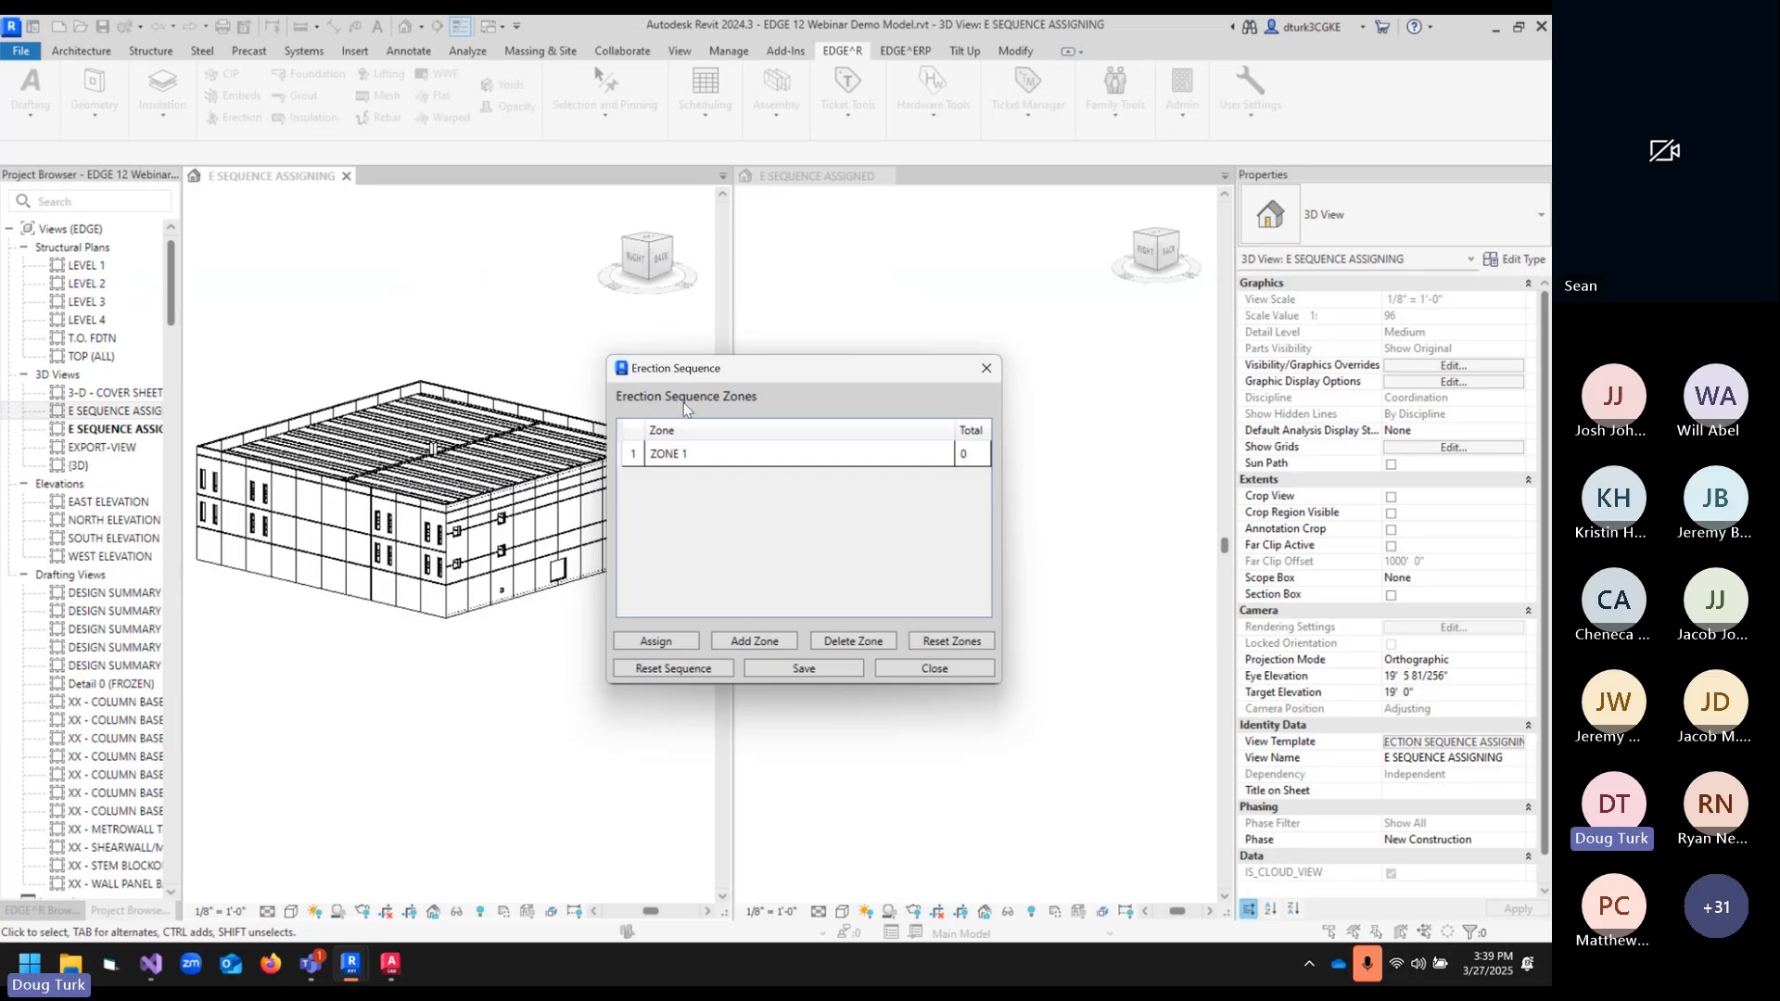
- Rename the erection sequence zone ZONE 1 as FIRST ZONE
double_click(679, 453)
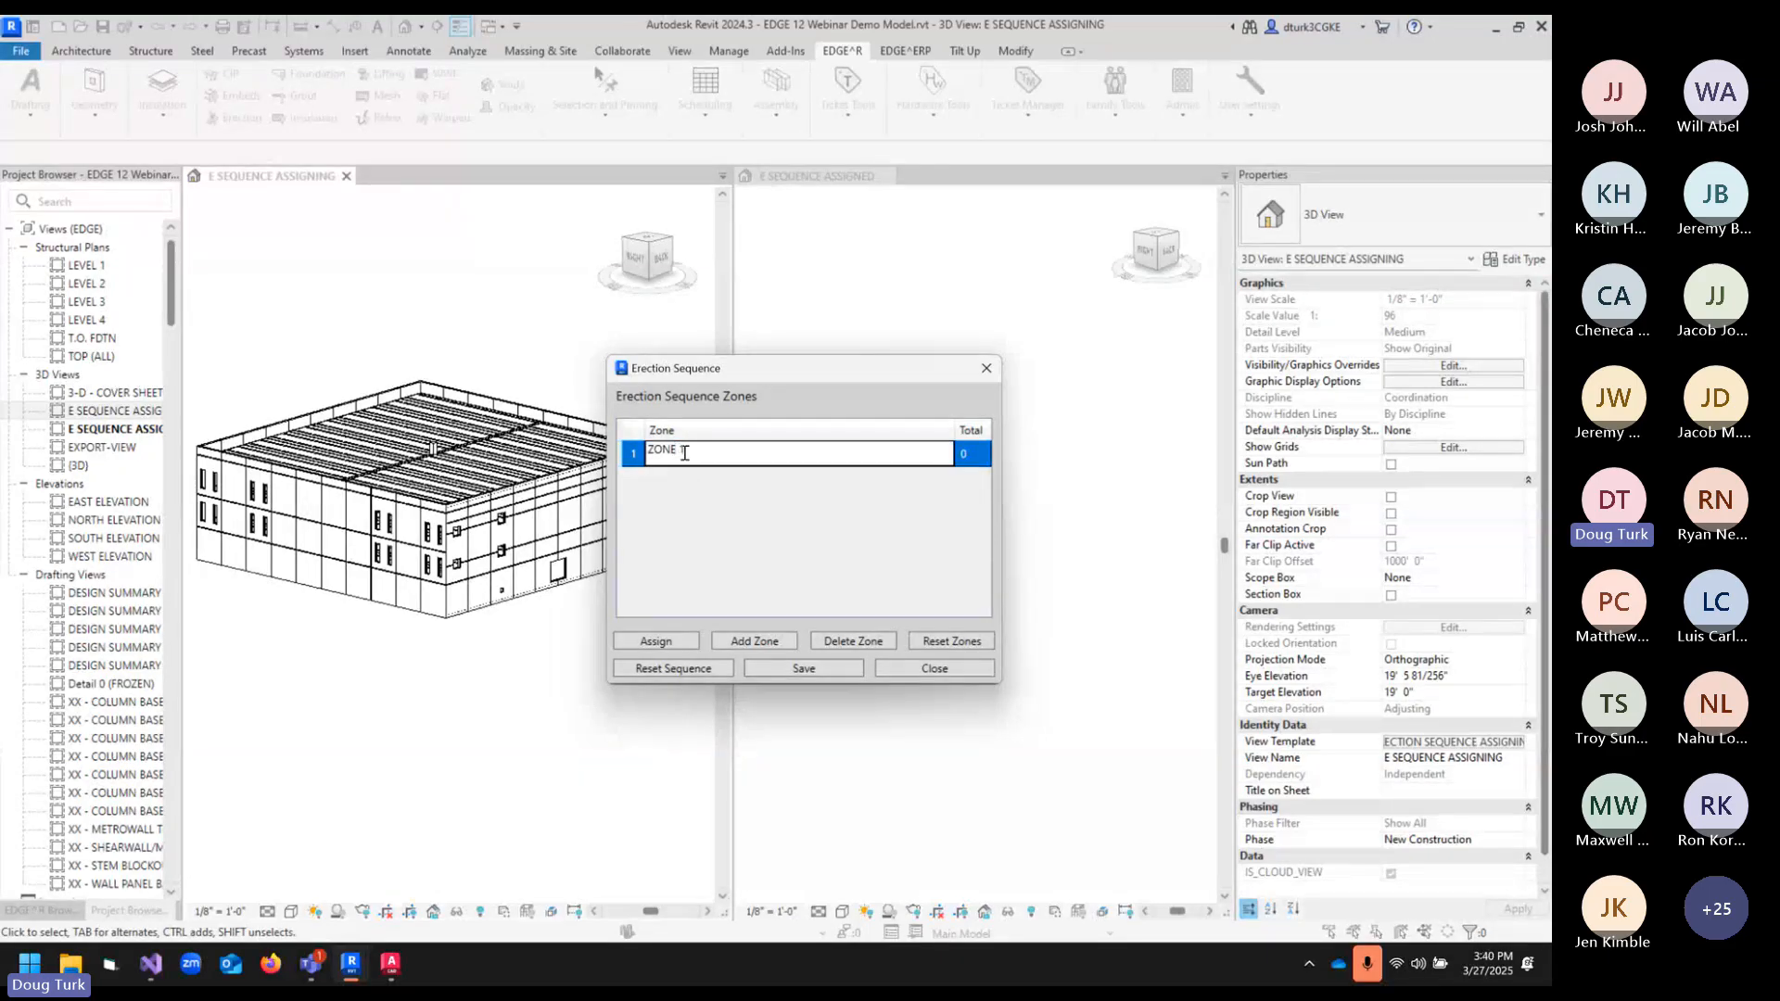
key("ctrl+a")
type("F")
key("Return")
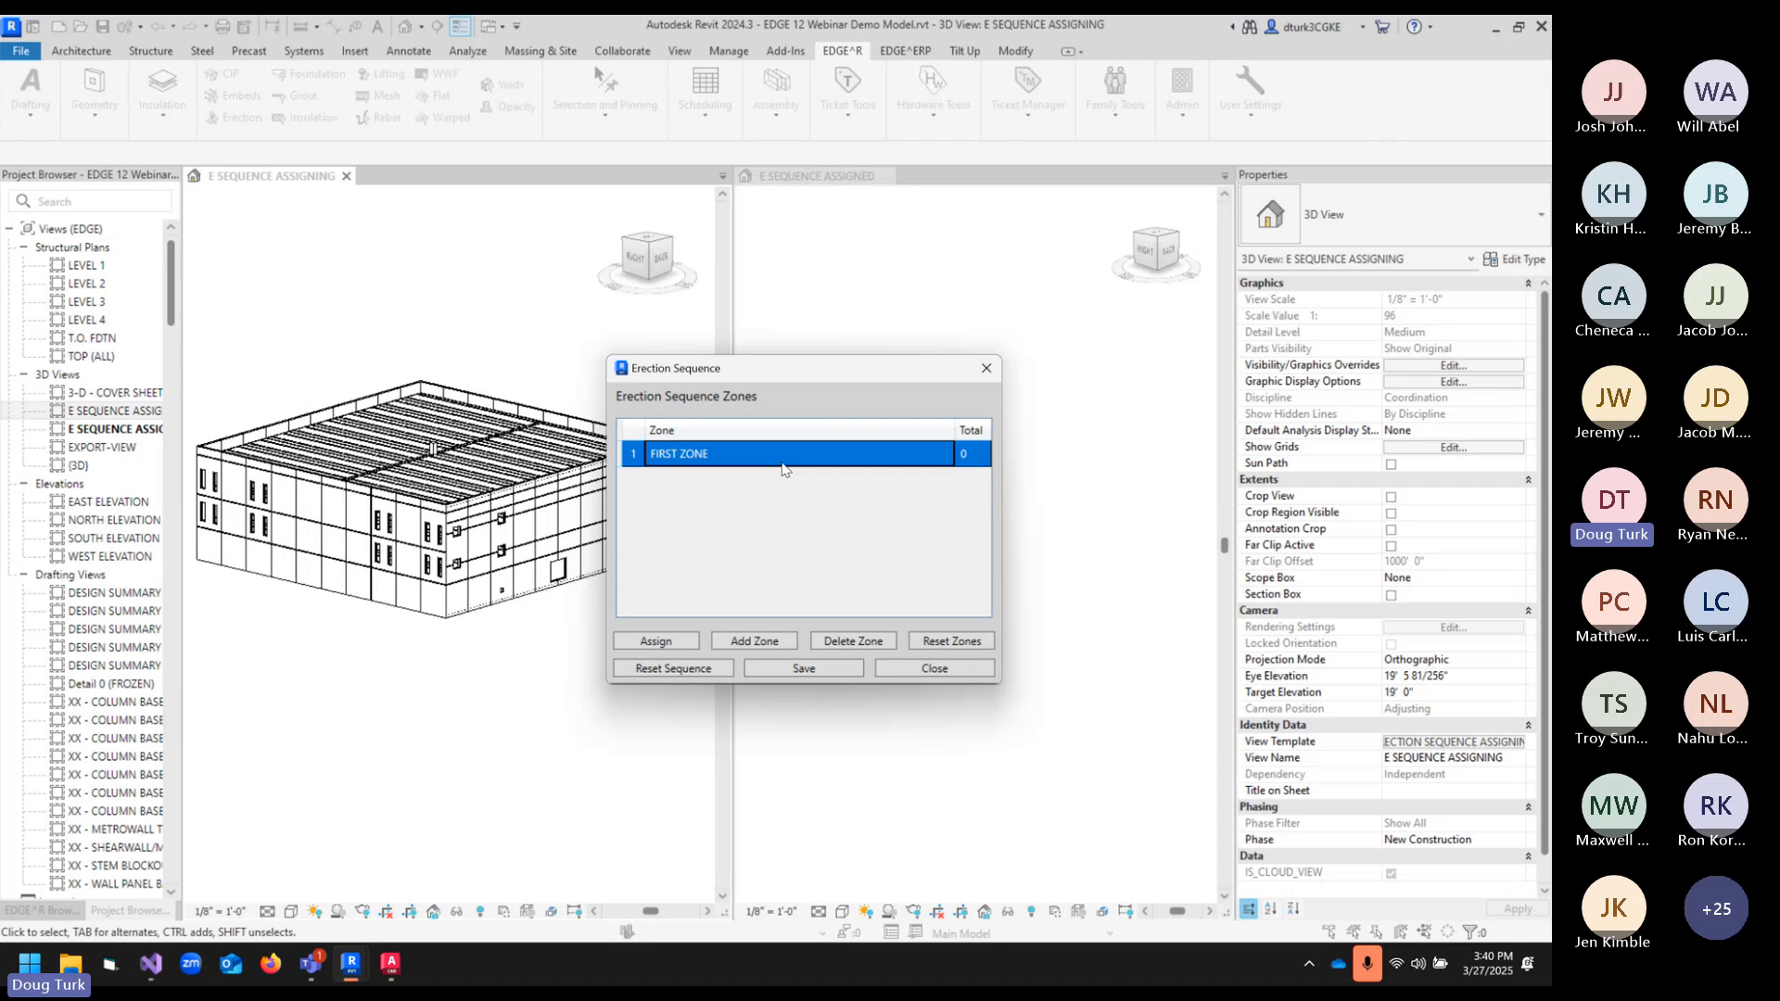
- Add another erection sequence zone named SECOND ZONE
left_click(719, 640)
double_click(686, 480)
type("S")
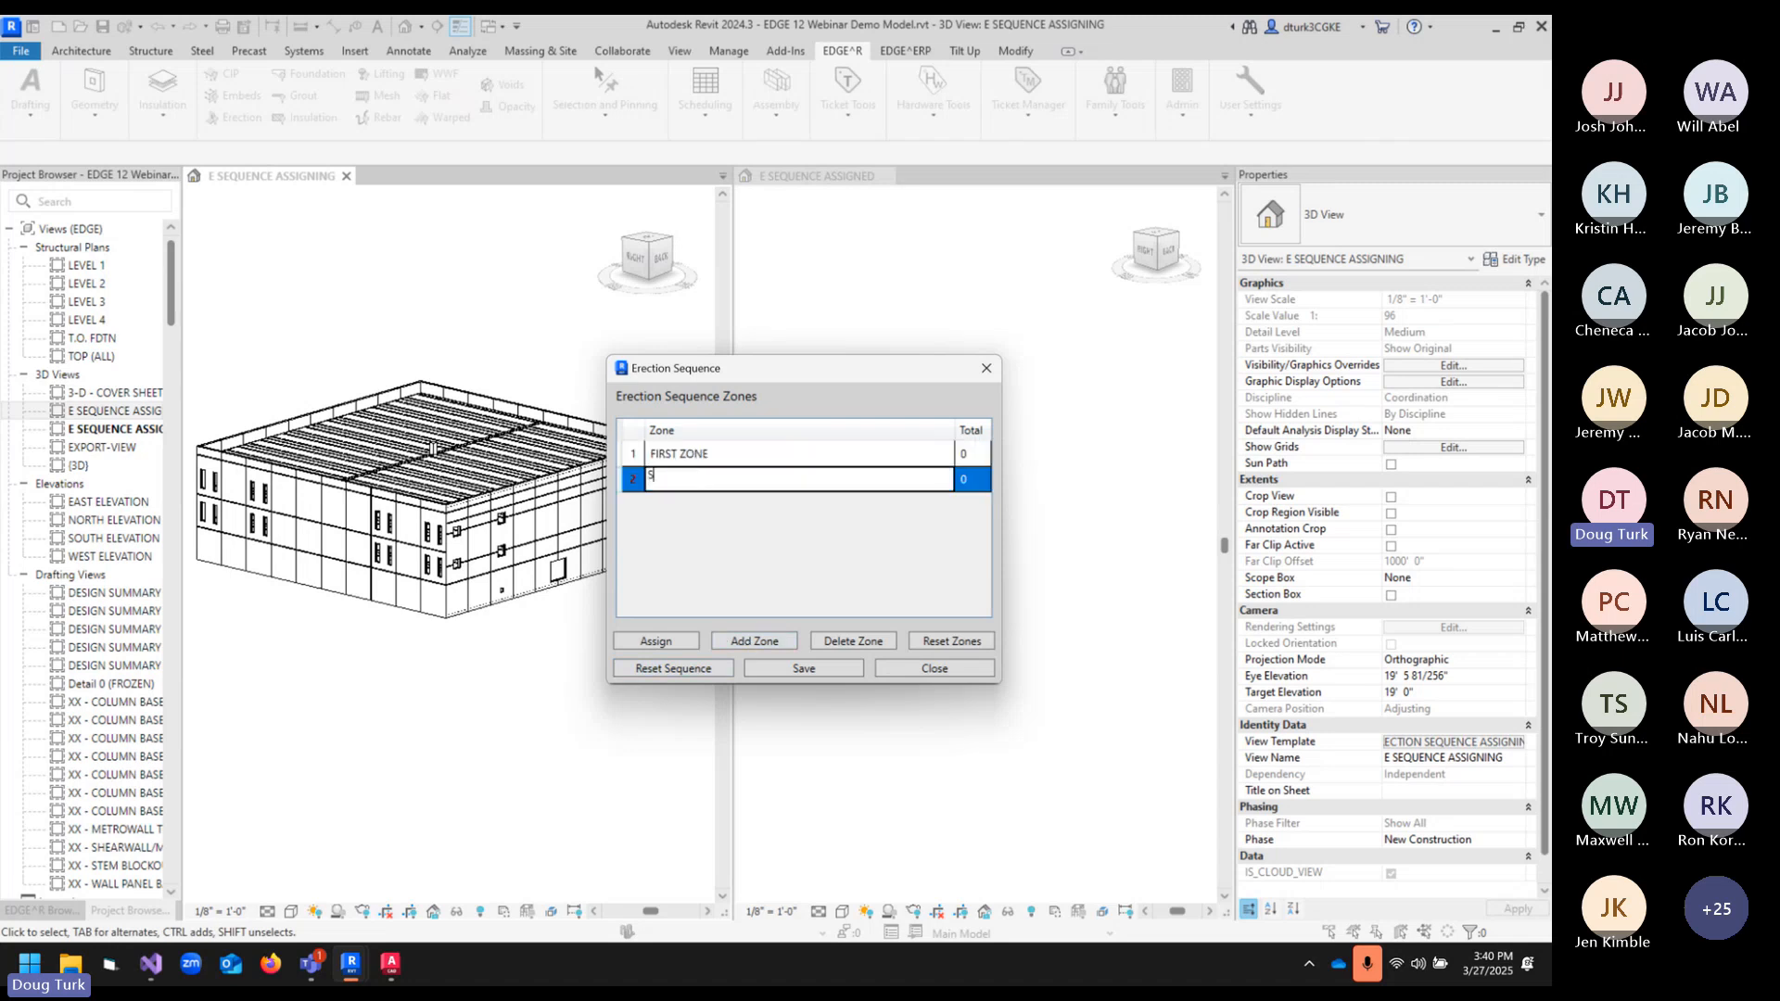
type("ECOND ZONE")
key("Return")
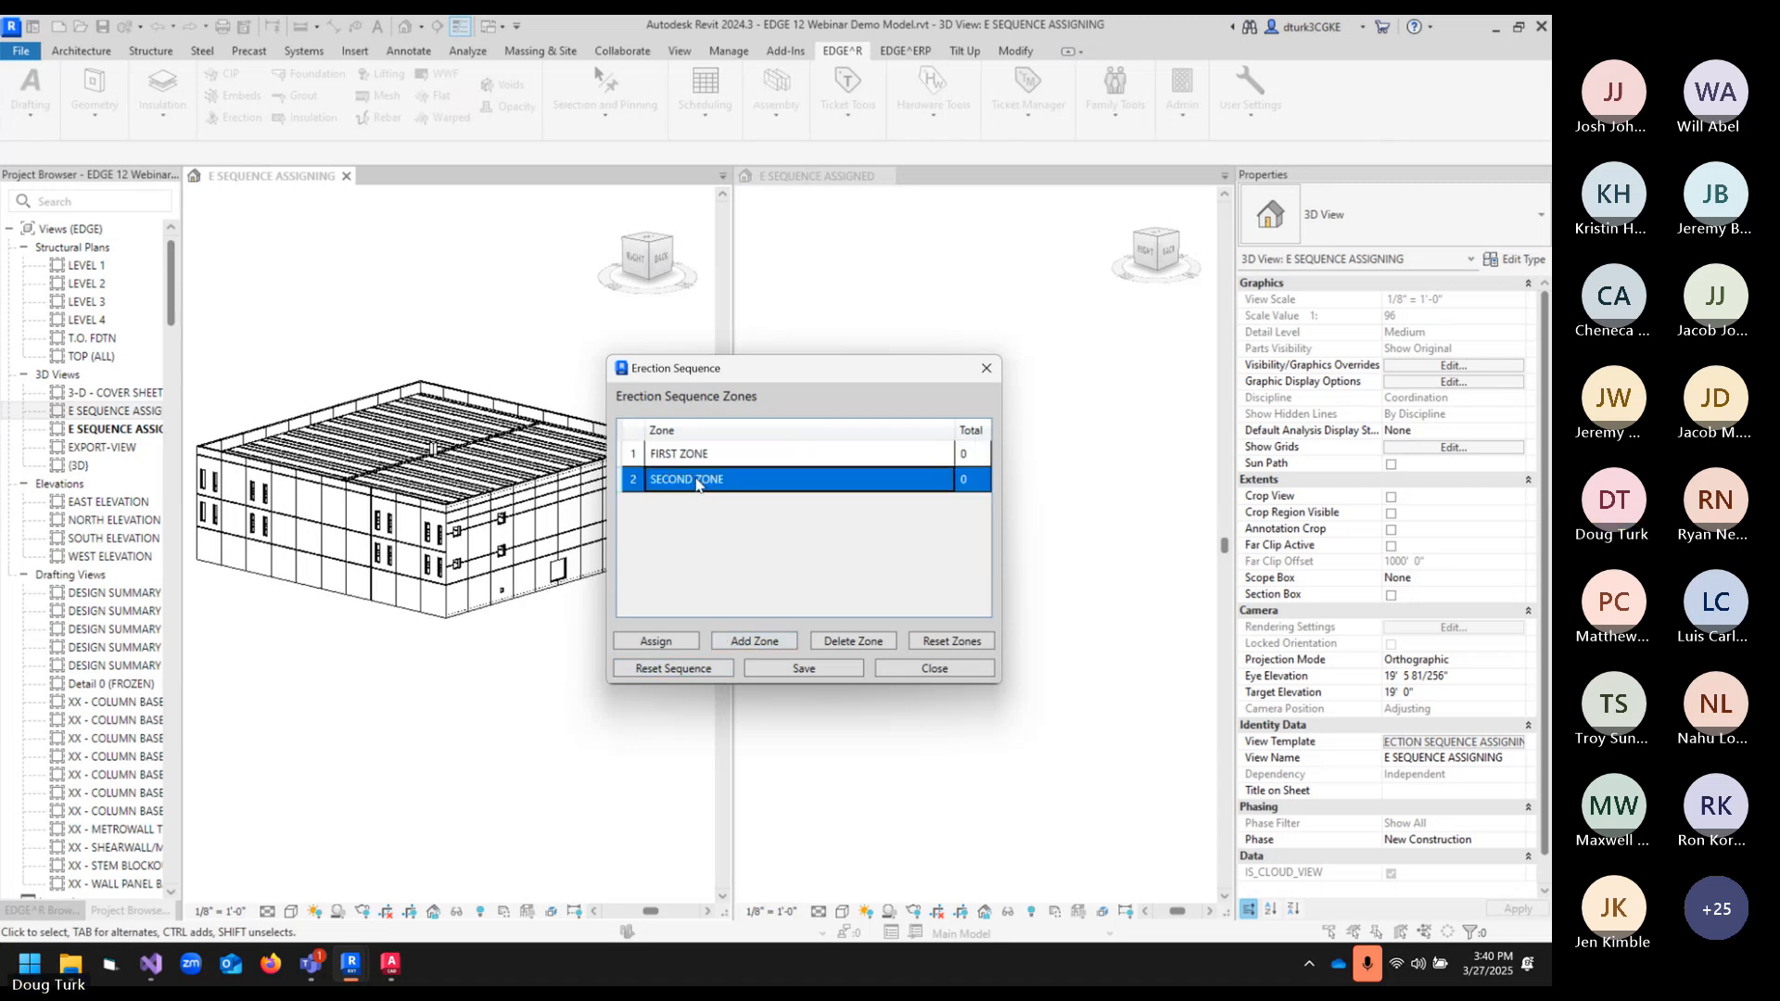
- Try to move SECOND ZONE within the zone order, and request a reset of the zones but decline it
left_click(714, 454)
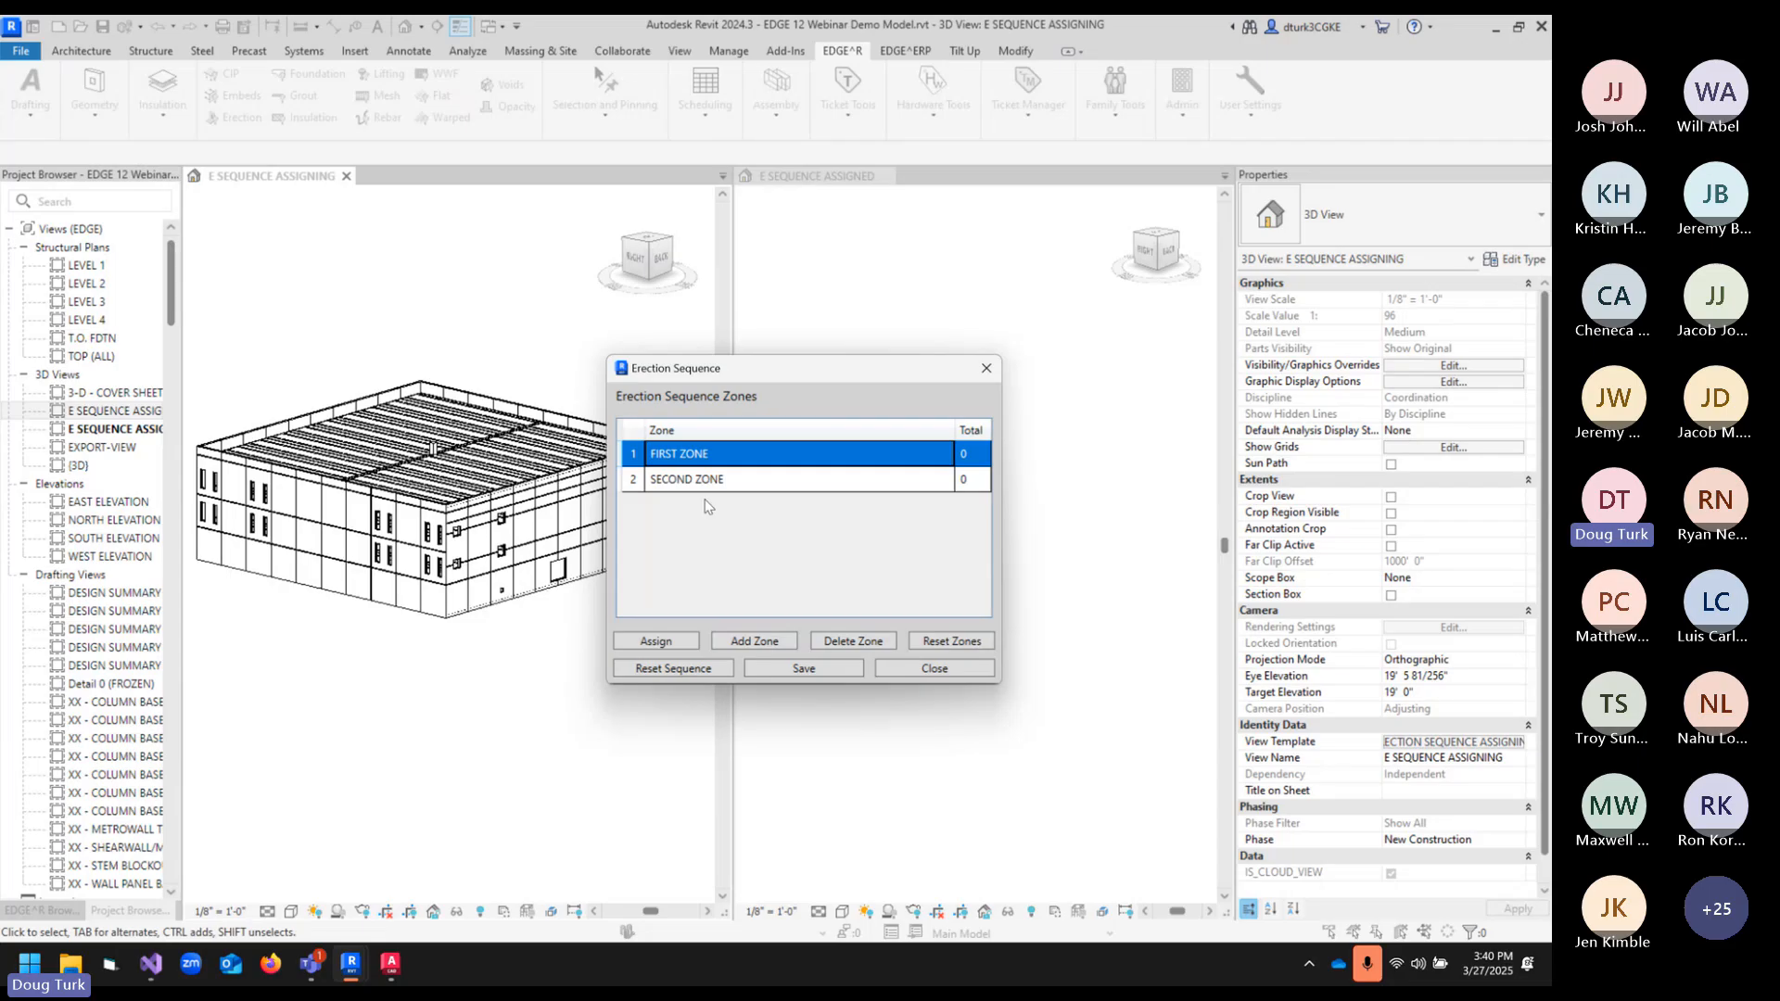
left_click(624, 481)
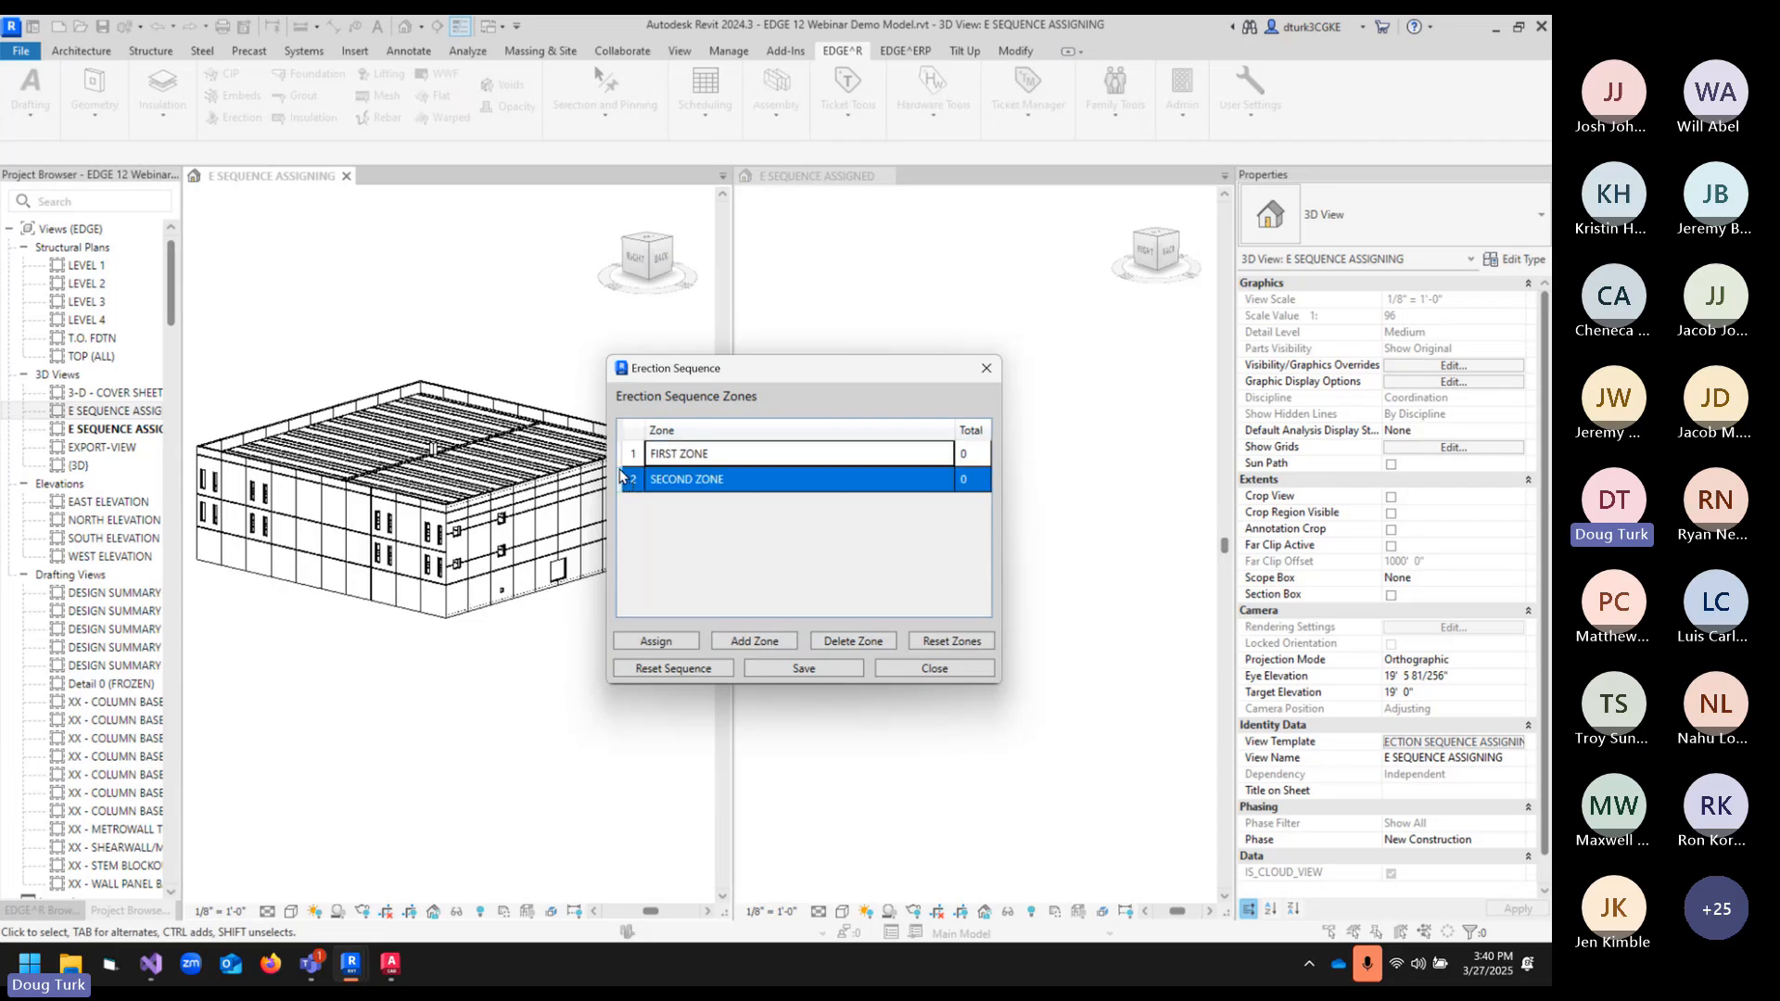
mouse_move(621, 475)
left_mouse_down()
mouse_move(630, 453)
mouse_move(633, 501)
left_mouse_up()
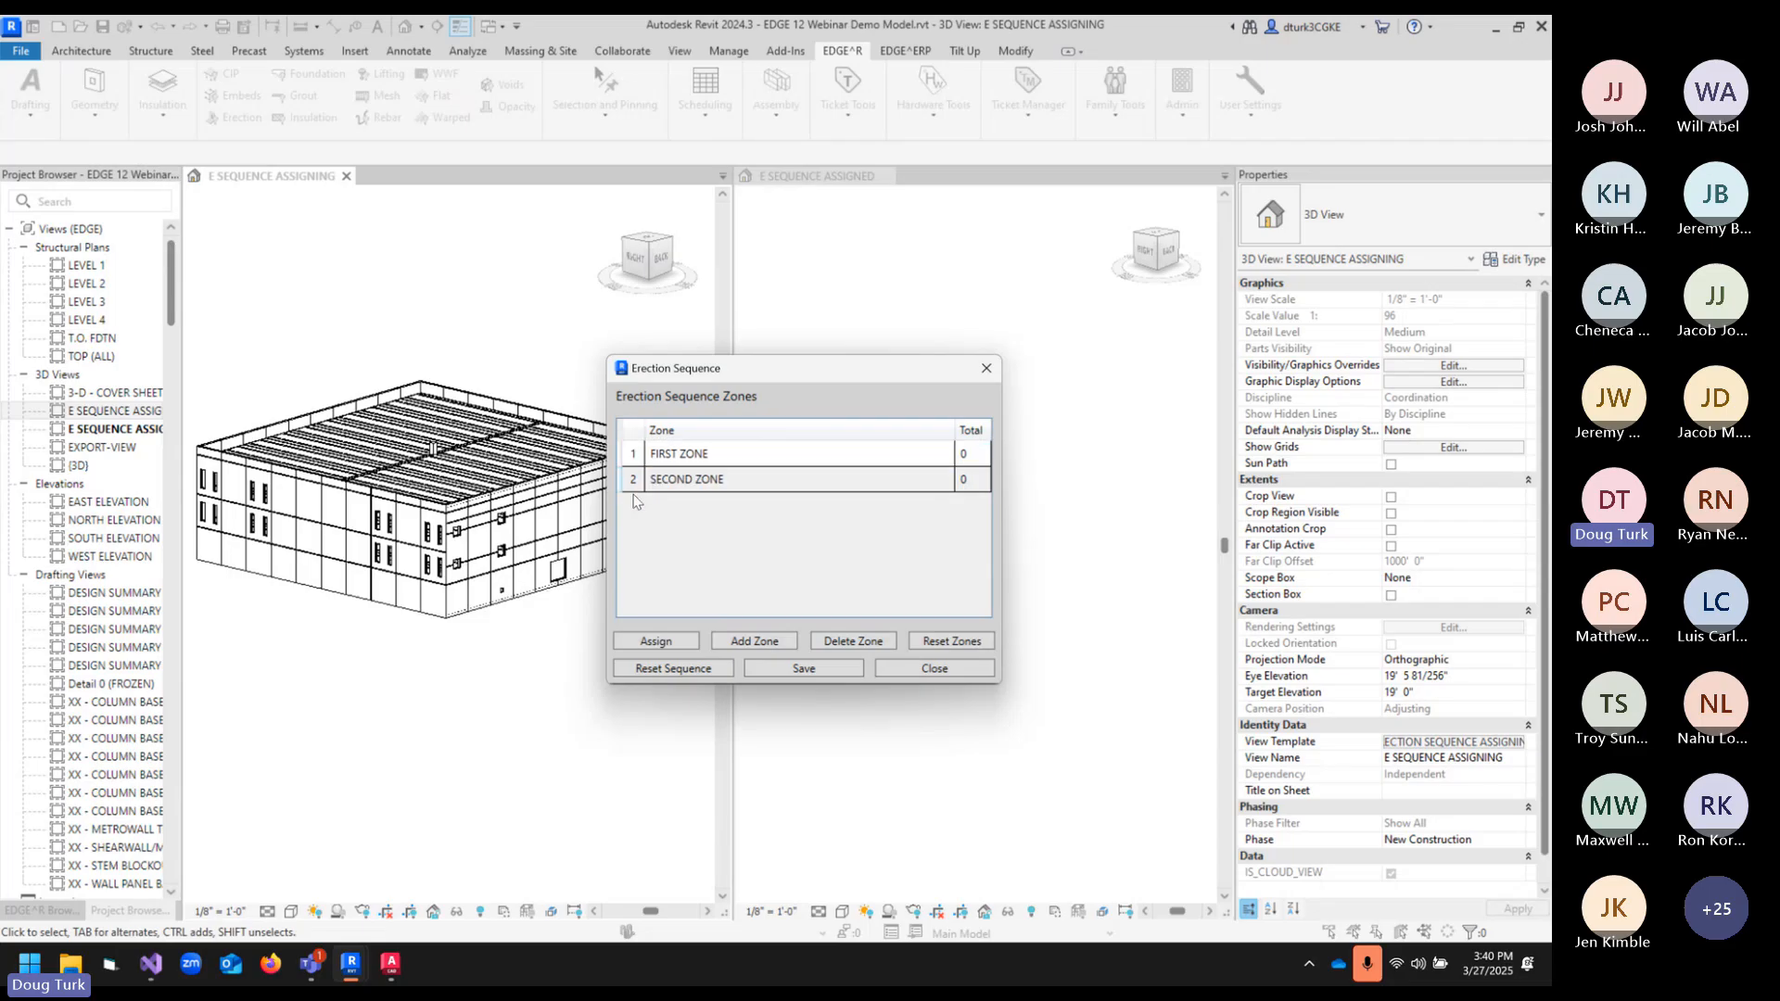
left_click(752, 456)
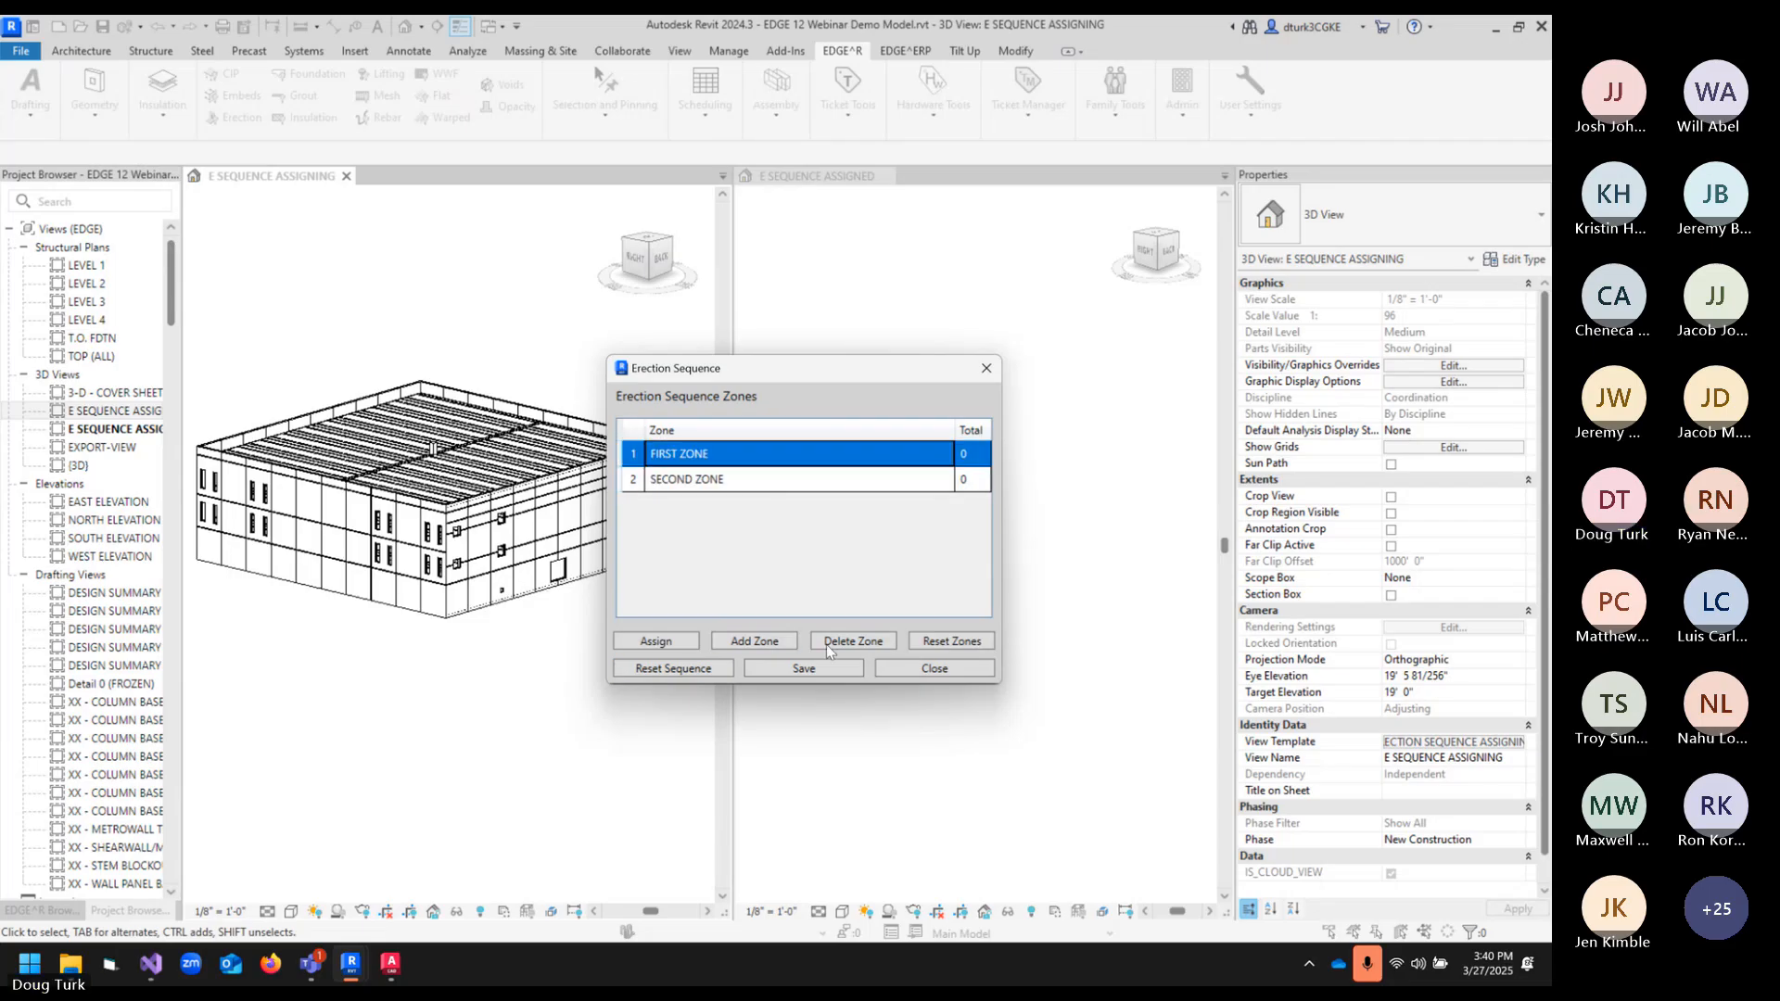
left_click(951, 640)
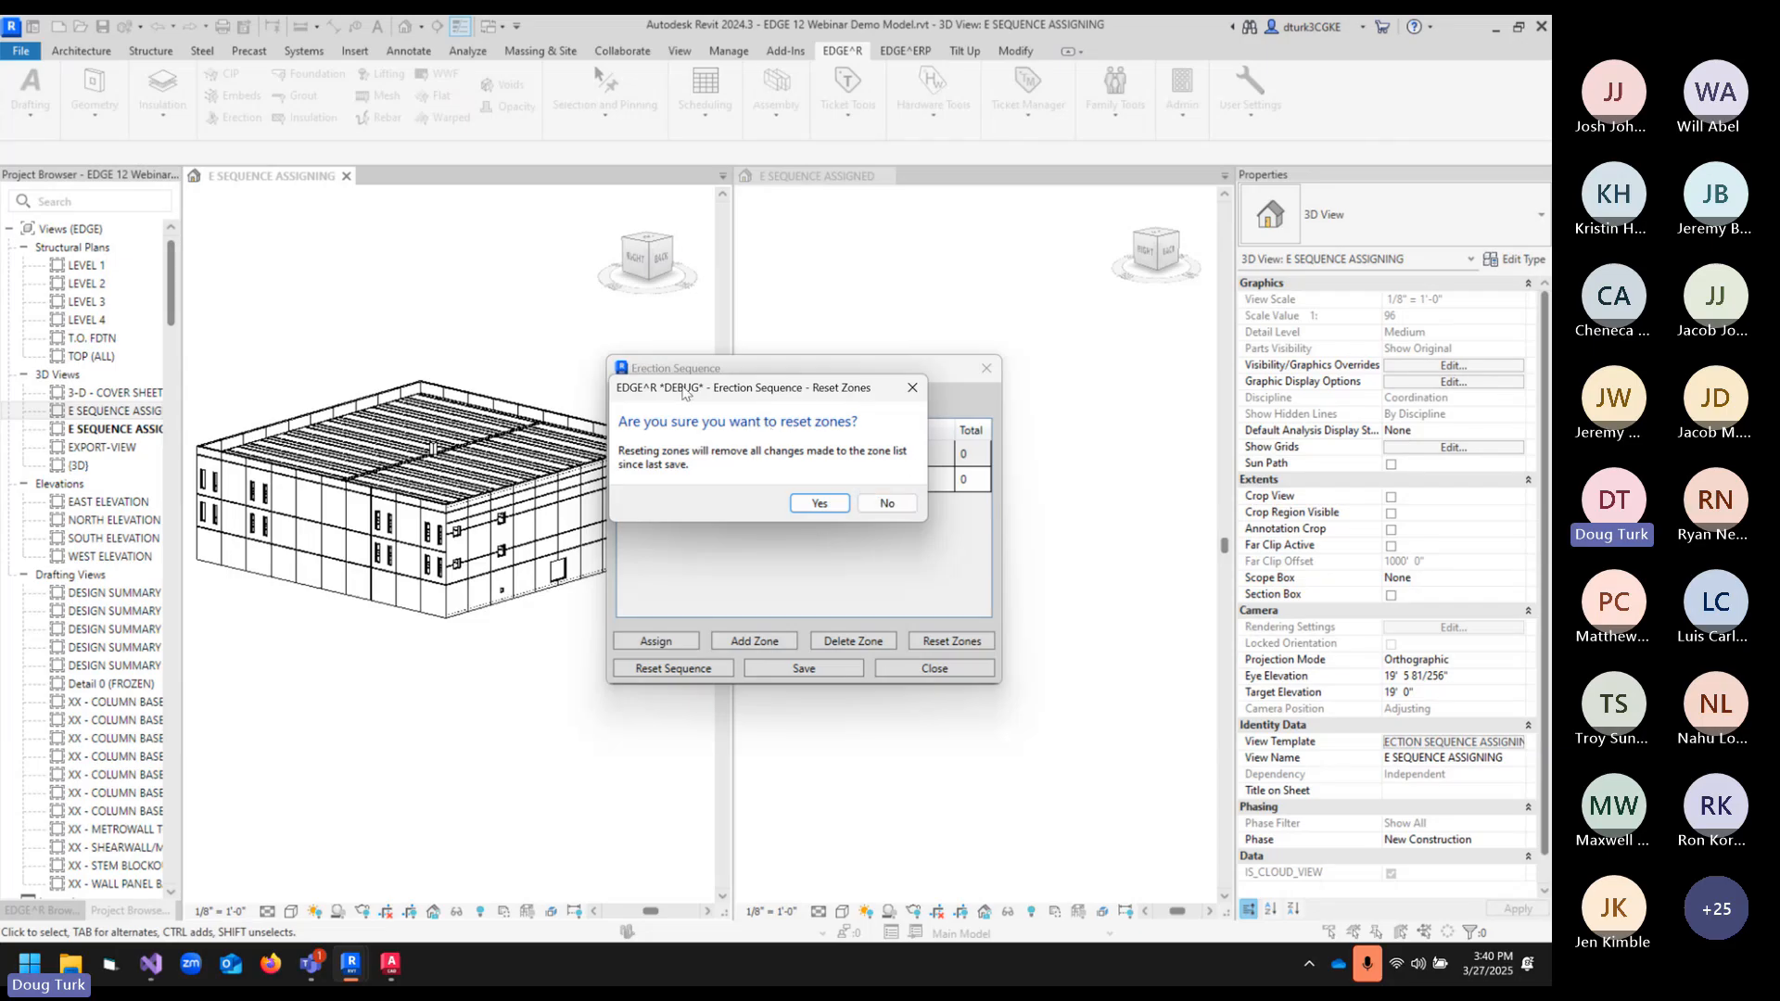
left_click(887, 504)
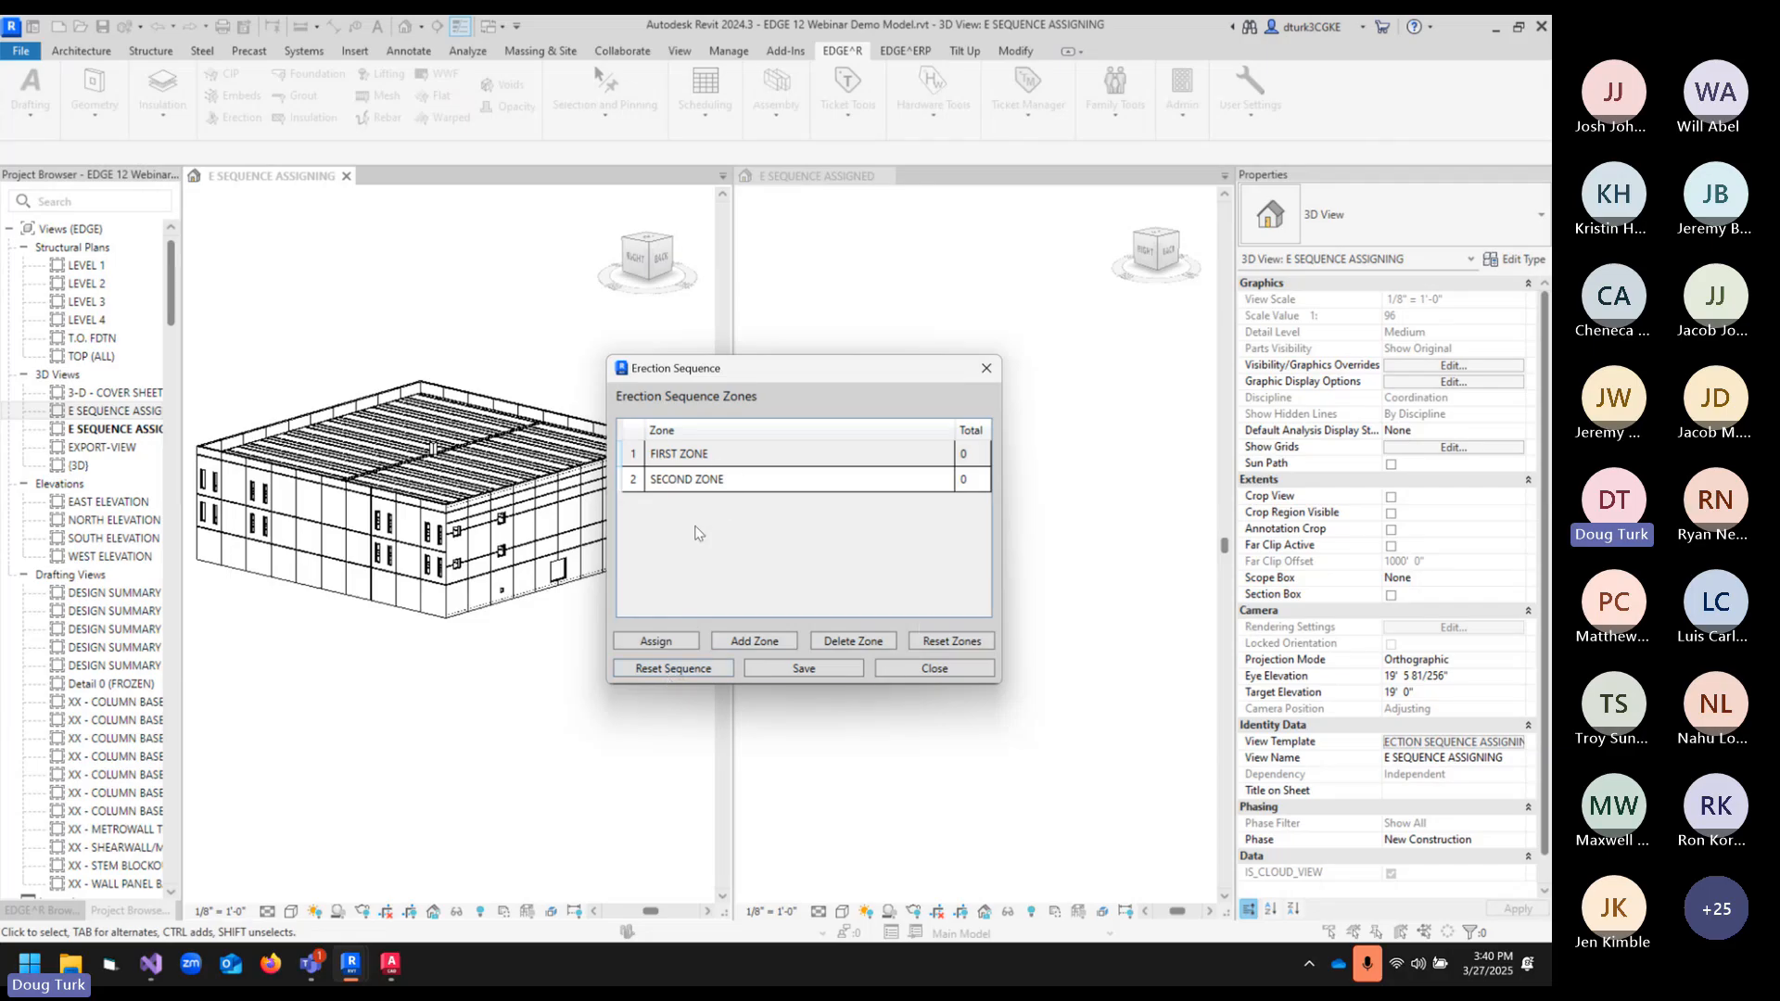
- Start assigning pieces to FIRST ZONE, check the details of the edited zones and agree to save the current zones
left_click(668, 461)
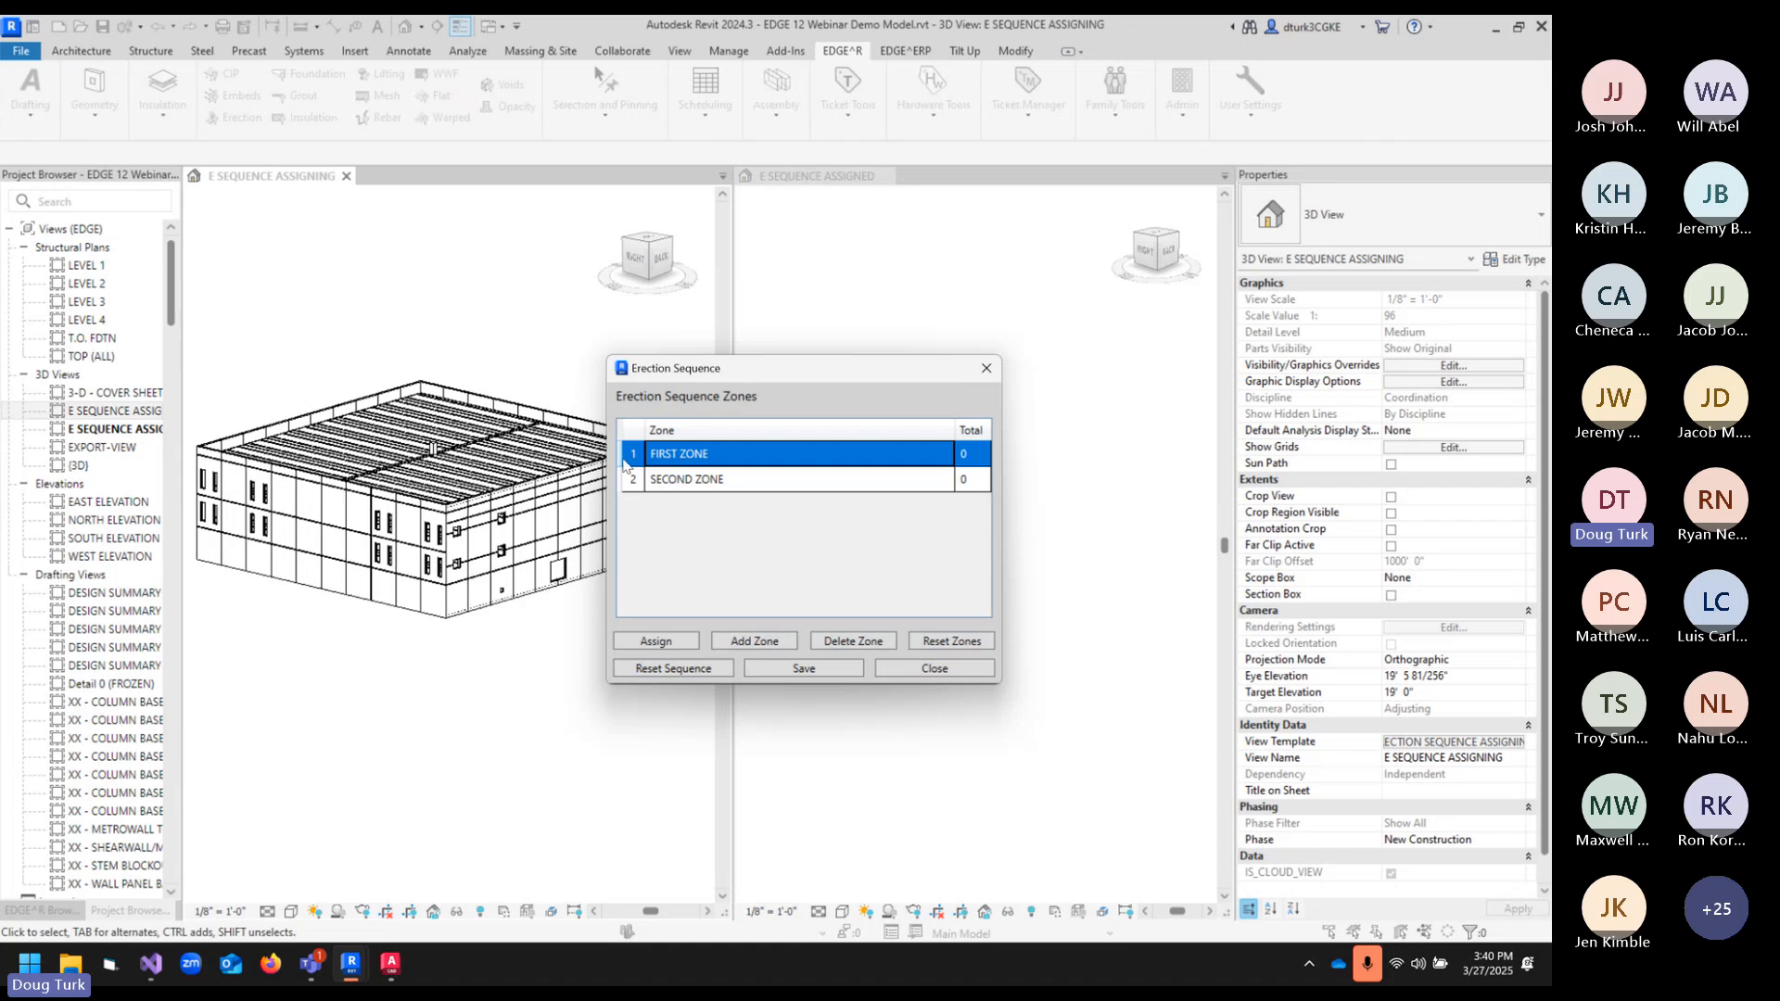
left_click(657, 643)
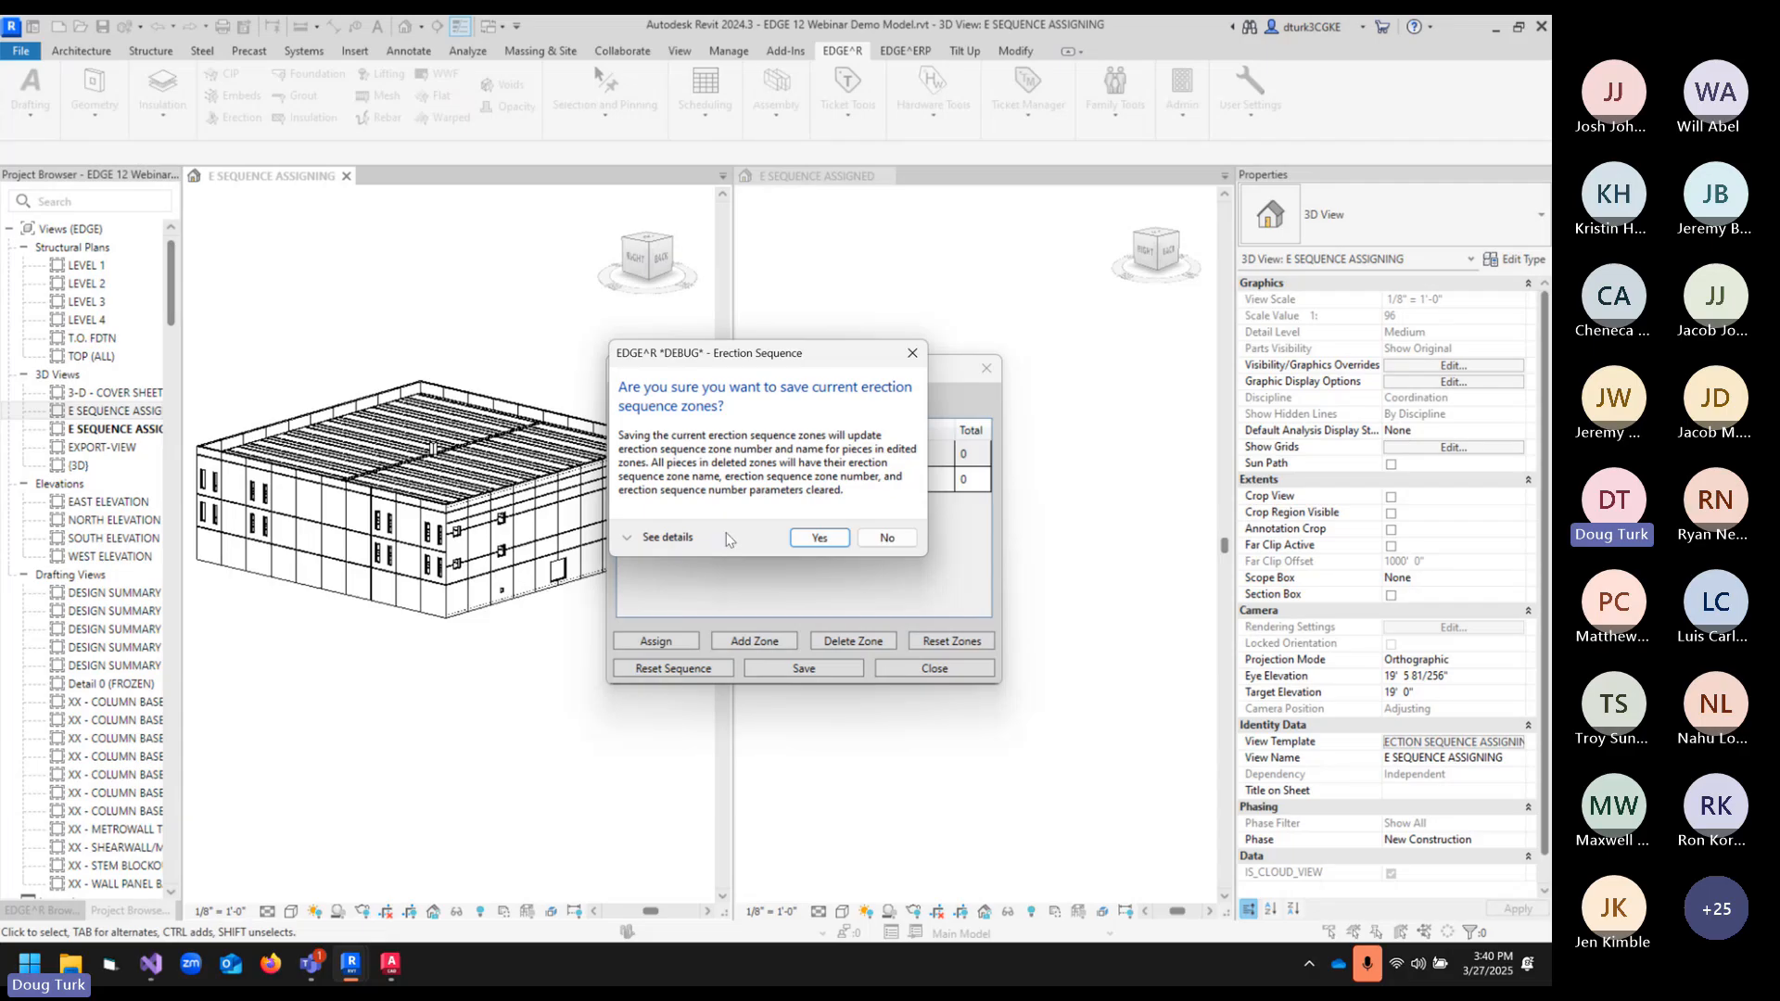
left_click(673, 544)
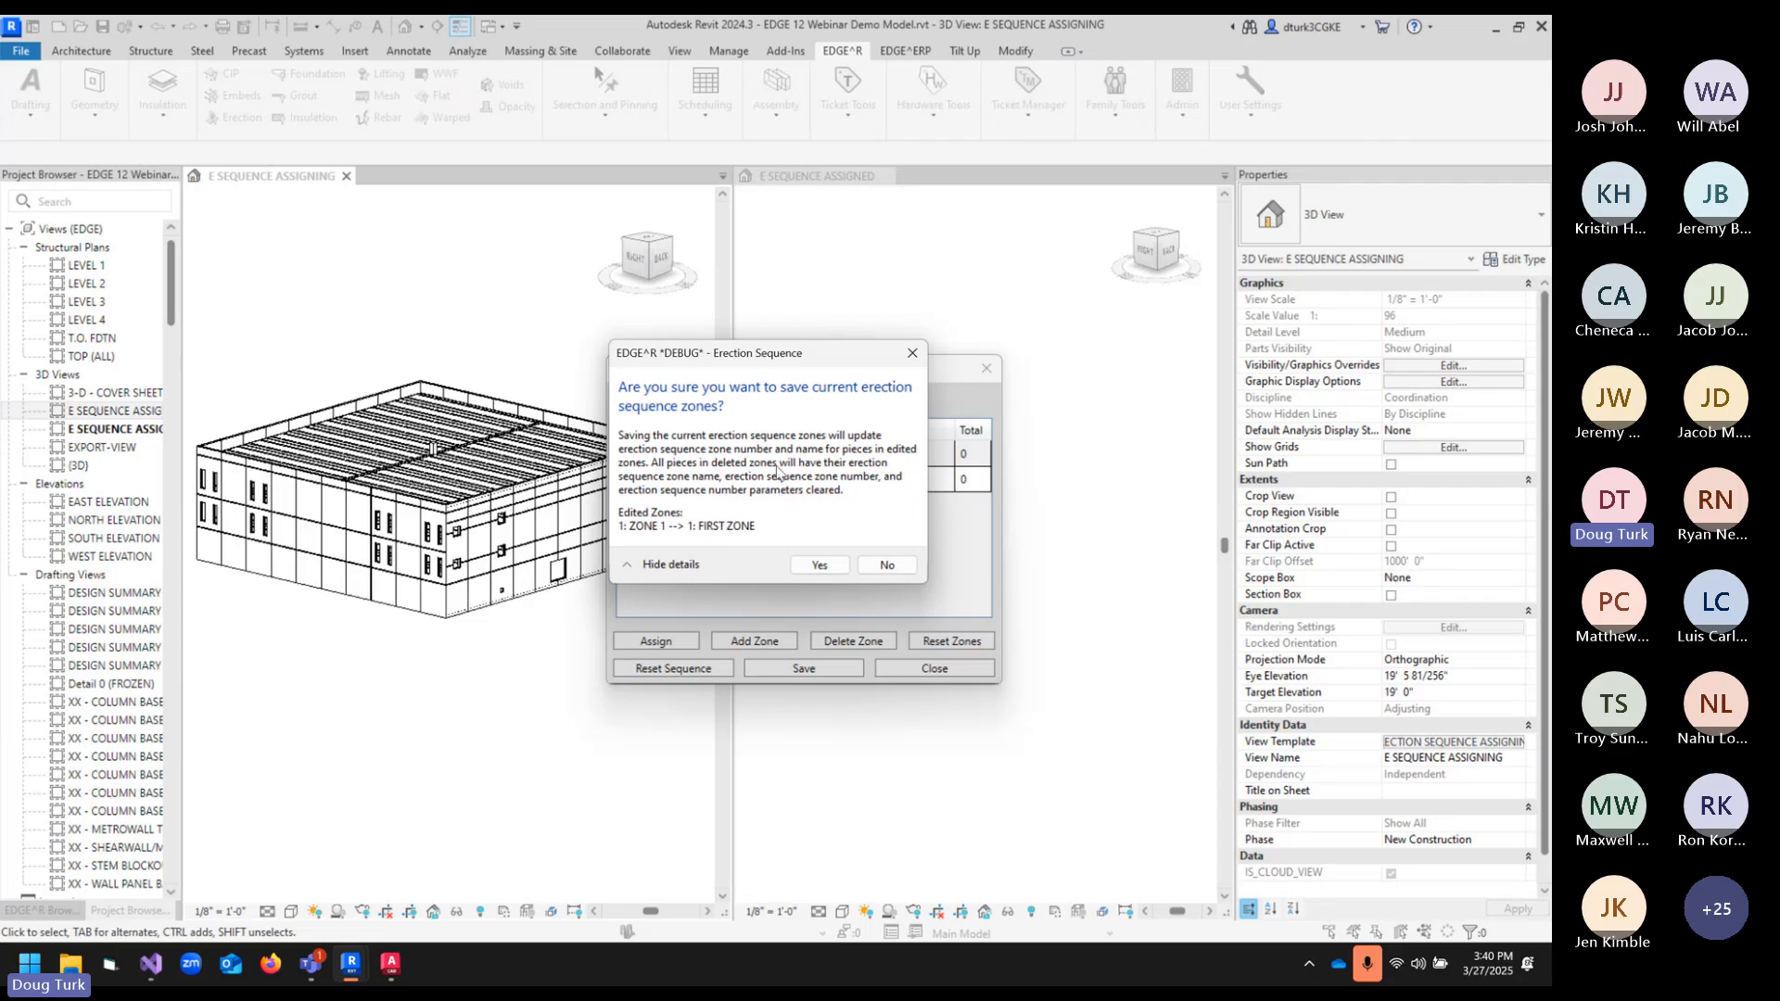
left_click(832, 567)
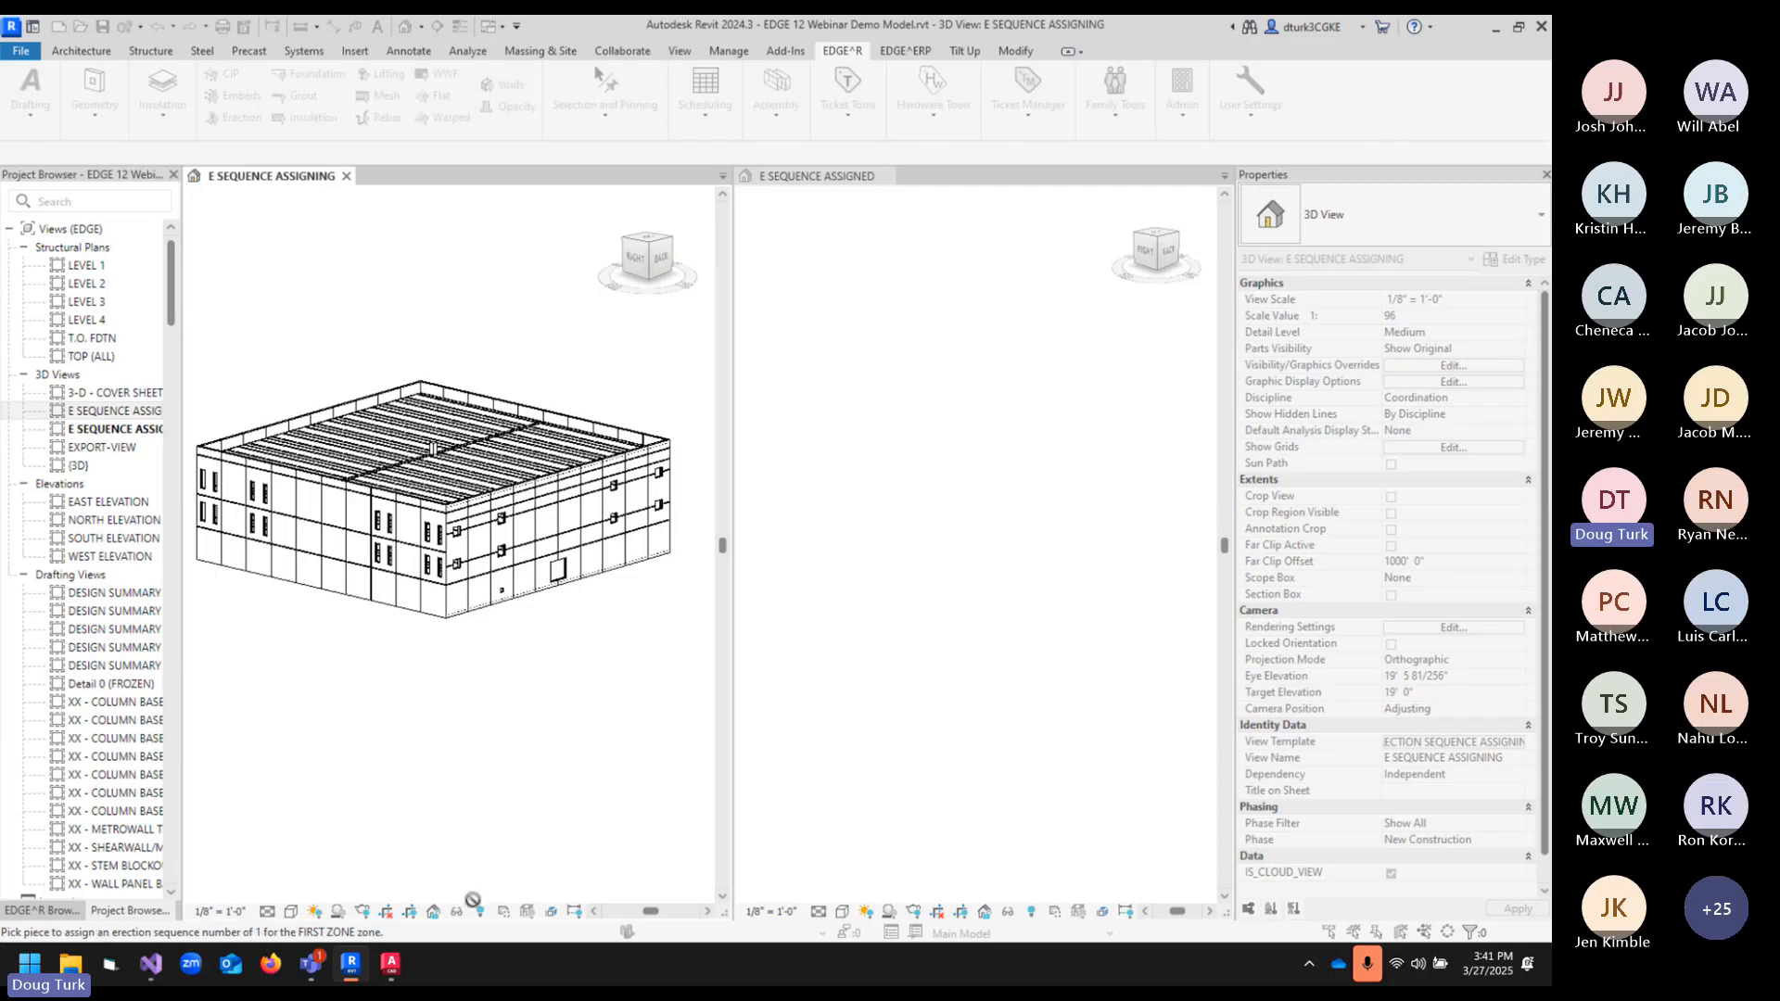
- Assign sequence number 1 to the windowed wall panel at the long wall's far-left end, and frame it in the E SEQUENCE ASSIGNED view
left_click(210, 510)
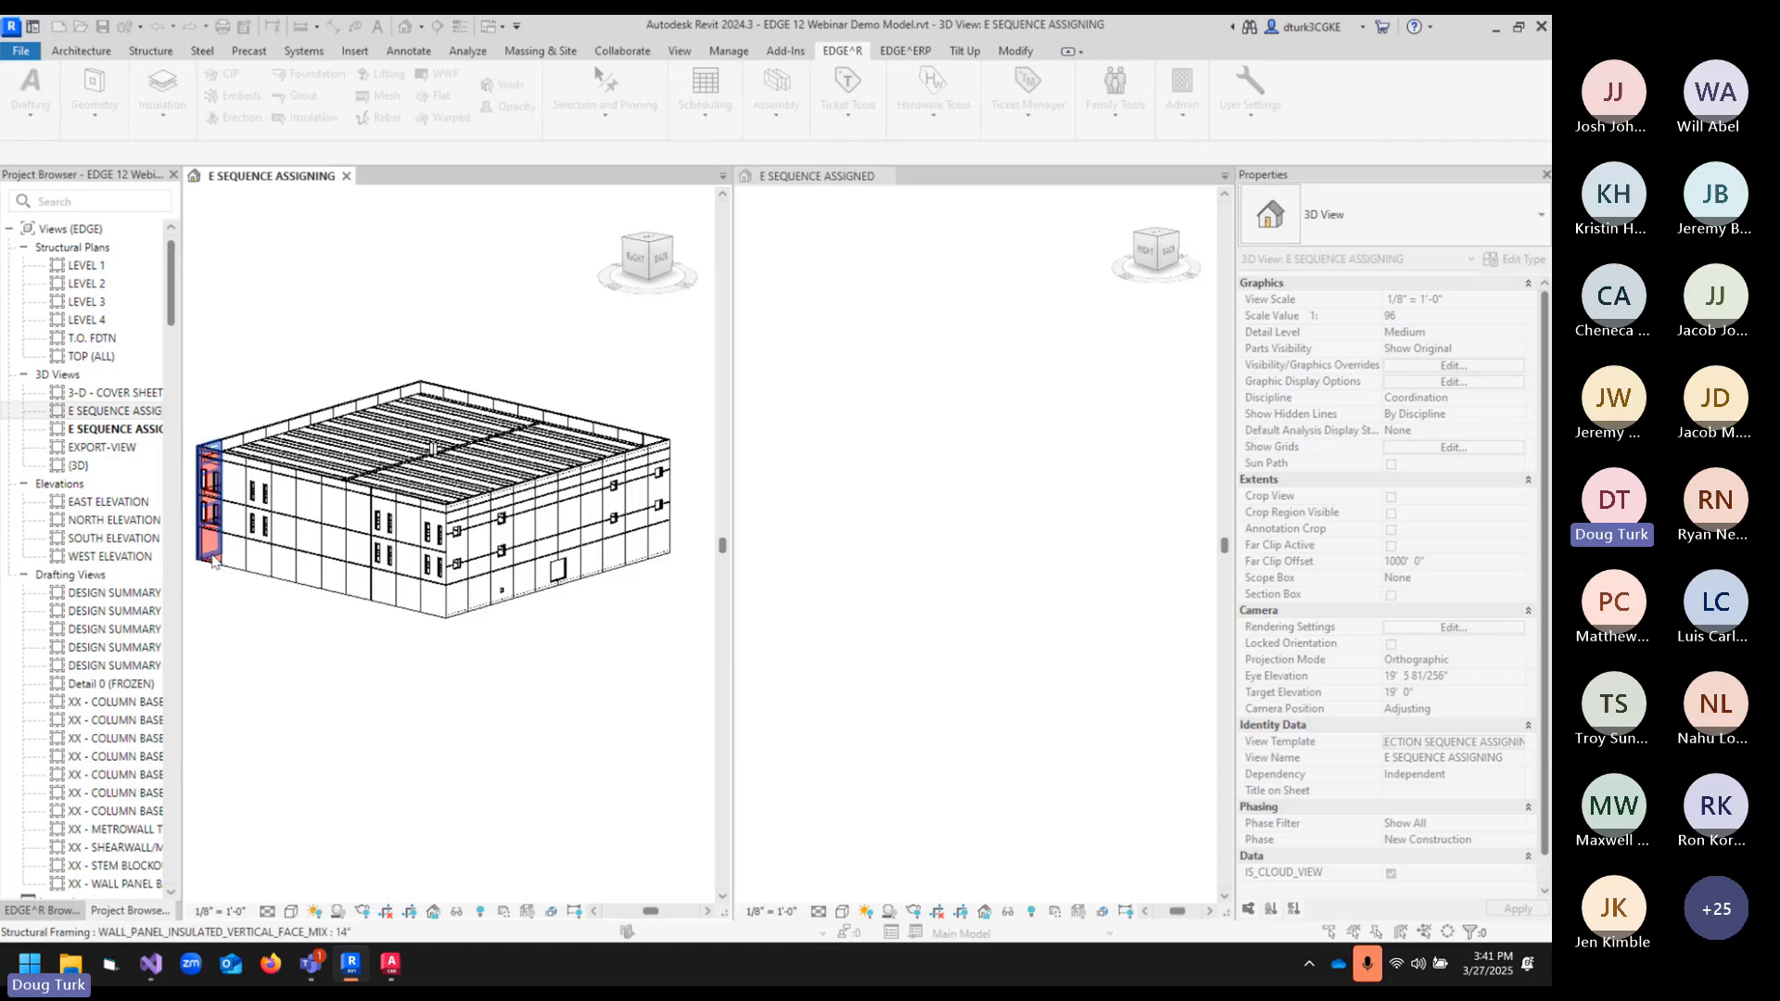
left_click(925, 598)
scroll(1063, 478, "down", 4)
middle_click_drag(1101, 492, 958, 520)
scroll(937, 461, "down", 4)
scroll(940, 542, "down", 1)
- Assign sequence numbers 2 through 10 of FIRST ZONE to the remaining panels of the same wall, panel by panel toward the near corner
left_click(243, 538)
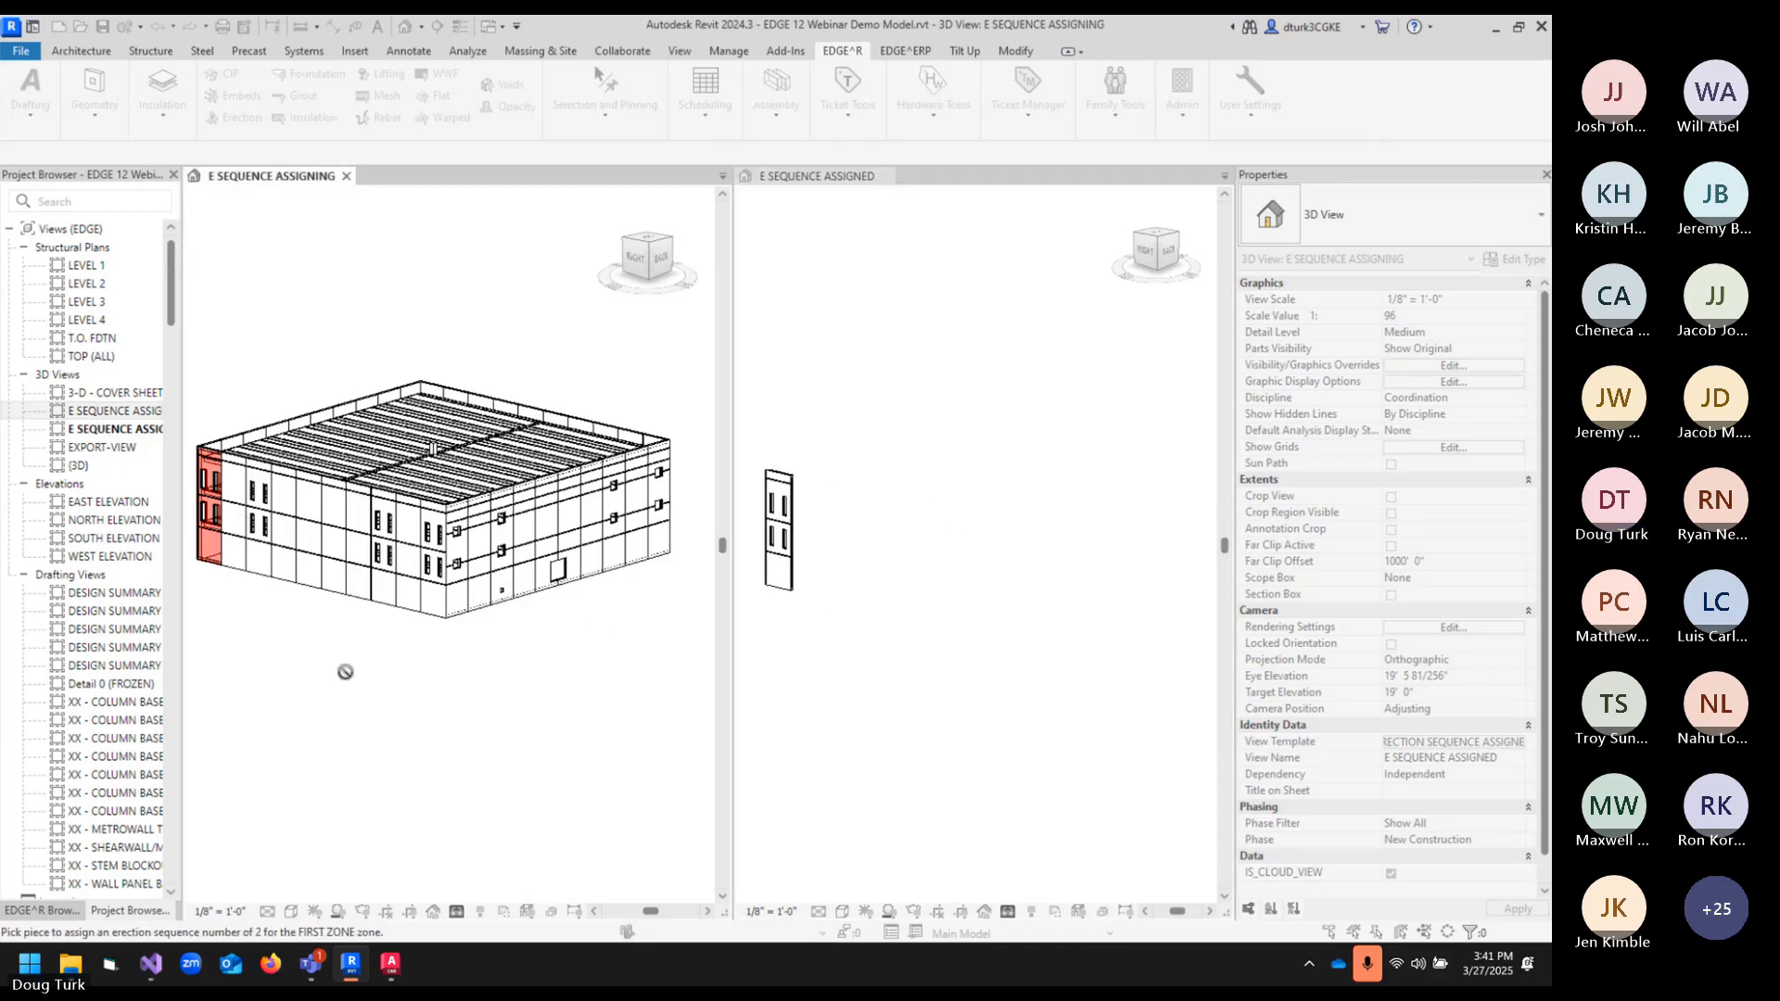
left_click(240, 552)
left_click(262, 563)
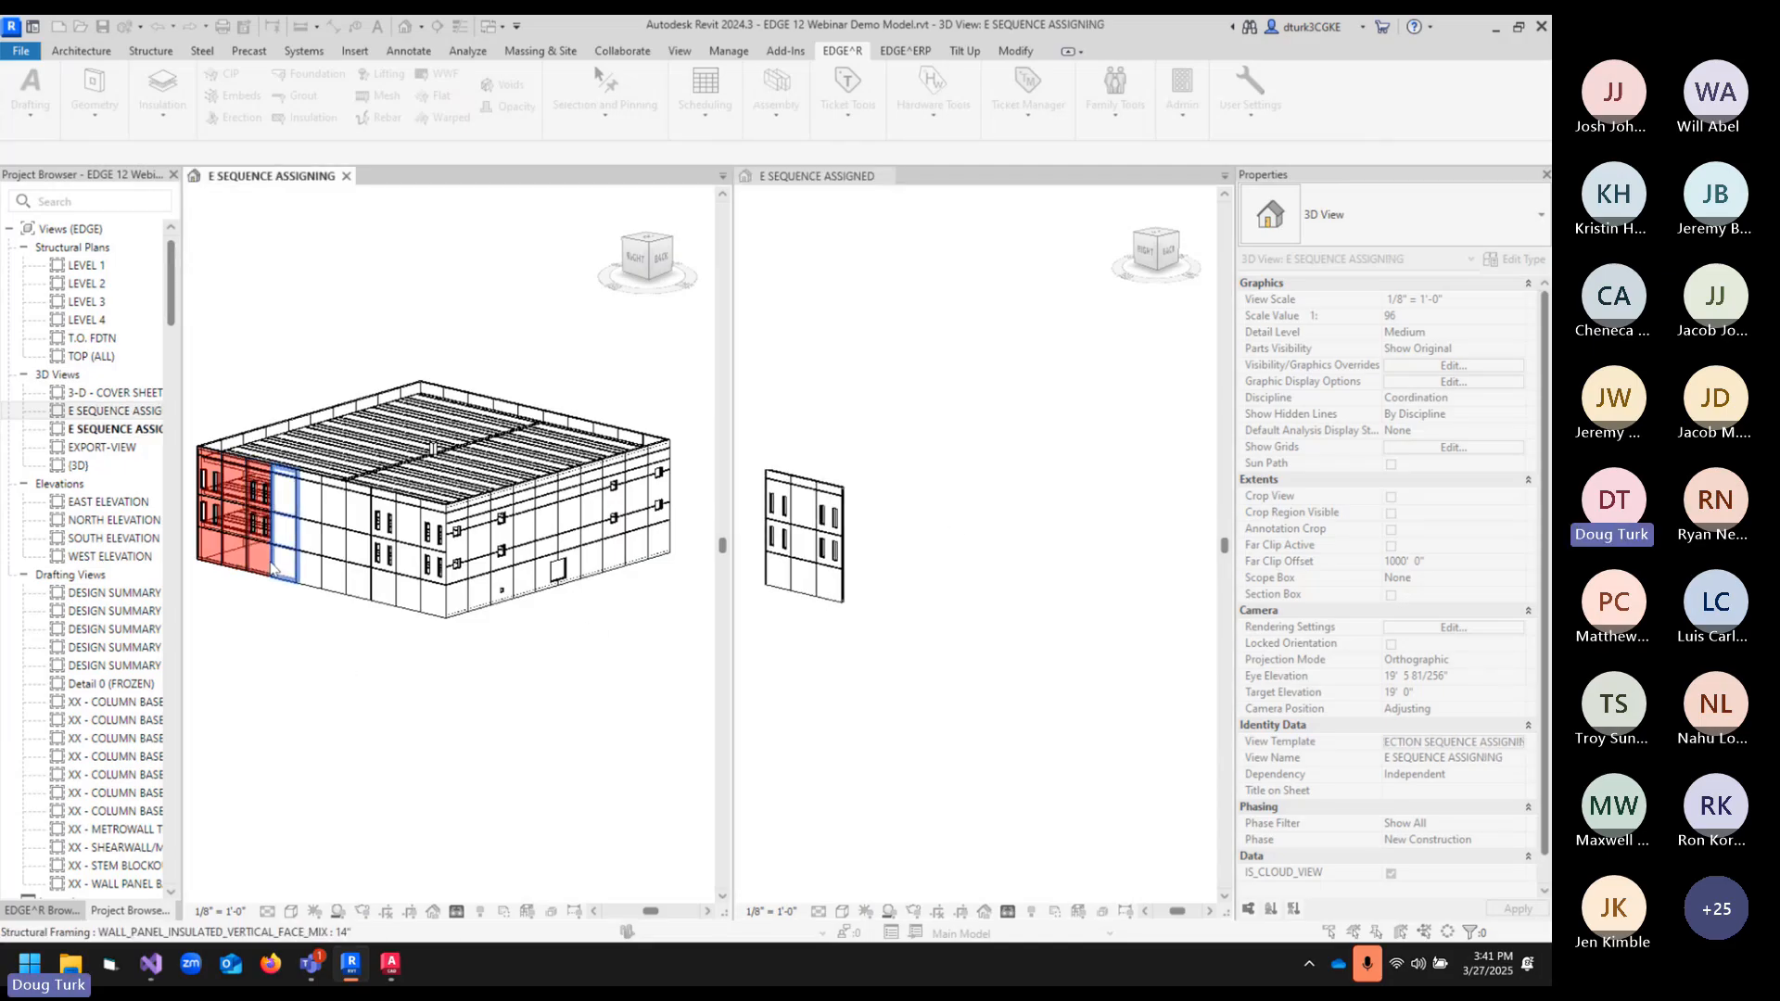
left_click(295, 573)
left_click(315, 586)
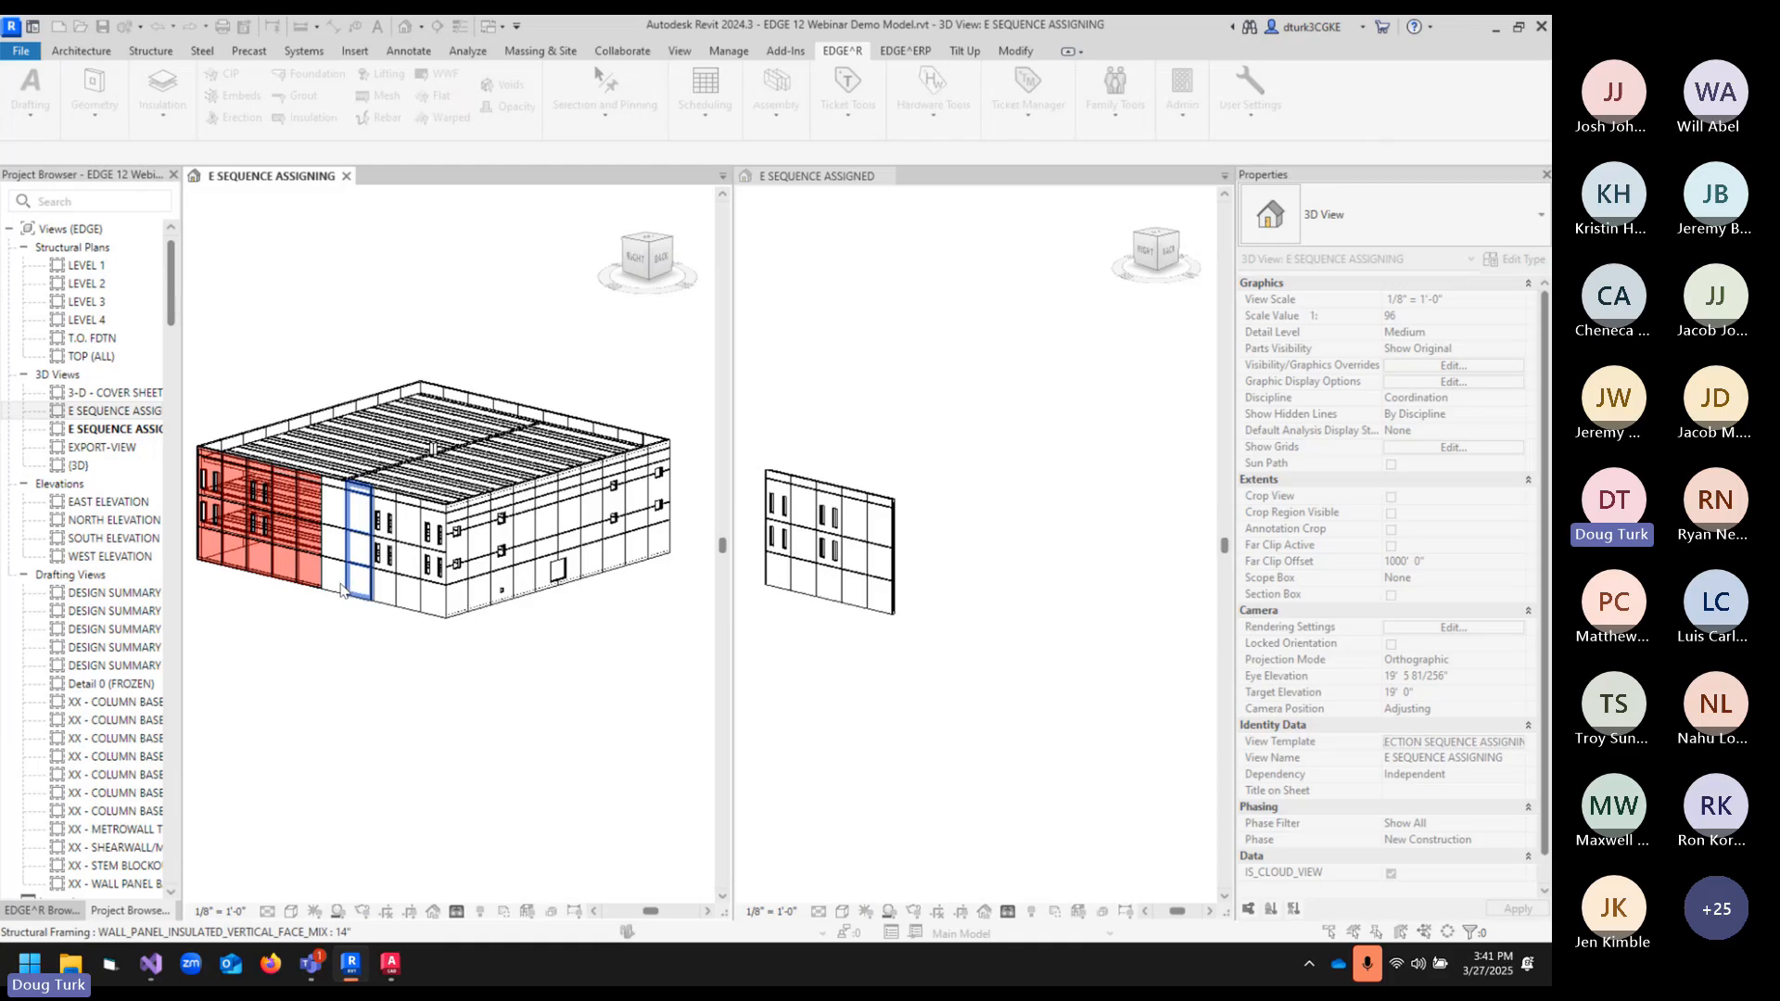
left_click(340, 590)
left_click(358, 593)
left_click(374, 597)
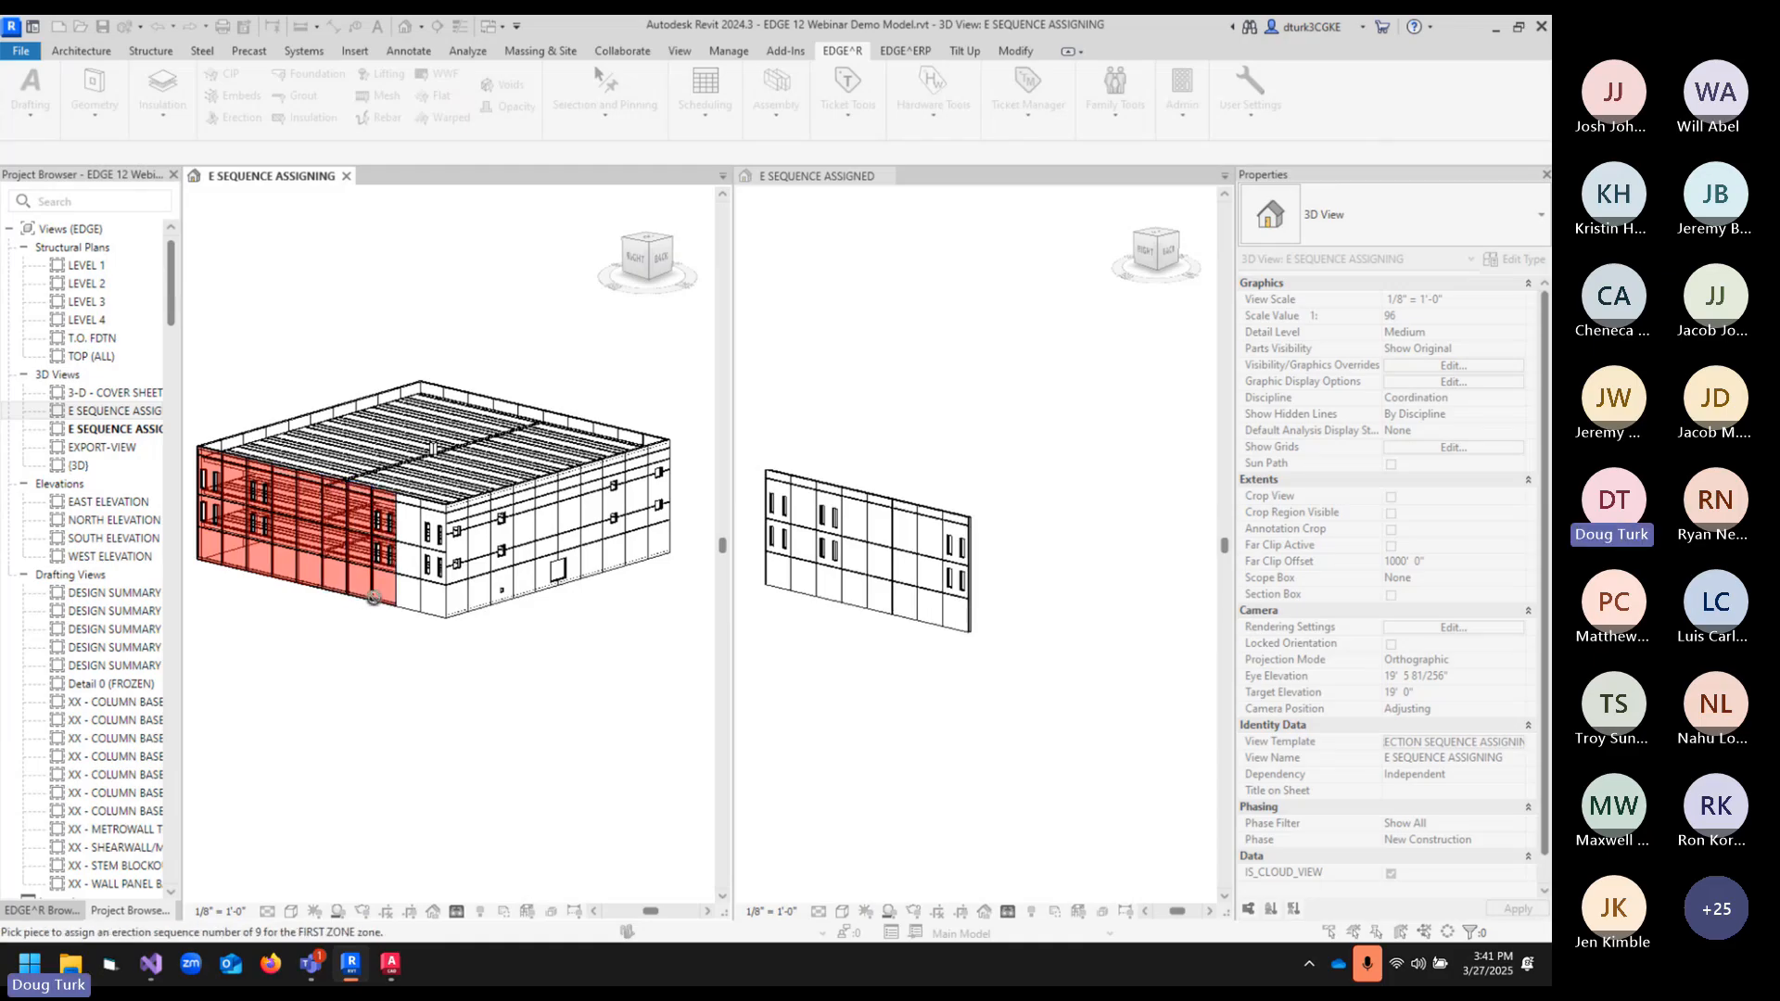
left_click(409, 605)
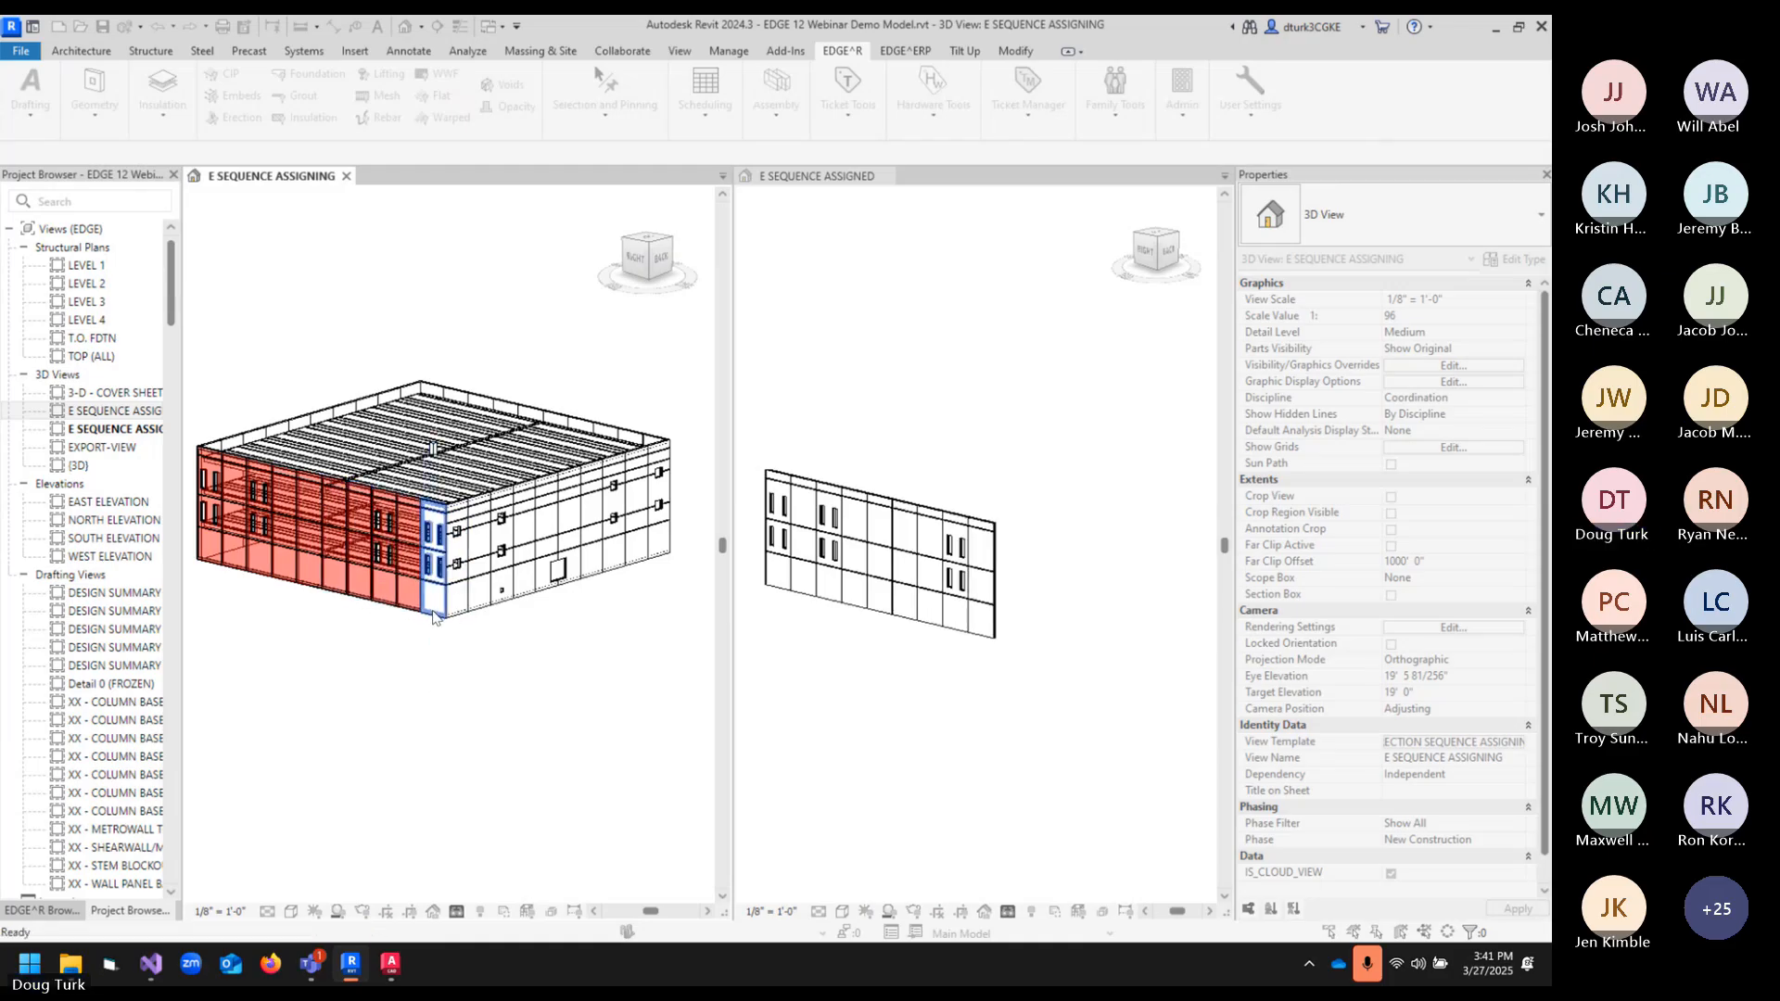
left_click(433, 614)
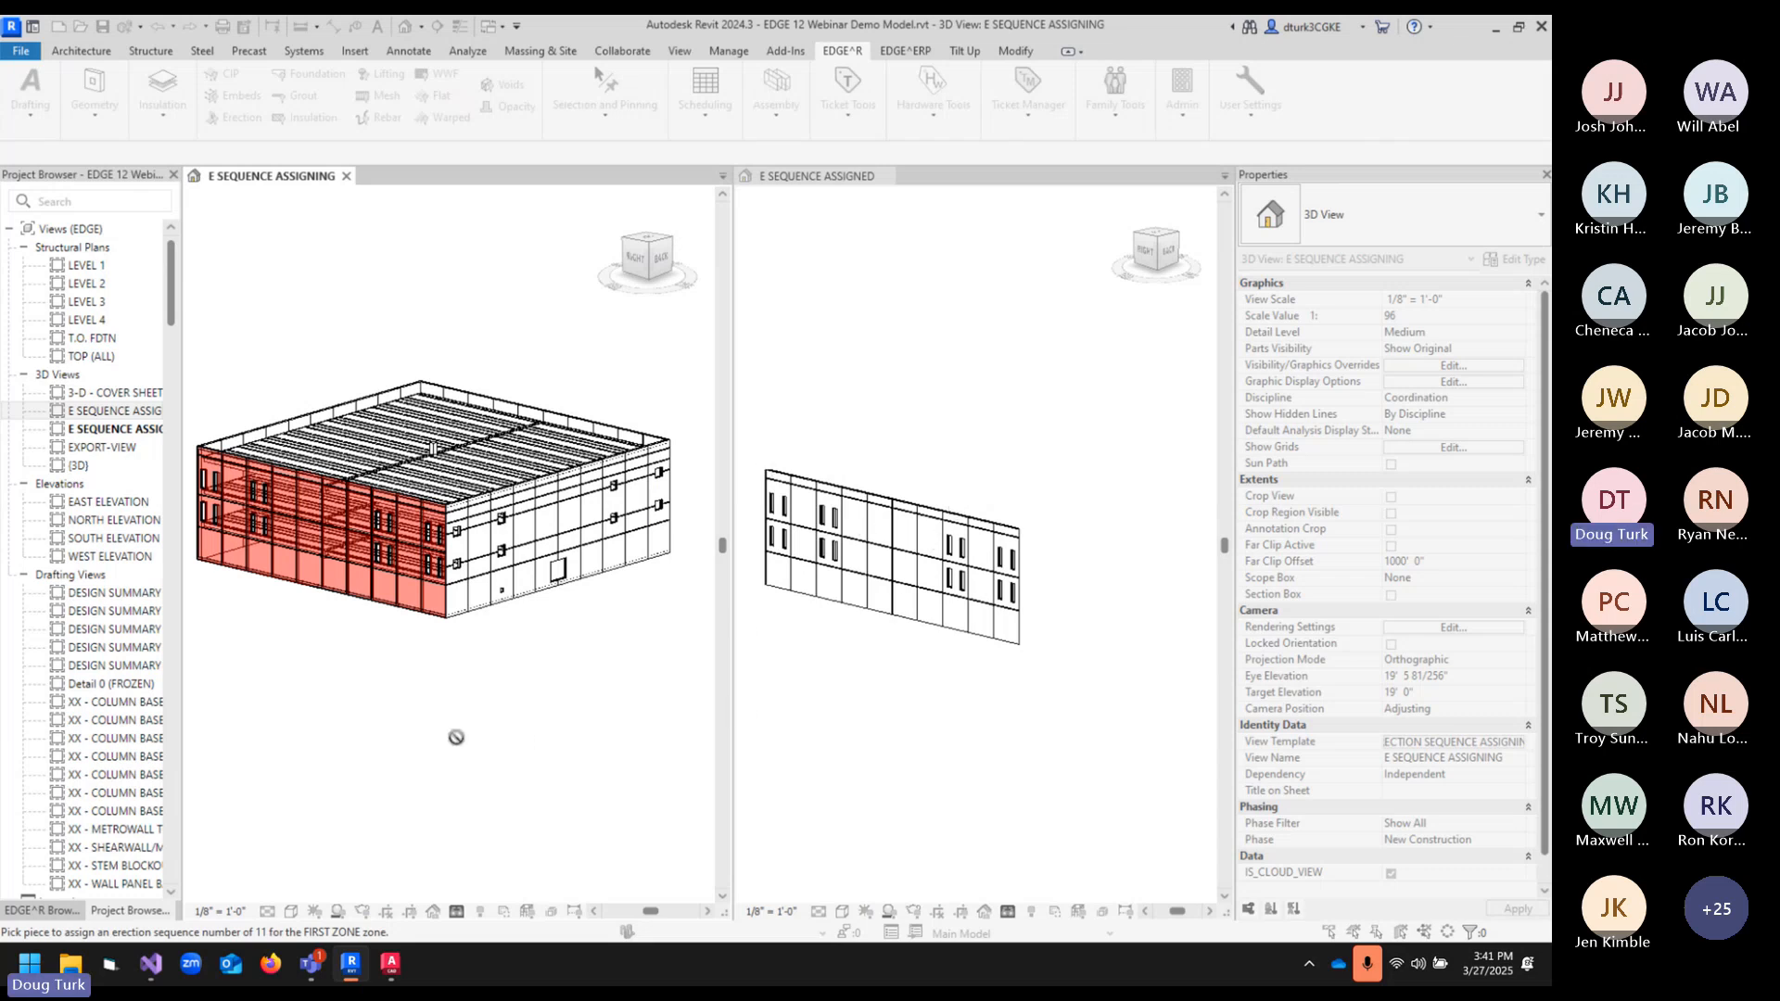
- End piece picking for FIRST ZONE and continue the assignment using the next zone
key("Escape")
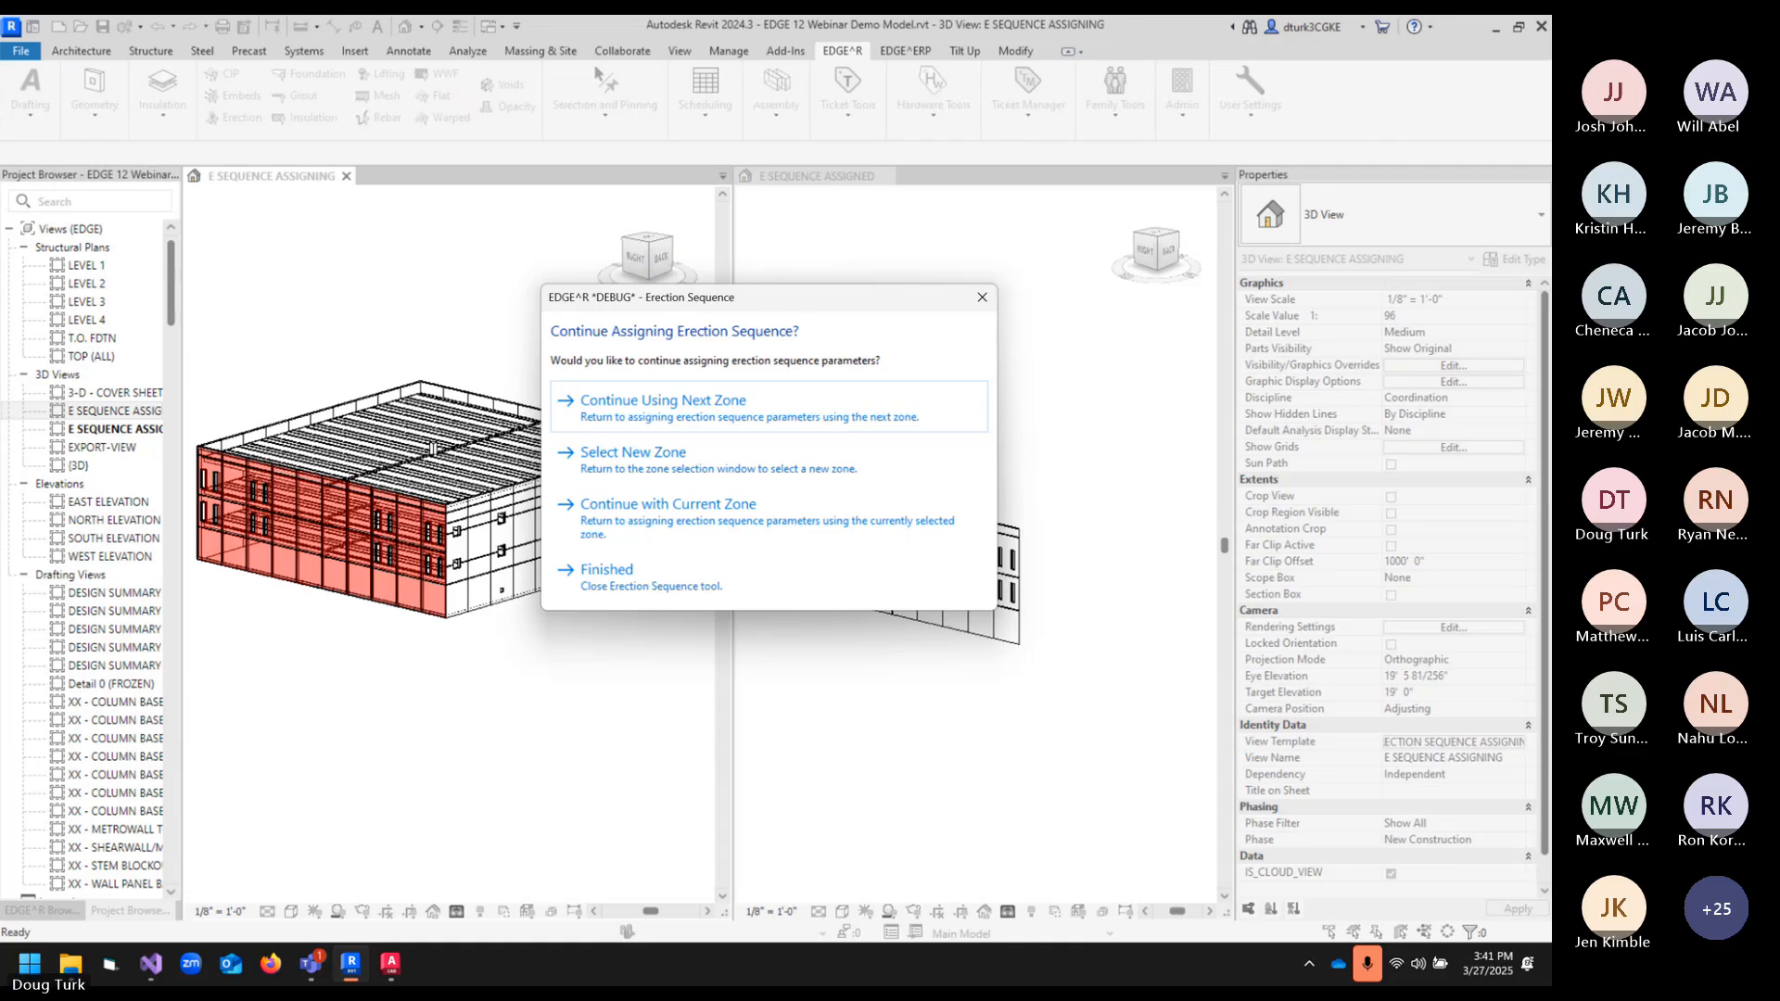
left_click_drag(805, 298, 599, 415)
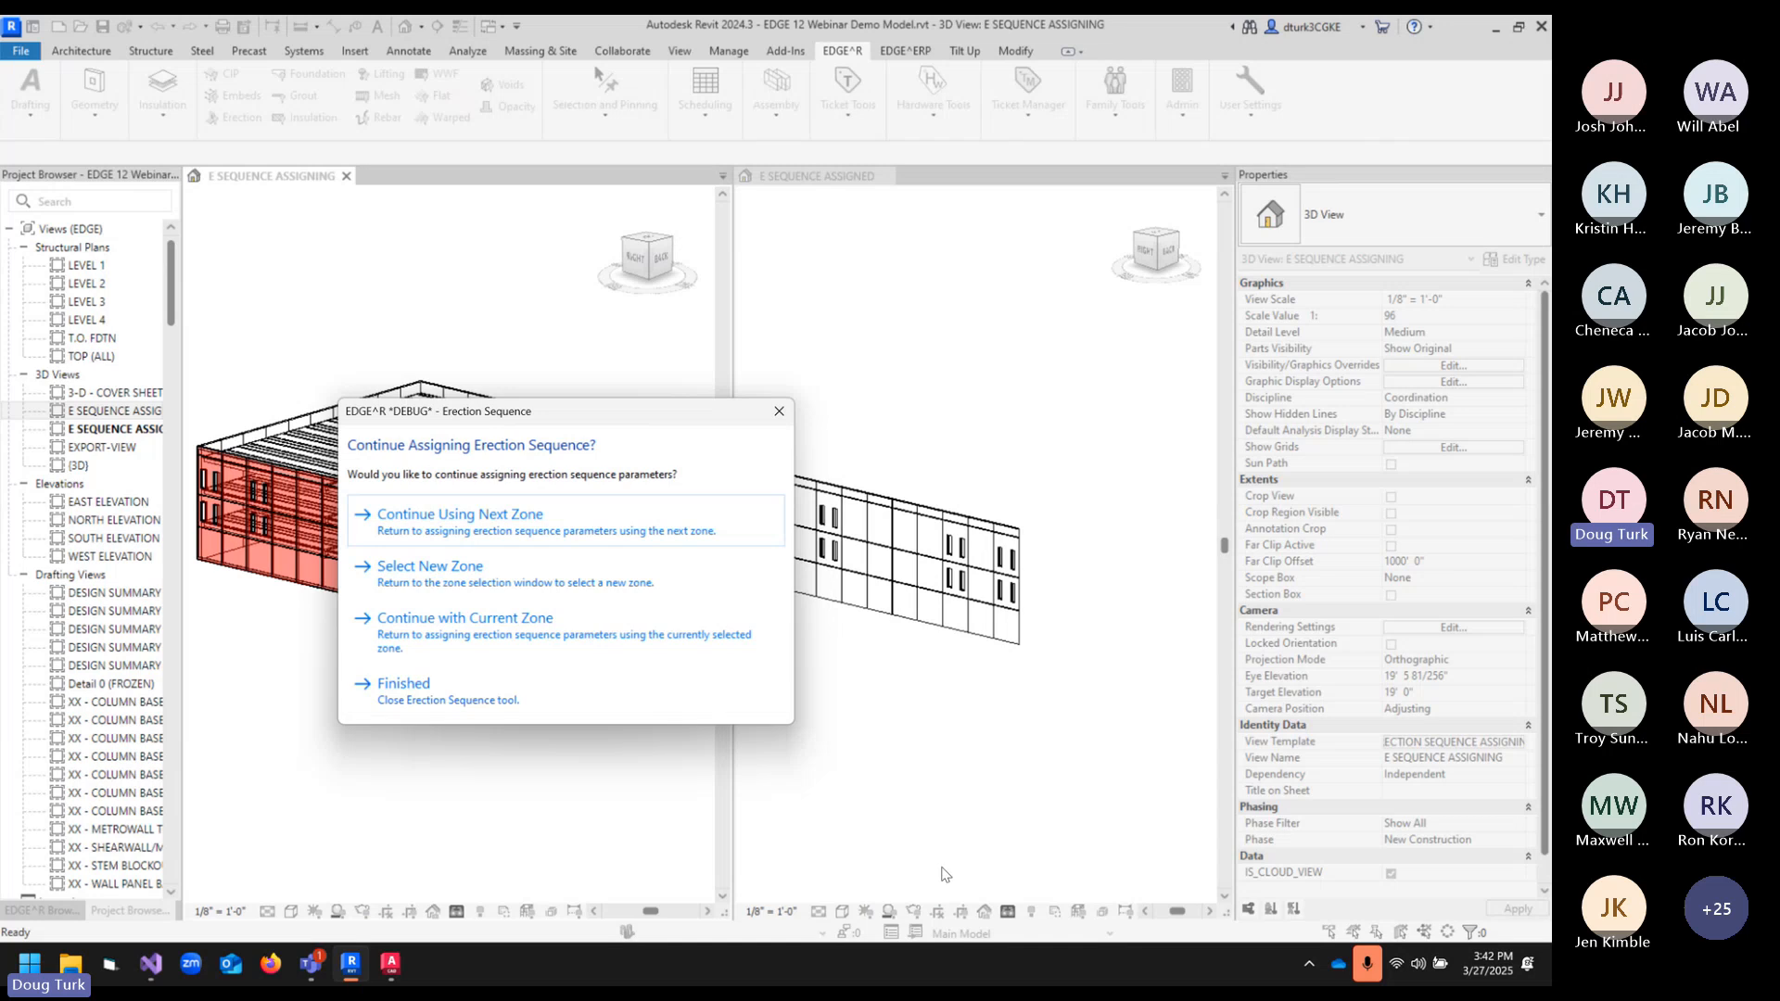
left_click(478, 512)
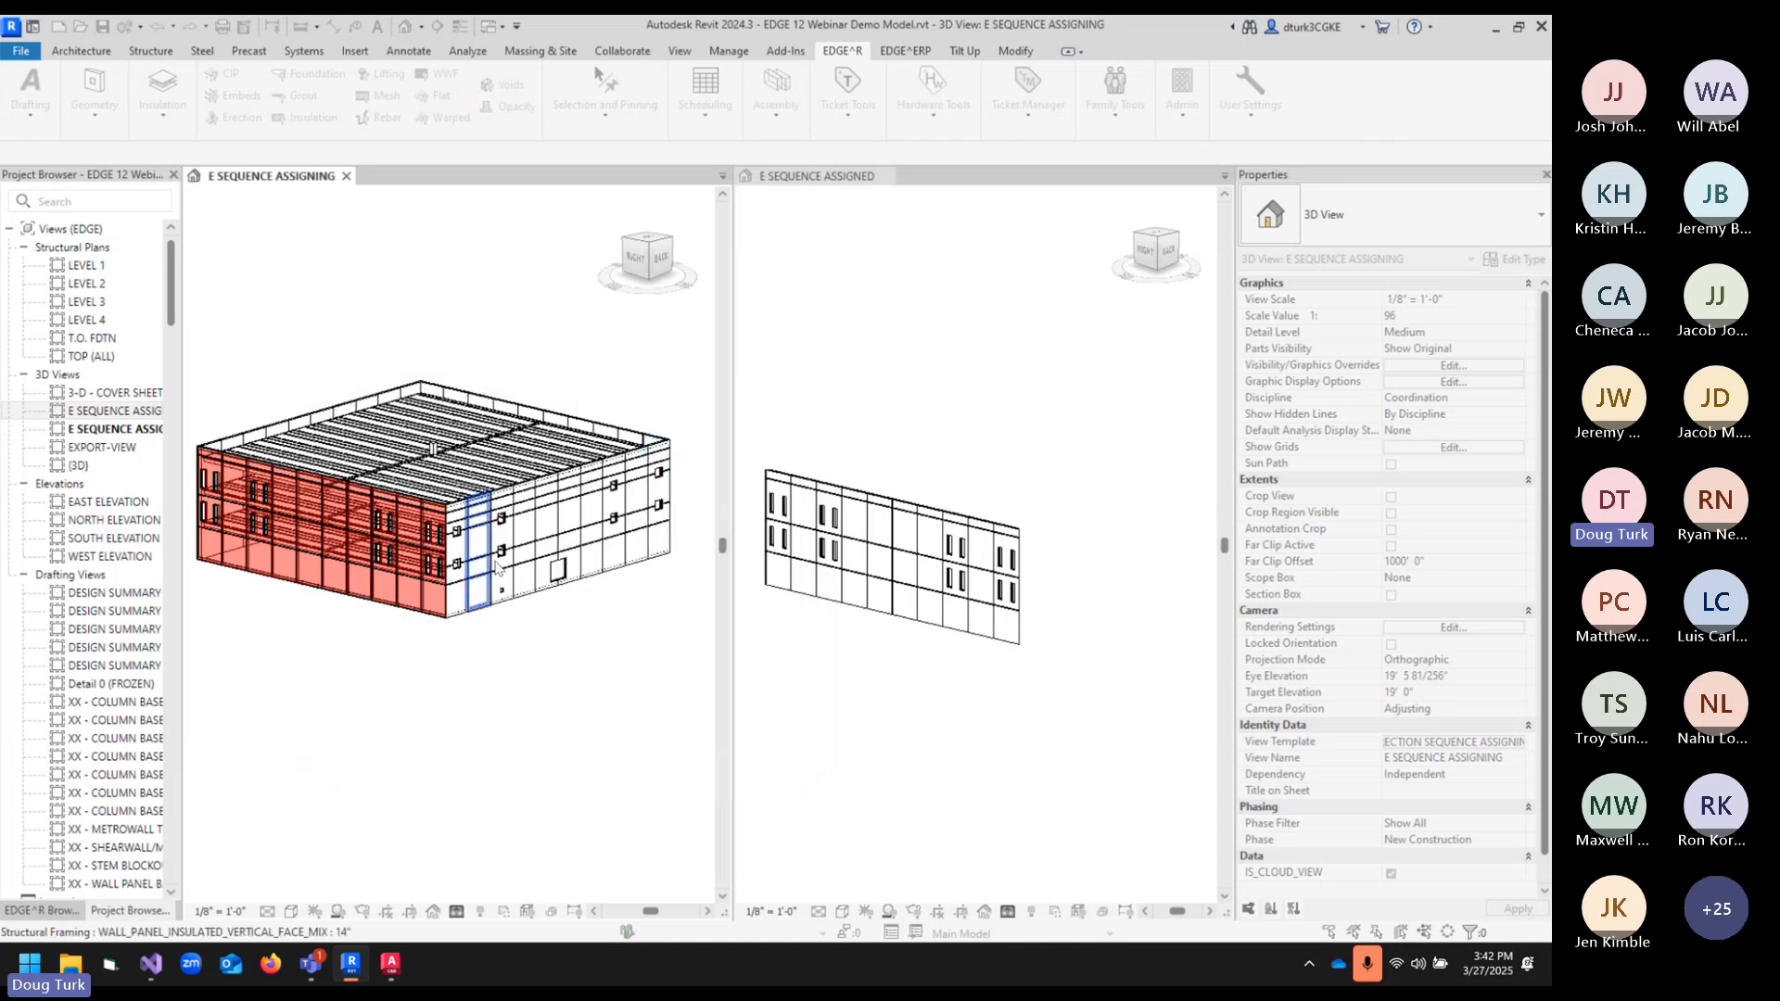
- Assign the adjoining wall's panels to SECOND ZONE in order, from the near corner to the far end
left_click(466, 564)
left_click(483, 563)
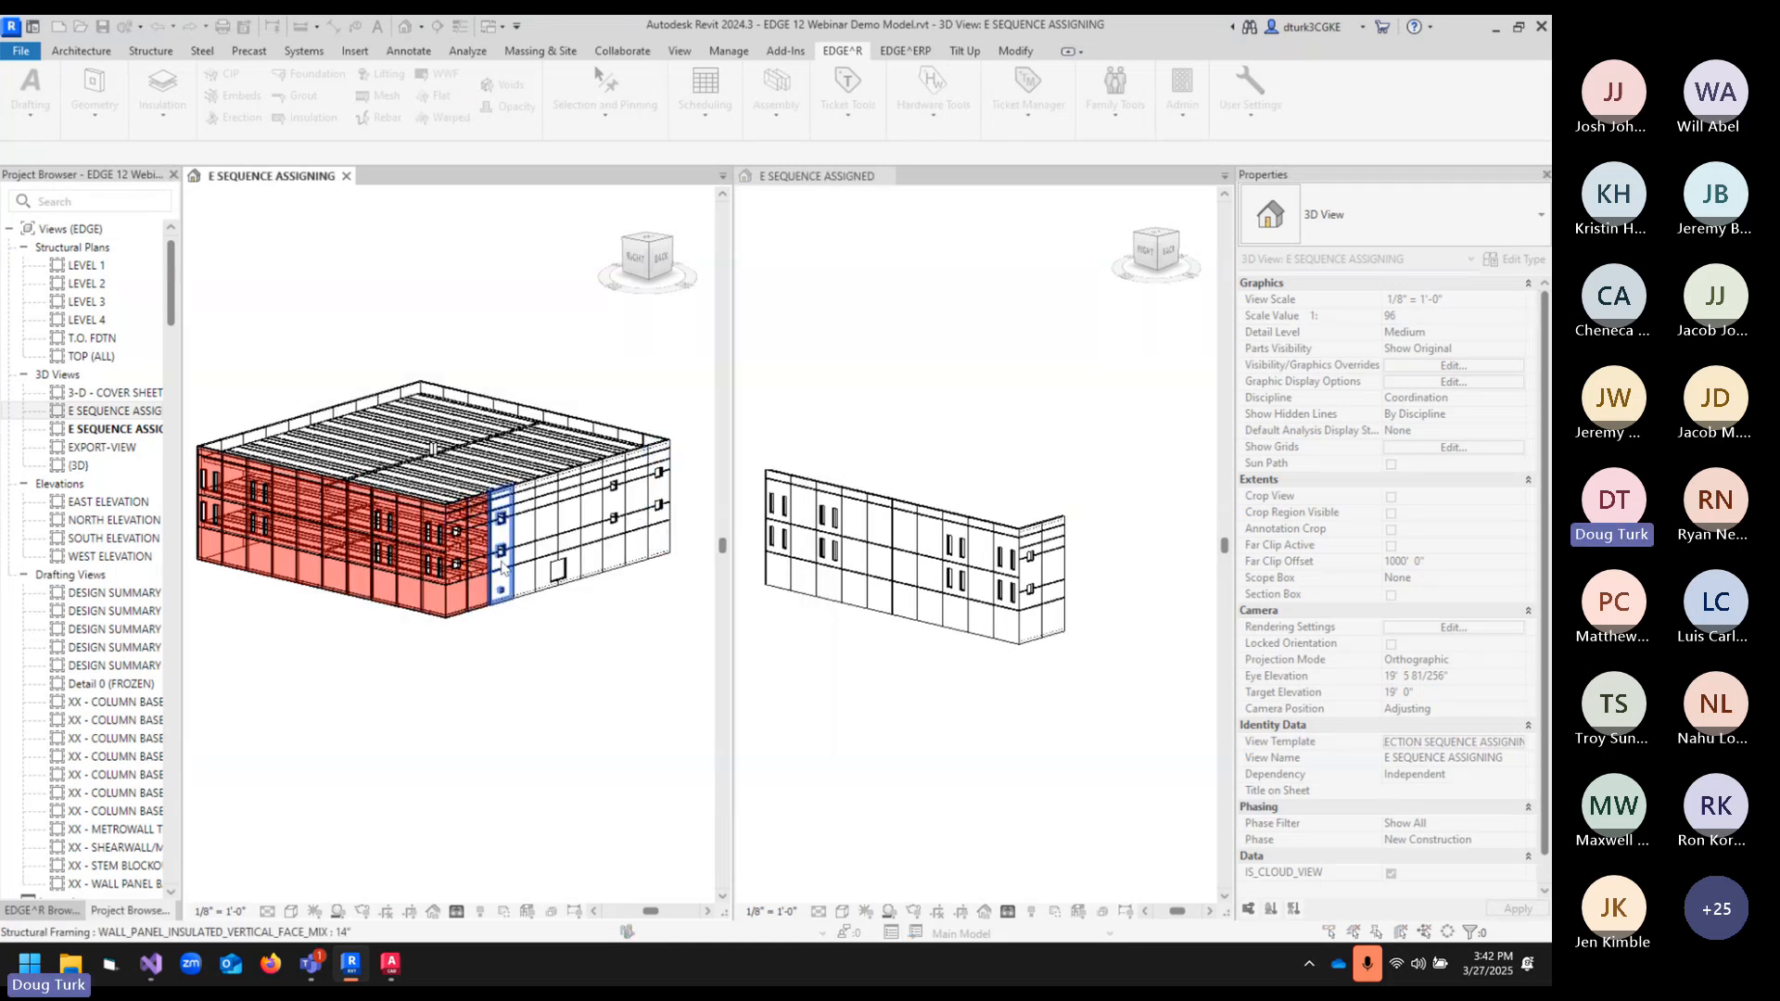
left_click(506, 561)
left_click(520, 563)
left_click(543, 562)
left_click(567, 560)
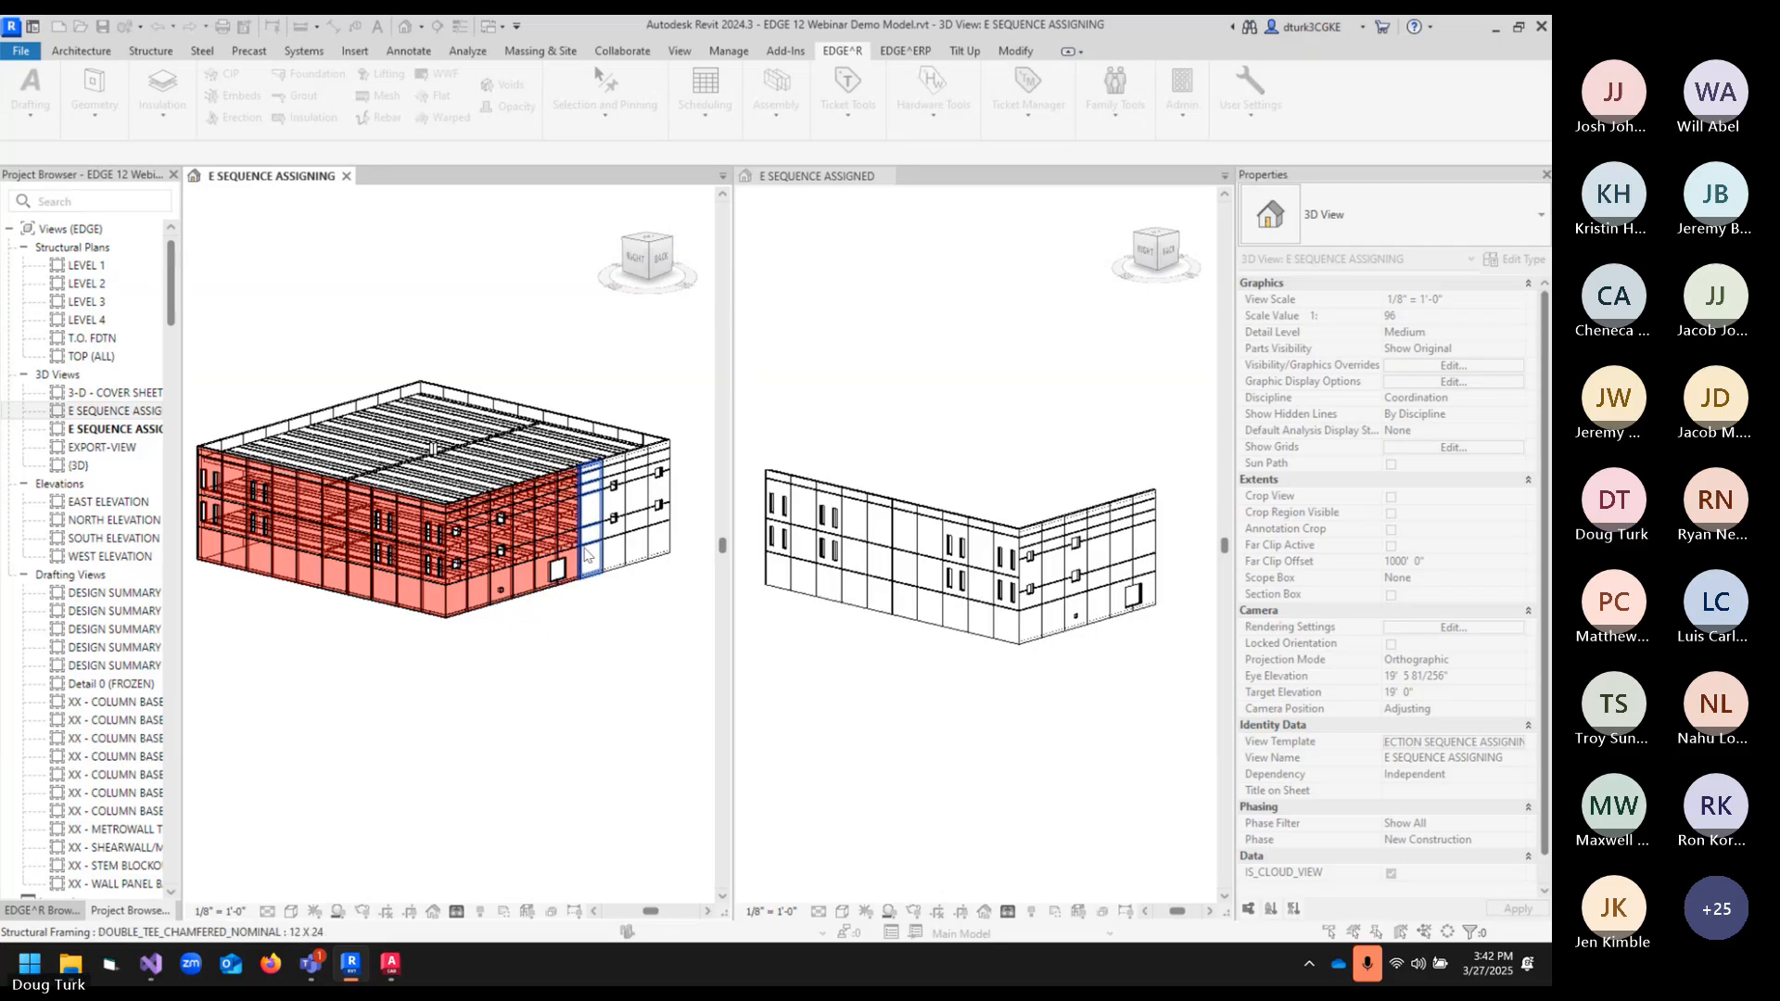
left_click(590, 557)
left_click(612, 553)
left_click(636, 553)
left_click(660, 551)
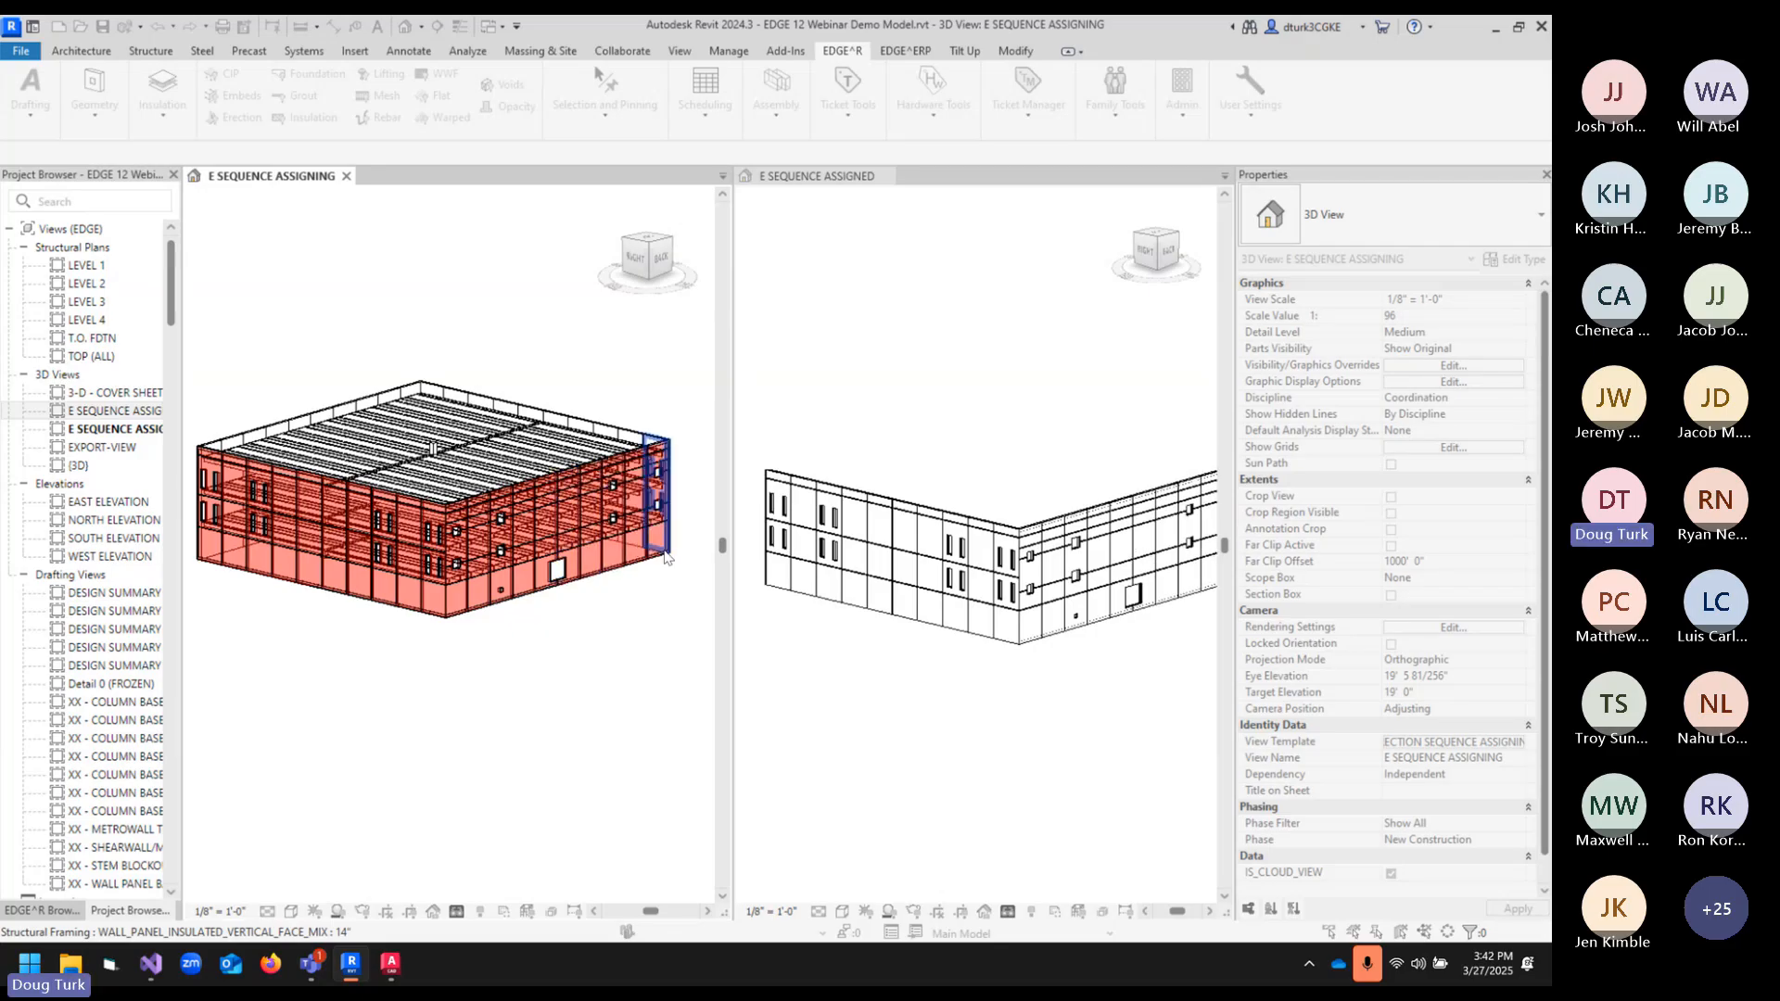
- End piece picking for SECOND ZONE and finish the Erection Sequence tool
left_click(1092, 497)
scroll(1085, 502, "down", 2)
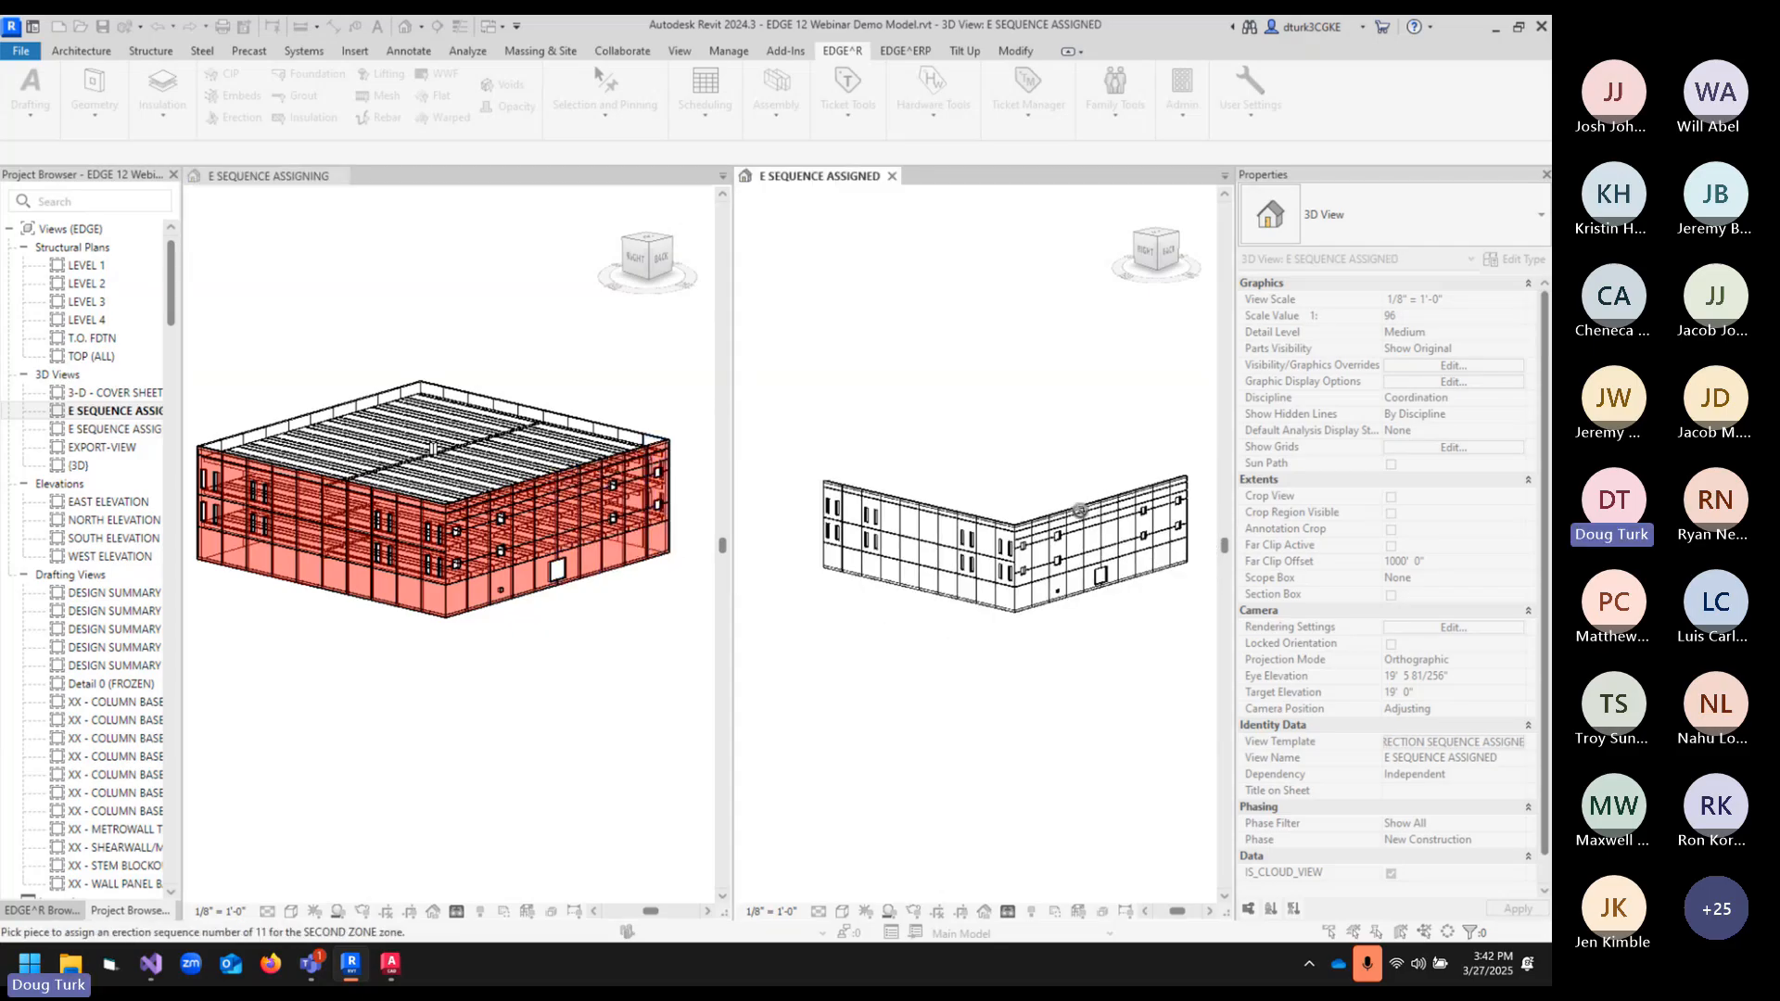
key("Escape")
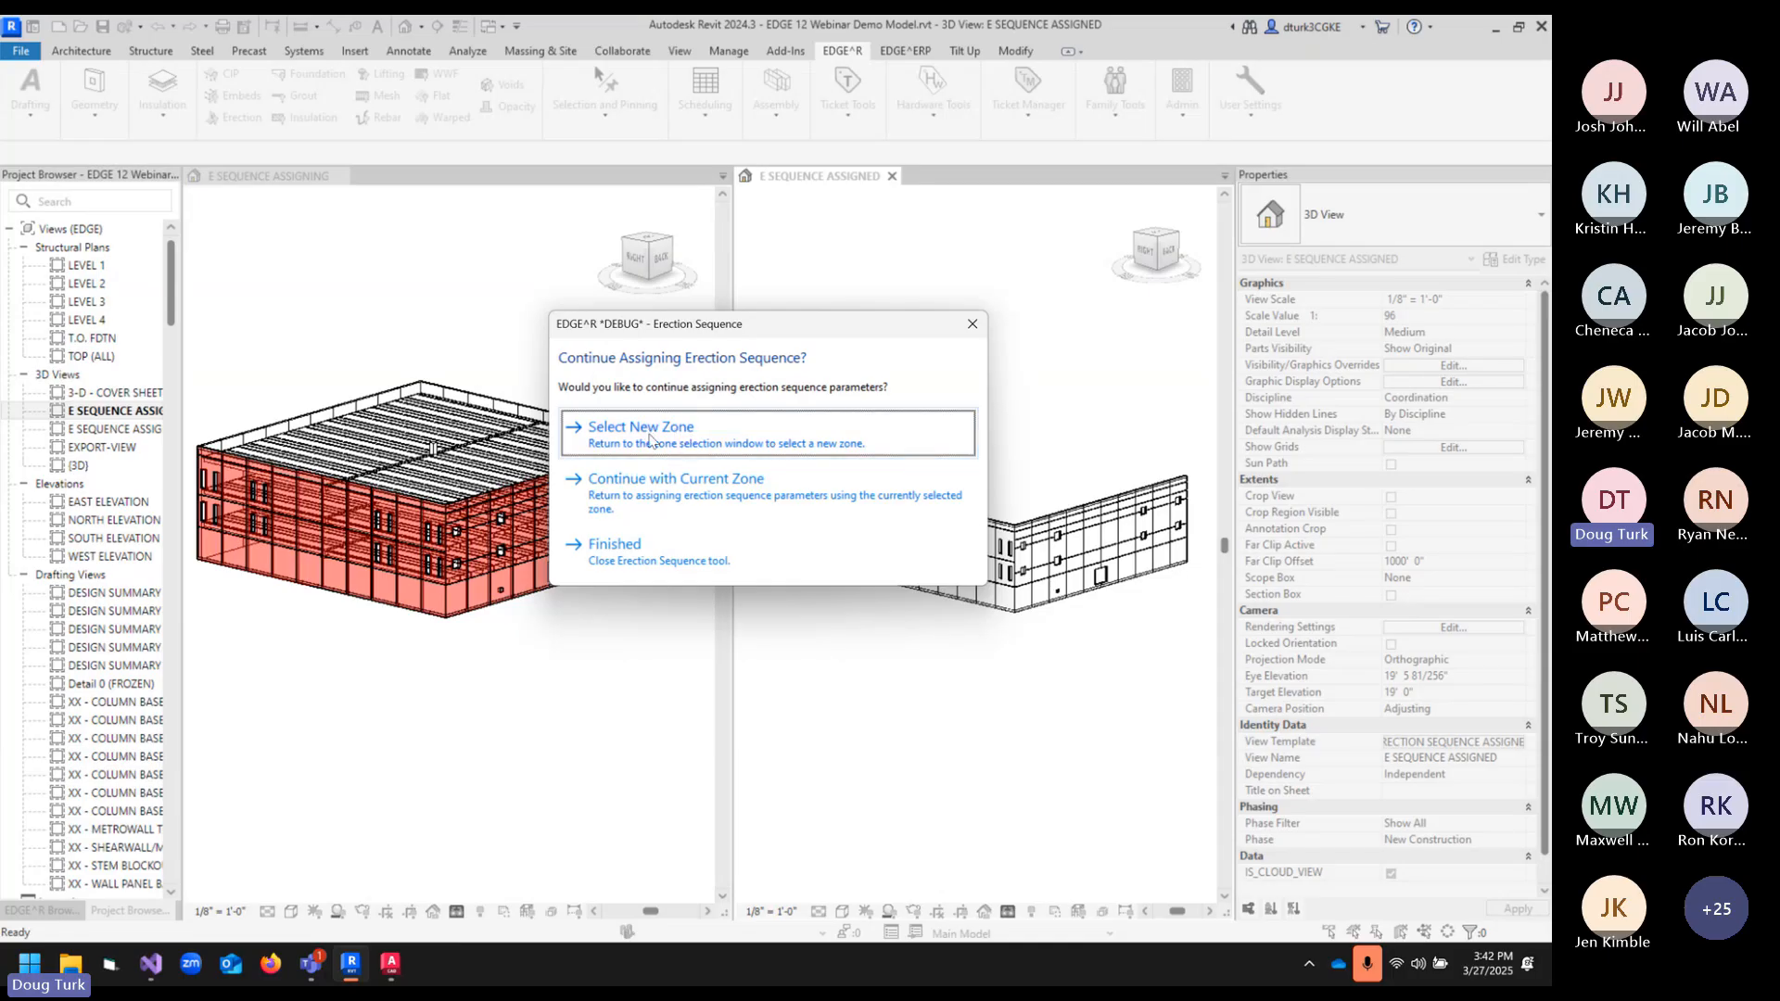
left_click(680, 566)
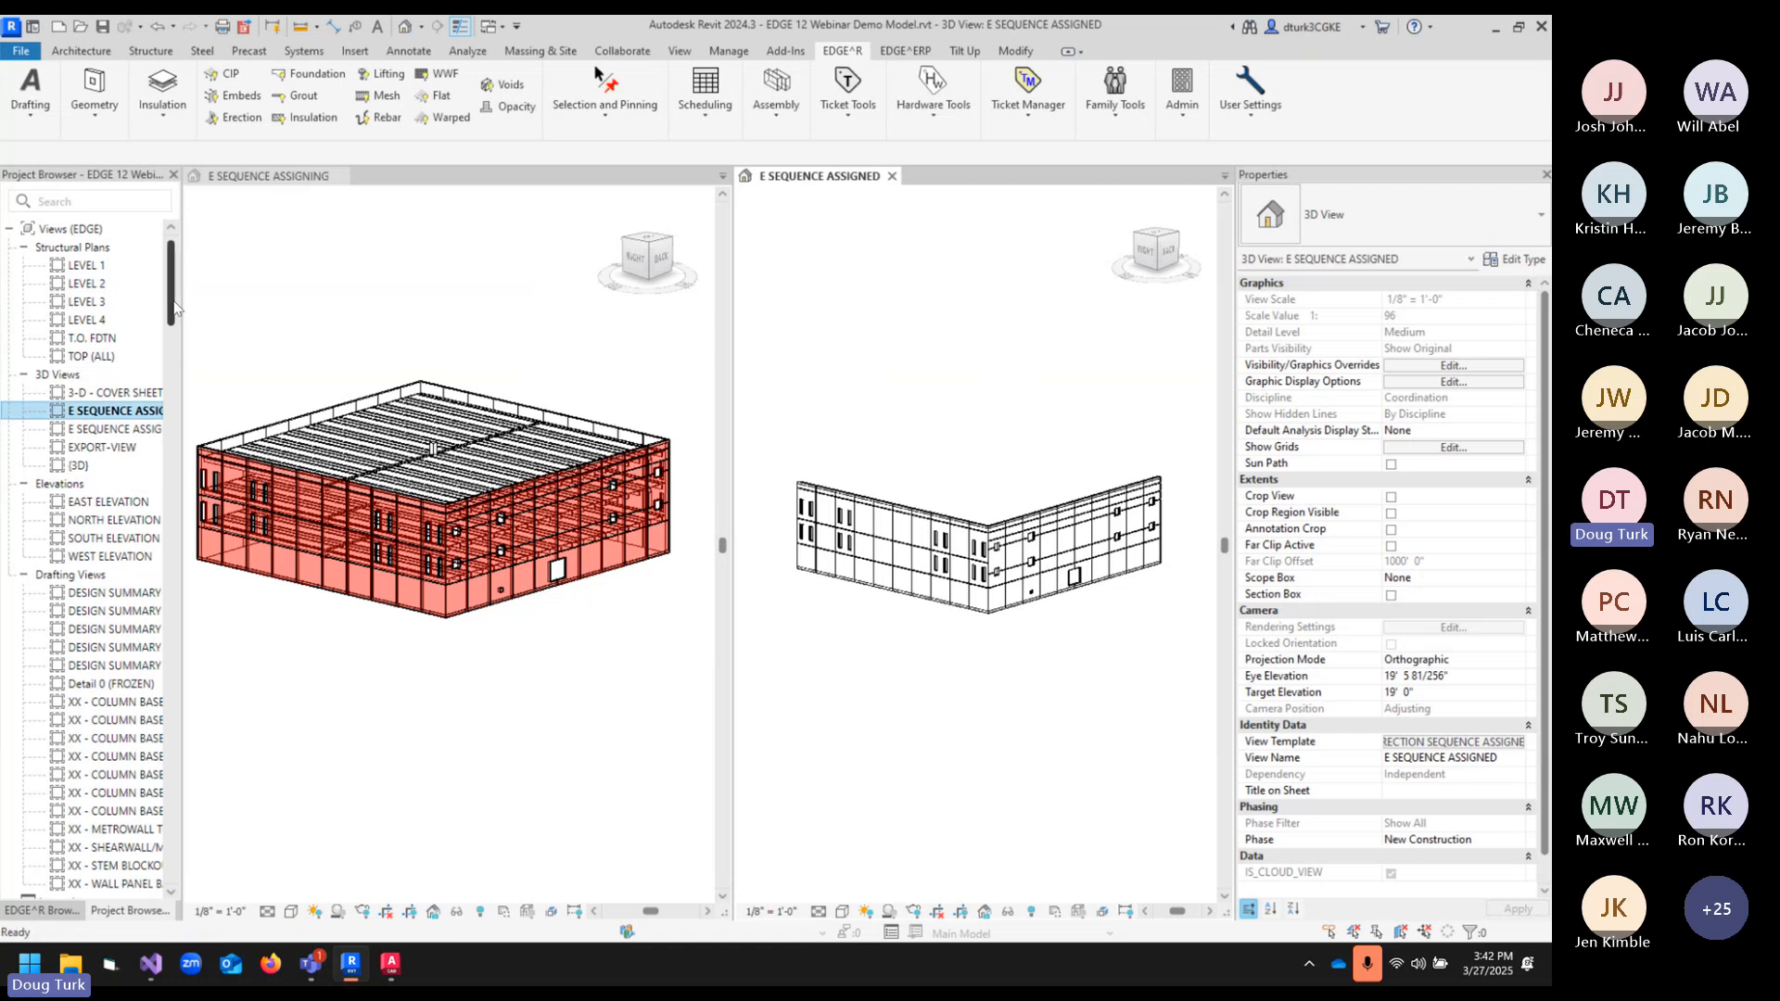
- Open the Erection Sequencing schedule from the project's schedules and quantities
left_click_drag(172, 316, 185, 380)
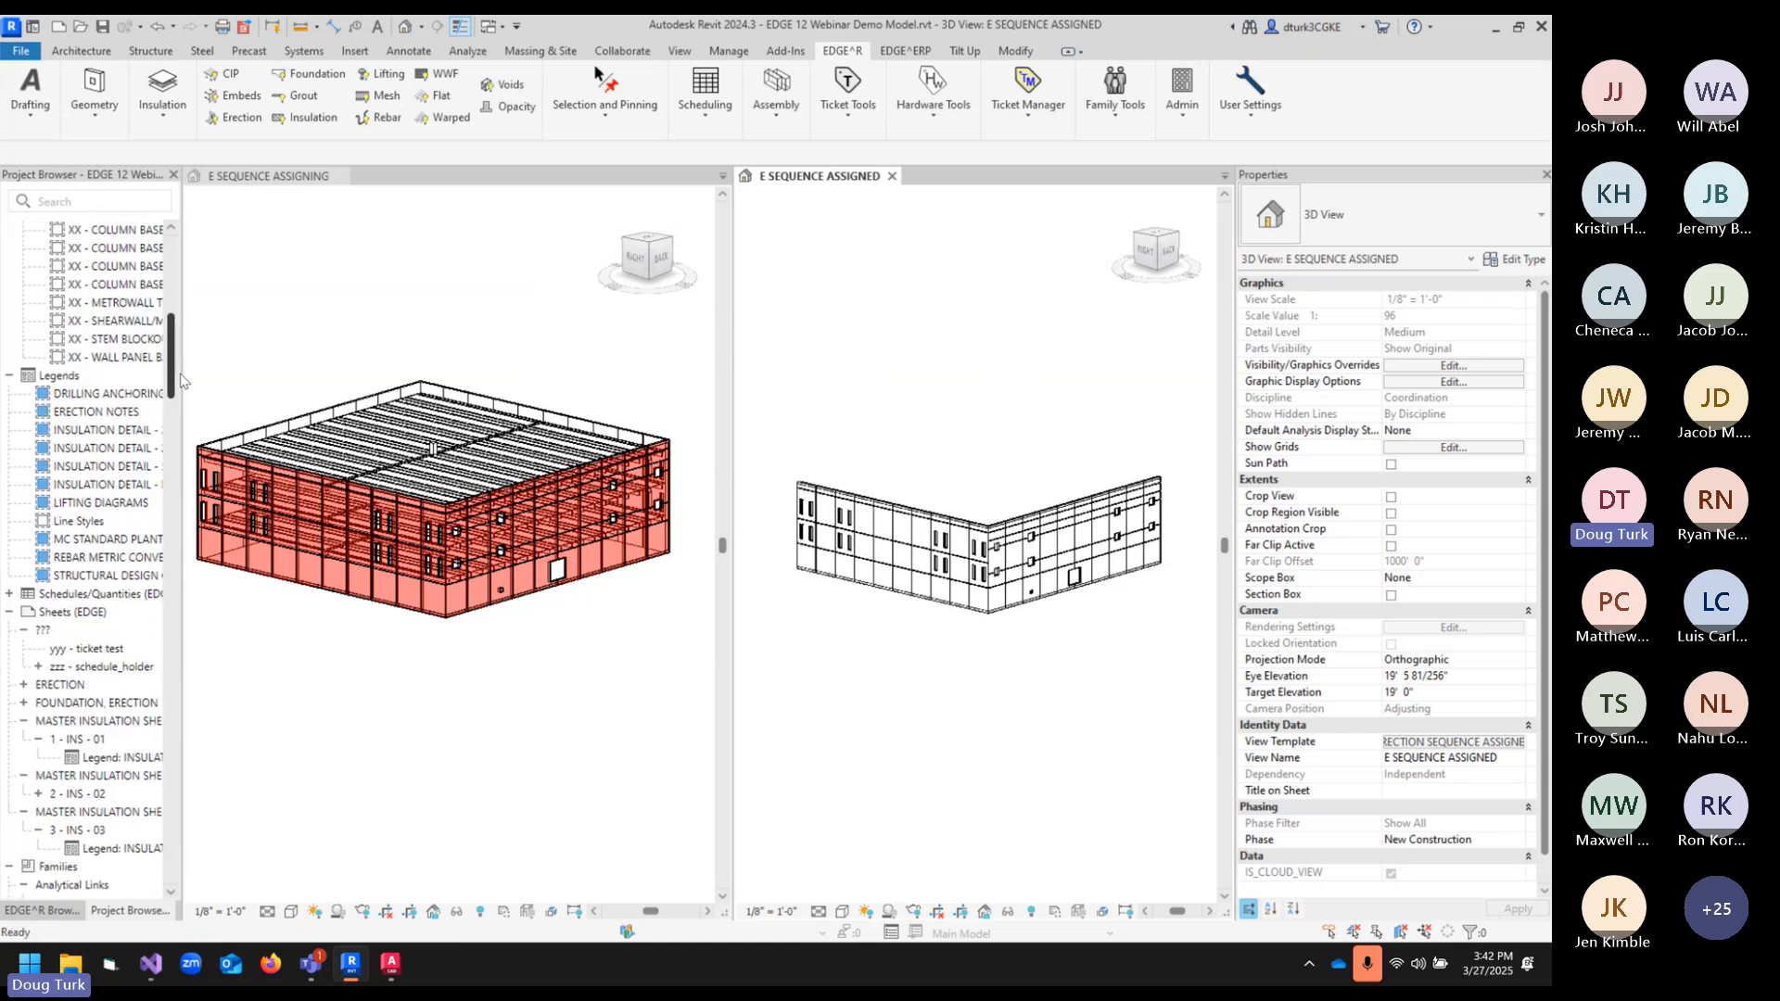
double_click(15, 599)
scroll(93, 661, "down", 3)
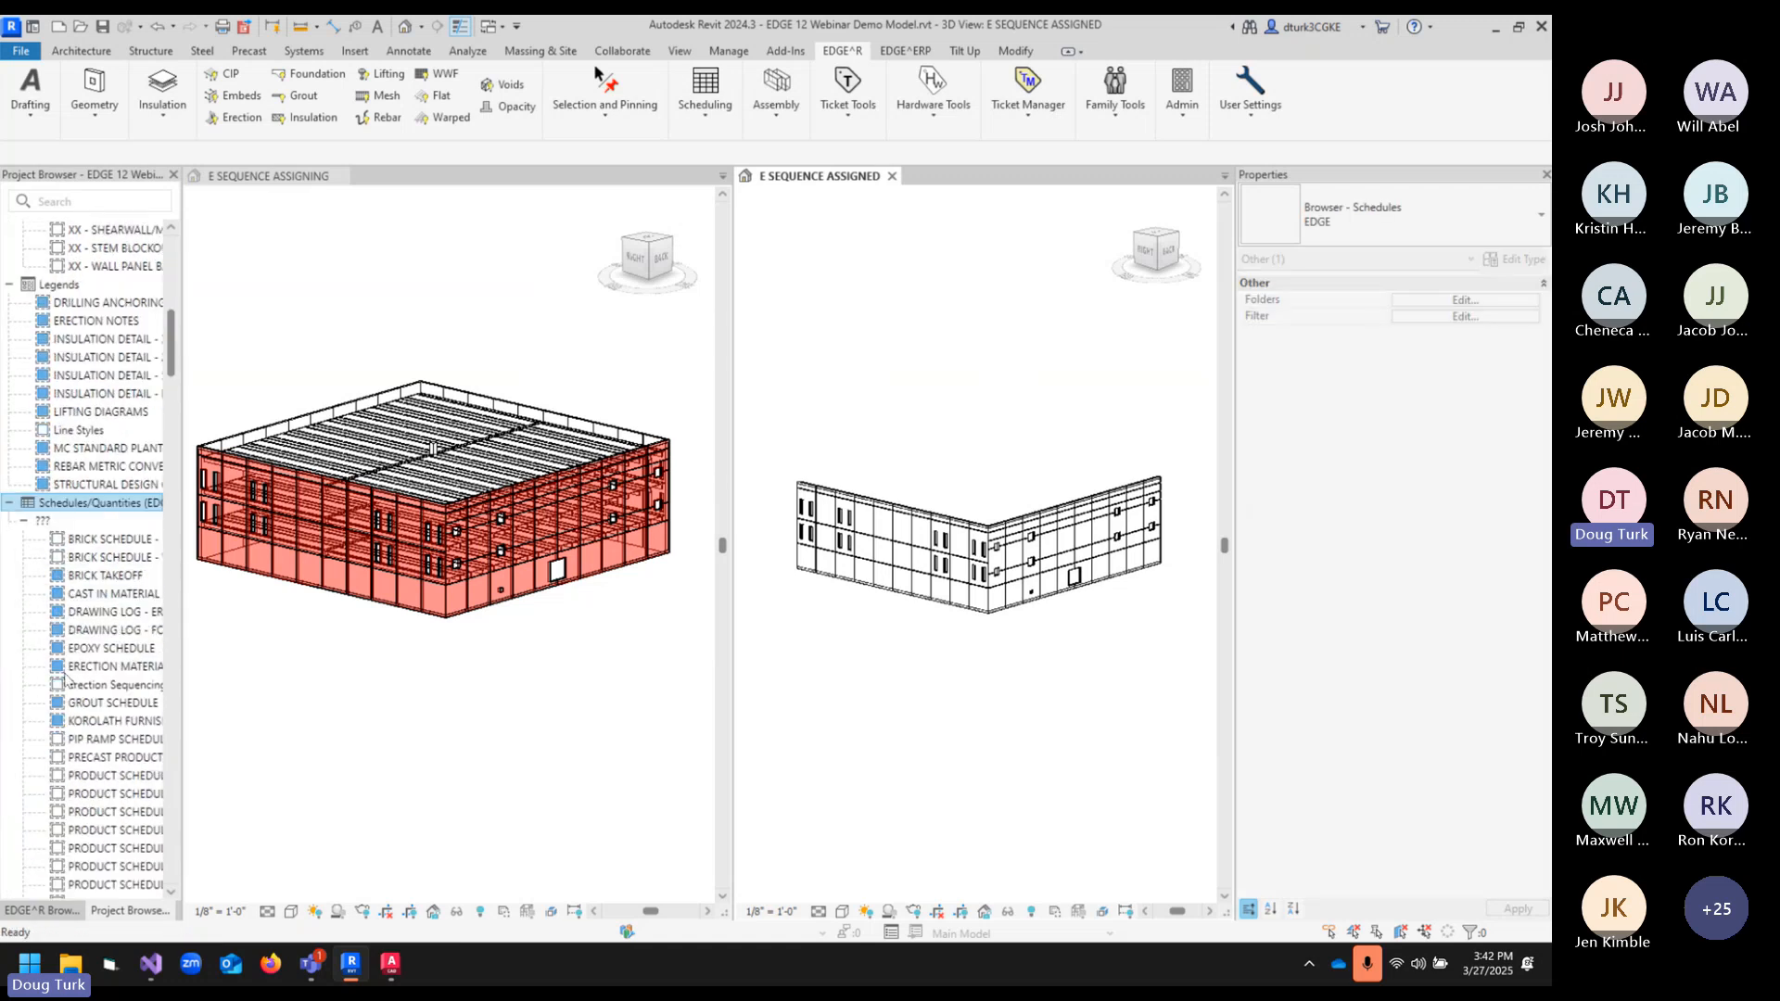
double_click(104, 594)
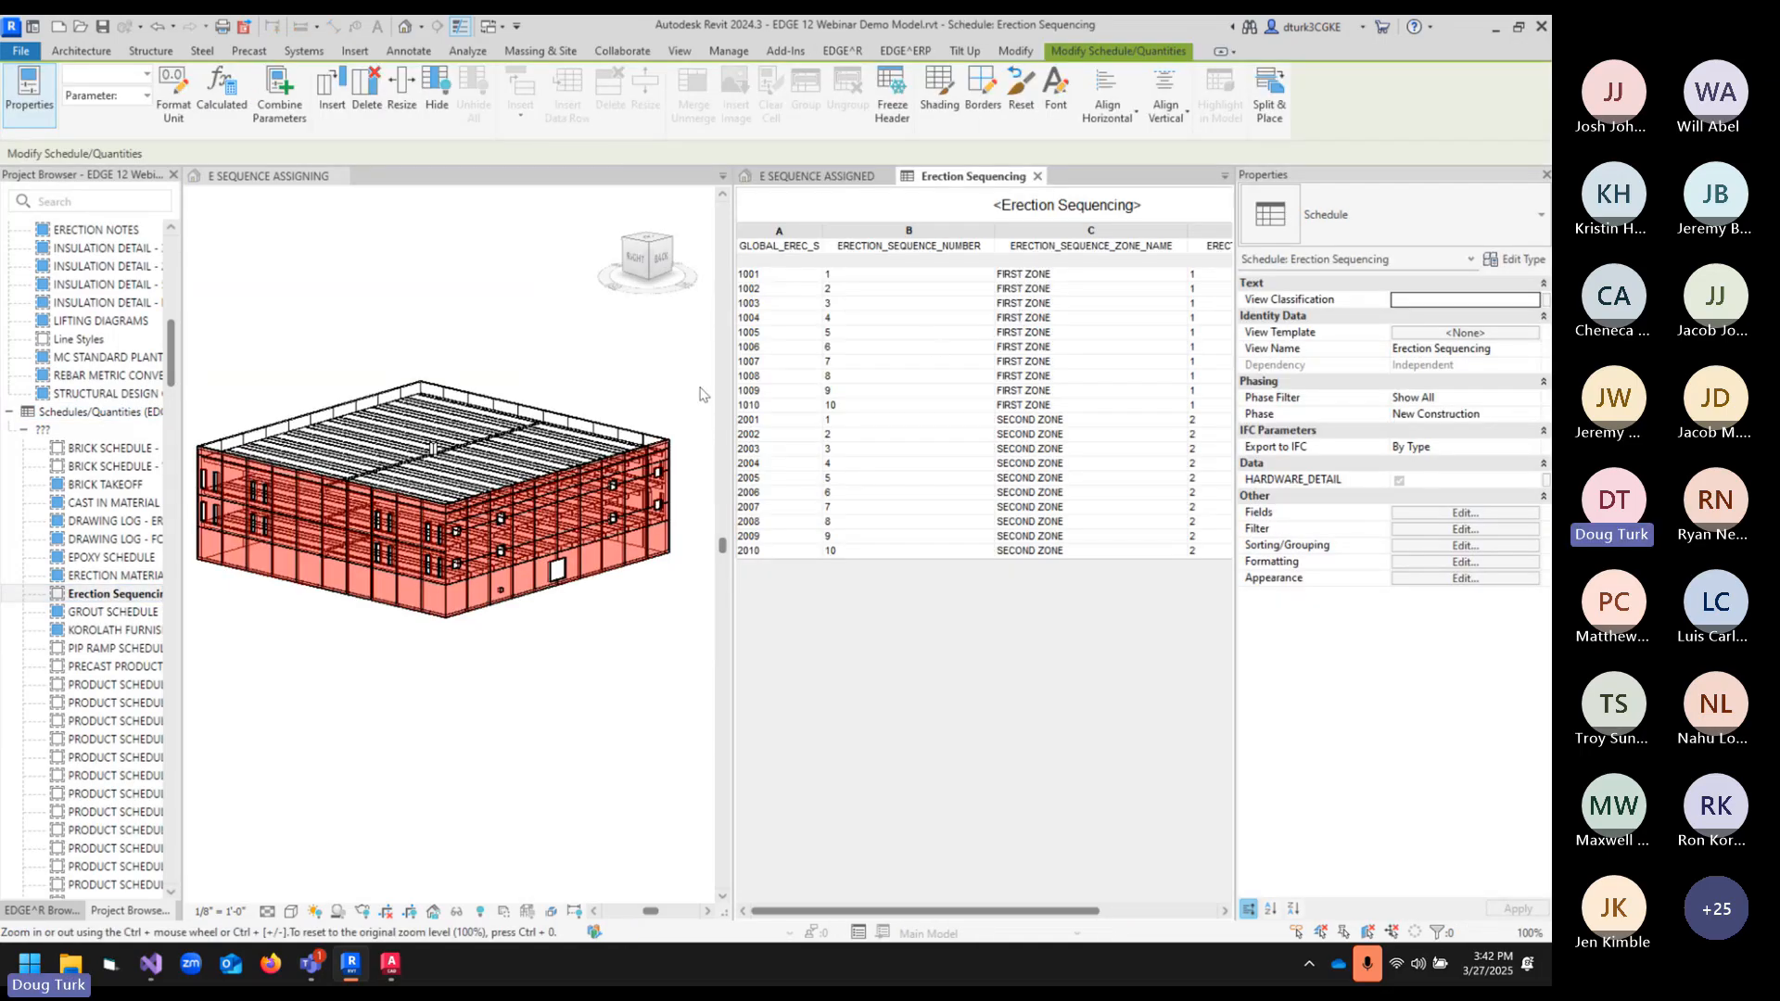
- Give the schedule more room beside the 3D view and widen the GLOBAL_EREC_SEQ column to fit its heading
left_click_drag(724, 390, 599, 394)
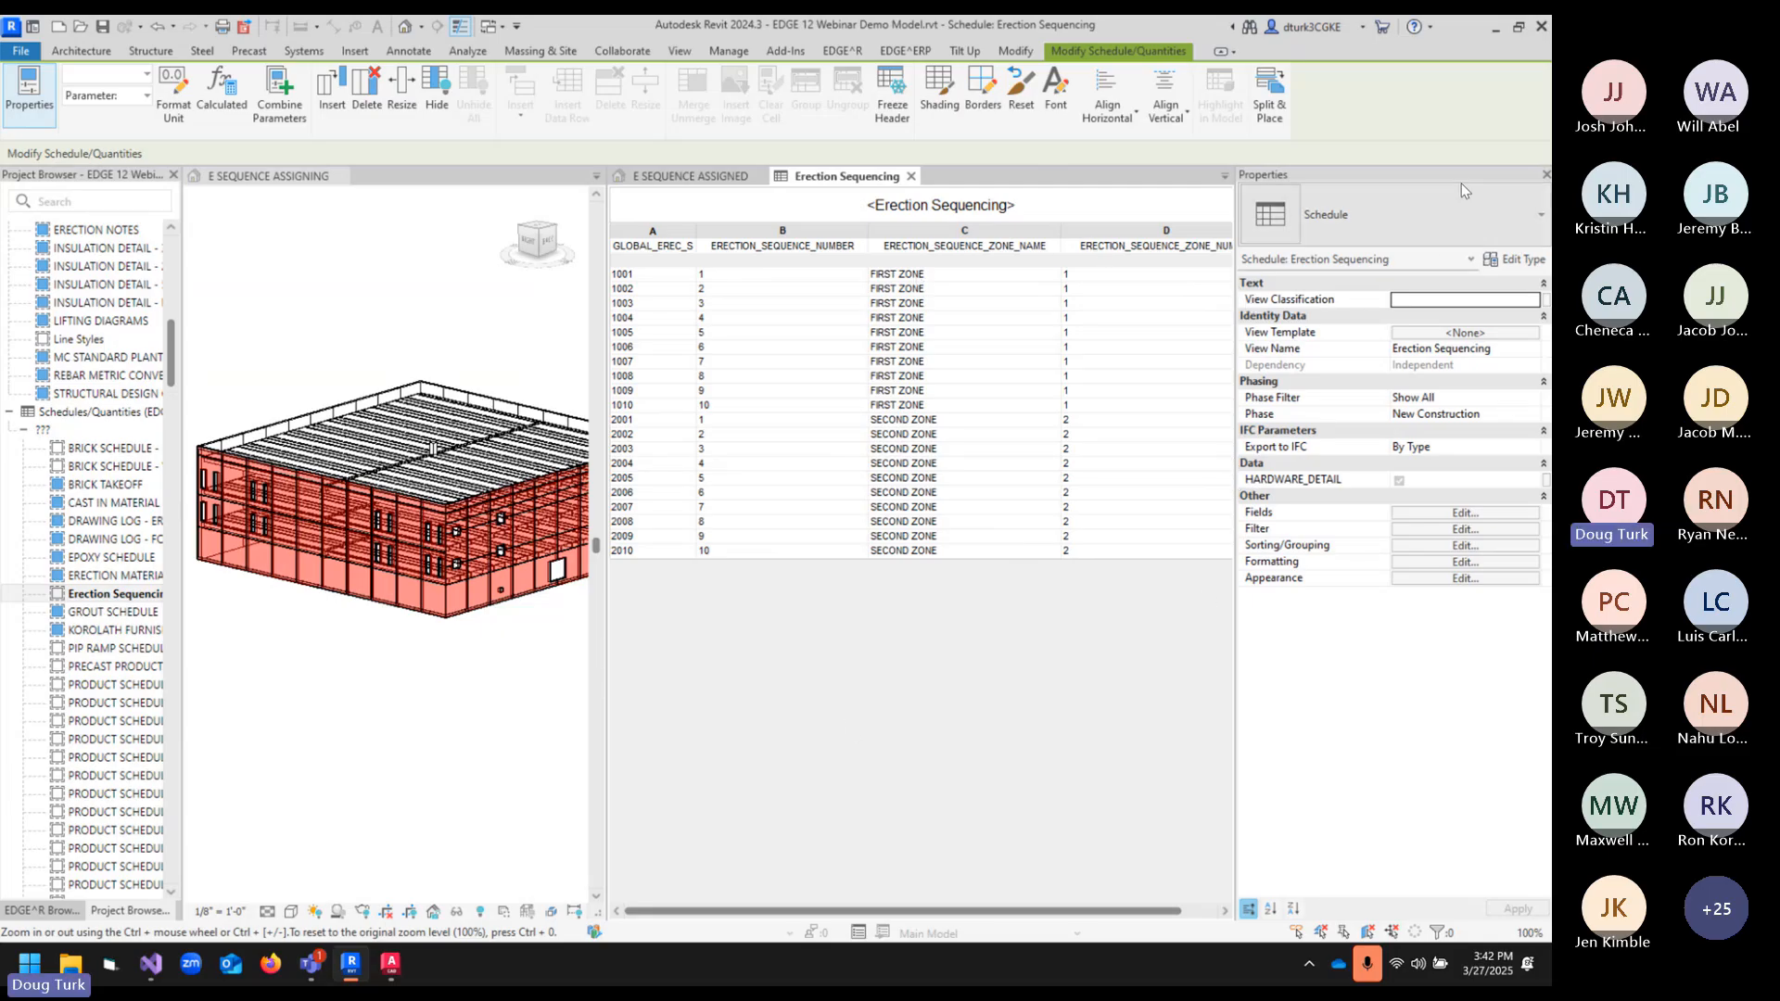
left_click(1546, 175)
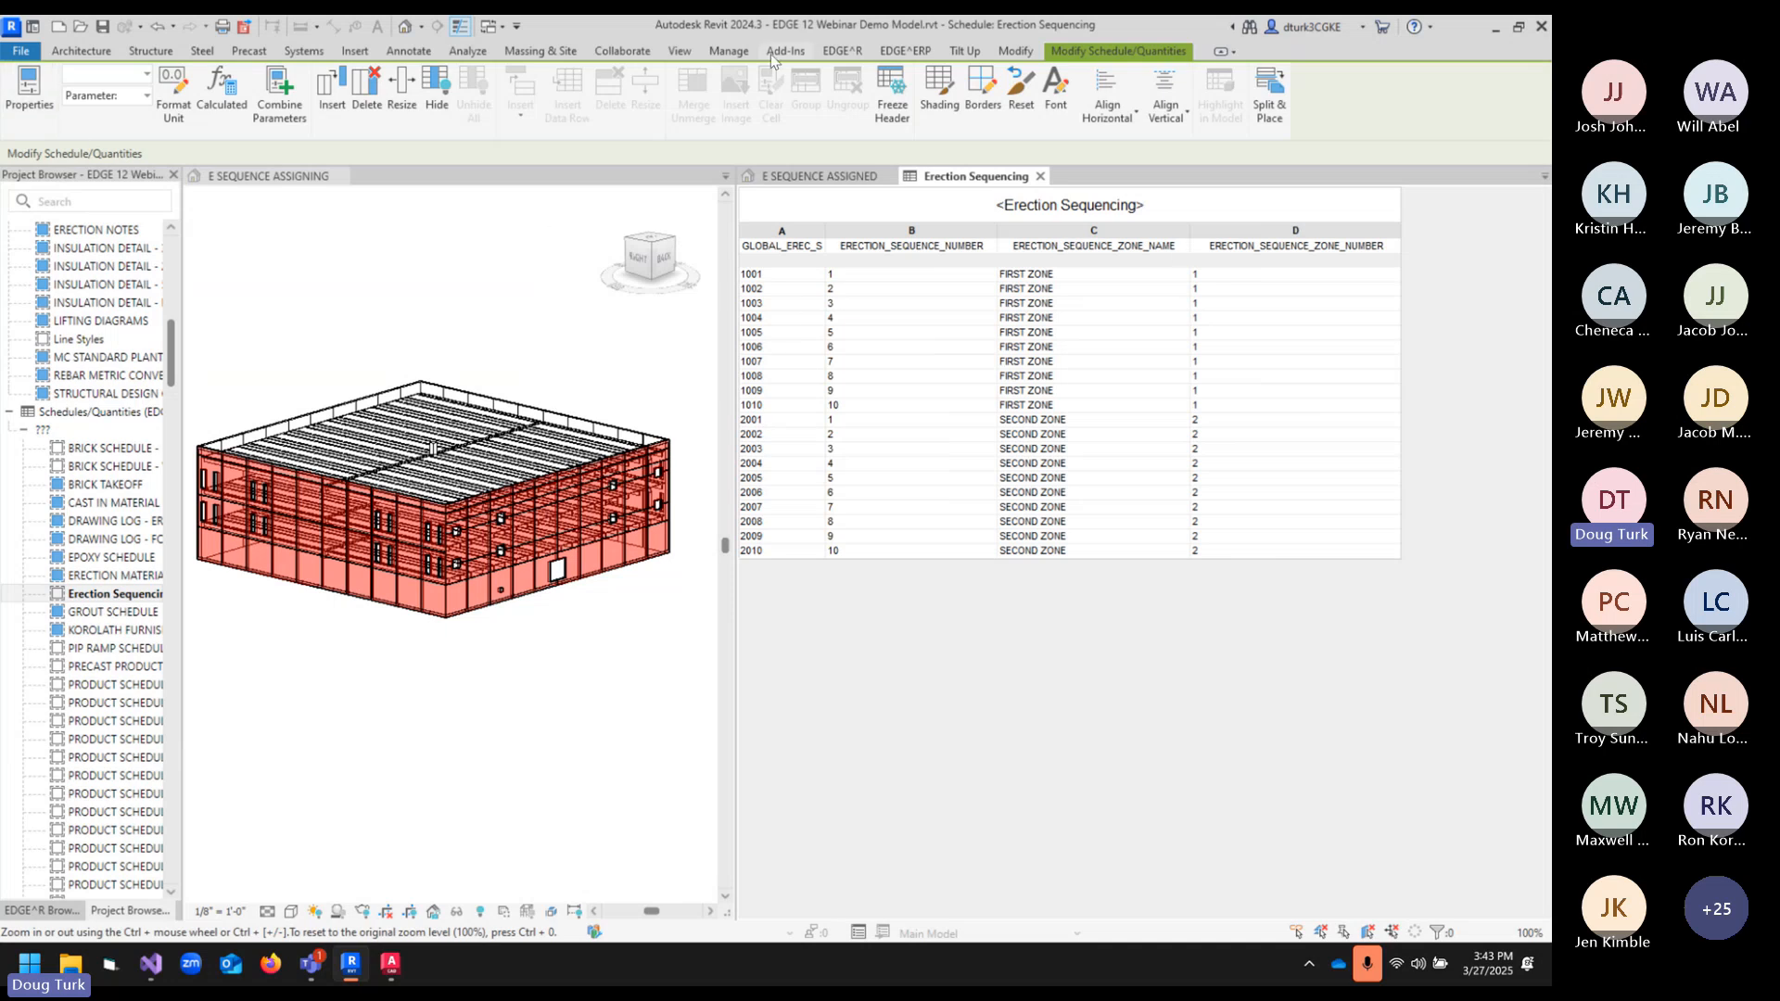
left_click(28, 91)
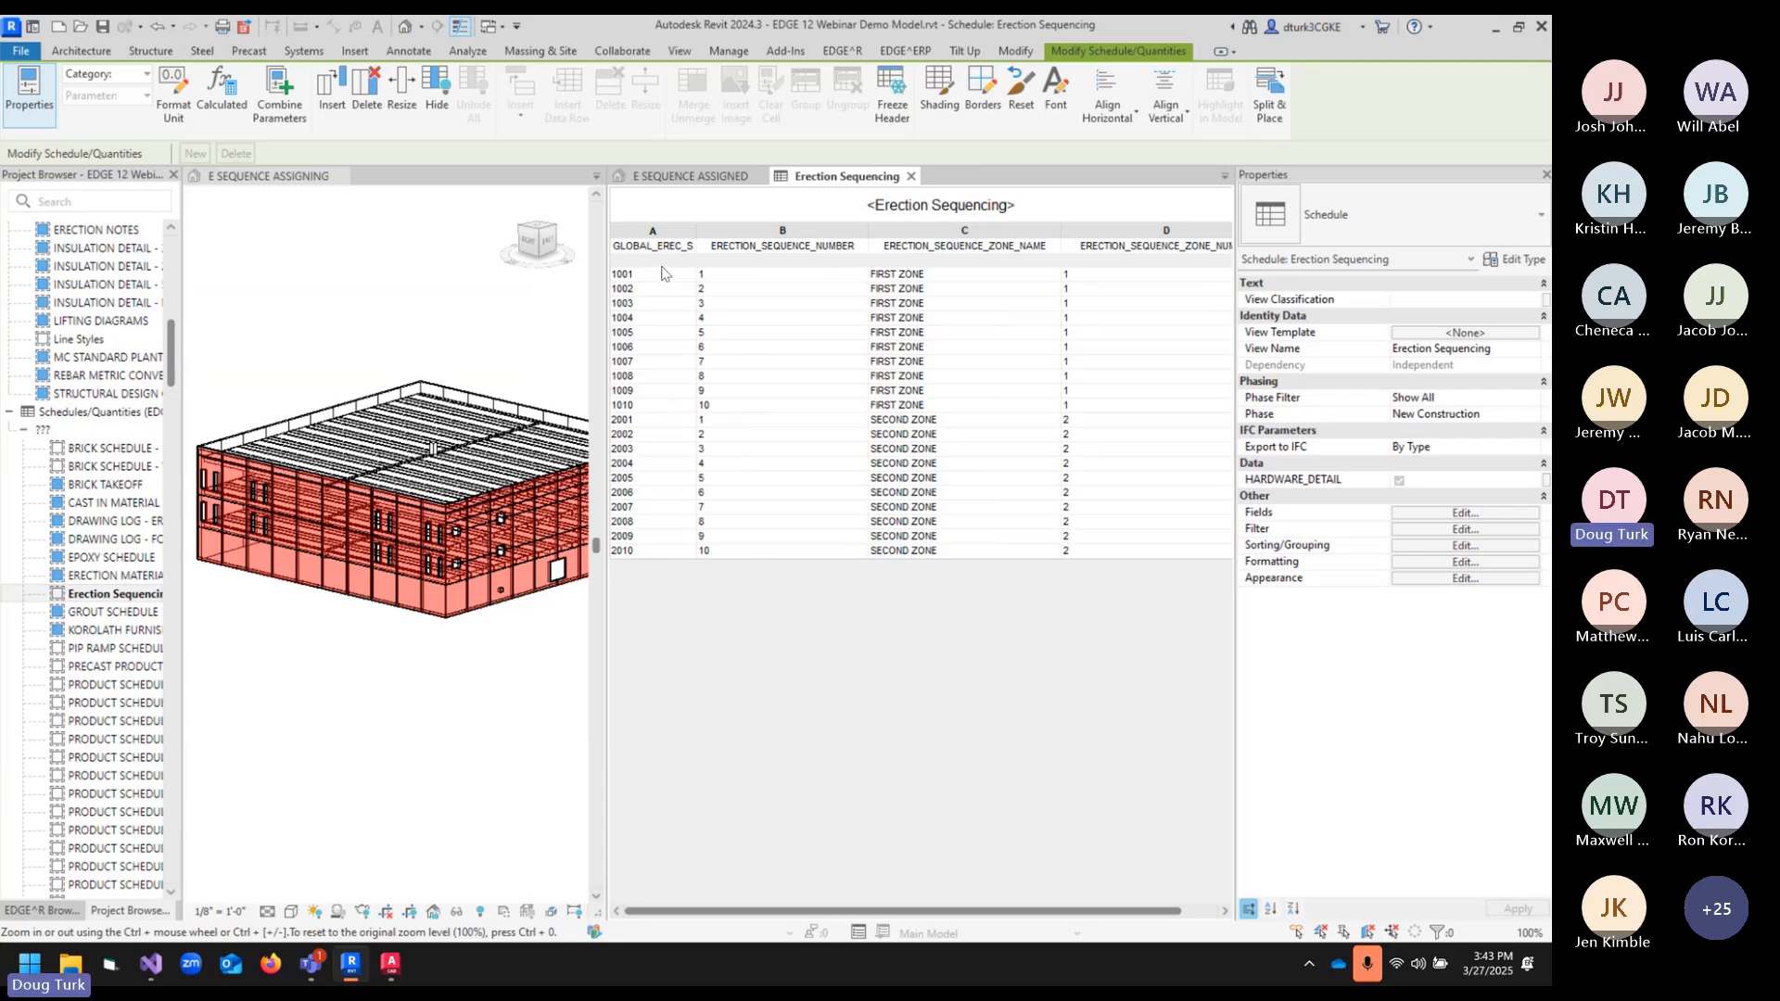
left_click_drag(691, 249, 733, 248)
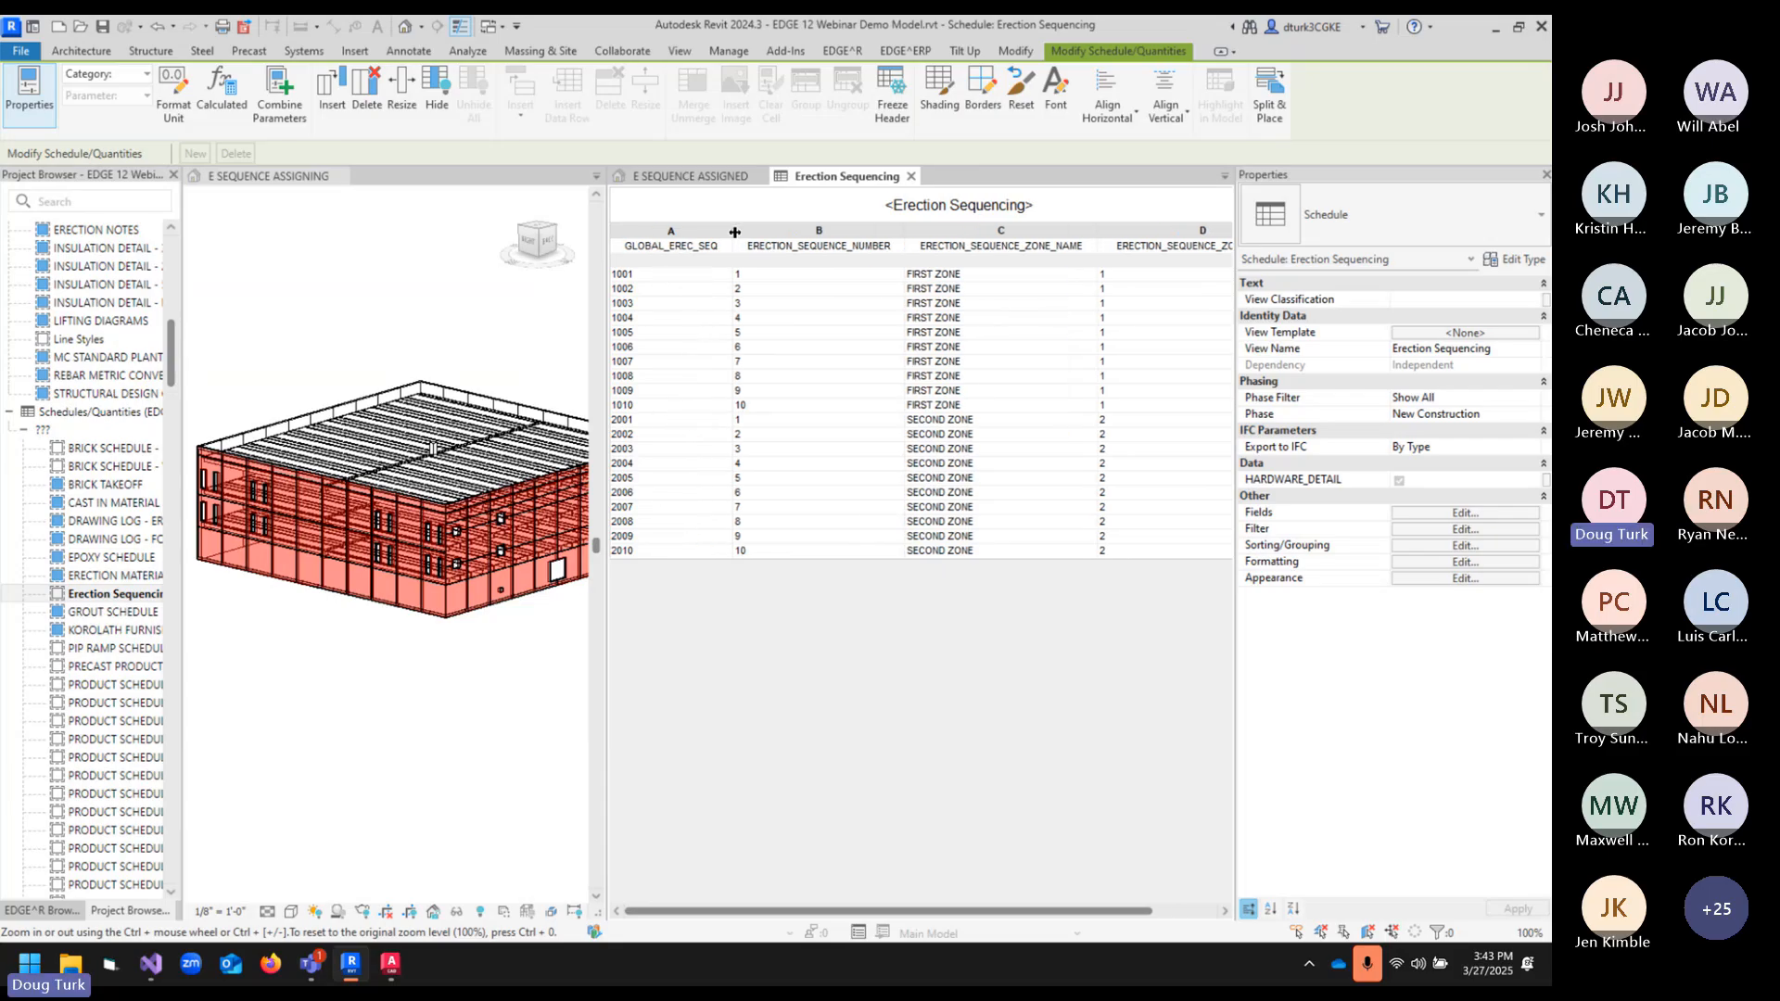
- Open the GLOBAL_EREC_SEQ calculated value from the schedule's fields
left_click(1435, 515)
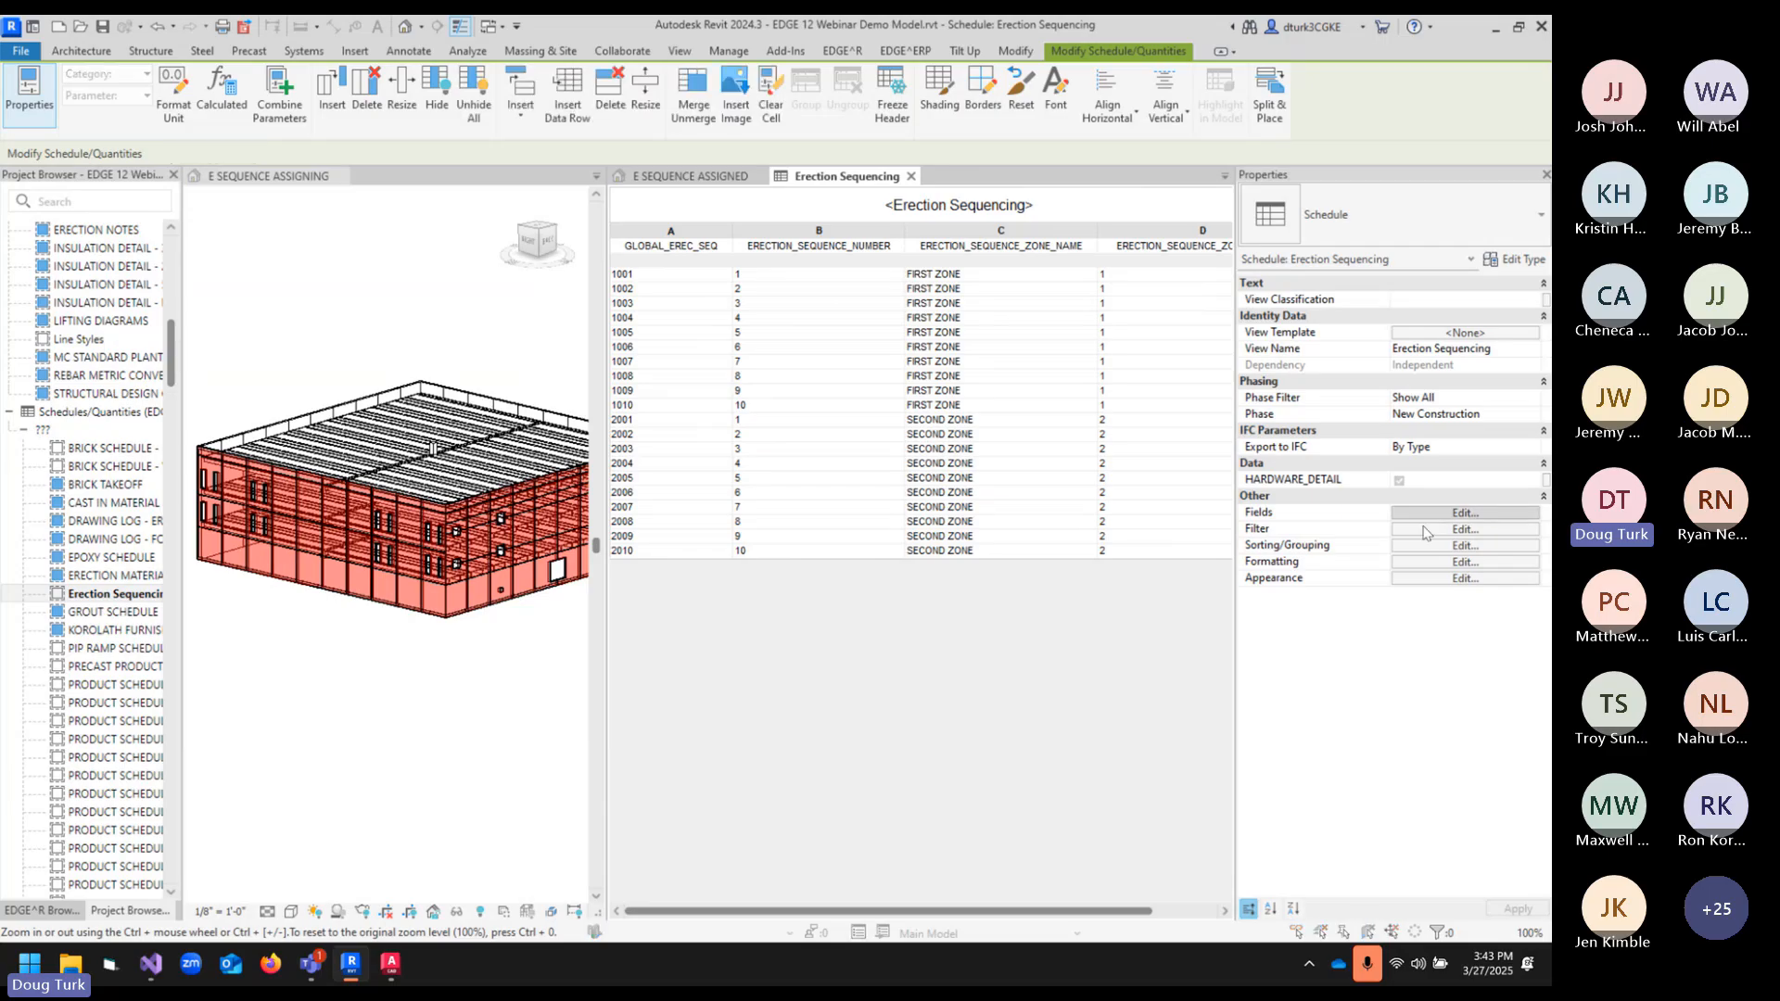
left_click(1376, 308)
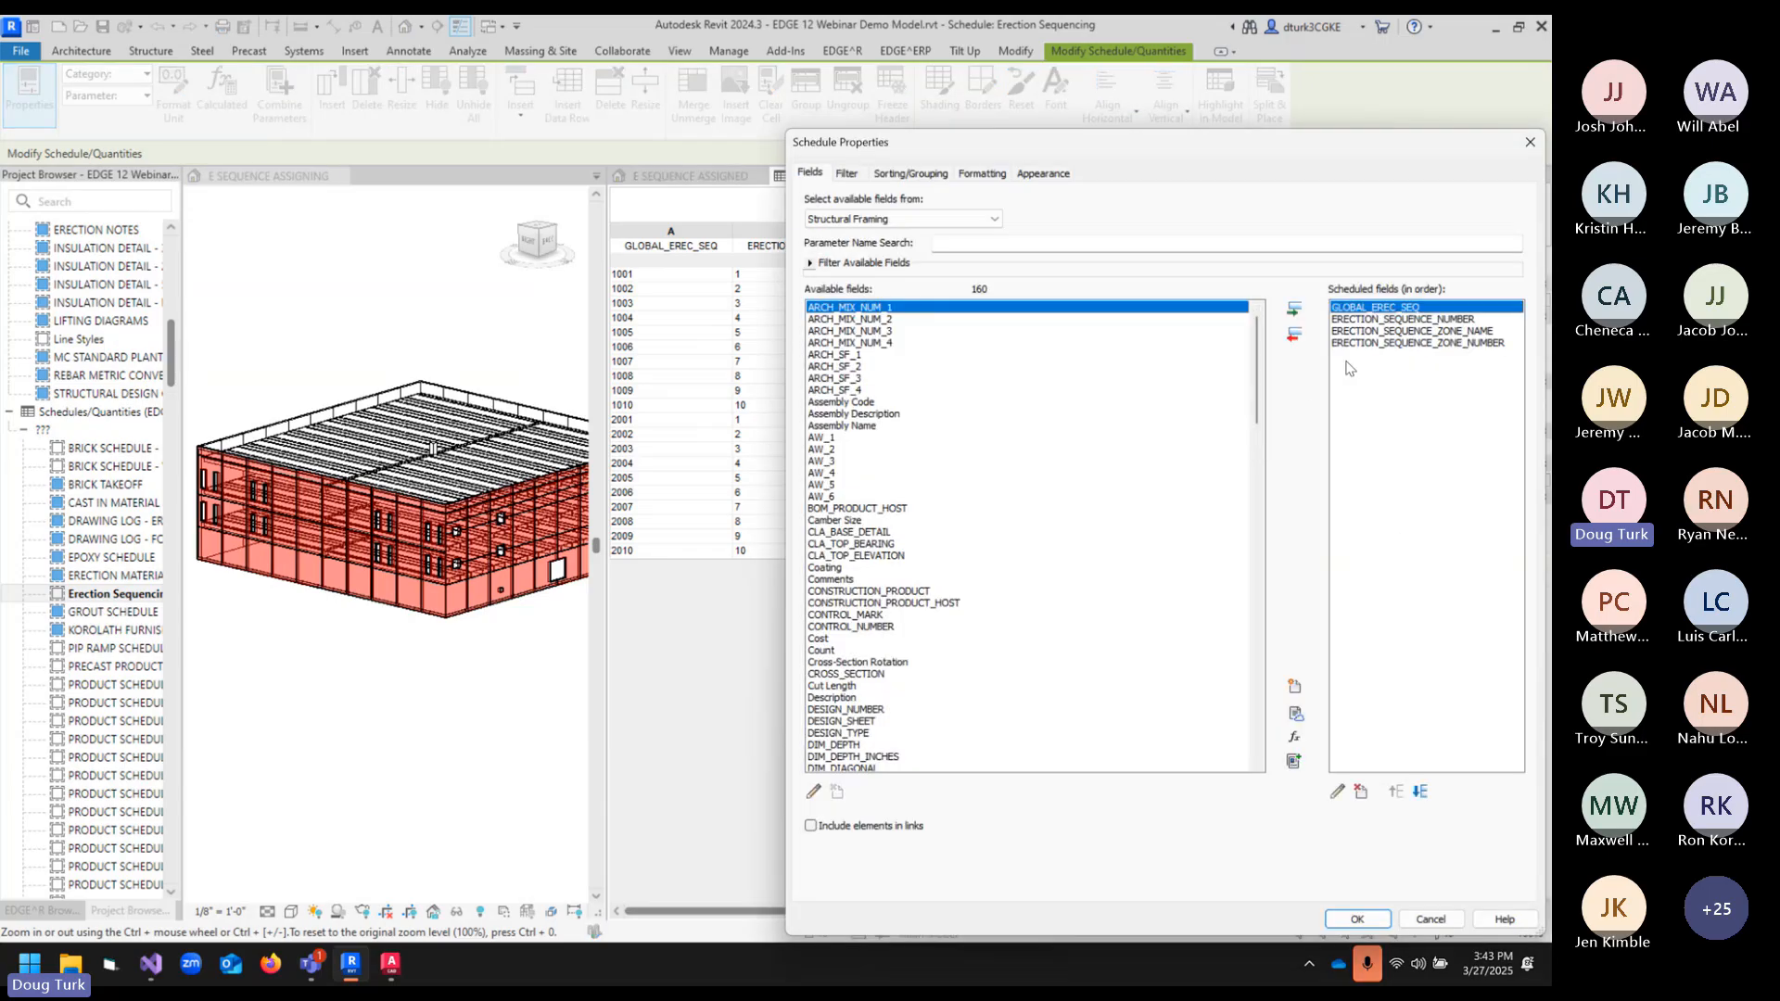
left_click(1294, 738)
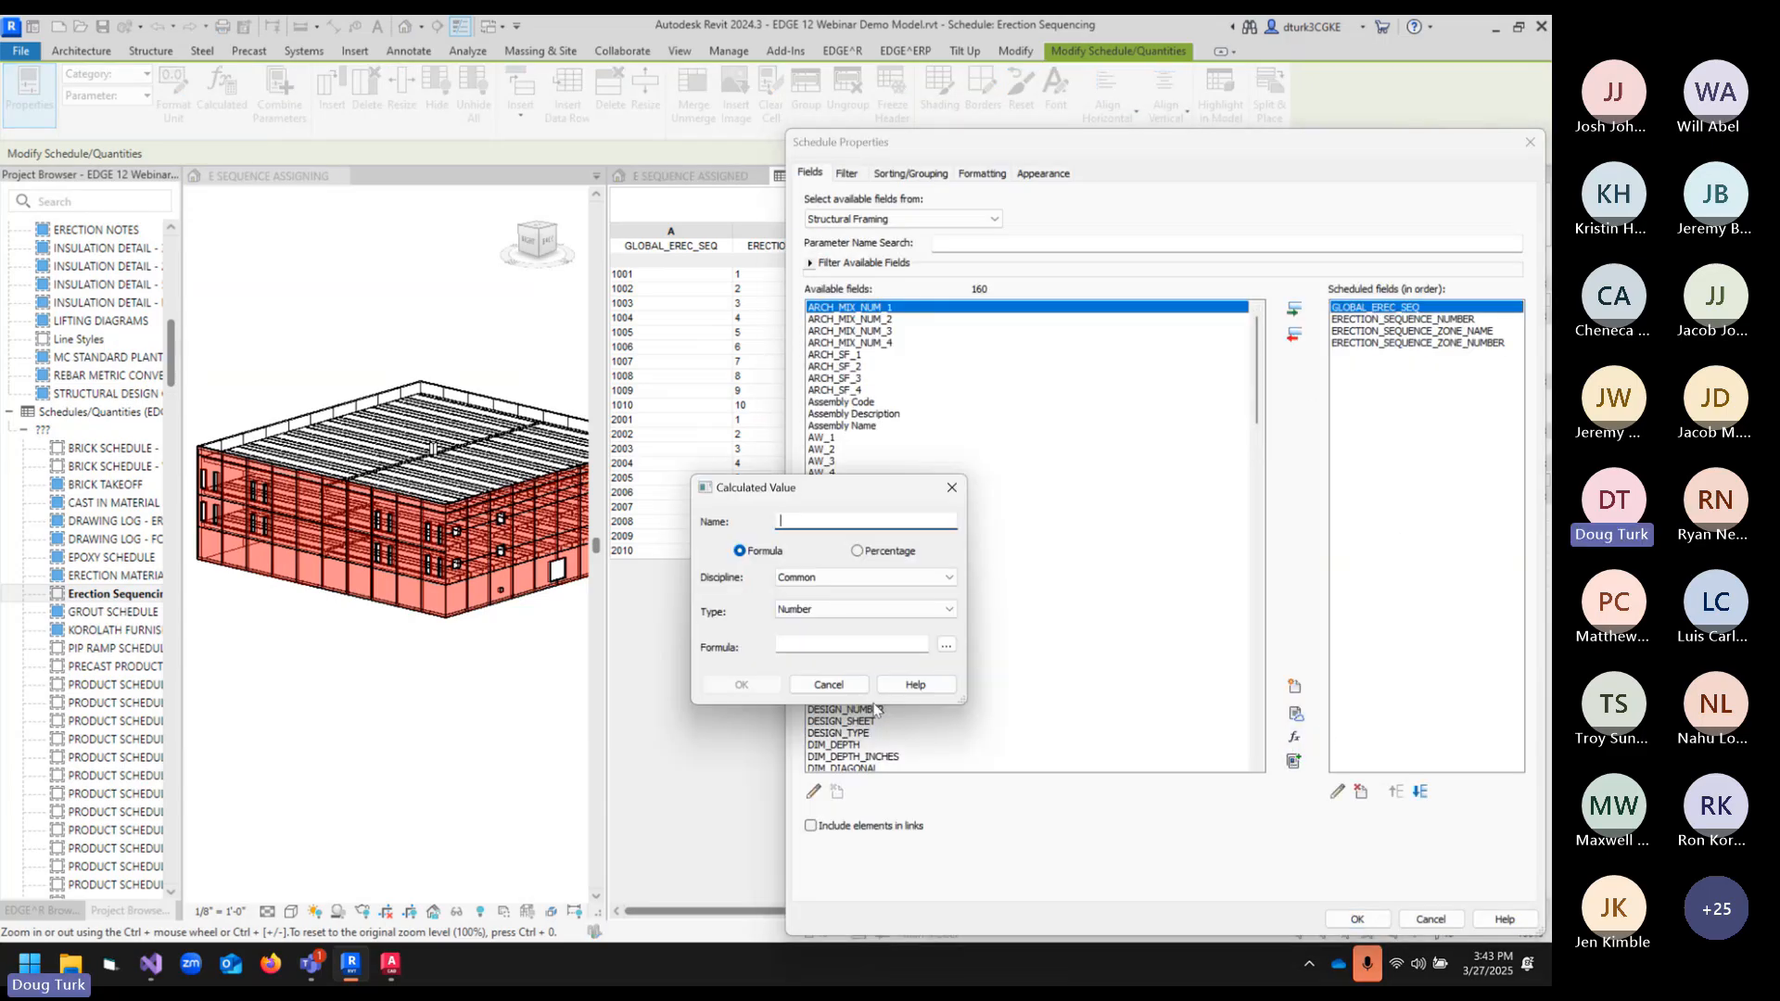
left_click(828, 684)
left_click(1337, 791)
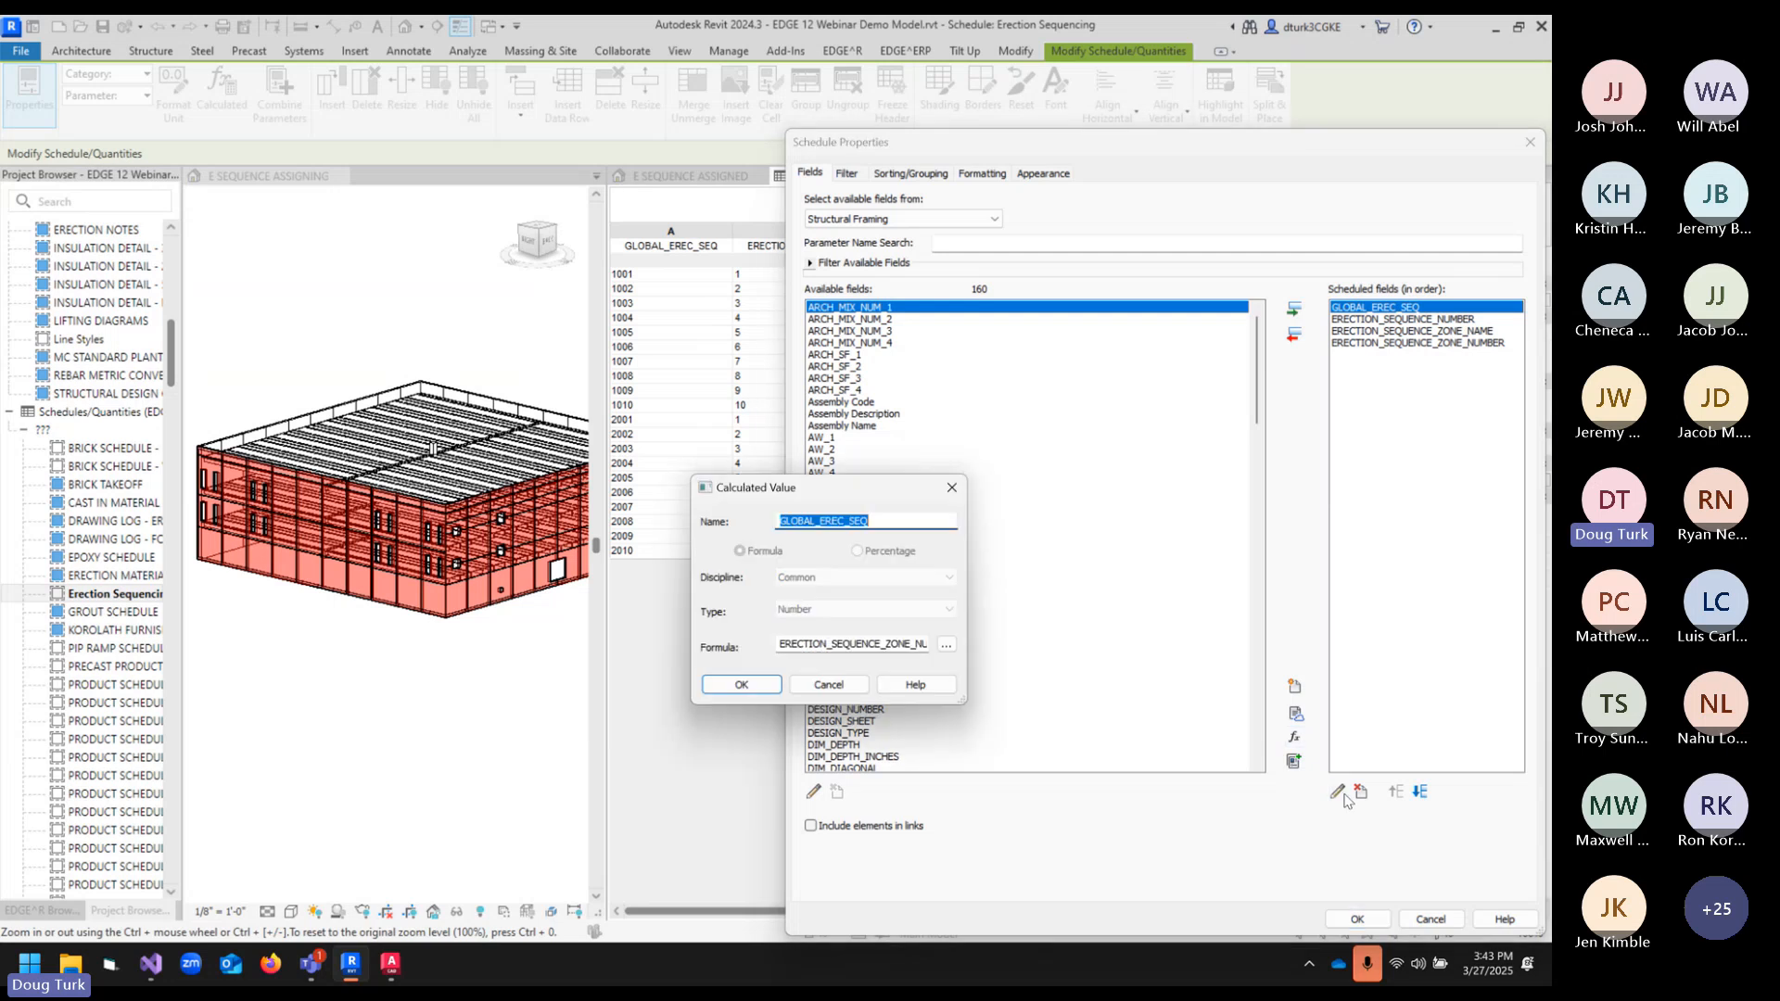
- Read through the full formula behind GLOBAL_EREC_SEQ, leave it unedited, and close the schedule properties
left_click(807, 645)
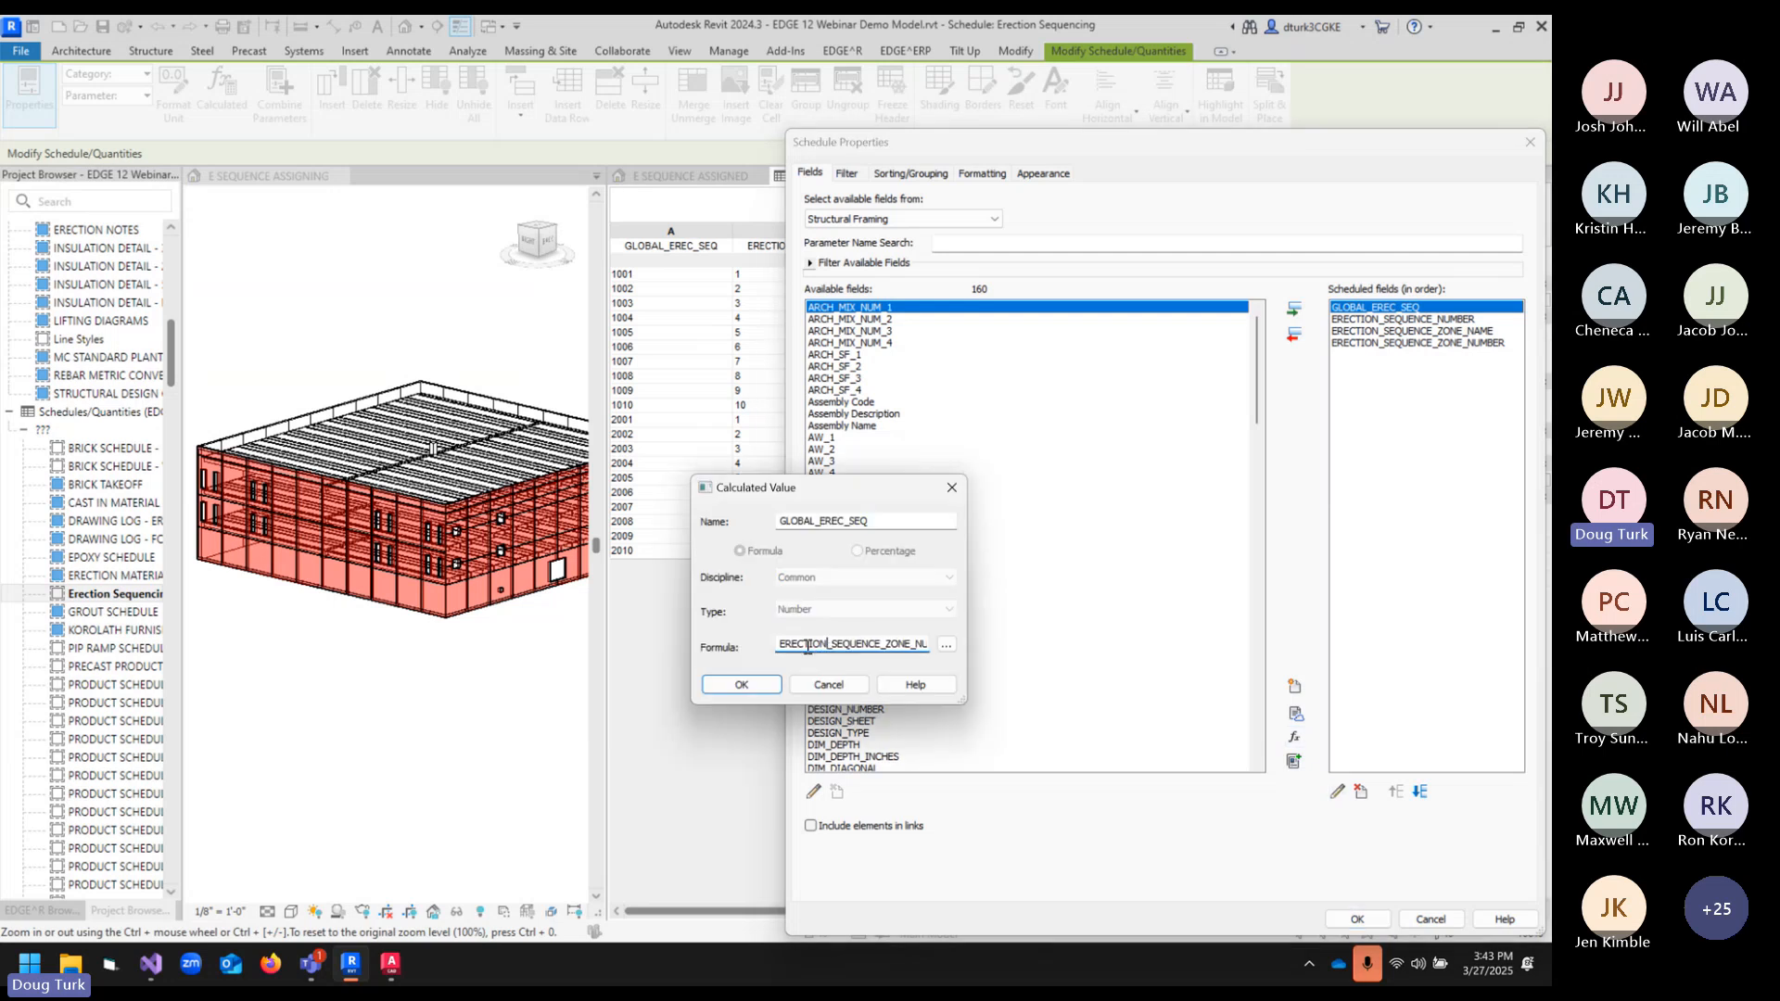
left_click_drag(782, 645, 963, 646)
left_click(886, 649)
key("Left")
key("Left")
key("Left")
key("Left")
key("Left")
key("Left")
key("Left")
key("Left")
key("Left")
key("Left")
key("Left")
key("Left")
key("Left")
key("Left")
key("Left")
key("Left")
key("Left")
key("Left")
key("Left")
left_click_drag(851, 644, 989, 652)
left_click(860, 649)
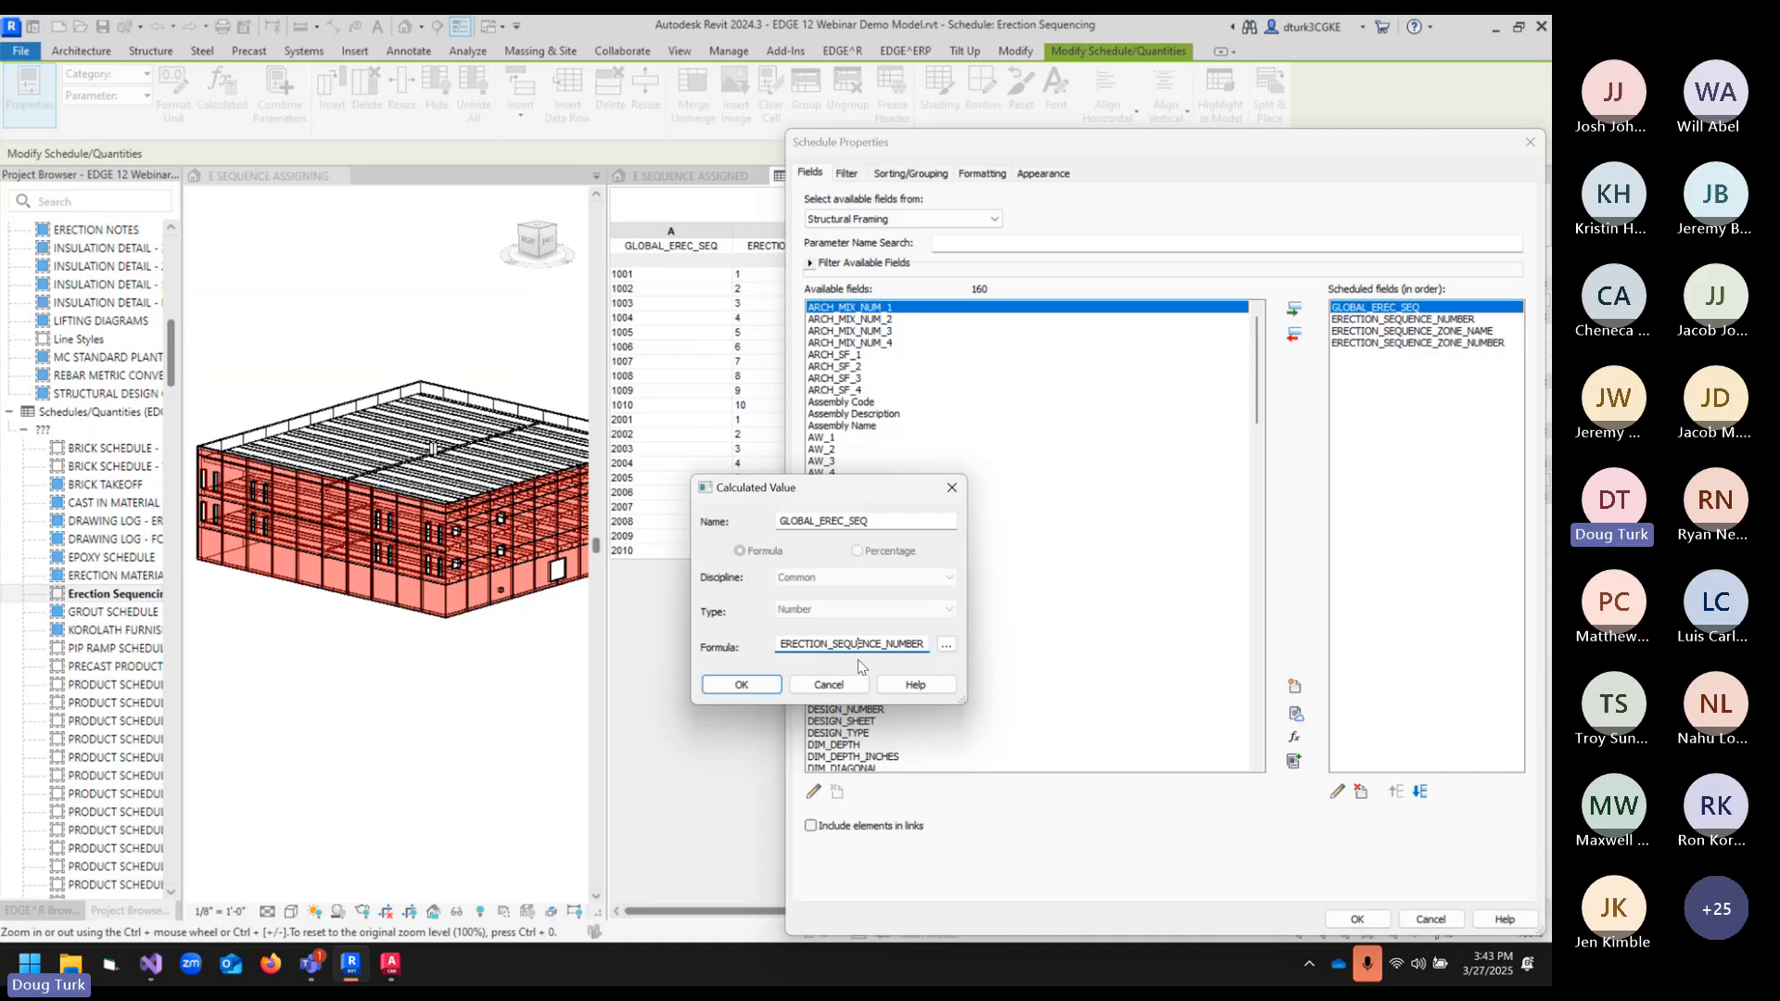
left_click(795, 688)
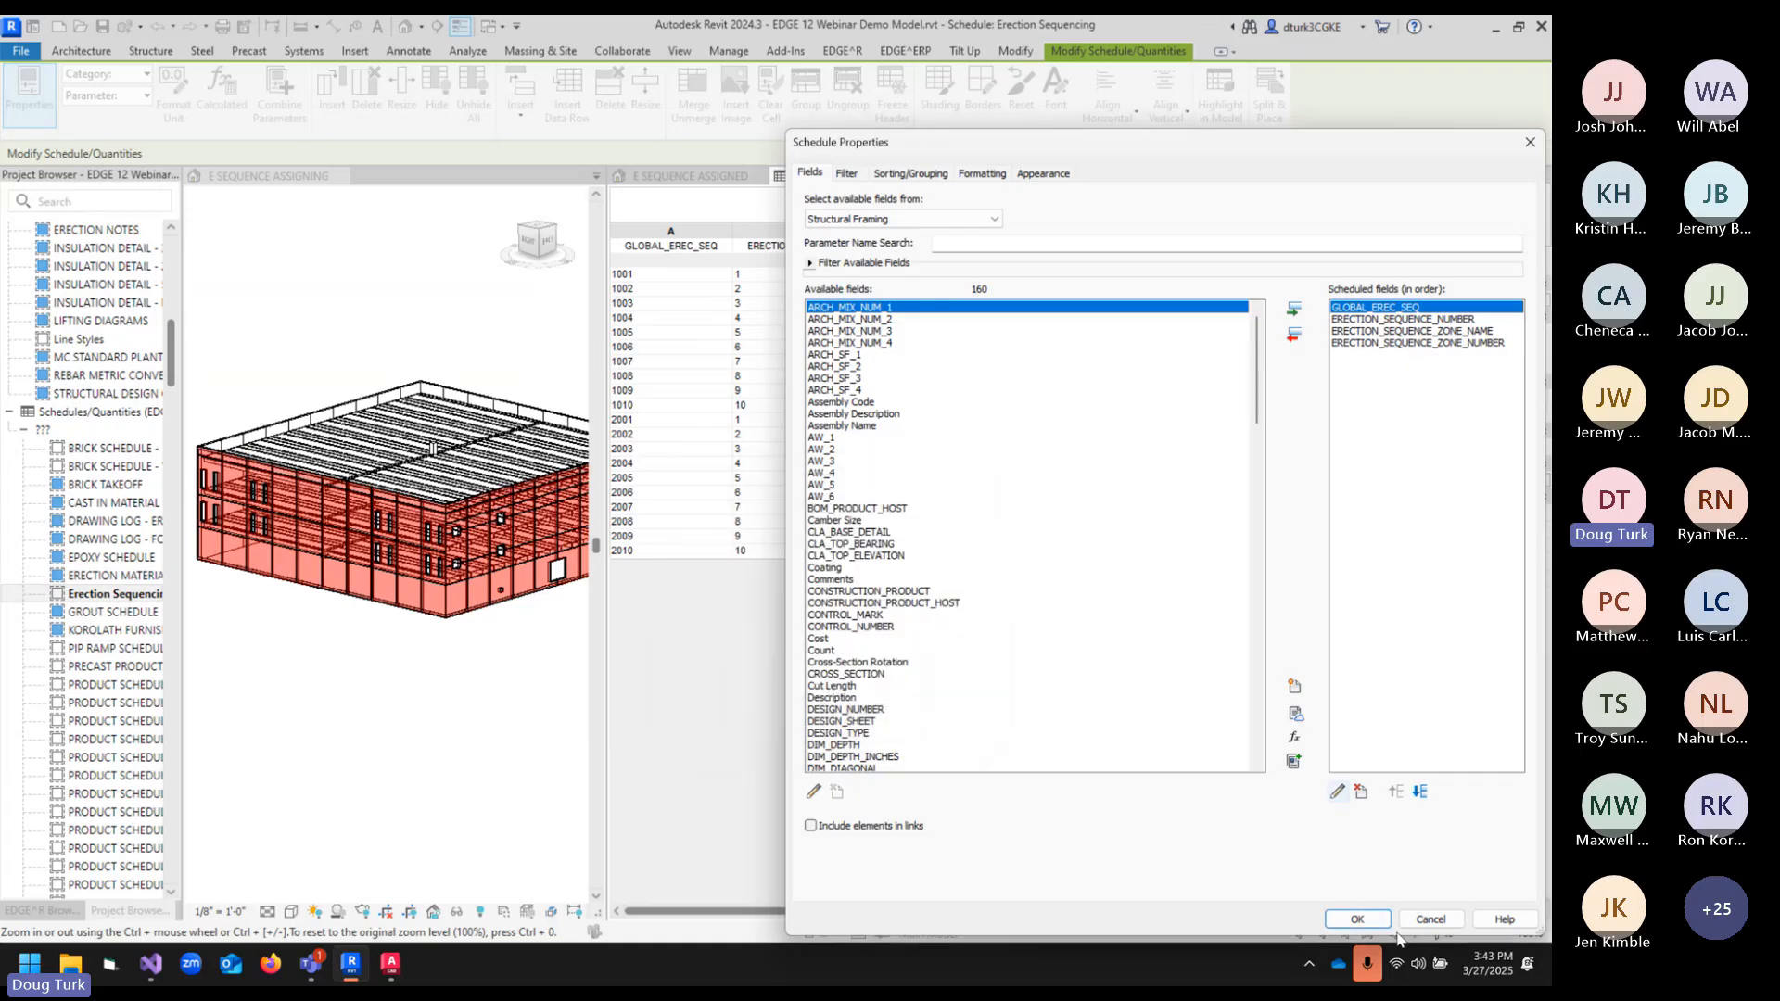
left_click(1358, 919)
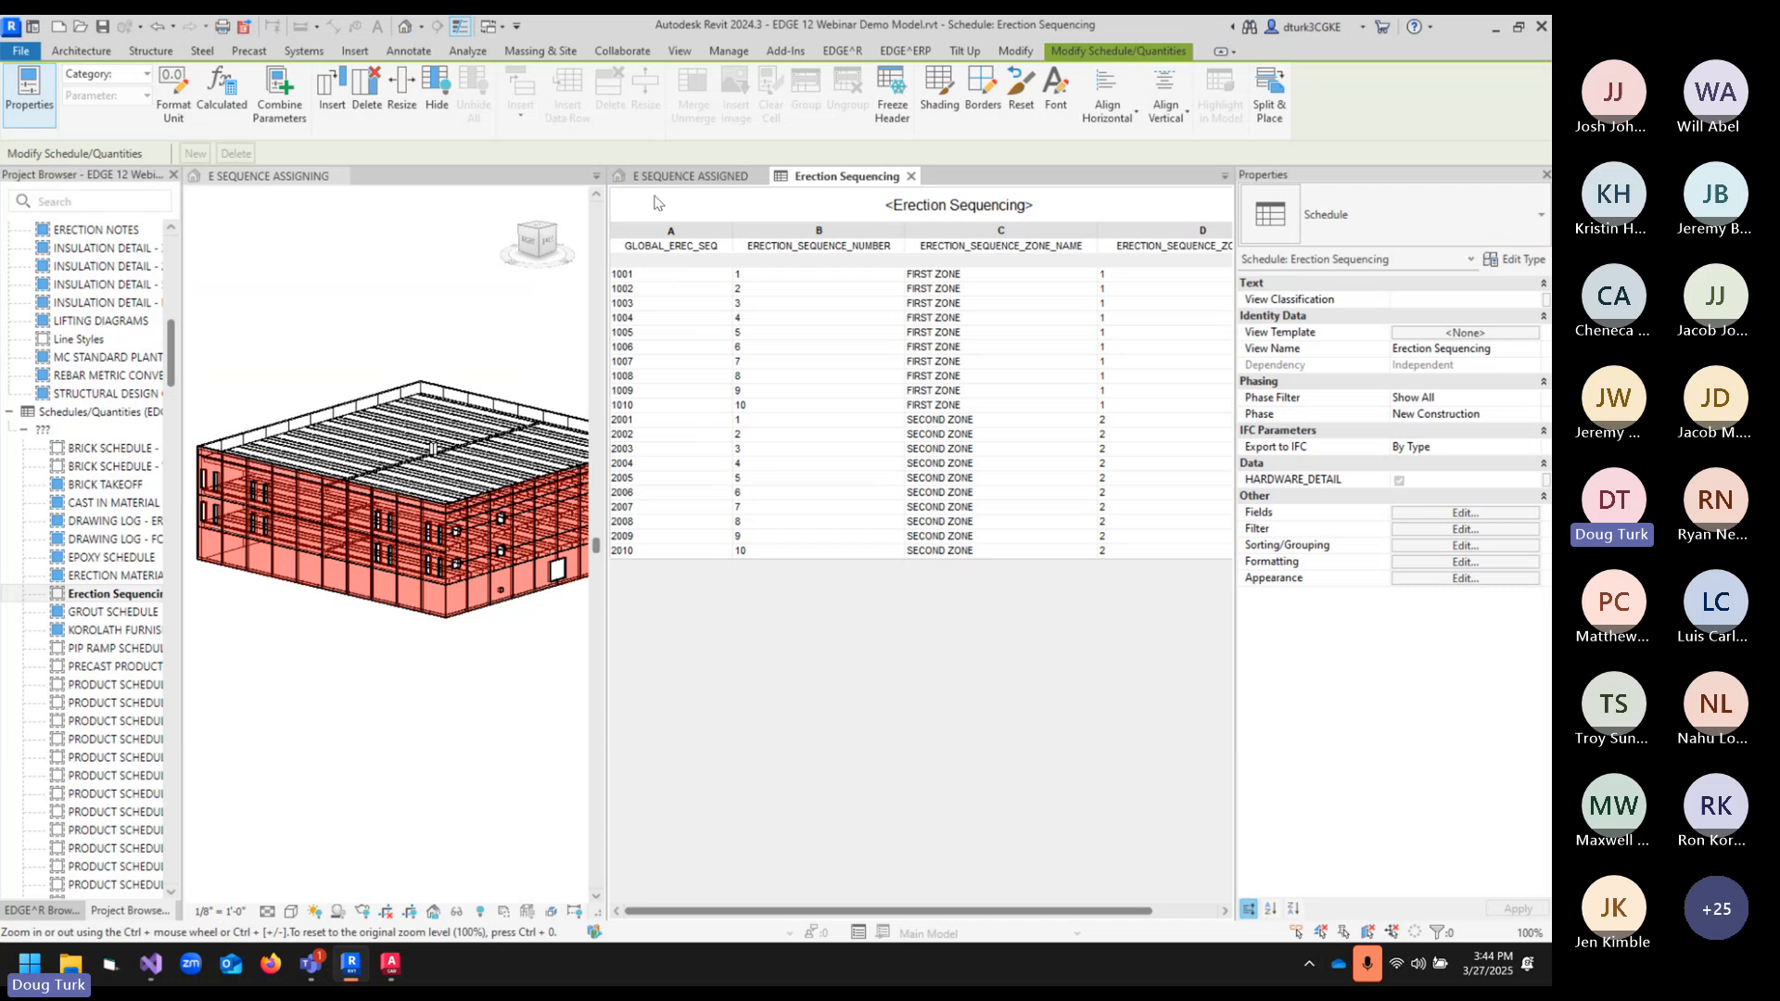
- Widen the E SEQUENCE ASSIGNING view beside the schedule and make that 3D view active
left_click_drag(605, 214, 655, 215)
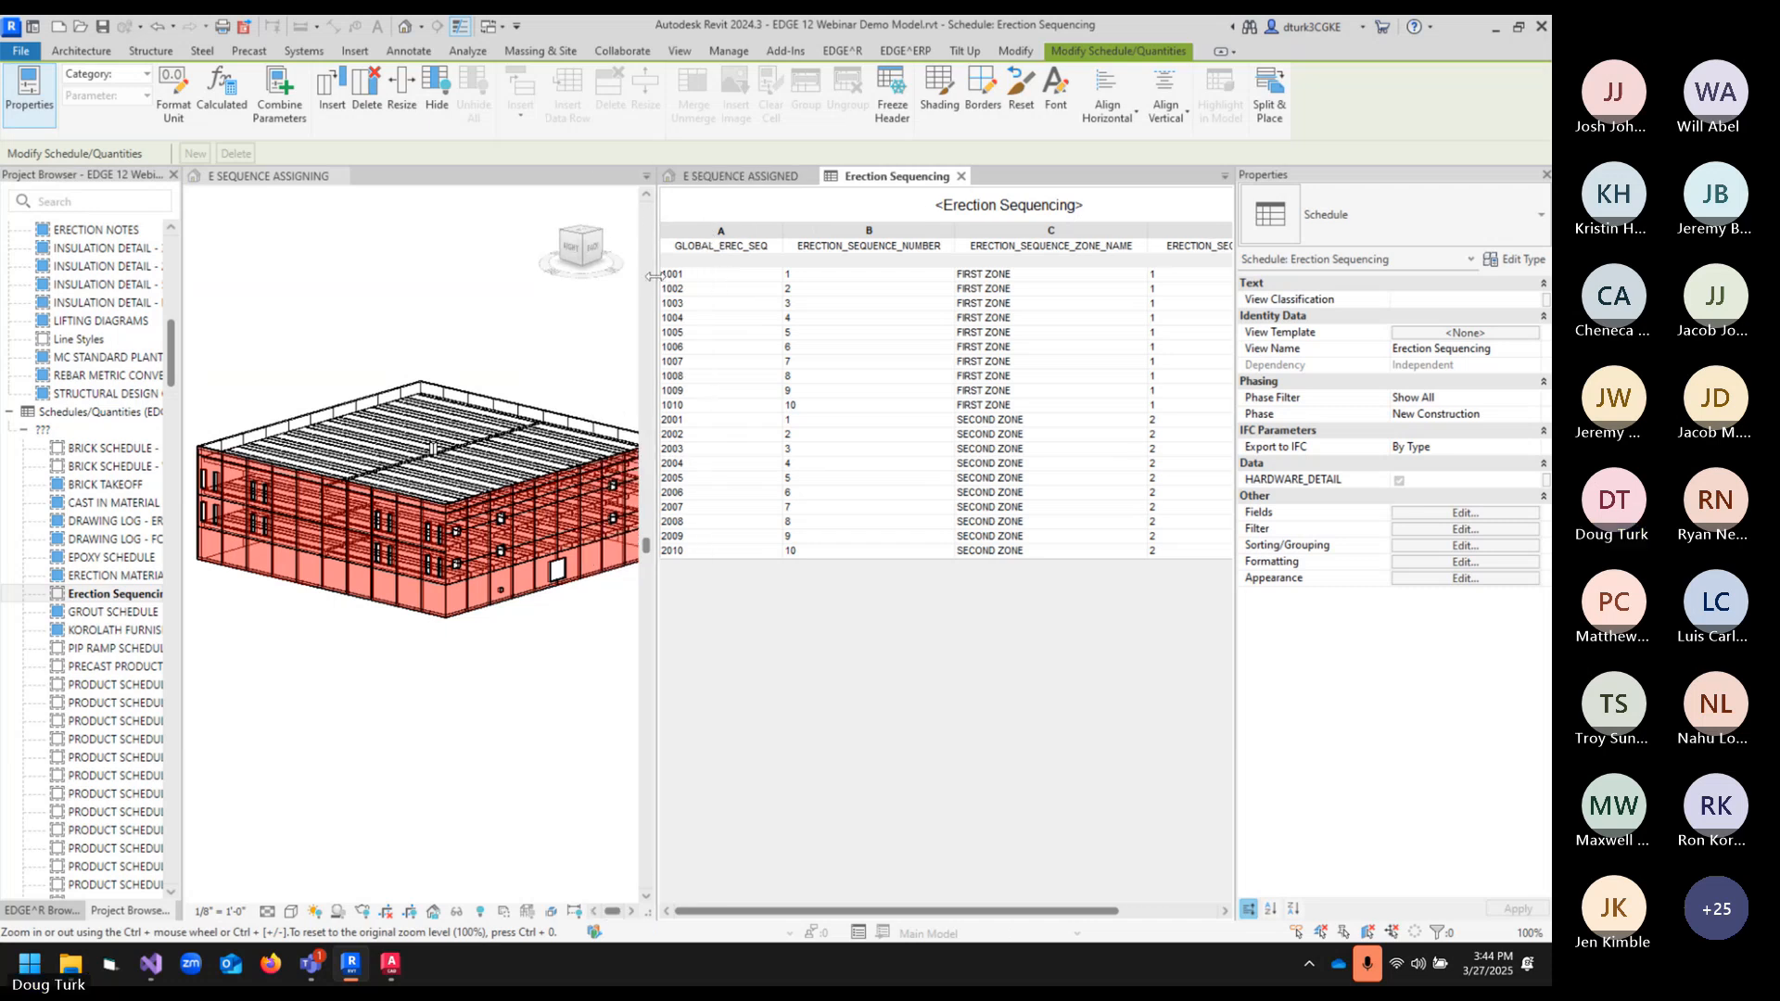
left_click_drag(659, 282, 670, 285)
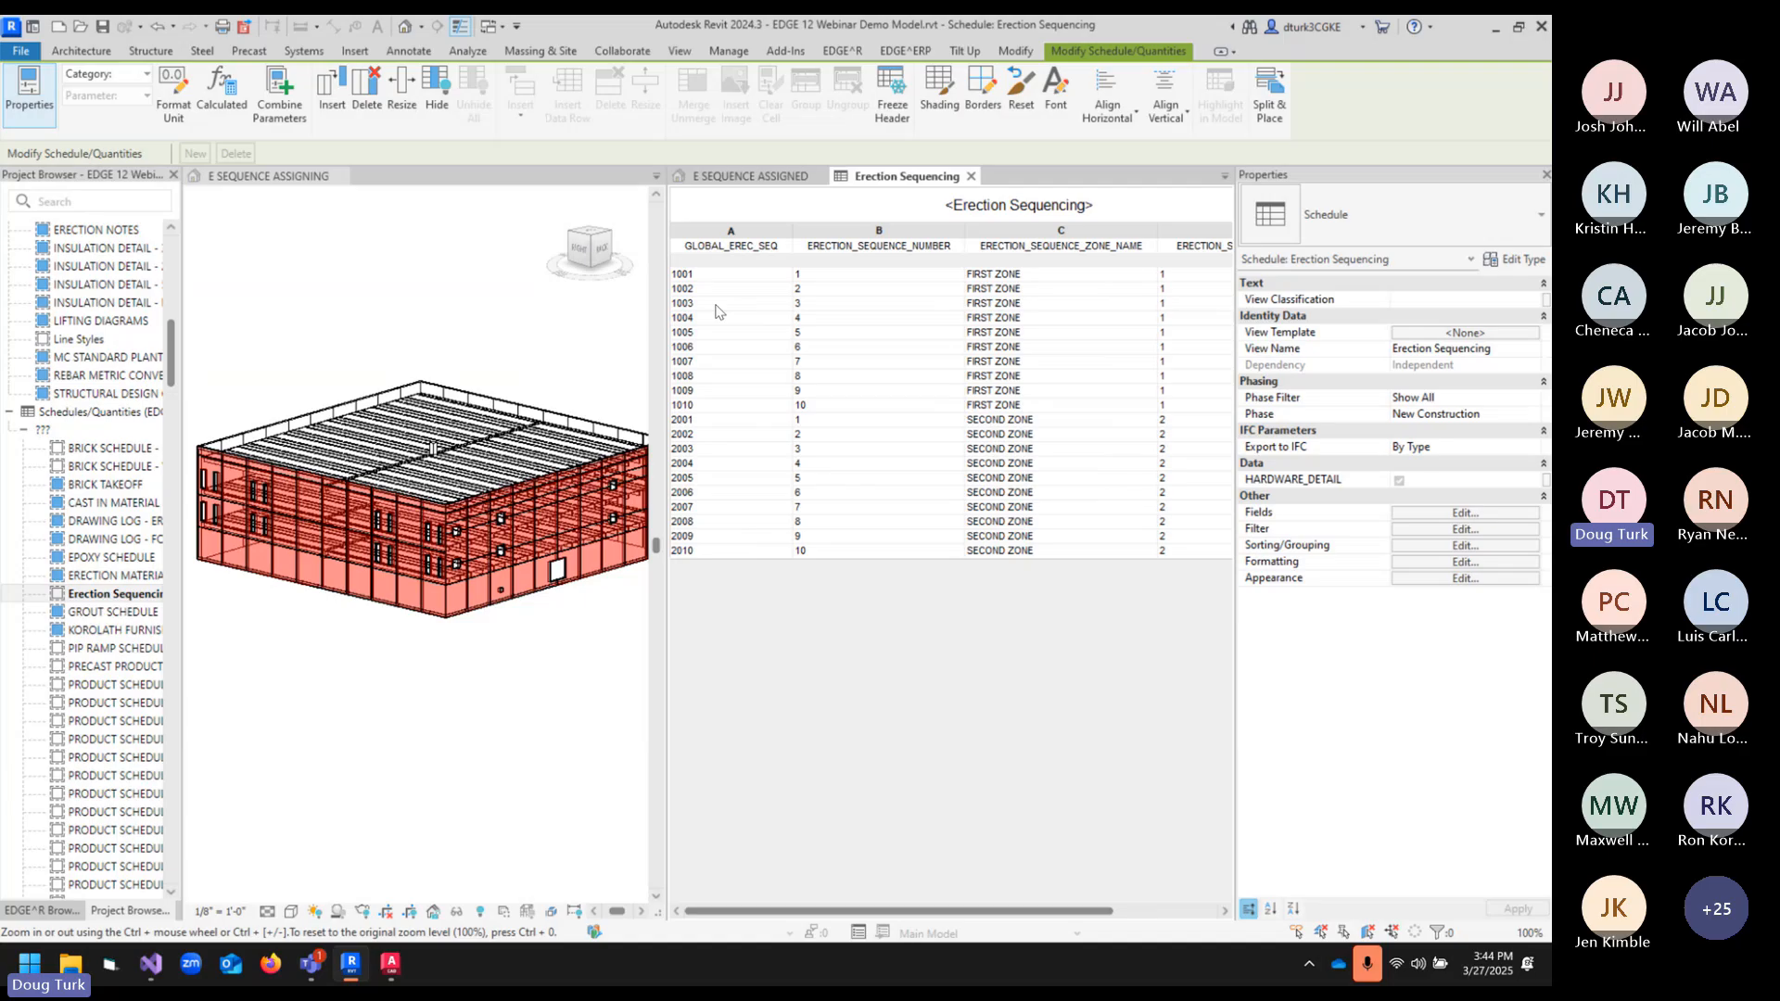
left_click(415, 513)
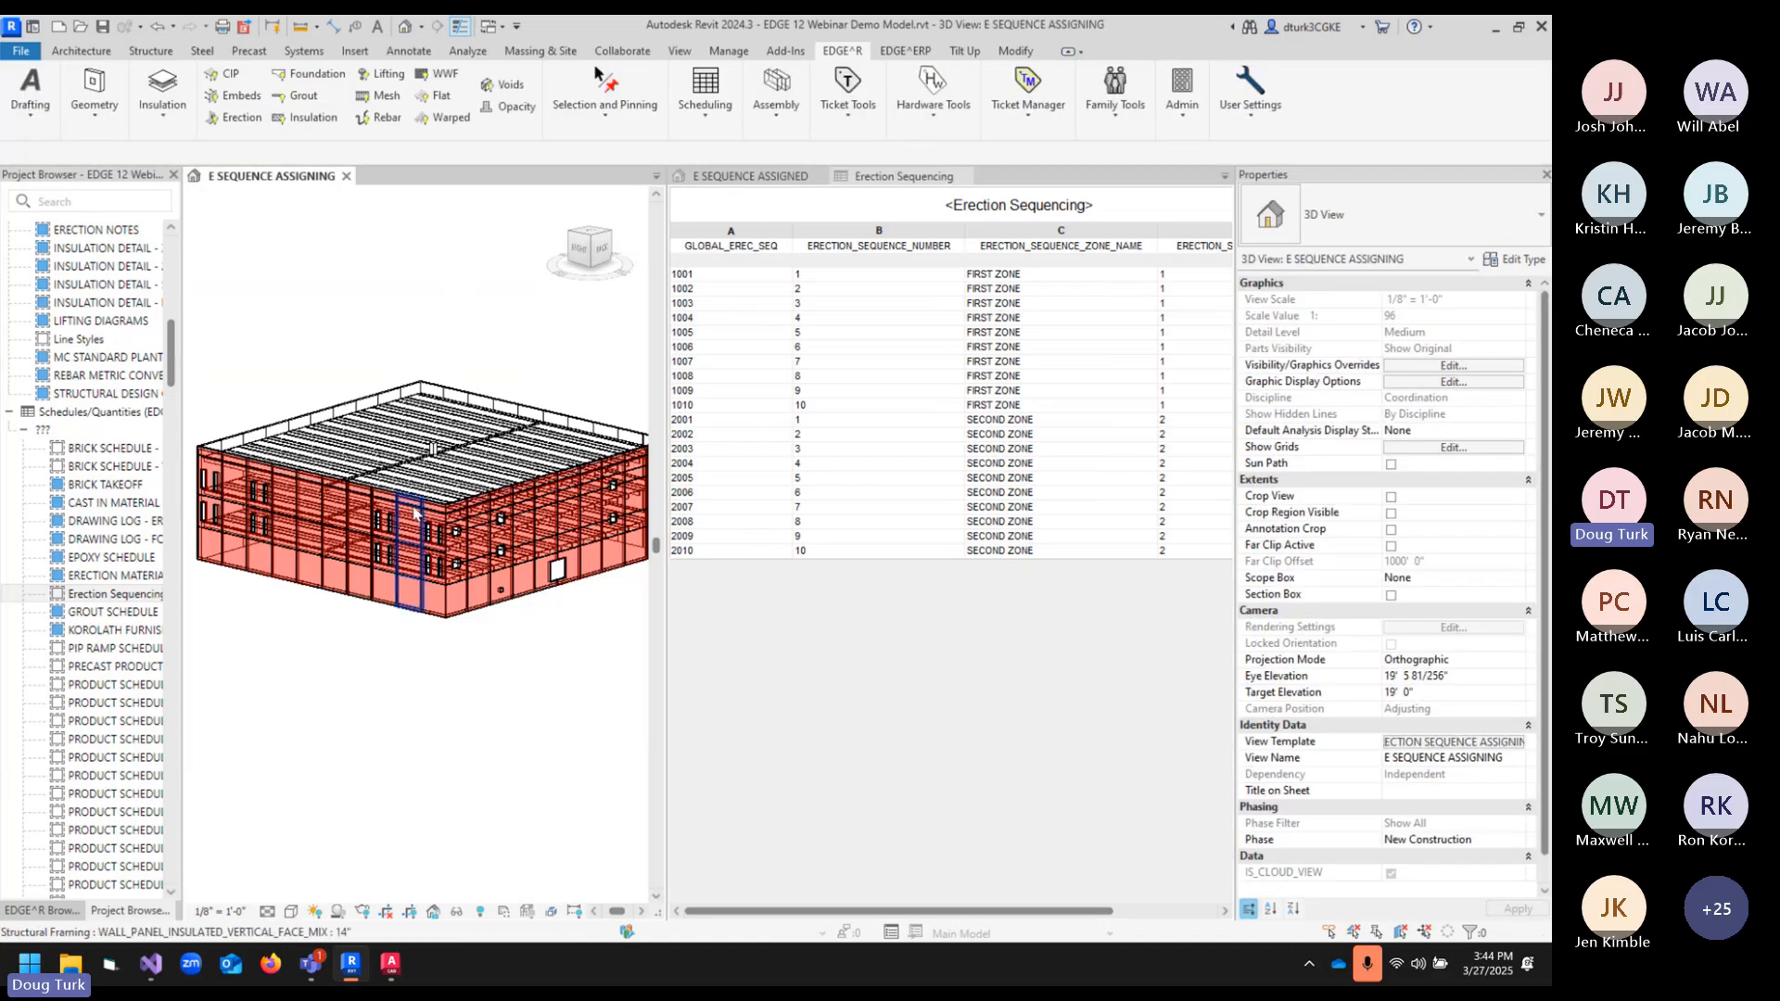
- Try to run the Erection Sequence tool from the E SEQUENCE ASSIGNED view, and dismiss the template and filter notice
left_click(752, 176)
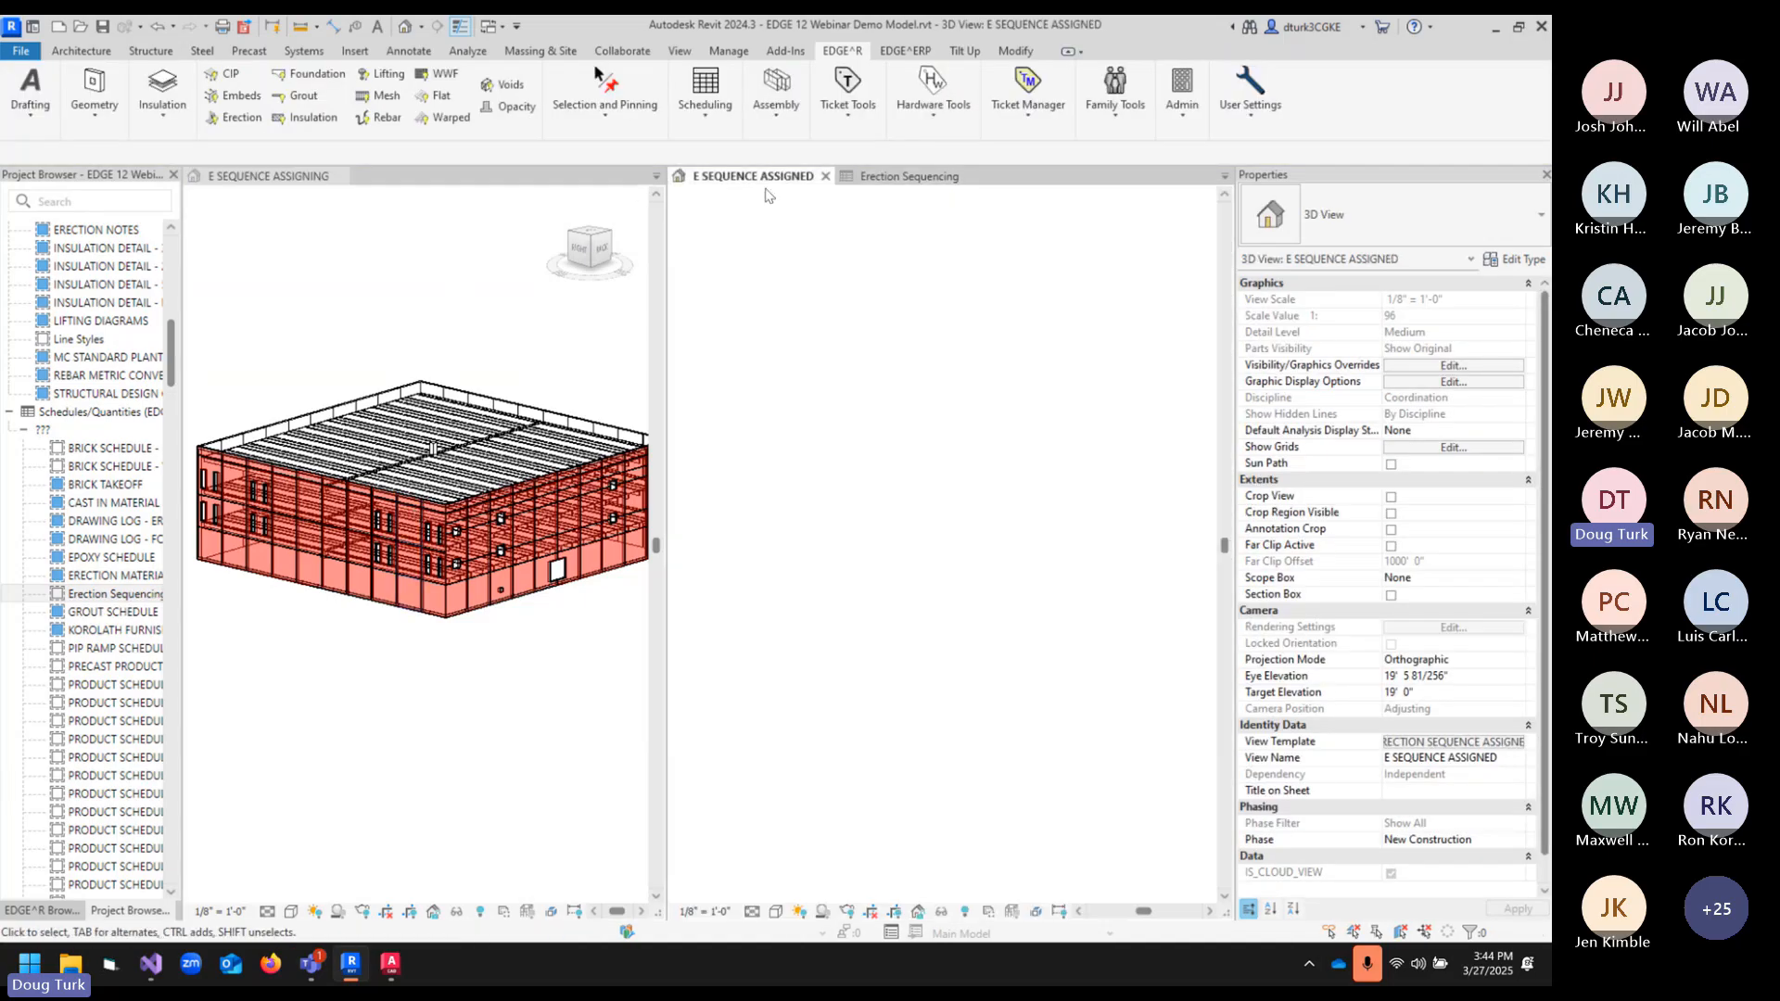
left_click(714, 135)
left_click(733, 385)
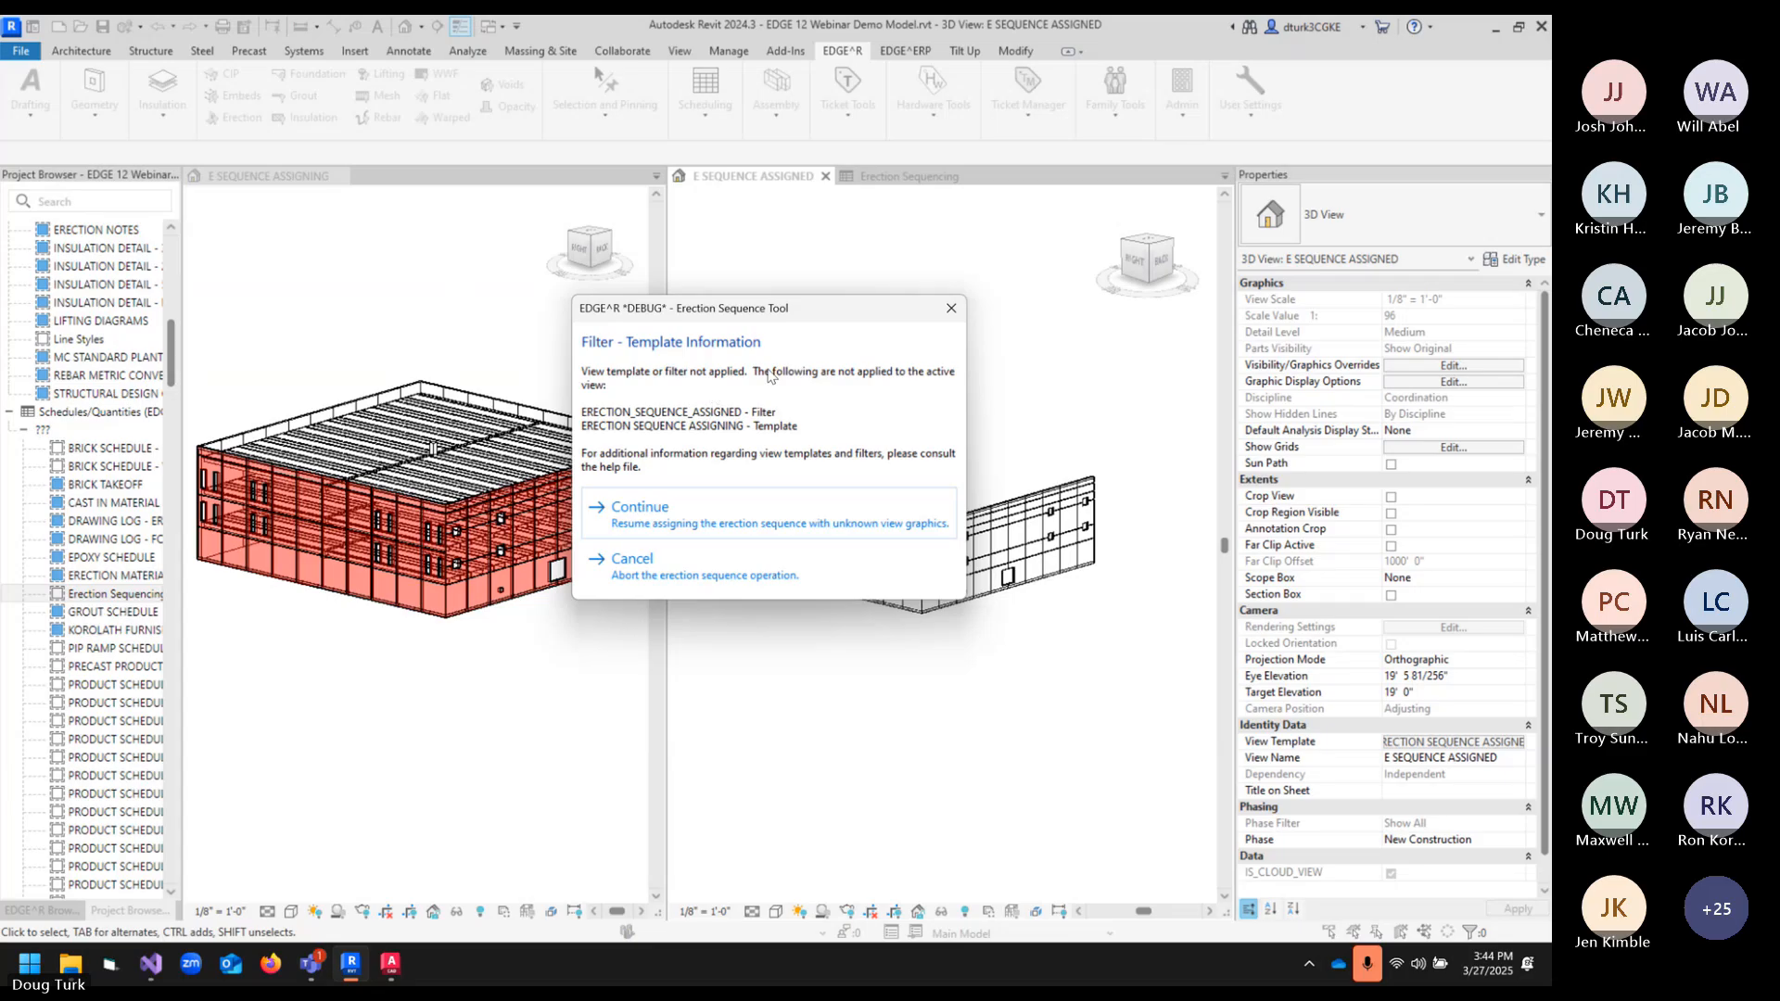
left_click(952, 308)
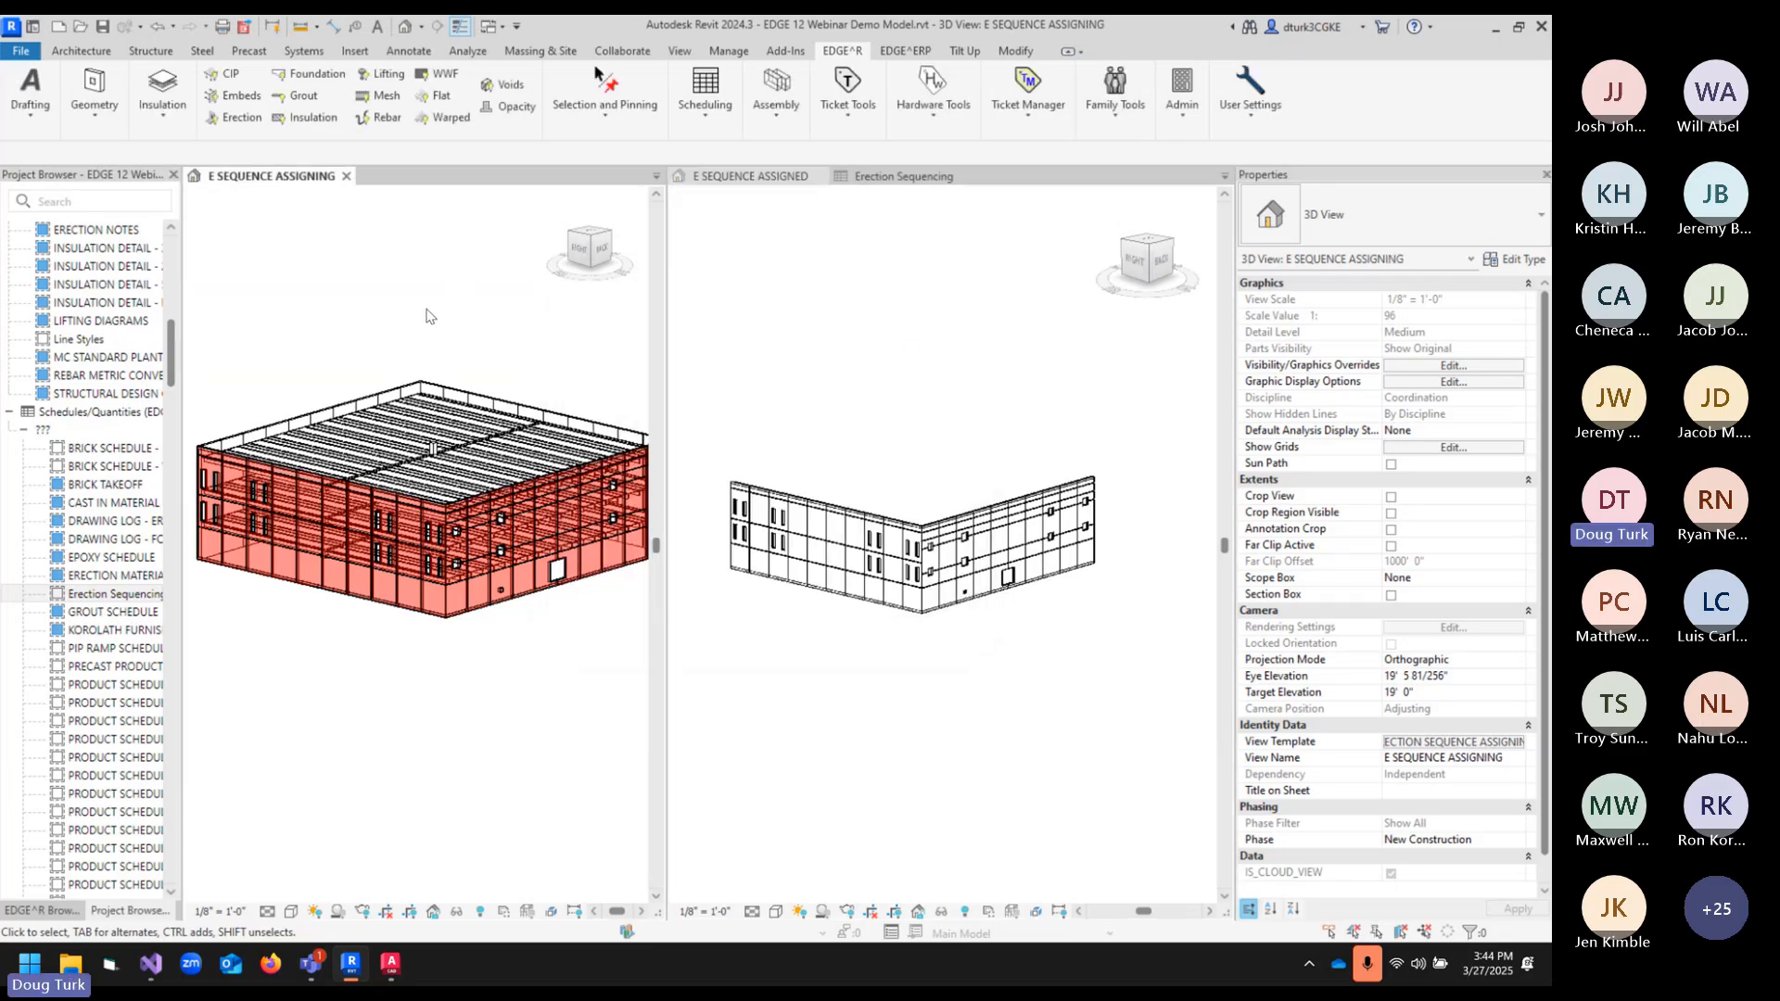
- Run the Erection Sequence tool from the E SEQUENCE ASSIGNING view, and close it without assigning anything
left_click(714, 125)
left_click(742, 345)
left_click(883, 324)
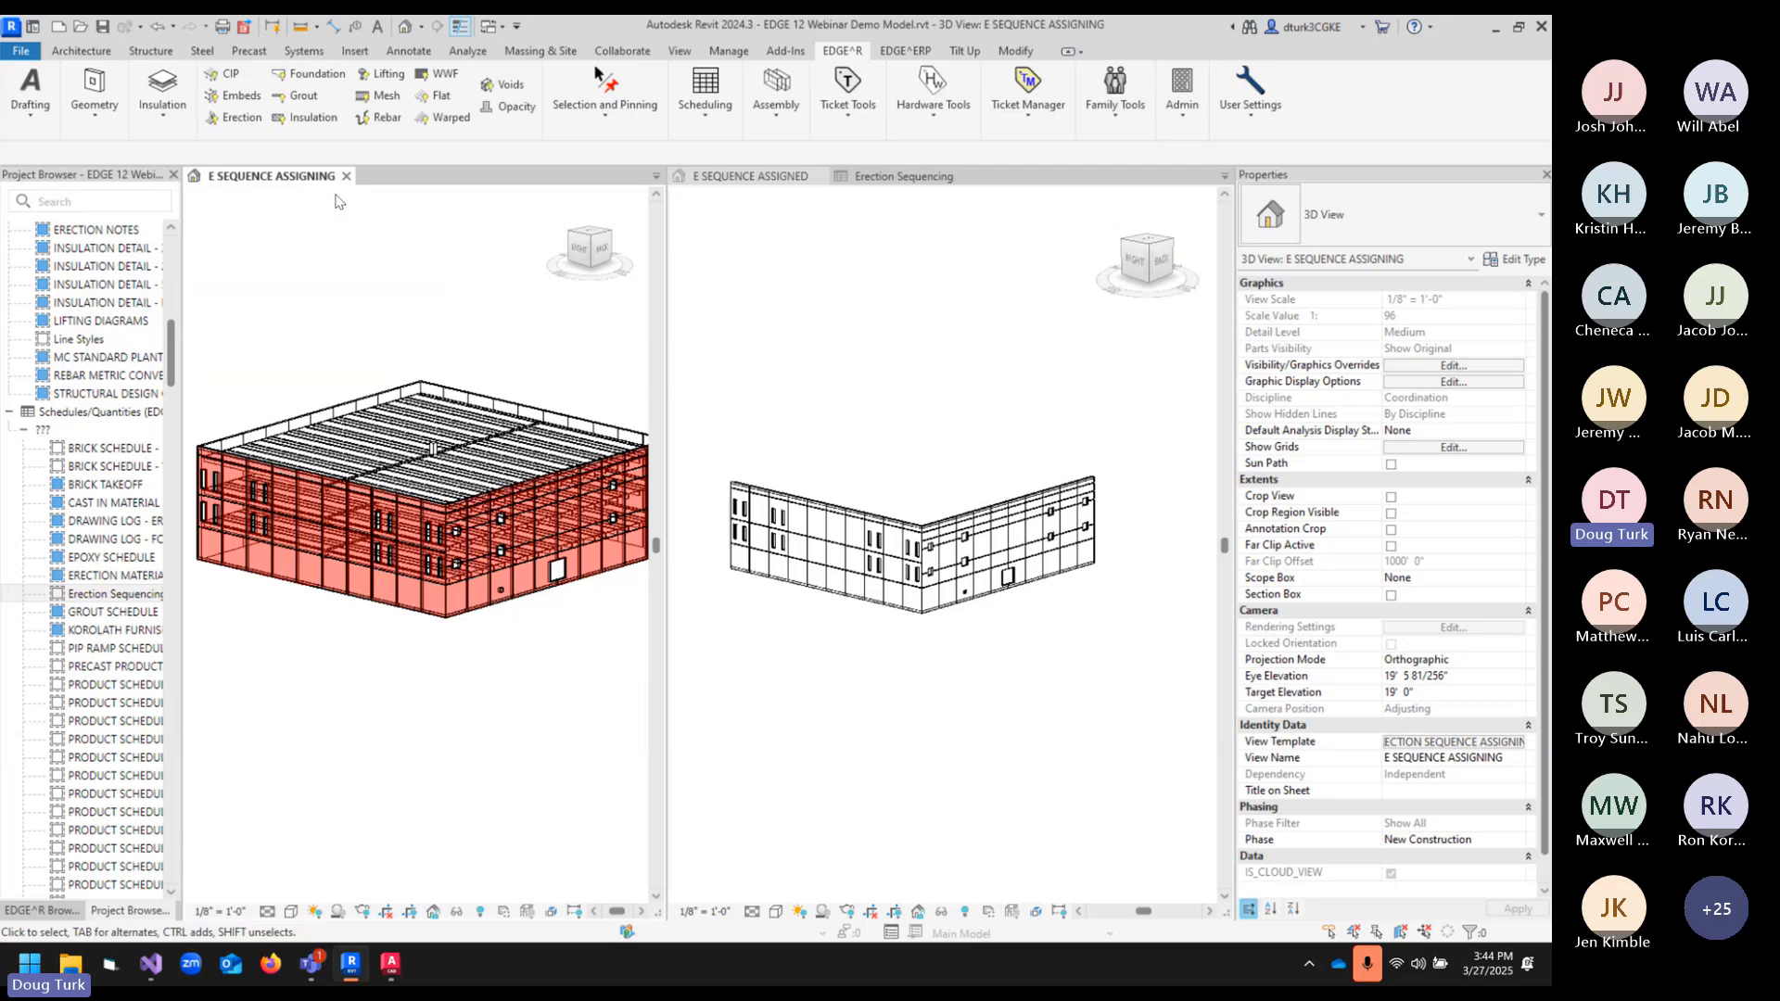
- Try to run the Erection Sequence tool with the Erection Sequencing schedule active, and dismiss the message
left_click(845, 178)
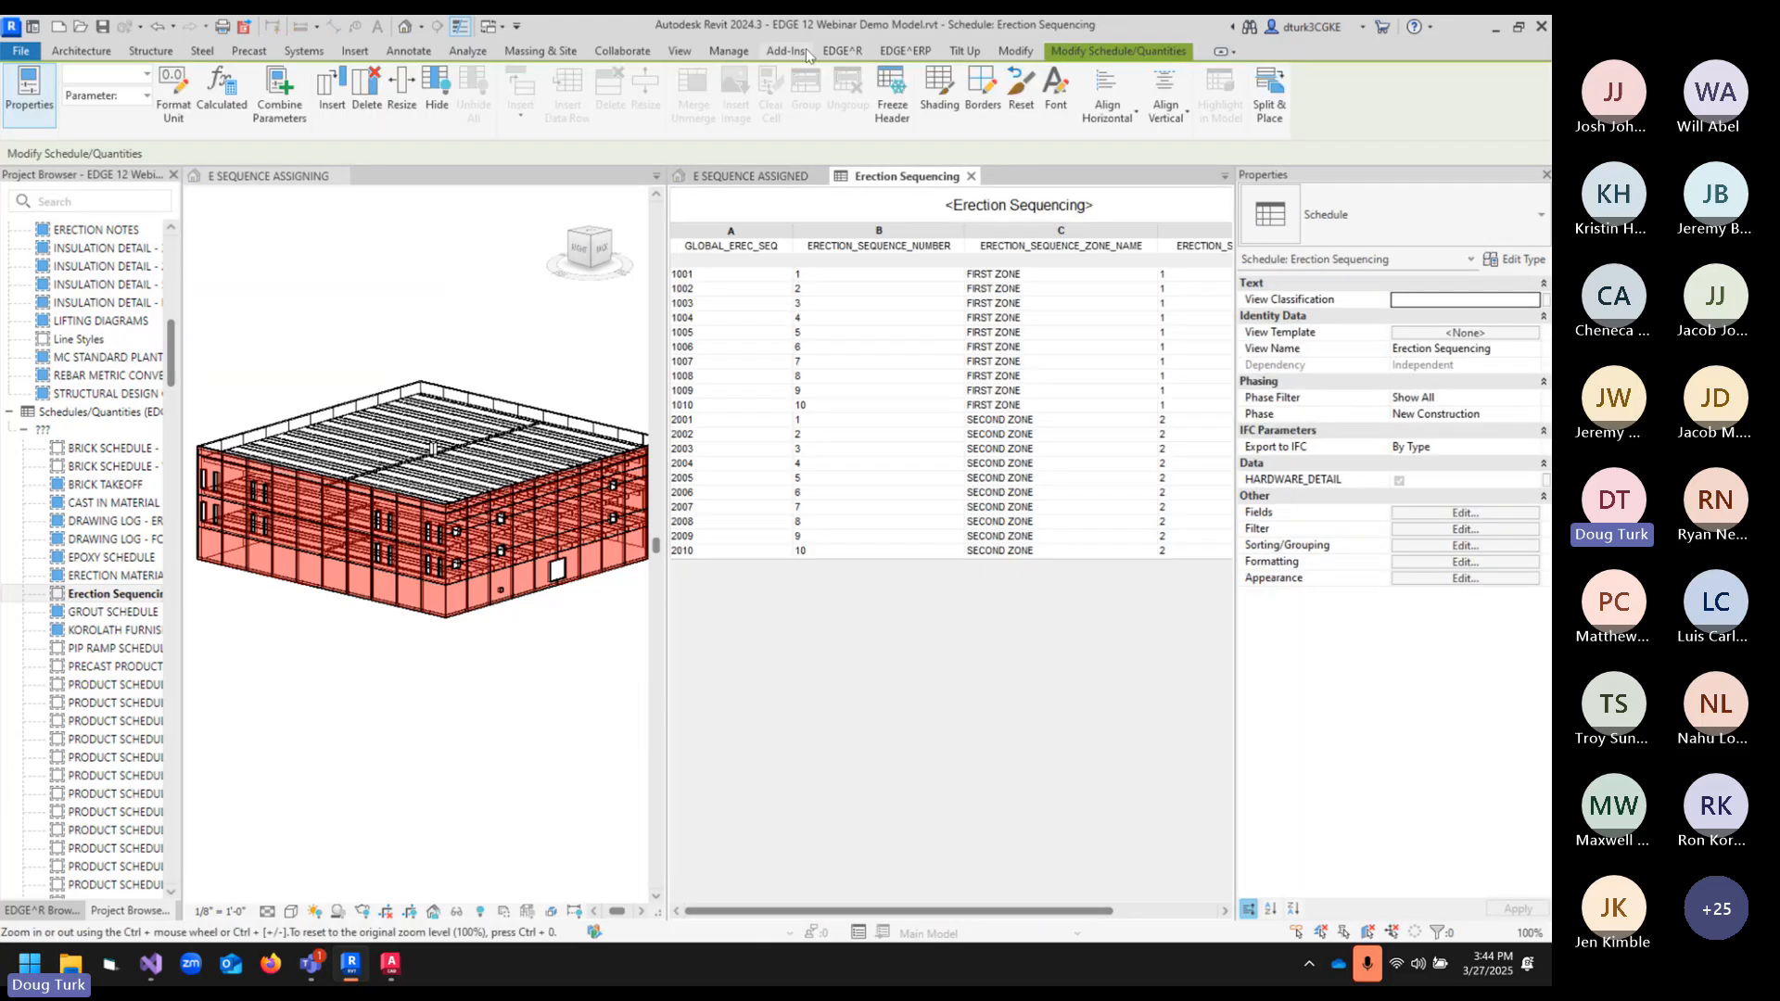
left_click(709, 116)
left_click(742, 345)
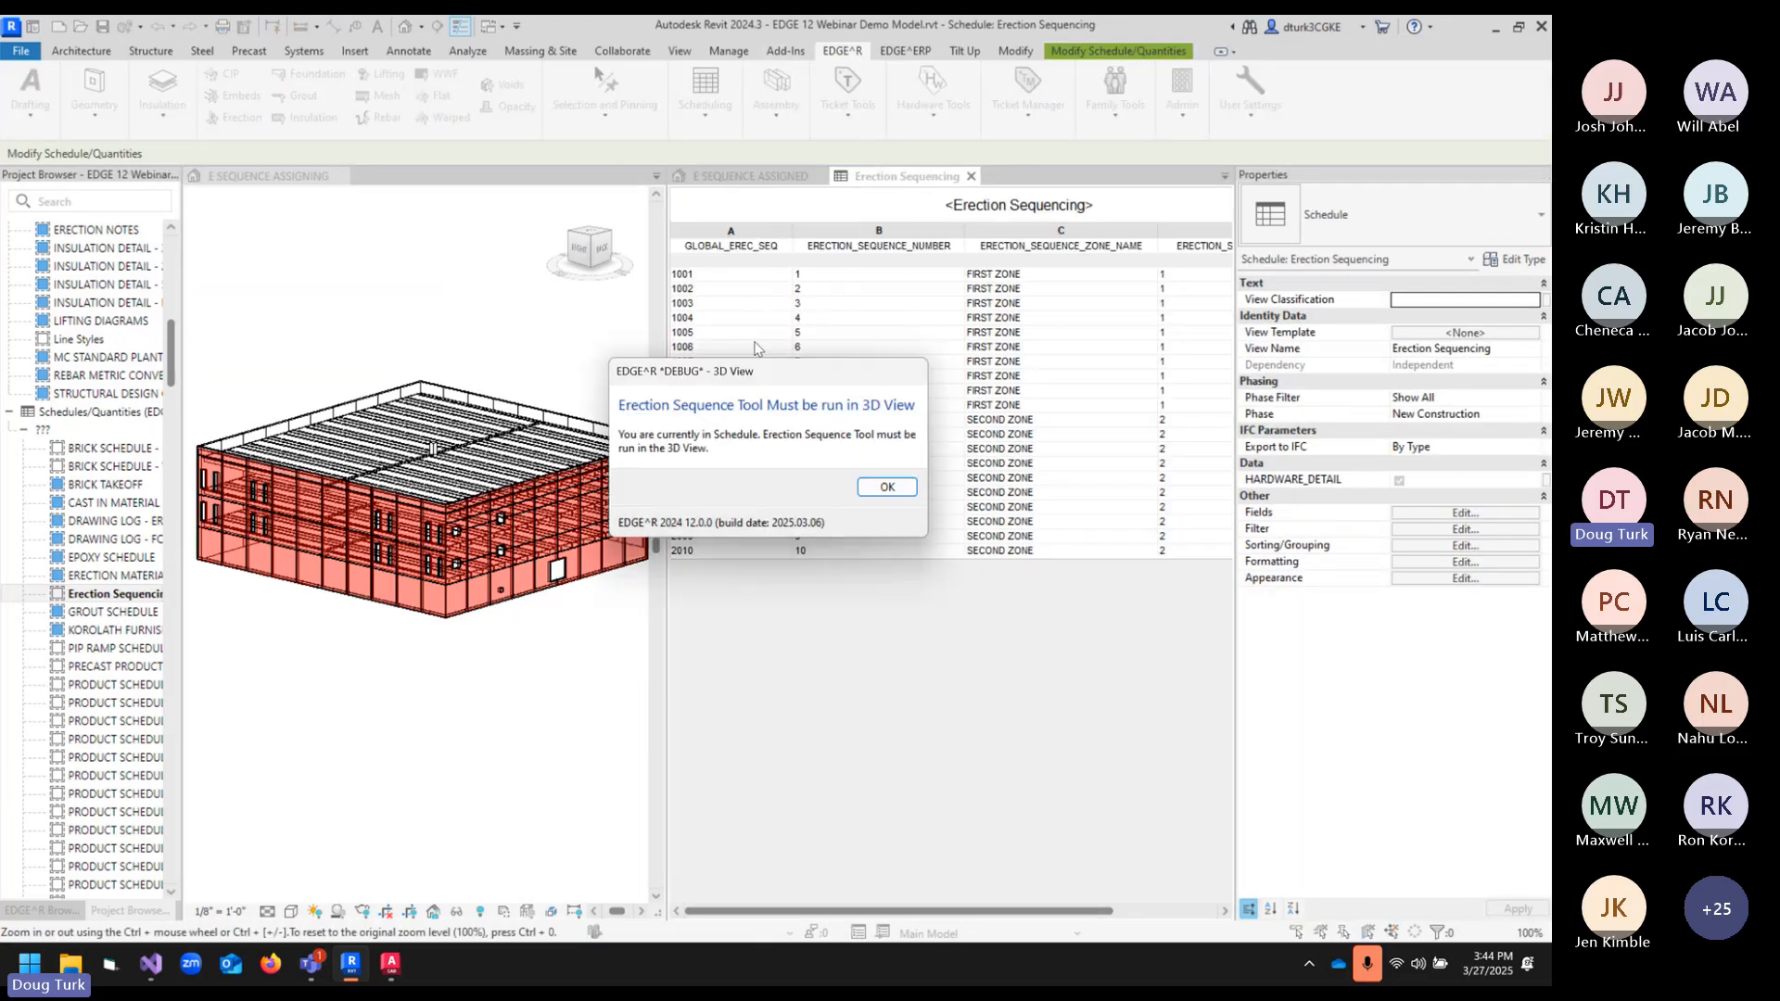
left_click(878, 489)
- Open the {3D} view, try to run the Erection Sequence tool from it, and abort at the template and filter notice
left_click(739, 178)
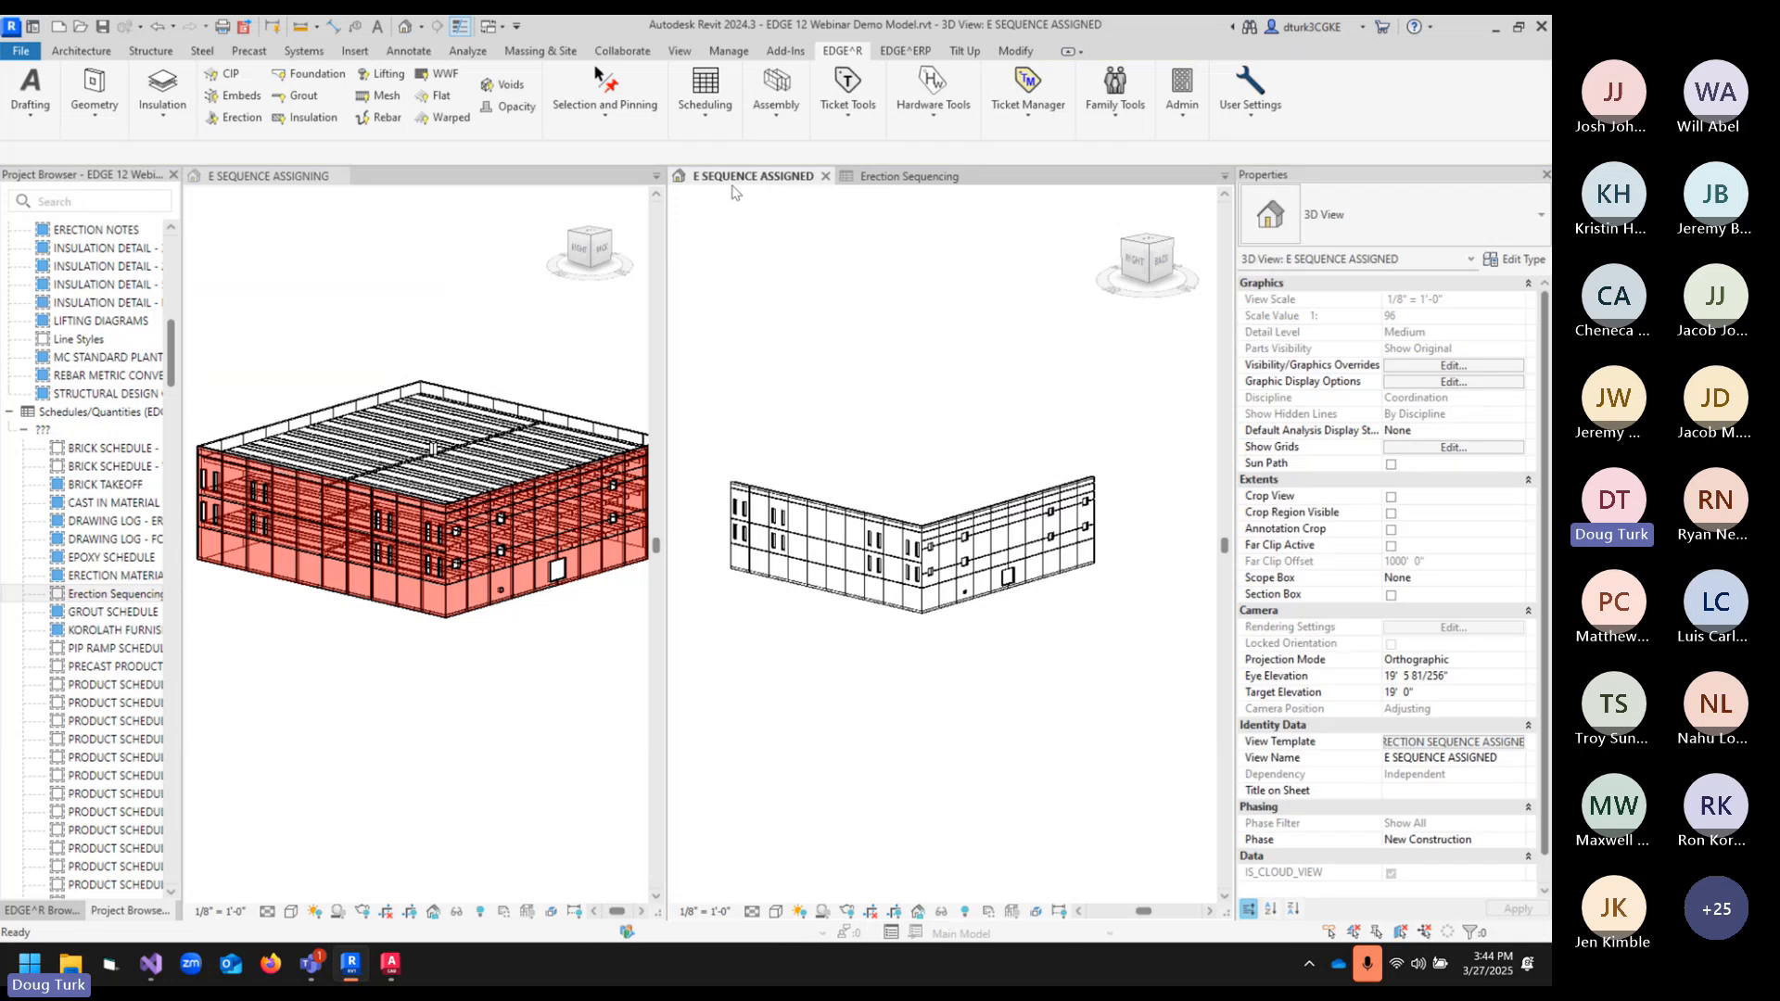
double_click(81, 466)
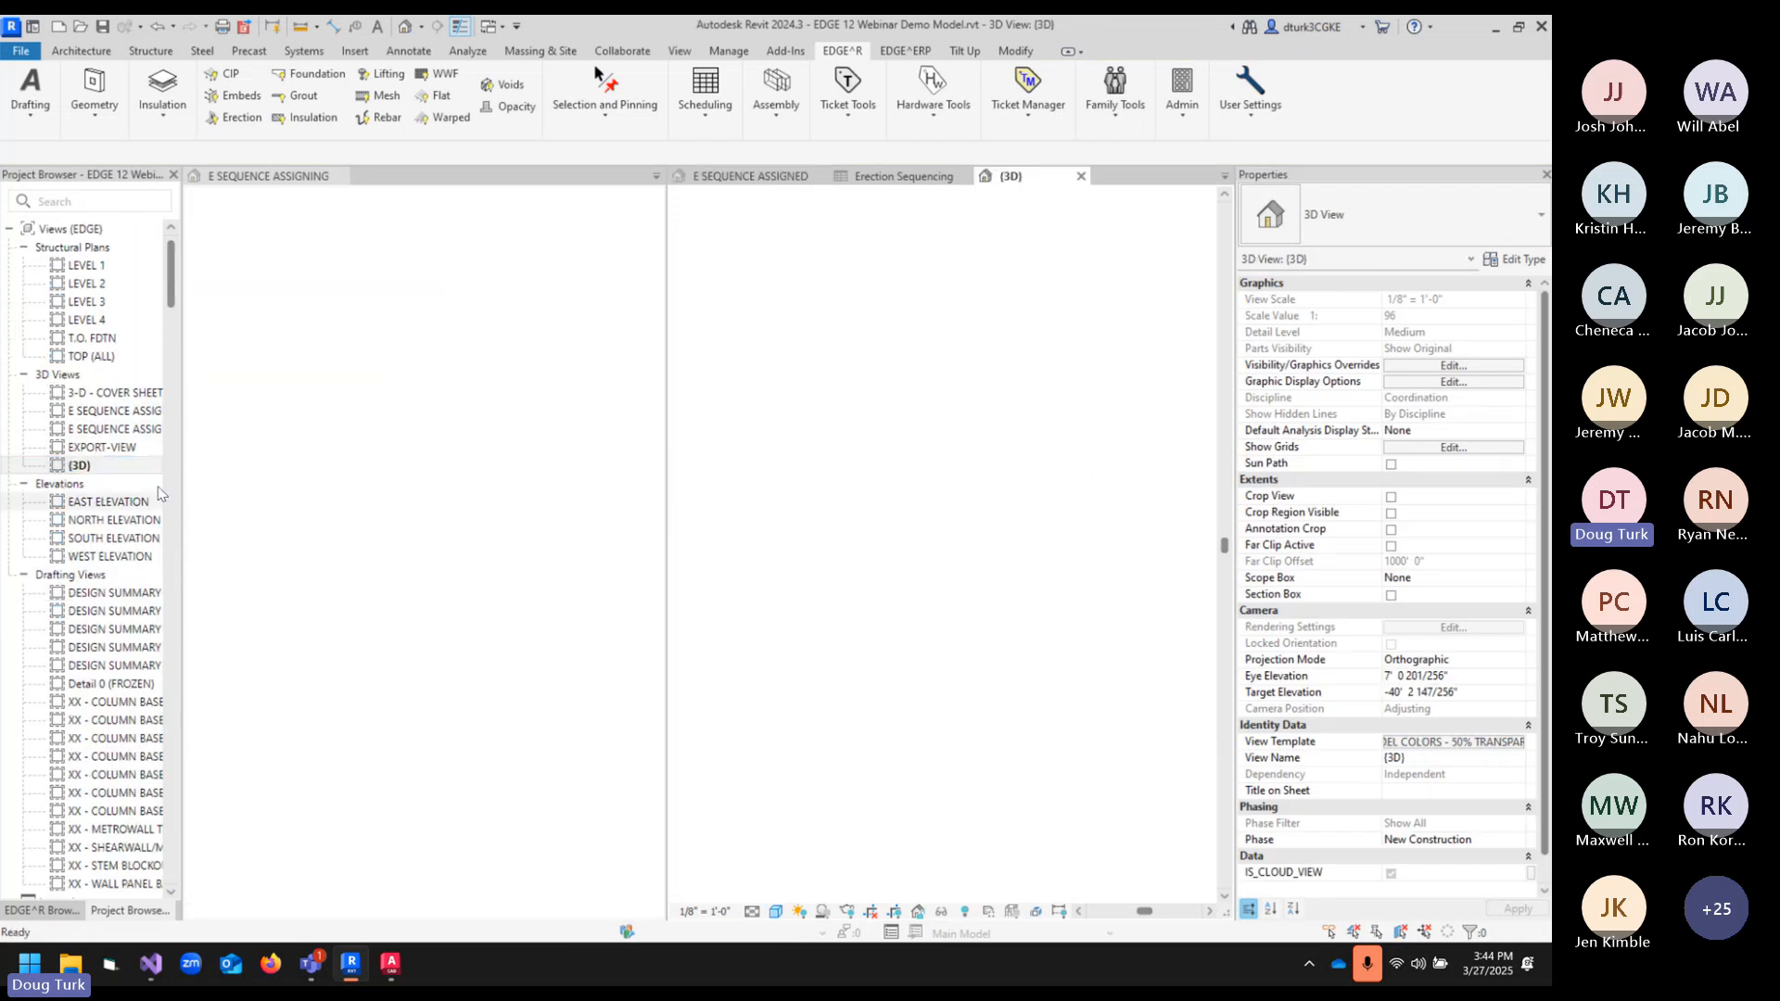
left_click(706, 102)
left_click(751, 350)
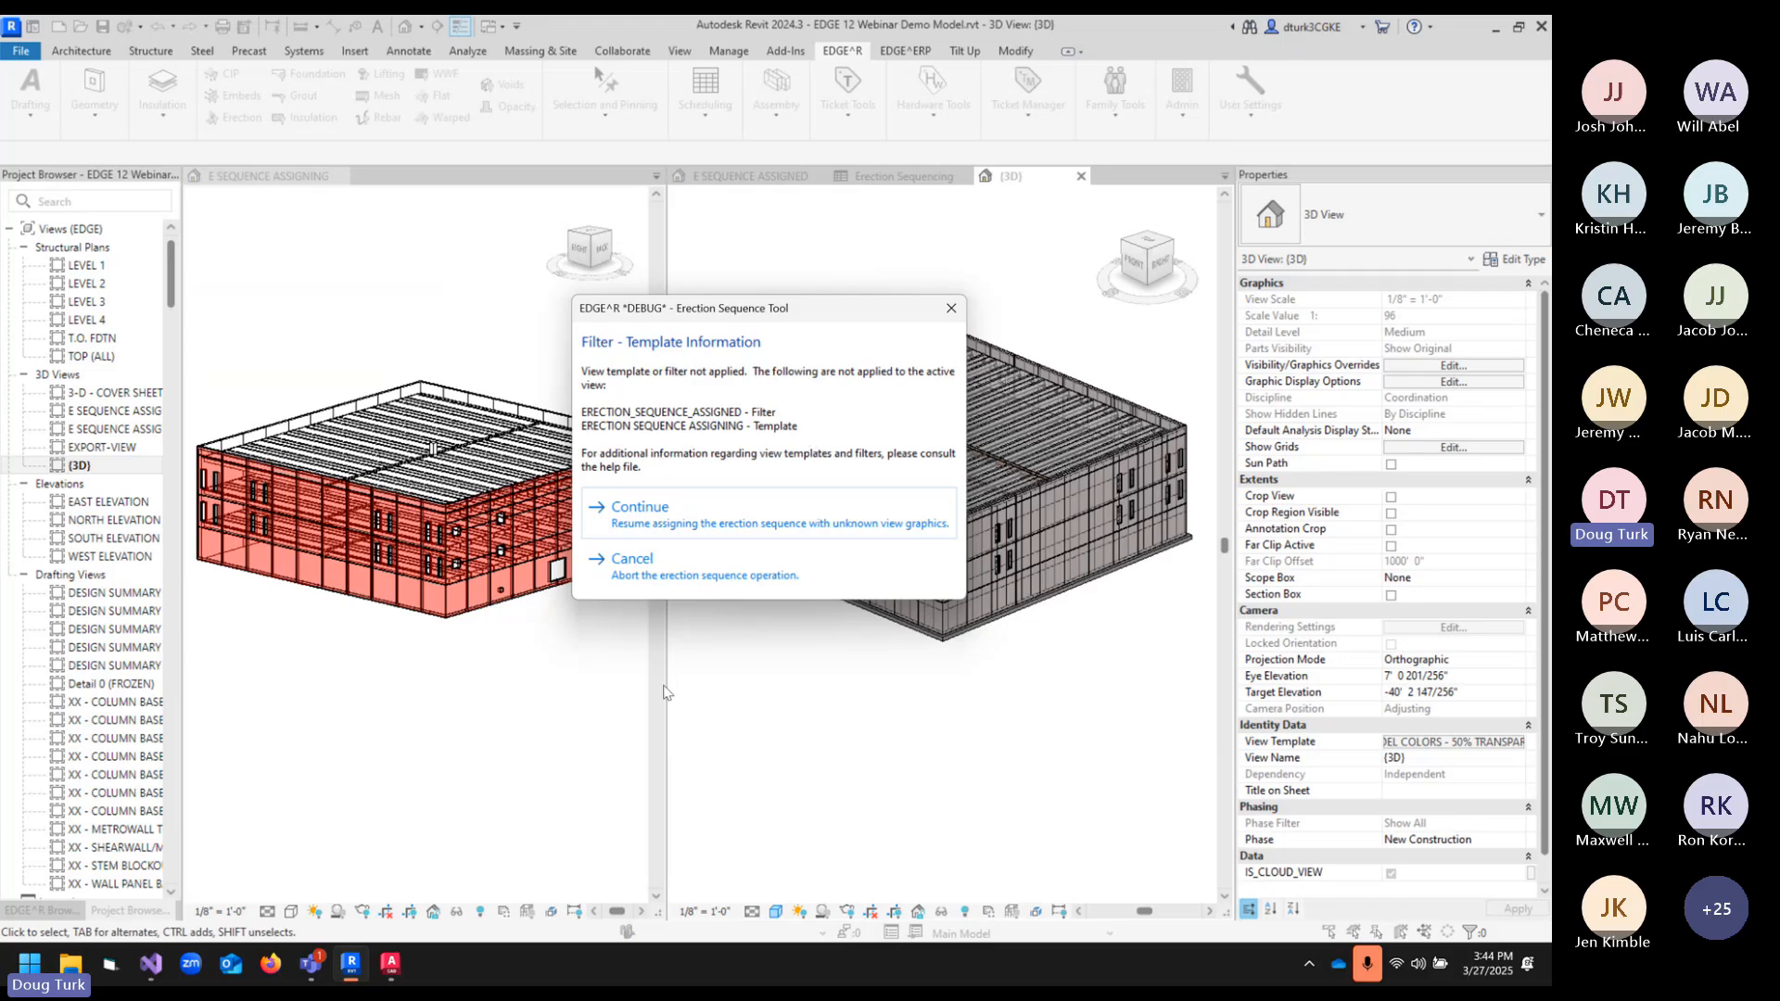
left_click(702, 584)
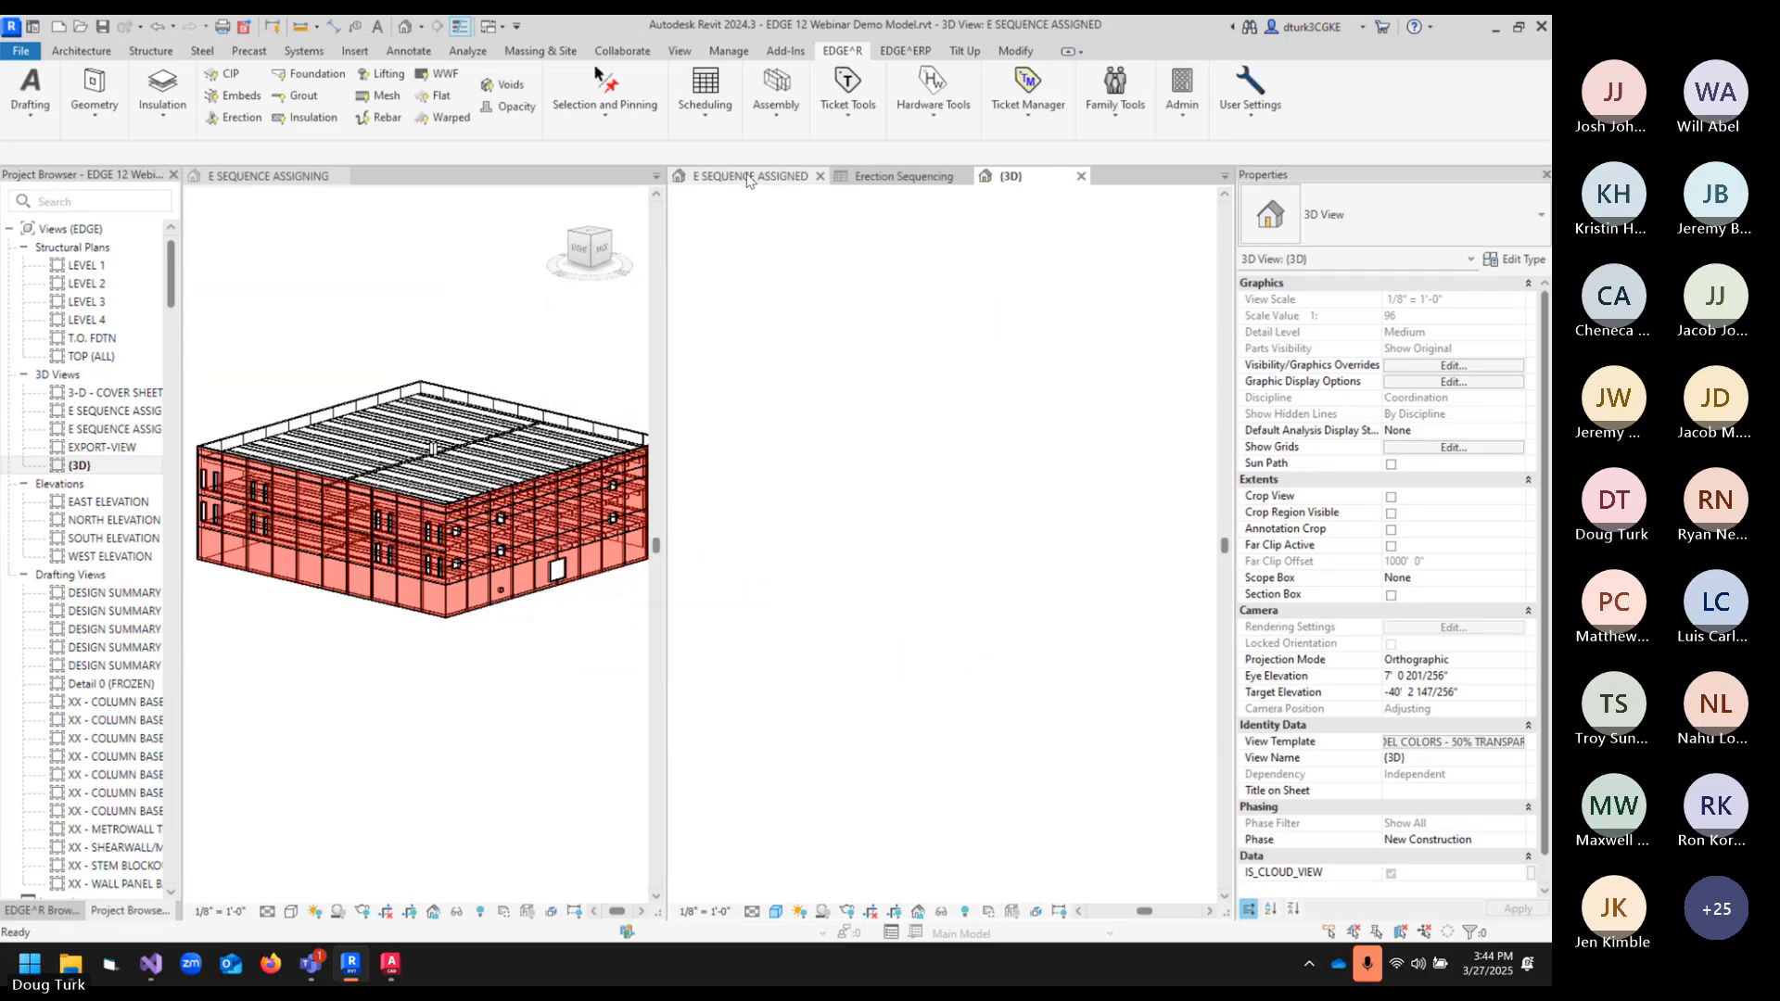
- Try the Erection Sequence tool once more from the E SEQUENCE ASSIGNED view, and close its template and filter notice
left_click(704, 93)
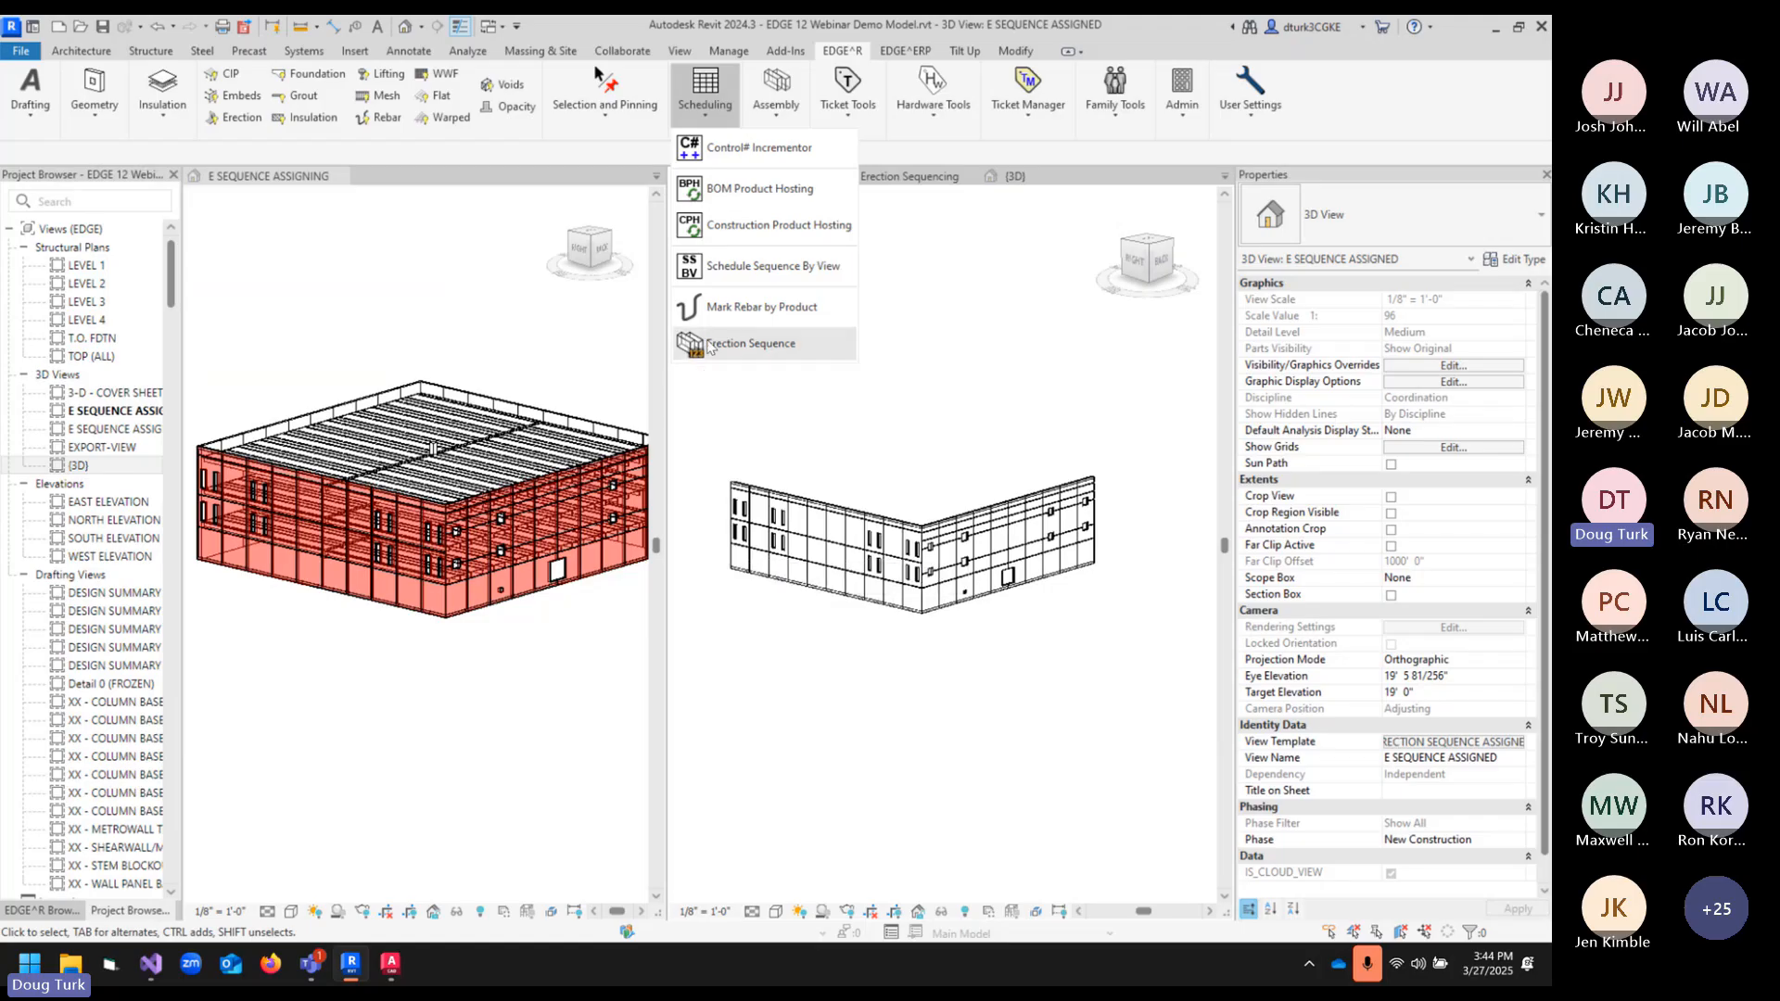
left_click(739, 364)
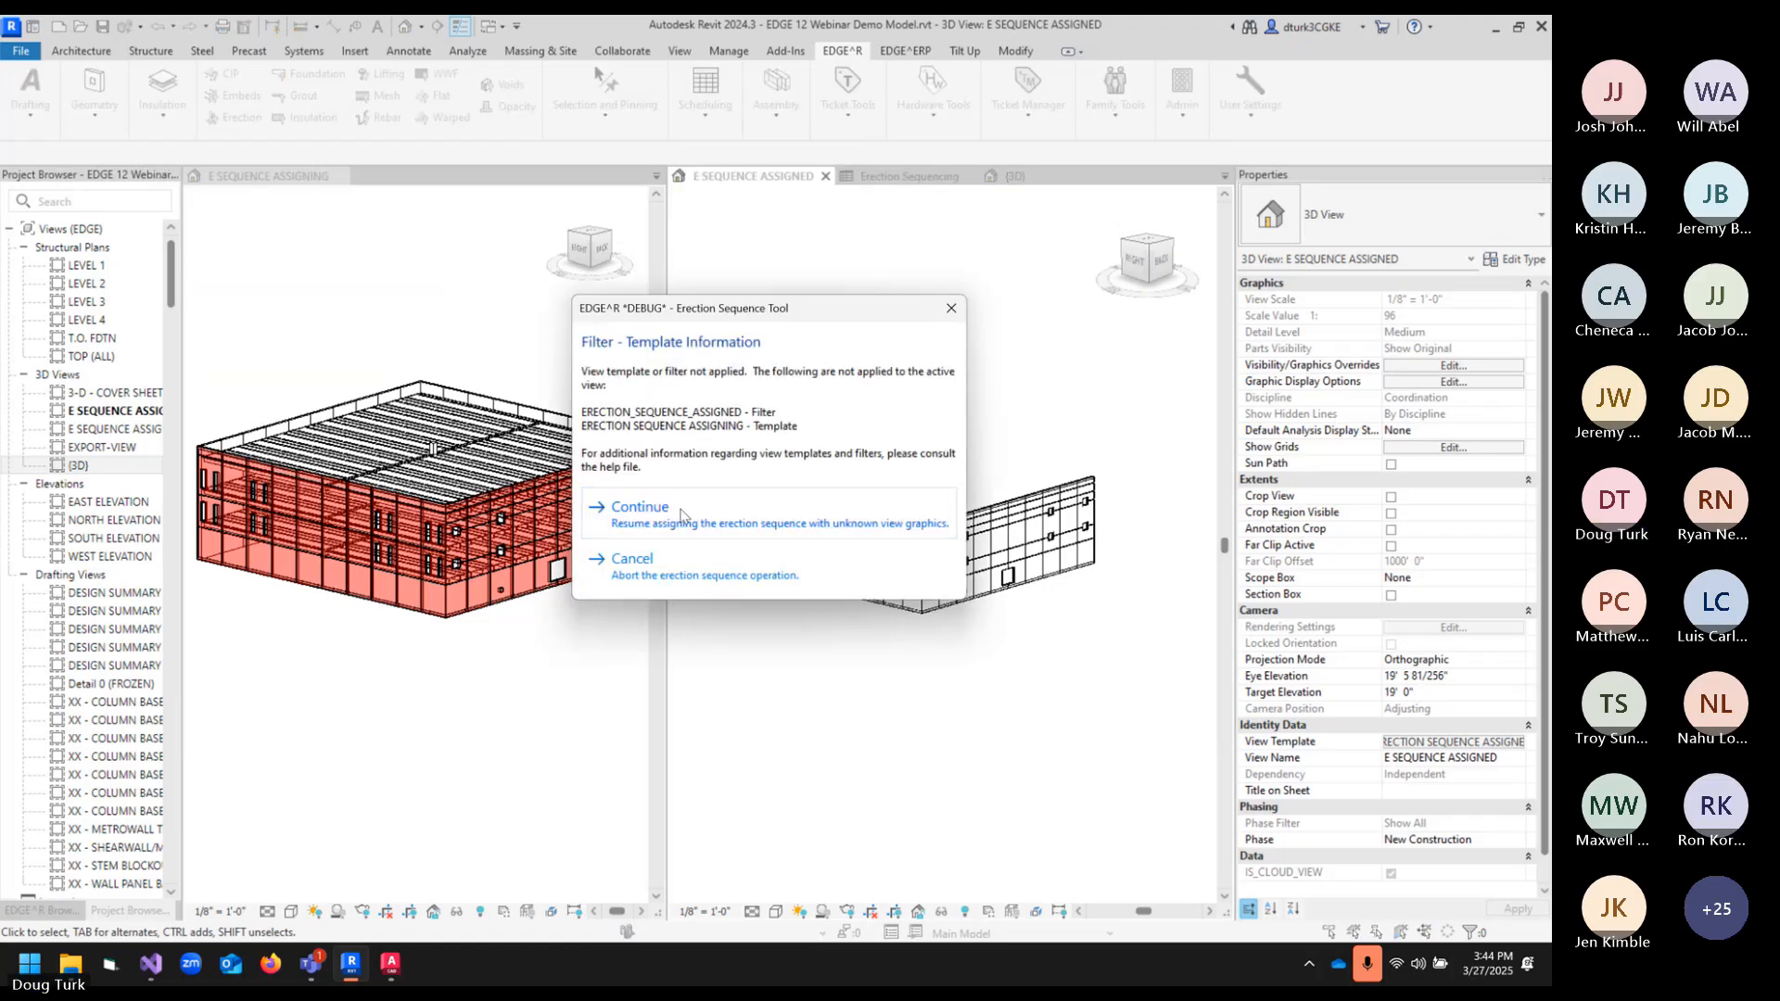
left_click(951, 308)
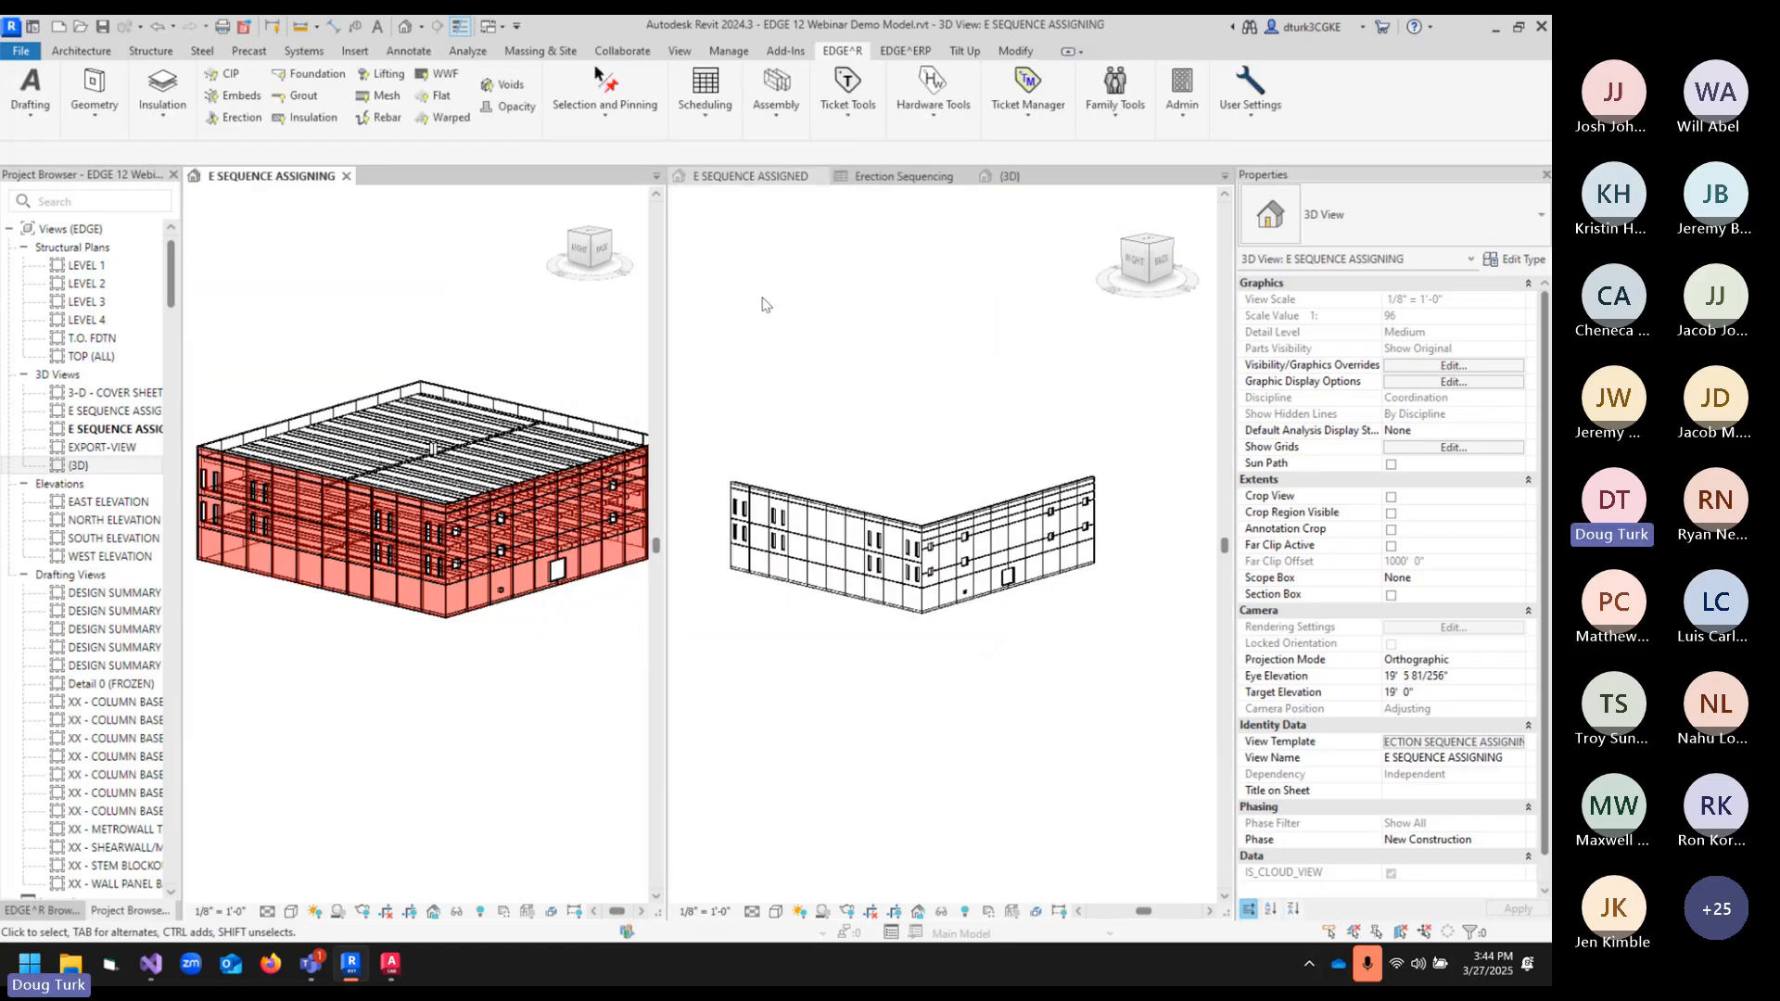
- Start assigning FIRST ZONE with the Erection Sequence tool to review its renumbering options, and cancel the assignment
left_click(727, 91)
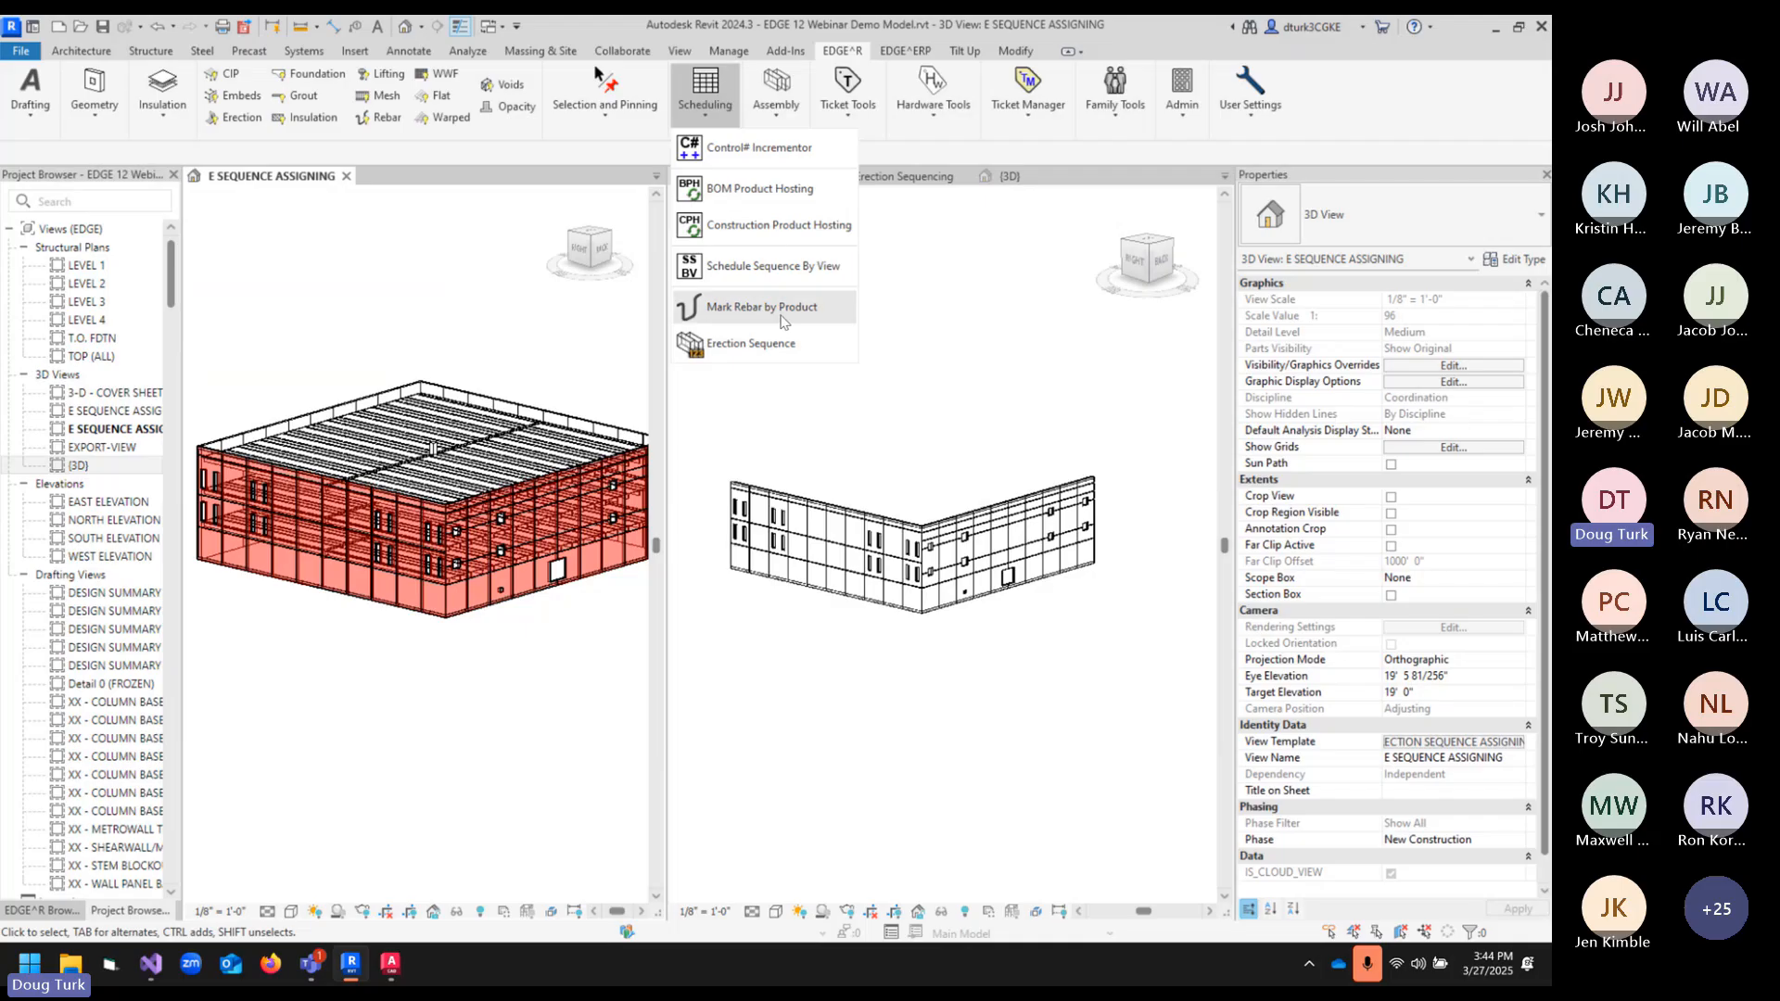
left_click(726, 358)
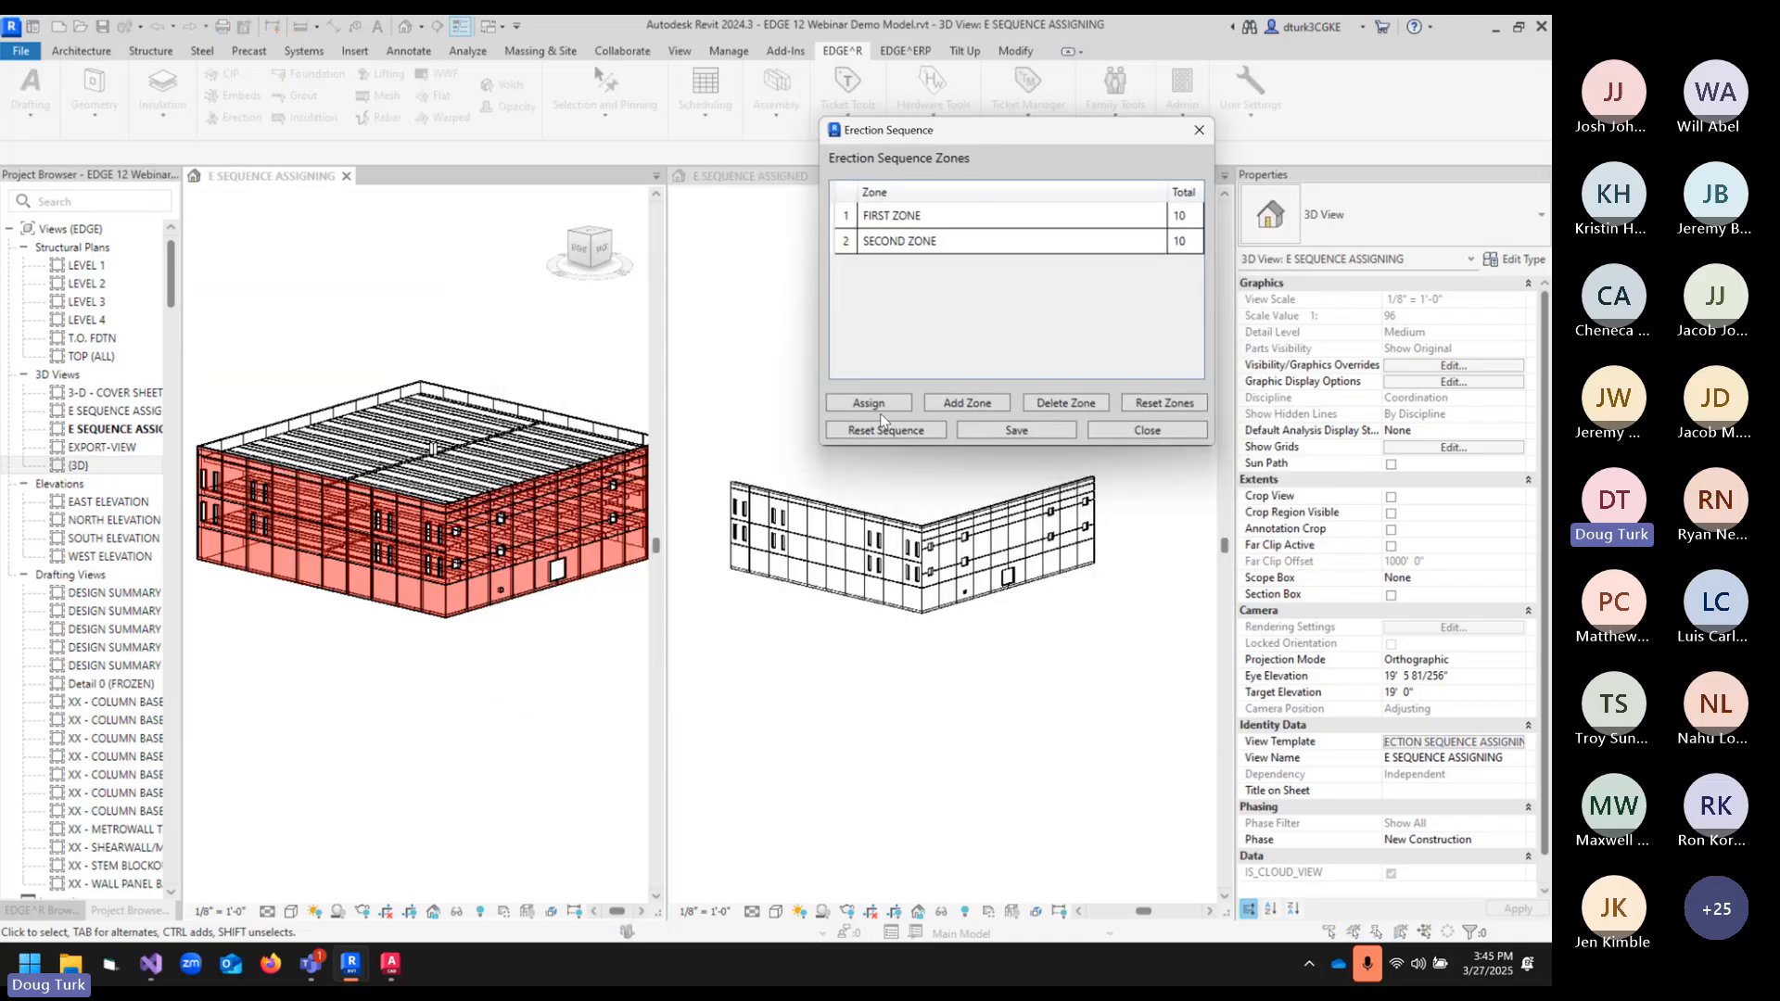
left_click(892, 221)
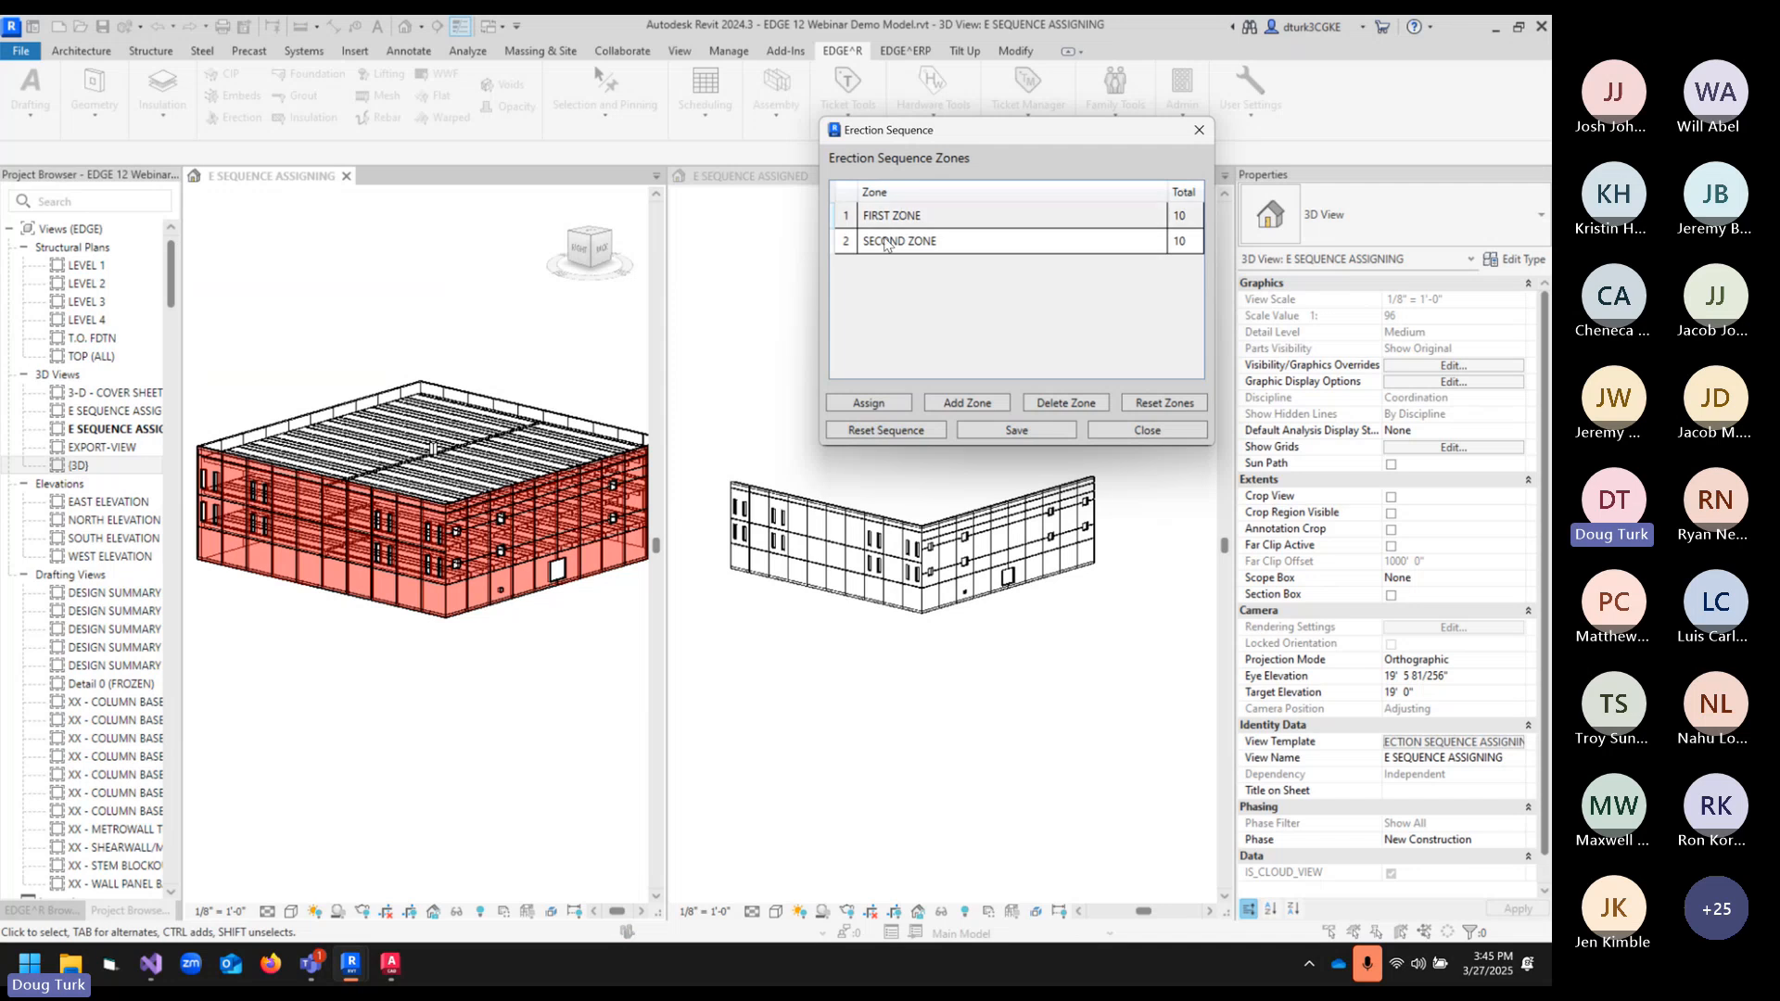
left_click(882, 222)
left_click(909, 240)
left_click(914, 223)
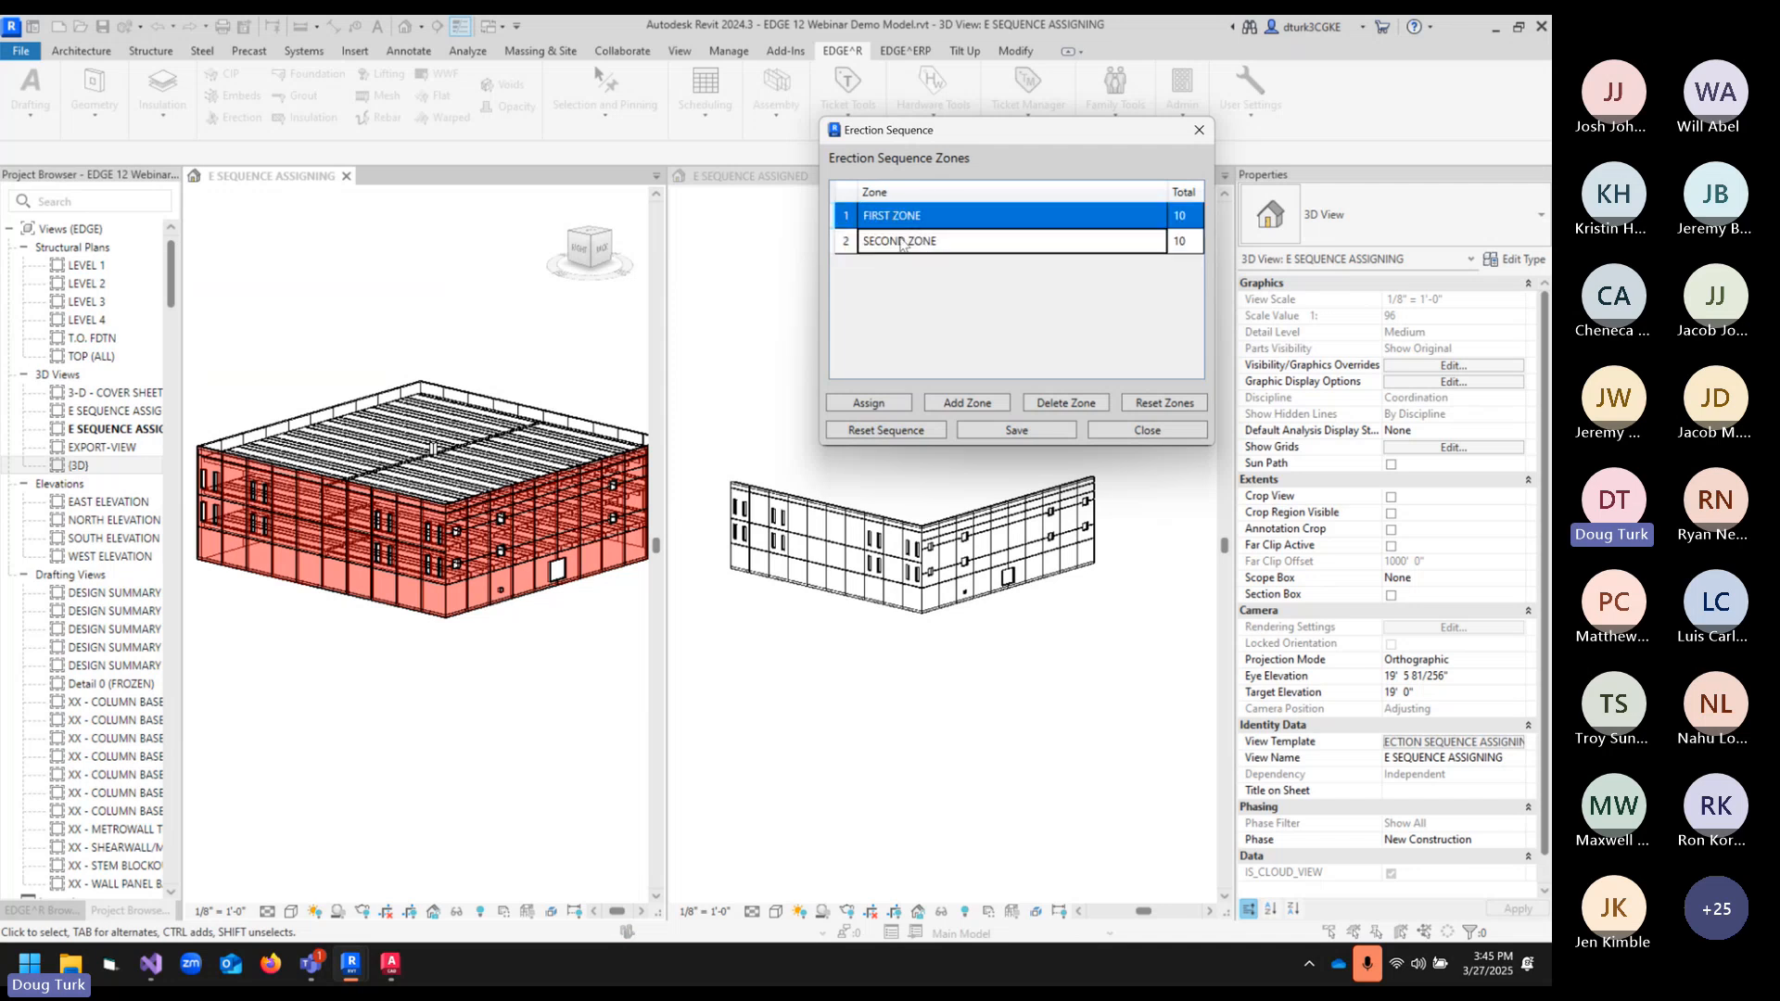
left_click(872, 404)
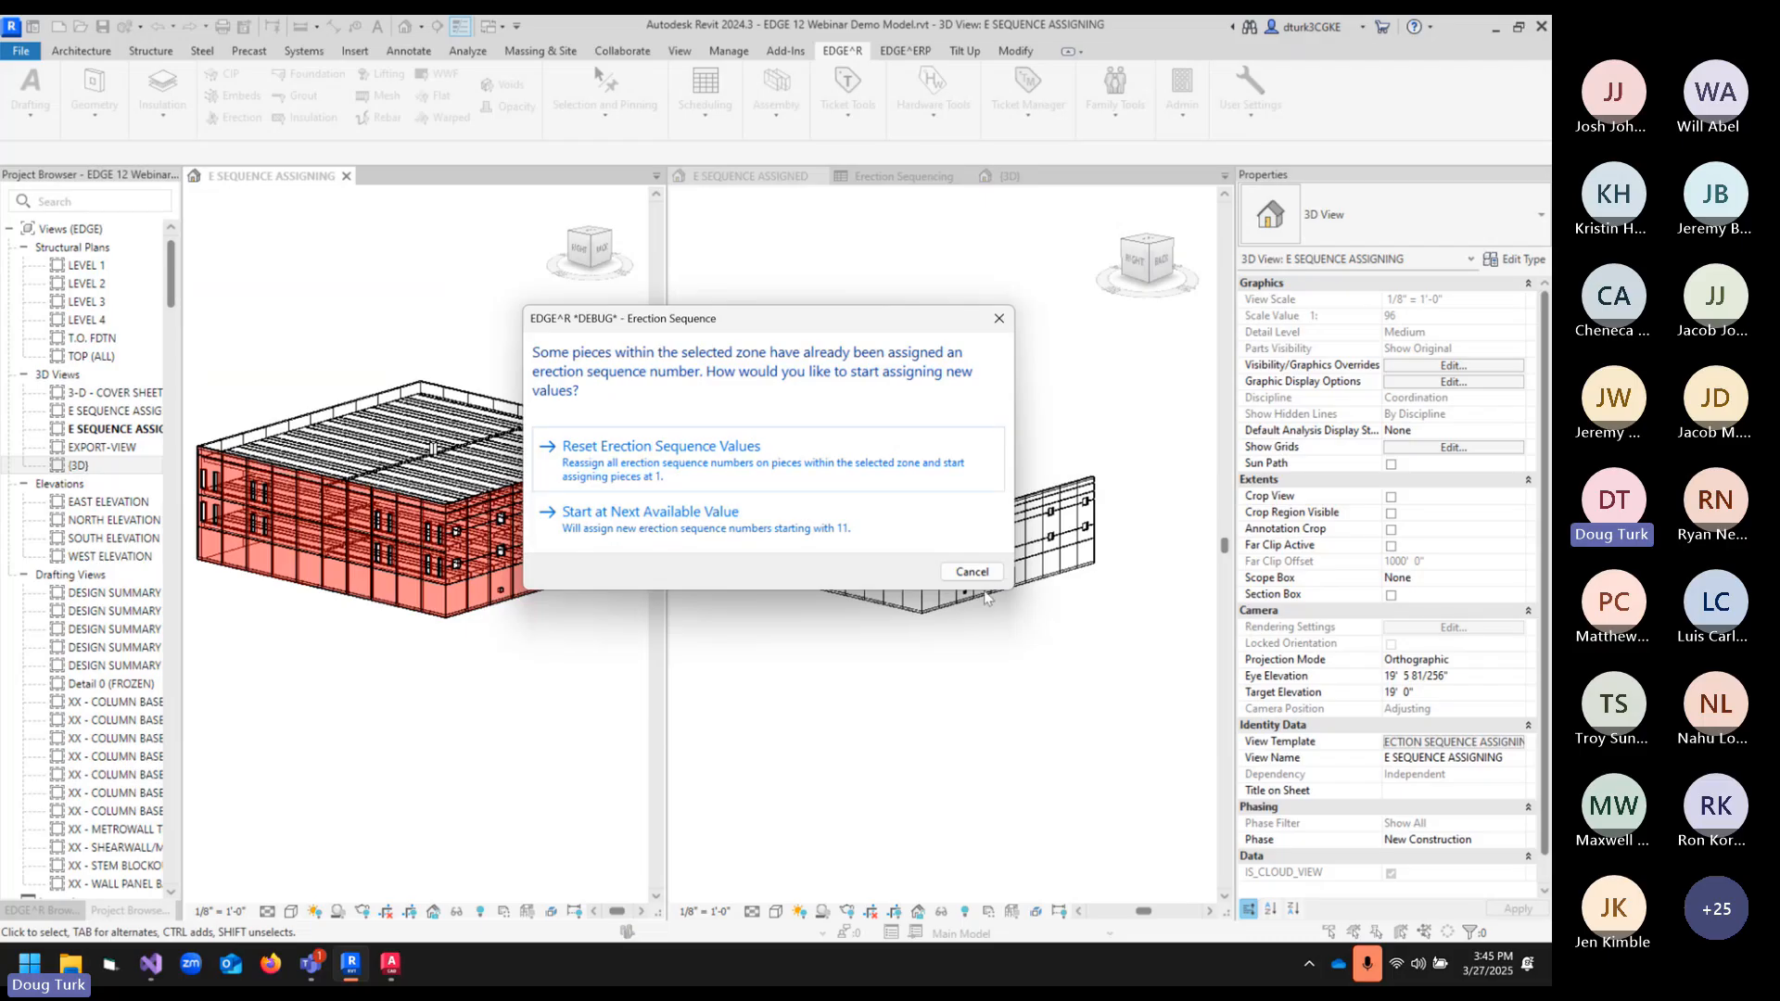
left_click(964, 573)
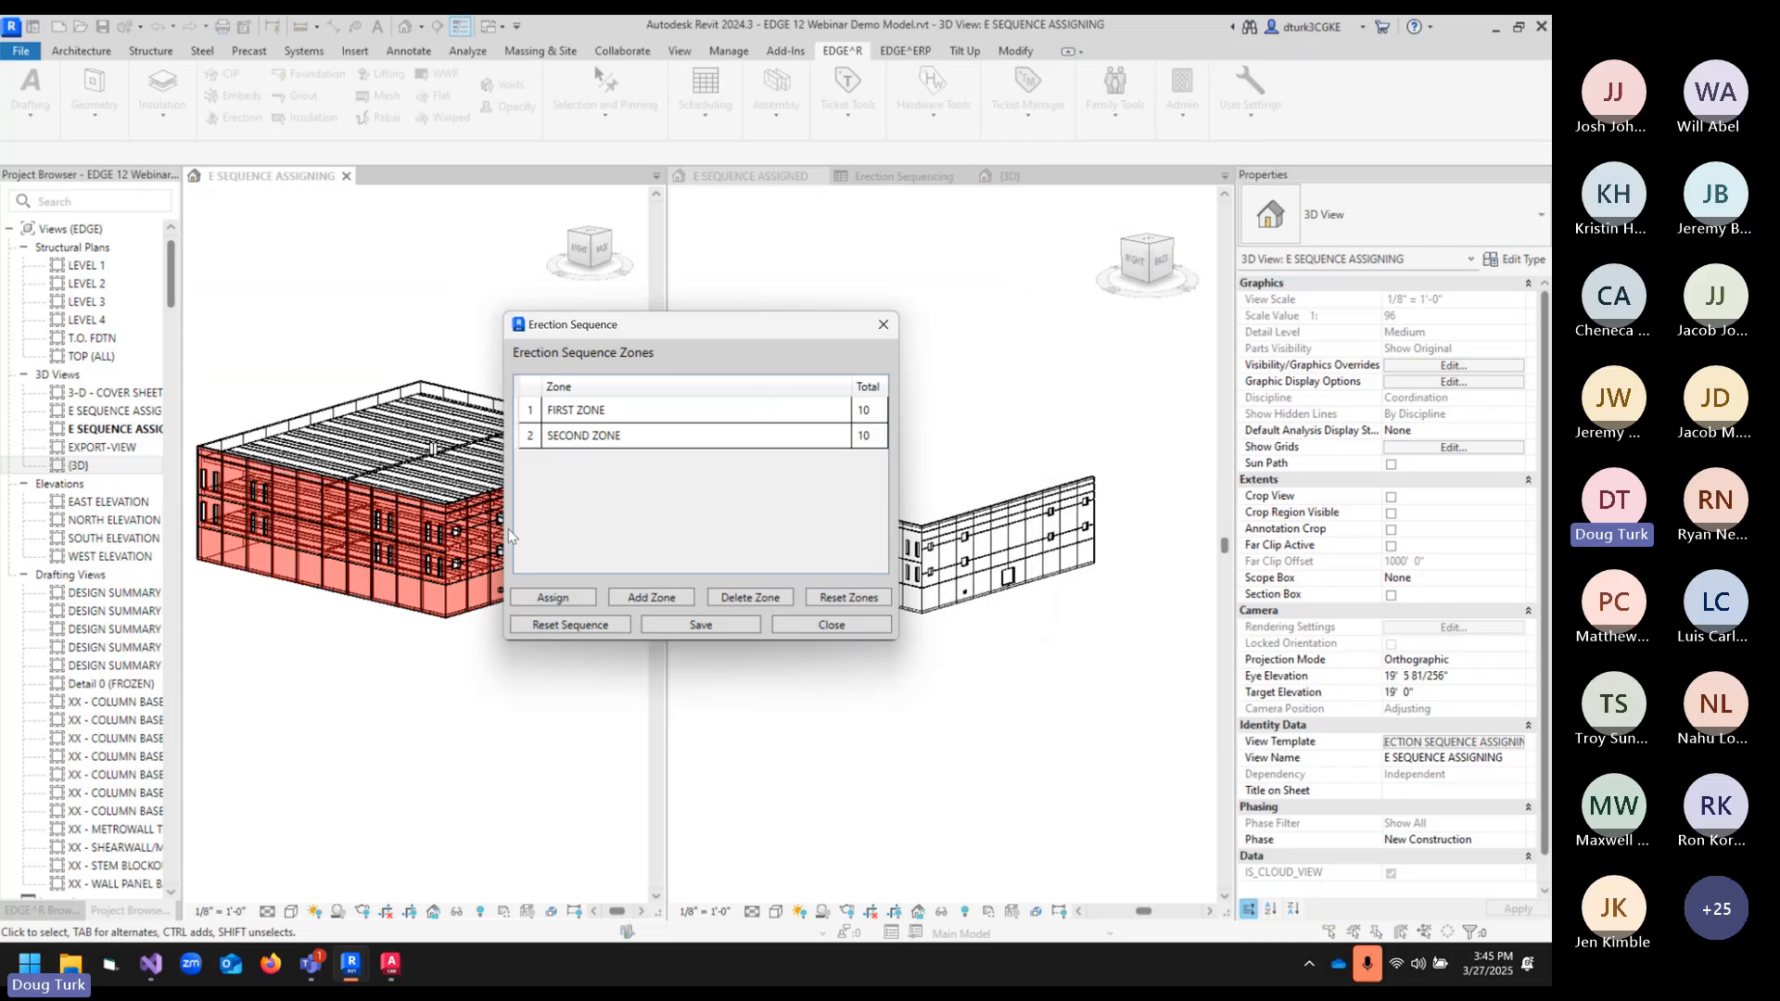
- Reset all erection sequence values in the model, save the zones, and close the Erection Sequence tool
left_click_drag(648, 326, 927, 213)
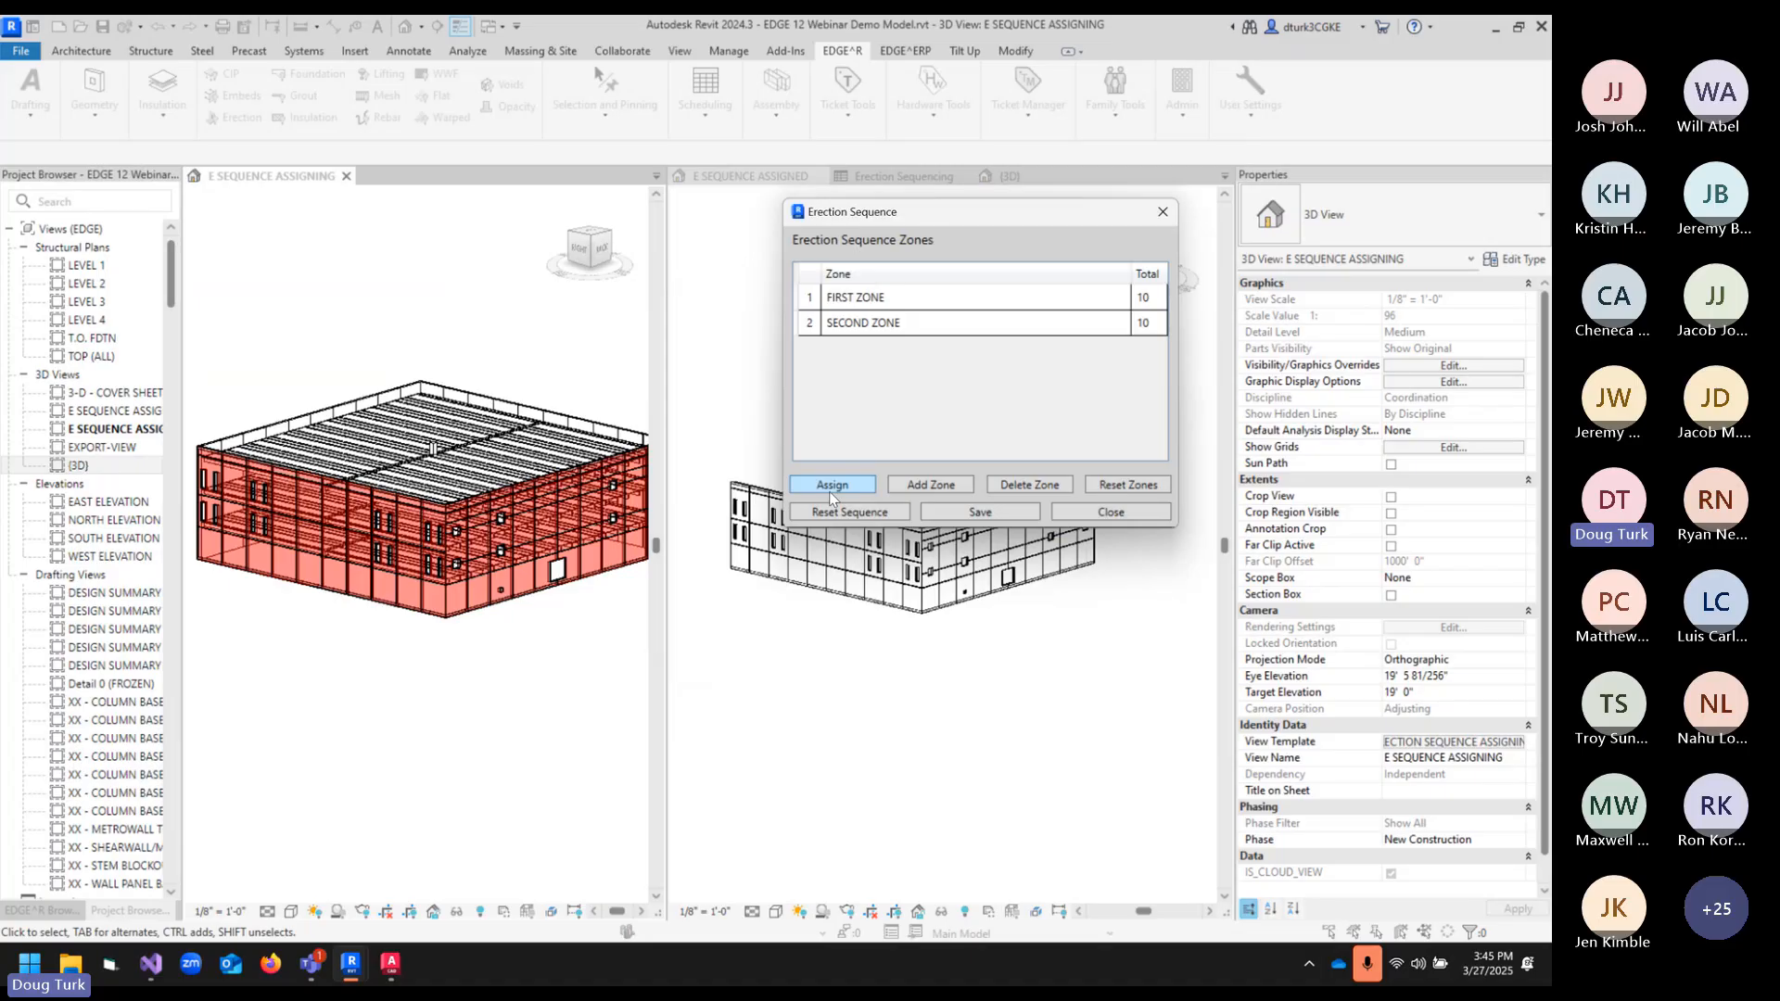
left_click(831, 513)
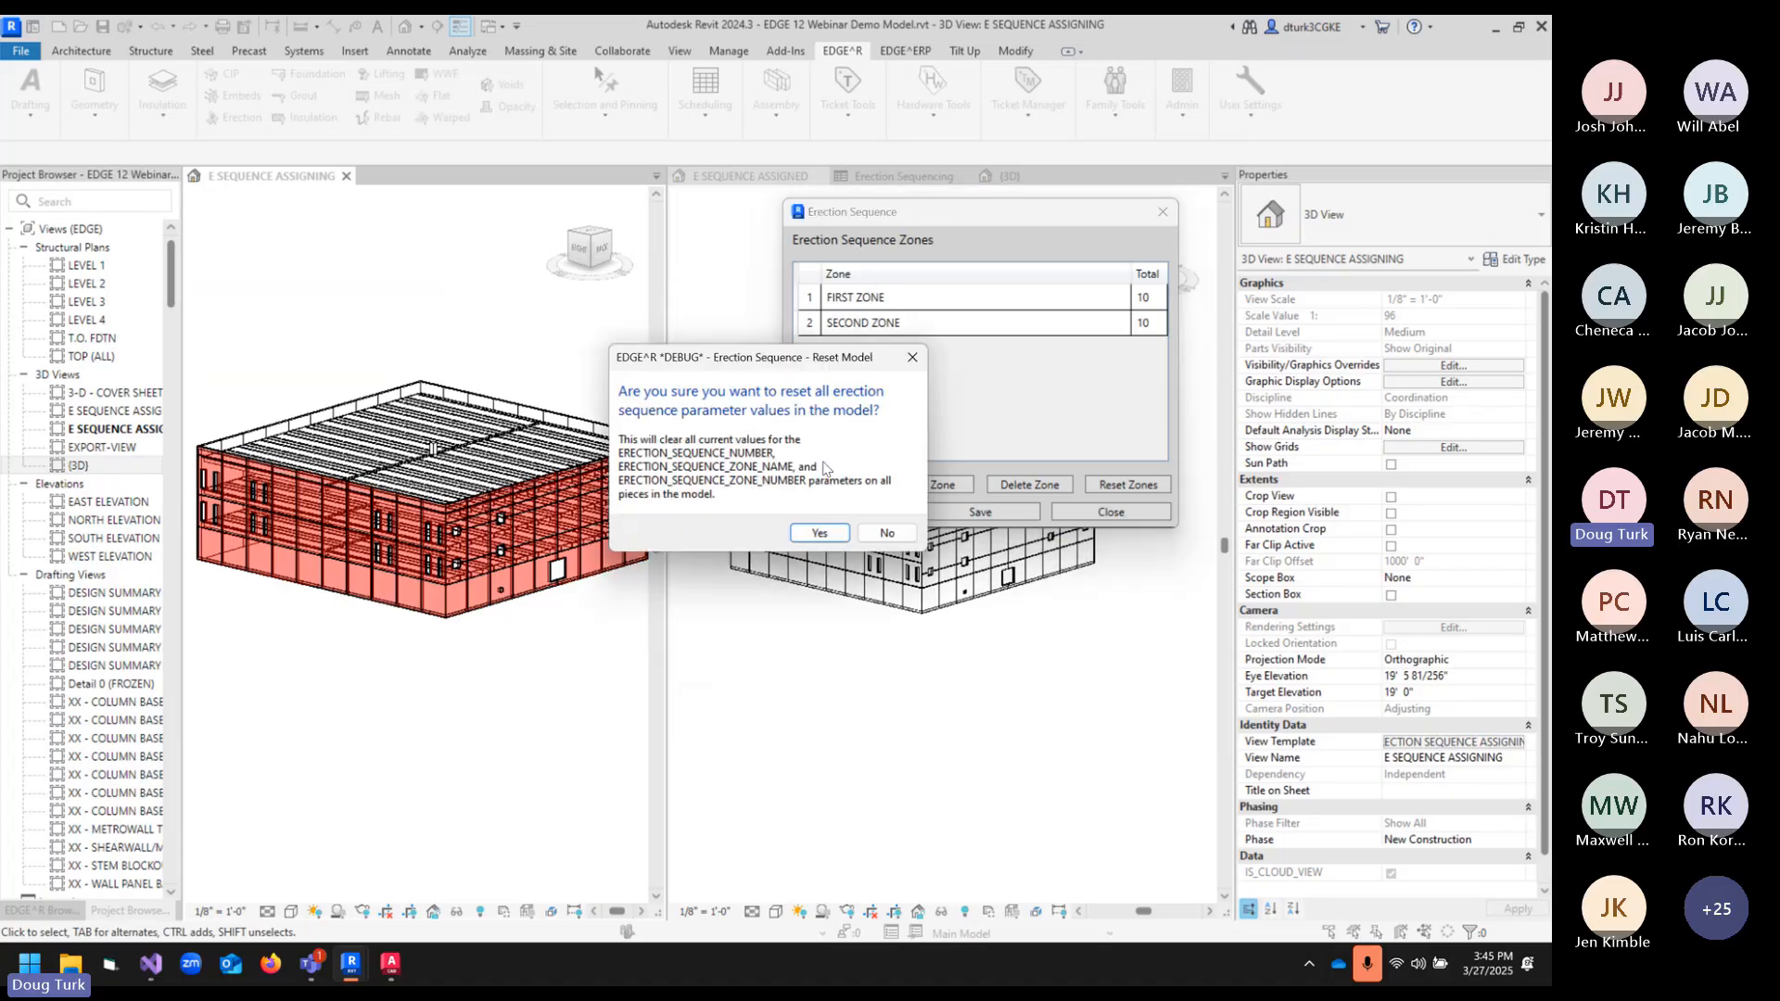
left_click(818, 533)
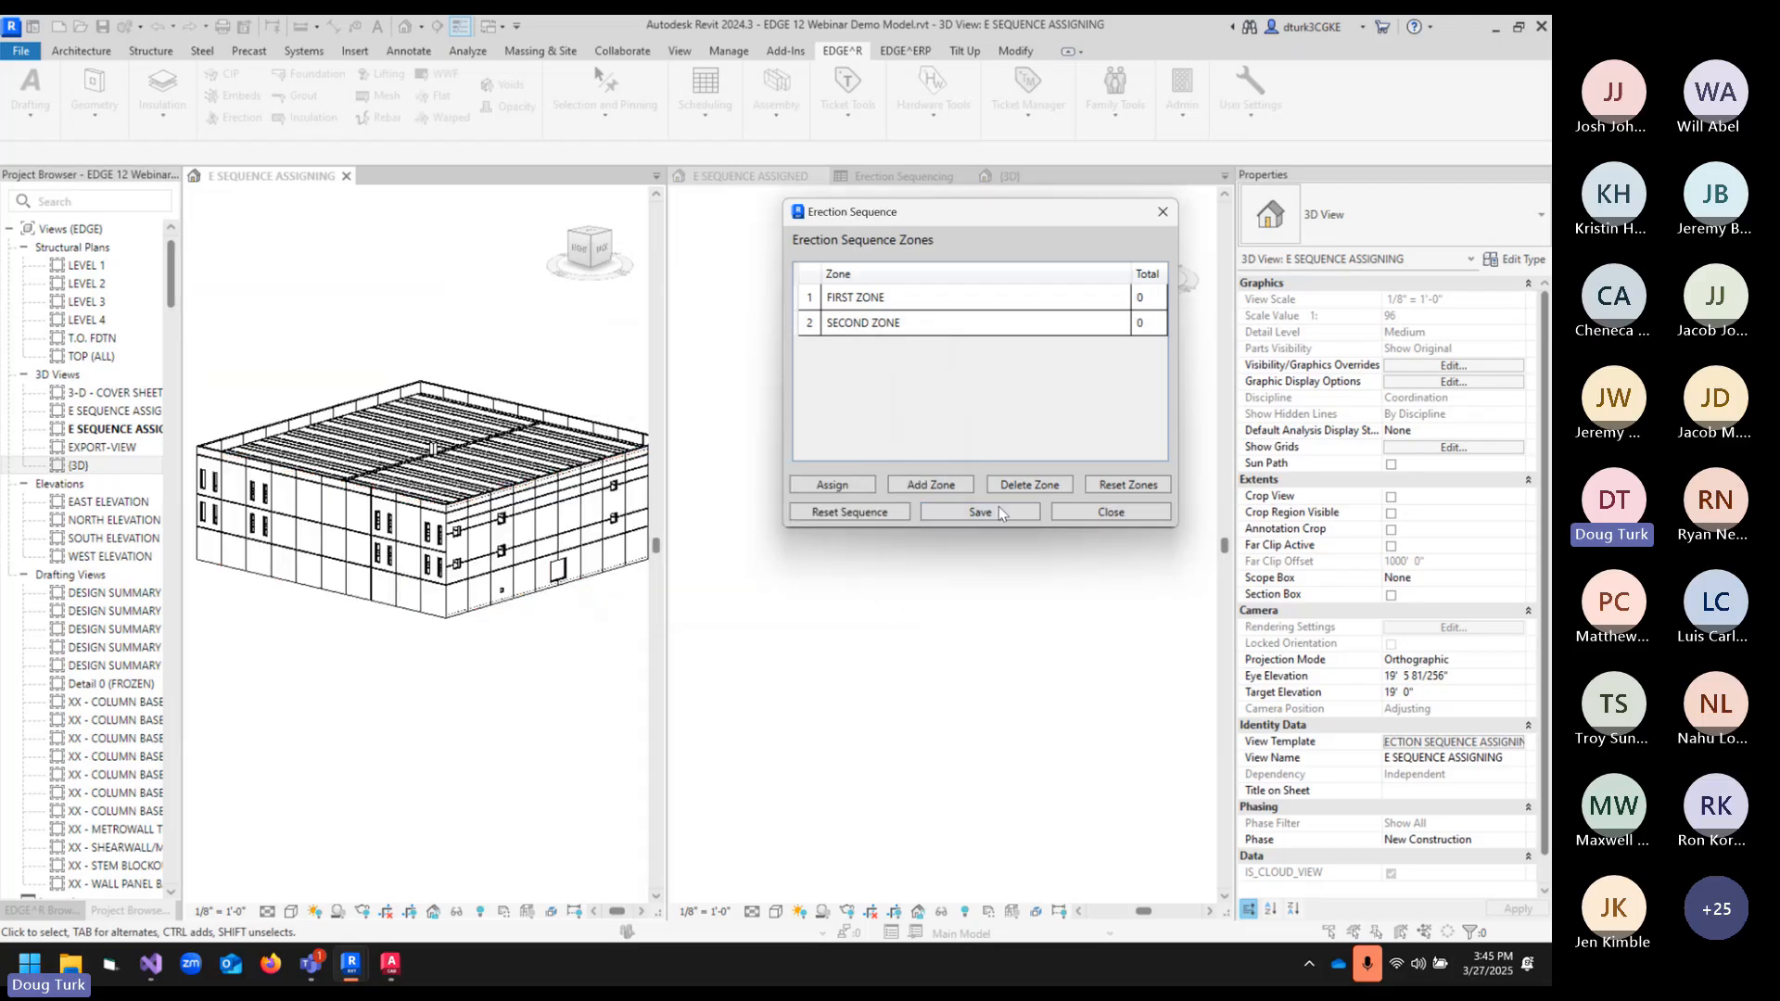
left_click(999, 512)
left_click(885, 499)
left_click(1095, 517)
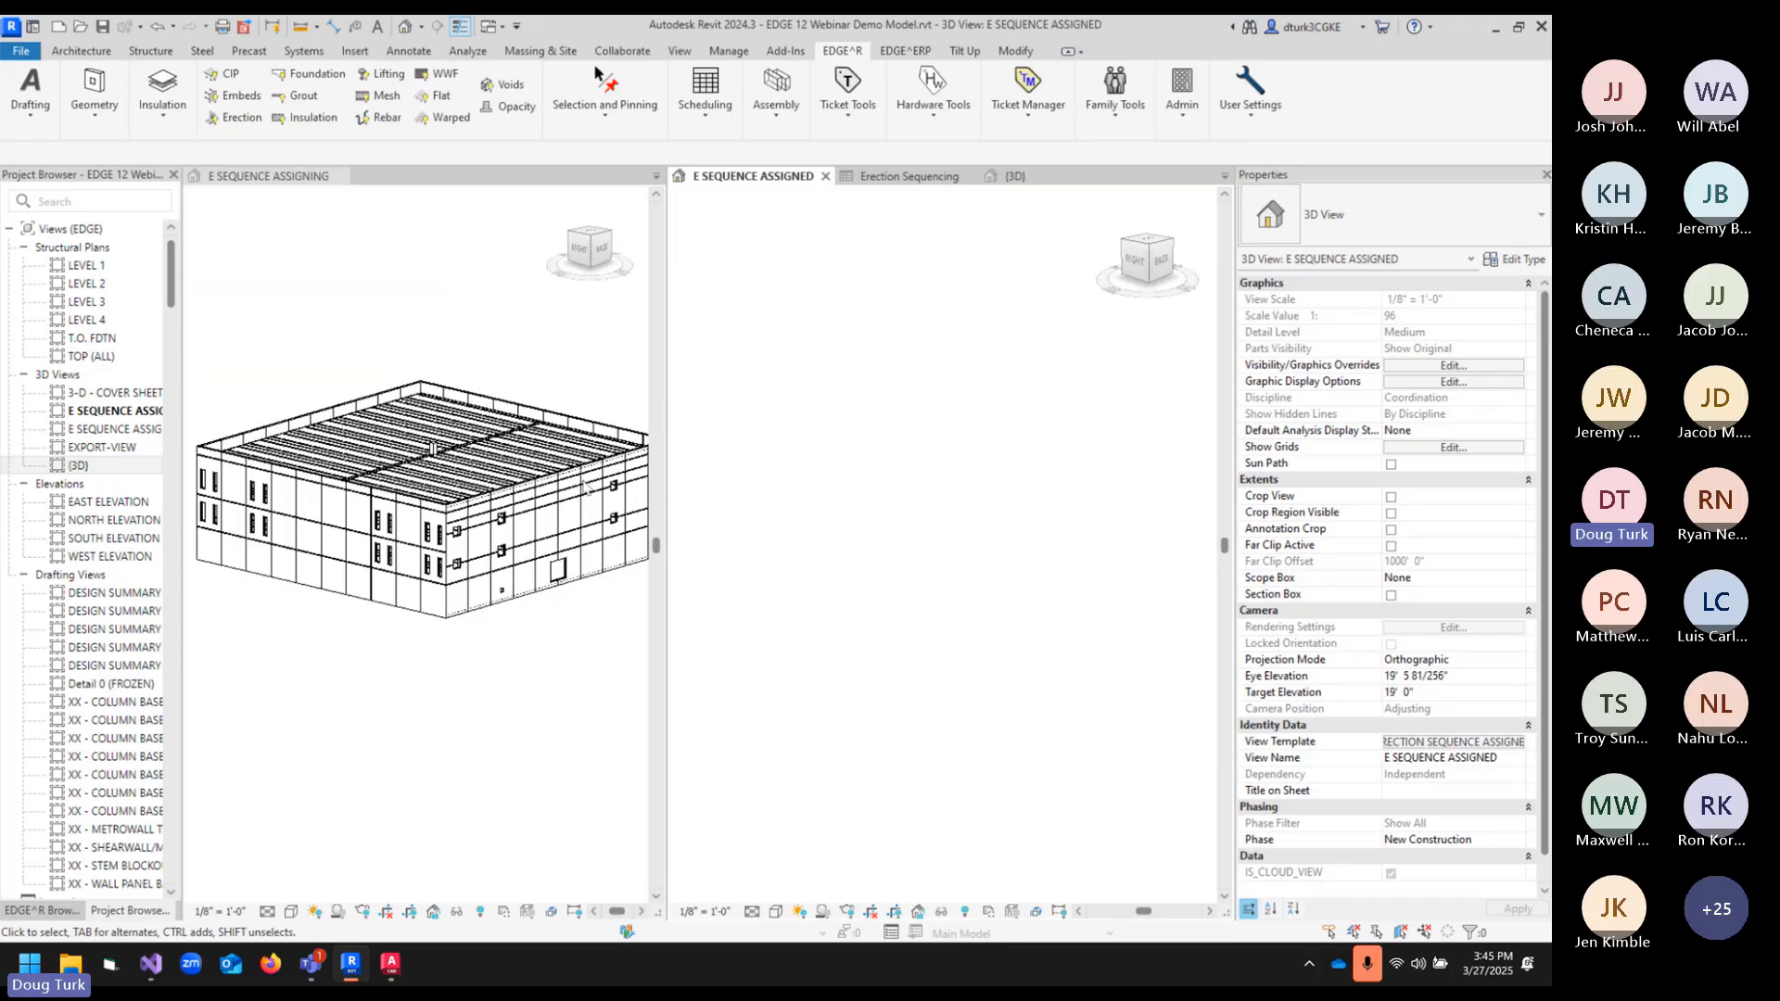
left_click(561, 627)
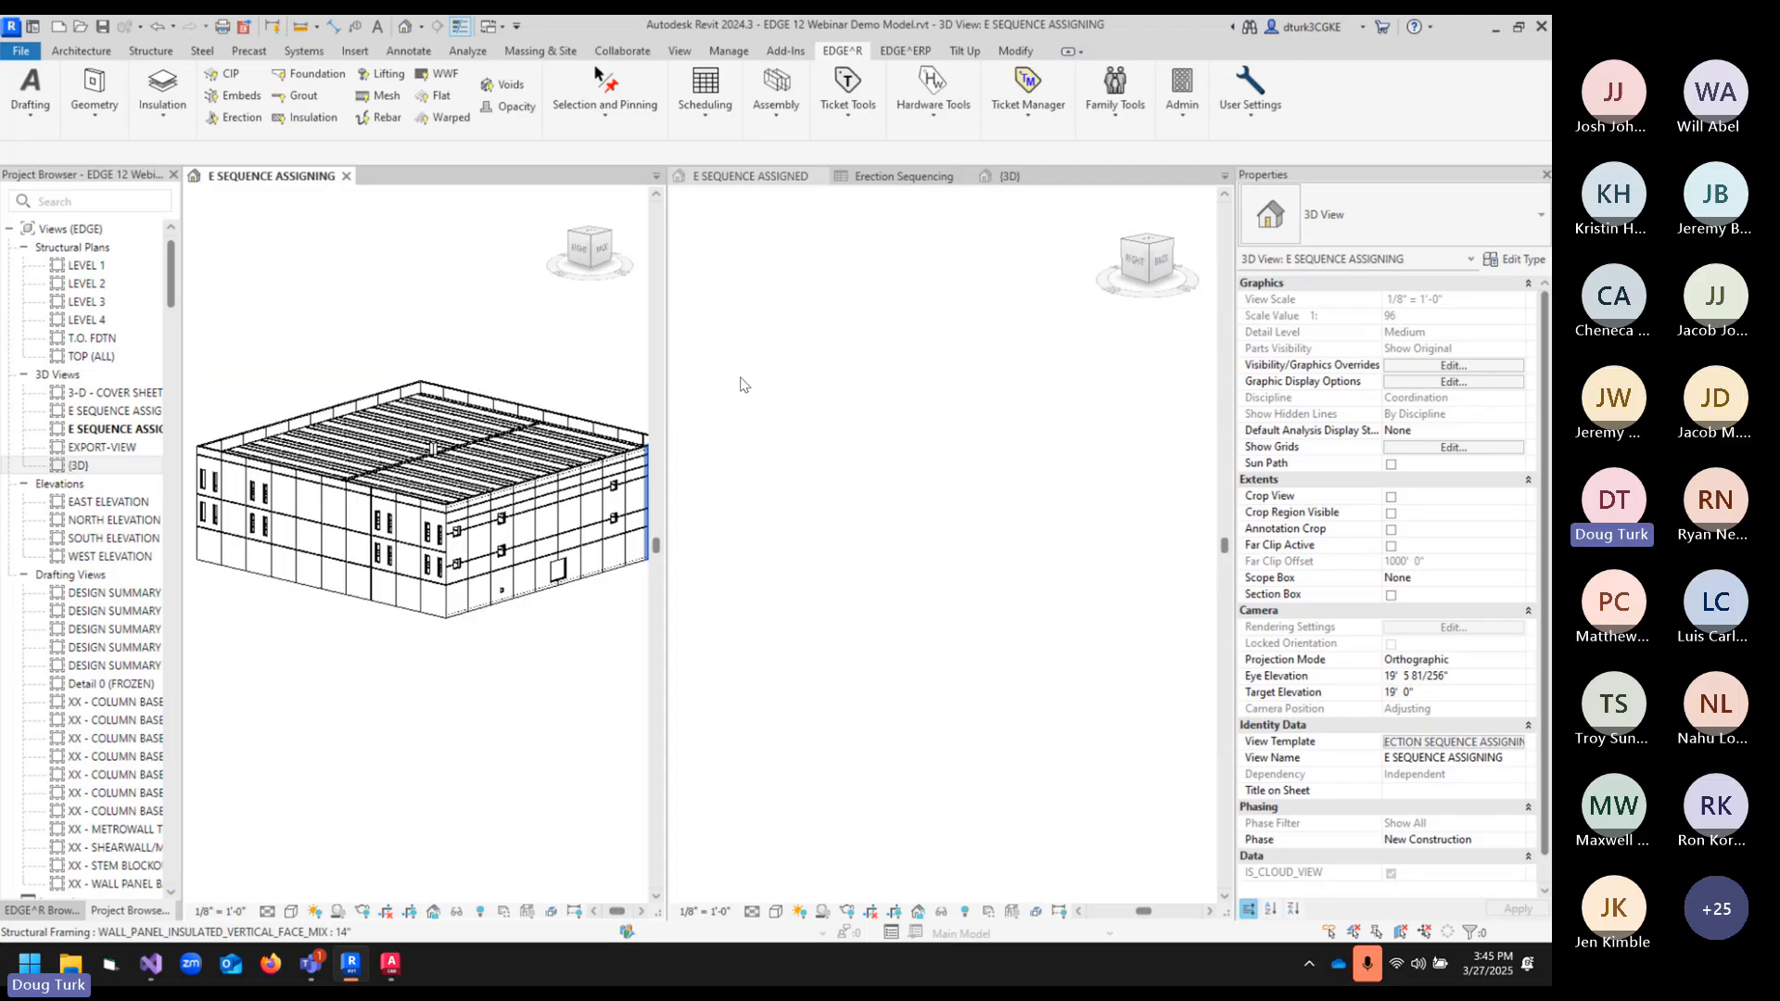
scroll(505, 361, "down", 3)
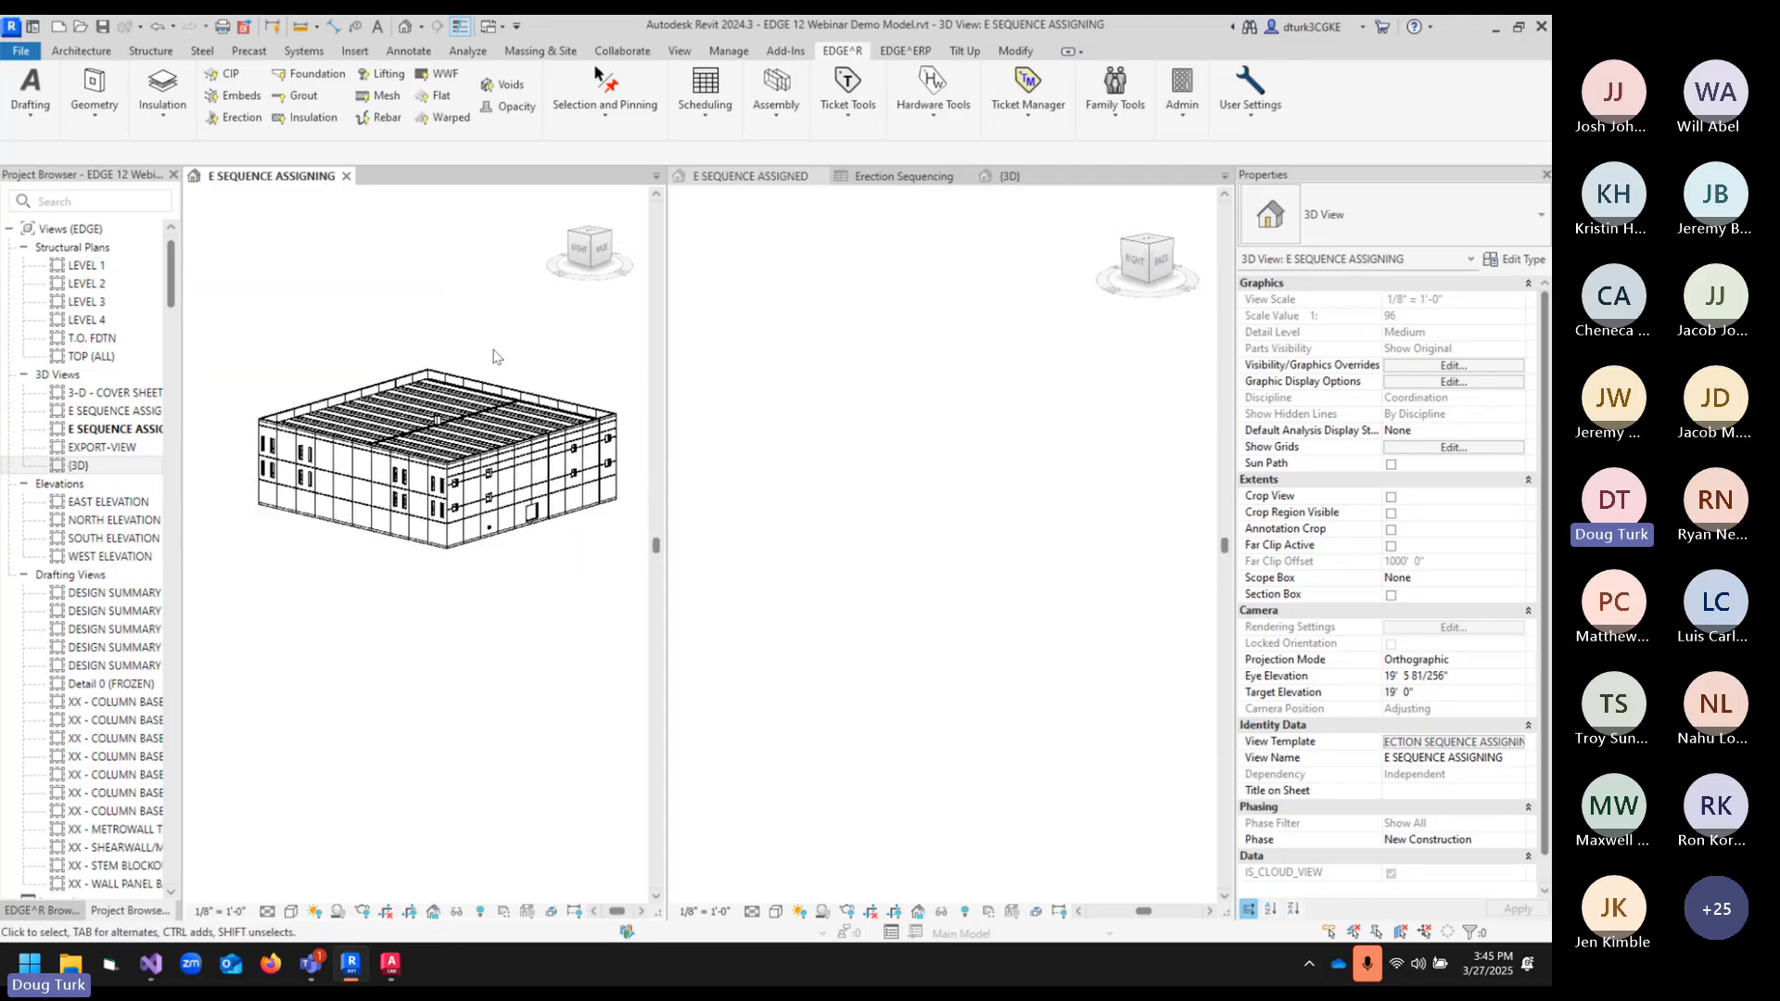
middle_click_drag(493, 341, 497, 430)
scroll(485, 446, "down", 2)
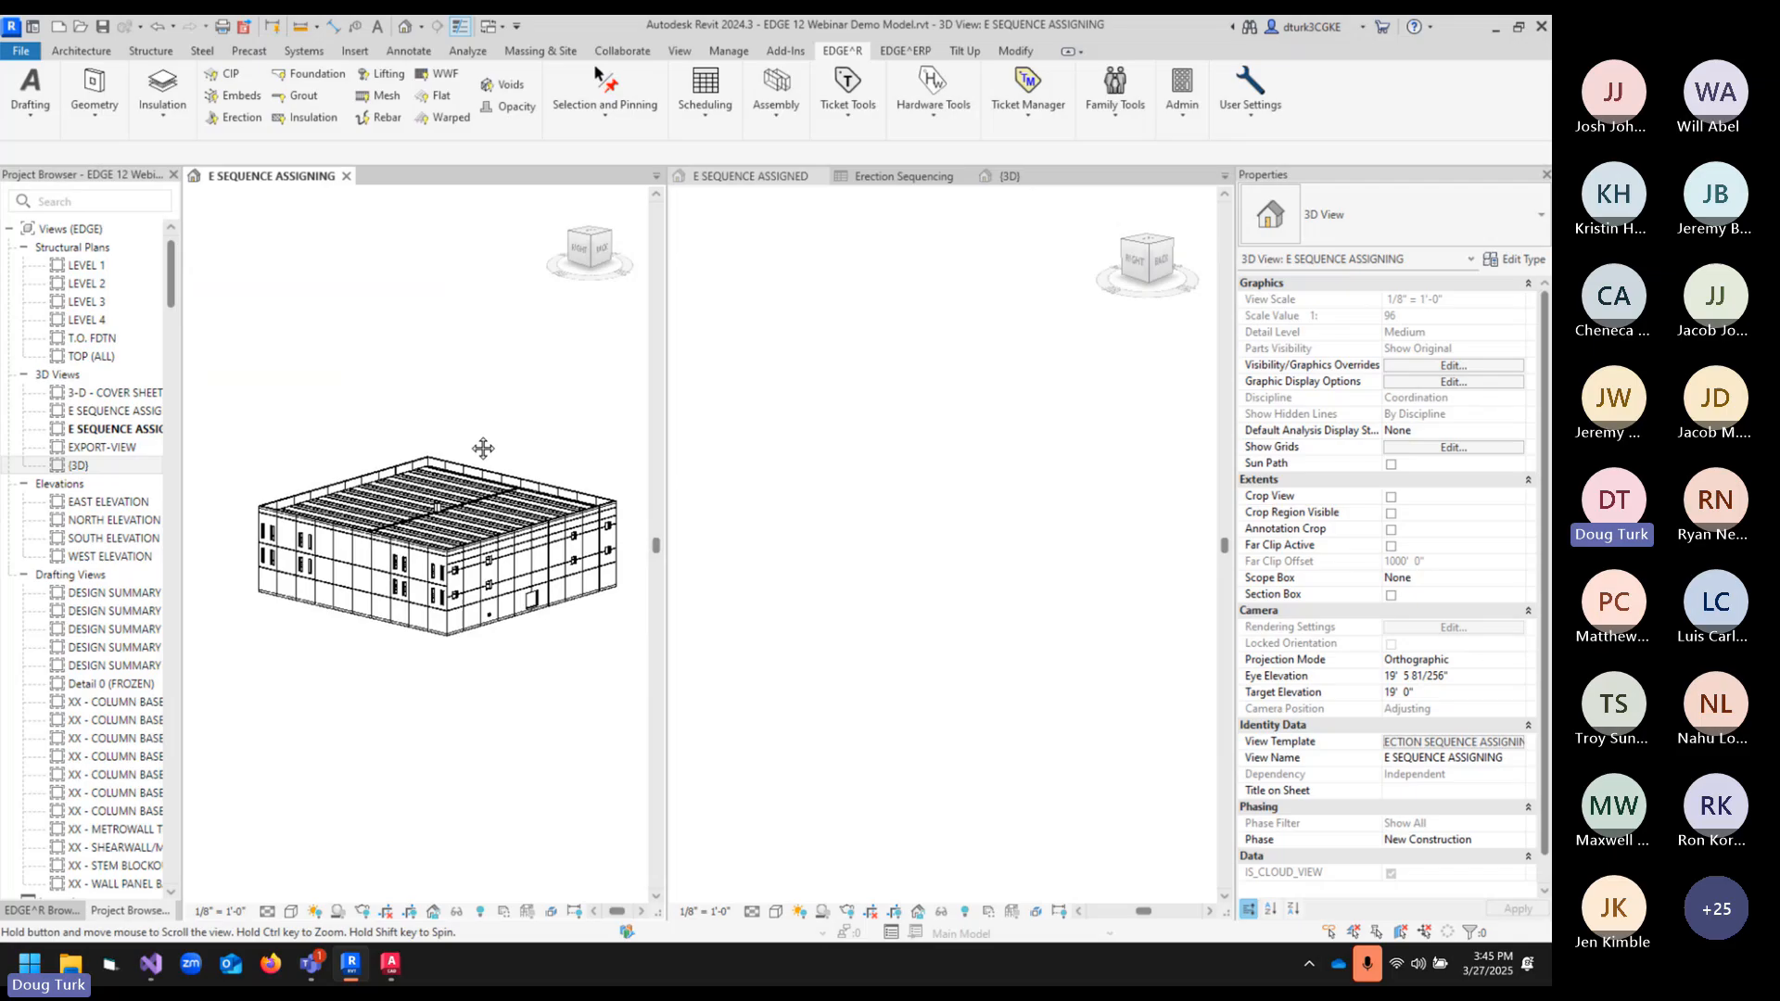
left_click(690, 110)
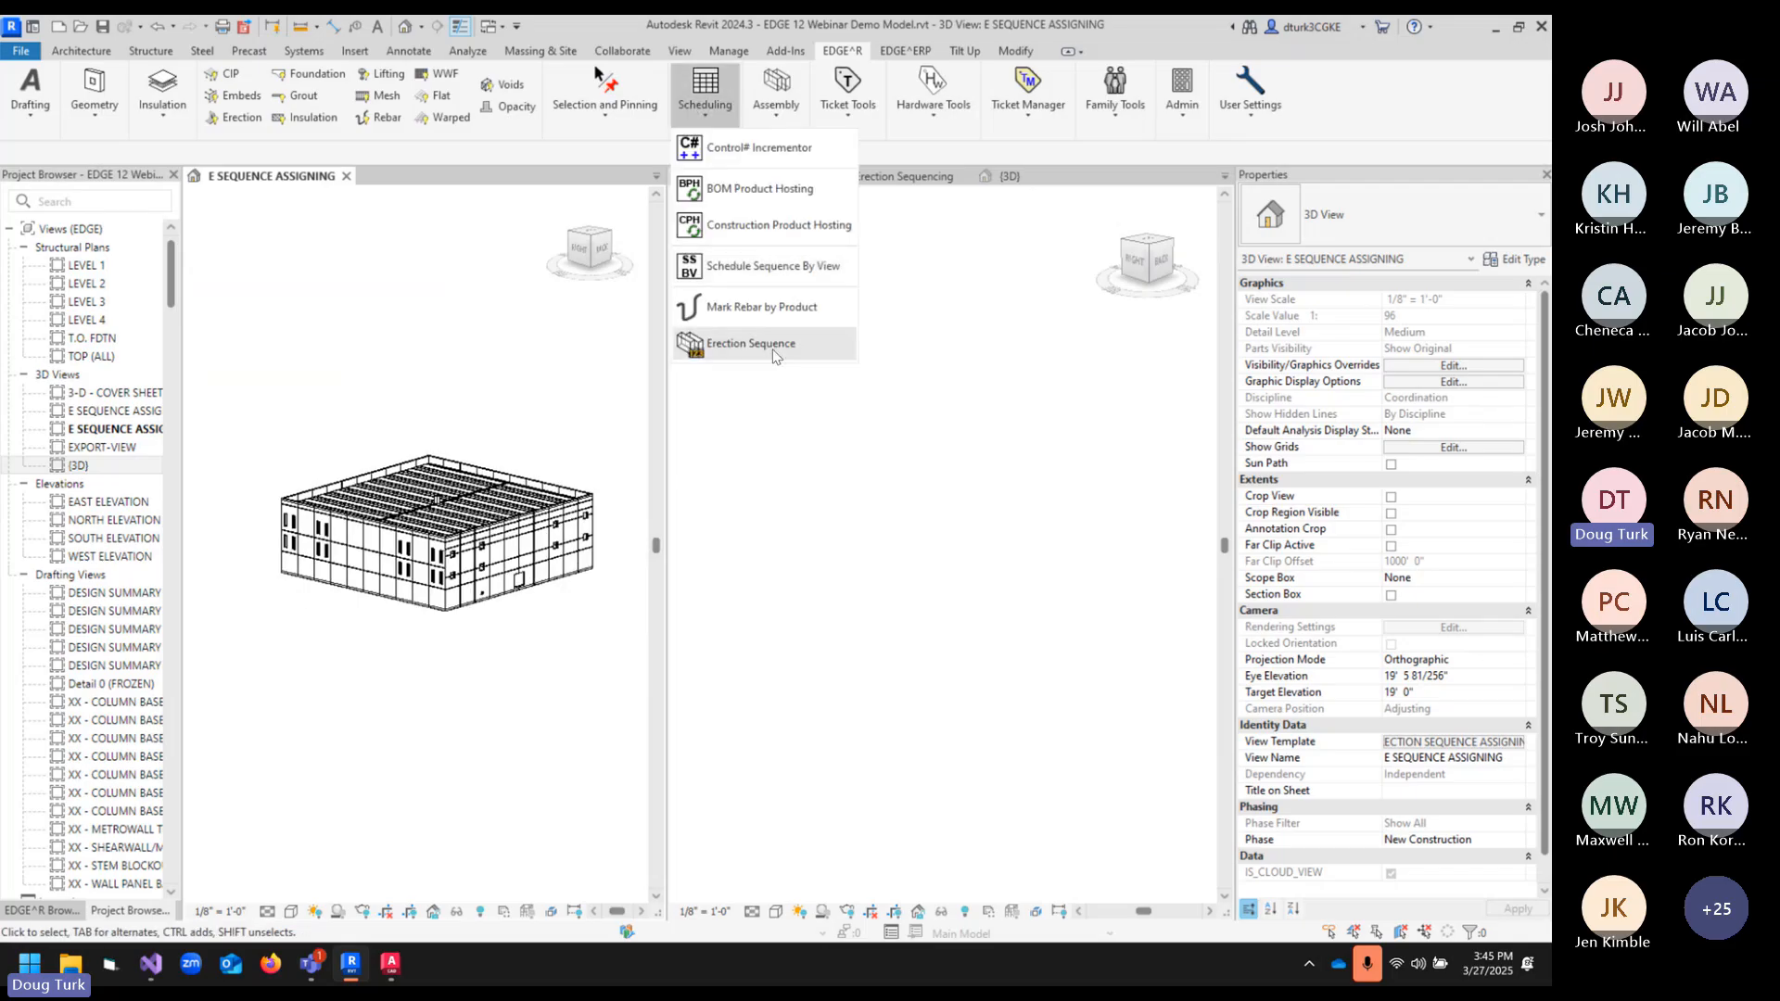
left_click(989, 353)
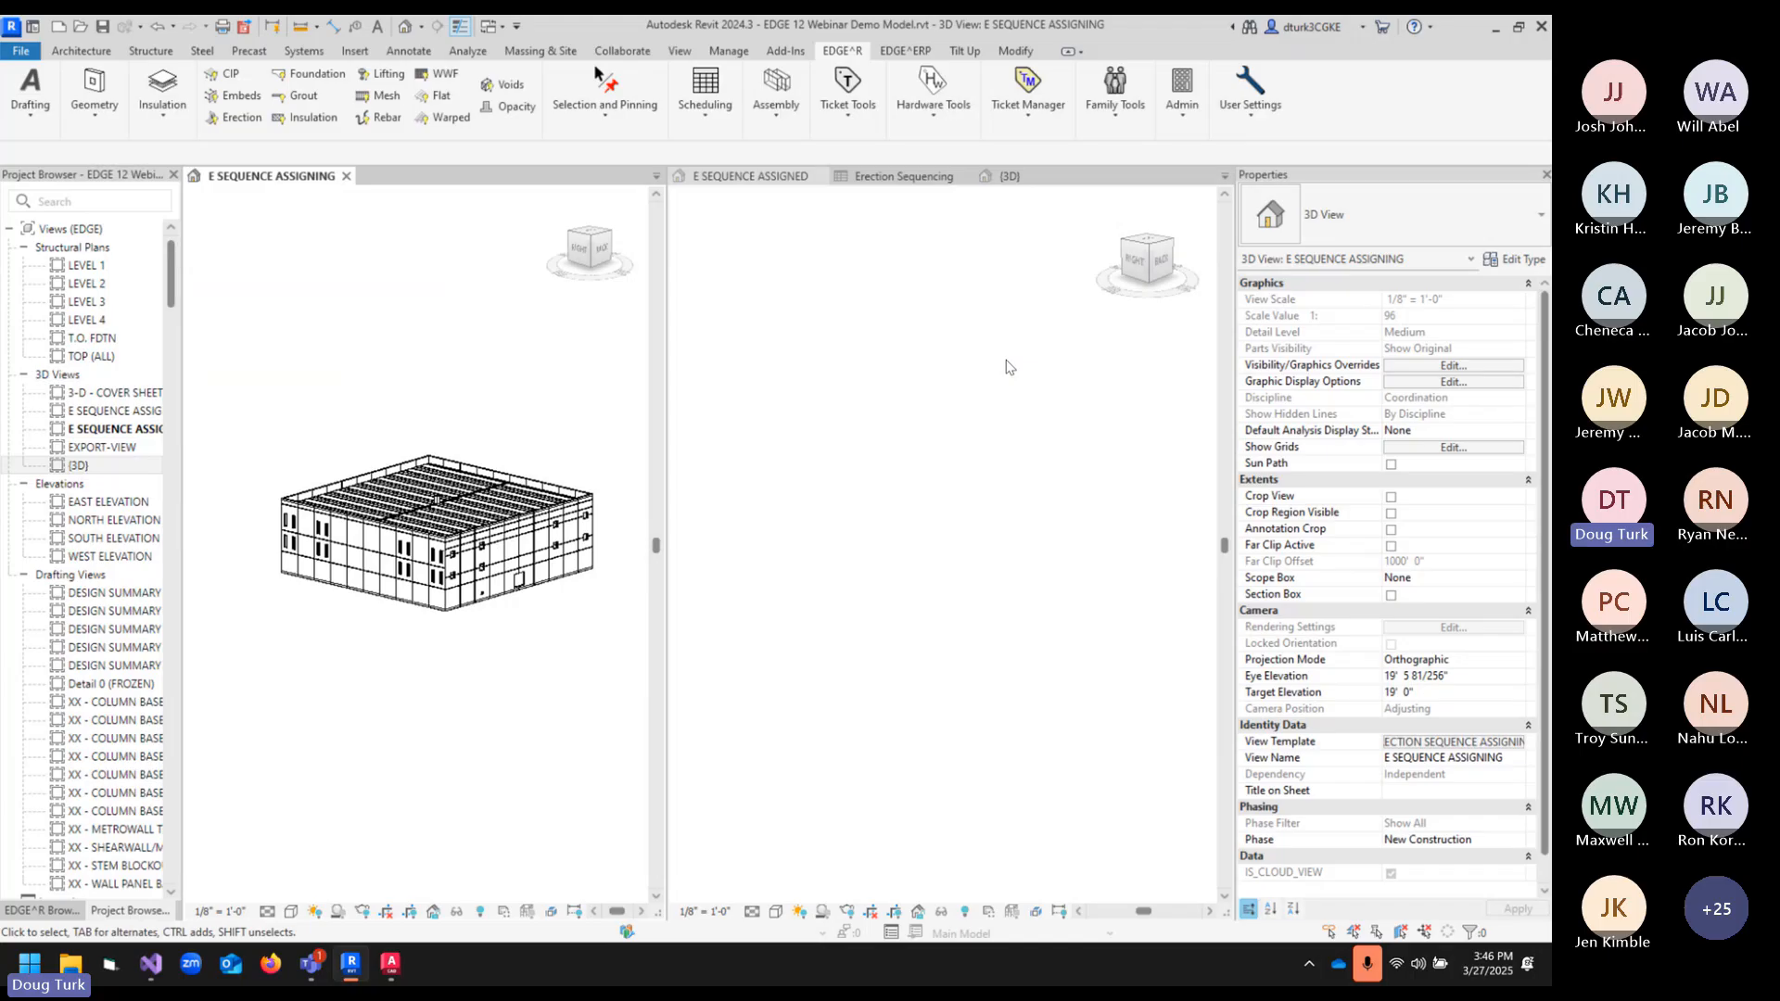
- Run the Control Number Incrementor on the whole model with three digits, start value 001, and no prefix or suffix
left_click(712, 116)
left_click(720, 147)
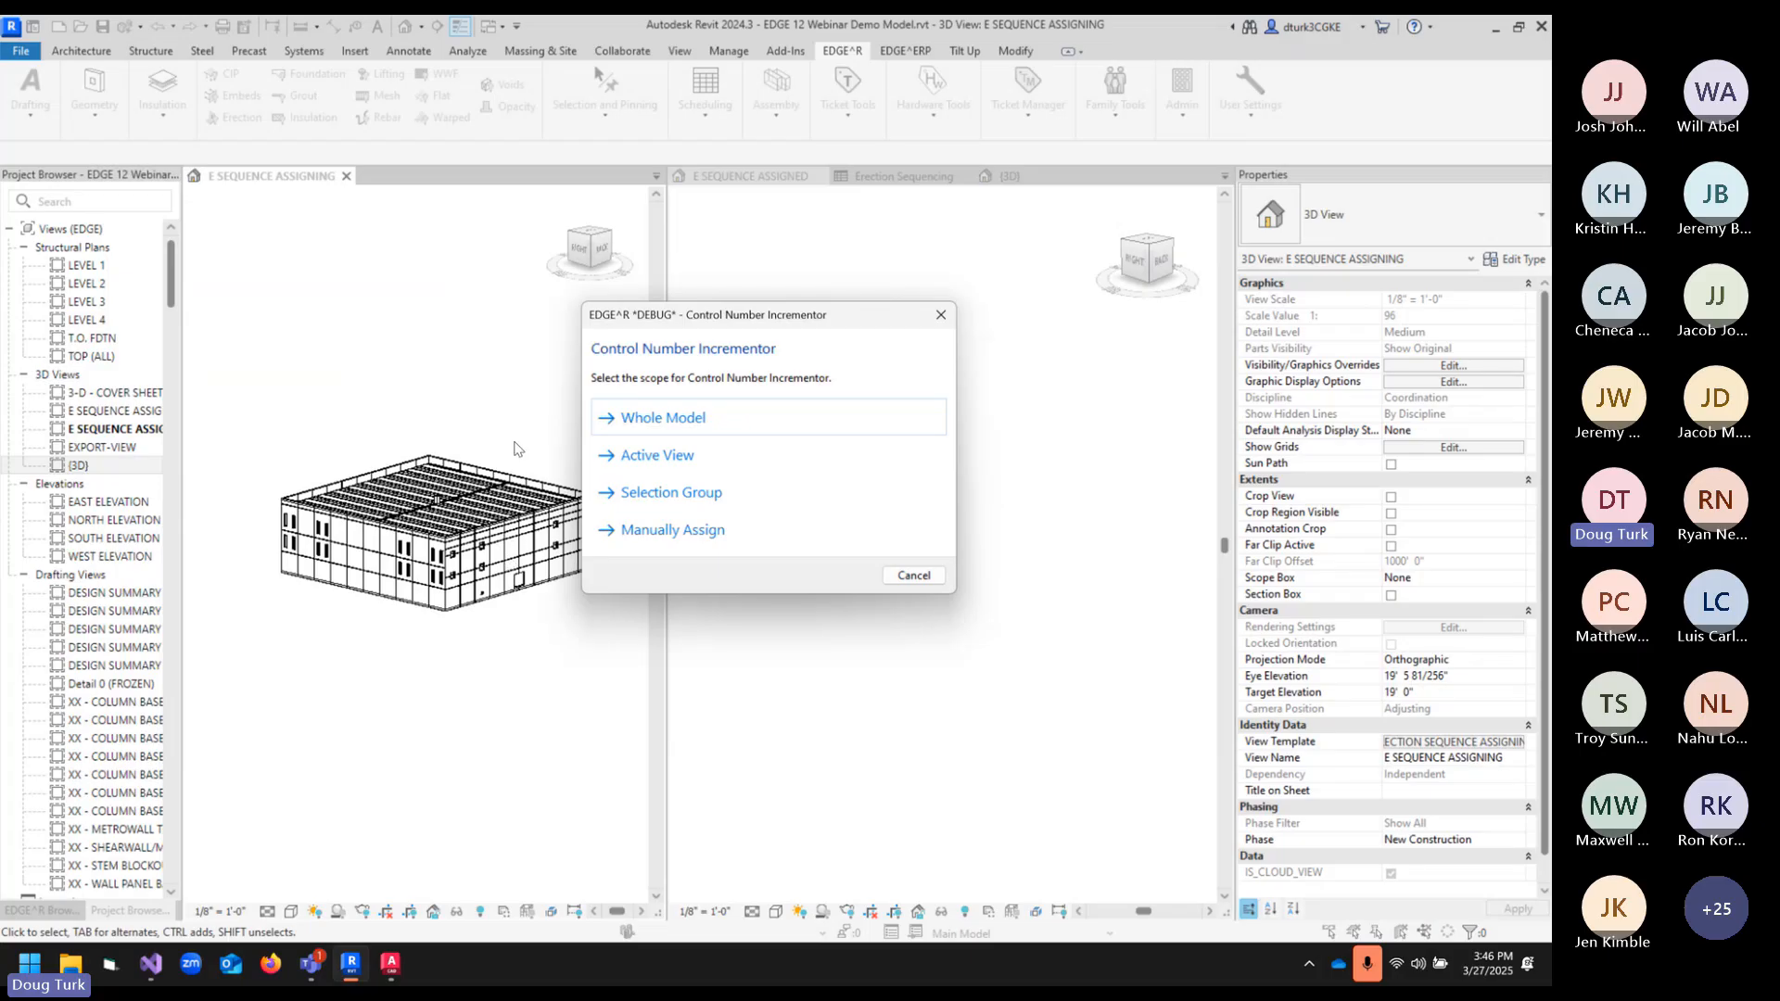
left_click(688, 417)
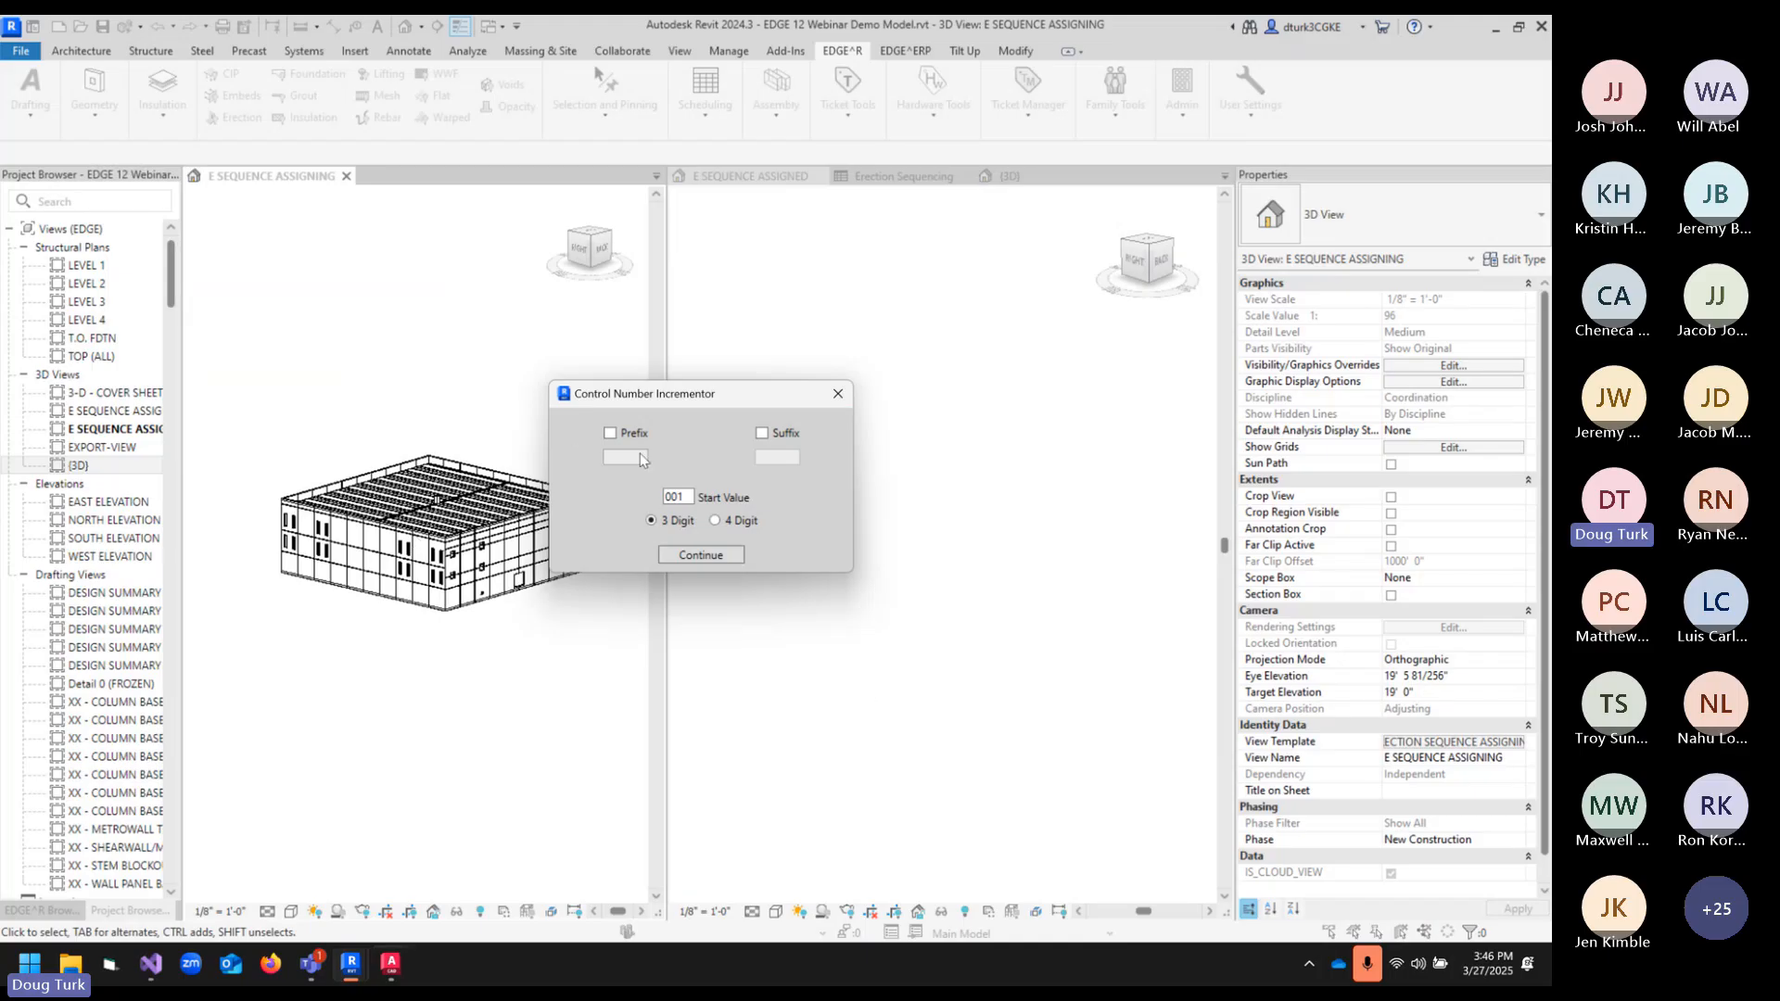
left_click(698, 554)
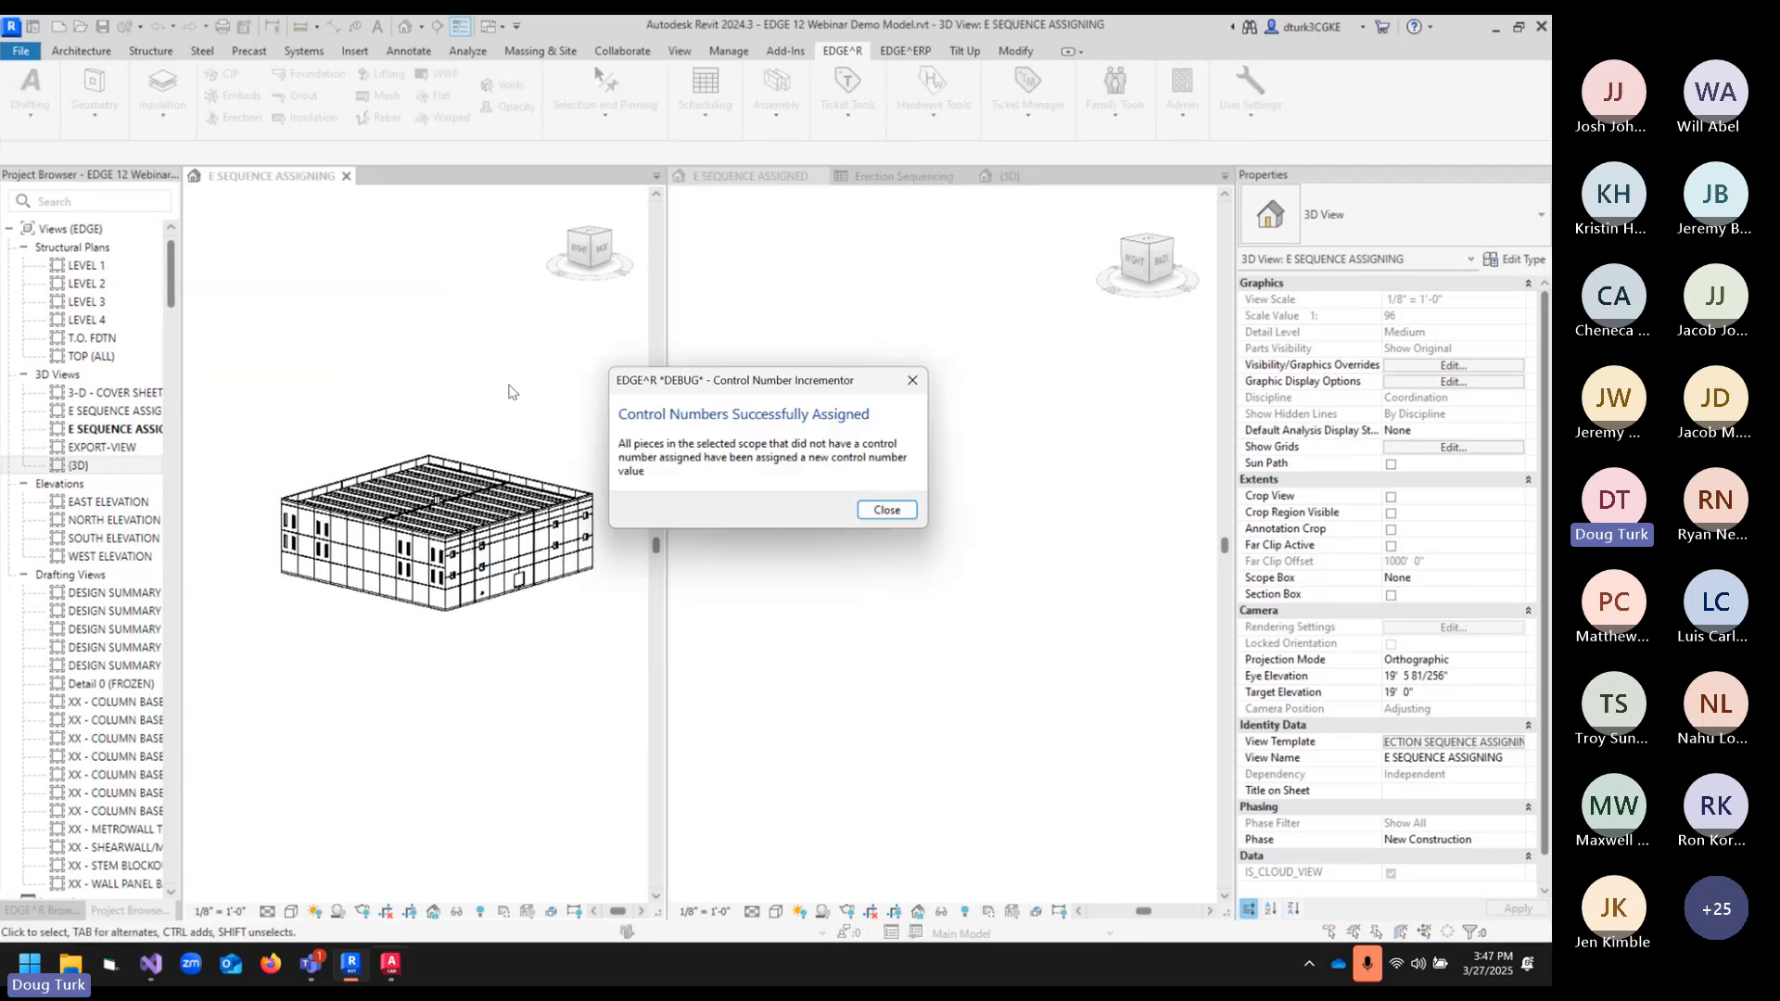
left_click(888, 512)
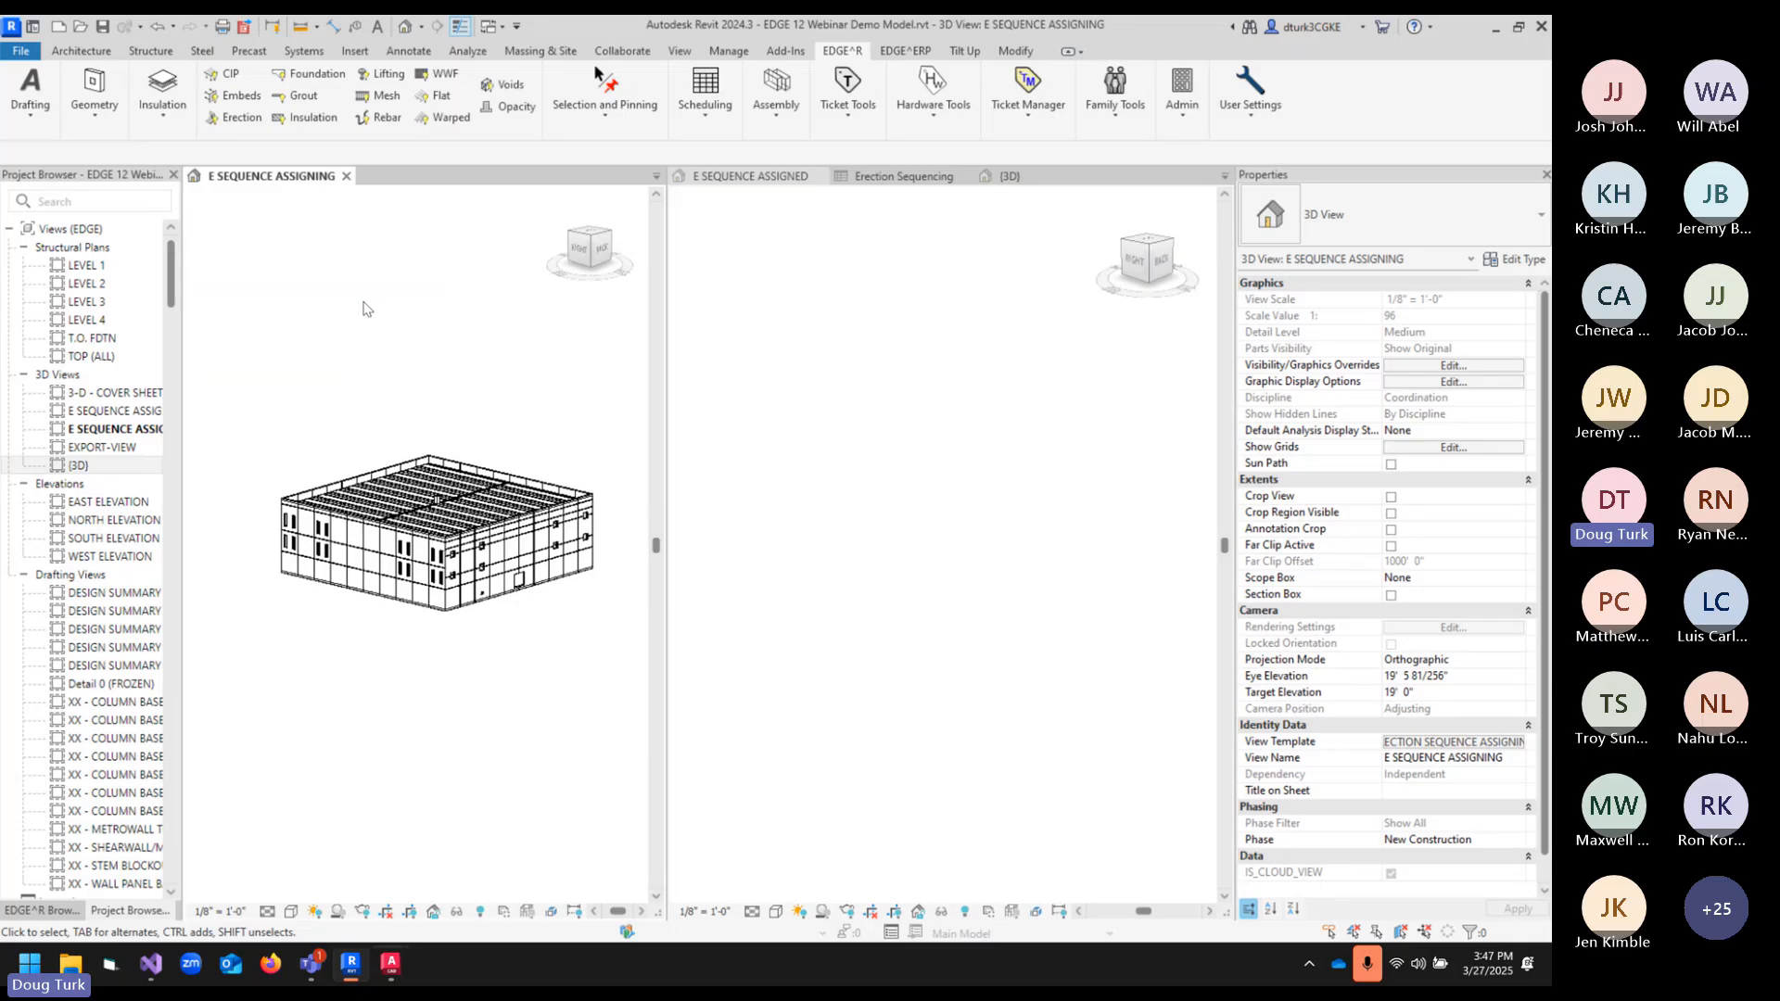
left_click(706, 91)
left_click(734, 147)
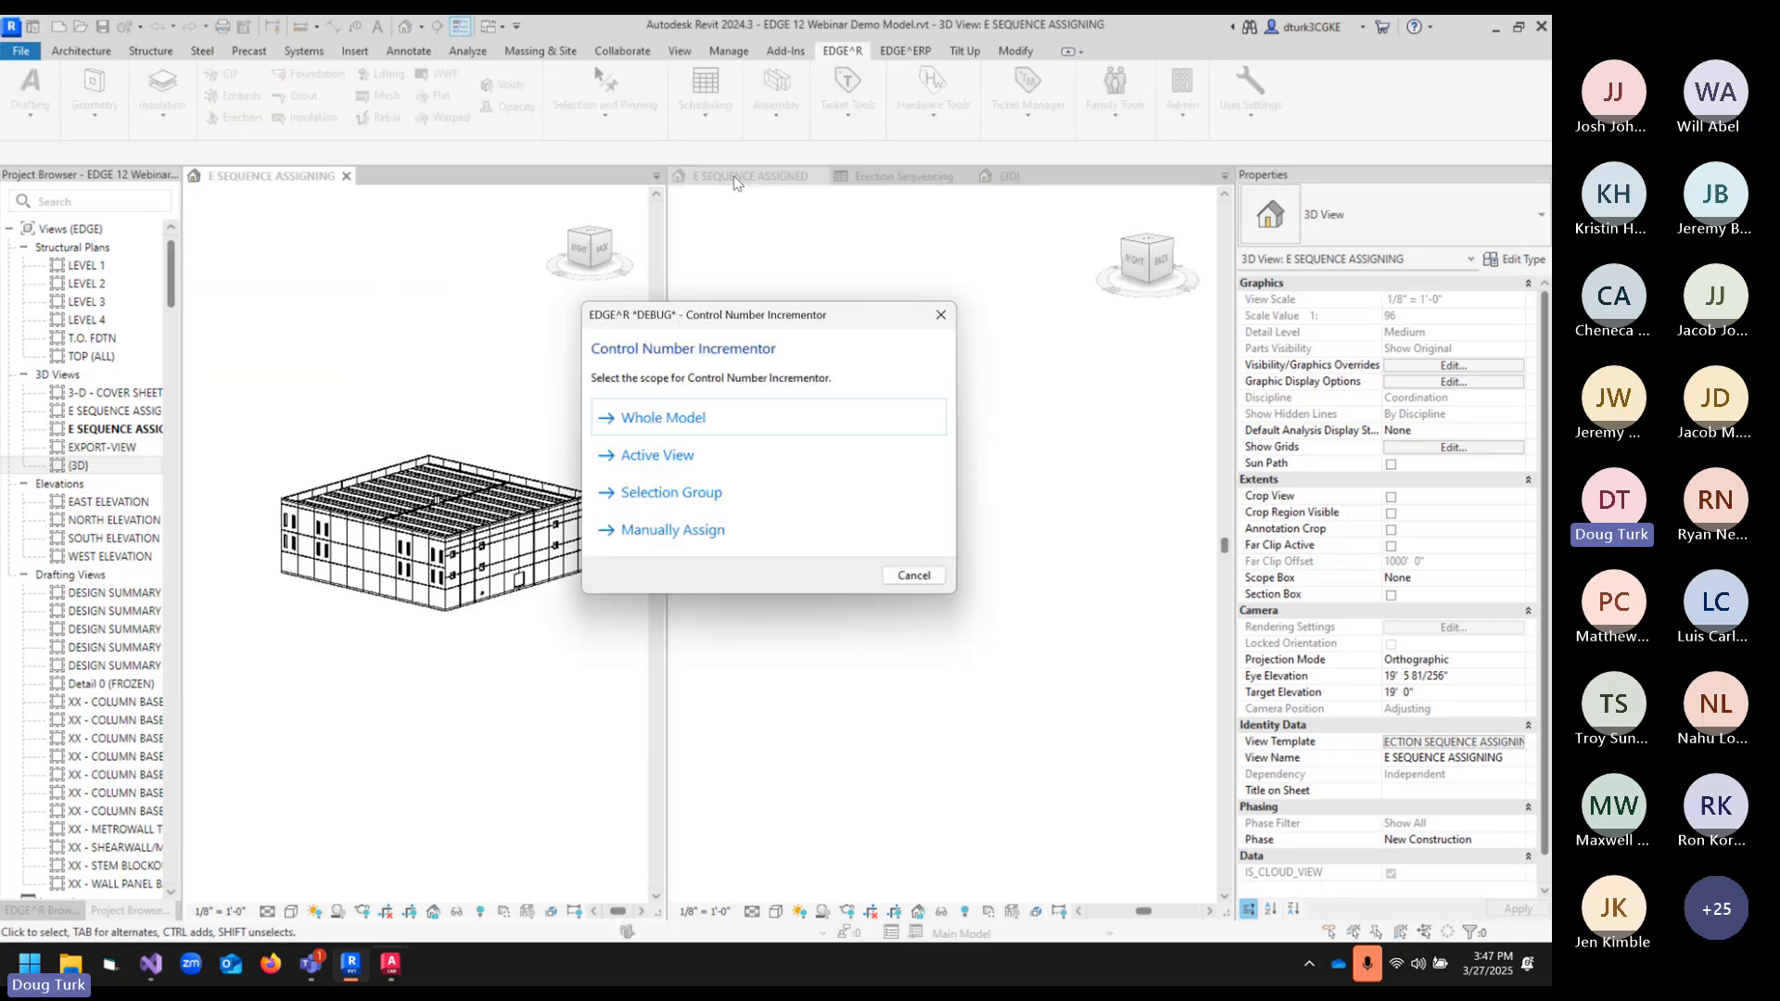
left_click(727, 416)
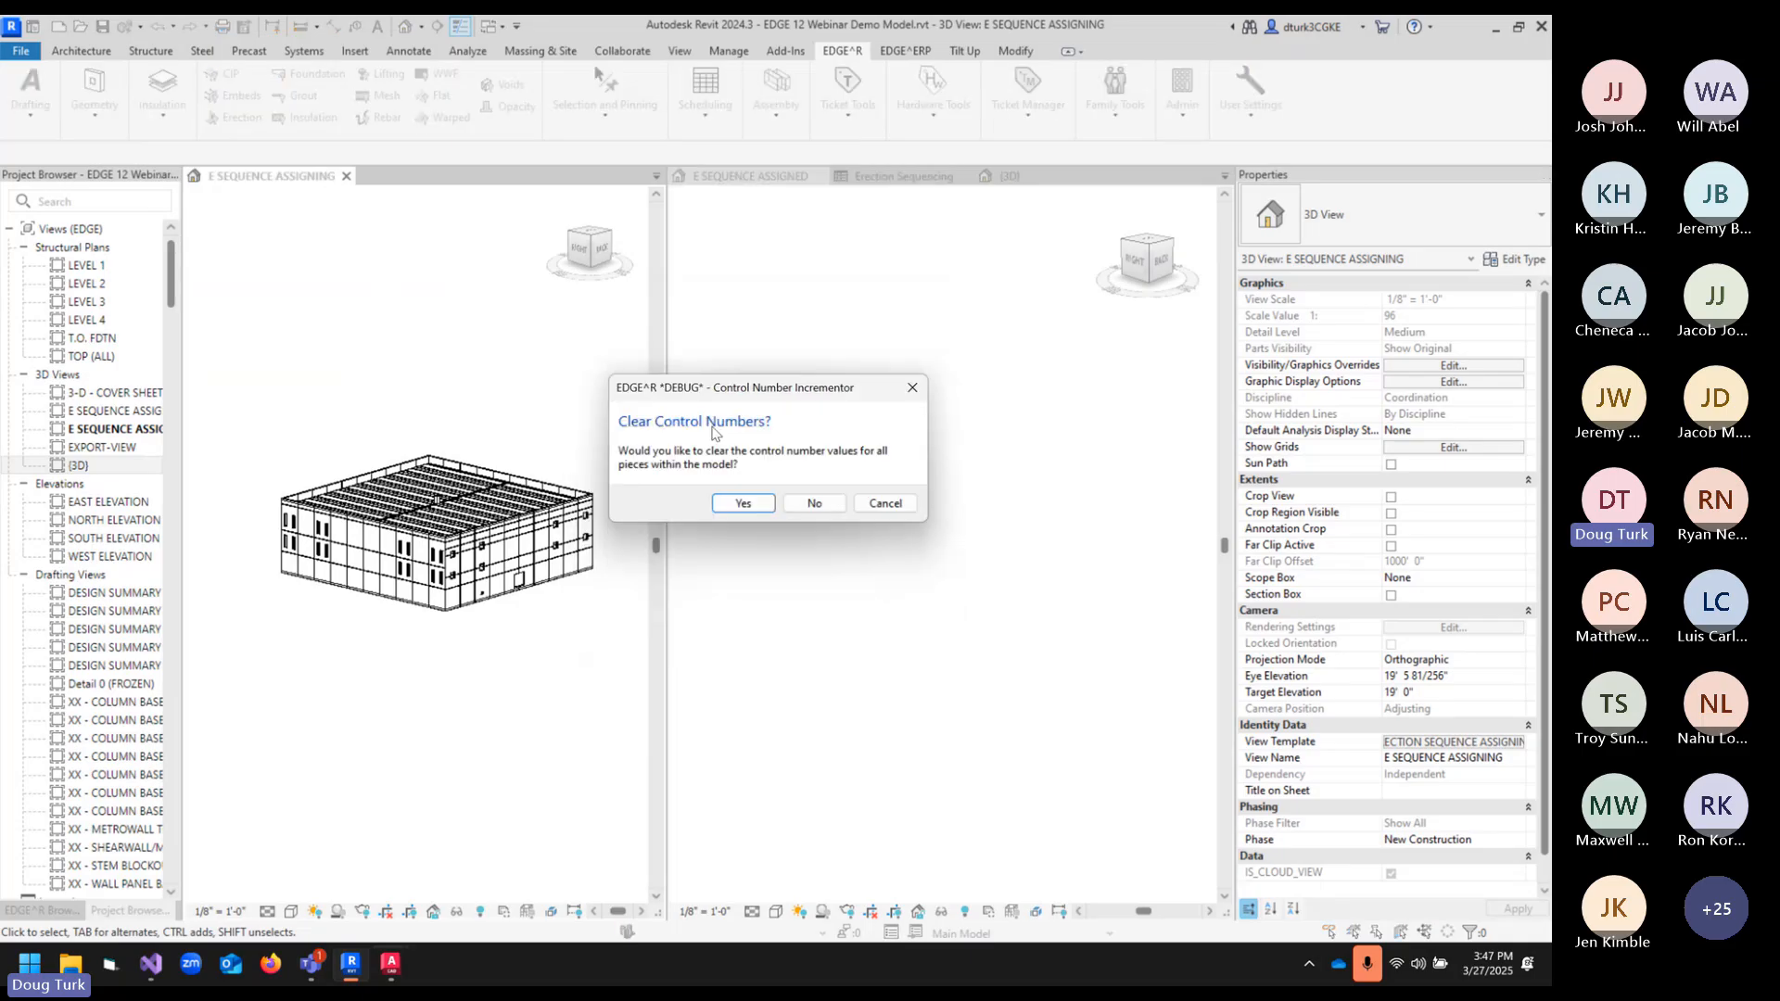
left_click(814, 503)
left_click(887, 504)
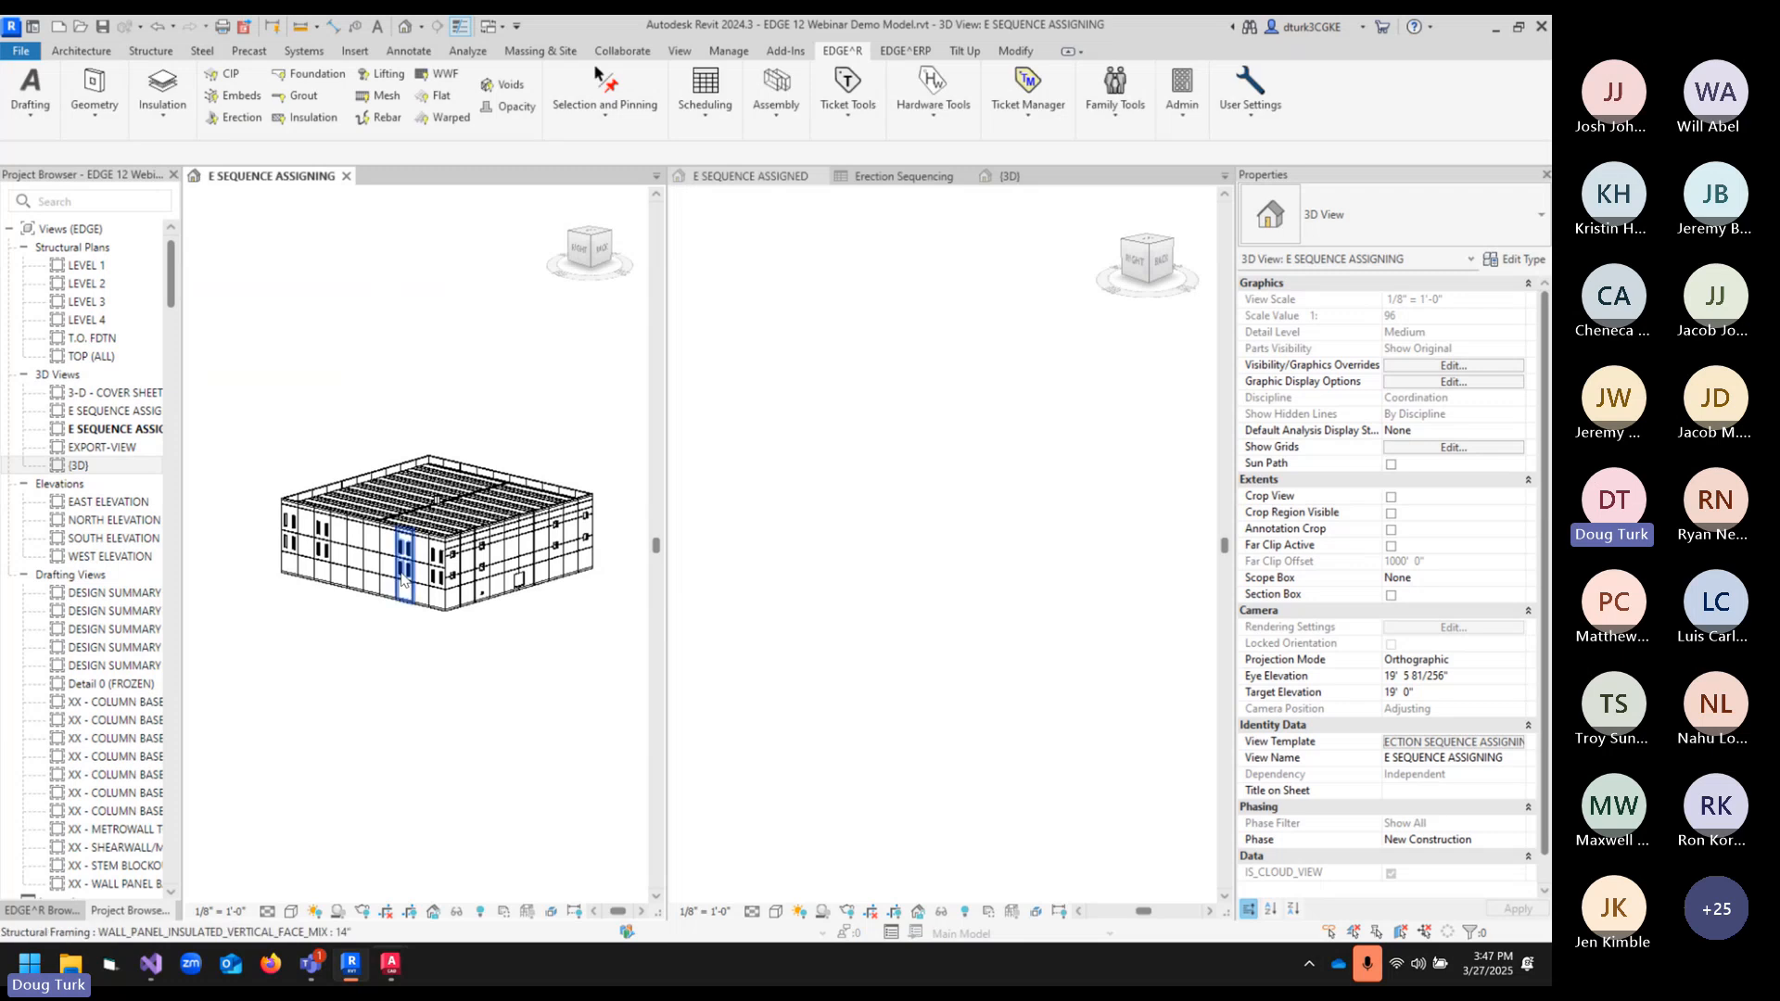
- Clear the CONTROL_NUMBER value of the windowless wall panel between the window bays, and deselect the panel
left_click(372, 556)
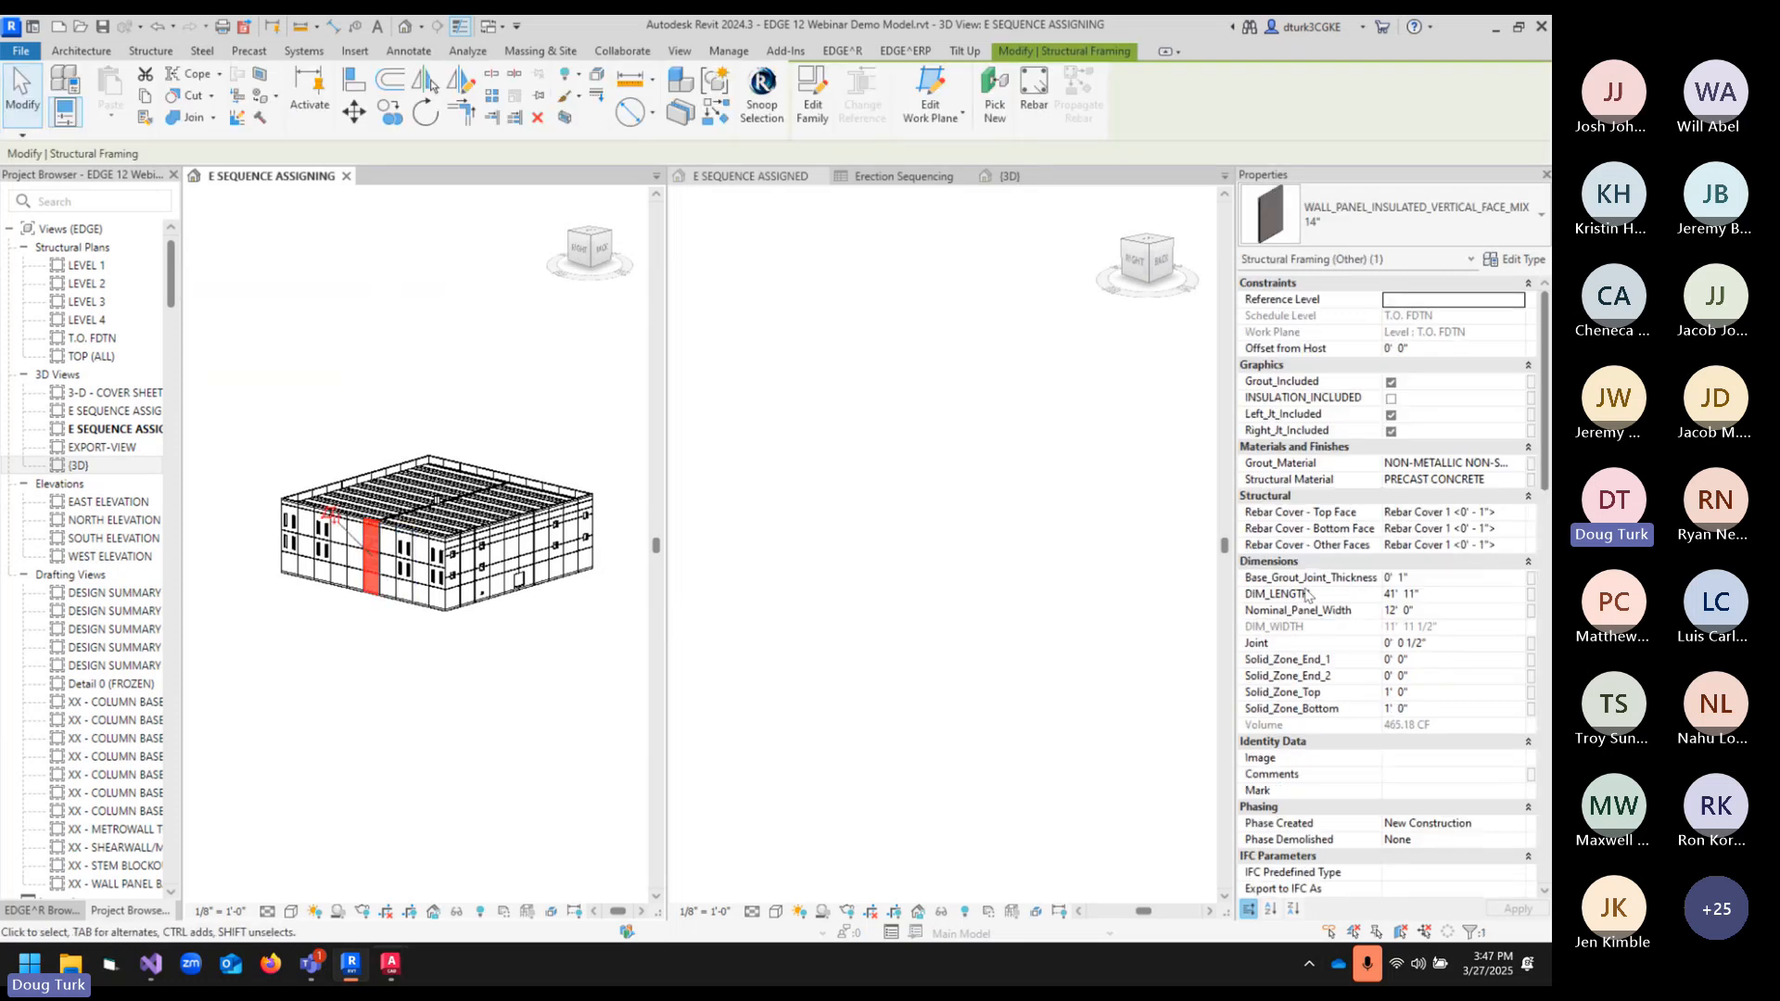
scroll(1354, 505, "down", 10)
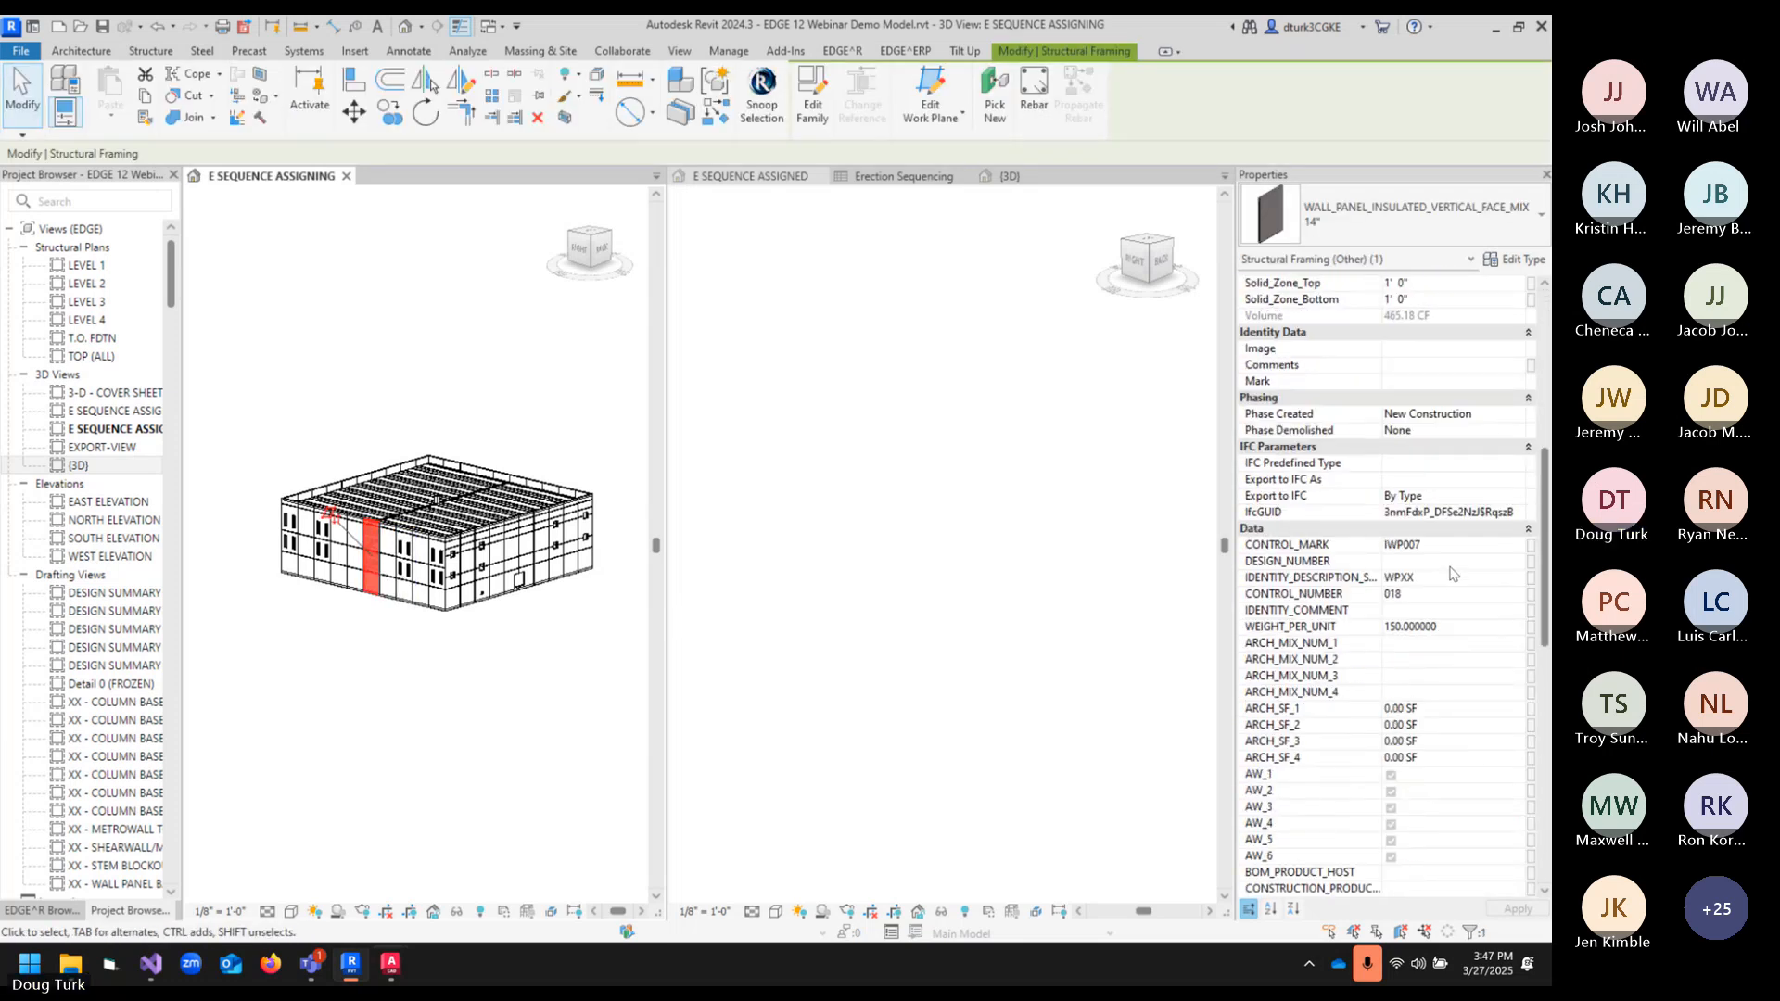
left_click(1428, 594)
key("Escape")
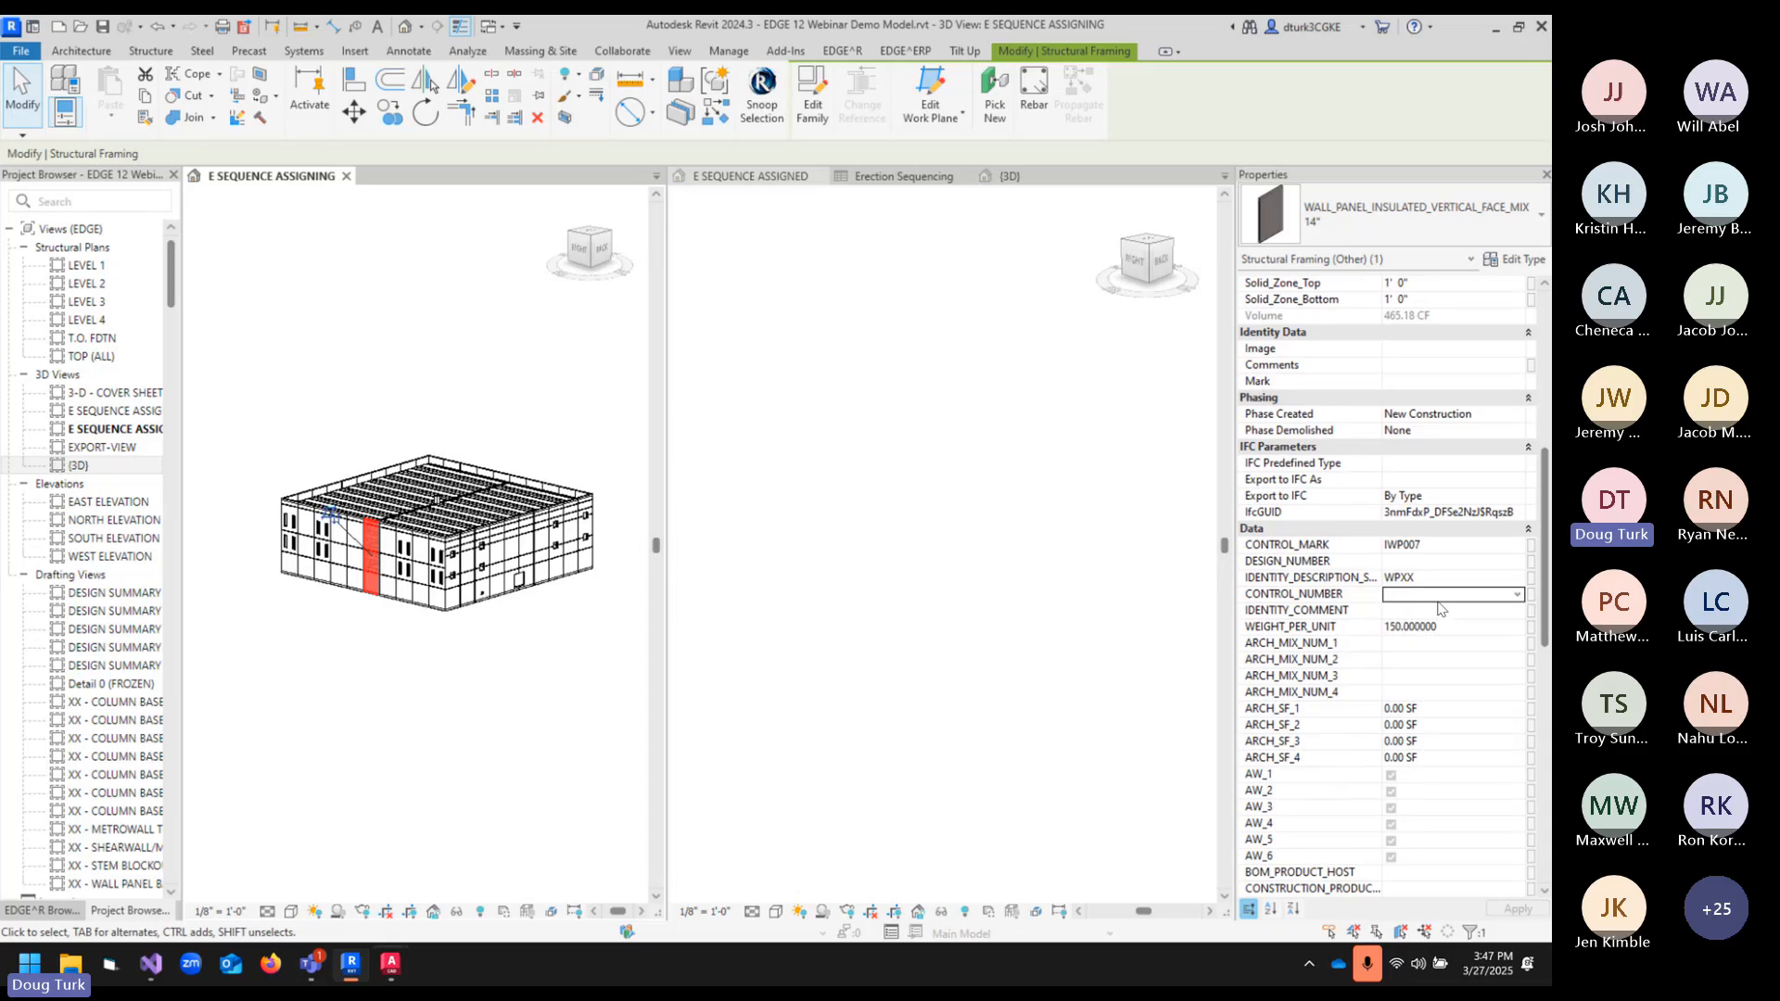
left_click(525, 386)
- Run the Control Number Incrementor on the whole model keeping existing numbers, inspect its proposed start value, and close it without assigning
left_click(775, 92)
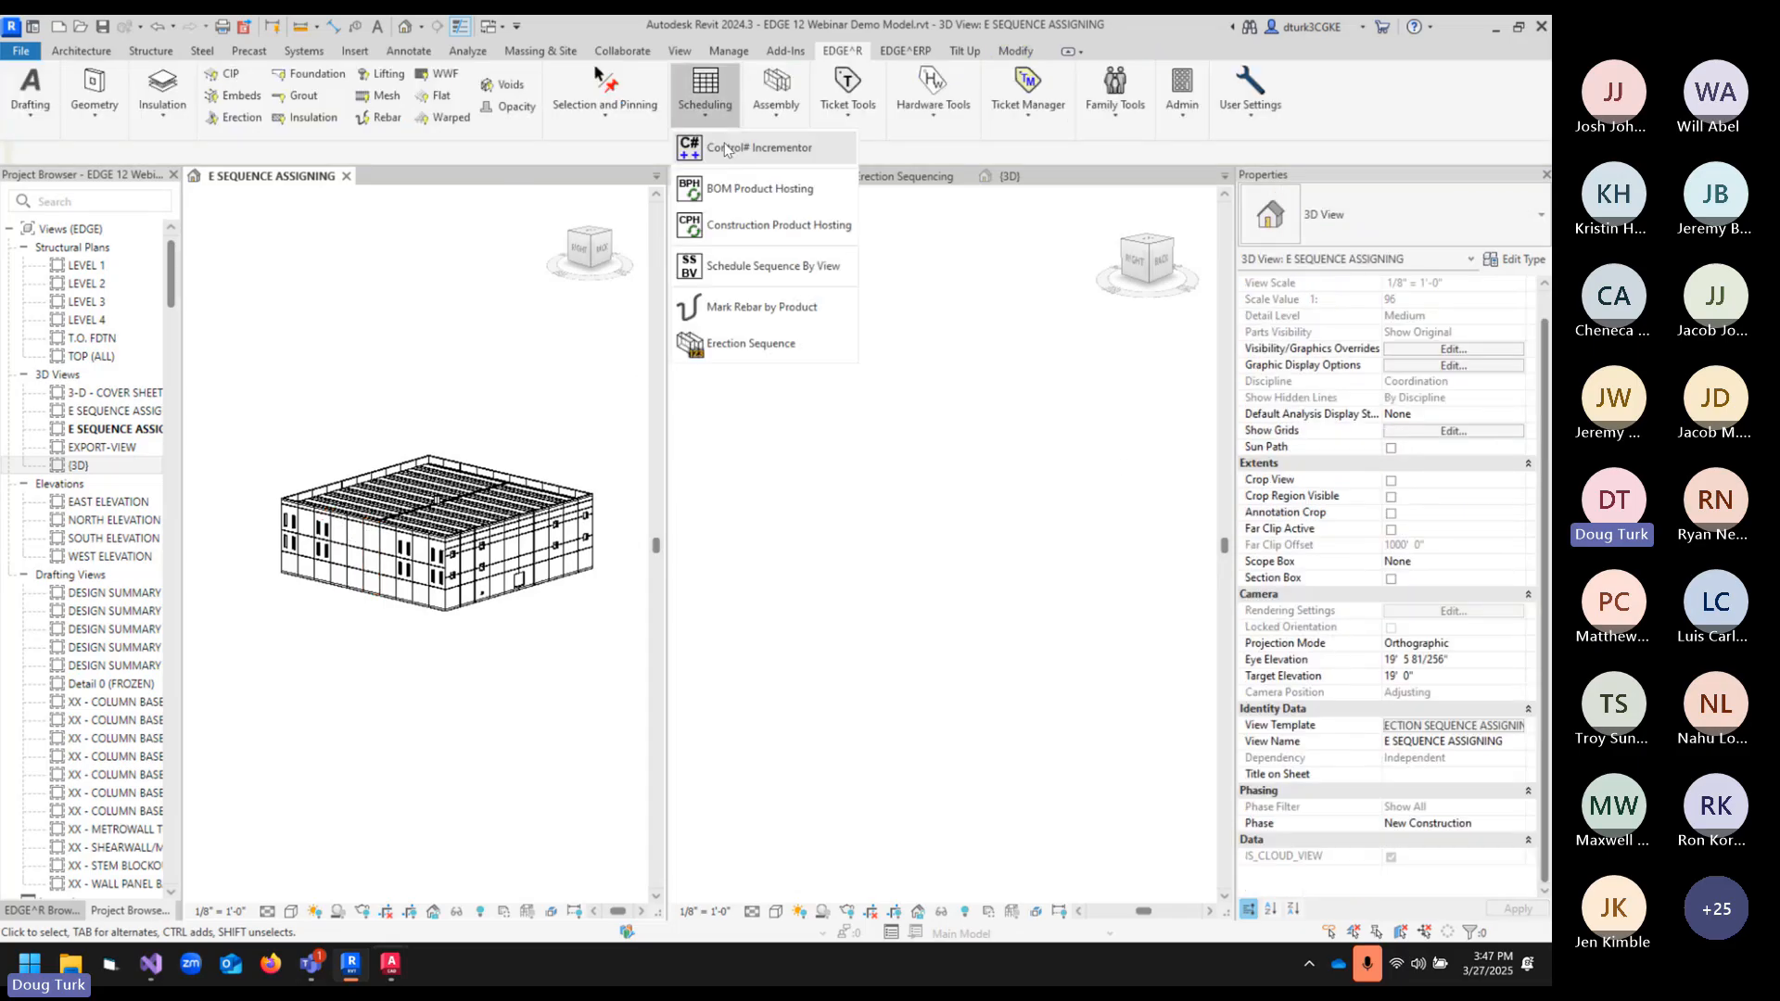
left_click(770, 146)
left_click(727, 428)
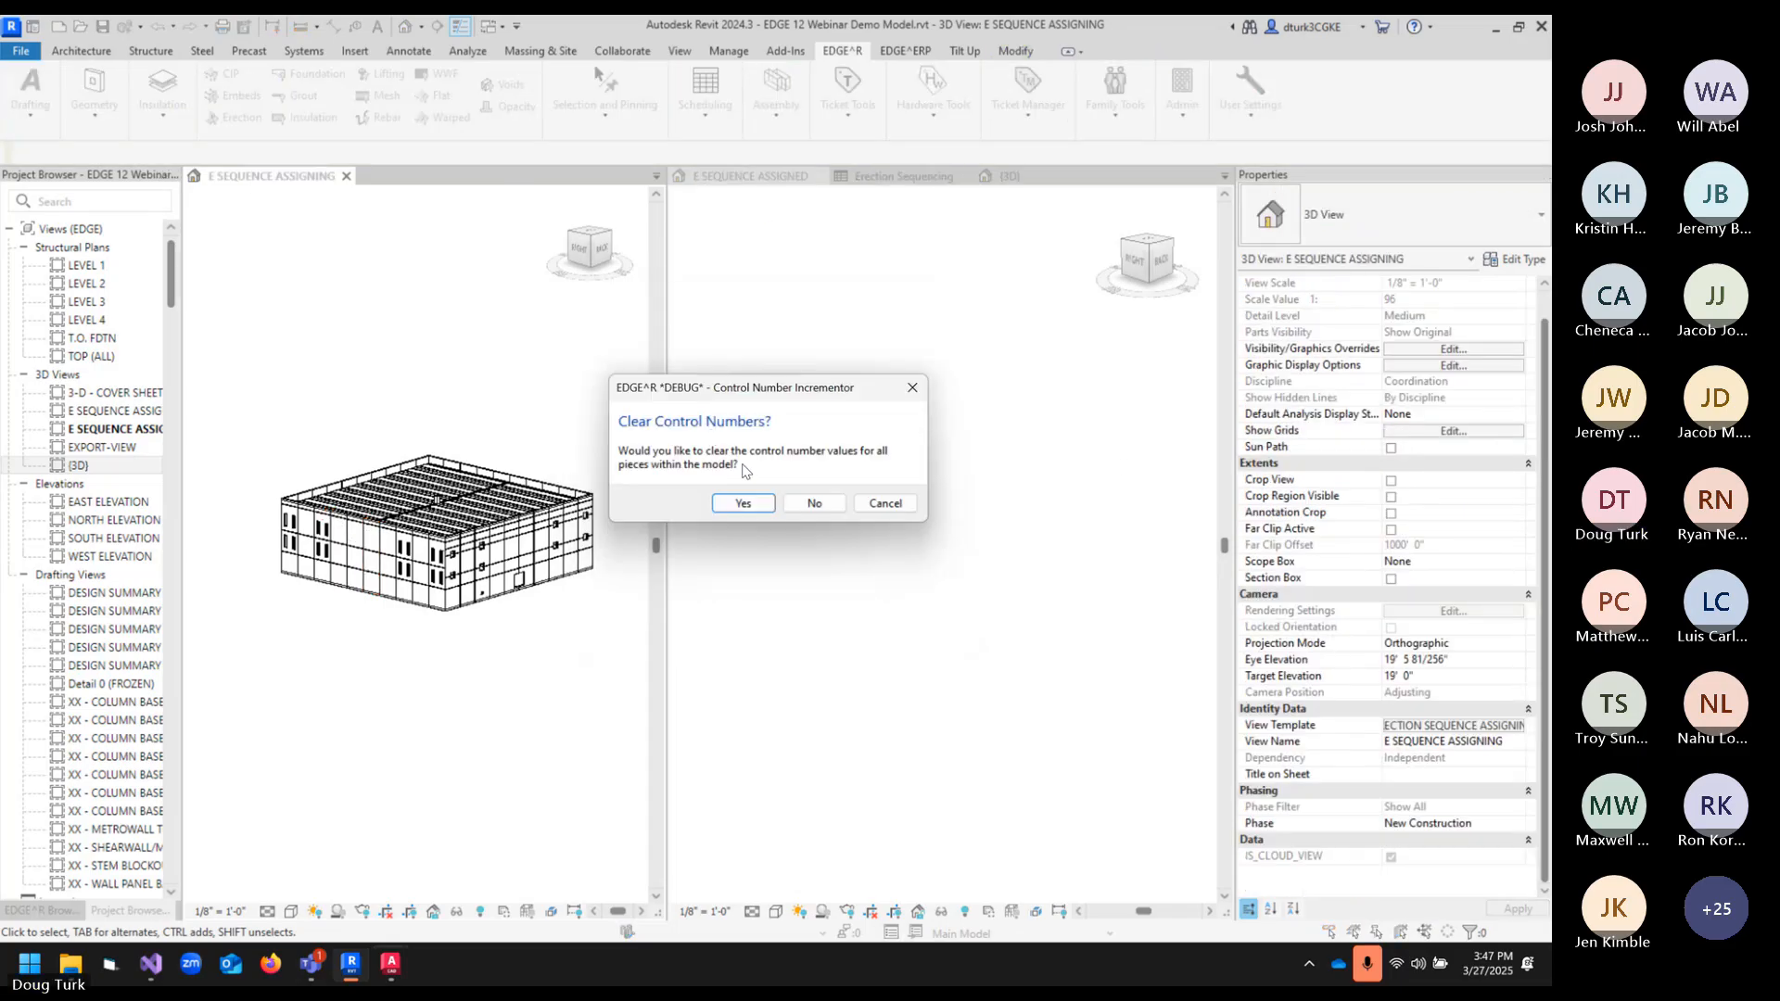
left_click(822, 506)
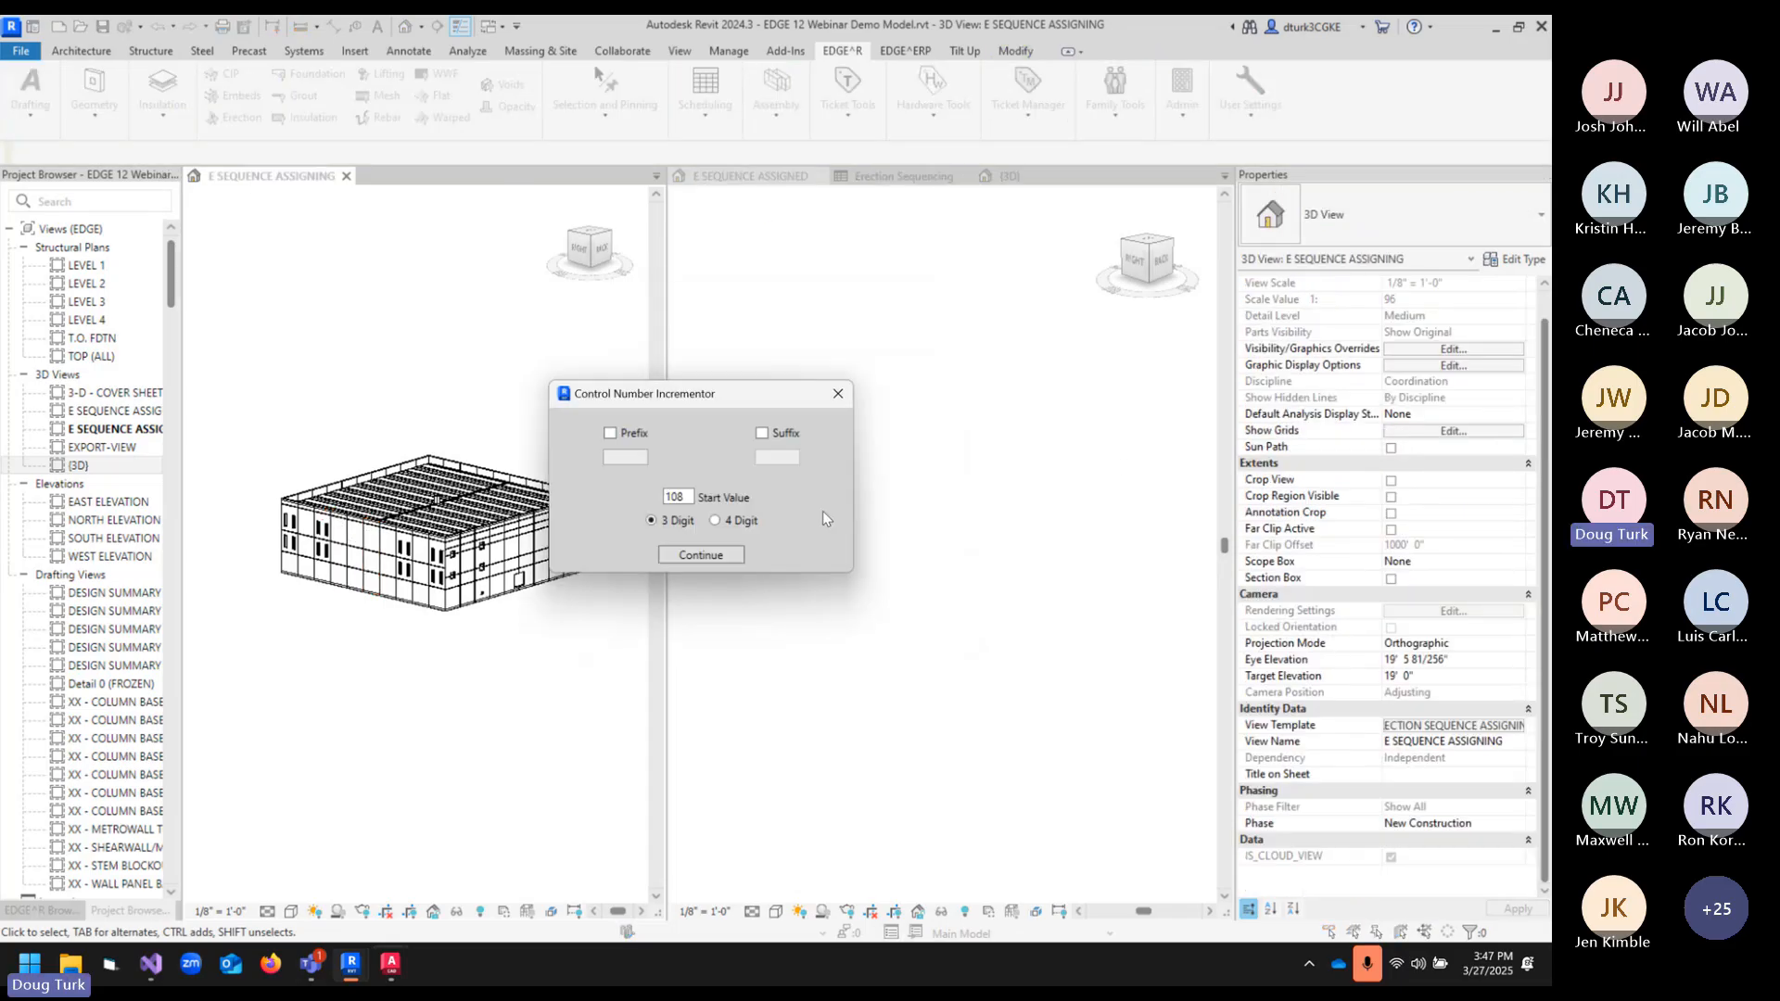
double_click(686, 498)
left_click(680, 503)
left_click(834, 398)
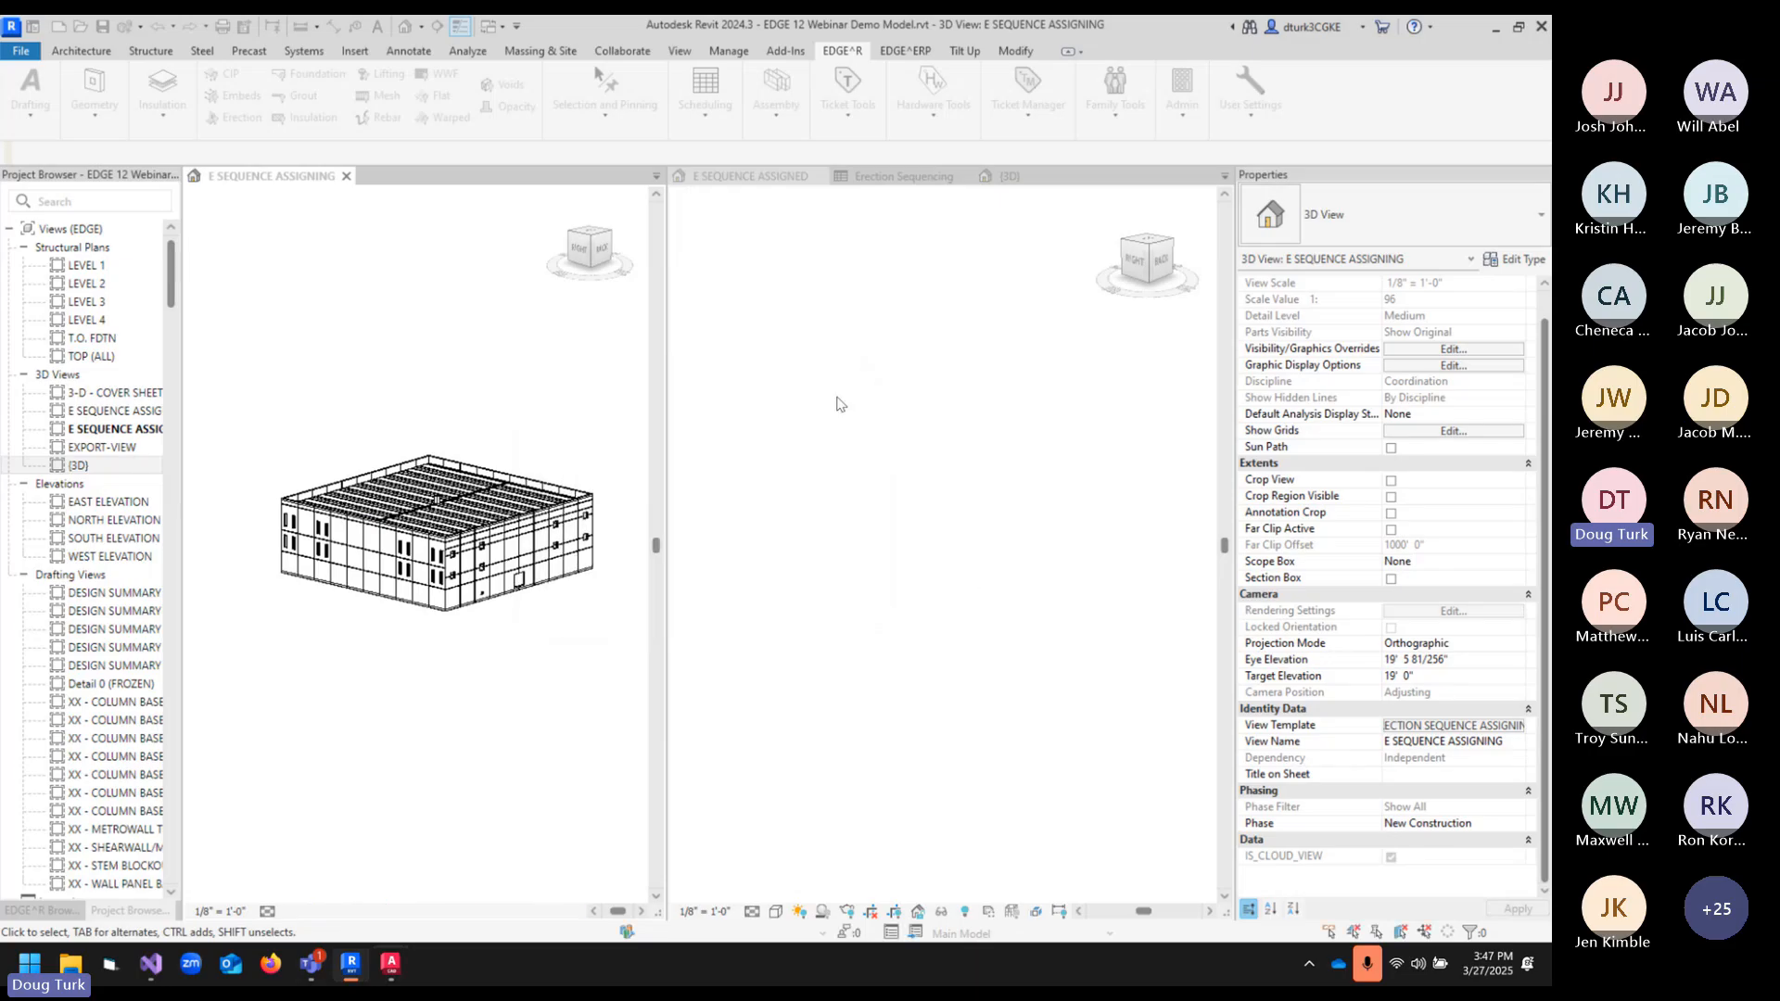
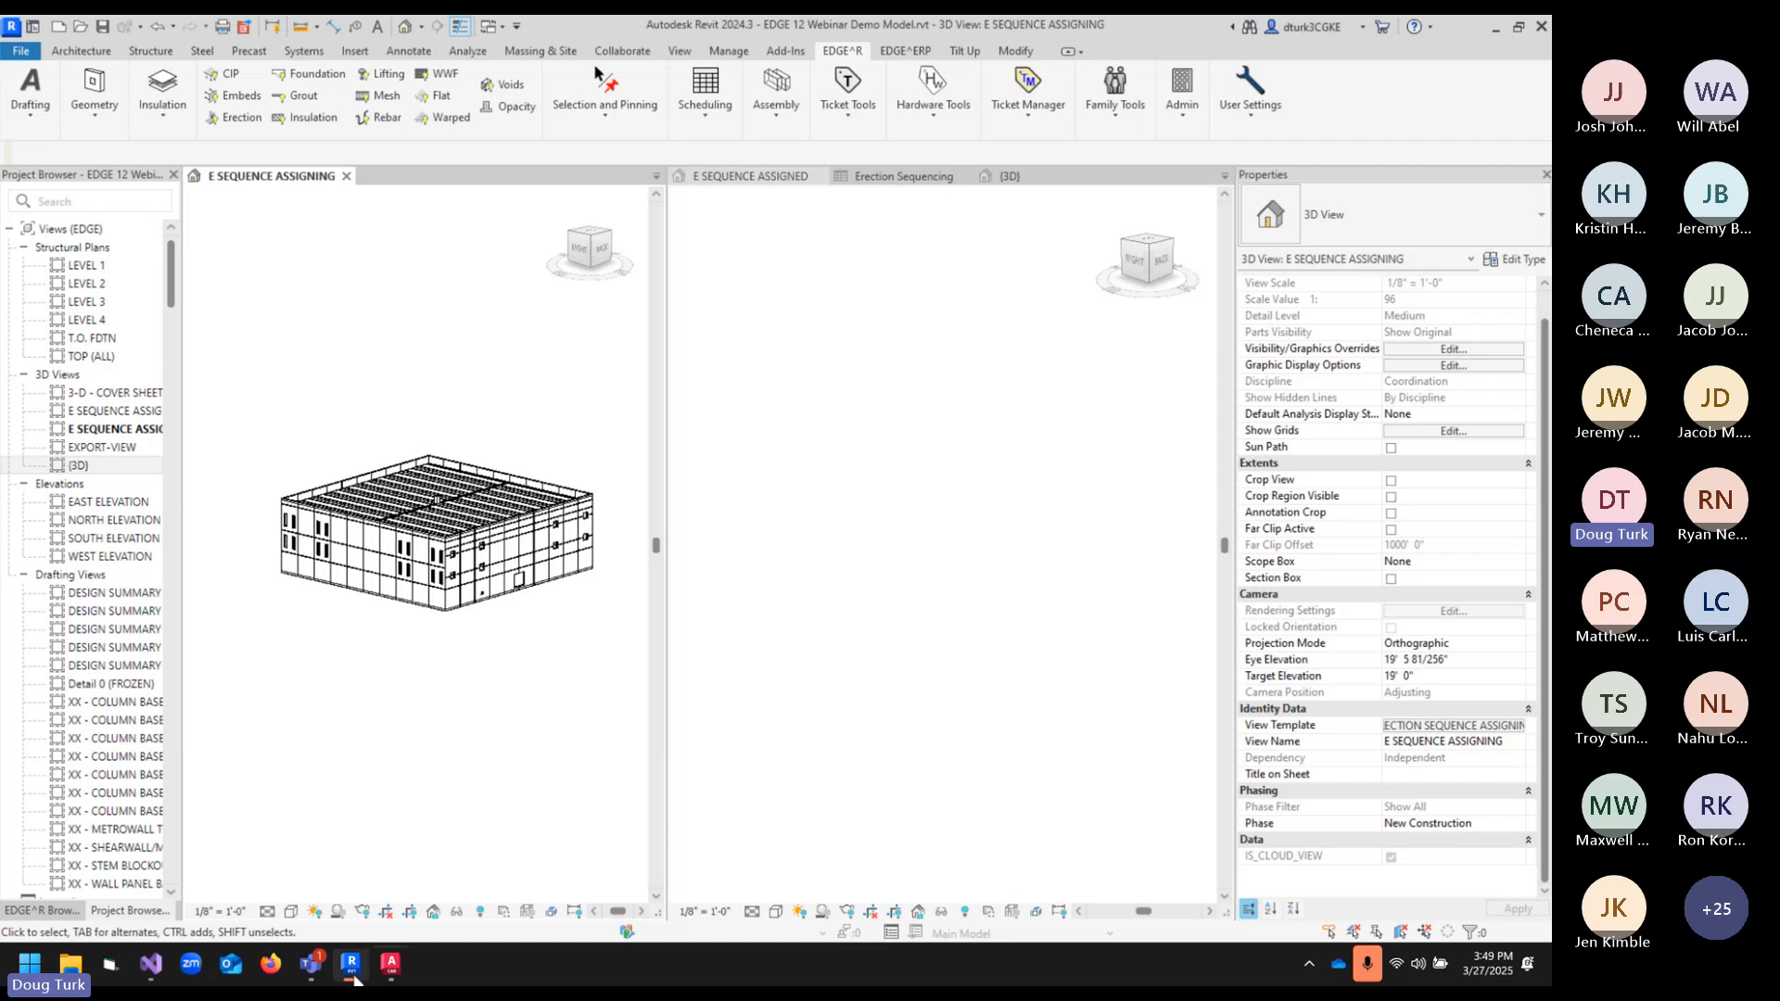
- Switch to the EDGE^R Release 12 Live Webinar window in Teams and open the meeting chat to check for attendee questions
mouse_move(313, 966)
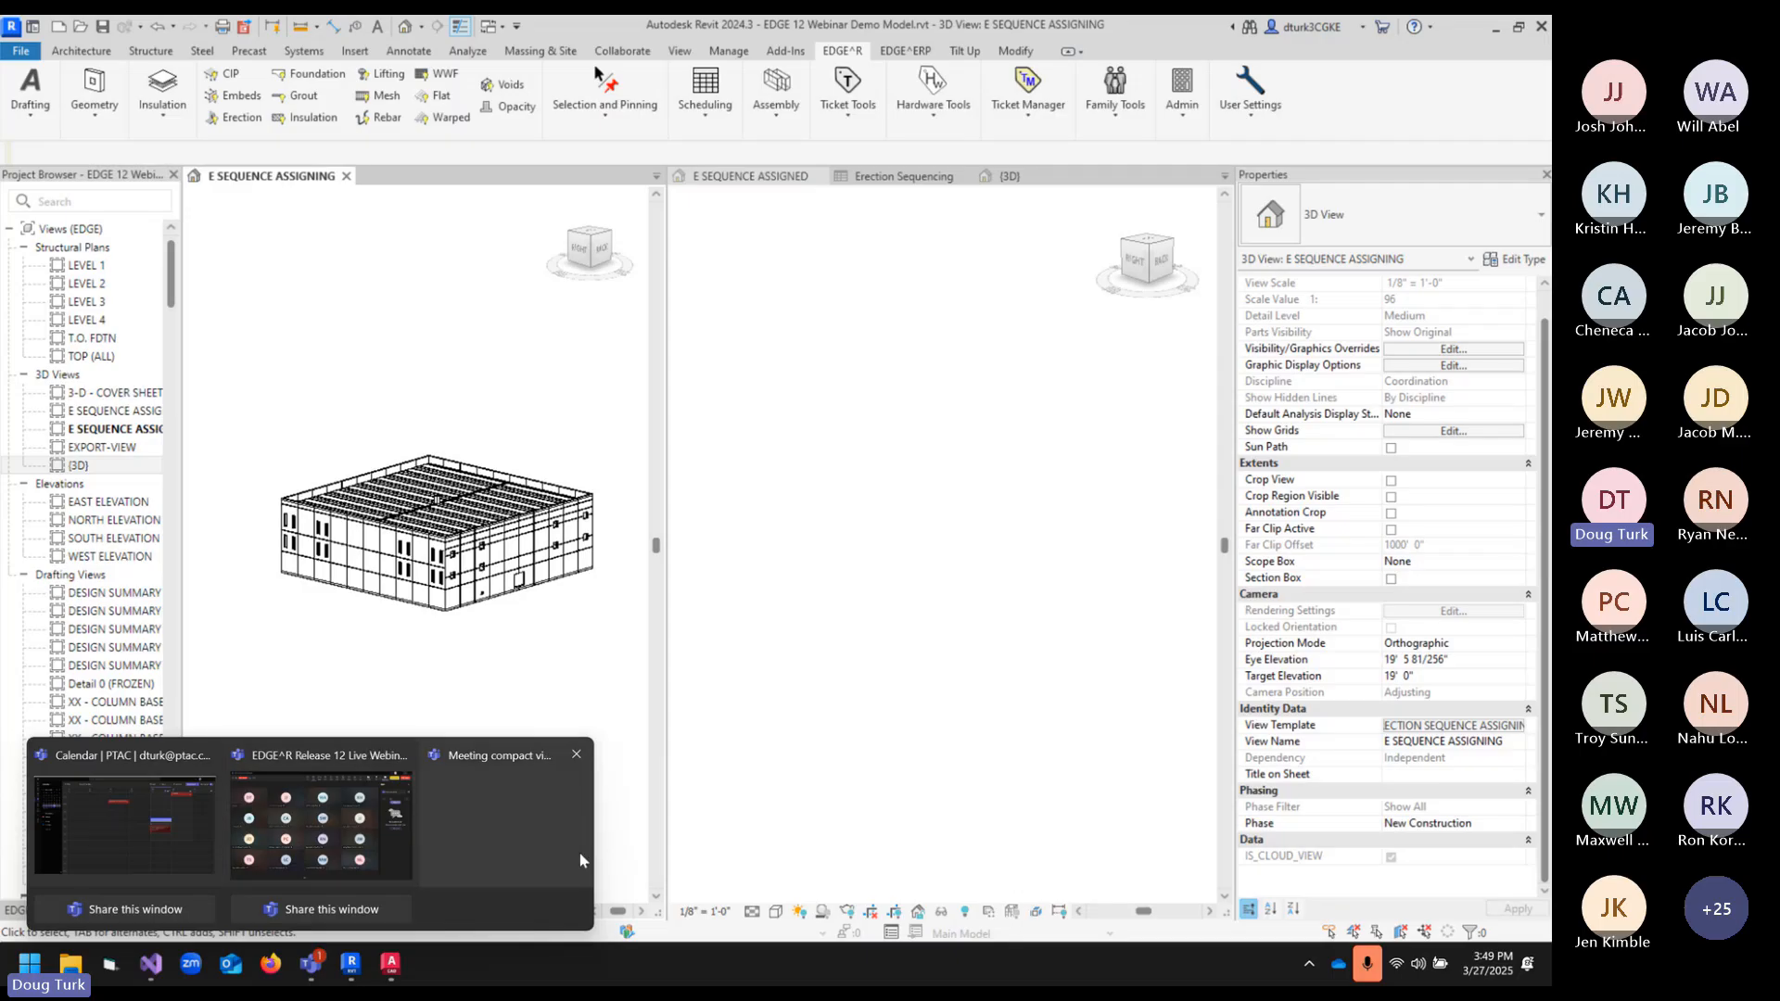
left_click(1038, 586)
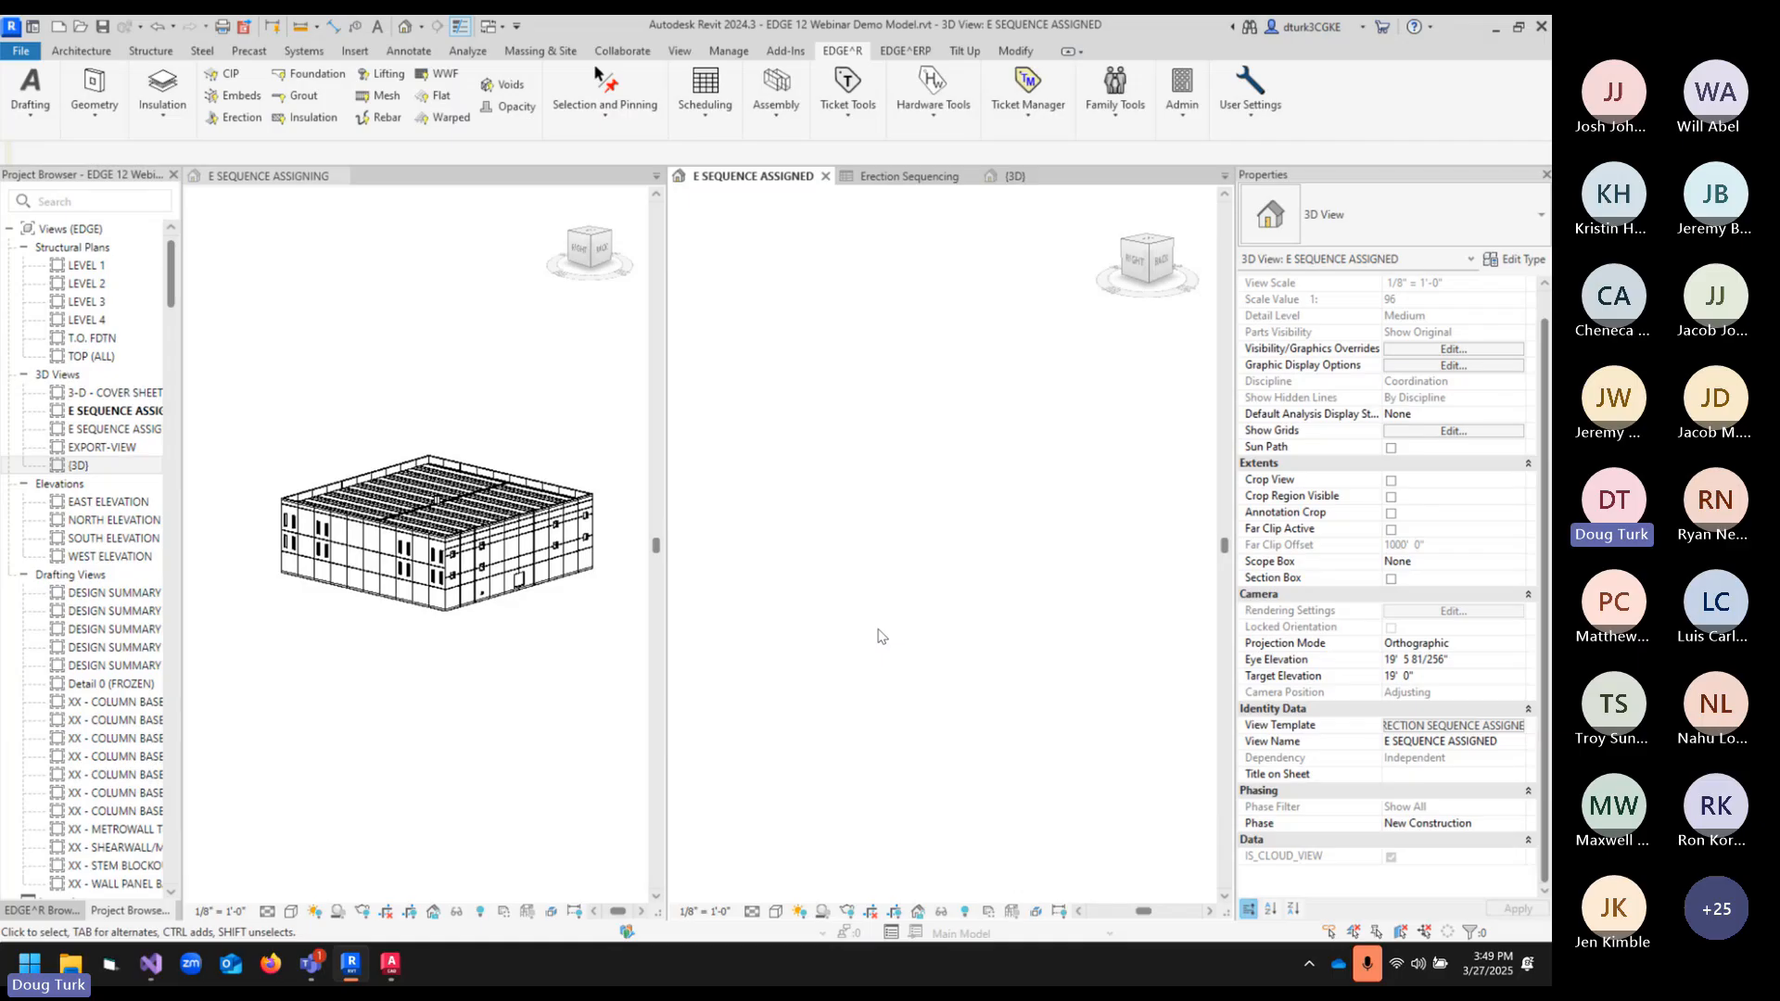
mouse_move(310, 964)
left_click(335, 846)
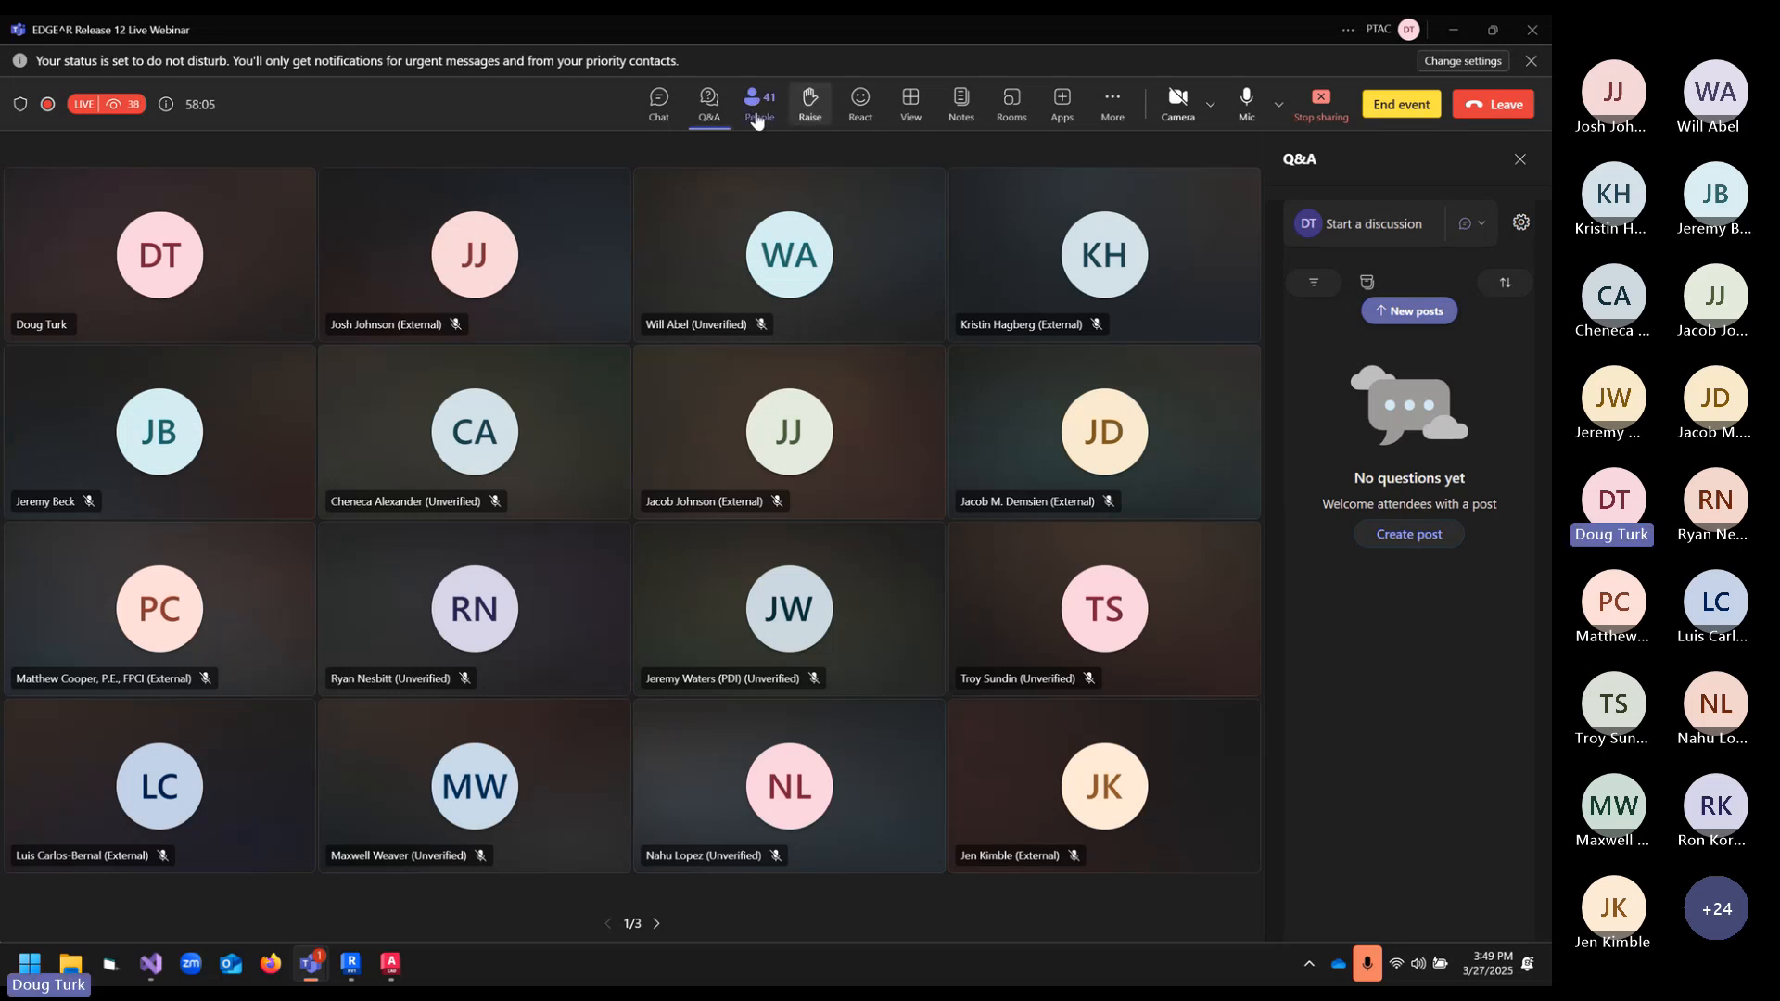
left_click(661, 102)
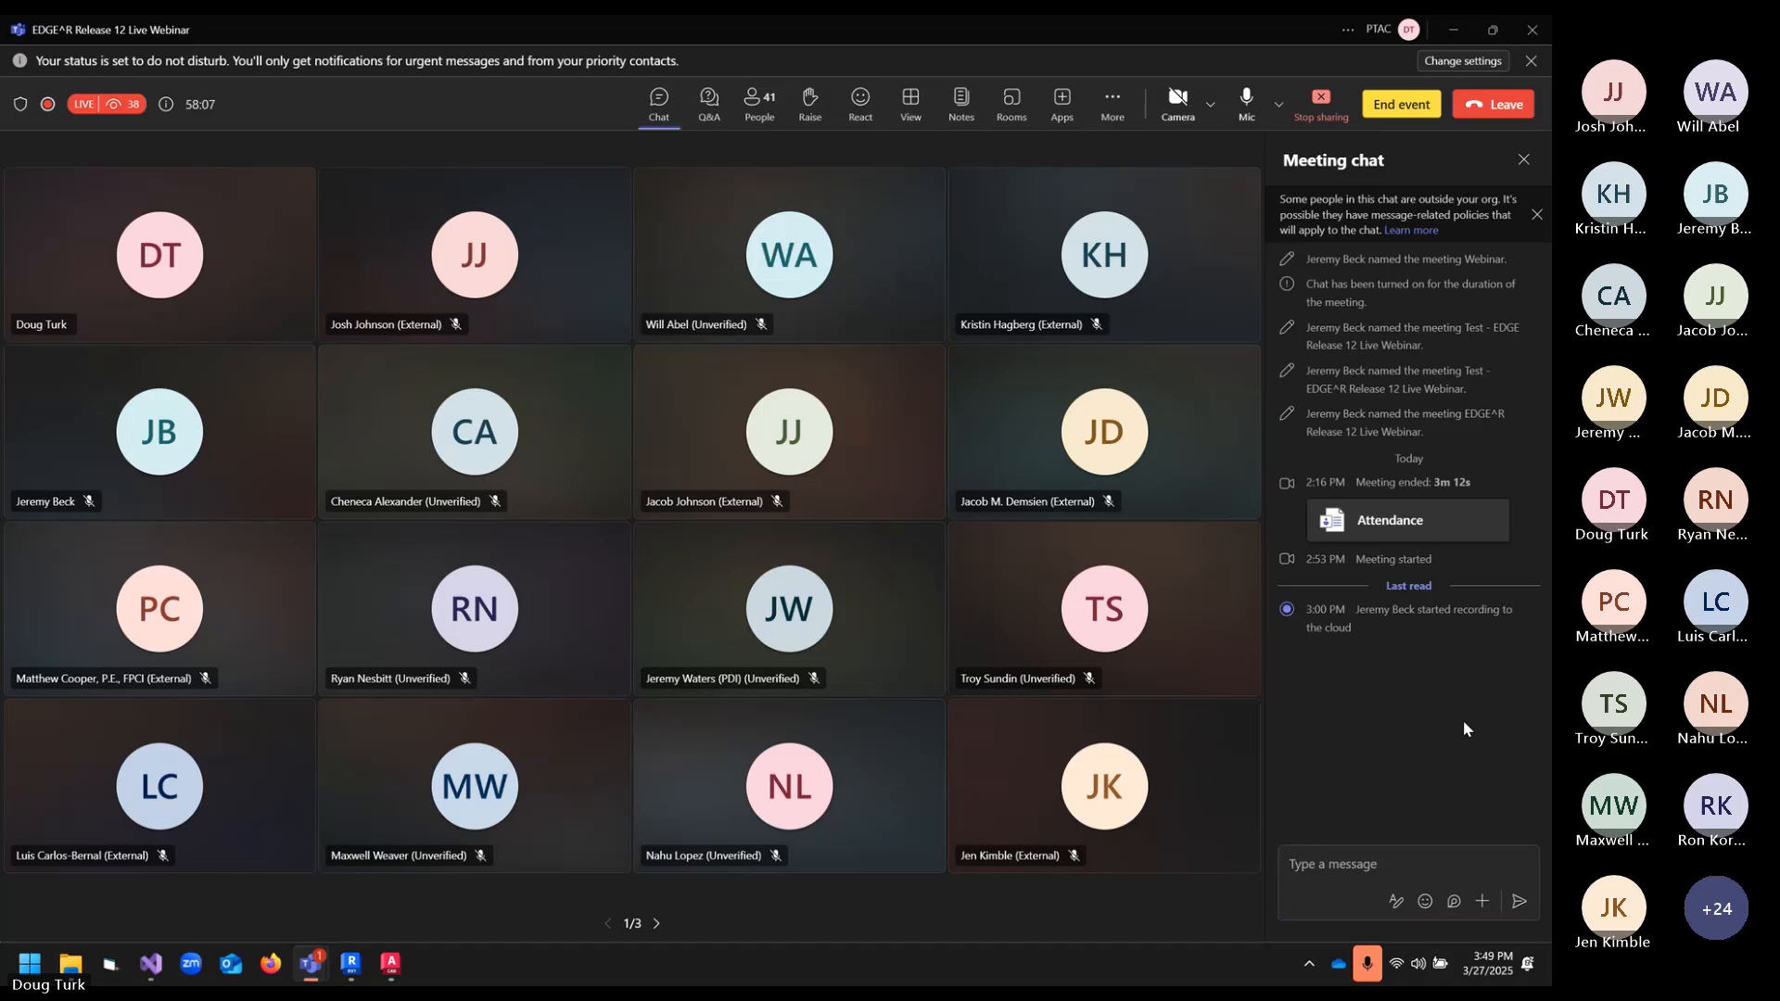
left_click(1384, 863)
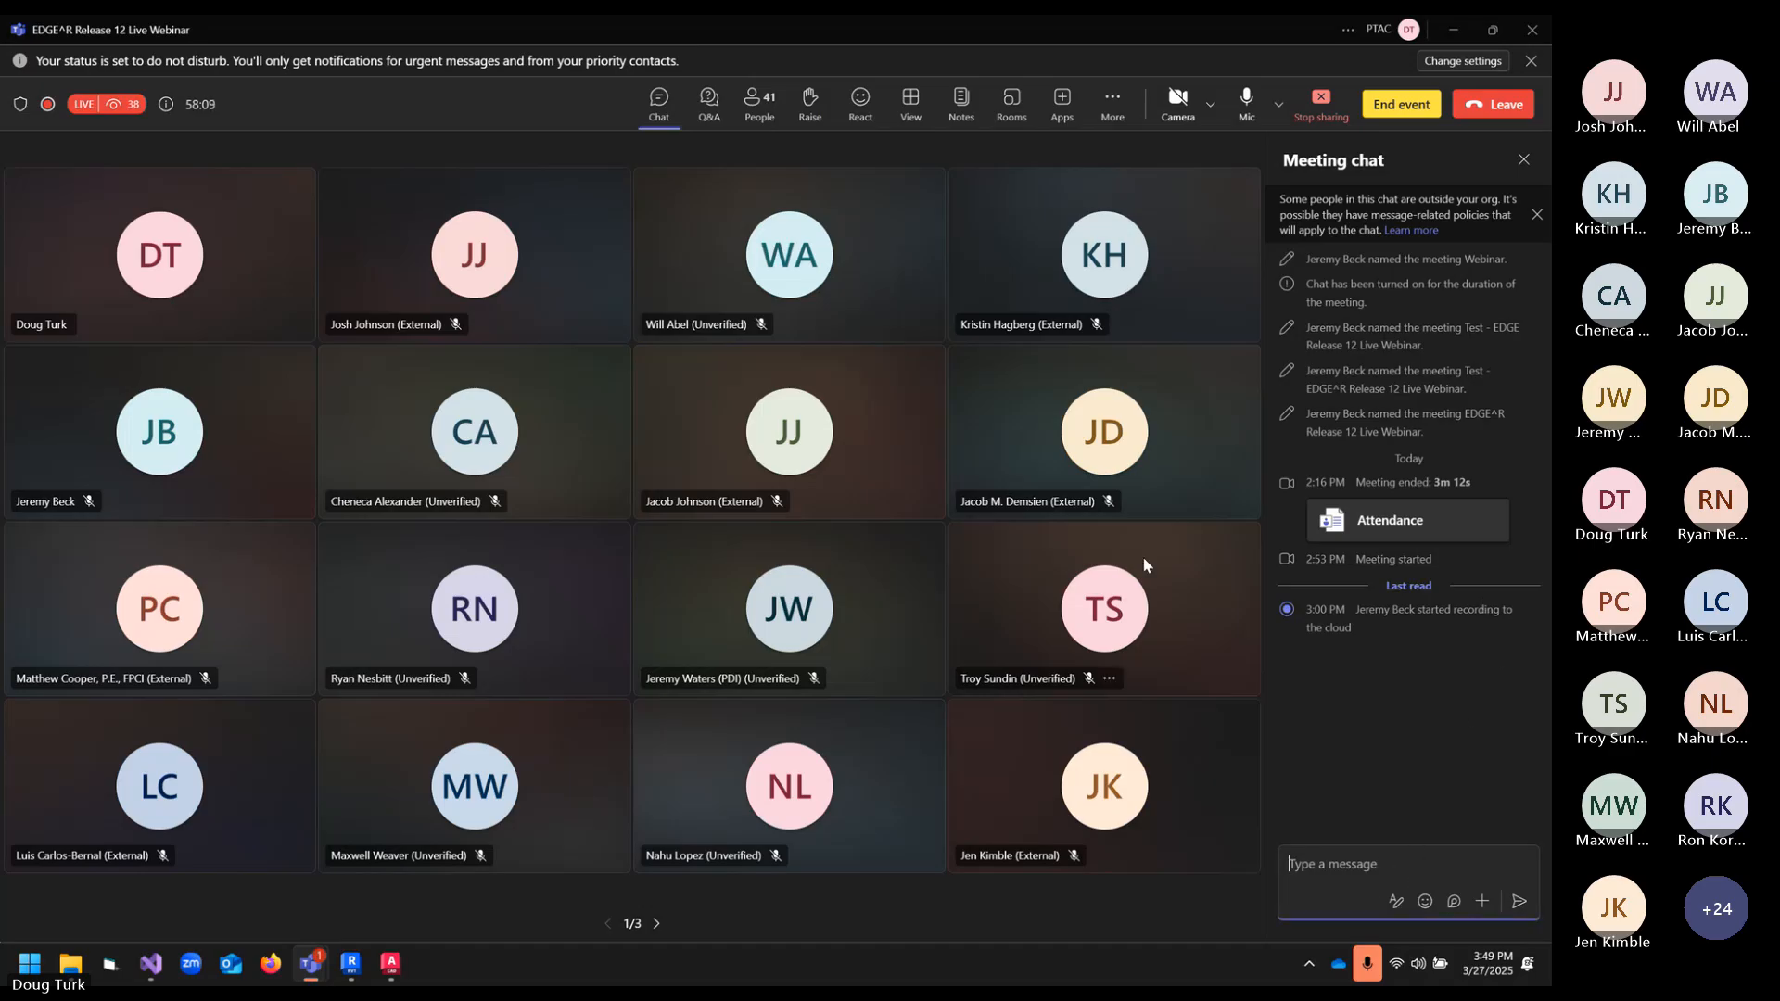
- Look through all pages of the webinar's participant gallery alongside the meeting chat and return to the first page
left_click(657, 924)
left_click(656, 924)
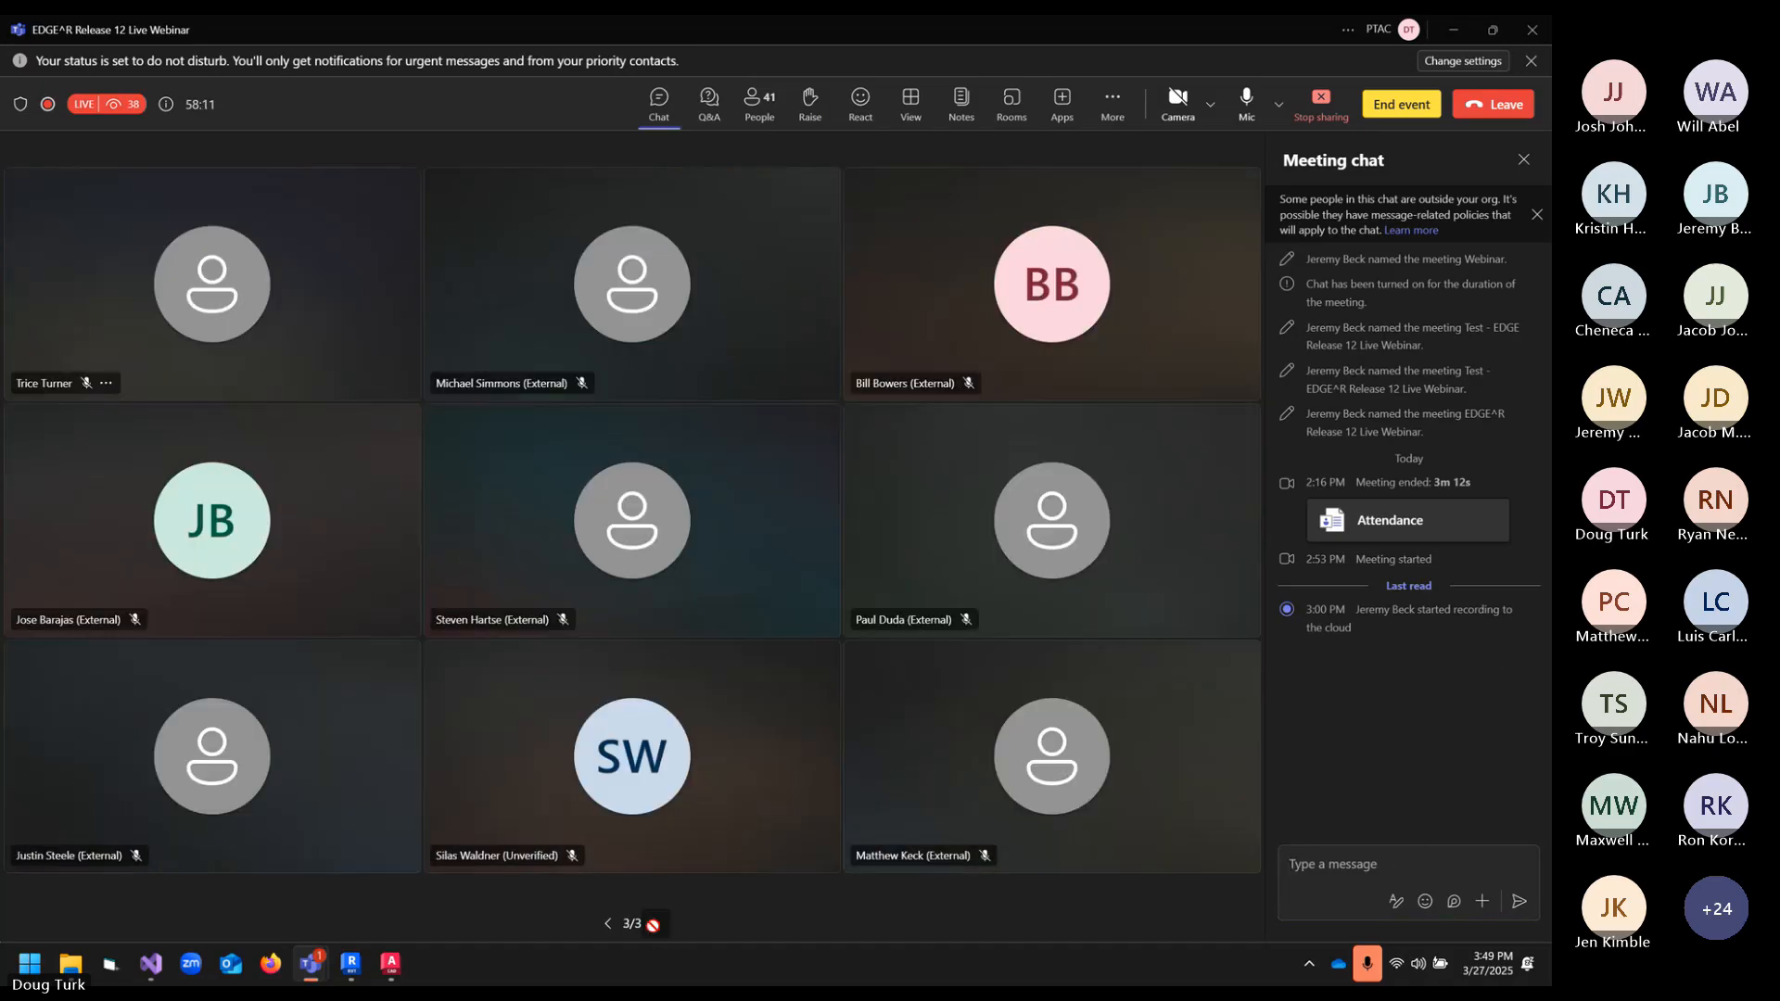
left_click(608, 924)
left_click(608, 925)
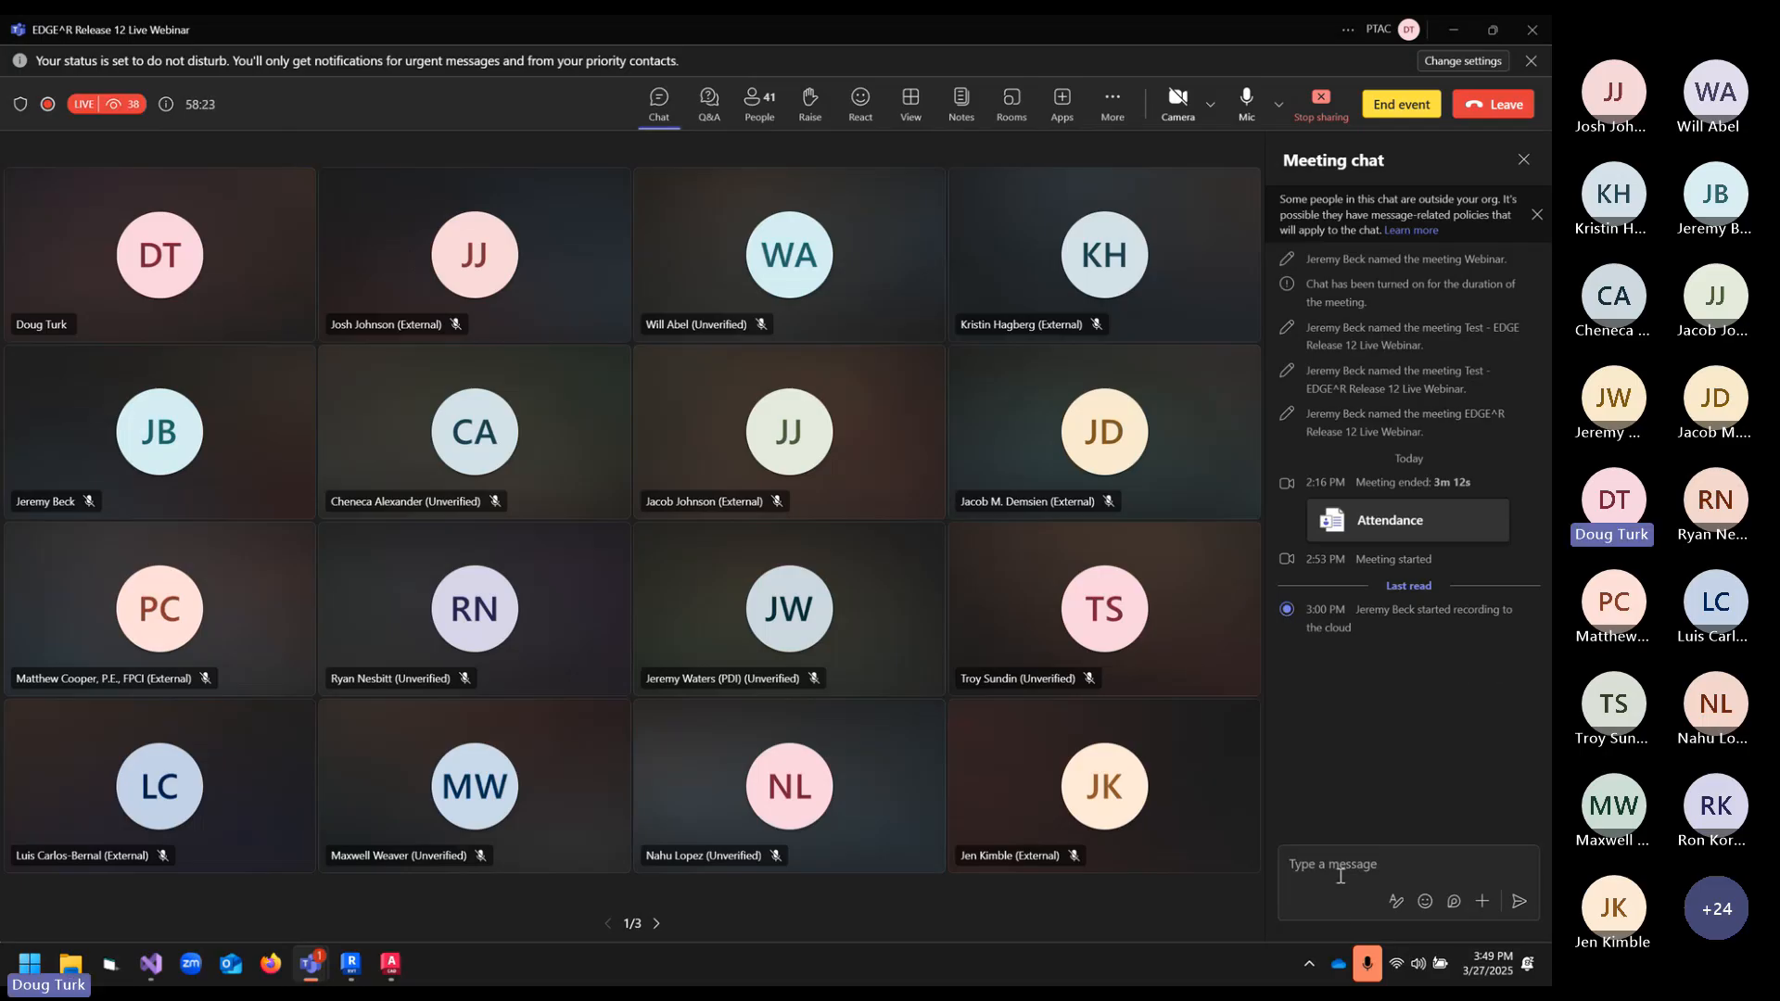
left_click(1347, 874)
left_click(656, 925)
left_click(656, 925)
left_click(608, 924)
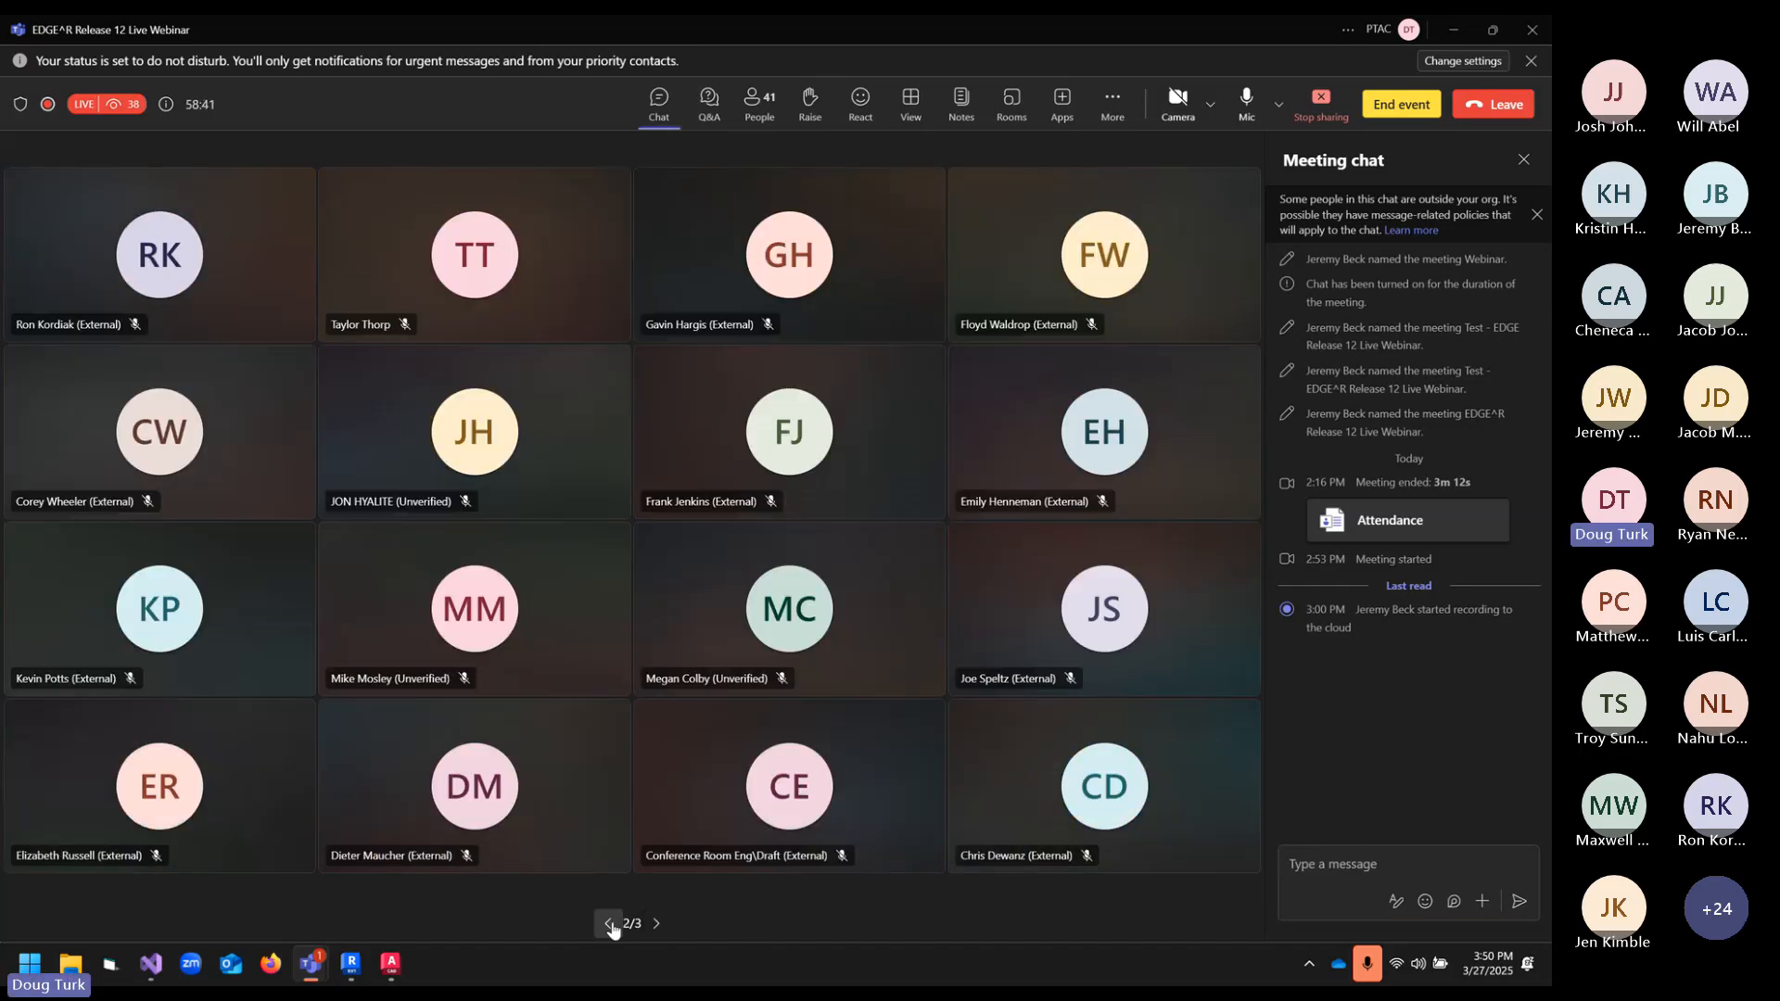
left_click(608, 923)
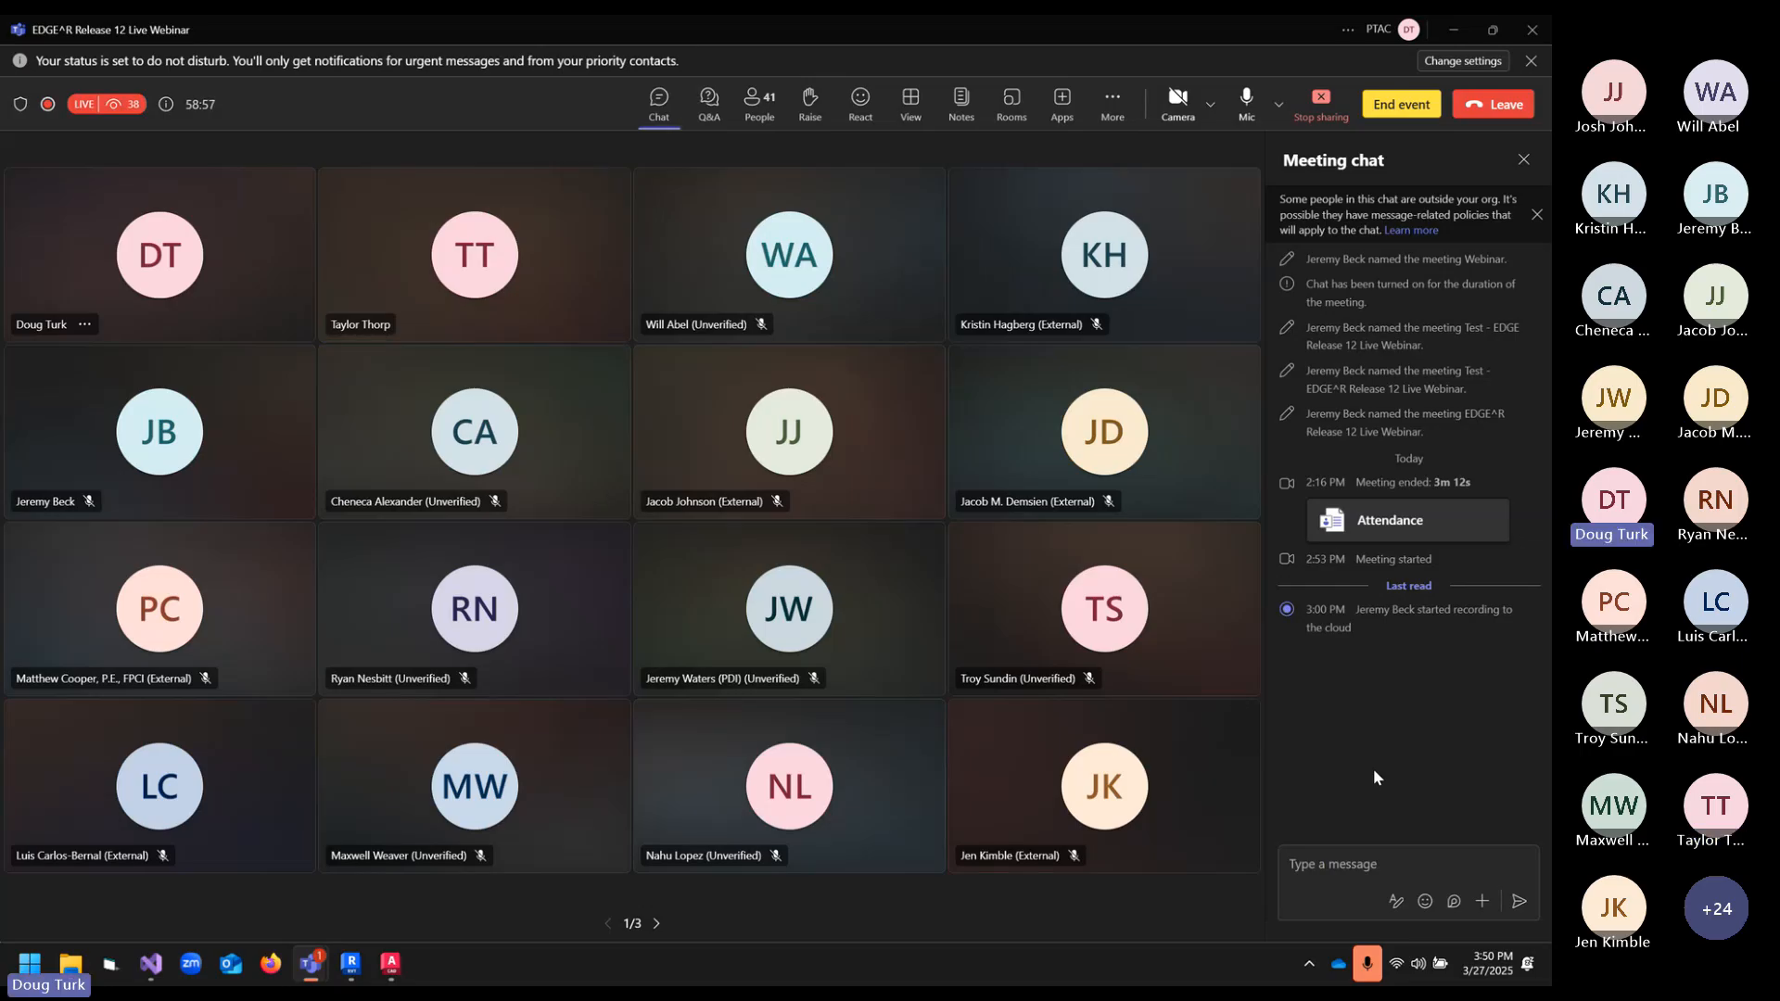
- Switch to Revit and close the E SEQUENCE ASSIGNED, {3D} and Erection Sequencing views, keeping E SEQUENCE ASSIGNING open
left_click(352, 964)
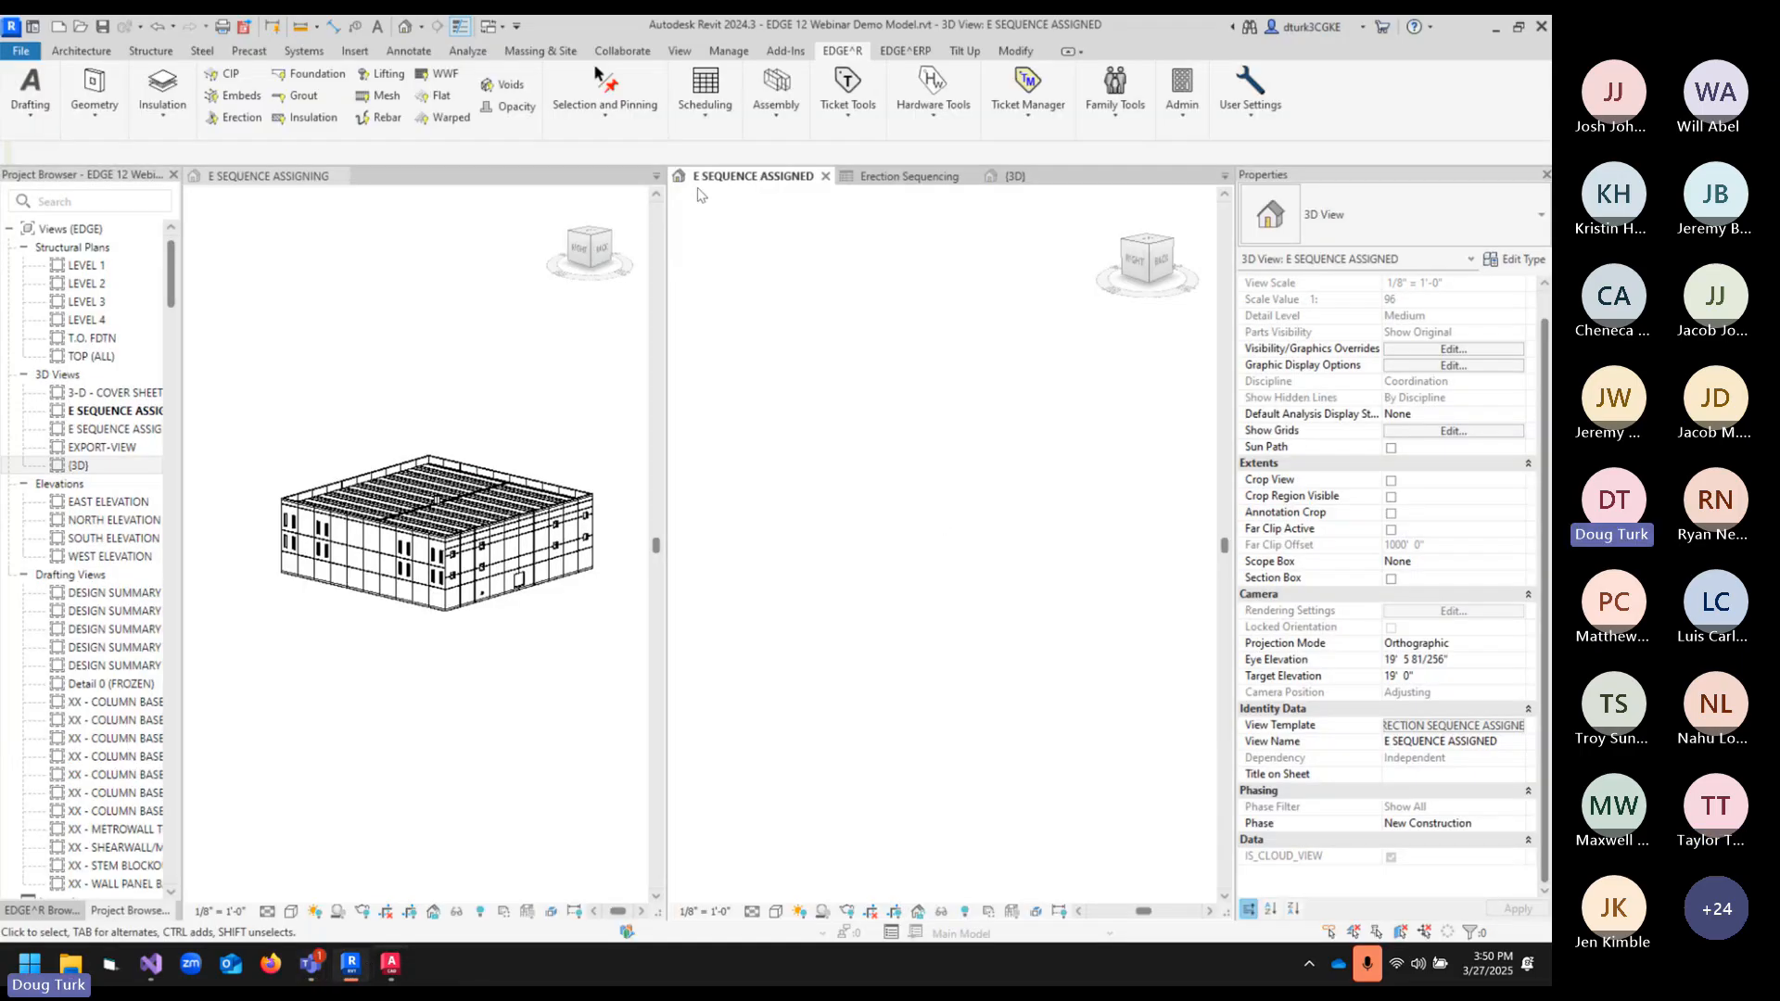
left_click(760, 183)
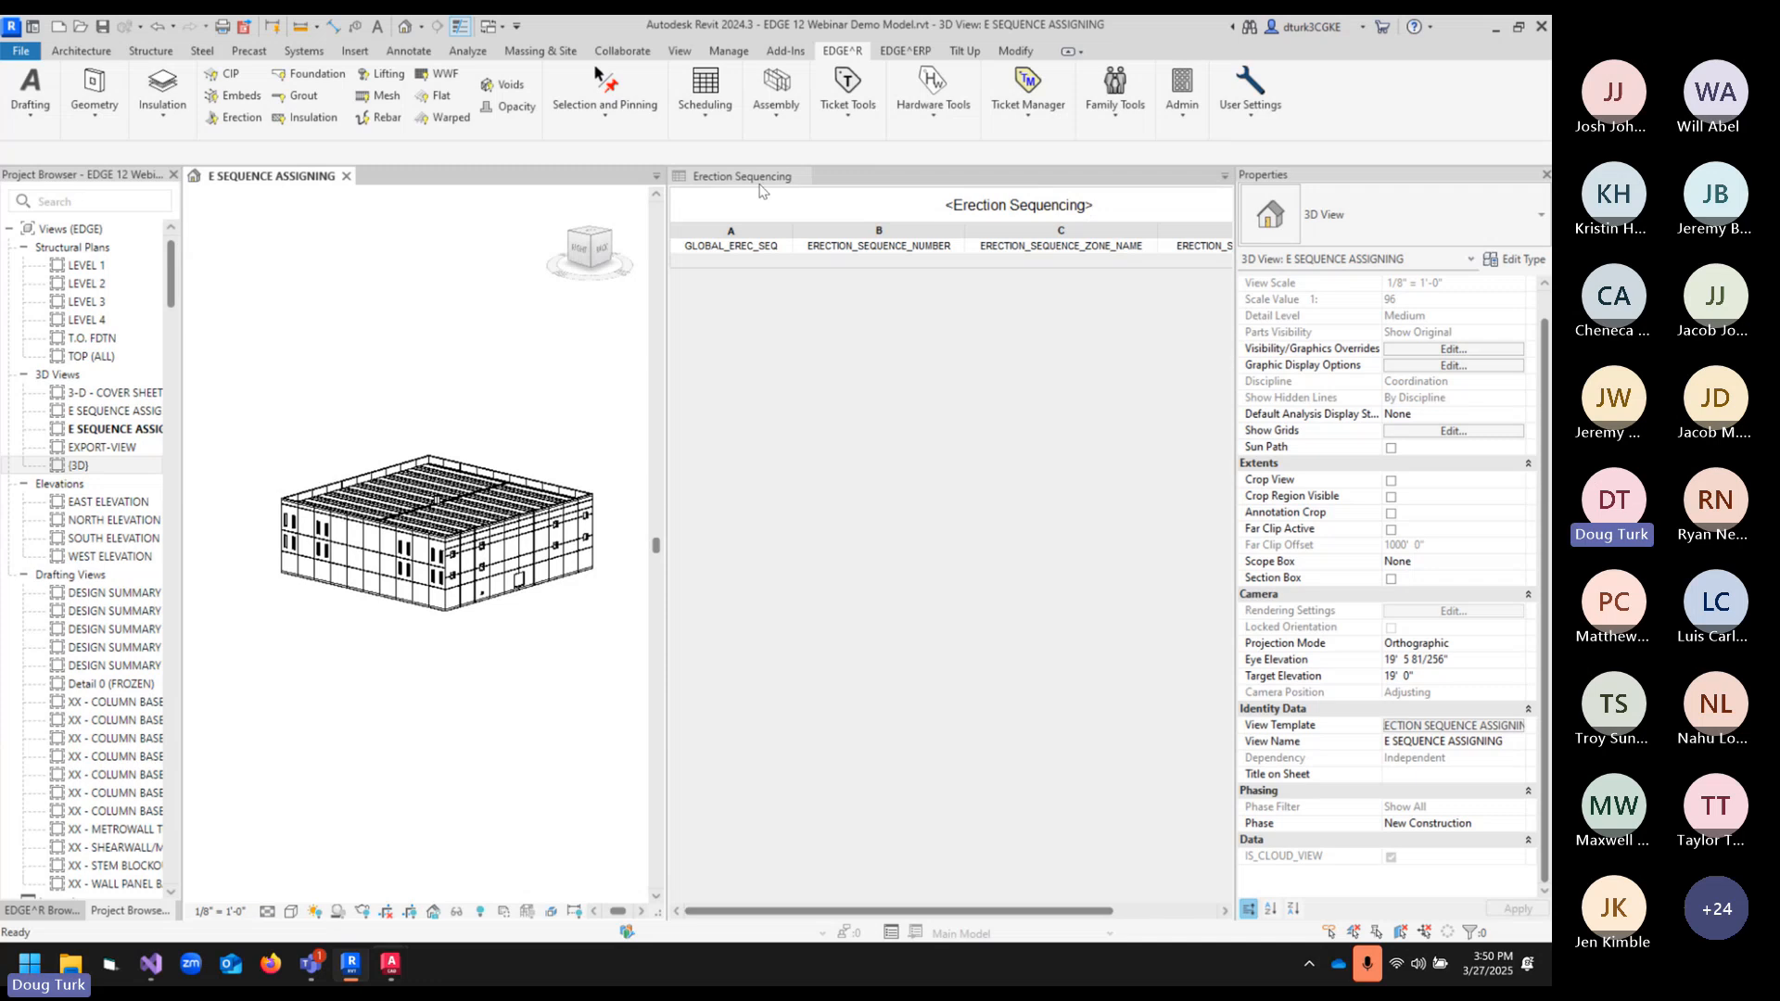
left_click(803, 176)
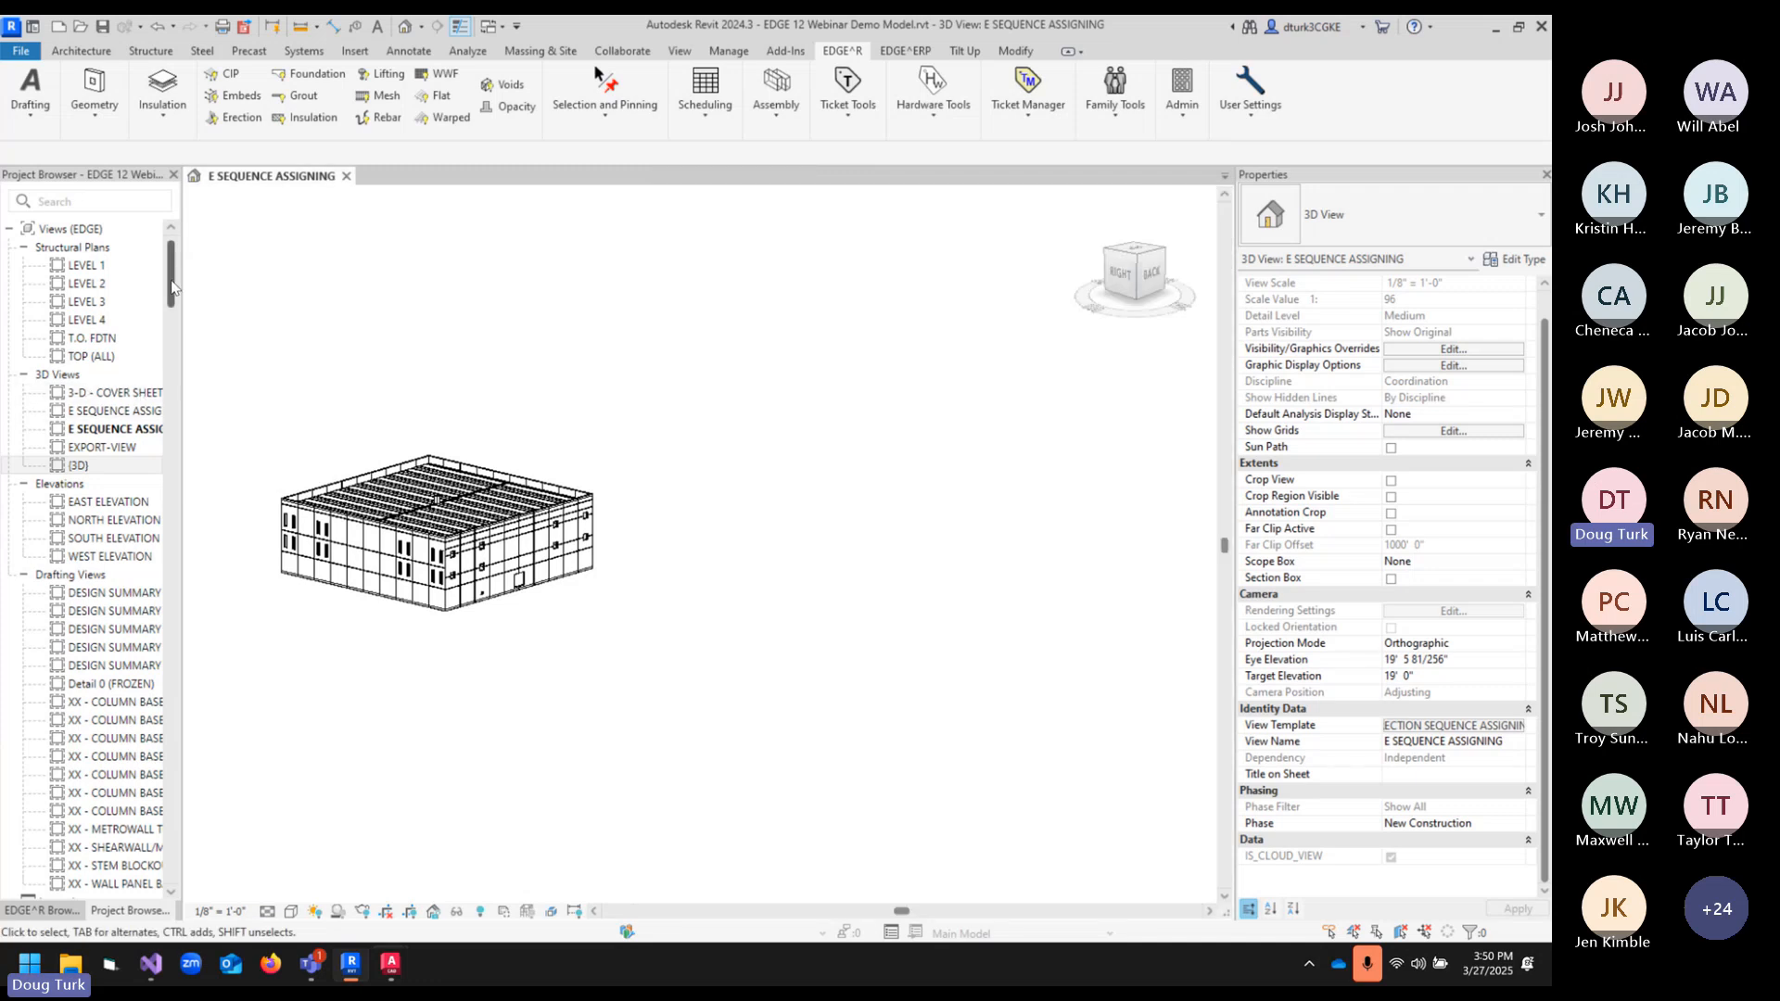
- Open sheet 3 - INS - 03 and activate its INSULATION DETAIL - 50-100 legend at detail 61
left_click_drag(171, 271, 191, 494)
left_click(97, 663)
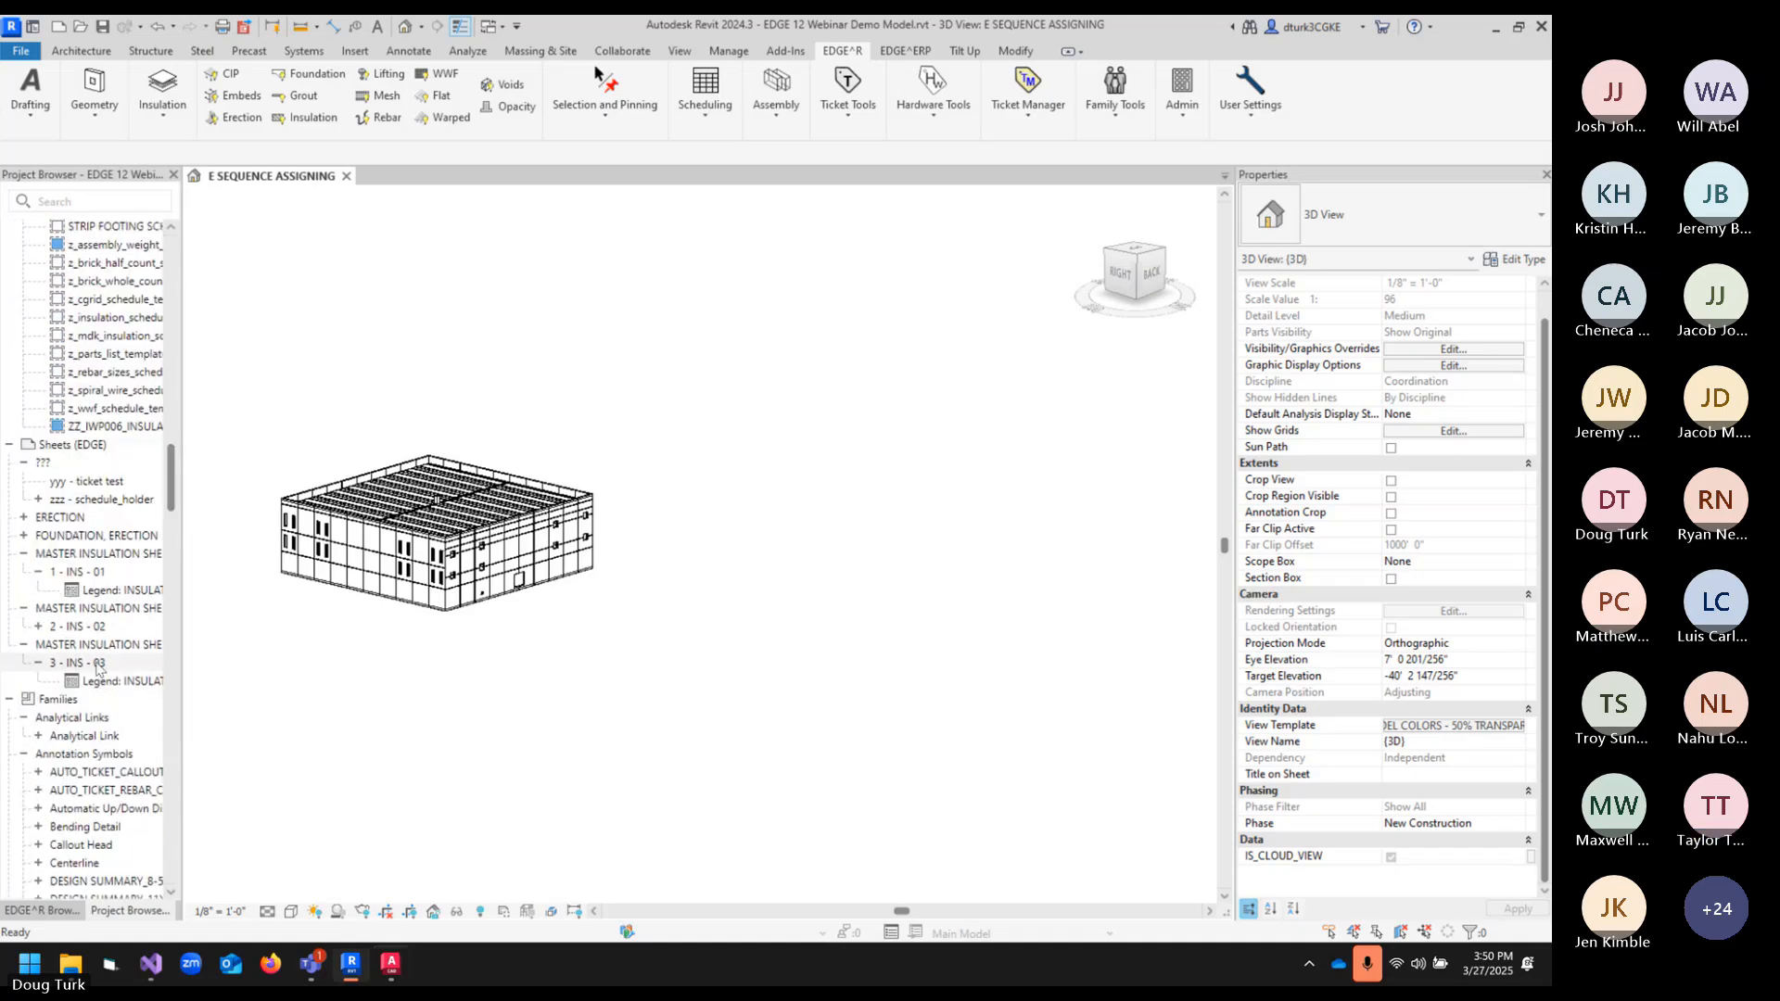
double_click(99, 669)
double_click(752, 499)
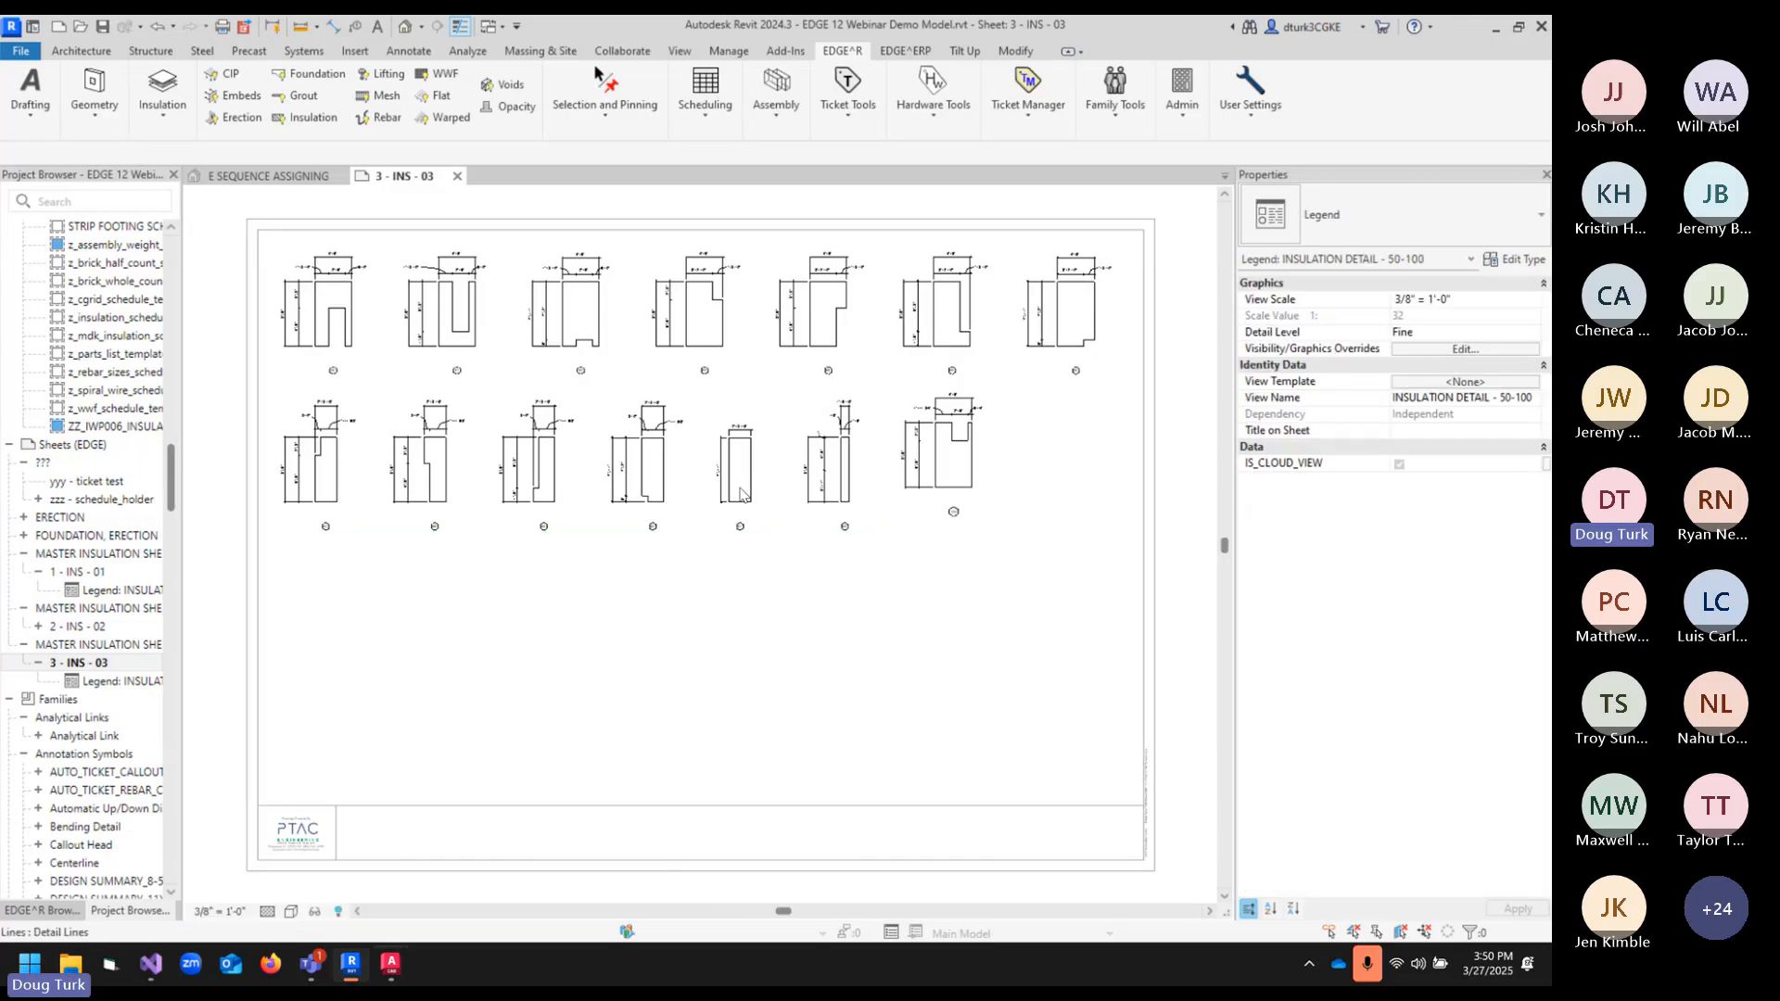
scroll(752, 500, "up", 5)
middle_click_drag(751, 500, 751, 536)
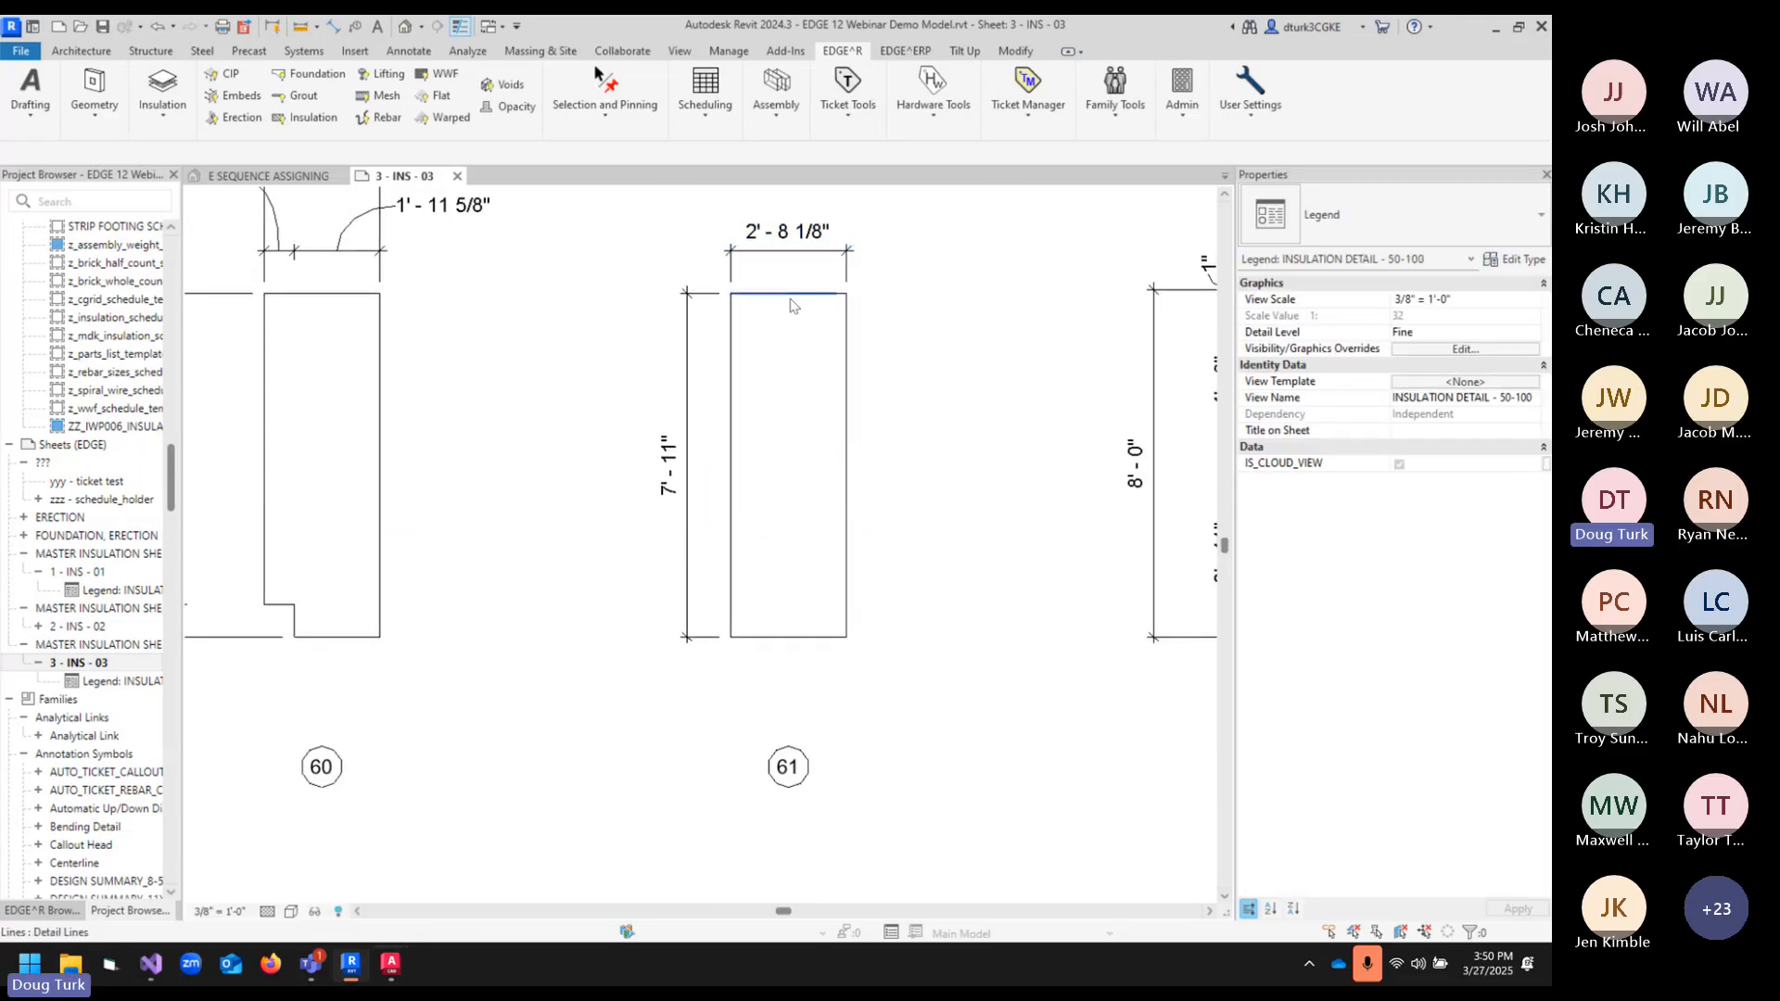
- Inspect insulation detail 61 on the sheet by highlighting its outline and dimensions, leaving nothing selected
left_click_drag(626, 211, 961, 715)
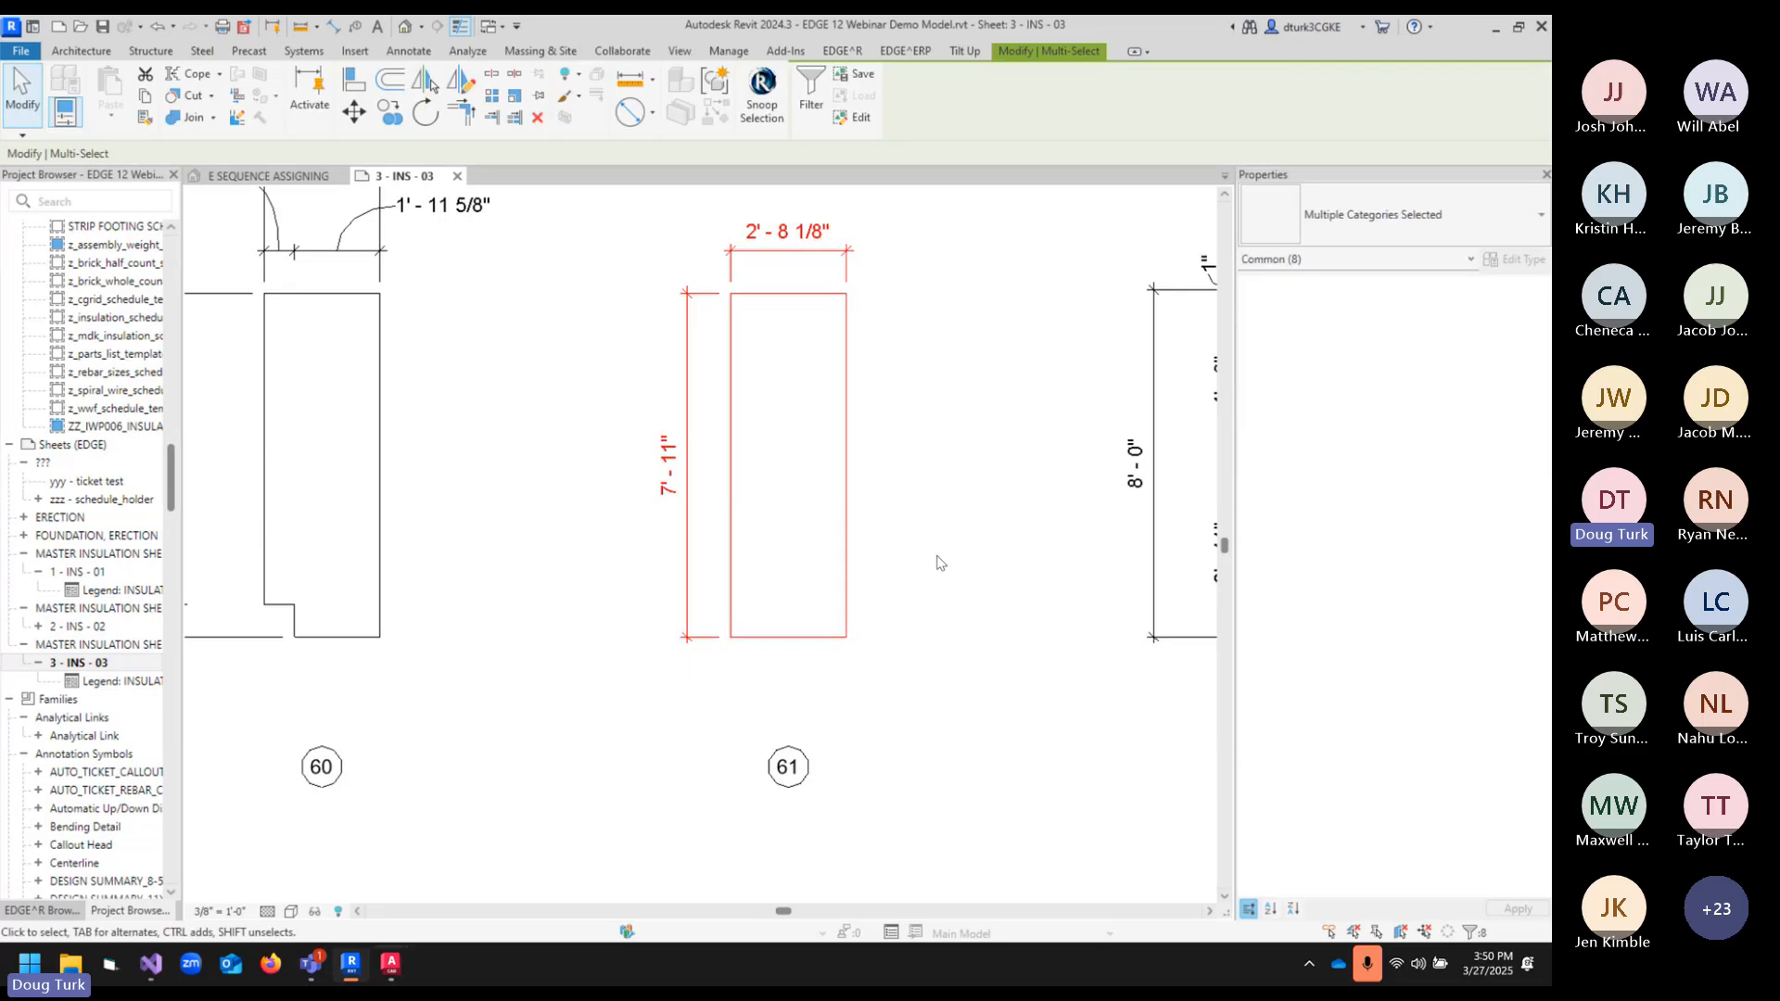
left_click(938, 560)
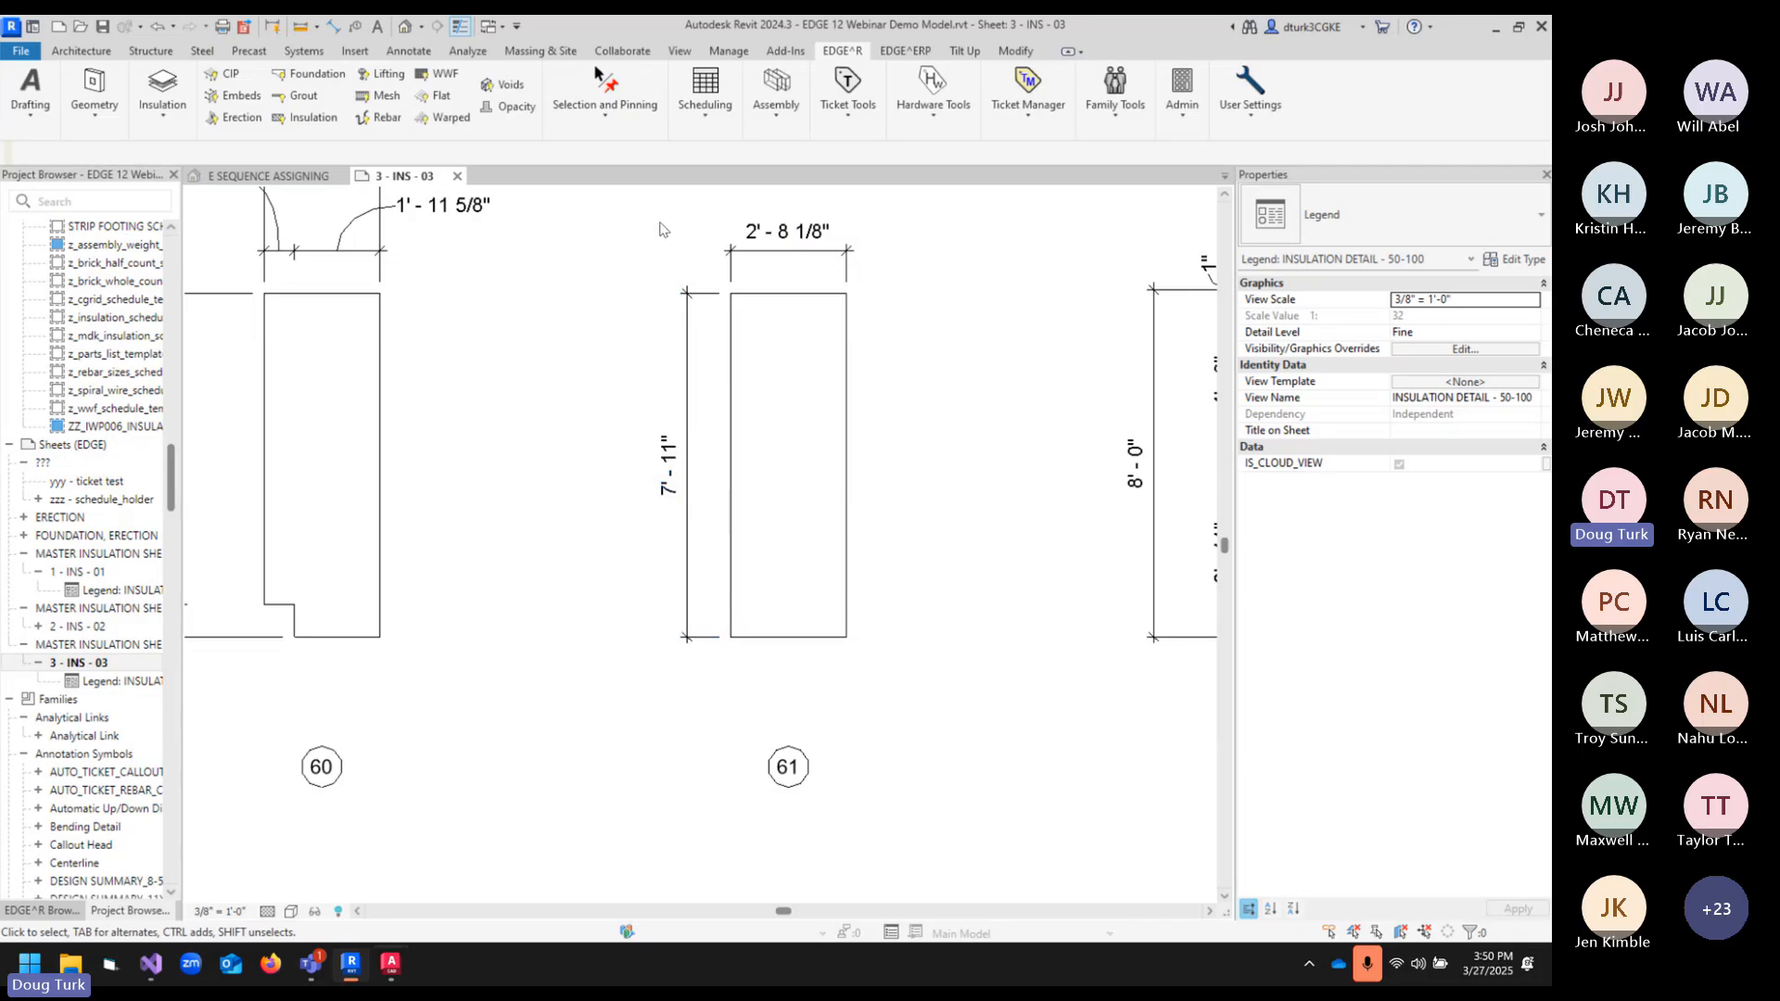
left_click_drag(627, 198, 951, 686)
left_click(961, 642)
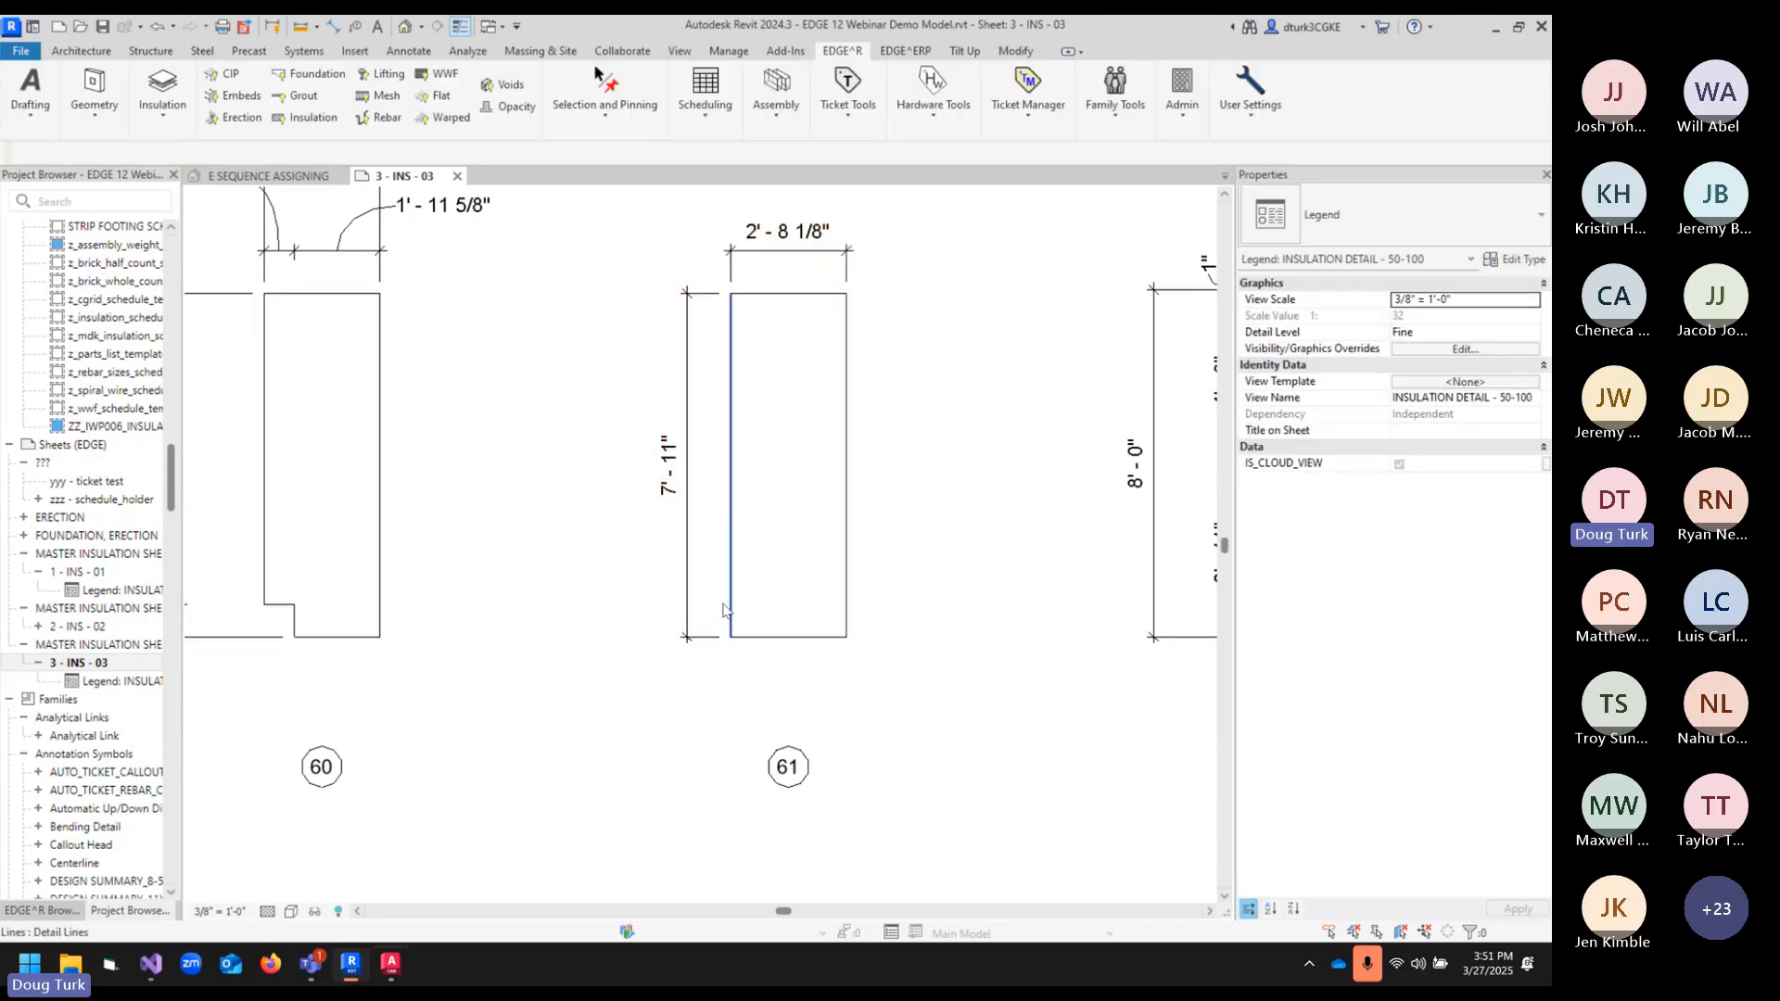
left_click(684, 542)
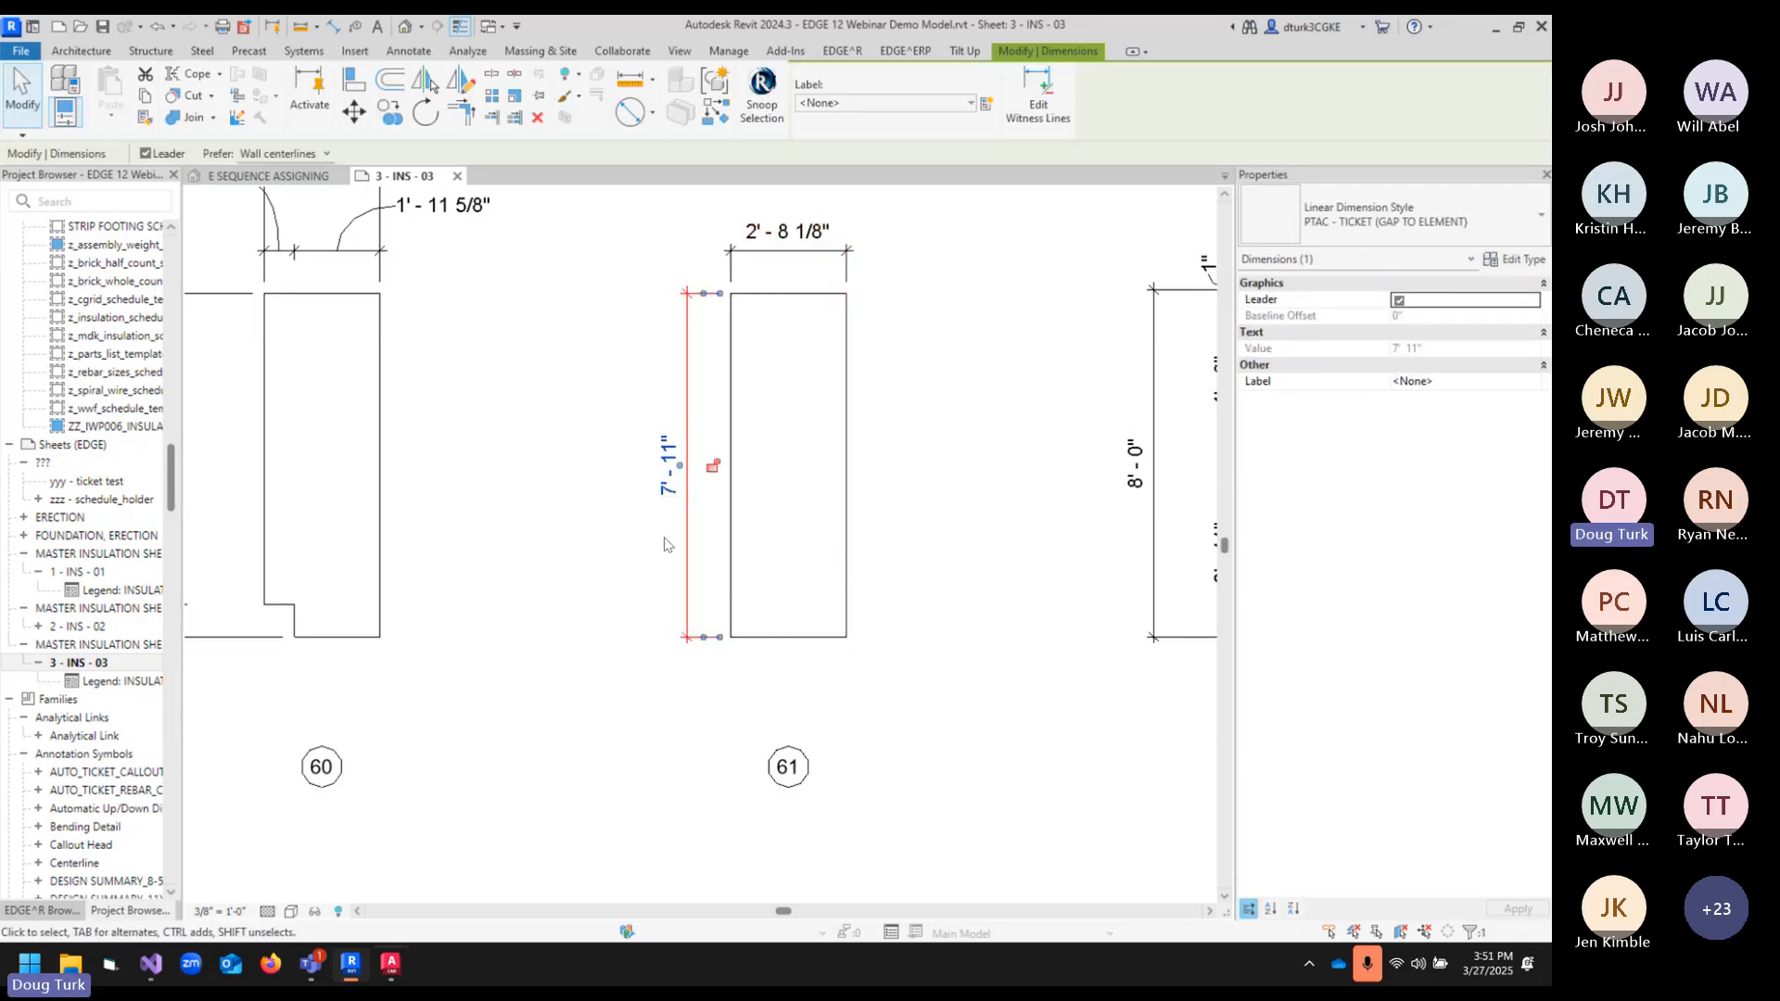
left_click(777, 538)
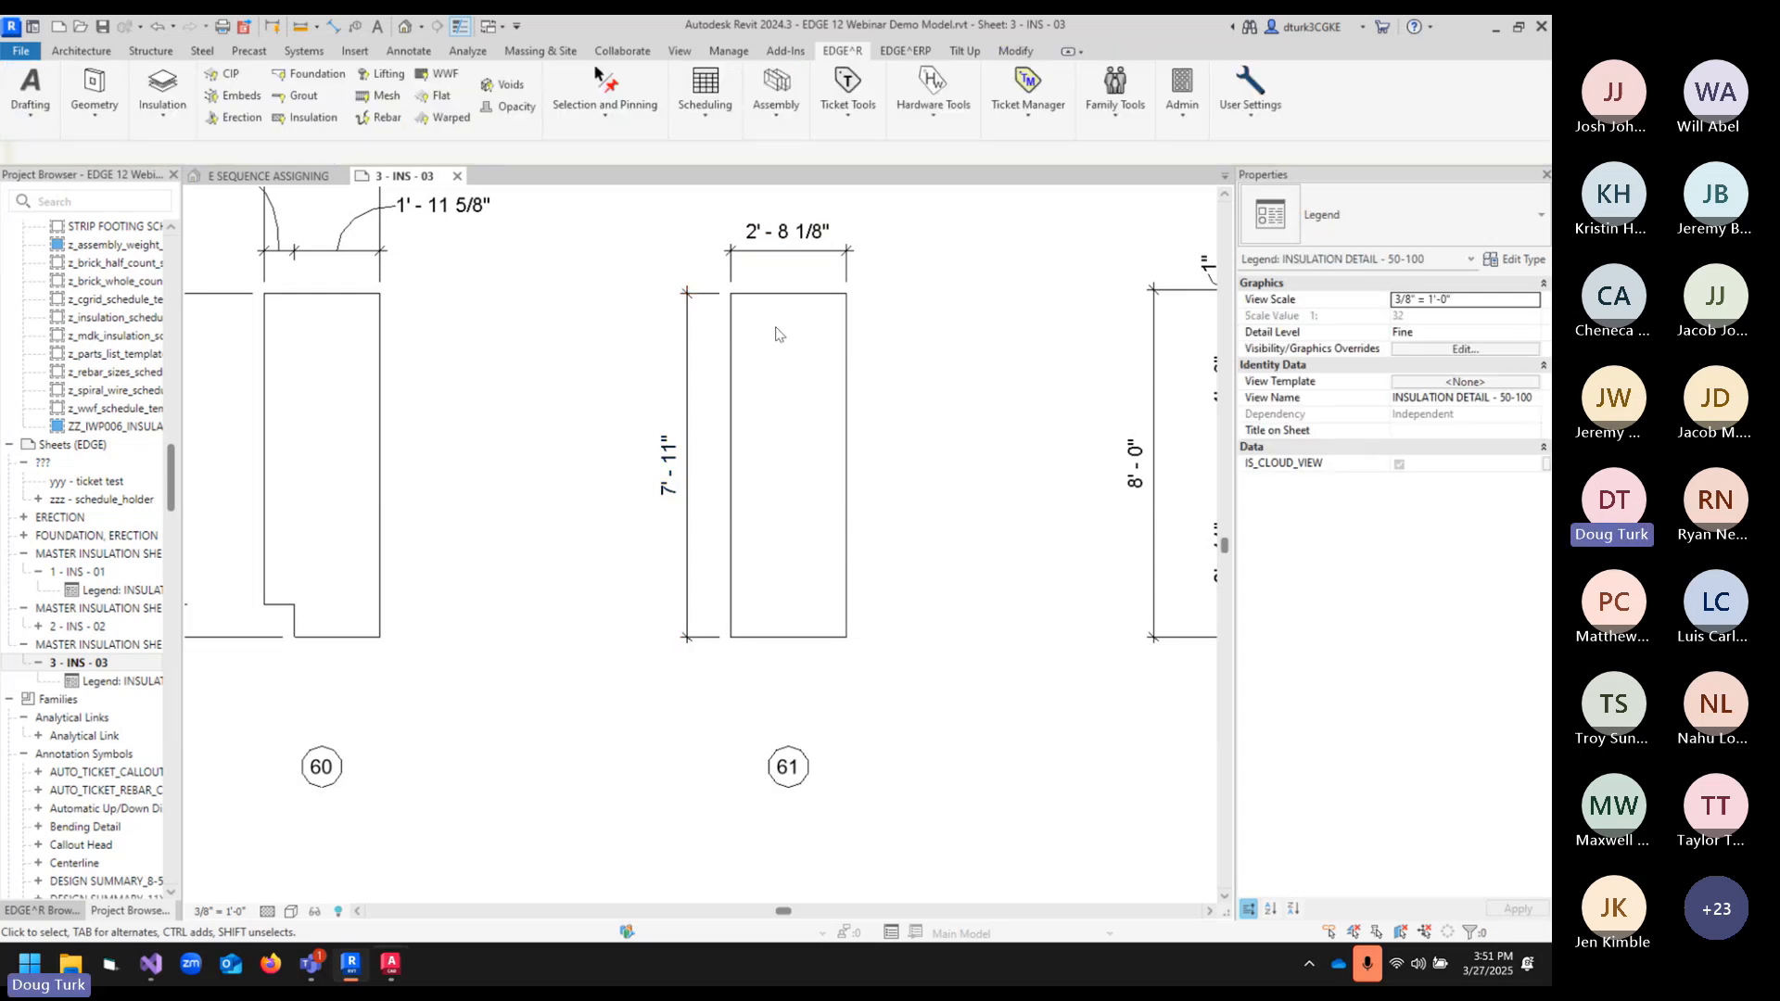
left_click_drag(725, 286, 929, 684)
left_click(930, 664)
middle_click_drag(599, 296, 637, 412)
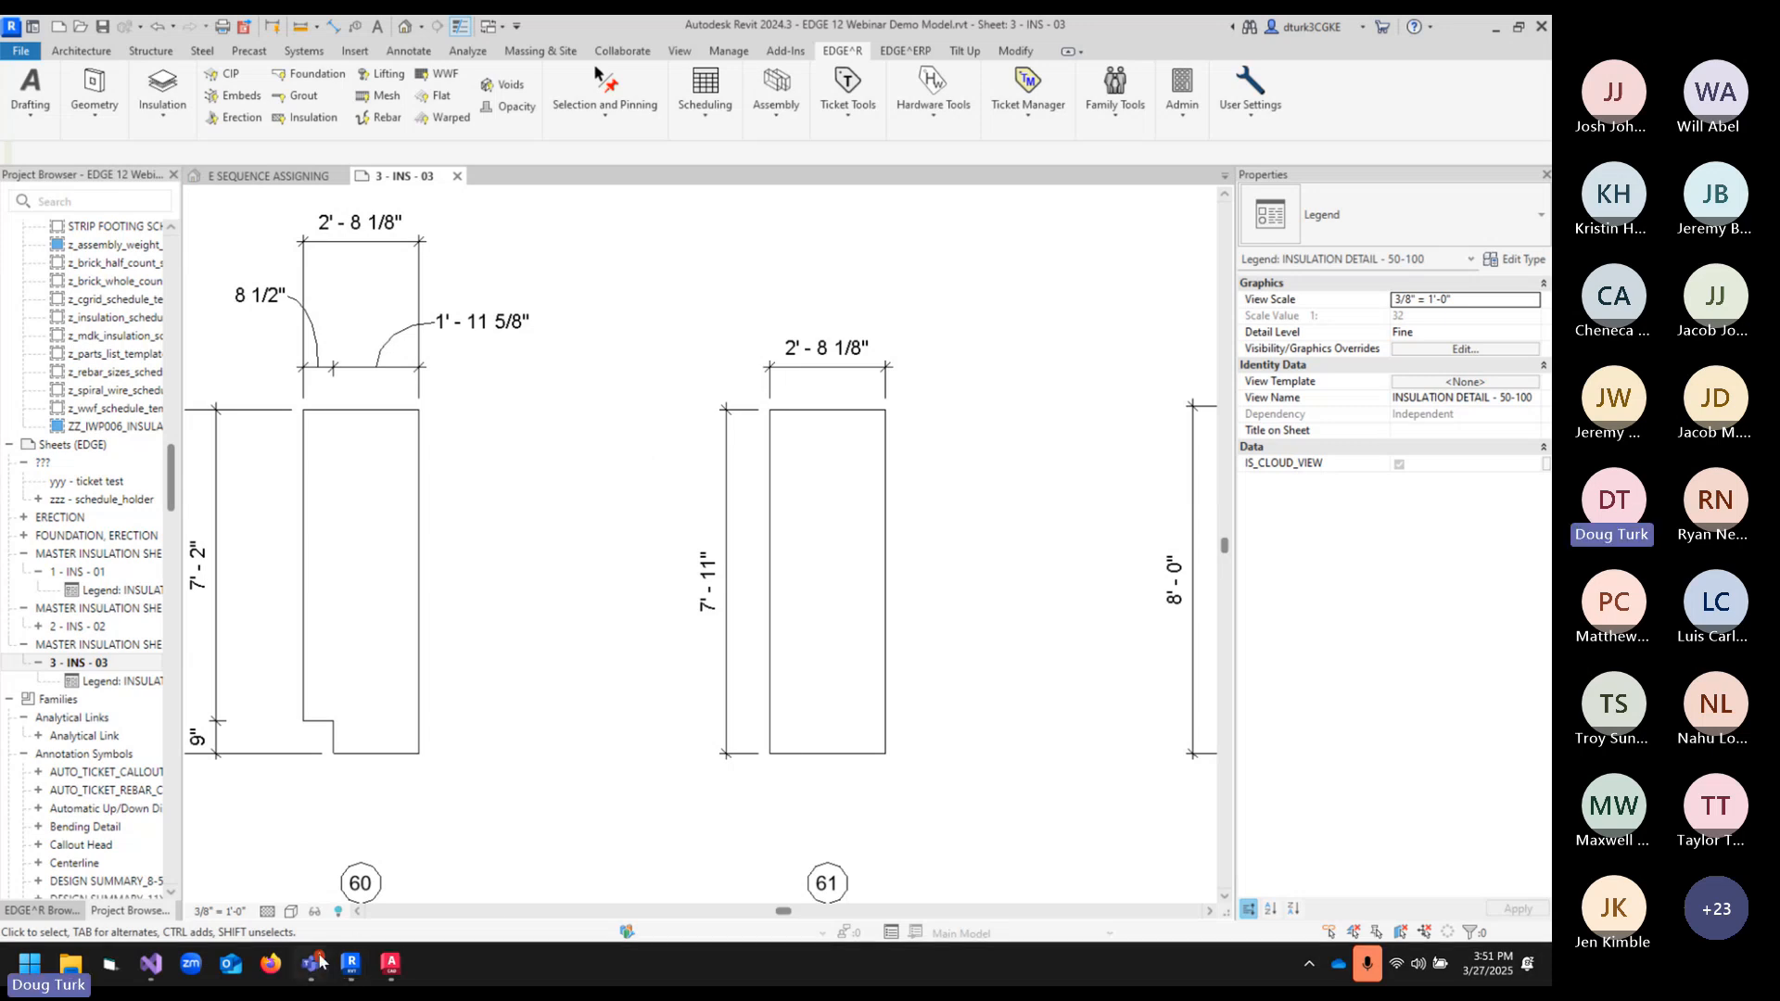
- Switch to the webinar window in Teams to check the meeting chat, and return to Revit
mouse_move(311, 965)
left_click(409, 825)
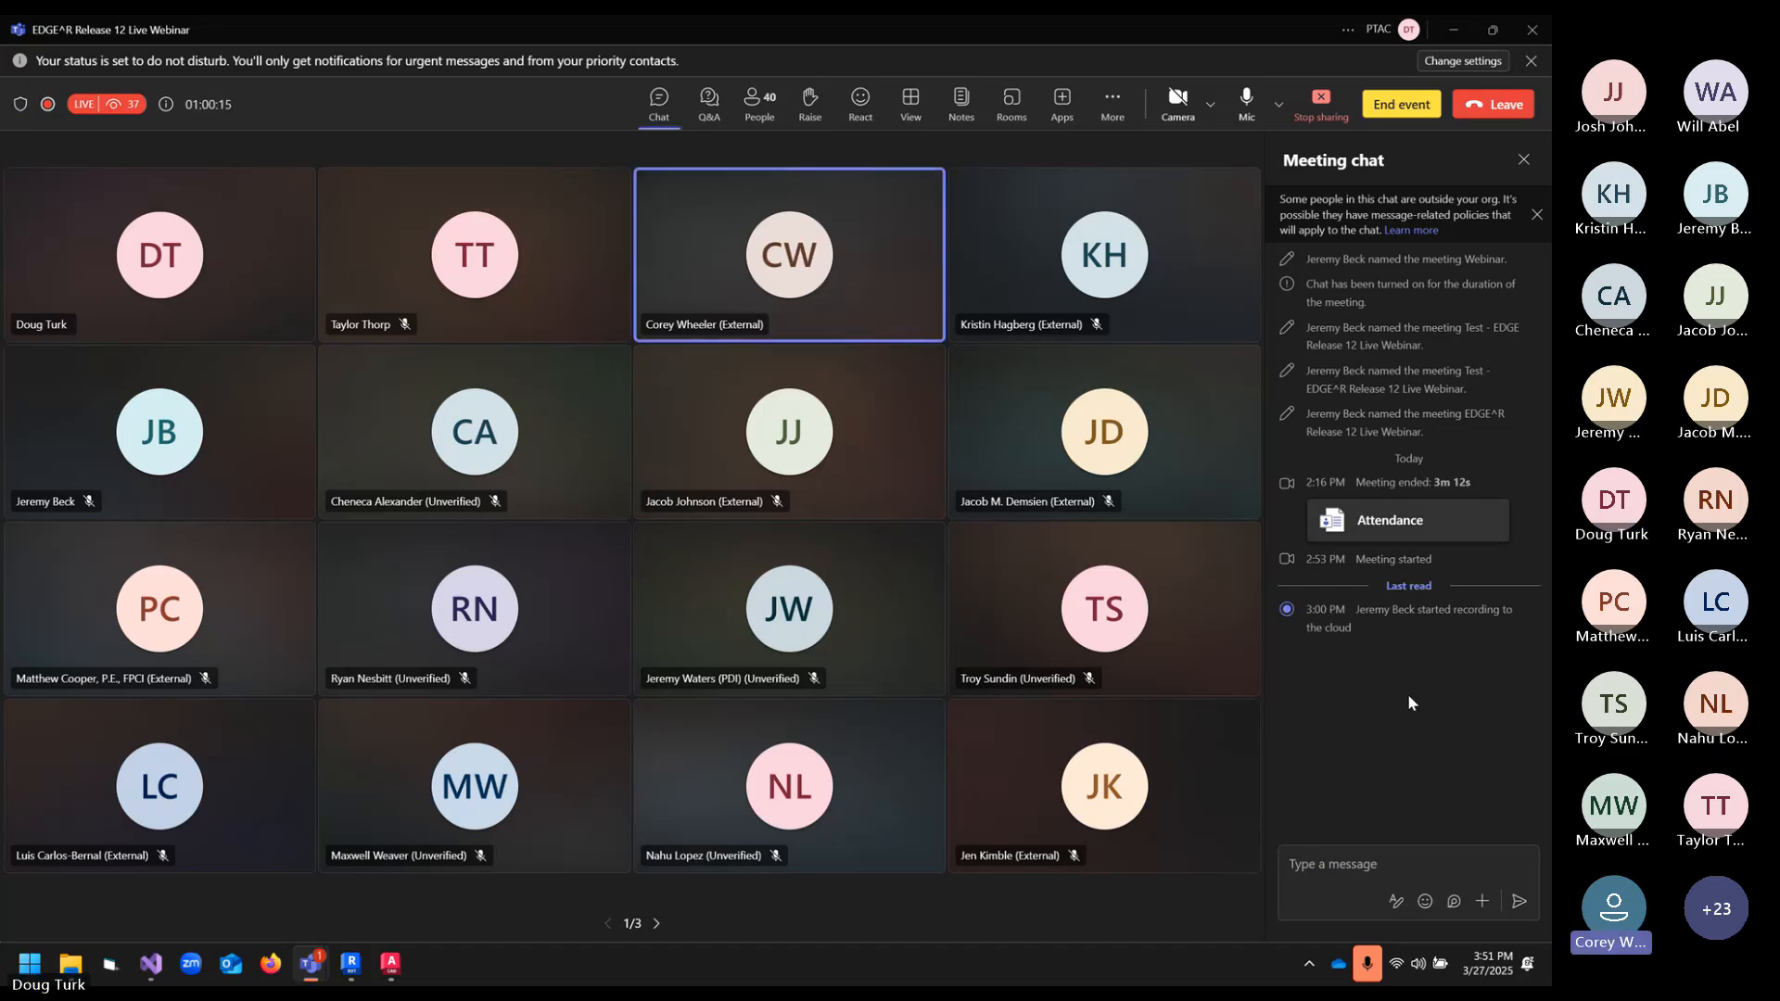
left_click(354, 973)
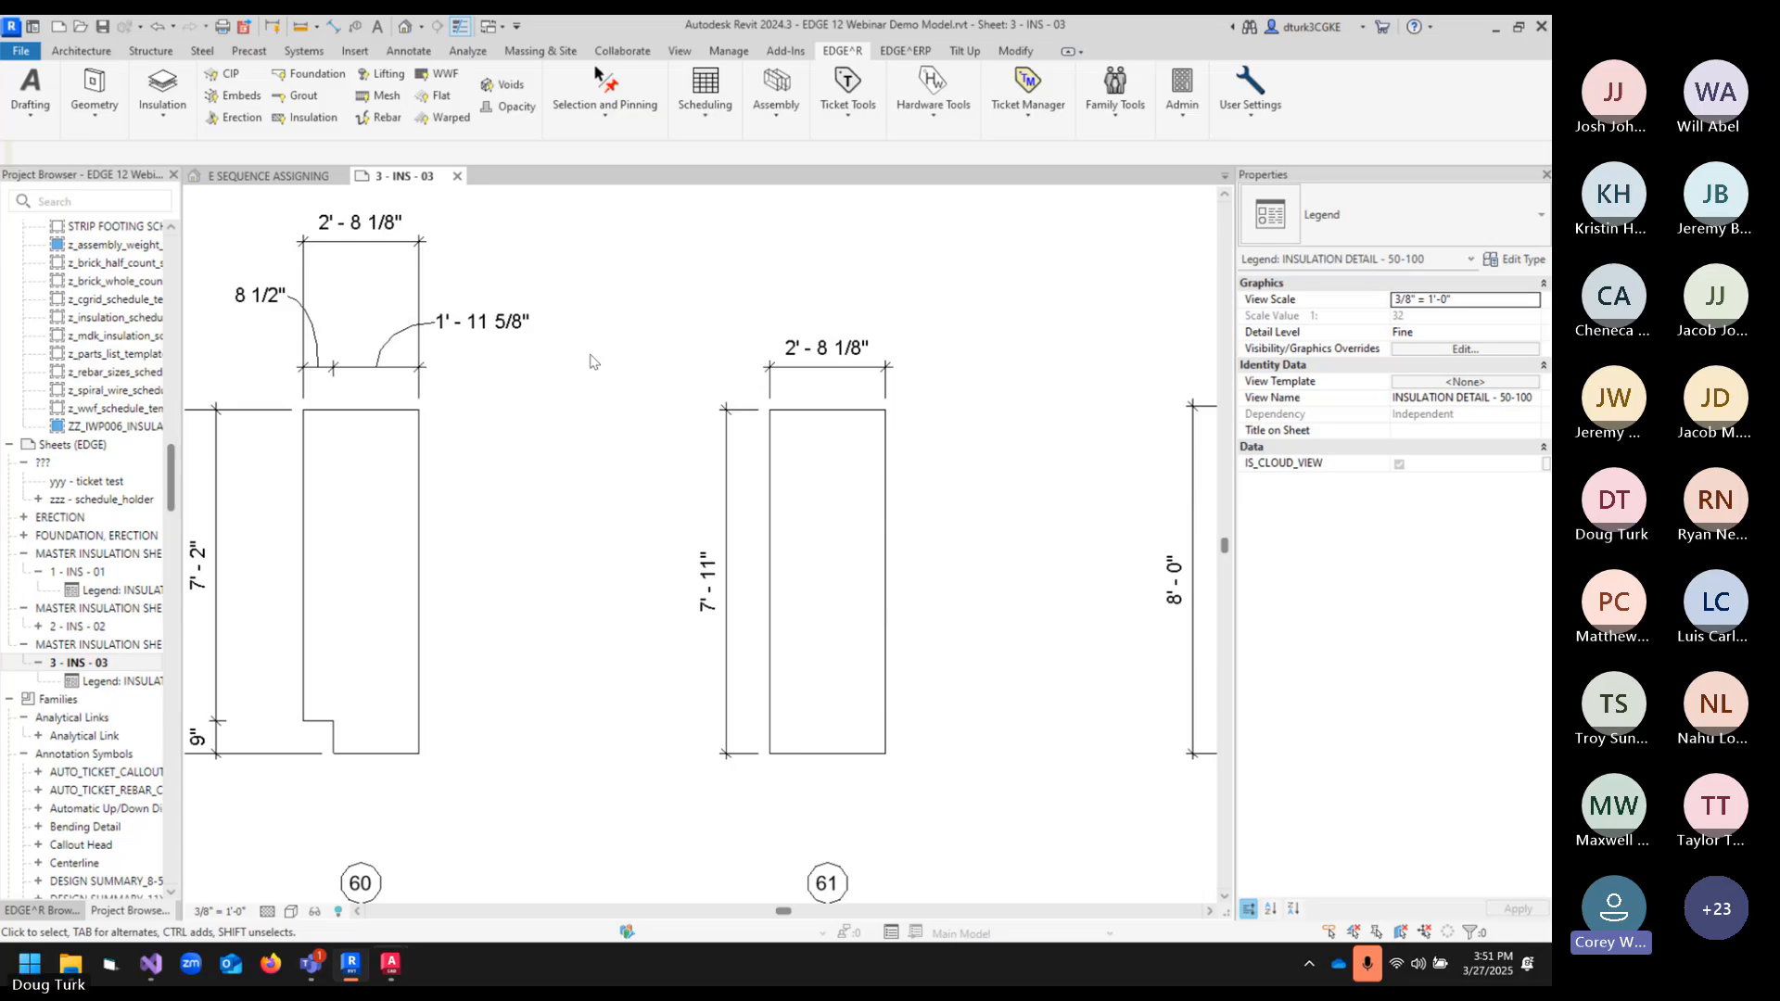
- Open the default 3D view, inspect an insulated wall panel near the front corner, and deselect it
left_click(405, 26)
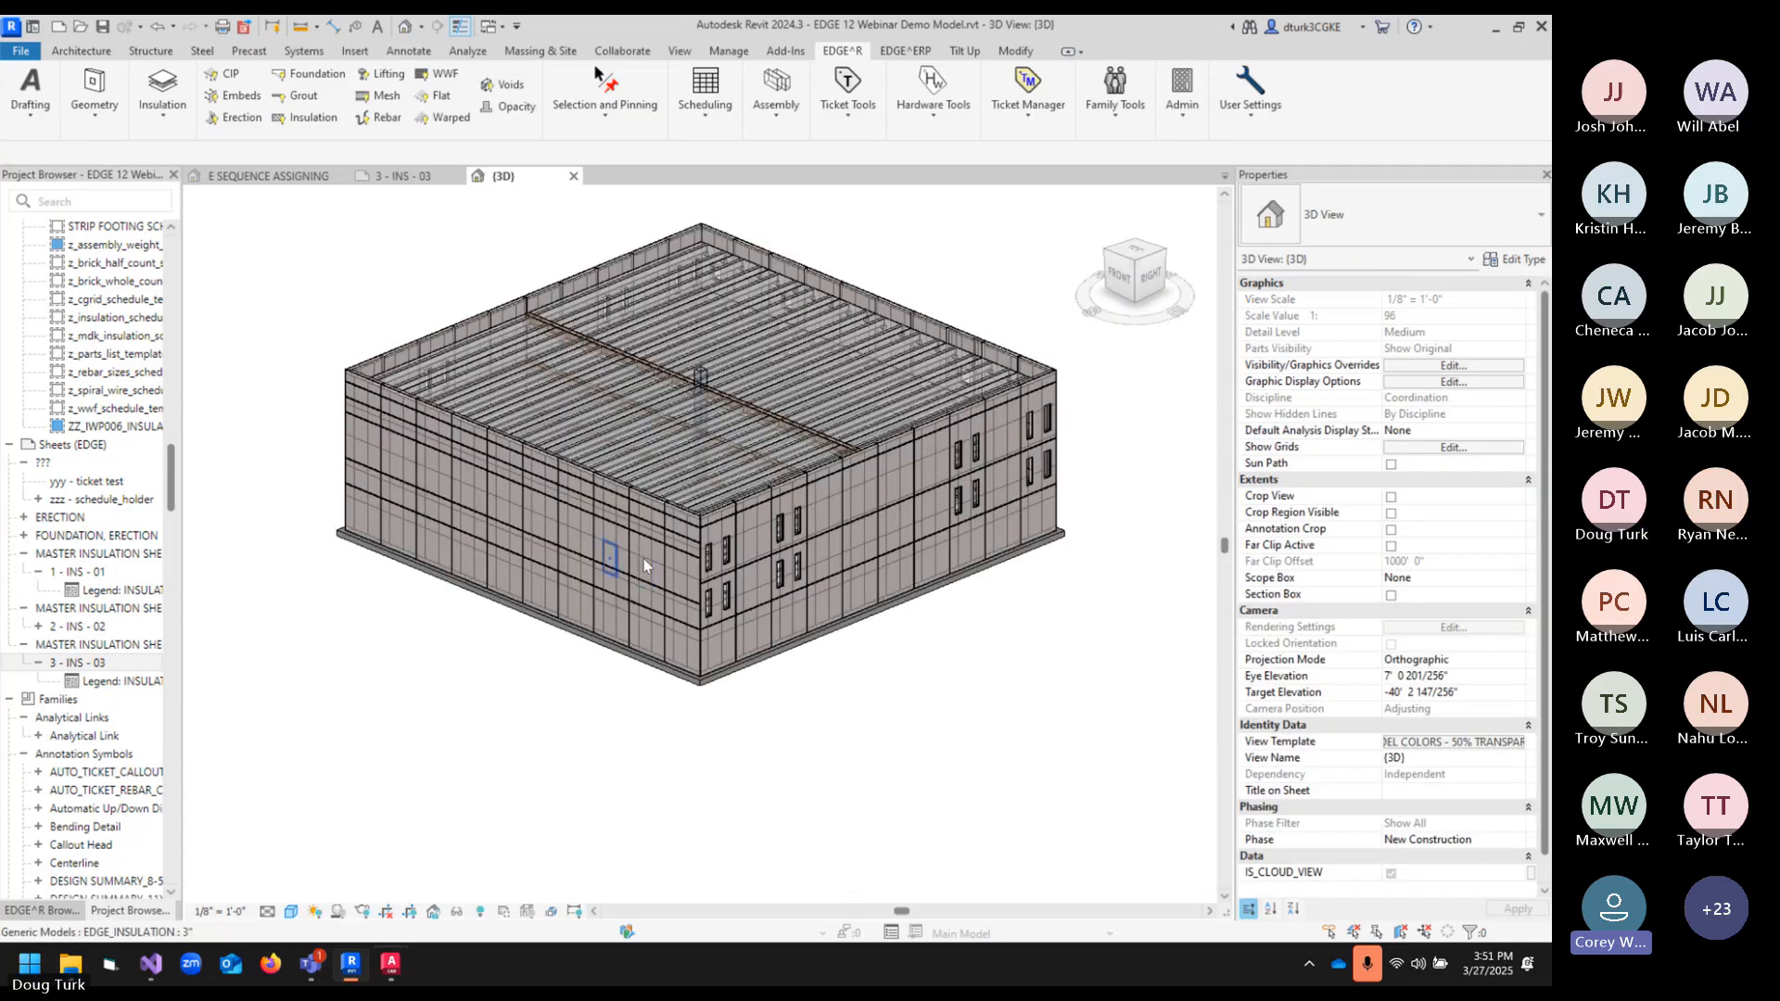
left_click(657, 512)
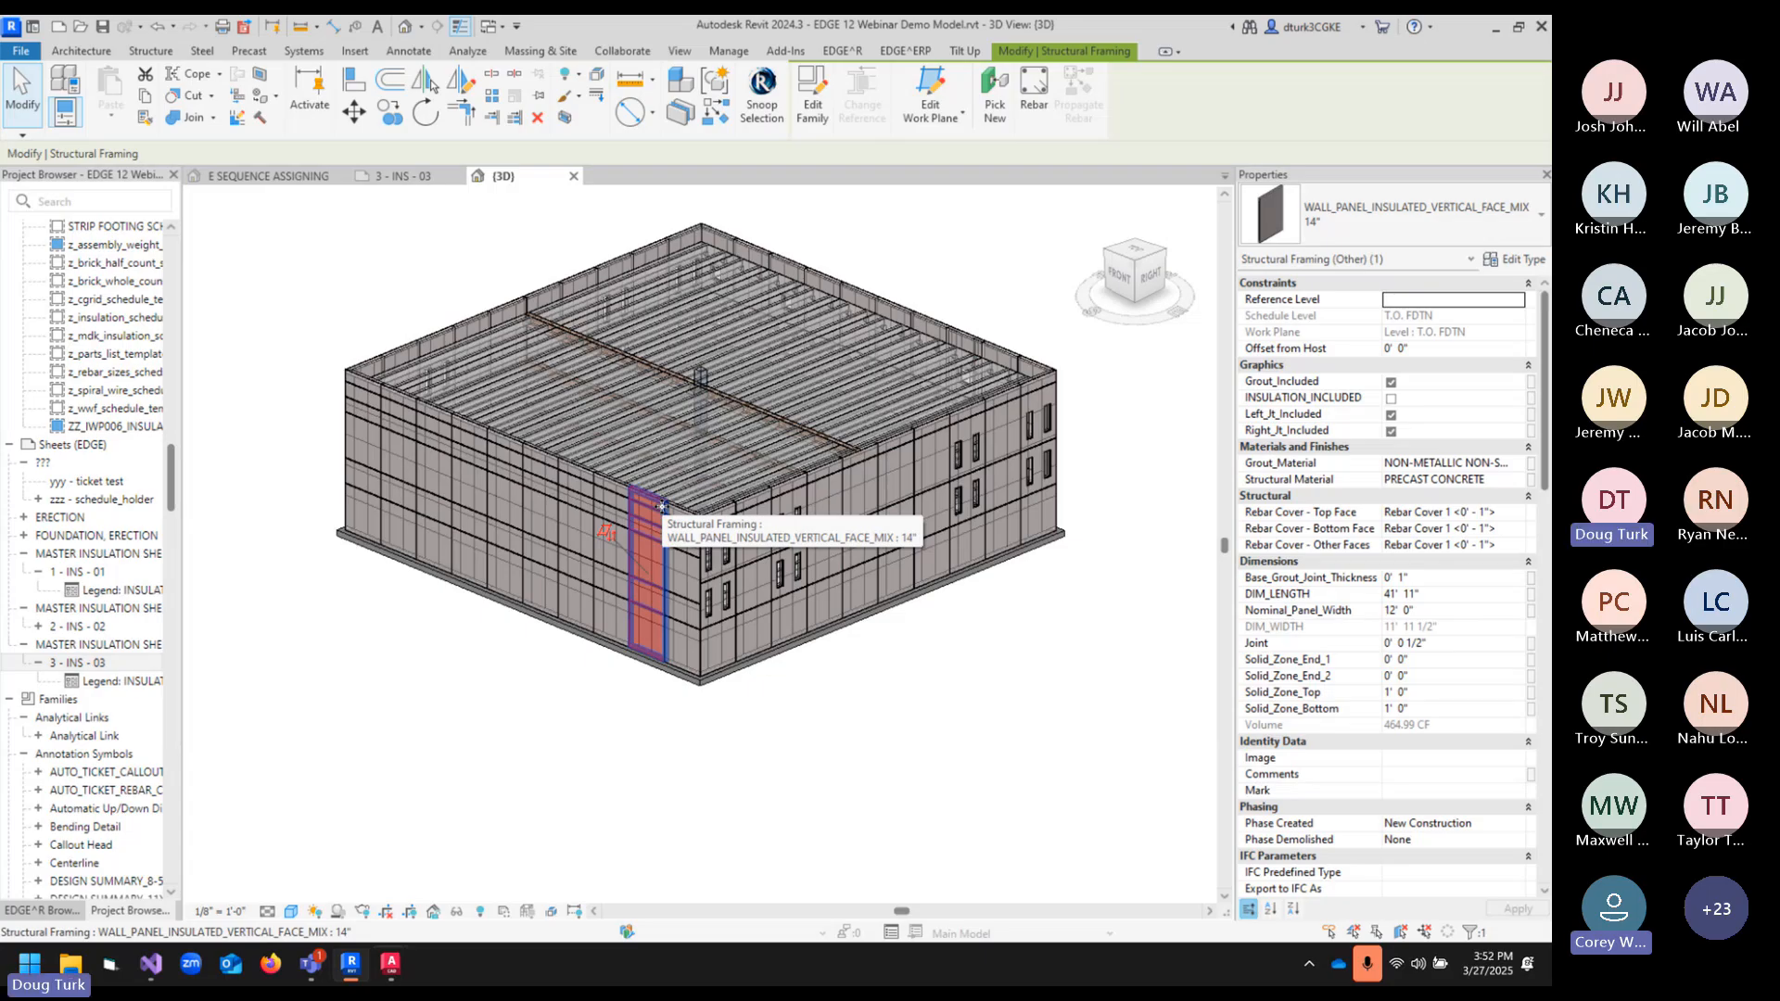
left_click(855, 715)
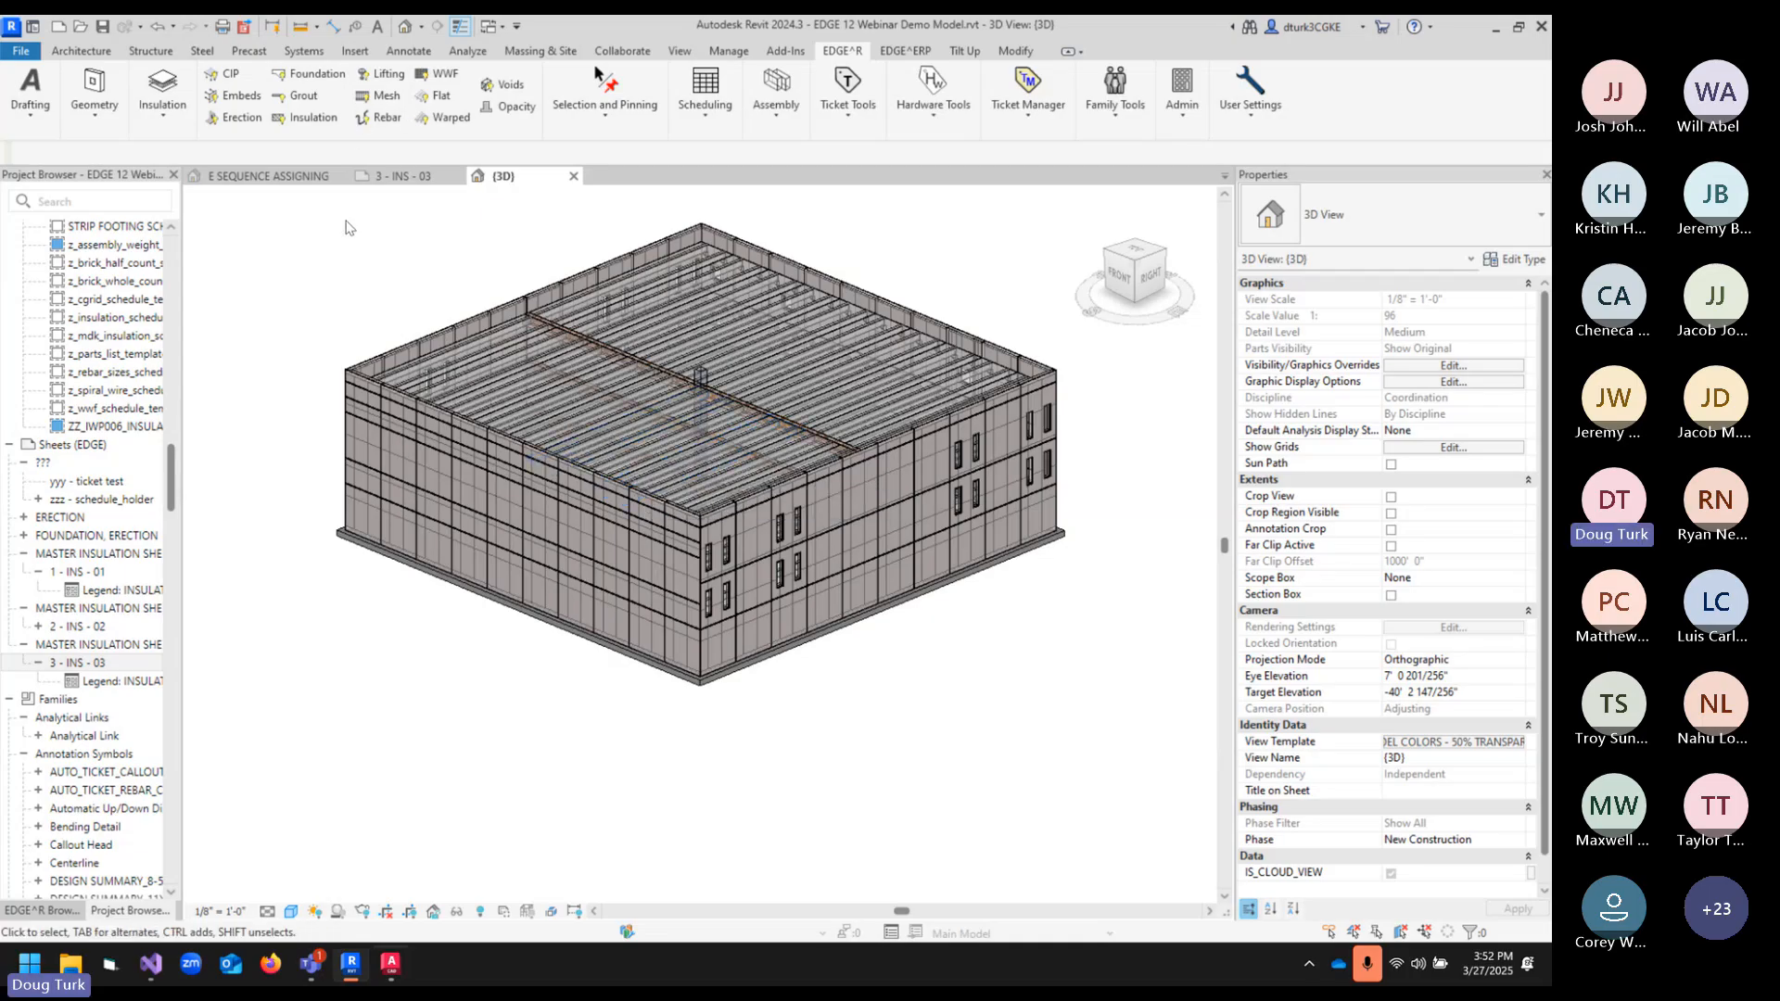
- Review the Control Number Incrementor's scope options twice, cancelling the dialog each time without assigning numbers
left_click(701, 90)
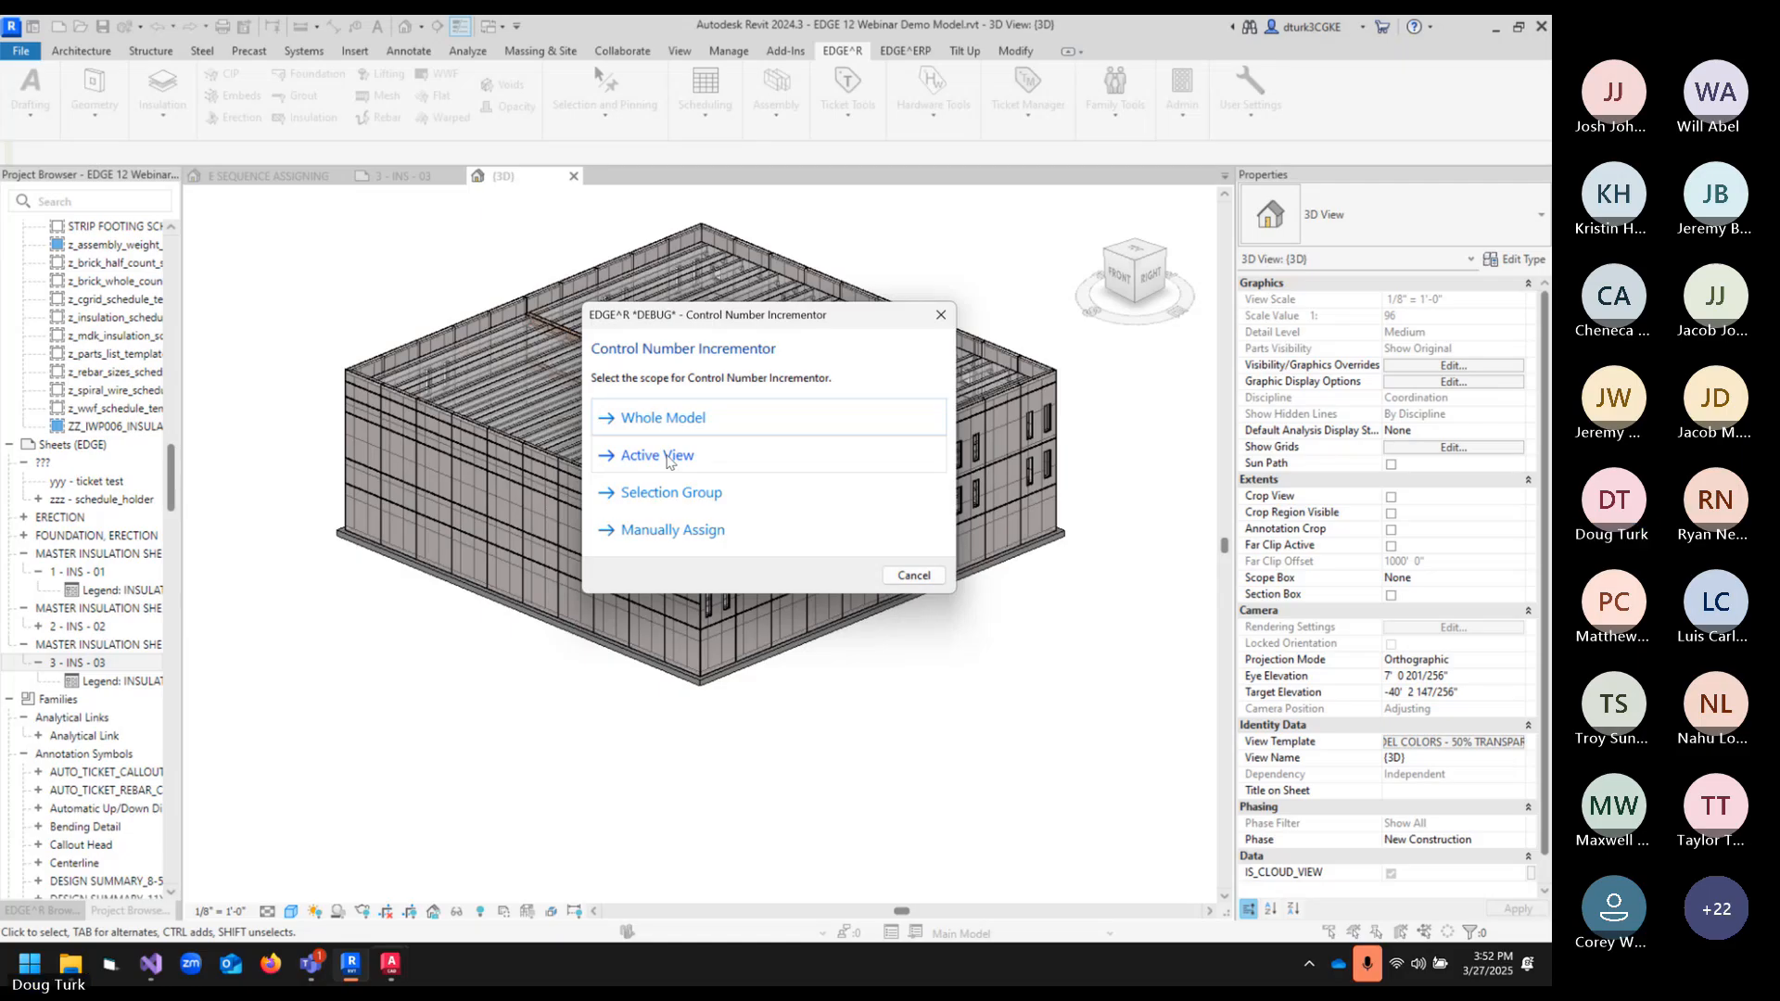
left_click(914, 575)
left_click(705, 98)
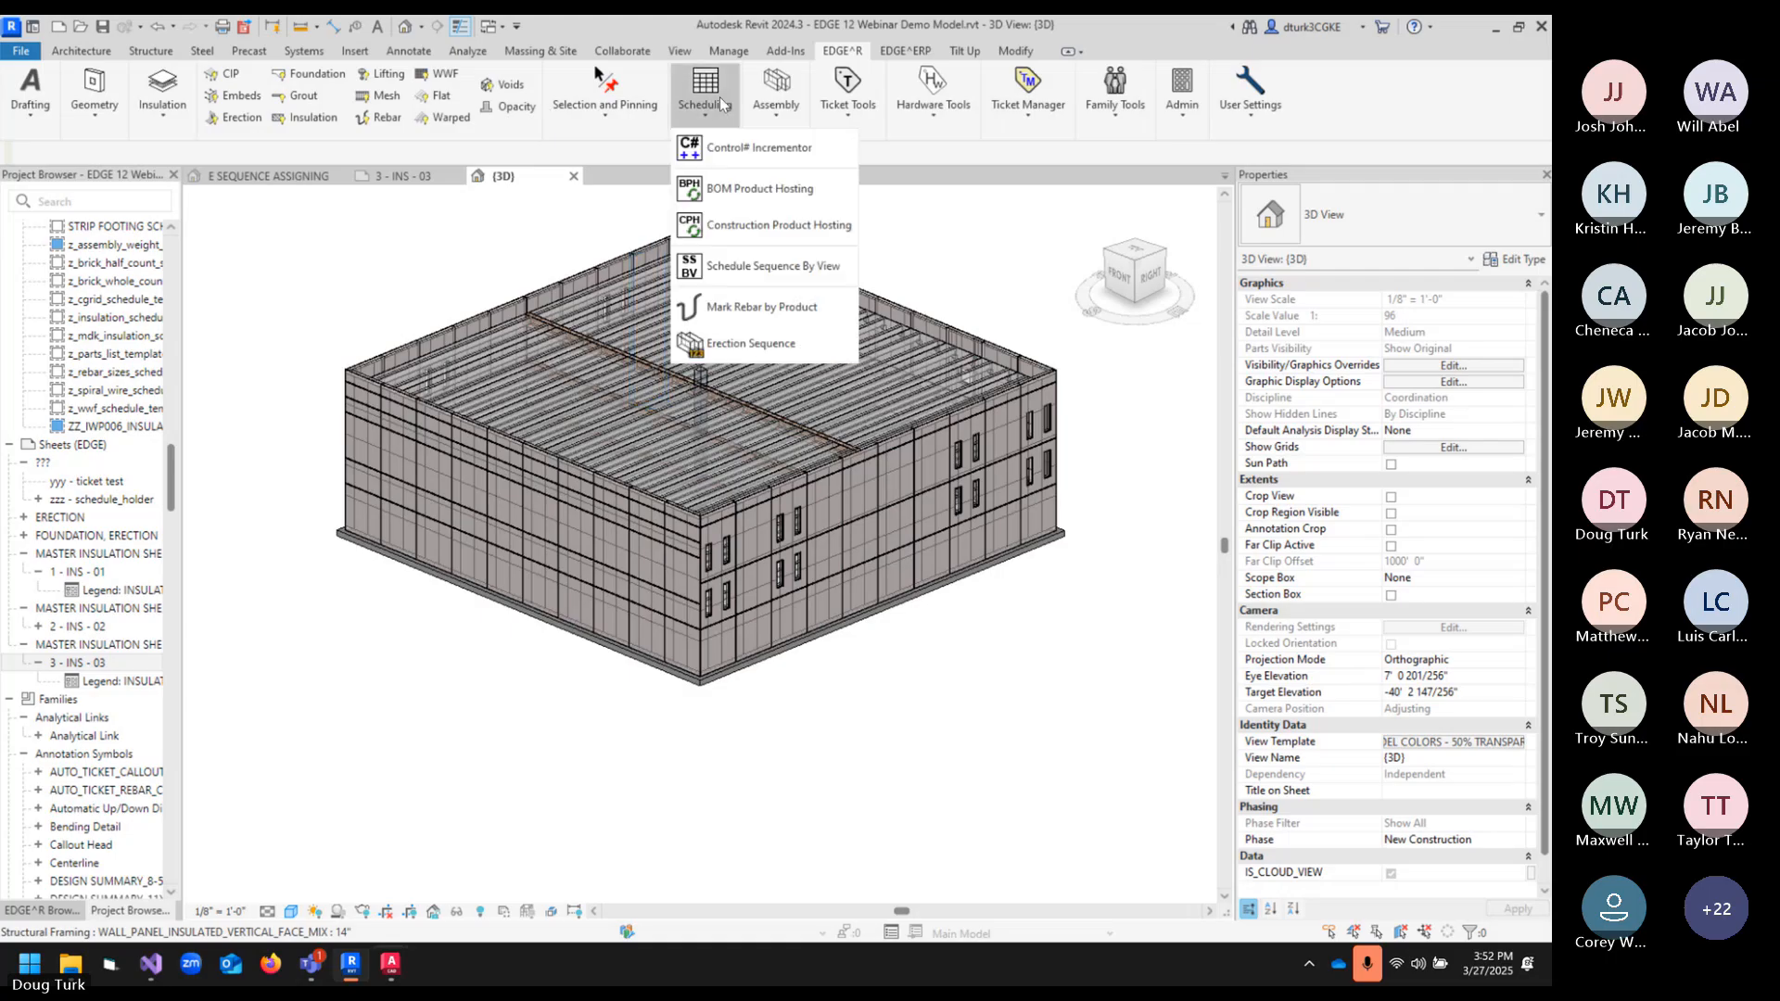
left_click(737, 148)
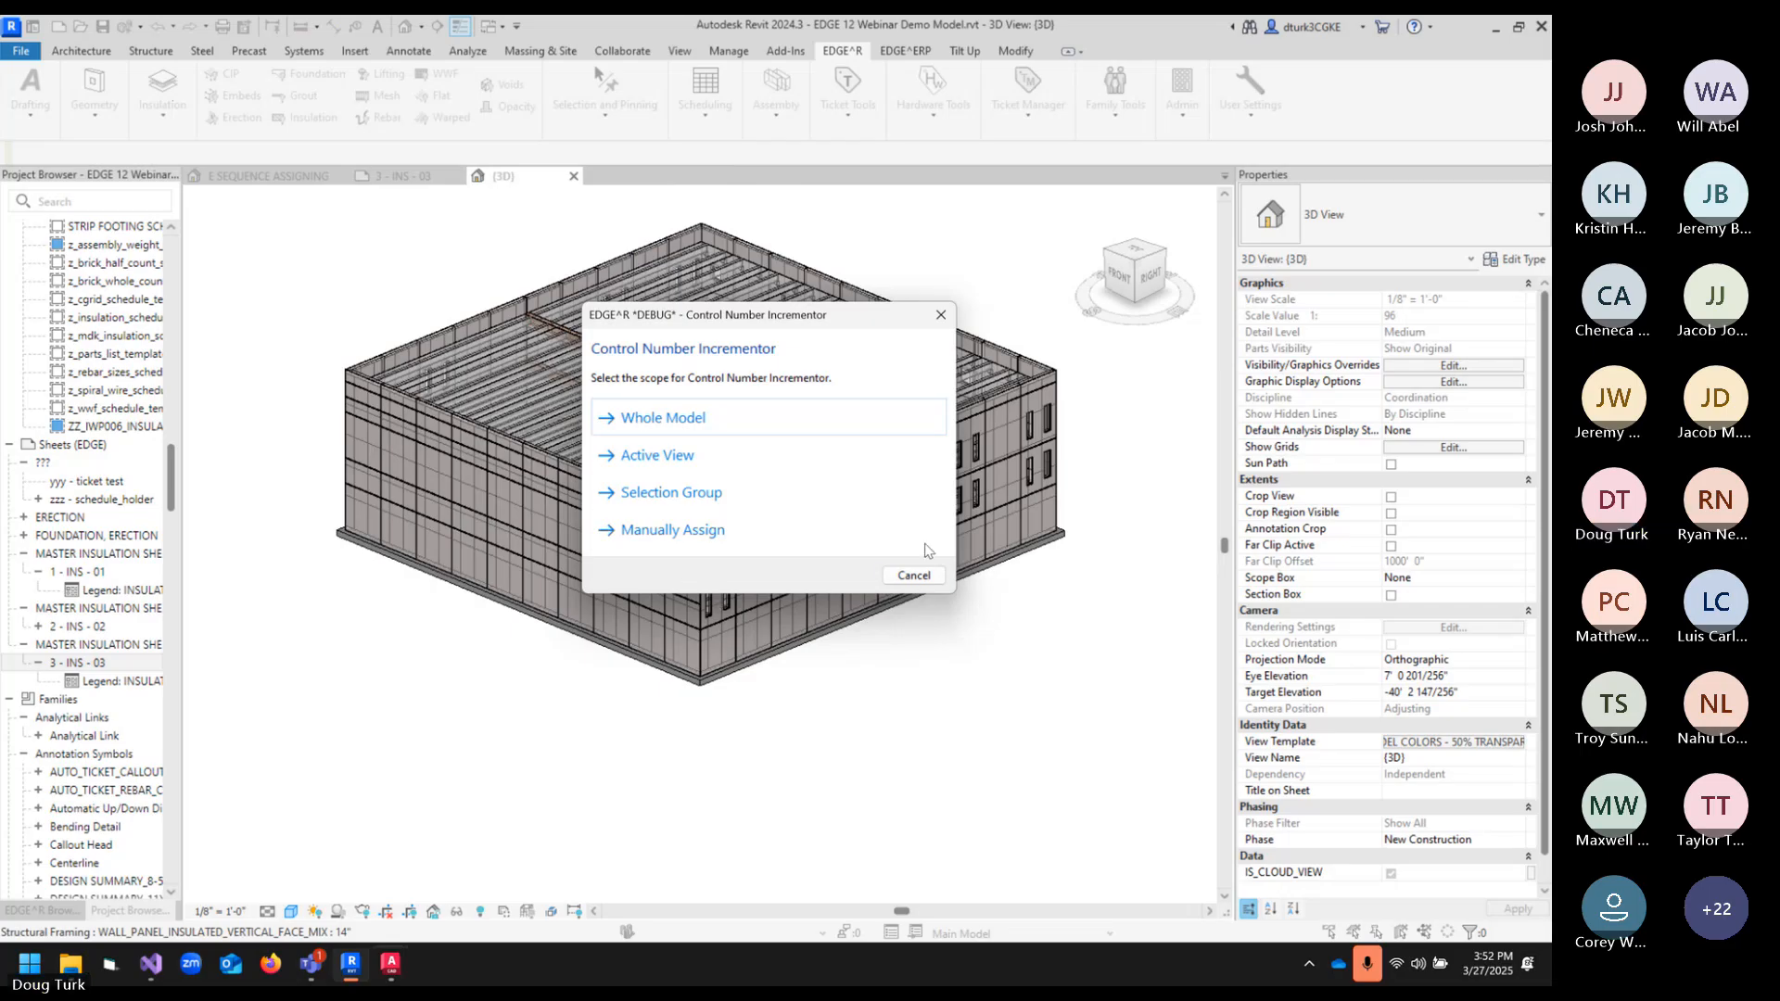
left_click(910, 575)
left_click(732, 128)
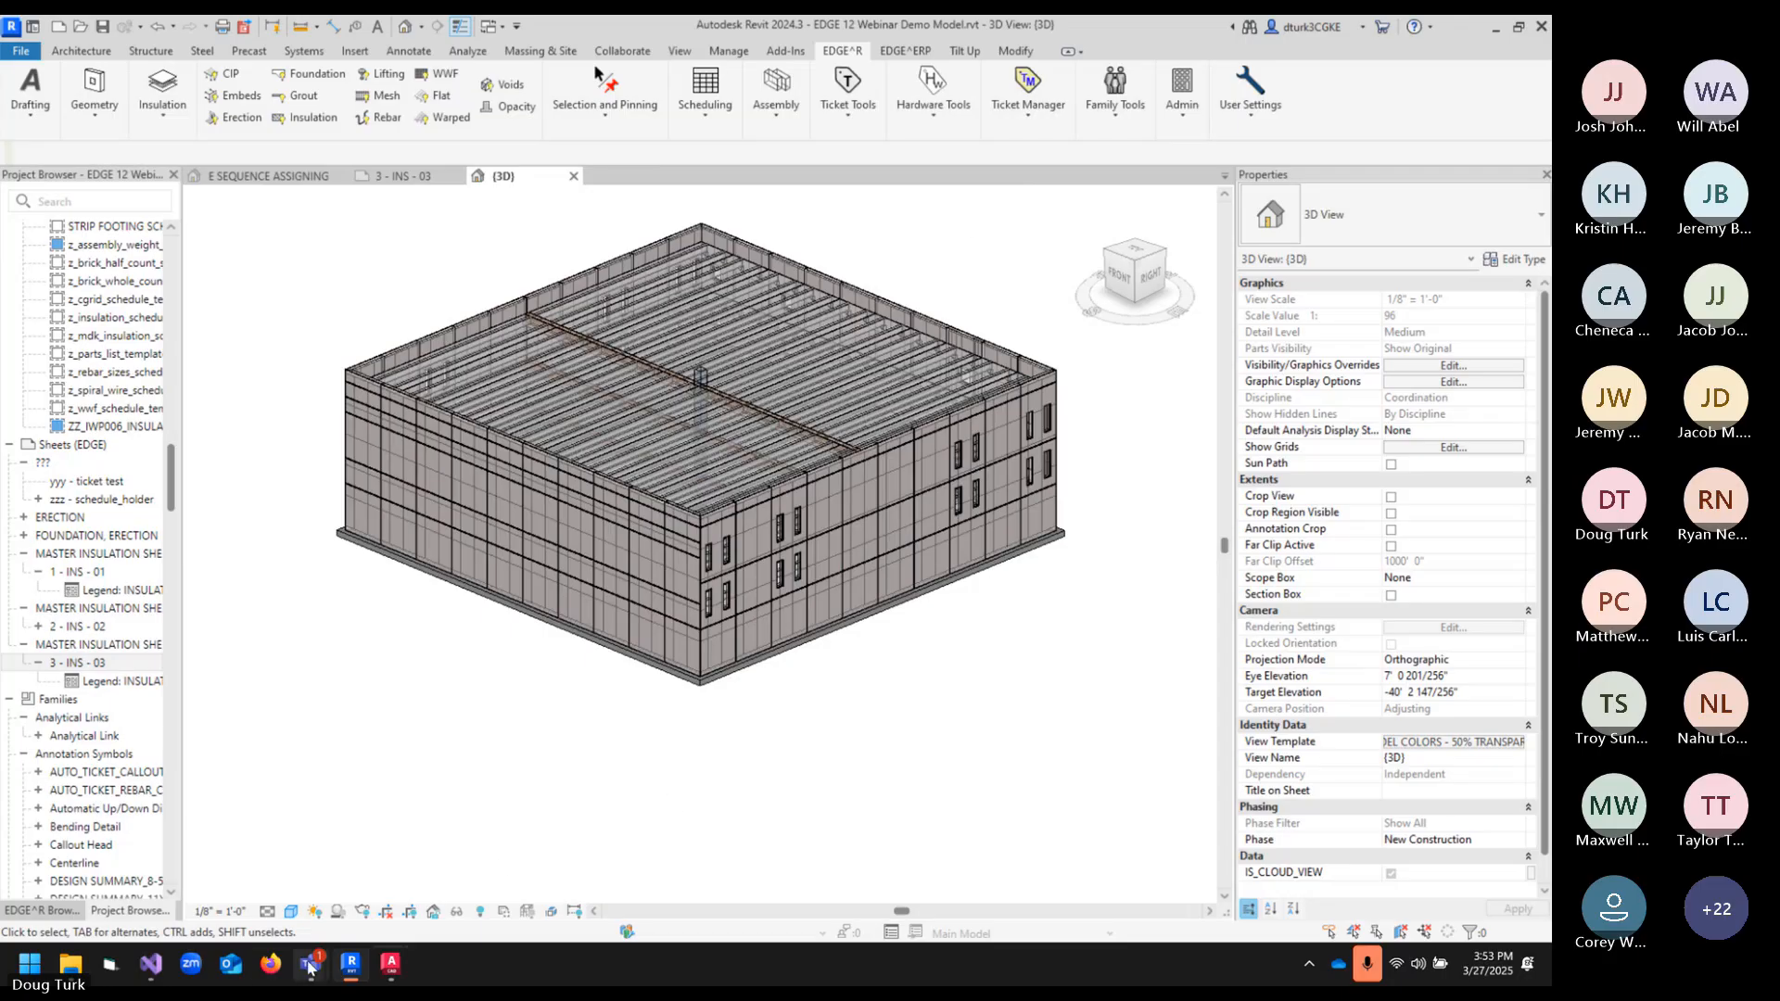
- Switch to the webinar window in Teams and check its Q&A posts and meeting chat for attendee questions
mouse_move(311, 968)
left_click(429, 849)
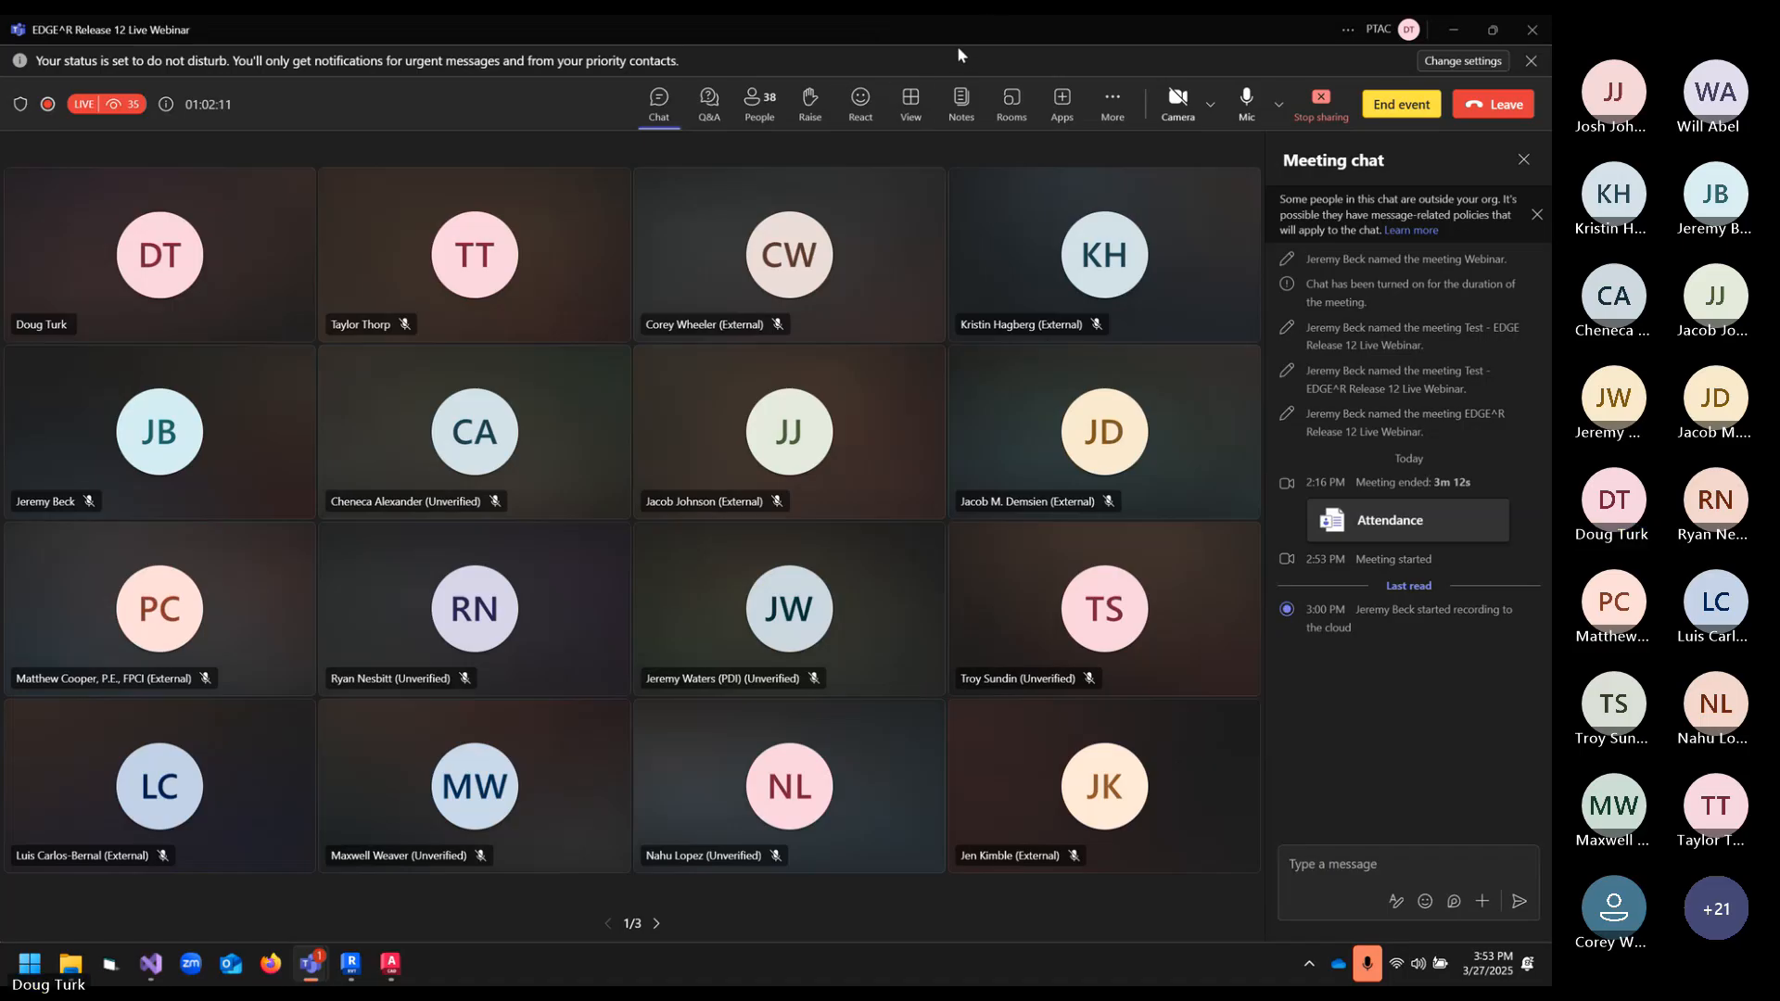
left_click(700, 110)
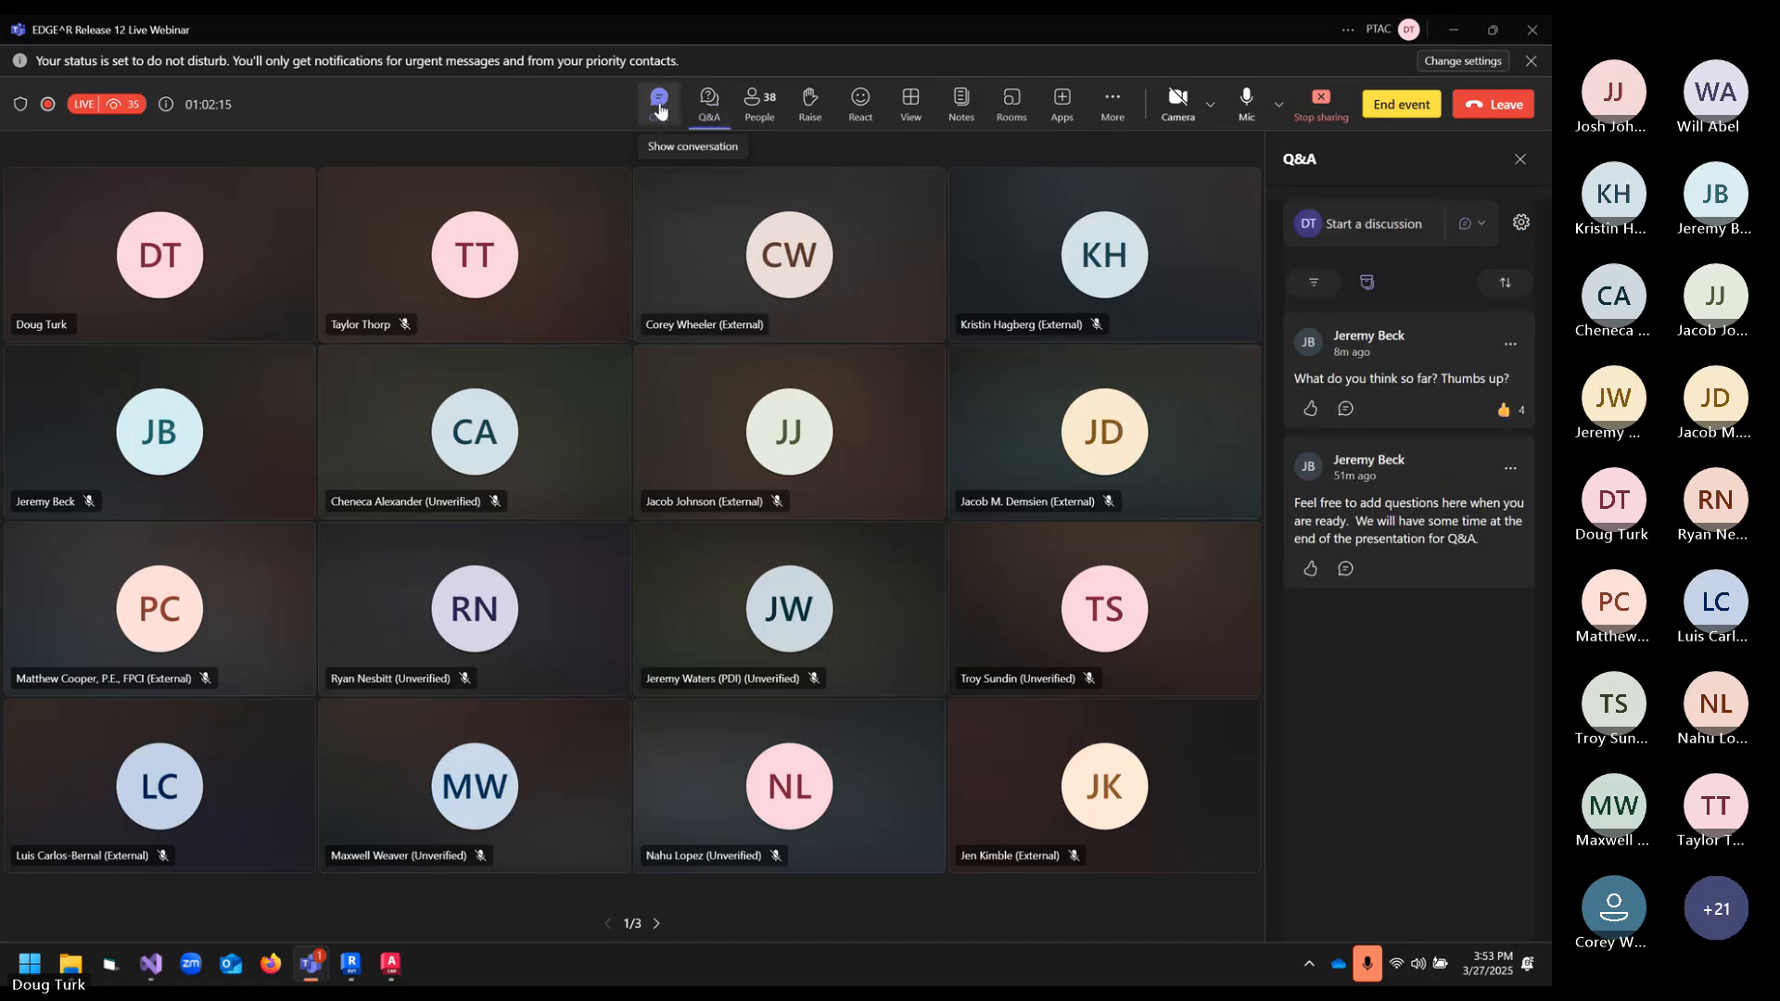
left_click(659, 103)
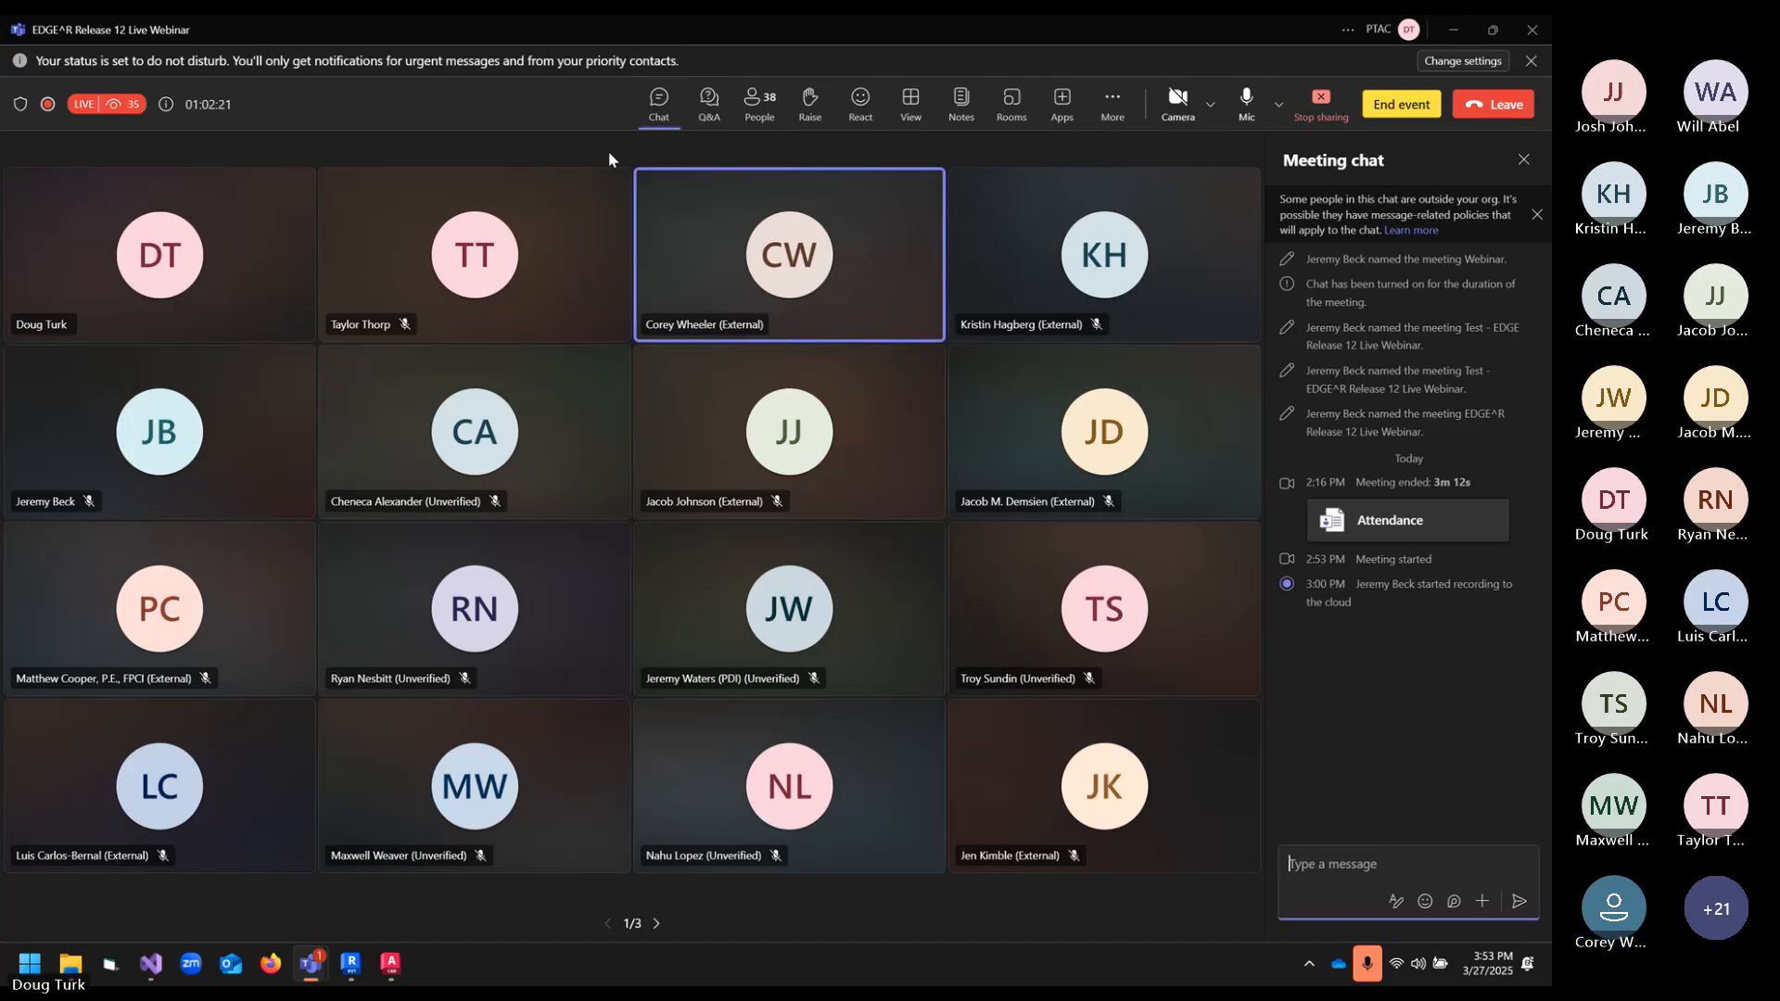
- Return to Revit and review the EDGE^R Drafting tools down to Freeze Active View without running one
left_click(351, 965)
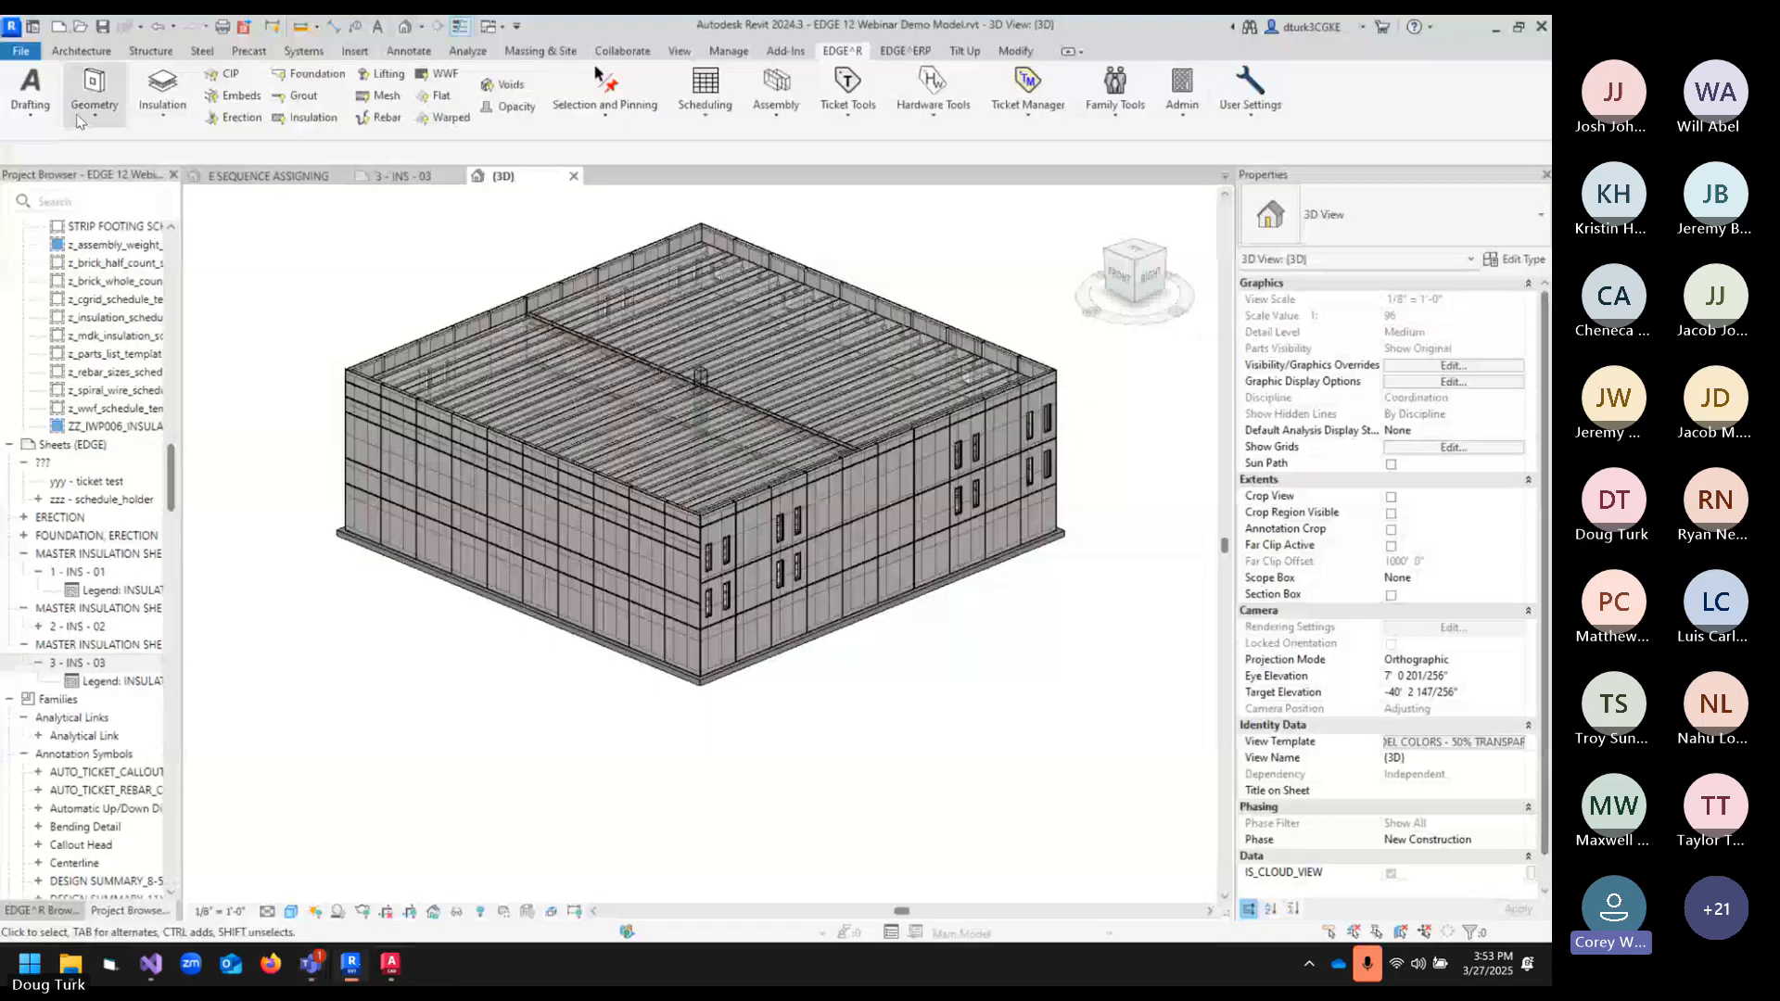
left_click(31, 93)
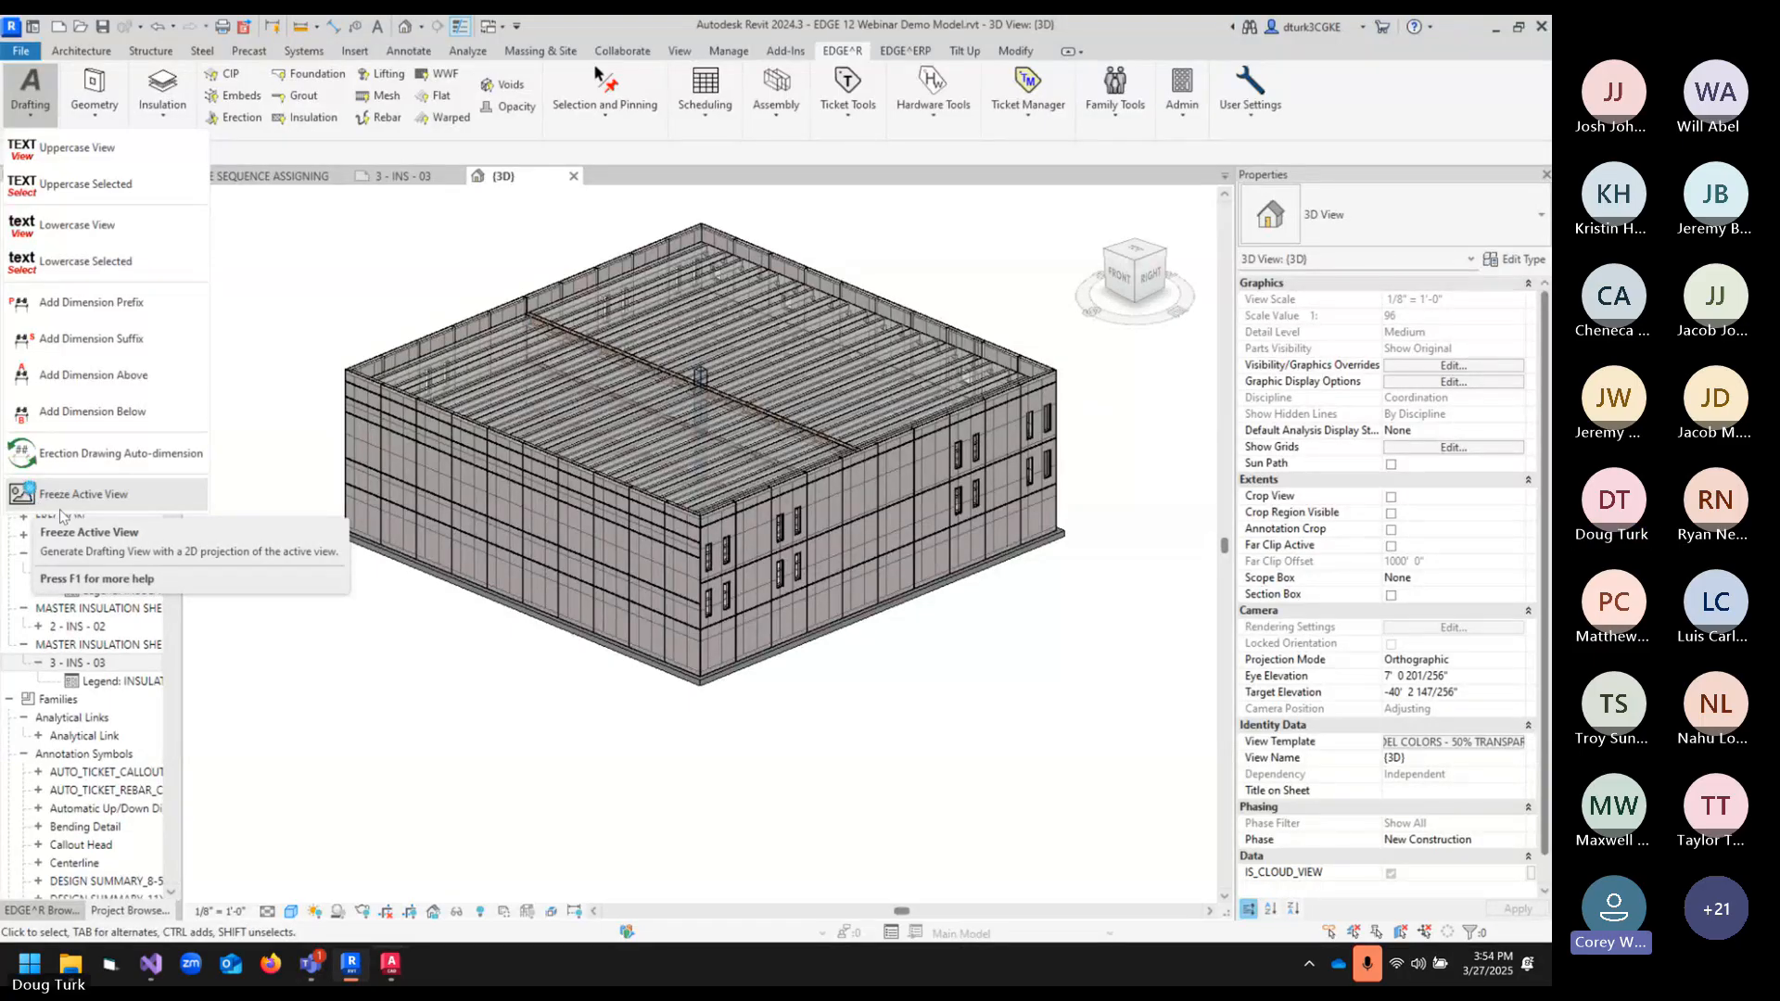
left_click(267, 567)
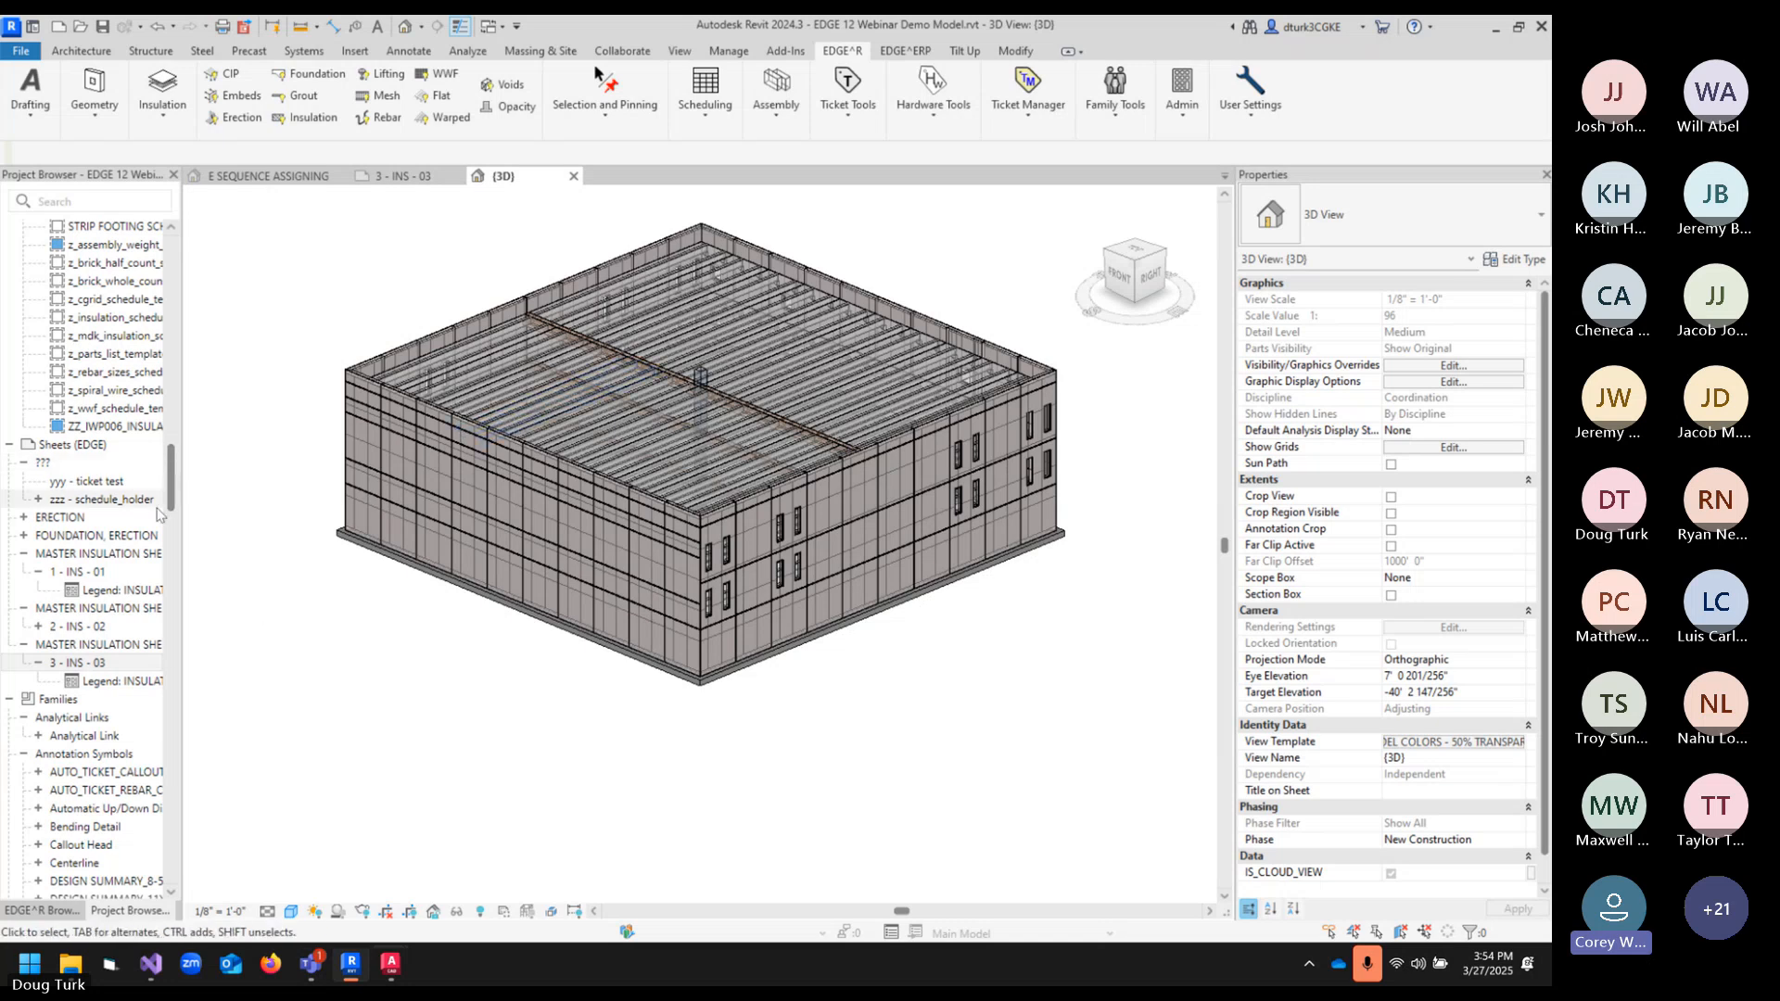
- Browse the project's contents down to the IWP006 assembly with its views and sheet
left_click_drag(173, 478, 187, 876)
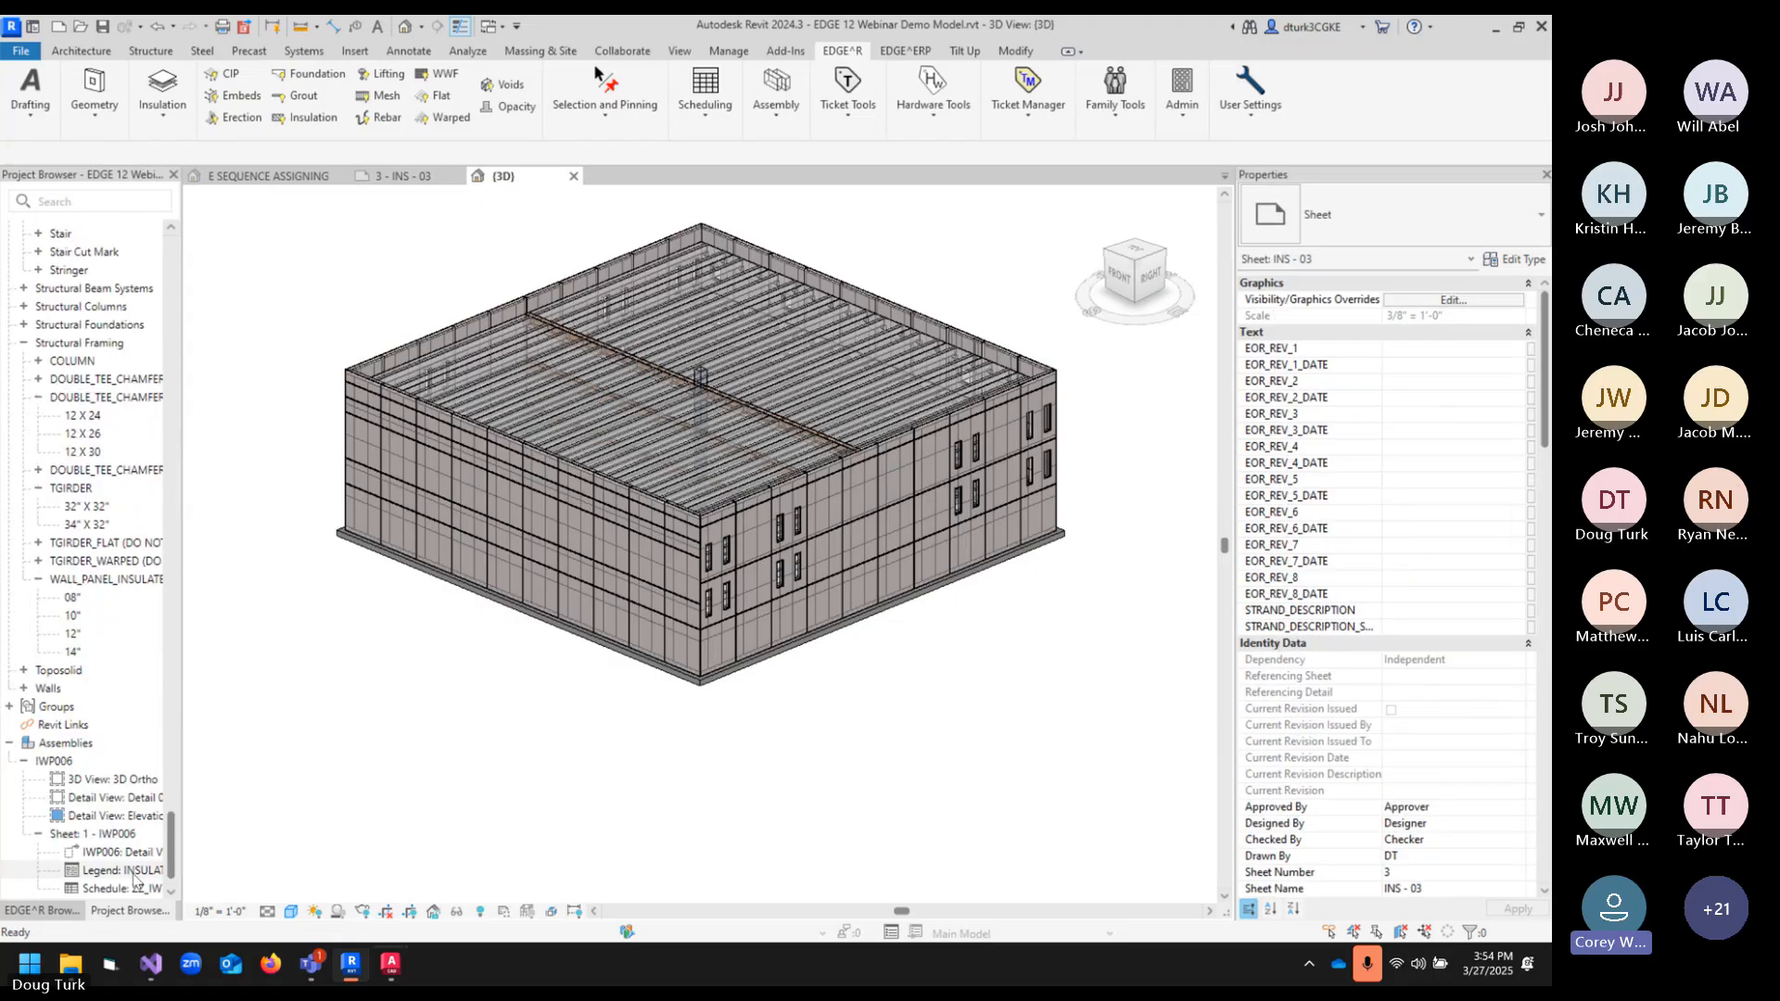
left_click(411, 692)
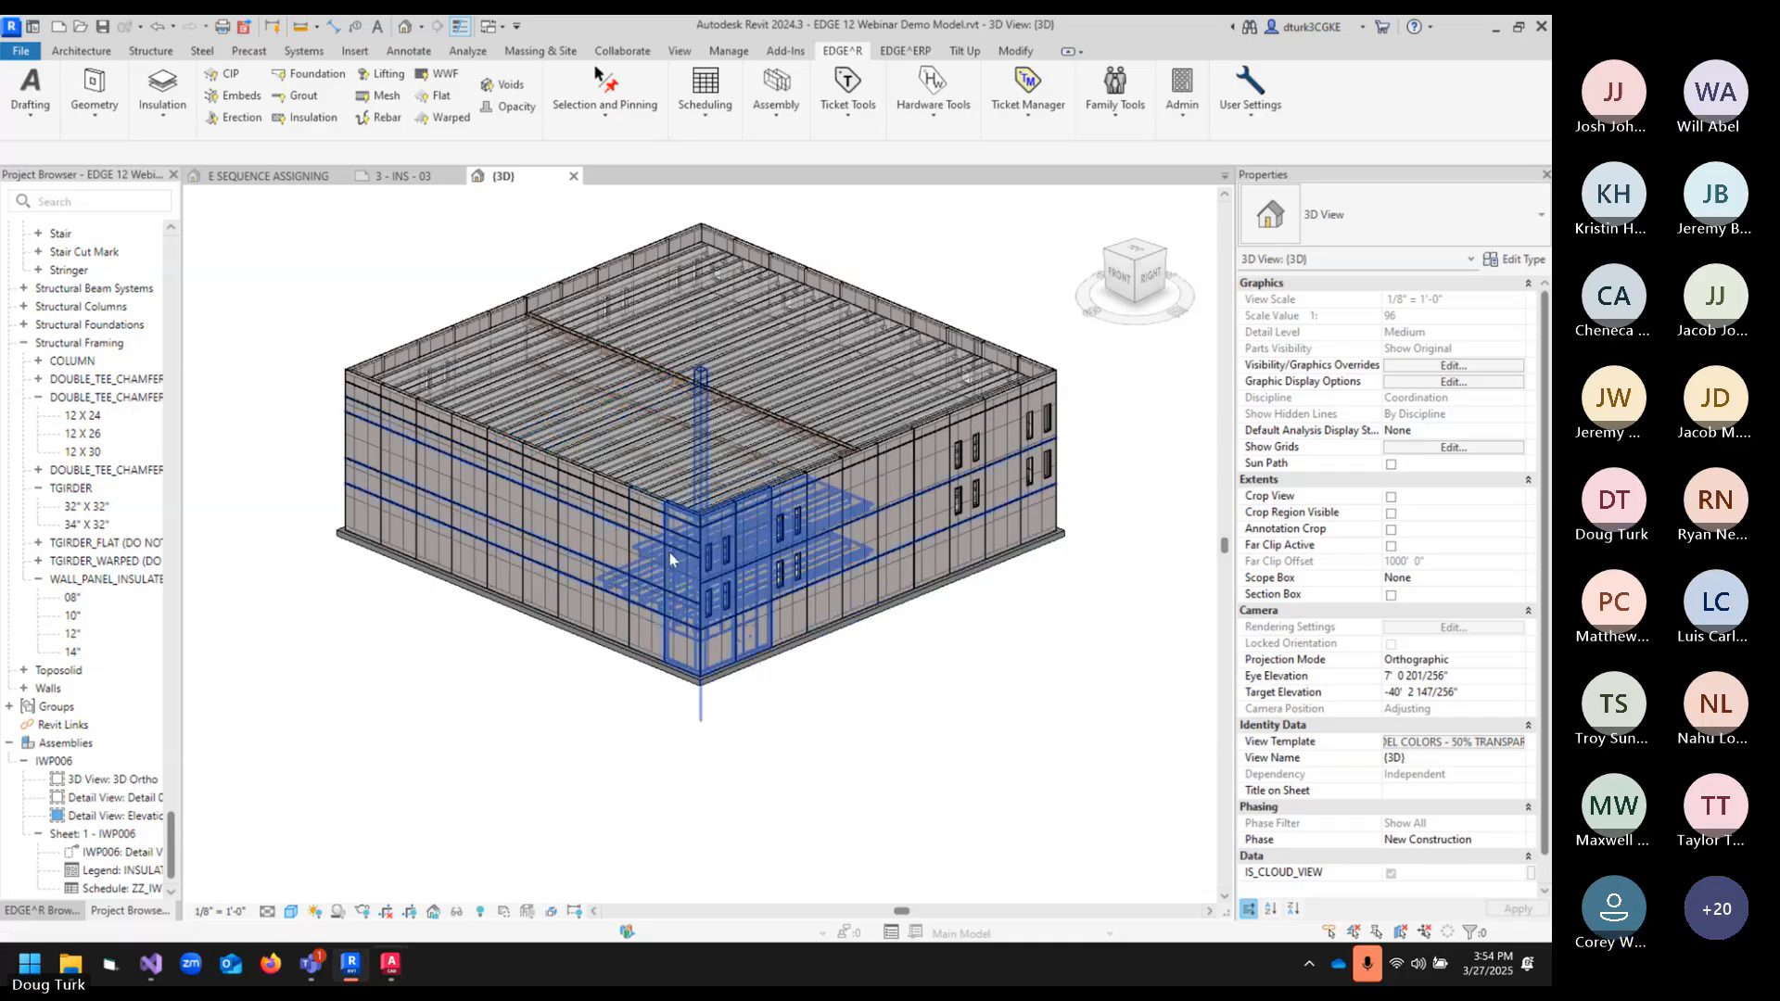
left_click(777, 545)
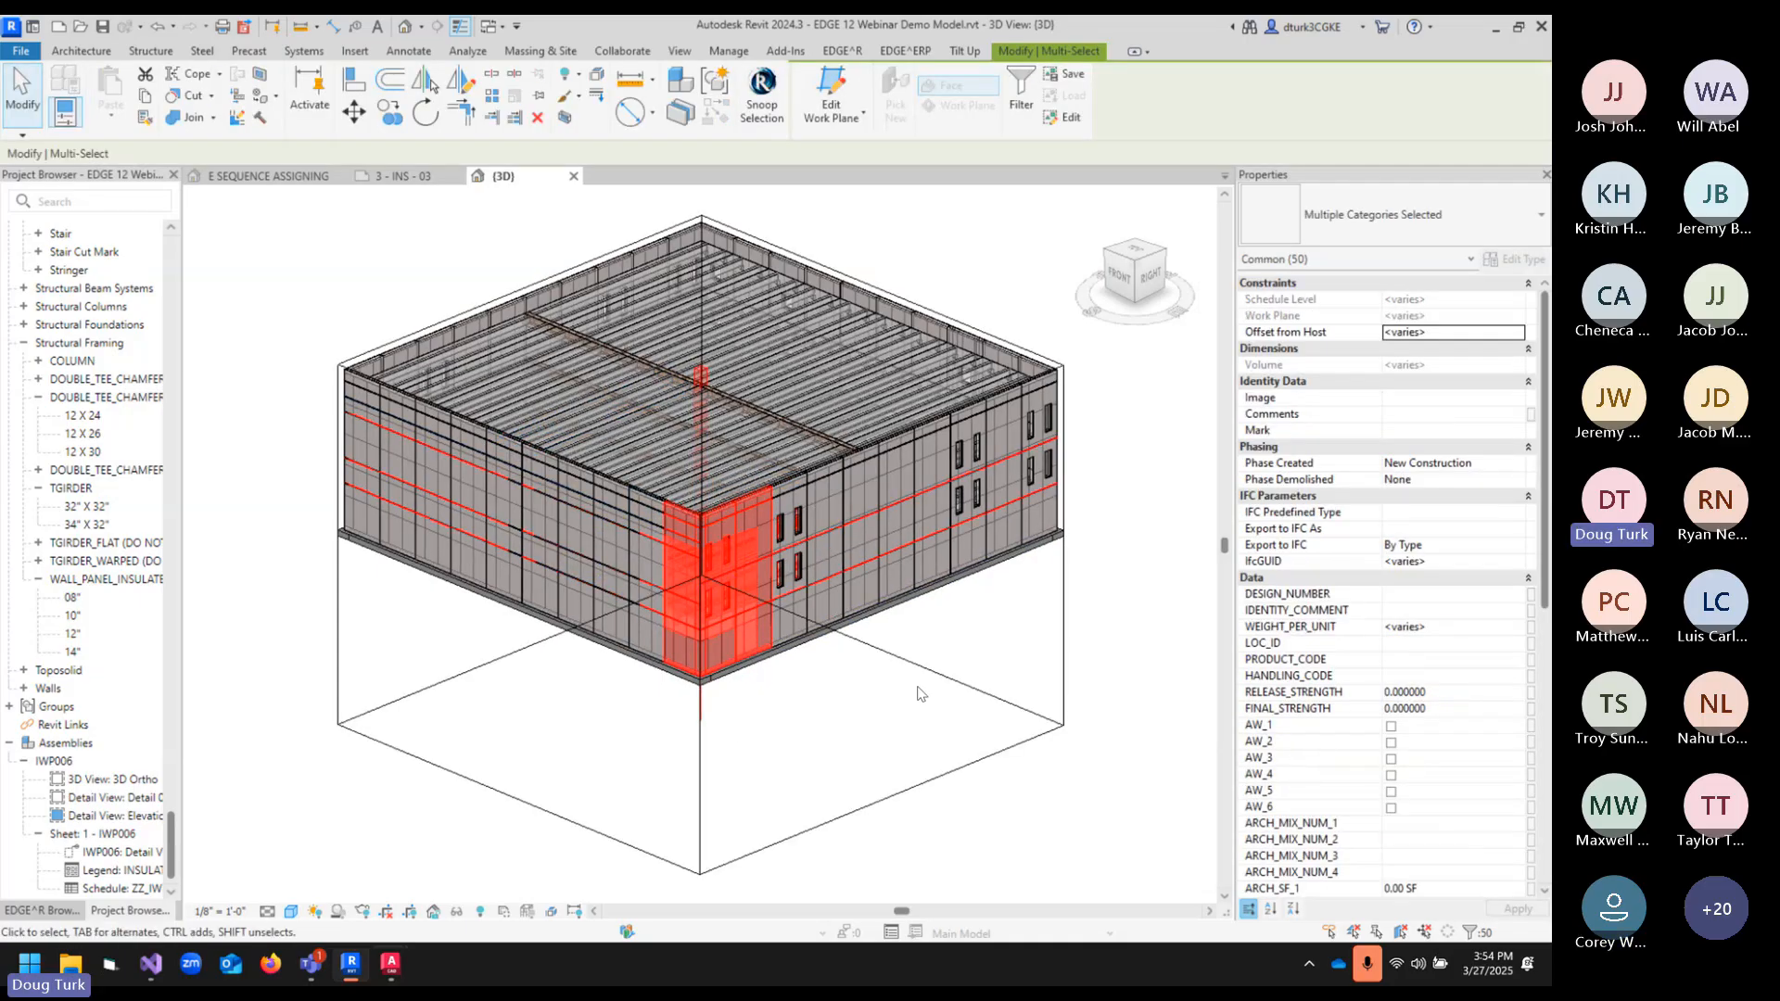
left_click(939, 745)
left_click(1396, 609)
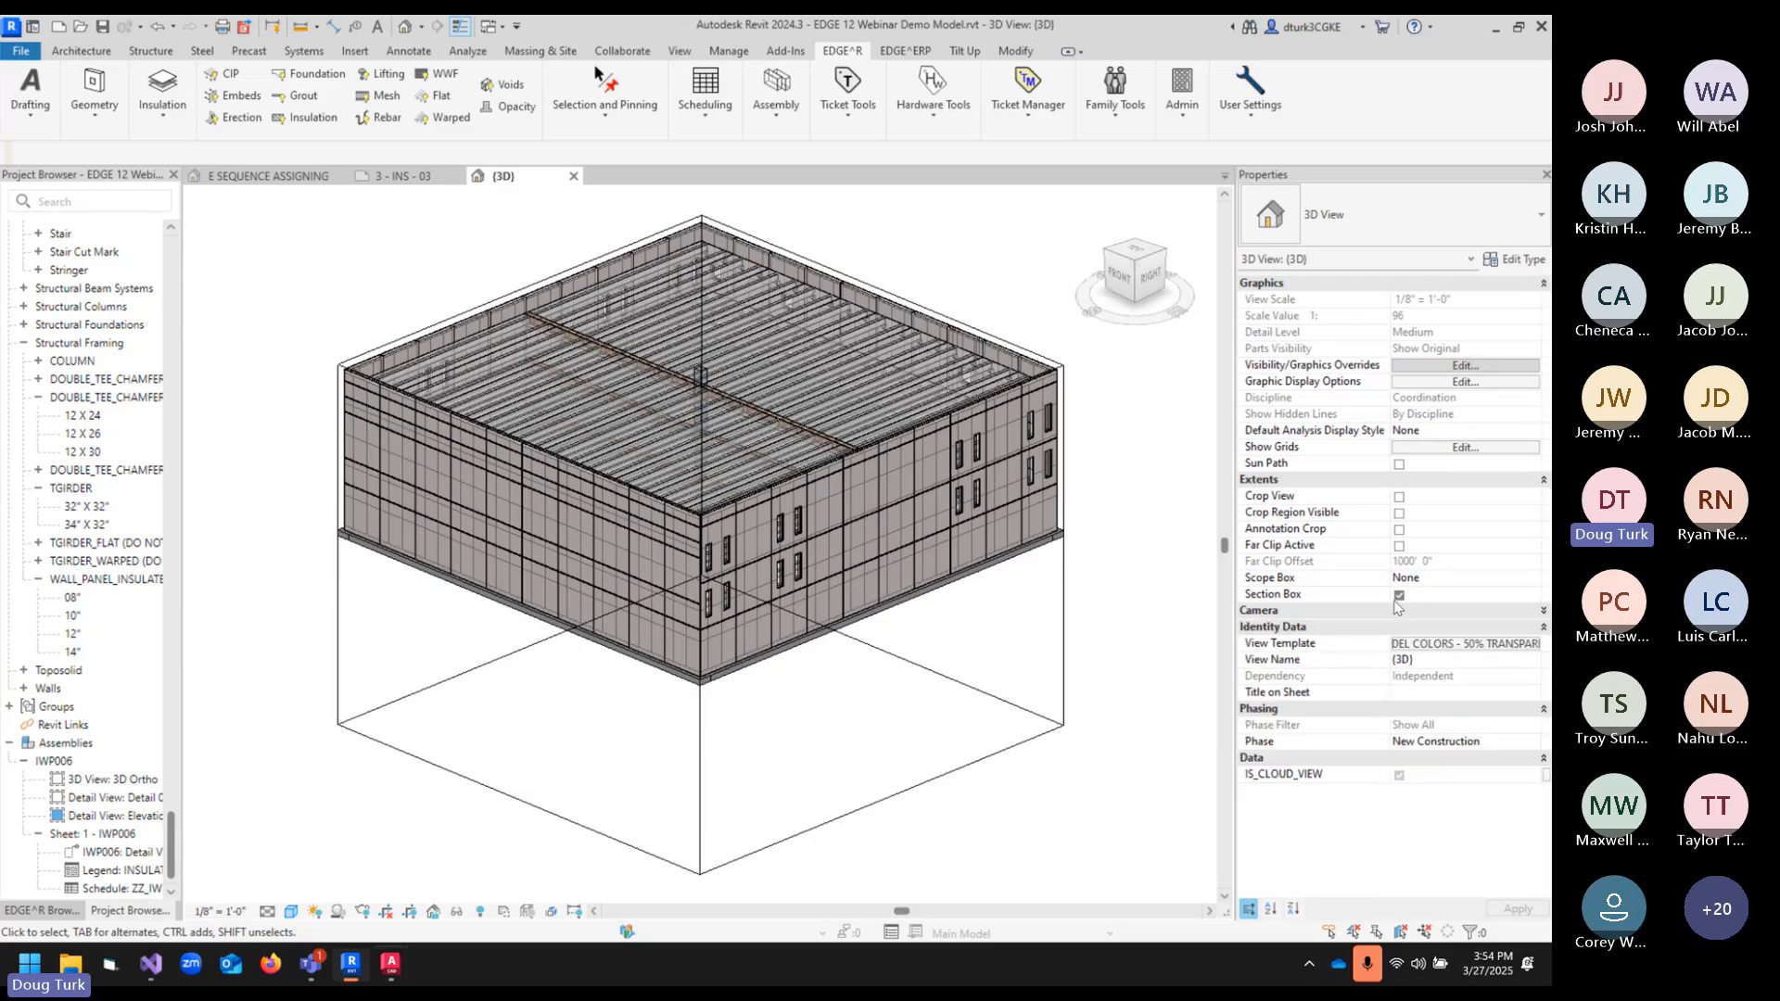
left_click(1399, 595)
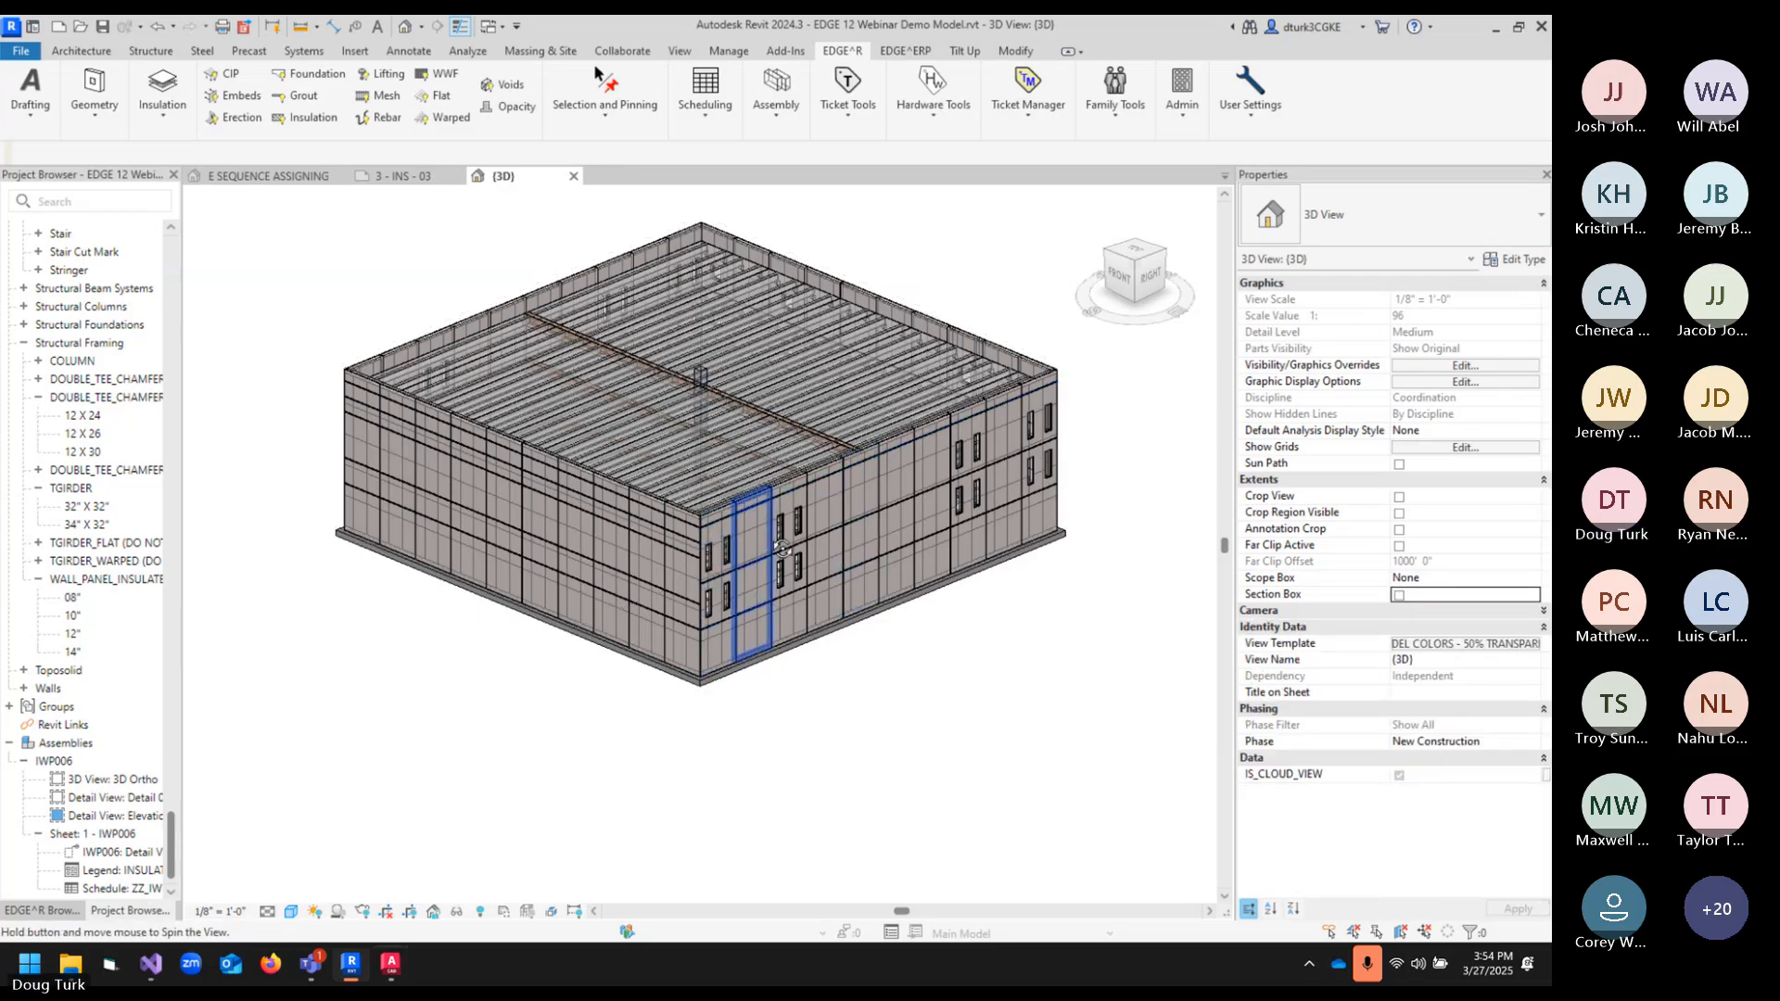
- Select a group of 12 X 24 double tees and crop the 3D view around them with a section box
middle_click_drag(722, 538, 573, 872, "shift")
left_click_drag(582, 721, 575, 561)
key("b")
key("x")
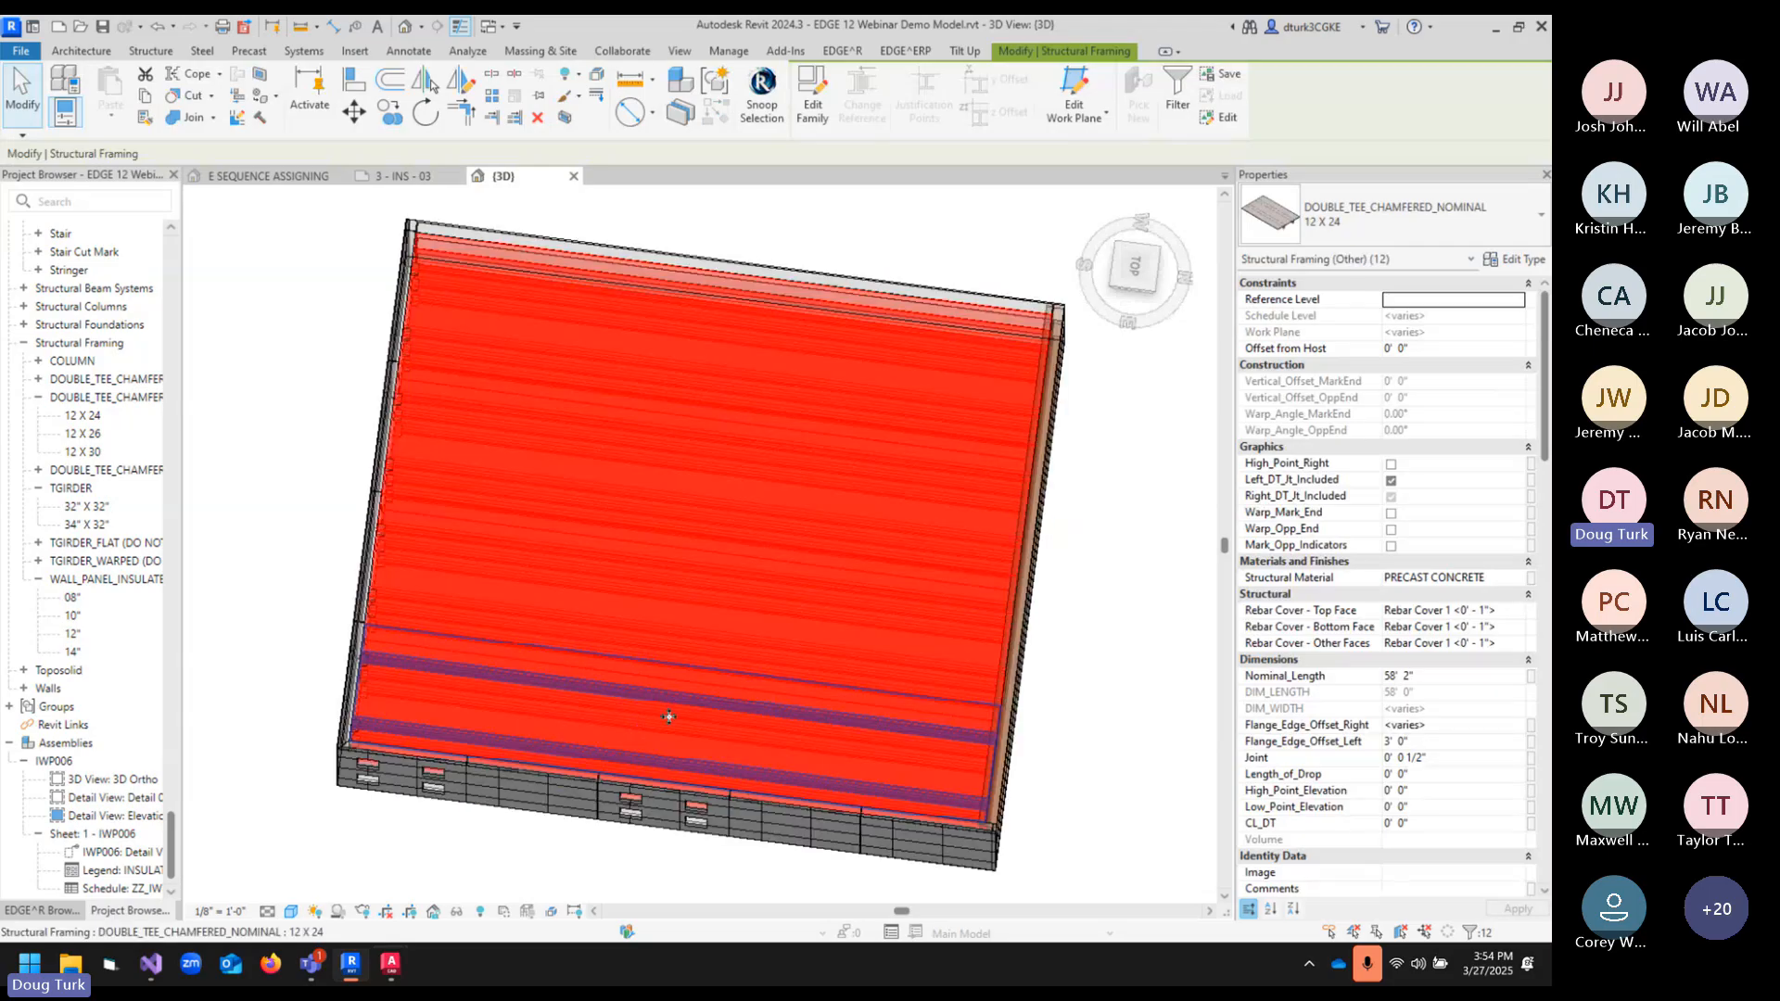
middle_click_drag(672, 715, 898, 612, "shift")
left_click(896, 840)
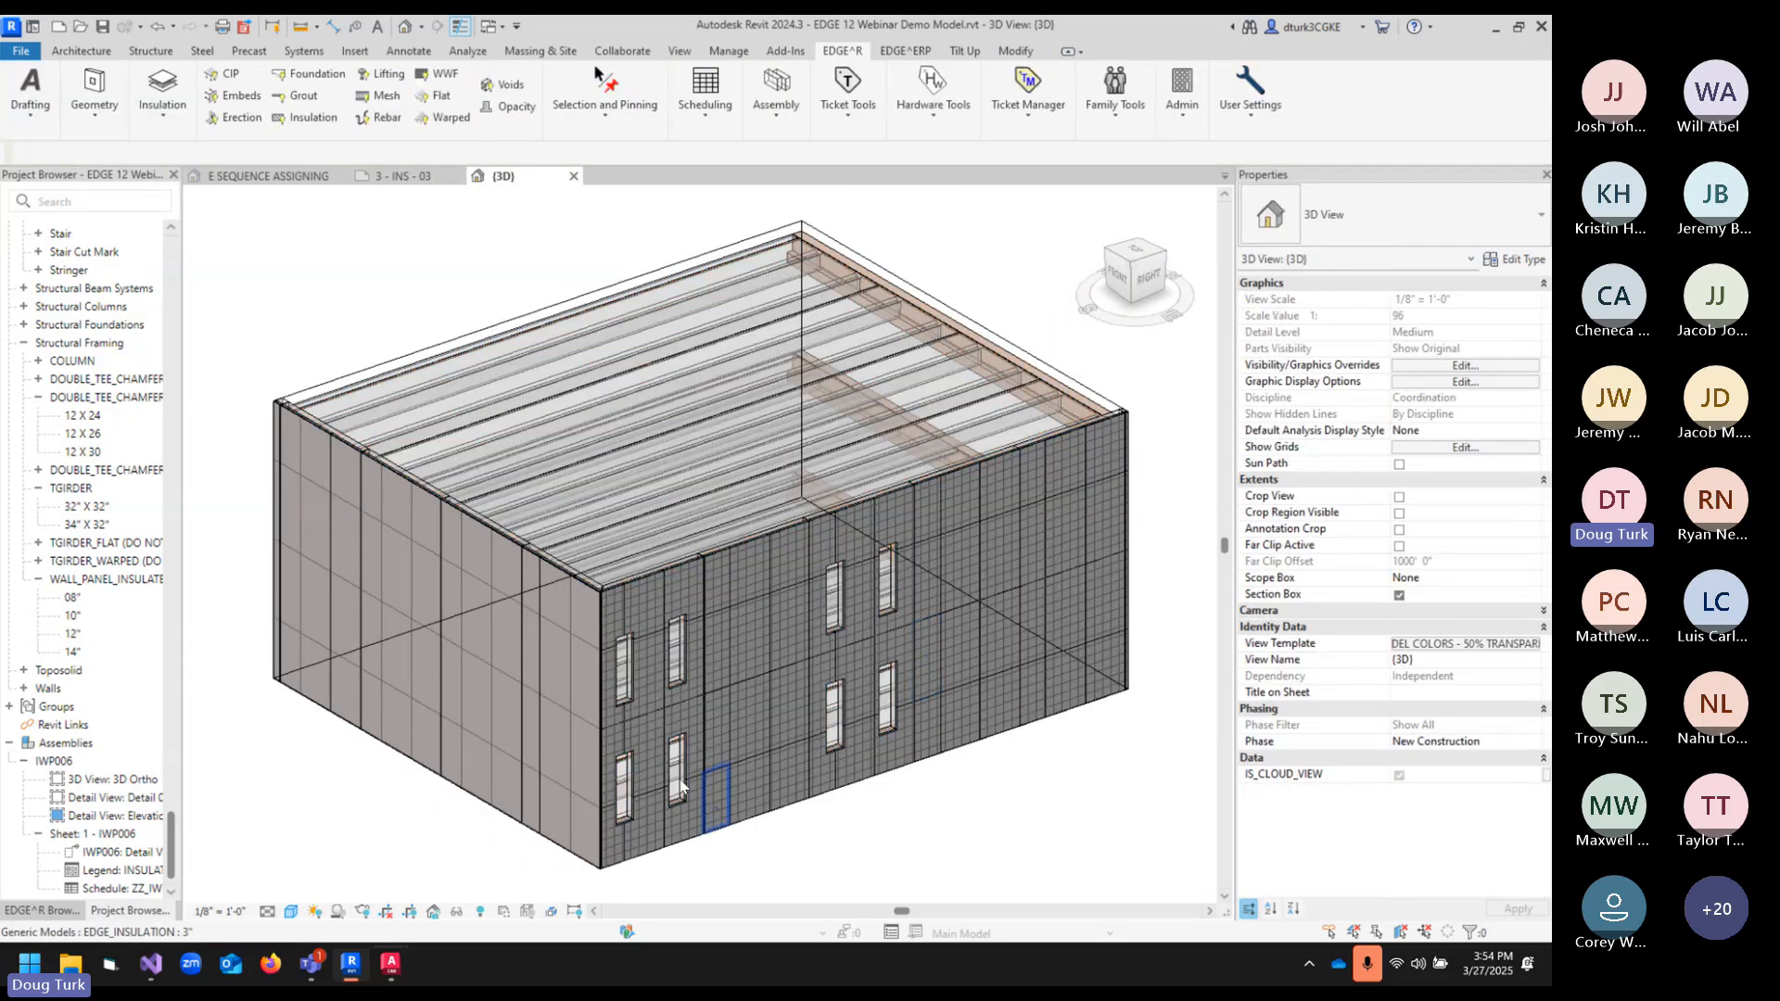
middle_click_drag(491, 707, 881, 656, "shift")
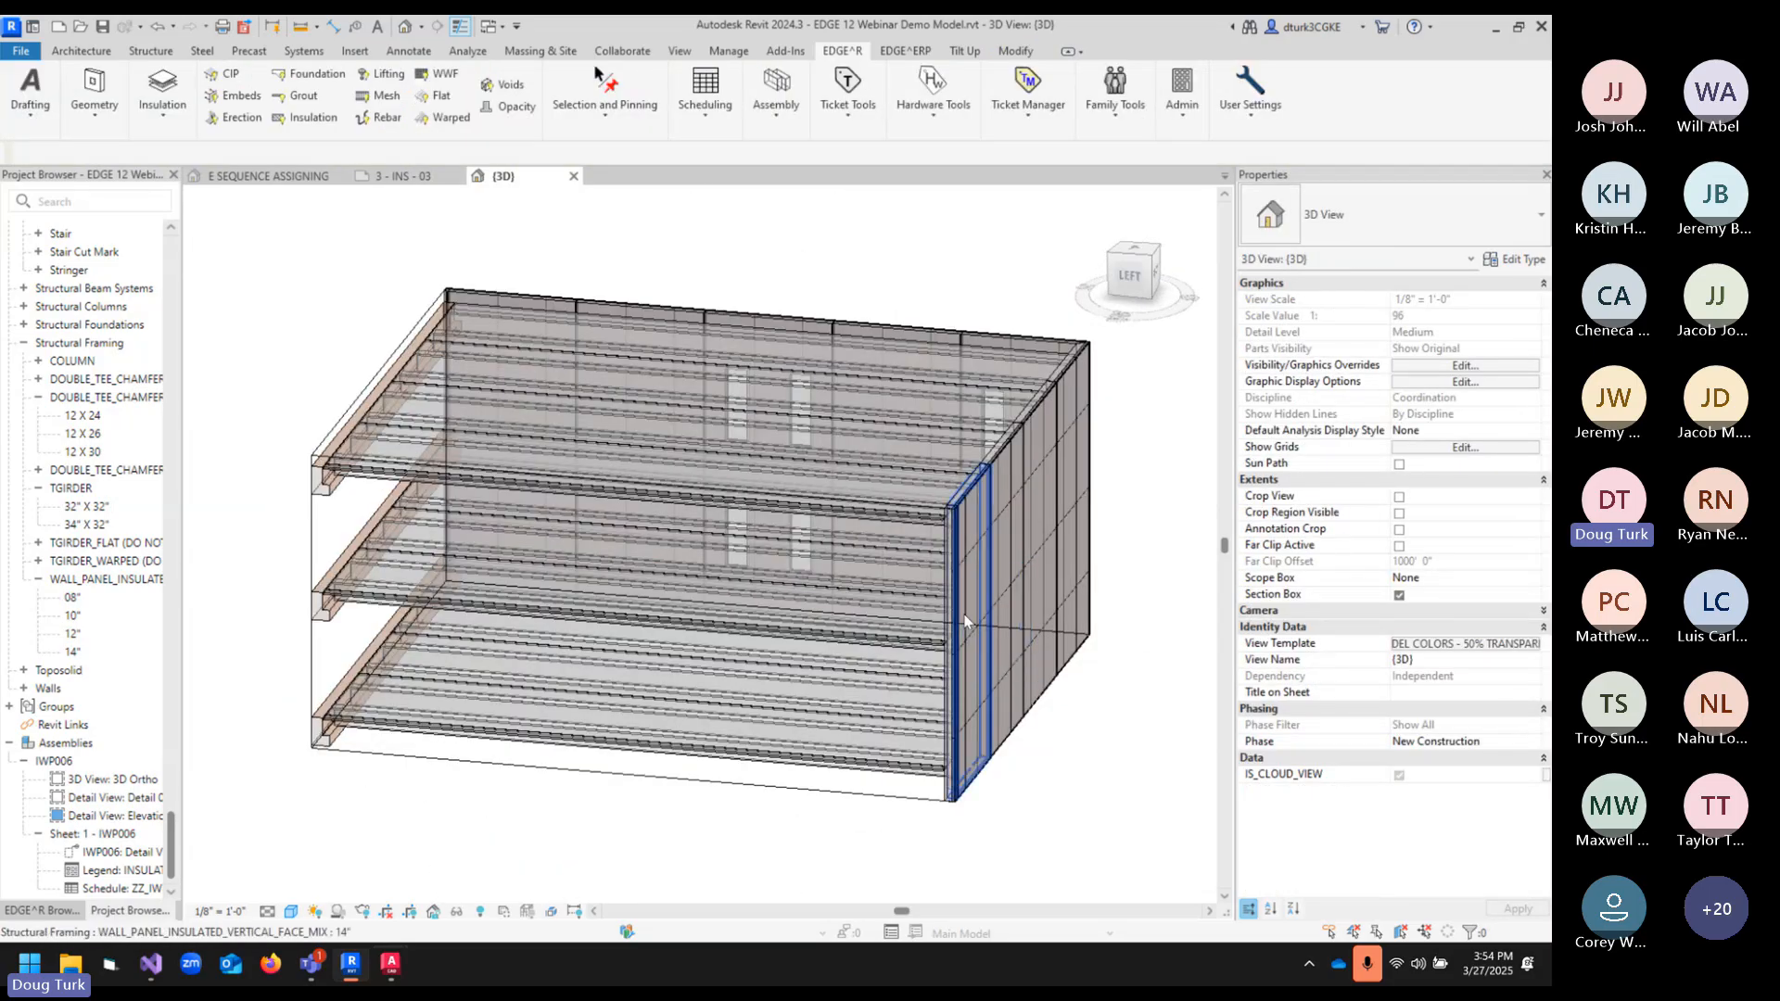
- Freeze the cropped 3D view into a drafting view using Freeze Active View without changing its options
left_click(48, 93)
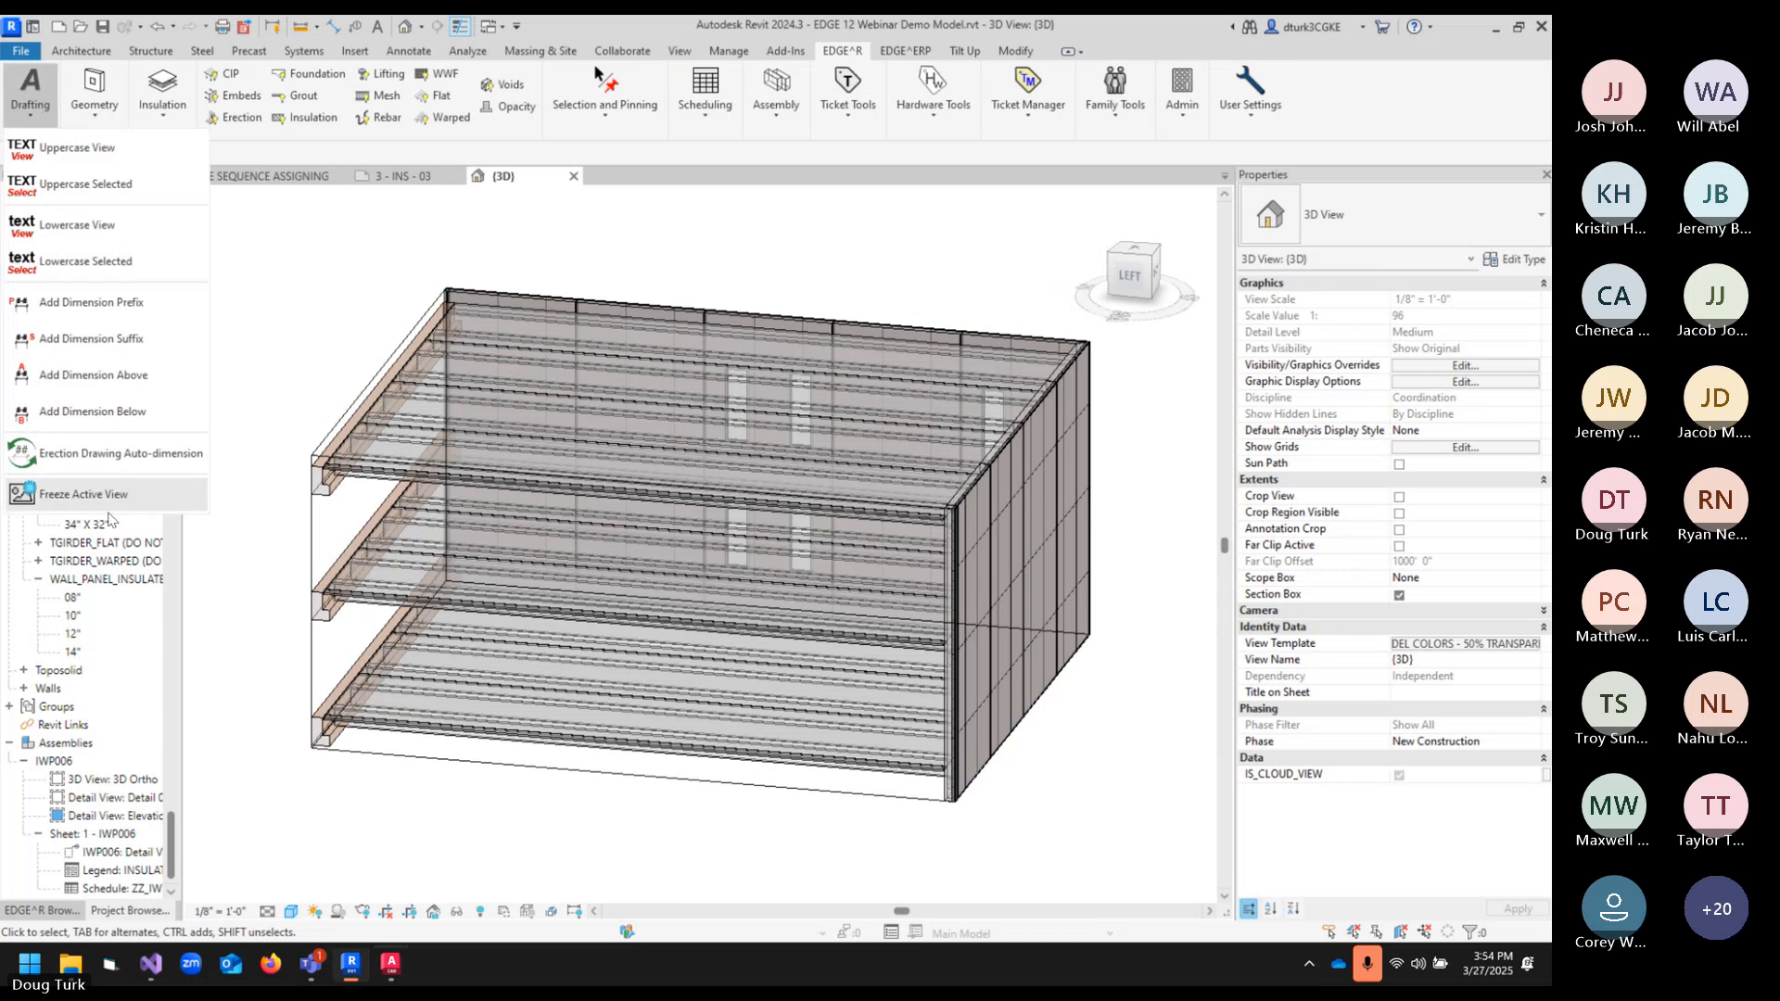
left_click(109, 505)
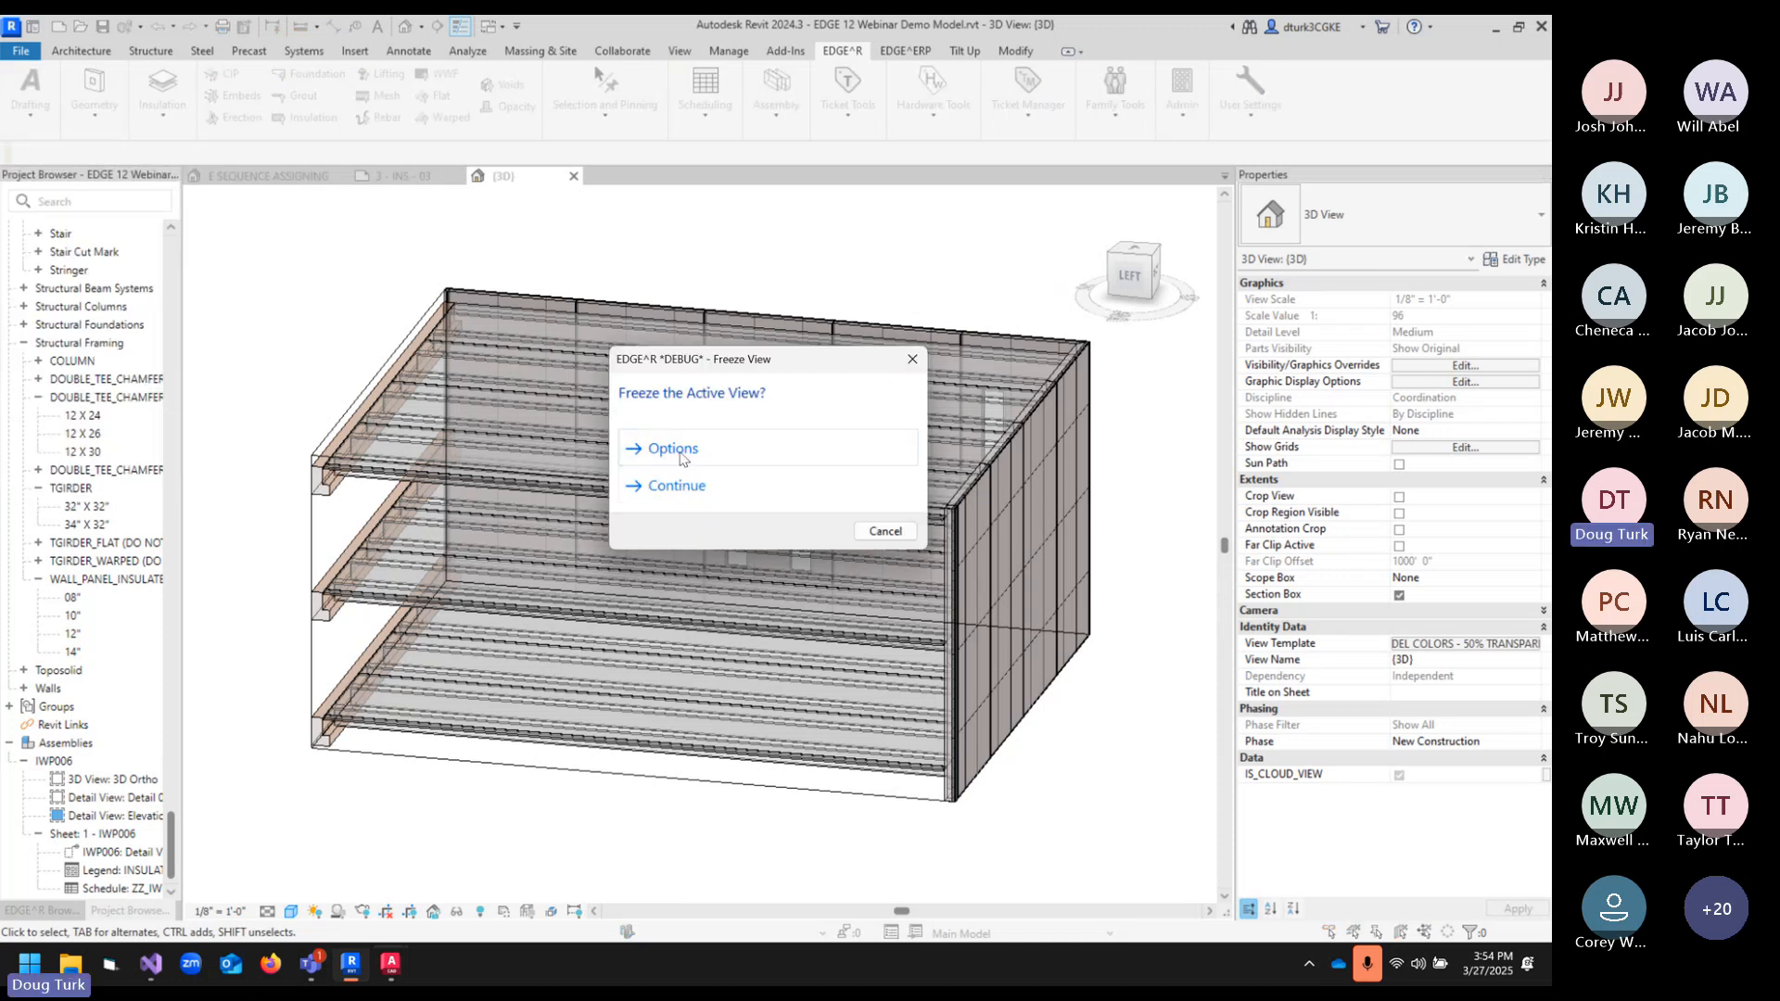
left_click(678, 483)
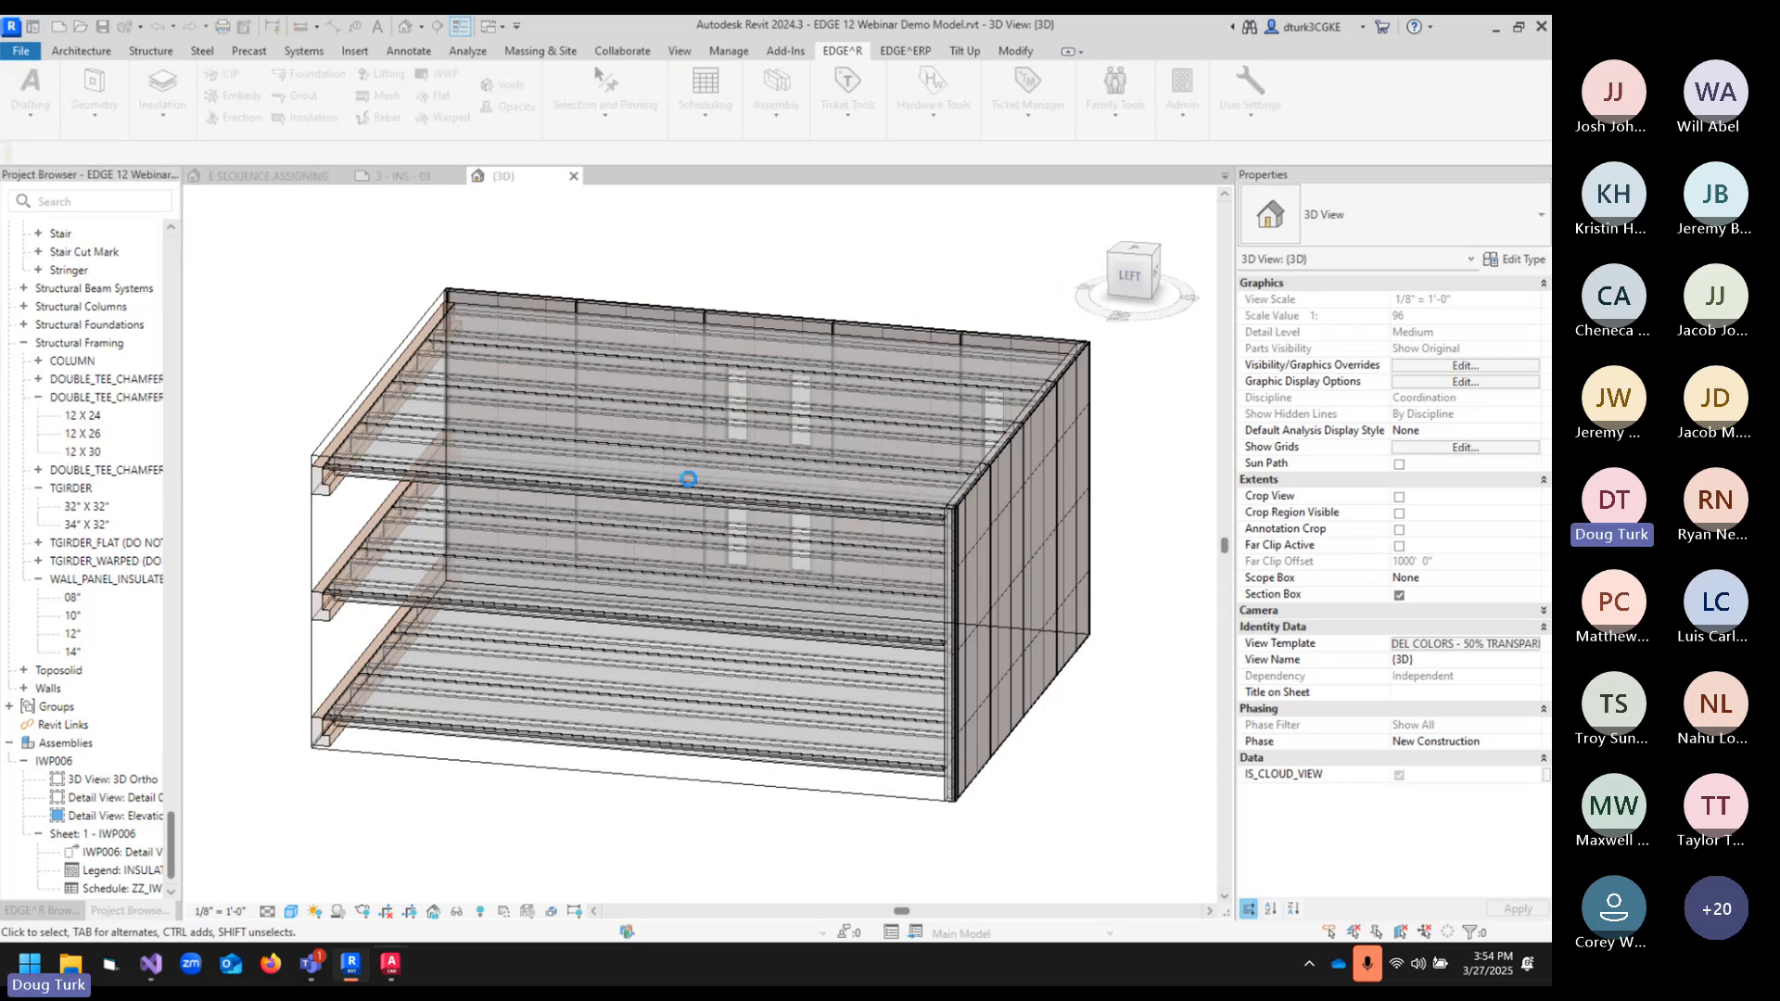
left_click(818, 502)
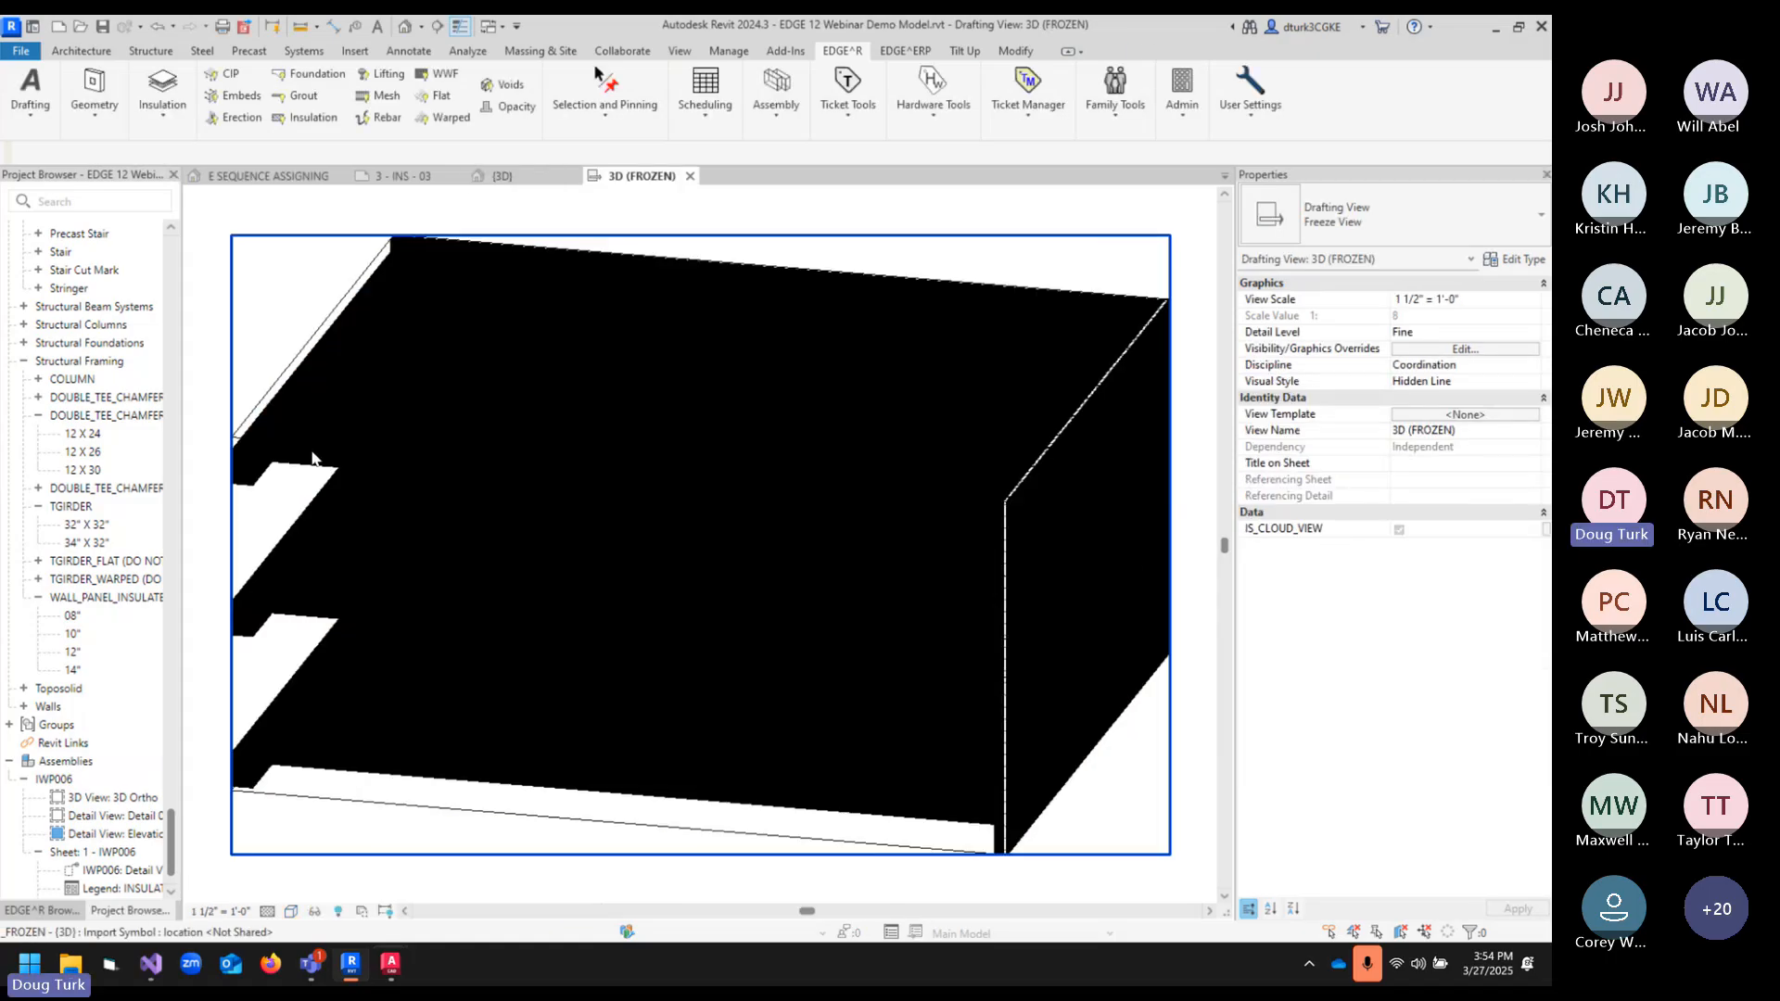
- Explode the imported symbol in the 3D (FROZEN) drafting view
left_click(539, 405)
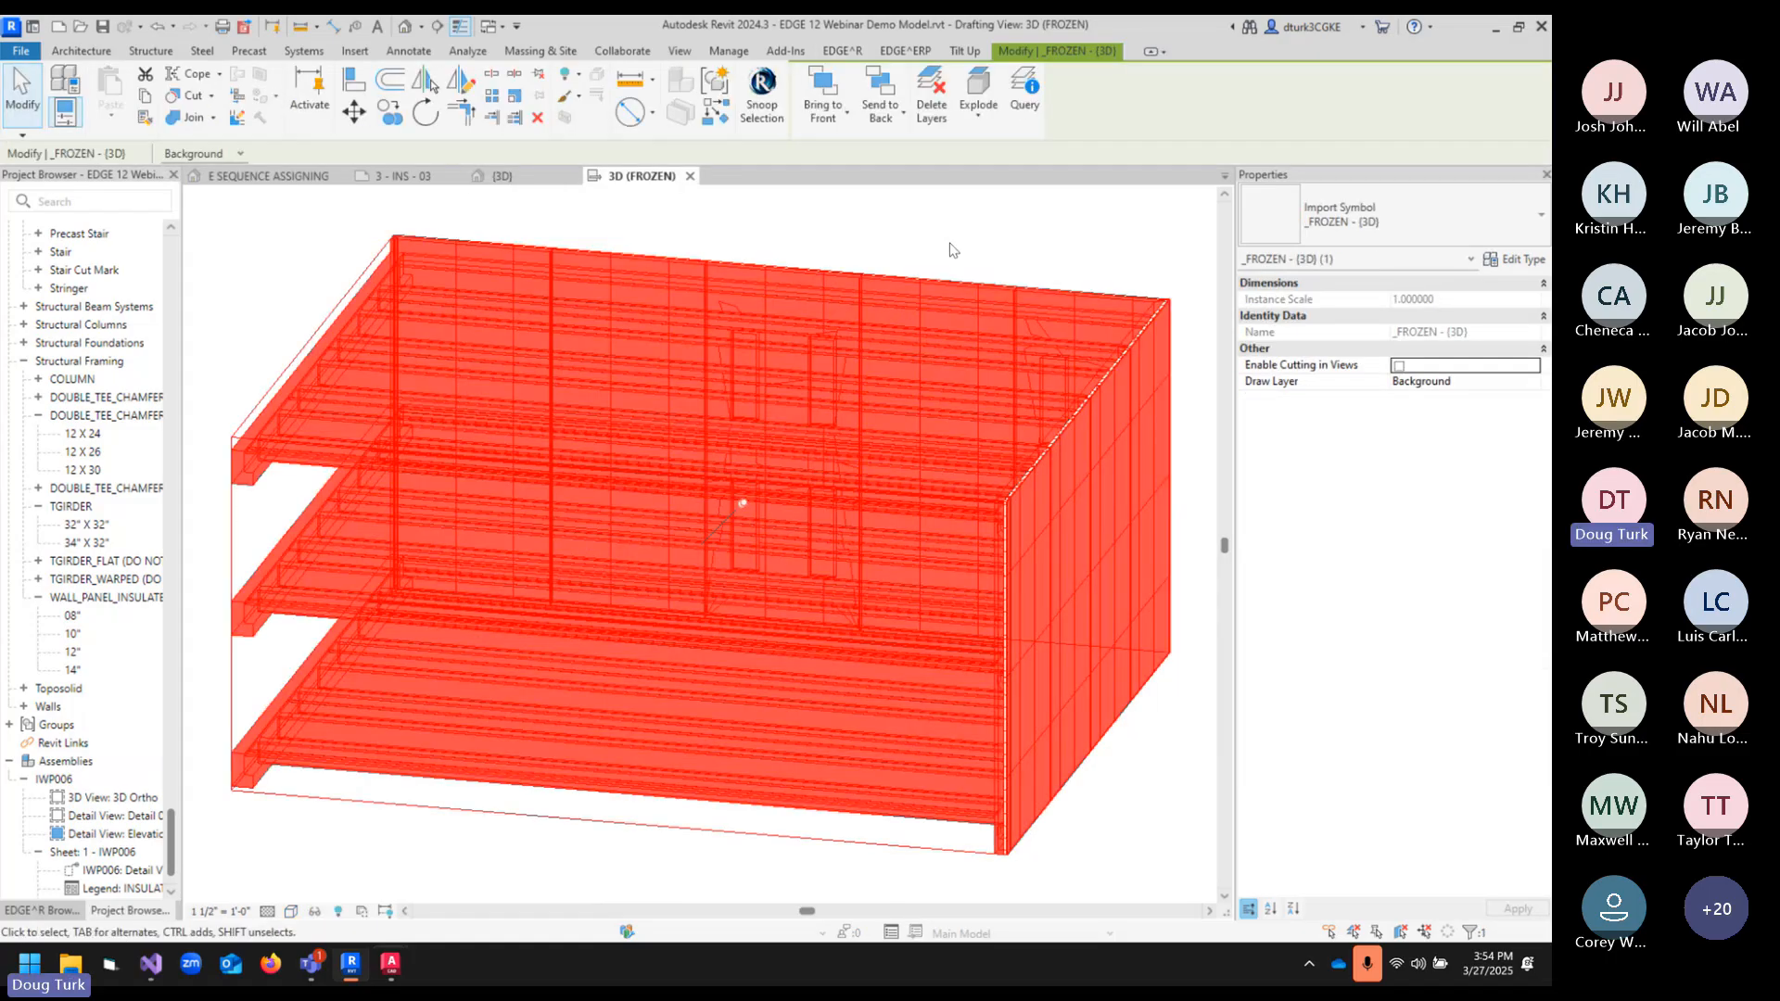
left_click(953, 241)
left_click(740, 504)
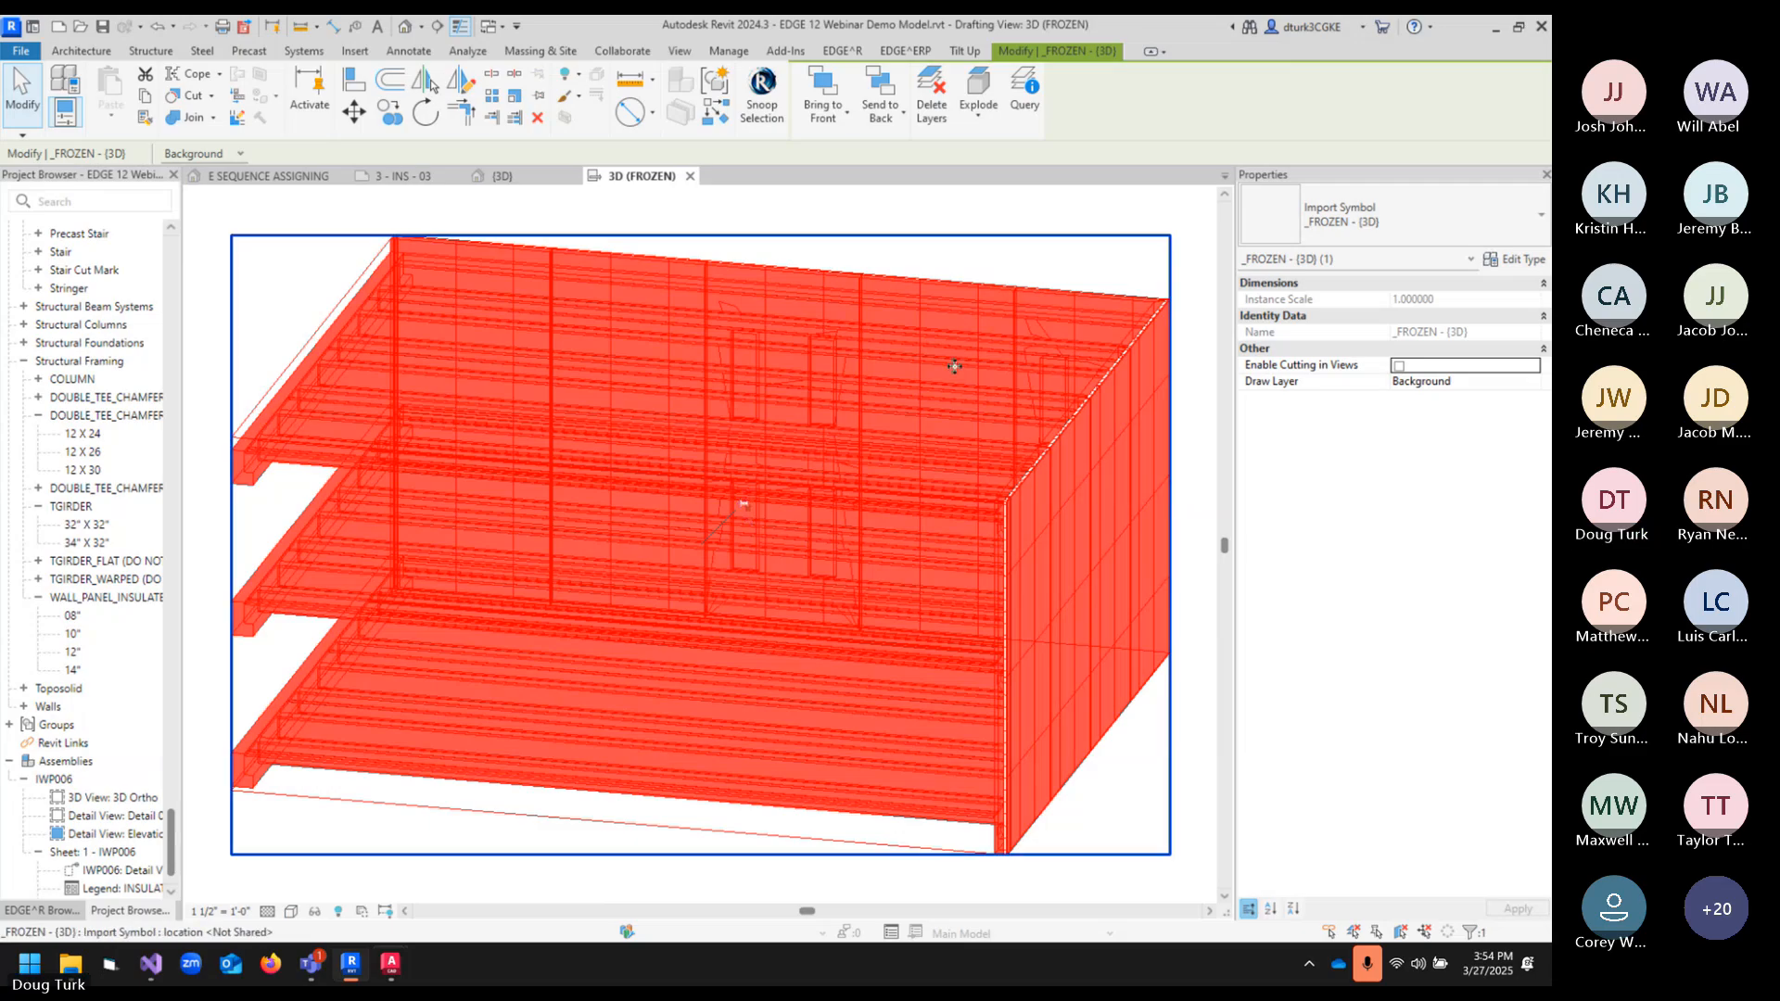
left_click(978, 103)
left_click(1021, 150)
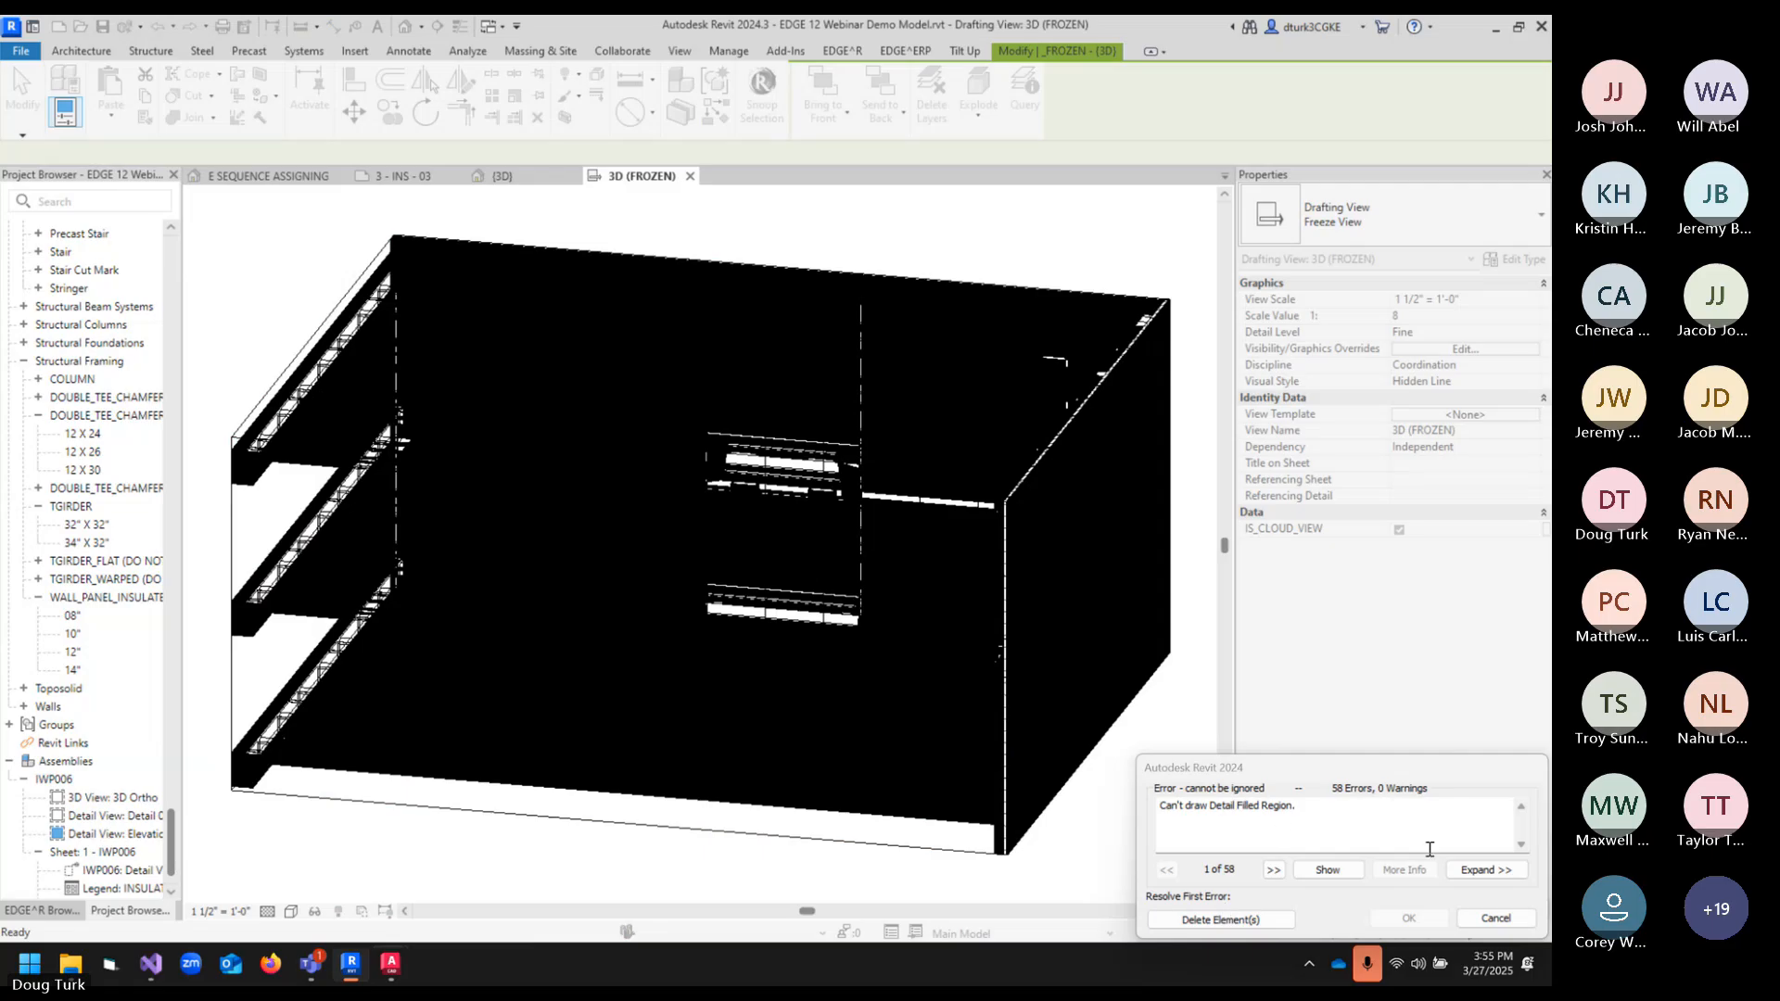
- Review several of the explode errors and resolve them by deleting the failing elements
left_click(1274, 869)
left_click(1274, 870)
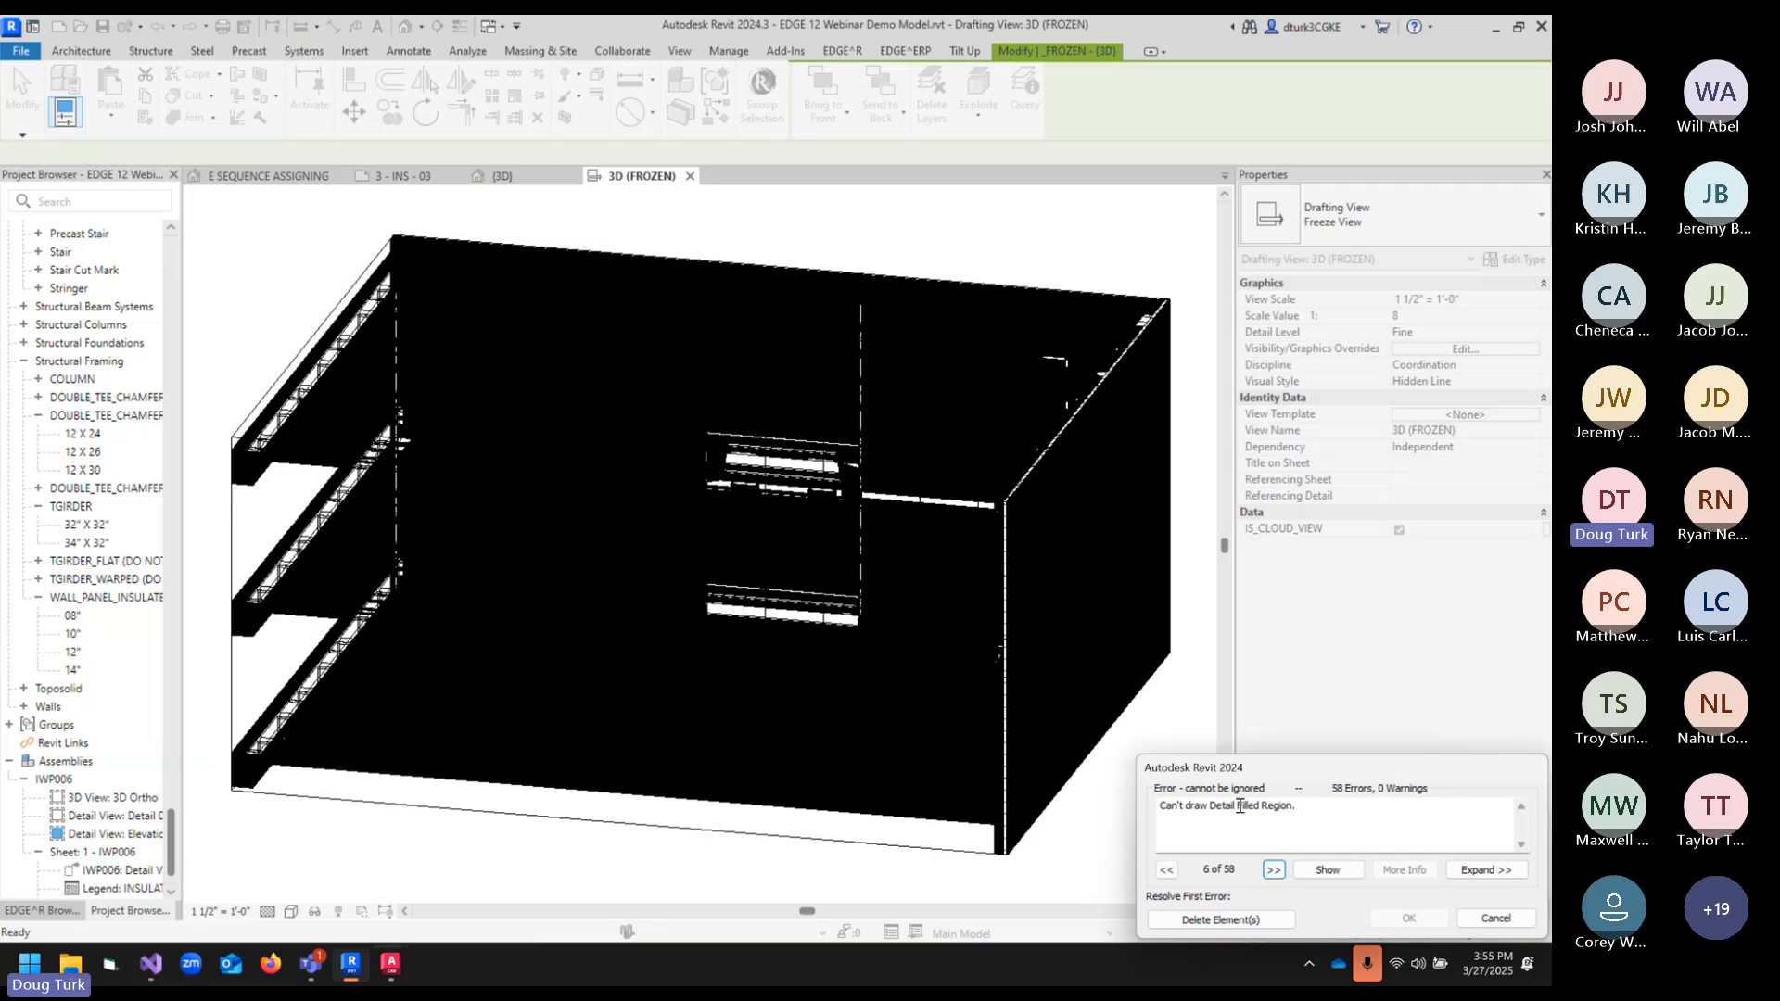
left_click(1275, 869)
left_click(1274, 870)
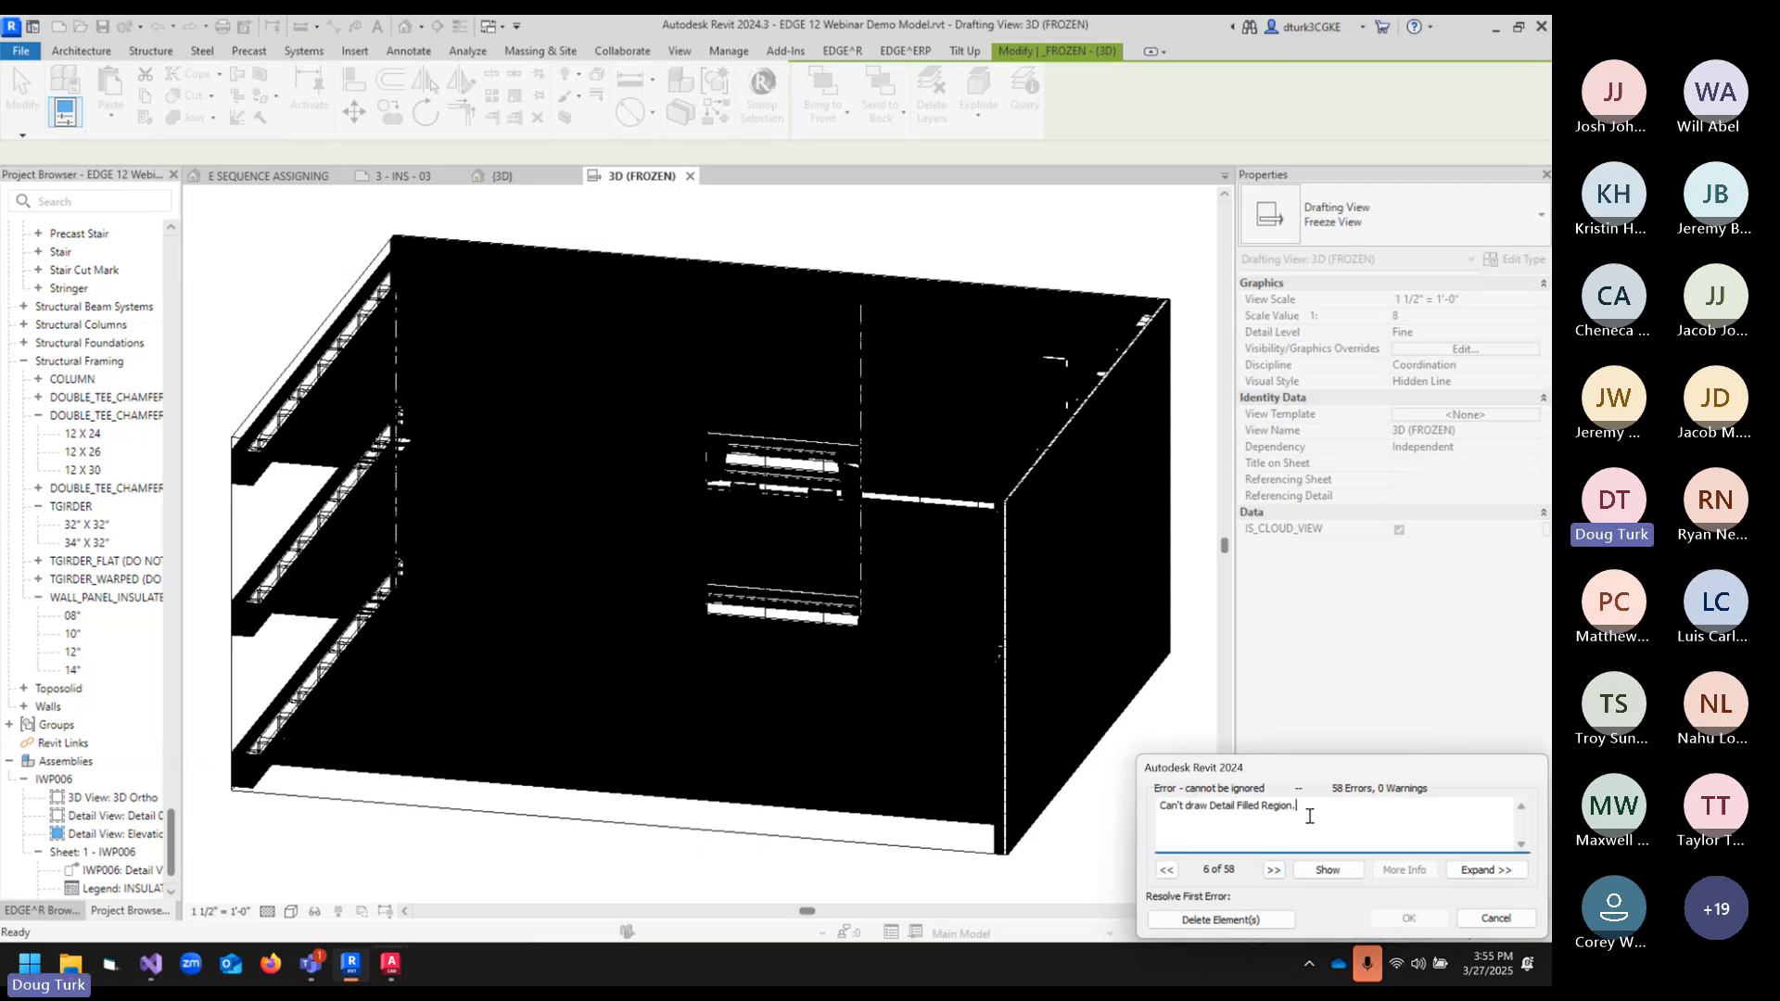
left_click(1217, 920)
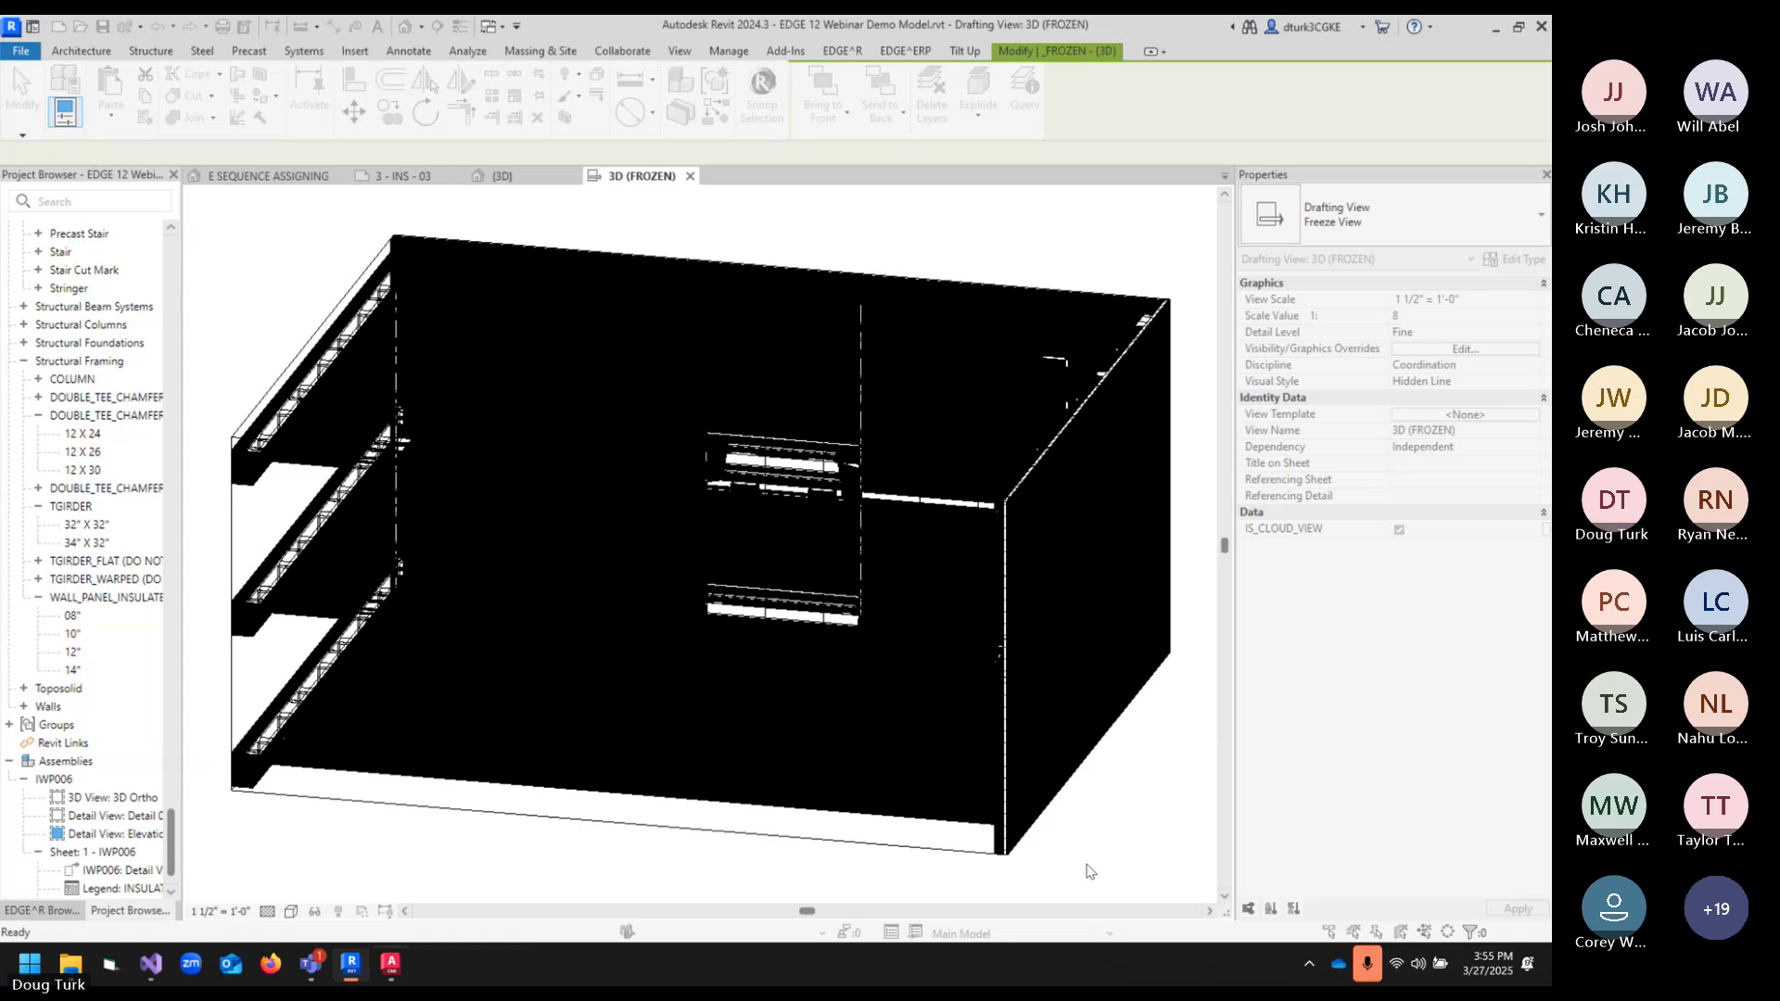
- Pull down the upper edge of one wall panel's filled region, and delete the black filled regions covering the end wall
left_click(1058, 600)
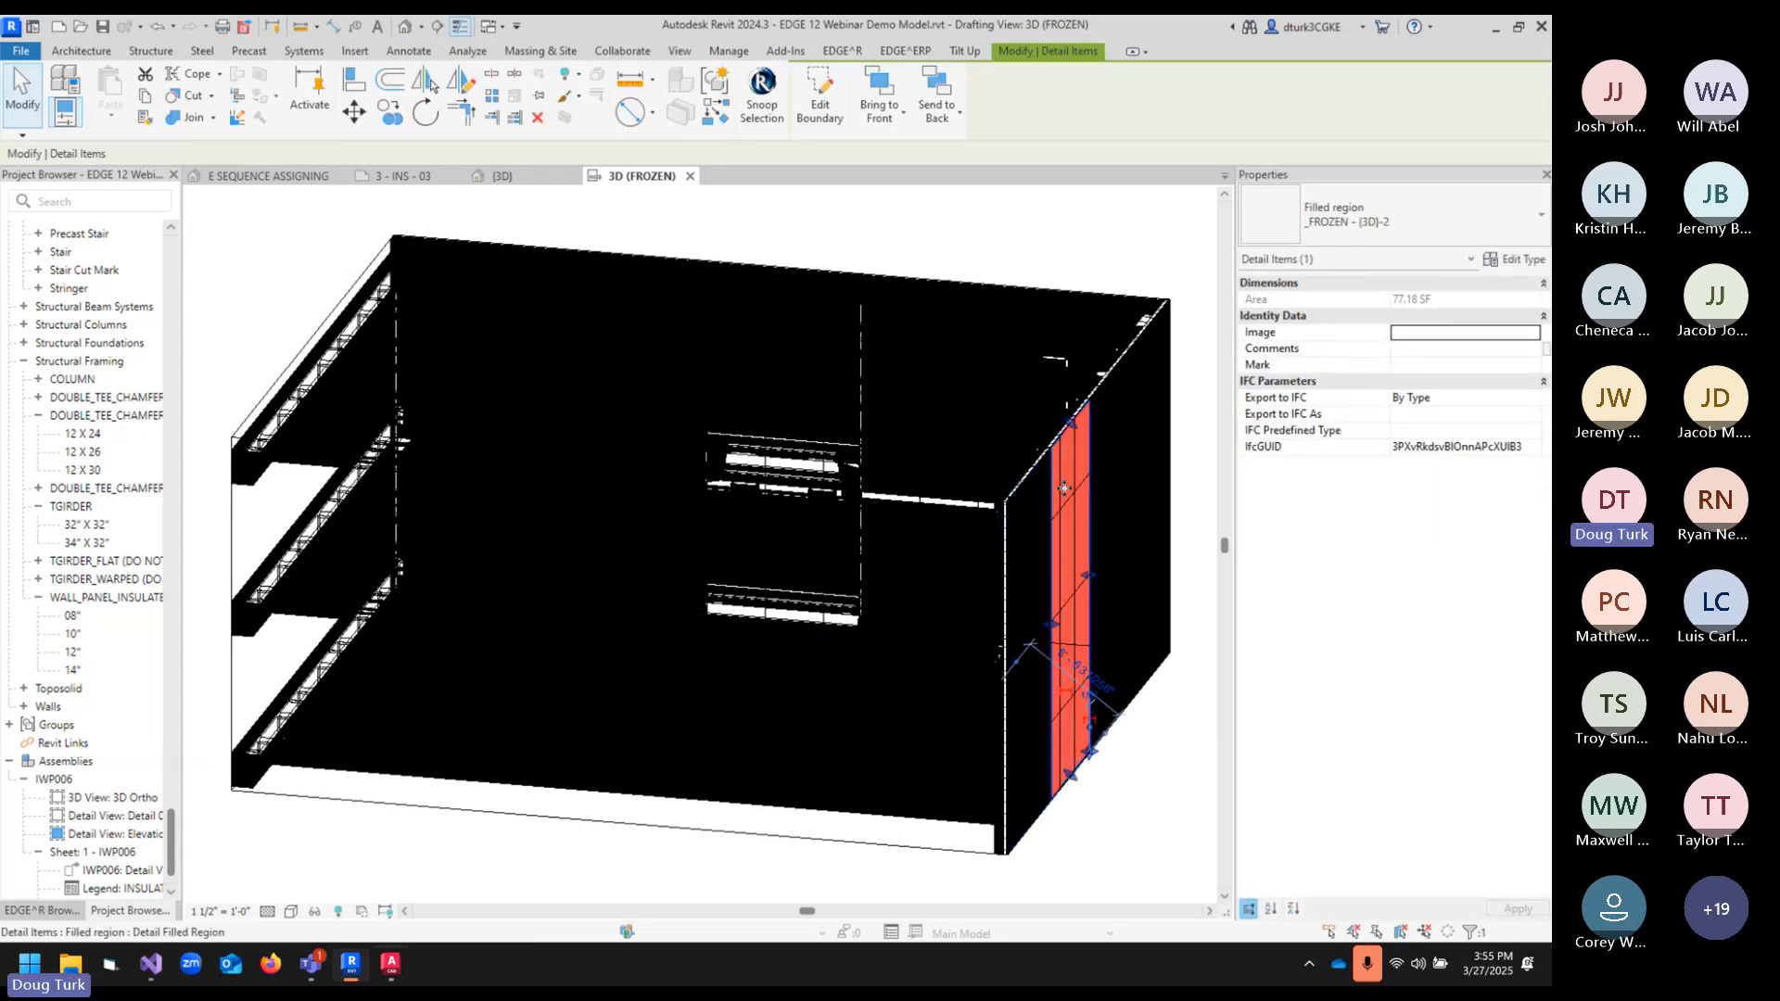
scroll(1125, 577, "up", 3)
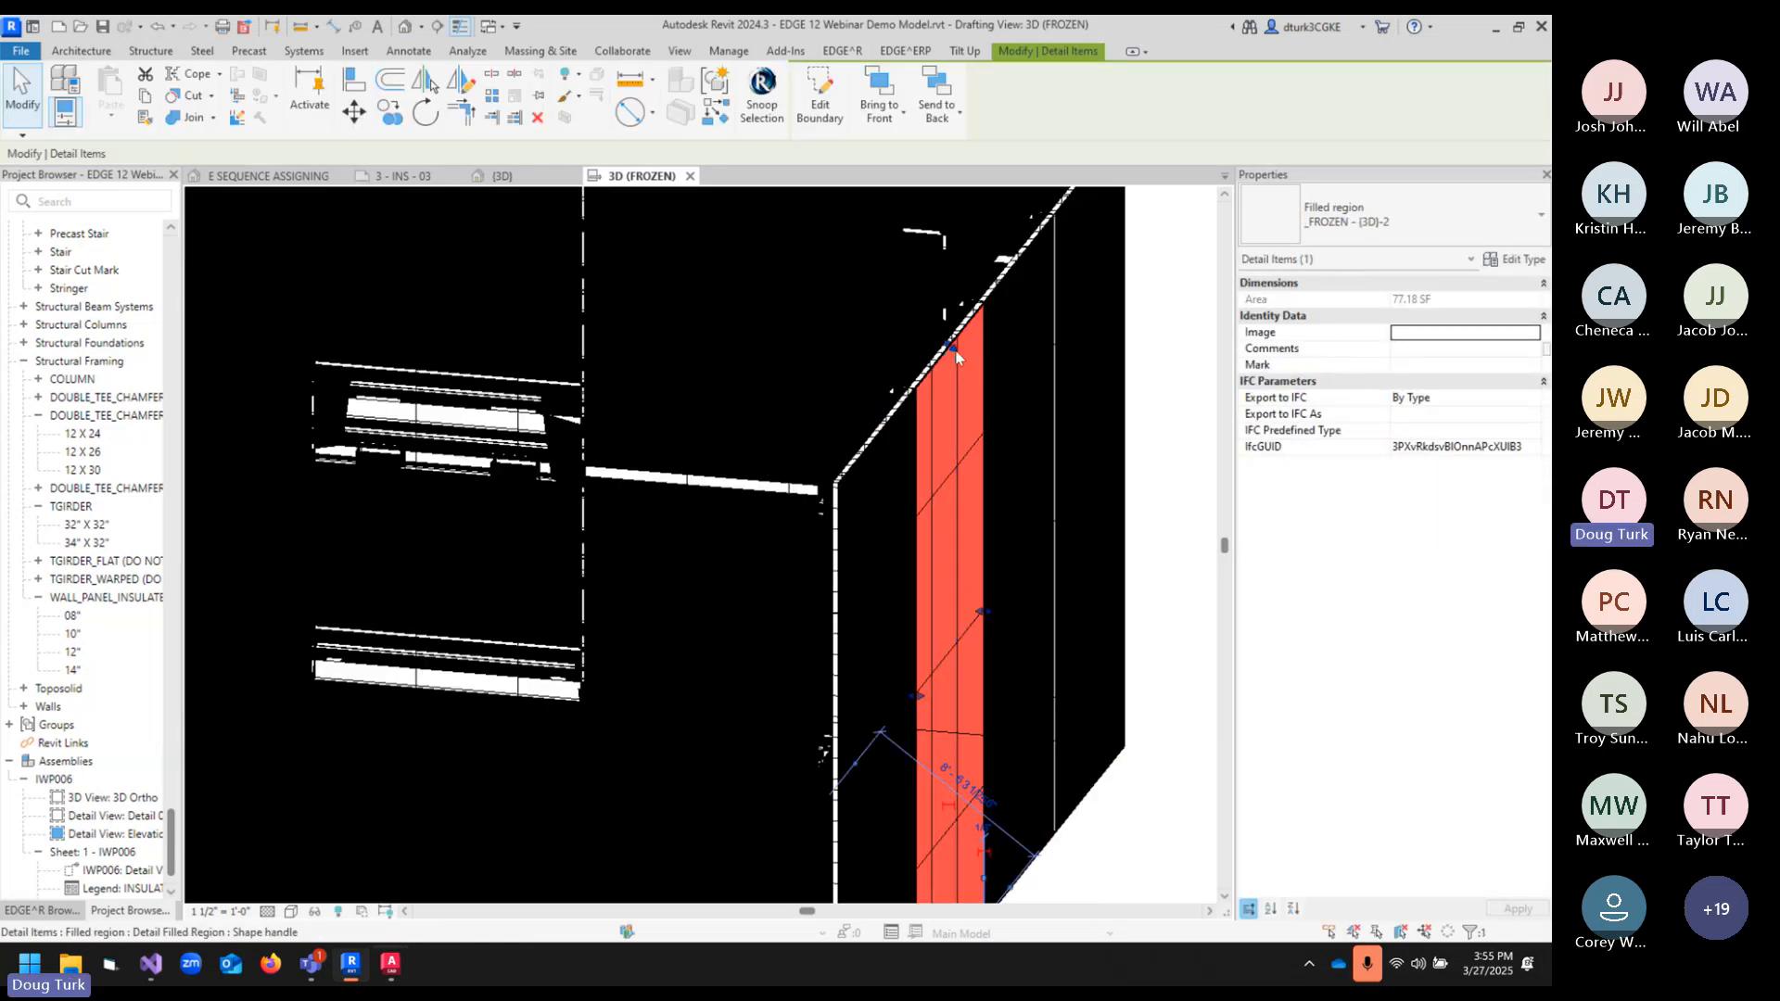
left_click_drag(952, 347, 950, 405)
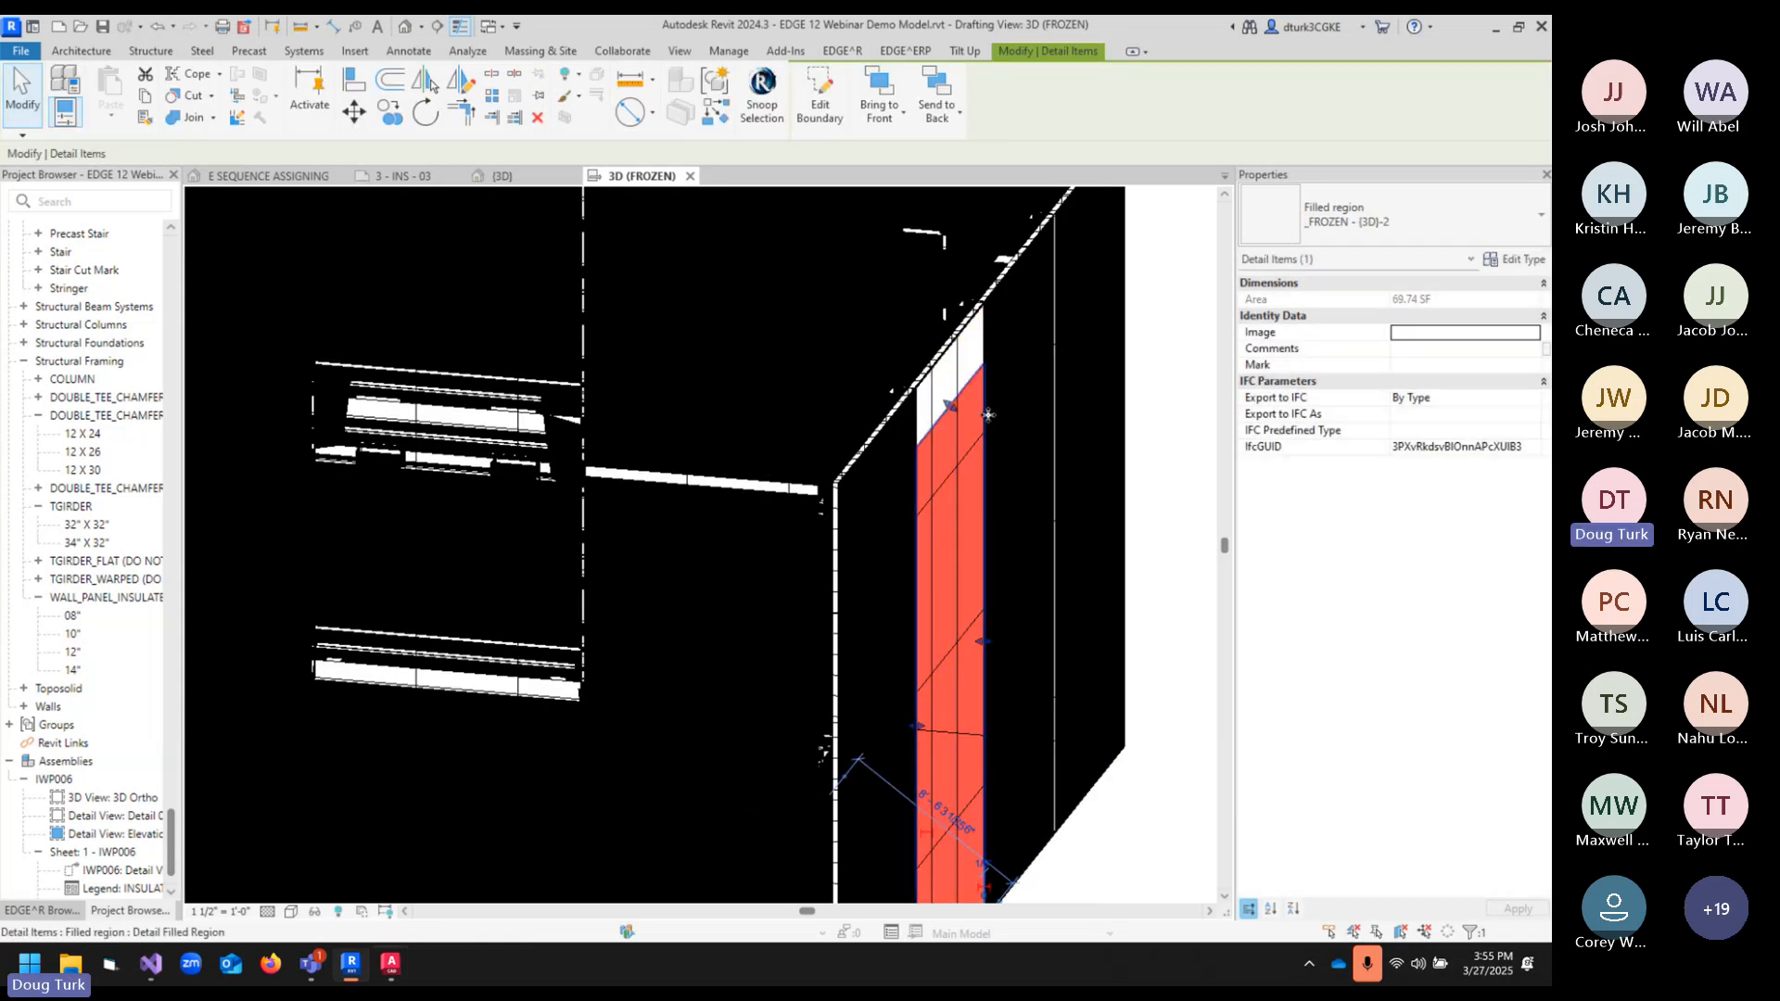
left_click(1031, 605)
left_click(1051, 582)
key("Delete")
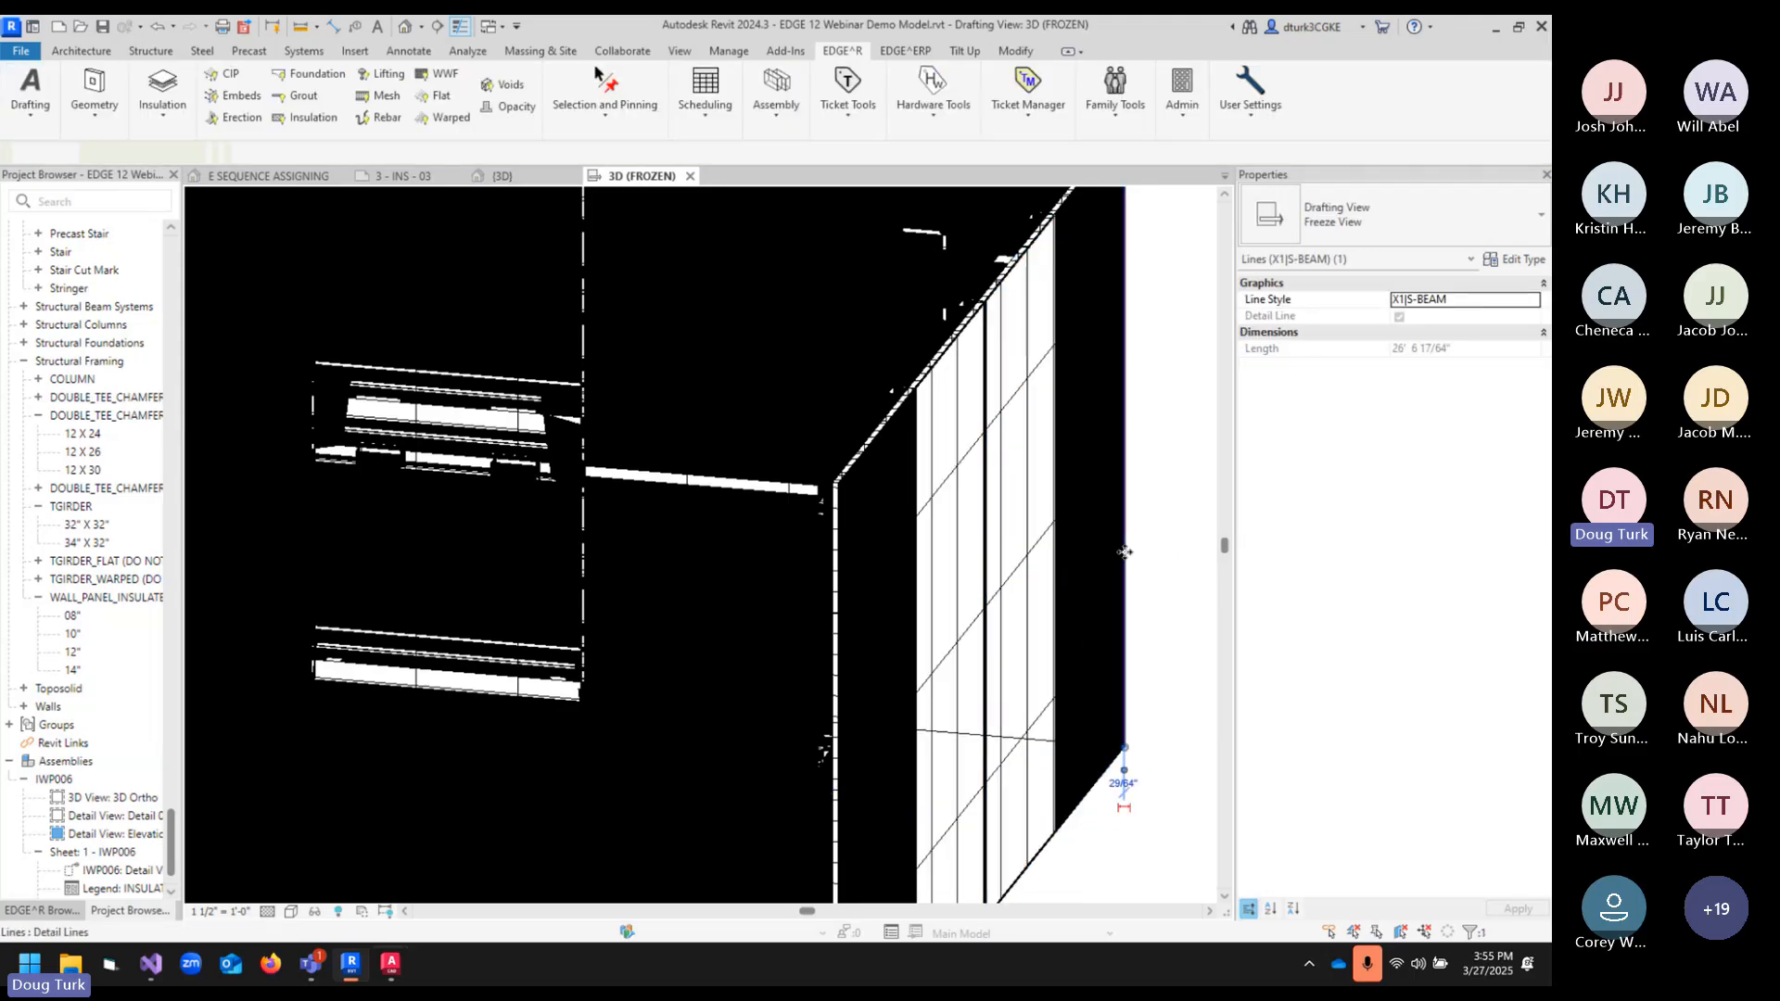
left_click(1122, 551)
key("Delete")
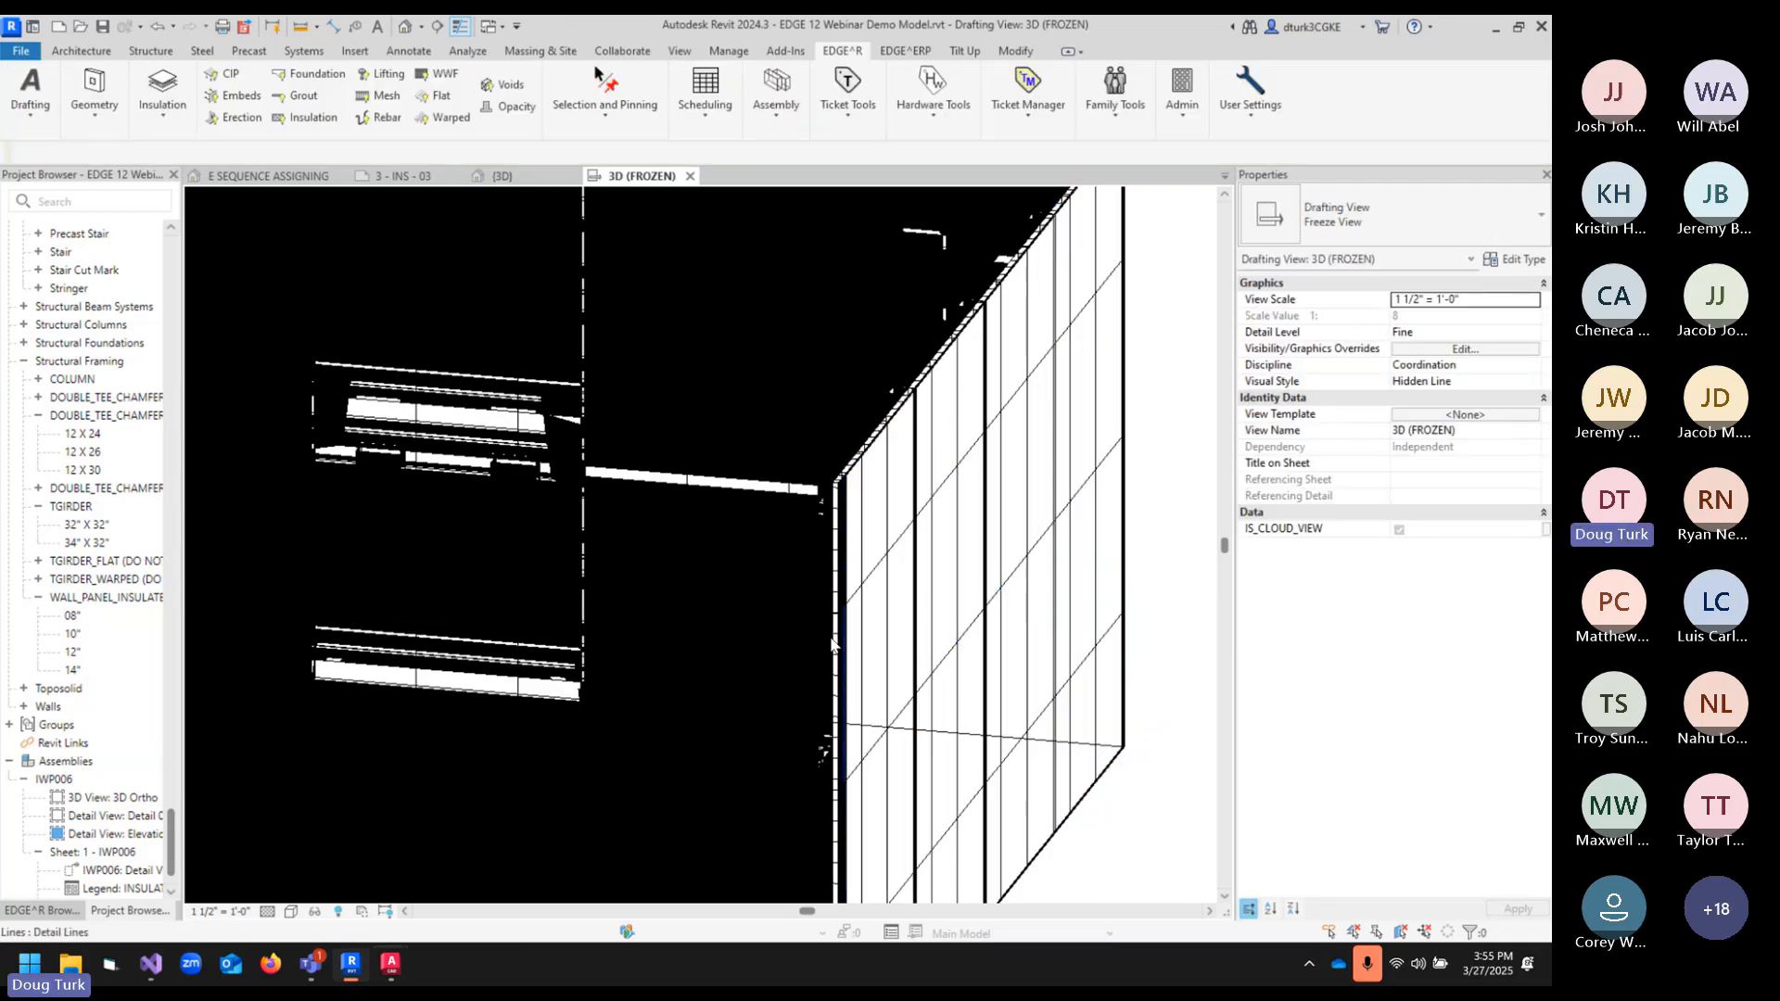
- Select all instances of the _FROZEN - {3D}-2 filled region on the floors and walls and delete them
middle_click_drag(747, 448, 953, 393)
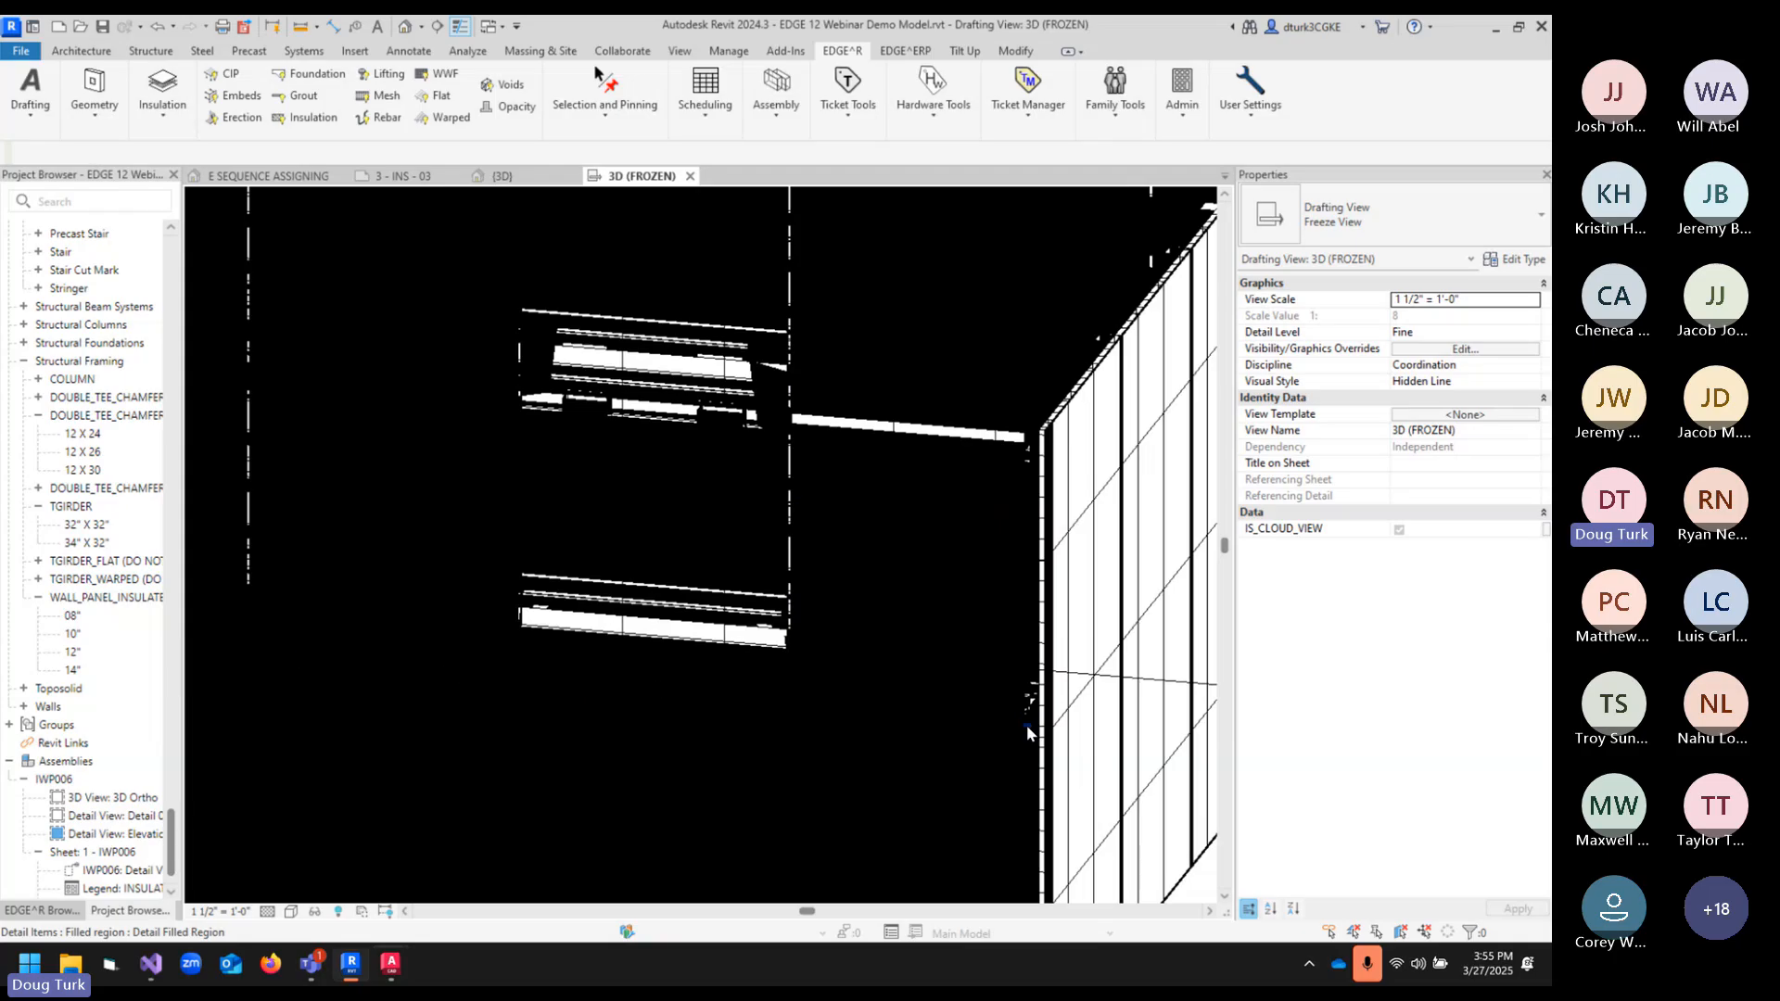
scroll(1024, 738, "down", 5)
left_click(928, 799)
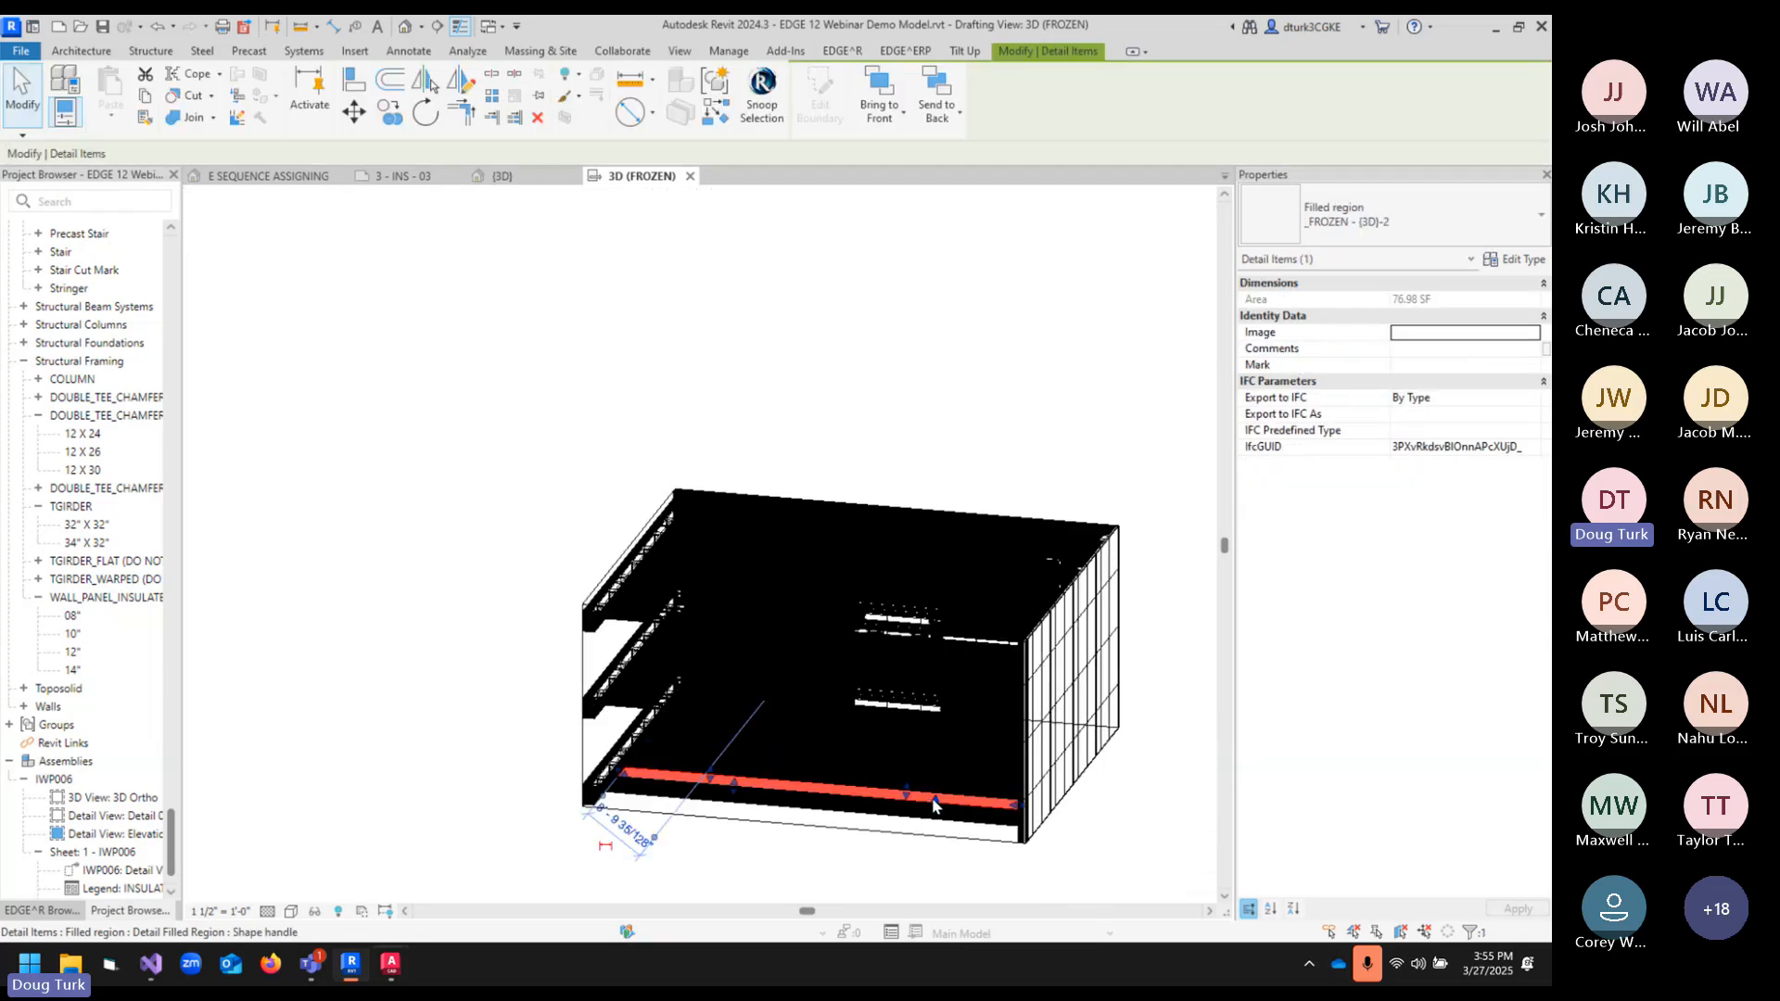
key("a")
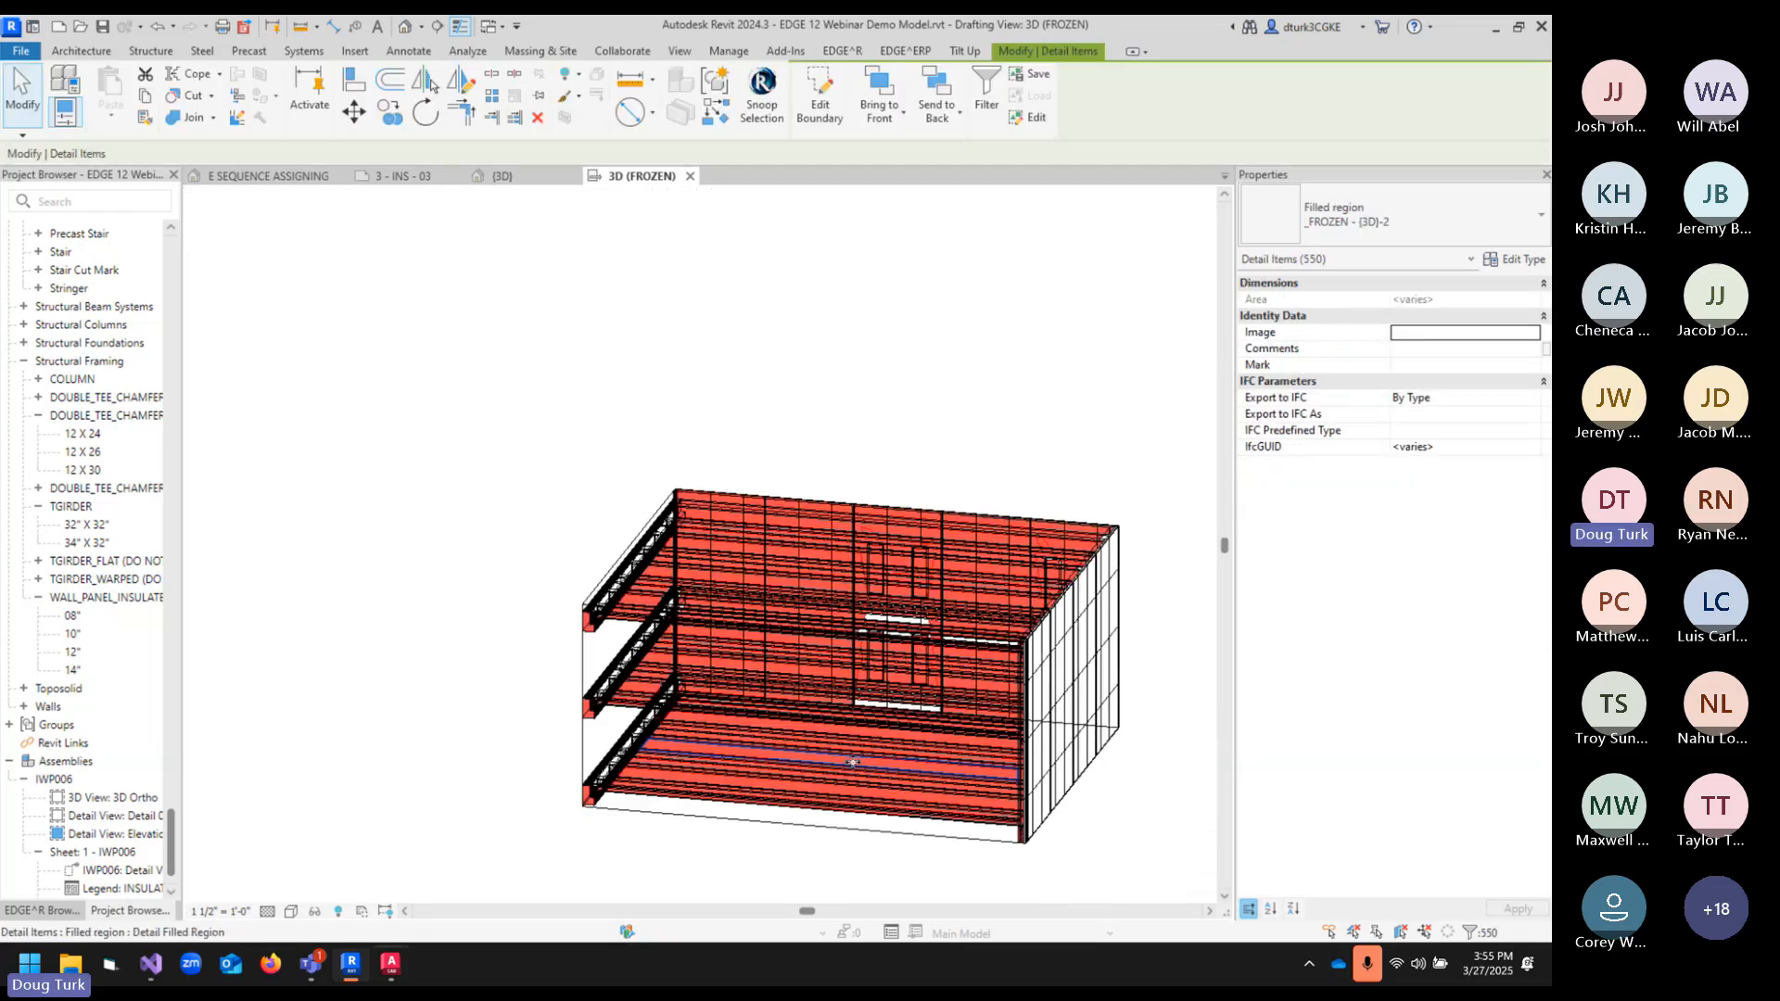
scroll(864, 637, "up", 3)
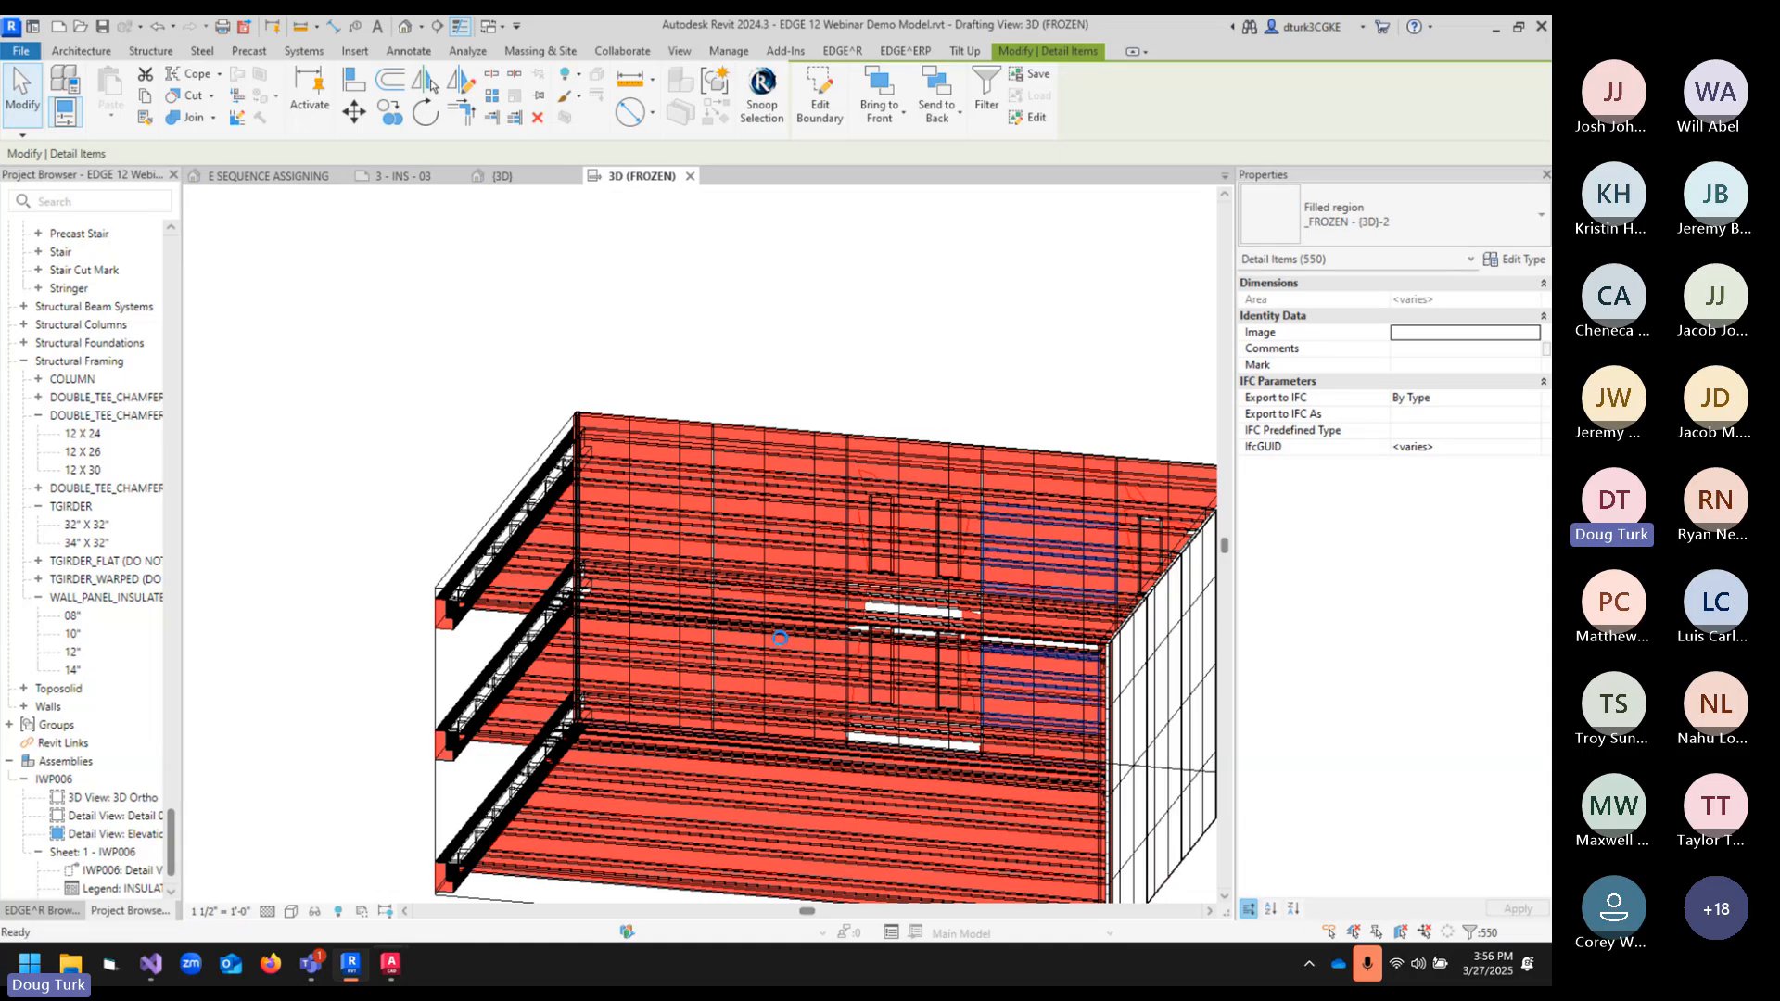
key("Escape")
middle_click_drag(818, 462, 682, 334)
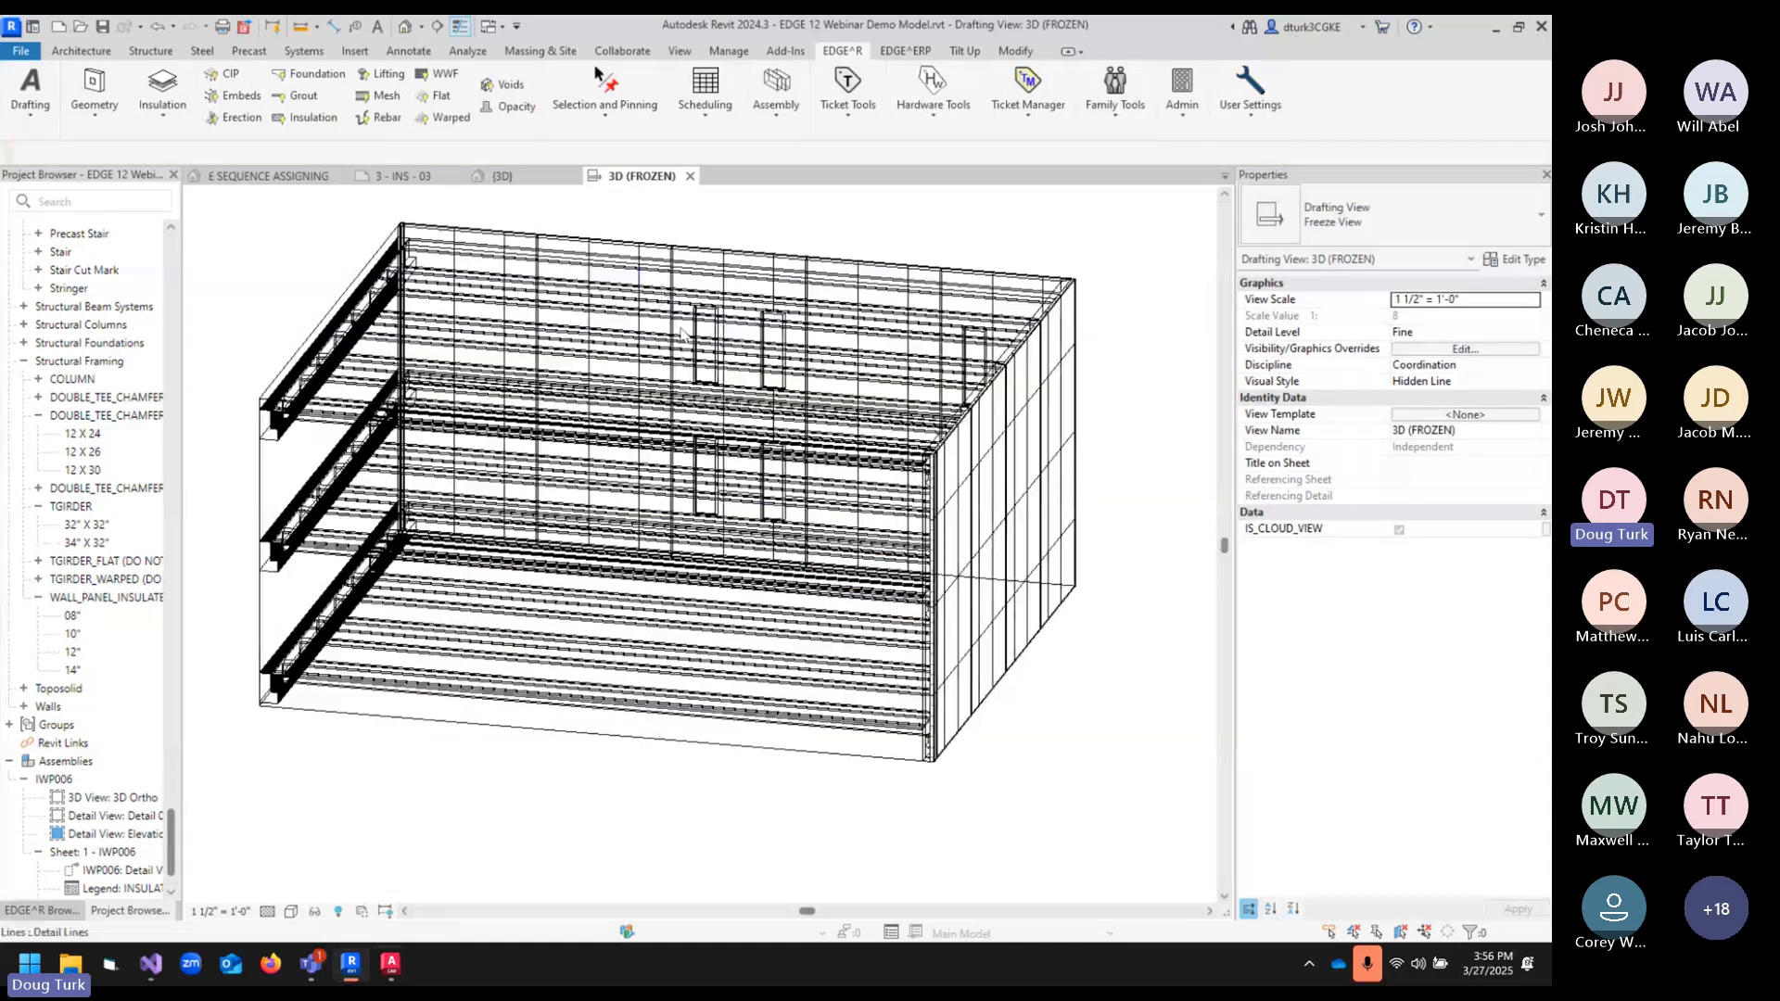
- Select all _FROZEN - {3D}-4 filled regions along the beams at the open end and delete them
scroll(681, 333, "up", 2)
scroll(564, 498, "up", 2)
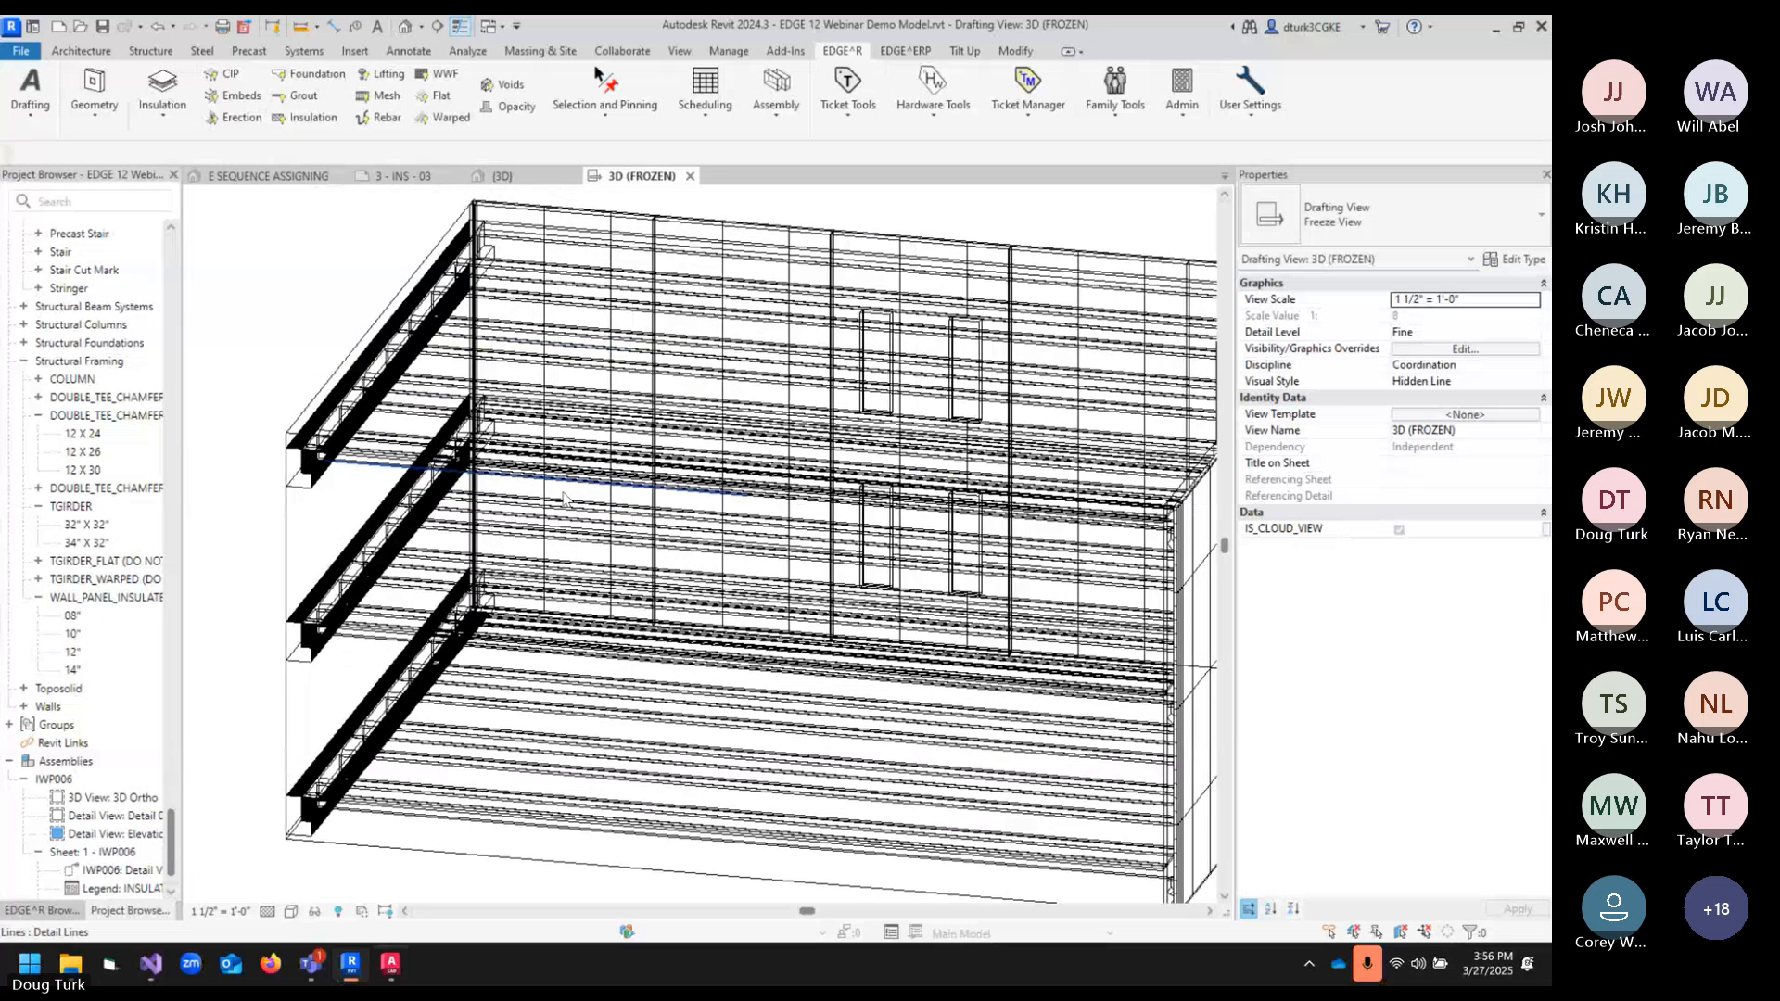
left_click(372, 578)
key("s")
key("a")
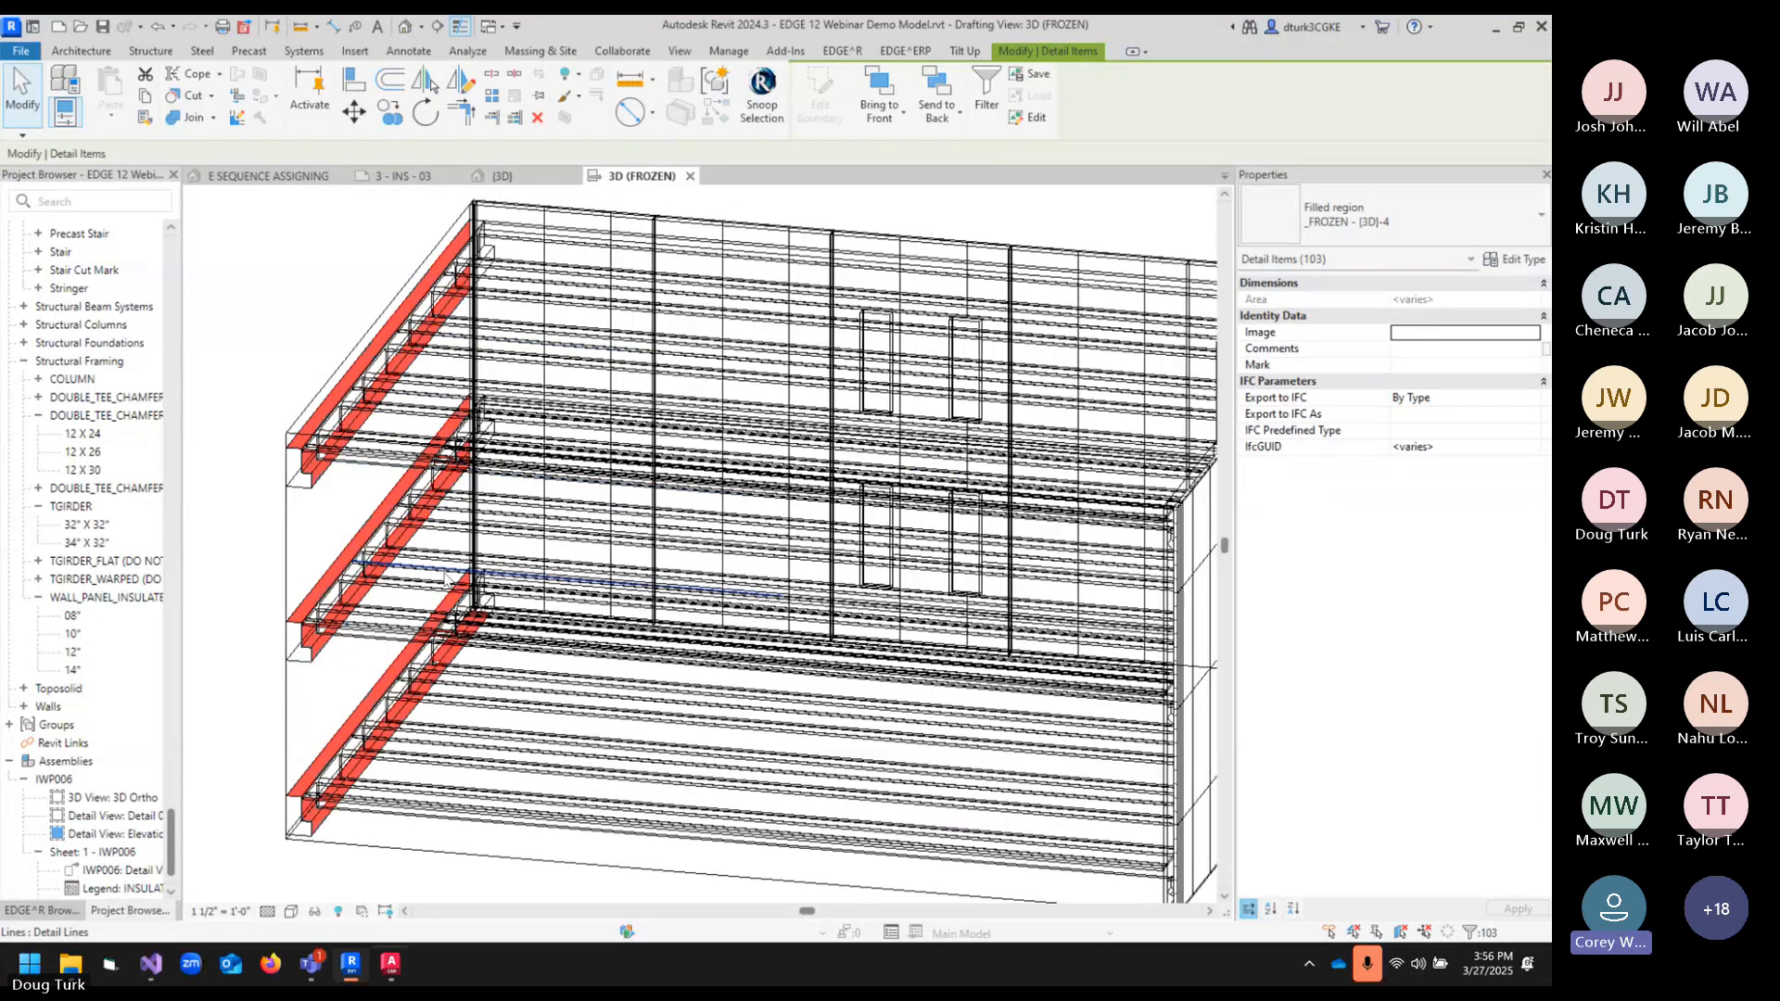
left_click(450, 868)
scroll(650, 769, "down", 1)
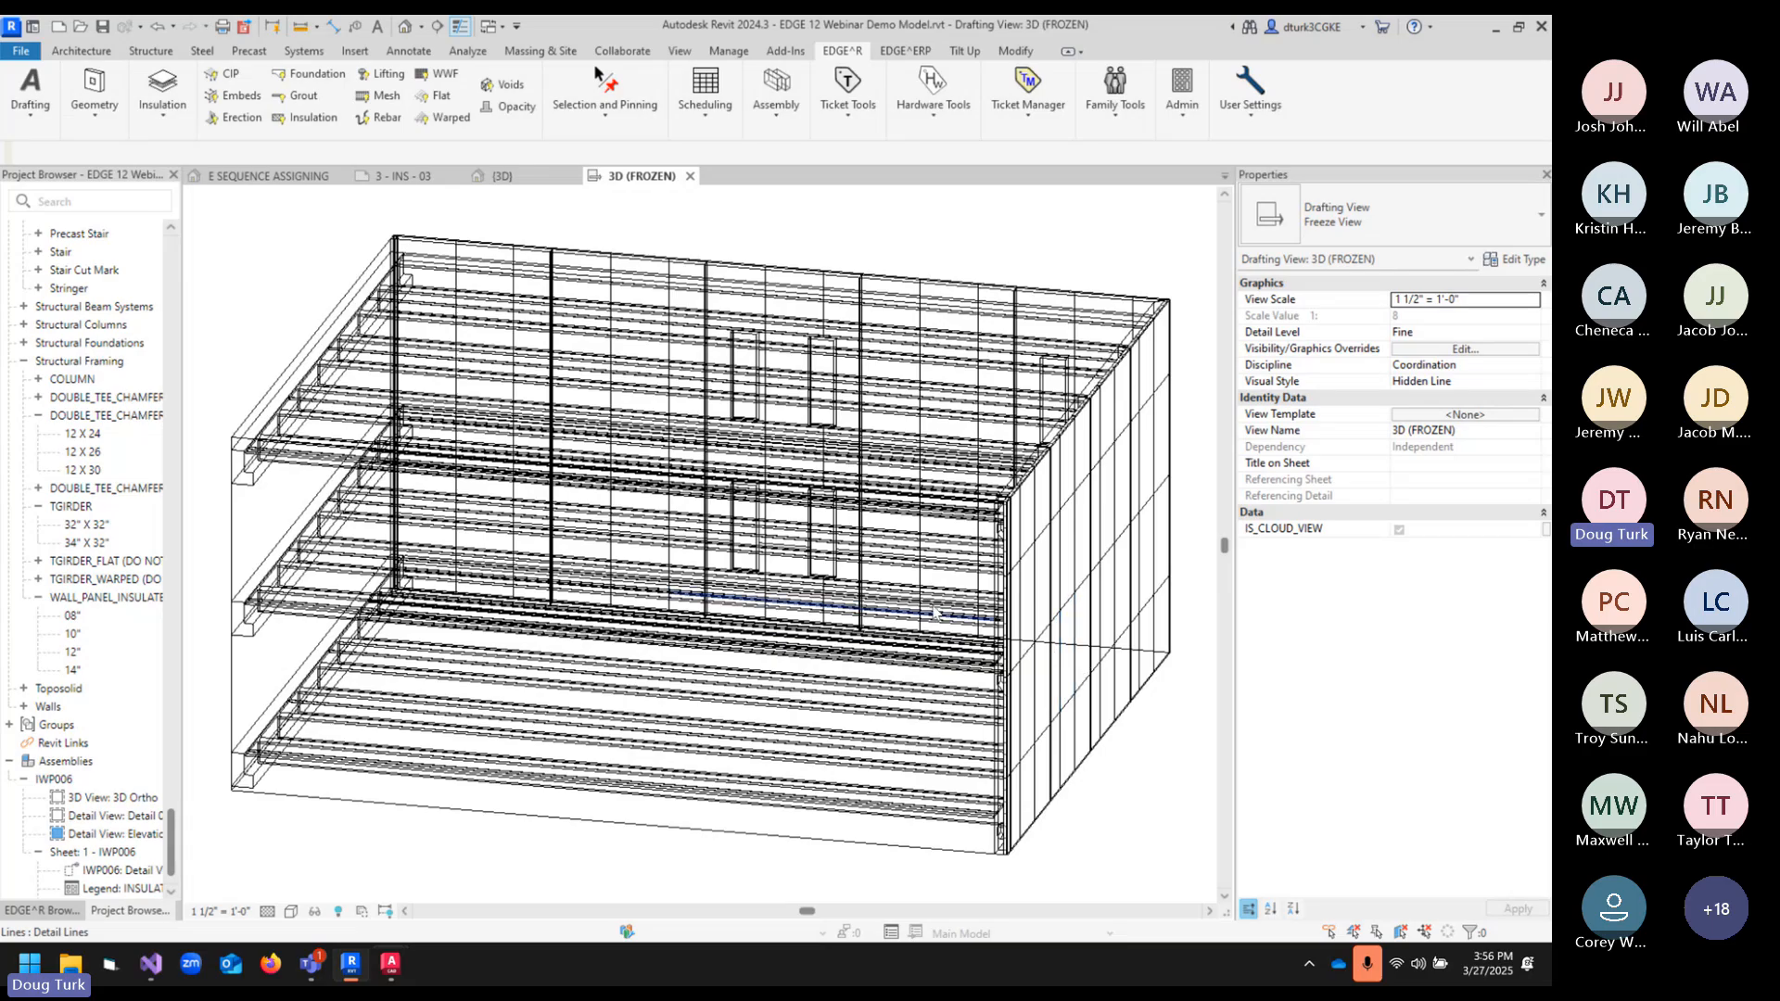
- Locate the 3D (FROZEN) view among the project's drafting views
left_click_drag(171, 821, 185, 258)
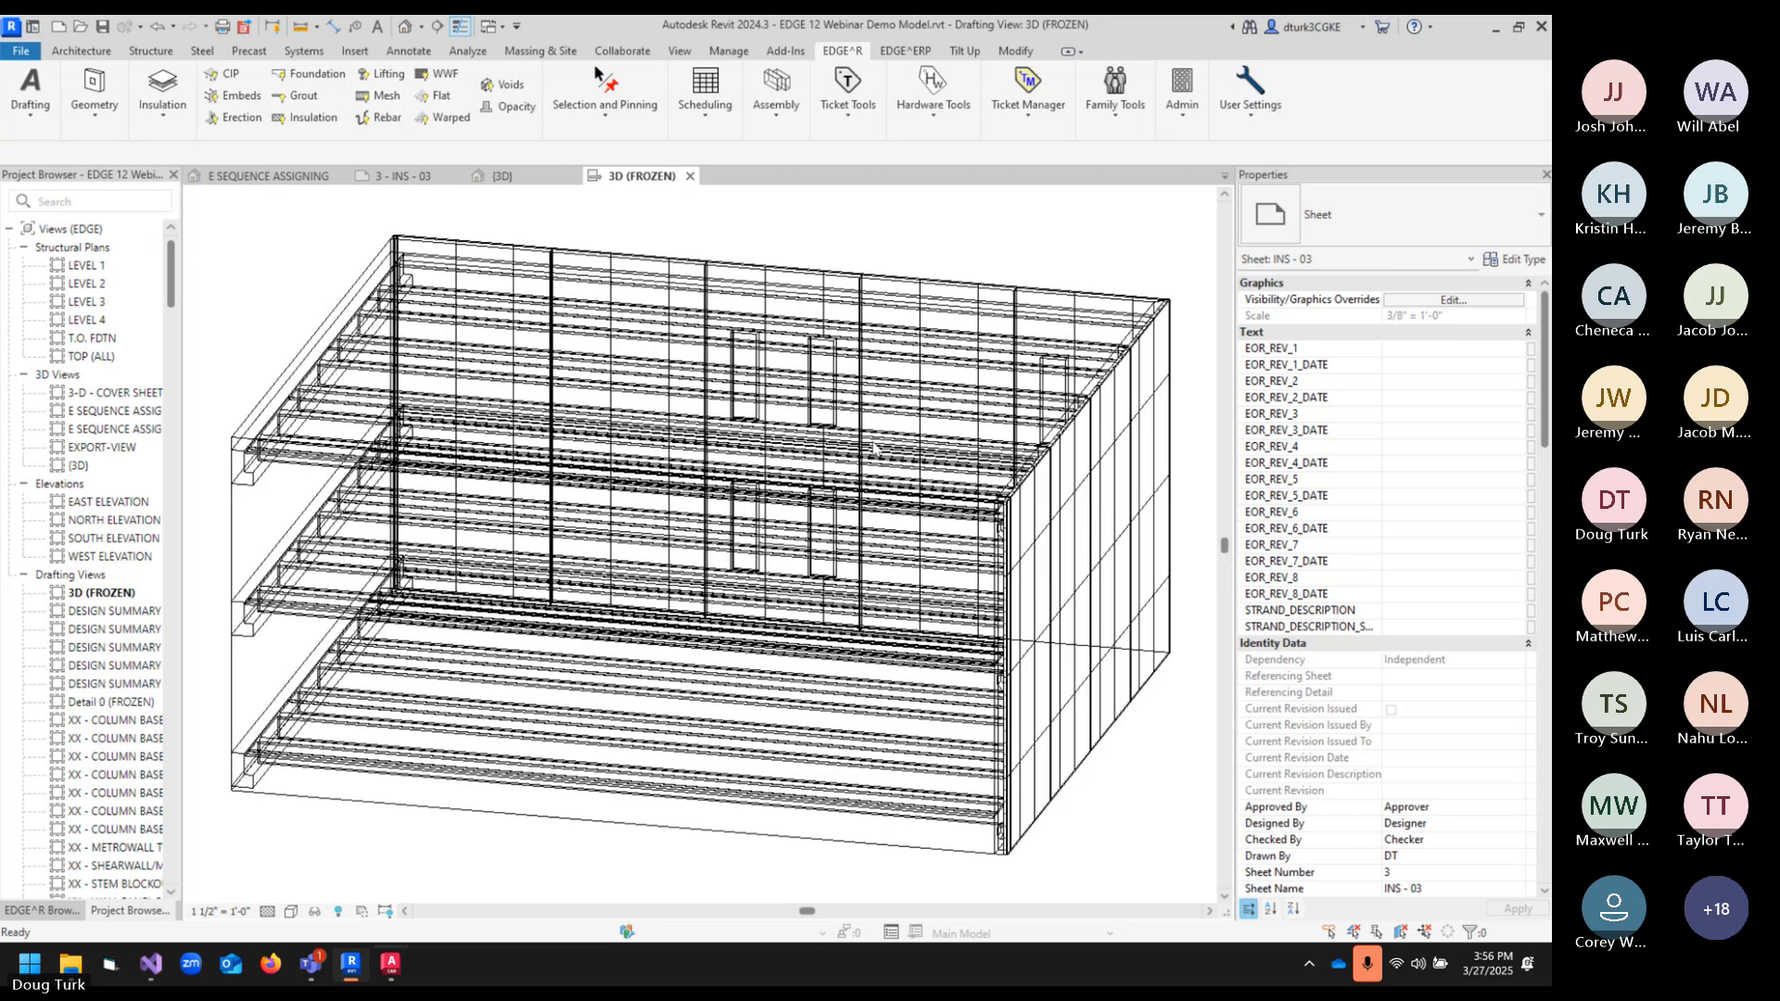
left_click(456, 860)
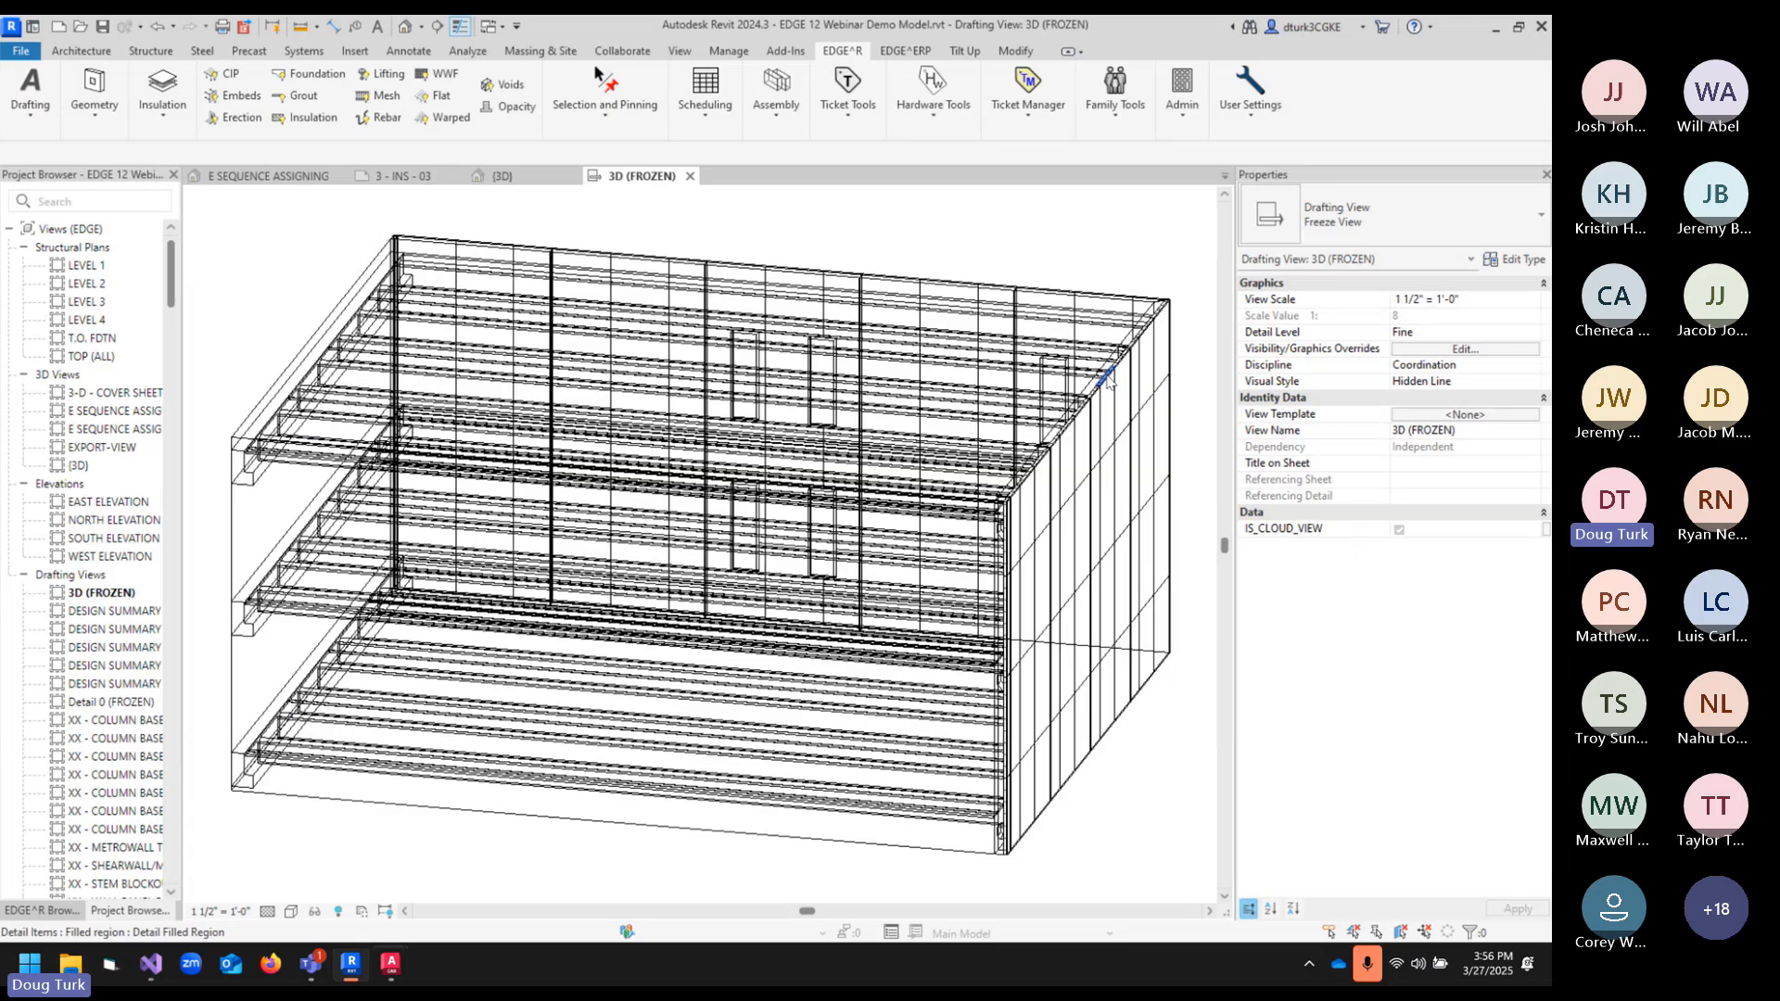
- Switch to the webinar window in Teams, check its Q&A posts and all participant pages, and return to Revit
mouse_move(311, 964)
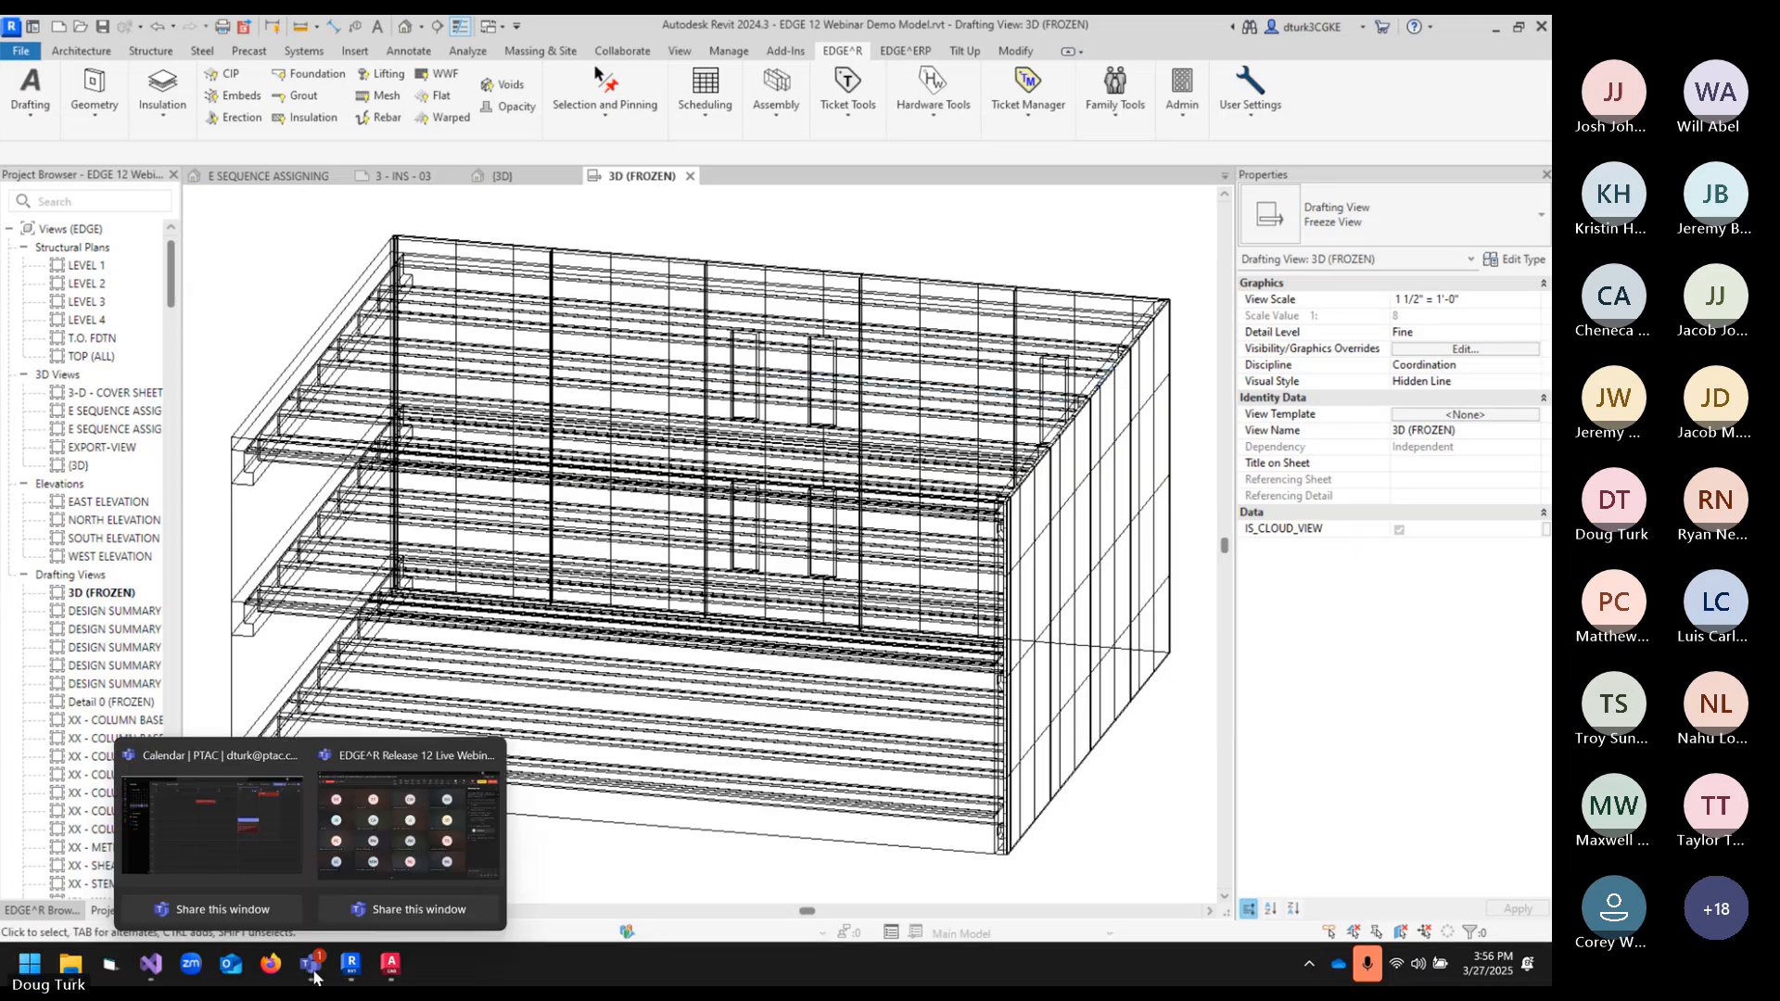
left_click(394, 846)
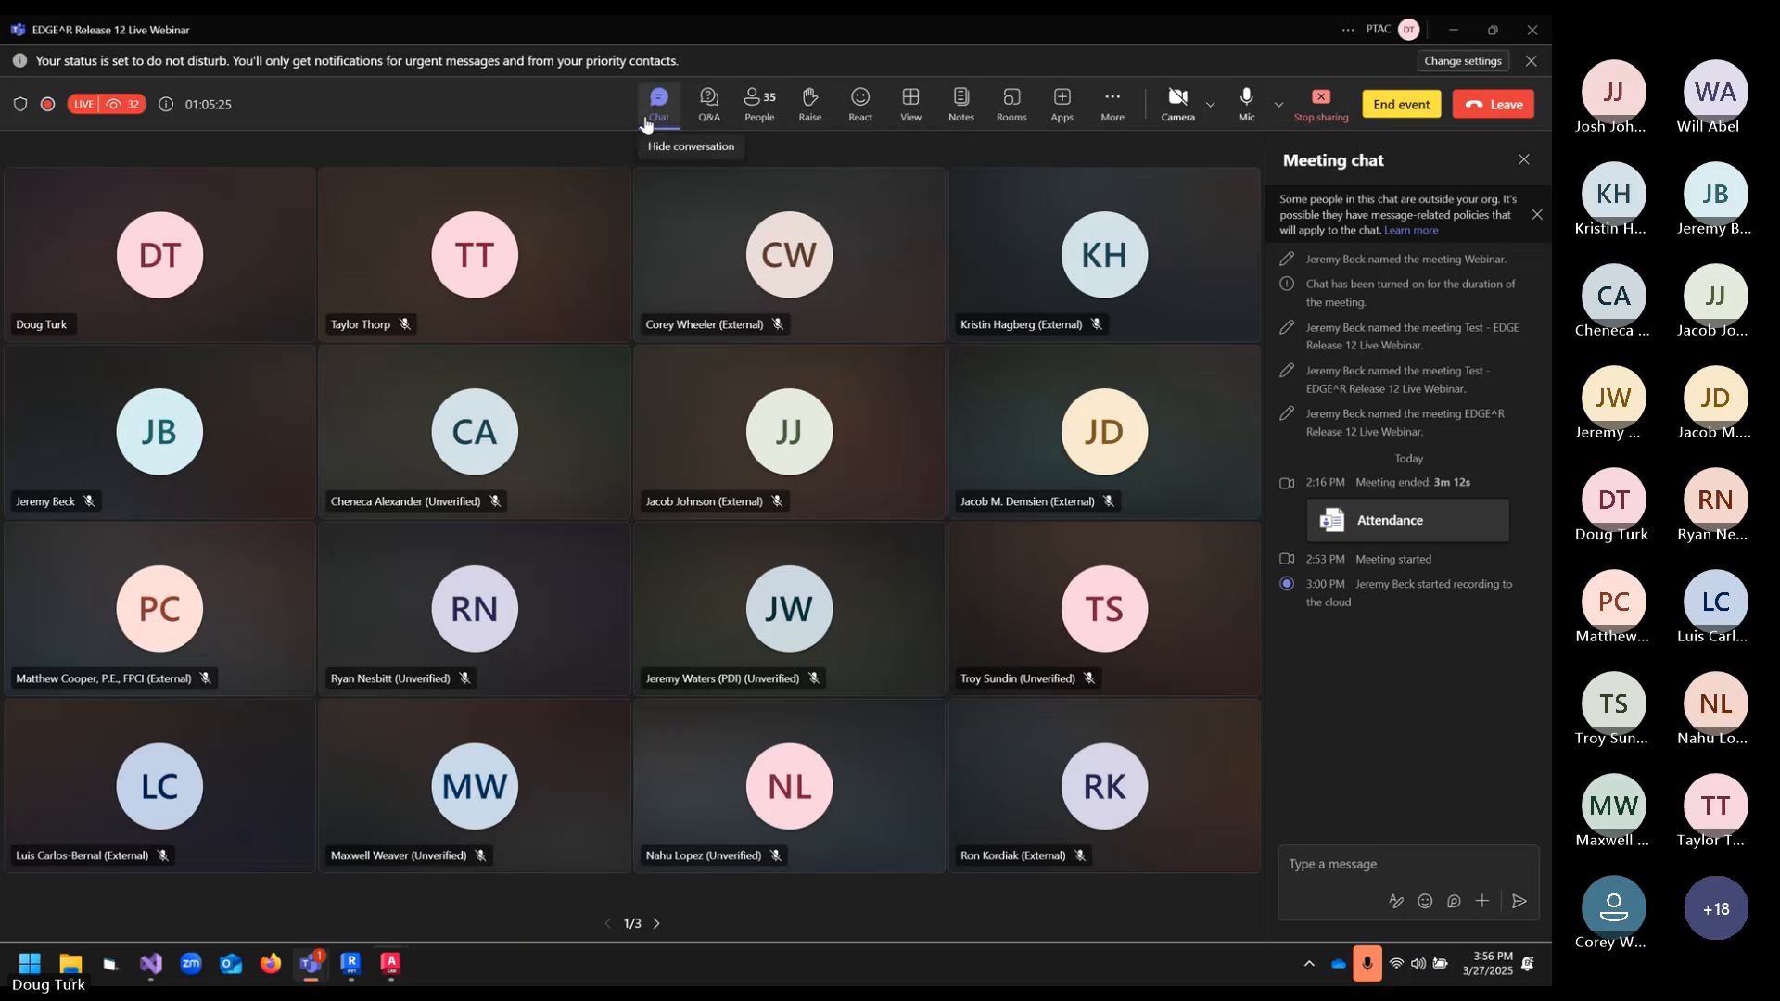
left_click(709, 104)
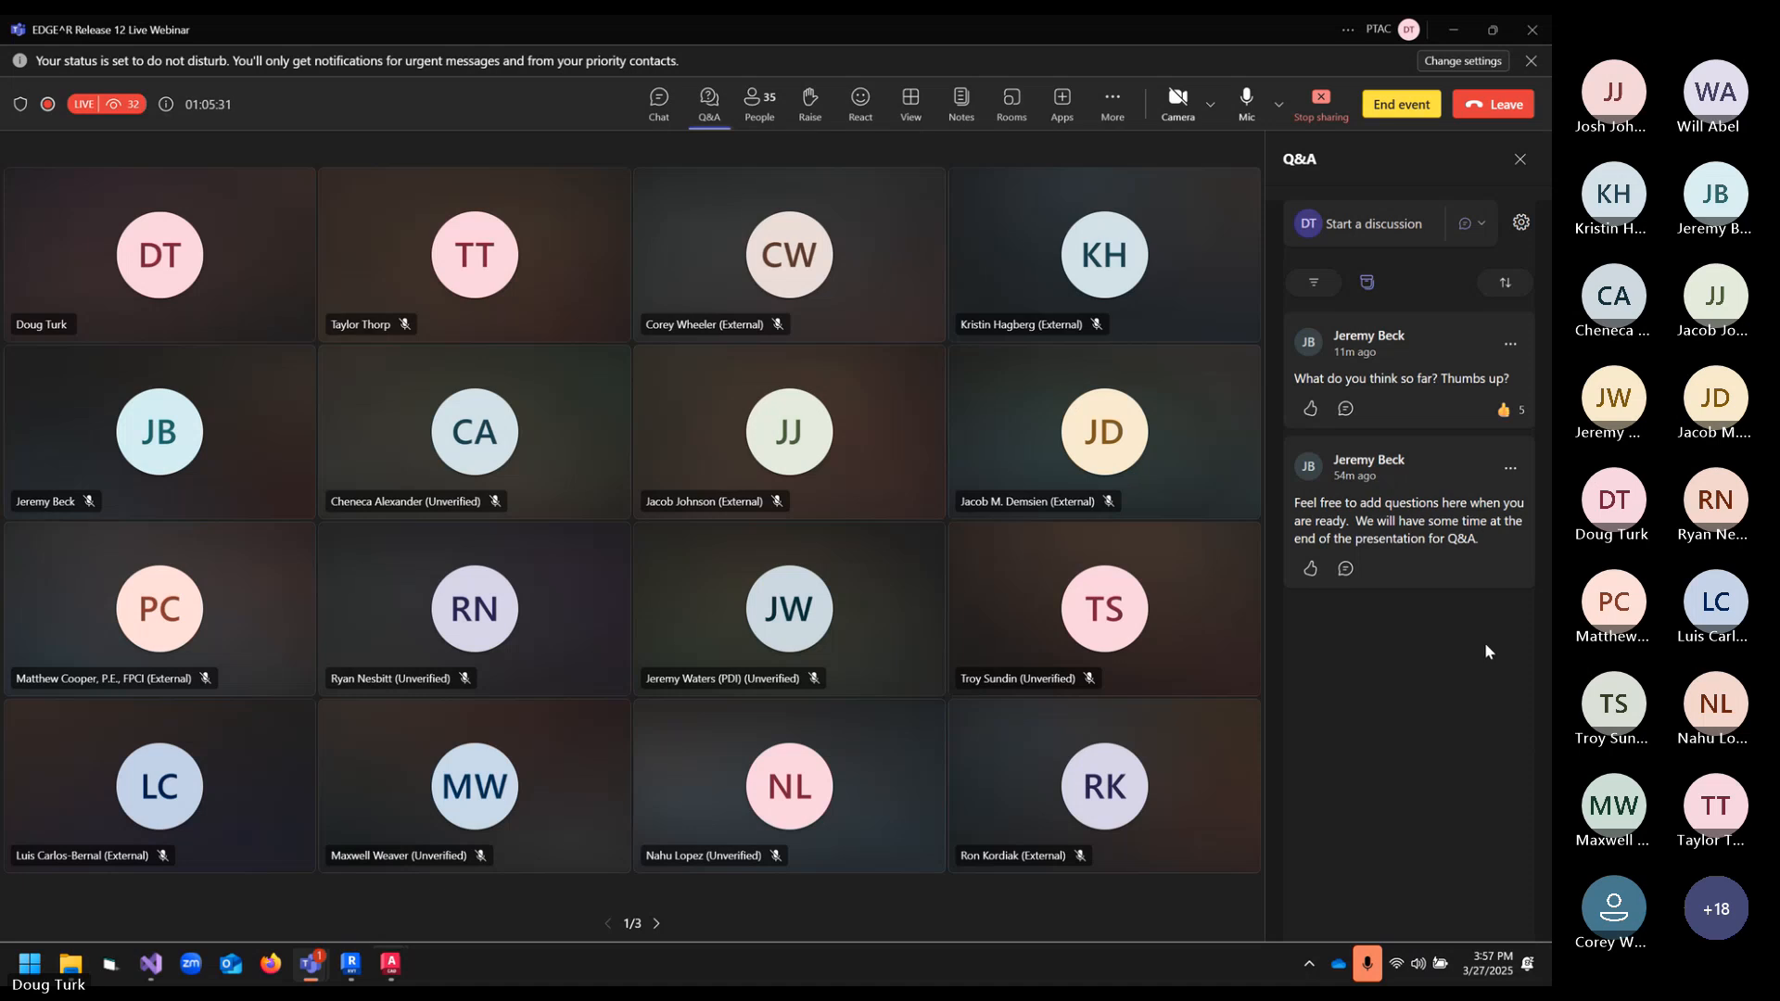
left_click(656, 923)
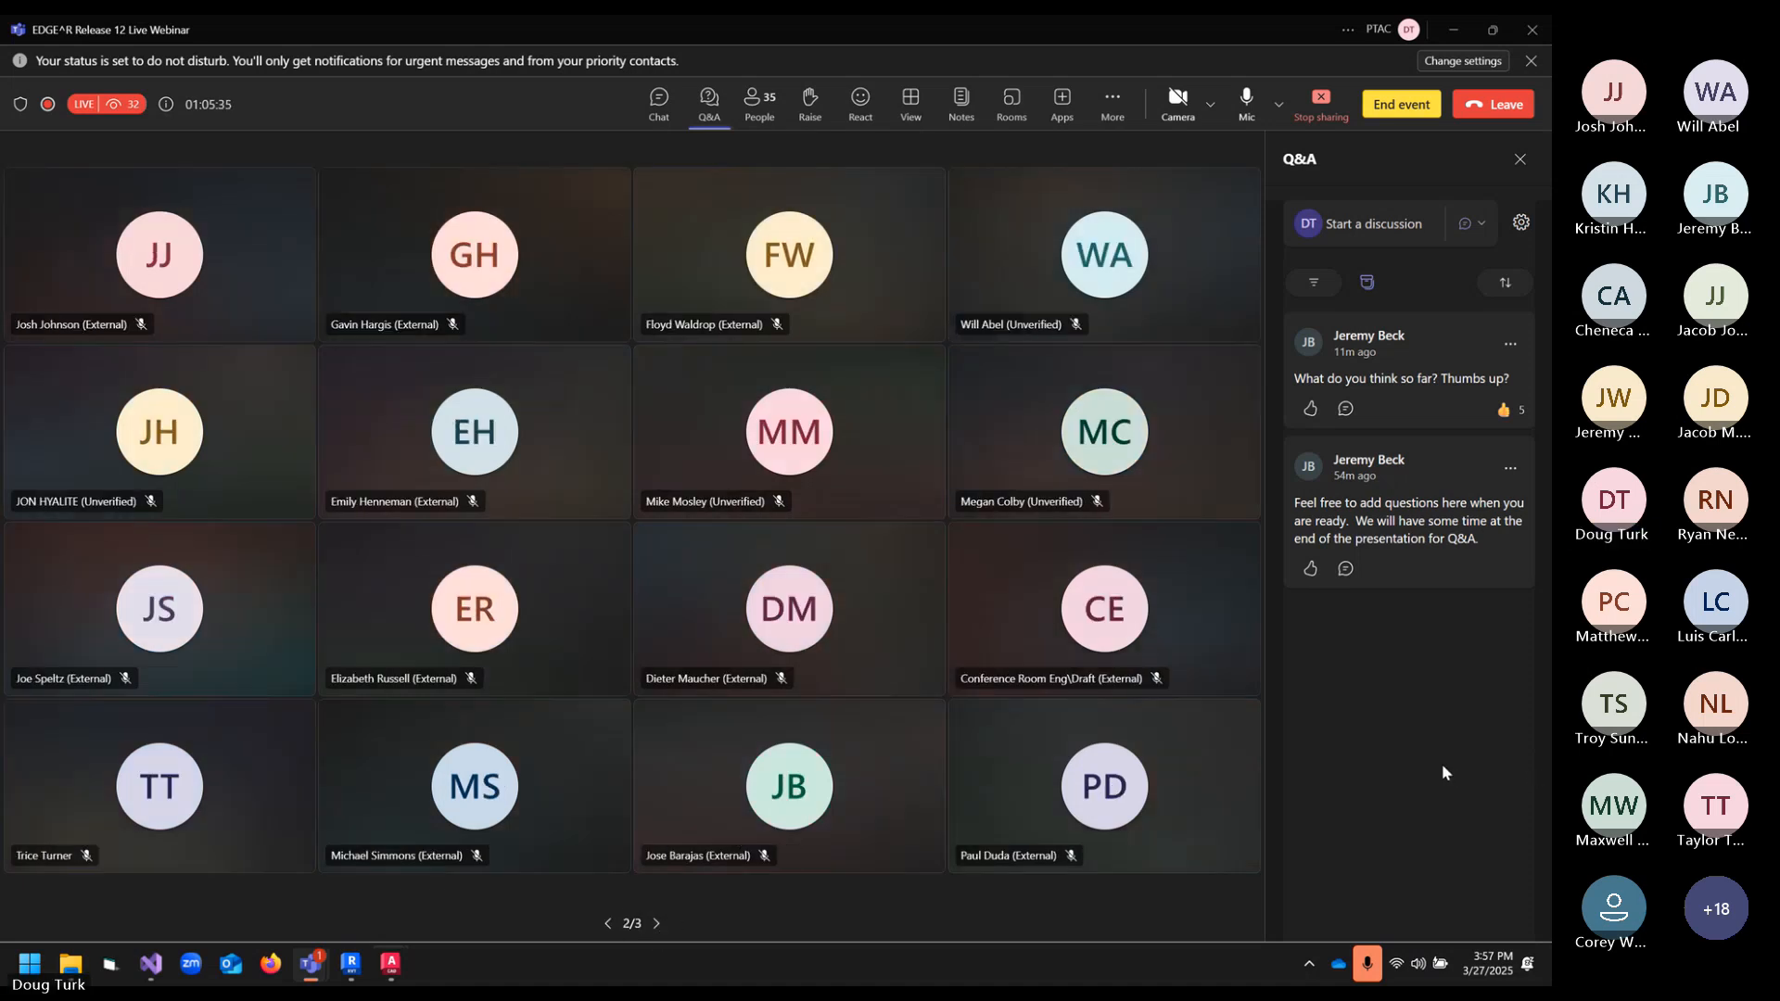
left_click(657, 923)
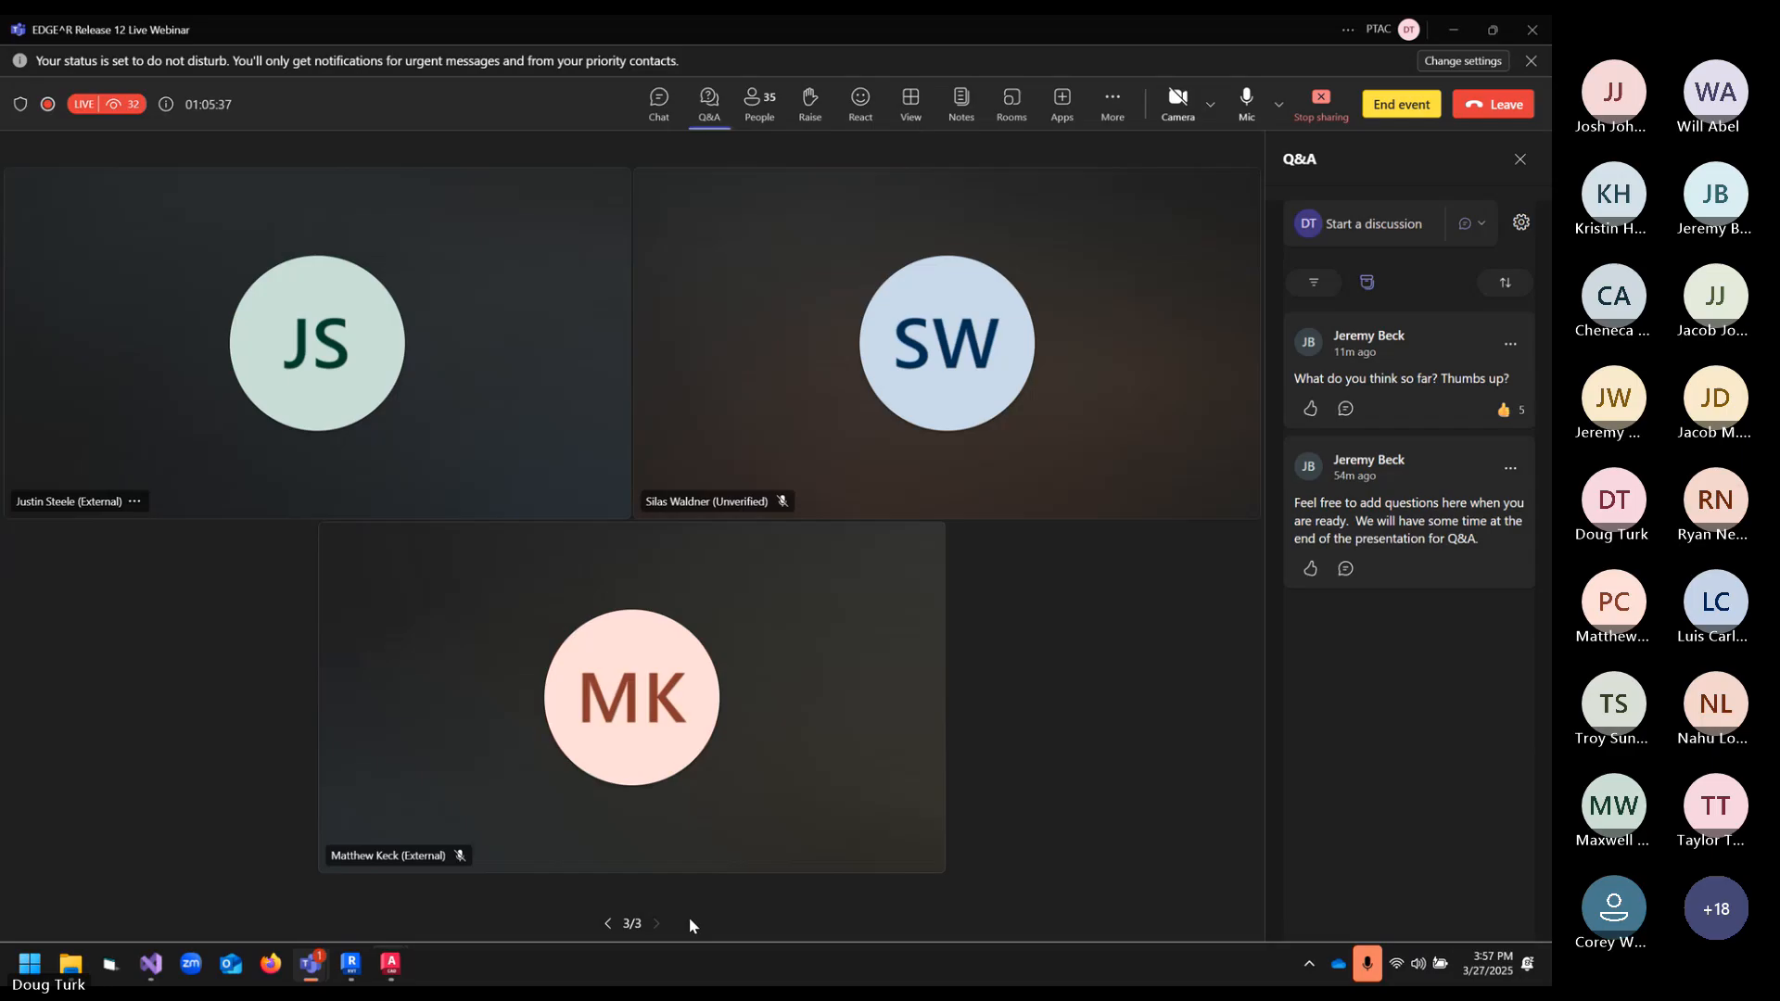
left_click(608, 923)
left_click(608, 923)
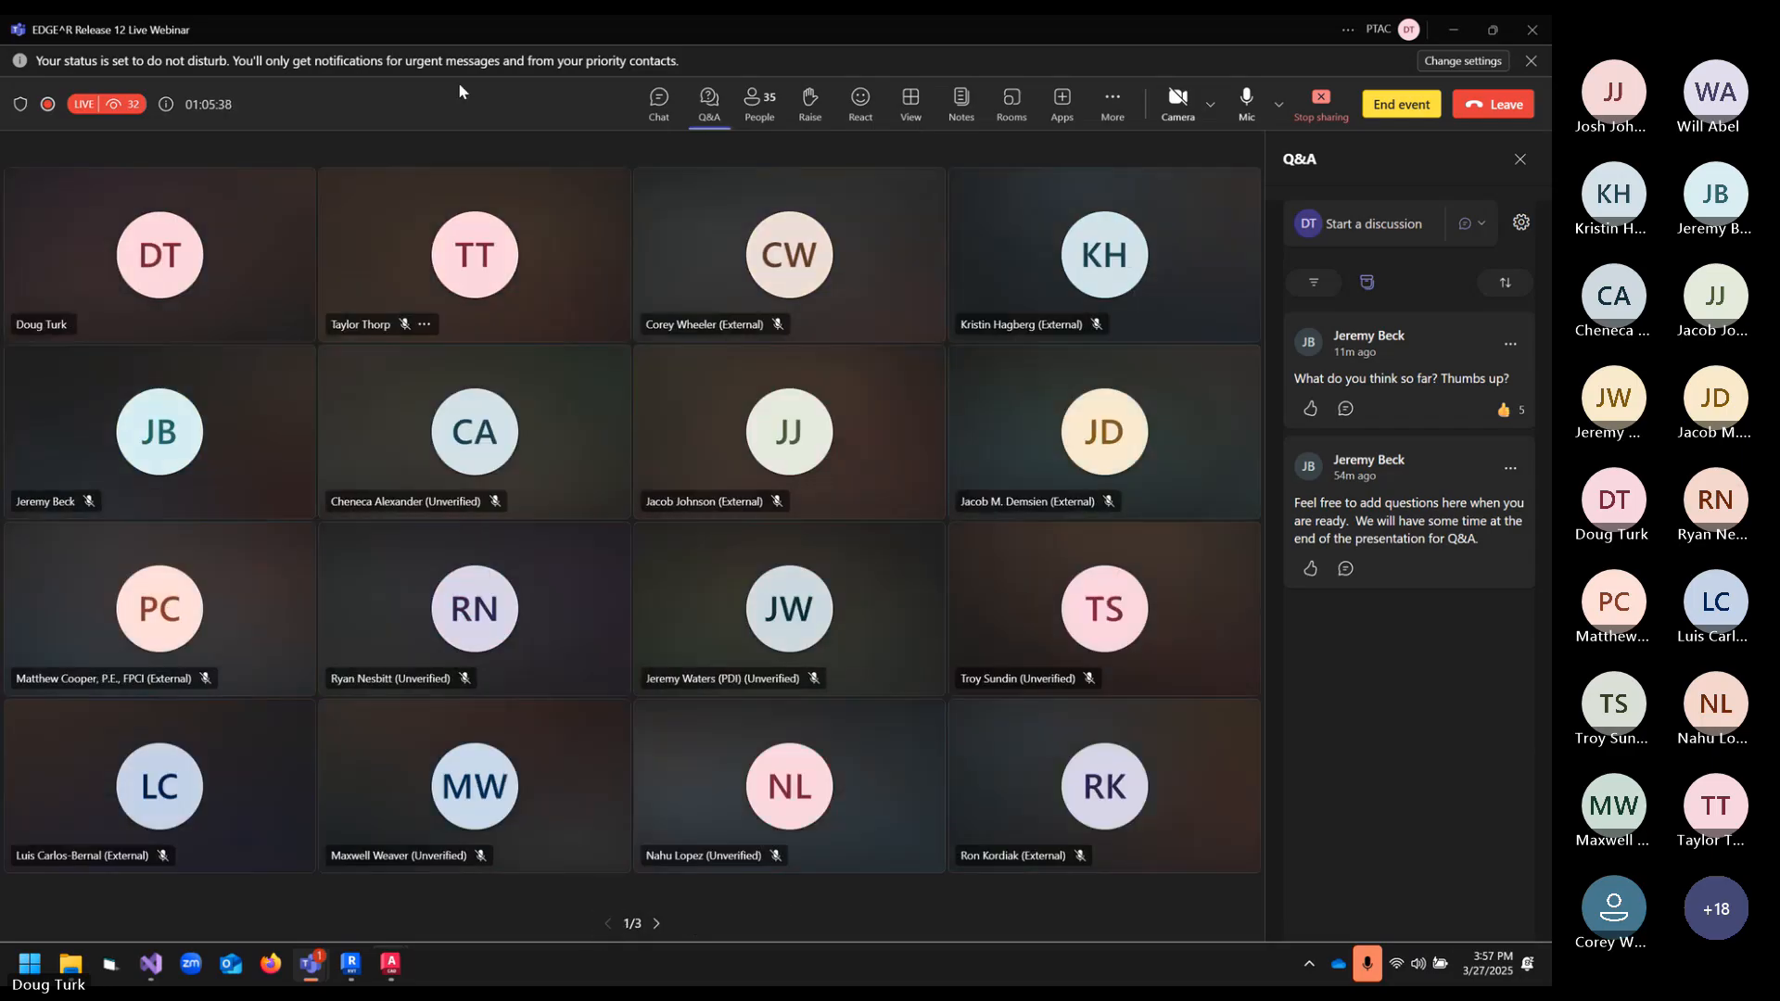
left_click(1454, 30)
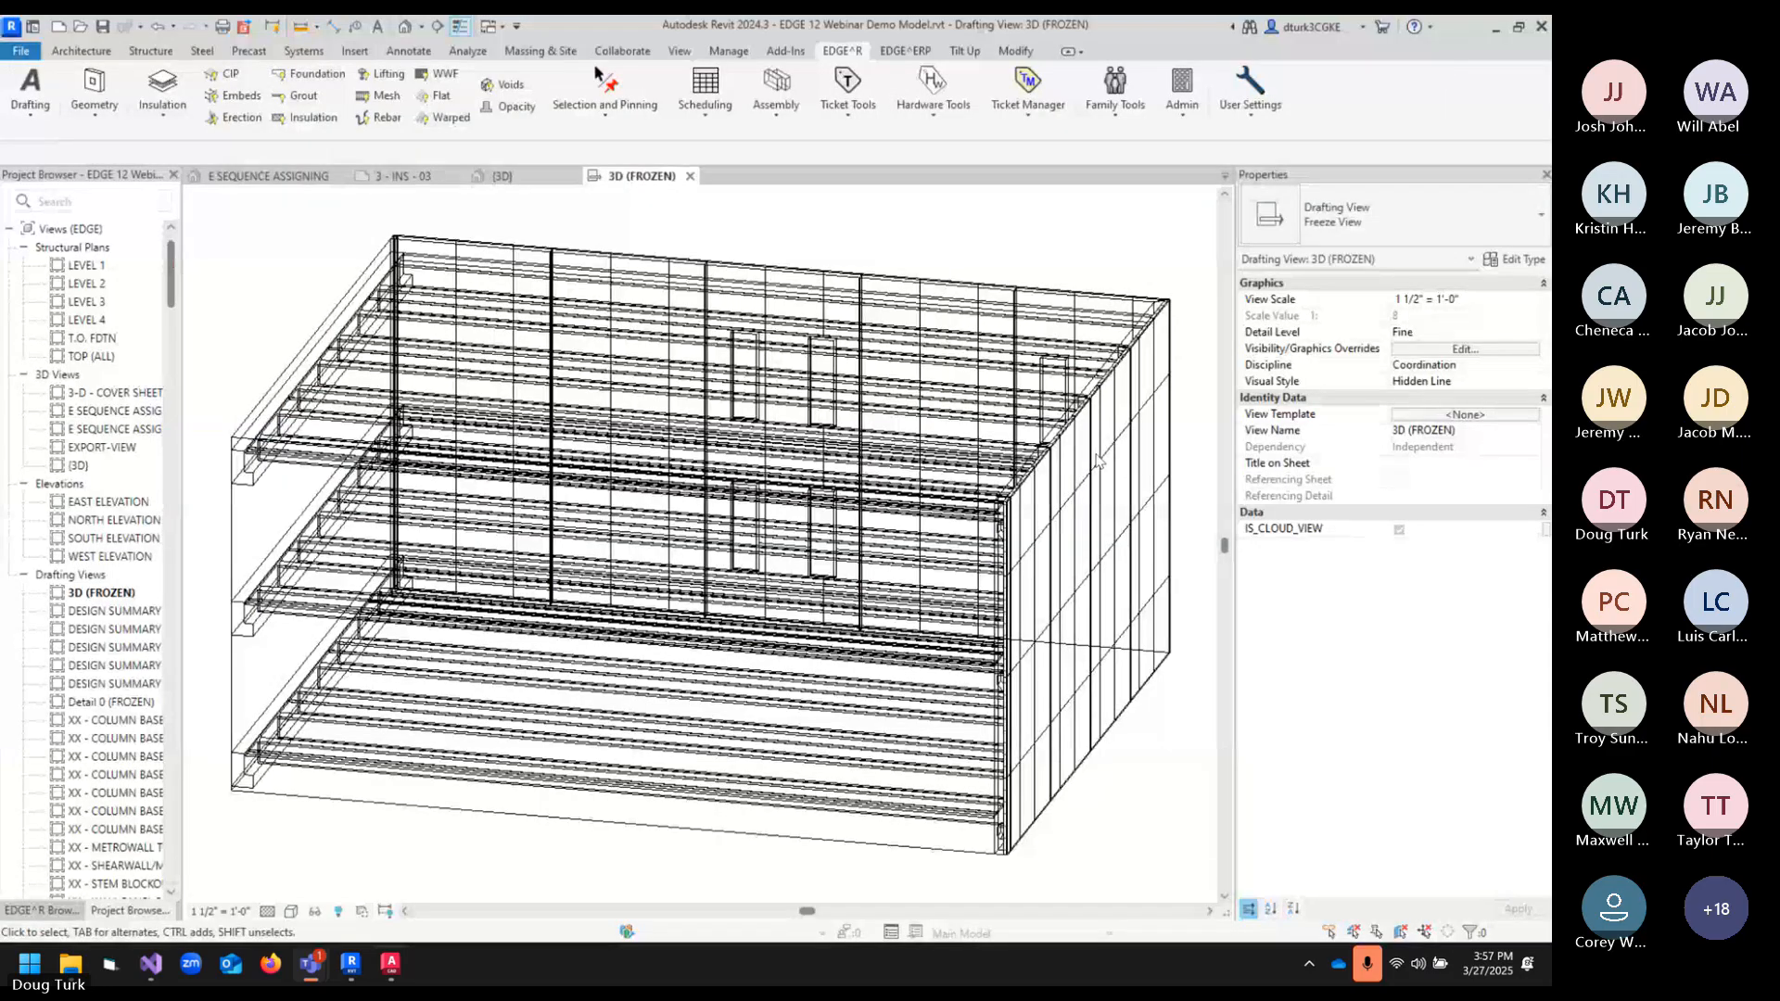